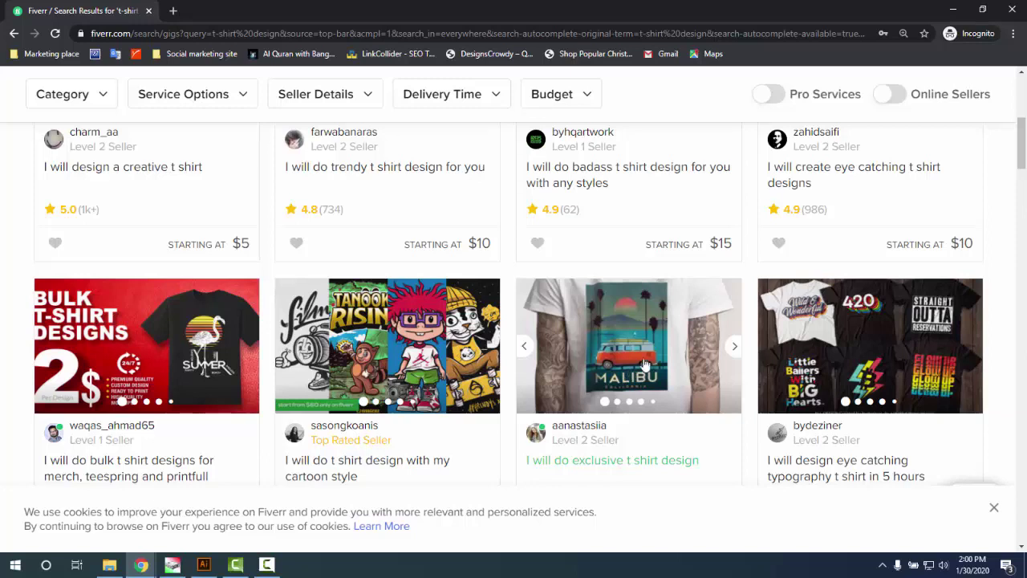
- Open the "I will do exclusive t shirt design" gig with the Malibu van shirt in a new browser tab and view its main image
{"action": "scroll", "coordinate": [618, 381], "scroll_direction": "up", "scroll_amount": 1}
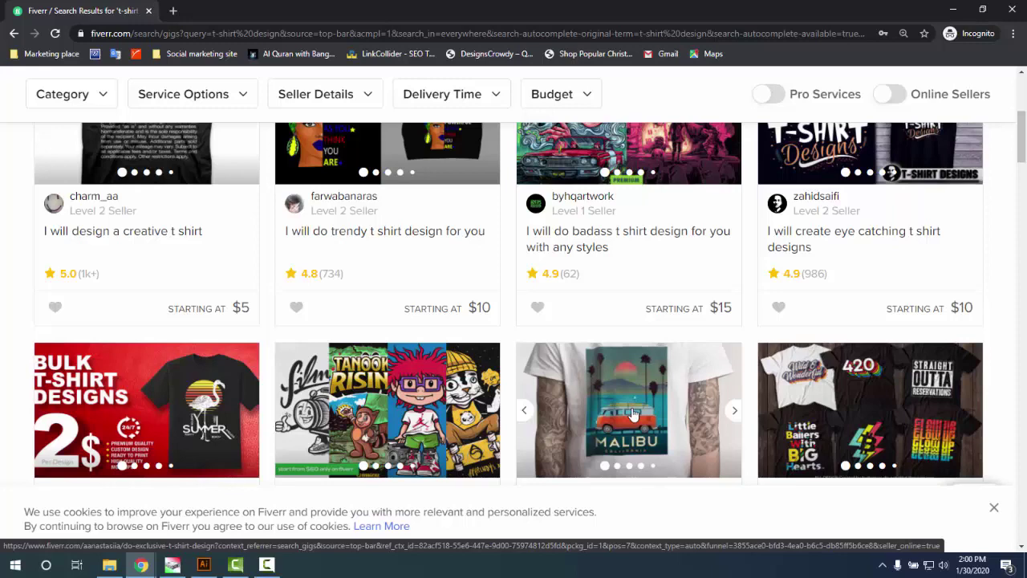
{"action": "middle_click", "coordinate": [633, 413]}
{"action": "key", "text": "ctrl+Tab"}
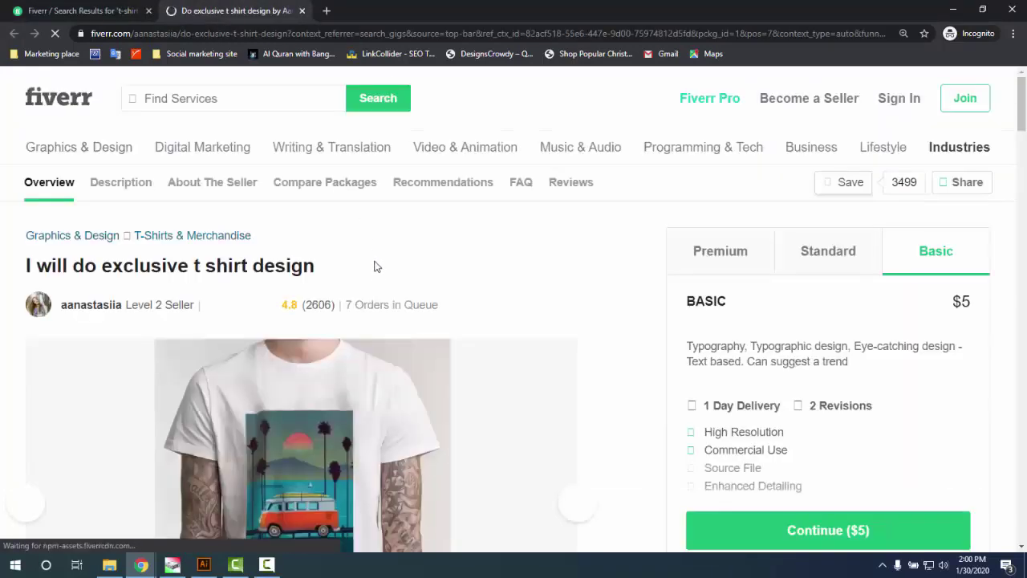
{"action": "scroll", "coordinate": [367, 320], "scroll_direction": "down", "scroll_amount": 3}
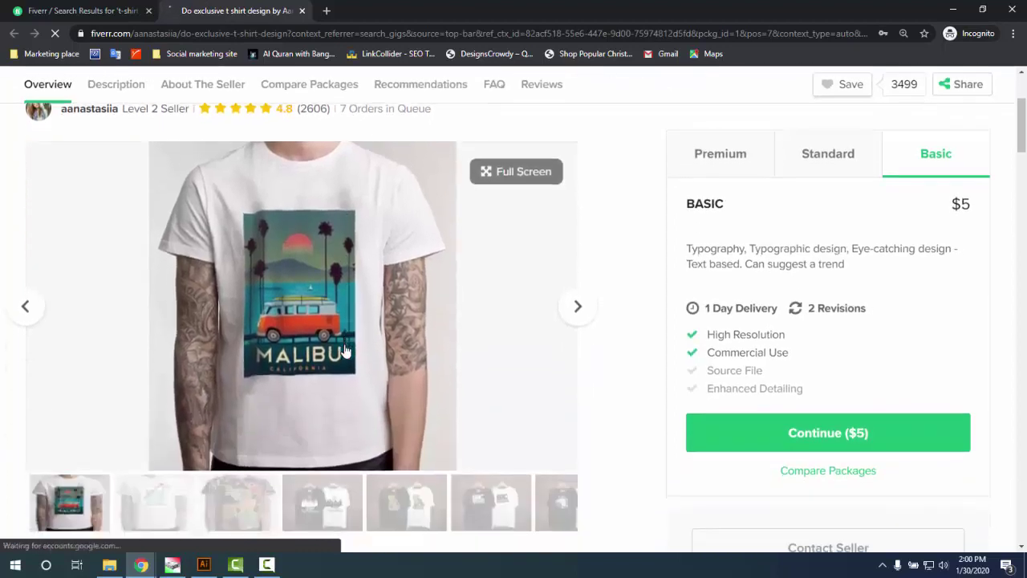
{"action": "scroll", "coordinate": [345, 351], "scroll_direction": "down", "scroll_amount": 2}
{"action": "scroll", "coordinate": [341, 365], "scroll_direction": "up", "scroll_amount": 3}
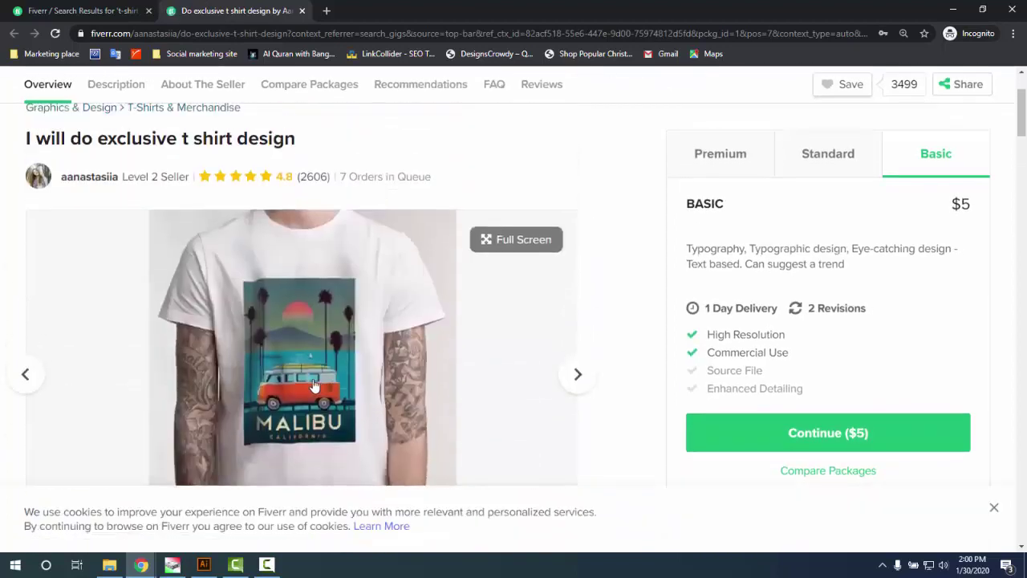
{"action": "scroll", "coordinate": [313, 370], "scroll_direction": "down", "scroll_amount": 3}
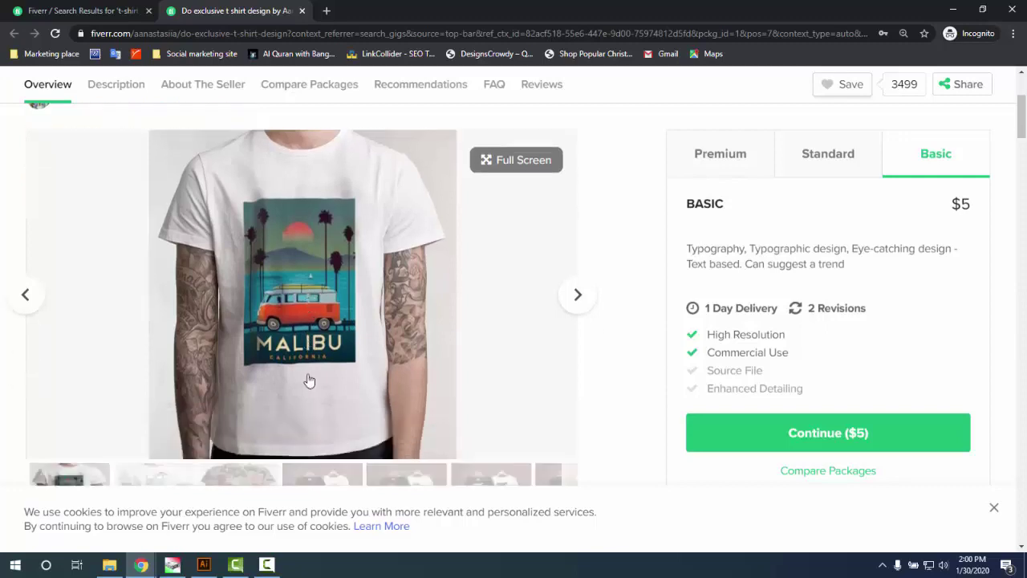
{"action": "scroll", "coordinate": [298, 396], "scroll_direction": "up", "scroll_amount": 1}
- Browse the delivered T-shirt samples in the gig's image gallery, examining the designs one after another
{"action": "left_click", "coordinate": [309, 377]}
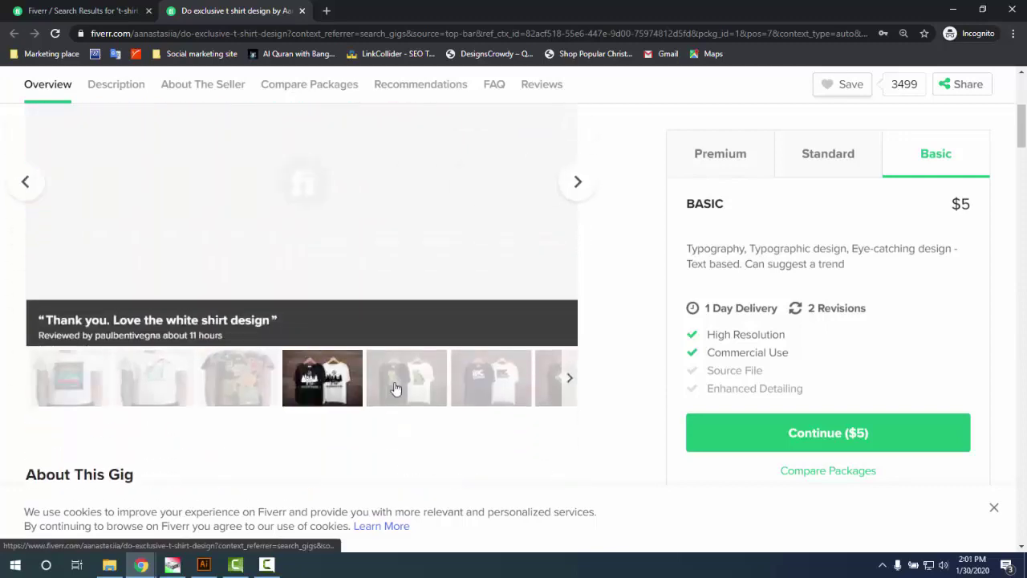
{"action": "left_click", "coordinate": [394, 390]}
{"action": "left_click", "coordinate": [466, 446]}
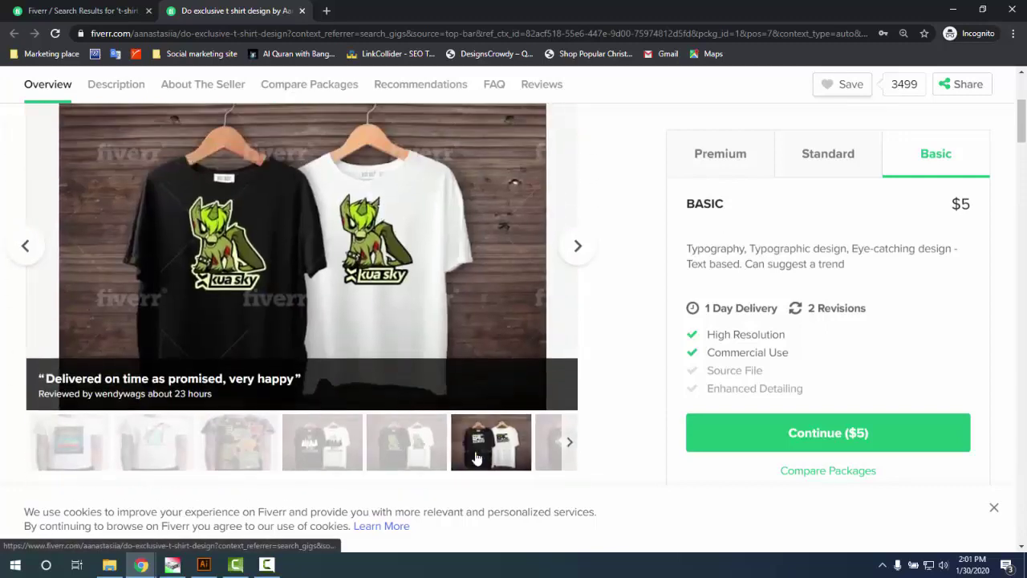
{"action": "left_click", "coordinate": [536, 443]}
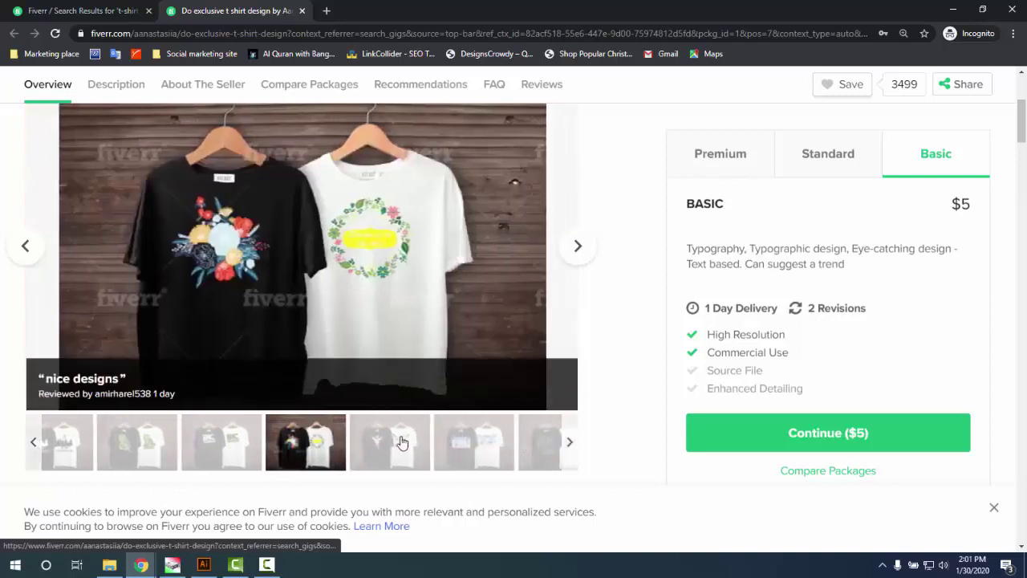
{"action": "left_click", "coordinate": [381, 444]}
{"action": "left_click", "coordinate": [450, 446]}
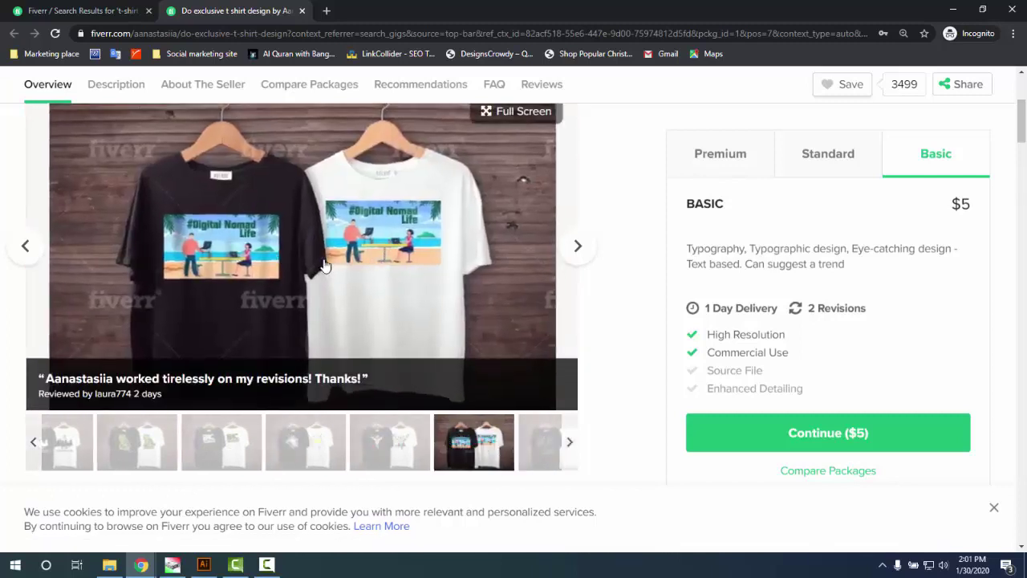
{"action": "left_click", "coordinate": [546, 443]}
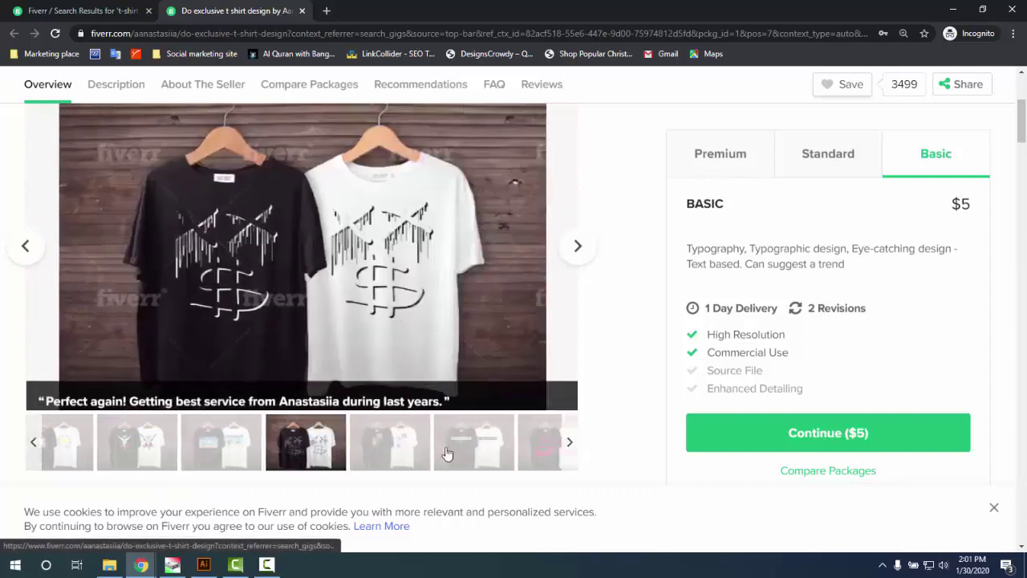
{"action": "left_click", "coordinate": [371, 444]}
{"action": "left_click", "coordinate": [473, 447]}
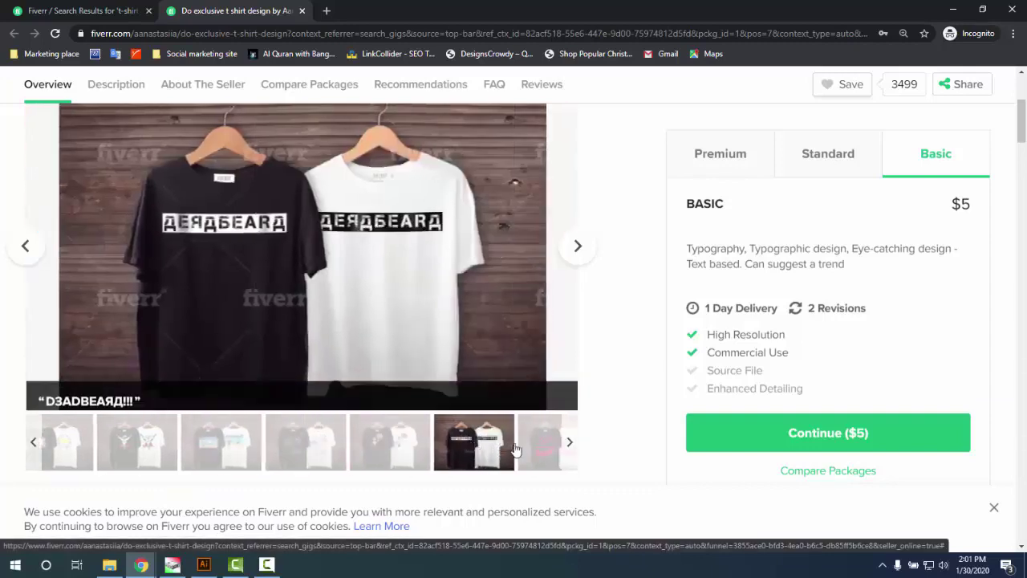
{"action": "left_click", "coordinate": [536, 449]}
{"action": "left_click", "coordinate": [417, 443]}
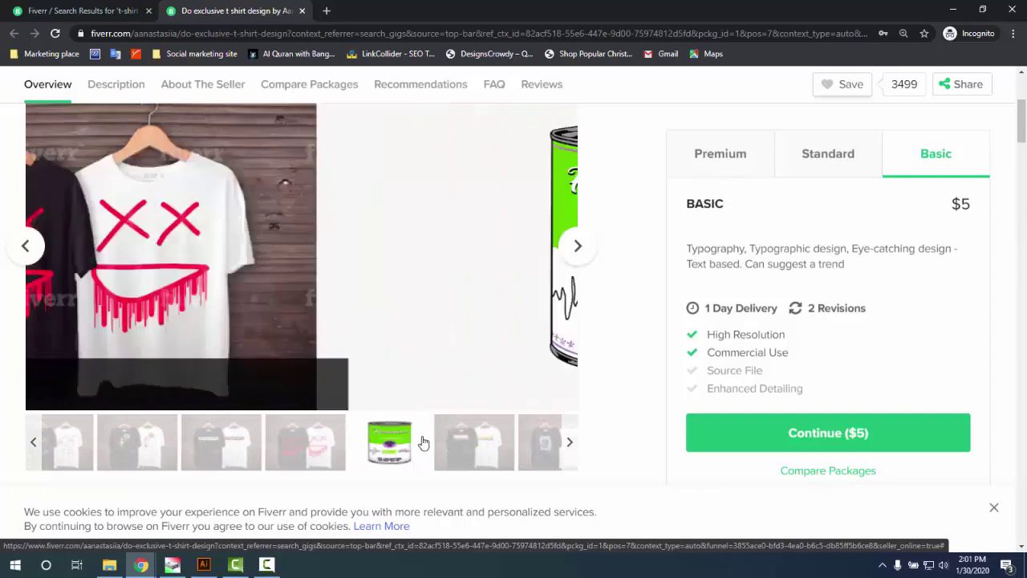
{"action": "left_click", "coordinate": [471, 456]}
{"action": "left_click", "coordinate": [525, 454]}
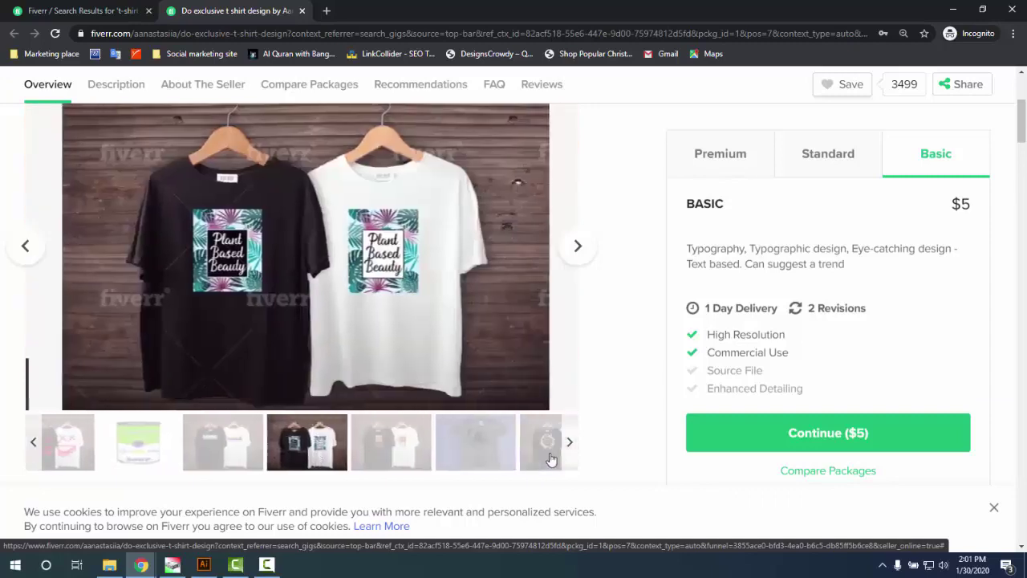
- Bring the gig's gallery back to the first image, the Malibu van T-shirt, and copy that image to the clipboard
{"action": "scroll", "coordinate": [172, 248], "scroll_direction": "up", "scroll_amount": 3}
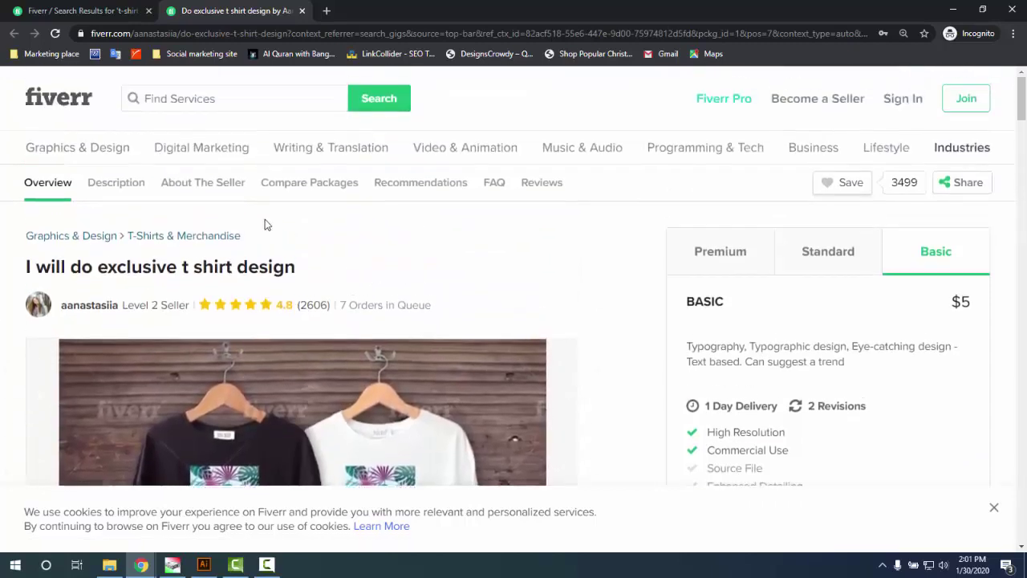
{"action": "left_click", "coordinate": [124, 12]}
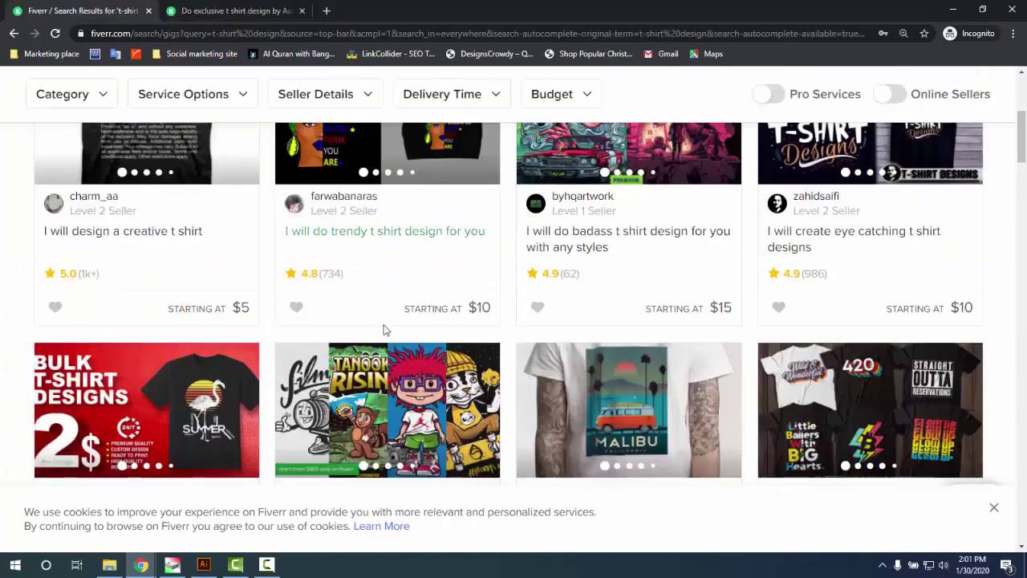
{"action": "left_click", "coordinate": [224, 11]}
{"action": "scroll", "coordinate": [360, 294], "scroll_direction": "down", "scroll_amount": 5}
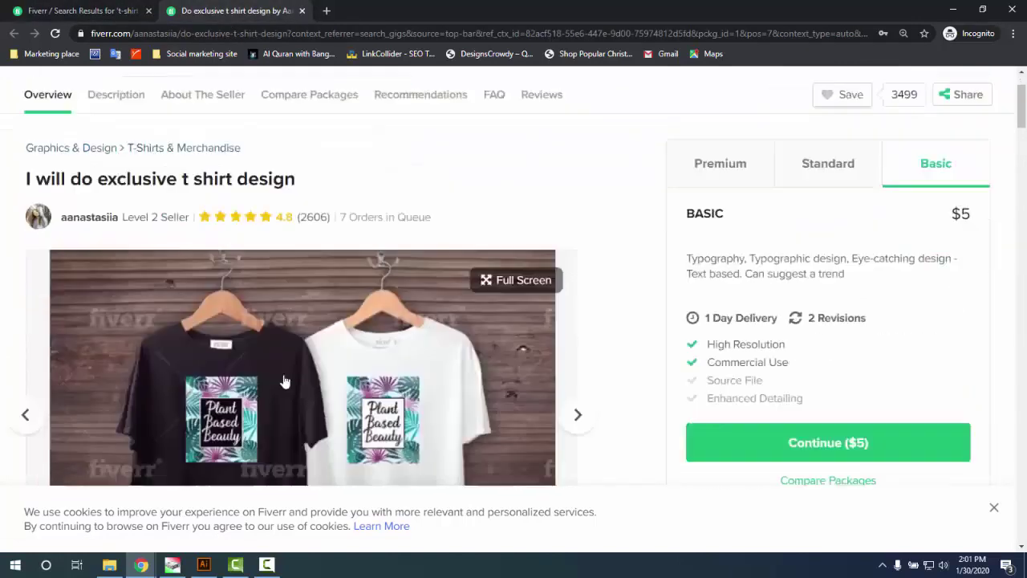
{"action": "left_click", "coordinate": [39, 446]}
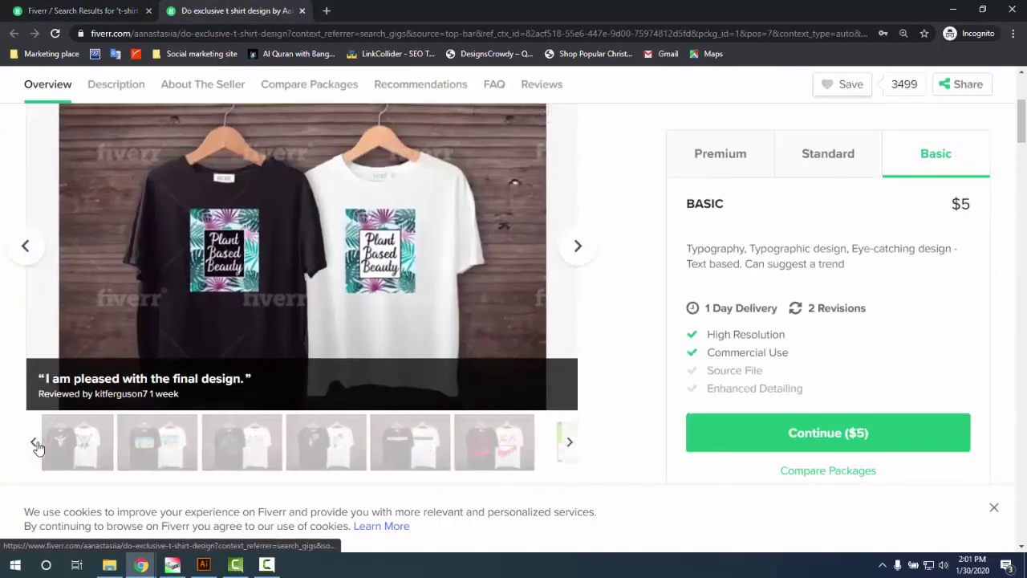
{"action": "left_click", "coordinate": [71, 448]}
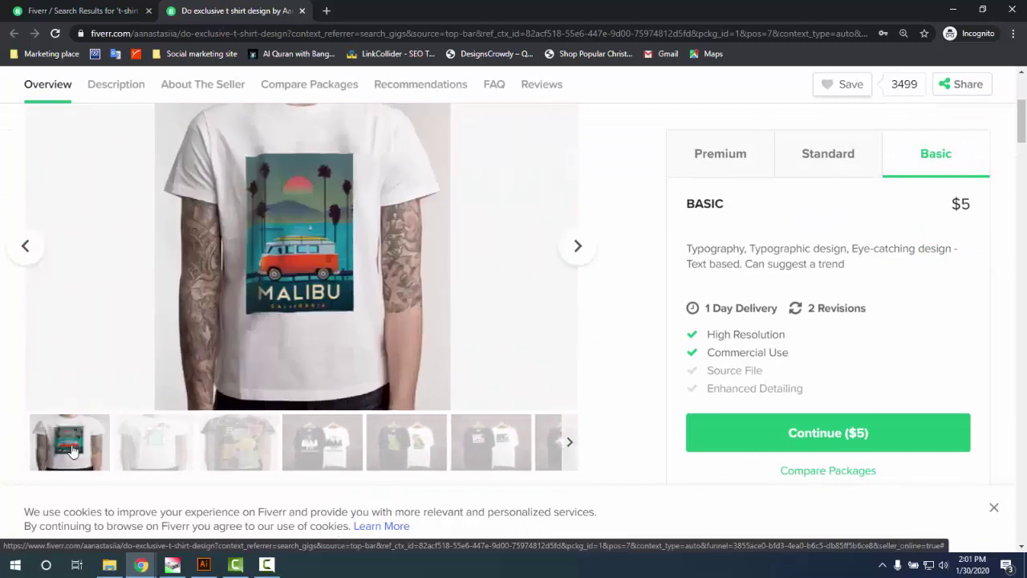
{"action": "right_click", "coordinate": [349, 247]}
{"action": "left_click", "coordinate": [379, 281]}
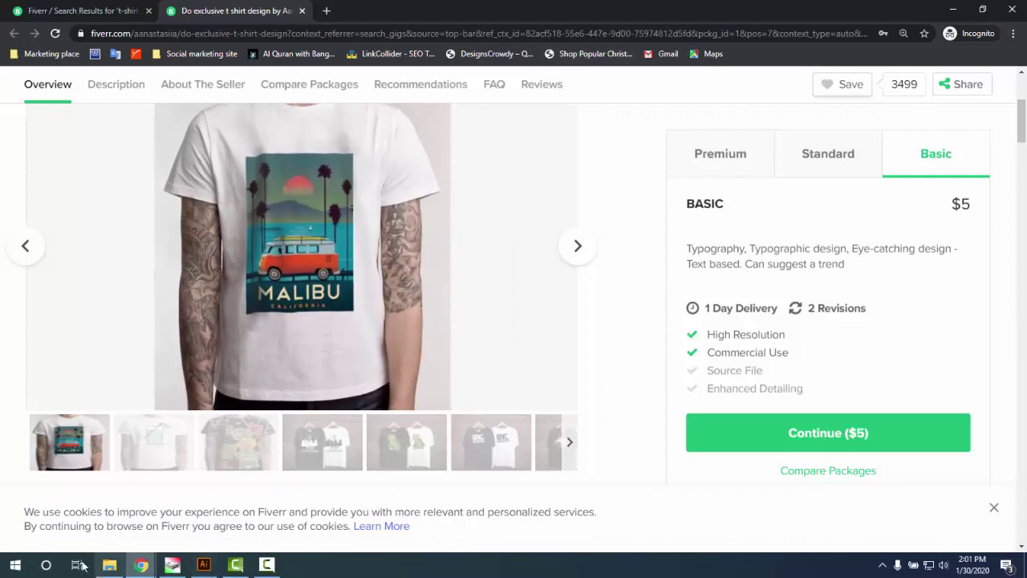
- Launch Adobe Photoshop CC 2017 and create a new document from the Clipboard preset, 620 x 689 px at 72 ppi
{"action": "left_click", "coordinate": [18, 570]}
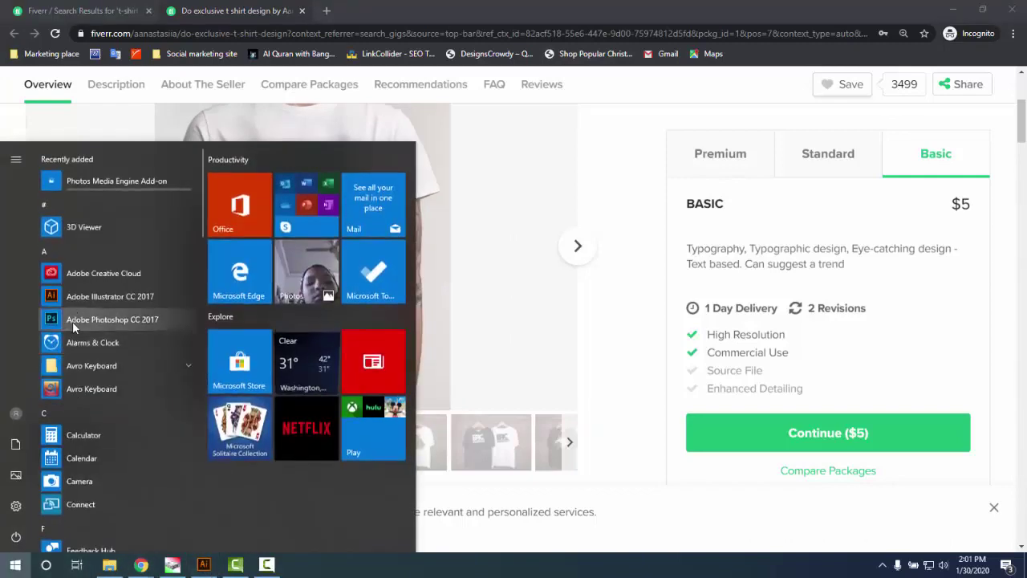
{"action": "left_click", "coordinate": [72, 321]}
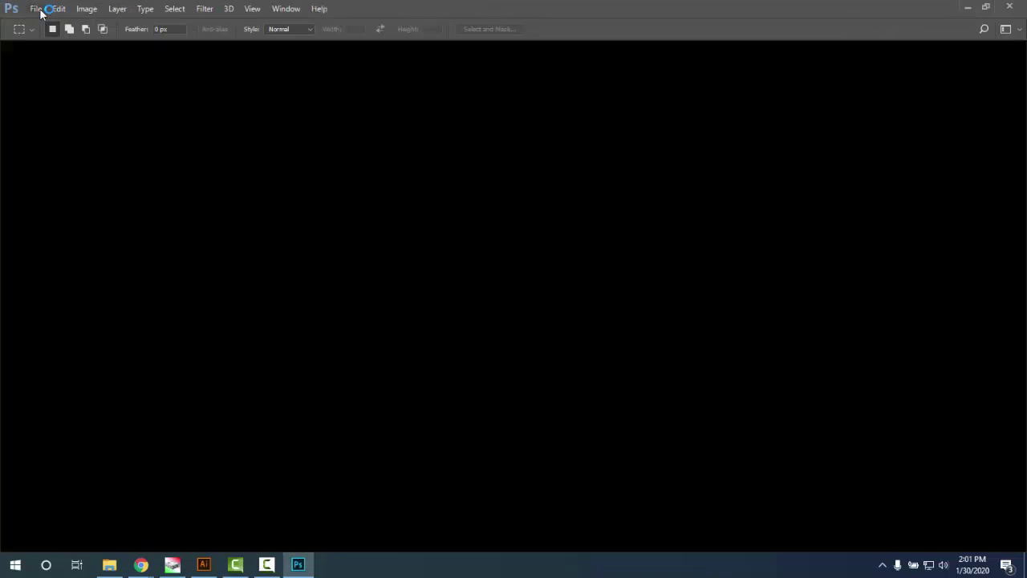
{"action": "left_click", "coordinate": [38, 9]}
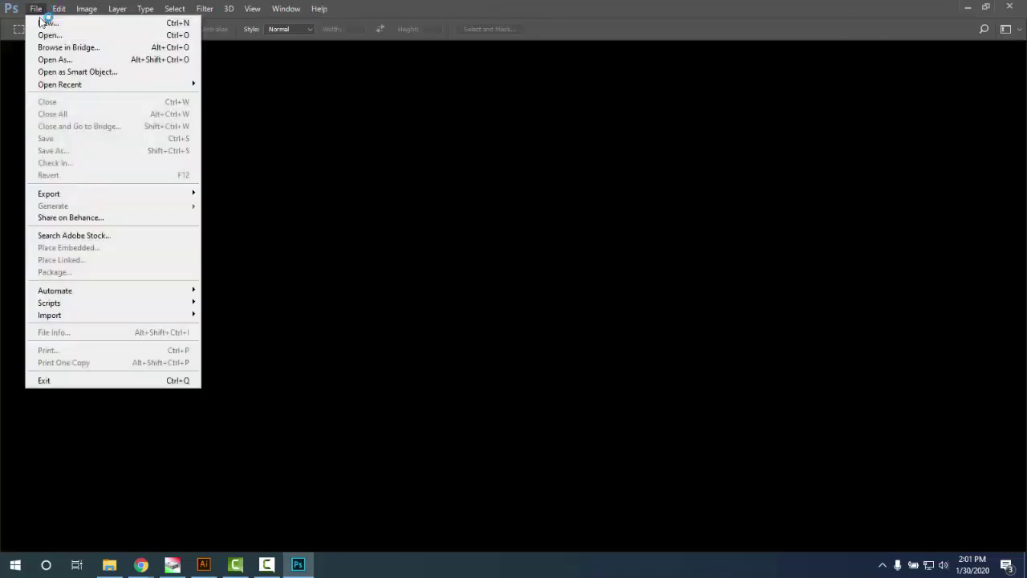
{"action": "left_click", "coordinate": [46, 22]}
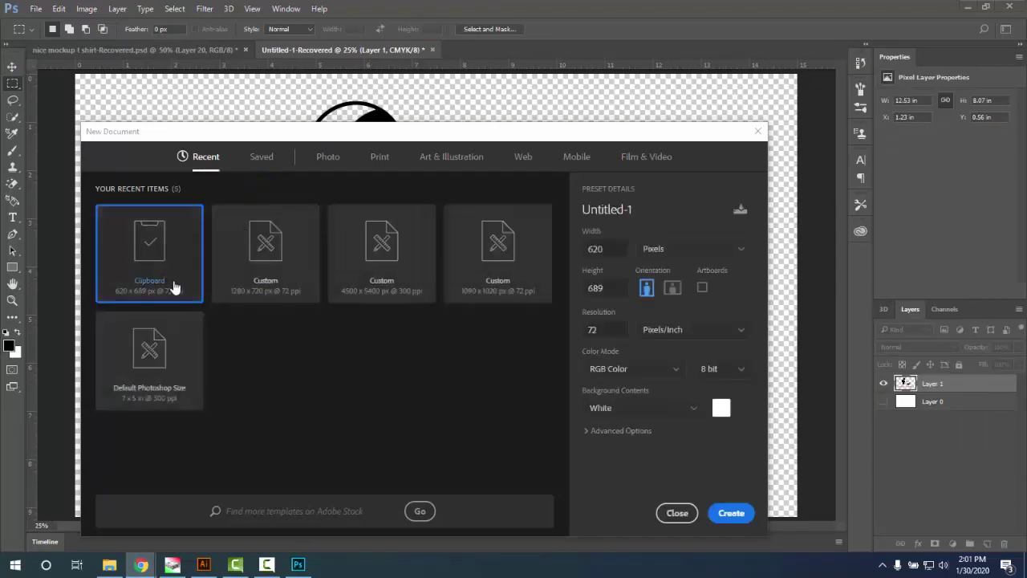
{"action": "double_click", "coordinate": [155, 272]}
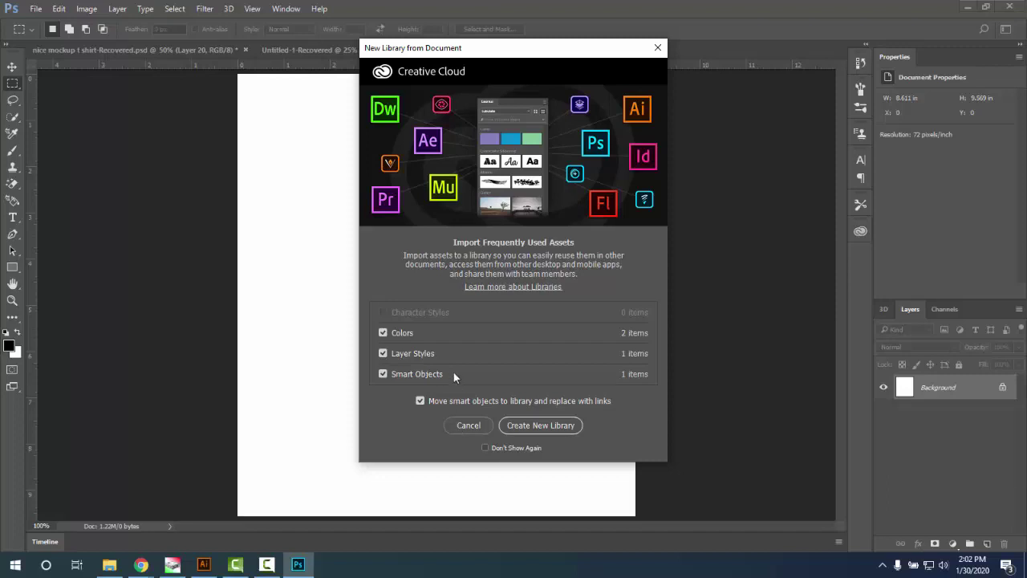
- Decline creating a library from the document and paste the copied Malibu T-shirt image into the blank canvas
{"action": "left_click", "coordinate": [470, 425]}
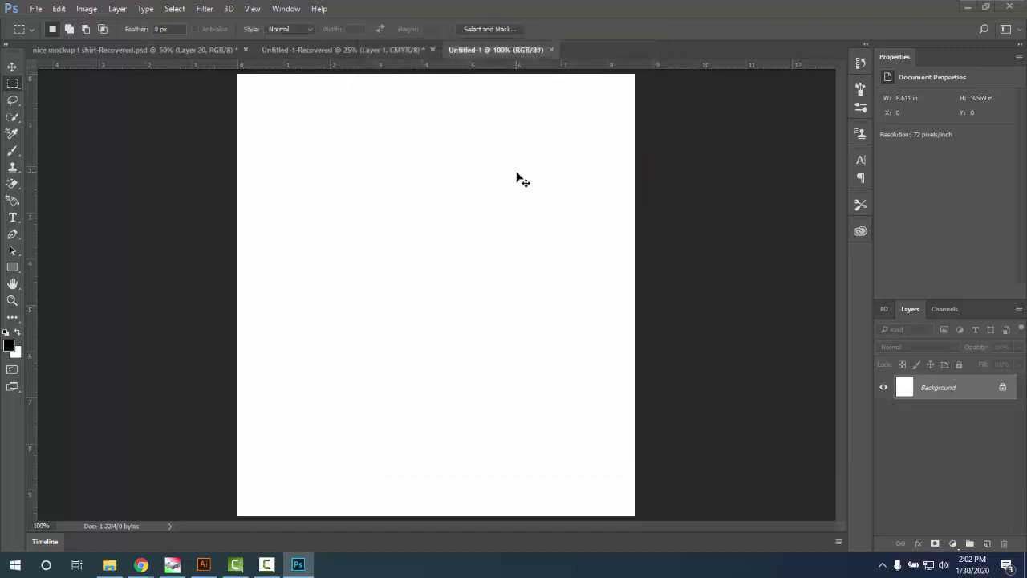
{"action": "key", "text": "ctrl+v"}
{"action": "scroll", "coordinate": [488, 344], "scroll_direction": "down", "scroll_amount": 5}
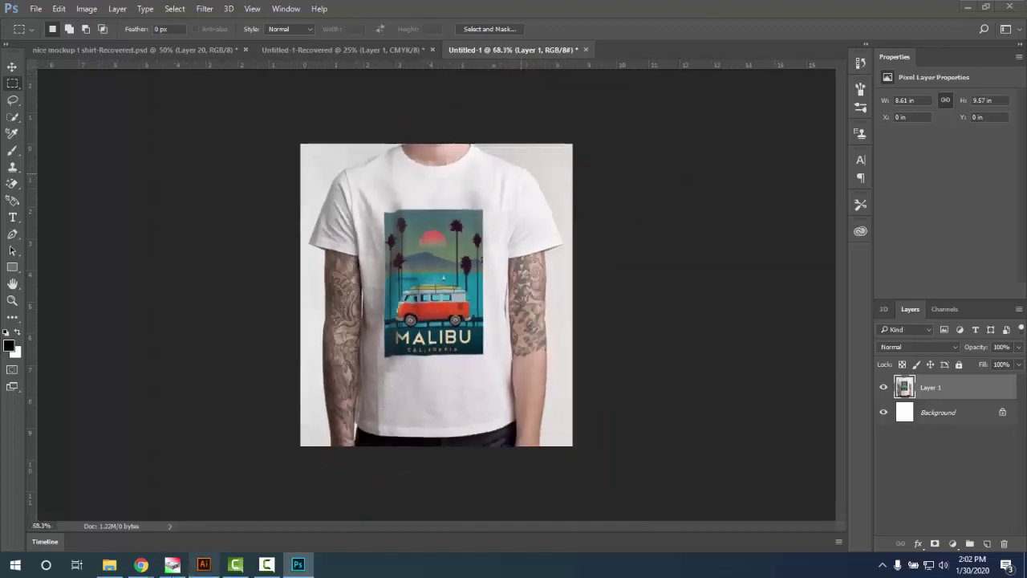
- Switch back to the Fiverr gig in Chrome, examine the Malibu shirt mockup, and advance the gallery to the third image
{"action": "mouse_move", "coordinate": [140, 564]}
{"action": "left_click", "coordinate": [199, 525]}
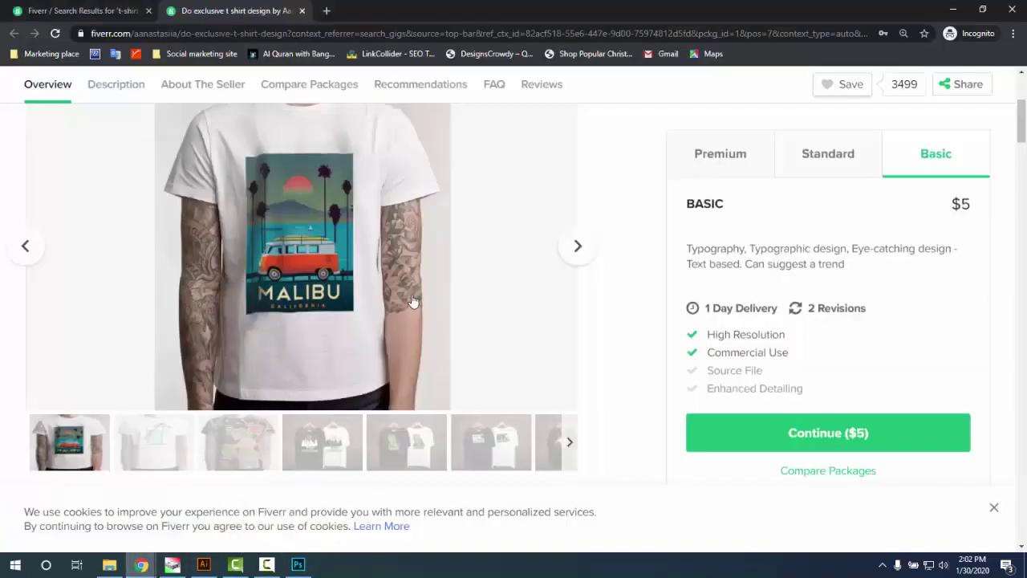
{"action": "scroll", "coordinate": [268, 252], "scroll_direction": "up", "scroll_amount": 1}
{"action": "scroll", "coordinate": [401, 241], "scroll_direction": "down", "scroll_amount": 2}
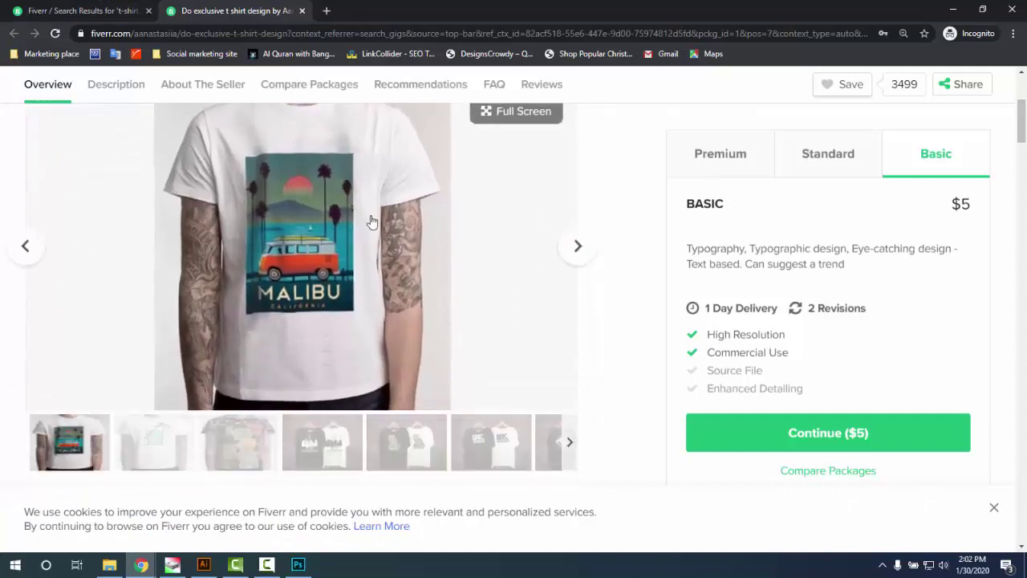
{"action": "scroll", "coordinate": [481, 329], "scroll_direction": "down", "scroll_amount": 2}
{"action": "scroll", "coordinate": [506, 318], "scroll_direction": "up", "scroll_amount": 3}
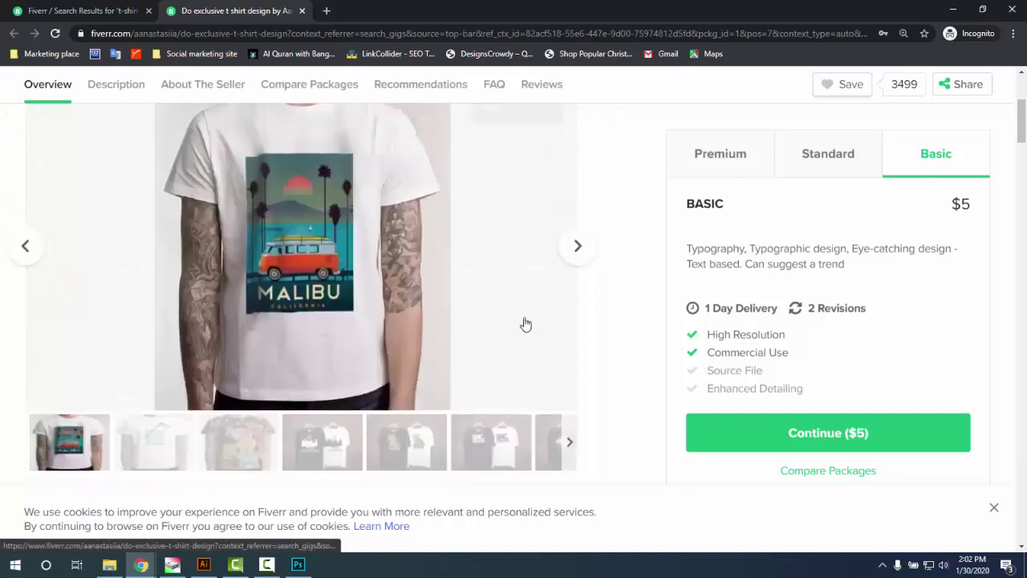
{"action": "left_click", "coordinate": [579, 310]}
{"action": "left_click", "coordinate": [579, 310]}
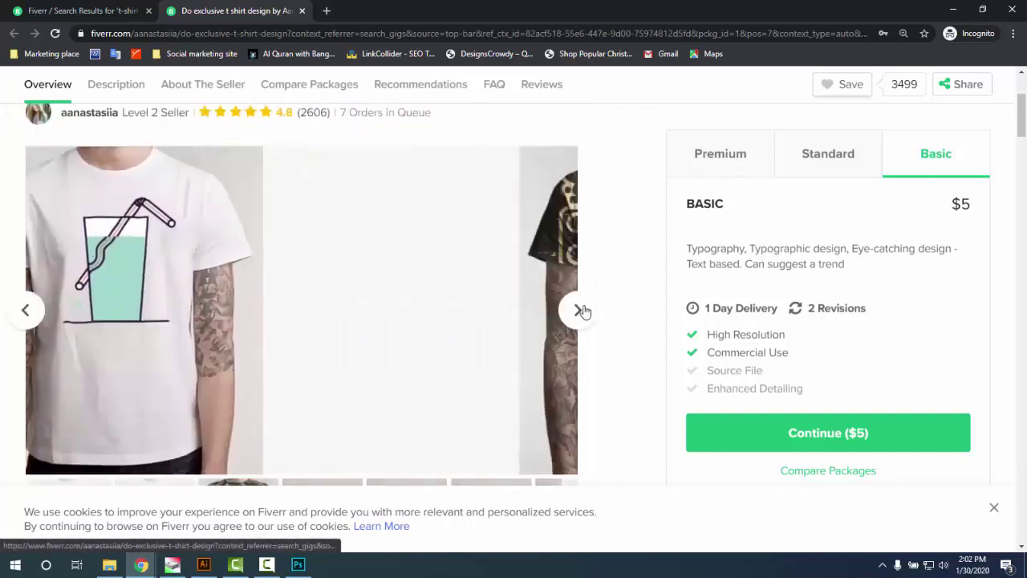
{"action": "left_click", "coordinate": [297, 564]}
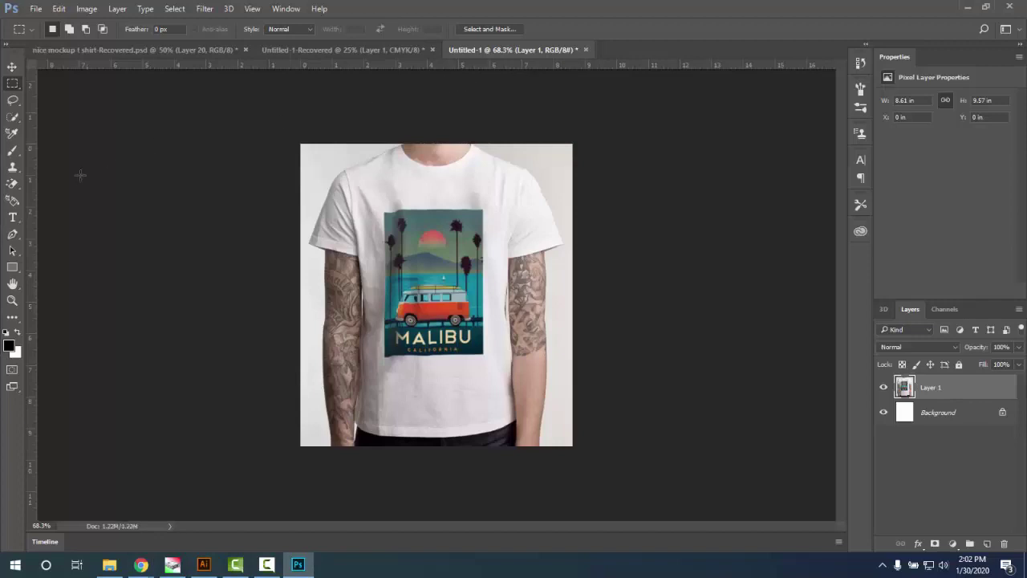
{"action": "mouse_move", "coordinate": [158, 554]}
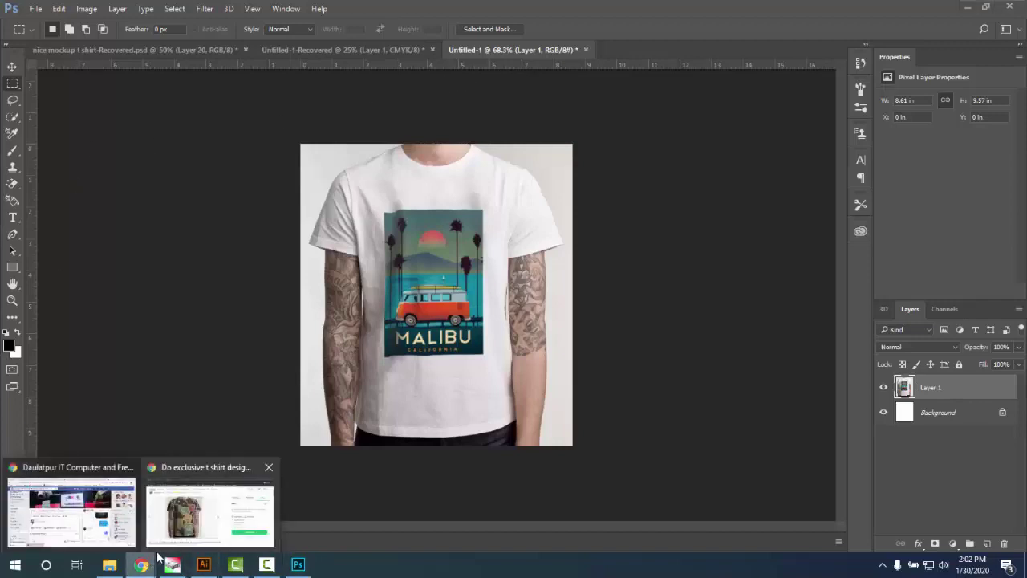
{"action": "left_click", "coordinate": [132, 529]}
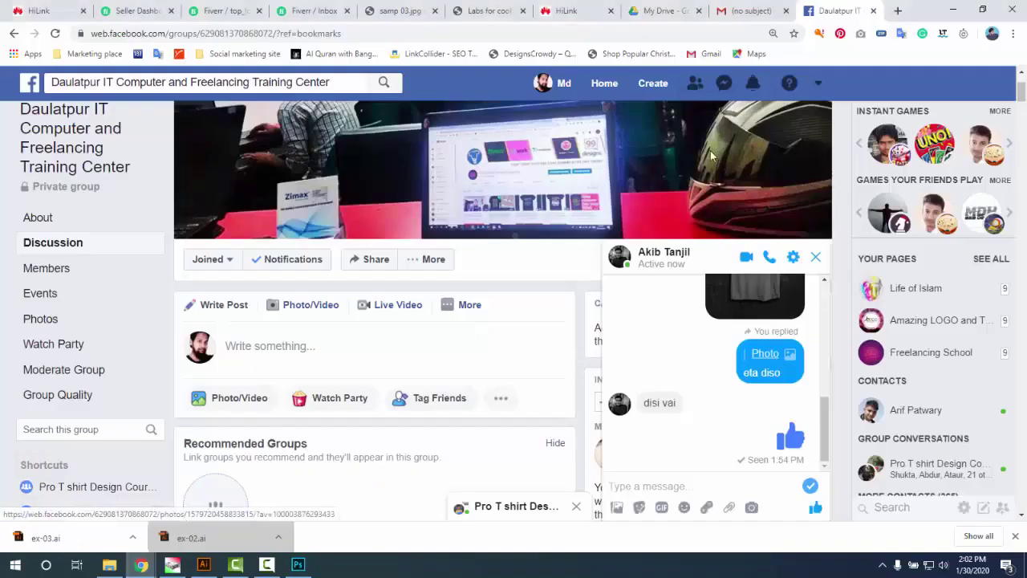
{"action": "left_click", "coordinate": [140, 564]}
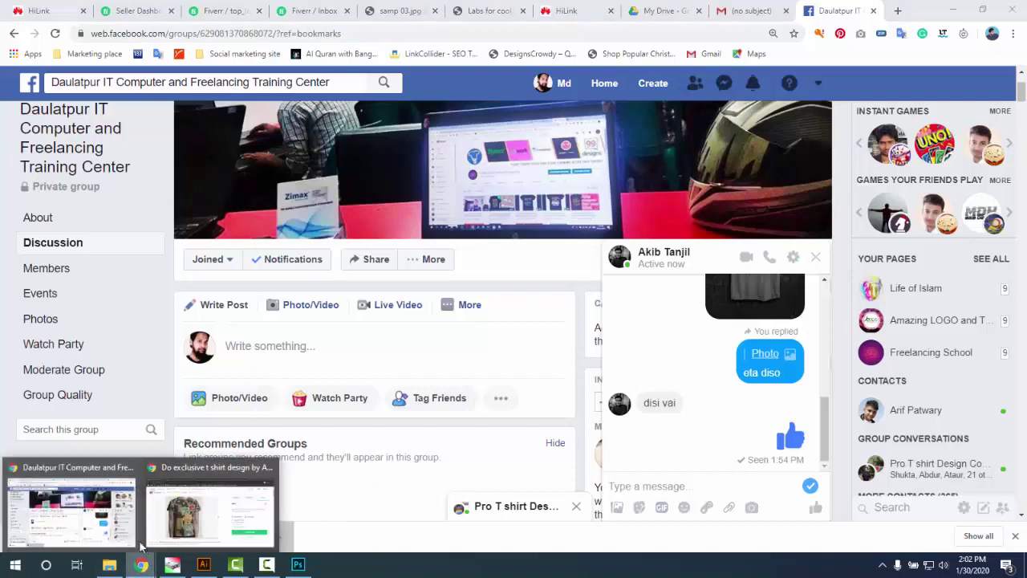
{"action": "left_click", "coordinate": [155, 537]}
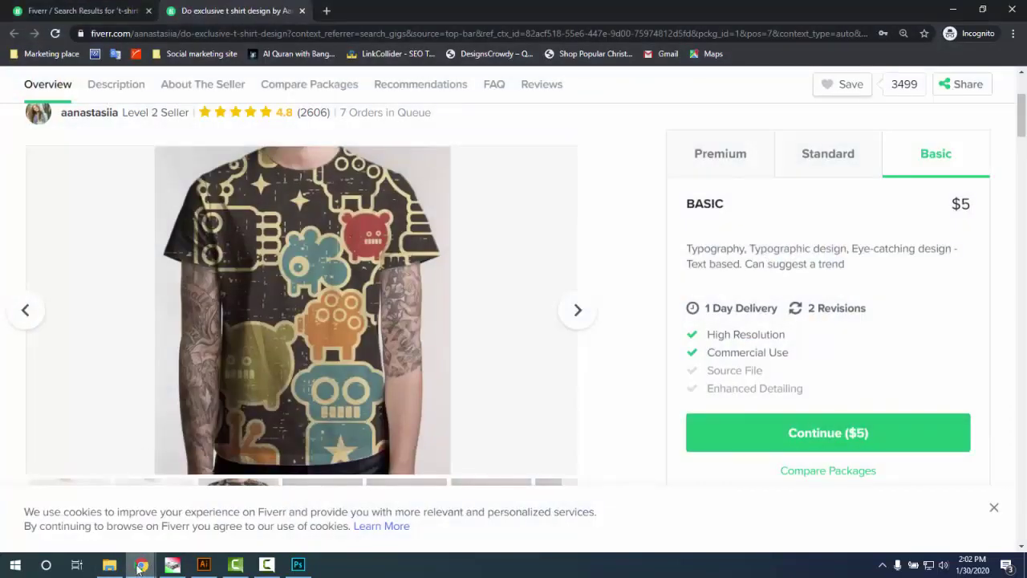
- Enlarge and close the gig's third gallery image, and switch to the Fiverr inbox in the other Chrome window
{"action": "left_click", "coordinate": [389, 378]}
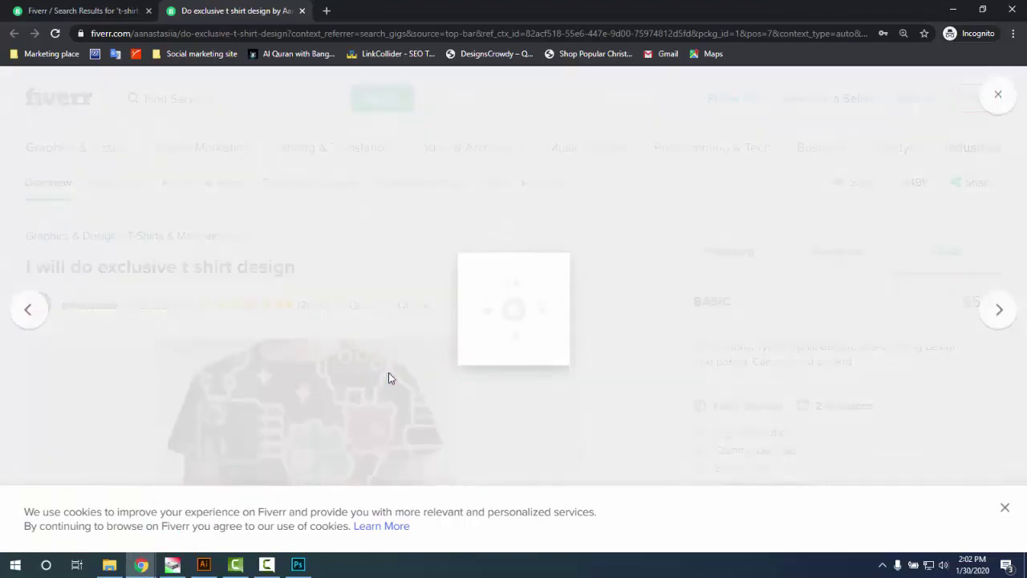
{"action": "left_click", "coordinate": [803, 168]}
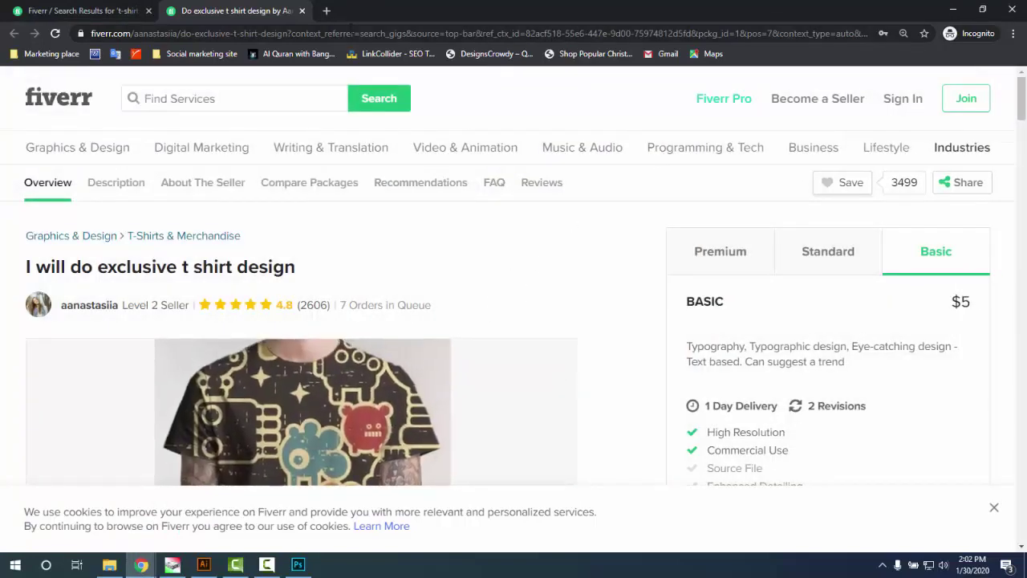
{"action": "mouse_move", "coordinate": [140, 564]}
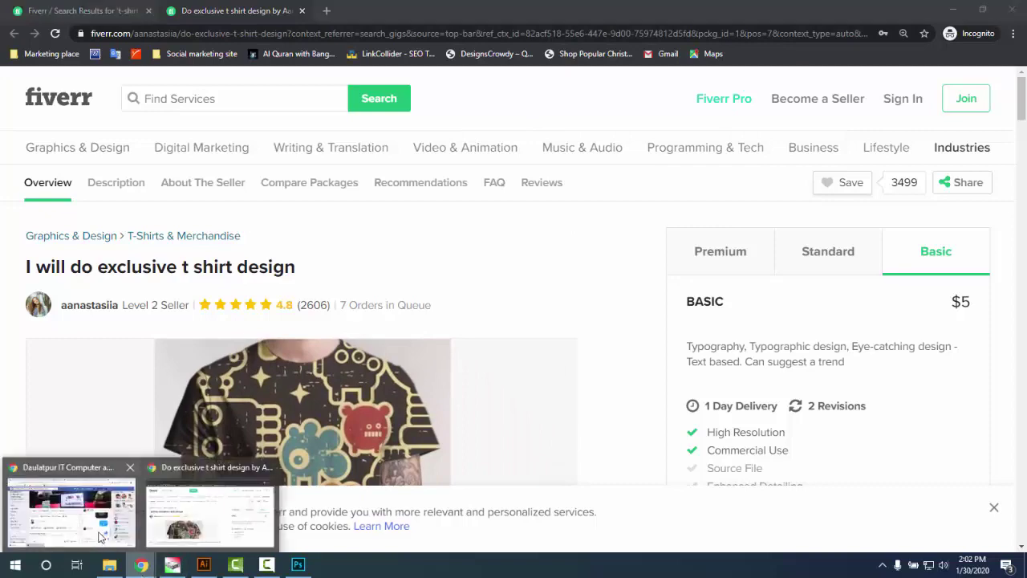
{"action": "left_click", "coordinate": [102, 538]}
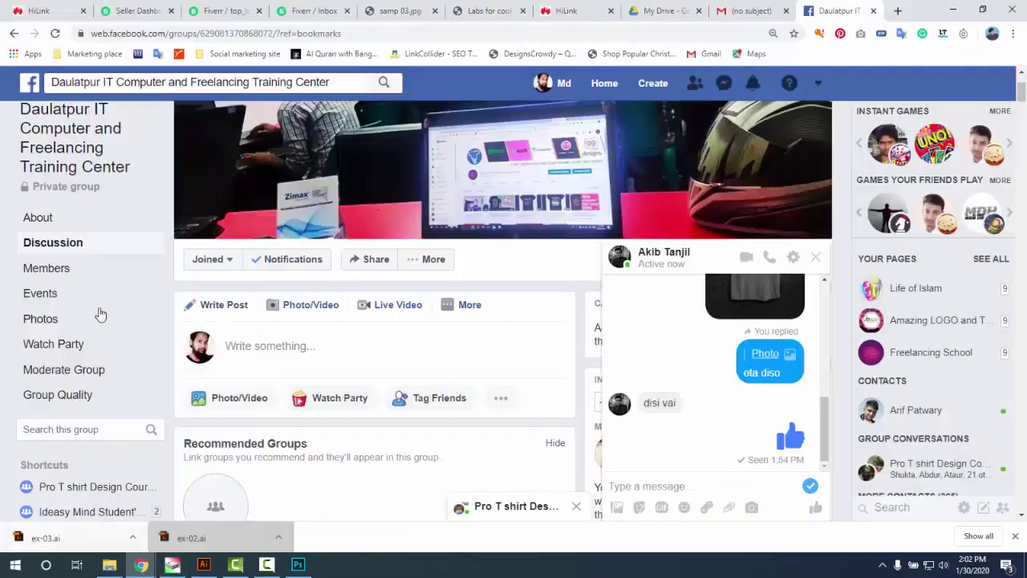
{"action": "left_click", "coordinate": [313, 11]}
{"action": "scroll", "coordinate": [375, 307], "scroll_direction": "up", "scroll_amount": 3}
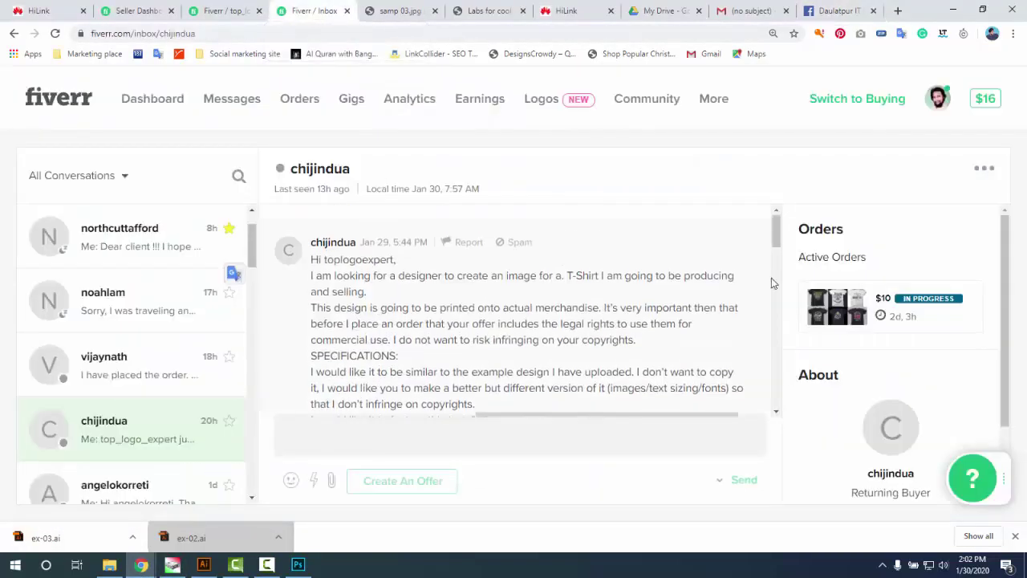
- Open the seller account's Gigs page, start creating a new gig, and examine the Overview form with its empty gig title
{"action": "left_click", "coordinate": [937, 100]}
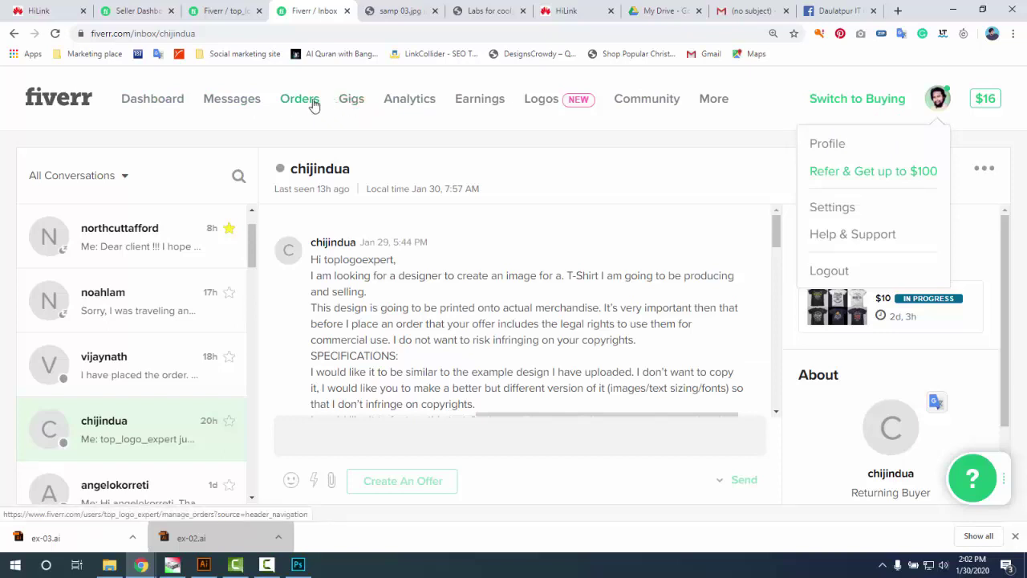
{"action": "left_click", "coordinate": [357, 106]}
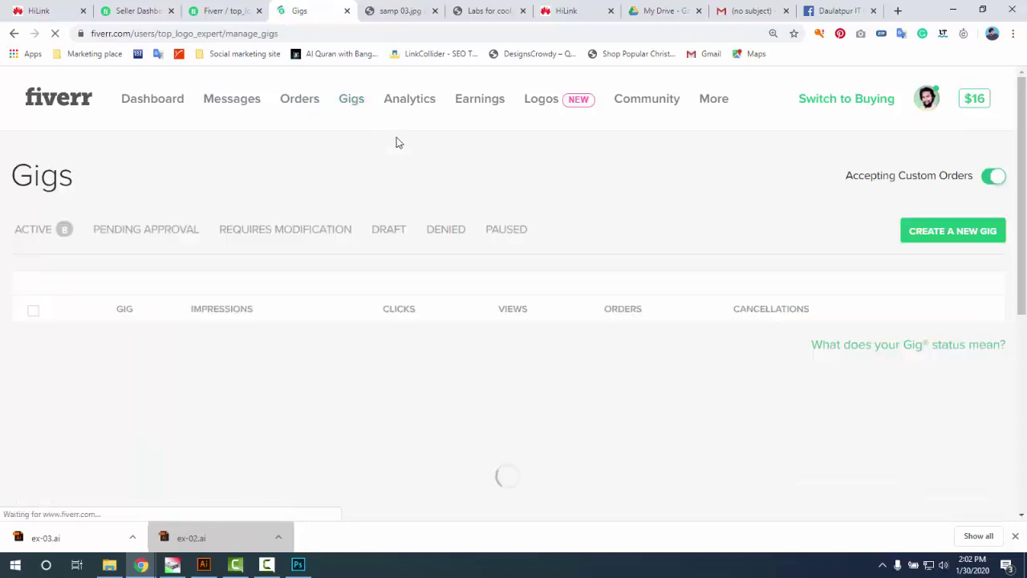
{"action": "left_click", "coordinate": [974, 232]}
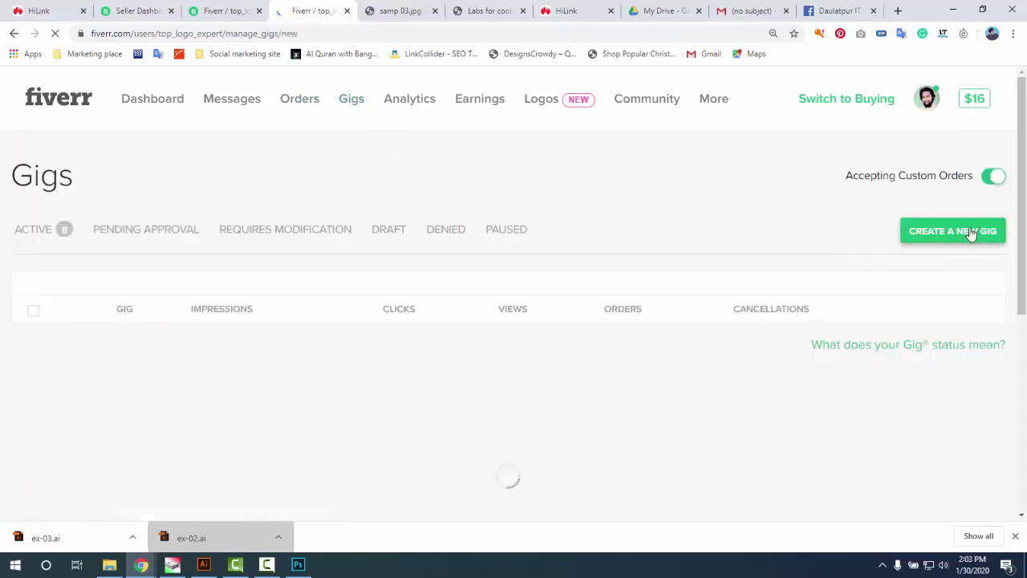
{"action": "left_click", "coordinate": [433, 284]}
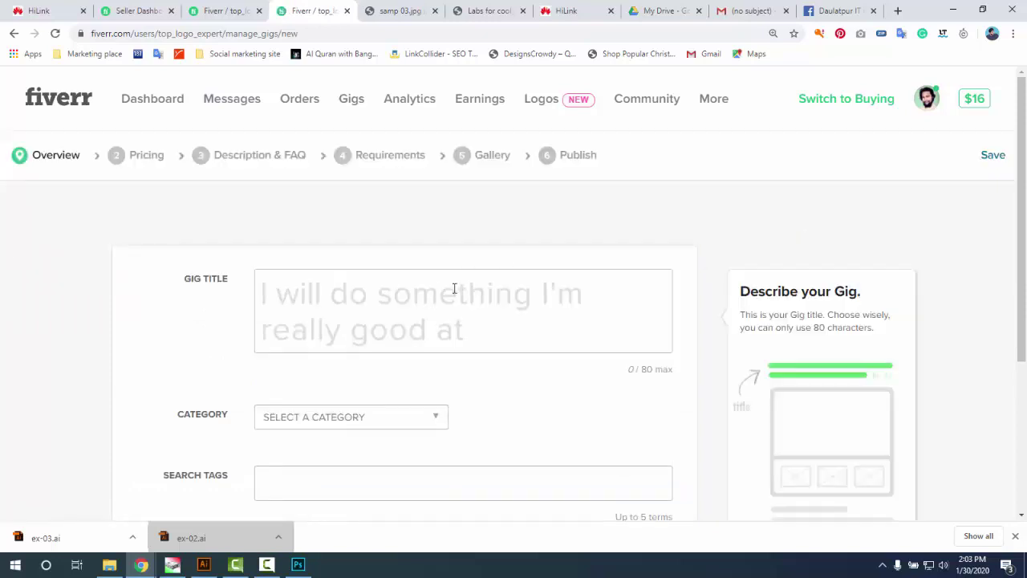
{"action": "scroll", "coordinate": [454, 288], "scroll_direction": "down", "scroll_amount": 2}
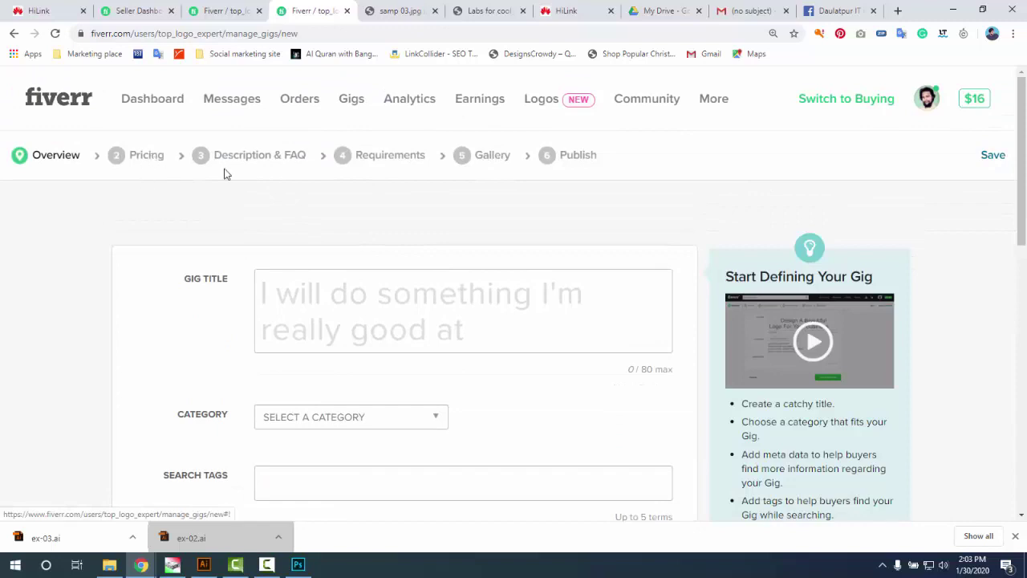
{"action": "left_click", "coordinate": [393, 311]}
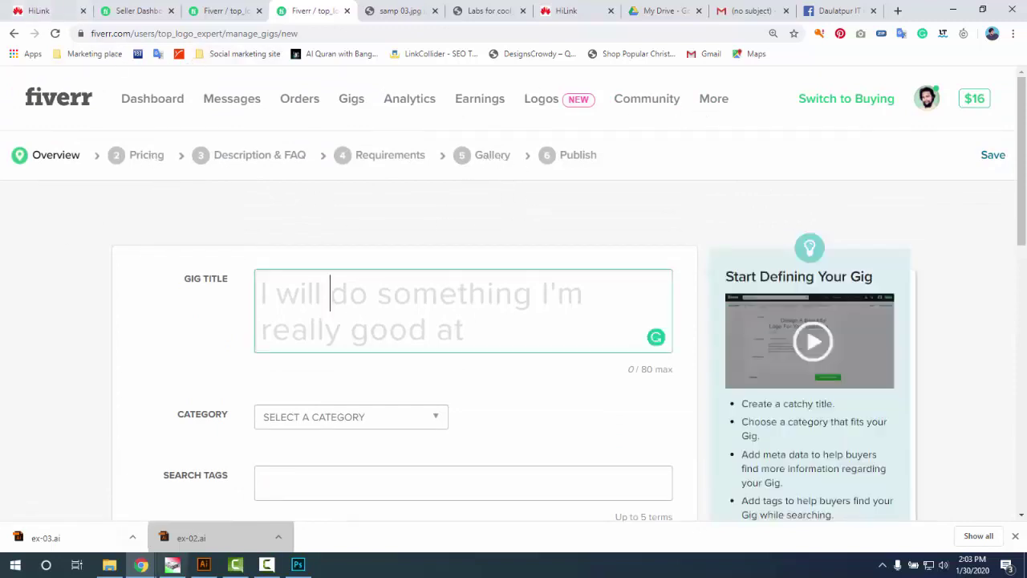
- Switch to Photoshop and create a new RGB Color document of 550 x 370 pixels at 300 pixels/inch with a white background
{"action": "left_click", "coordinate": [292, 567]}
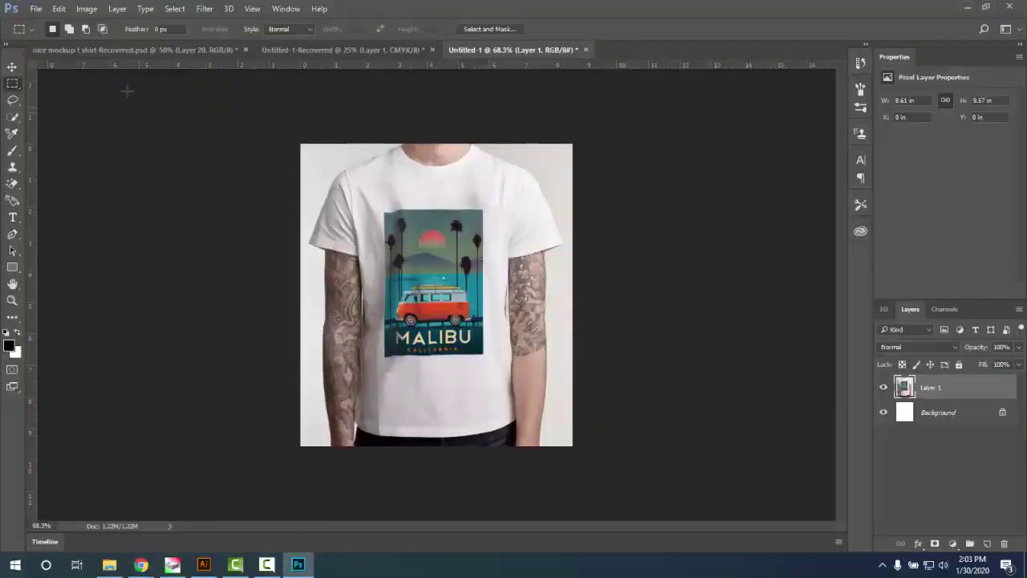
{"action": "left_click", "coordinate": [36, 8]}
{"action": "left_click", "coordinate": [36, 9]}
{"action": "key", "text": "ctrl+n"}
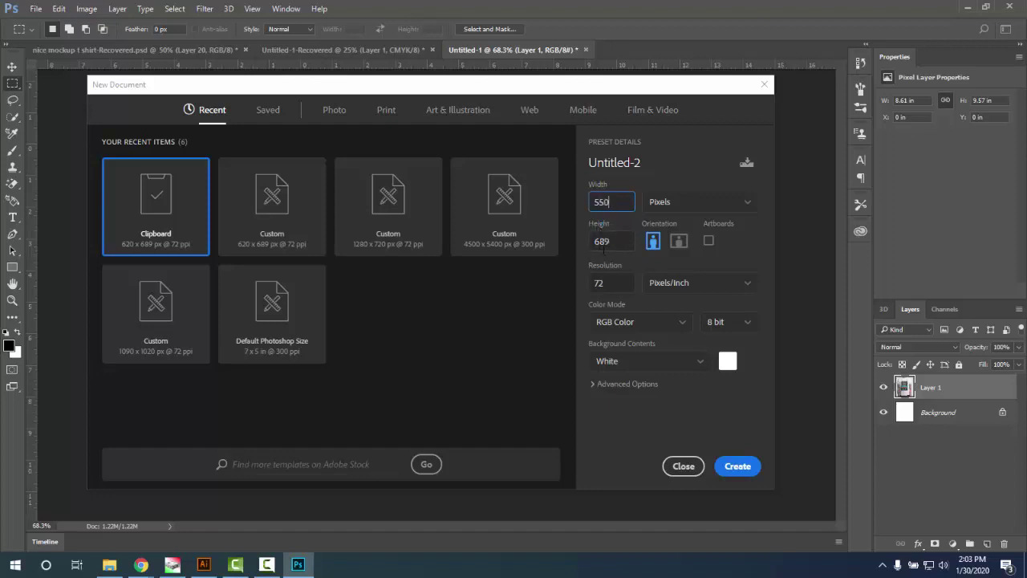
{"action": "key", "text": "Tab"}
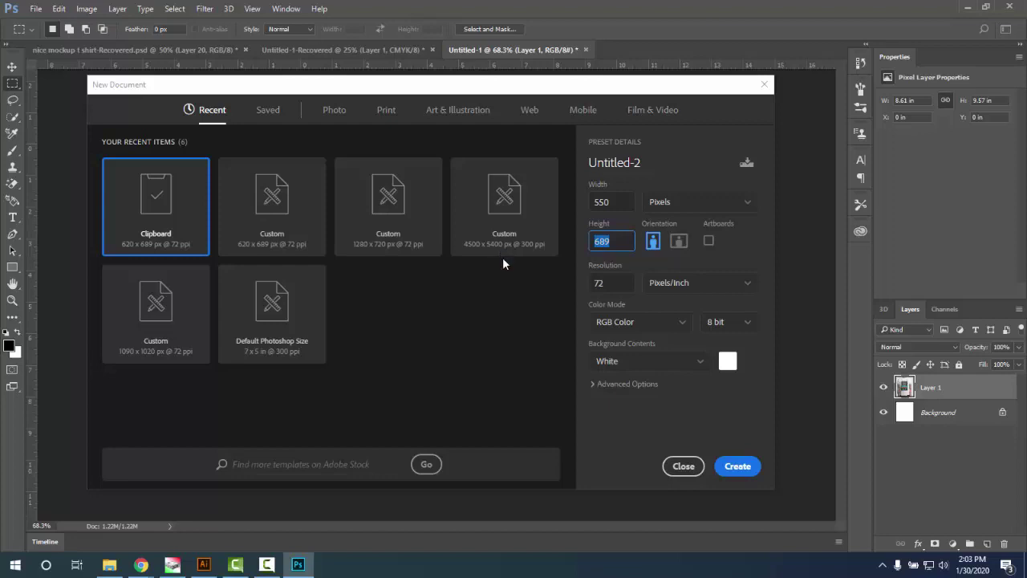
{"action": "type", "text": "370"}
{"action": "key", "text": "Tab"}
{"action": "type", "text": "3"}
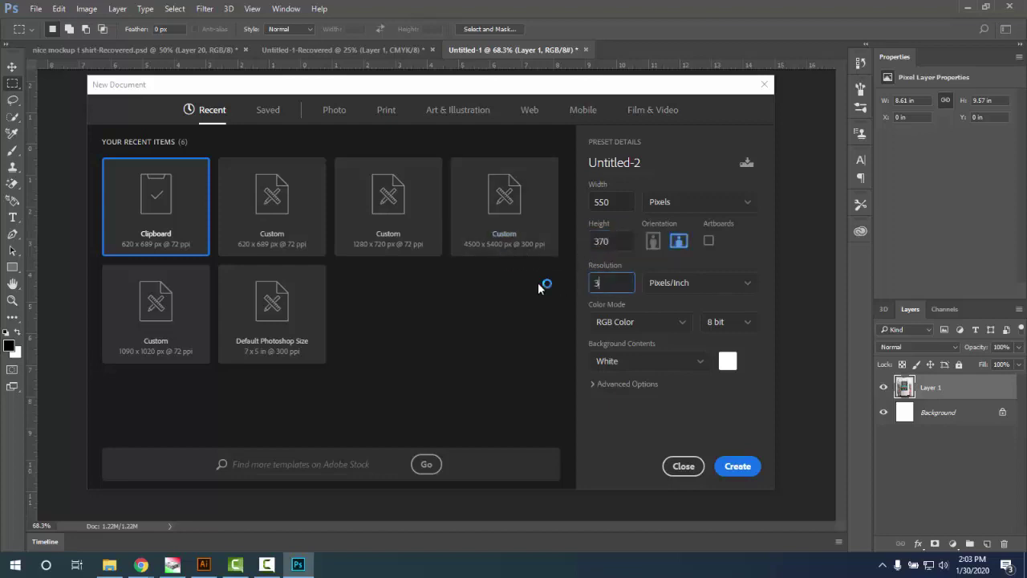
{"action": "type", "text": "00"}
{"action": "left_click", "coordinate": [624, 322]}
{"action": "key", "text": "Escape"}
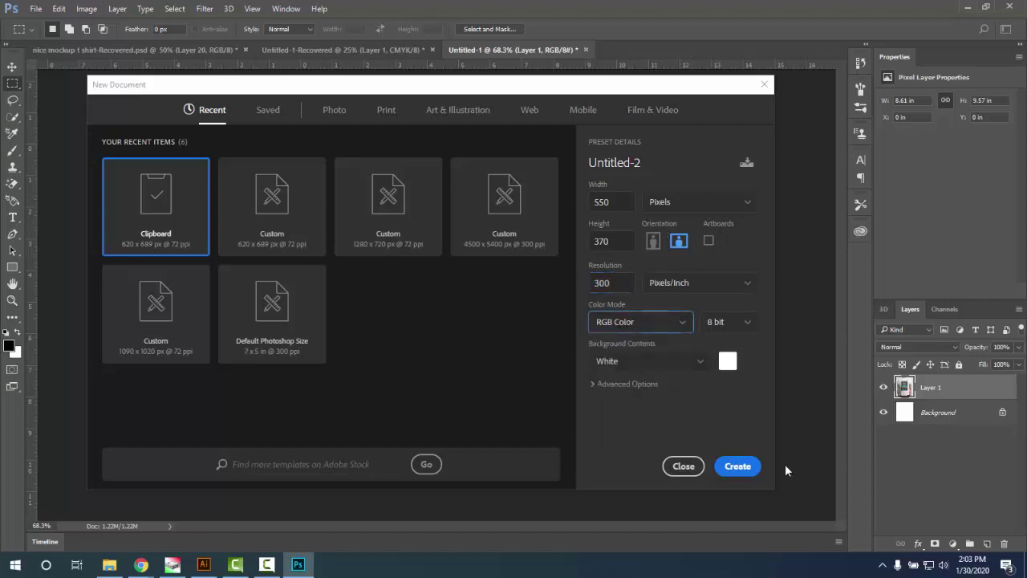
{"action": "left_click", "coordinate": [745, 469]}
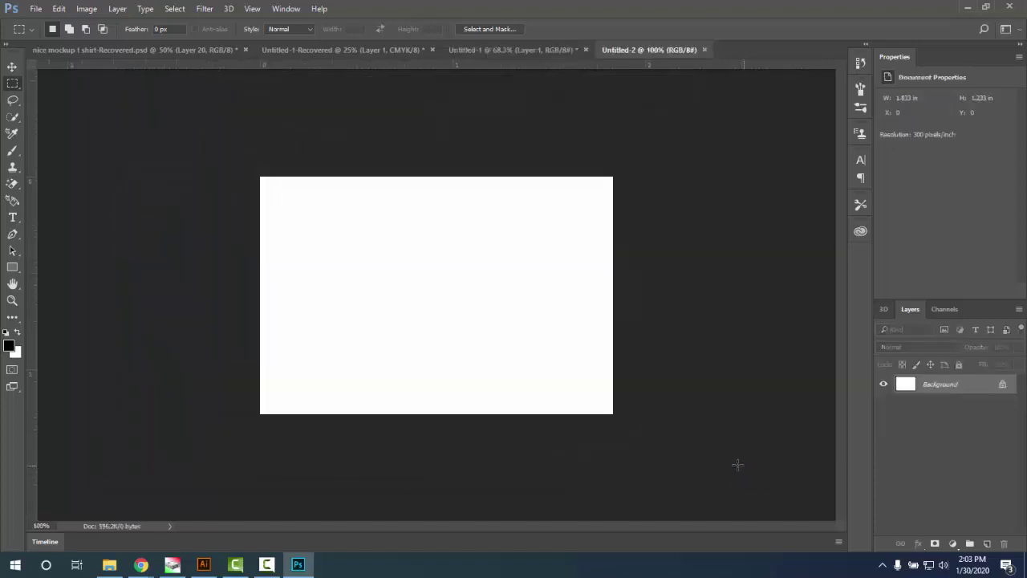
- Paste the Malibu T-shirt image and scale it to about 0.58 x 0.65 in in the canvas's upper-left corner
{"action": "key", "text": "ctrl+v"}
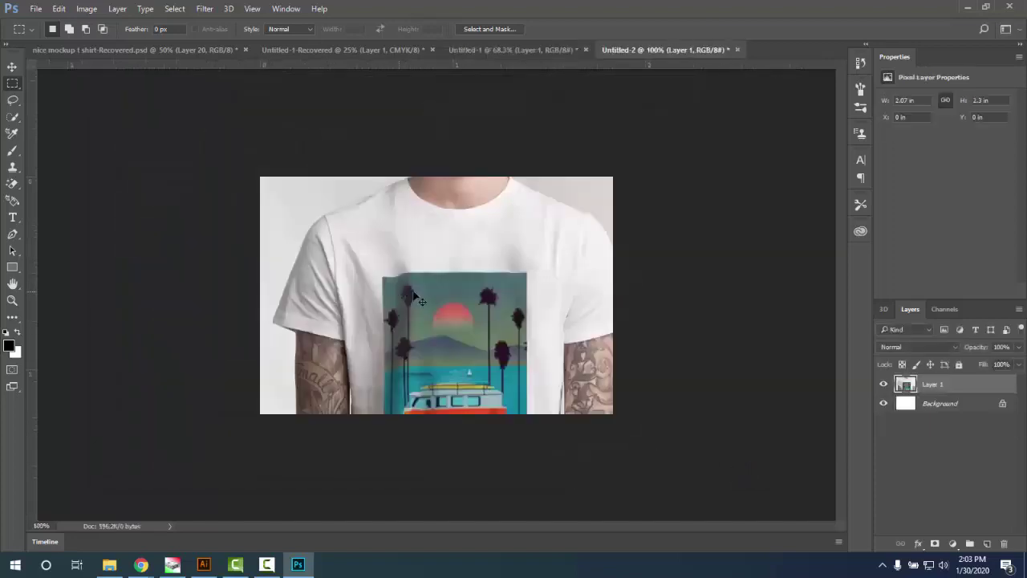
{"action": "left_click", "coordinate": [9, 68]}
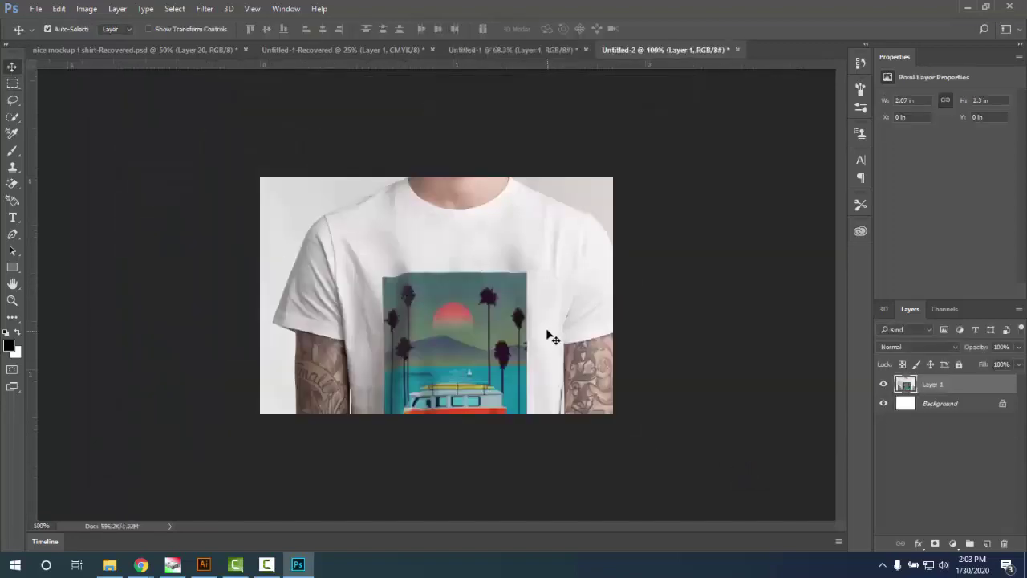
{"action": "key", "text": "ctrl+t"}
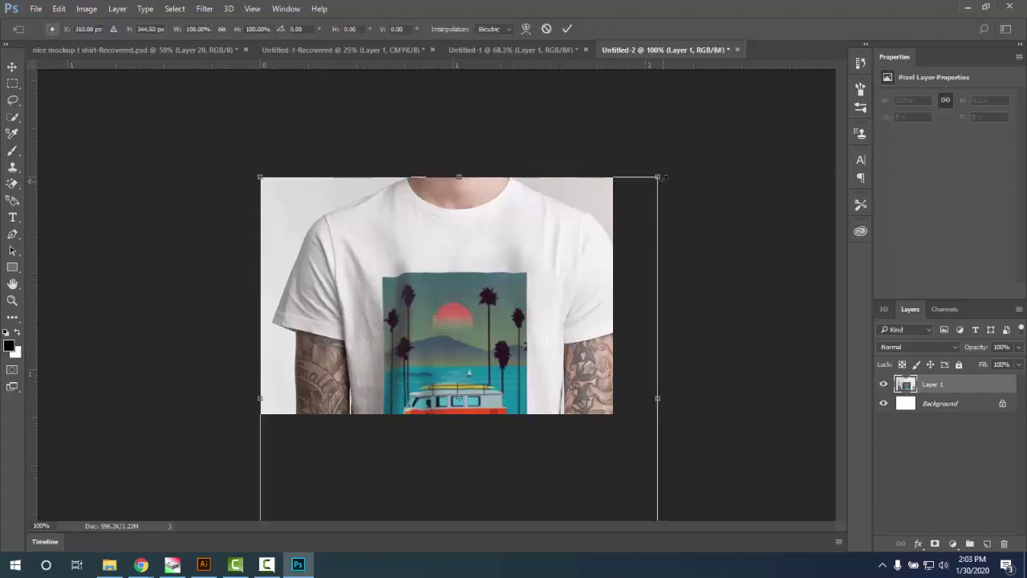
{"action": "left_click_drag", "start_coordinate": [663, 178], "coordinate": [589, 337]}
{"action": "left_click_drag", "start_coordinate": [470, 351], "coordinate": [358, 228]}
{"action": "left_click_drag", "start_coordinate": [431, 365], "coordinate": [379, 293]}
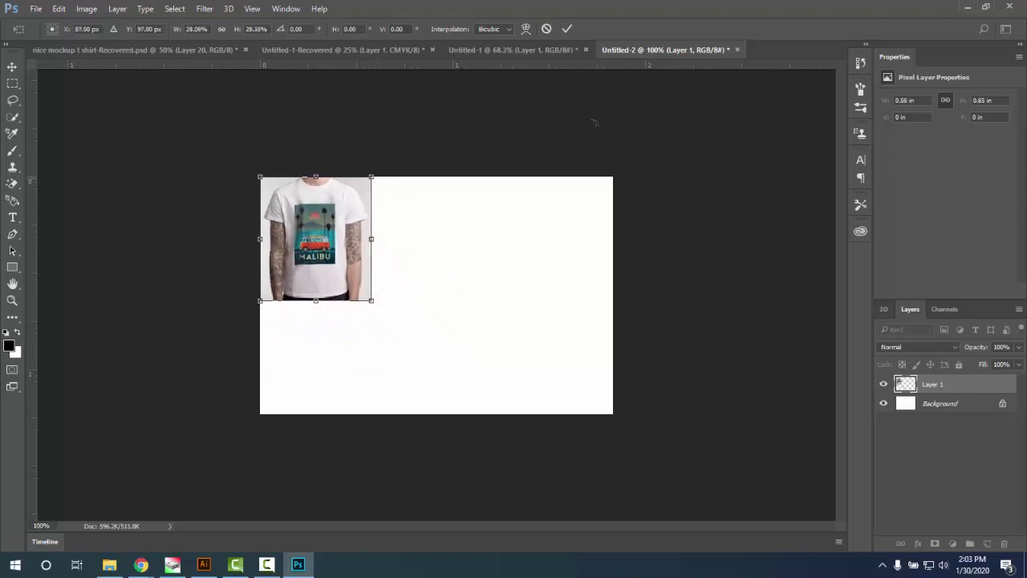
{"action": "left_click", "coordinate": [567, 30]}
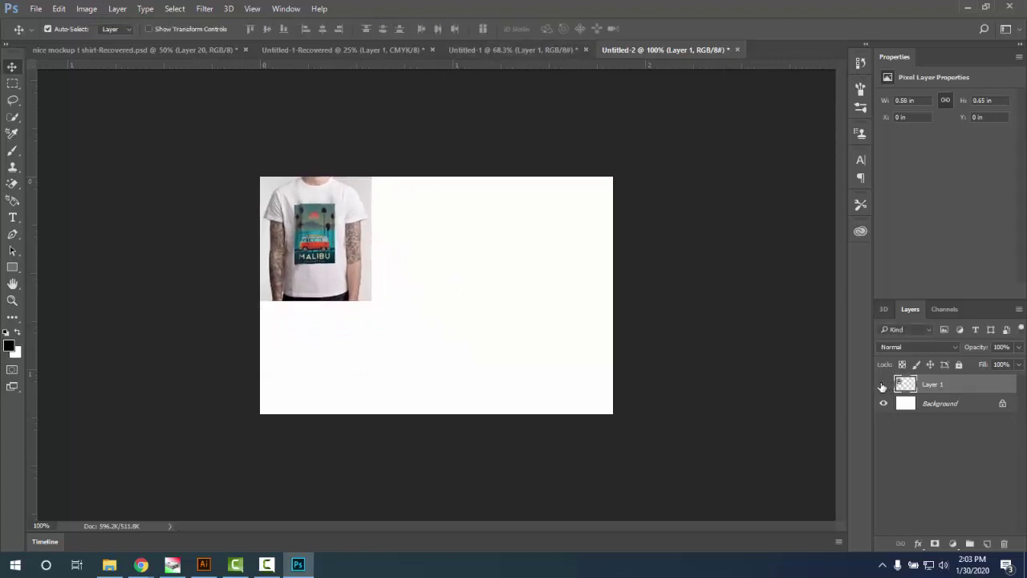
- Hide the T-shirt layer and place a horizontal and a vertical guide through the centre of the canvas
{"action": "left_click", "coordinate": [883, 385]}
{"action": "left_click_drag", "start_coordinate": [318, 69], "coordinate": [334, 296]}
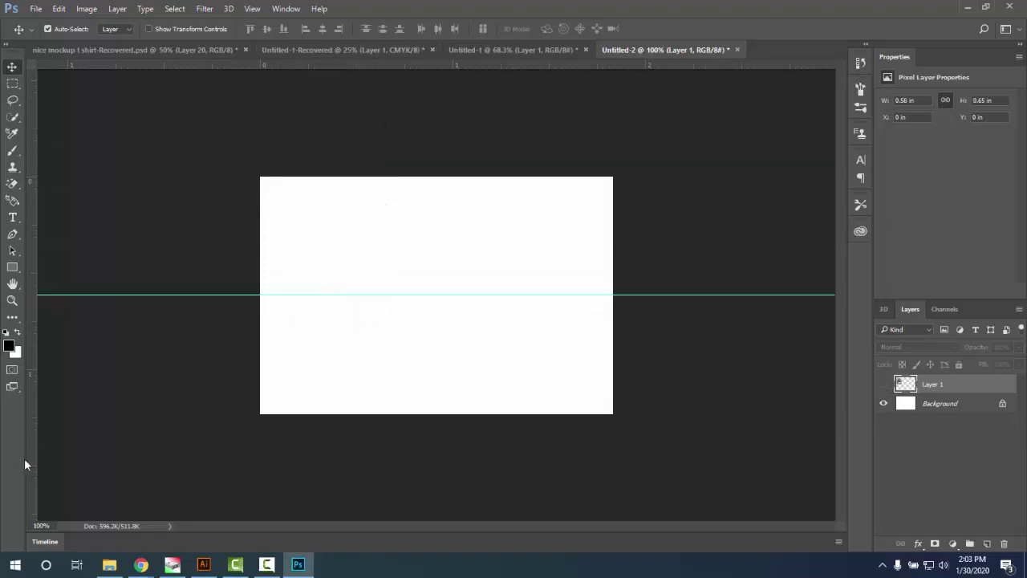
{"action": "left_click_drag", "start_coordinate": [38, 452], "coordinate": [437, 496]}
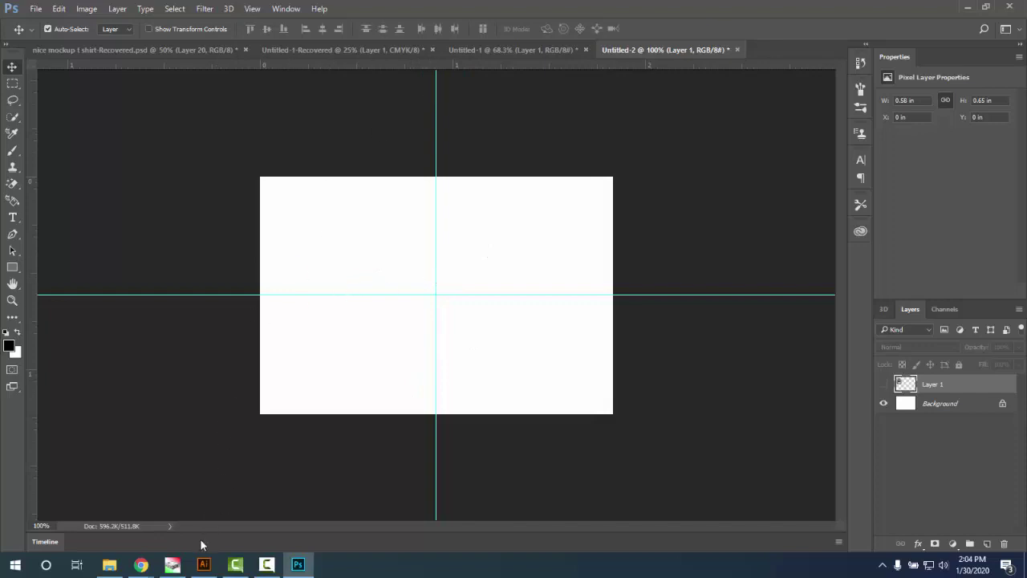
{"action": "key", "text": "ctrl+v"}
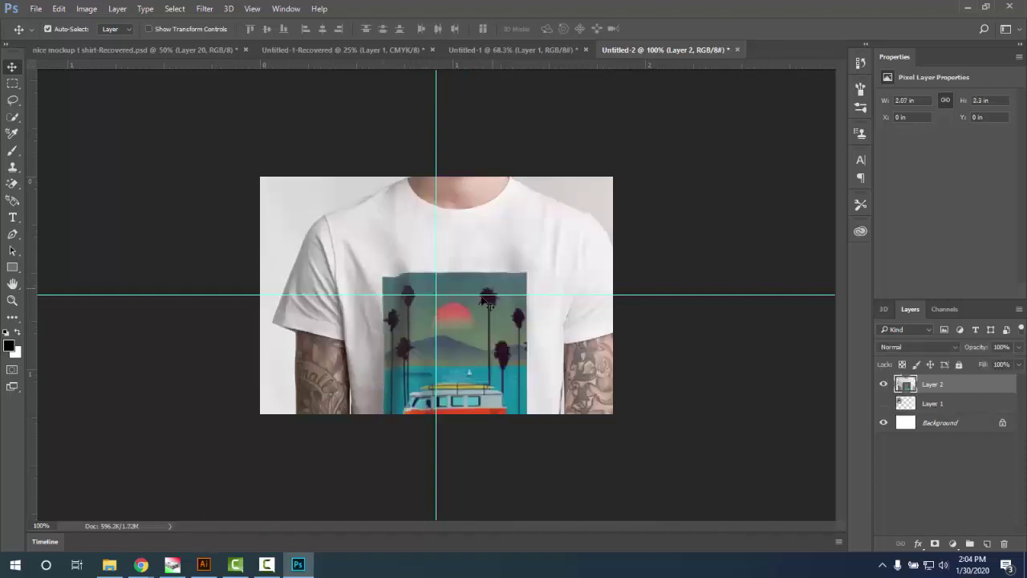
{"action": "key", "text": "ctrl+t"}
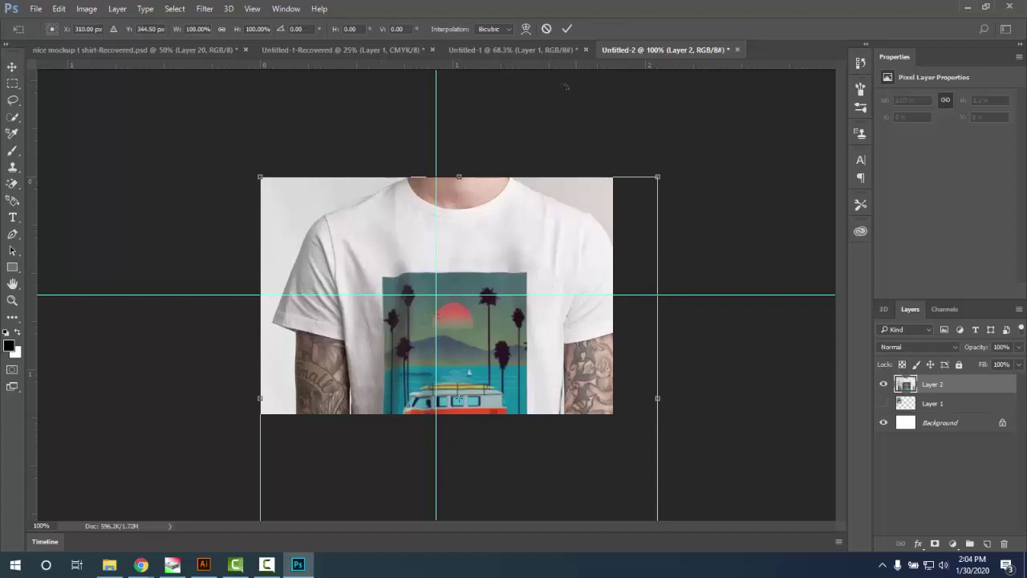
{"action": "left_click", "coordinate": [566, 29]}
{"action": "key", "text": "Delete"}
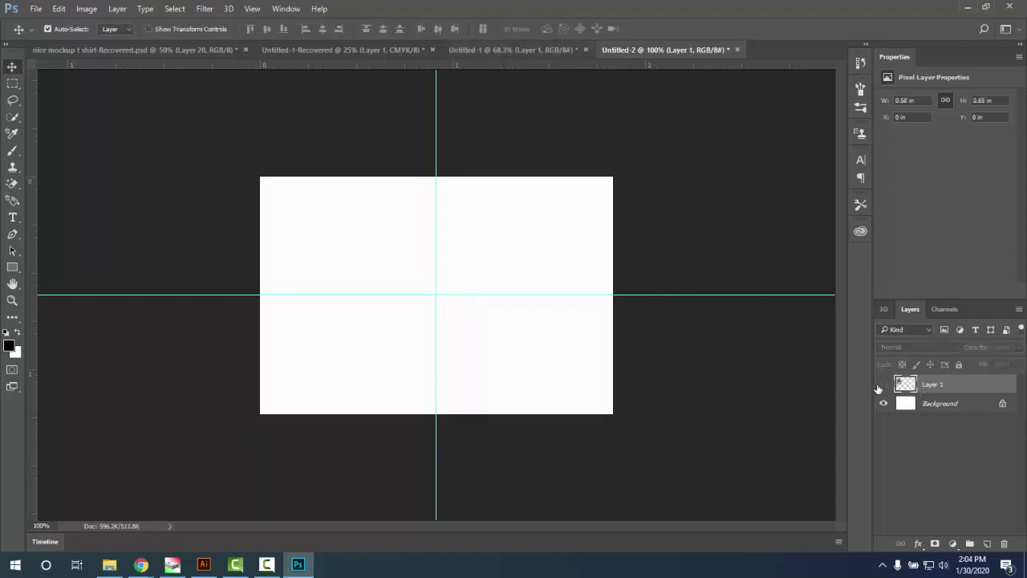
- Show the T-shirt layer, shift it to the right, and scale it to about 0.55 x 0.62 in so its lower edge meets the horizontal guide
{"action": "left_click", "coordinate": [883, 384]}
{"action": "key", "text": "ctrl+t"}
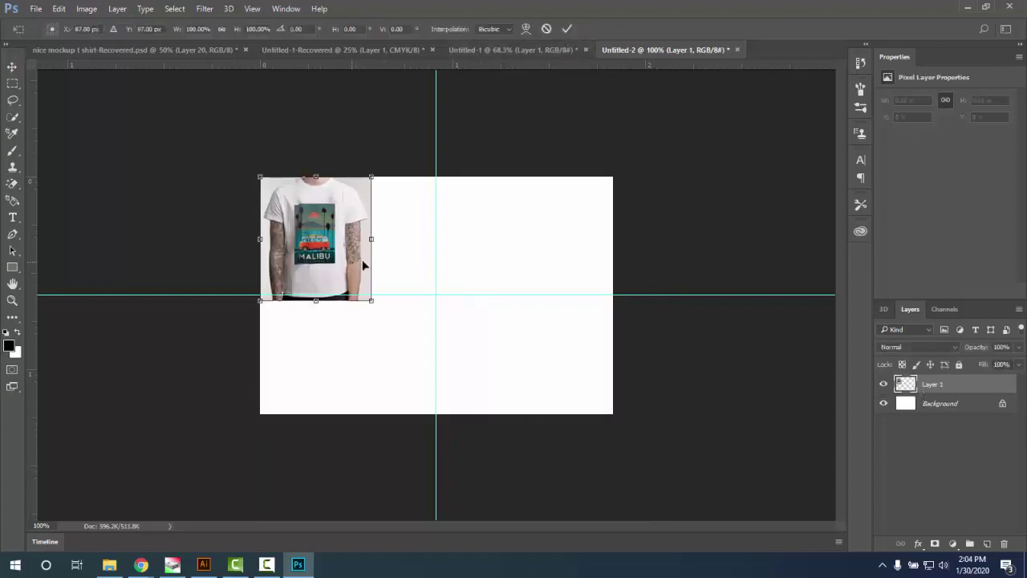
{"action": "left_click_drag", "start_coordinate": [362, 265], "coordinate": [394, 266]}
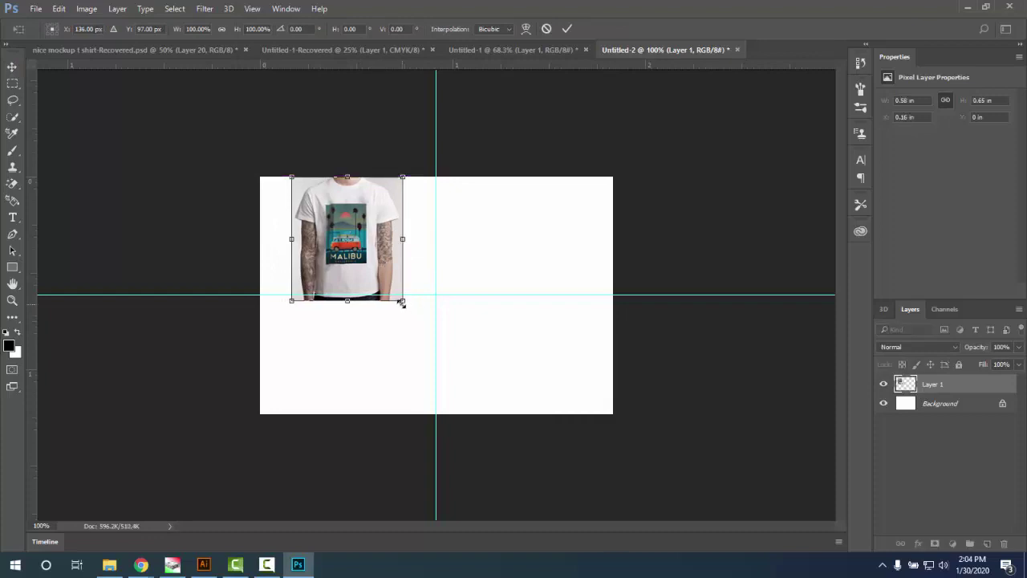
{"action": "mouse_move", "coordinate": [401, 302]}
{"action": "left_mouse_down"}
{"action": "mouse_move", "coordinate": [383, 279]}
{"action": "mouse_move", "coordinate": [403, 297]}
{"action": "left_mouse_up"}
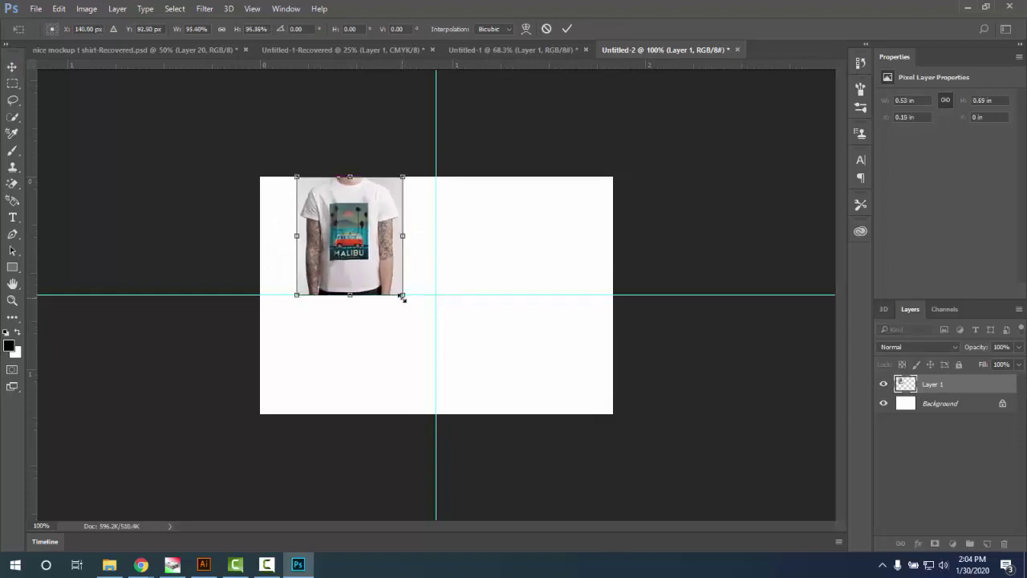
{"action": "left_click", "coordinate": [566, 30]}
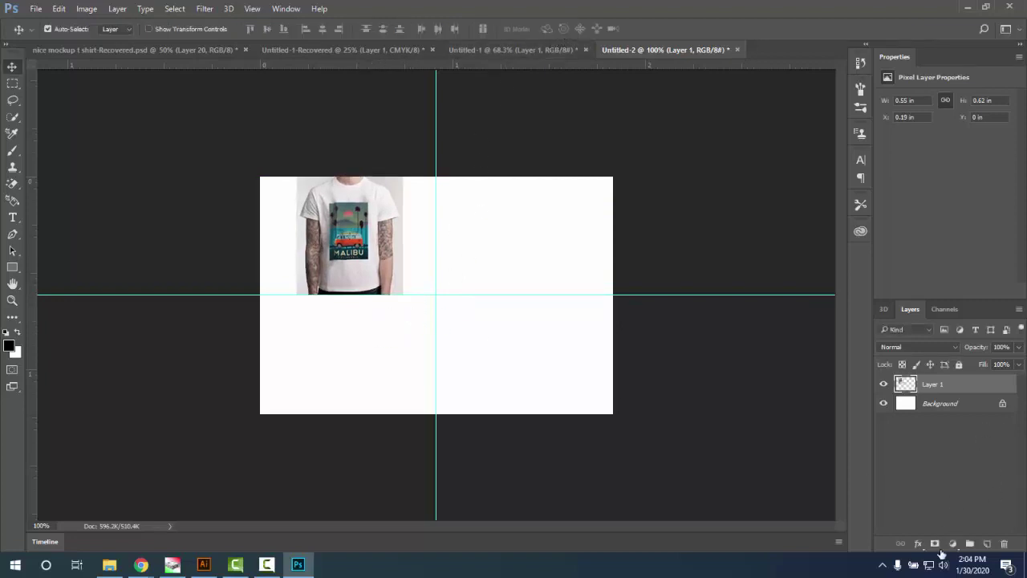
- Add a new layer beneath the T-shirt layer and marquee-select the canvas's upper-left quarter up to both guides
{"action": "left_click", "coordinate": [987, 543]}
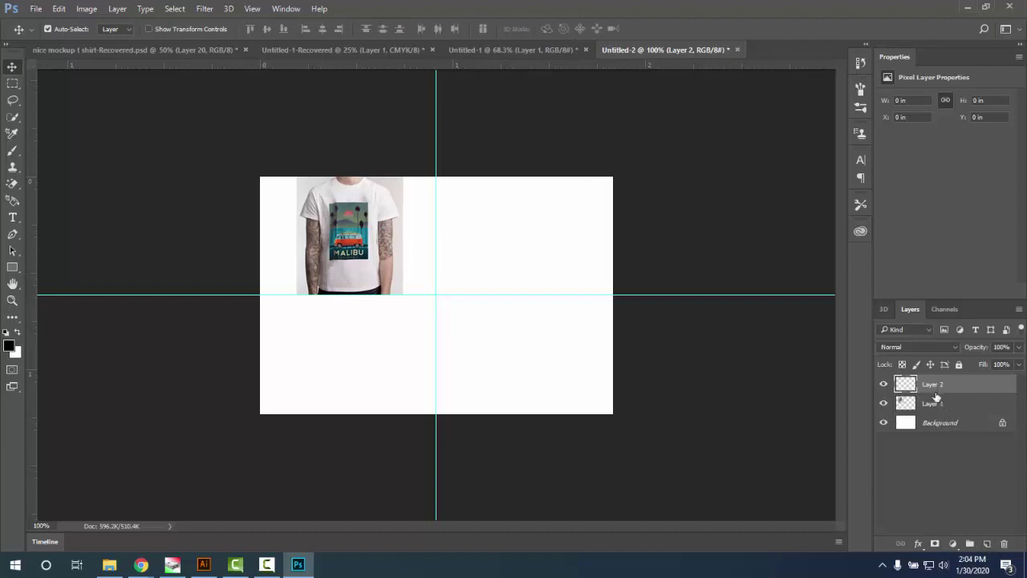
{"action": "left_click_drag", "start_coordinate": [924, 386], "coordinate": [927, 414]}
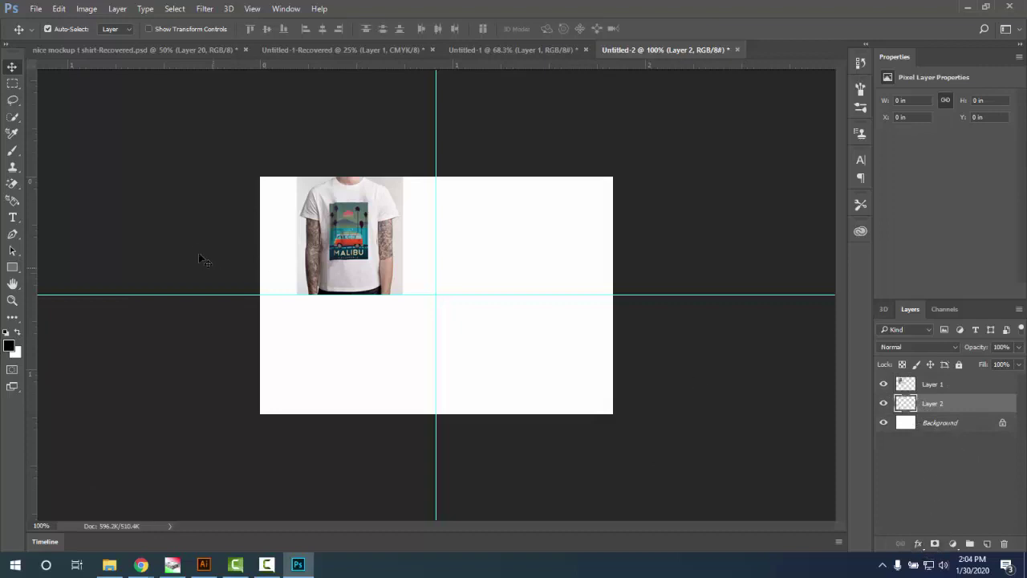
{"action": "left_click", "coordinate": [12, 83]}
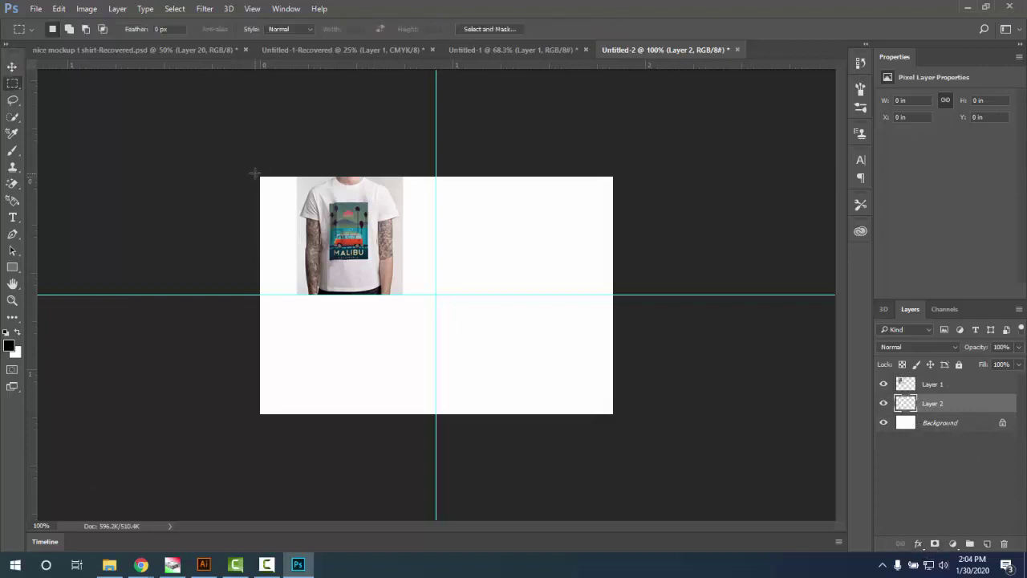
{"action": "left_click_drag", "start_coordinate": [259, 173], "coordinate": [437, 296]}
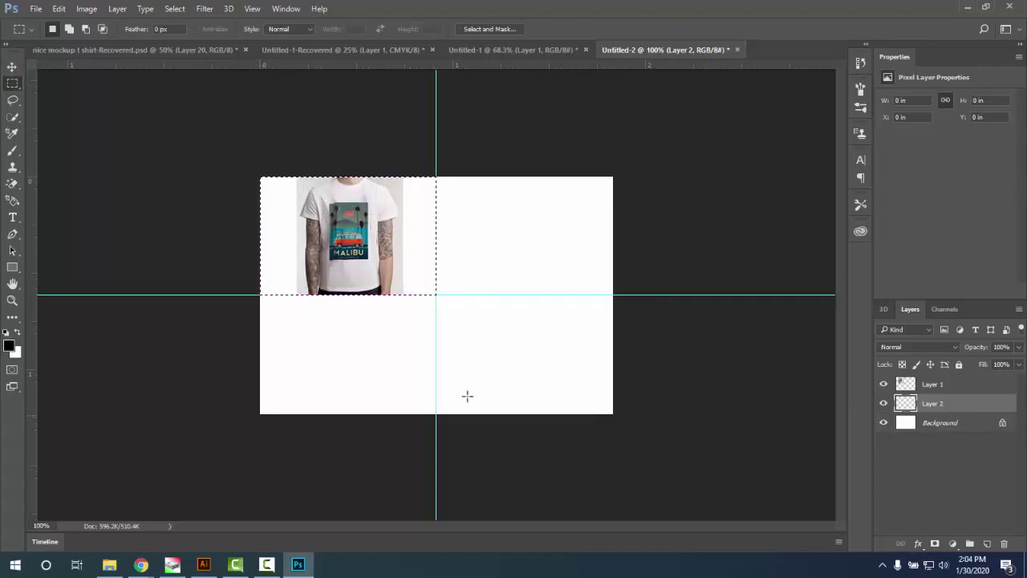
- Fill the marquee selection on the lower layer with light grey #dddddd, sampled from the T-shirt photo's backdrop, and deselect
{"action": "left_click", "coordinate": [10, 348]}
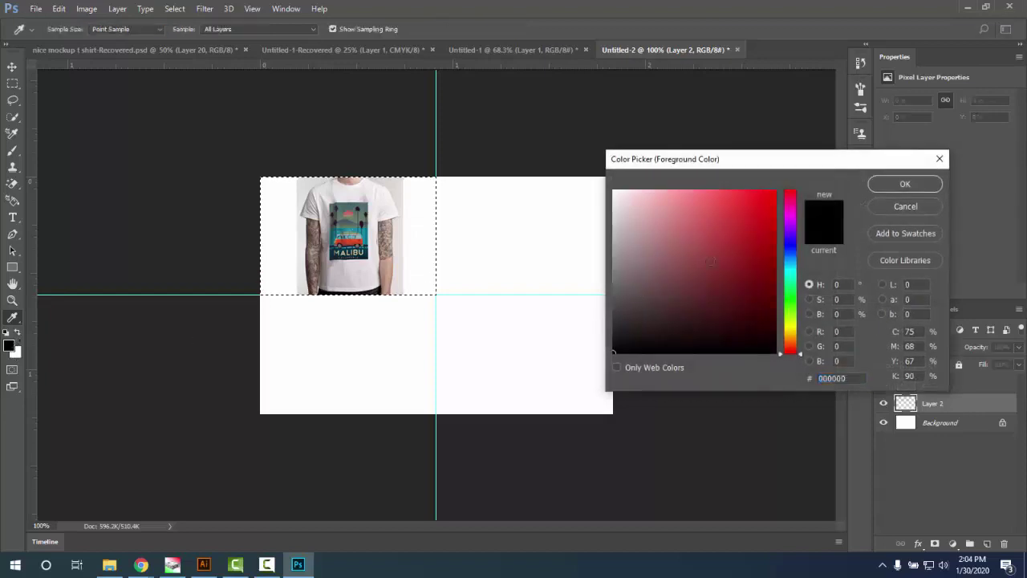
{"action": "left_click", "coordinate": [309, 185]}
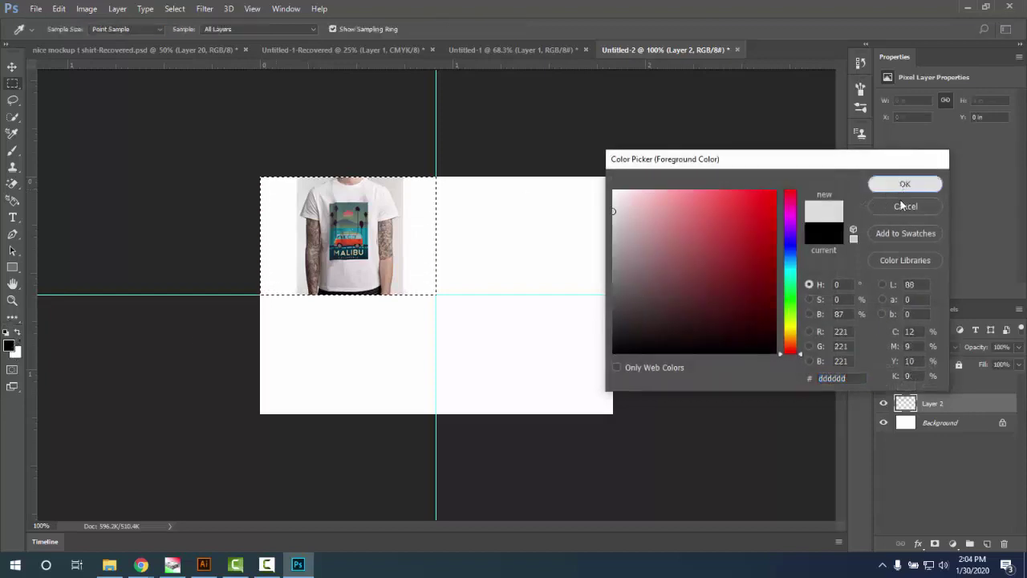
{"action": "left_click", "coordinate": [905, 183]}
{"action": "key", "text": "alt+BackSpace"}
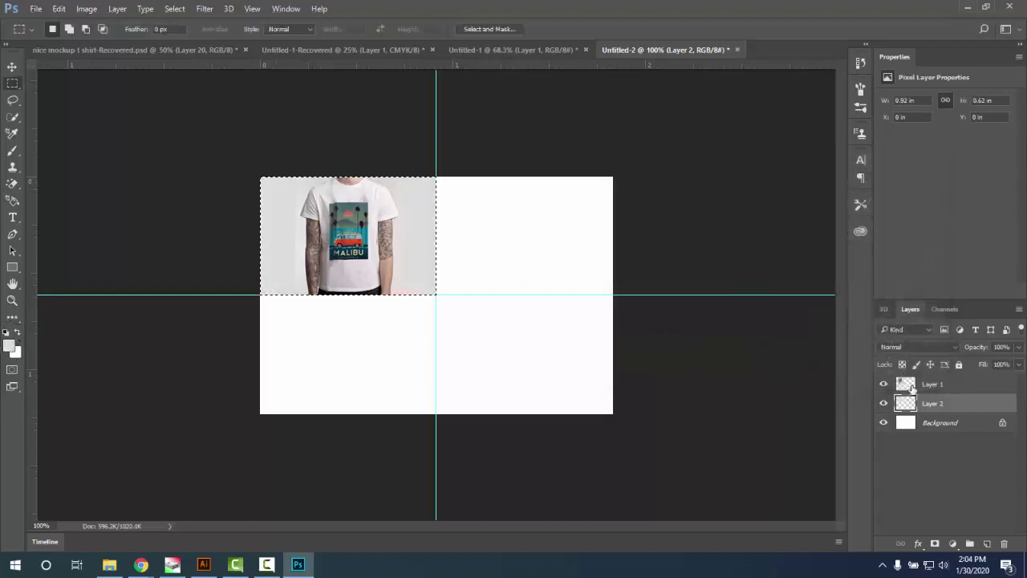
{"action": "key", "text": "ctrl+d"}
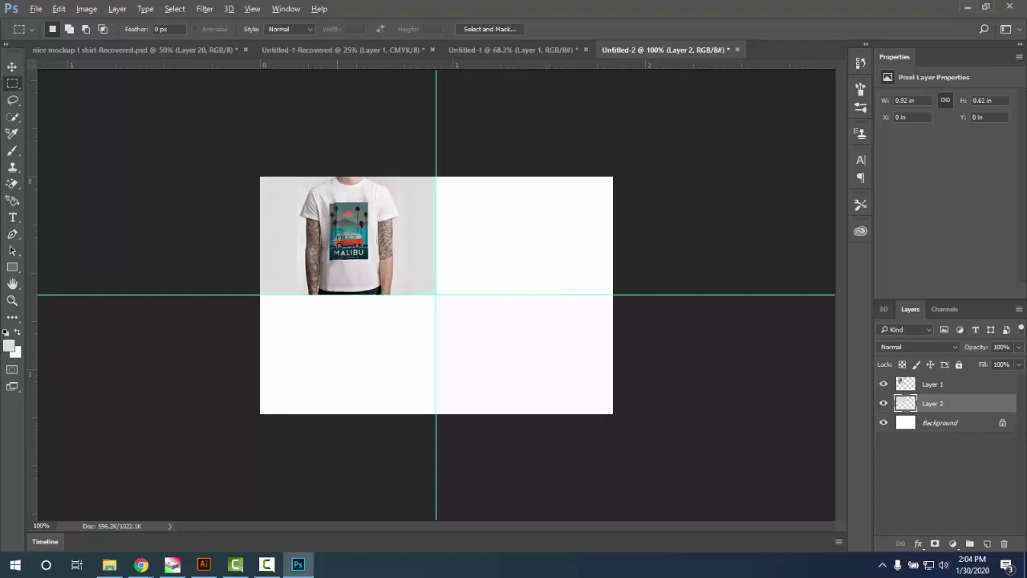
- Try to erase the backdrop beside the left arm on the T-shirt layer with the Magic Eraser
{"action": "scroll", "coordinate": [436, 295], "scroll_direction": "up", "scroll_amount": 5}
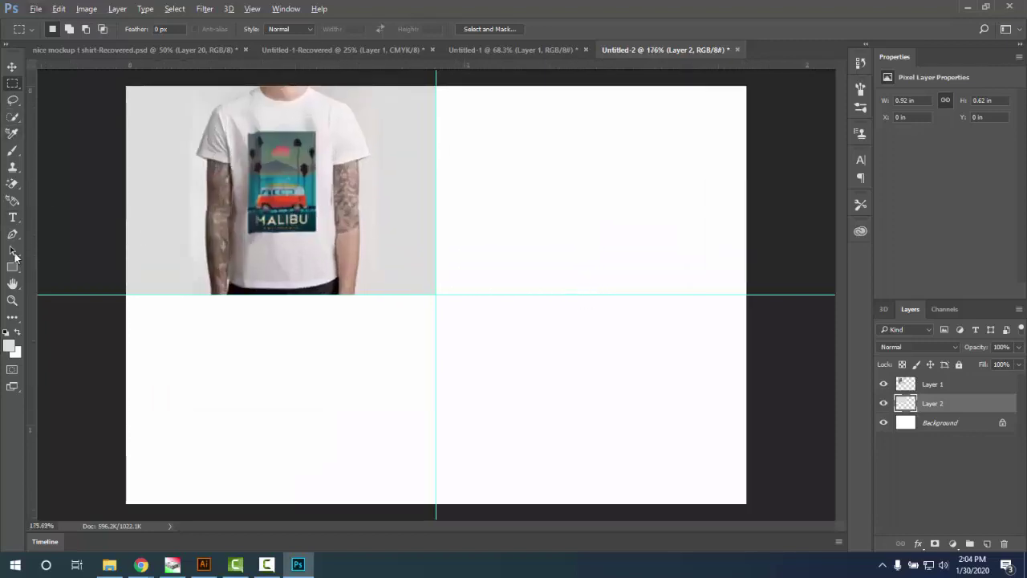
{"action": "left_click", "coordinate": [18, 183]}
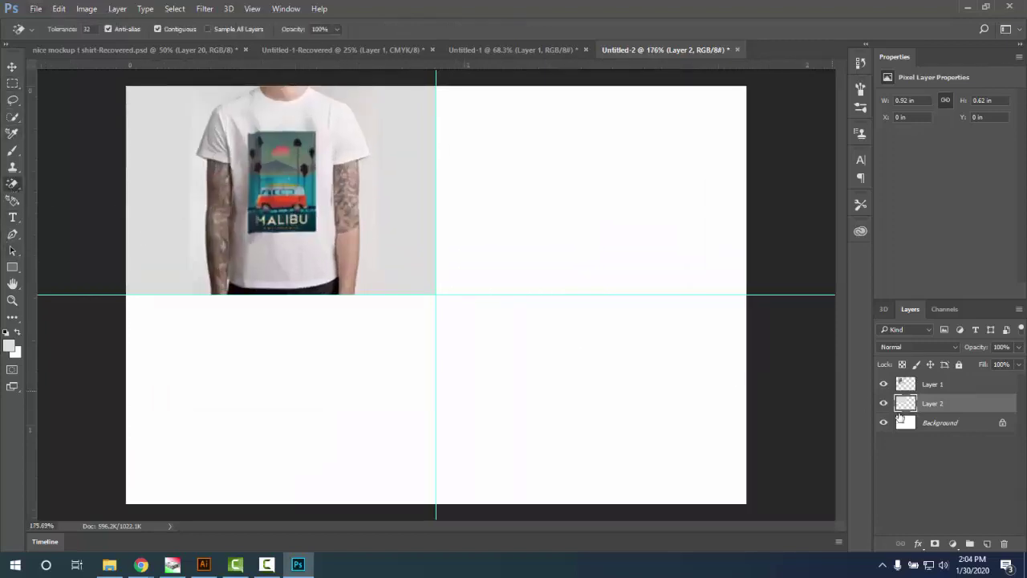
{"action": "left_click", "coordinate": [931, 386]}
{"action": "left_click", "coordinate": [200, 200]}
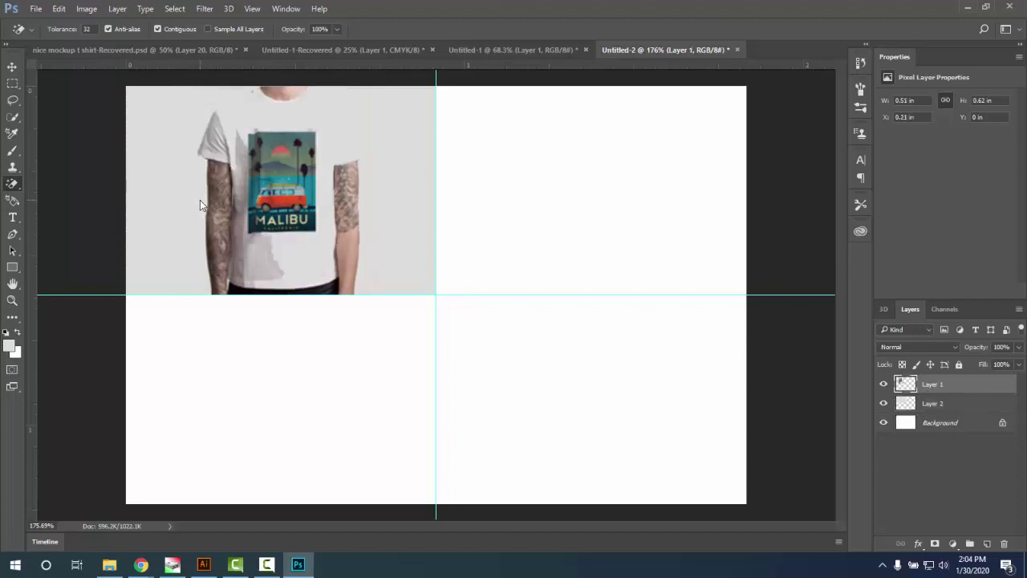
{"action": "key", "text": "ctrl+z"}
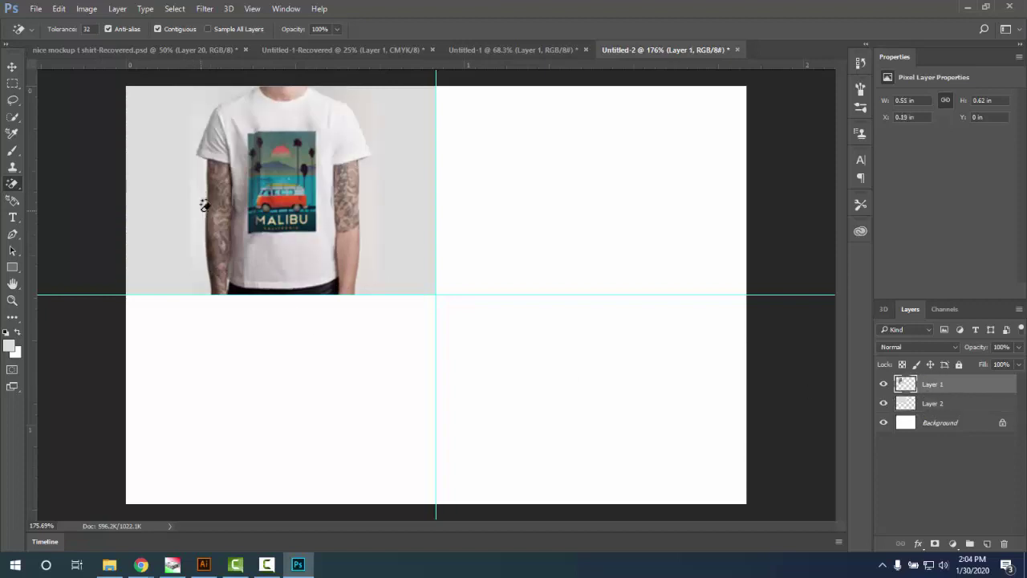
- Switch to the regular Eraser, set its opacity to 52%, and shrink its brush
{"action": "right_click", "coordinate": [8, 185]}
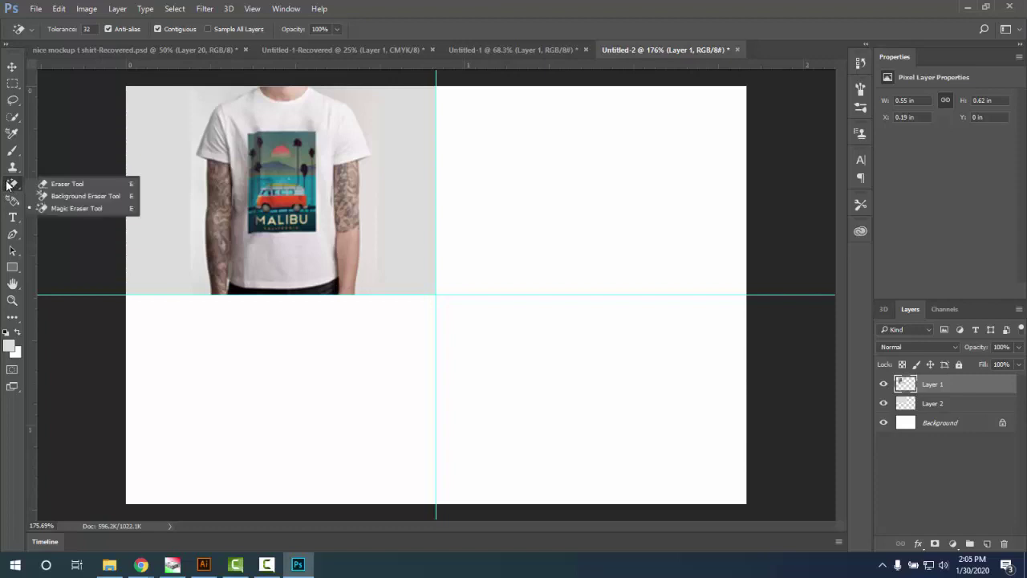
{"action": "left_click", "coordinate": [8, 185]}
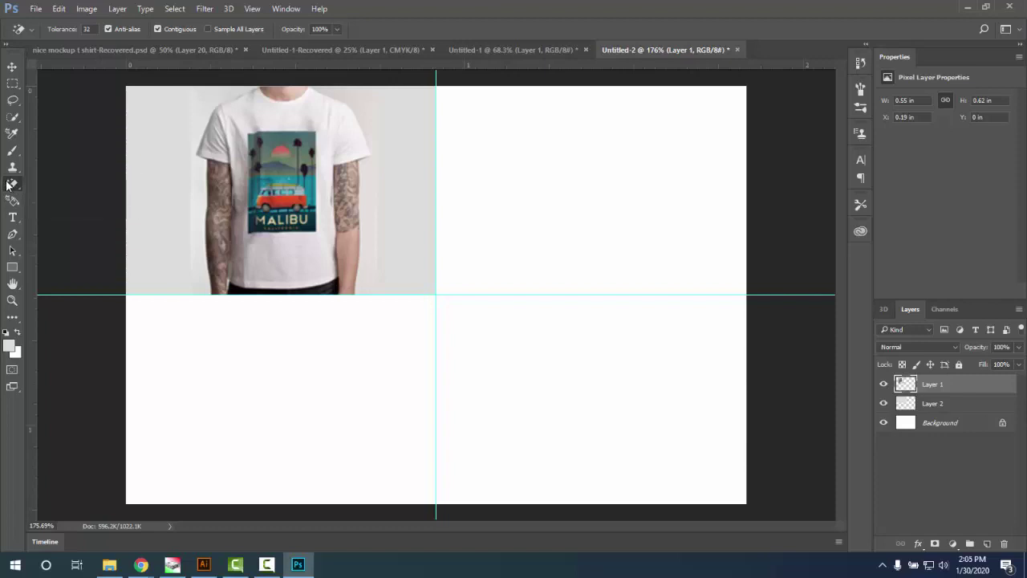
{"action": "left_click", "coordinate": [87, 29]}
{"action": "right_click", "coordinate": [14, 184]}
{"action": "left_click", "coordinate": [64, 179]}
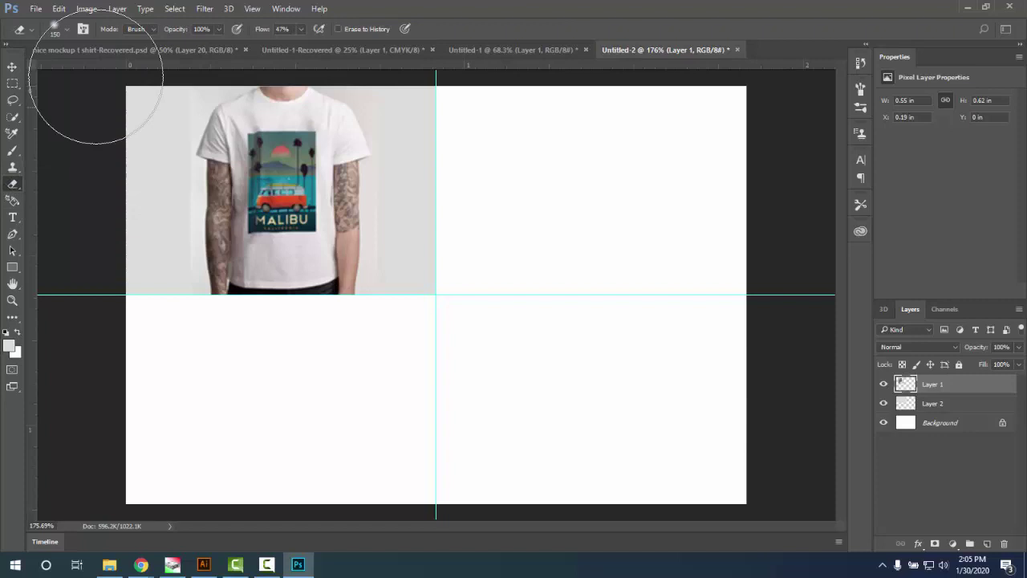
{"action": "left_click", "coordinate": [68, 29]}
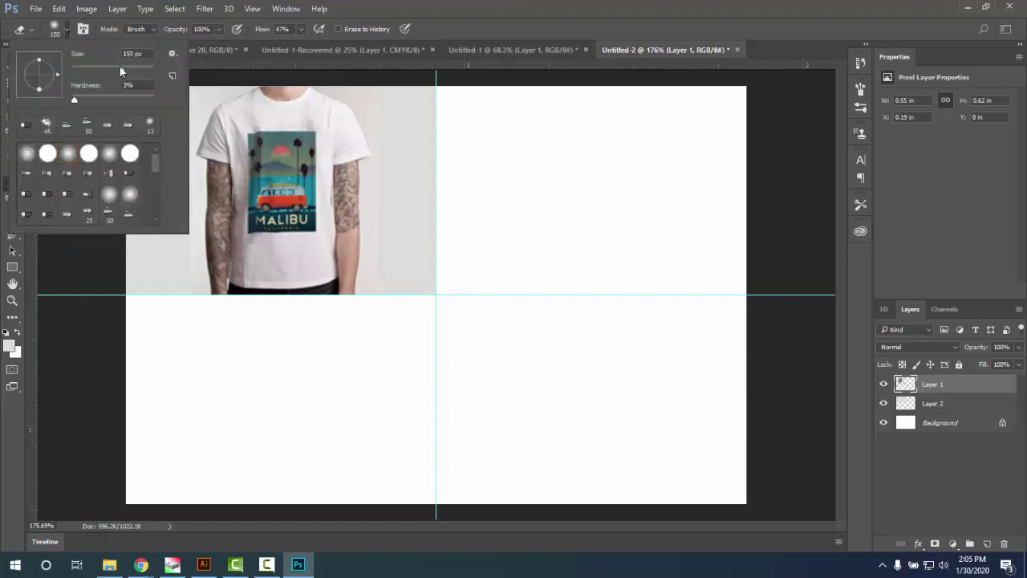
{"action": "left_click", "coordinate": [222, 29]}
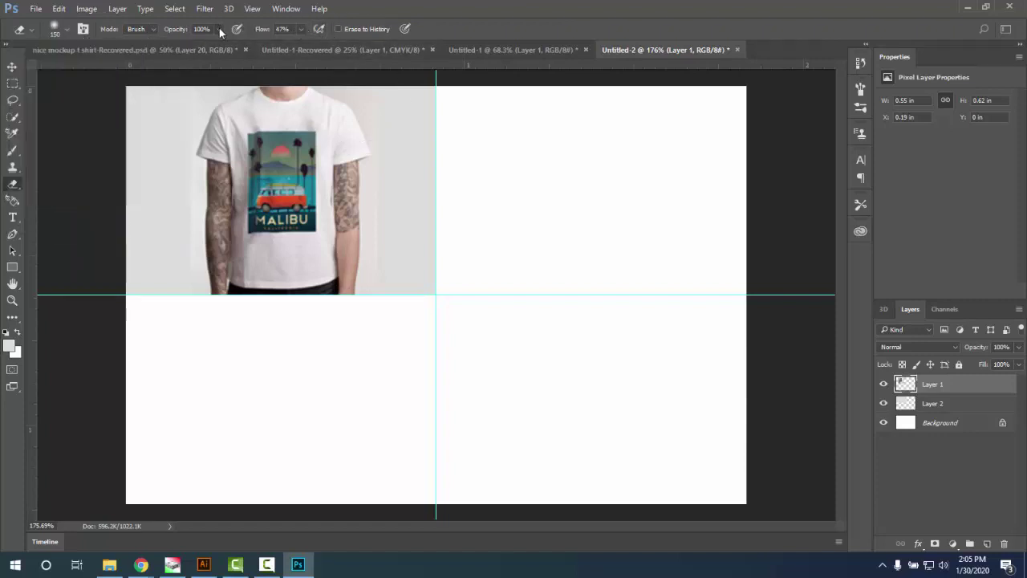
{"action": "left_click", "coordinate": [219, 33]}
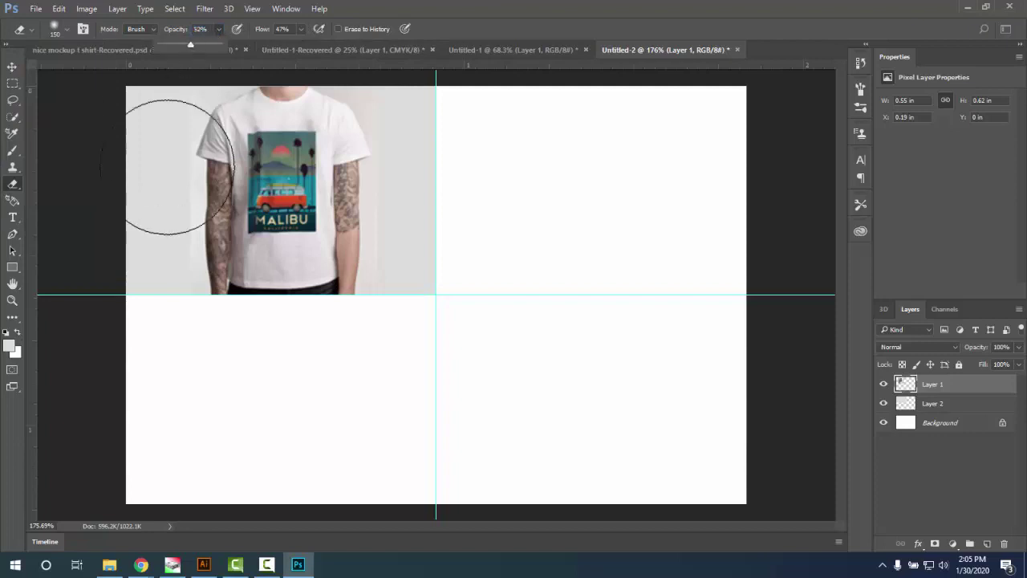
{"action": "type", "text": "52"}
{"action": "key", "text": "Return"}
{"action": "key", "text": "bracketleft"}
{"action": "key", "text": "bracketleft"}
{"action": "key", "text": "bracketleft"}
{"action": "key", "text": "bracketleft"}
{"action": "key", "text": "bracketleft"}
{"action": "key", "text": "bracketleft"}
{"action": "key", "text": "bracketleft"}
{"action": "key", "text": "bracketleft"}
{"action": "key", "text": "bracketleft"}
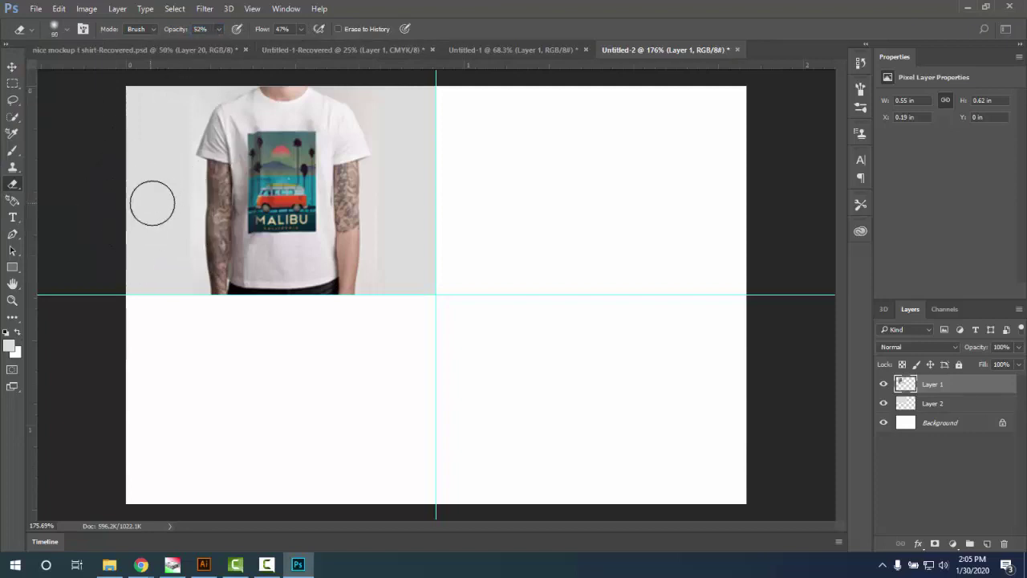
- Erase the T-shirt photo's backdrop edges beside both arms with a 20 px brush to blend them into the grey fill
{"action": "scroll", "coordinate": [176, 201], "scroll_direction": "up", "scroll_amount": 4}
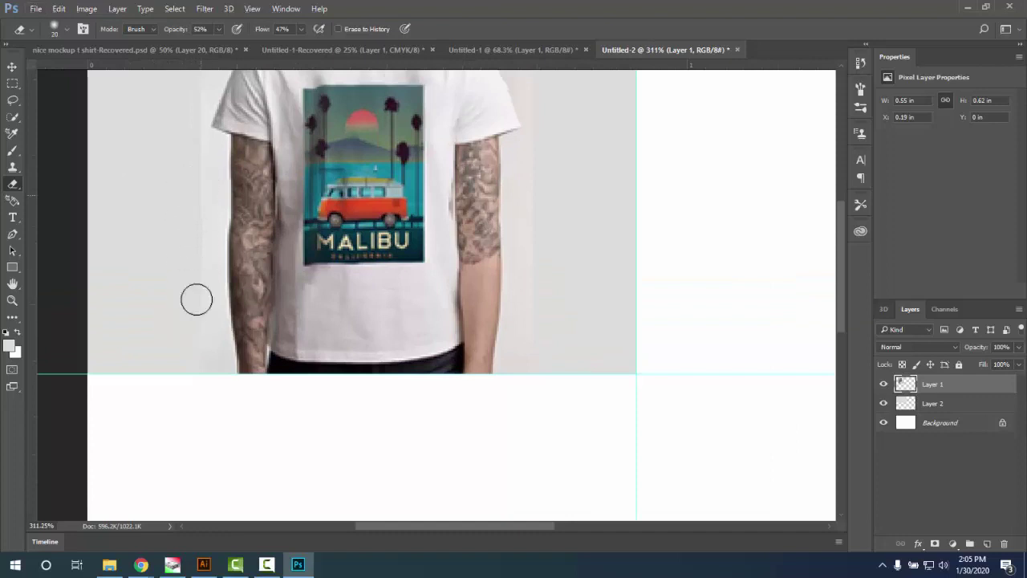
{"action": "left_click_drag", "start_coordinate": [184, 201], "coordinate": [204, 376]}
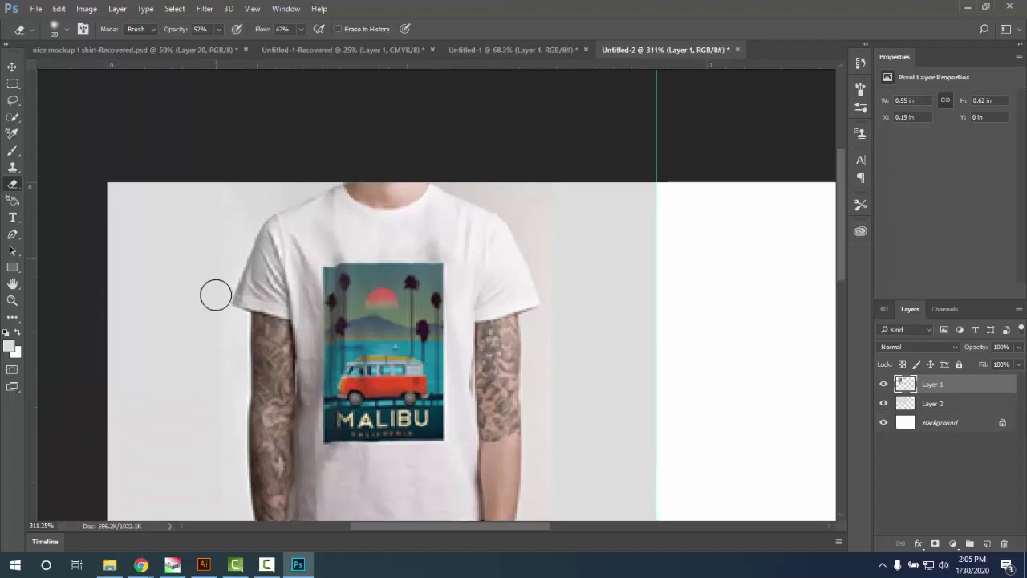
{"action": "left_click_drag", "start_coordinate": [199, 483], "coordinate": [138, 289]}
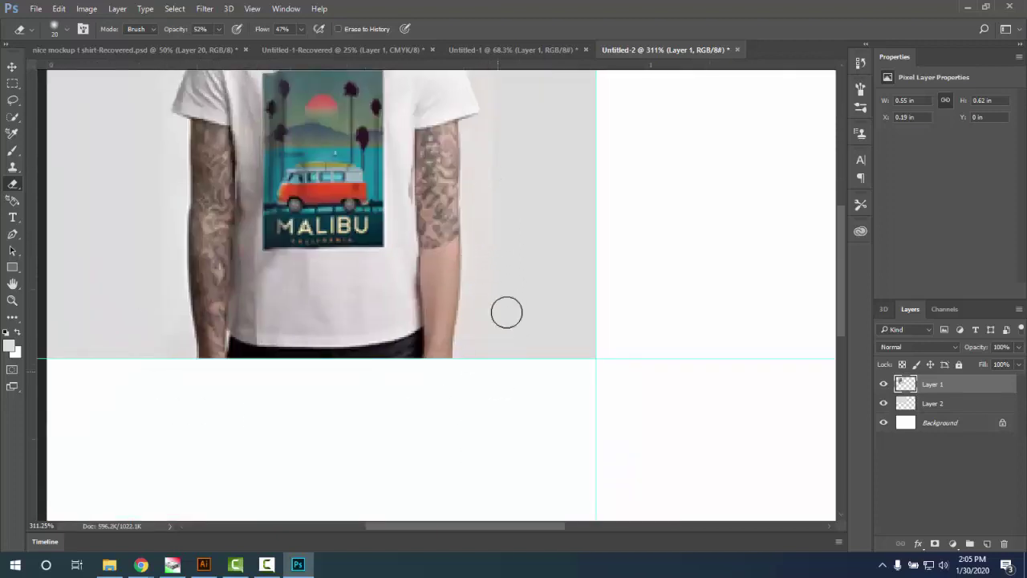
{"action": "left_click_drag", "start_coordinate": [498, 272], "coordinate": [470, 436]}
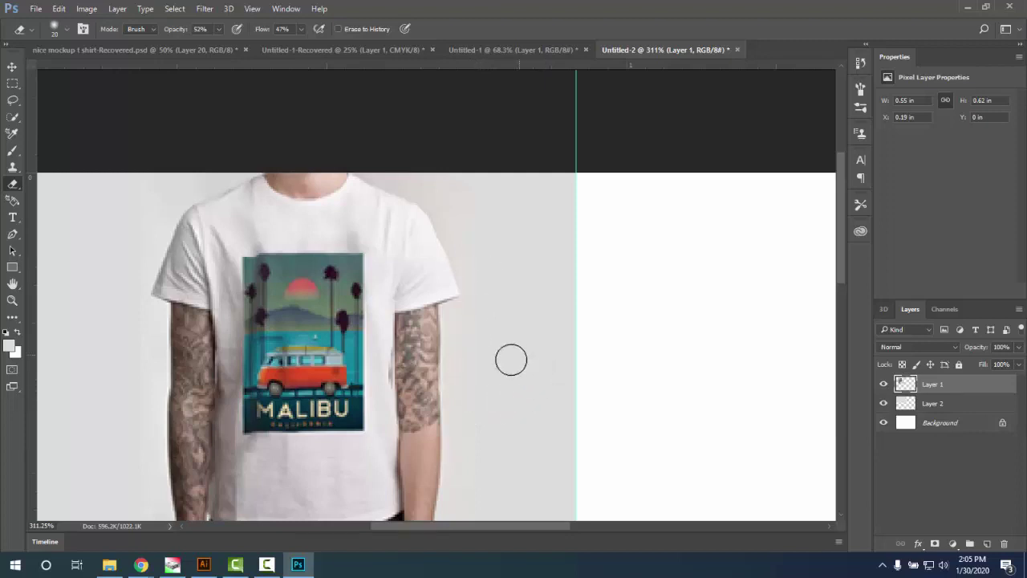
{"action": "scroll", "coordinate": [509, 357], "scroll_direction": "down", "scroll_amount": 3}
{"action": "left_click", "coordinate": [17, 68]}
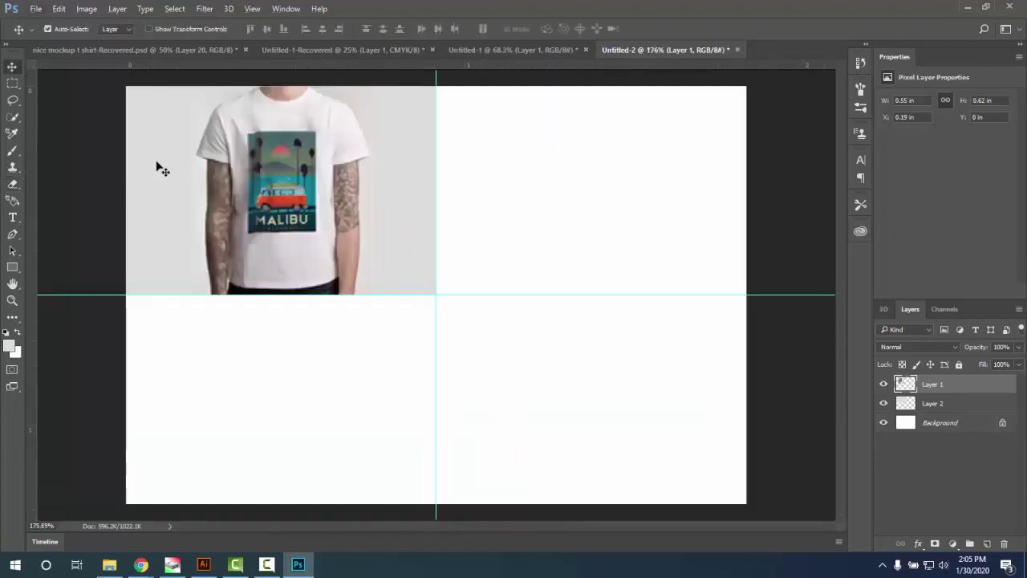
- Delete the T-shirt layer and paste the full-size Malibu T-shirt image again, shifting it toward the canvas's upper left
{"action": "mouse_move", "coordinate": [141, 565]}
{"action": "key", "text": "ctrl+t"}
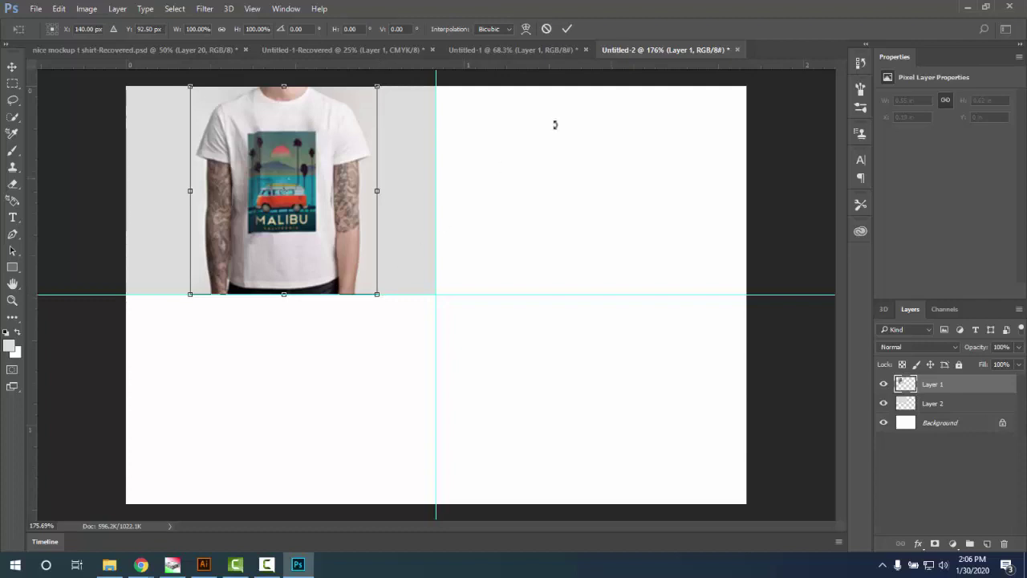
{"action": "left_click", "coordinate": [567, 29]}
{"action": "key", "text": "Delete"}
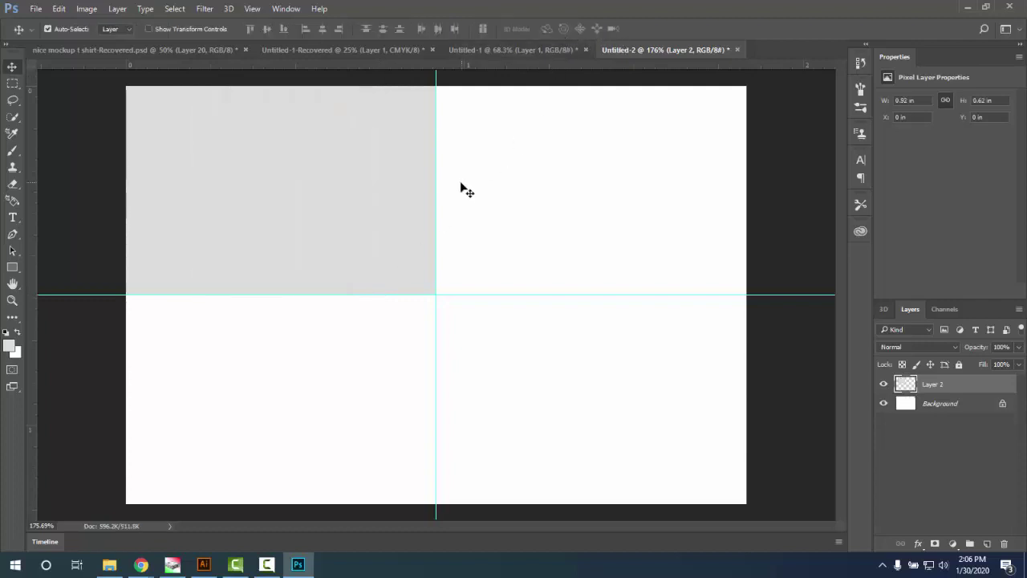
{"action": "key", "text": "ctrl+v"}
{"action": "left_click_drag", "start_coordinate": [474, 243], "coordinate": [413, 165]}
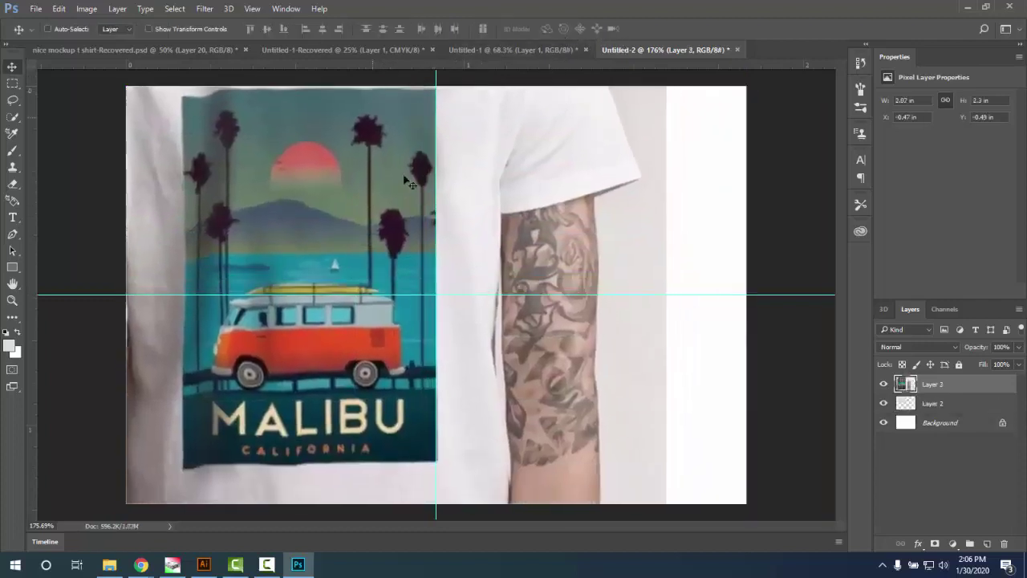
- Scale the pasted T-shirt image to about 0.99 x 1.1 in so its width covers the canvas's upper-left section
{"action": "key", "text": "ctrl+t"}
{"action": "scroll", "coordinate": [687, 399], "scroll_direction": "down", "scroll_amount": 5}
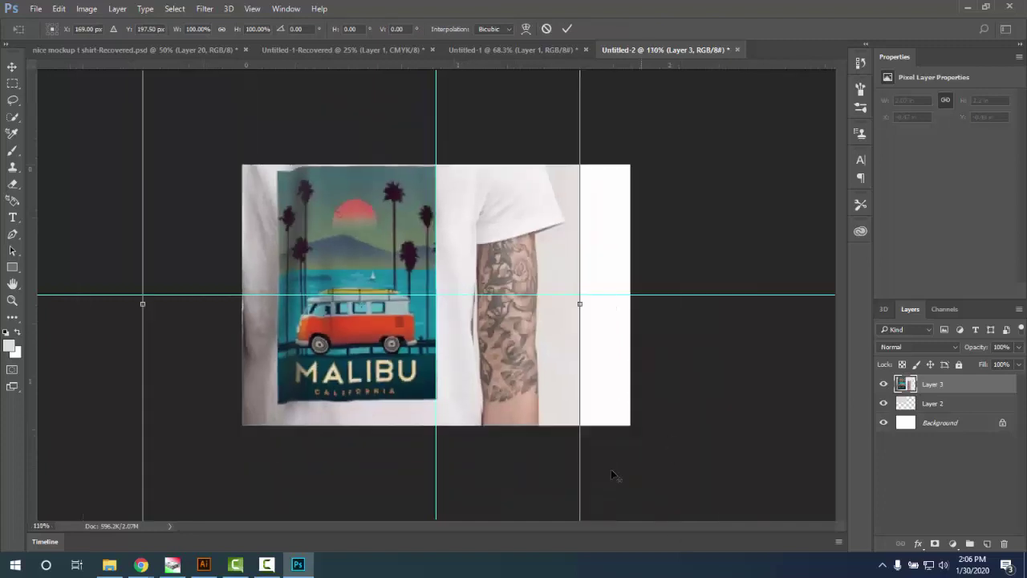
{"action": "left_click_drag", "start_coordinate": [570, 64], "coordinate": [391, 219]}
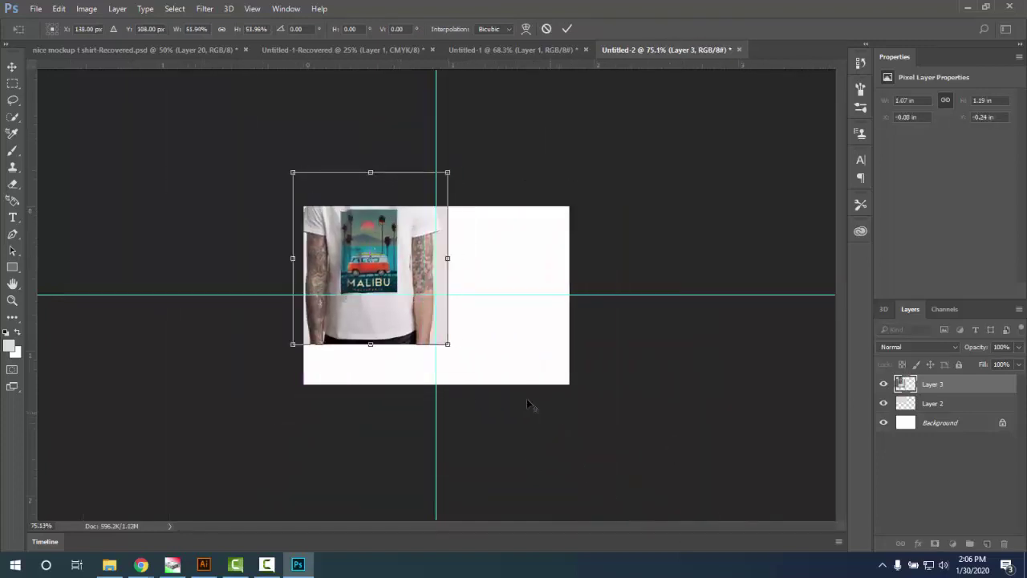
{"action": "left_click_drag", "start_coordinate": [447, 344], "coordinate": [441, 336]}
{"action": "left_click_drag", "start_coordinate": [380, 257], "coordinate": [381, 258]}
{"action": "left_click", "coordinate": [567, 28]}
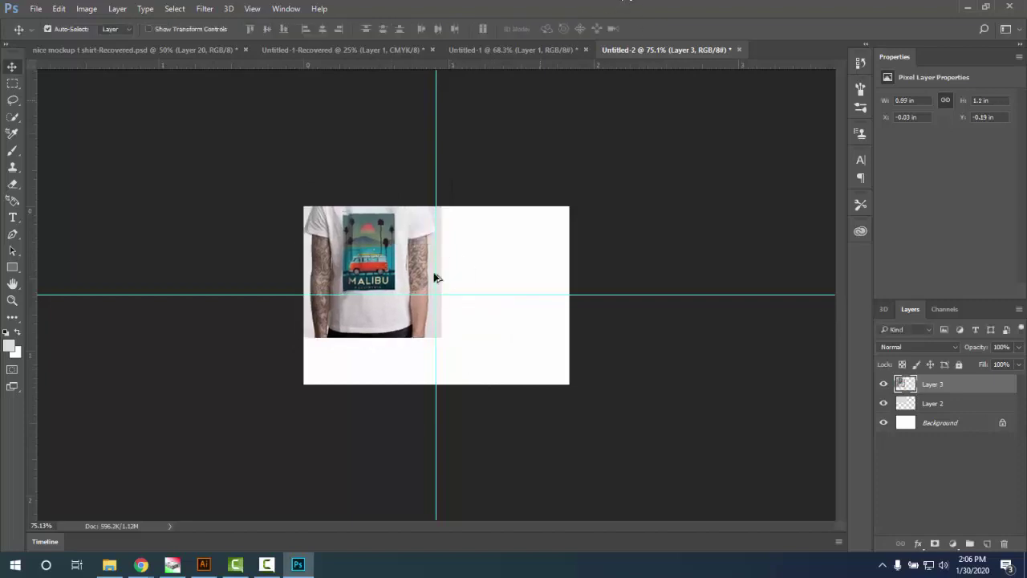
- Marquee-select the upper-left section up to both guides, invert the selection, delete the T-shirt image outside the section, and deselect
{"action": "scroll", "coordinate": [434, 275], "scroll_direction": "up", "scroll_amount": 3}
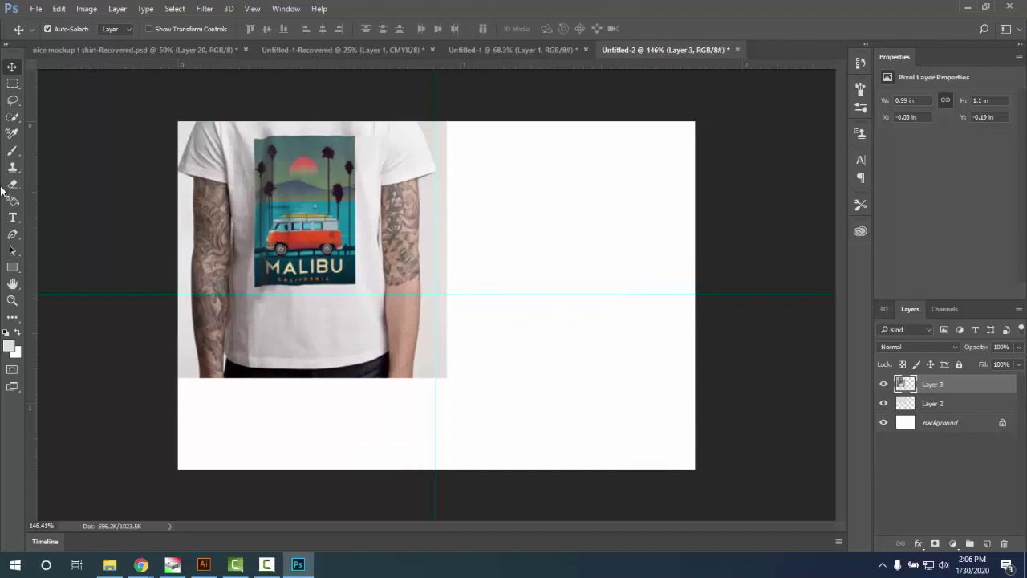
{"action": "left_click", "coordinate": [13, 83]}
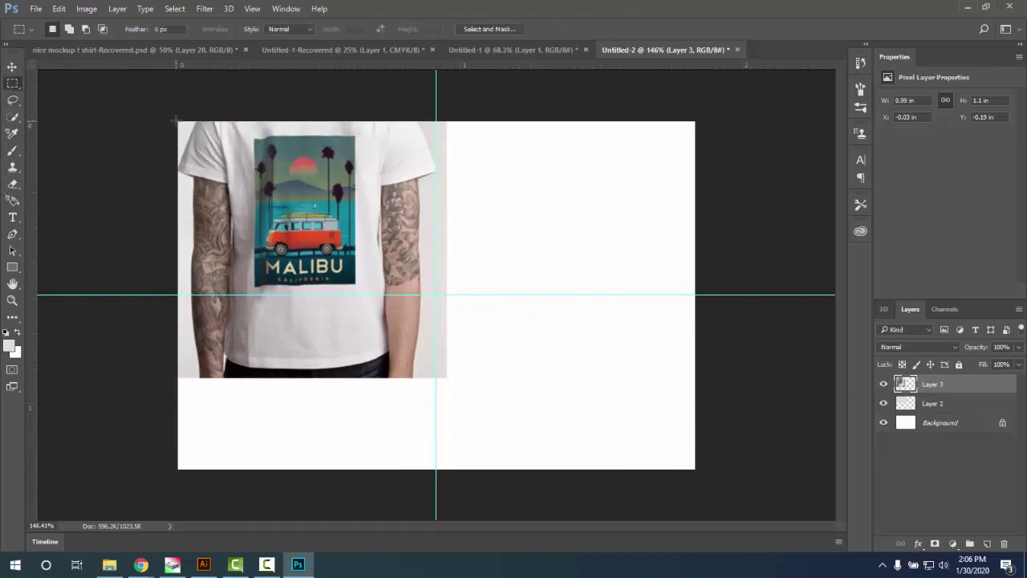
{"action": "left_click_drag", "start_coordinate": [177, 121], "coordinate": [434, 294]}
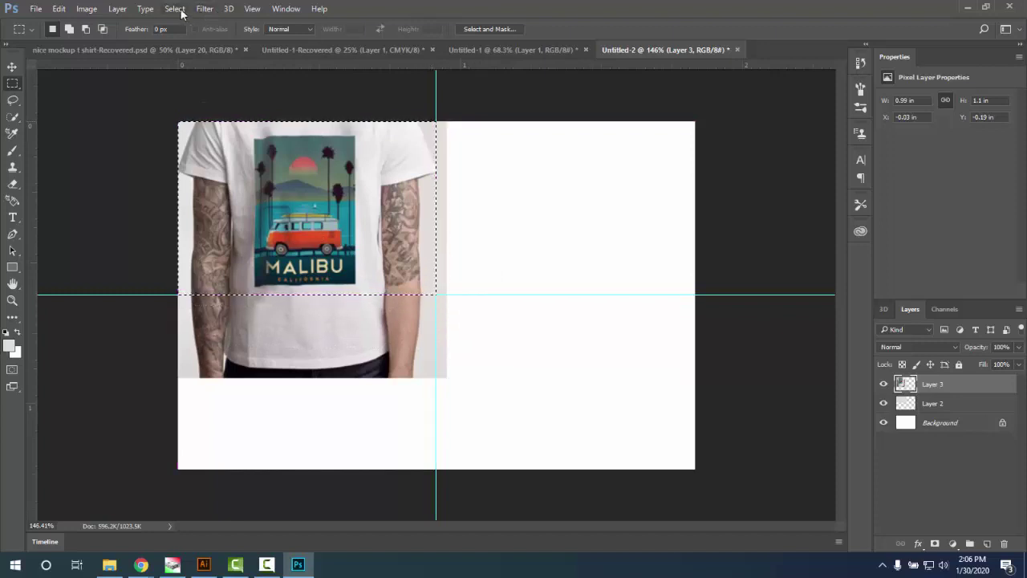
{"action": "left_click", "coordinate": [175, 9]}
{"action": "left_click", "coordinate": [184, 61]}
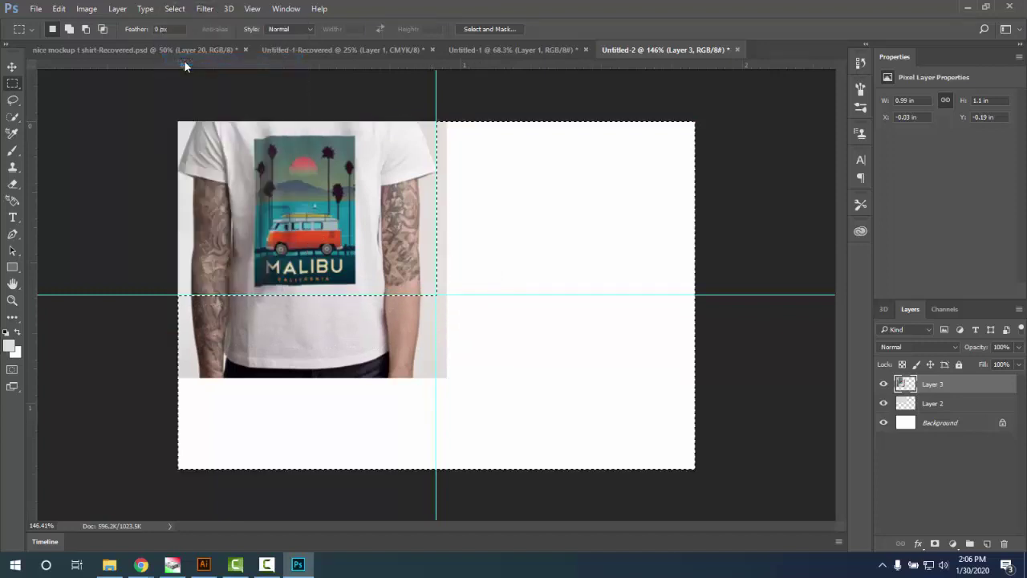
{"action": "key", "text": "Delete"}
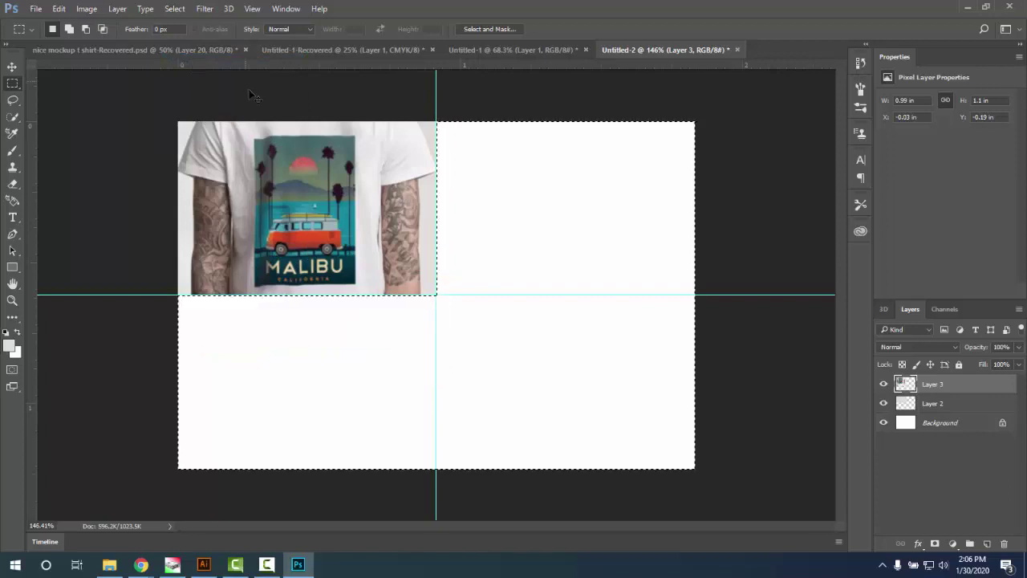
{"action": "key", "text": "ctrl+d"}
{"action": "key", "text": "v"}
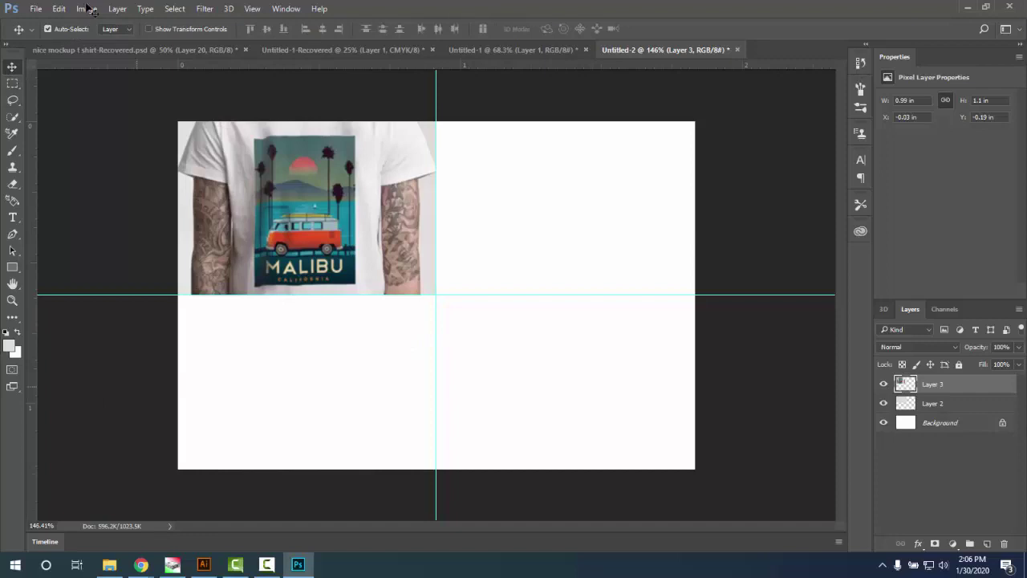
- Open the image "Fitness t shirt, typography t shirt, bulk t shirt custom t shirt" from the gig t shirt folder under Designs (F:), 2019
{"action": "left_click", "coordinate": [34, 9]}
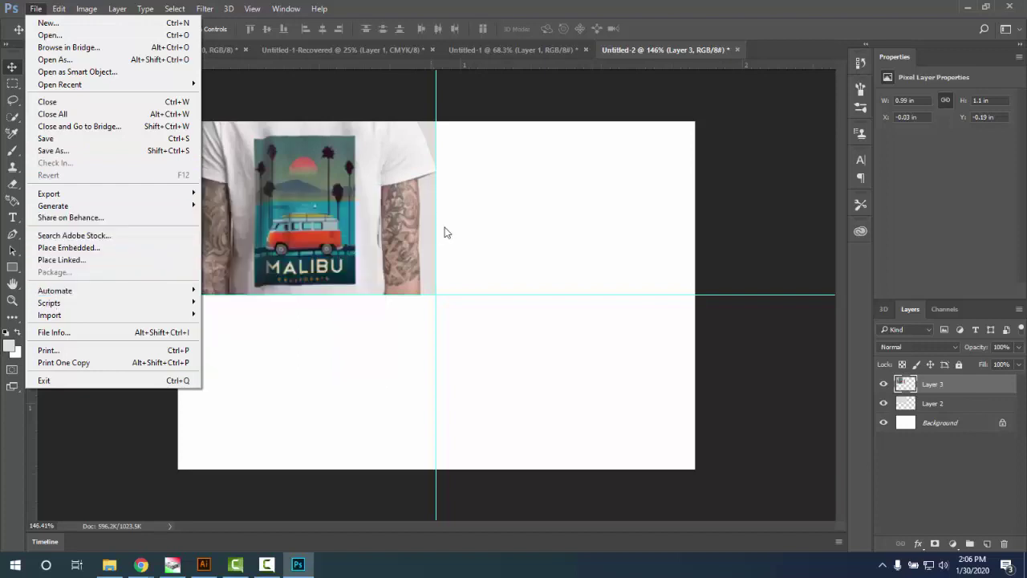
{"action": "left_click", "coordinate": [50, 35]}
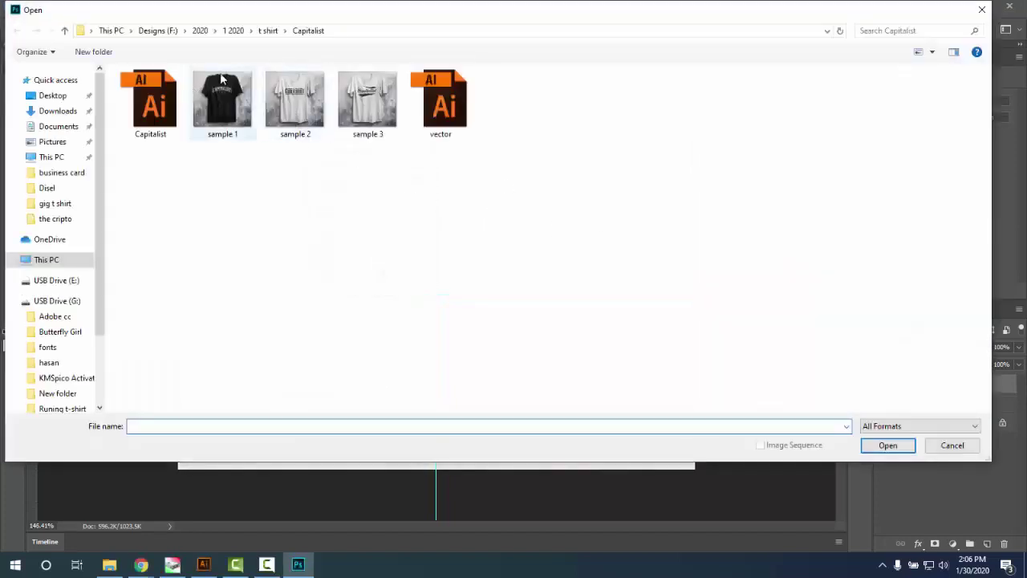
{"action": "left_click", "coordinate": [235, 32]}
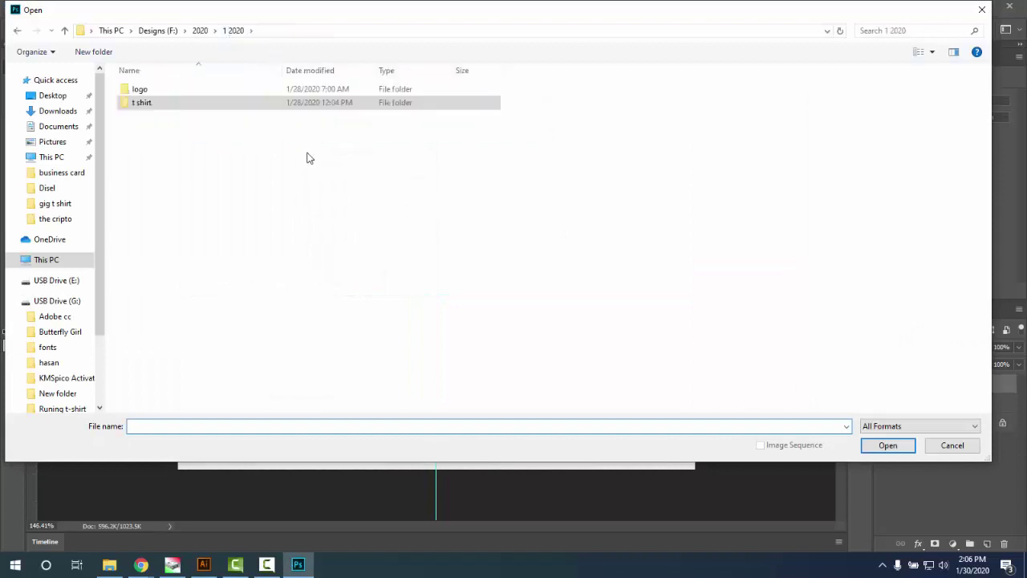
{"action": "double_click", "coordinate": [145, 89]}
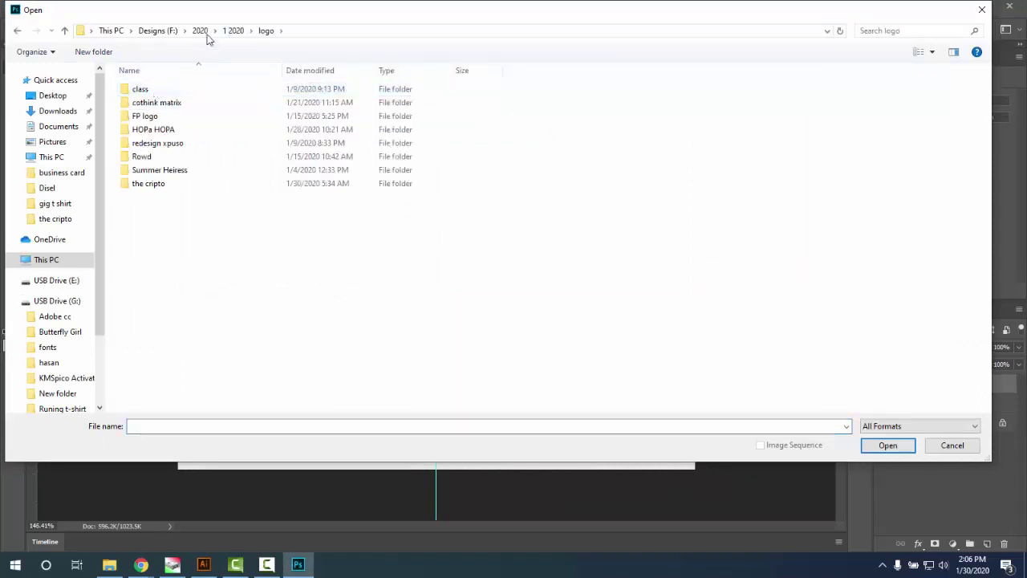
{"action": "left_click", "coordinate": [200, 30]}
{"action": "key", "text": "alt+Up"}
{"action": "double_click", "coordinate": [160, 88]}
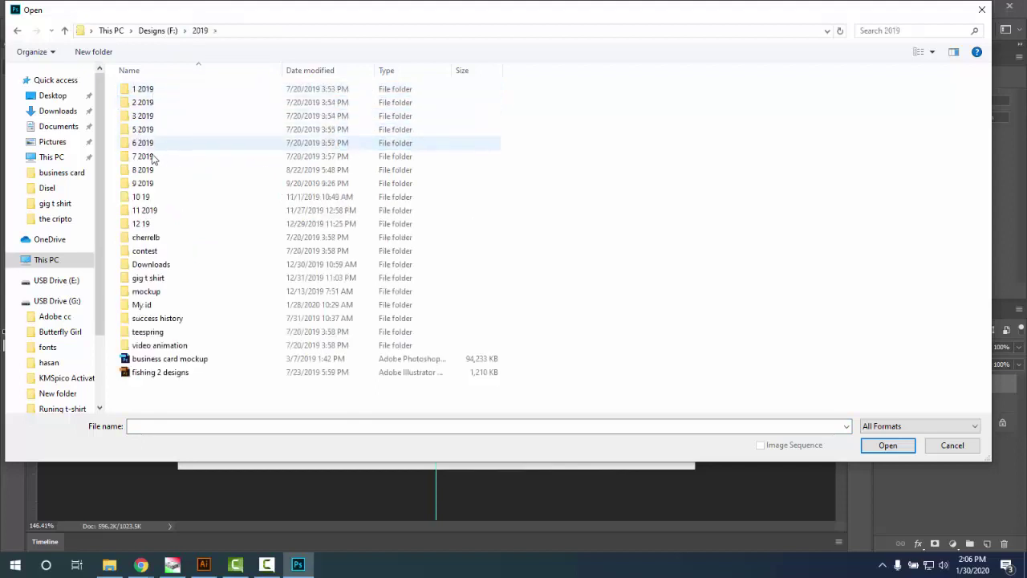
{"action": "left_click", "coordinate": [159, 278]}
{"action": "double_click", "coordinate": [160, 278]}
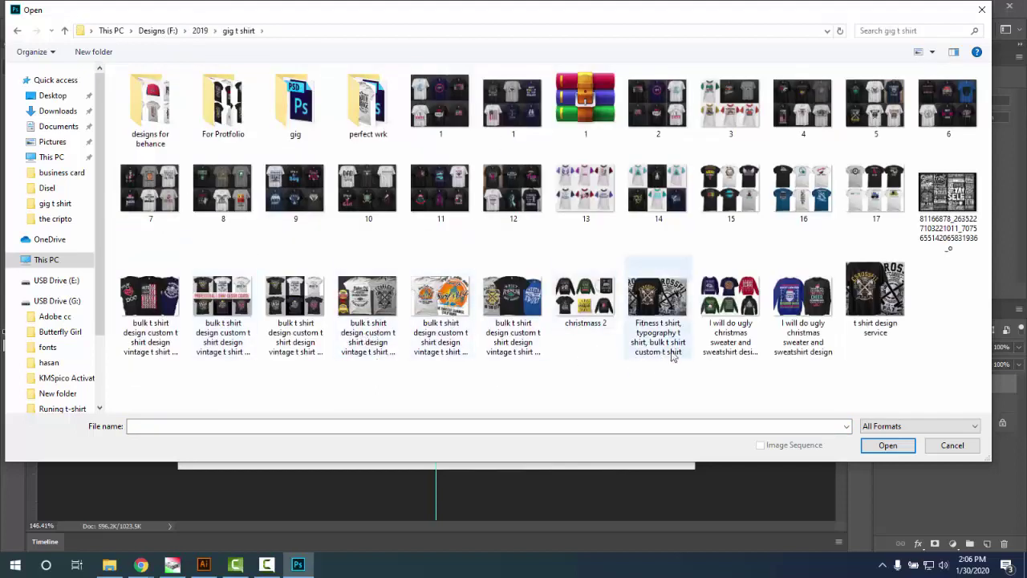
{"action": "left_click", "coordinate": [658, 305]}
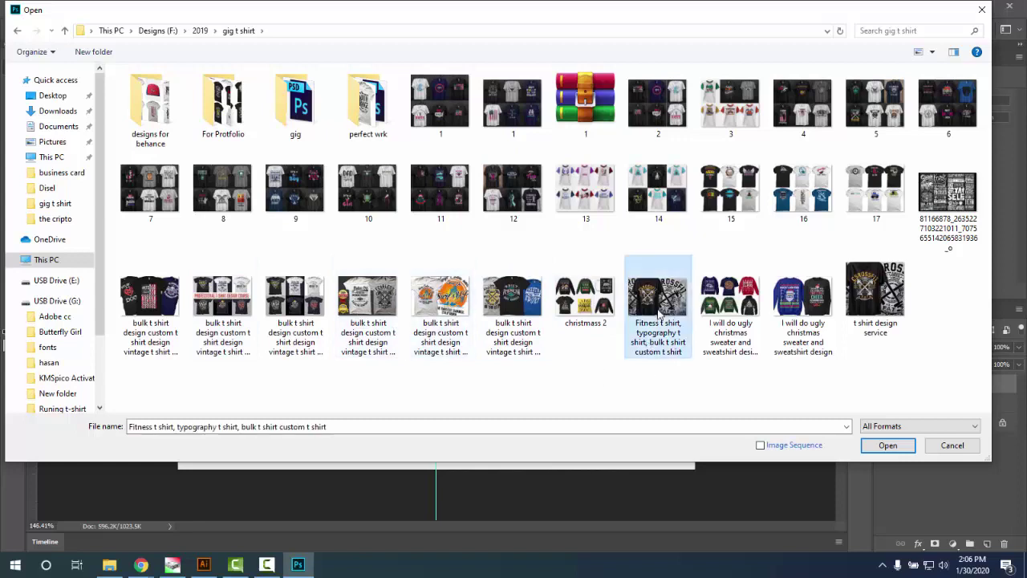
{"action": "double_click", "coordinate": [628, 340]}
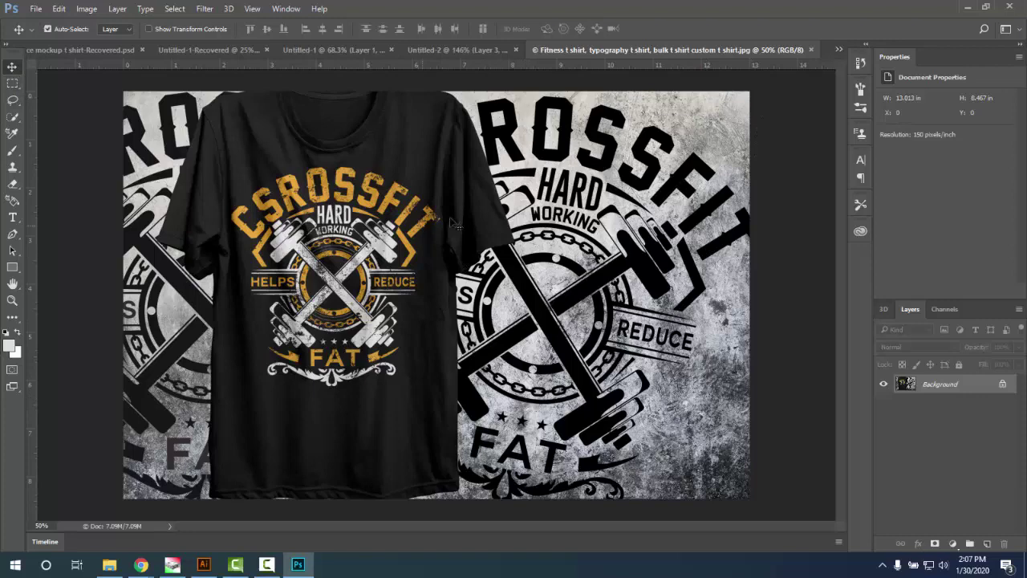
- Unlock the Crossfit T-shirt picture's background layer and transfer the picture into the Untitled-2 document
{"action": "left_click_drag", "start_coordinate": [488, 101], "coordinate": [505, 347]}
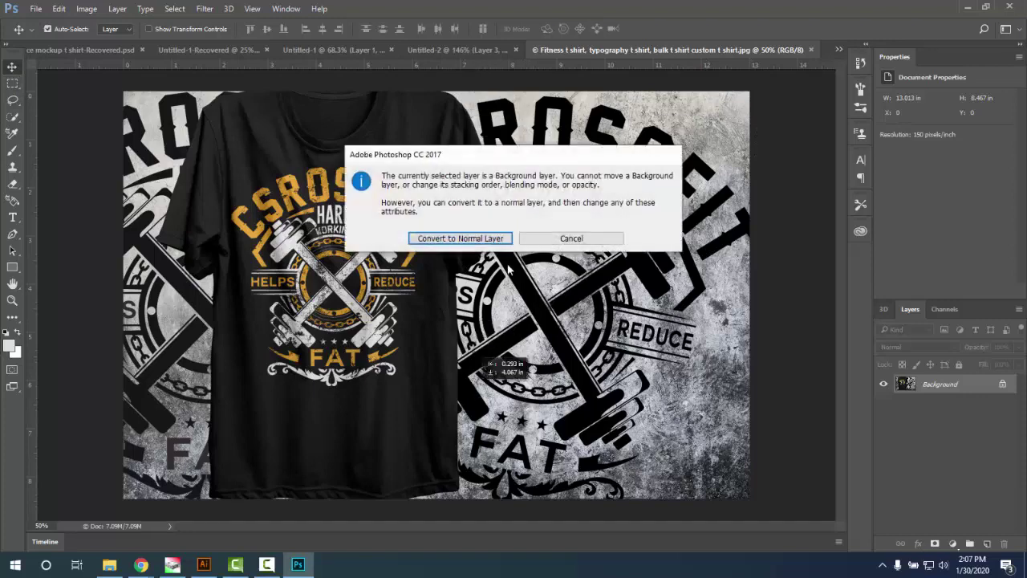
{"action": "left_click", "coordinate": [566, 238]}
{"action": "left_click", "coordinate": [1002, 386]}
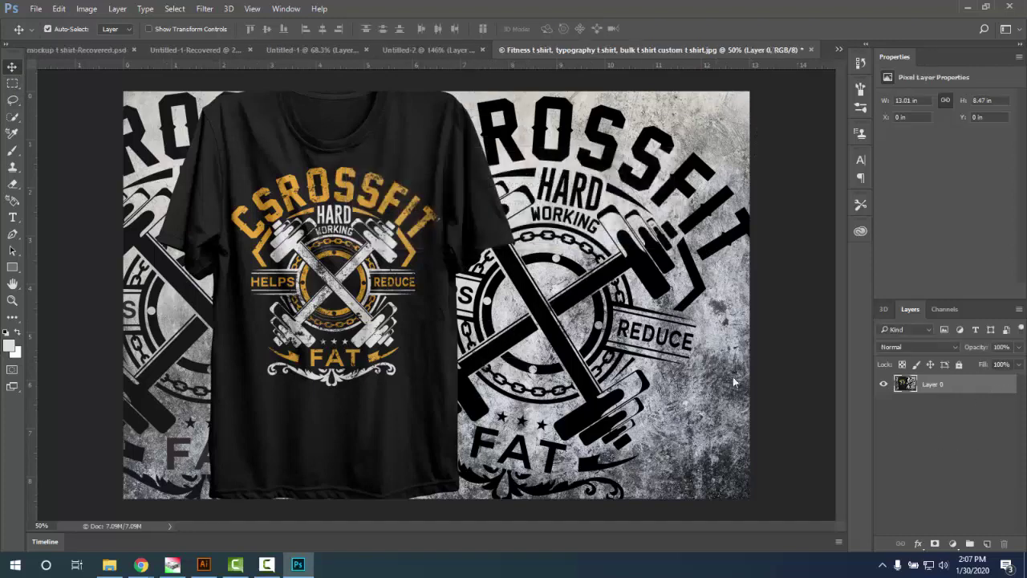
{"action": "left_click_drag", "start_coordinate": [480, 295], "coordinate": [496, 59]}
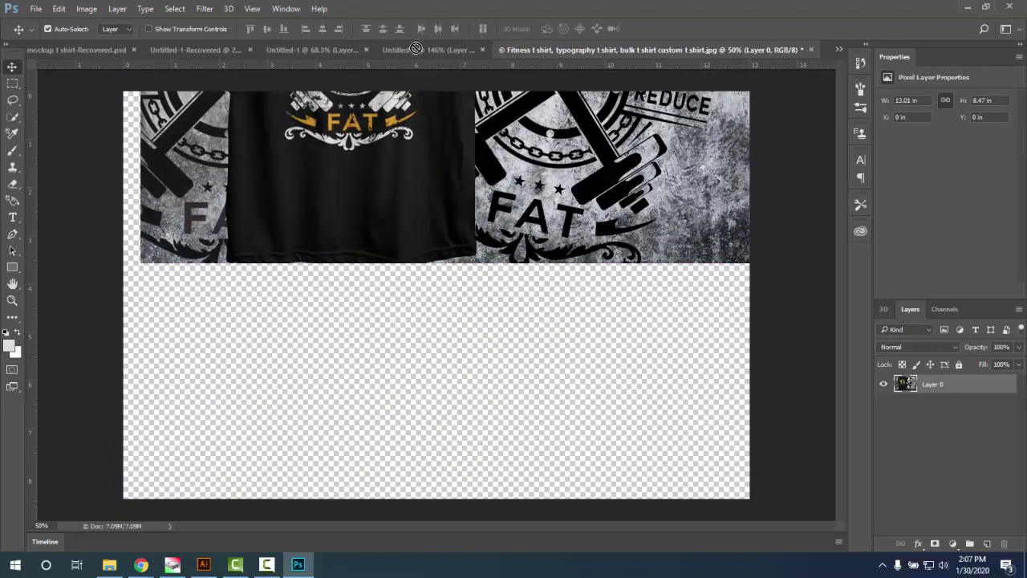
{"action": "left_click_drag", "start_coordinate": [416, 48], "coordinate": [315, 73]}
{"action": "left_click_drag", "start_coordinate": [551, 336], "coordinate": [551, 337]}
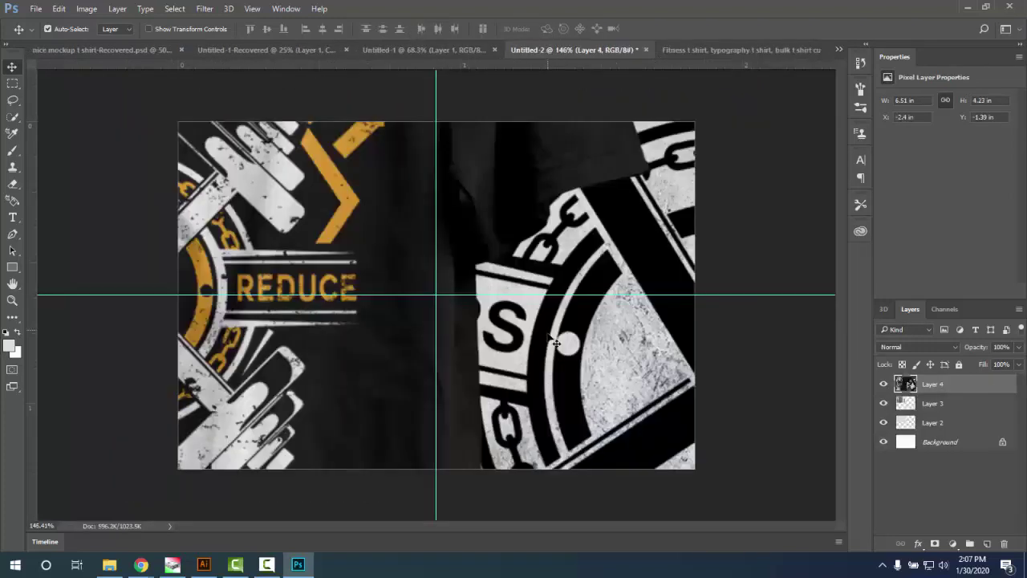
- Scale the Crossfit image to about 0.96 x 0.62 in and fit it into the canvas's upper-right section
{"action": "key", "text": "ctrl+minus"}
{"action": "key", "text": "ctrl+t"}
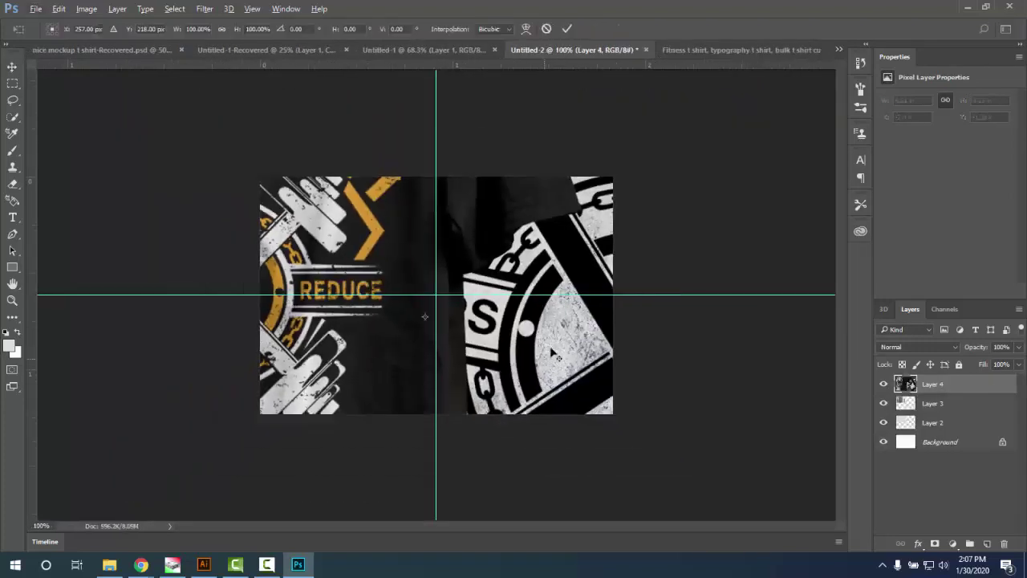
{"action": "key", "text": "ctrl+0"}
{"action": "left_click_drag", "start_coordinate": [787, 76], "coordinate": [494, 260]}
{"action": "scroll", "coordinate": [532, 297], "scroll_direction": "up", "scroll_amount": 1}
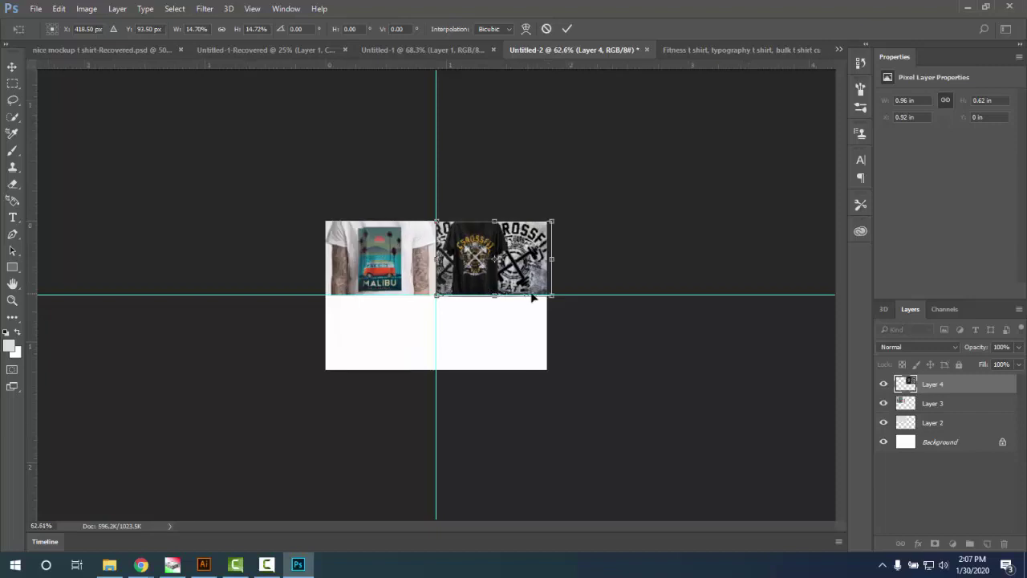
{"action": "left_click", "coordinate": [568, 28]}
{"action": "scroll", "coordinate": [540, 313], "scroll_direction": "up", "scroll_amount": 2}
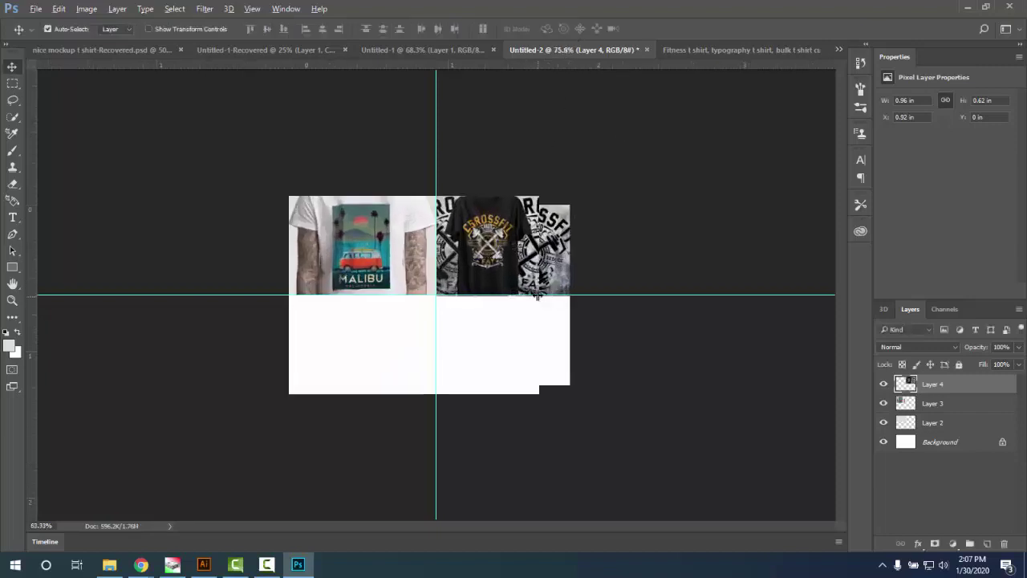
- Nudge the Crossfit image up slightly to Y -0.01 in so its lower edge meets the horizontal guide
{"action": "key", "text": "ctrl+t"}
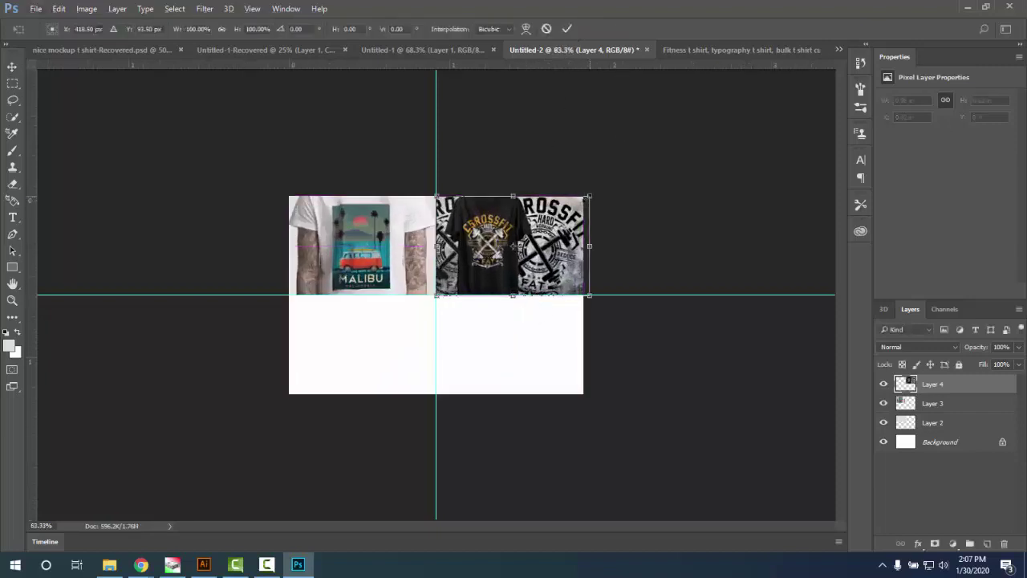
{"action": "left_click_drag", "start_coordinate": [590, 200], "coordinate": [590, 210]}
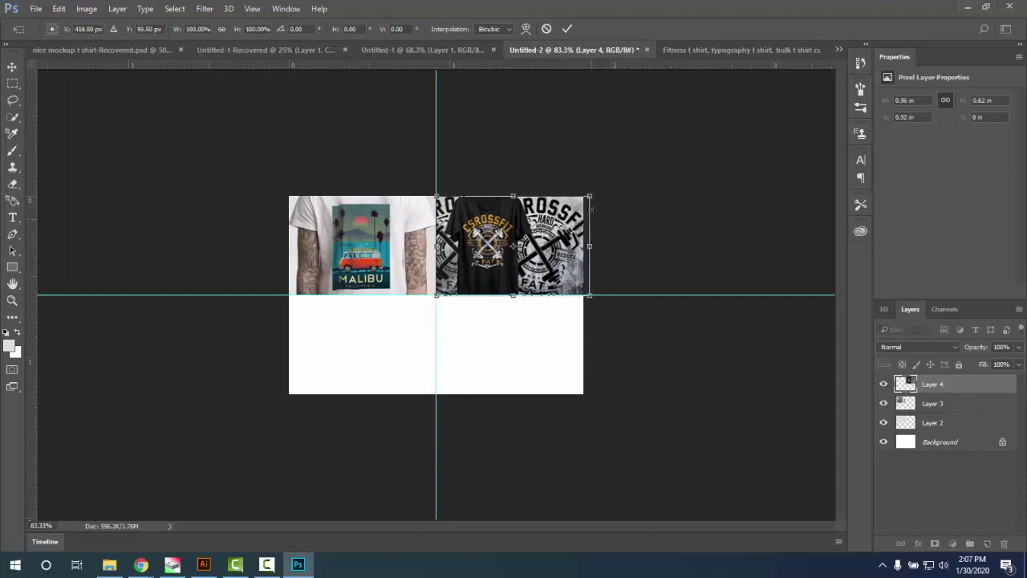
{"action": "left_click", "coordinate": [567, 28]}
{"action": "scroll", "coordinate": [552, 295], "scroll_direction": "up", "scroll_amount": 1}
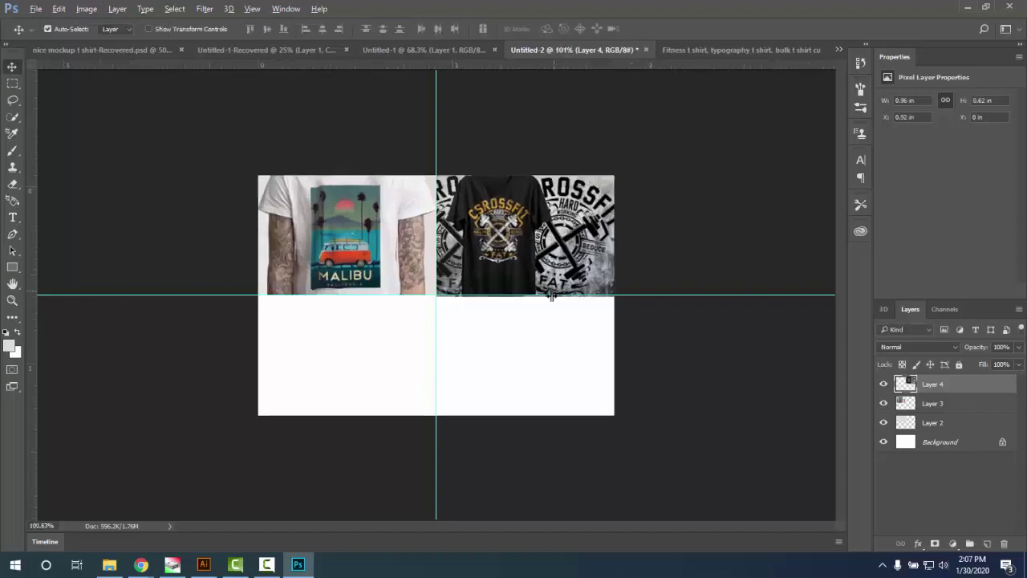
{"action": "key", "text": "Up"}
{"action": "key", "text": "Up"}
{"action": "key", "text": "Up"}
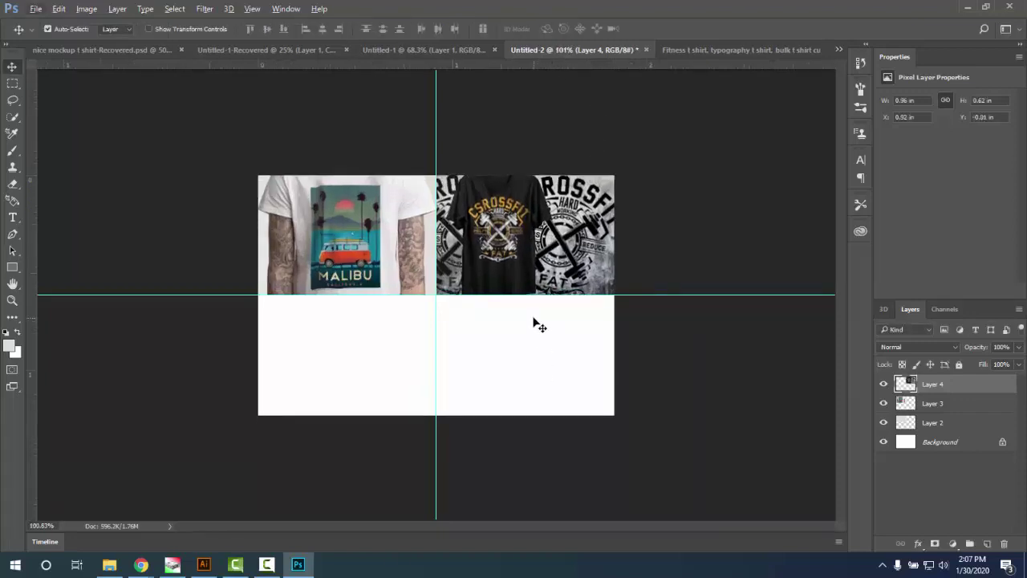
- Place 1.jpg from the perfect wrk folder as a linked image, scaled to about 0.63 x 0.67 in, in the lower-left section
{"action": "left_click", "coordinate": [32, 9]}
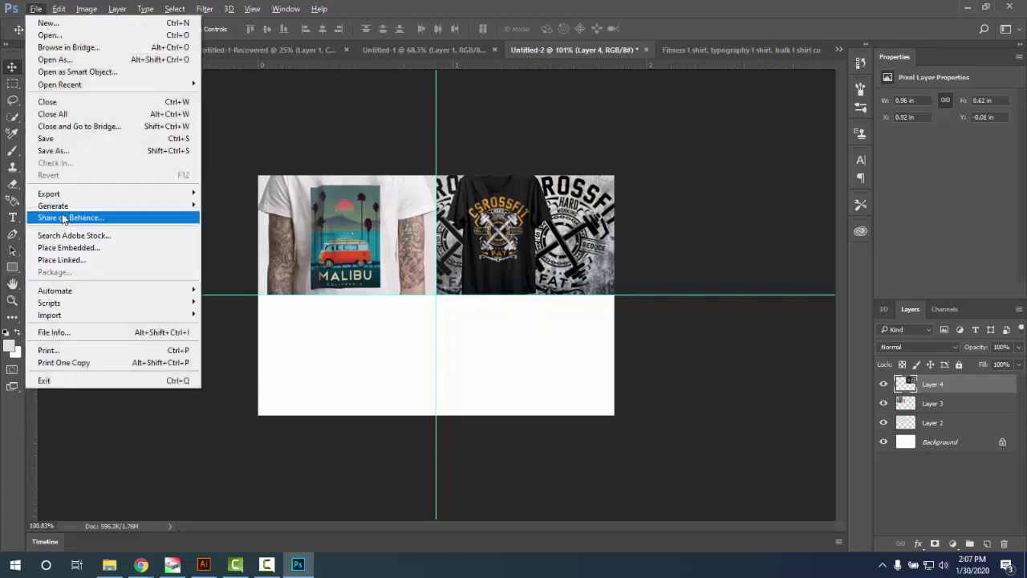
{"action": "left_click", "coordinate": [55, 260]}
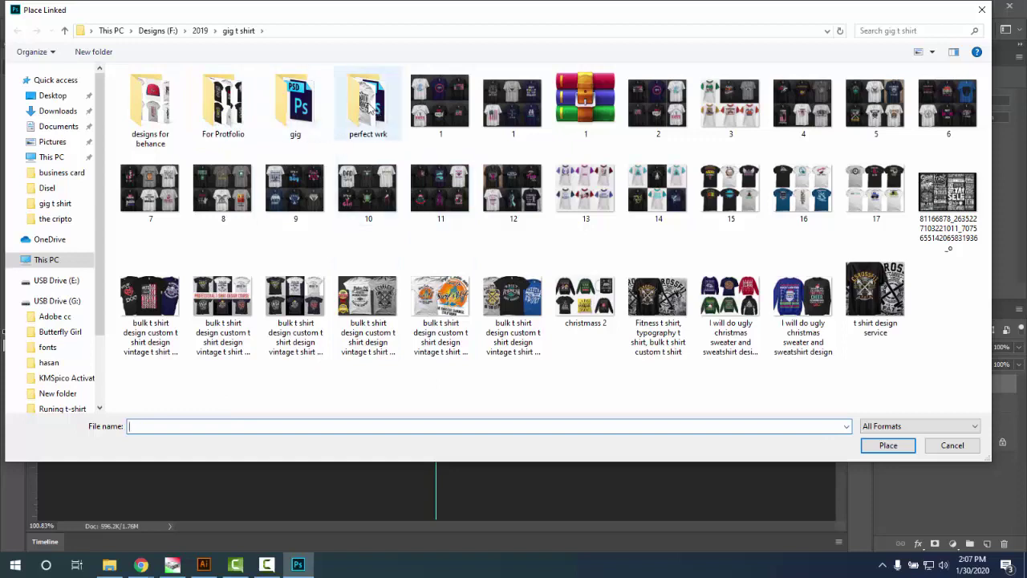
{"action": "double_click", "coordinate": [371, 109]}
{"action": "double_click", "coordinate": [147, 91]}
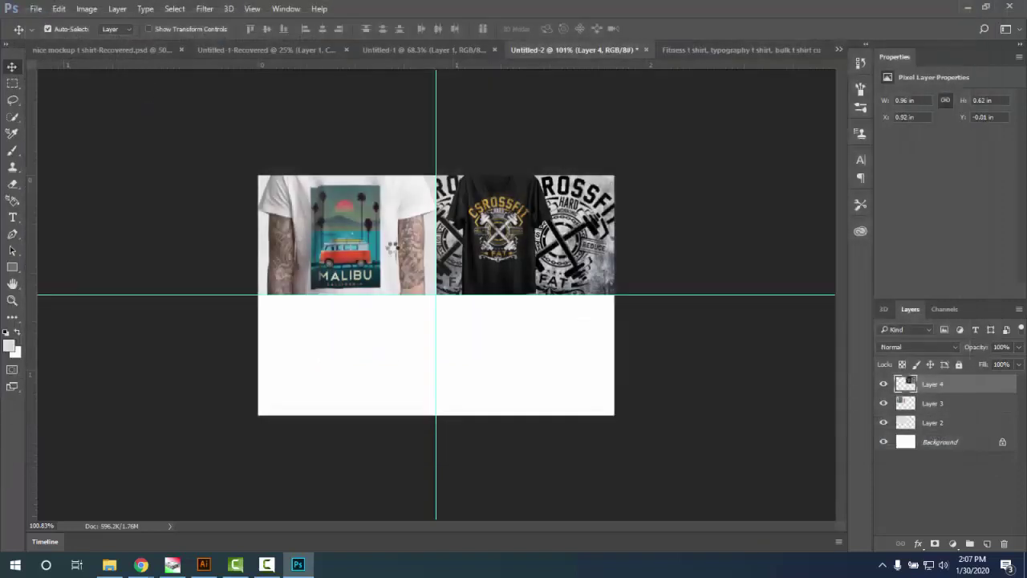
{"action": "left_click_drag", "start_coordinate": [483, 275], "coordinate": [394, 374]}
{"action": "left_click_drag", "start_coordinate": [452, 299], "coordinate": [399, 379]}
{"action": "left_click_drag", "start_coordinate": [364, 414], "coordinate": [365, 358]}
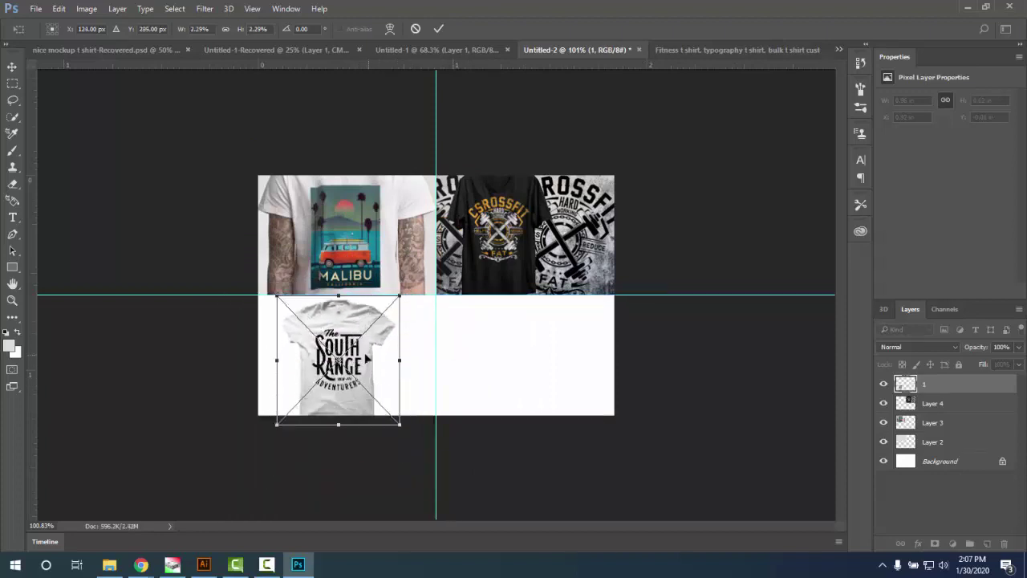
{"action": "left_click", "coordinate": [438, 29]}
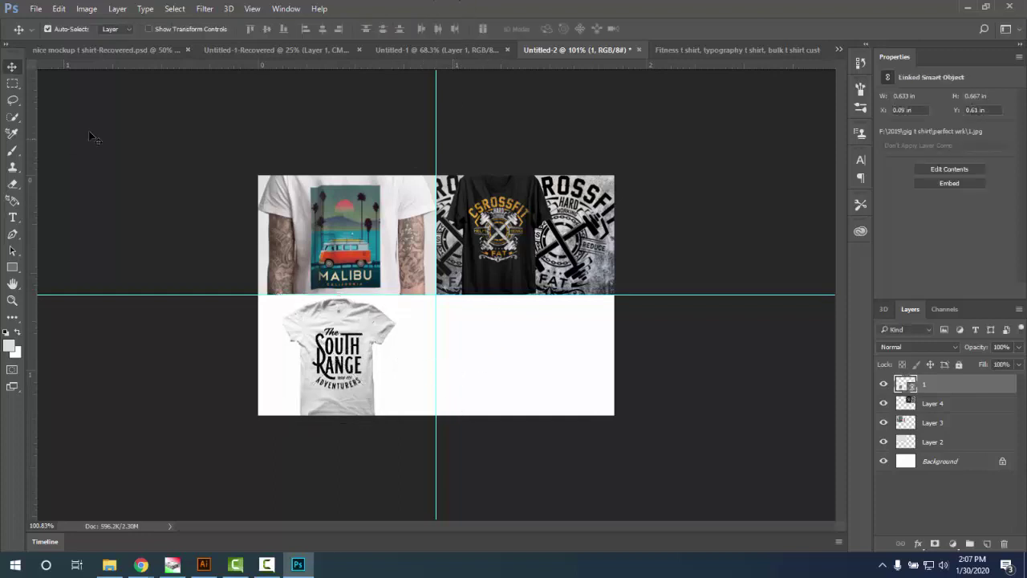
- Move the South Range T-shirt image to the lower-right section, then delete its layer
{"action": "left_click_drag", "start_coordinate": [341, 376], "coordinate": [532, 375]}
{"action": "key", "text": "ctrl+plus"}
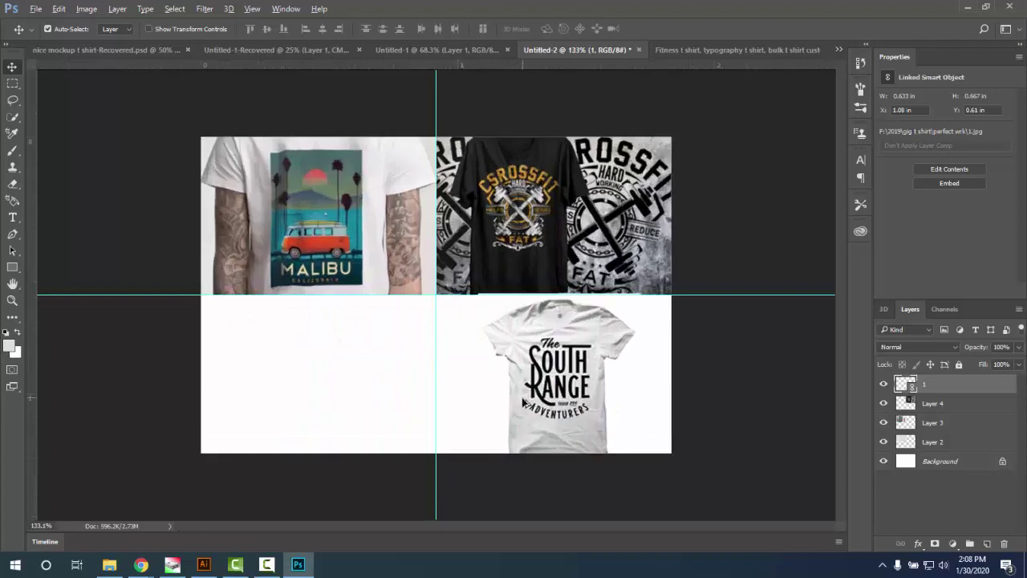
{"action": "key", "text": "ctrl+minus"}
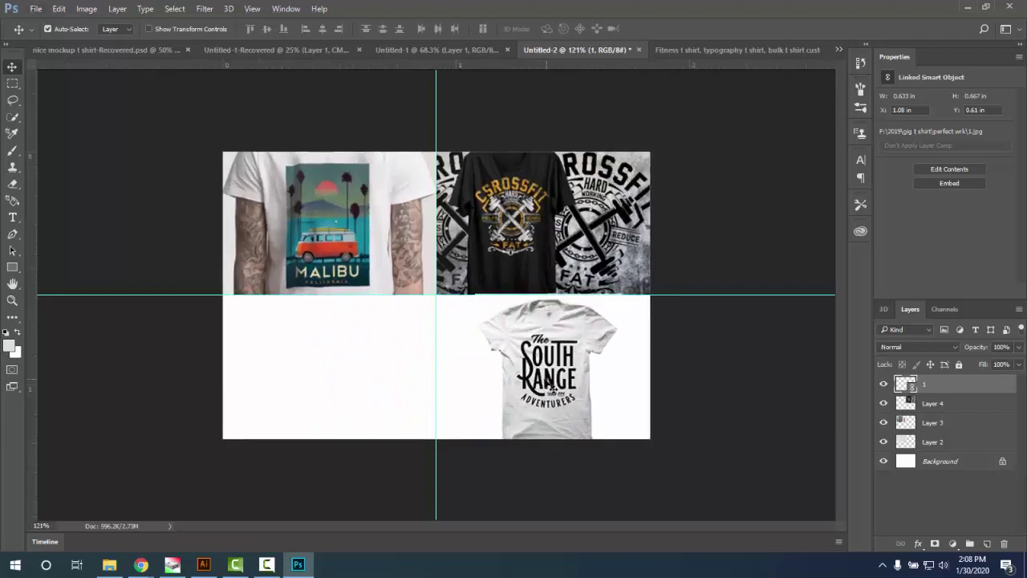
{"action": "key", "text": "Delete"}
- Check the document's pixel dimensions and resolution in Image Size without changing them
{"action": "left_click", "coordinate": [80, 14]}
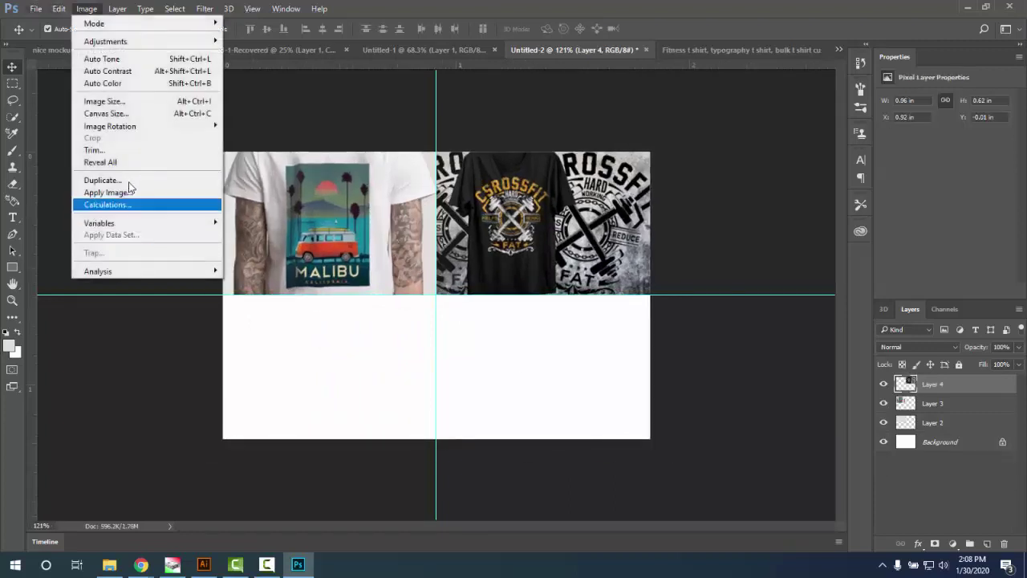
{"action": "left_click", "coordinate": [114, 100]}
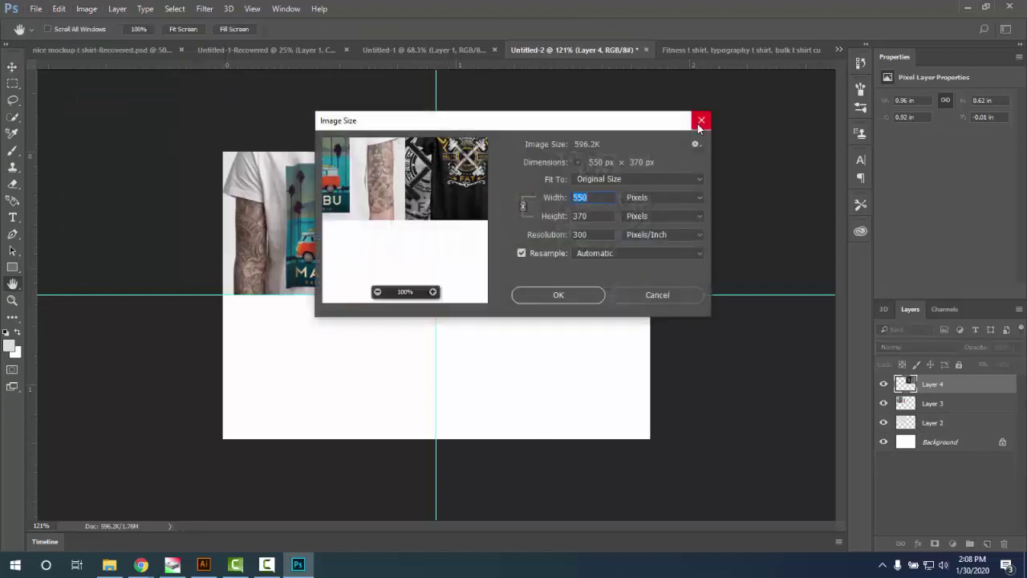
{"action": "left_click", "coordinate": [704, 121]}
- Place the orange Surf's Up bulk T-shirt design picture from the gig t shirt folder as a linked image
{"action": "left_click", "coordinate": [34, 8]}
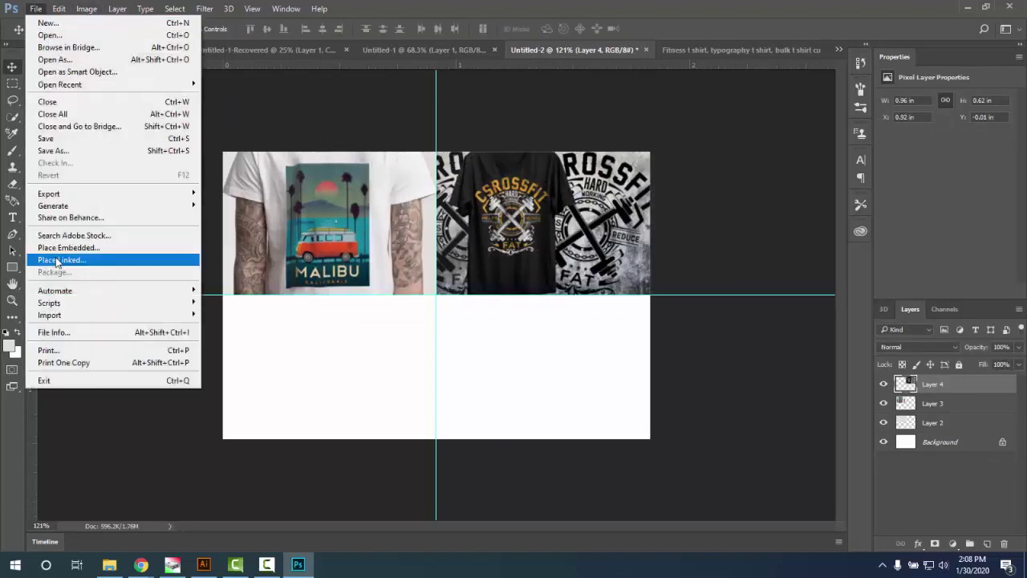
{"action": "left_click", "coordinate": [52, 262]}
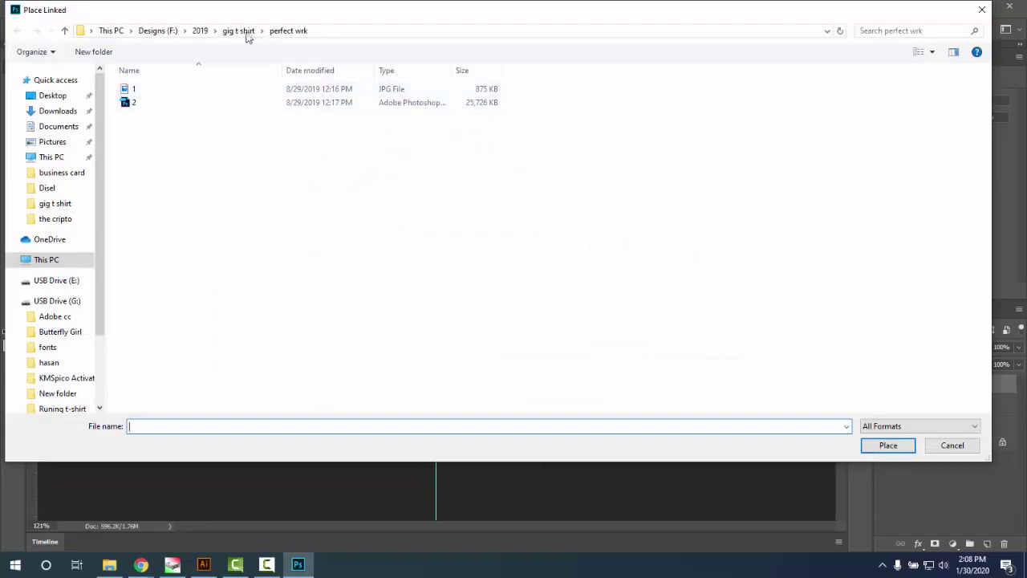
{"action": "left_click", "coordinate": [245, 32]}
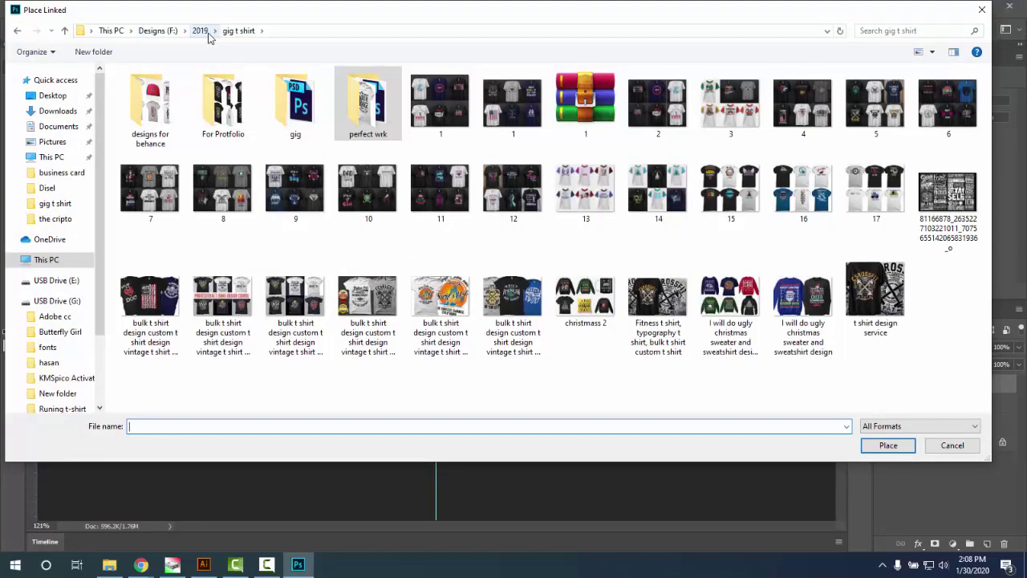
{"action": "double_click", "coordinate": [454, 304]}
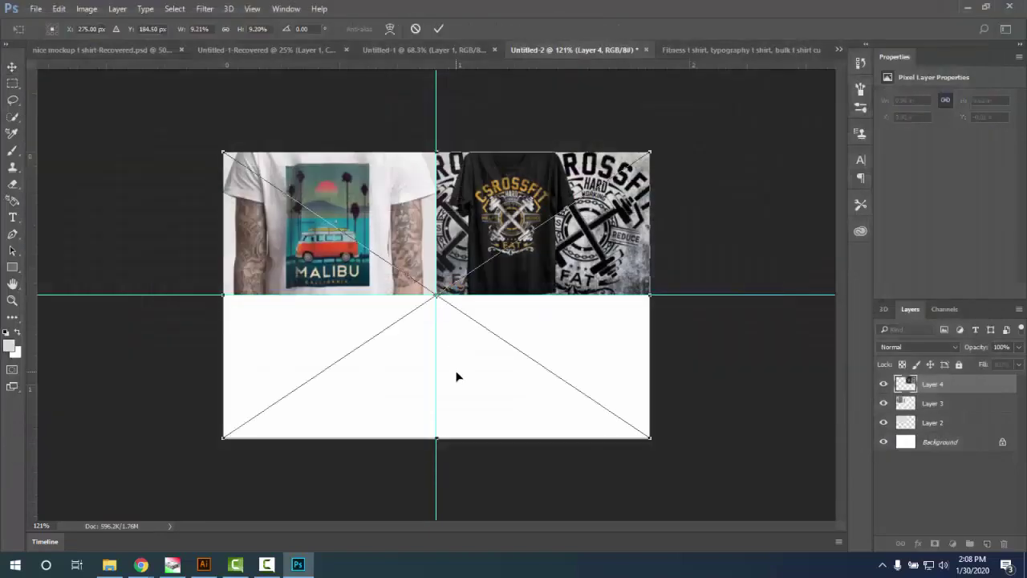
- Scale the Surf's Up image to about 0.91 x 0.61 in and fit it into the canvas's lower-left section
{"action": "left_click_drag", "start_coordinate": [651, 163], "coordinate": [556, 219]}
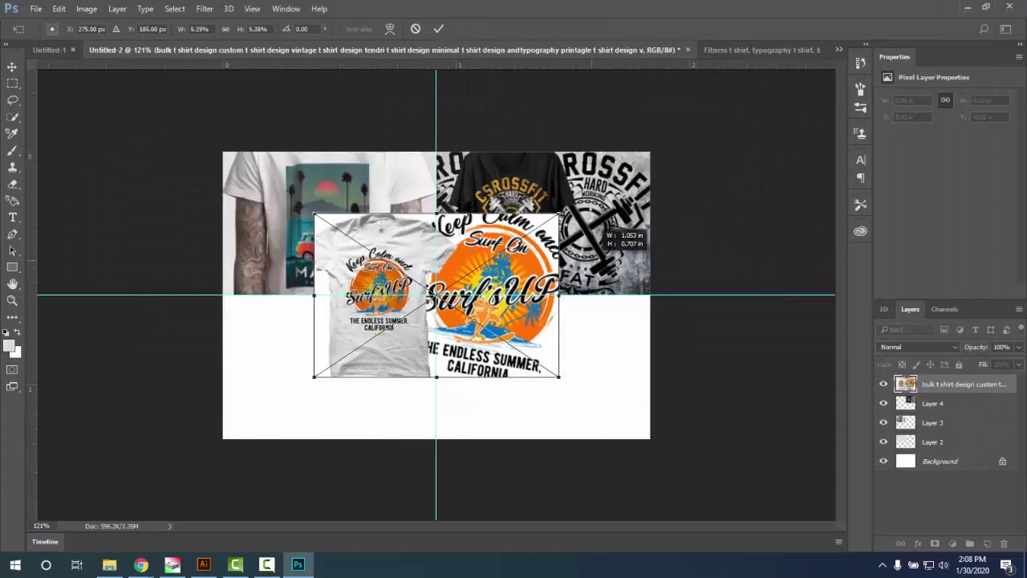
{"action": "left_click_drag", "start_coordinate": [472, 277], "coordinate": [383, 356]}
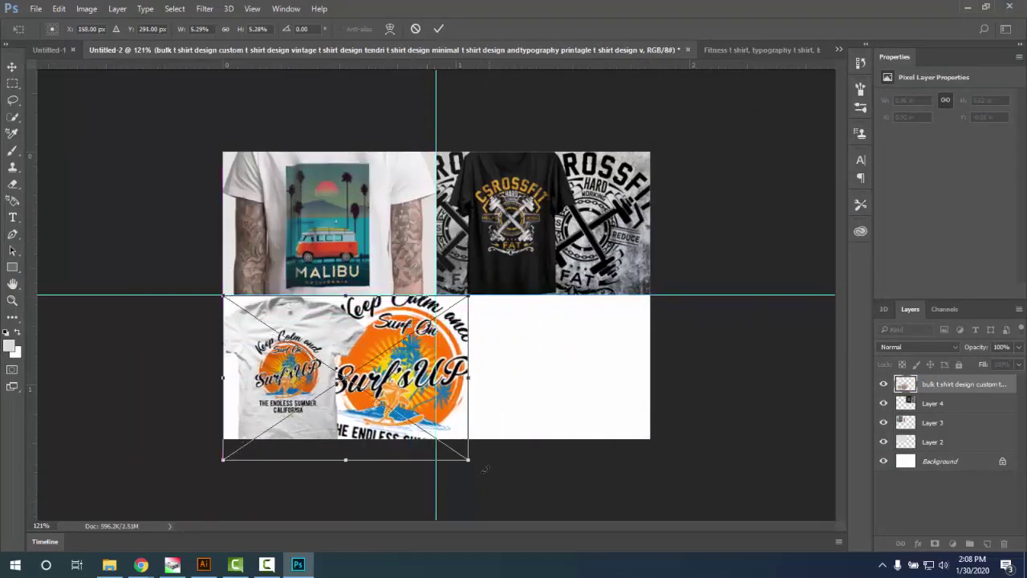
{"action": "left_click_drag", "start_coordinate": [469, 462], "coordinate": [436, 439]}
{"action": "left_click", "coordinate": [439, 29]}
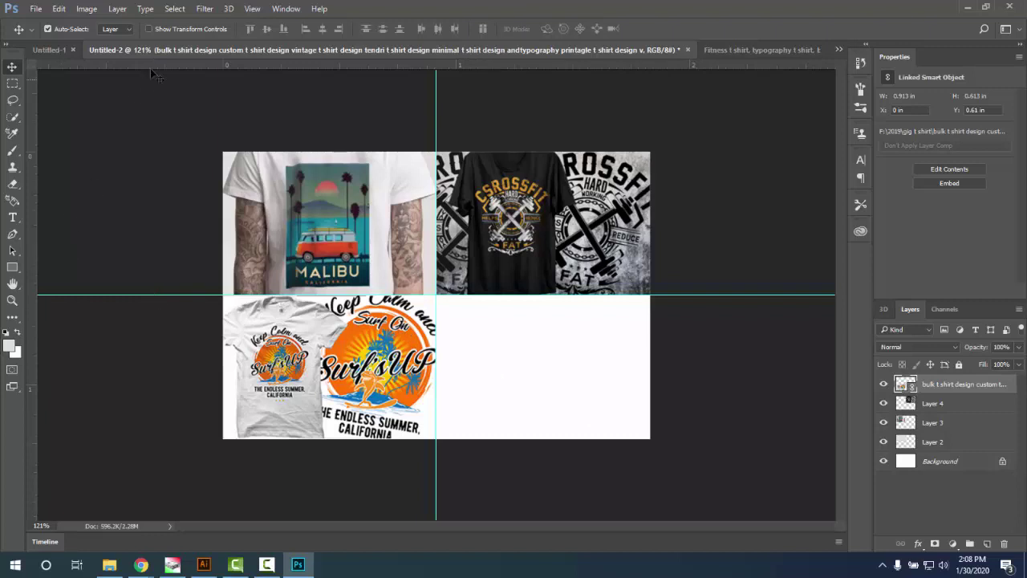
- Place T-shirt picture 9 from the Gig and portfolio folder under 2020 on drive F as a linked image
{"action": "left_click", "coordinate": [36, 9]}
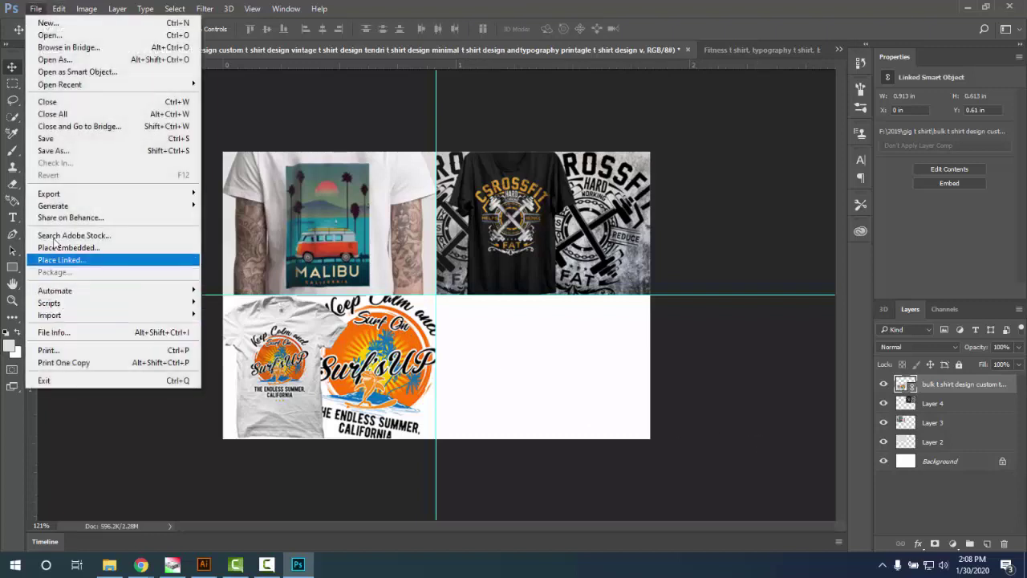
{"action": "mouse_move", "coordinate": [54, 194]}
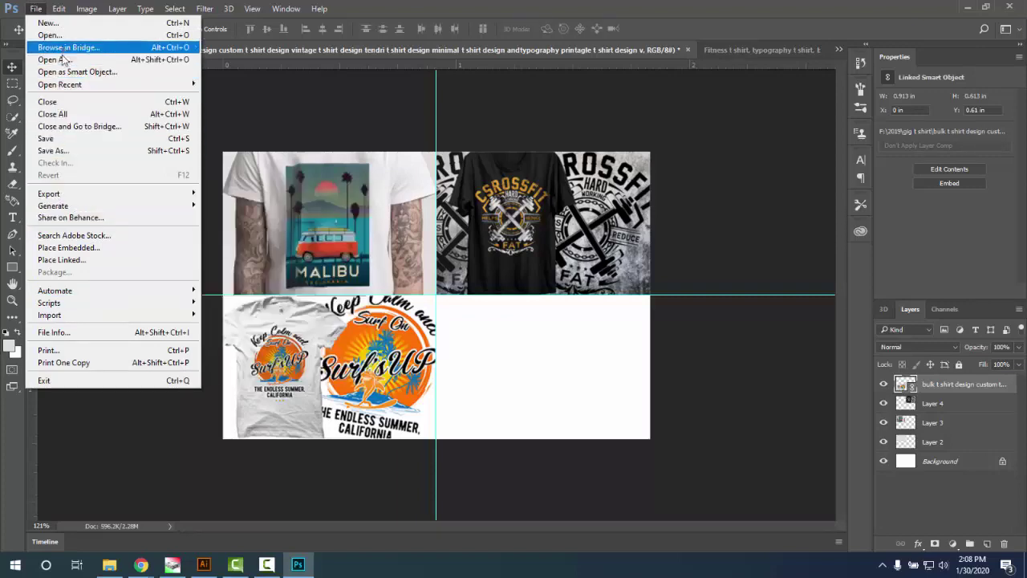
{"action": "left_click", "coordinate": [60, 260]}
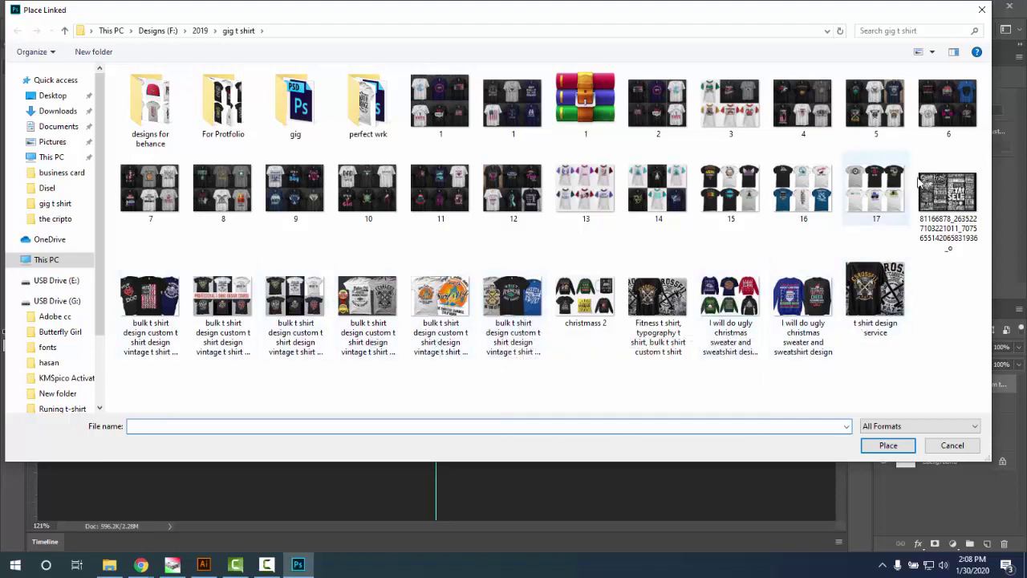
{"action": "left_click", "coordinate": [199, 31]}
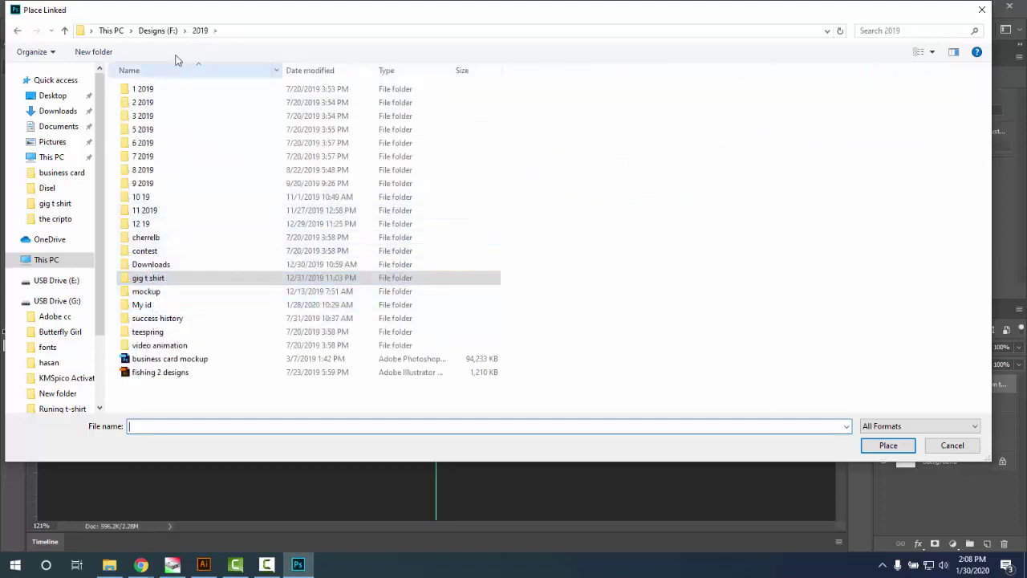
{"action": "left_click", "coordinate": [160, 30]}
{"action": "double_click", "coordinate": [168, 100]}
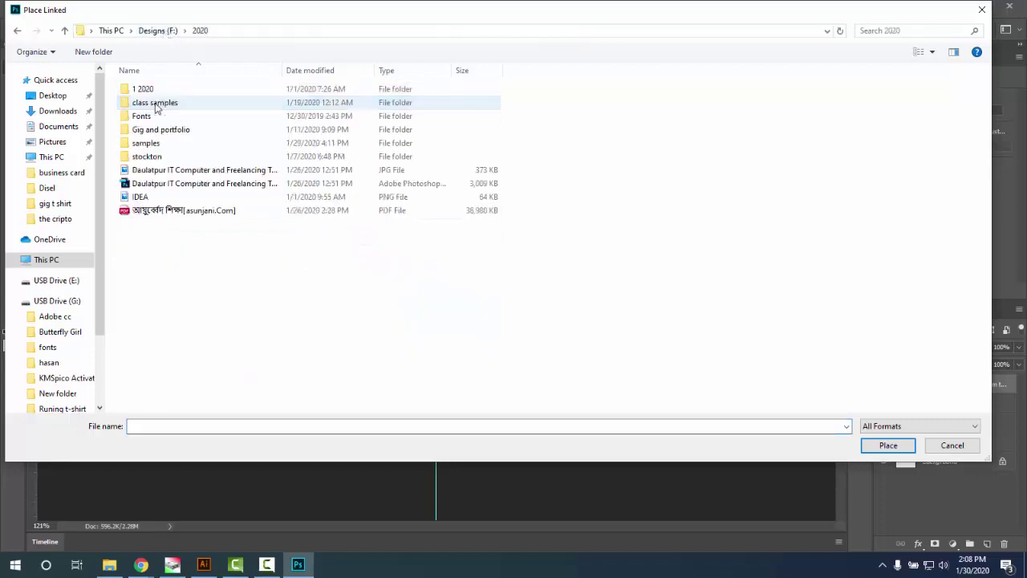
{"action": "double_click", "coordinate": [160, 130]}
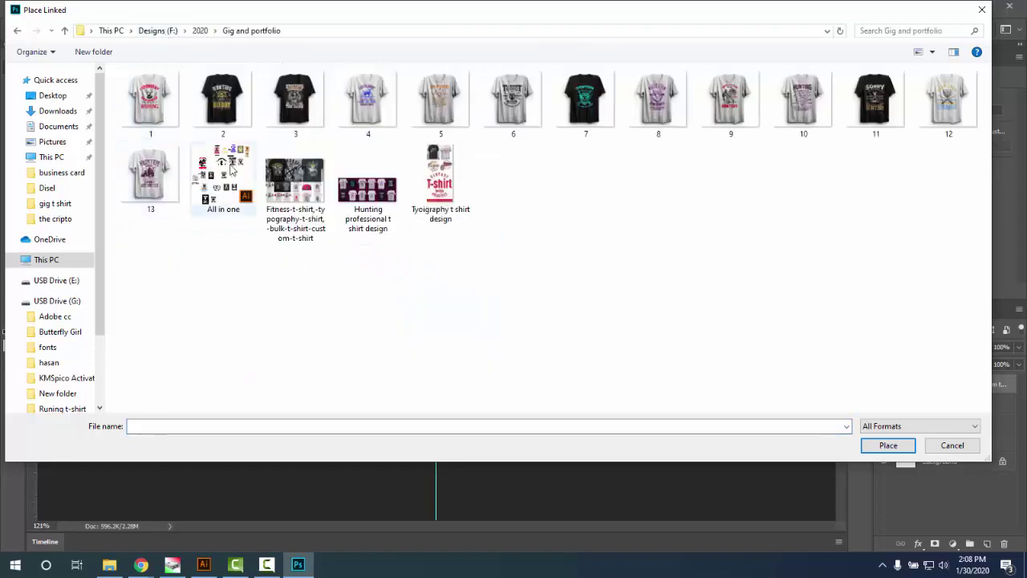
{"action": "left_click", "coordinate": [237, 115]}
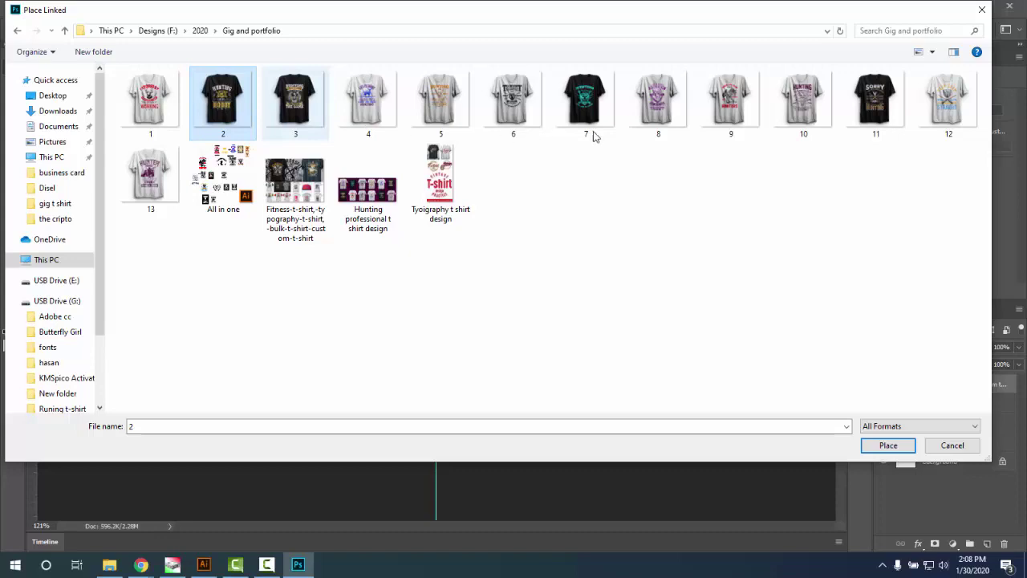
{"action": "left_click", "coordinate": [730, 101]}
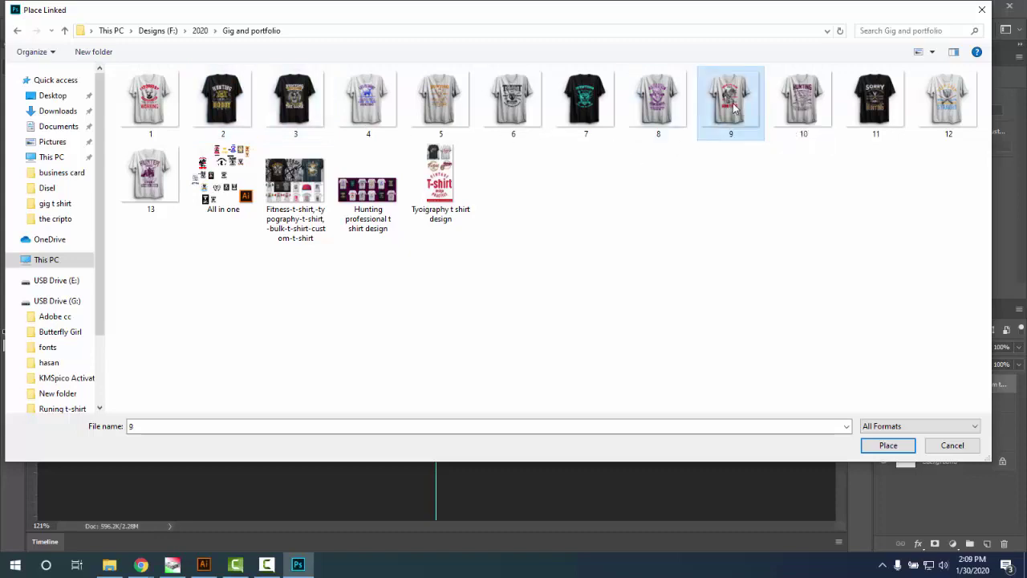
{"action": "double_click", "coordinate": [732, 112]}
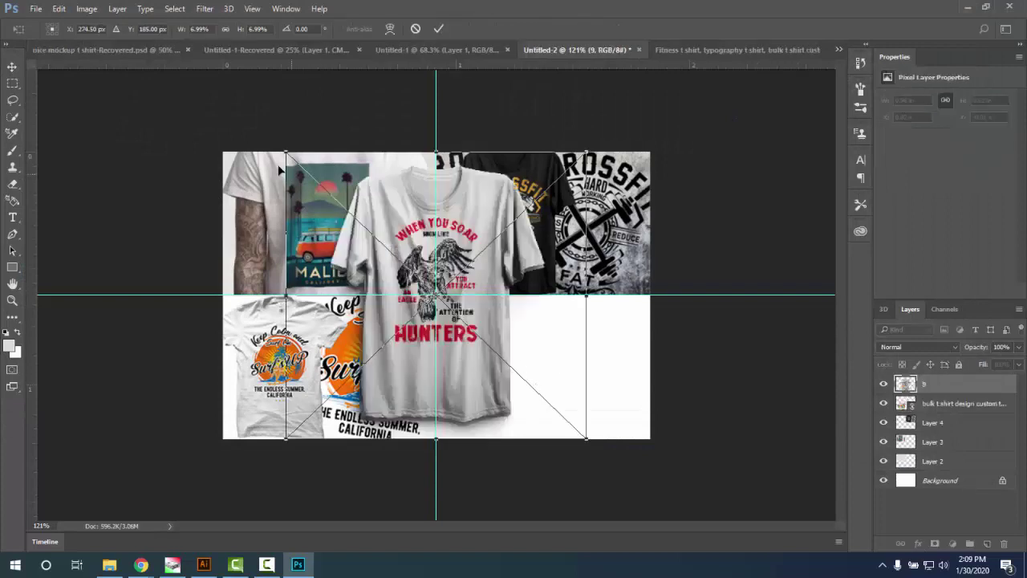
- Scale the Hunters T-shirt image to about 0.60 x 0.61 in and fit it into the left half of the canvas's lower-right section
{"action": "left_click_drag", "start_coordinate": [288, 151], "coordinate": [399, 261]}
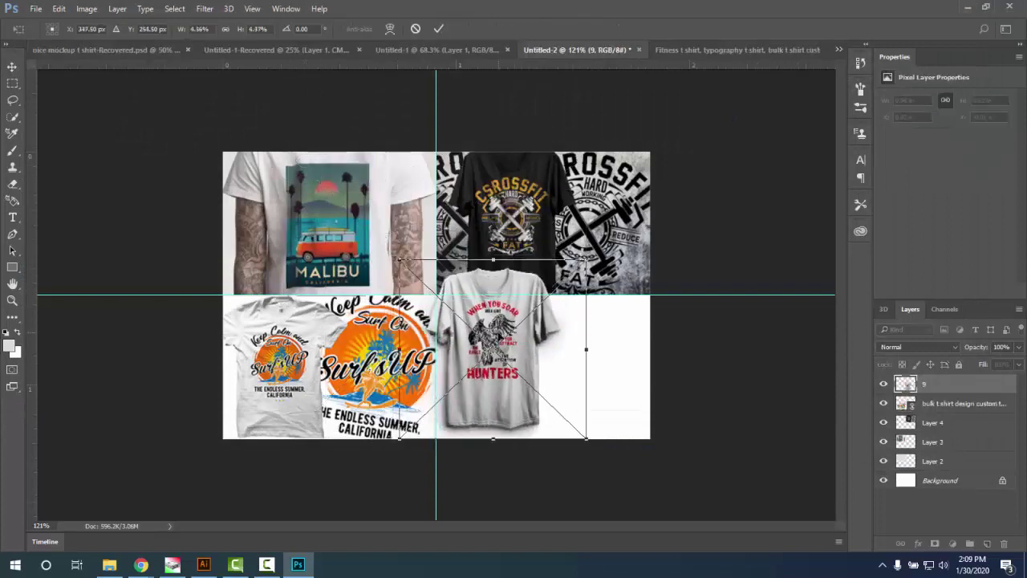
{"action": "left_click_drag", "start_coordinate": [470, 328], "coordinate": [552, 358]}
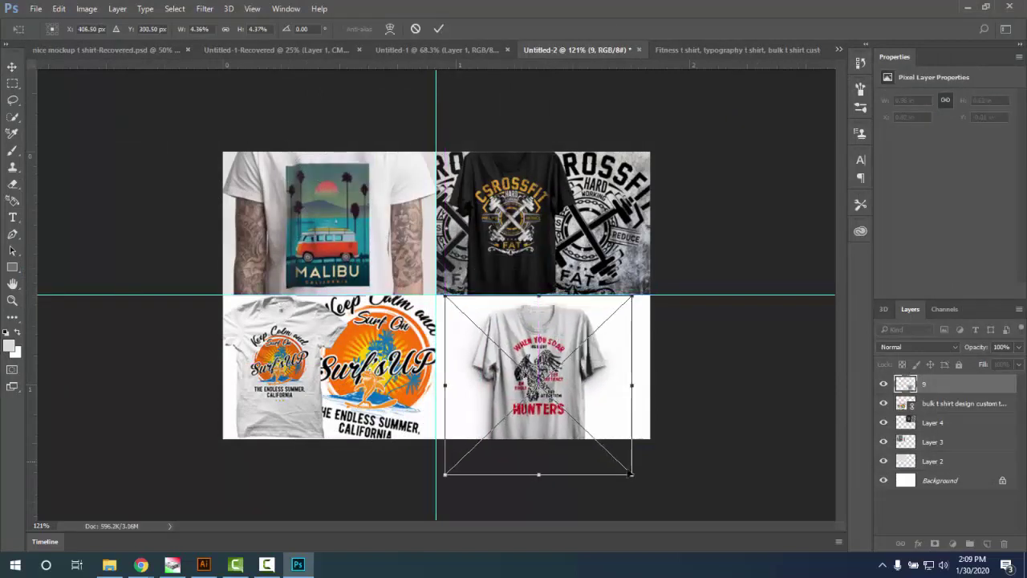
{"action": "left_click_drag", "start_coordinate": [638, 480], "coordinate": [602, 446]}
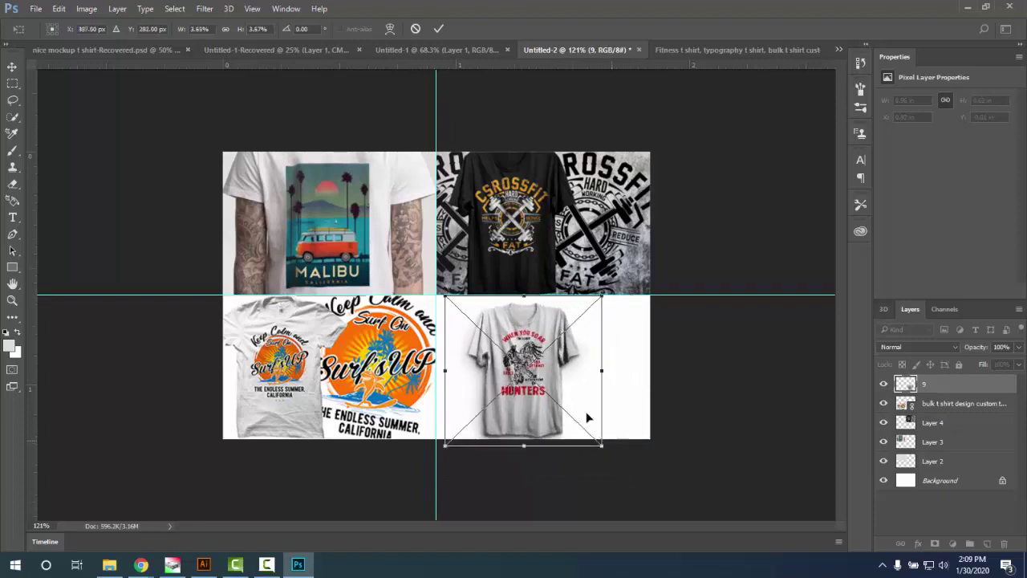
{"action": "left_click_drag", "start_coordinate": [559, 377], "coordinate": [557, 374]}
{"action": "left_click_drag", "start_coordinate": [548, 333], "coordinate": [564, 332]}
{"action": "left_click_drag", "start_coordinate": [617, 445], "coordinate": [616, 442]}
{"action": "left_click_drag", "start_coordinate": [561, 374], "coordinate": [501, 345]}
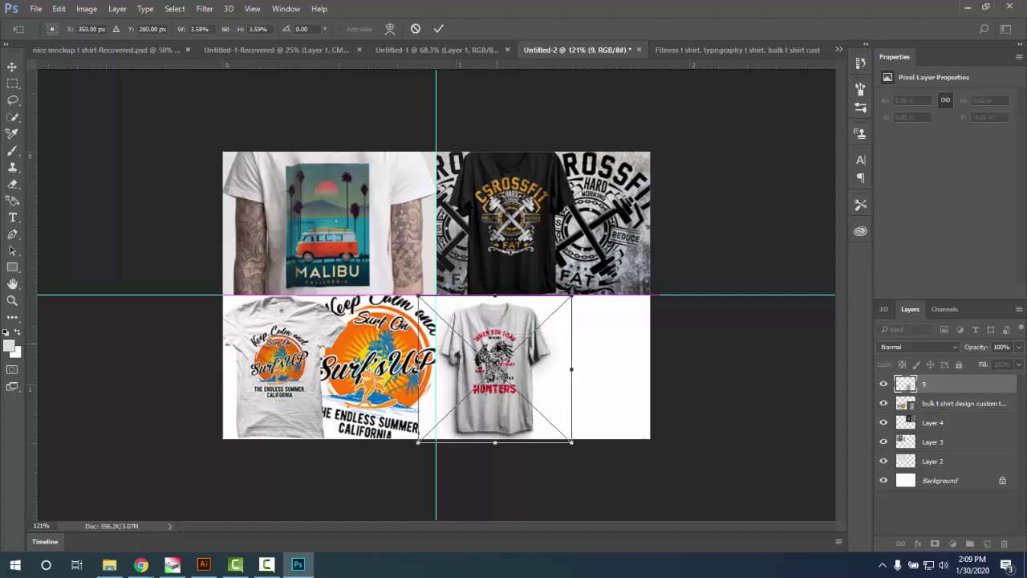
{"action": "left_click", "coordinate": [438, 29]}
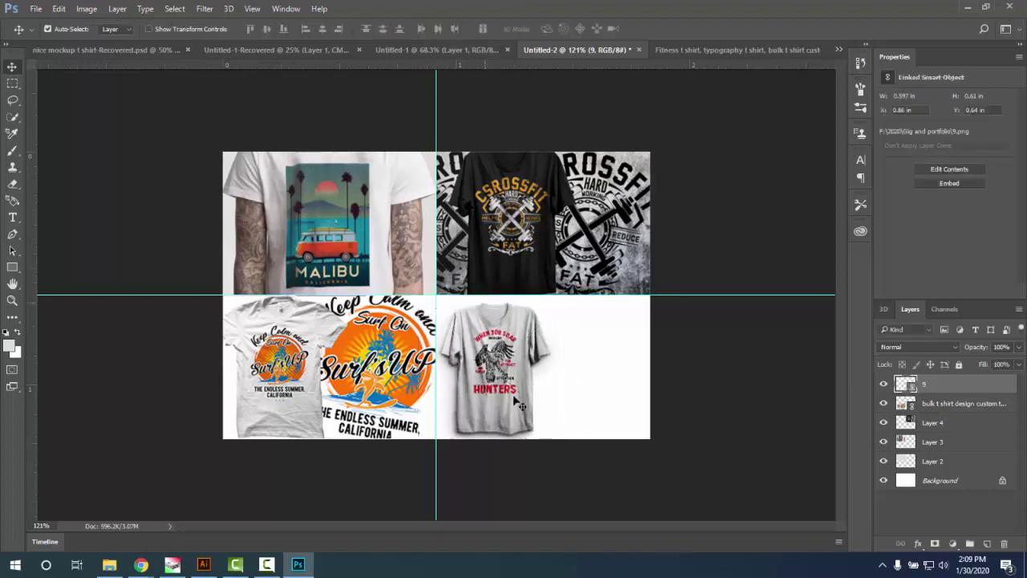
- Place T-shirt picture 1 from the Gig and portfolio folder as a linked image
{"action": "left_click", "coordinate": [35, 9]}
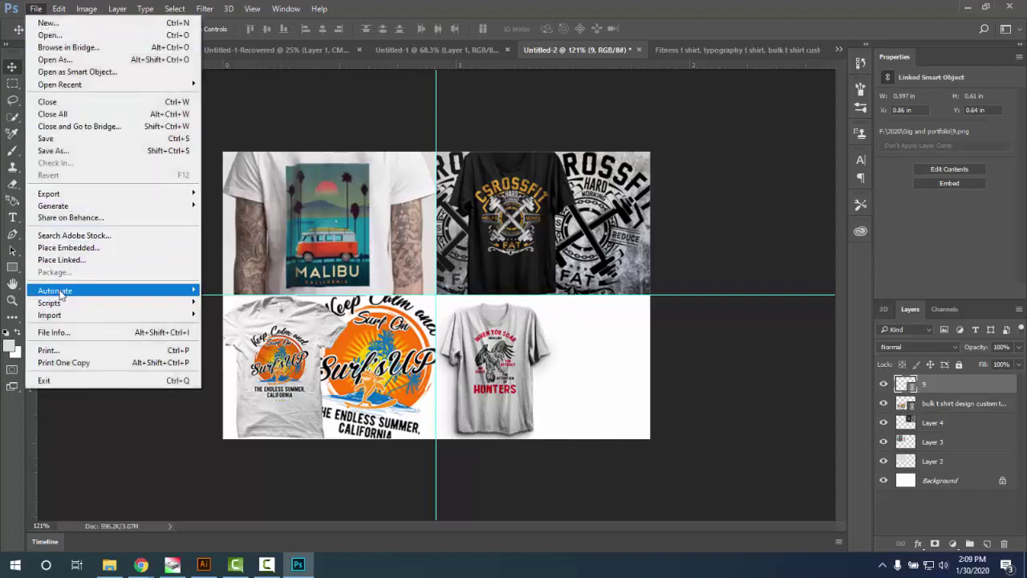
{"action": "left_click", "coordinate": [61, 259]}
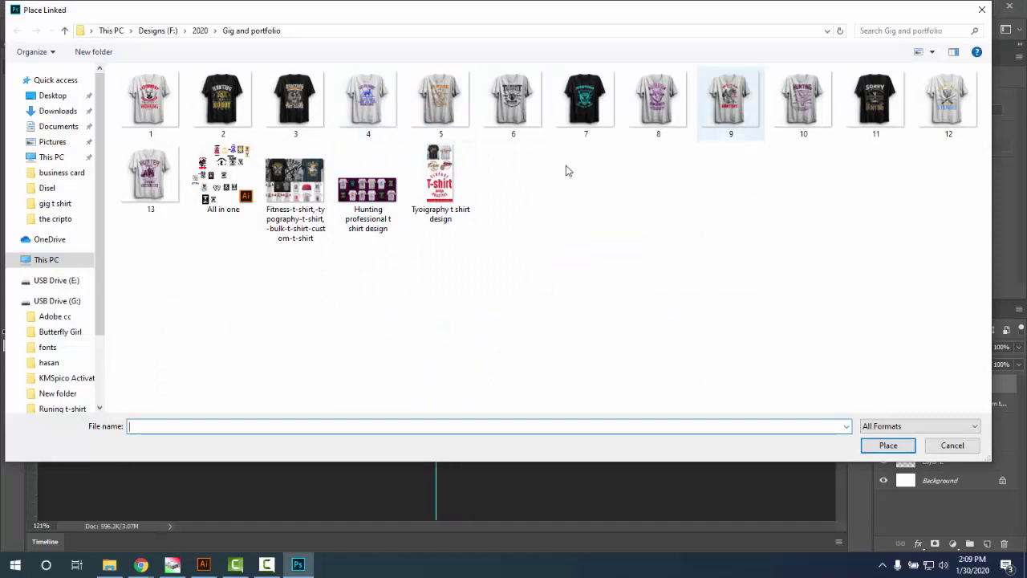
{"action": "left_click", "coordinate": [147, 93]}
{"action": "double_click", "coordinate": [147, 94]}
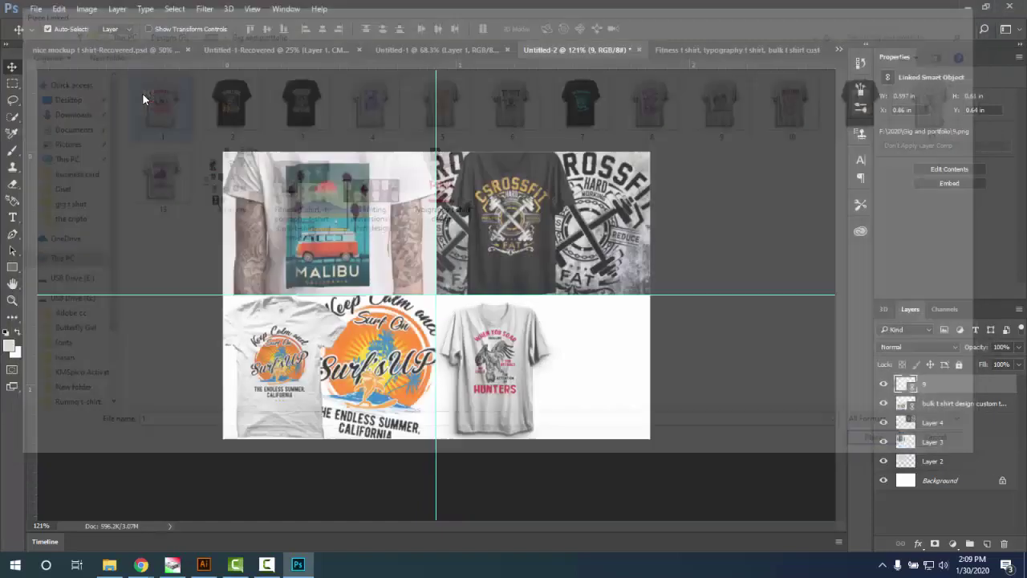
- Scale the red deer T-shirt image to about 0.60 x 0.61 in and position it beside the Hunters shirt at X 1.33 in
{"action": "left_click_drag", "start_coordinate": [301, 162], "coordinate": [441, 306]}
{"action": "left_click_drag", "start_coordinate": [466, 371], "coordinate": [551, 375]}
{"action": "left_click_drag", "start_coordinate": [527, 307], "coordinate": [531, 296]}
{"action": "mouse_move", "coordinate": [672, 438]}
{"action": "left_mouse_down"}
{"action": "mouse_move", "coordinate": [674, 428]}
{"action": "mouse_move", "coordinate": [686, 442]}
{"action": "left_mouse_up"}
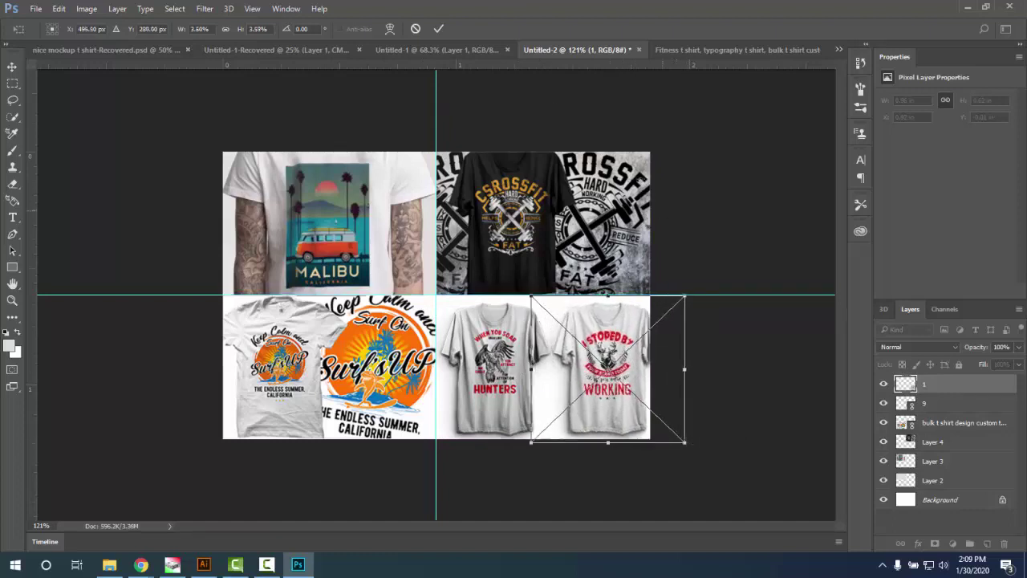
{"action": "left_click", "coordinate": [439, 29]}
{"action": "key", "text": "Left"}
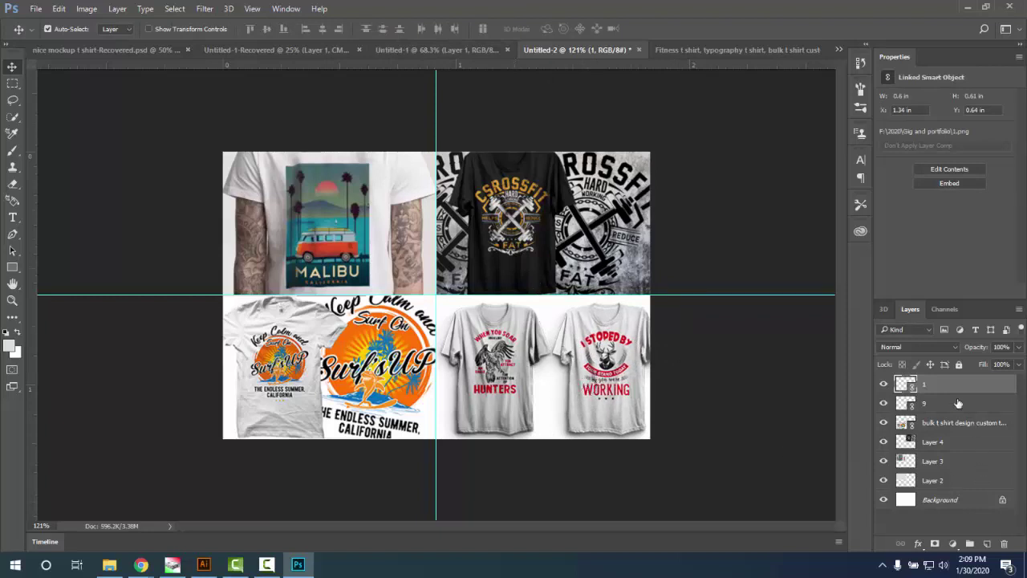
{"action": "key", "text": "Left"}
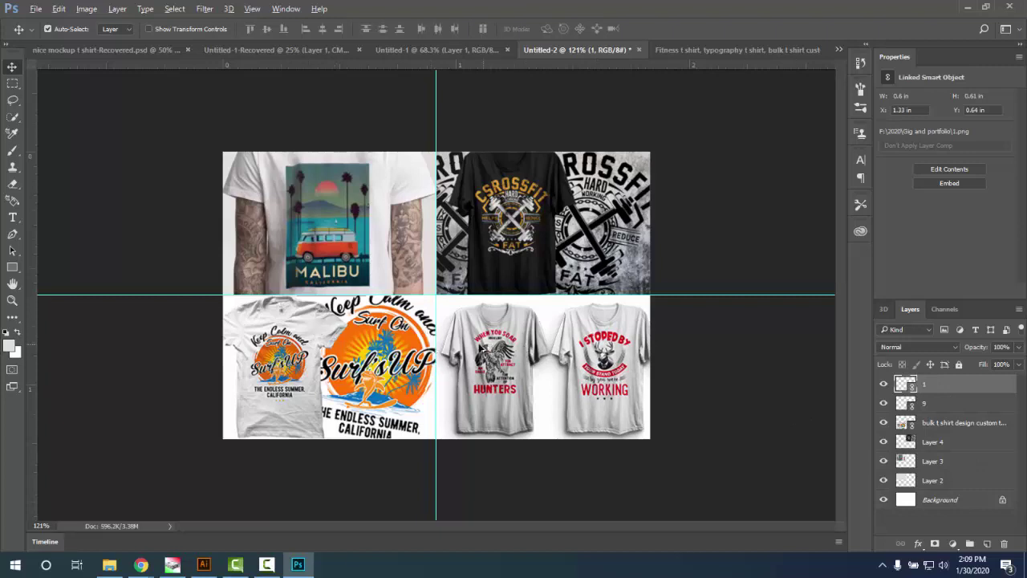
- Create a light gray filled rectangle about 0.85 x 0.63 in on a new layer and centre it over the guides' crossing
{"action": "scroll", "coordinate": [480, 350], "scroll_direction": "down", "scroll_amount": 1}
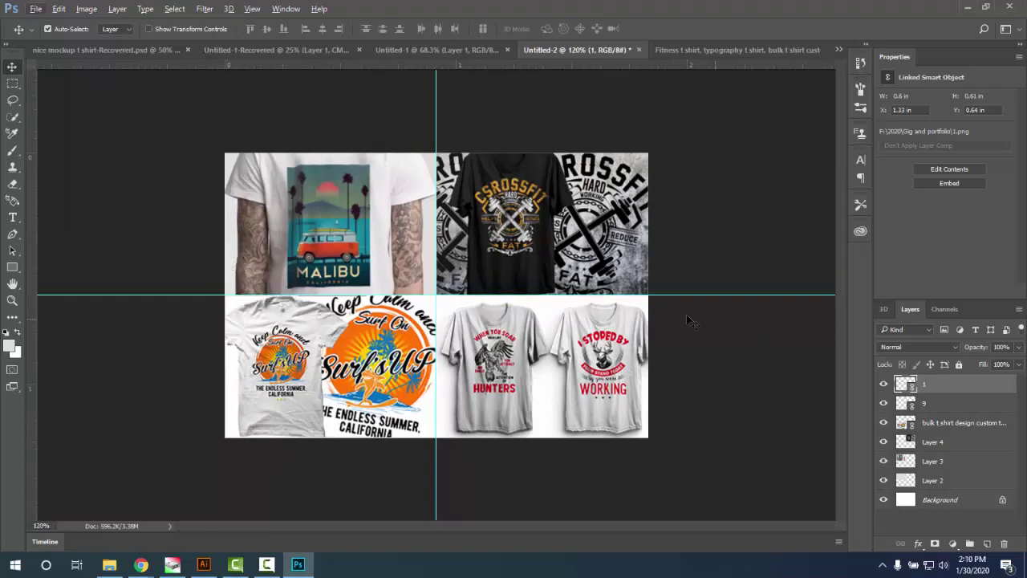
{"action": "left_click", "coordinate": [12, 83]}
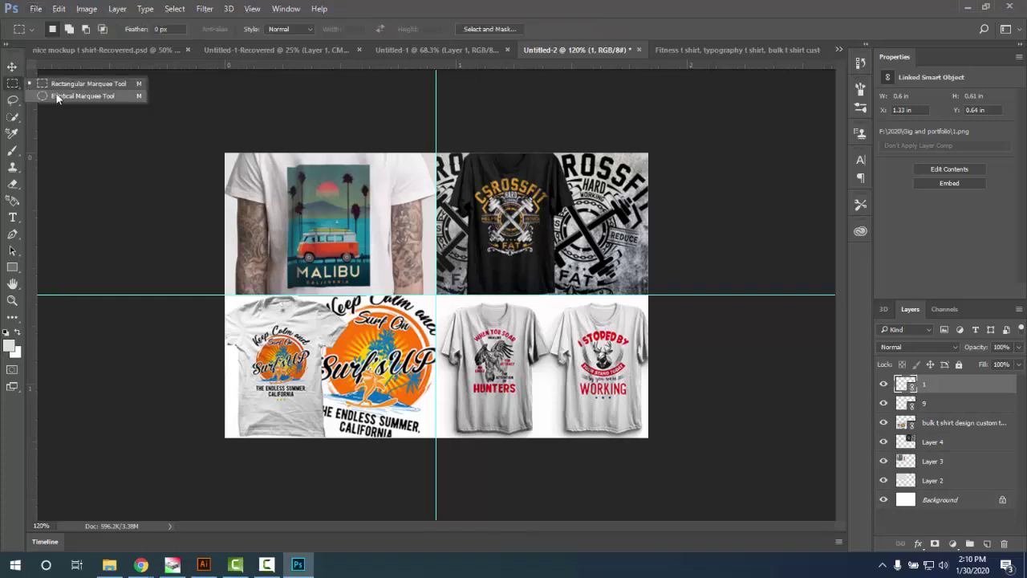
{"action": "left_click", "coordinate": [80, 83]}
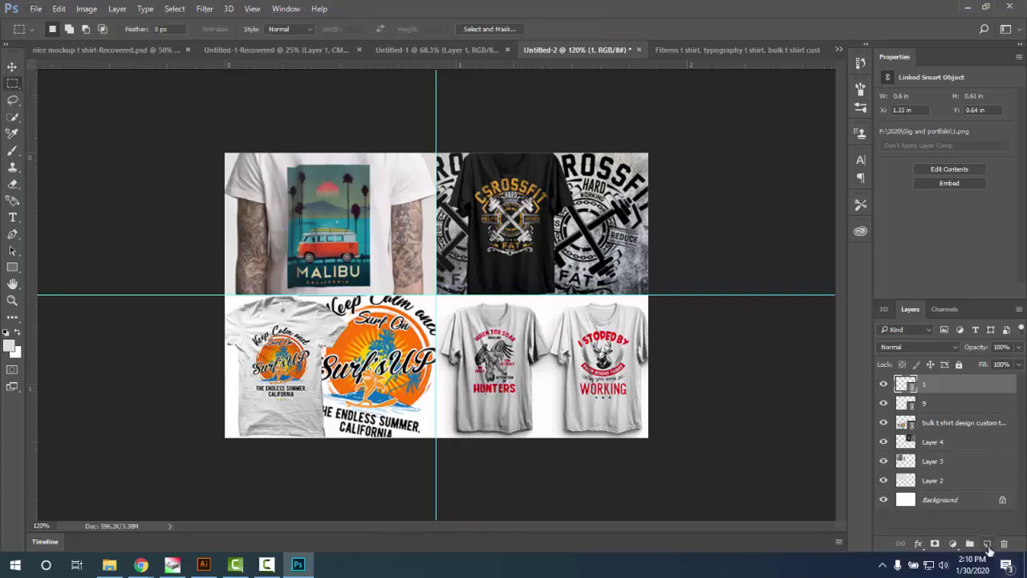
{"action": "left_click_drag", "start_coordinate": [353, 236], "coordinate": [548, 381]}
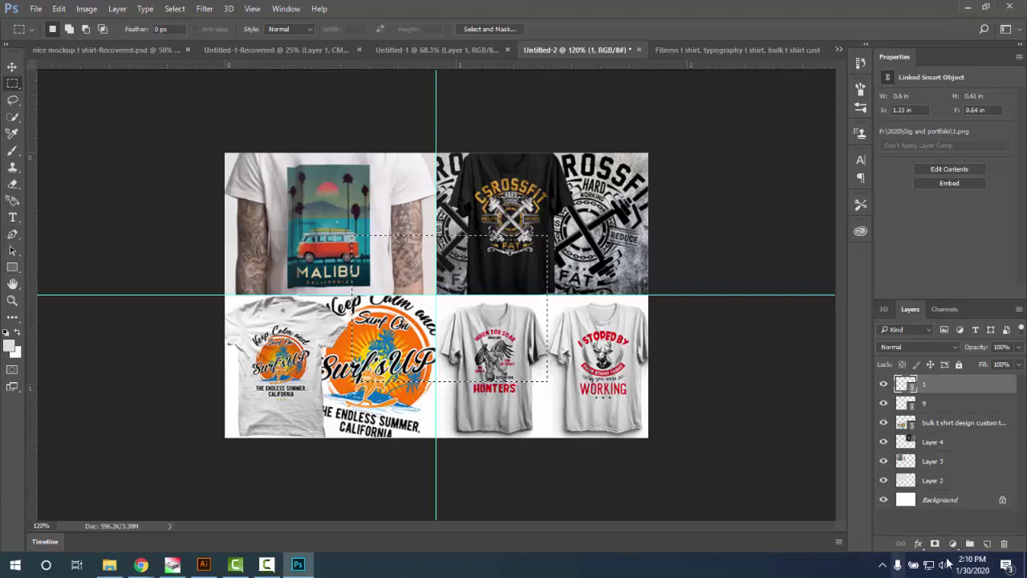
{"action": "left_click", "coordinate": [987, 543]}
{"action": "key", "text": "alt+BackSpace"}
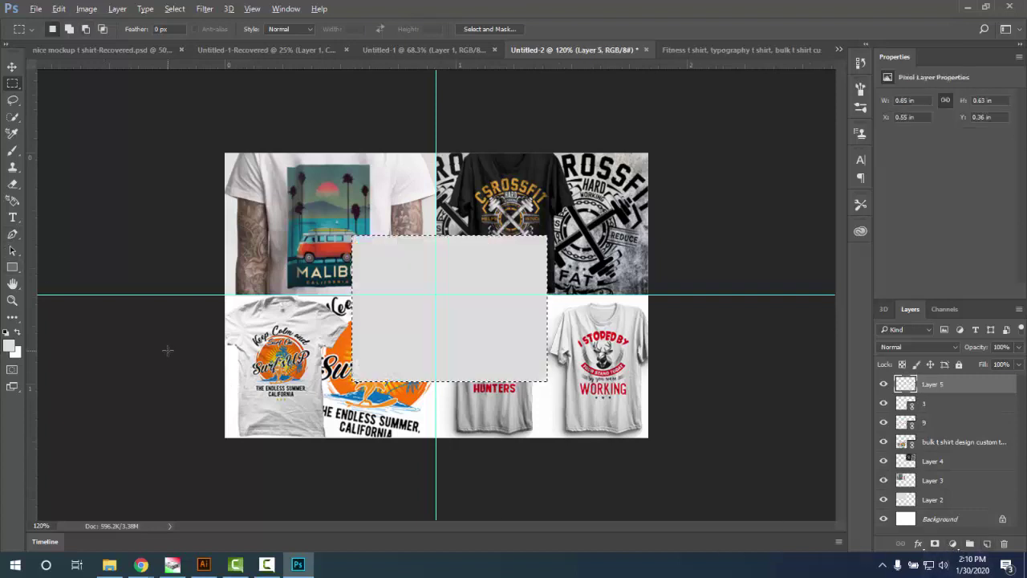
{"action": "key", "text": "ctrl+d"}
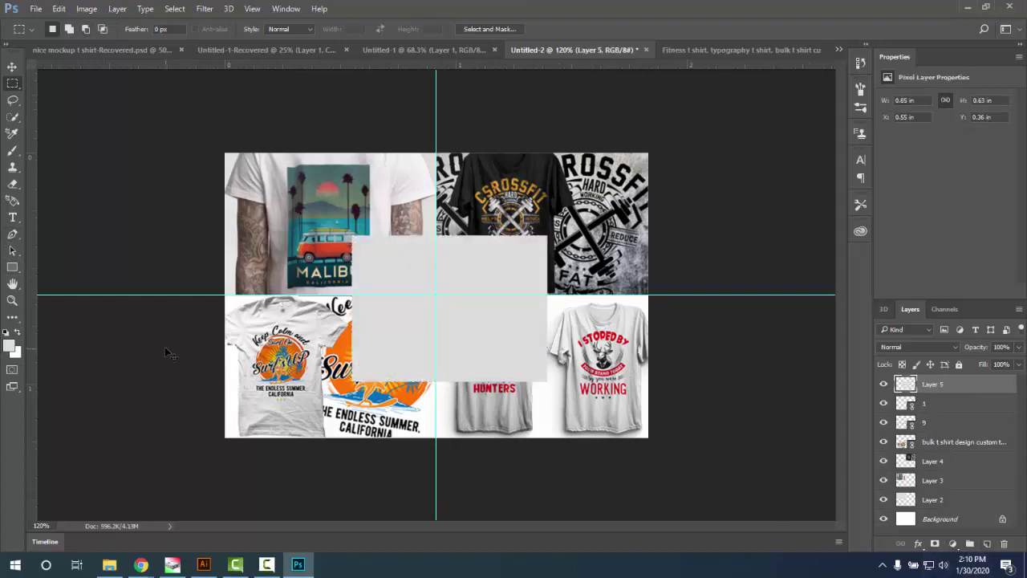
{"action": "left_click", "coordinate": [12, 68]}
{"action": "mouse_move", "coordinate": [484, 326]}
{"action": "left_mouse_down"}
{"action": "mouse_move", "coordinate": [460, 308]}
{"action": "mouse_move", "coordinate": [471, 313]}
{"action": "left_mouse_up"}
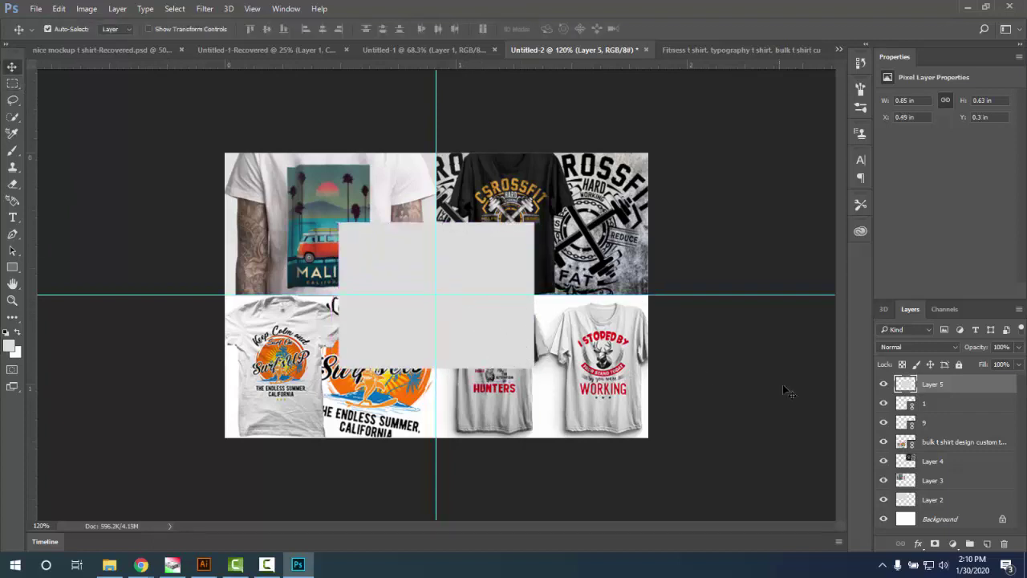
- Apply a black (000000) Color Overlay to the central rectangle's layer
{"action": "left_click", "coordinate": [919, 544]}
{"action": "left_click", "coordinate": [951, 479]}
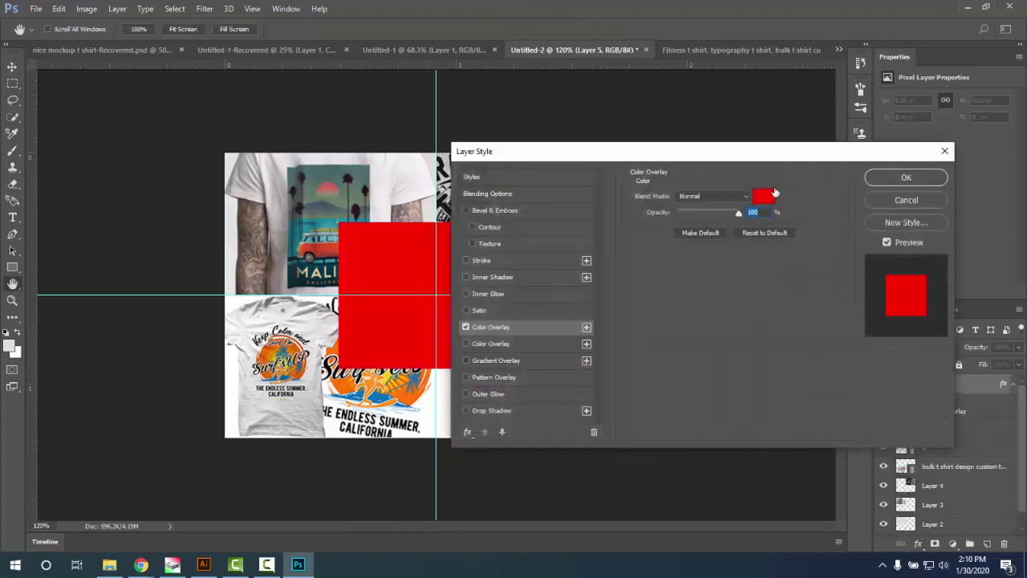
{"action": "left_click", "coordinate": [768, 197]}
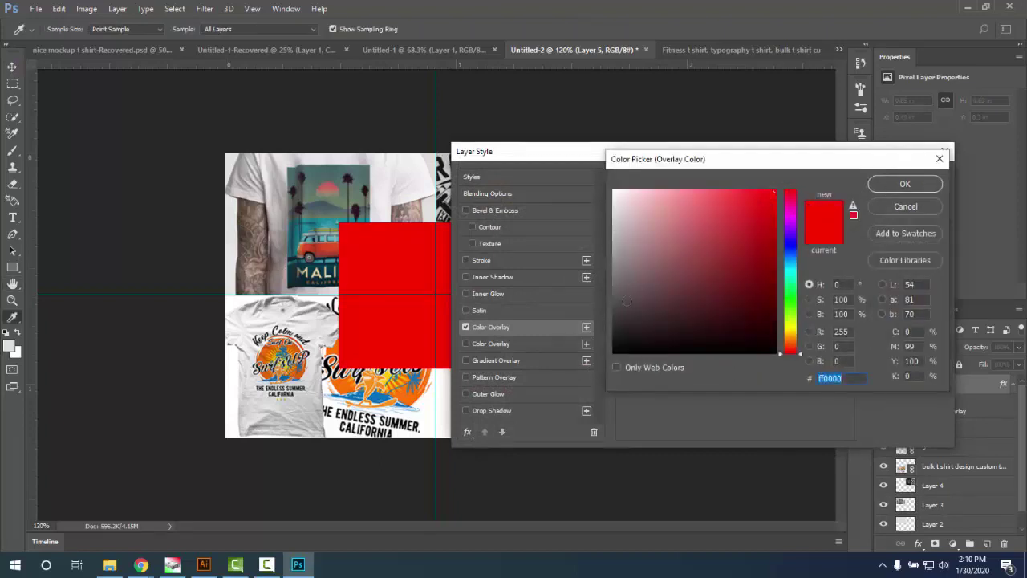
{"action": "left_click_drag", "start_coordinate": [626, 301], "coordinate": [596, 380]}
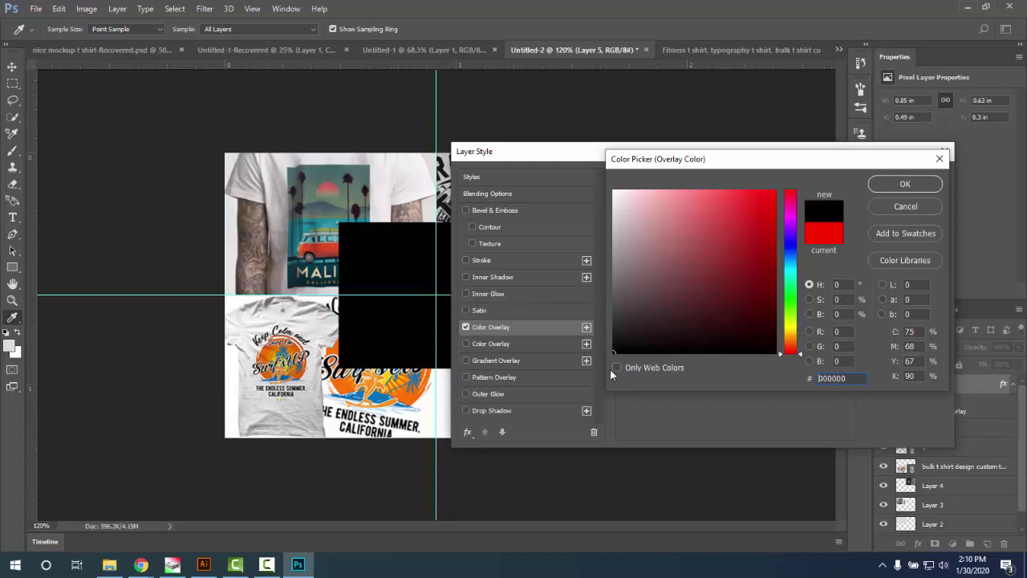
{"action": "left_click", "coordinate": [922, 185]}
{"action": "left_click", "coordinate": [907, 178]}
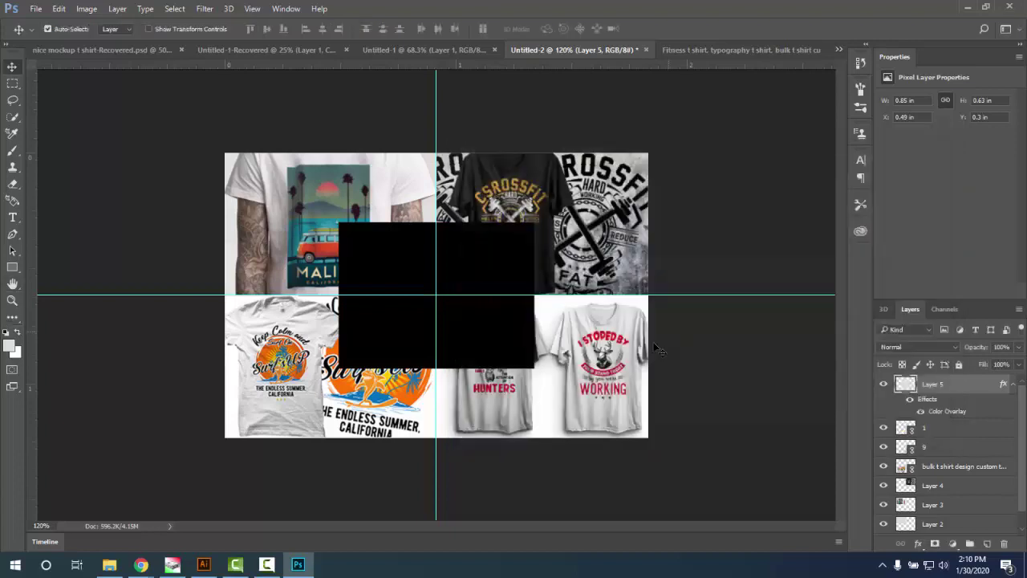
- Make the black rectangle's layer semi-transparent with 73% opacity and 74% fill
{"action": "left_click", "coordinate": [1019, 346]}
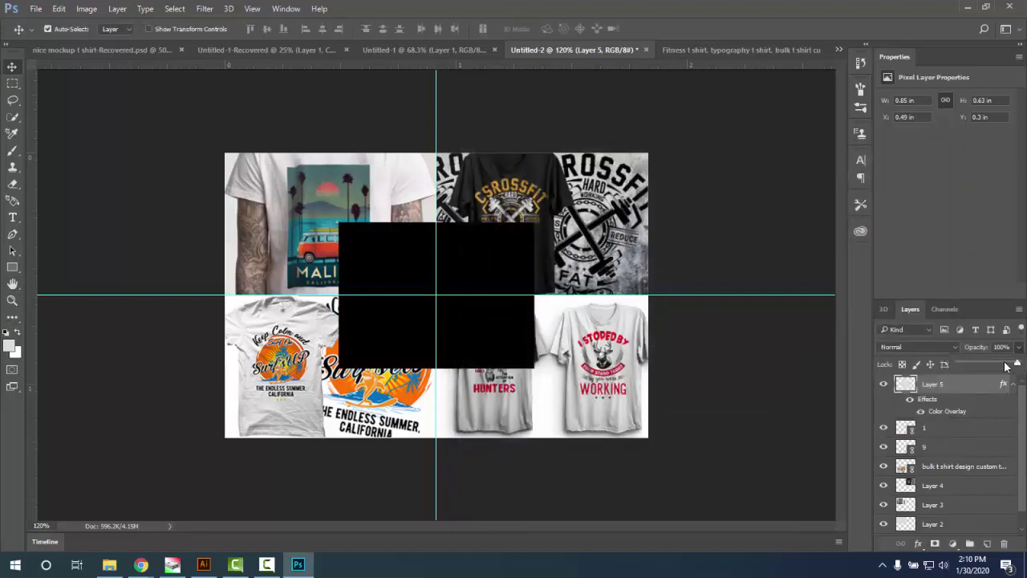
{"action": "left_click_drag", "start_coordinate": [1015, 363], "coordinate": [1001, 368]}
{"action": "left_click_drag", "start_coordinate": [1010, 369], "coordinate": [1009, 383]}
{"action": "left_click", "coordinate": [1019, 364]}
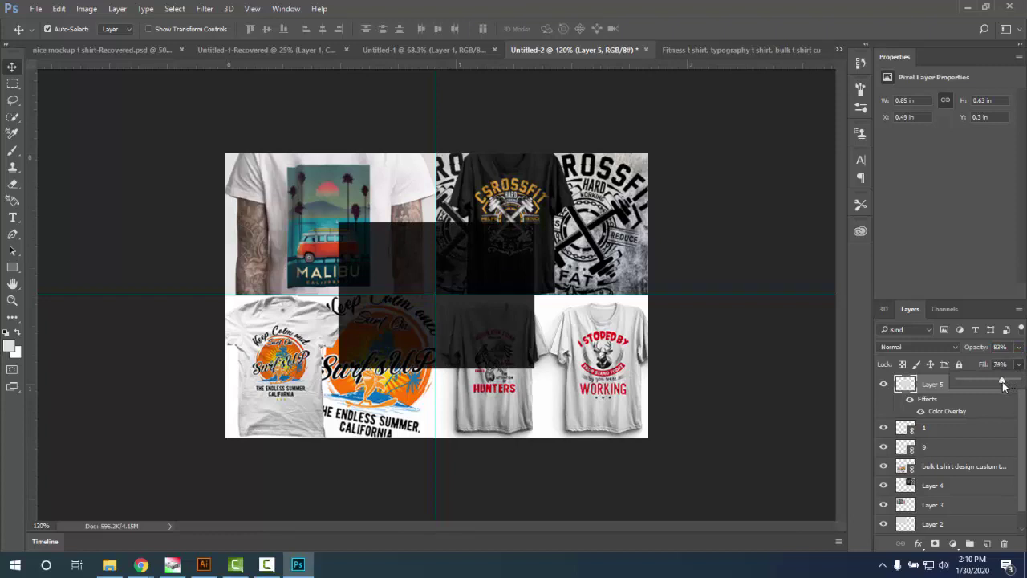
{"action": "left_click", "coordinate": [1019, 346]}
{"action": "left_click_drag", "start_coordinate": [1011, 366], "coordinate": [1003, 367]}
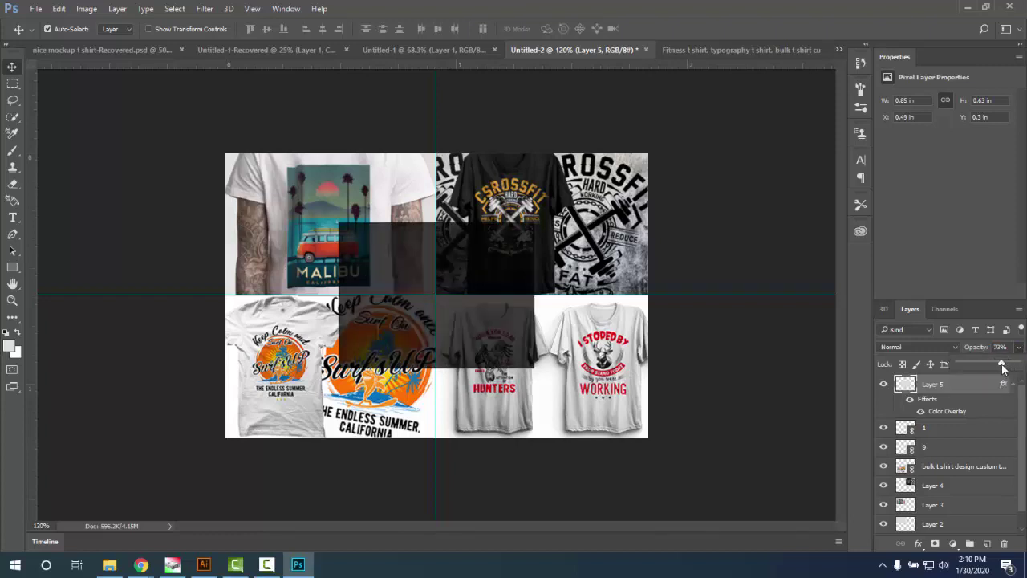
{"action": "left_click", "coordinate": [10, 71]}
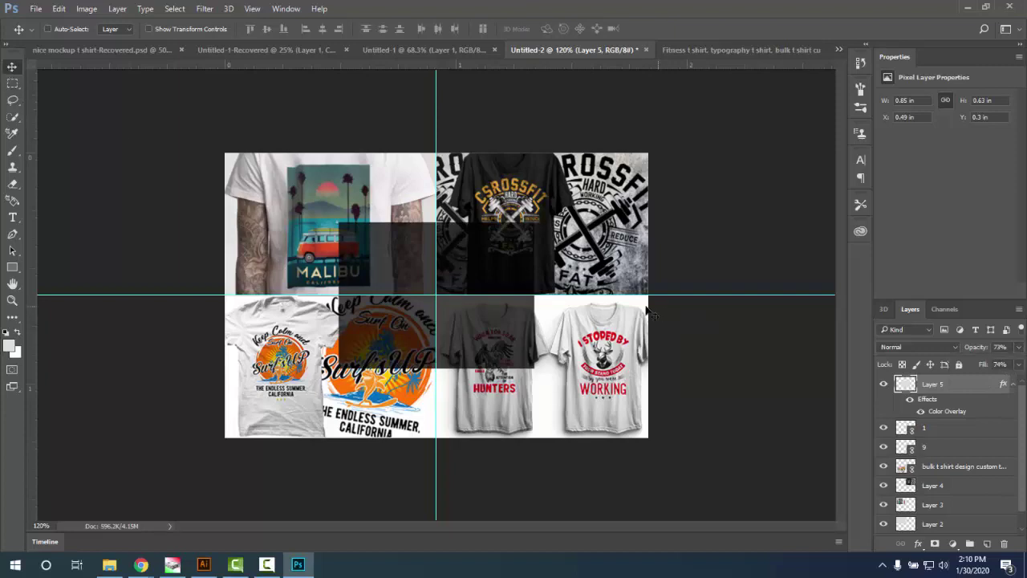
- Add the horizontal text "per t shirt $3 only" over the upper part of the semi-transparent black rectangle
{"action": "scroll", "coordinate": [443, 312], "scroll_direction": "up", "scroll_amount": 3}
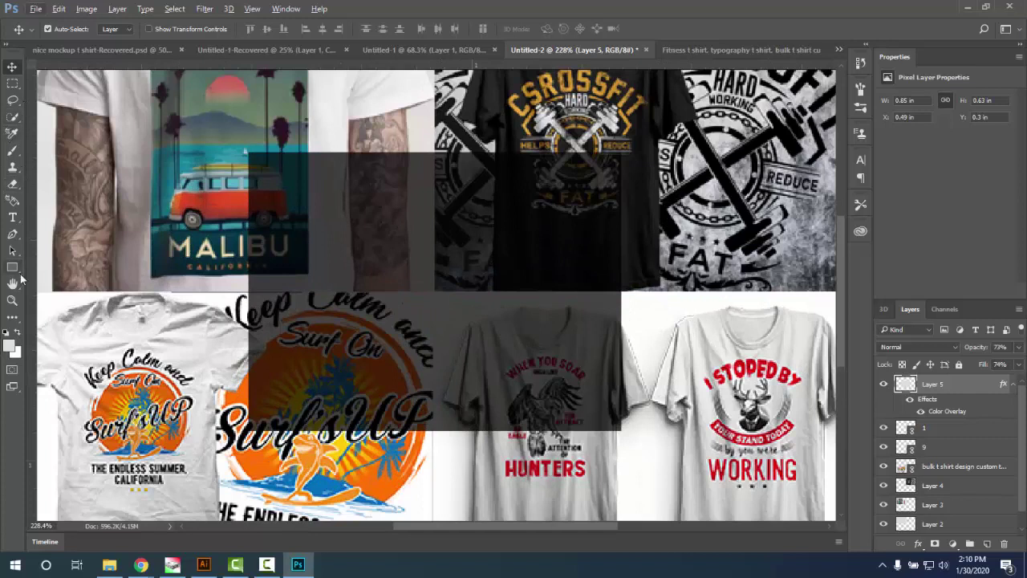
{"action": "left_click", "coordinate": [11, 217]}
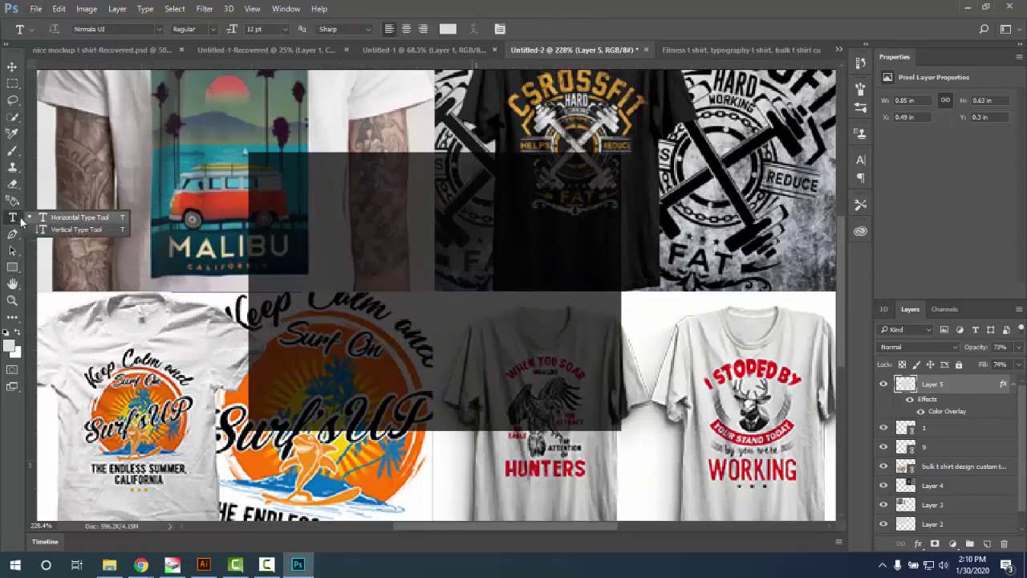
{"action": "left_click", "coordinate": [11, 219]}
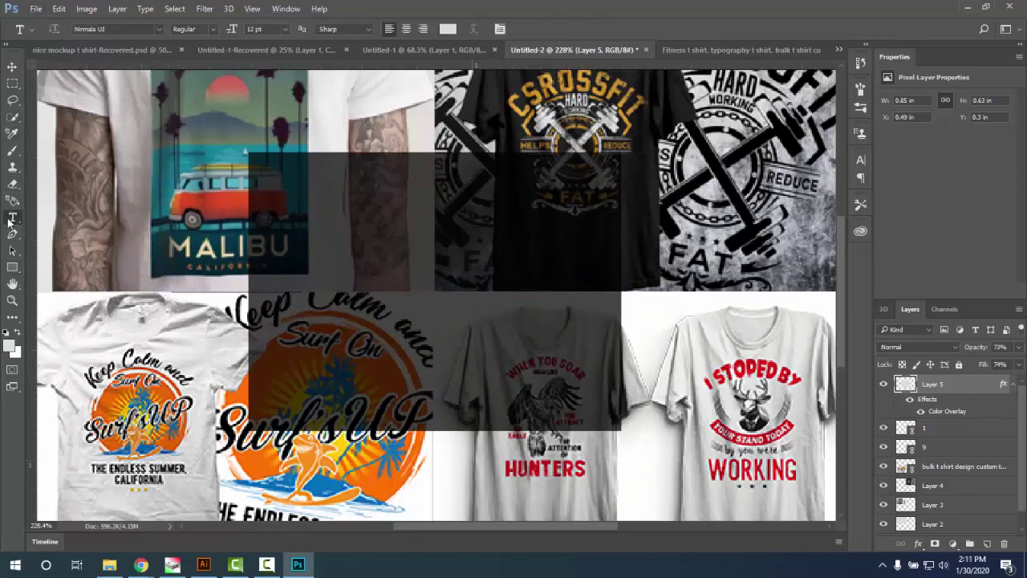
{"action": "left_click", "coordinate": [319, 227]}
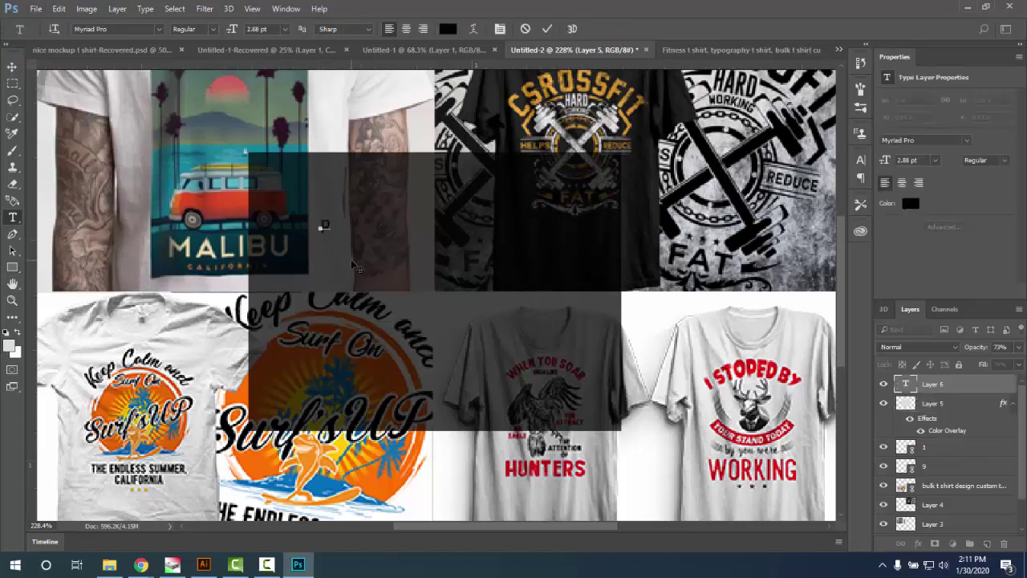
{"action": "type", "text": "per tshirt $3 on"}
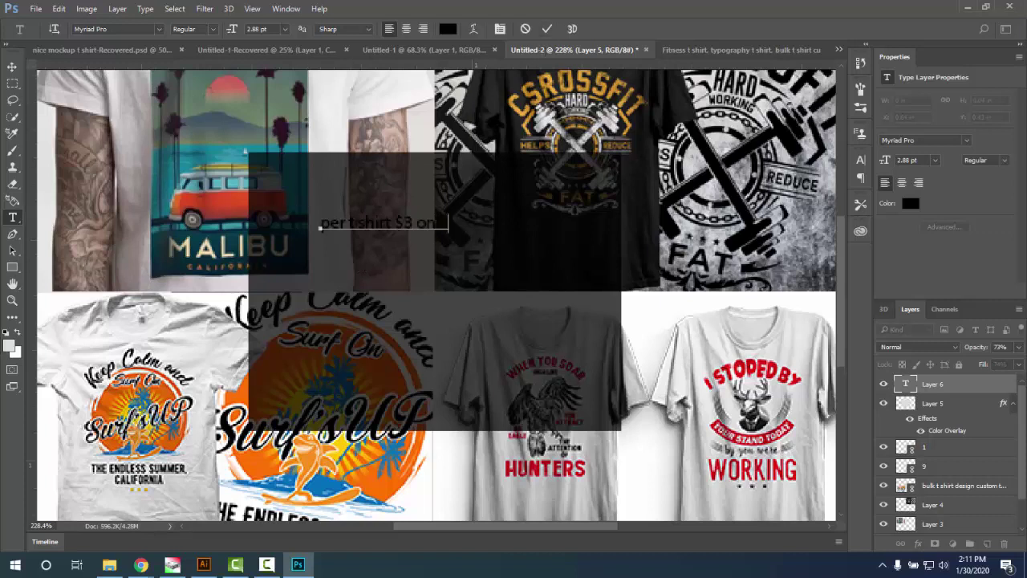
{"action": "left_click", "coordinate": [12, 66]}
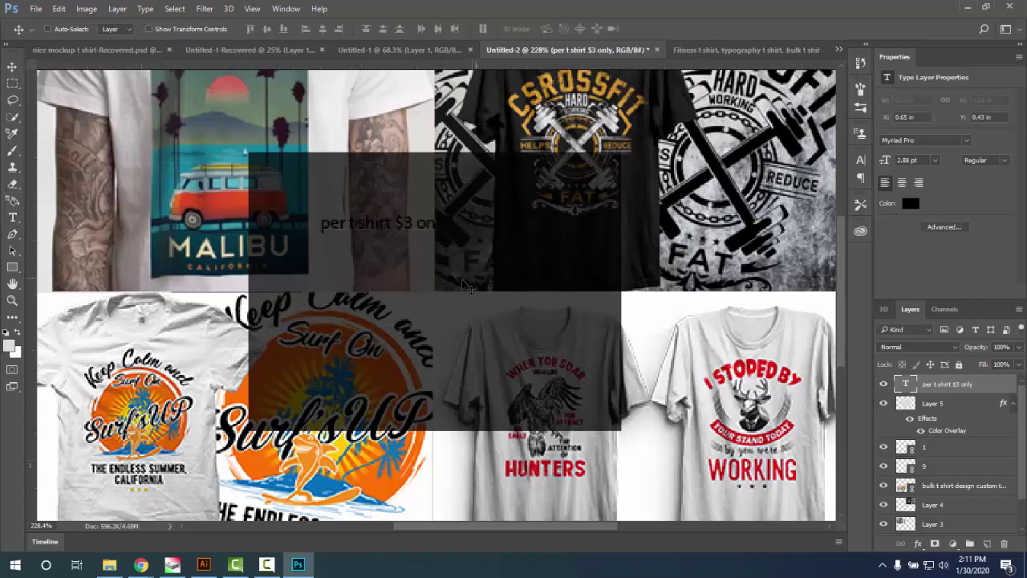
- Enlarge the price text to about 7.22 pt and position it at about X 0.56 in, Y 0.35 in
{"action": "key", "text": "ctrl+t"}
{"action": "left_click_drag", "start_coordinate": [447, 232], "coordinate": [574, 211]}
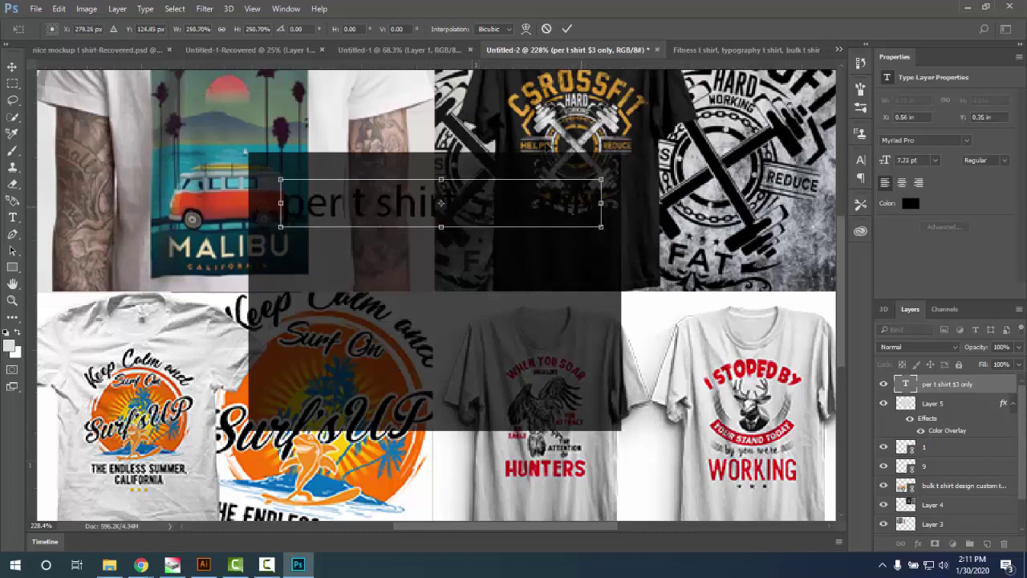
{"action": "left_click", "coordinate": [567, 28]}
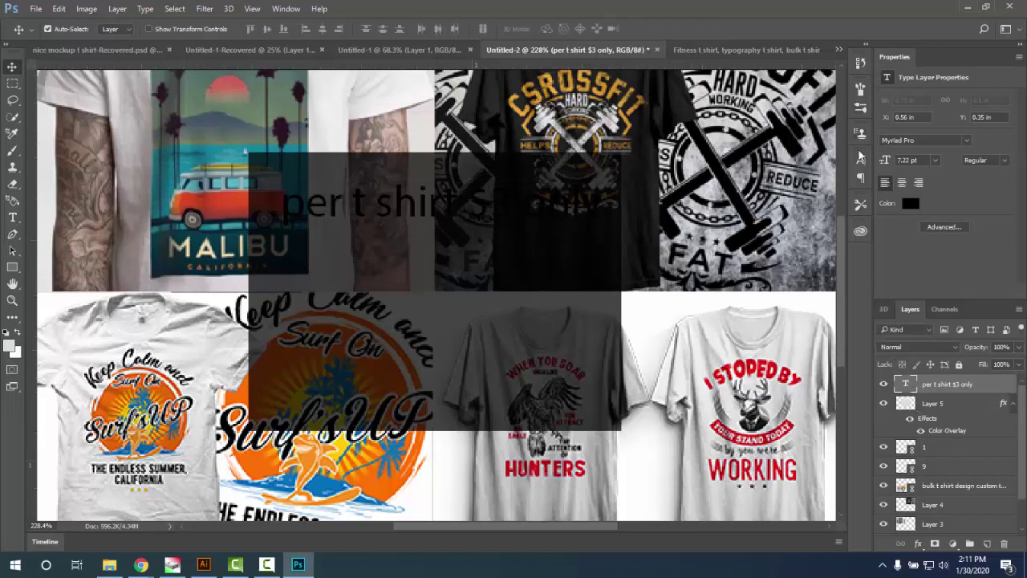
- Apply Faux Bold and All Caps to the price text
{"action": "left_click", "coordinate": [861, 158]}
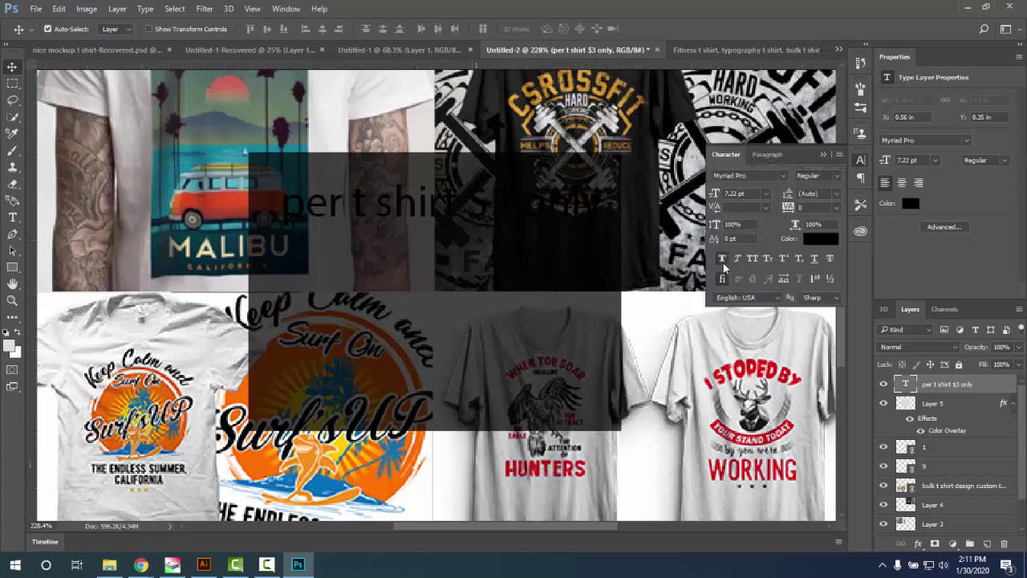
{"action": "left_click", "coordinate": [723, 260]}
{"action": "left_click", "coordinate": [751, 259]}
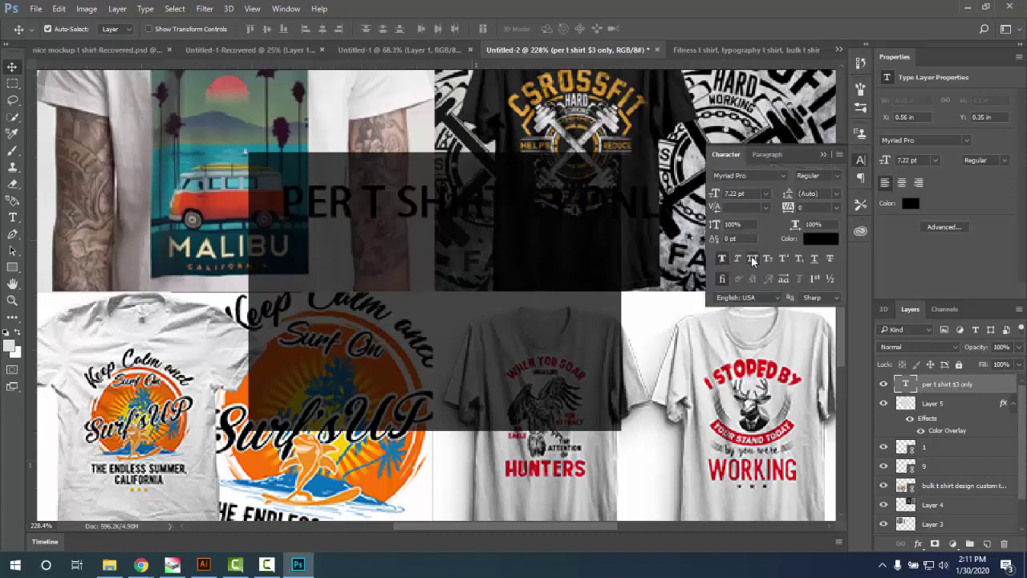
{"action": "left_click", "coordinate": [823, 155]}
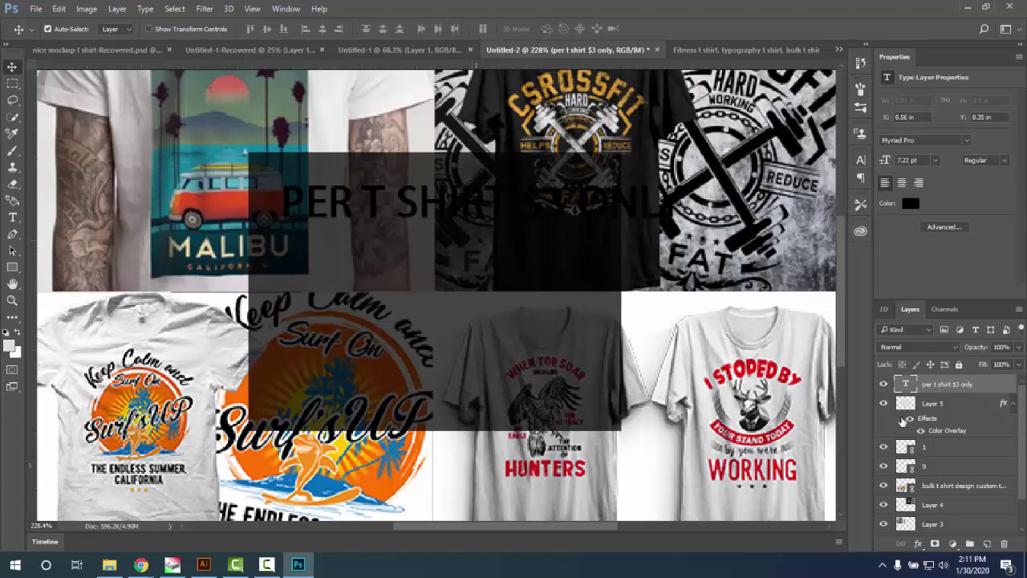
- Recolor the price text orange (ff7300) by sampling the orange of the Surf's Up artwork
{"action": "double_click", "coordinate": [905, 384]}
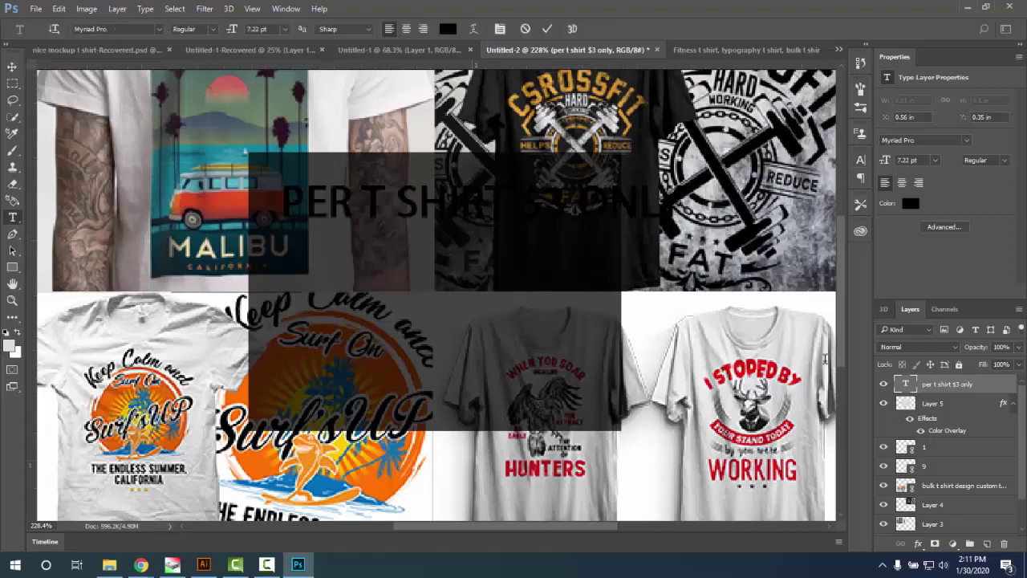
{"action": "left_click", "coordinate": [447, 29]}
{"action": "left_click", "coordinate": [775, 190]}
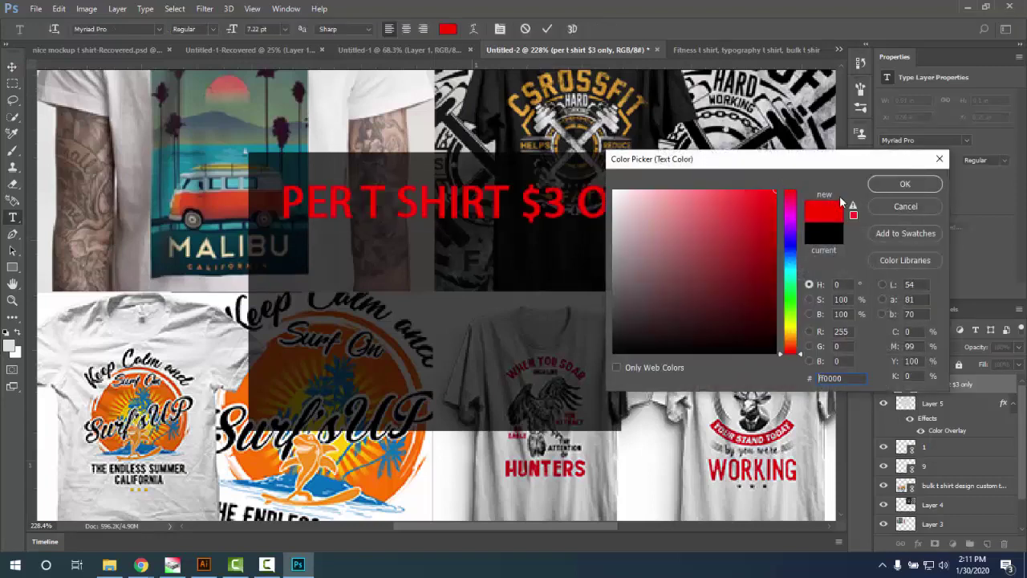
{"action": "left_click", "coordinate": [388, 486]}
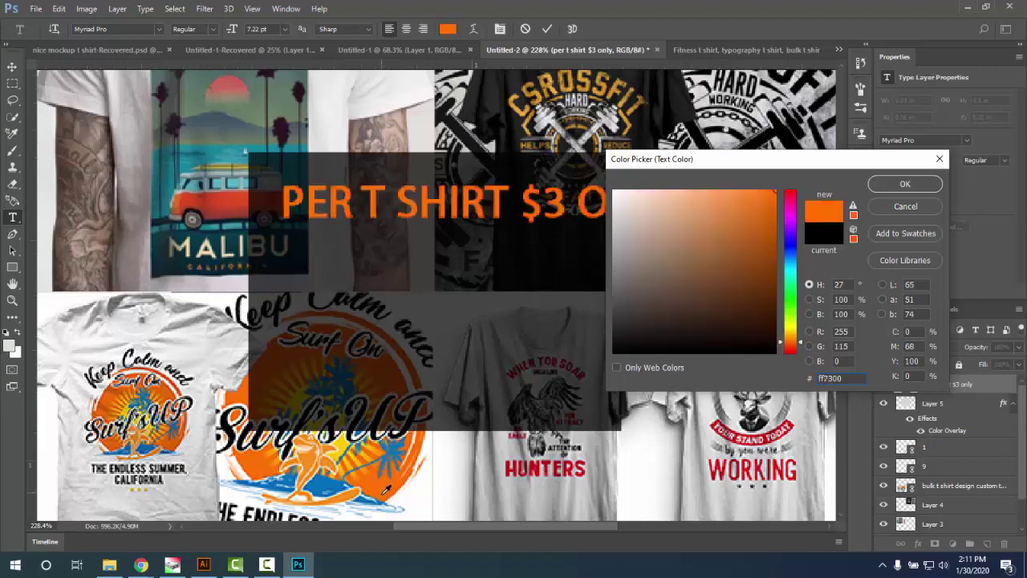
{"action": "left_click", "coordinate": [904, 184]}
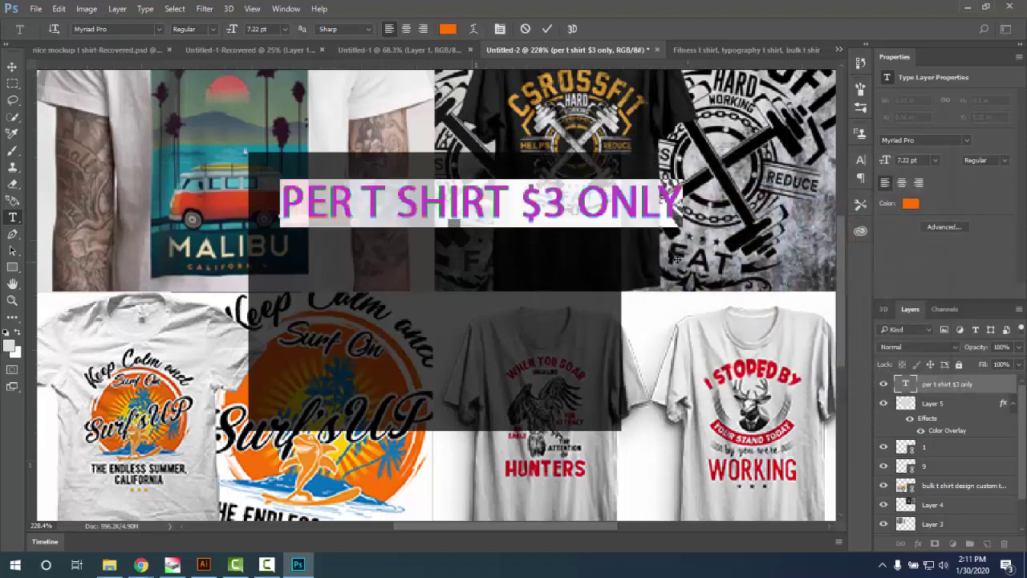
{"action": "left_click", "coordinate": [546, 28]}
{"action": "key", "text": "v"}
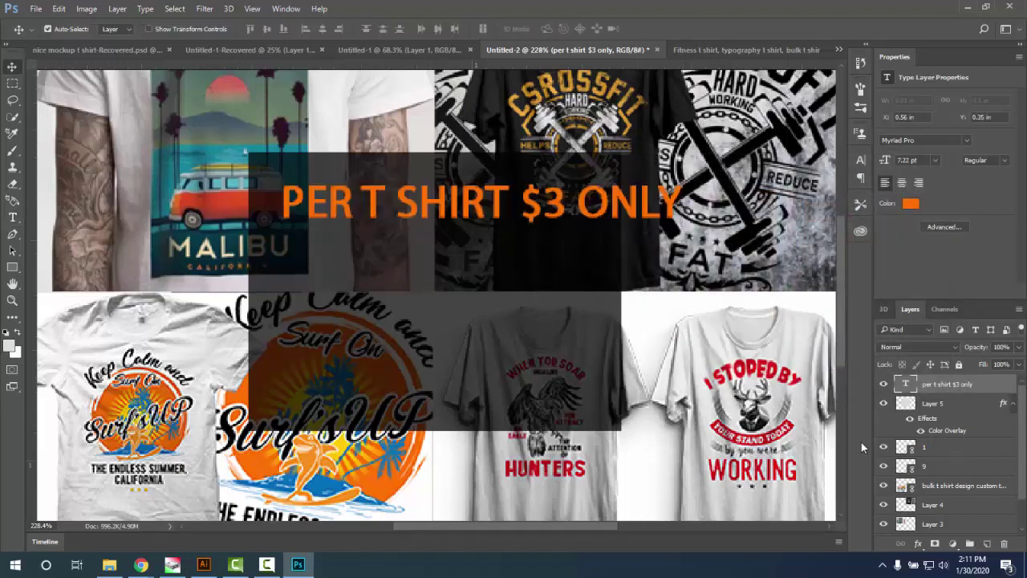
- Scale the price text down to about 5.79 pt so it fits within the black rectangle's width
{"action": "key", "text": "ctrl+t"}
{"action": "left_click_drag", "start_coordinate": [682, 226], "coordinate": [564, 193]}
{"action": "left_click", "coordinate": [567, 28]}
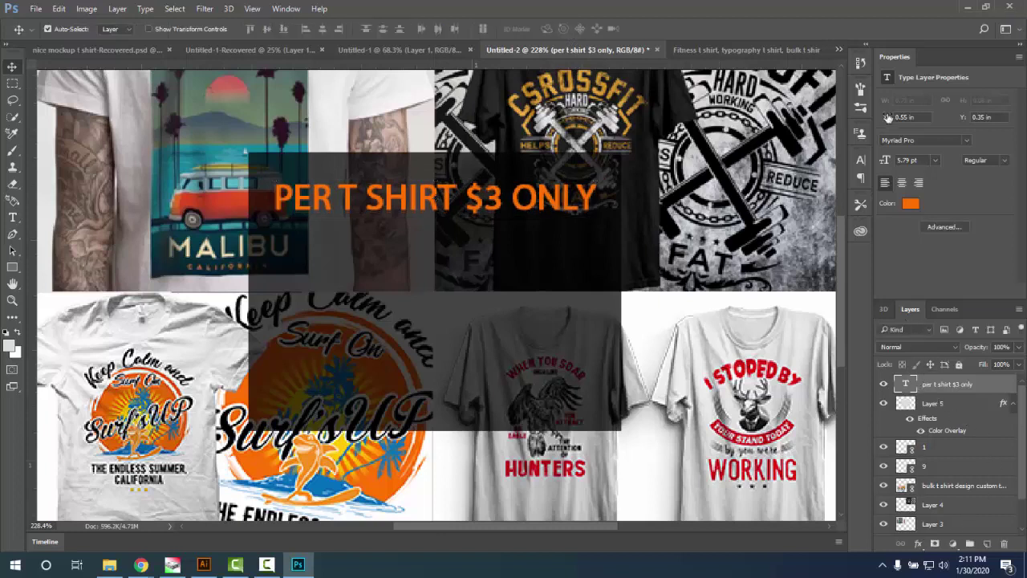
- Change the price text's font to Superstar M54
{"action": "left_click", "coordinate": [861, 162]}
{"action": "left_click", "coordinate": [762, 174]}
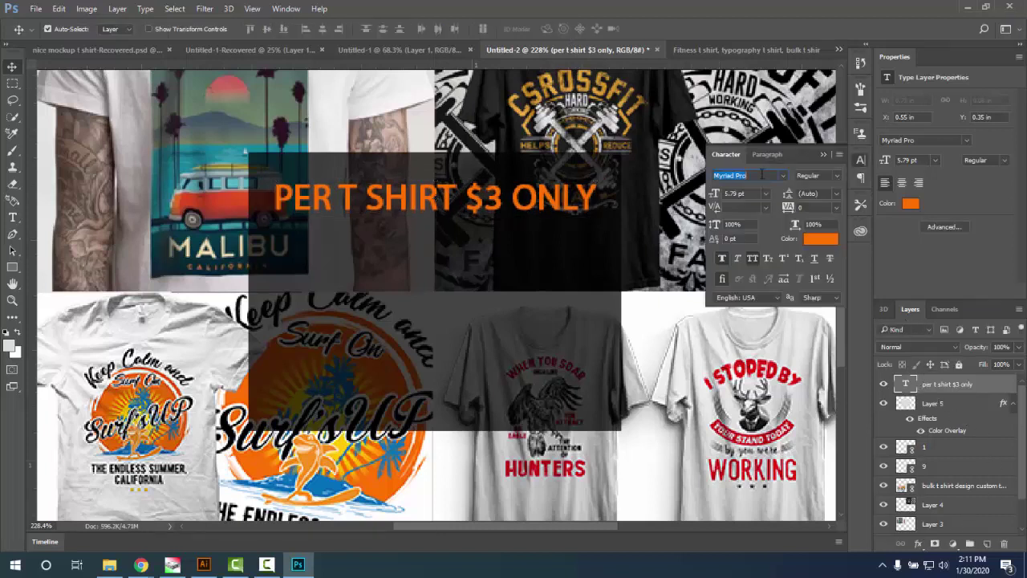
{"action": "left_click", "coordinate": [782, 175]}
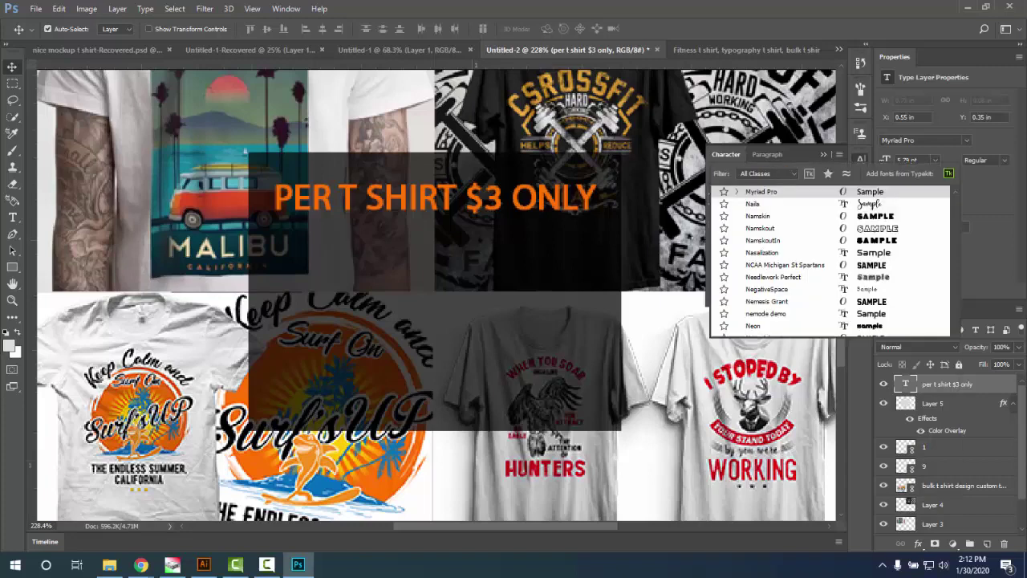
{"action": "scroll", "coordinate": [875, 240], "scroll_direction": "down", "scroll_amount": 10}
{"action": "key", "text": "Down"}
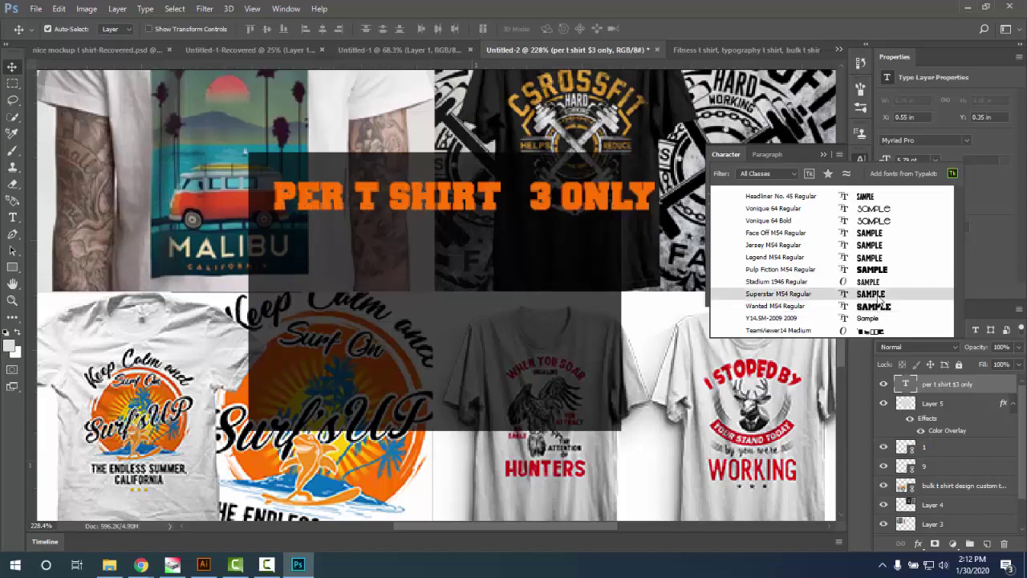
{"action": "left_click", "coordinate": [880, 298]}
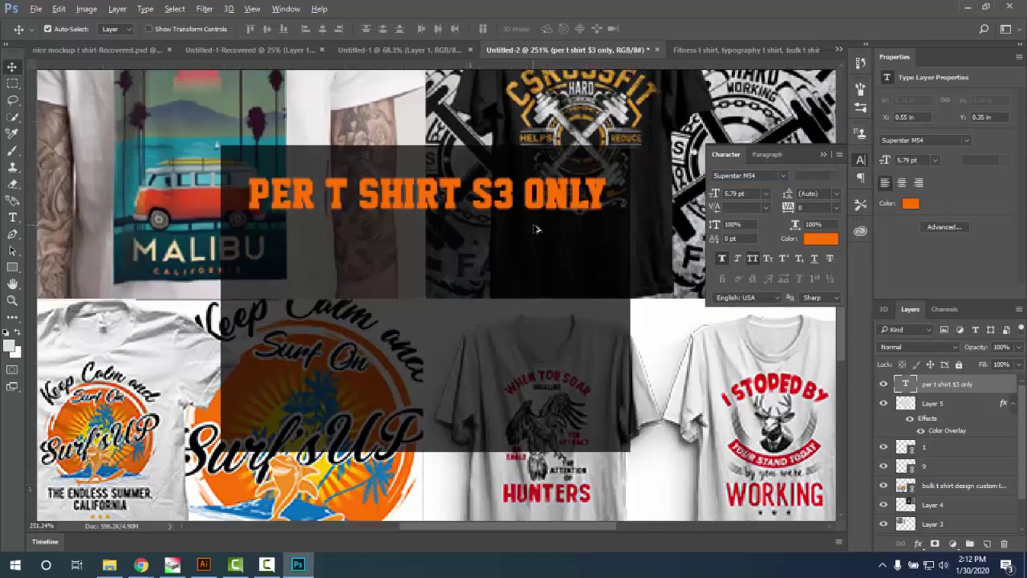
{"action": "scroll", "coordinate": [537, 231], "scroll_direction": "down", "scroll_amount": 3}
{"action": "scroll", "coordinate": [528, 279], "scroll_direction": "up", "scroll_amount": 2}
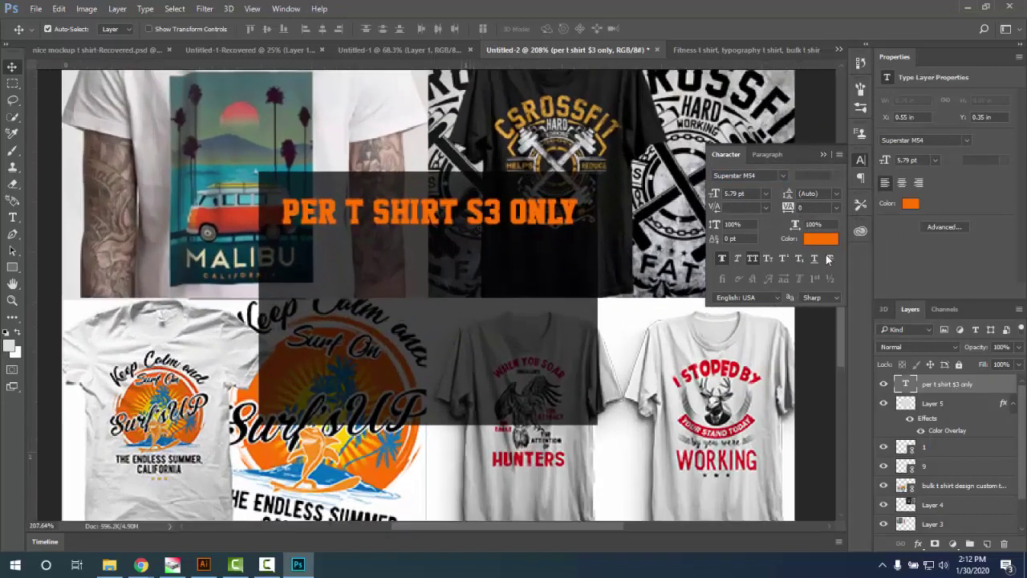
- Break the price text into two lines, with "$3 ONLY" on the second line
{"action": "double_click", "coordinate": [905, 384]}
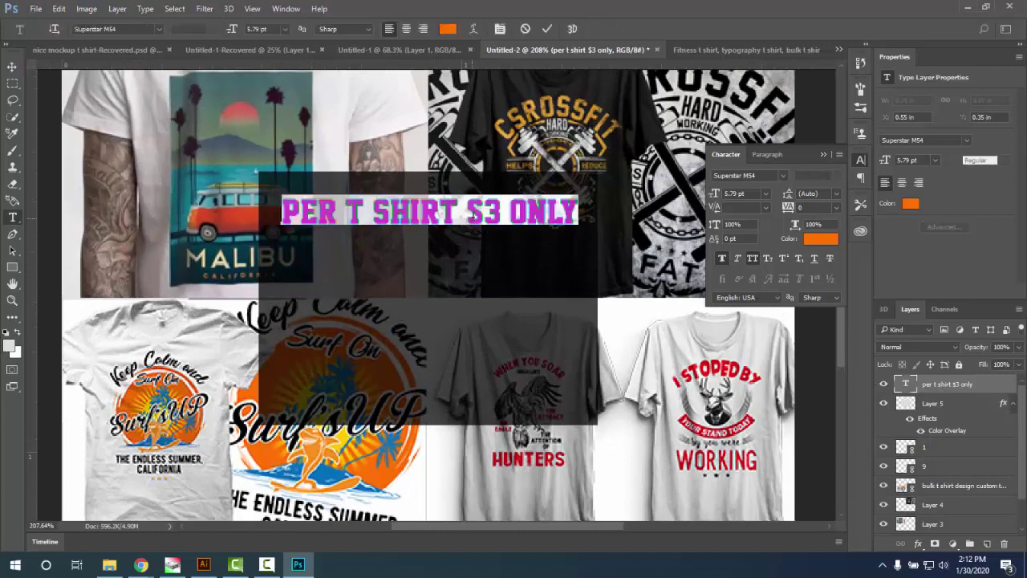
{"action": "left_click", "coordinate": [468, 211]}
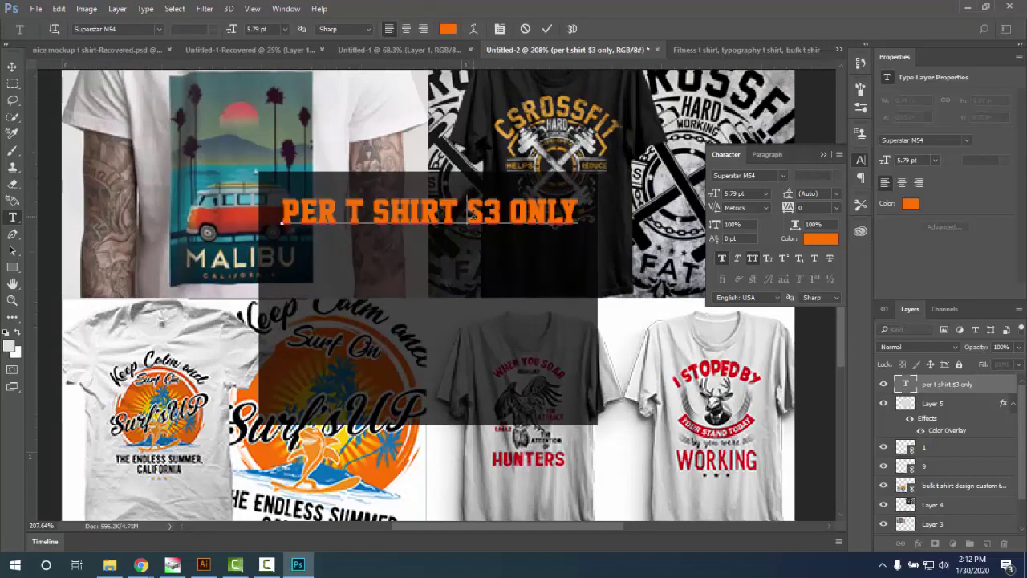
{"action": "key", "text": "Return"}
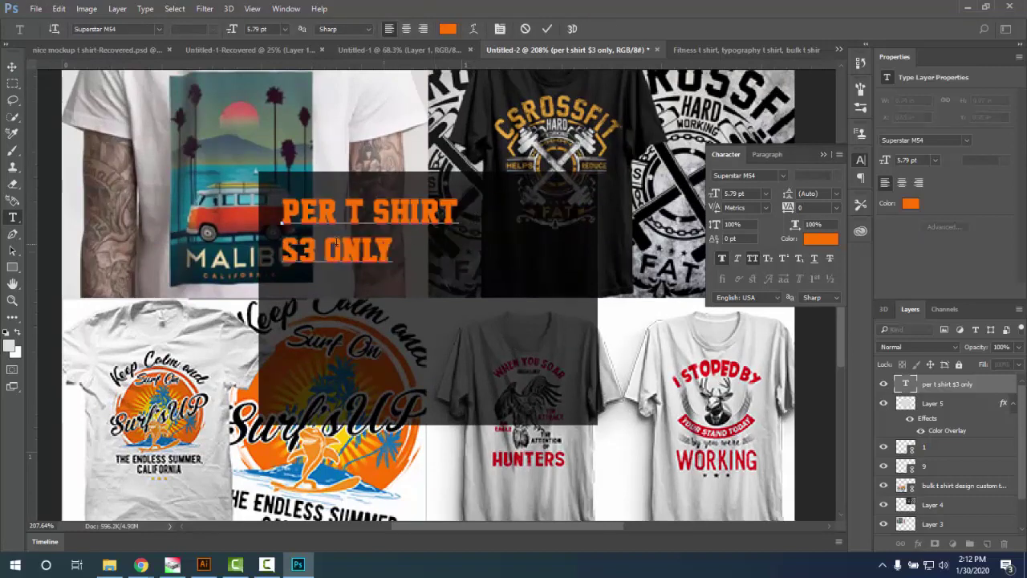
{"action": "left_click", "coordinate": [410, 32]}
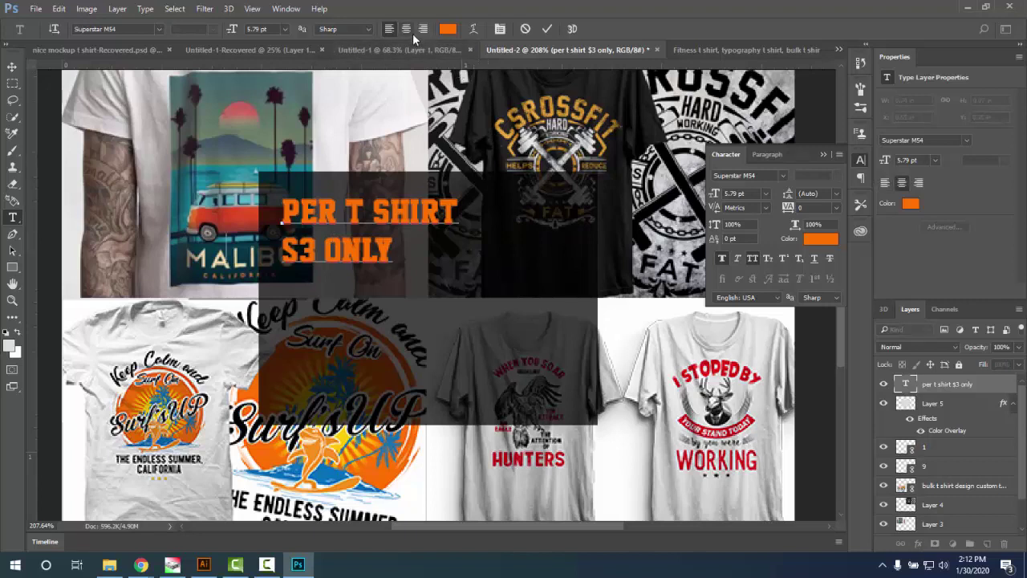
{"action": "key", "text": "ctrl+Return"}
{"action": "key", "text": "v"}
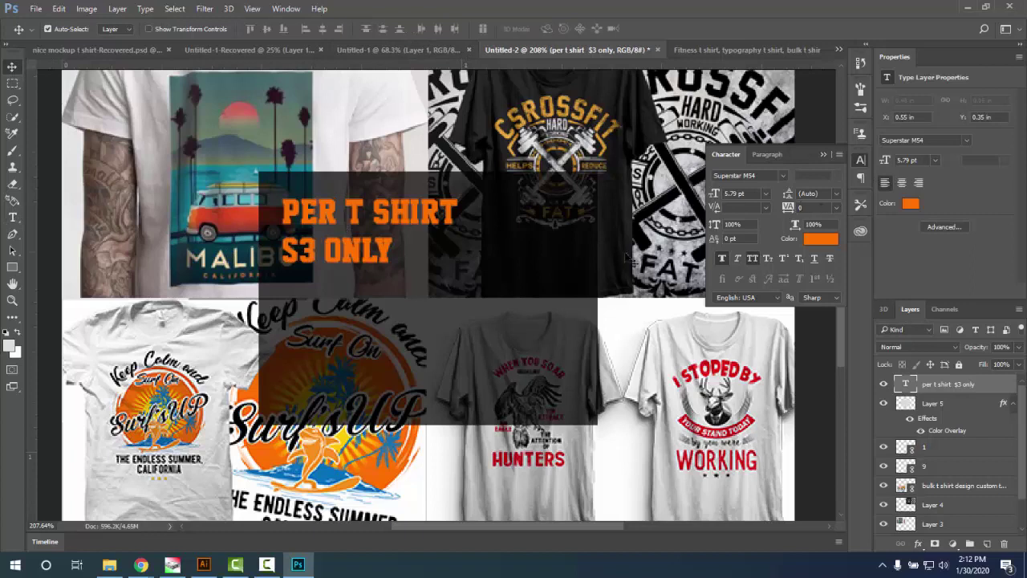
- Center-align the two lines of the price text
{"action": "double_click", "coordinate": [905, 385]}
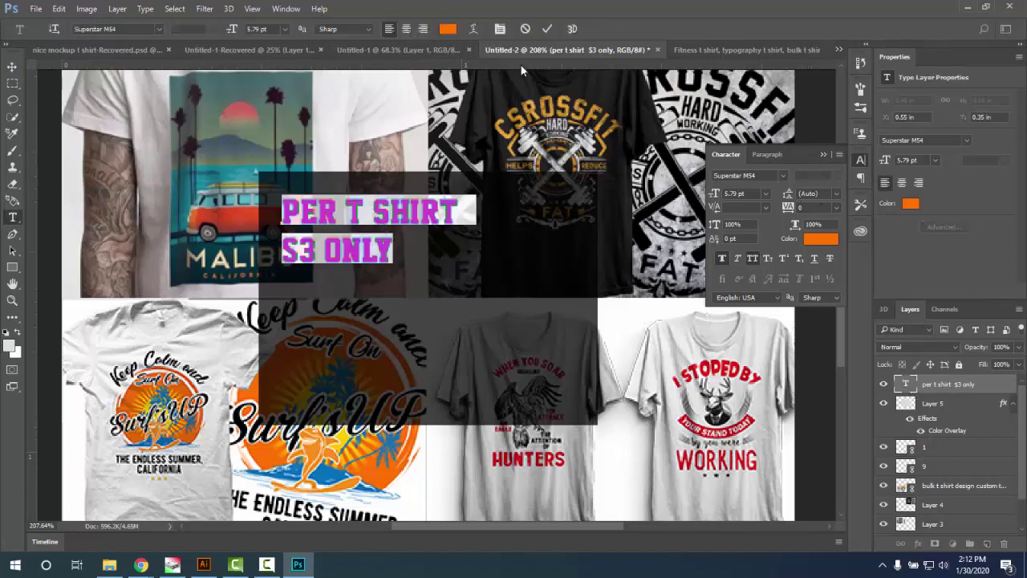
{"action": "key", "text": "ctrl+shift+c"}
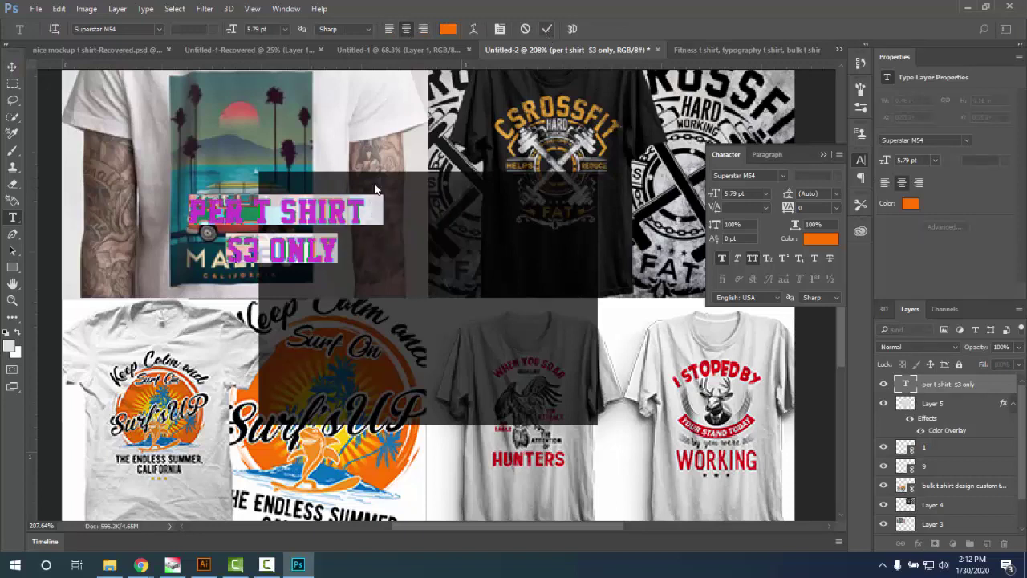
{"action": "left_click", "coordinate": [547, 29]}
{"action": "key", "text": "v"}
- Move the price text to the middle of the black rectangle and enlarge it to about 10.72 pt
{"action": "left_click_drag", "start_coordinate": [325, 228], "coordinate": [598, 416]}
{"action": "key", "text": "ctrl+t"}
{"action": "left_click_drag", "start_coordinate": [490, 280], "coordinate": [493, 280]}
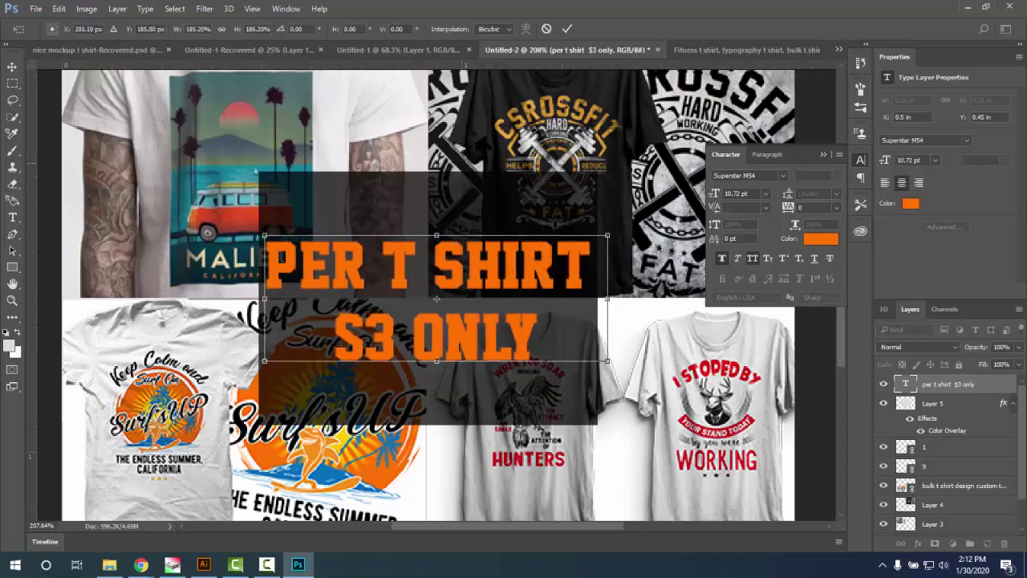
{"action": "left_click", "coordinate": [567, 28]}
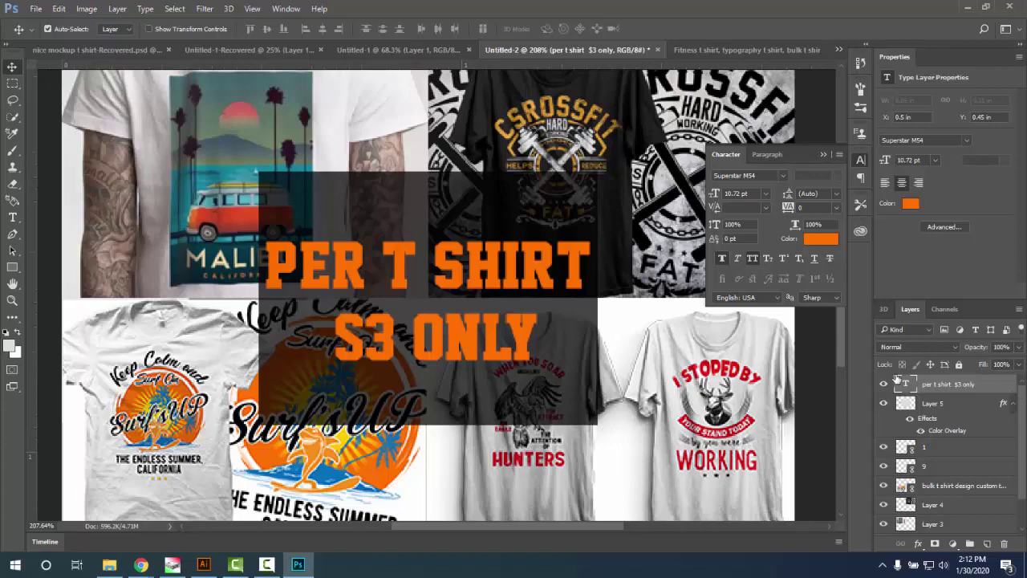
- Try the Aceh Darusalam font on the price text, then set it to Abril Fatface
{"action": "left_click", "coordinate": [782, 174]}
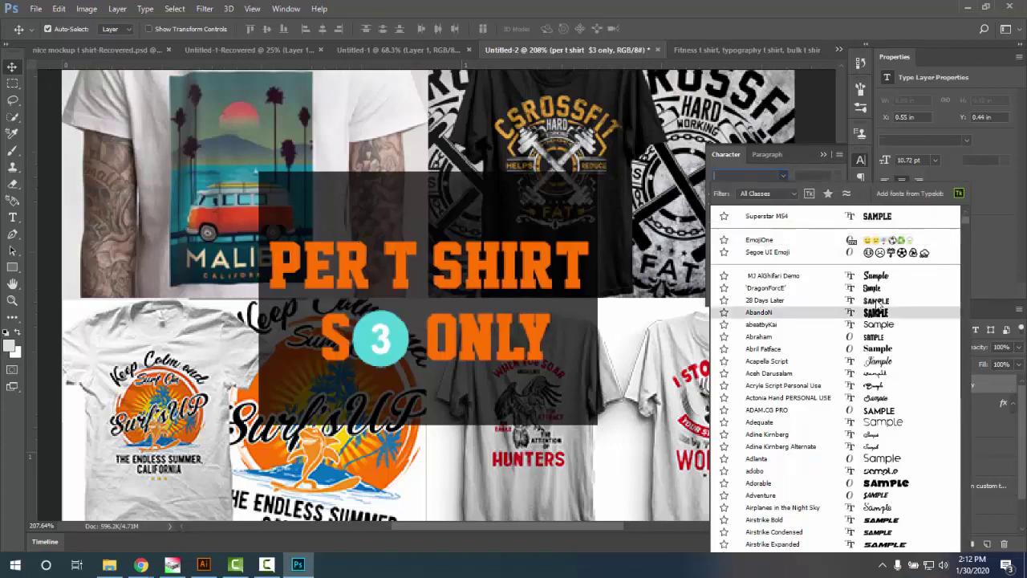
{"action": "left_click", "coordinate": [882, 384]}
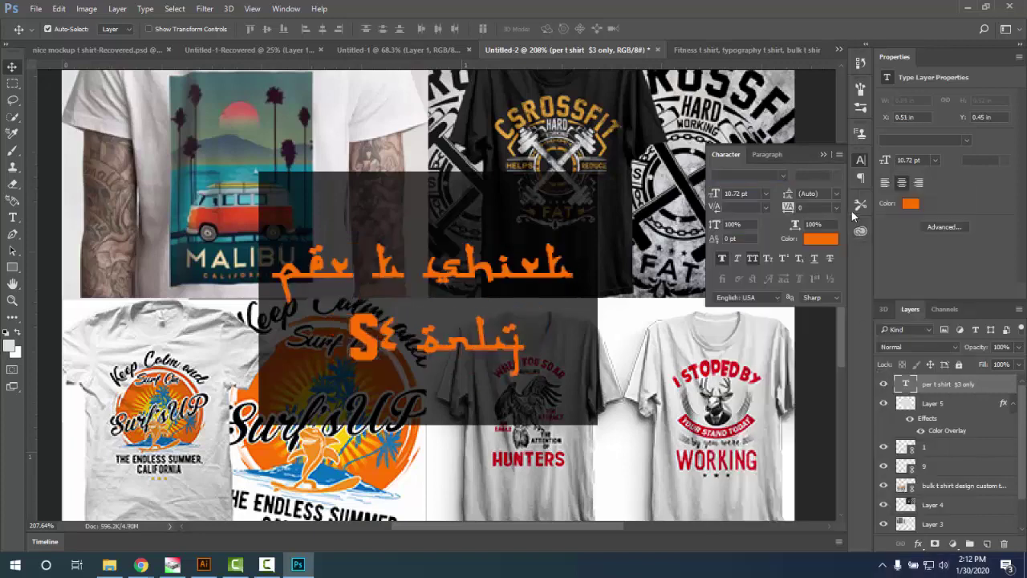
{"action": "left_click", "coordinate": [785, 173]}
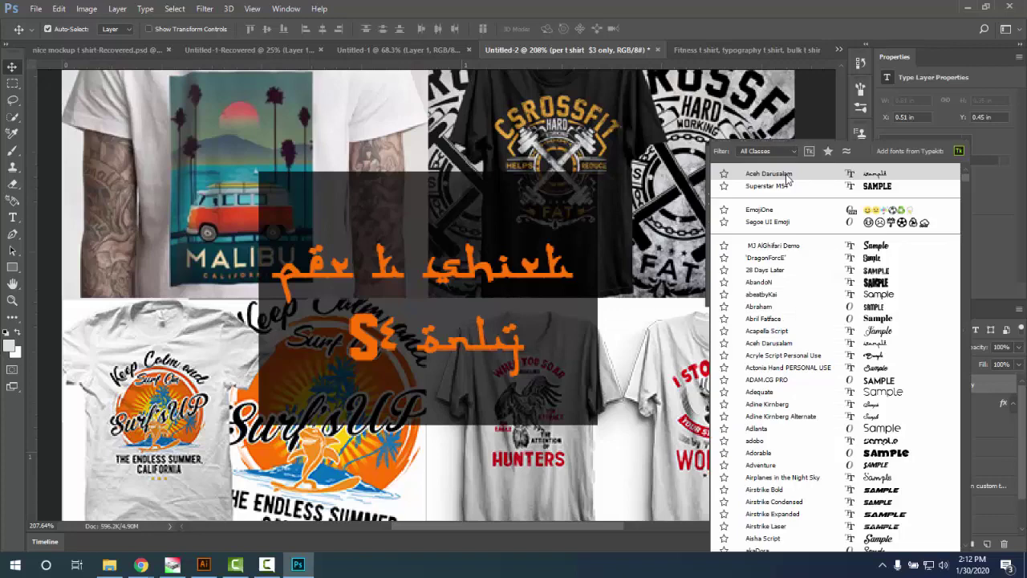
{"action": "left_click", "coordinate": [886, 321]}
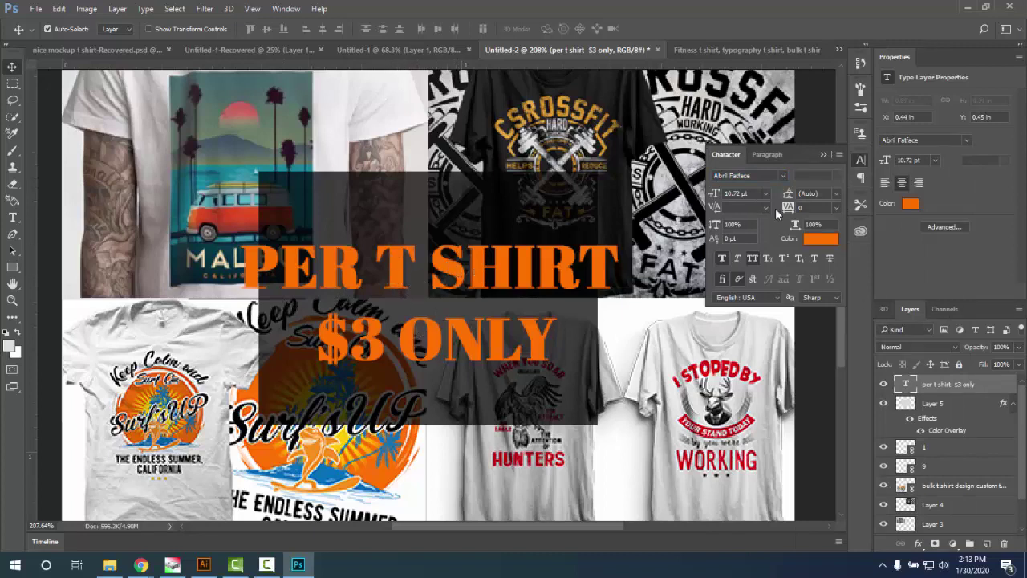
- Scale the price text down to about 8.74 pt and move it lower so it fits inside the black rectangle
{"action": "left_click", "coordinate": [824, 154]}
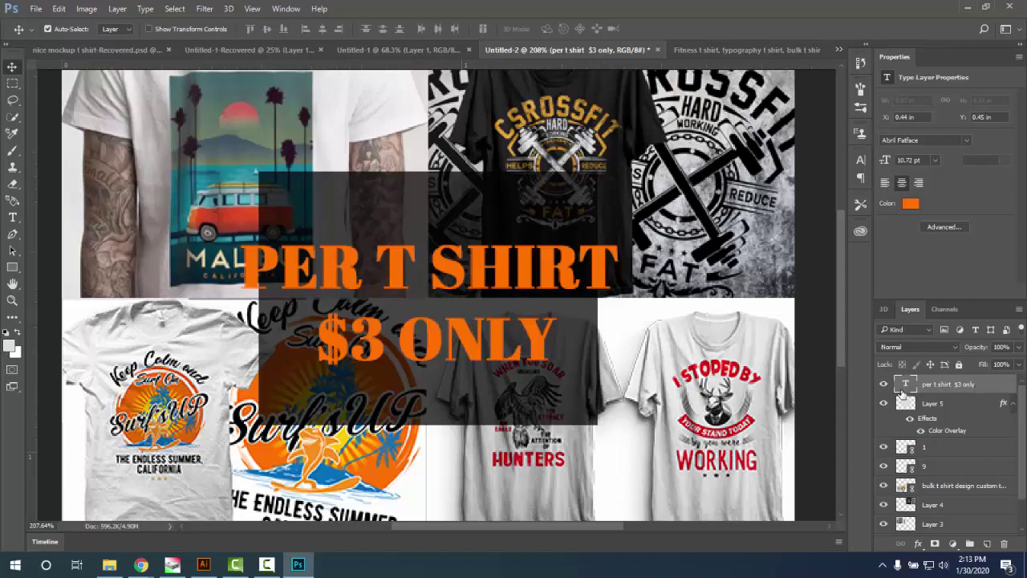
{"action": "key", "text": "ctrl+t"}
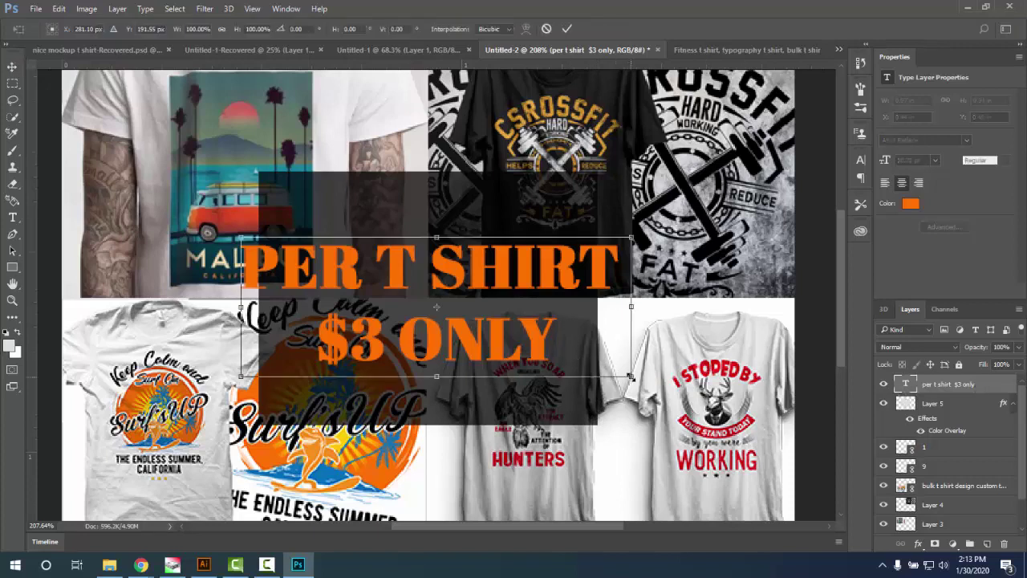
{"action": "left_click_drag", "start_coordinate": [631, 375], "coordinate": [608, 367]}
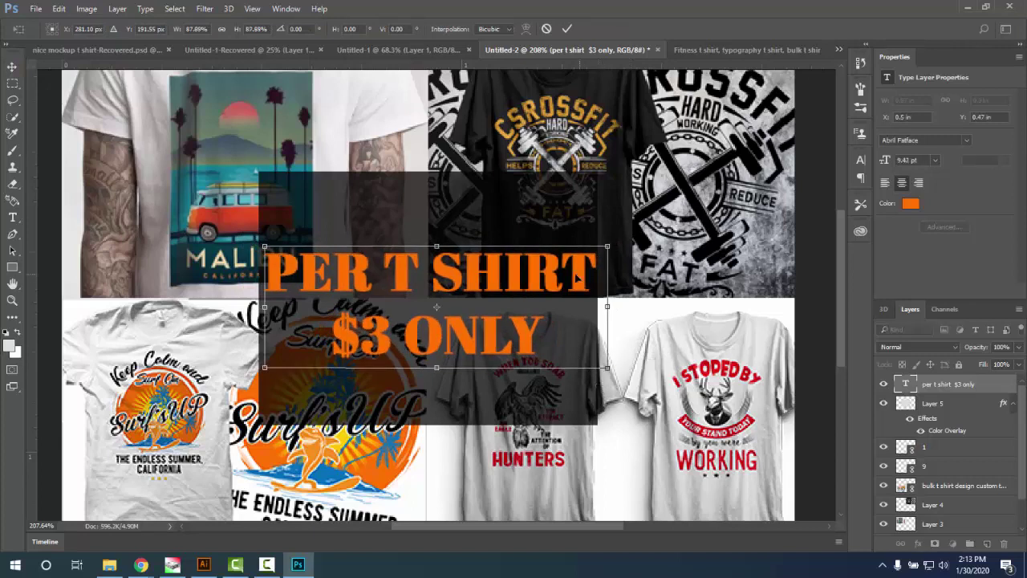
{"action": "left_click_drag", "start_coordinate": [577, 277], "coordinate": [572, 278]}
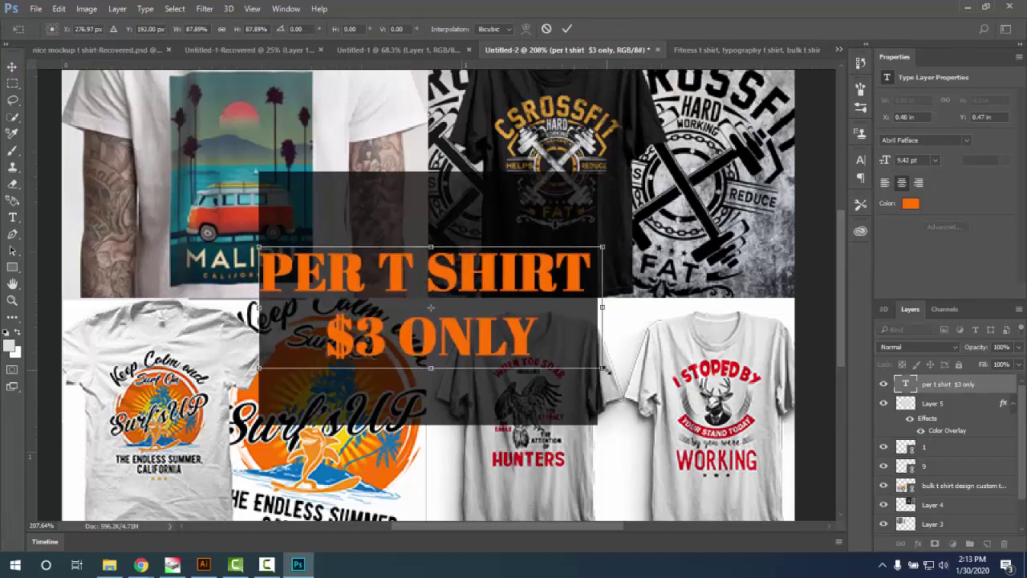
{"action": "left_click_drag", "start_coordinate": [606, 369], "coordinate": [591, 366]}
{"action": "key", "text": "Down"}
{"action": "key", "text": "Down"}
{"action": "key", "text": "Down"}
{"action": "key", "text": "Down"}
{"action": "key", "text": "Down"}
{"action": "key", "text": "Down"}
{"action": "key", "text": "Down"}
{"action": "key", "text": "Down"}
{"action": "key", "text": "Down"}
{"action": "key", "text": "Down"}
{"action": "key", "text": "Down"}
{"action": "key", "text": "Down"}
{"action": "key", "text": "Down"}
{"action": "key", "text": "Down"}
{"action": "key", "text": "Down"}
{"action": "key", "text": "Down"}
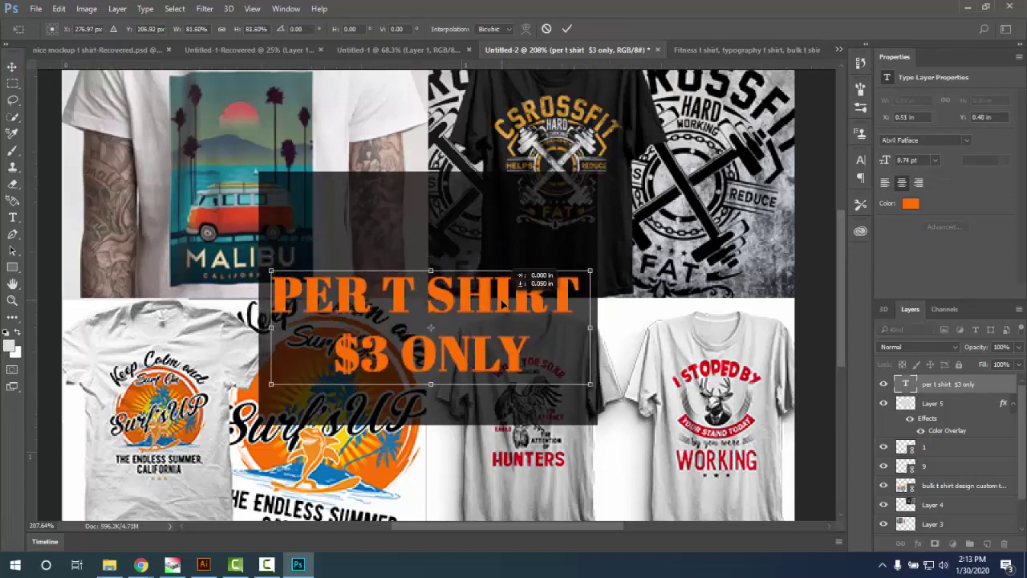
{"action": "left_click", "coordinate": [566, 31]}
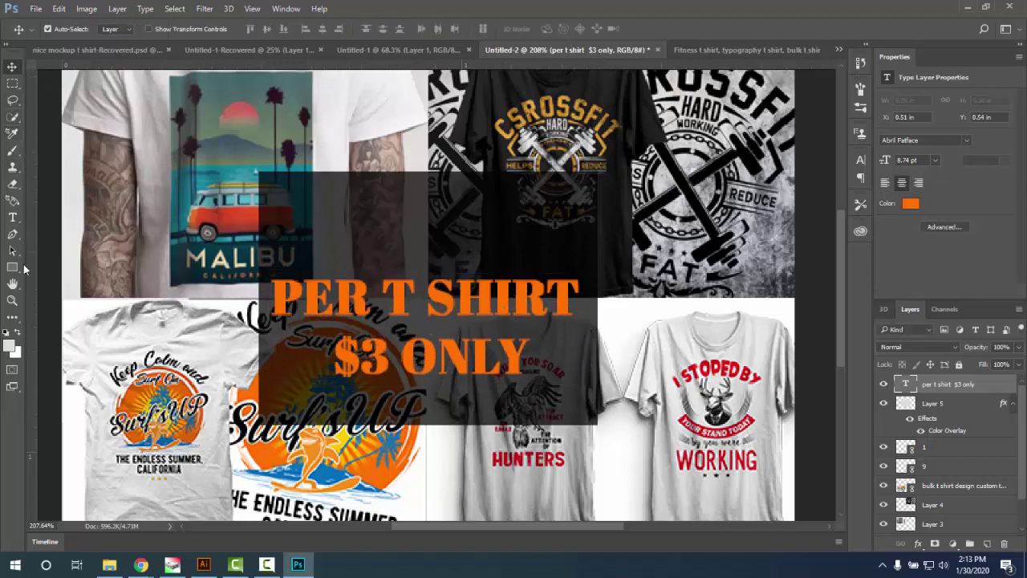
- Add a separate text line reading "FOR BULK ORDER" above the price text in the black rectangle
{"action": "left_click", "coordinate": [12, 218]}
{"action": "left_click", "coordinate": [350, 243]}
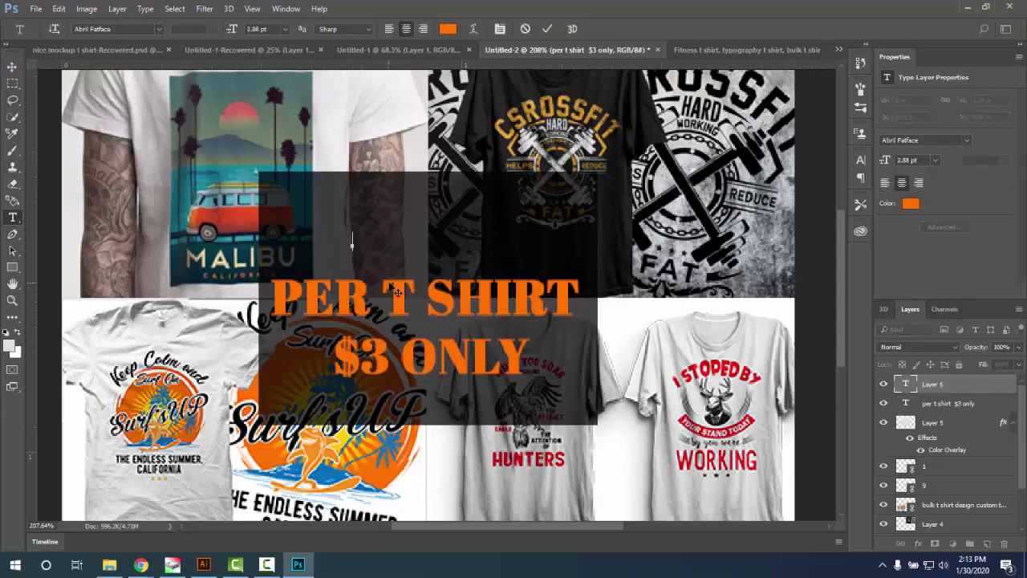
{"action": "type", "text": "FOR BULK"}
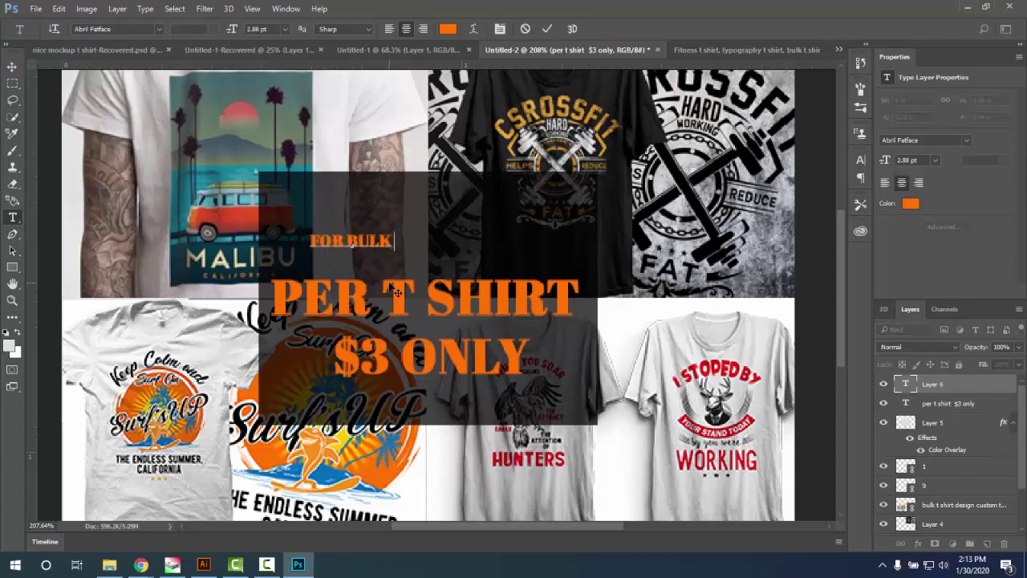
{"action": "type", "text": " ORDER"}
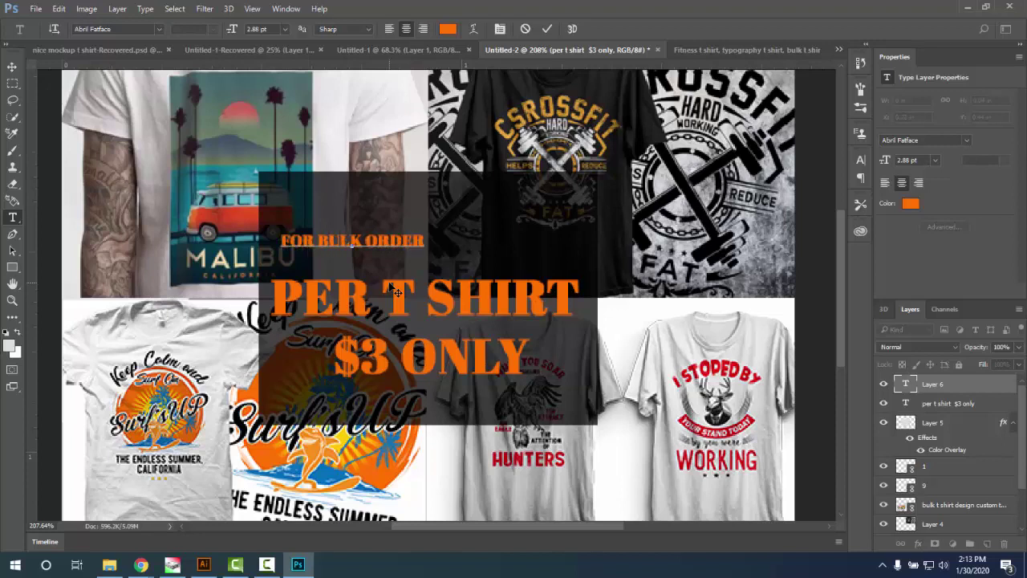
{"action": "left_click", "coordinate": [12, 67]}
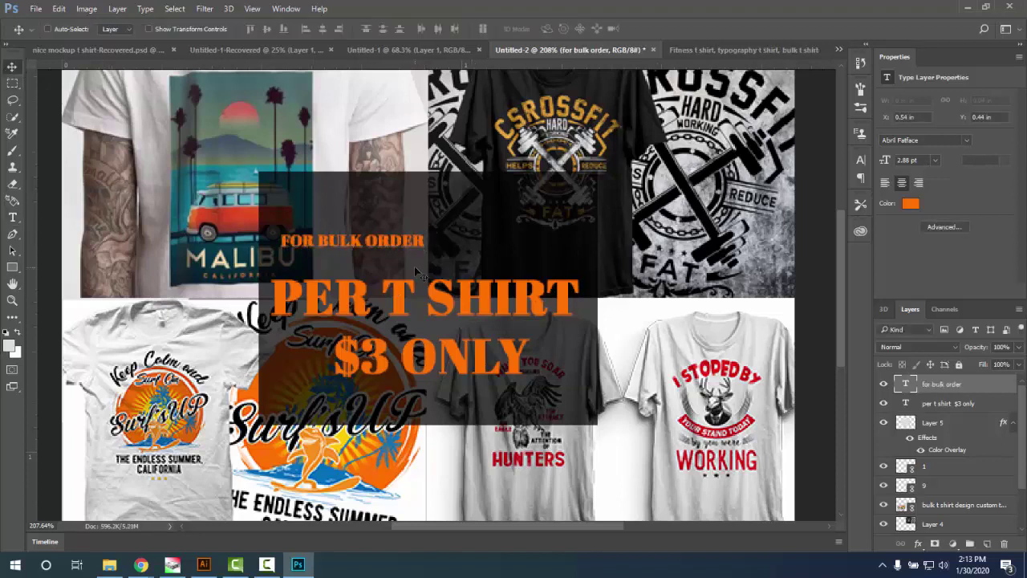
- Enlarge the "FOR BULK ORDER" text to about 5.97 pt and move it slightly up, clear of the price text
{"action": "key", "text": "ctrl+t"}
{"action": "left_click_drag", "start_coordinate": [425, 254], "coordinate": [579, 355]}
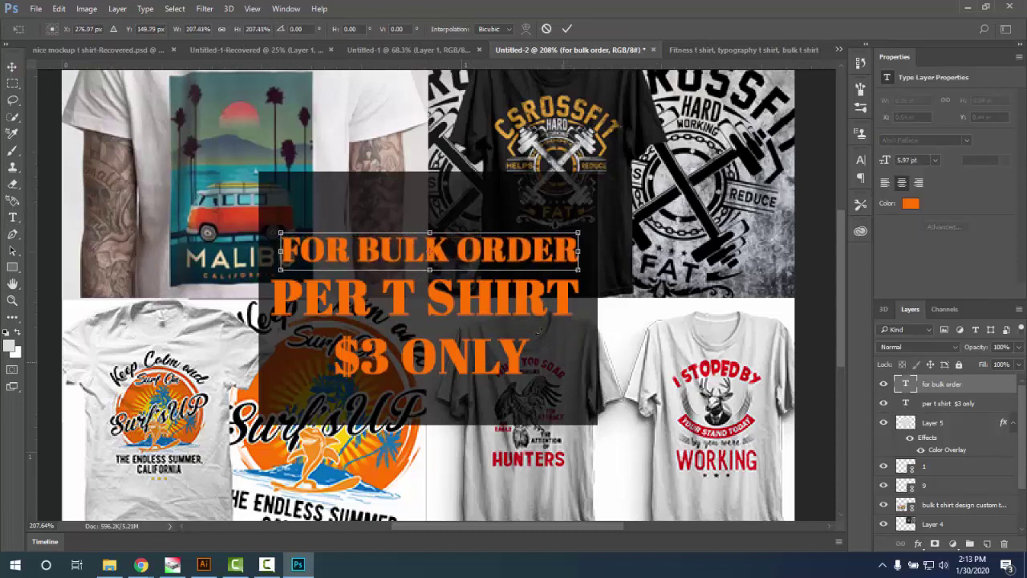
{"action": "left_click_drag", "start_coordinate": [473, 254], "coordinate": [473, 243]}
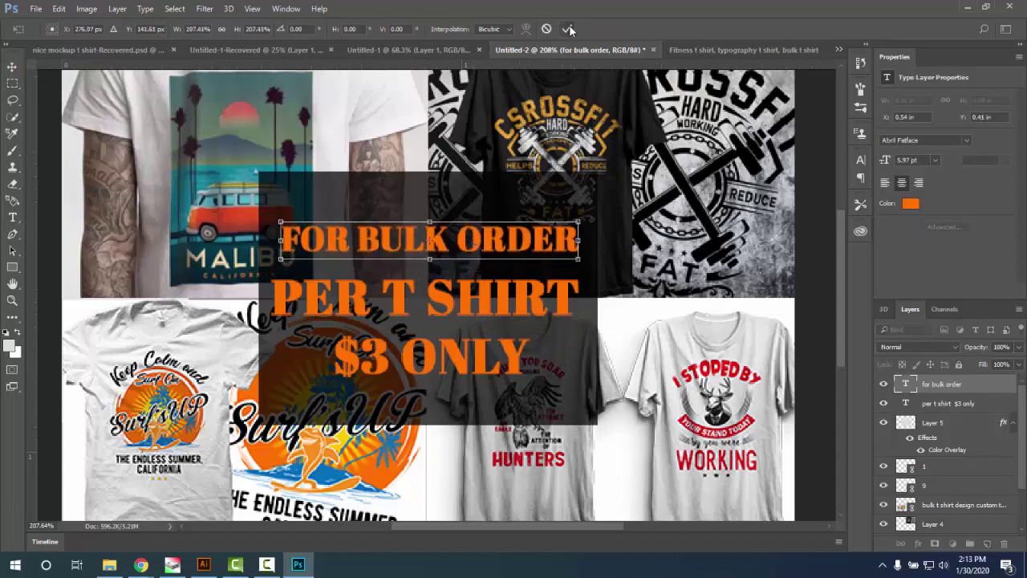
{"action": "left_click", "coordinate": [567, 28]}
- Change the color of the "FOR BULK ORDER" text to white (ffffff)
{"action": "double_click", "coordinate": [905, 384]}
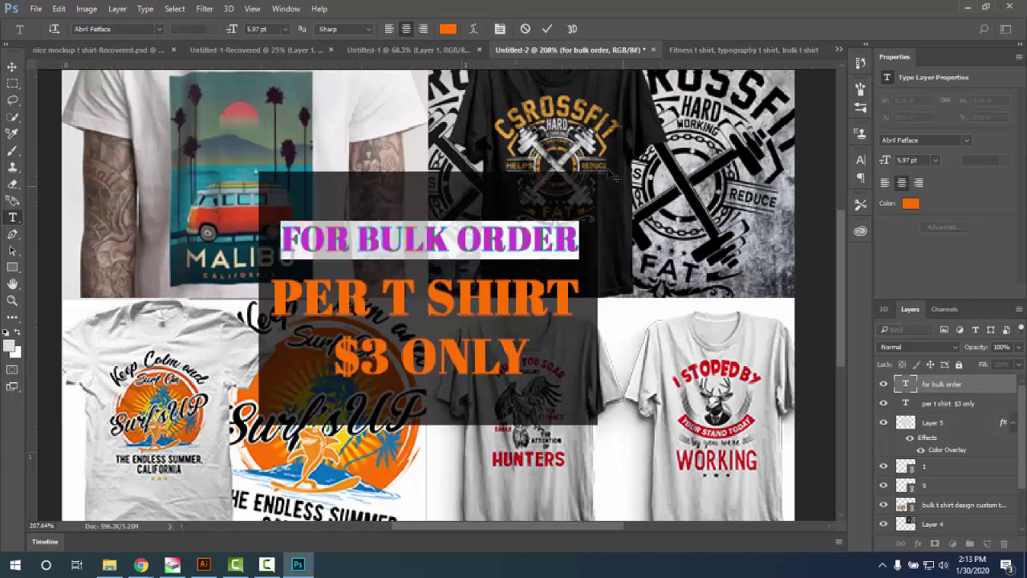
{"action": "left_click", "coordinate": [910, 203]}
{"action": "left_click_drag", "start_coordinate": [654, 218], "coordinate": [608, 187]}
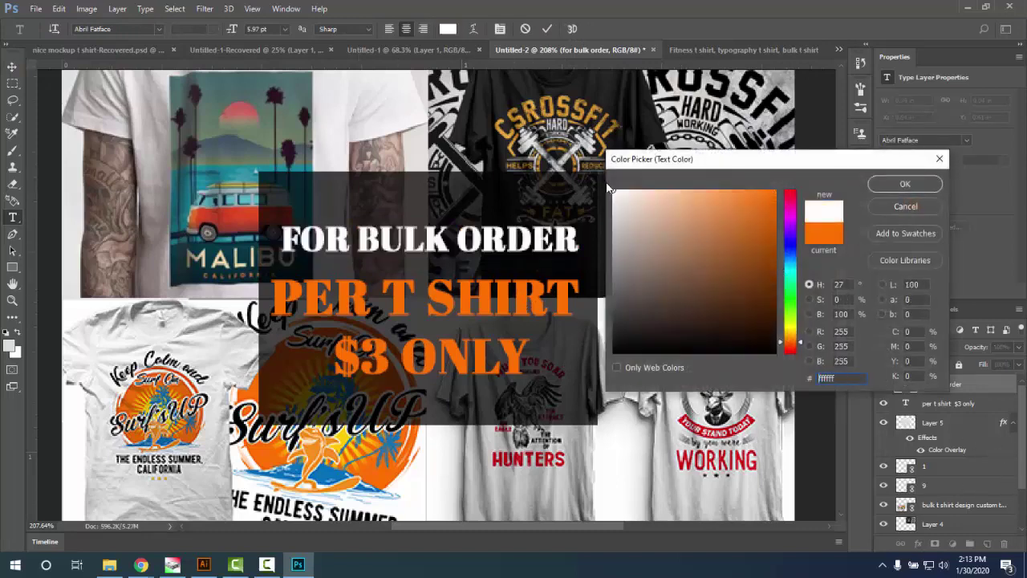
{"action": "left_click", "coordinate": [905, 183]}
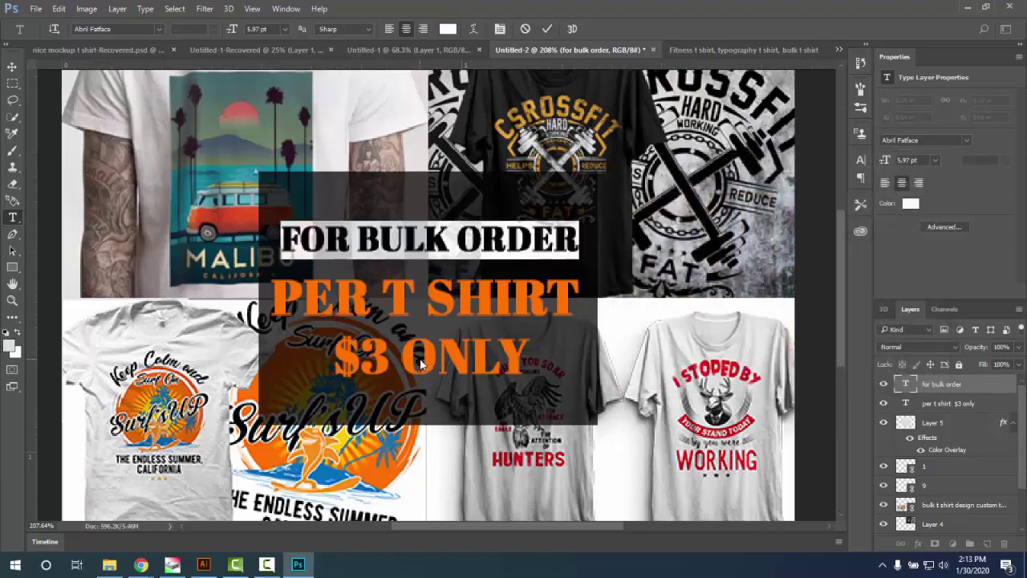
{"action": "key", "text": "ctrl+Return"}
{"action": "key", "text": "v"}
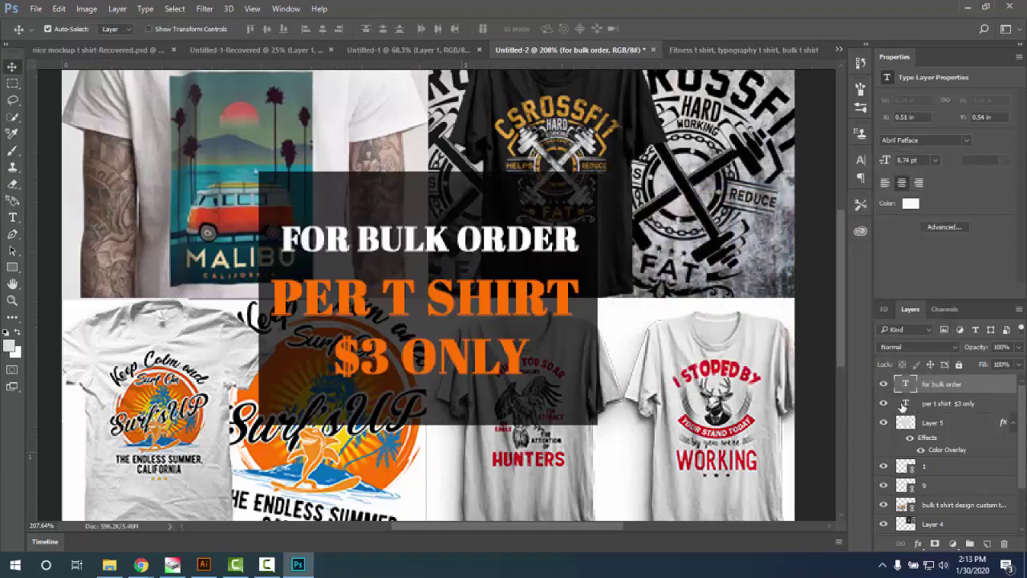
- Recolor only the "$3 ONLY" line of the price text to pure red
{"action": "double_click", "coordinate": [904, 403]}
{"action": "left_click_drag", "start_coordinate": [531, 357], "coordinate": [305, 355]}
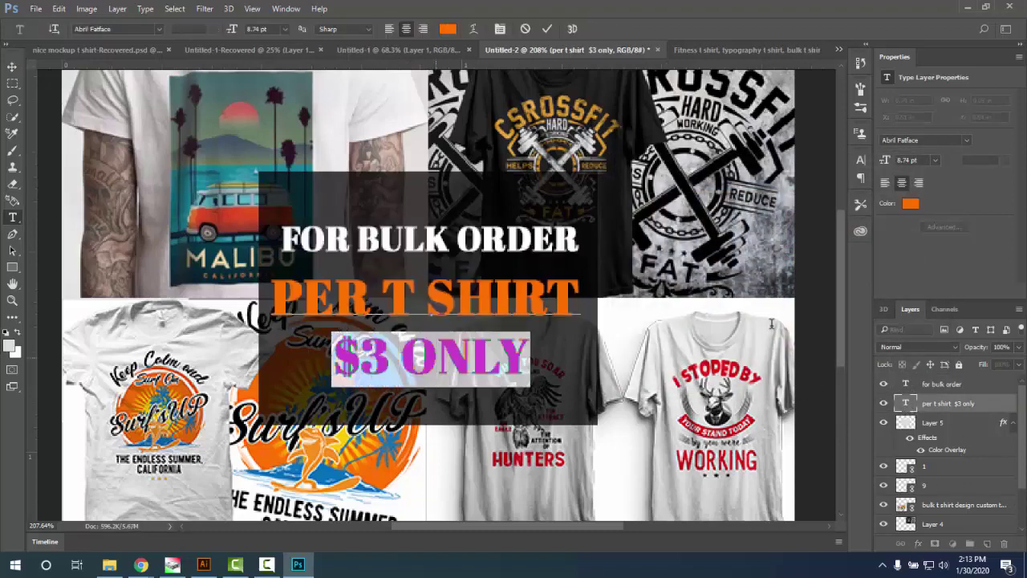
{"action": "left_click", "coordinate": [910, 203]}
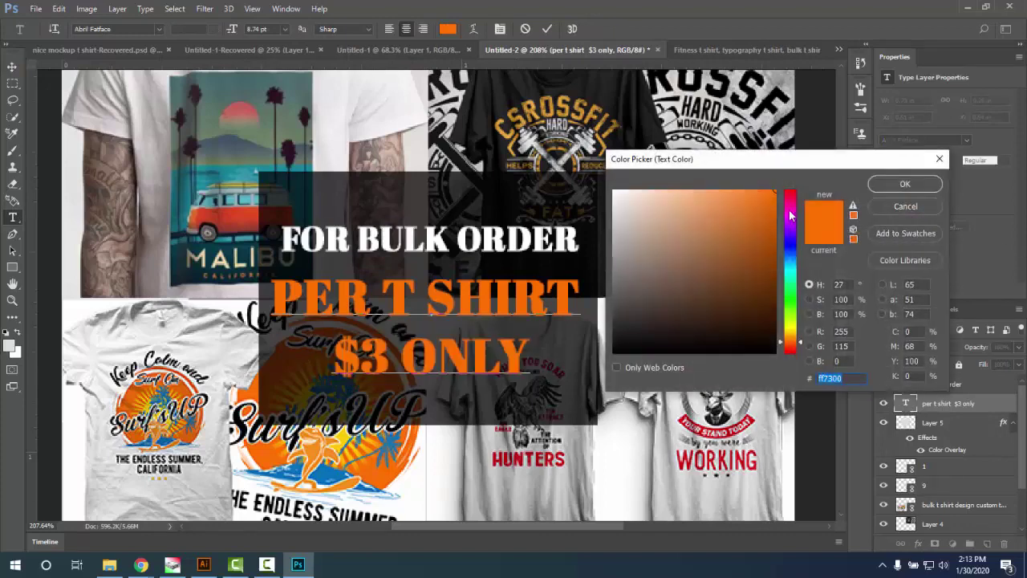
{"action": "left_click_drag", "start_coordinate": [791, 215], "coordinate": [790, 190]}
{"action": "left_click", "coordinate": [905, 184]}
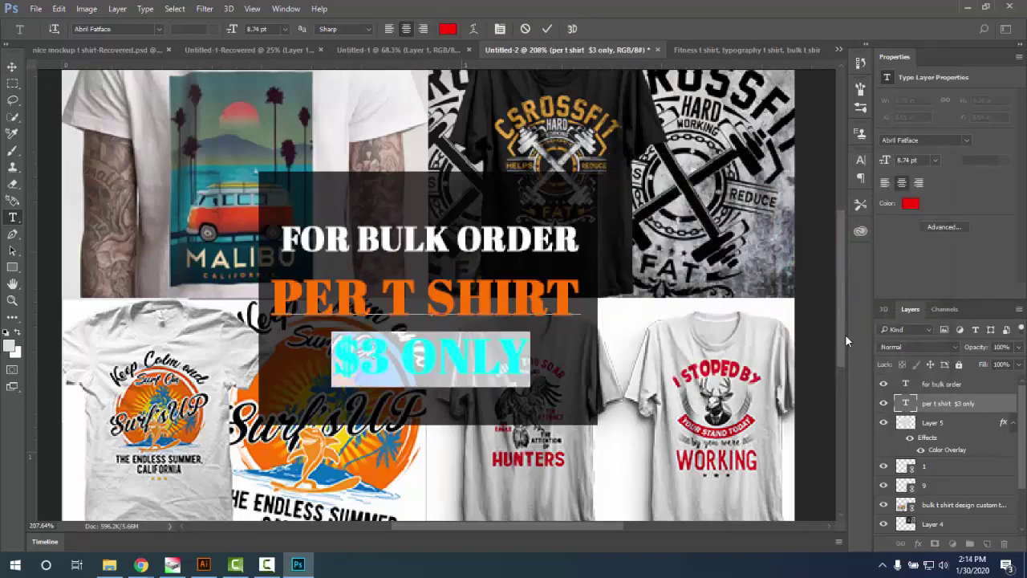
- Try the Rabbid Highway Sign II font on the price text
{"action": "key", "text": "ctrl+minus"}
{"action": "key", "text": "ctrl+minus"}
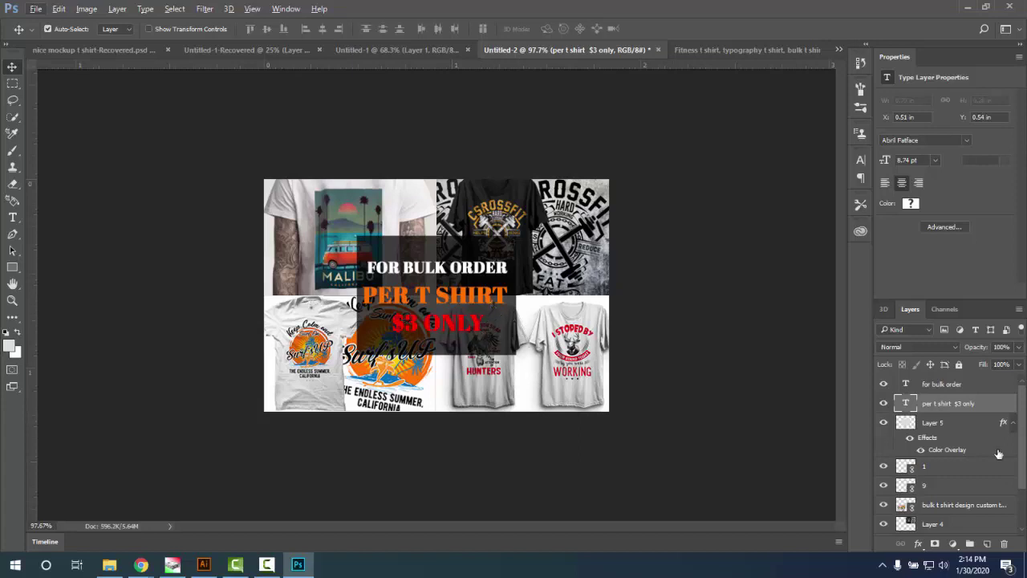
{"action": "left_click", "coordinate": [861, 160]}
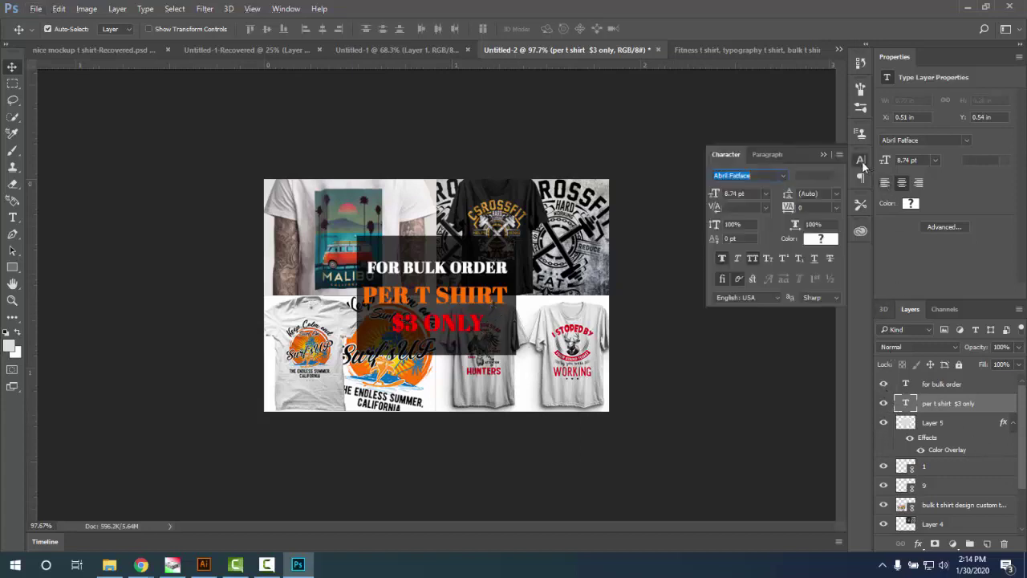
{"action": "left_click", "coordinate": [764, 175]}
{"action": "type", "text": "high"}
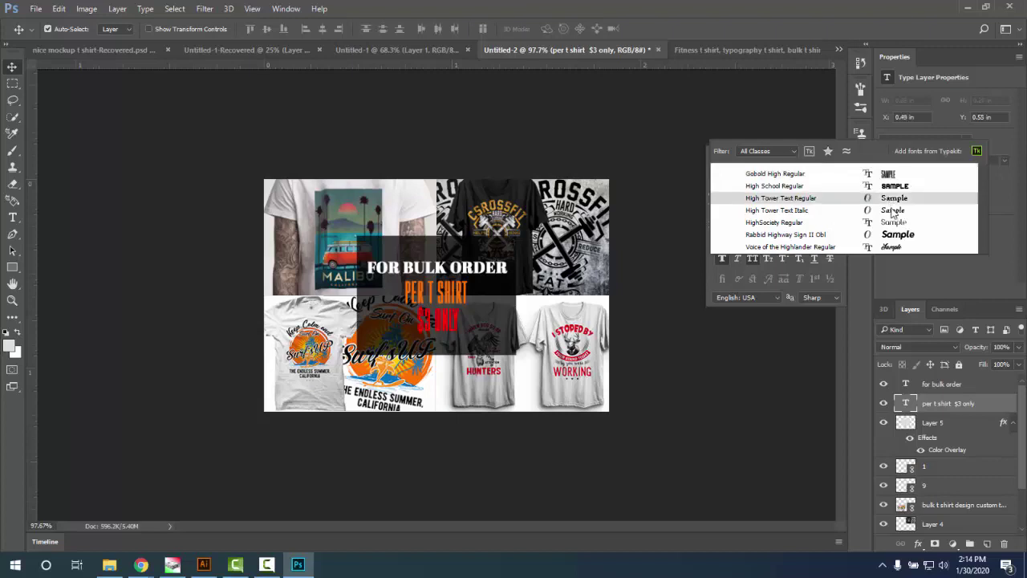
{"action": "left_click", "coordinate": [788, 154]}
{"action": "left_click", "coordinate": [786, 155]}
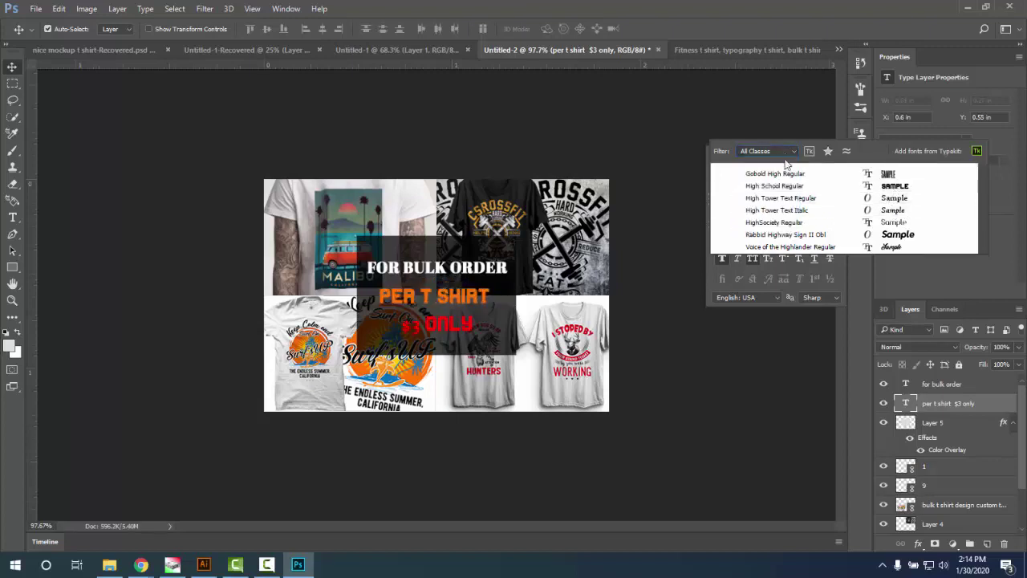
{"action": "left_click", "coordinate": [911, 235]}
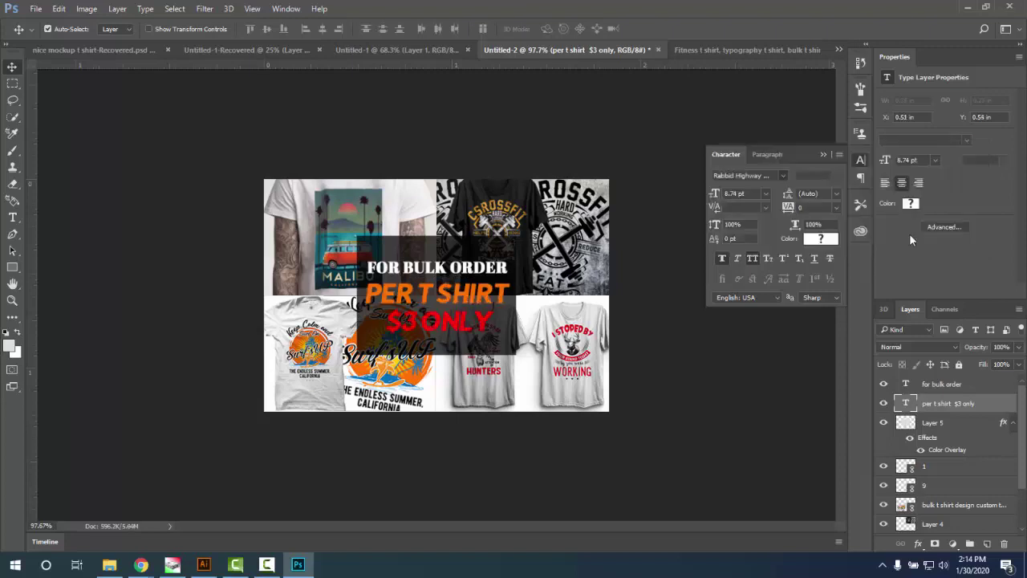
- Search the font list for "high vol" and "vol" to find another font for the price text
{"action": "double_click", "coordinate": [755, 175]}
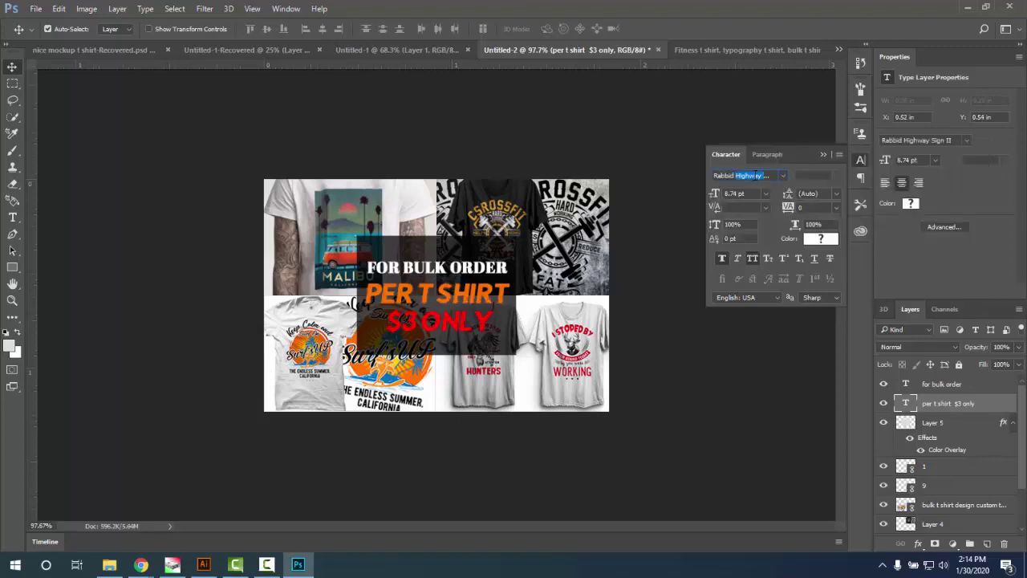
{"action": "triple_click", "coordinate": [755, 175]}
{"action": "type", "text": "high"}
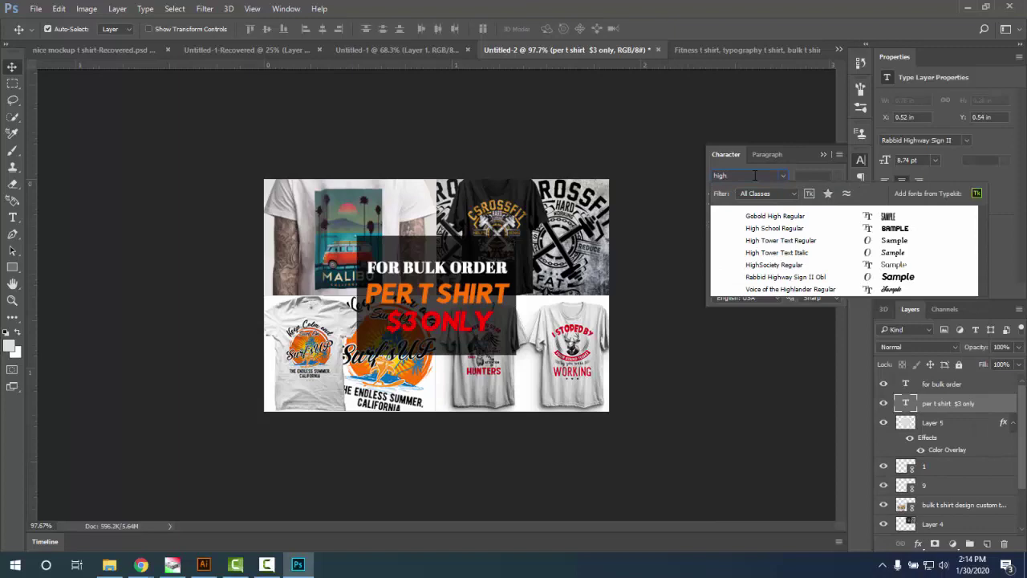
{"action": "type", "text": " vol"}
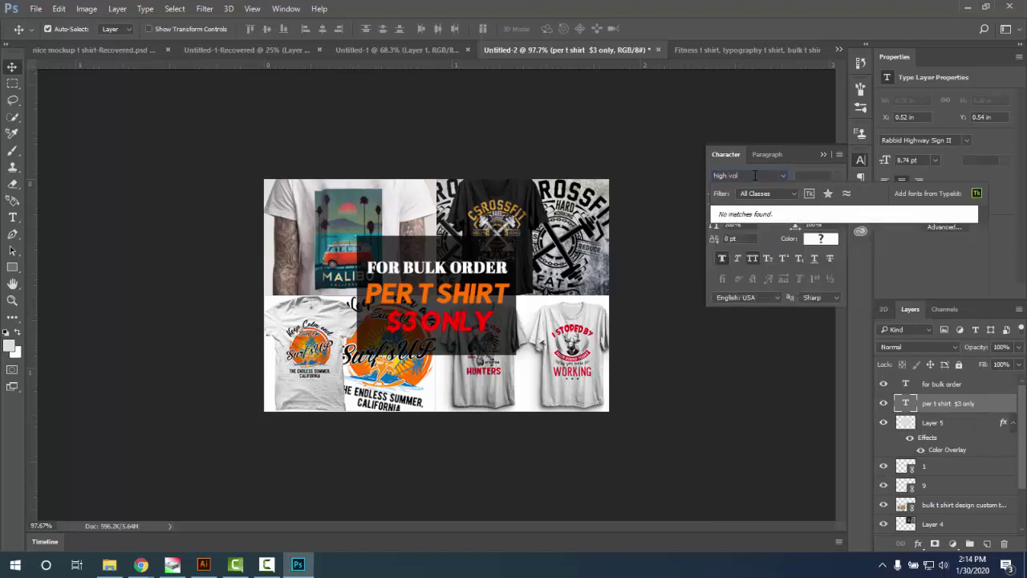
{"action": "key", "text": "BackSpace"}
{"action": "key", "text": "BackSpace"}
{"action": "key", "text": "BackSpace"}
{"action": "key", "text": "BackSpace"}
{"action": "key", "text": "BackSpace"}
{"action": "key", "text": "BackSpace"}
{"action": "key", "text": "BackSpace"}
{"action": "key", "text": "BackSpace"}
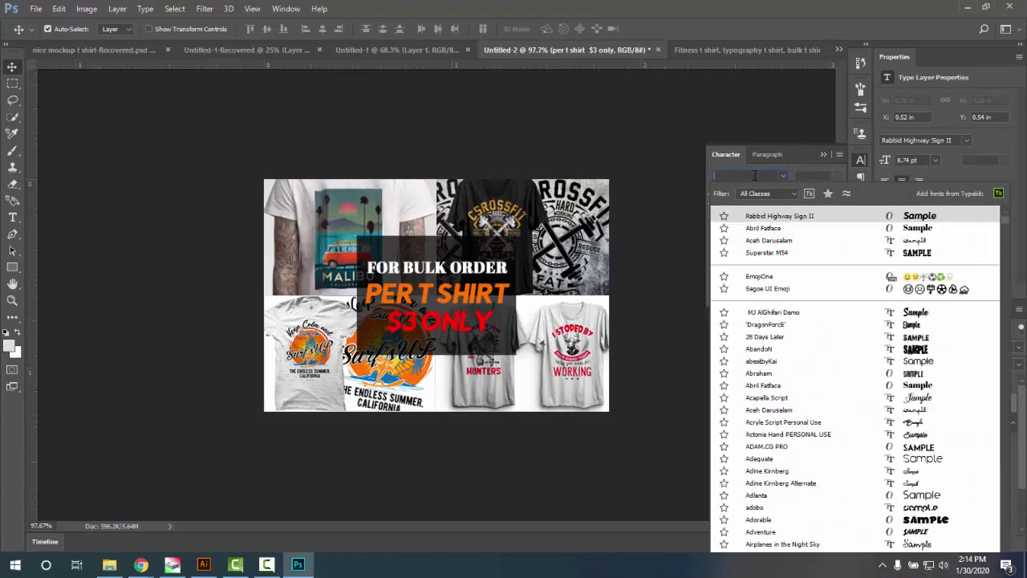
{"action": "type", "text": "vol"}
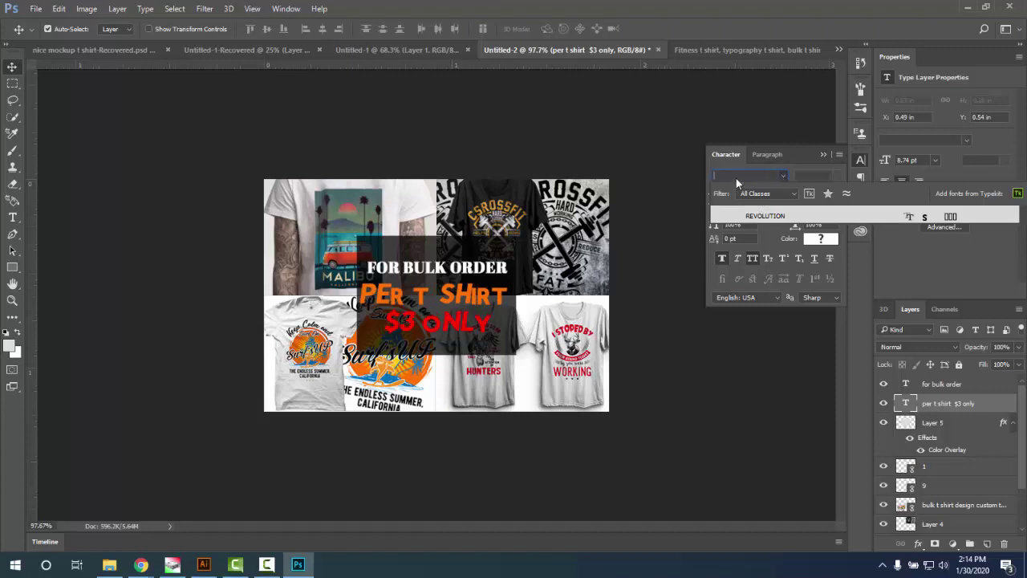
- Set the price text's font to 28 Days Later Regular and inspect it up close
{"action": "type", "text": "28"}
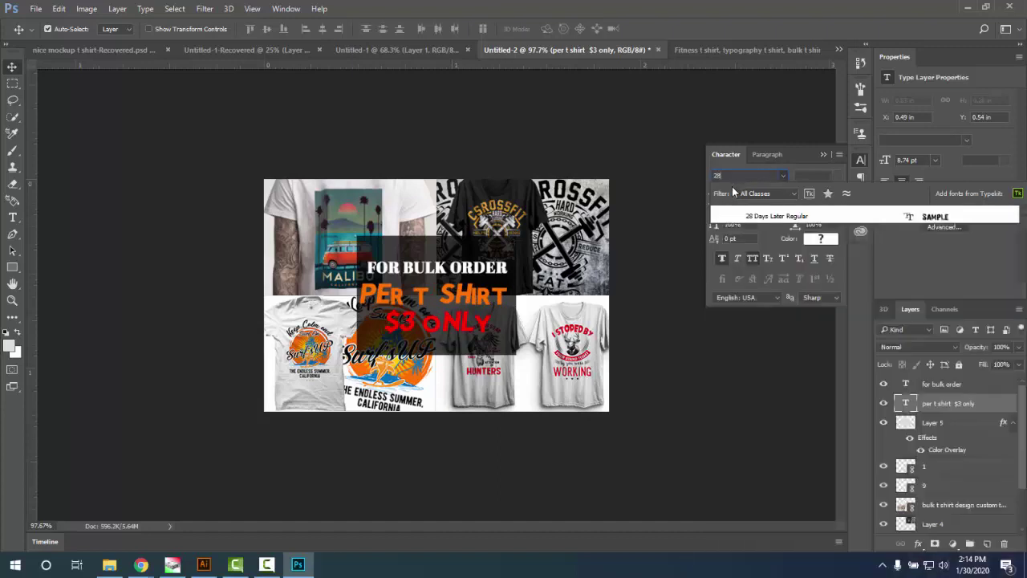
{"action": "left_click", "coordinate": [772, 217]}
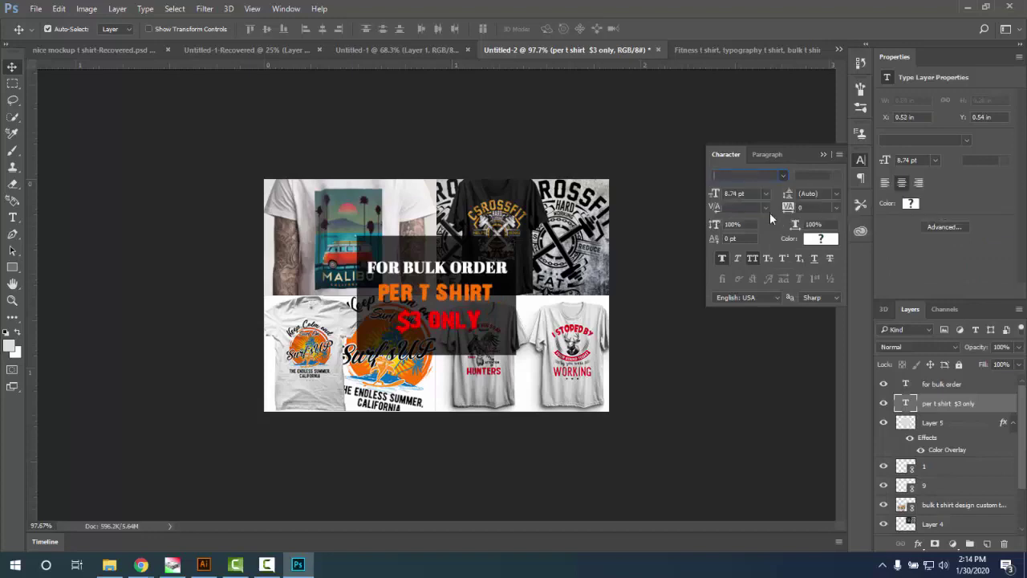
{"action": "scroll", "coordinate": [460, 340], "scroll_direction": "up", "scroll_amount": 3}
{"action": "scroll", "coordinate": [459, 341], "scroll_direction": "up", "scroll_amount": 2}
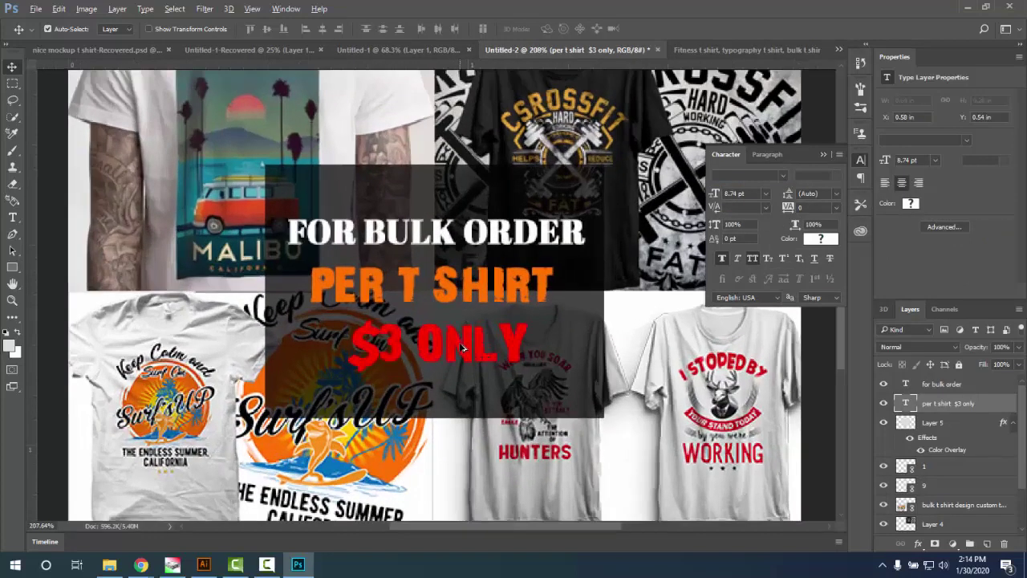
- Enlarge the price text to about 10.72 pt and move it down, below the "FOR BULK ORDER" line
{"action": "scroll", "coordinate": [465, 346], "scroll_direction": "down", "scroll_amount": 2}
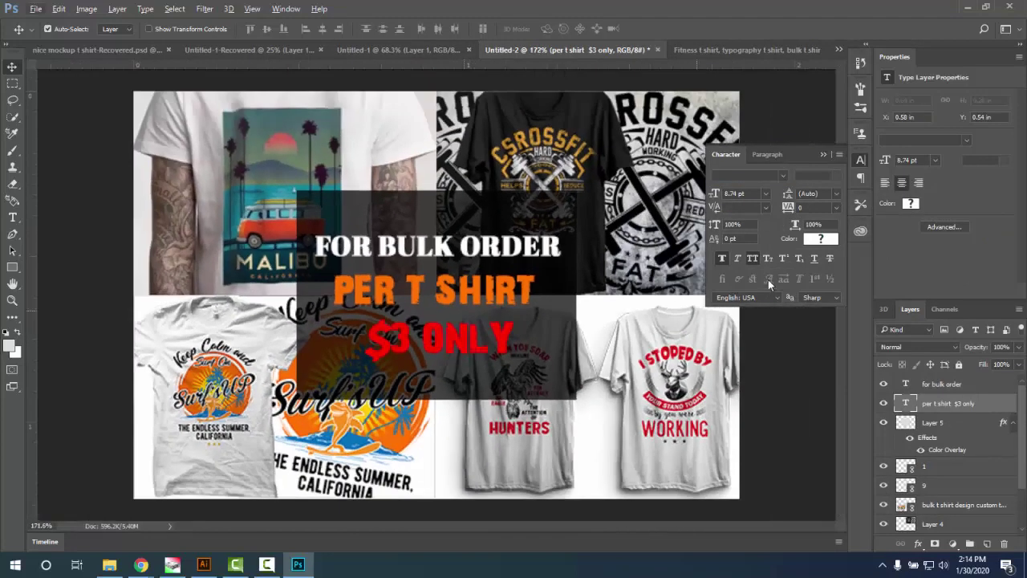
{"action": "key", "text": "ctrl+t"}
{"action": "left_click_drag", "start_coordinate": [546, 366], "coordinate": [566, 396]}
{"action": "left_click_drag", "start_coordinate": [520, 289], "coordinate": [520, 308]}
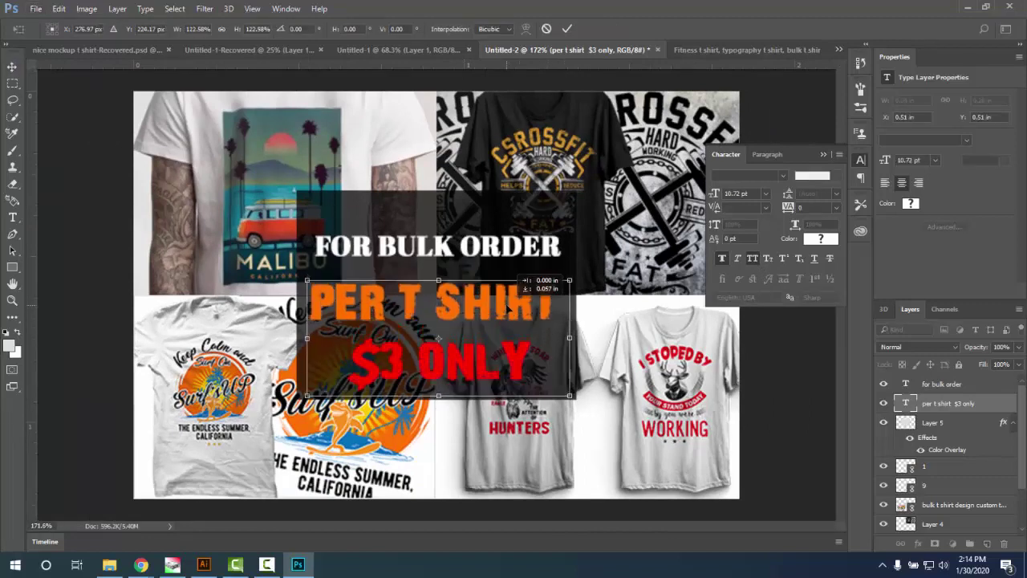
{"action": "left_click", "coordinate": [567, 29]}
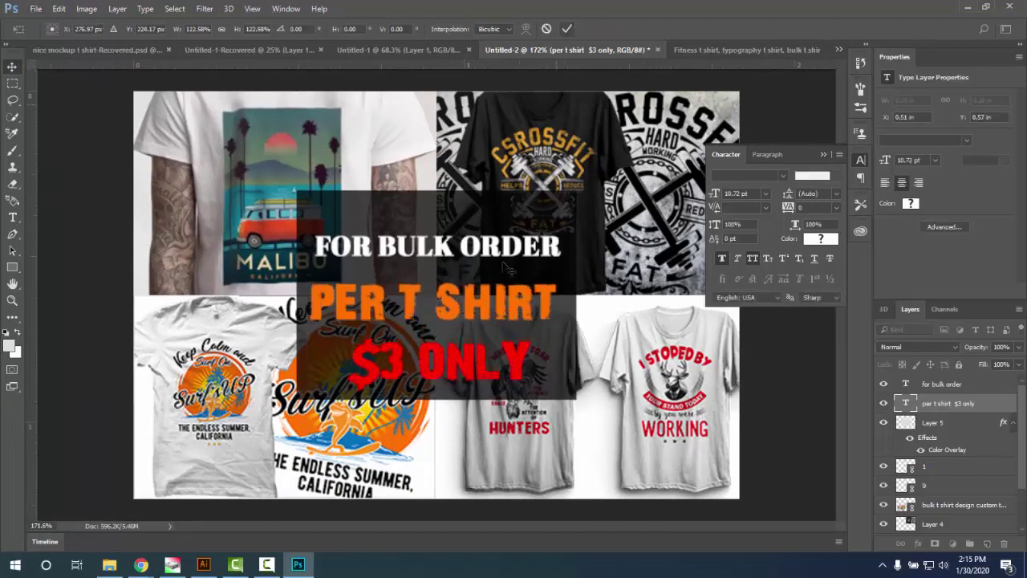
- Resize the gig image to a width of 1000 pixels with proportions kept
{"action": "scroll", "coordinate": [500, 356], "scroll_direction": "down", "scroll_amount": 3}
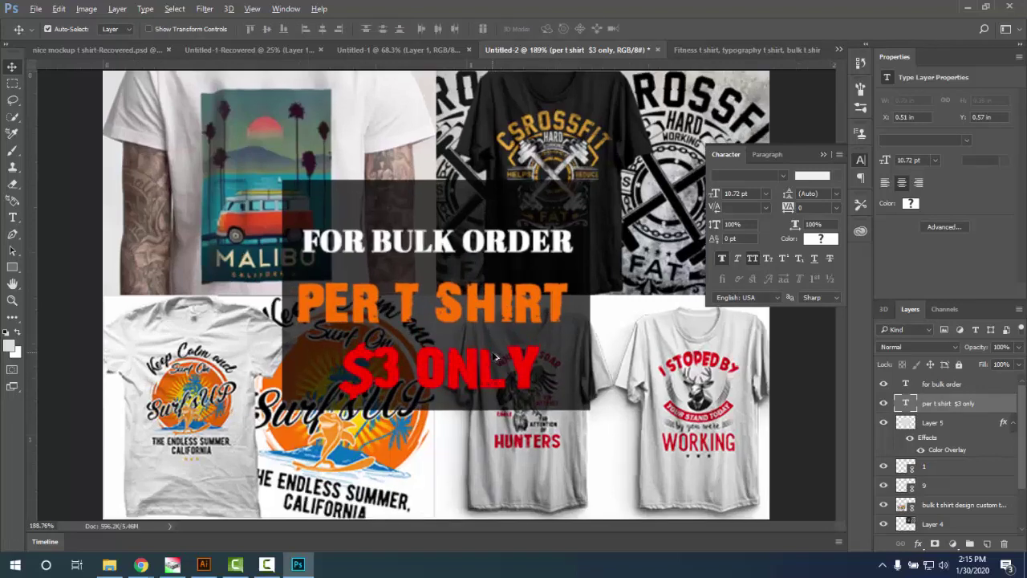
{"action": "scroll", "coordinate": [482, 346], "scroll_direction": "up", "scroll_amount": 1}
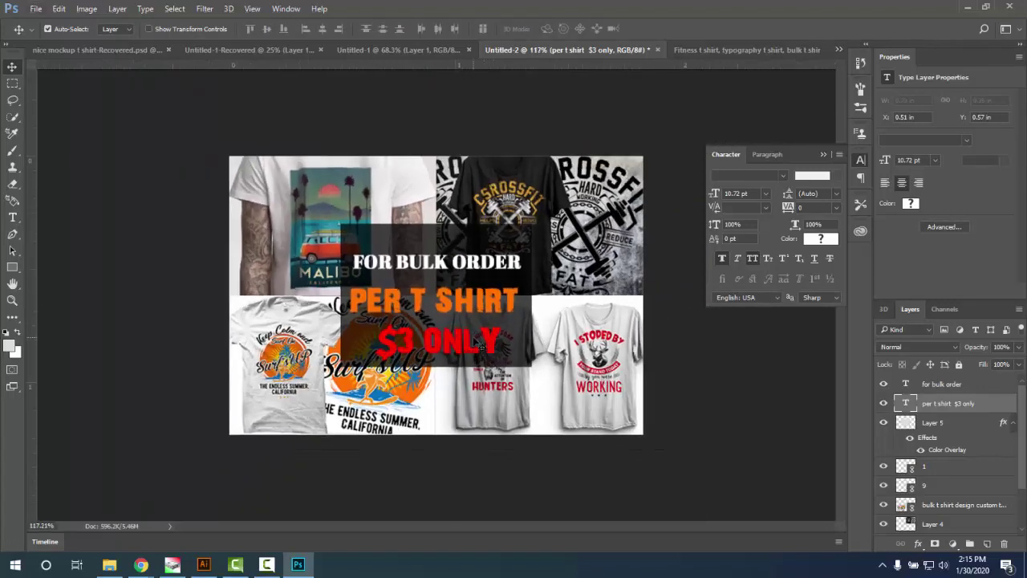
{"action": "left_click", "coordinate": [87, 8]}
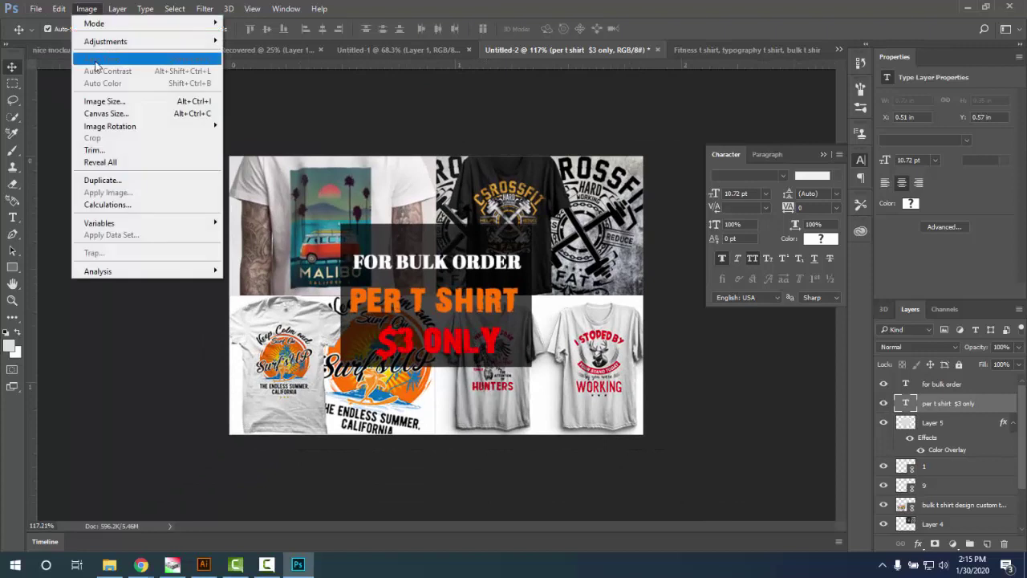
{"action": "left_click", "coordinate": [103, 101]}
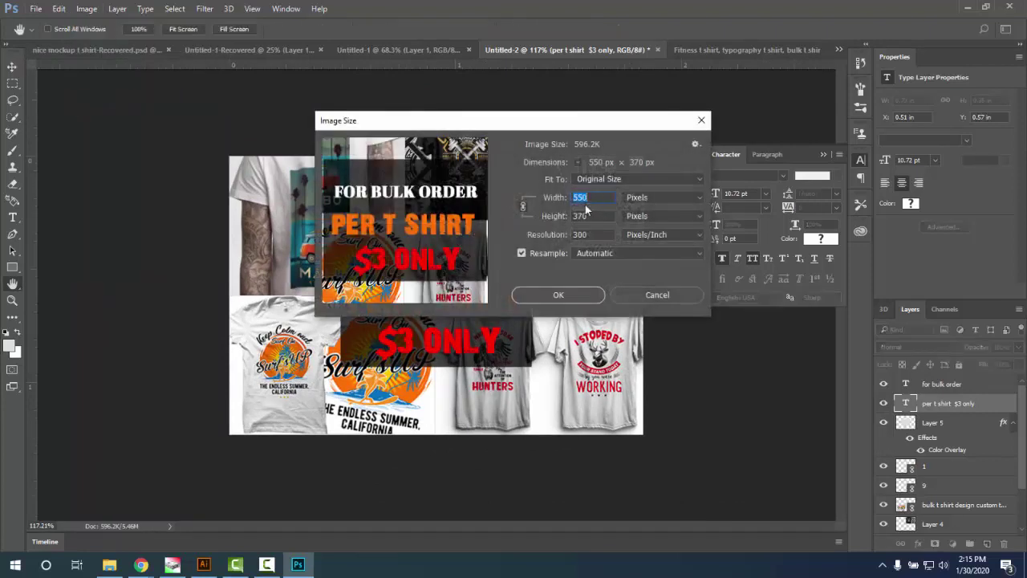
{"action": "key", "text": "Up"}
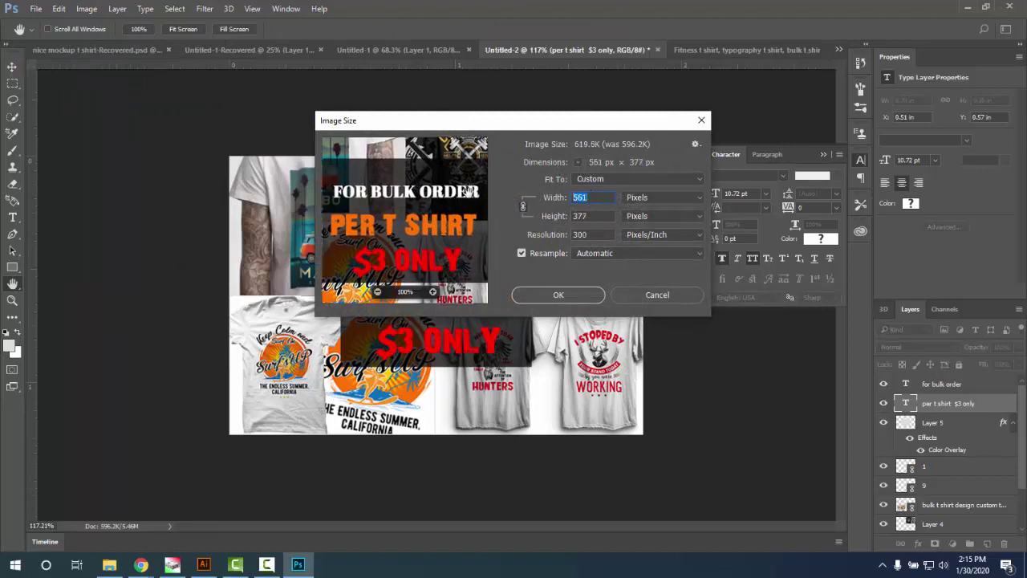
{"action": "type", "text": "1000"}
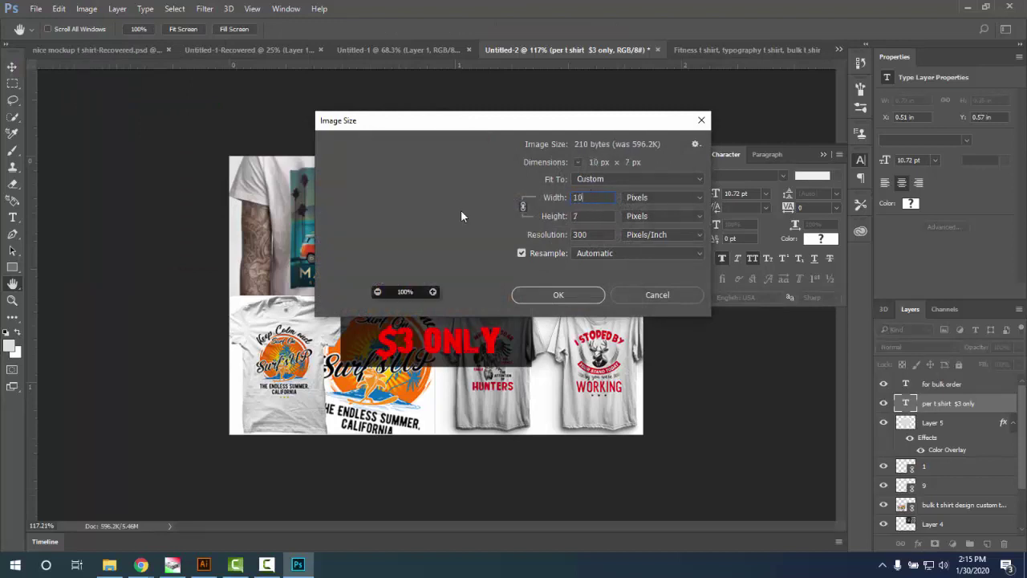
{"action": "left_click", "coordinate": [572, 296]}
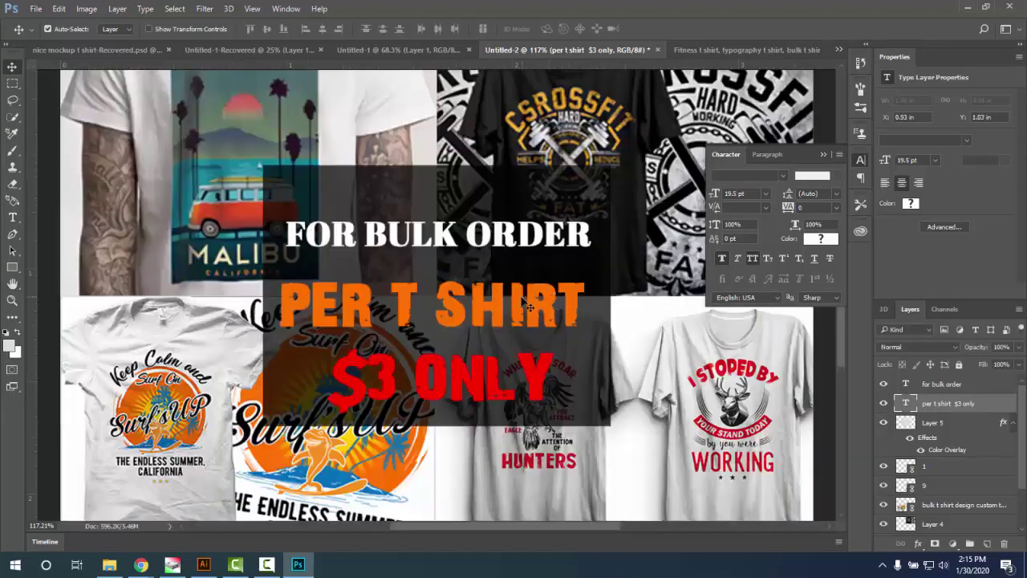
- Nudge the price text straight up by about 0.08 in, closer to the "FOR BULK ORDER" line
{"action": "scroll", "coordinate": [509, 311], "scroll_direction": "down", "scroll_amount": 2}
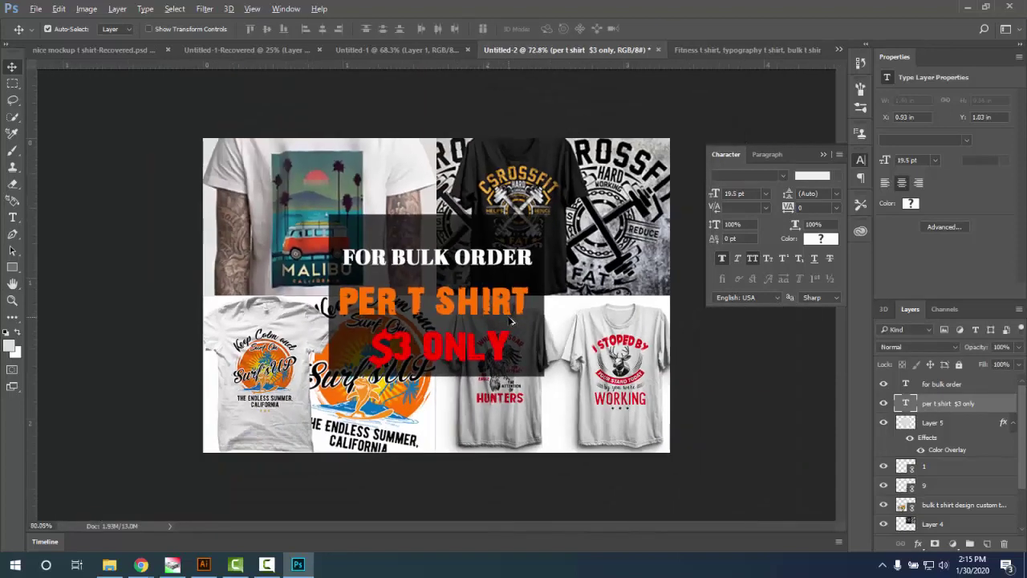
{"action": "scroll", "coordinate": [501, 321], "scroll_direction": "up", "scroll_amount": 4}
{"action": "scroll", "coordinate": [497, 329], "scroll_direction": "down", "scroll_amount": 3}
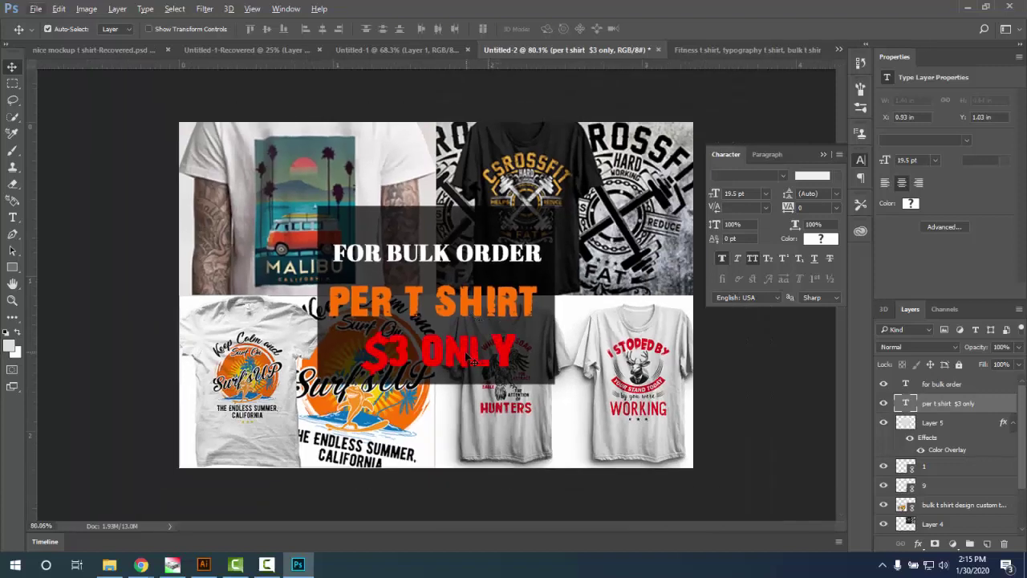
{"action": "scroll", "coordinate": [473, 363], "scroll_direction": "down", "scroll_amount": 2}
{"action": "scroll", "coordinate": [473, 360], "scroll_direction": "up", "scroll_amount": 1}
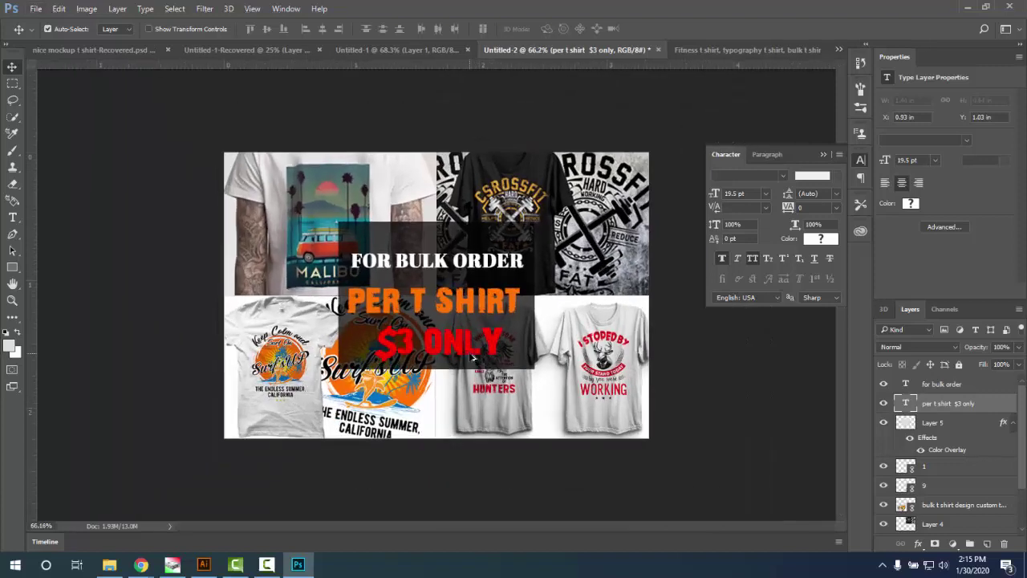
{"action": "scroll", "coordinate": [473, 357], "scroll_direction": "down", "scroll_amount": 1}
{"action": "scroll", "coordinate": [473, 355], "scroll_direction": "down", "scroll_amount": 1}
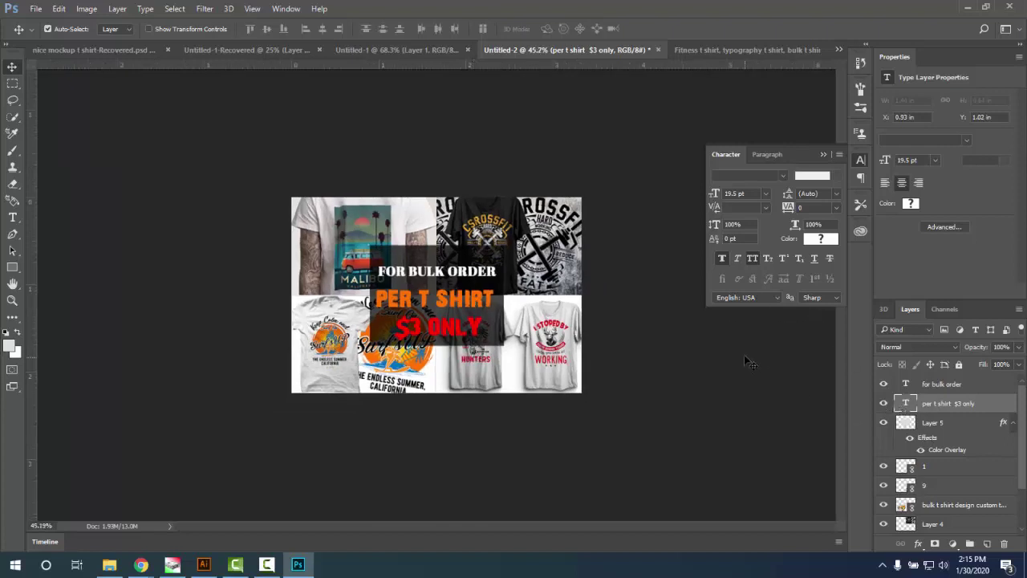
{"action": "key", "text": "Up"}
{"action": "key", "text": "Up"}
{"action": "key", "text": "Up"}
{"action": "key", "text": "Up"}
{"action": "key", "text": "Up"}
{"action": "key", "text": "Up"}
{"action": "key", "text": "Up"}
{"action": "key", "text": "Up"}
{"action": "key", "text": "Up"}
{"action": "key", "text": "Up"}
{"action": "key", "text": "Up"}
{"action": "key", "text": "Up"}
{"action": "key", "text": "Up"}
{"action": "key", "text": "Up"}
{"action": "key", "text": "Up"}
{"action": "key", "text": "Up"}
{"action": "key", "text": "Up"}
{"action": "key", "text": "Up"}
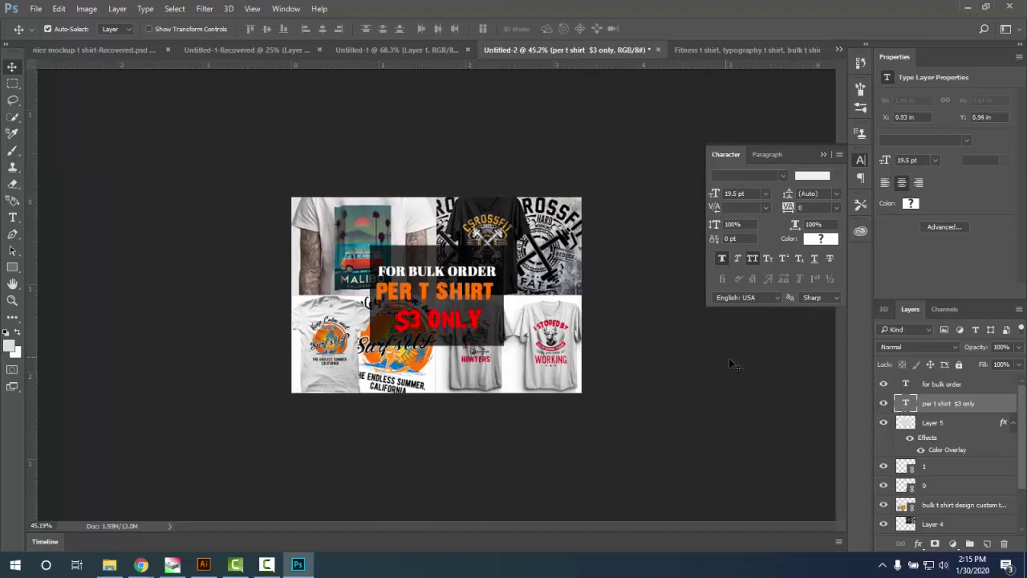
- Nudge the "FOR BULK ORDER" text straight up to widen its gap above the price text
{"action": "left_click", "coordinate": [913, 385]}
{"action": "key", "text": "Up"}
{"action": "key", "text": "Up"}
{"action": "key", "text": "Up"}
{"action": "key", "text": "Up"}
{"action": "key", "text": "Up"}
{"action": "key", "text": "Up"}
{"action": "key", "text": "Up"}
{"action": "key", "text": "Up"}
{"action": "key", "text": "Up"}
{"action": "key", "text": "Up"}
{"action": "key", "text": "Up"}
{"action": "key", "text": "Up"}
{"action": "key", "text": "Up"}
{"action": "key", "text": "Up"}
{"action": "key", "text": "Up"}
{"action": "key", "text": "Up"}
{"action": "key", "text": "Up"}
{"action": "key", "text": "Up"}
{"action": "key", "text": "Up"}
{"action": "key", "text": "Up"}
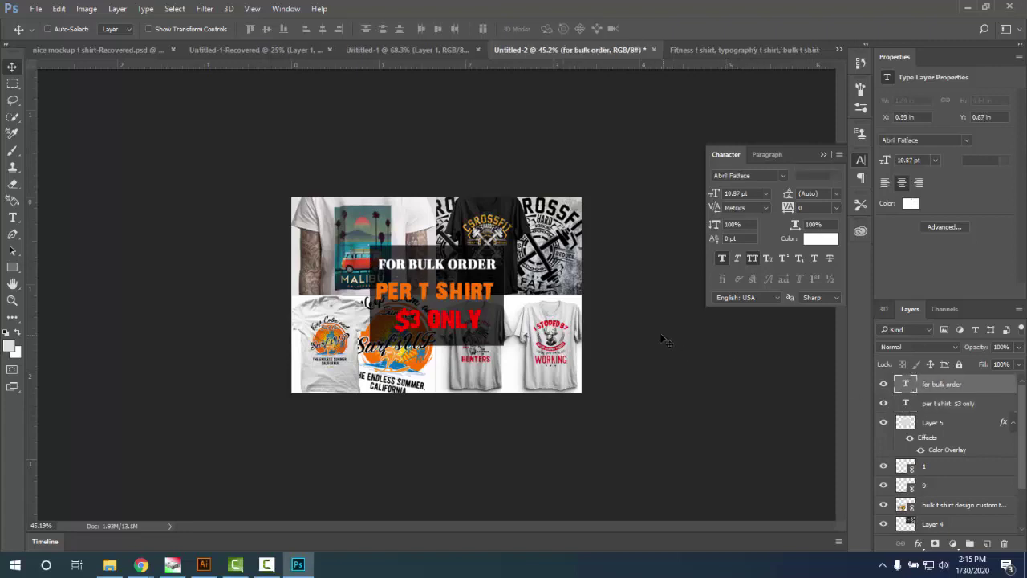
- Center both text layers and the black rectangle on Layer 5 horizontally on the canvas, and clear the selection
{"action": "key", "text": "ctrl"}
{"action": "left_click", "coordinate": [927, 424], "text": "shift"}
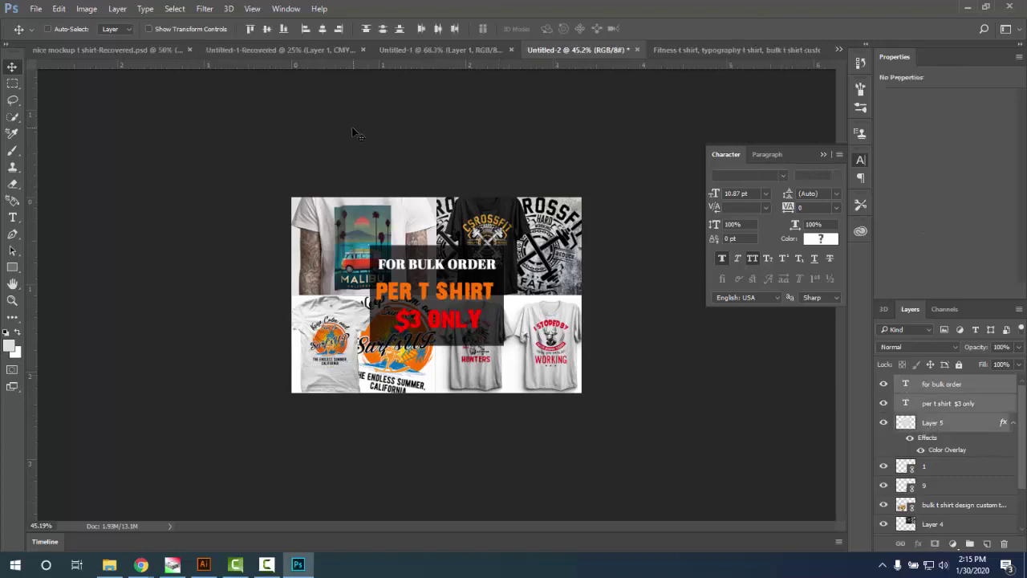
{"action": "key", "text": "ctrl+a"}
{"action": "left_click", "coordinate": [323, 29]}
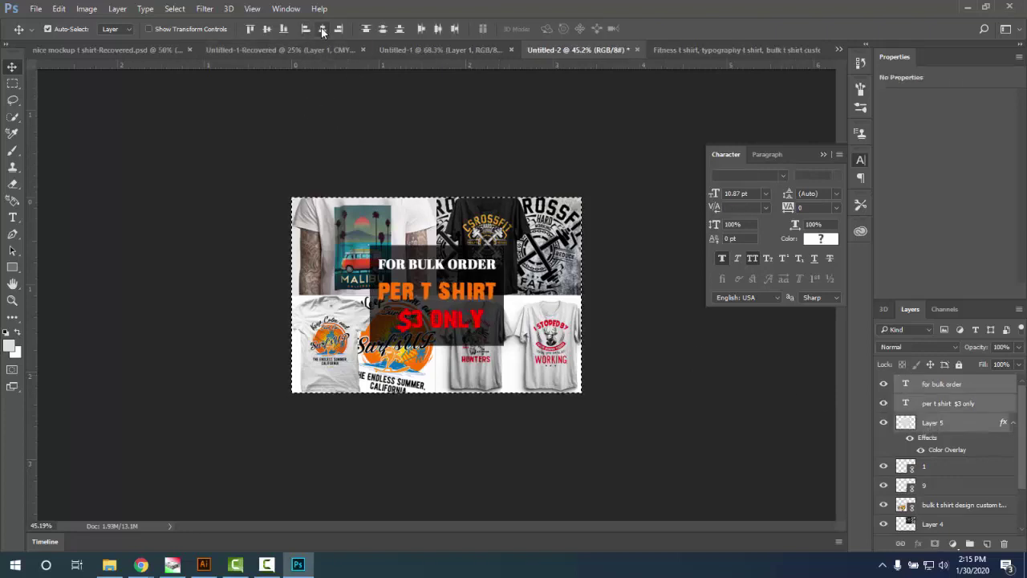
{"action": "left_click", "coordinate": [265, 30]}
{"action": "key", "text": "ctrl+z"}
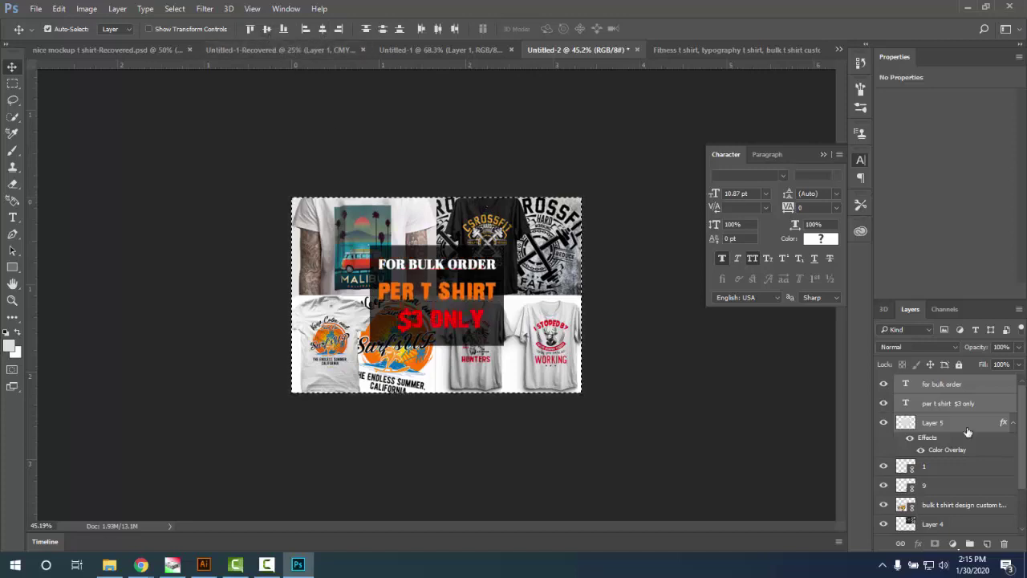
{"action": "key", "text": "ctrl+d"}
- Recolor the "$3 ONLY" line of the price text white
{"action": "scroll", "coordinate": [493, 324], "scroll_direction": "up", "scroll_amount": 1, "text": "alt"}
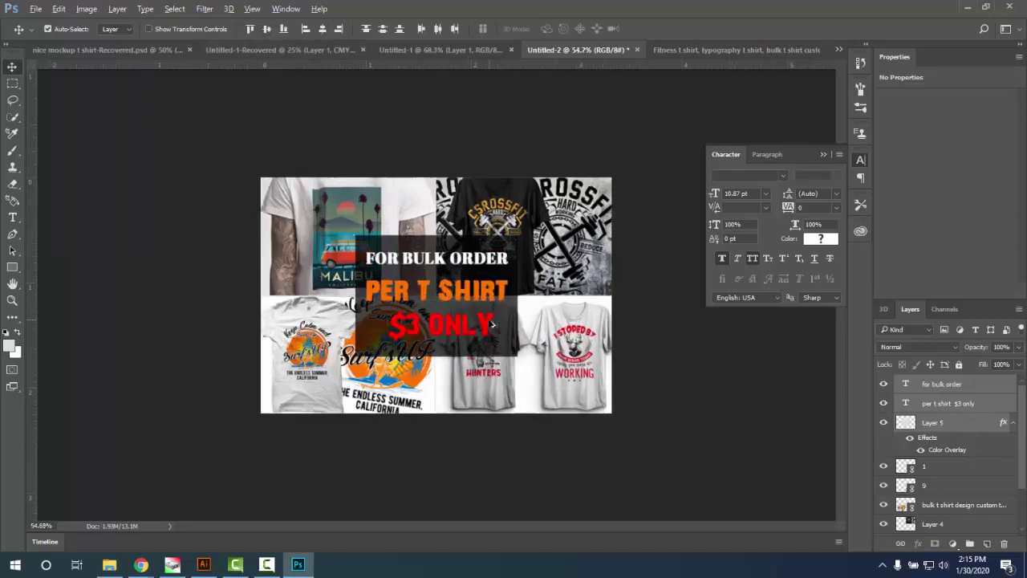
{"action": "scroll", "coordinate": [497, 344], "scroll_direction": "down", "scroll_amount": 1, "text": "alt"}
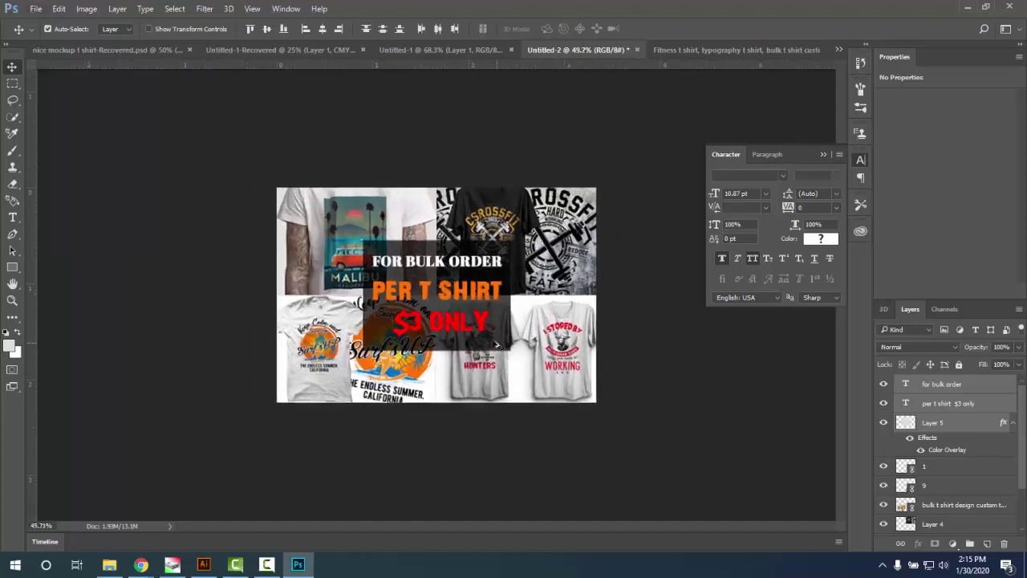
{"action": "scroll", "coordinate": [497, 343], "scroll_direction": "up", "scroll_amount": 2, "text": "alt"}
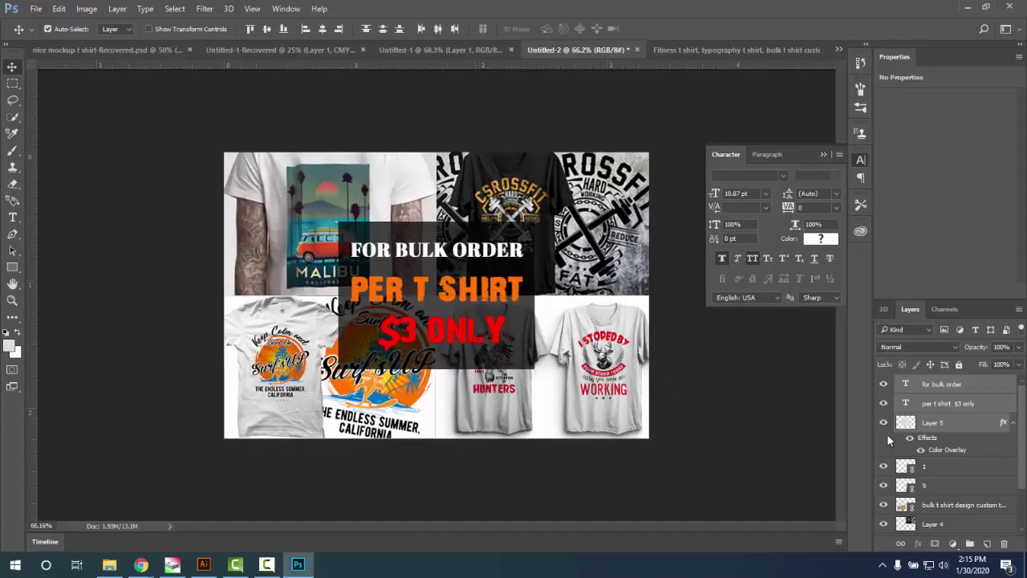
{"action": "left_click", "coordinate": [913, 386]}
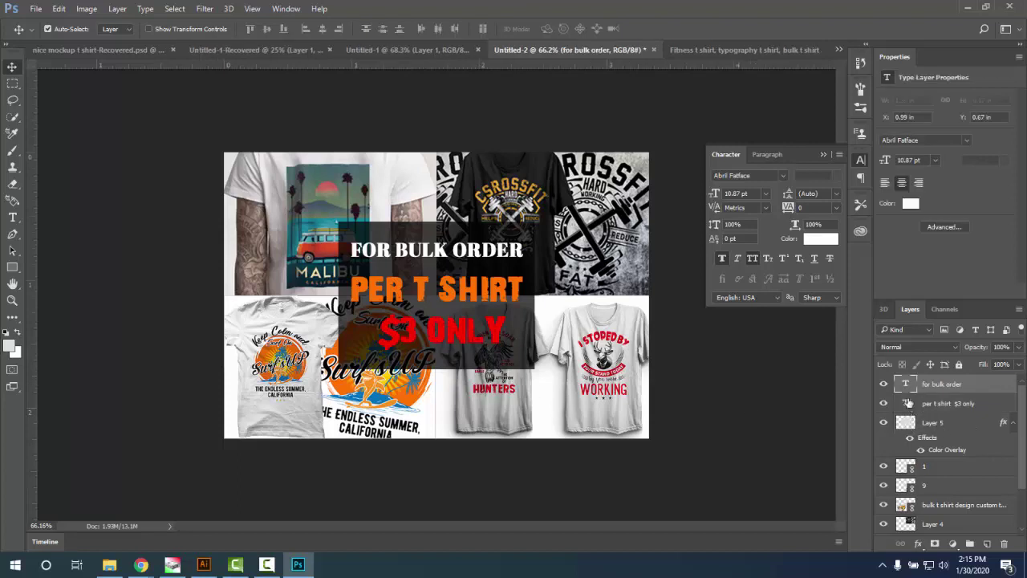
{"action": "double_click", "coordinate": [905, 403]}
{"action": "left_click_drag", "start_coordinate": [507, 329], "coordinate": [371, 327]}
{"action": "left_click", "coordinate": [820, 239]}
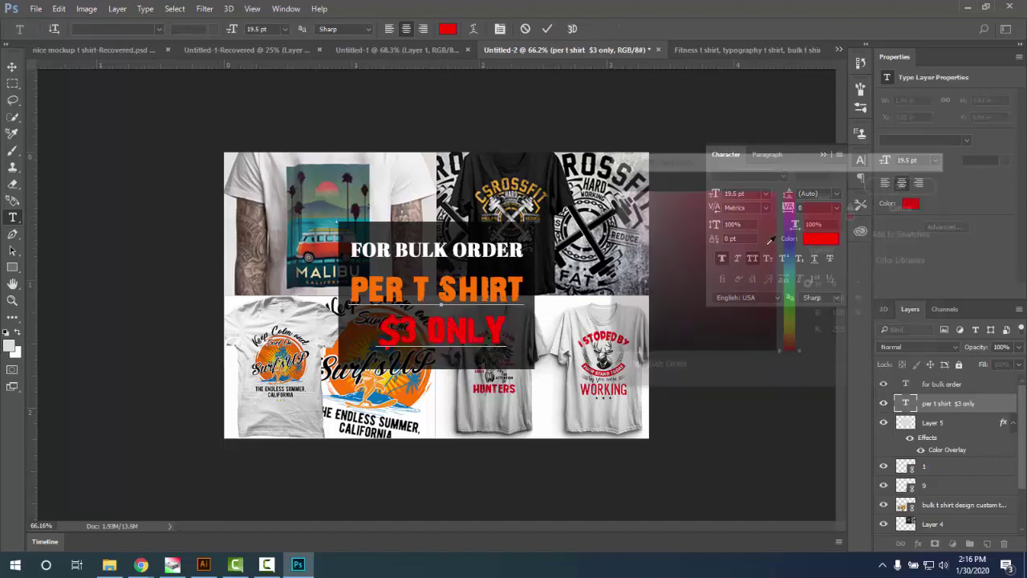
{"action": "left_click", "coordinate": [619, 199]}
{"action": "left_click", "coordinate": [904, 184]}
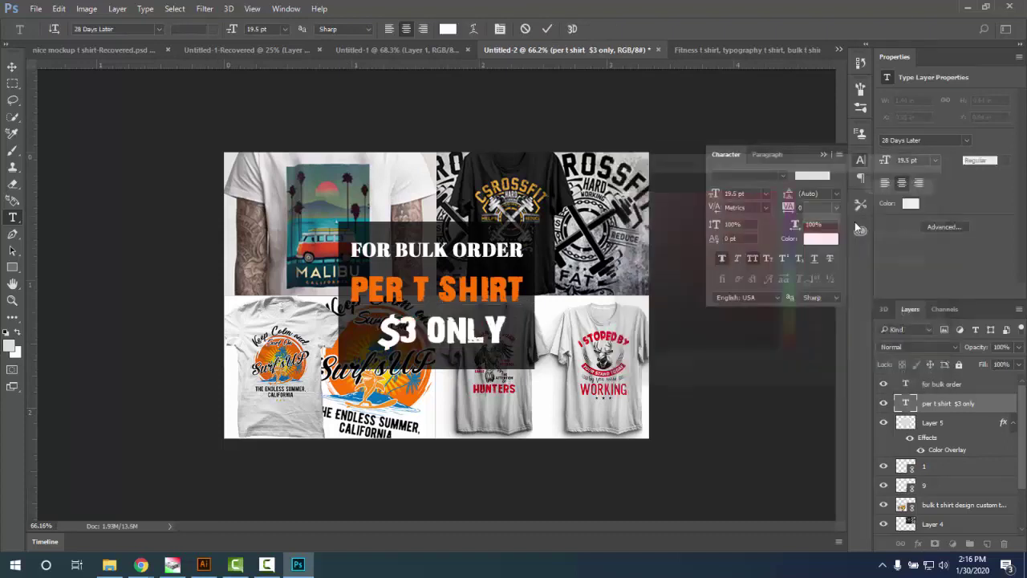
{"action": "left_click", "coordinate": [546, 29]}
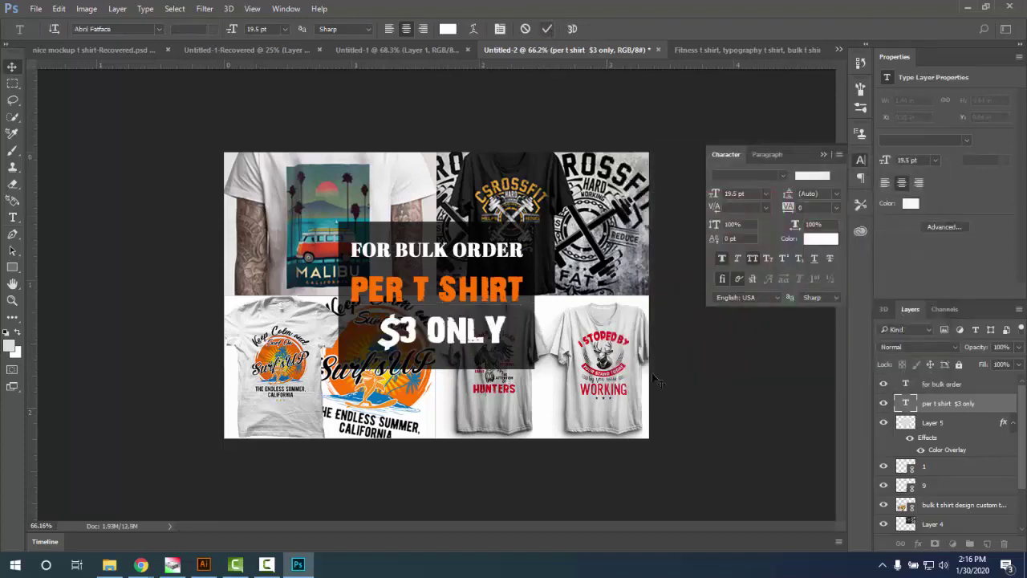
{"action": "key", "text": "v"}
- Replace the space between "T" and "SHIRT" in the price text with a hyphen
{"action": "scroll", "coordinate": [538, 362], "scroll_direction": "down", "scroll_amount": 2}
{"action": "scroll", "coordinate": [539, 362], "scroll_direction": "up", "scroll_amount": 2}
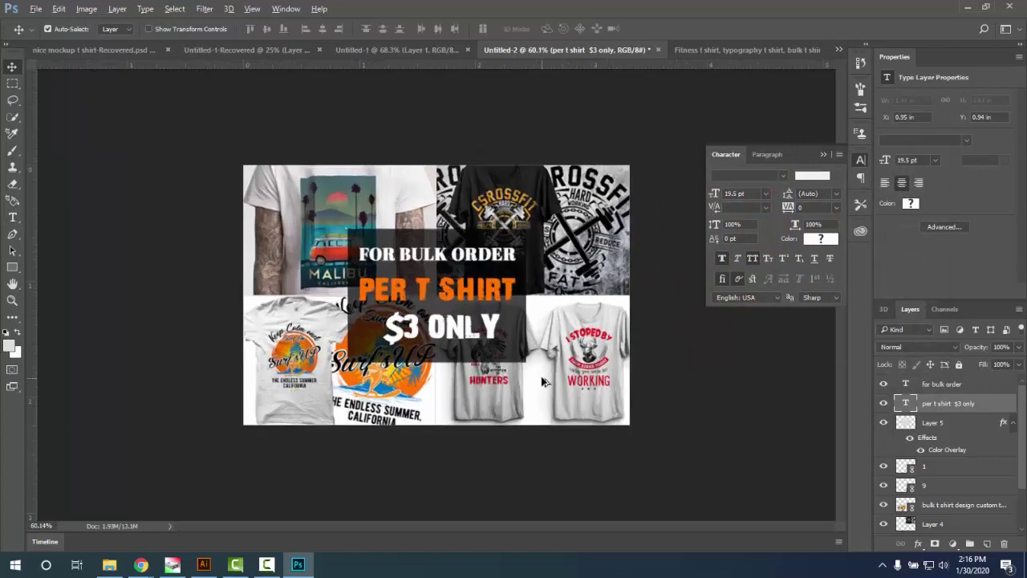
{"action": "scroll", "coordinate": [537, 366], "scroll_direction": "down", "scroll_amount": 1}
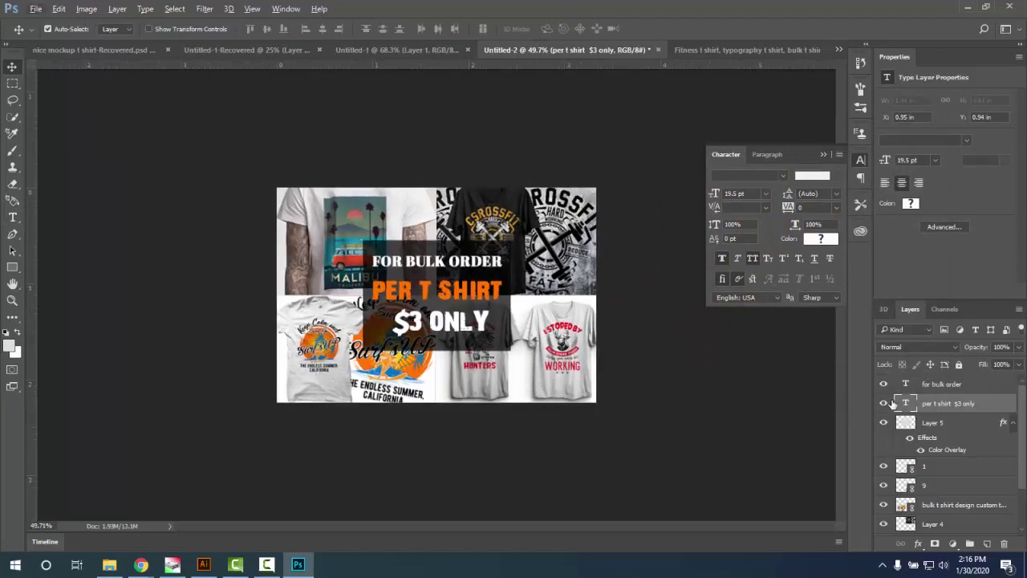
{"action": "scroll", "coordinate": [419, 303], "scroll_direction": "up", "scroll_amount": 1}
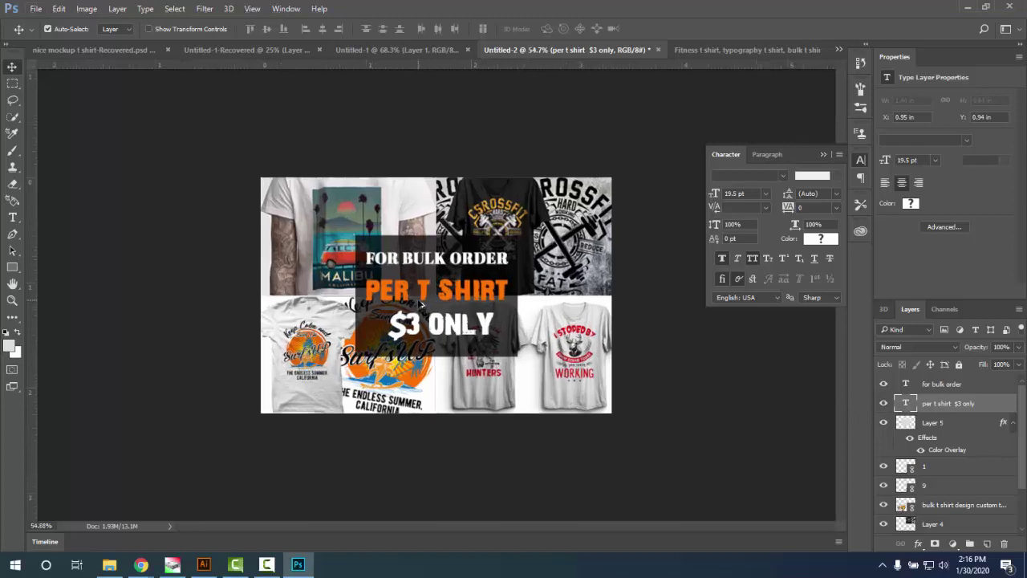
{"action": "scroll", "coordinate": [419, 304], "scroll_direction": "down", "scroll_amount": 1}
{"action": "scroll", "coordinate": [419, 303], "scroll_direction": "up", "scroll_amount": 2}
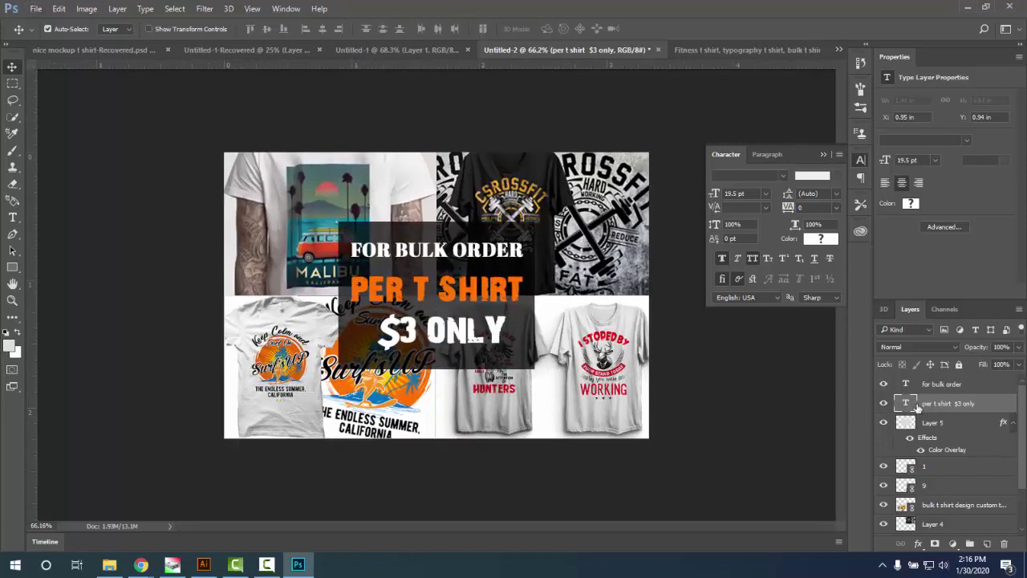
{"action": "double_click", "coordinate": [906, 404]}
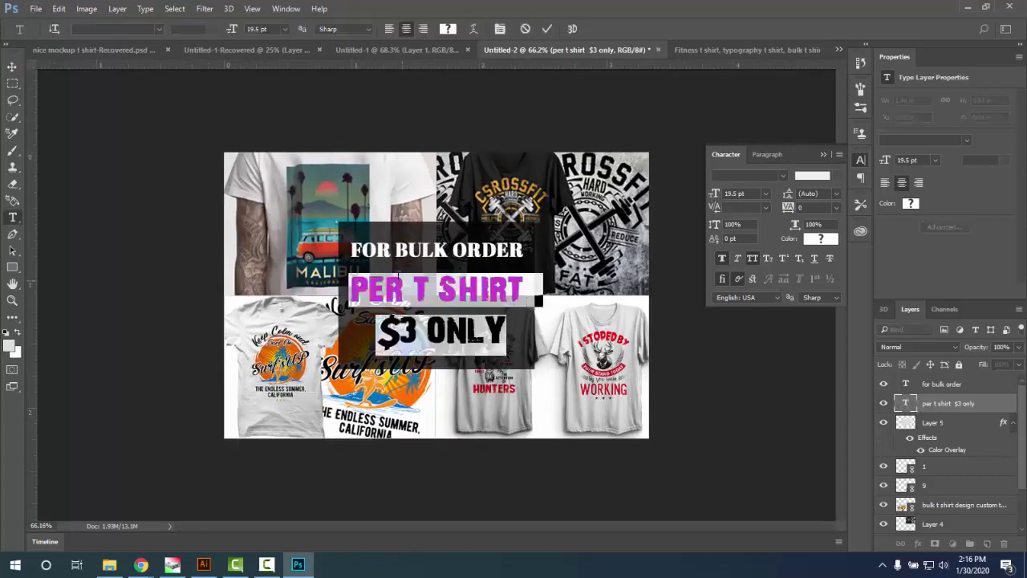
{"action": "left_click", "coordinate": [436, 282]}
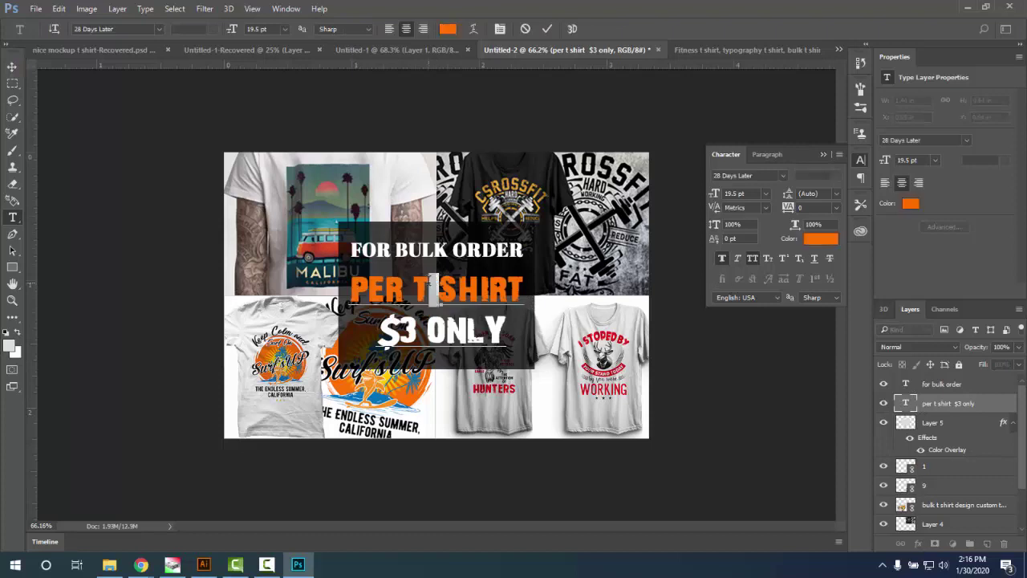
{"action": "type", "text": "-"}
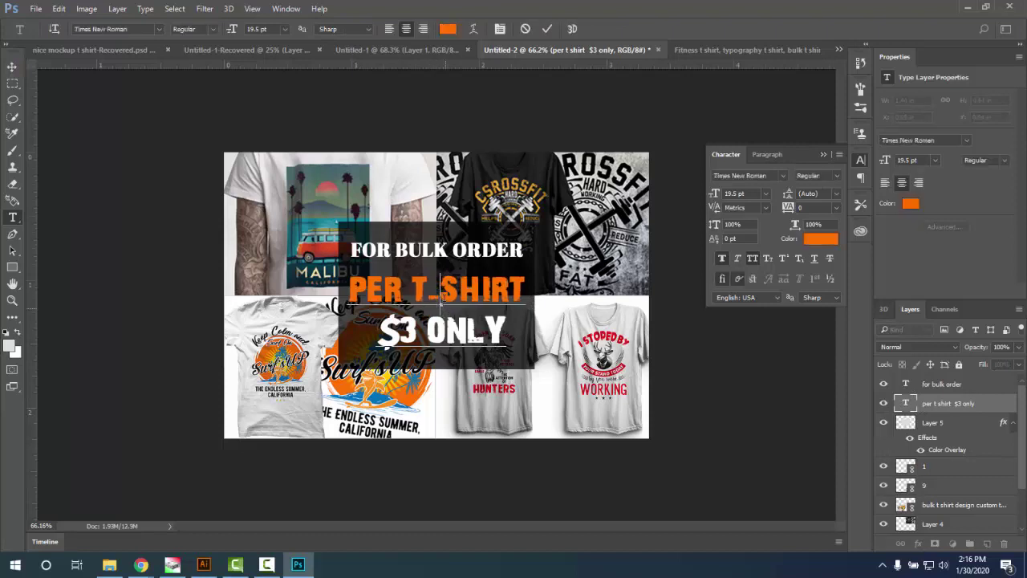
- Change the font of the hyphen in "T-SHIRT" to Thailandesa and commit the text edit
{"action": "left_click_drag", "start_coordinate": [440, 297], "coordinate": [428, 296]}
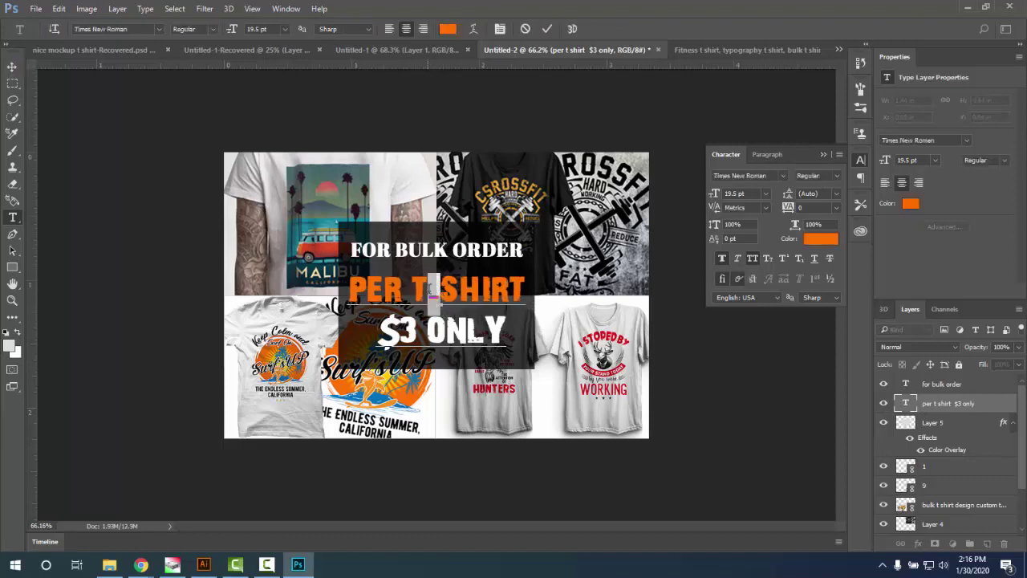
{"action": "left_click", "coordinate": [782, 174]}
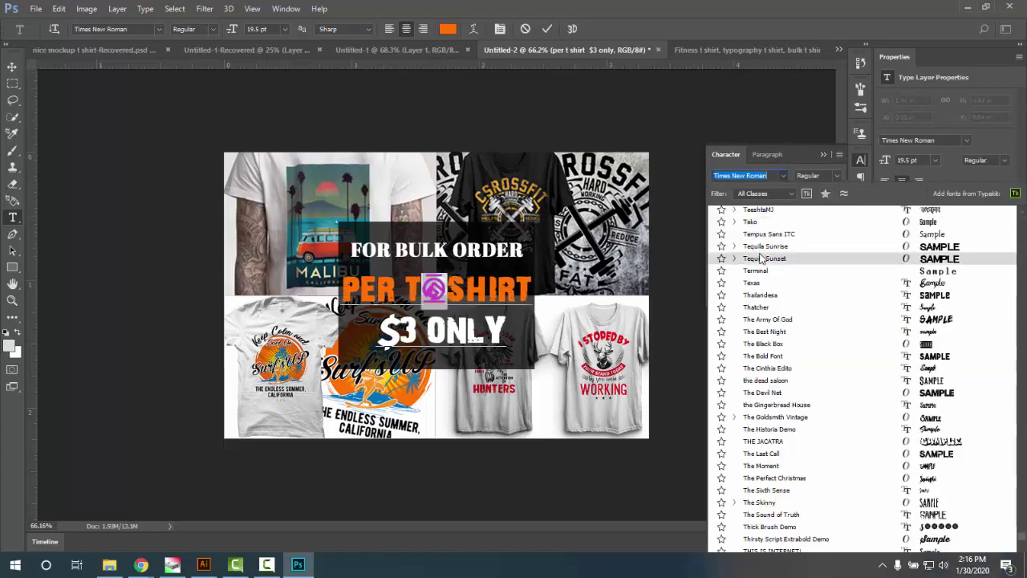
{"action": "key", "text": "Escape"}
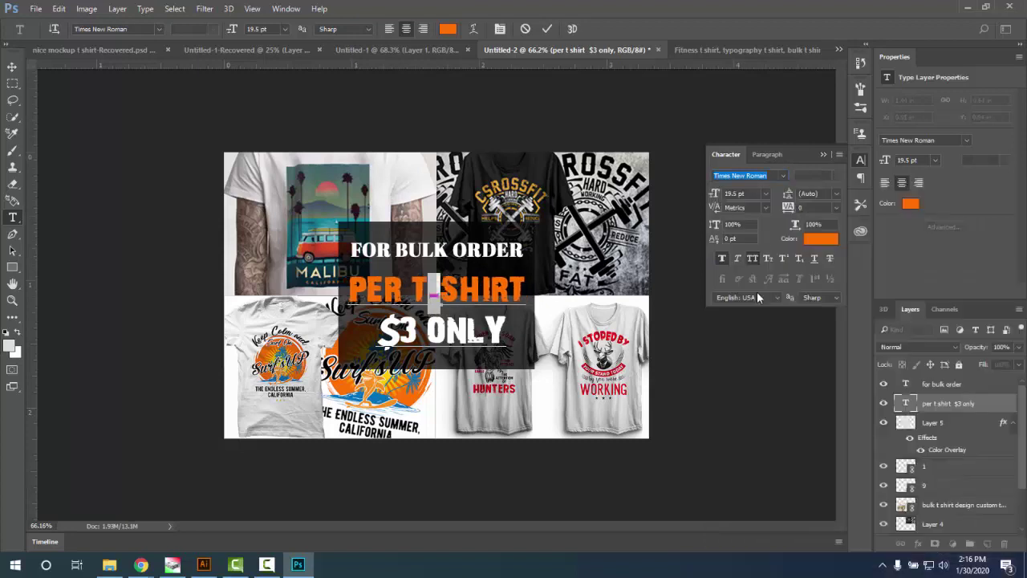
{"action": "key", "text": "Up"}
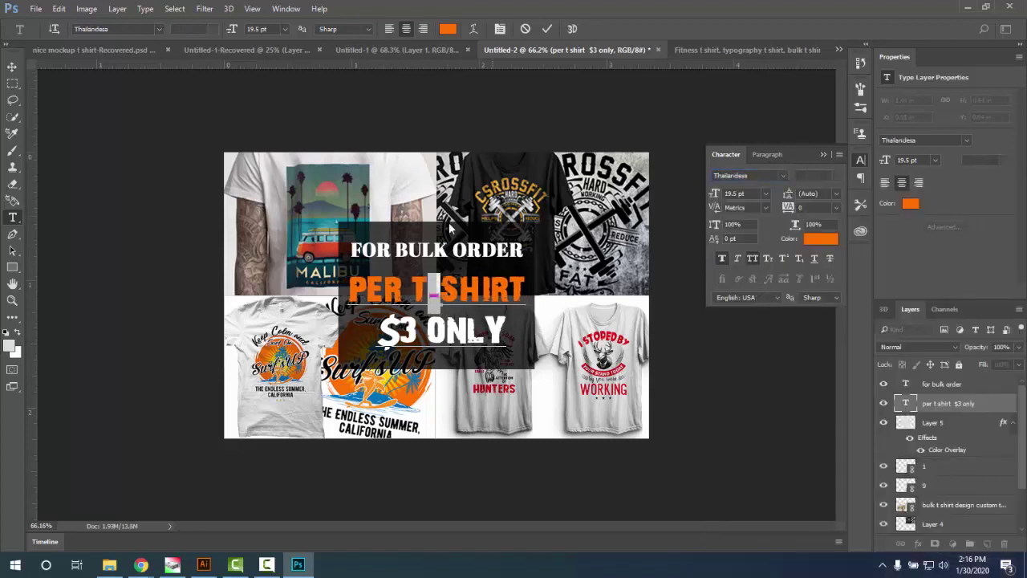
{"action": "left_click", "coordinate": [546, 29]}
{"action": "key", "text": "v"}
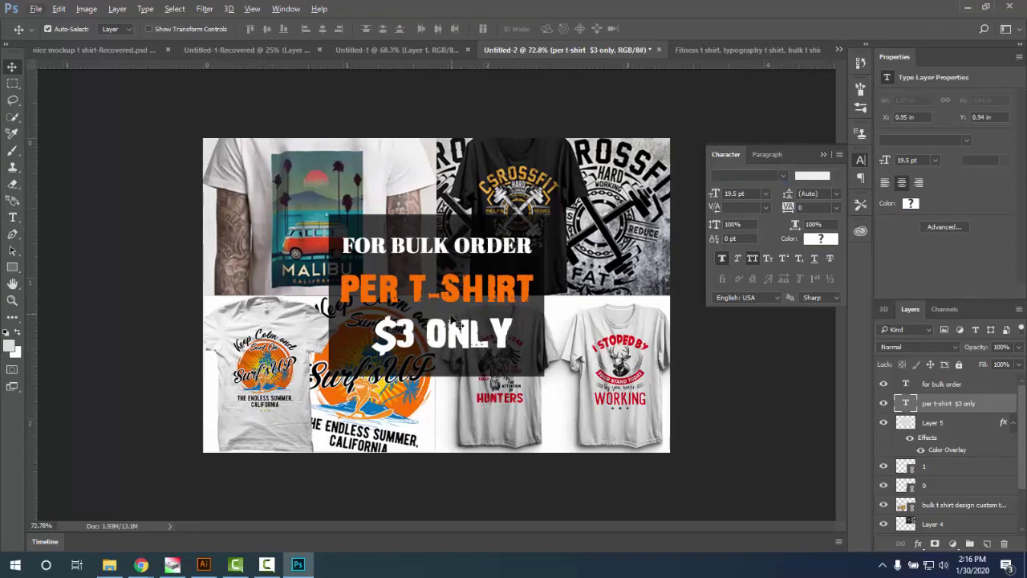
- Open the document's file information and set its rating to five stars
{"action": "scroll", "coordinate": [455, 317], "scroll_direction": "down", "scroll_amount": 3}
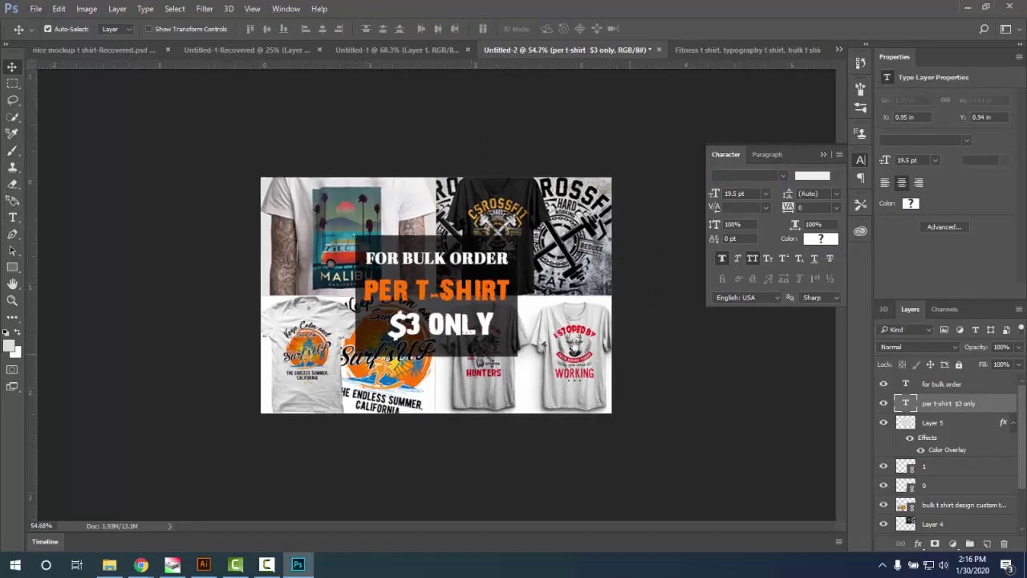
{"action": "left_click", "coordinate": [87, 9]}
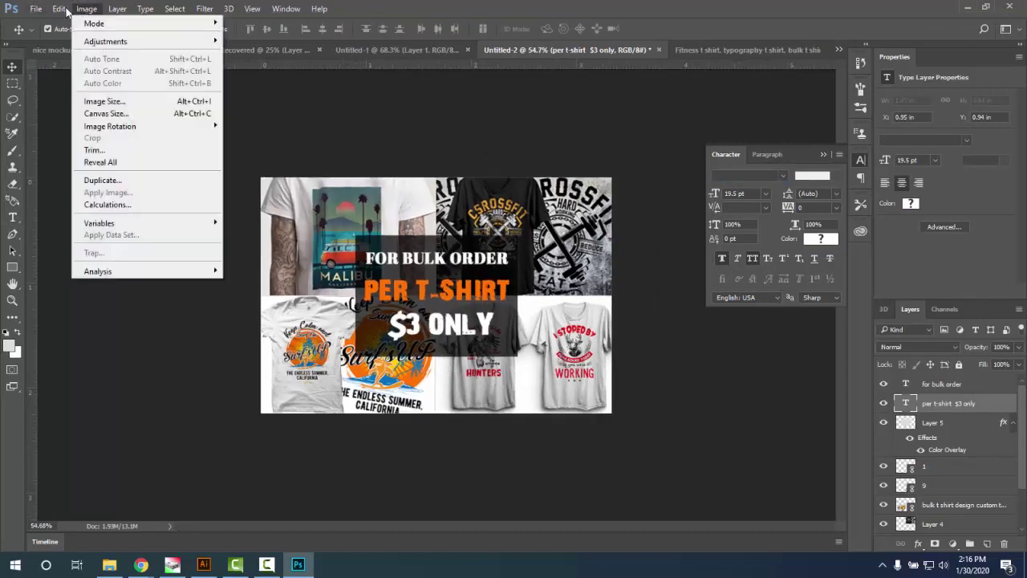
{"action": "mouse_move", "coordinate": [36, 9]}
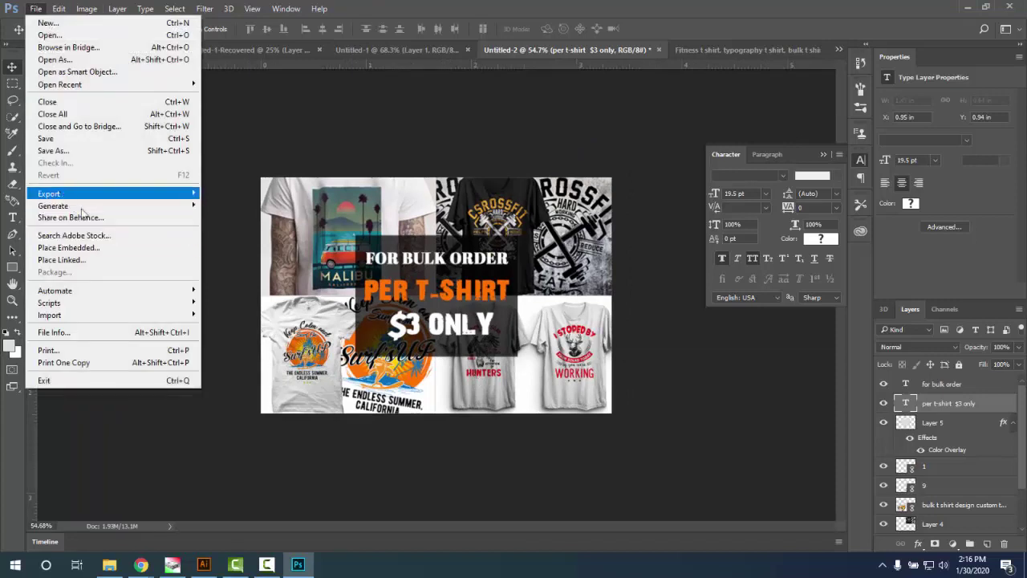
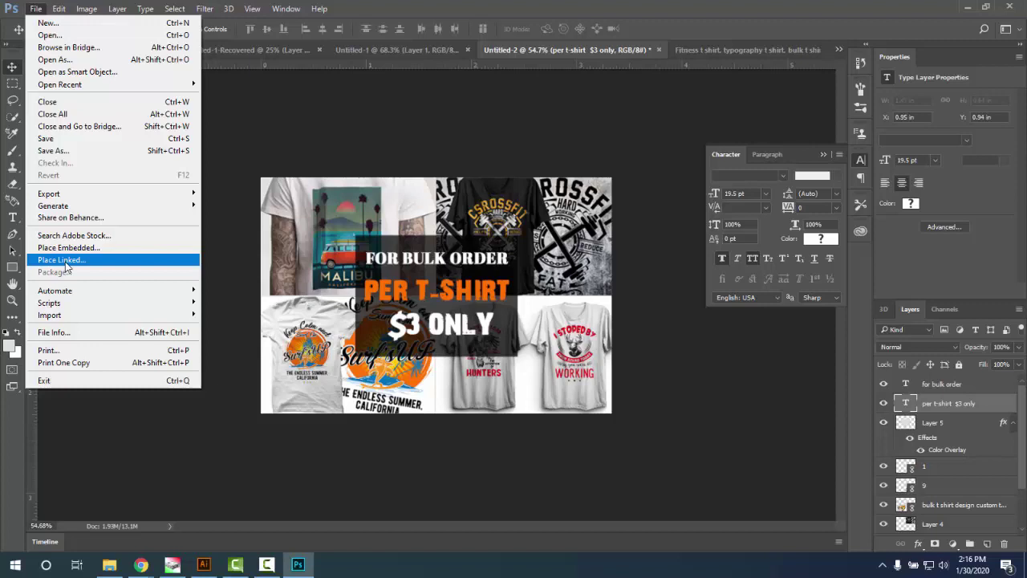
{"action": "left_click", "coordinate": [54, 333]}
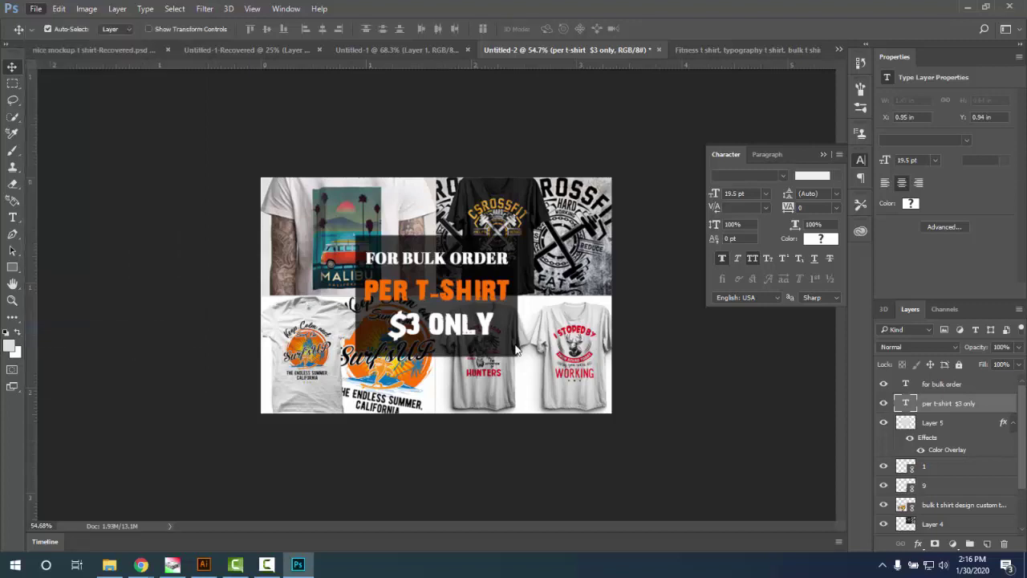
{"action": "left_click", "coordinate": [559, 209]}
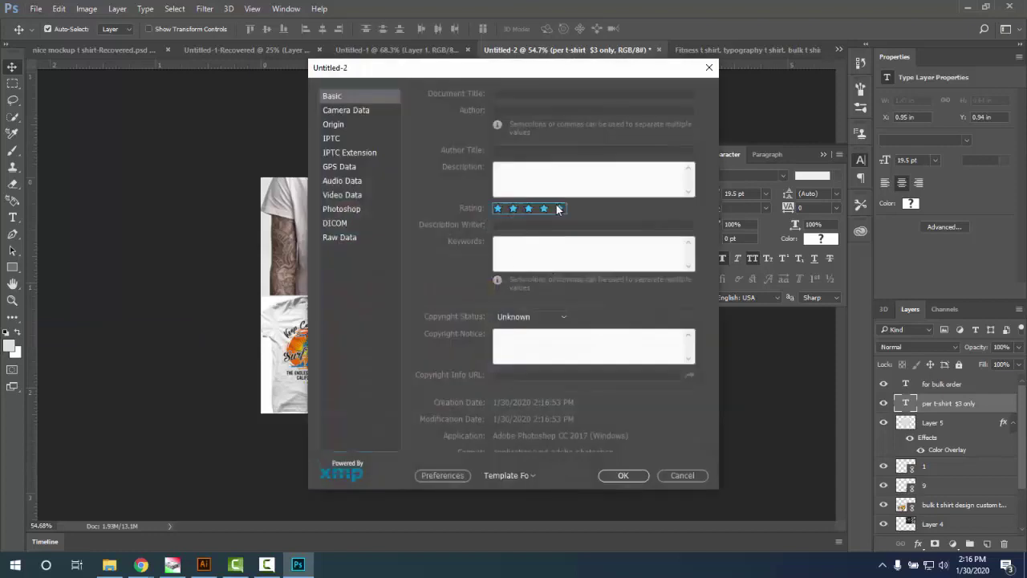
- Set the document title to "typography t shirt design, custom t shirt design, bulk t shirt design, unique t shirt design,"
{"action": "left_click", "coordinate": [540, 94]}
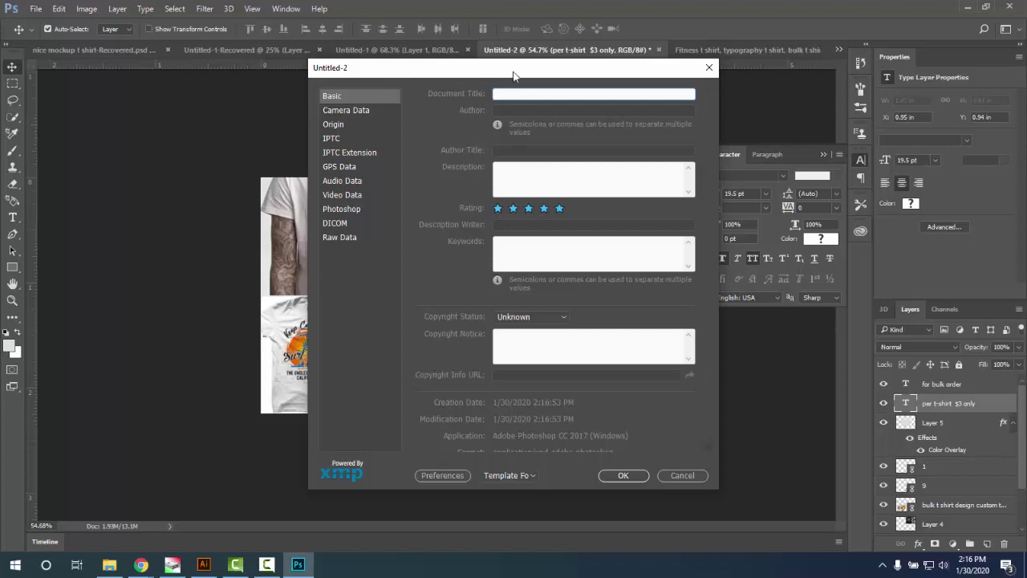
{"action": "left_click_drag", "start_coordinate": [513, 76], "coordinate": [390, 94]}
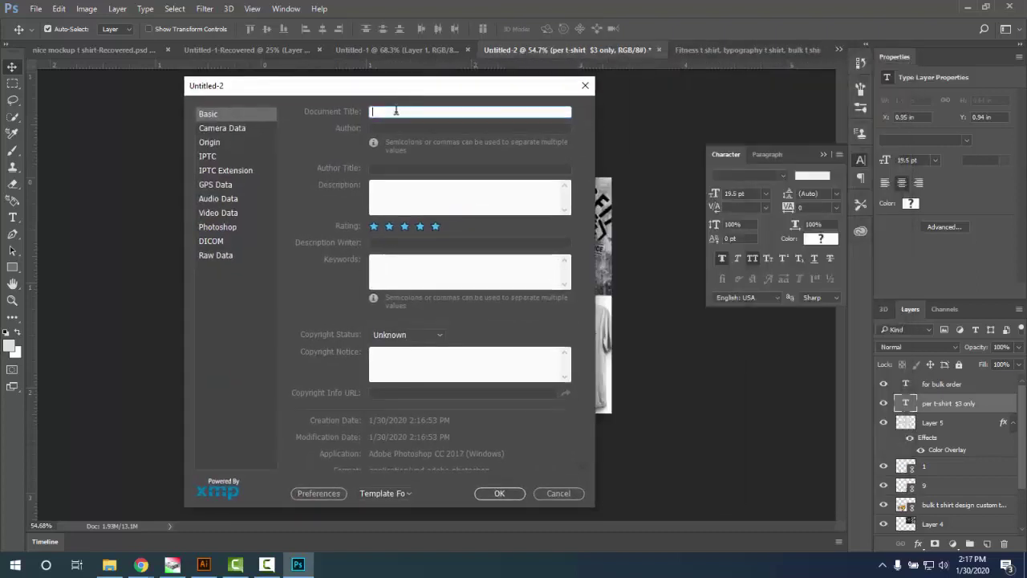
{"action": "type", "text": "pography t shit de"}
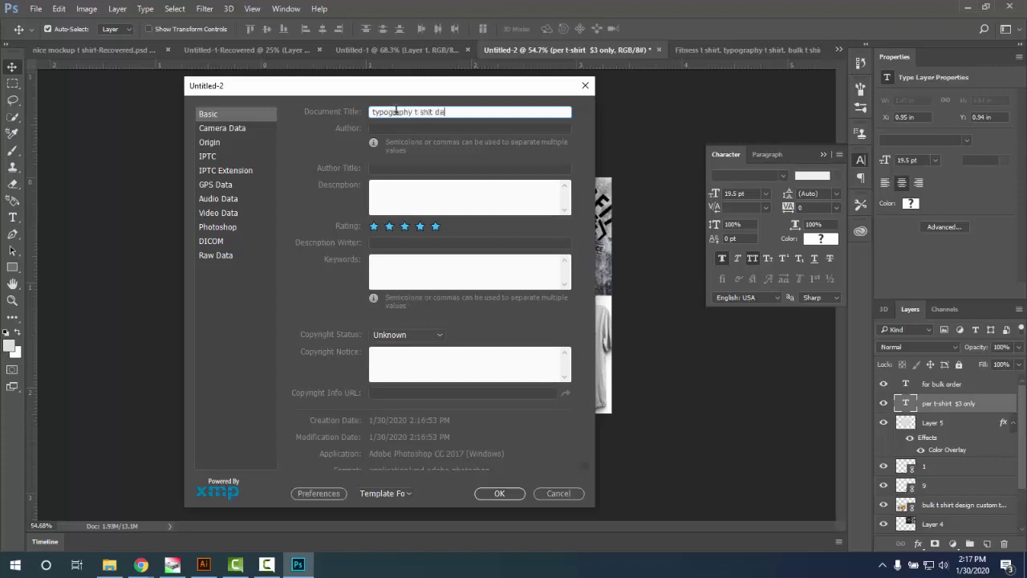
{"action": "key", "text": "BackSpace"}
{"action": "key", "text": "BackSpace"}
{"action": "key", "text": "BackSpace"}
{"action": "key", "text": "BackSpace"}
{"action": "type", "text": "custom t shirt design, "}
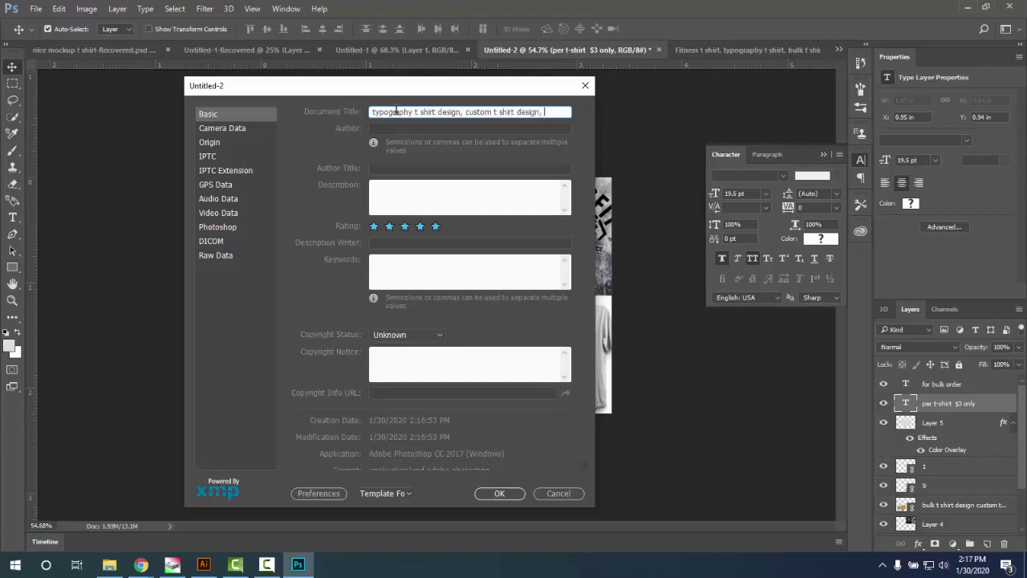
{"action": "type", "text": "bulk t shirt design"}
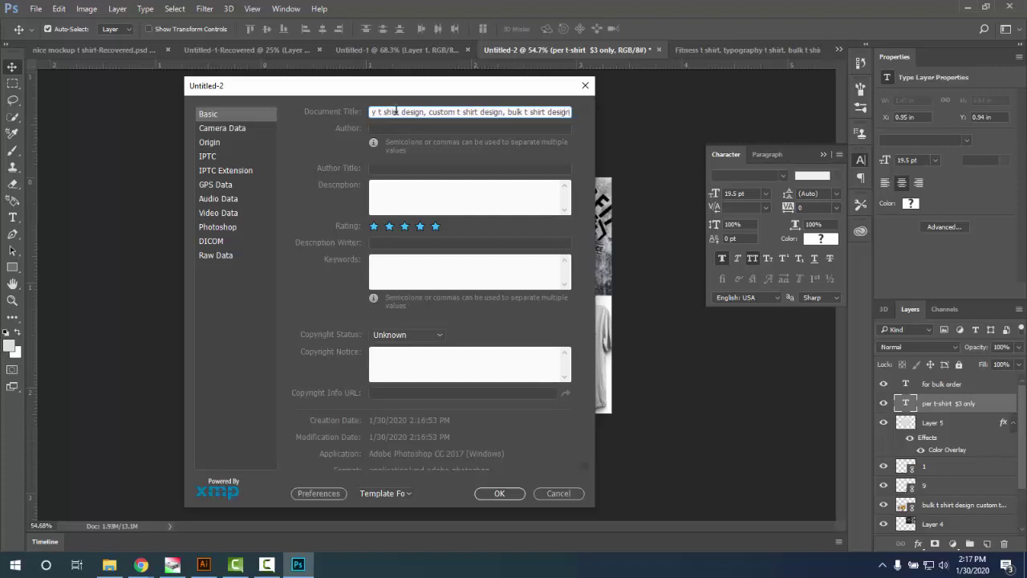
{"action": "type", "text": "design"}
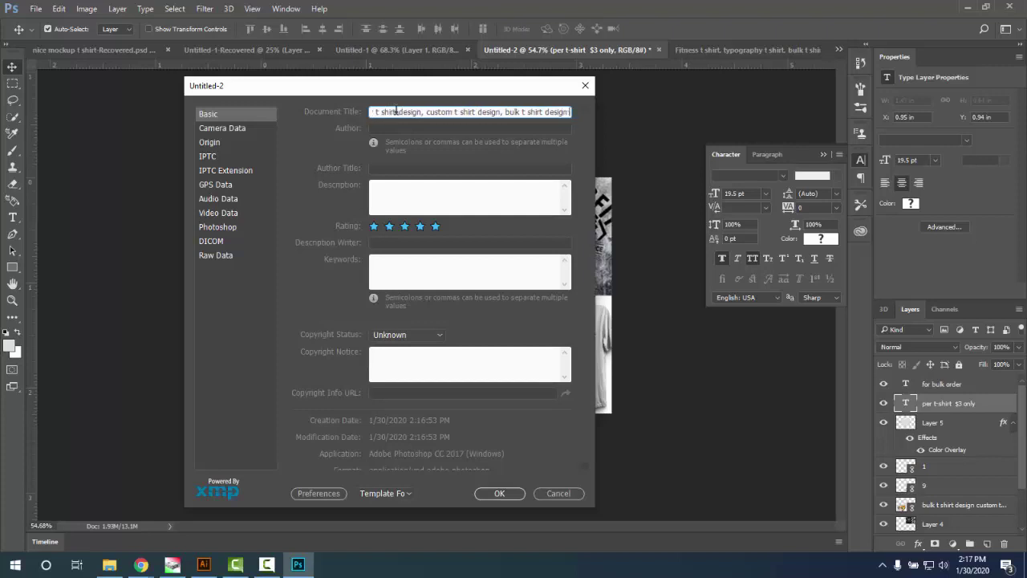
{"action": "type", "text": ", "}
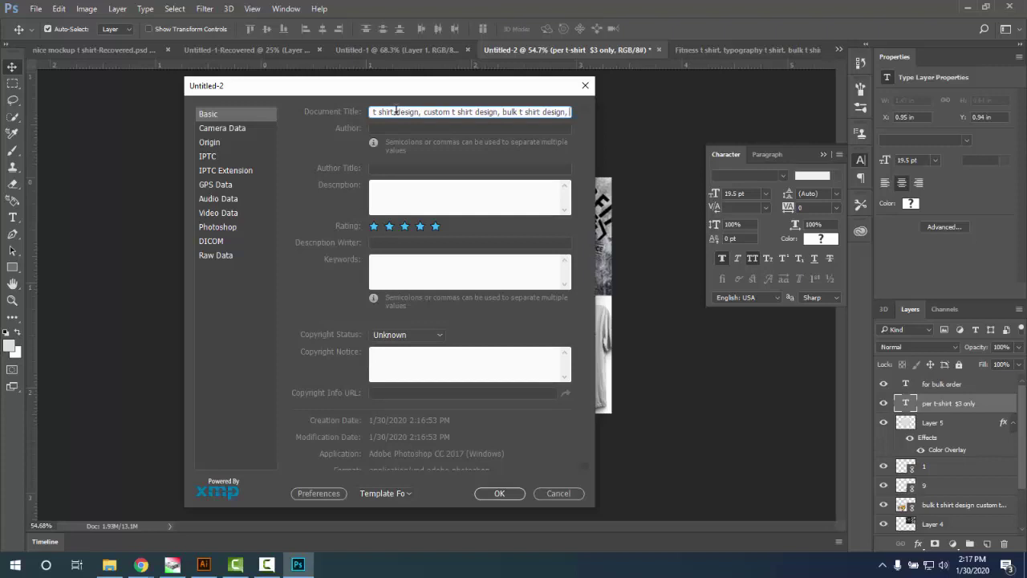
{"action": "type", "text": "uni"}
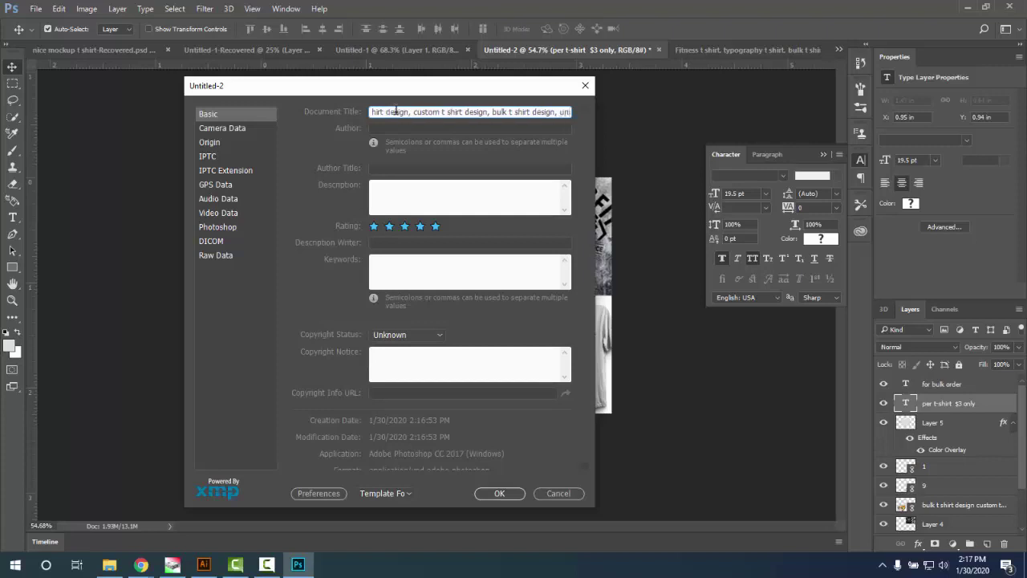
{"action": "type", "text": "que"}
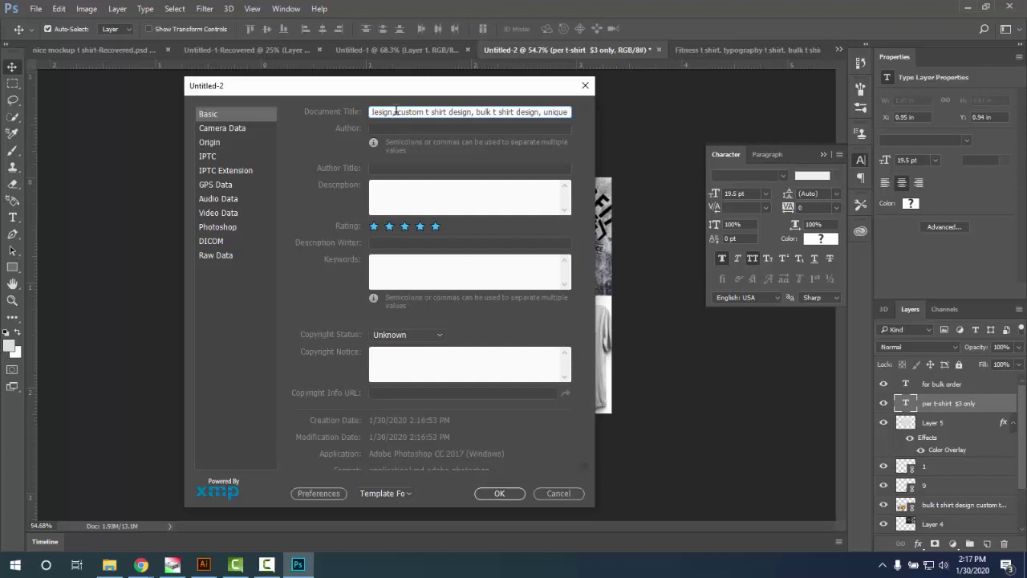
{"action": "type", "text": " t shirt d"}
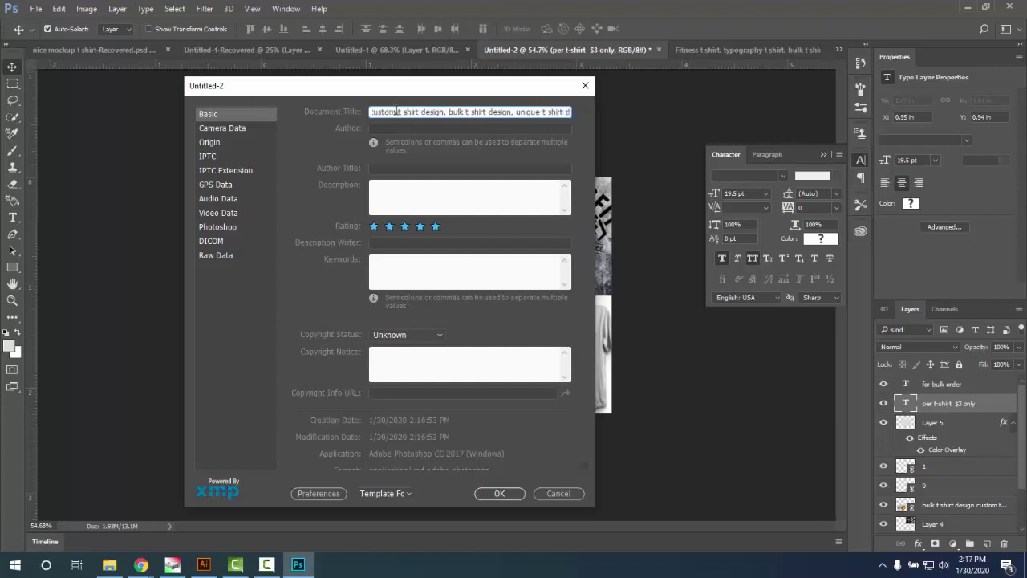
{"action": "type", "text": "esign,"}
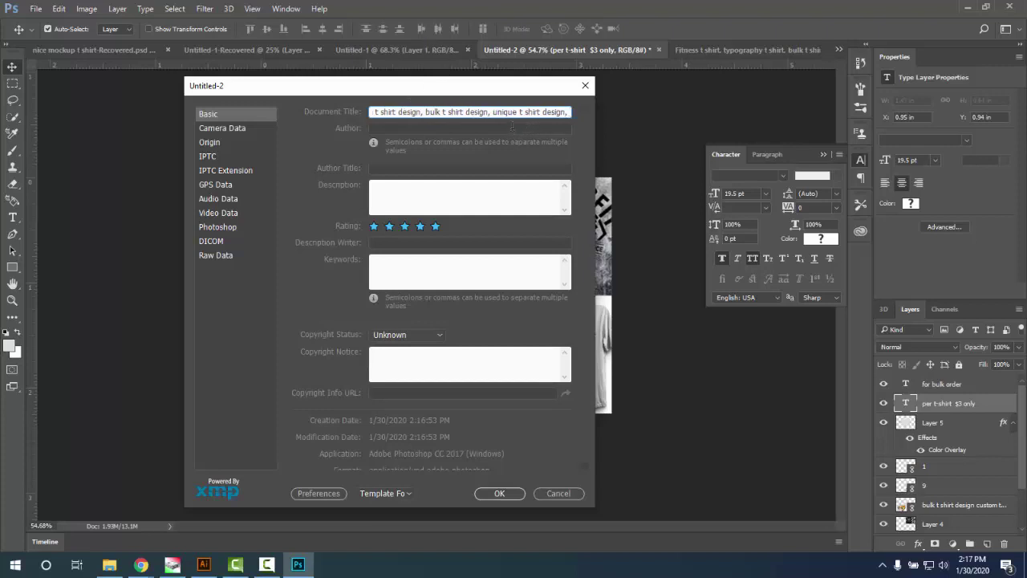
- Fill in the author's name and copy the full document title text into the author title
{"action": "key", "text": "ctrl+a"}
{"action": "key", "text": "ctrl+c"}
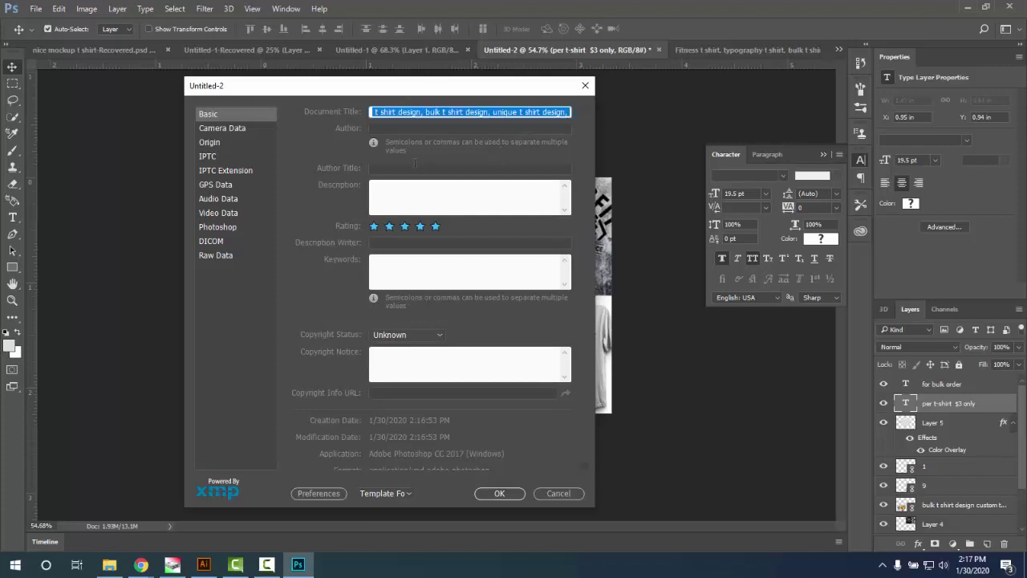
{"action": "left_click", "coordinate": [399, 128]}
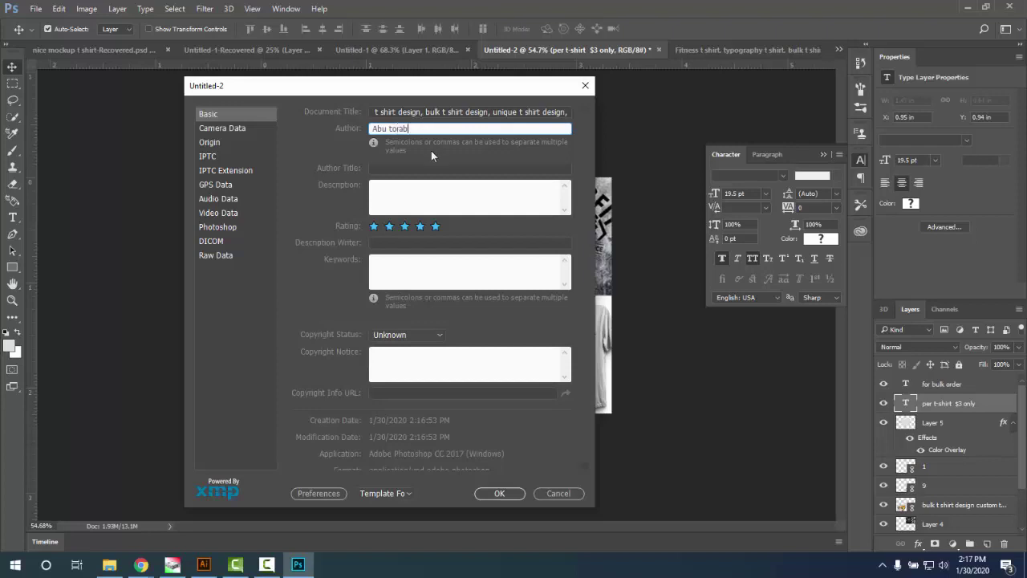
{"action": "left_click", "coordinate": [382, 169]}
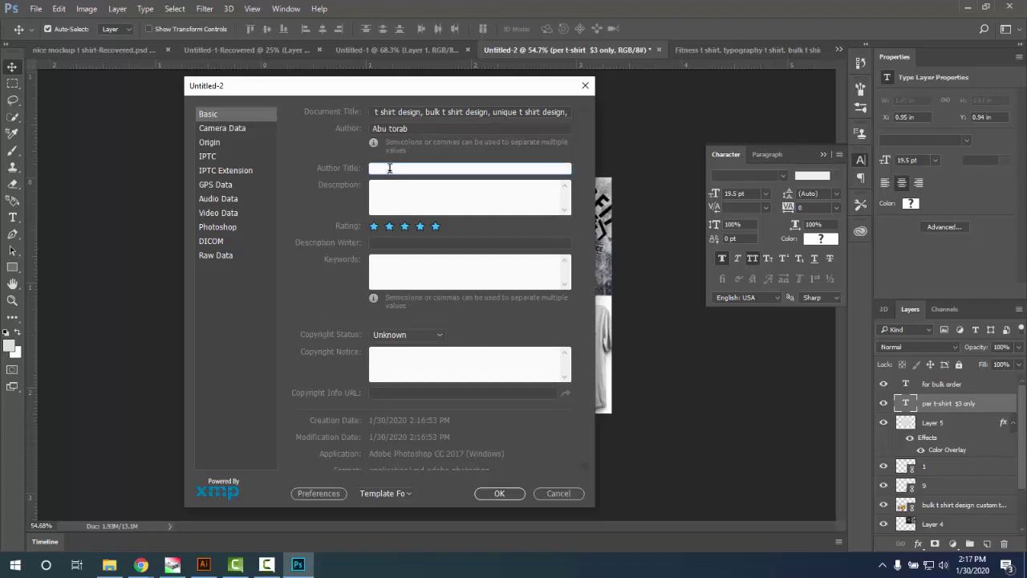
{"action": "key", "text": "ctrl+v"}
- Fill the description with the copied title keywords, preceded by "I am professional t shirt designer,"
{"action": "left_click", "coordinate": [395, 184]}
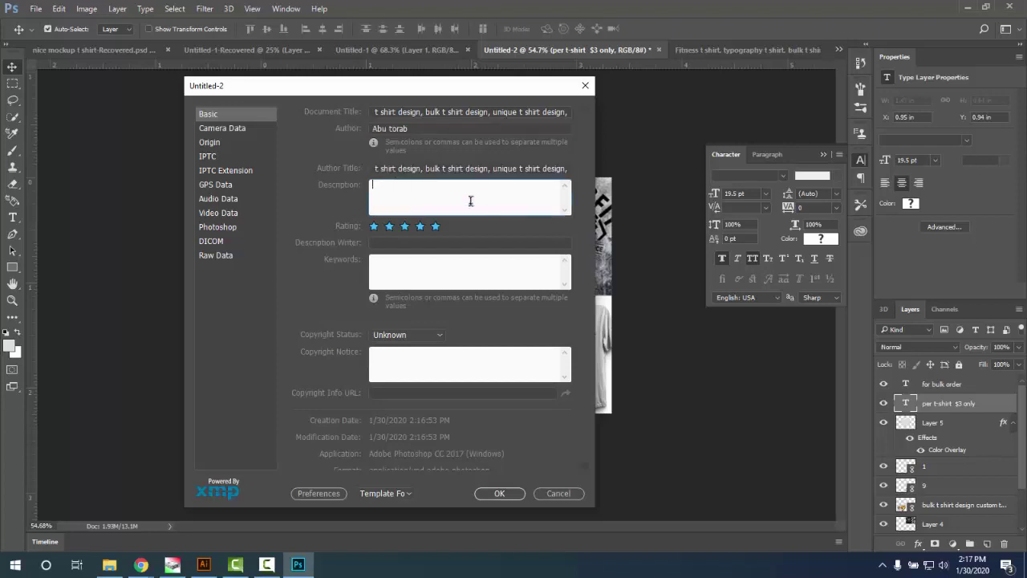
{"action": "type", "text": "typography t shirt design, custom t shirt design, bulk t shirt design, unique t shirt design,"}
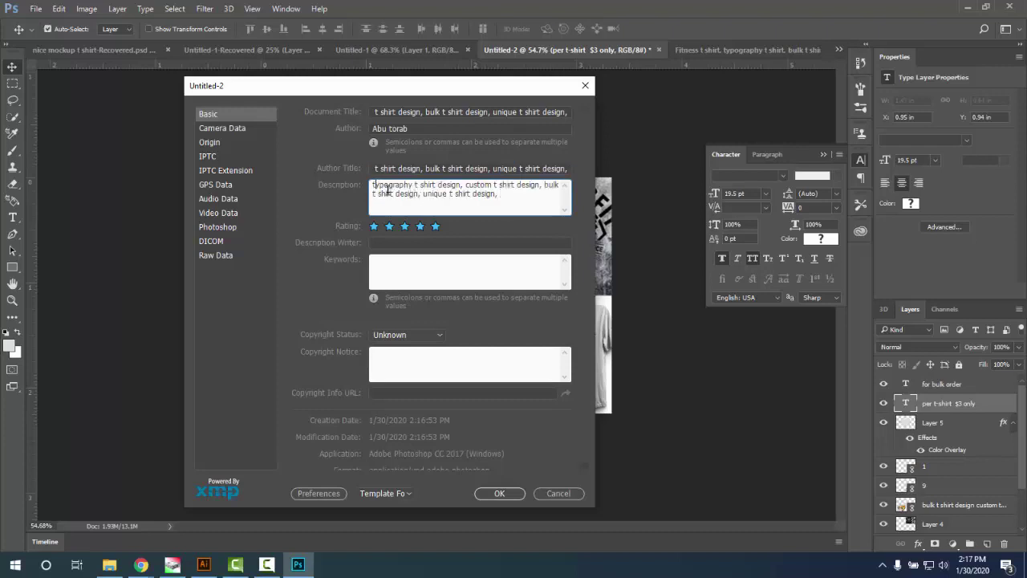
{"action": "type", "text": "I am profes"}
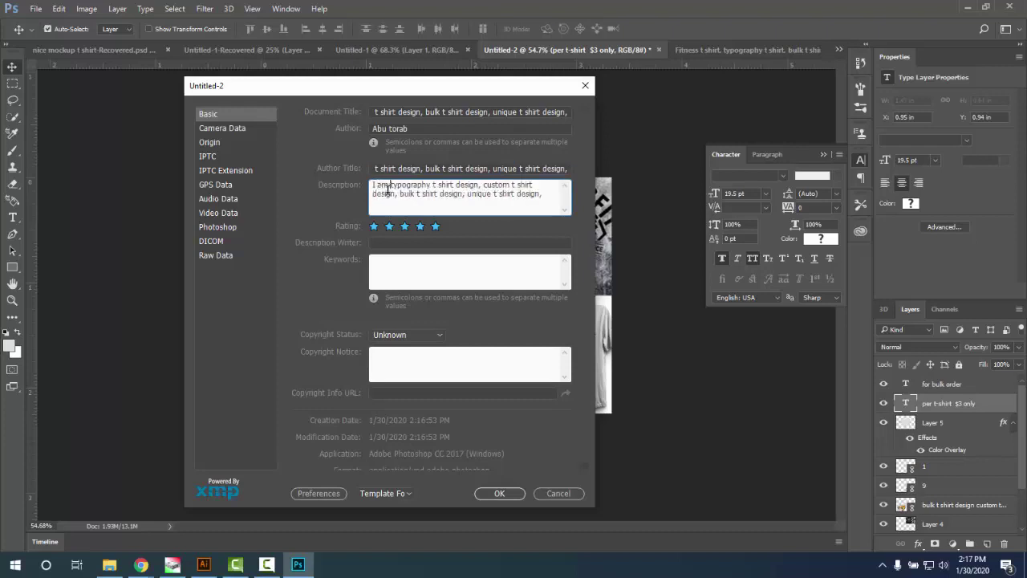
{"action": "type", "text": "sioinal t shirt d"}
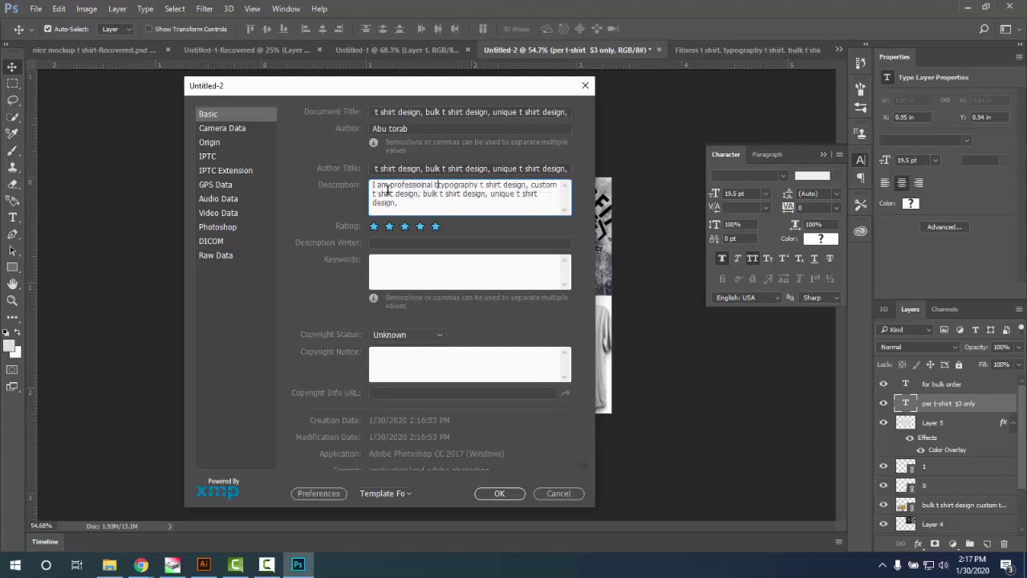
{"action": "type", "text": "esigner, t"}
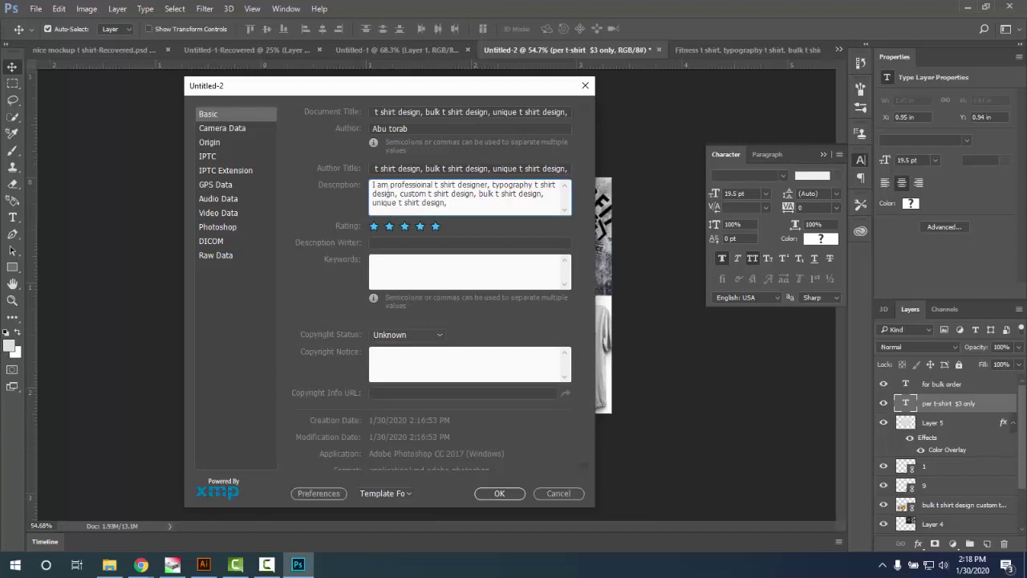
- Insert "my service is Graphics t shirt designs," into the file's description between "designer," and "typography t shirt design"
{"action": "left_click", "coordinate": [449, 204]}
{"action": "type", "text": ", my serv"}
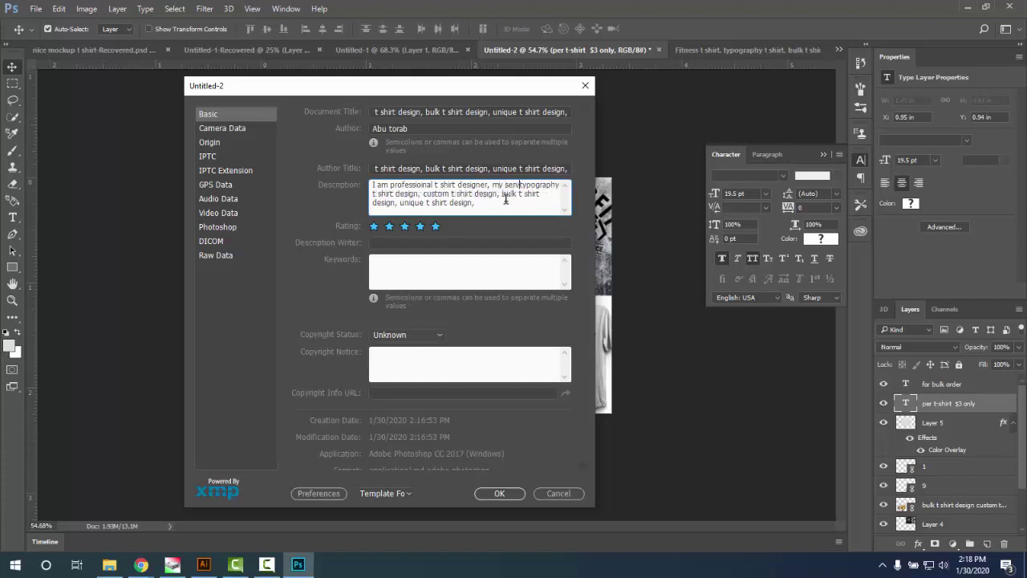
{"action": "type", "text": "ice is "}
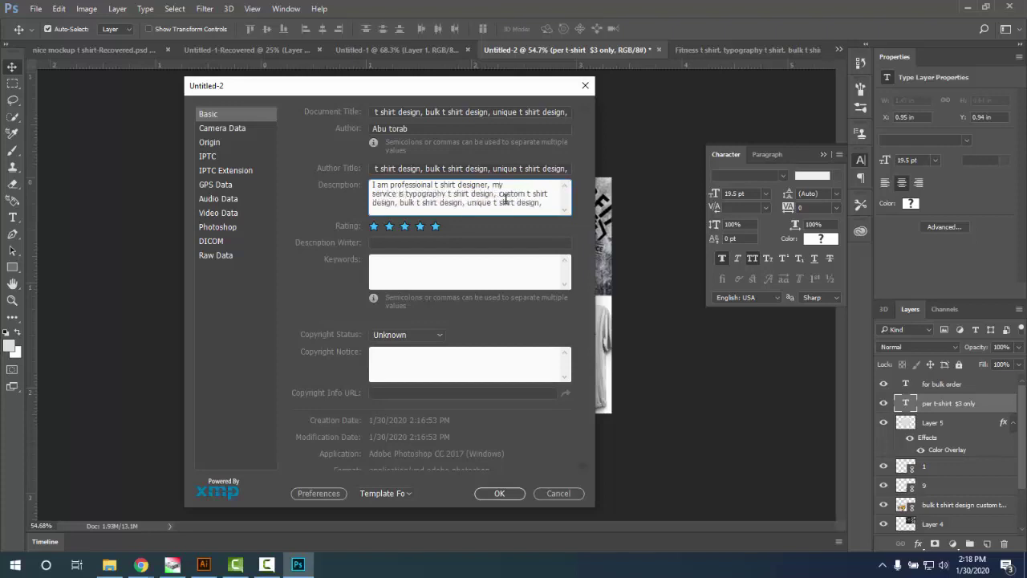
{"action": "type", "text": "Graphics"}
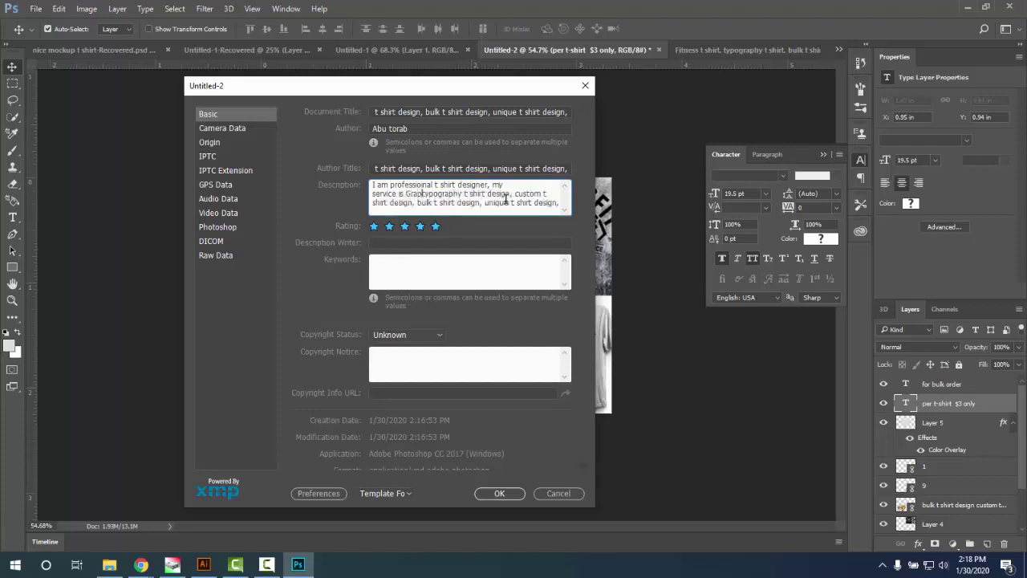
{"action": "type", "text": " t shirt "}
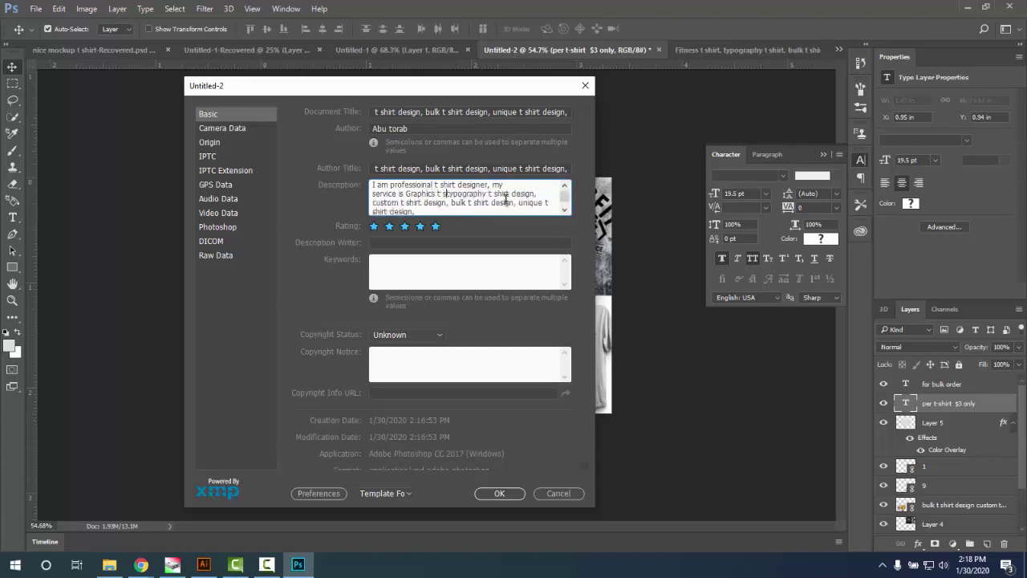
{"action": "type", "text": "designs,"}
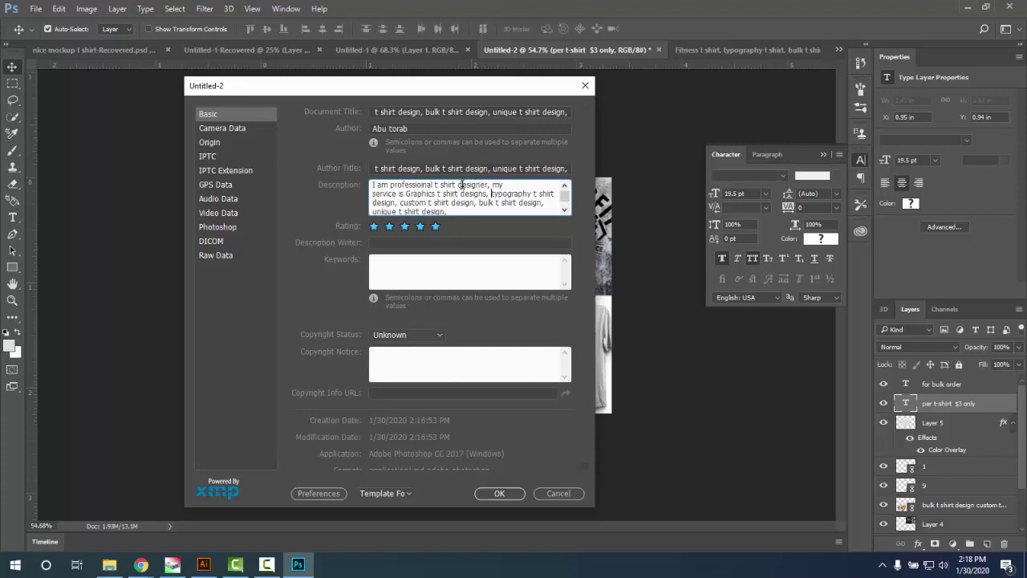
- End the description with "and vintage t shirt design." following "unique t shirt design" and without the trailing comma
{"action": "scroll", "coordinate": [457, 209], "scroll_direction": "down", "scroll_amount": 1}
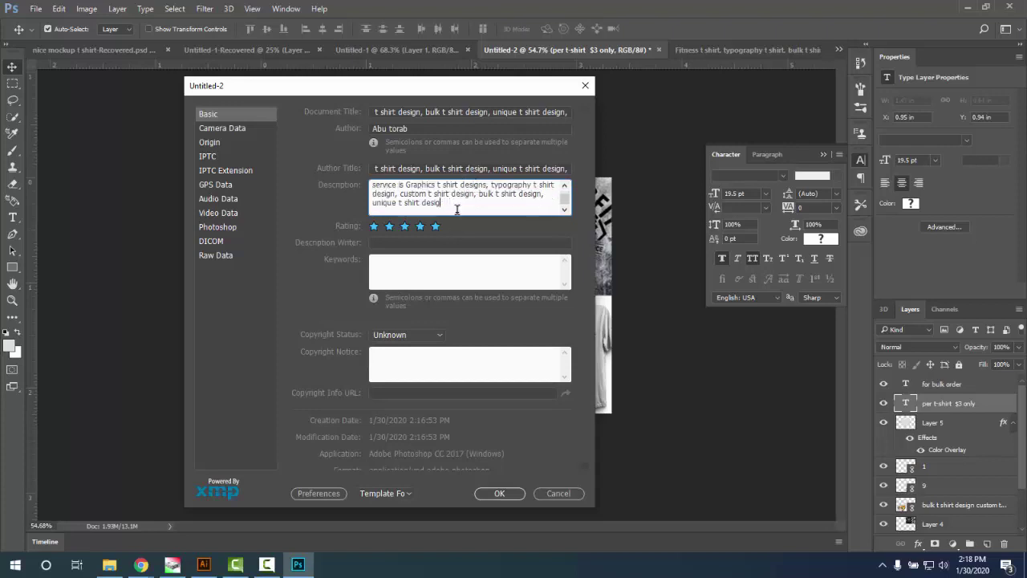
{"action": "type", "text": "and vintage t shirt "}
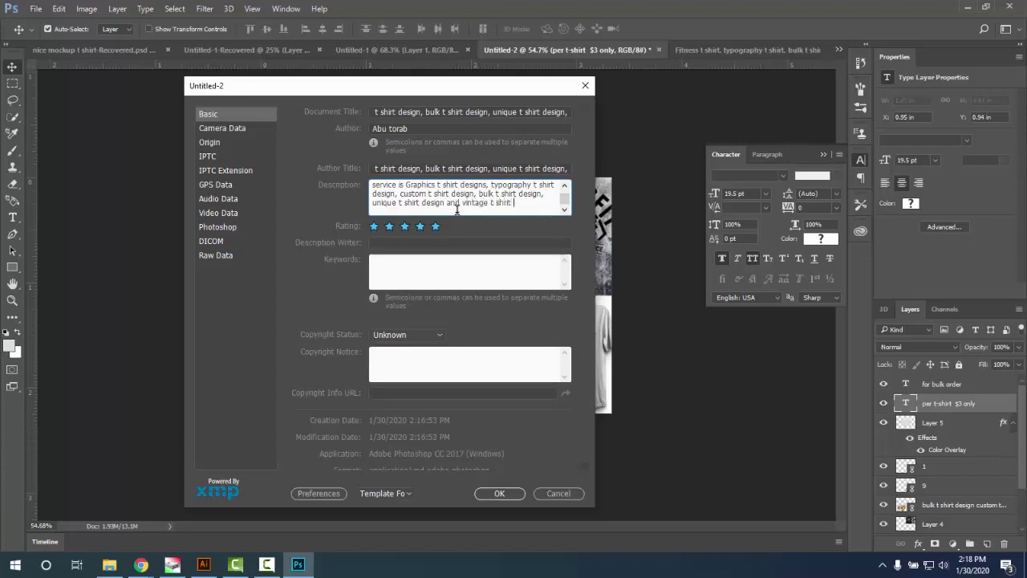
{"action": "type", "text": "design."}
- Copy the full description into the keywords and remove the opening "I am professional t shirt designer, my service is"
{"action": "left_click", "coordinate": [400, 261]}
{"action": "left_click", "coordinate": [435, 198]}
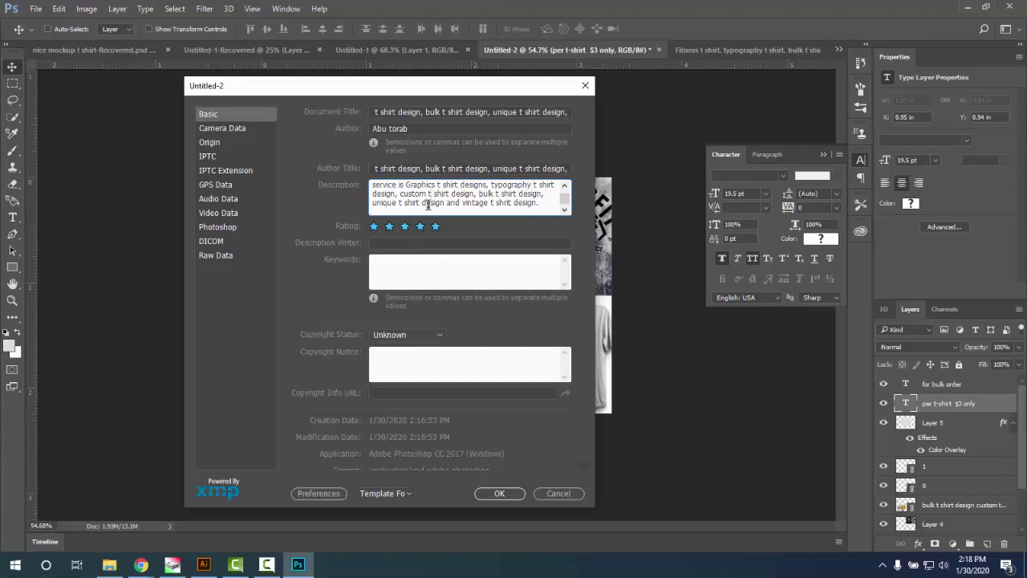
{"action": "key", "text": "ctrl+a"}
{"action": "left_click", "coordinate": [417, 274]}
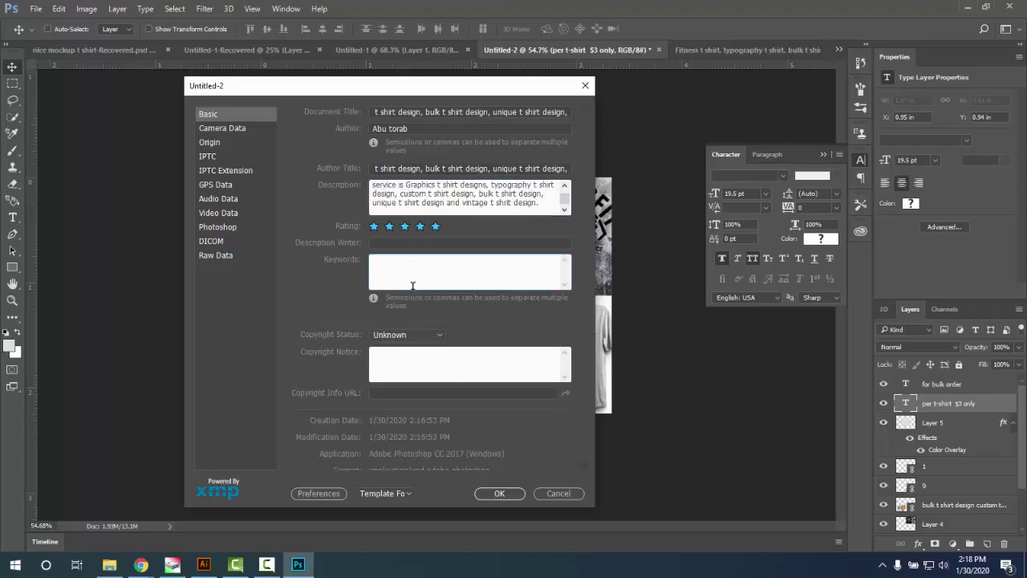
{"action": "type", "text": "I am professional t shirt designer, my service is Graphics t shirt designs, typography t shirt design, custom t shirt design, bulk t shirt design, unique t shirt design and vintage t shirt design."}
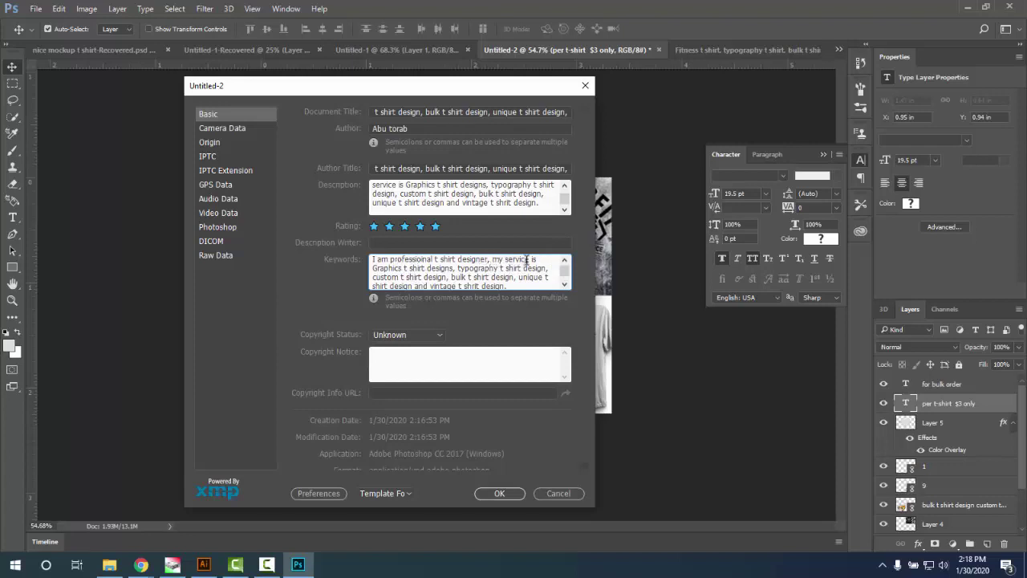
{"action": "left_click_drag", "start_coordinate": [539, 259], "coordinate": [380, 259]}
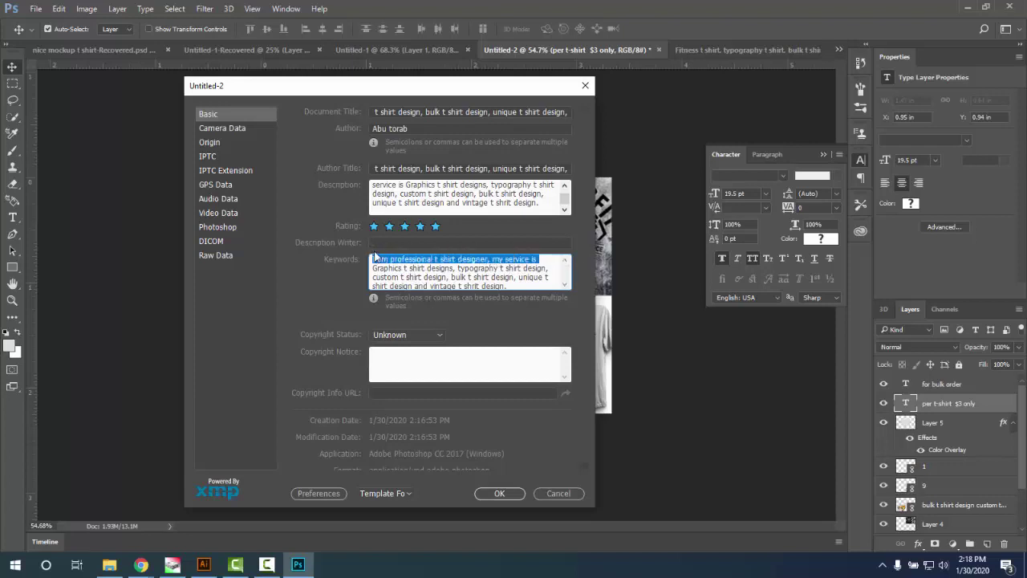
{"action": "key", "text": "BackSpace"}
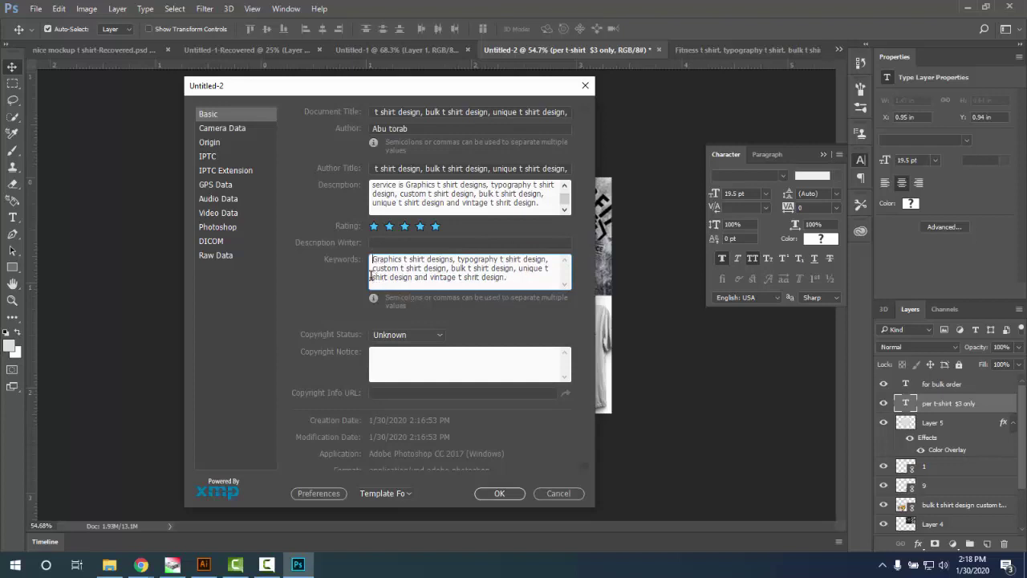
- Paste the full description as the copyright notice, set the copyright status to Public Domain, and apply the file information
{"action": "scroll", "coordinate": [422, 325], "scroll_direction": "down", "scroll_amount": 1}
{"action": "left_click", "coordinate": [404, 352]}
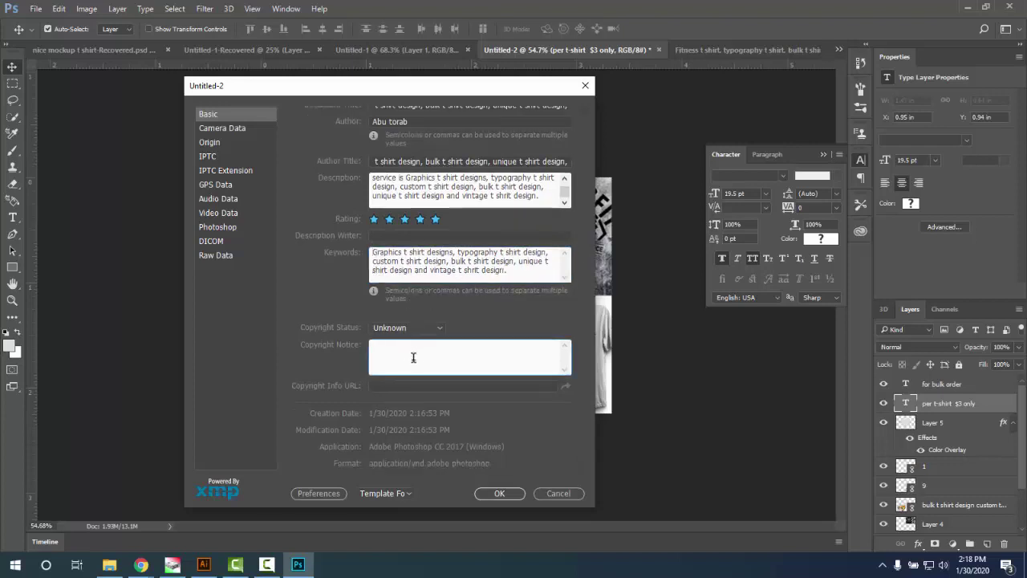
{"action": "type", "text": "I am professional t shirt designer, my service is Graphics t shirt designs, typography t shirt design, custom t shirt design, bulk t shirt design, unique t shirt design and vintage t shirt design."}
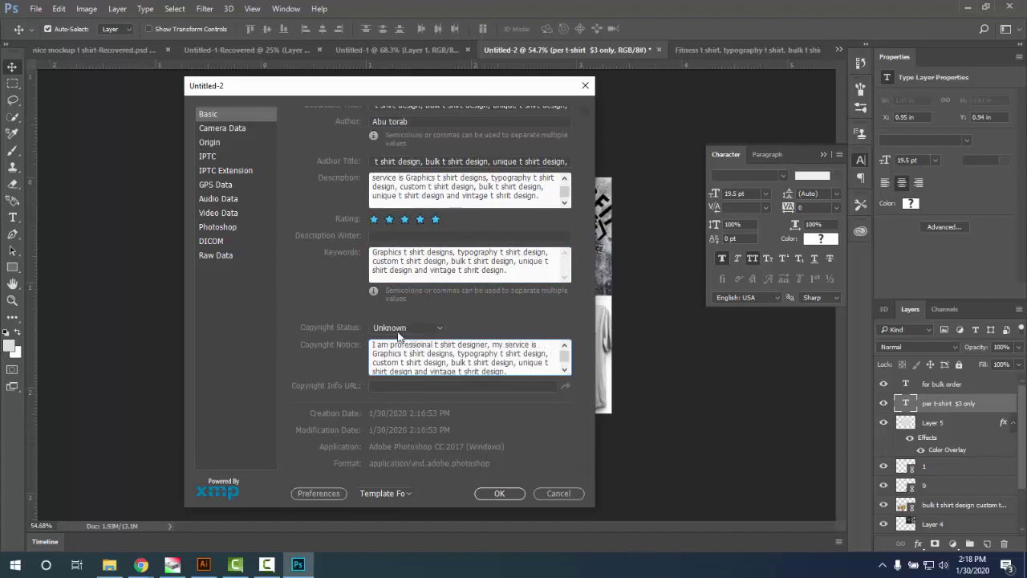
{"action": "left_click", "coordinate": [399, 331]}
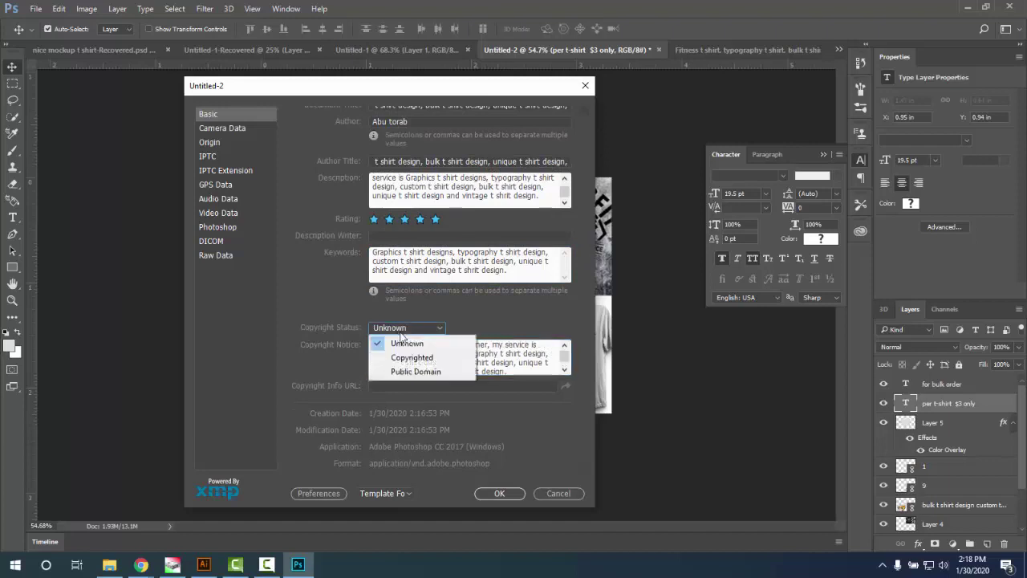
{"action": "left_click", "coordinate": [428, 373]}
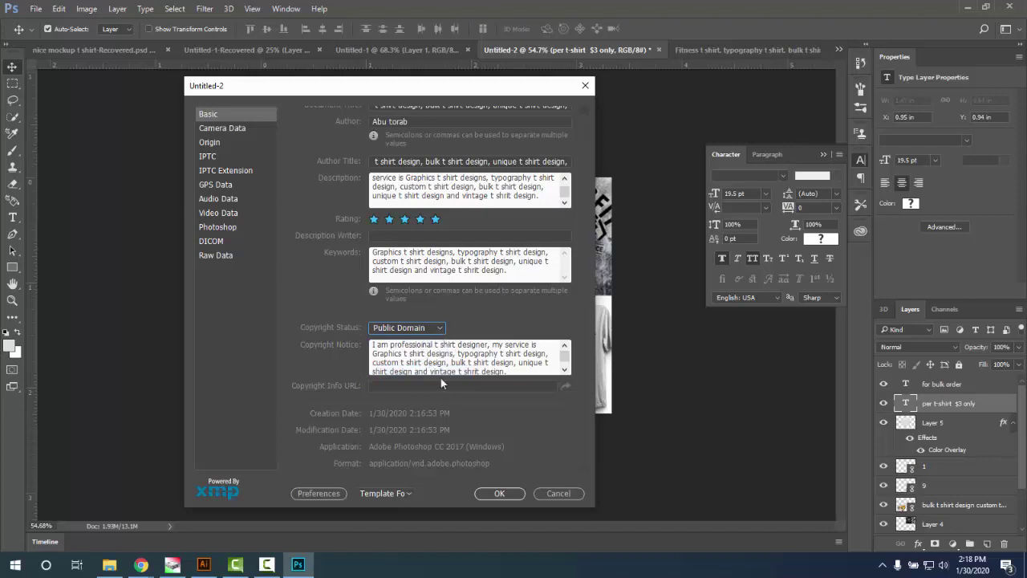
{"action": "left_click", "coordinate": [496, 492]}
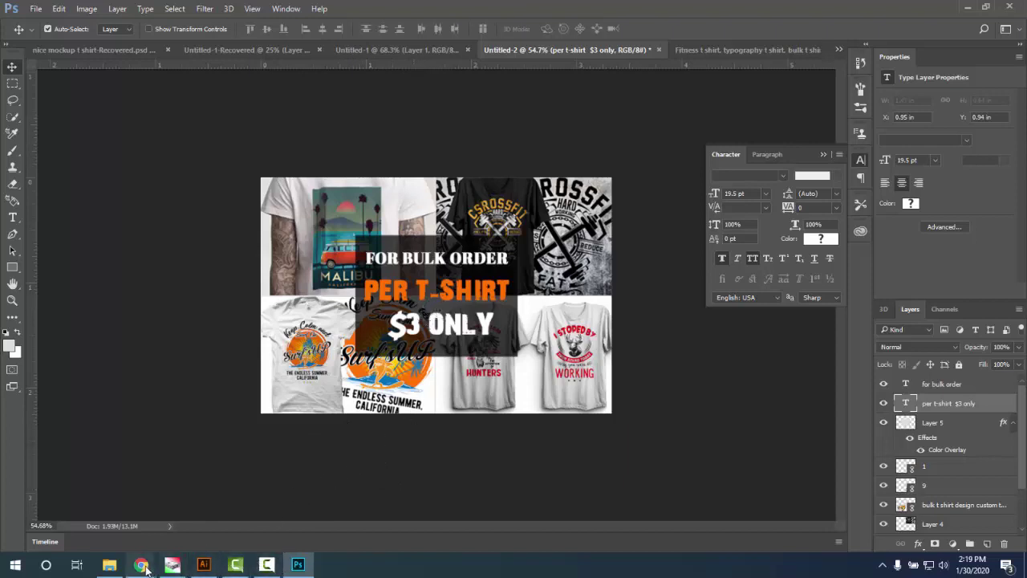
- Switch to File Explorer and open the gig t shirt folder inside the 2019 folder on the Designs (F:) drive
{"action": "mouse_move", "coordinate": [143, 567]}
{"action": "left_click", "coordinate": [141, 565]}
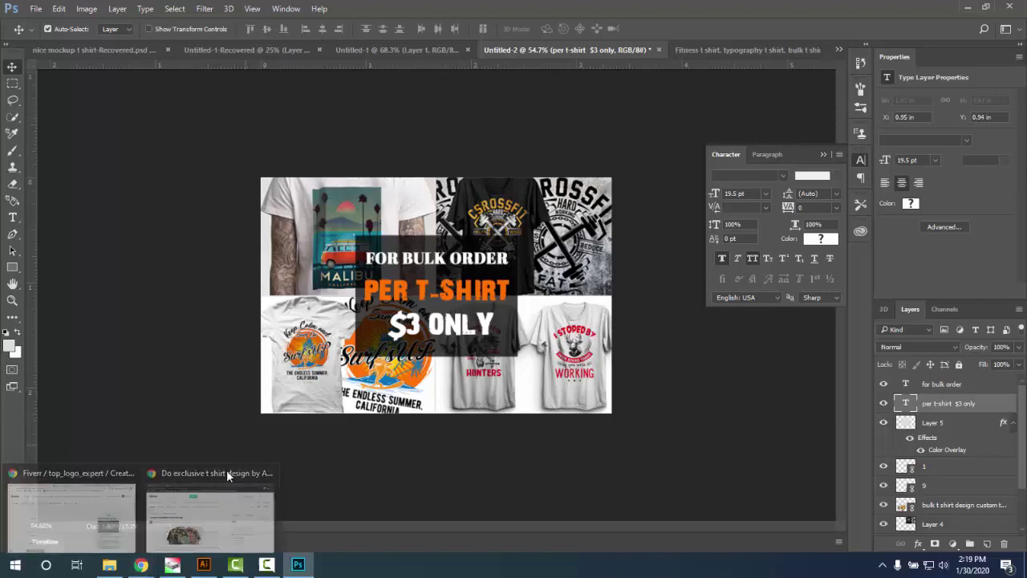
{"action": "left_click", "coordinate": [112, 566]}
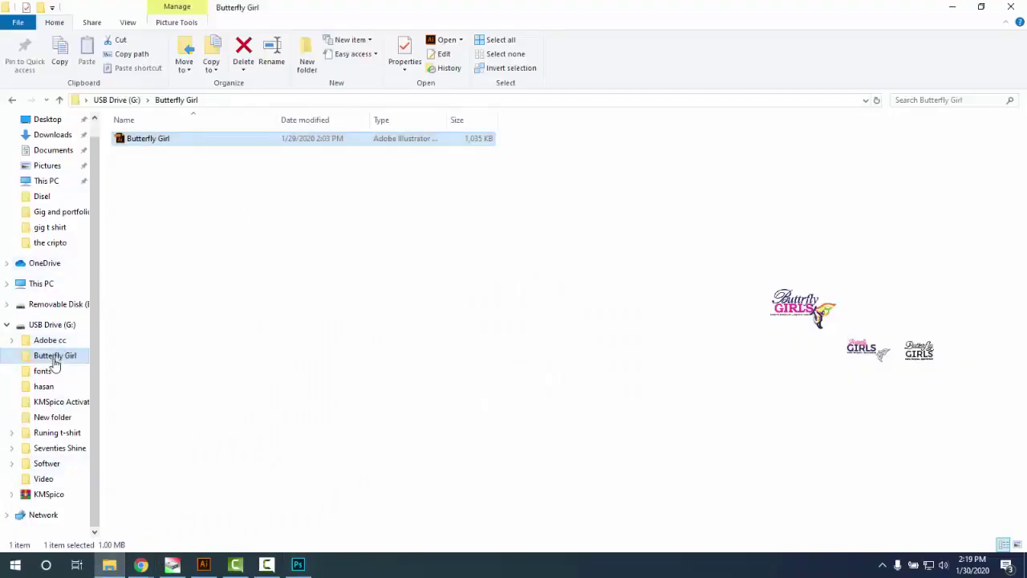
{"action": "left_click", "coordinate": [41, 284]}
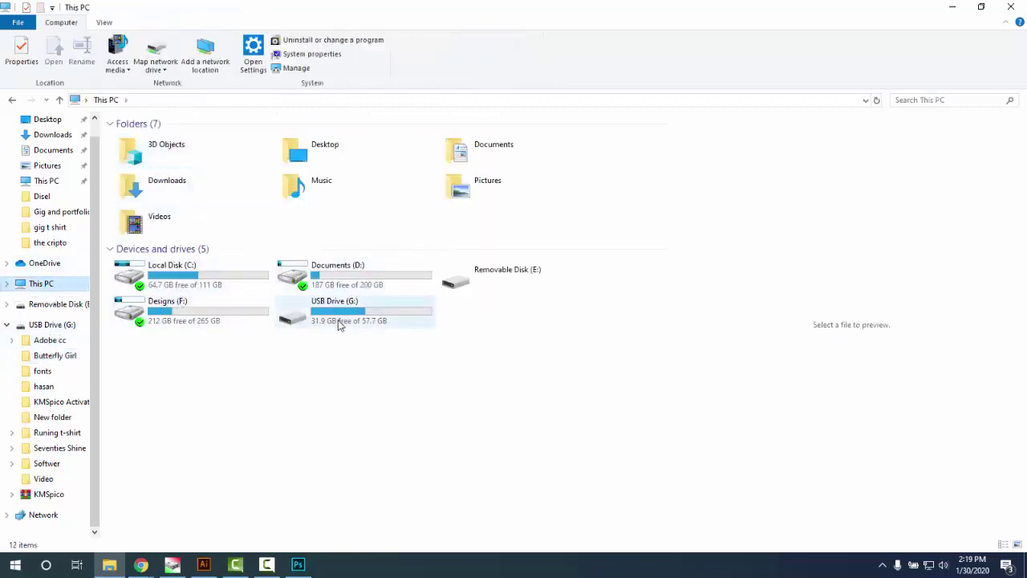
{"action": "double_click", "coordinate": [202, 308]}
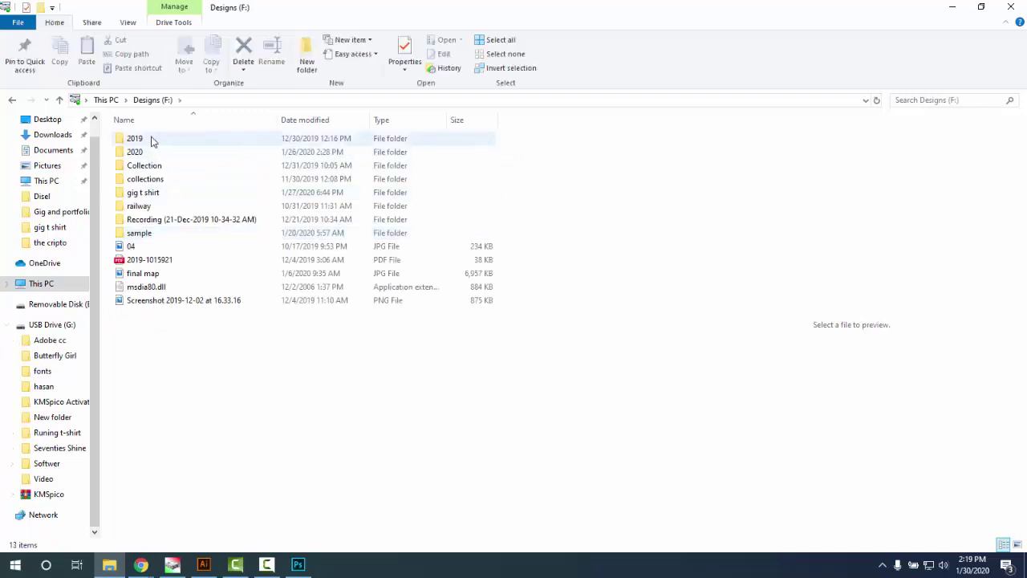
{"action": "double_click", "coordinate": [149, 138]}
{"action": "left_click", "coordinate": [155, 273]}
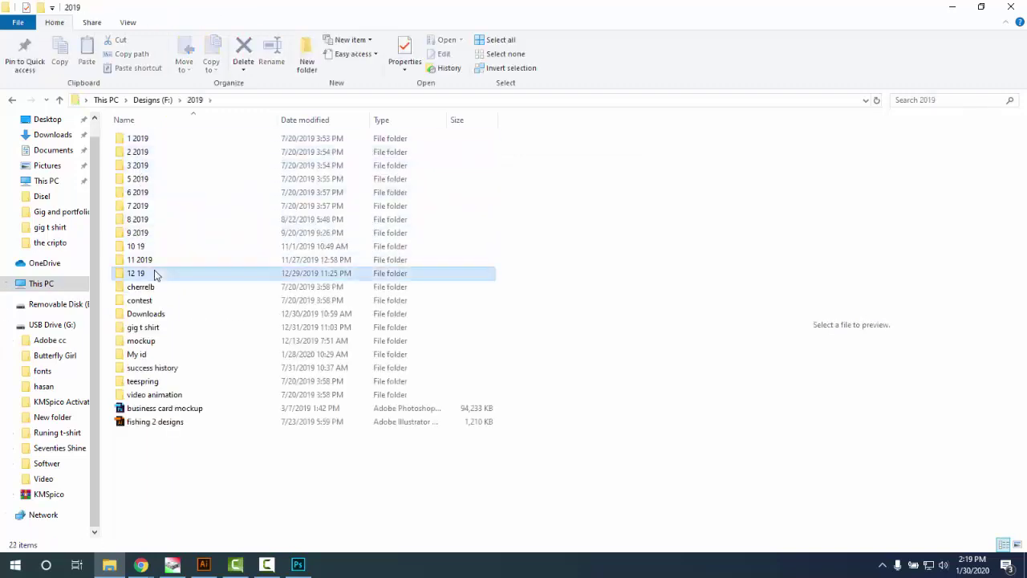
{"action": "left_click", "coordinate": [156, 276]}
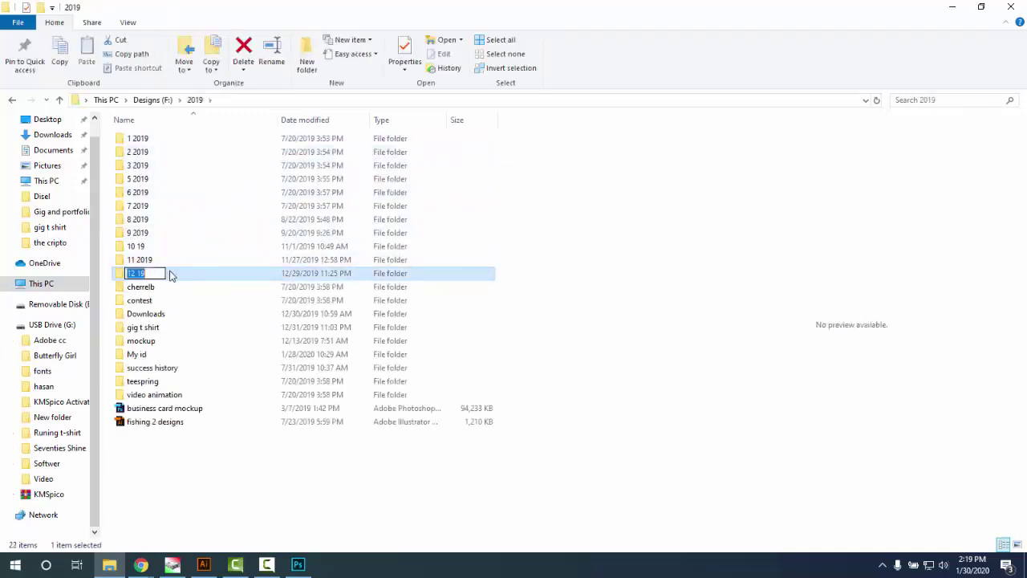
{"action": "left_click", "coordinate": [178, 275]}
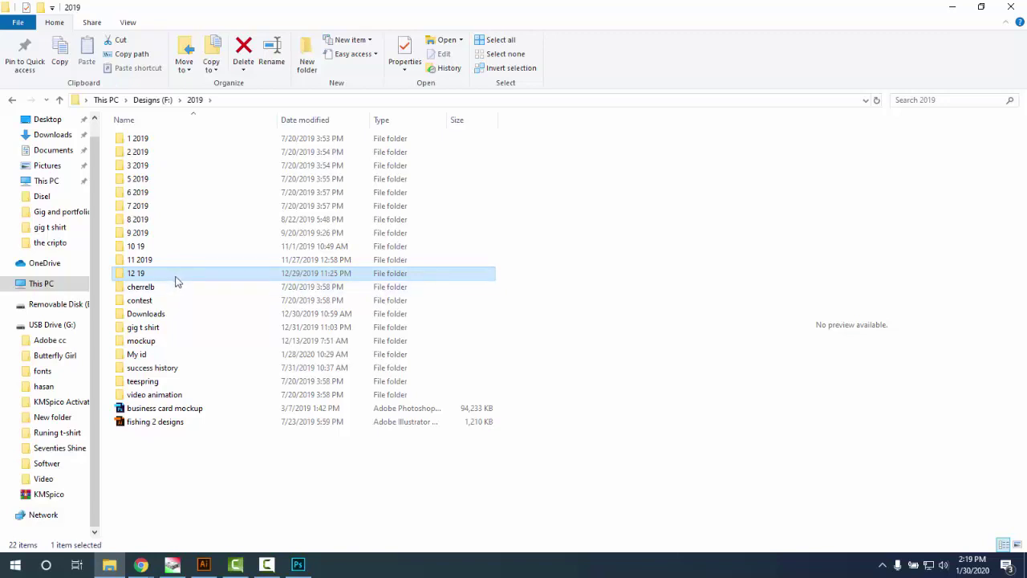
{"action": "mouse_move", "coordinate": [177, 281]}
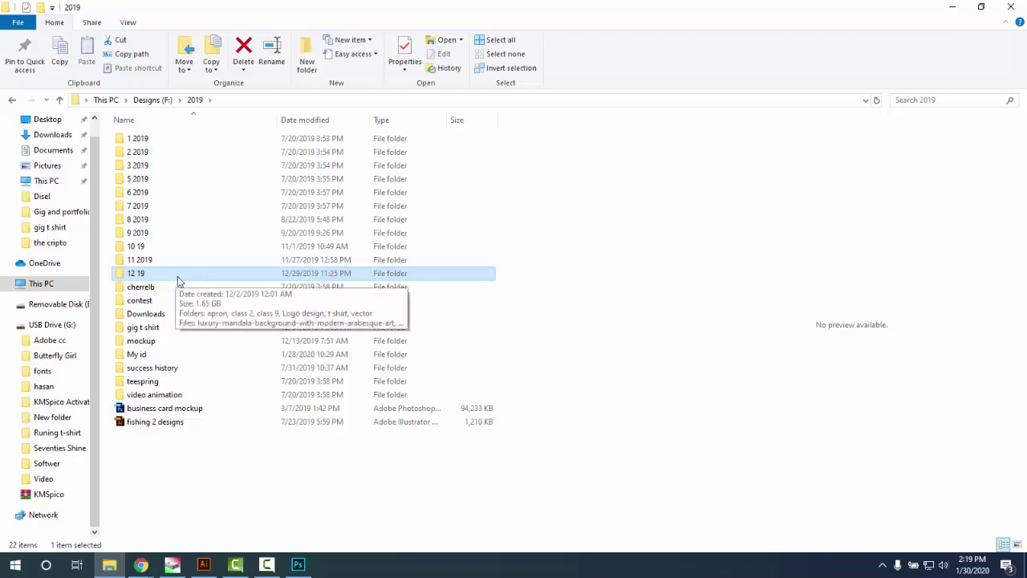
{"action": "double_click", "coordinate": [161, 328]}
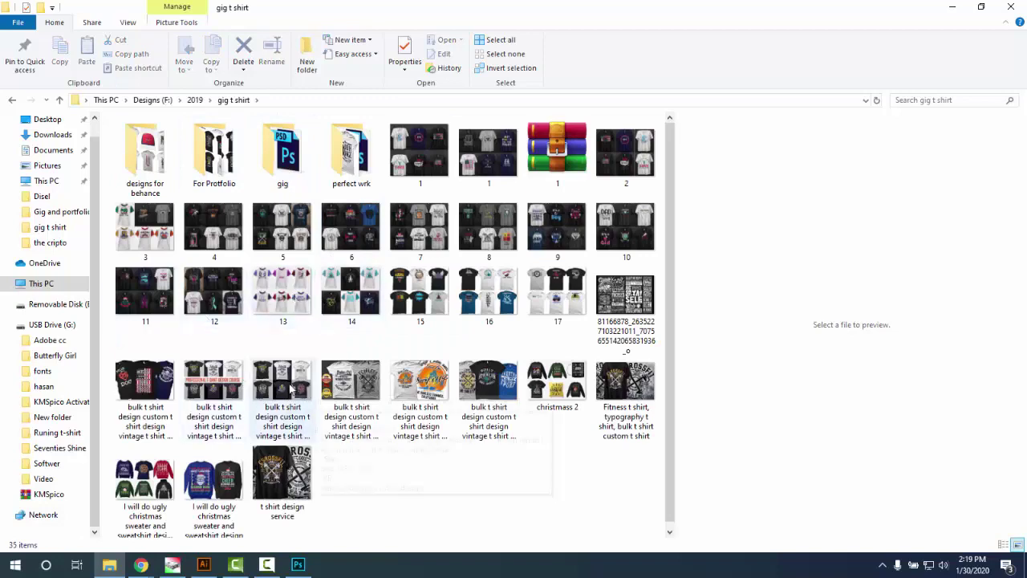
- View the bulk t shirt design collage with the Muscle Rich shirt and the images following it, through t shirt design service.jpg, then close the viewer
{"action": "double_click", "coordinate": [291, 386]}
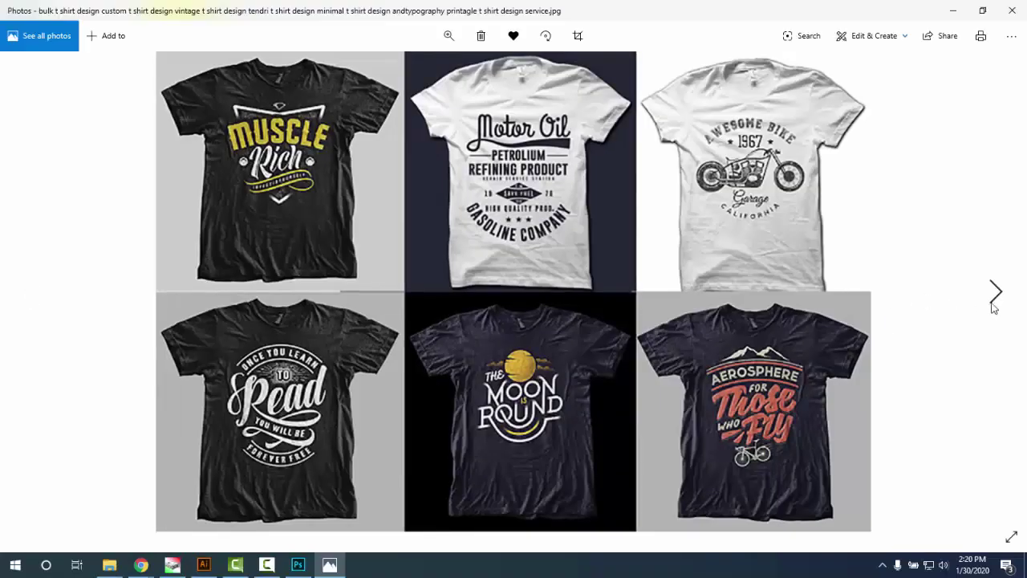
{"action": "left_click", "coordinate": [993, 305]}
{"action": "left_click", "coordinate": [994, 305]}
{"action": "left_click", "coordinate": [993, 305]}
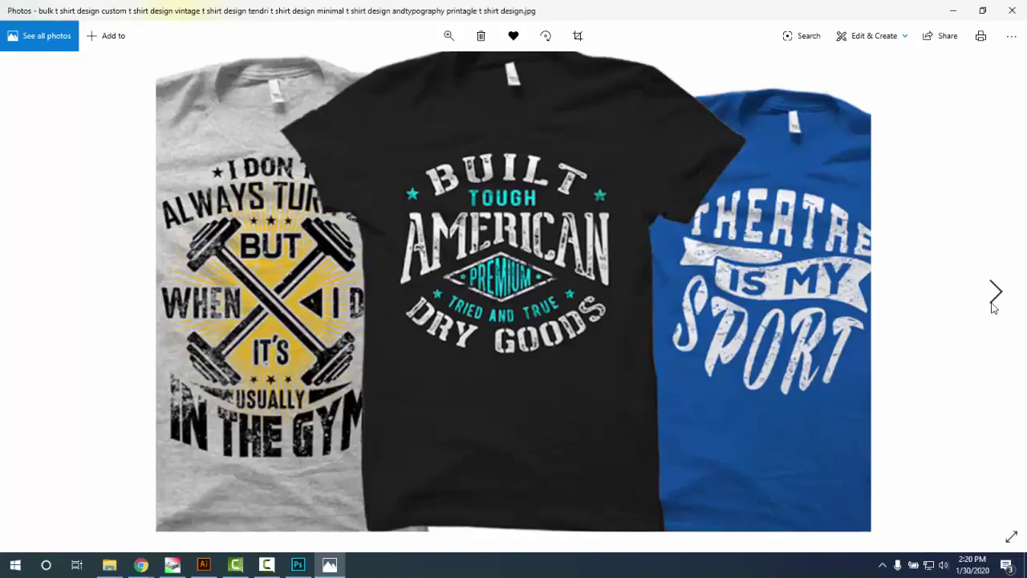
{"action": "left_click", "coordinate": [994, 305]}
{"action": "left_click", "coordinate": [993, 305]}
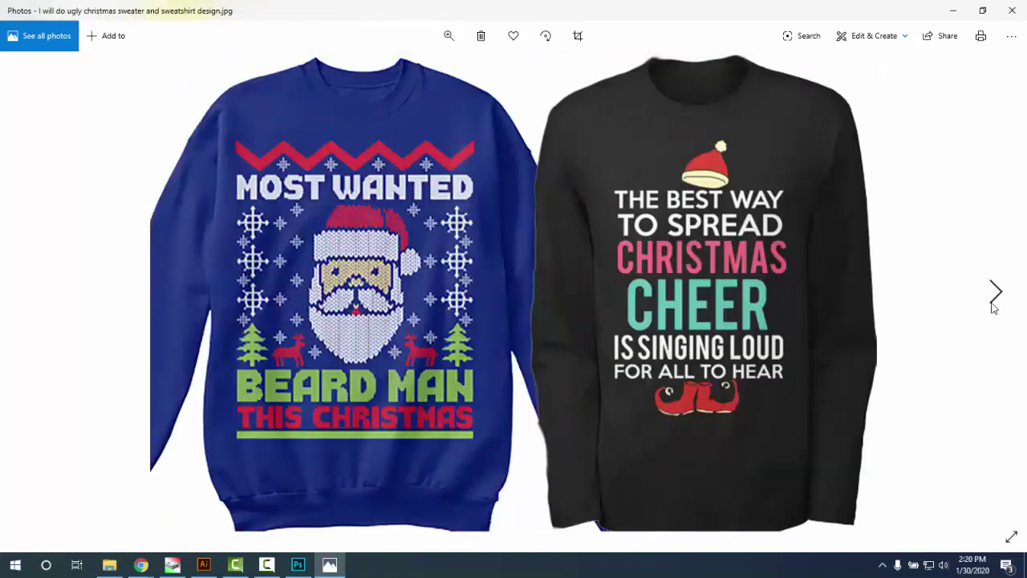
{"action": "left_click", "coordinate": [994, 305]}
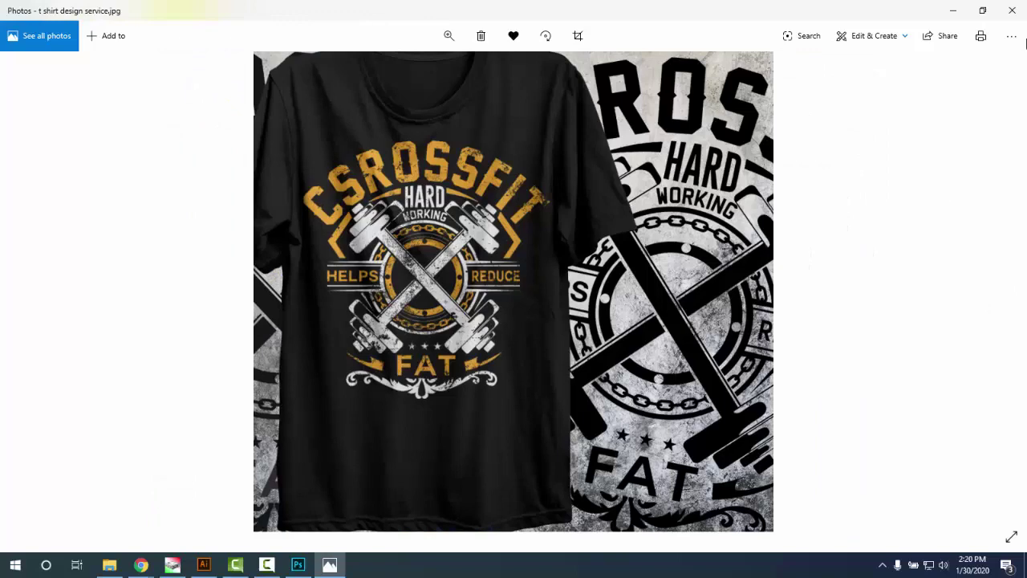
{"action": "left_click", "coordinate": [1012, 11]}
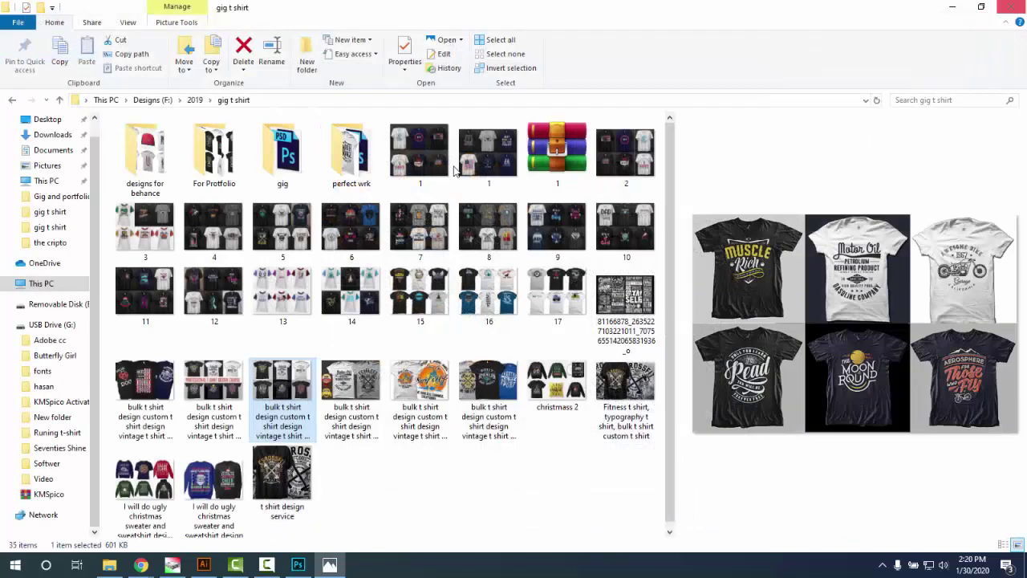
- Preview gig images 3, 1, 2, 5 and 4 in a widened preview area to examine their six-shirt layouts
{"action": "left_click", "coordinate": [144, 232]}
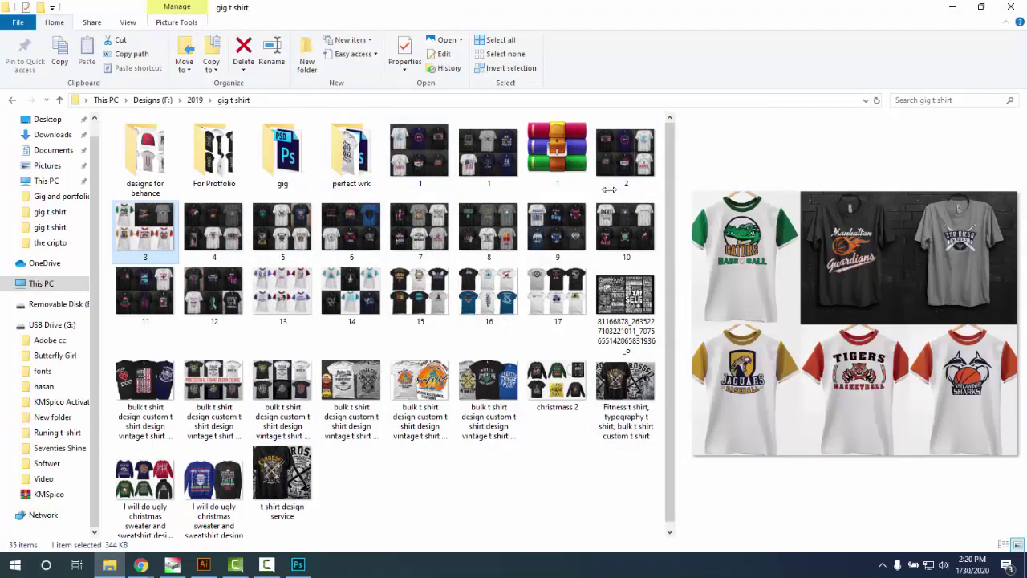
{"action": "left_click_drag", "start_coordinate": [676, 184], "coordinate": [325, 173]}
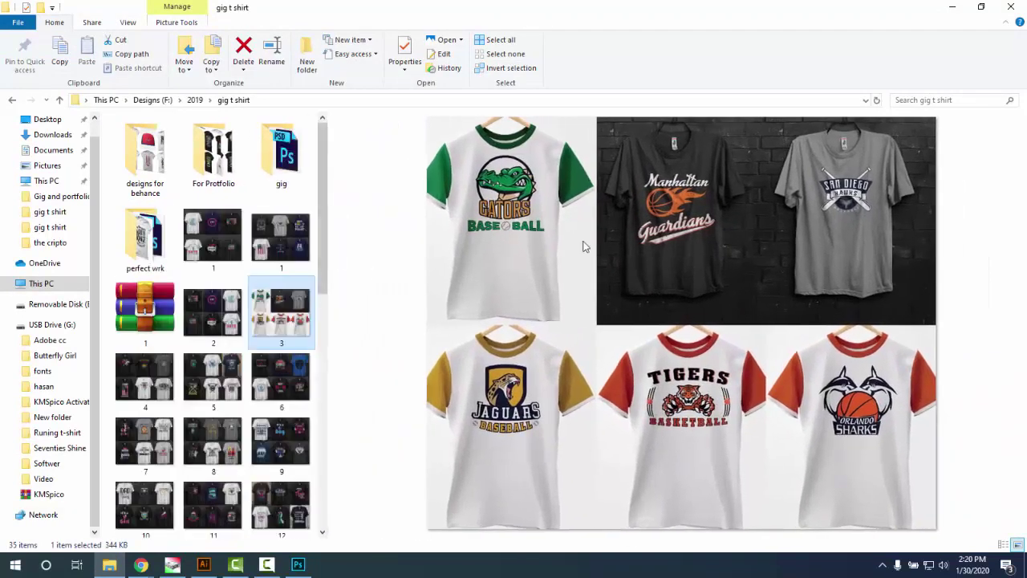
{"action": "left_click", "coordinate": [254, 261]}
{"action": "left_click", "coordinate": [212, 236]}
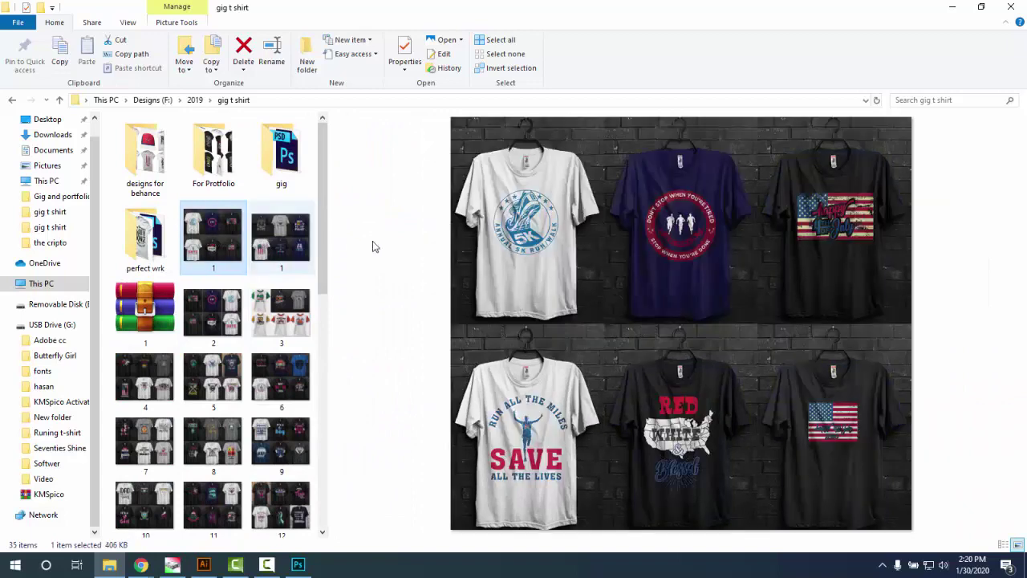
{"action": "left_click", "coordinate": [229, 323]}
{"action": "left_click", "coordinate": [215, 374]}
{"action": "left_click", "coordinate": [153, 377]}
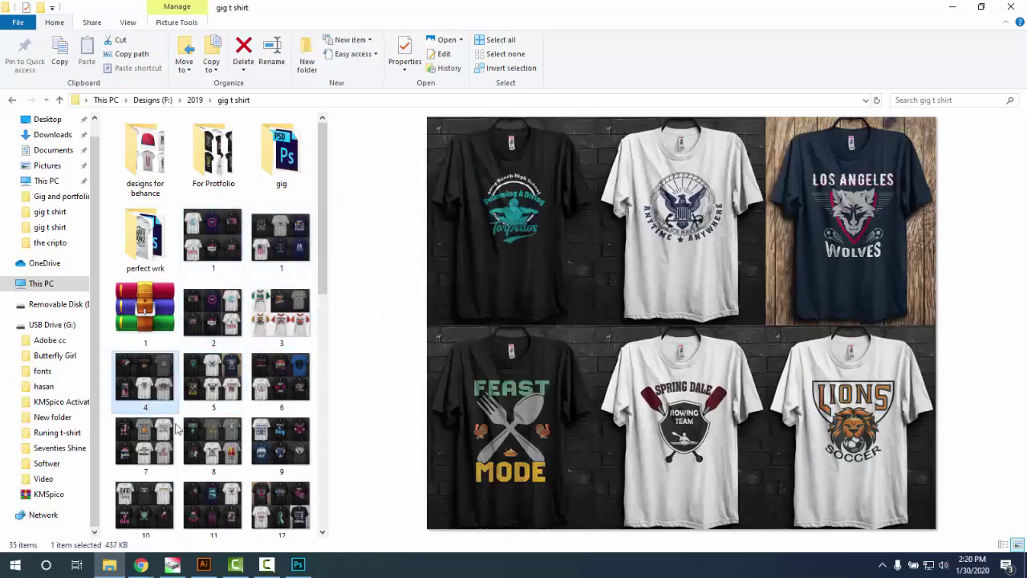
- Preview more gig images in the folder, including the typography collage, images 15, 14 and 13, and christmass 2
{"action": "scroll", "coordinate": [192, 385], "scroll_direction": "down", "scroll_amount": 5}
{"action": "left_click", "coordinate": [189, 430]}
{"action": "scroll", "coordinate": [193, 430], "scroll_direction": "up", "scroll_amount": 2}
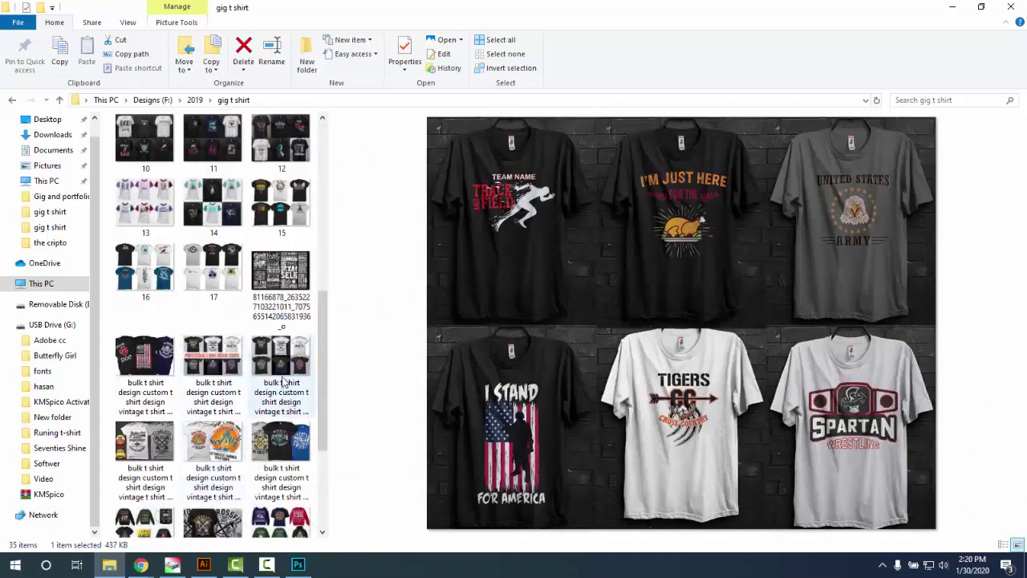
{"action": "left_click", "coordinate": [216, 273]}
{"action": "left_click", "coordinate": [309, 281]}
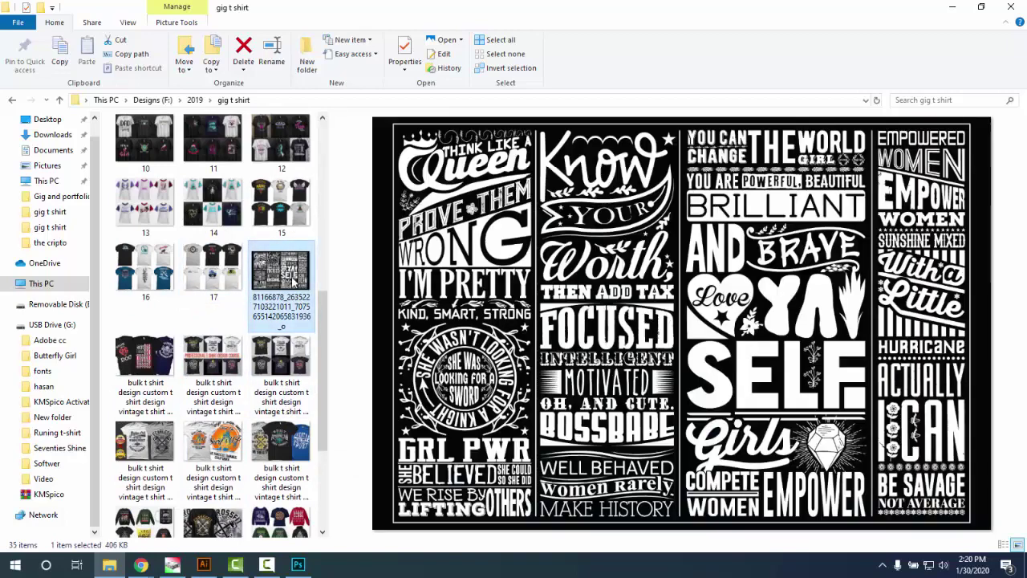
{"action": "left_click", "coordinate": [295, 217]}
{"action": "left_click", "coordinate": [216, 207]}
{"action": "left_click", "coordinate": [146, 207]}
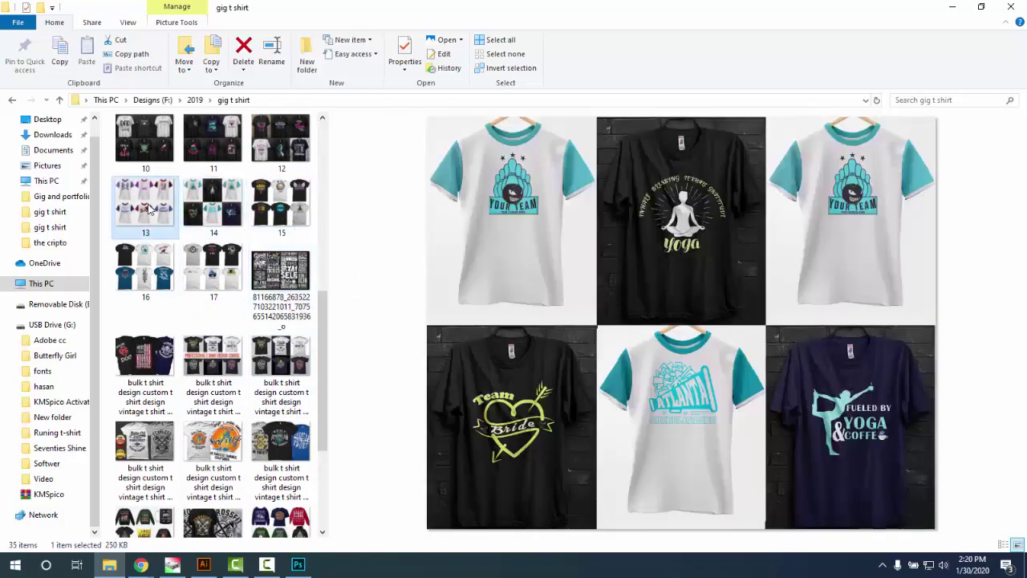
{"action": "scroll", "coordinate": [190, 399], "scroll_direction": "down", "scroll_amount": 3}
{"action": "left_click", "coordinate": [156, 379]}
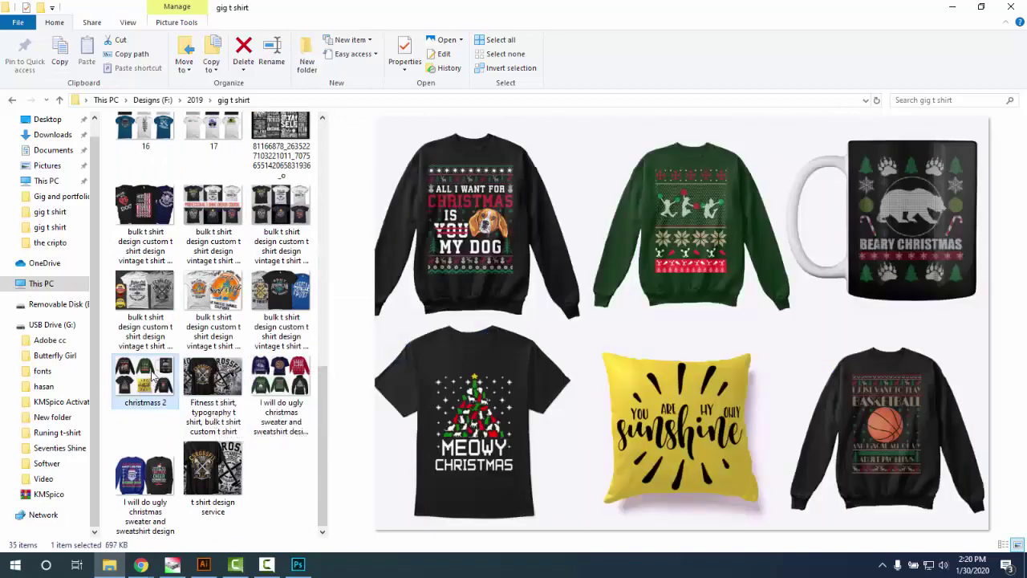
- Open the For Protfolio folder and preview its six-shirt layout images to compare their designs
{"action": "scroll", "coordinate": [196, 241], "scroll_direction": "up", "scroll_amount": 10}
{"action": "double_click", "coordinate": [198, 168]}
{"action": "left_click", "coordinate": [217, 157]}
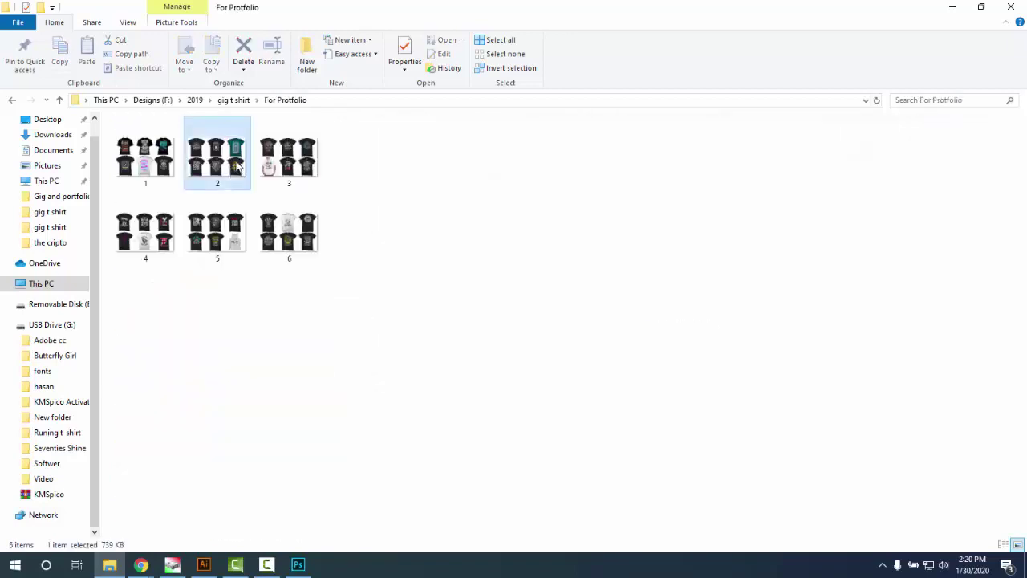
{"action": "left_click", "coordinate": [287, 164]}
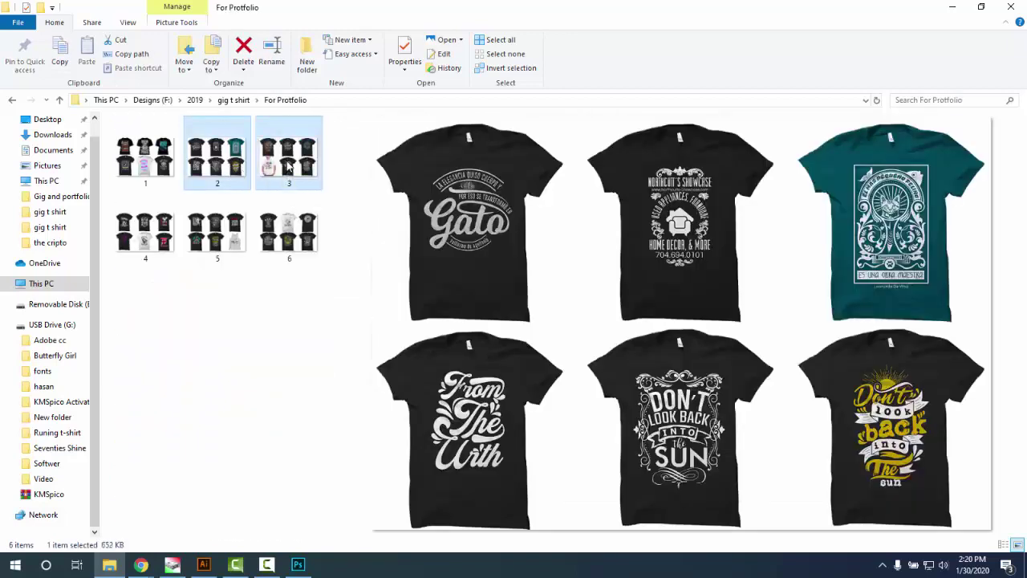
{"action": "left_click", "coordinate": [280, 245]}
{"action": "left_click", "coordinate": [223, 248]}
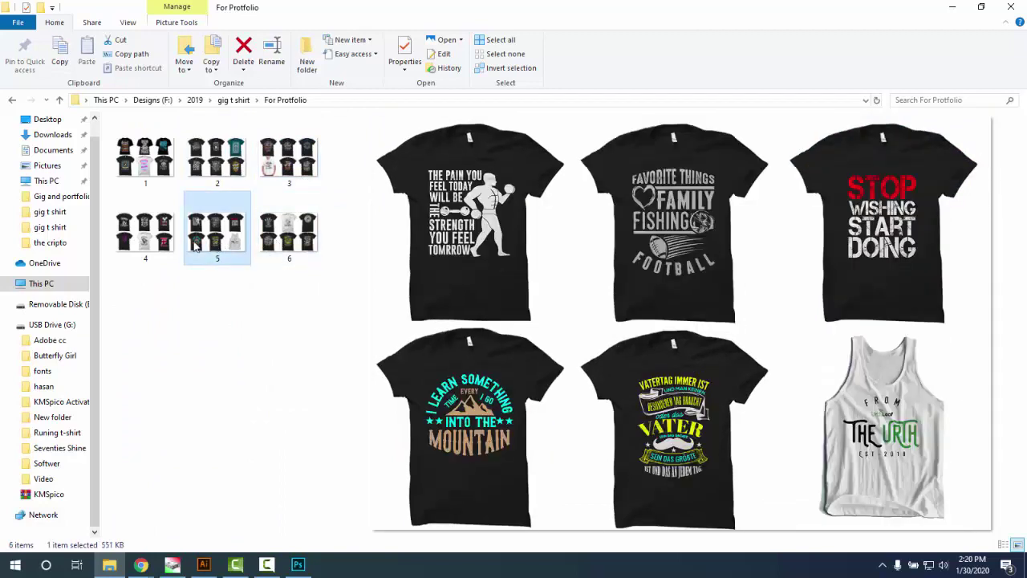
{"action": "left_click", "coordinate": [159, 235]}
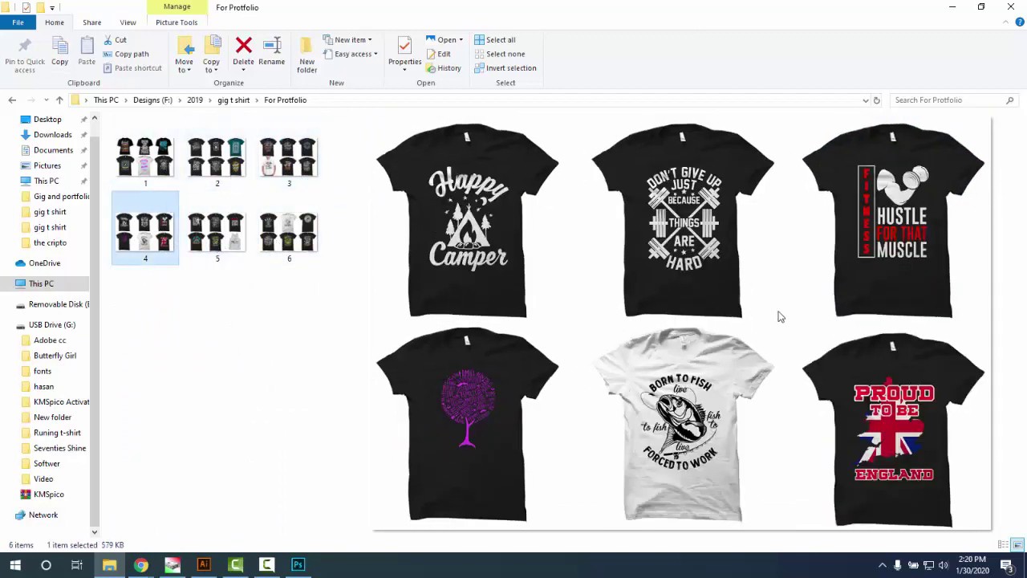
{"action": "left_click", "coordinate": [280, 238]}
{"action": "left_click", "coordinate": [221, 234]}
{"action": "left_click", "coordinate": [237, 160]}
{"action": "left_click", "coordinate": [155, 162]}
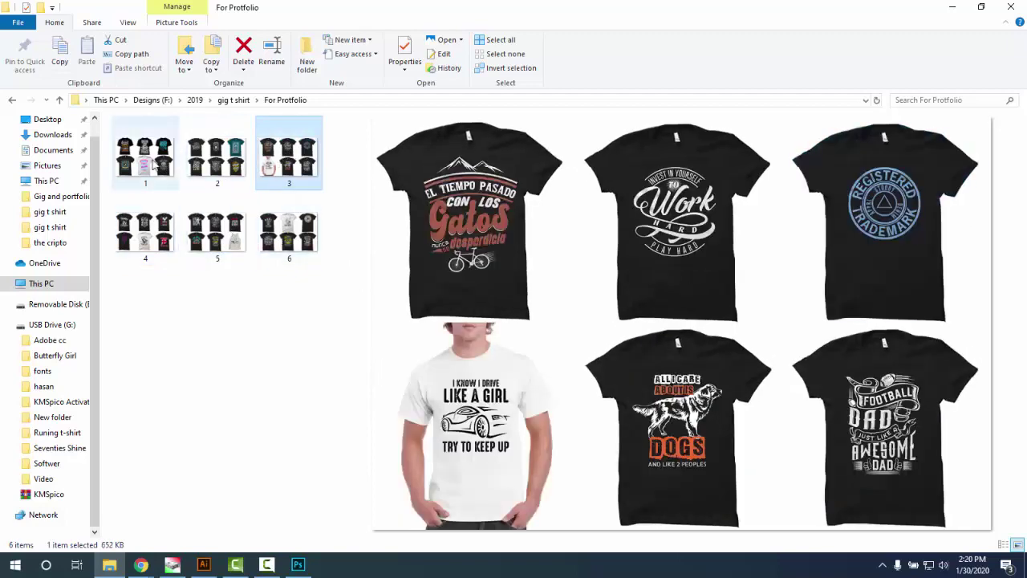
{"action": "left_click", "coordinate": [157, 237]}
- Return to the gig t shirt folder and preview the Car design bundle image in the designs for behance folder
{"action": "left_click", "coordinate": [228, 100]}
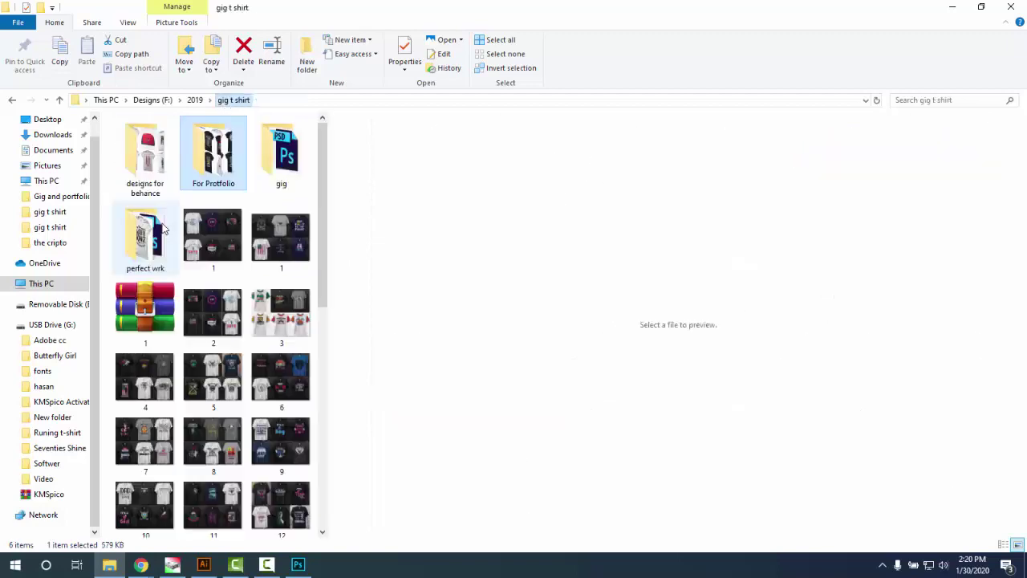
{"action": "double_click", "coordinate": [164, 177]}
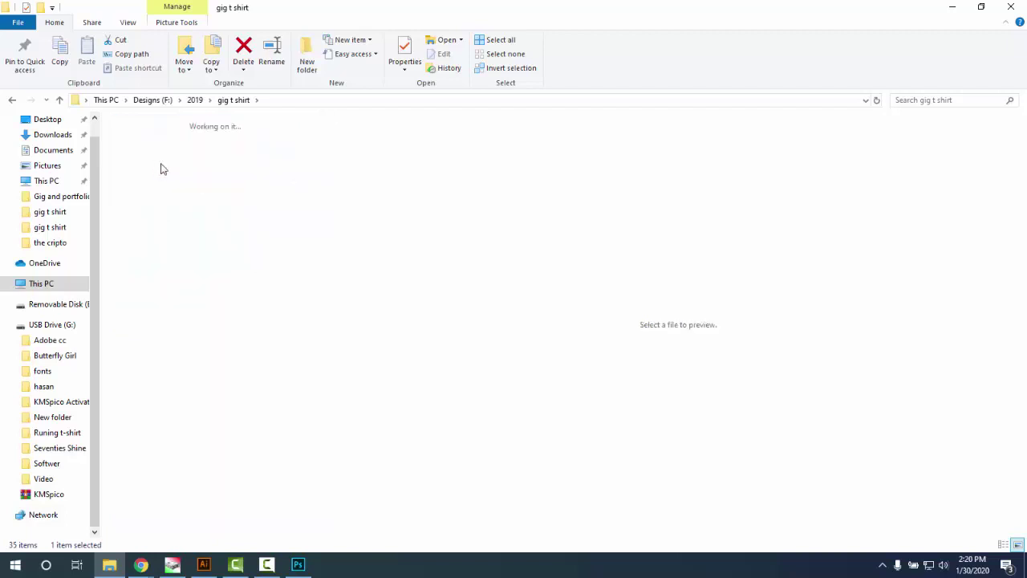
{"action": "left_click", "coordinate": [160, 170]}
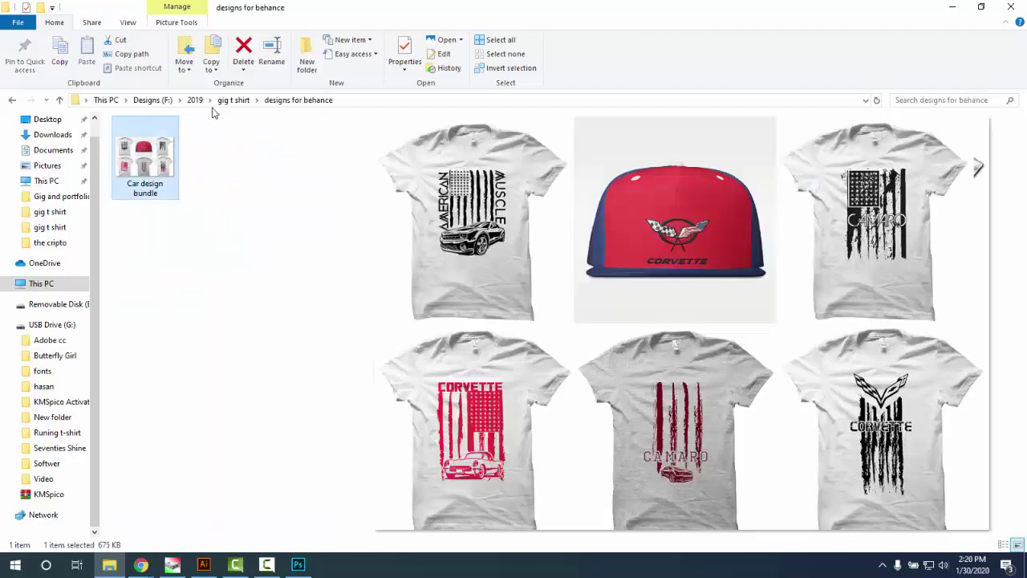
- Go back to the Designs (F:) drive, widen its file list, and switch to the Fiverr exclusive t shirt design gig in Chrome
{"action": "left_click", "coordinate": [162, 102]}
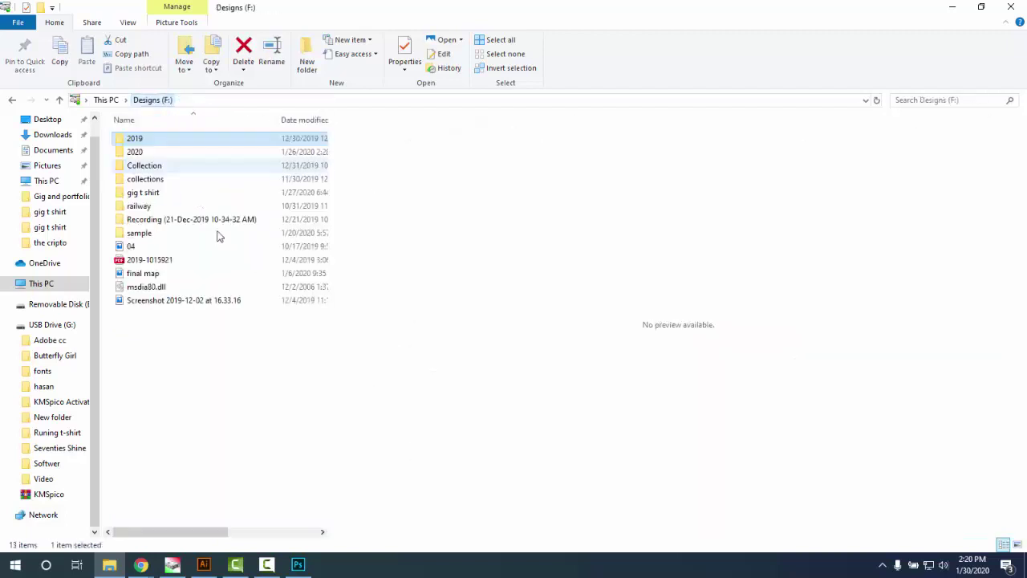
{"action": "left_click_drag", "start_coordinate": [329, 358], "coordinate": [687, 426]}
{"action": "mouse_move", "coordinate": [141, 565]}
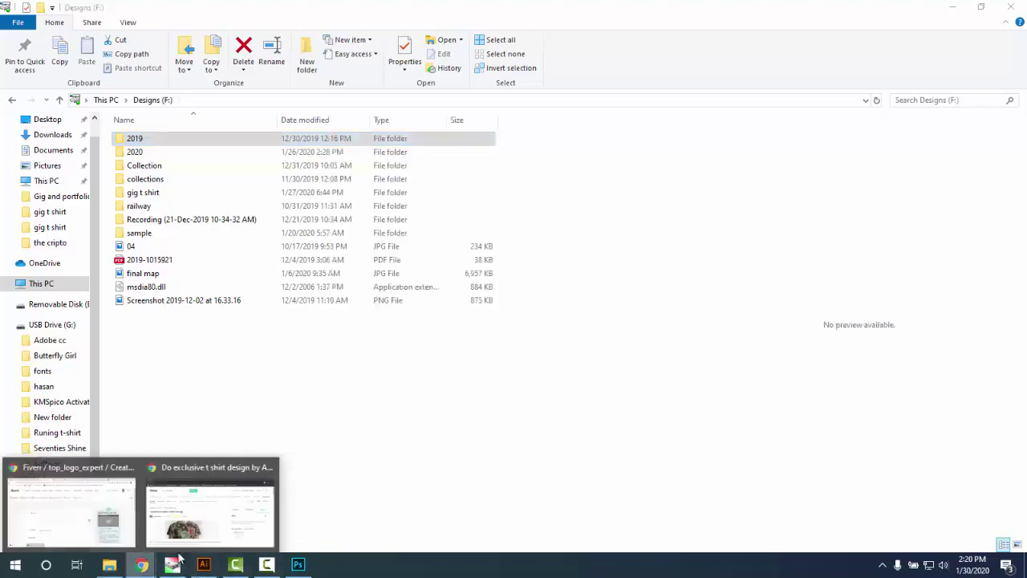
{"action": "left_click", "coordinate": [202, 500]}
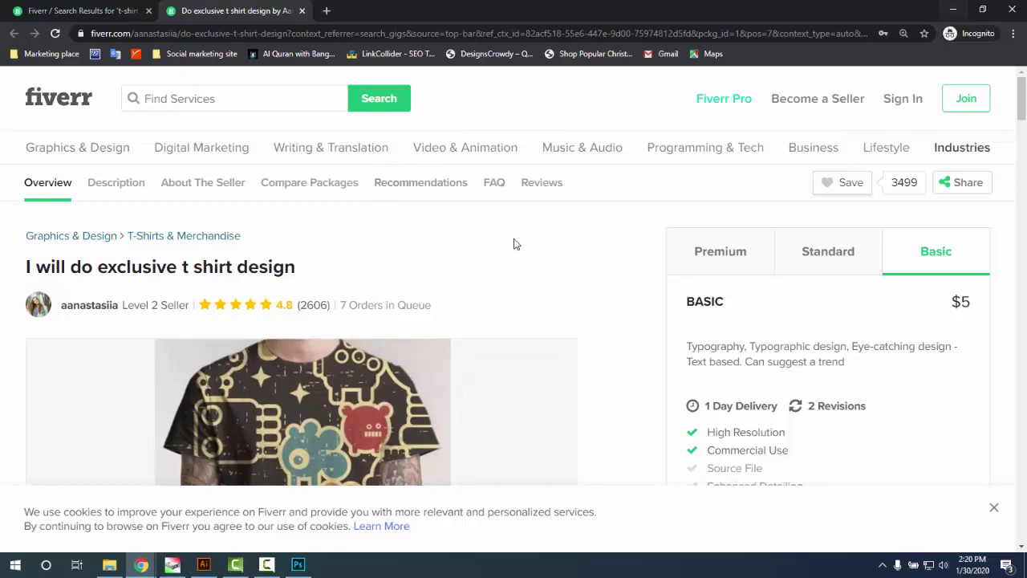
- Open Notepad and start a new note with the line "title selcet:"
{"action": "left_click", "coordinate": [13, 571]}
{"action": "left_click", "coordinate": [12, 571]}
{"action": "left_click", "coordinate": [14, 569]}
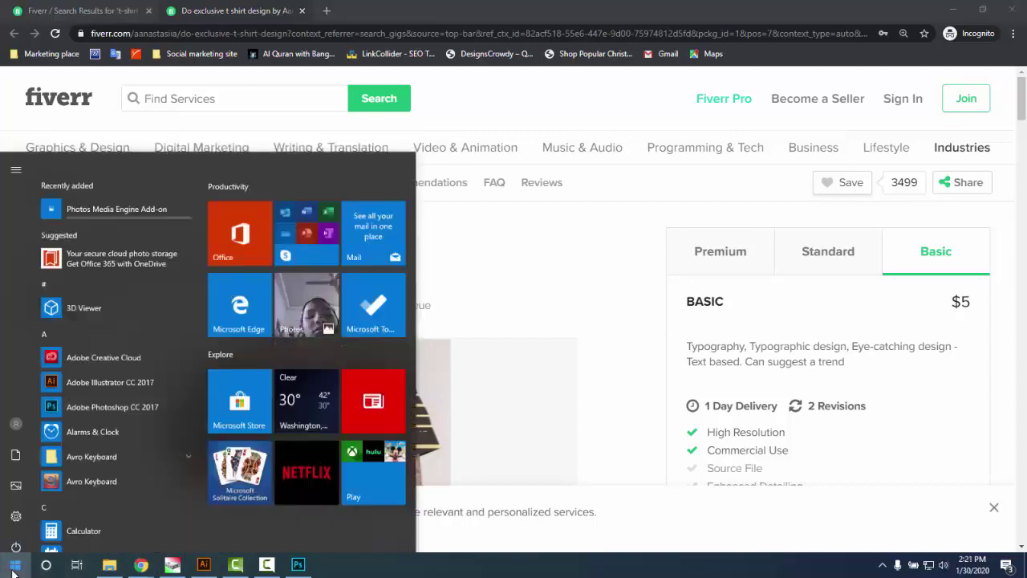
{"action": "type", "text": "not"}
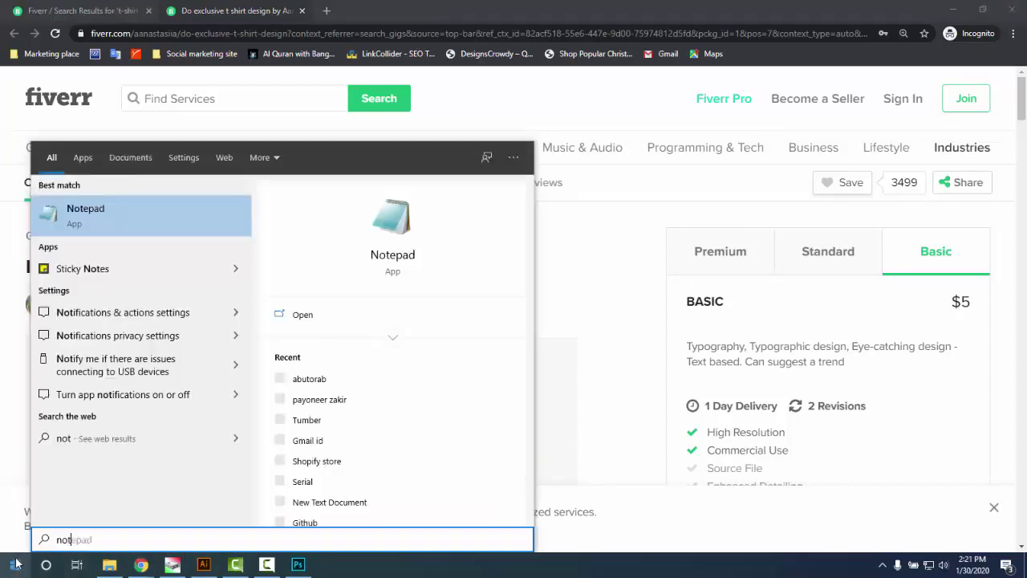
{"action": "left_click", "coordinate": [86, 217]}
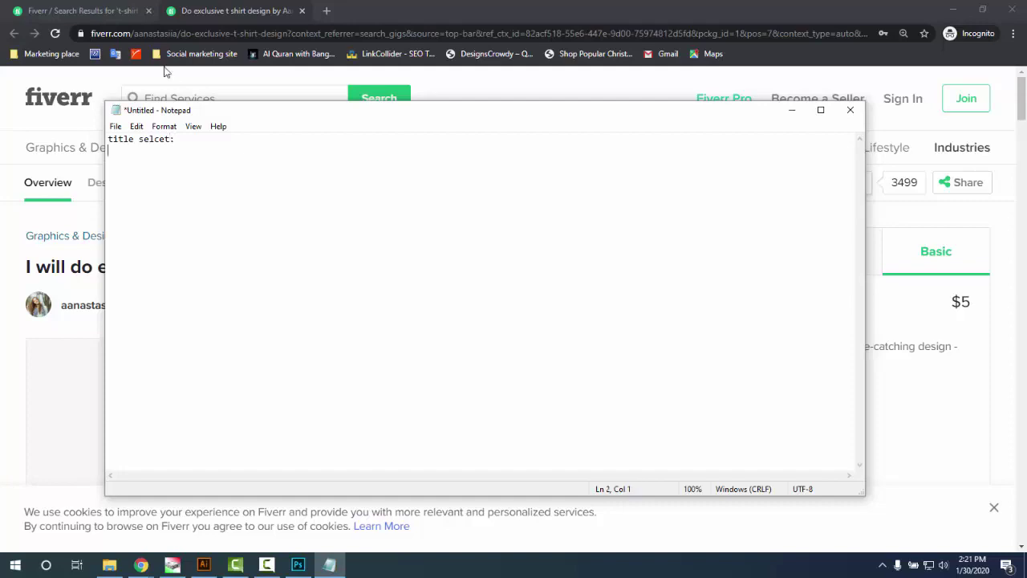
- Return to the Fiverr search results for "t-shirt design" in Chrome and examine the number of available services and the listed gigs
{"action": "left_click", "coordinate": [222, 10]}
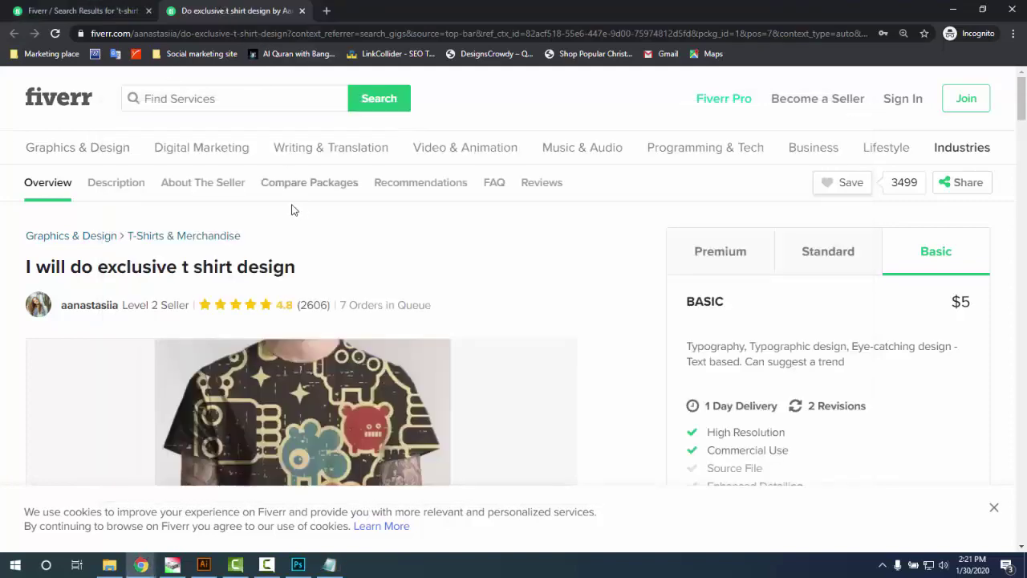
{"action": "left_click", "coordinate": [81, 10]}
{"action": "scroll", "coordinate": [449, 332], "scroll_direction": "up", "scroll_amount": 5}
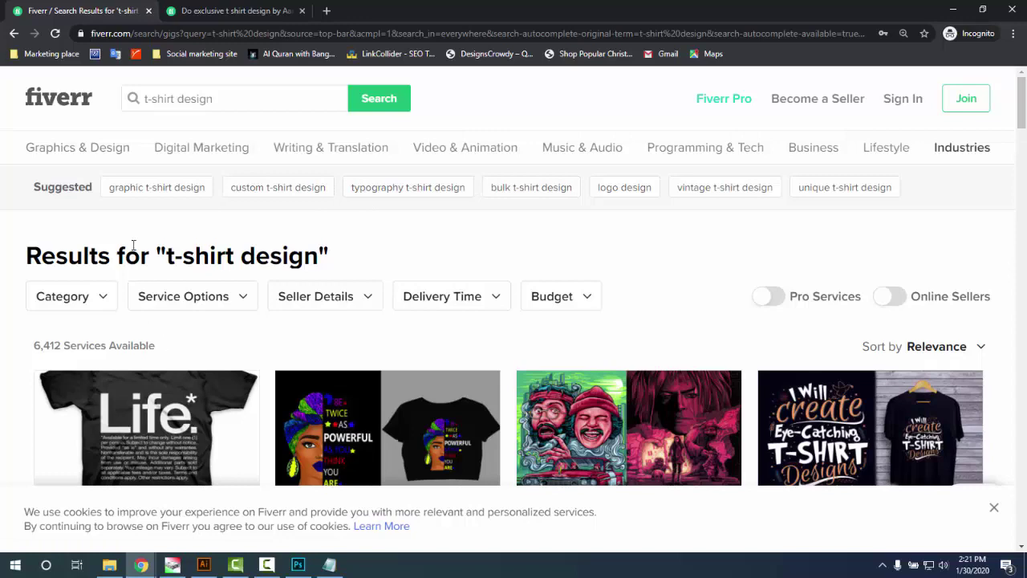
{"action": "scroll", "coordinate": [121, 213], "scroll_direction": "down", "scroll_amount": 3}
{"action": "scroll", "coordinate": [88, 228], "scroll_direction": "up", "scroll_amount": 2}
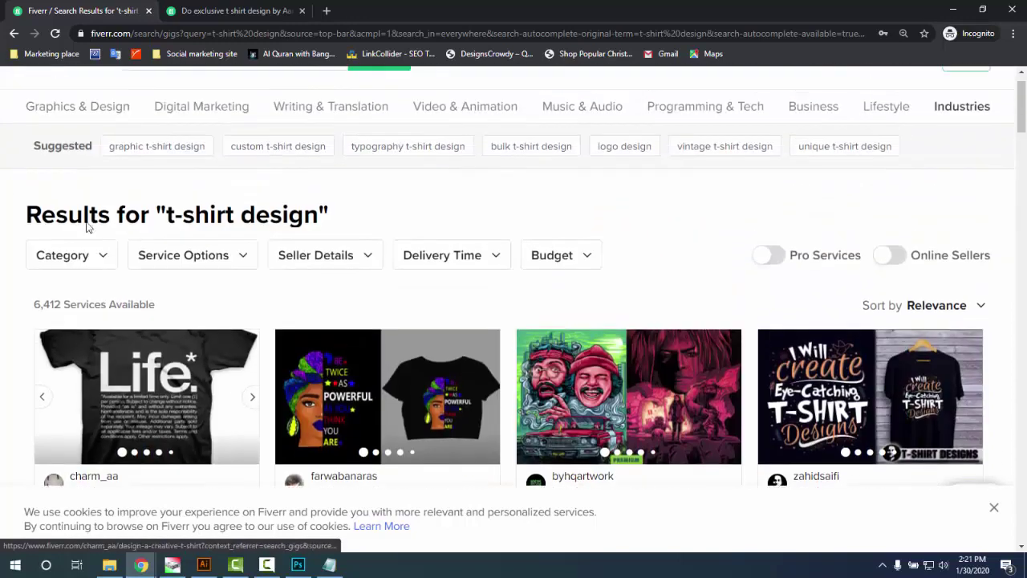
- Open the suggested t-shirt design searches in separate tabs, including graphic, custom, typography, vintage and unique
{"action": "scroll", "coordinate": [89, 227], "scroll_direction": "up", "scroll_amount": 1}
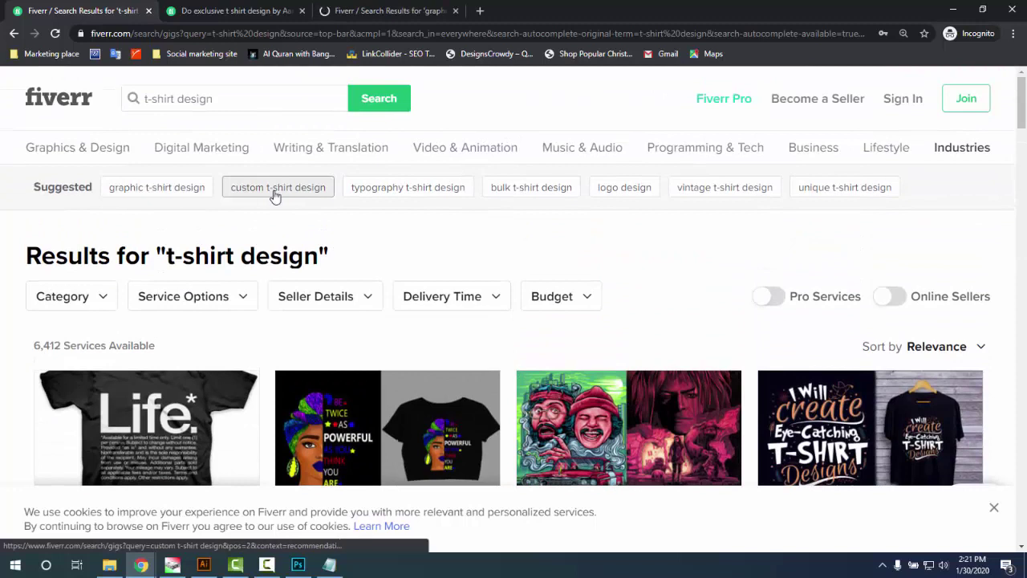
{"action": "middle_click", "coordinate": [276, 193]}
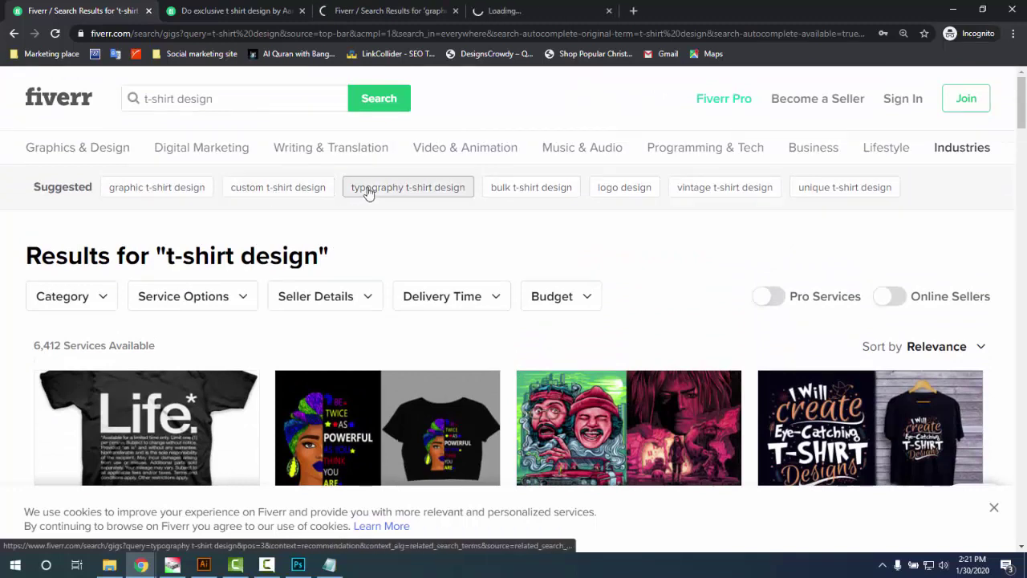
{"action": "middle_click", "coordinate": [584, 189]}
{"action": "middle_click", "coordinate": [715, 192]}
{"action": "middle_click", "coordinate": [846, 197]}
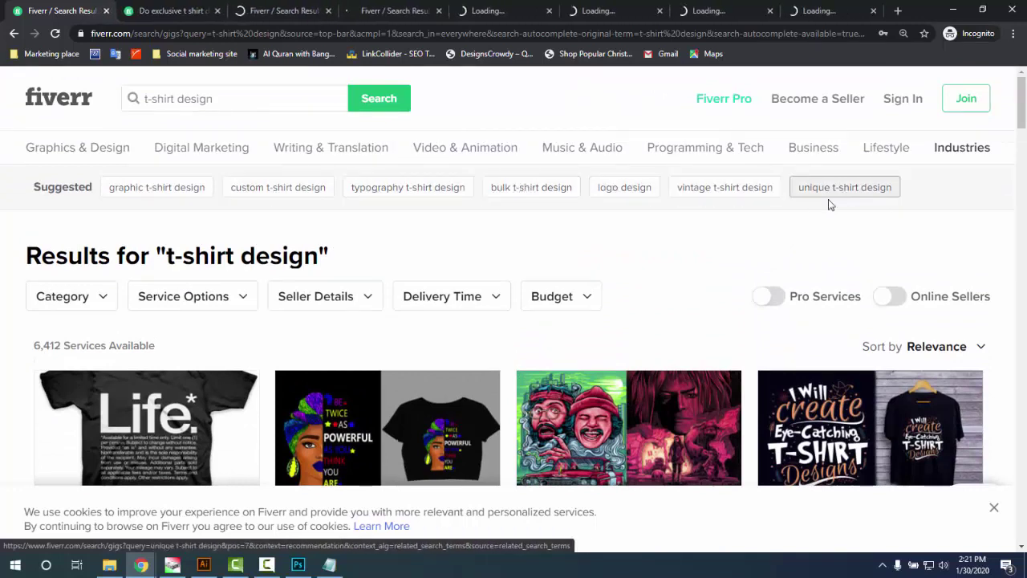
- Examine the "graphic t-shirt design" results for gig titles, suggested searches and the number of available services
{"action": "left_click", "coordinate": [196, 11]}
{"action": "left_click", "coordinate": [265, 11]}
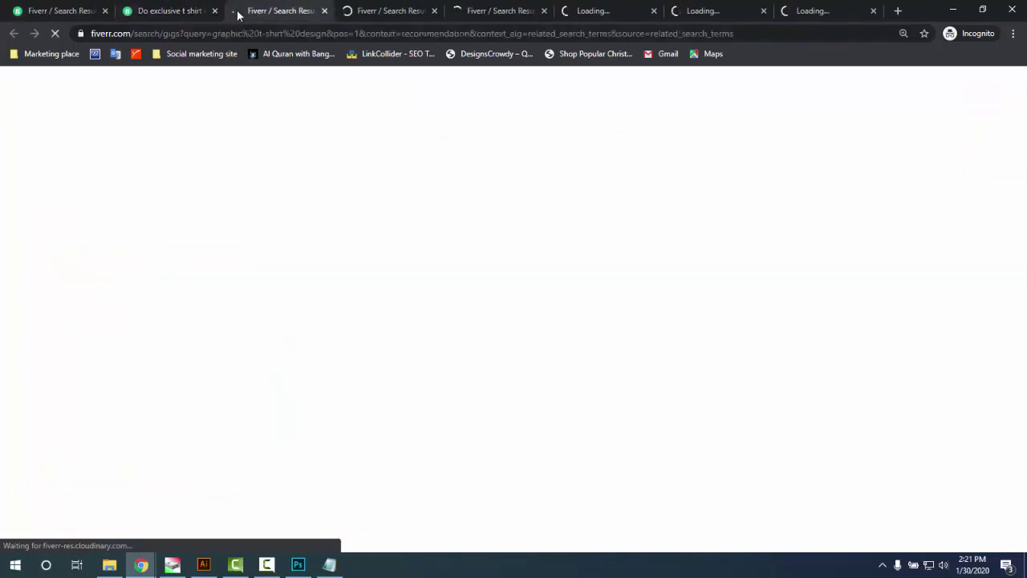
{"action": "scroll", "coordinate": [286, 267], "scroll_direction": "down", "scroll_amount": 4}
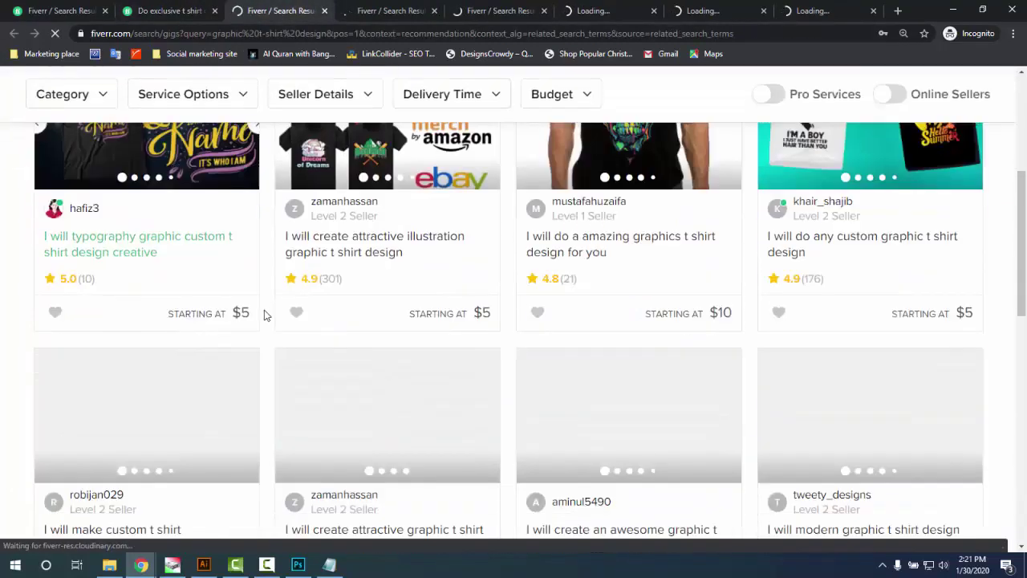
{"action": "scroll", "coordinate": [264, 313], "scroll_direction": "up", "scroll_amount": 2}
{"action": "scroll", "coordinate": [217, 365], "scroll_direction": "down", "scroll_amount": 2}
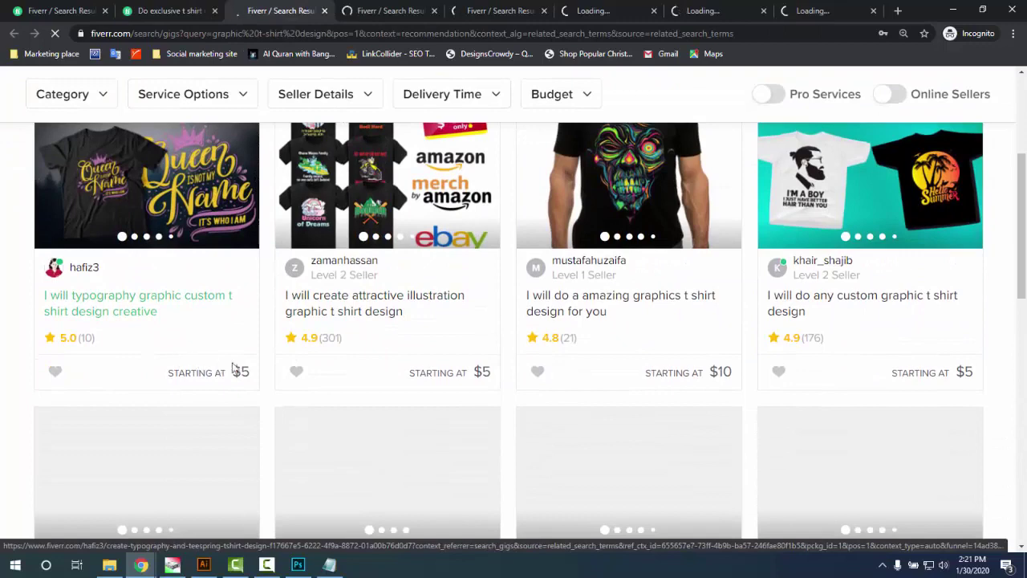
{"action": "scroll", "coordinate": [241, 345], "scroll_direction": "up", "scroll_amount": 4}
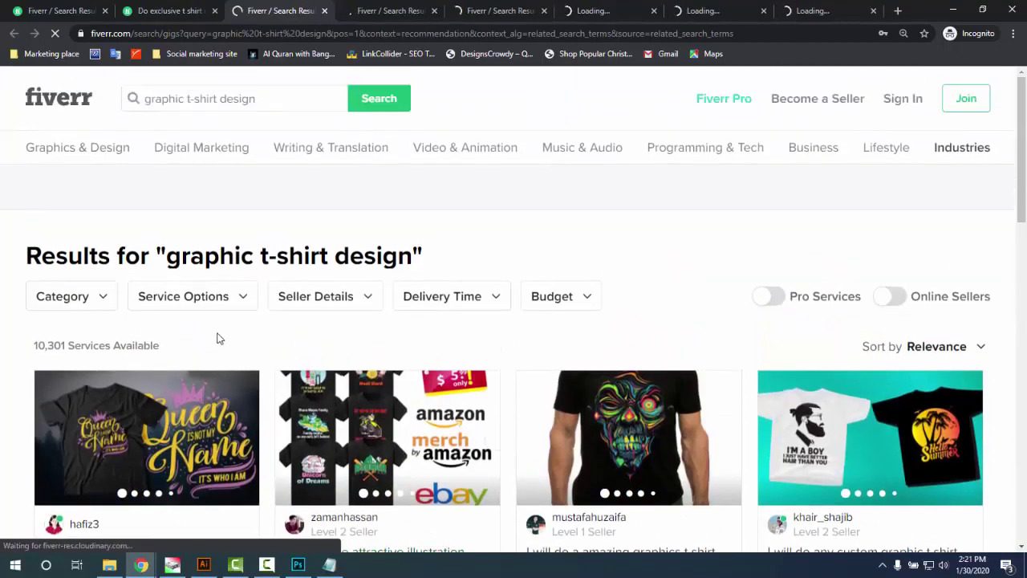
{"action": "mouse_move", "coordinate": [1024, 120]}
{"action": "left_mouse_down"}
{"action": "mouse_move", "coordinate": [1024, 499]}
{"action": "mouse_move", "coordinate": [1024, 106]}
{"action": "left_mouse_up"}
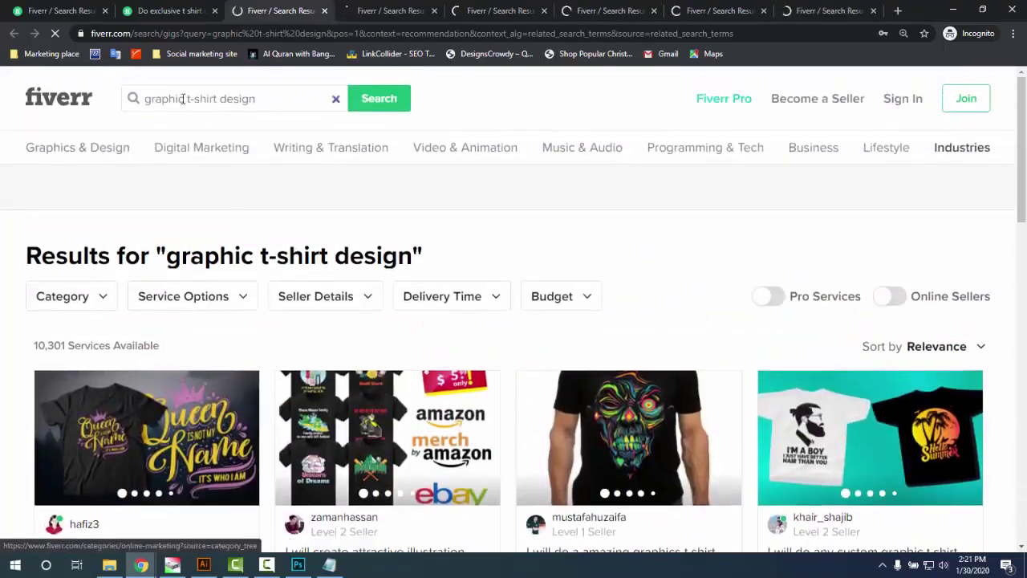
{"action": "scroll", "coordinate": [176, 195], "scroll_direction": "down", "scroll_amount": 2}
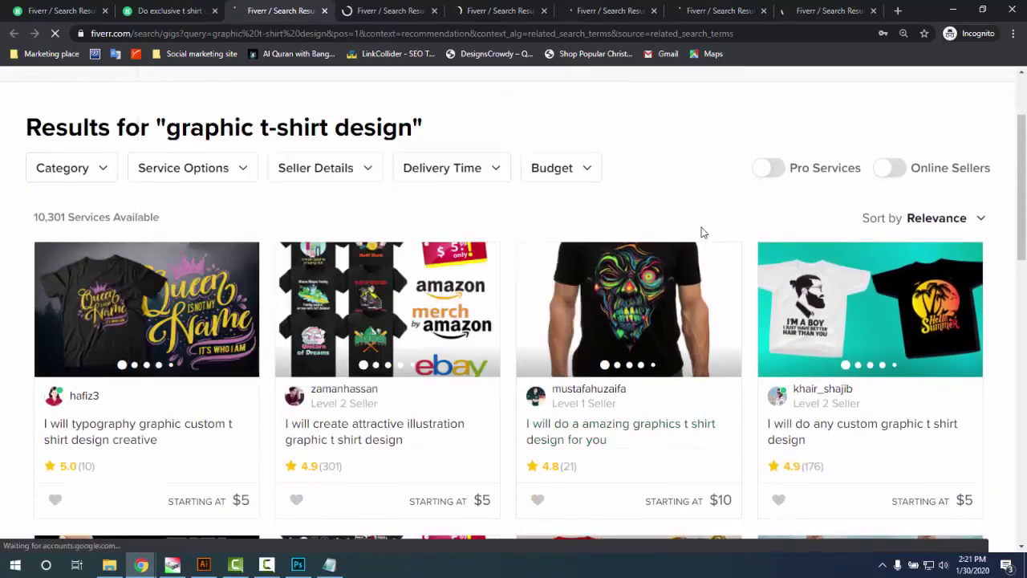
{"action": "scroll", "coordinate": [452, 382], "scroll_direction": "down", "scroll_amount": 1}
{"action": "scroll", "coordinate": [465, 369], "scroll_direction": "up", "scroll_amount": 3}
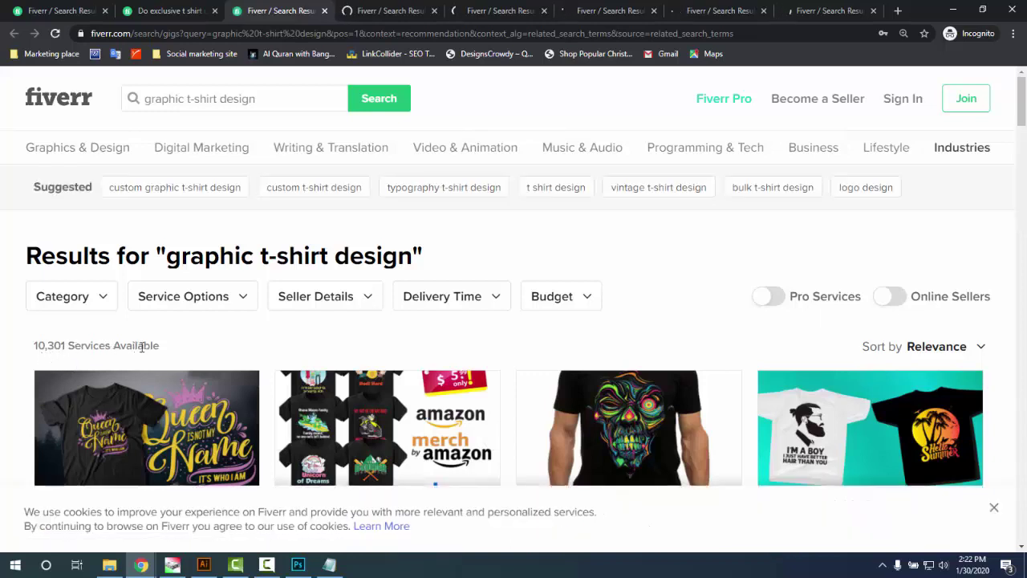
- Check the number of available services for "custom t-shirt design" and "typography t-shirt design", and examine the typography gig titles
{"action": "left_click", "coordinate": [382, 10]}
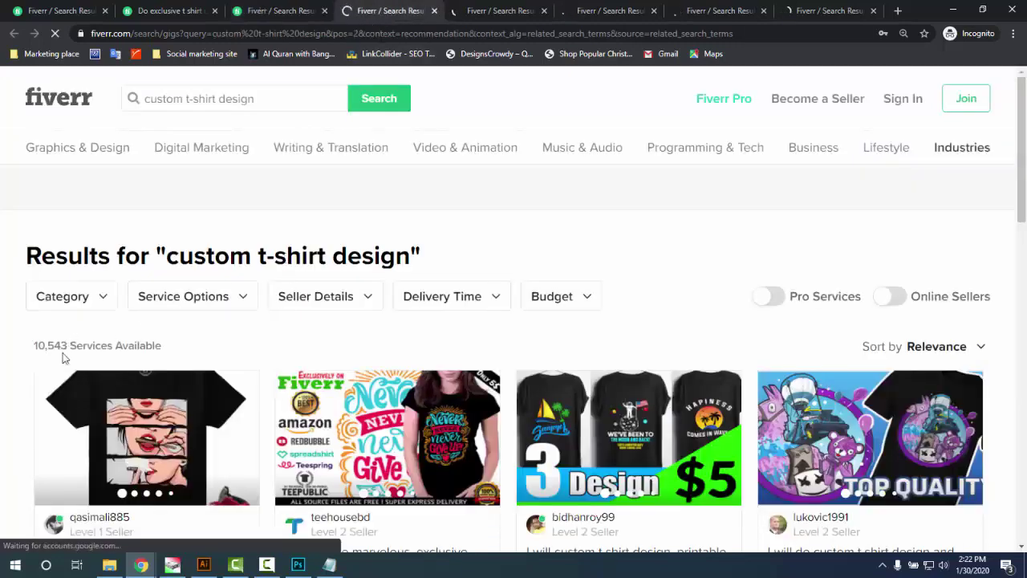
{"action": "left_click", "coordinate": [498, 10]}
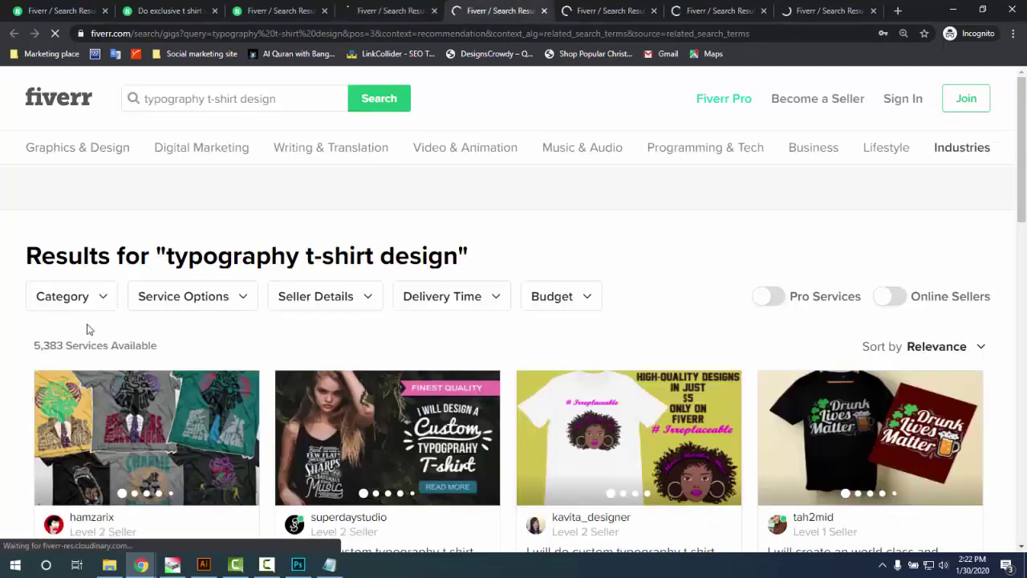
{"action": "scroll", "coordinate": [225, 347], "scroll_direction": "down", "scroll_amount": 7}
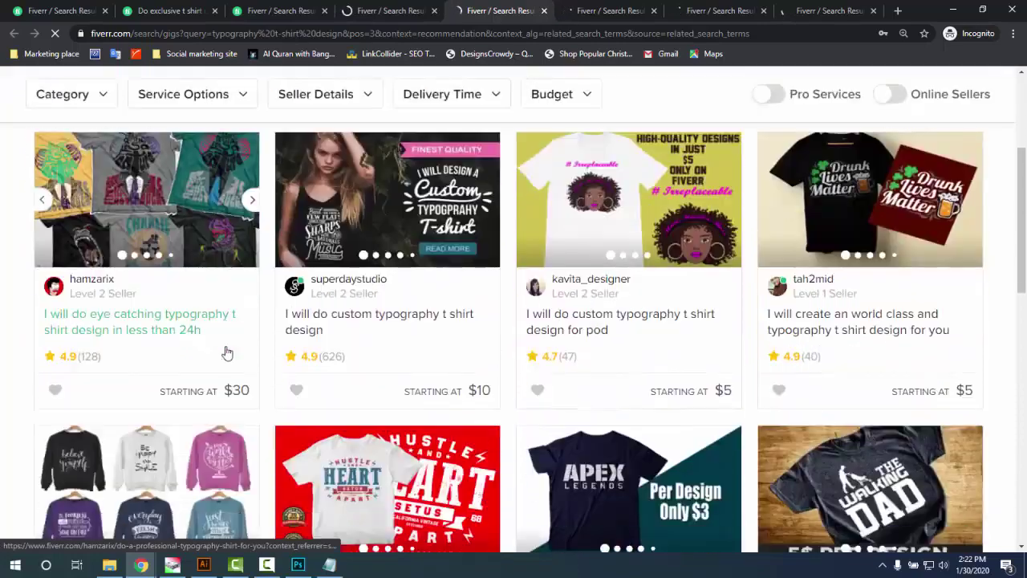
{"action": "scroll", "coordinate": [233, 355], "scroll_direction": "up", "scroll_amount": 8}
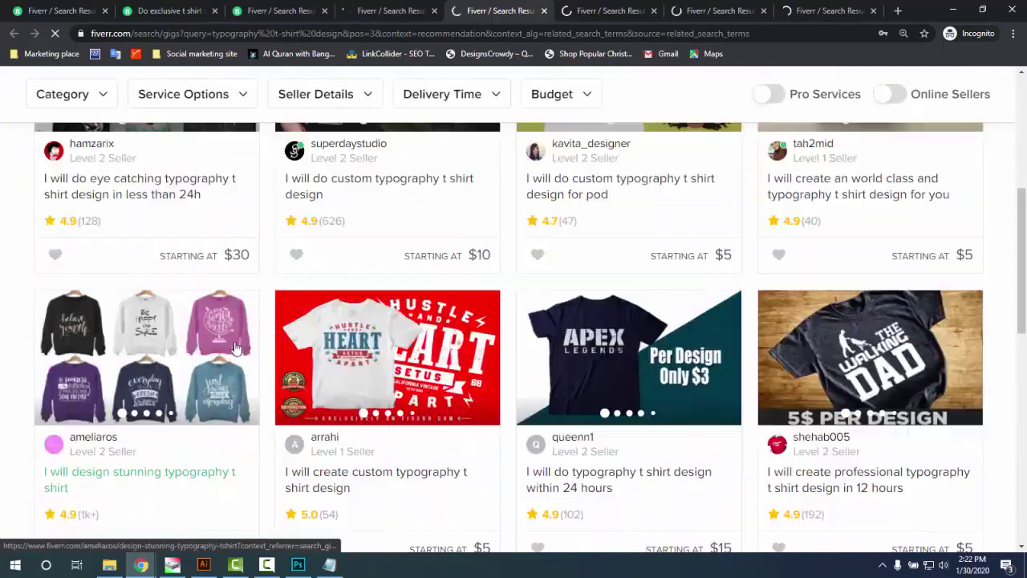
- Examine the "bulk t-shirt design" results for the number of available services and the suggested searches
{"action": "left_click", "coordinate": [597, 11]}
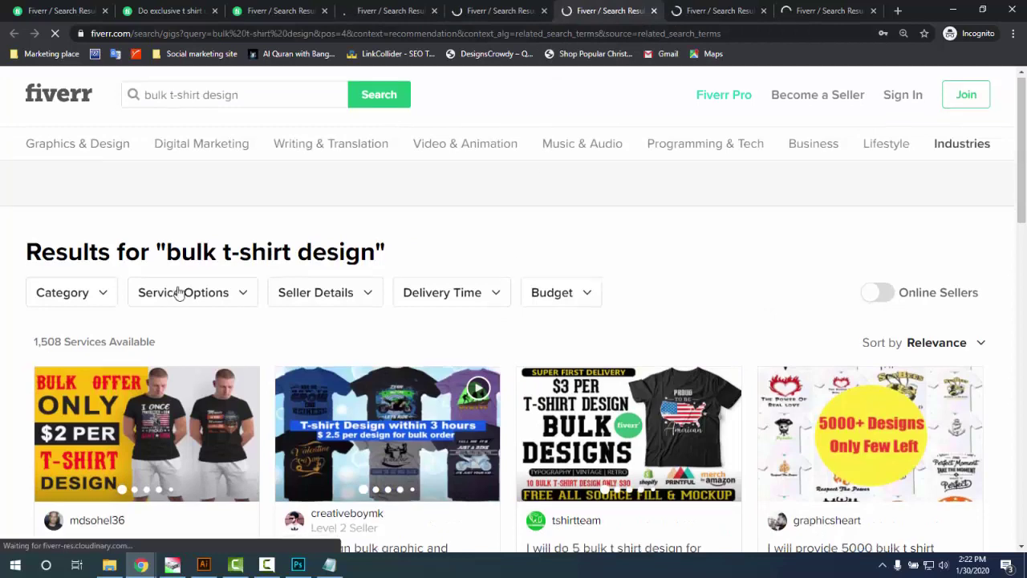
{"action": "scroll", "coordinate": [180, 290], "scroll_direction": "down", "scroll_amount": 1}
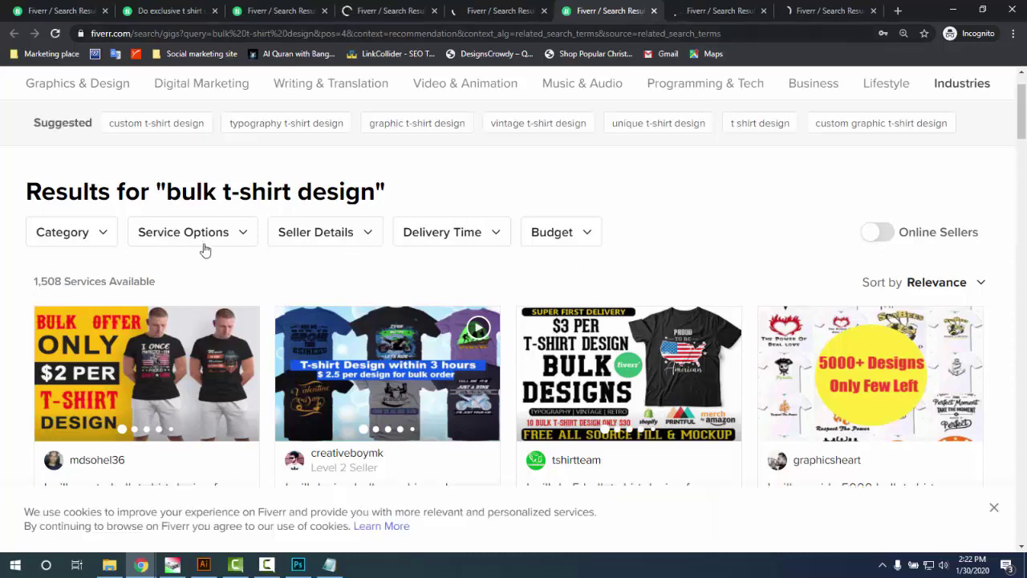
{"action": "scroll", "coordinate": [204, 248], "scroll_direction": "up", "scroll_amount": 1}
{"action": "scroll", "coordinate": [393, 325], "scroll_direction": "down", "scroll_amount": 2}
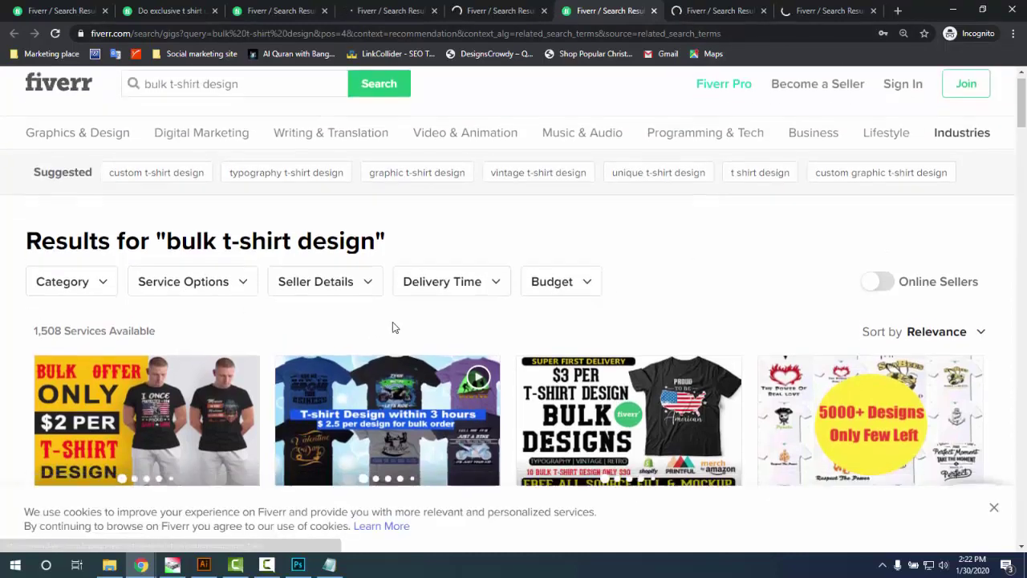
- Examine the "vintage t-shirt design" results for the number of available services, gig titles, seller levels and prices
{"action": "left_click", "coordinate": [720, 12]}
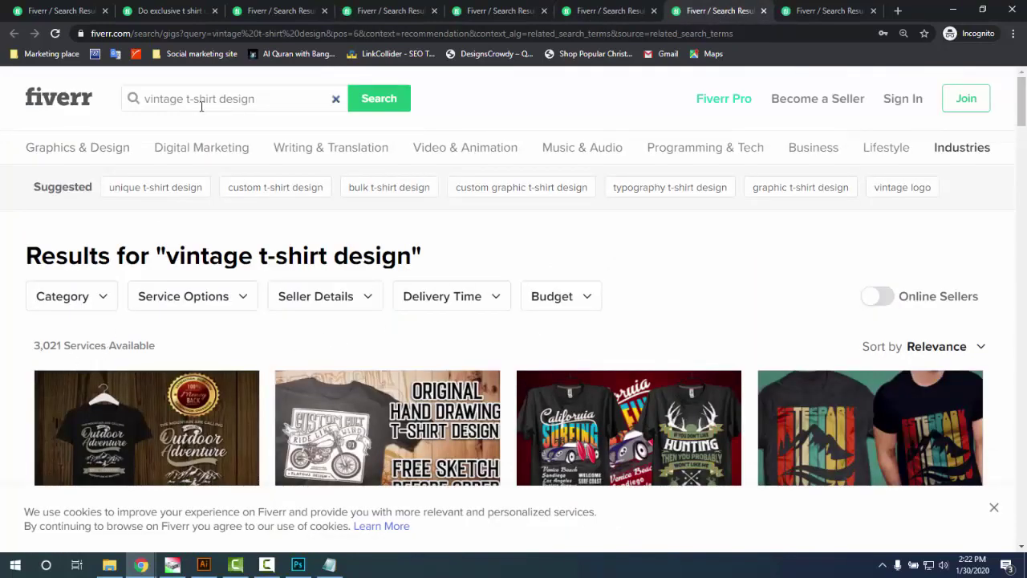
{"action": "scroll", "coordinate": [293, 367], "scroll_direction": "down", "scroll_amount": 3}
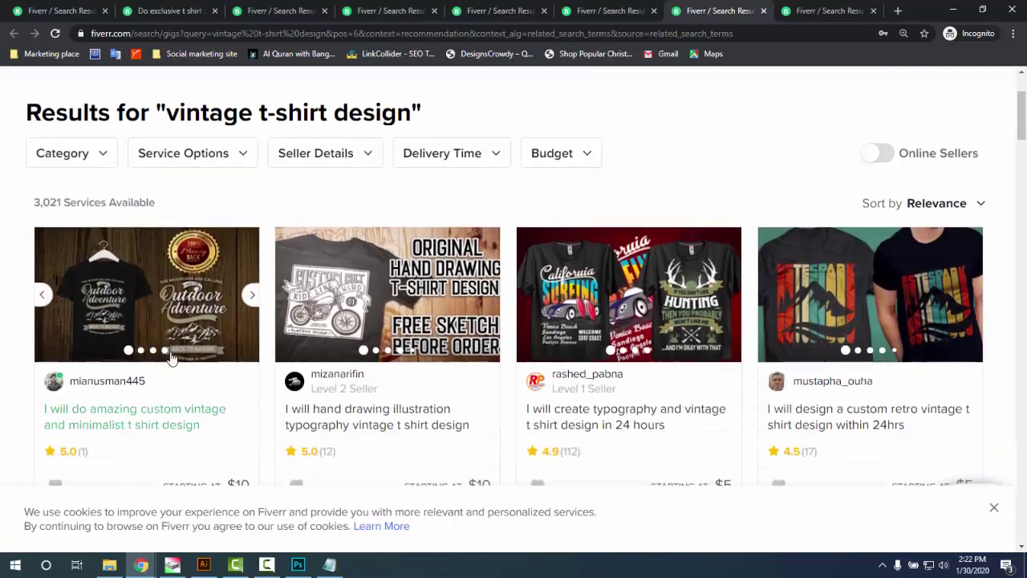
{"action": "scroll", "coordinate": [78, 357], "scroll_direction": "down", "scroll_amount": 2}
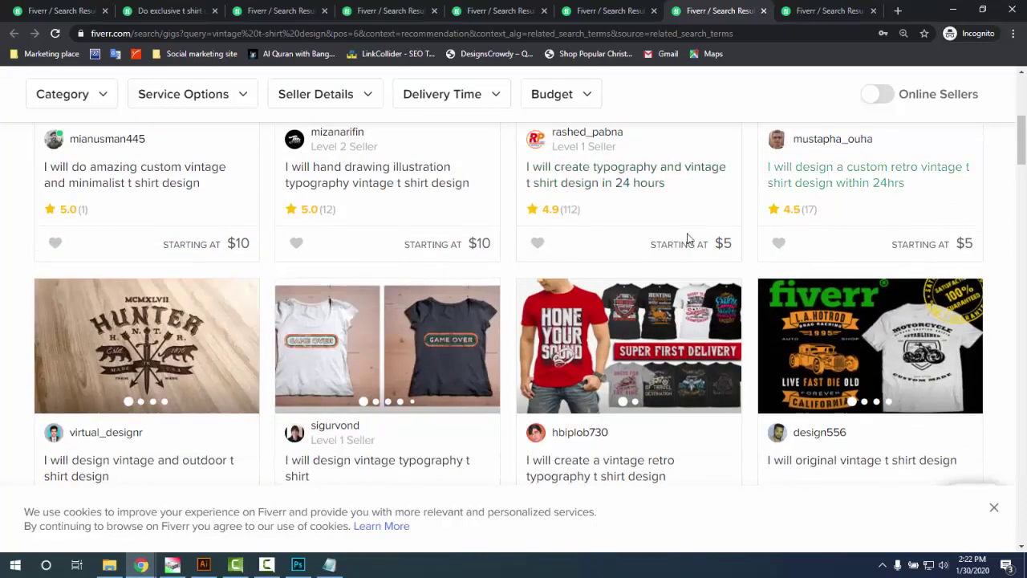
{"action": "scroll", "coordinate": [160, 419], "scroll_direction": "down", "scroll_amount": 2}
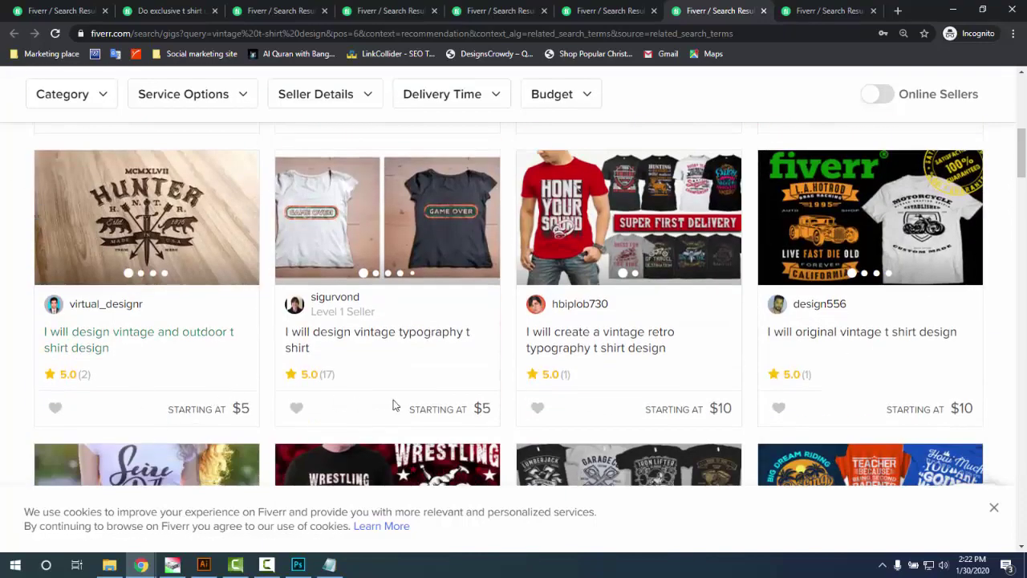
{"action": "scroll", "coordinate": [829, 376], "scroll_direction": "down", "scroll_amount": 5}
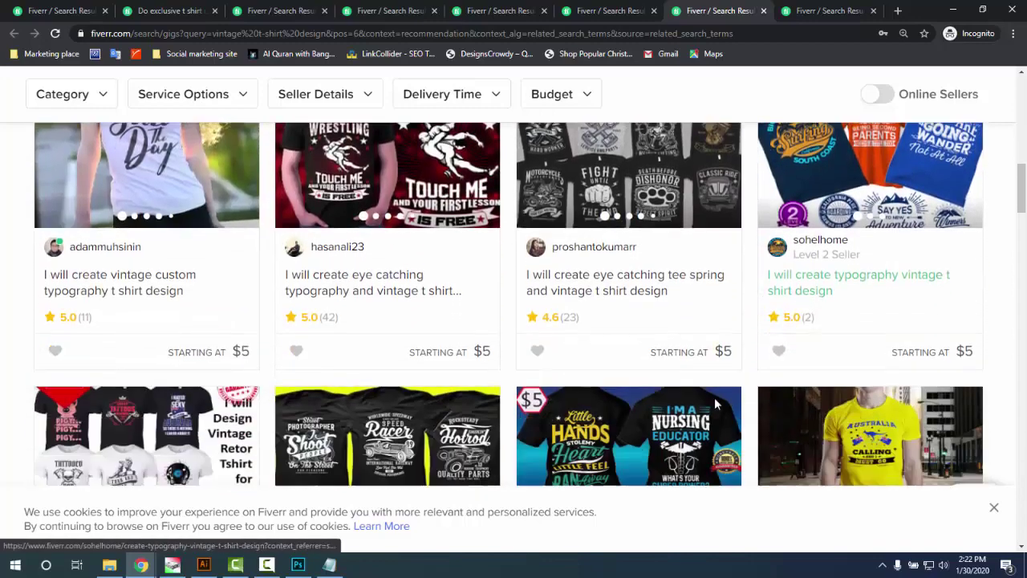
{"action": "scroll", "coordinate": [145, 337], "scroll_direction": "down", "scroll_amount": 5}
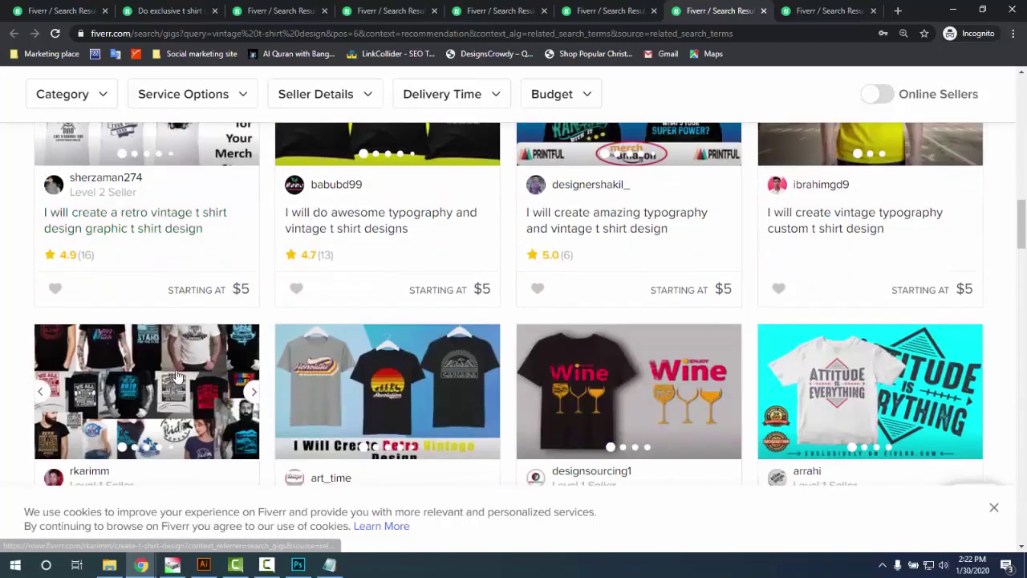
{"action": "scroll", "coordinate": [178, 375], "scroll_direction": "down", "scroll_amount": 5}
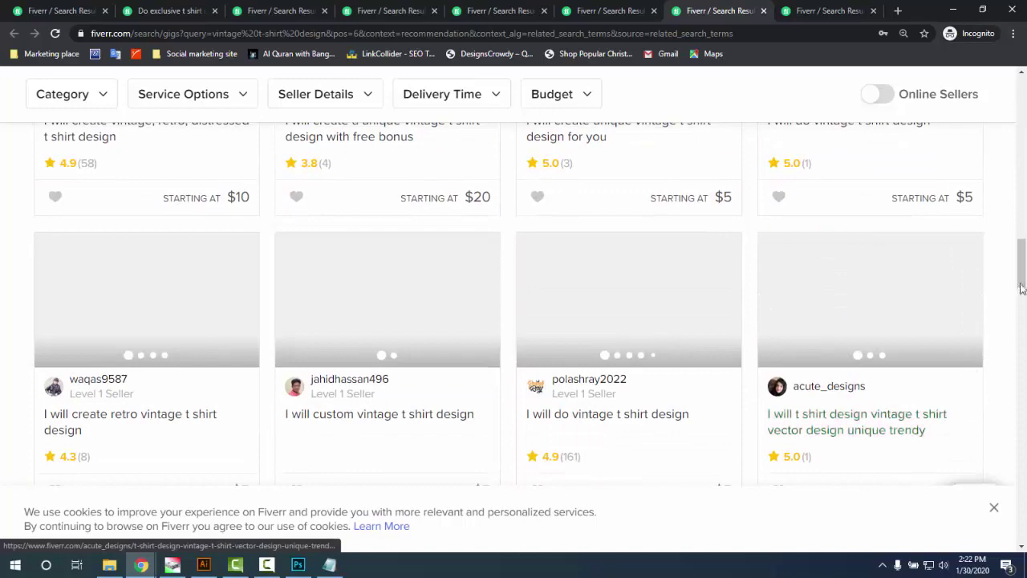
{"action": "left_click_drag", "start_coordinate": [1022, 288], "coordinate": [1021, 105]}
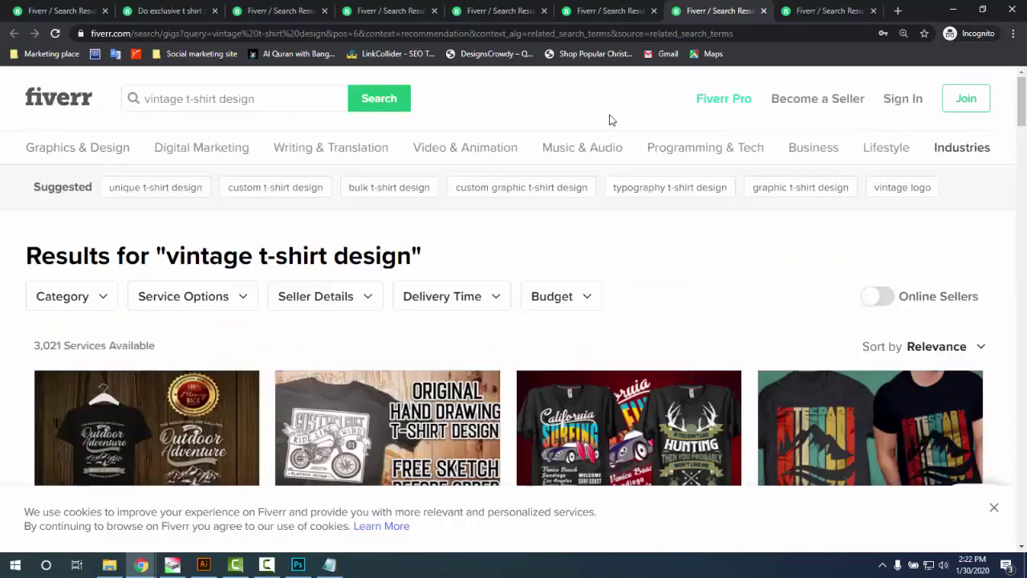
- Examine the "unique t-shirt design" results for the number of available services and the wording of the gig titles
{"action": "left_click", "coordinate": [789, 15]}
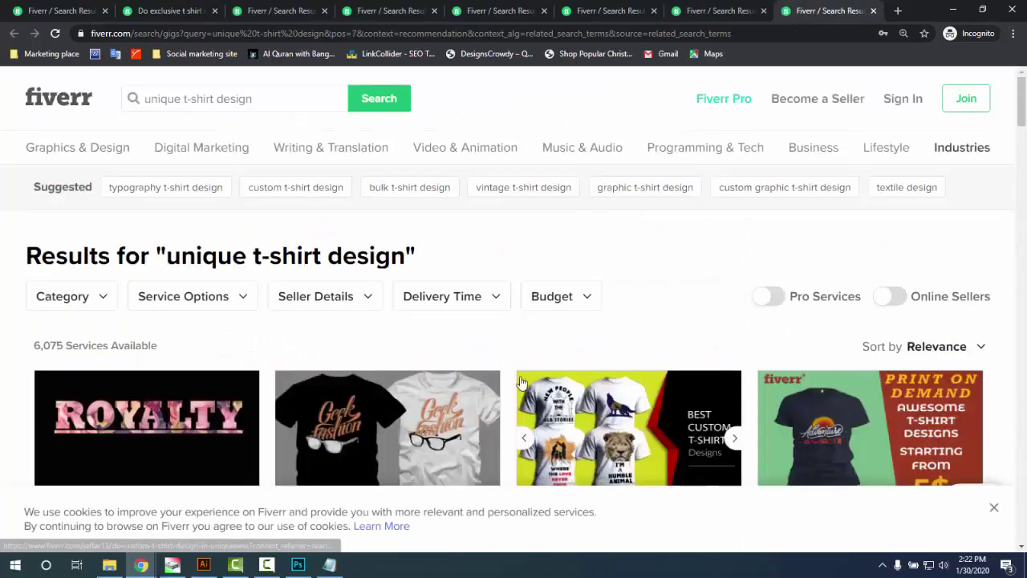
{"action": "scroll", "coordinate": [496, 347], "scroll_direction": "down", "scroll_amount": 2}
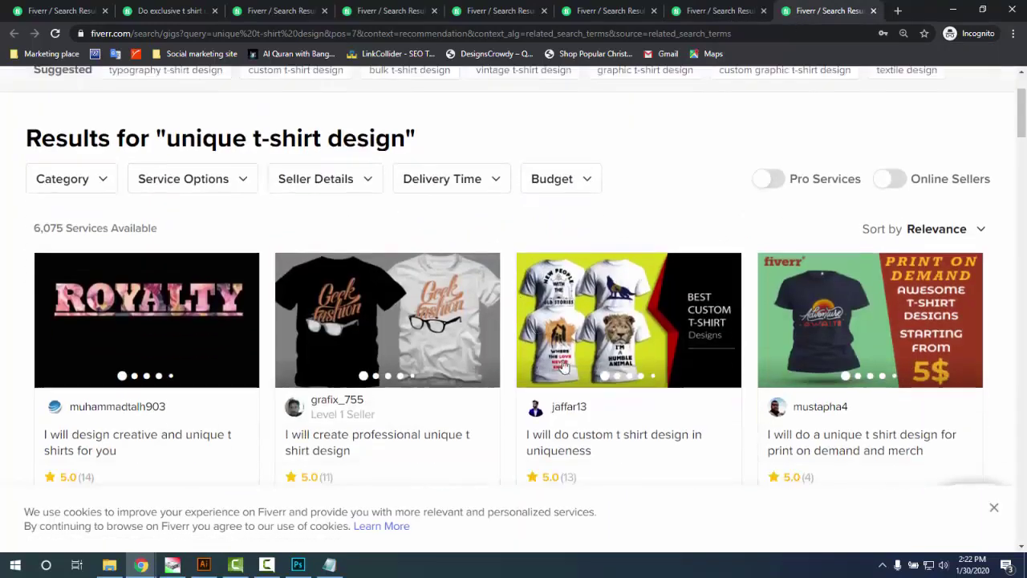
{"action": "scroll", "coordinate": [236, 356], "scroll_direction": "down", "scroll_amount": 3}
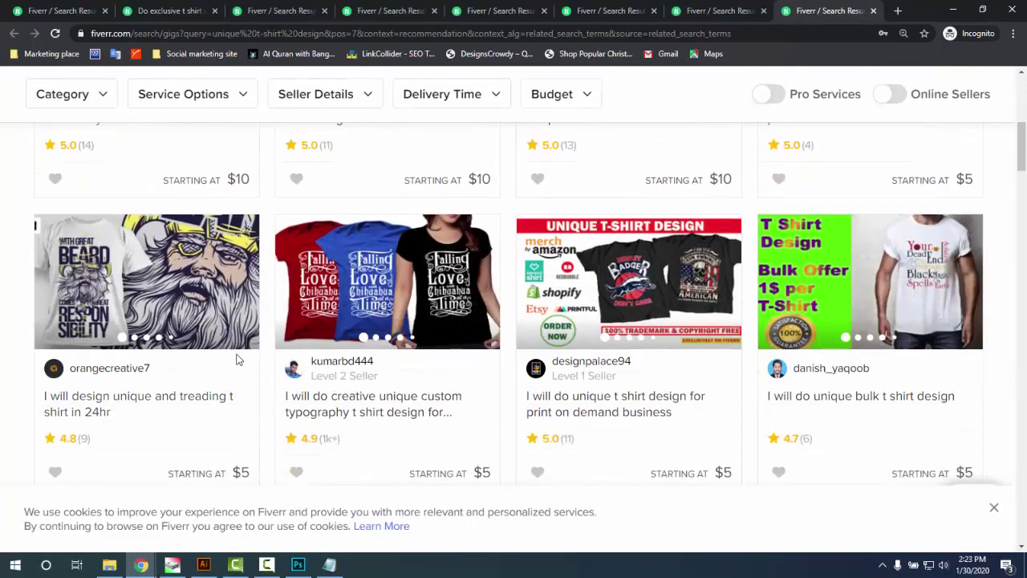
{"action": "scroll", "coordinate": [236, 360], "scroll_direction": "down", "scroll_amount": 3}
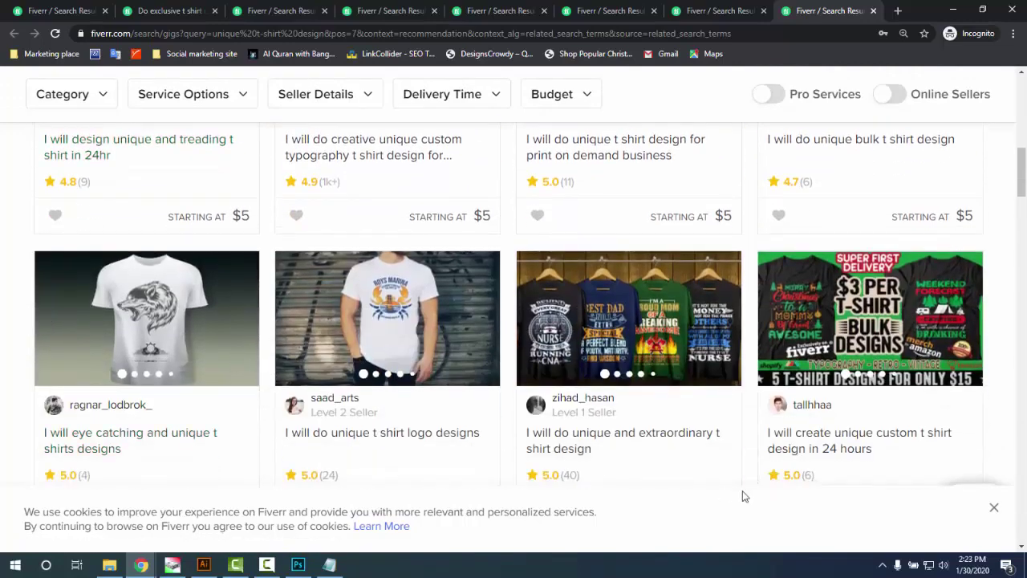
{"action": "scroll", "coordinate": [628, 443], "scroll_direction": "up", "scroll_amount": 9}
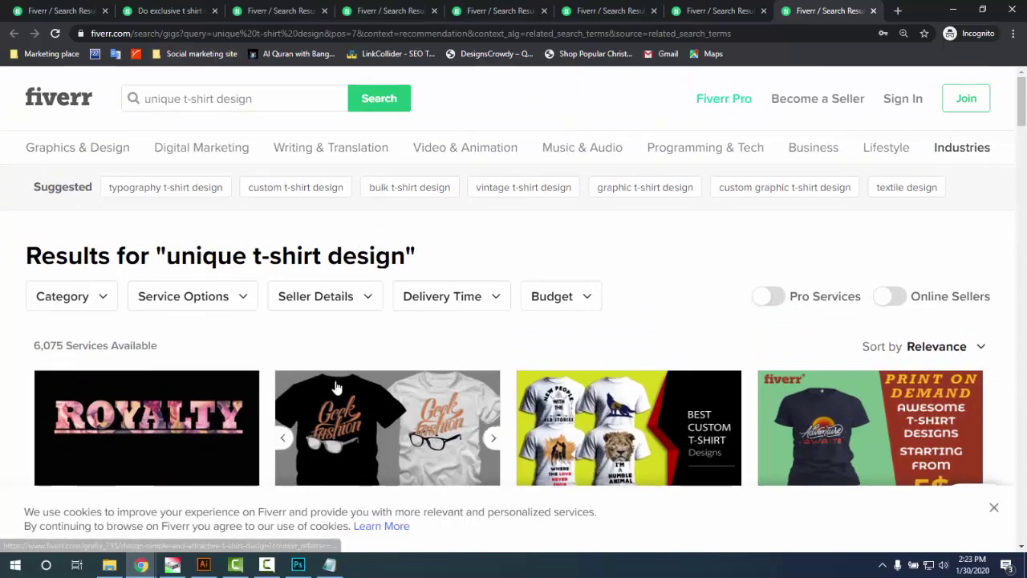
{"action": "scroll", "coordinate": [518, 294], "scroll_direction": "down", "scroll_amount": 3}
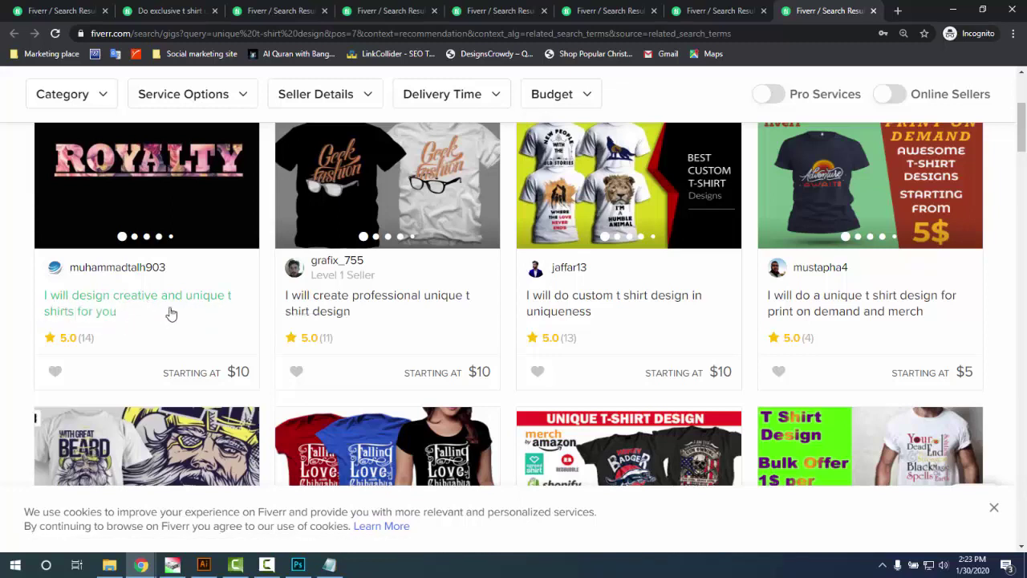
{"action": "scroll", "coordinate": [142, 339], "scroll_direction": "up", "scroll_amount": 2}
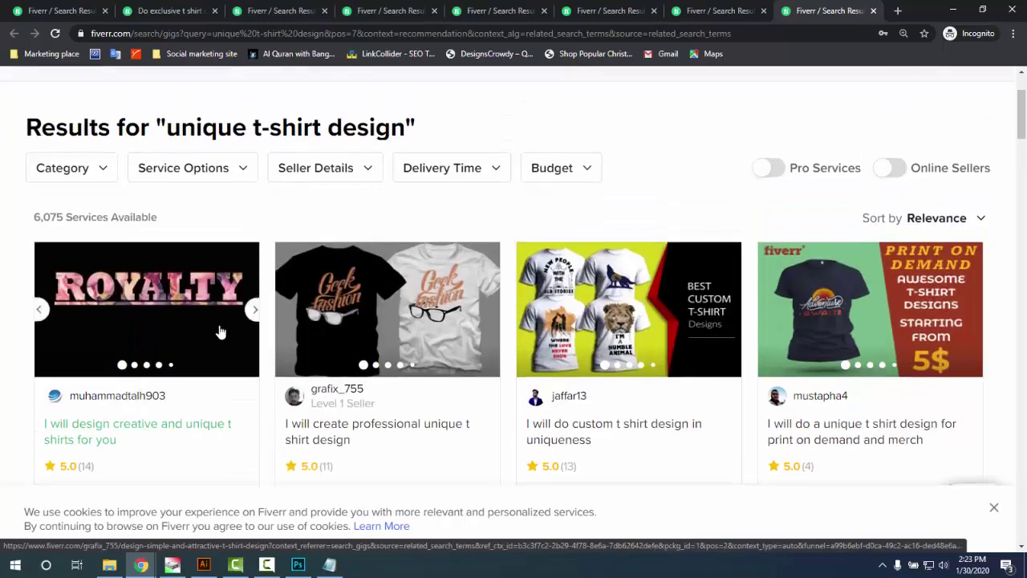
{"action": "scroll", "coordinate": [442, 442], "scroll_direction": "down", "scroll_amount": 1}
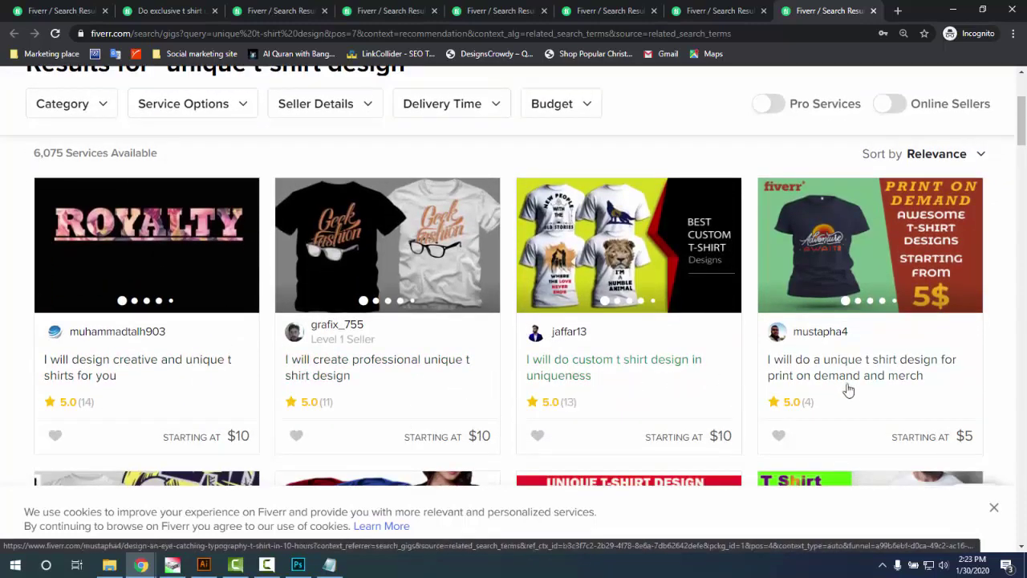
{"action": "scroll", "coordinate": [138, 393], "scroll_direction": "down", "scroll_amount": 4}
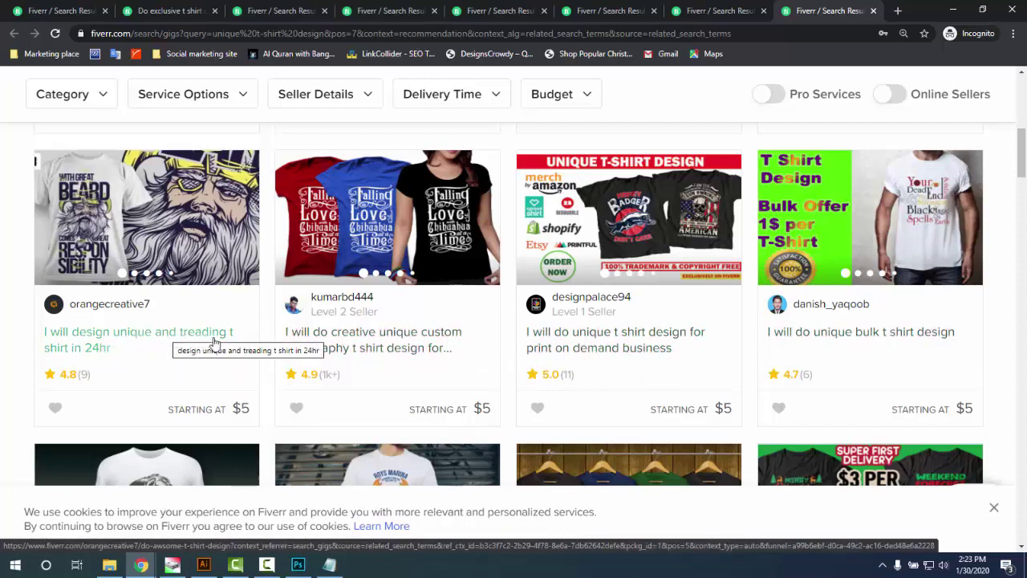
{"action": "scroll", "coordinate": [873, 293], "scroll_direction": "down", "scroll_amount": 1}
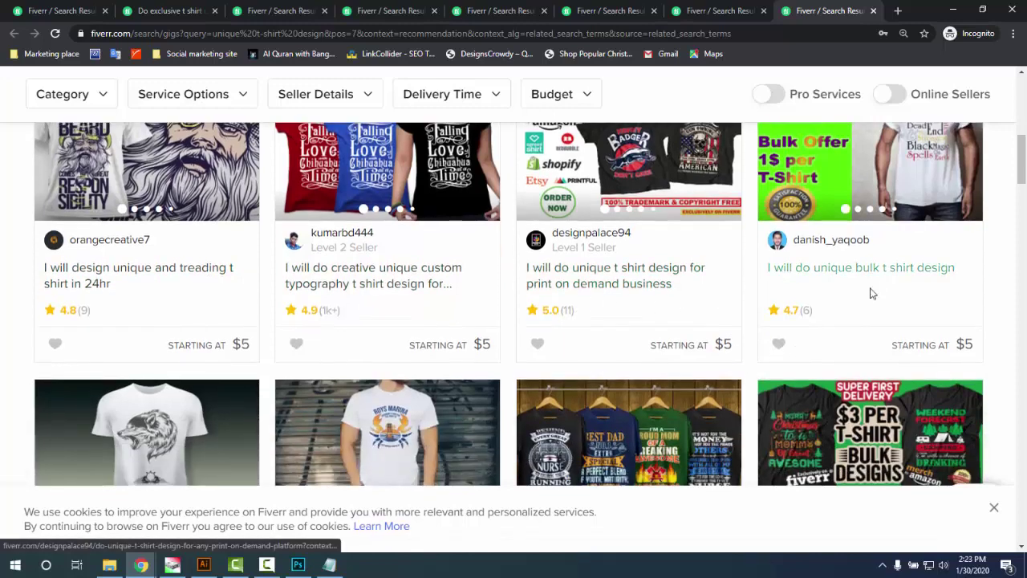
{"action": "scroll", "coordinate": [874, 293], "scroll_direction": "down", "scroll_amount": 4}
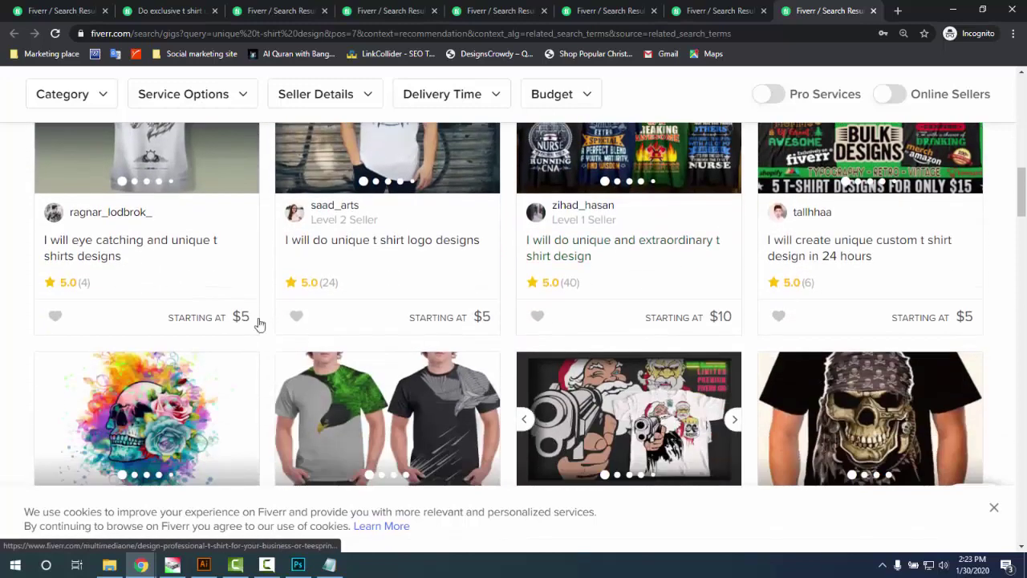
{"action": "scroll", "coordinate": [259, 324], "scroll_direction": "down", "scroll_amount": 3}
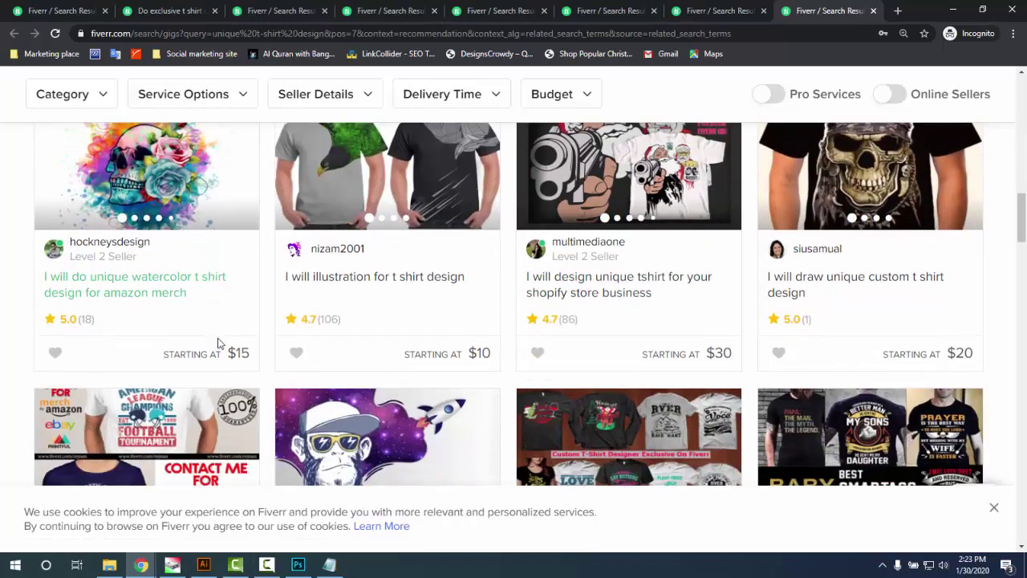
{"action": "scroll", "coordinate": [217, 342], "scroll_direction": "up", "scroll_amount": 8}
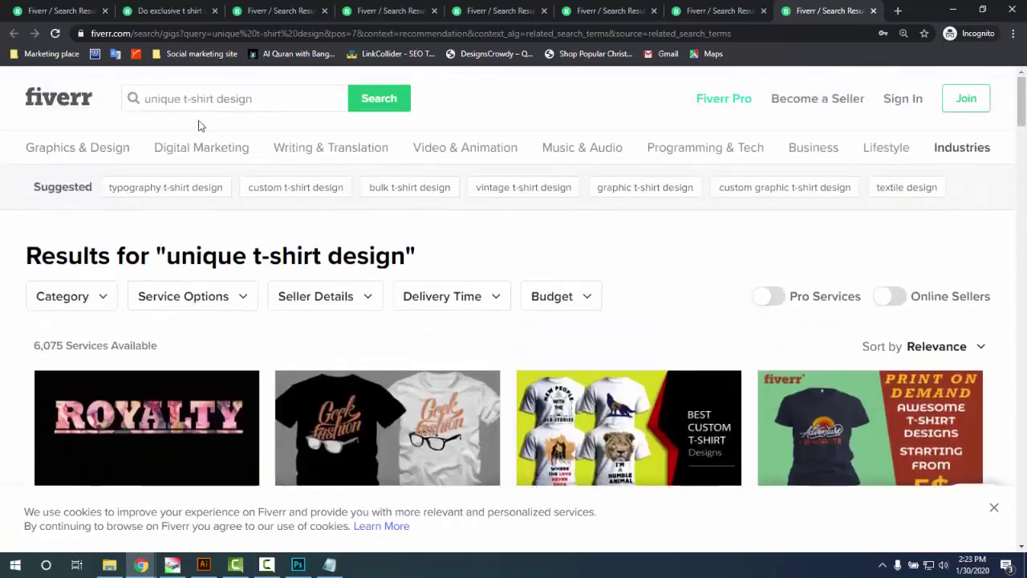
- Replace "unique" with "trendy" in the Fiverr search query and search for "trendy t-shirt design"
{"action": "left_click", "coordinate": [166, 101]}
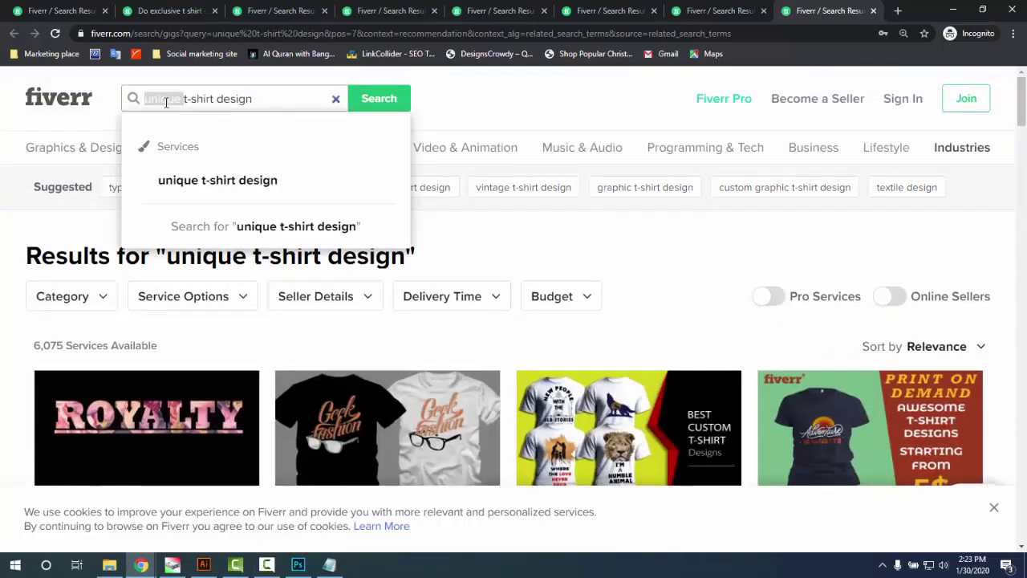
{"action": "key", "text": "BackSpace"}
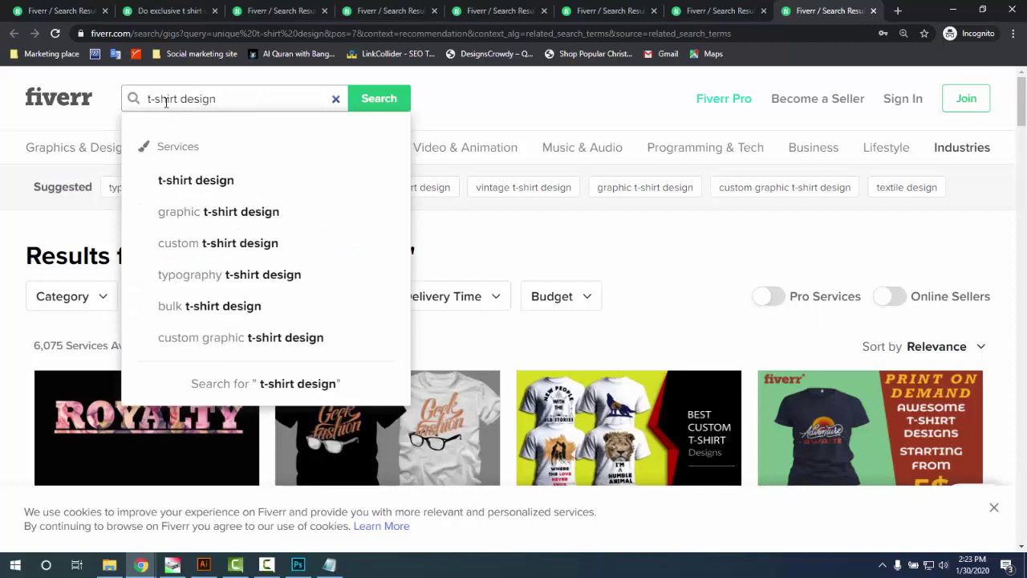
{"action": "type", "text": "tr "}
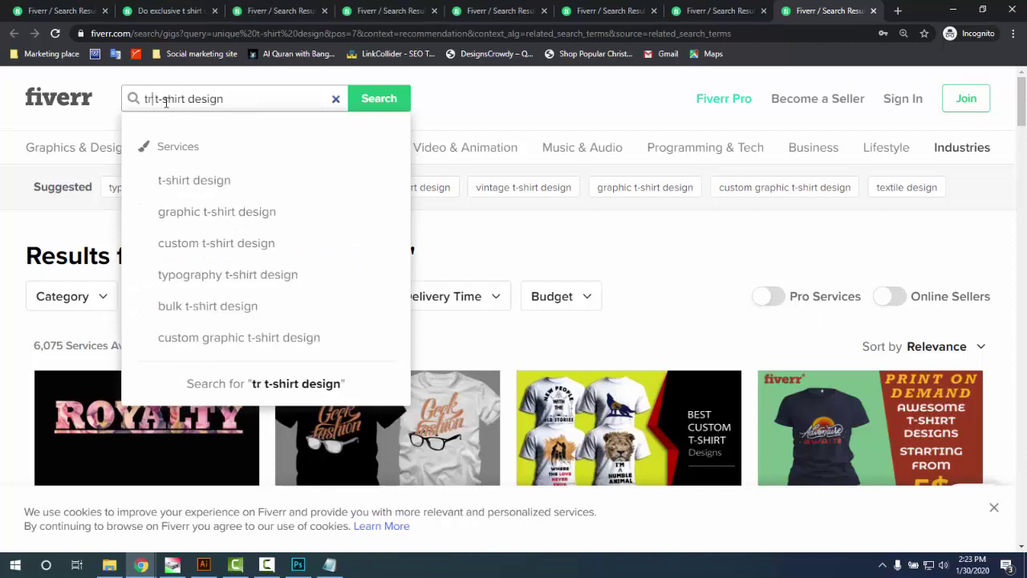
{"action": "type", "text": "end"}
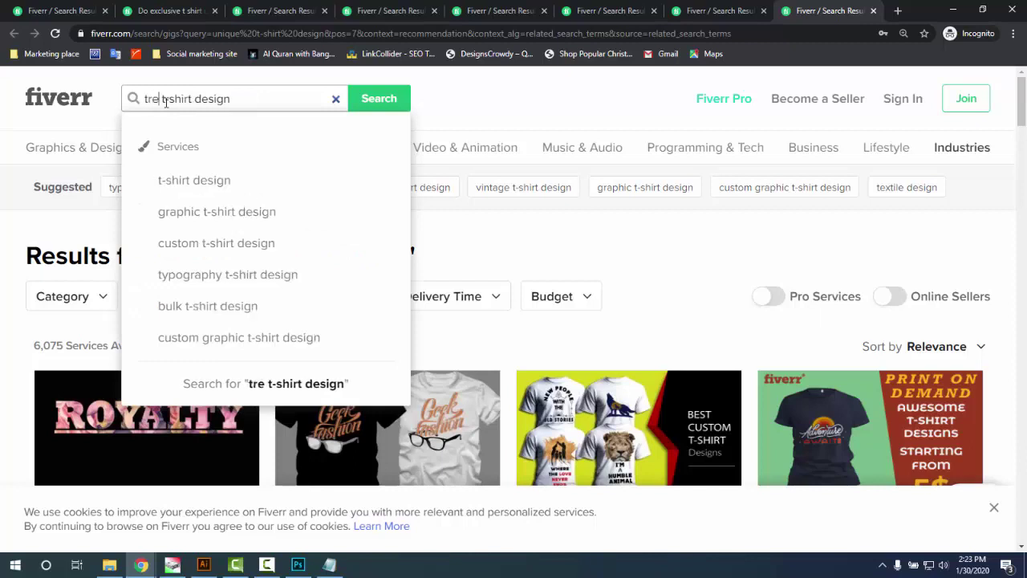
{"action": "key", "text": "Escape"}
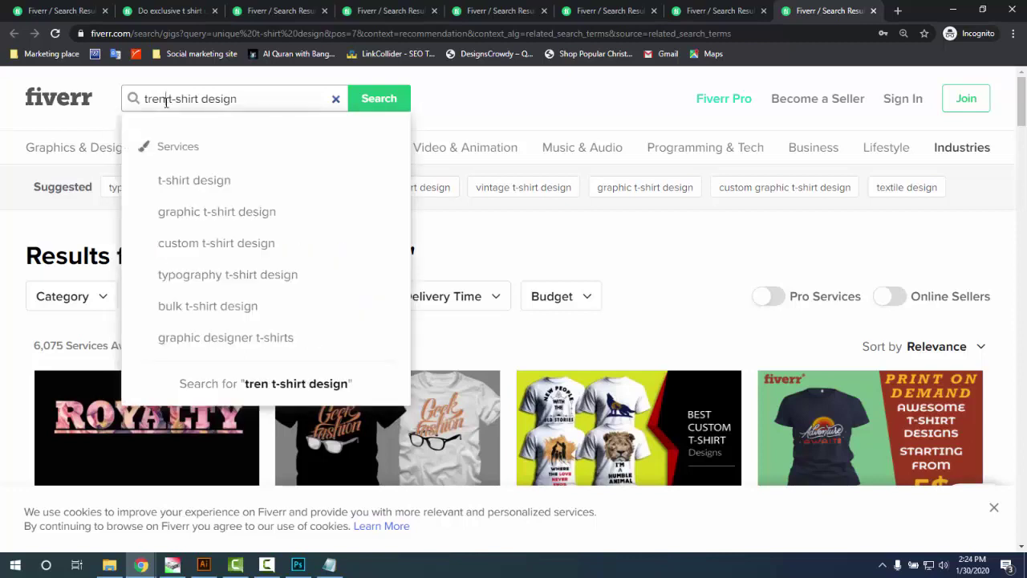
{"action": "type", "text": "dy"}
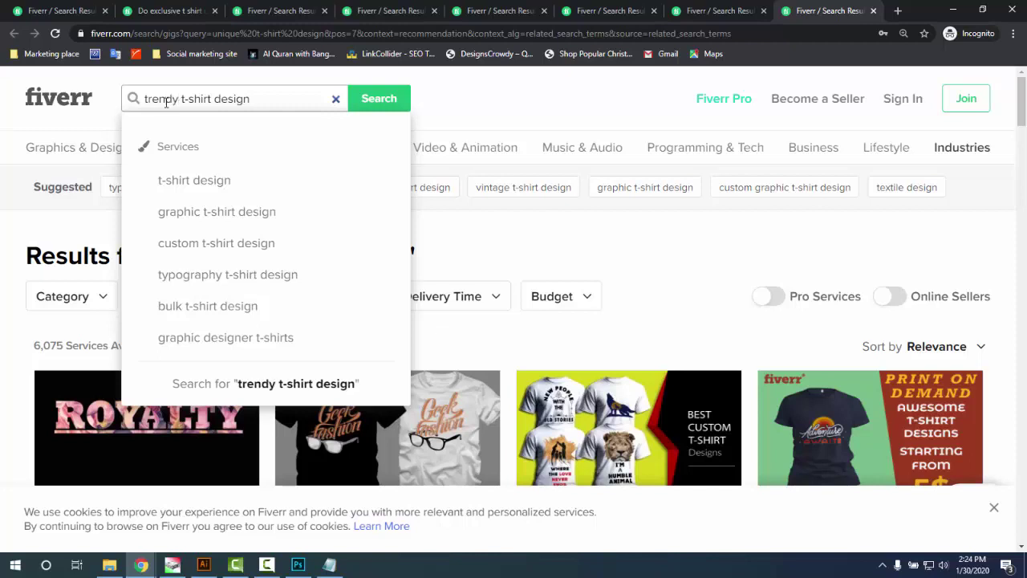
{"action": "key", "text": "Return"}
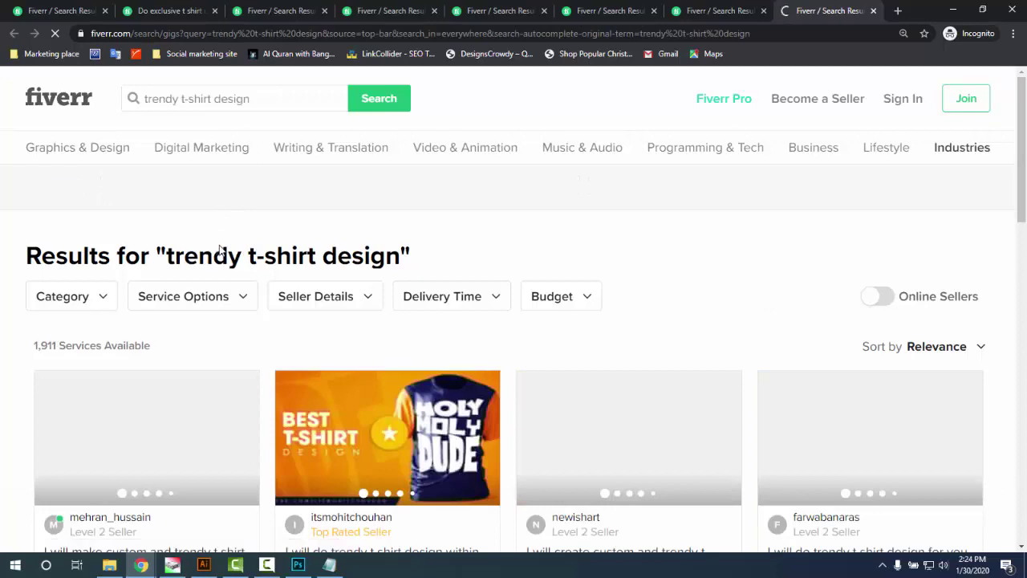
- Examine the "trendy t-shirt design" results for the number of available services and the top gigs' titles, seller levels and prices
{"action": "scroll", "coordinate": [221, 250], "scroll_direction": "down", "scroll_amount": 2}
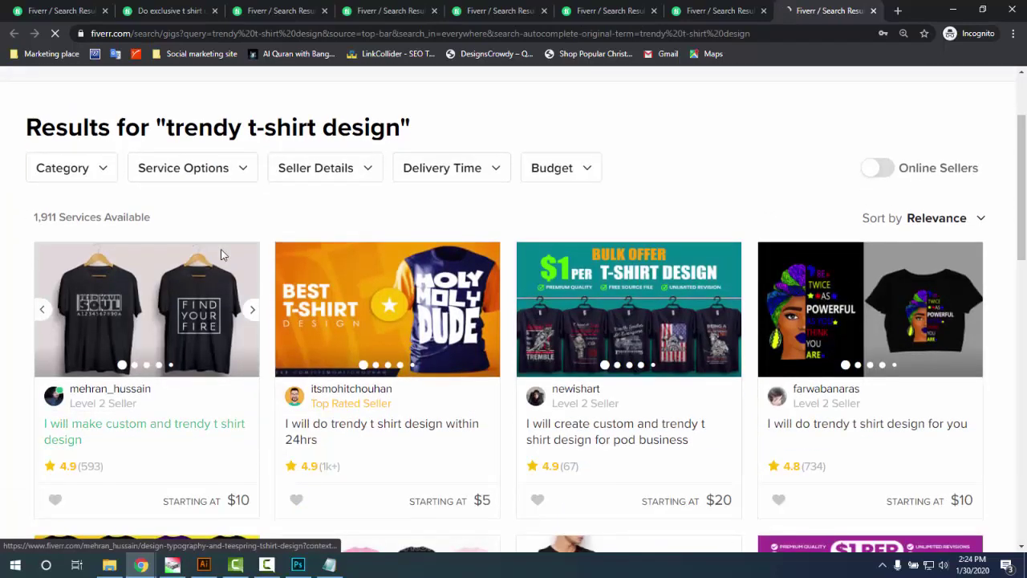
{"action": "scroll", "coordinate": [206, 339], "scroll_direction": "down", "scroll_amount": 1}
{"action": "scroll", "coordinate": [214, 309], "scroll_direction": "up", "scroll_amount": 2}
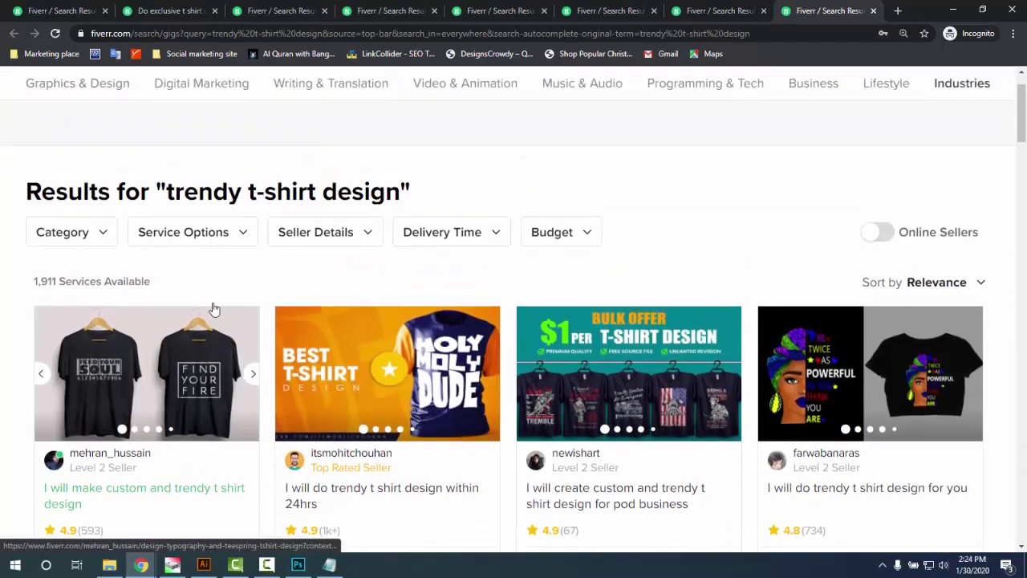
{"action": "scroll", "coordinate": [104, 297], "scroll_direction": "down", "scroll_amount": 2}
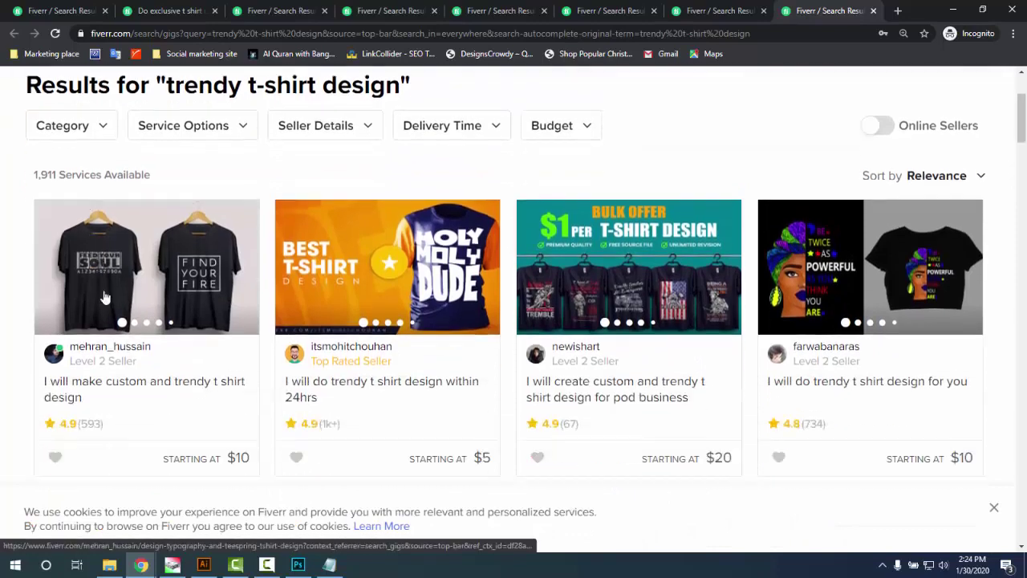
{"action": "scroll", "coordinate": [105, 298], "scroll_direction": "down", "scroll_amount": 1}
{"action": "scroll", "coordinate": [142, 323], "scroll_direction": "up", "scroll_amount": 3}
{"action": "scroll", "coordinate": [146, 318], "scroll_direction": "up", "scroll_amount": 1}
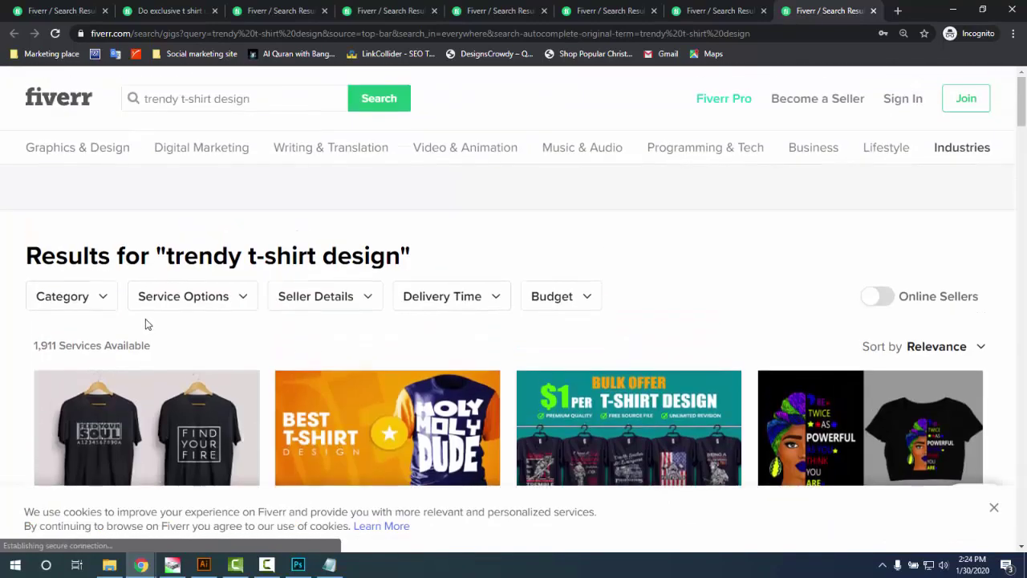
{"action": "scroll", "coordinate": [146, 321], "scroll_direction": "down", "scroll_amount": 3}
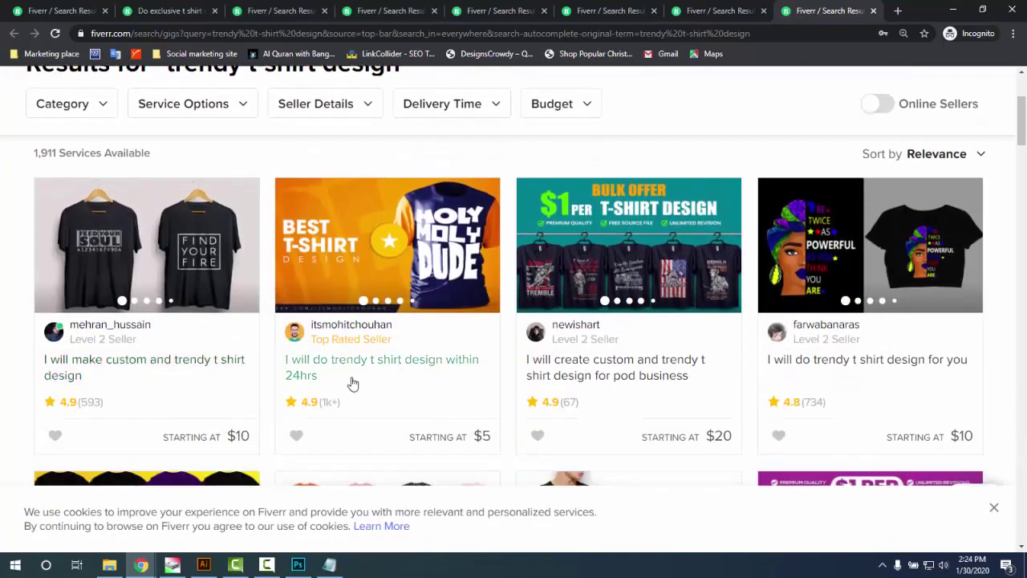
{"action": "scroll", "coordinate": [610, 385], "scroll_direction": "down", "scroll_amount": 1}
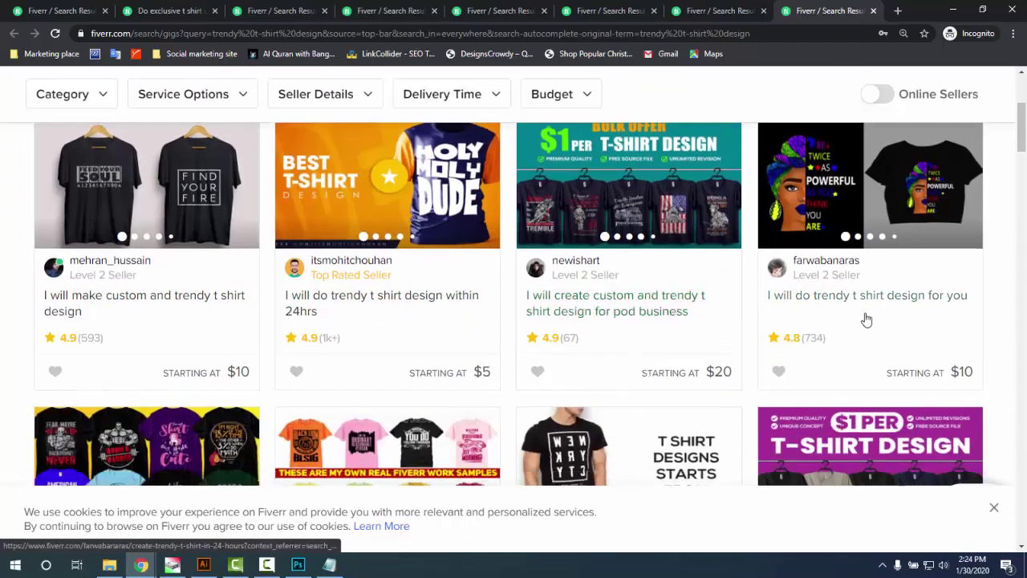
{"action": "scroll", "coordinate": [857, 313], "scroll_direction": "down", "scroll_amount": 1}
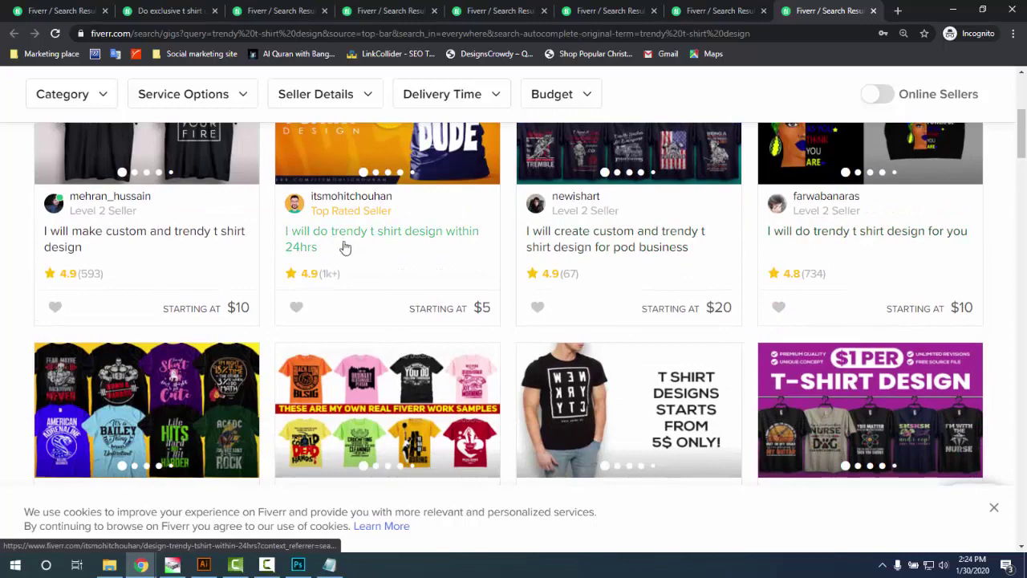
- Read the gig titles further down the "trendy t-shirt design" results to see which other keywords sellers combine with "trendy"
{"action": "scroll", "coordinate": [329, 321], "scroll_direction": "down", "scroll_amount": 2}
{"action": "scroll", "coordinate": [240, 377], "scroll_direction": "down", "scroll_amount": 1}
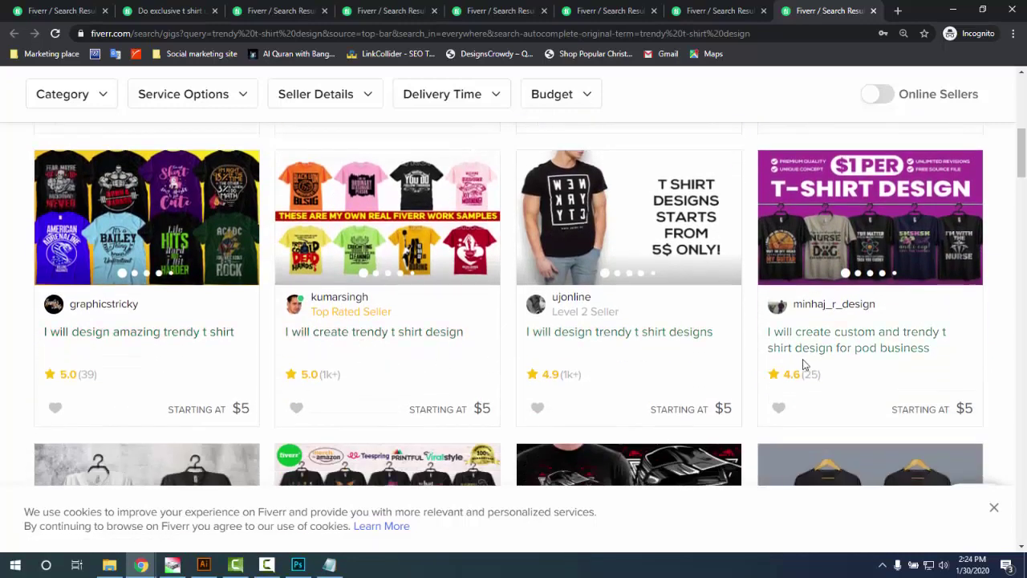
{"action": "scroll", "coordinate": [802, 362], "scroll_direction": "down", "scroll_amount": 3}
{"action": "scroll", "coordinate": [608, 312], "scroll_direction": "up", "scroll_amount": 2}
{"action": "scroll", "coordinate": [653, 294], "scroll_direction": "down", "scroll_amount": 4}
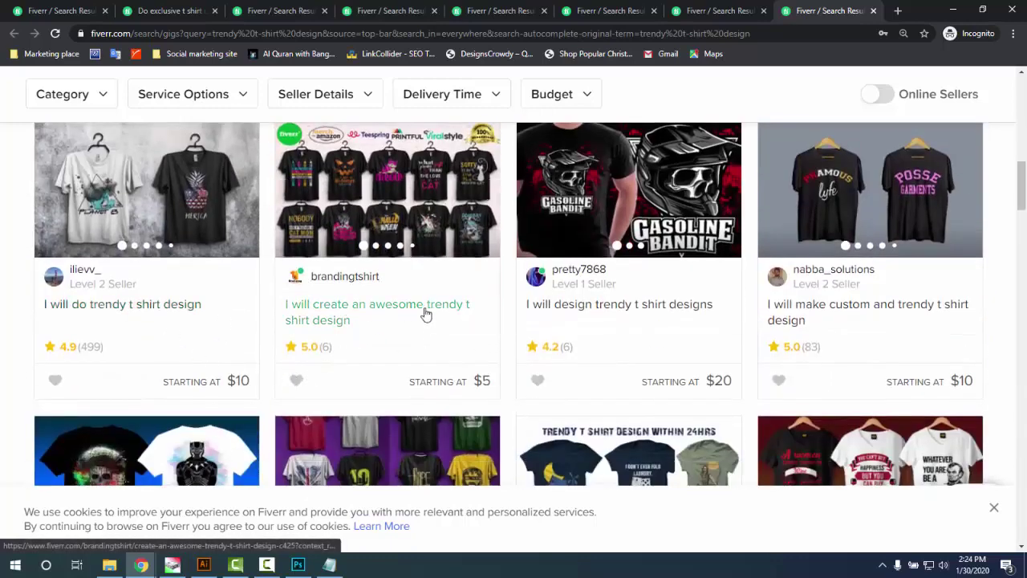
{"action": "scroll", "coordinate": [420, 340], "scroll_direction": "up", "scroll_amount": 1}
{"action": "scroll", "coordinate": [692, 340], "scroll_direction": "down", "scroll_amount": 6}
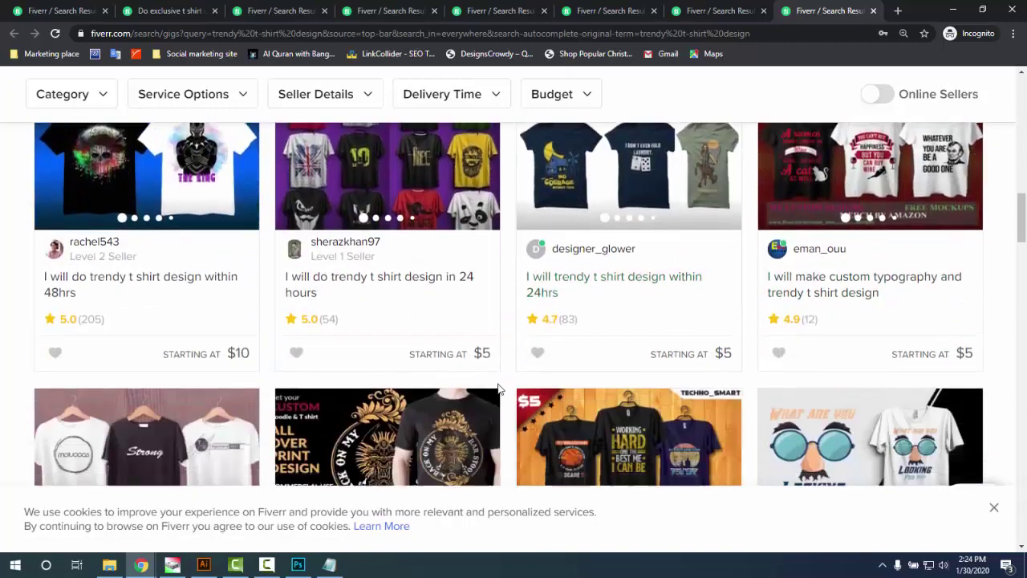
{"action": "scroll", "coordinate": [282, 323], "scroll_direction": "down", "scroll_amount": 4}
{"action": "scroll", "coordinate": [814, 344], "scroll_direction": "up", "scroll_amount": 1}
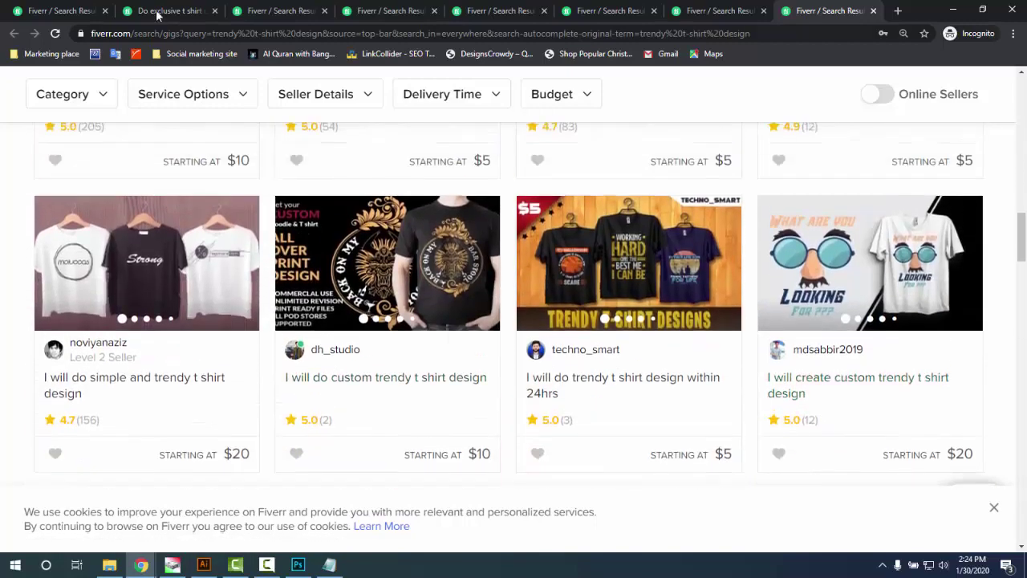
- Compare the number of available services across the open "graphic", "custom" and "typography t-shirt design" results
{"action": "left_click", "coordinate": [168, 11]}
{"action": "left_click", "coordinate": [277, 11]}
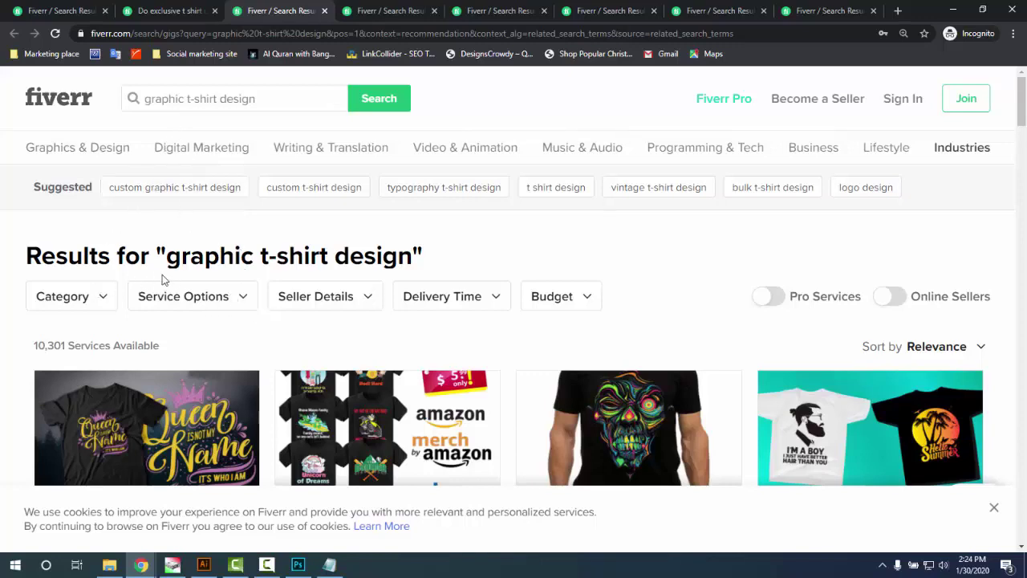
{"action": "left_click", "coordinate": [366, 11]}
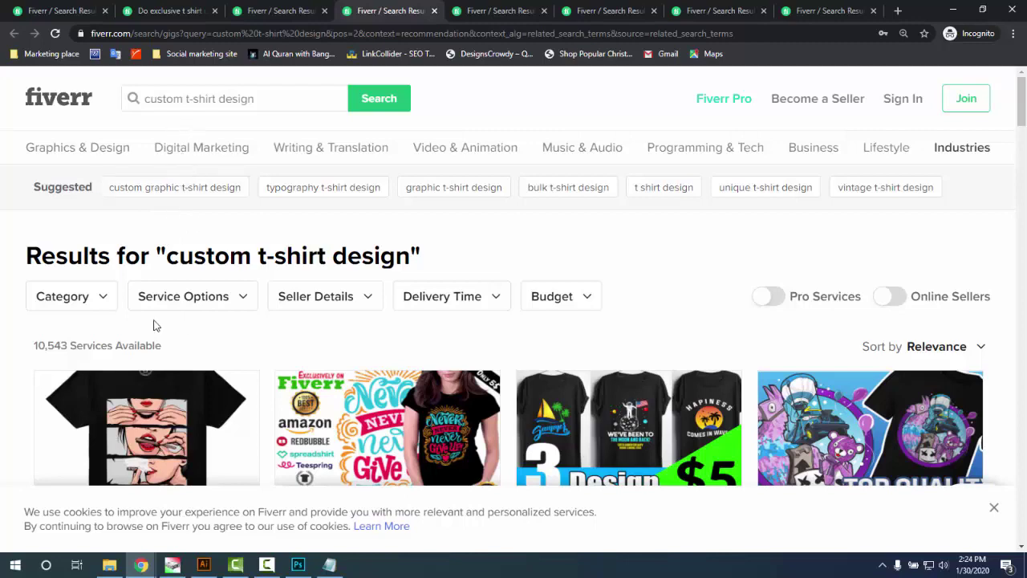
{"action": "left_click", "coordinate": [484, 11]}
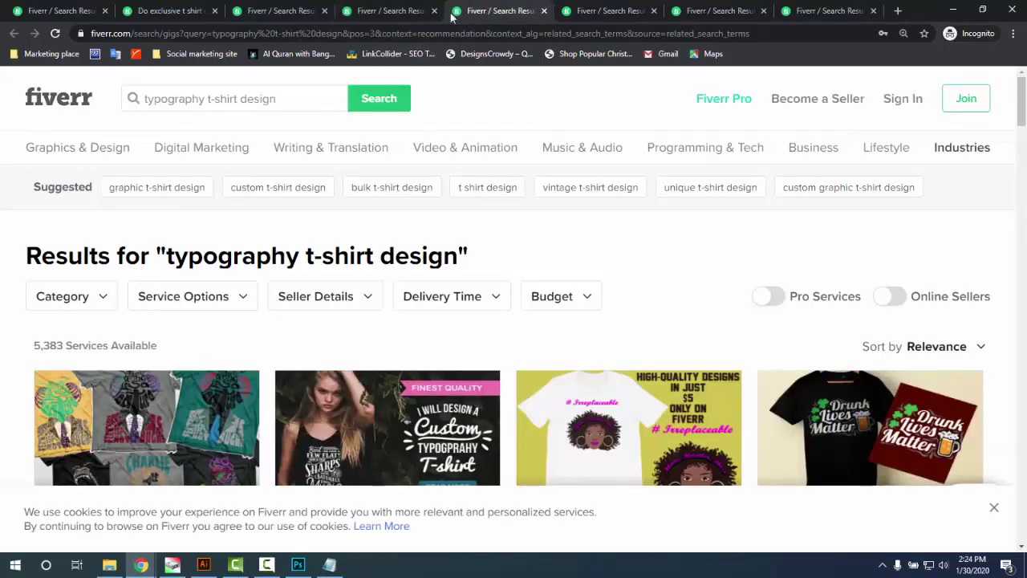
{"action": "left_click", "coordinate": [397, 11]}
{"action": "left_click", "coordinate": [317, 12]}
{"action": "left_click", "coordinate": [495, 10]}
- Review the "bulk t-shirt design" results again for the number of available services and the wording of the top gig titles
{"action": "left_click", "coordinate": [590, 11]}
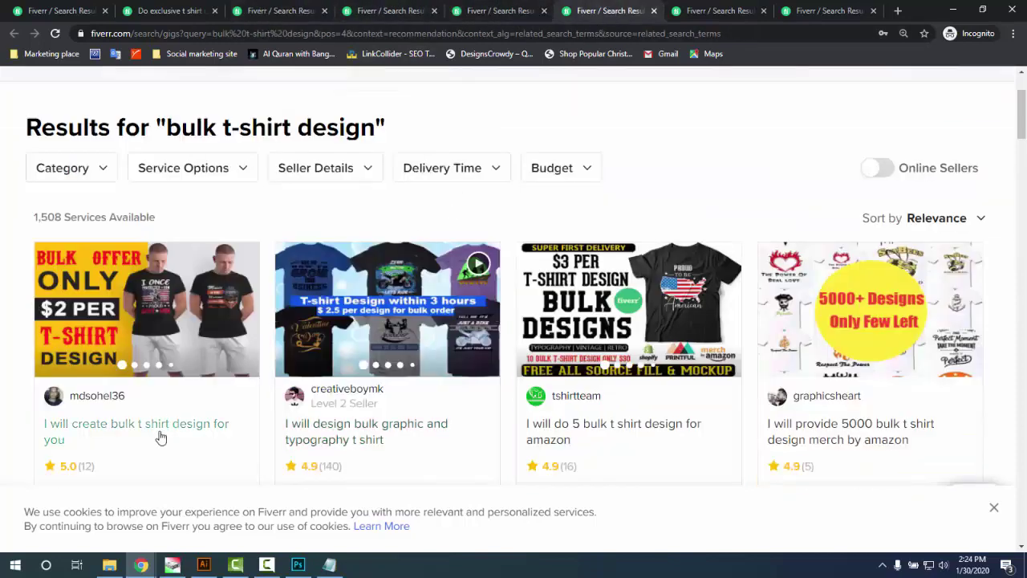
{"action": "scroll", "coordinate": [181, 445], "scroll_direction": "down", "scroll_amount": 1}
{"action": "scroll", "coordinate": [180, 445], "scroll_direction": "down", "scroll_amount": 2}
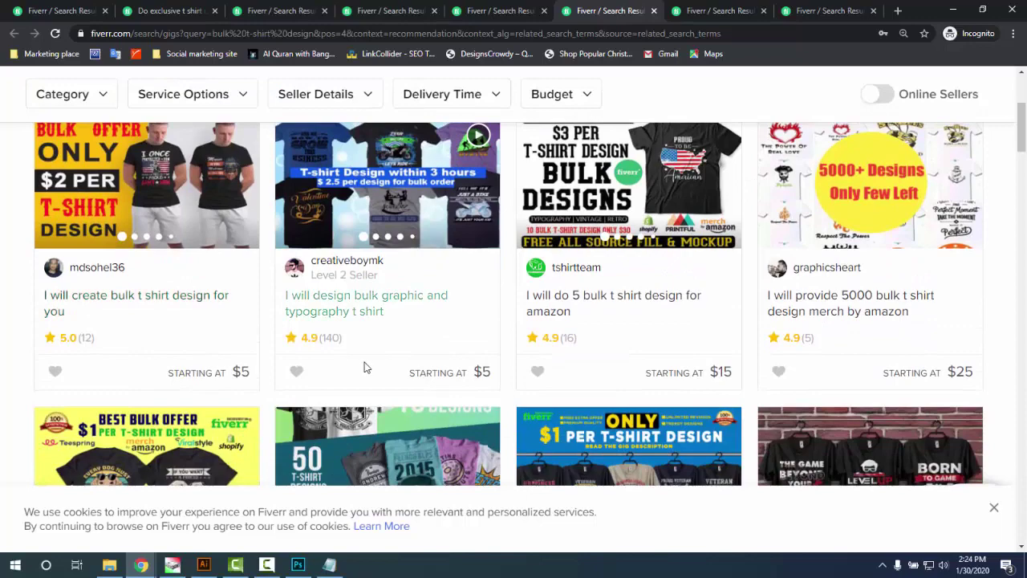
{"action": "scroll", "coordinate": [344, 367], "scroll_direction": "up", "scroll_amount": 3}
{"action": "scroll", "coordinate": [343, 368], "scroll_direction": "down", "scroll_amount": 3}
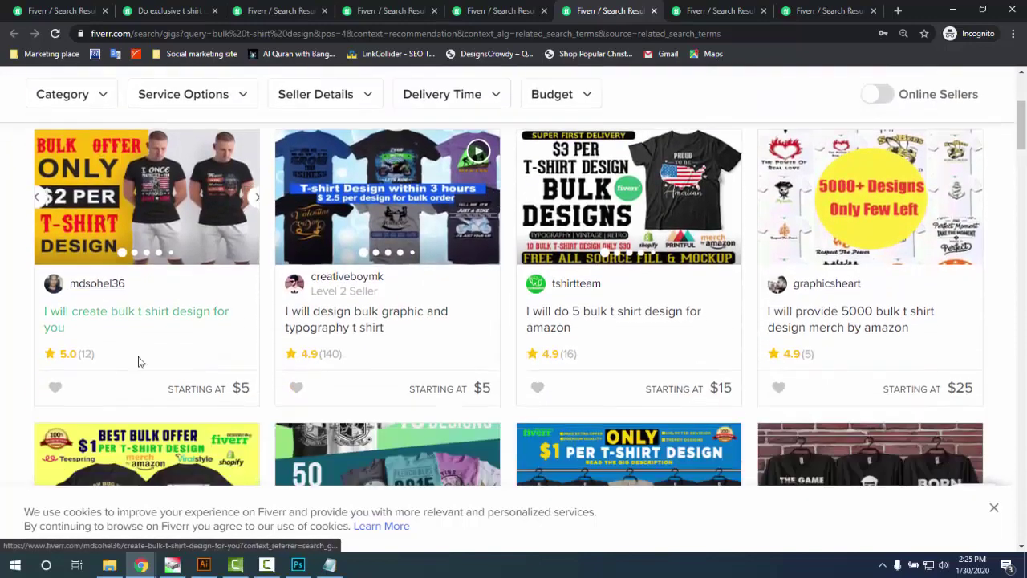
- Examine the "typography t-shirt design" results for gig titles that combine "typography" with other keywords, along with seller levels and review counts
{"action": "left_click", "coordinate": [500, 11]}
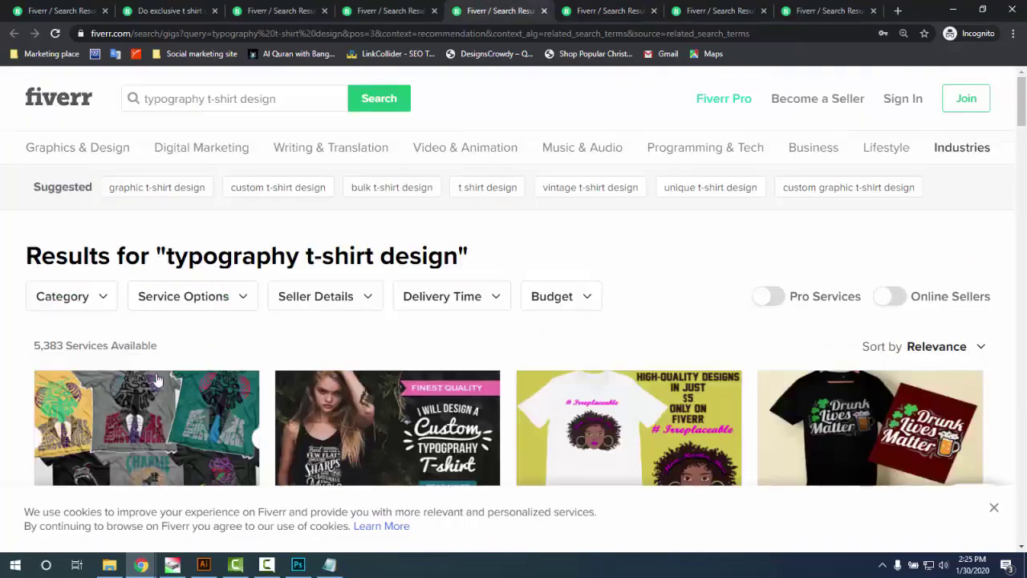
{"action": "scroll", "coordinate": [183, 299], "scroll_direction": "down", "scroll_amount": 3}
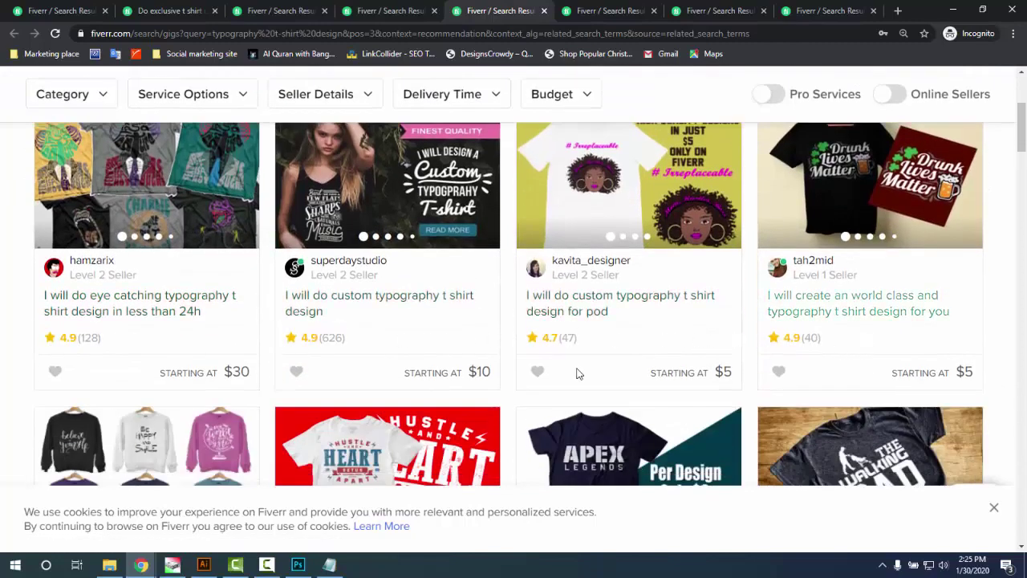
{"action": "scroll", "coordinate": [576, 371], "scroll_direction": "down", "scroll_amount": 2}
{"action": "scroll", "coordinate": [607, 457], "scroll_direction": "down", "scroll_amount": 1}
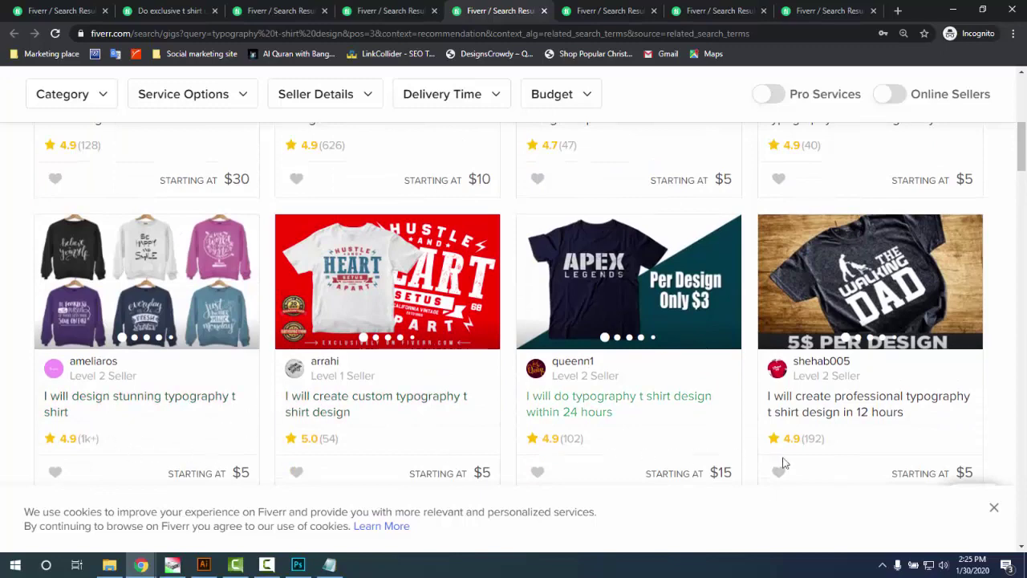
{"action": "scroll", "coordinate": [164, 410], "scroll_direction": "down", "scroll_amount": 5}
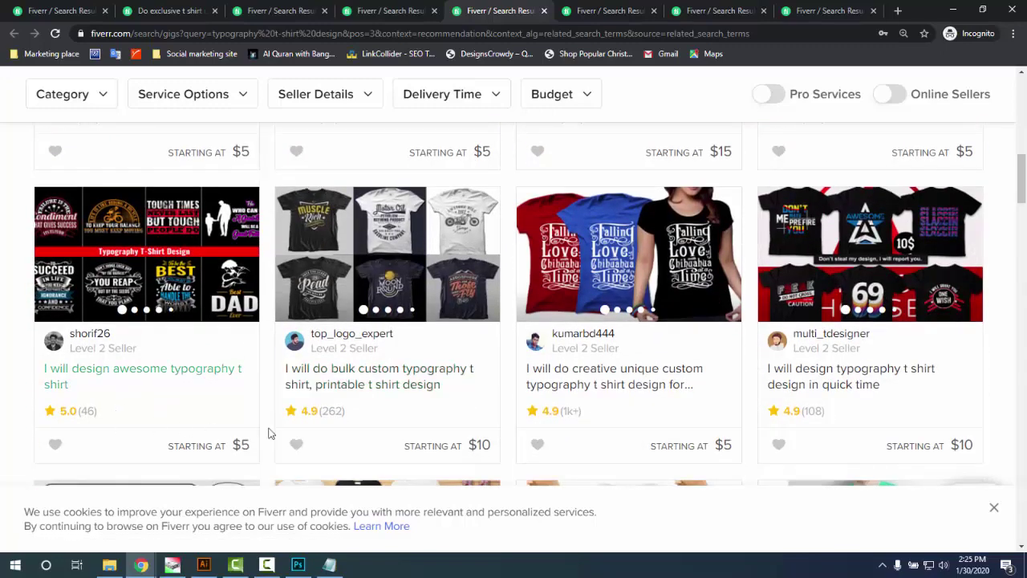
{"action": "scroll", "coordinate": [757, 418], "scroll_direction": "down", "scroll_amount": 1}
{"action": "scroll", "coordinate": [757, 418], "scroll_direction": "down", "scroll_amount": 3}
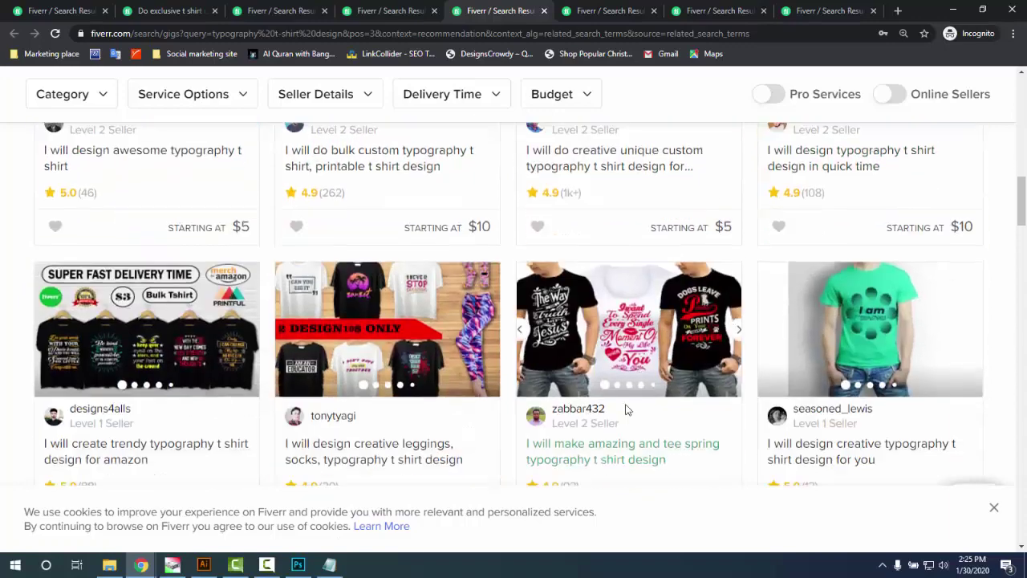
{"action": "scroll", "coordinate": [121, 439], "scroll_direction": "down", "scroll_amount": 2}
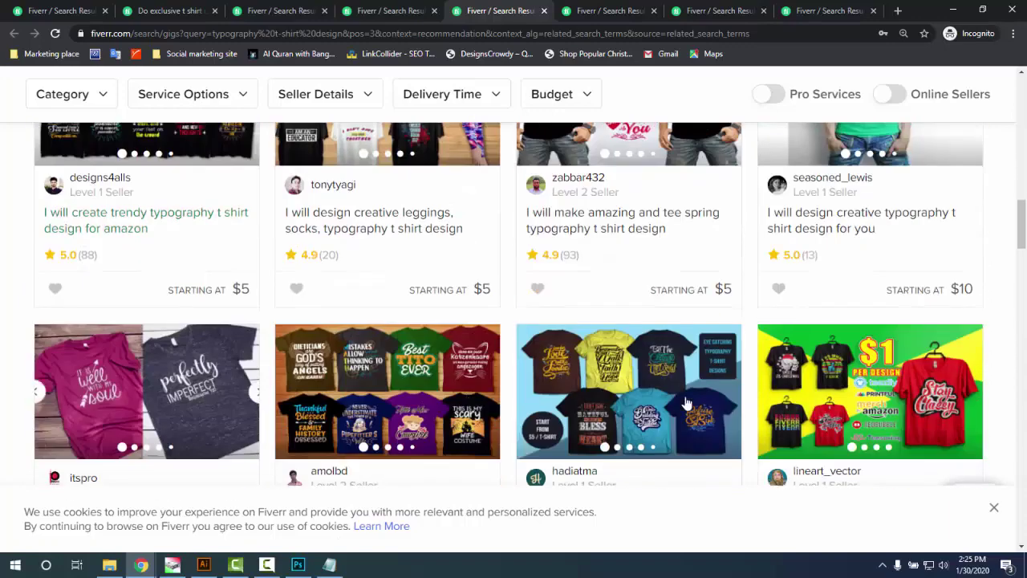
- Review the "custom t-shirt design" results for the number of available services, the suggested searches and the first gig titles
{"action": "left_click", "coordinate": [391, 12]}
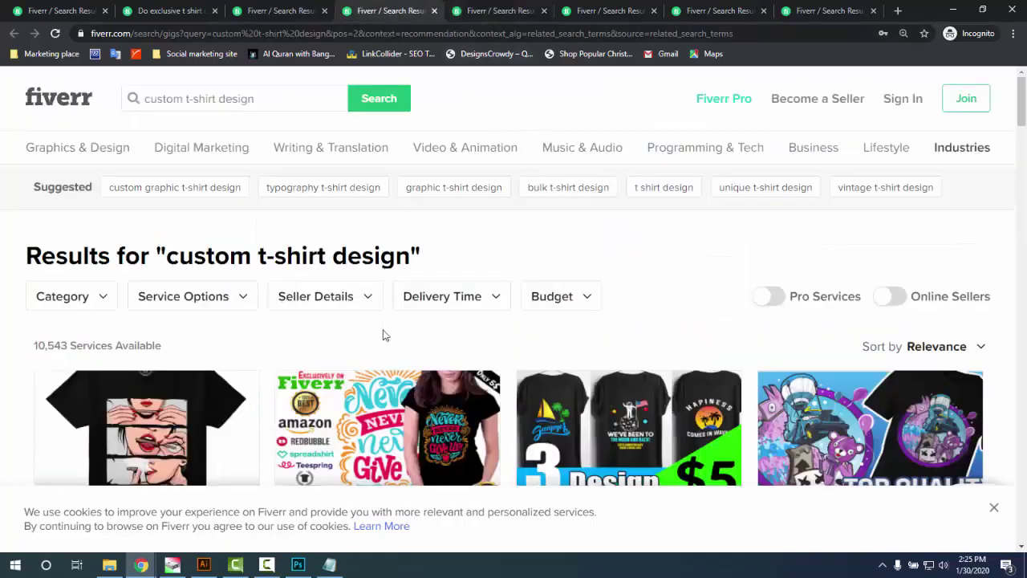
{"action": "scroll", "coordinate": [239, 315], "scroll_direction": "down", "scroll_amount": 1}
{"action": "scroll", "coordinate": [239, 315], "scroll_direction": "down", "scroll_amount": 3}
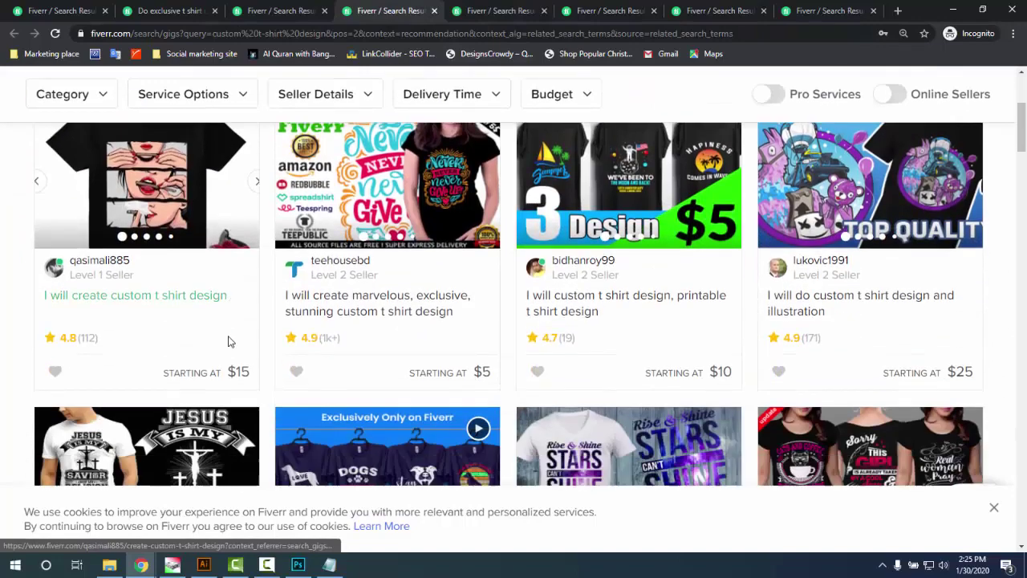
{"action": "scroll", "coordinate": [227, 343], "scroll_direction": "up", "scroll_amount": 4}
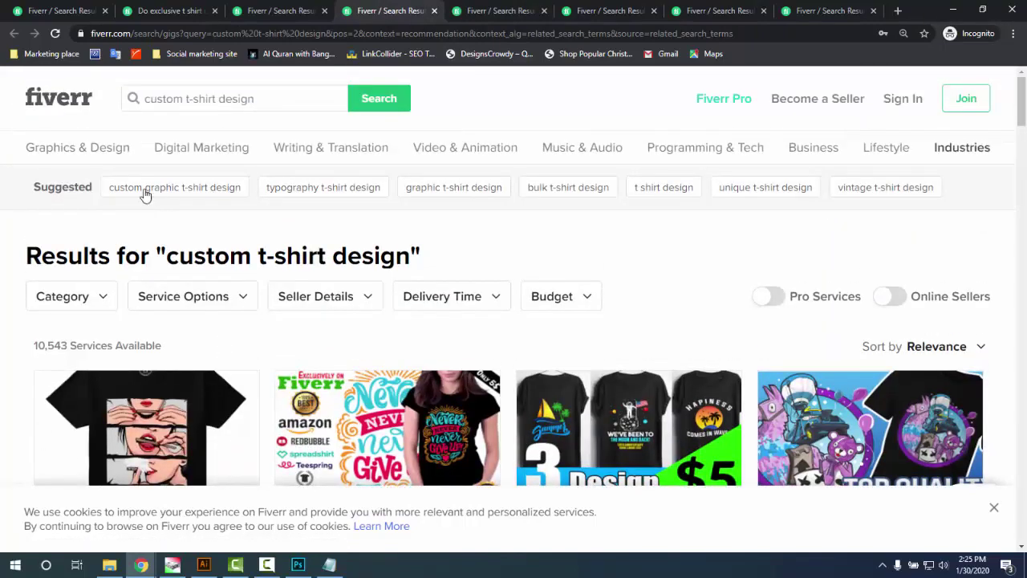
{"action": "scroll", "coordinate": [144, 200], "scroll_direction": "down", "scroll_amount": 3}
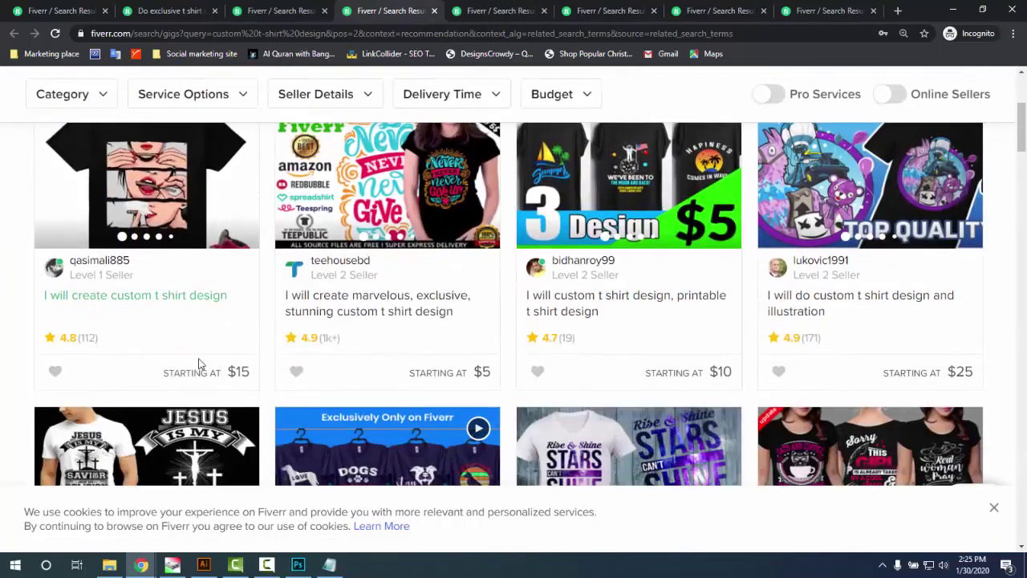
- Read the gig titles throughout the "custom t-shirt design" results for combinations of "custom" with keywords such as typography, bulk and unique
{"action": "scroll", "coordinate": [851, 399], "scroll_direction": "down", "scroll_amount": 2}
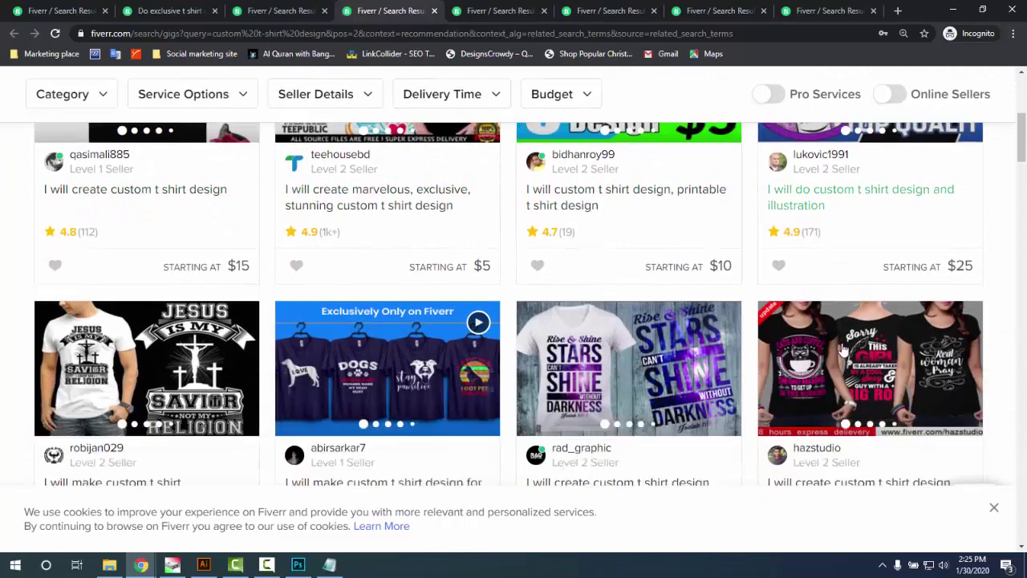
{"action": "scroll", "coordinate": [301, 434], "scroll_direction": "down", "scroll_amount": 3}
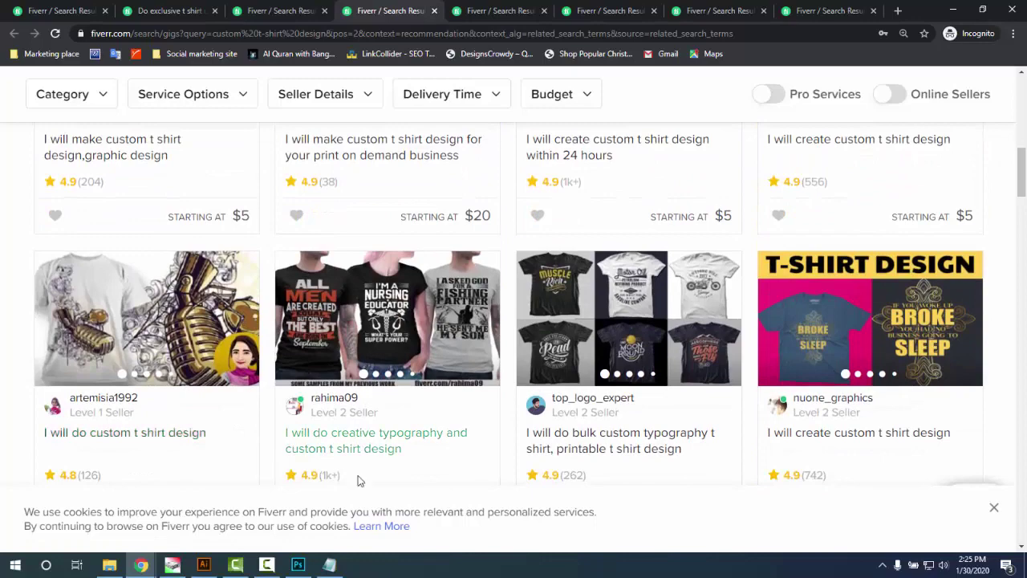
{"action": "scroll", "coordinate": [768, 475], "scroll_direction": "down", "scroll_amount": 2}
{"action": "scroll", "coordinate": [928, 390], "scroll_direction": "down", "scroll_amount": 2}
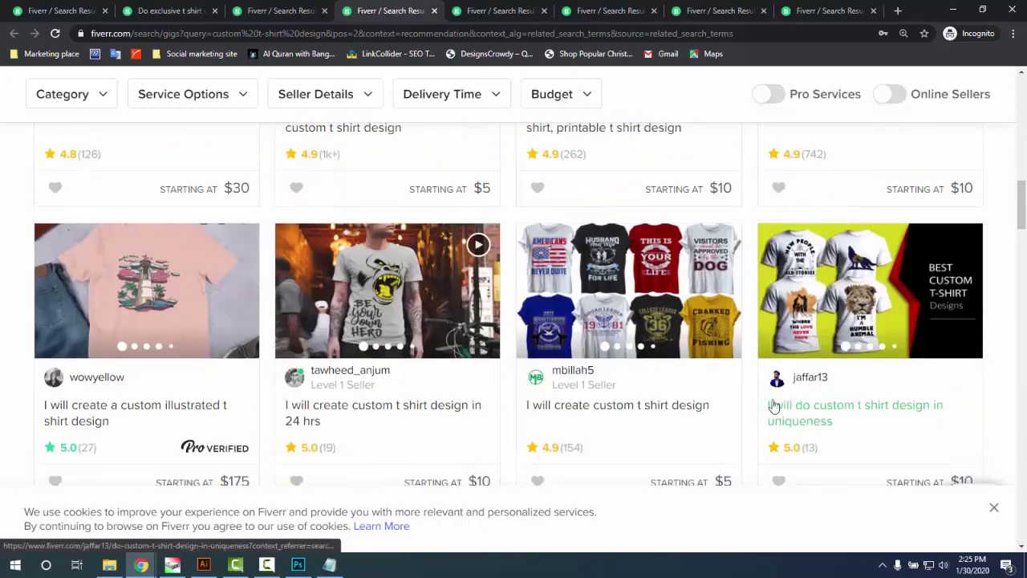
{"action": "scroll", "coordinate": [225, 443], "scroll_direction": "down", "scroll_amount": 2}
{"action": "scroll", "coordinate": [168, 441], "scroll_direction": "down", "scroll_amount": 3}
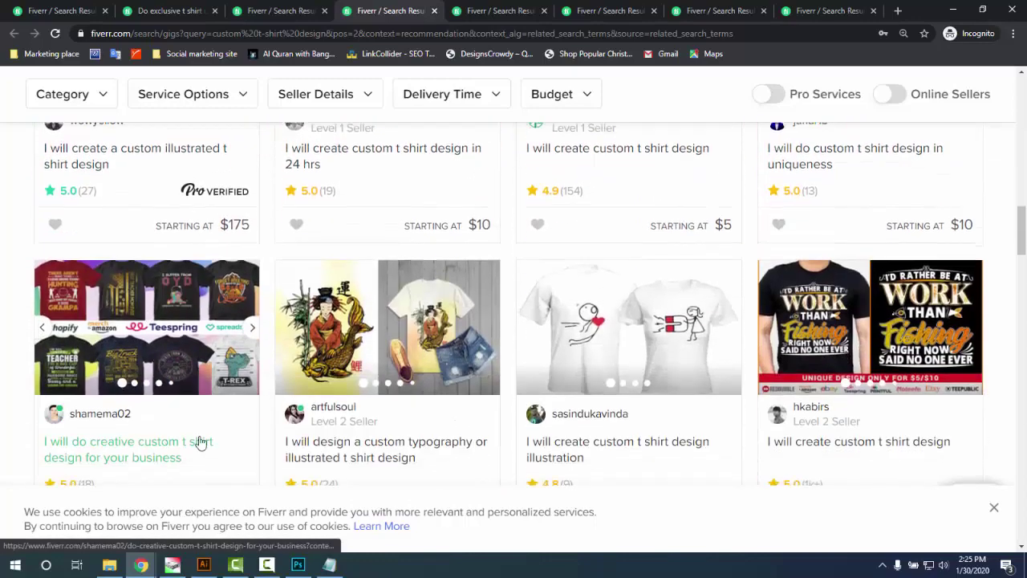
{"action": "scroll", "coordinate": [810, 405], "scroll_direction": "down", "scroll_amount": 2}
{"action": "scroll", "coordinate": [773, 423], "scroll_direction": "down", "scroll_amount": 2}
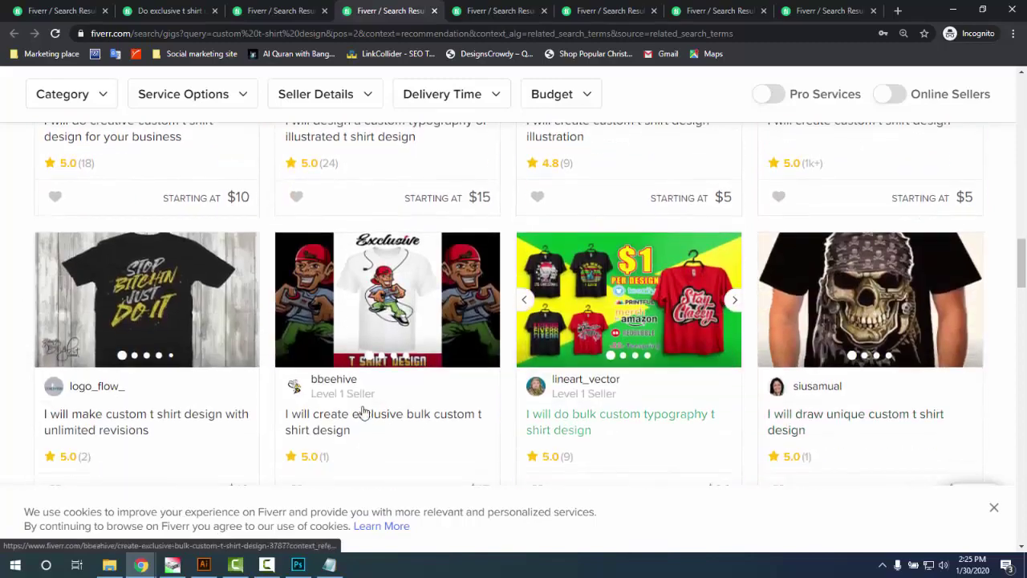
{"action": "scroll", "coordinate": [297, 415], "scroll_direction": "down", "scroll_amount": 3}
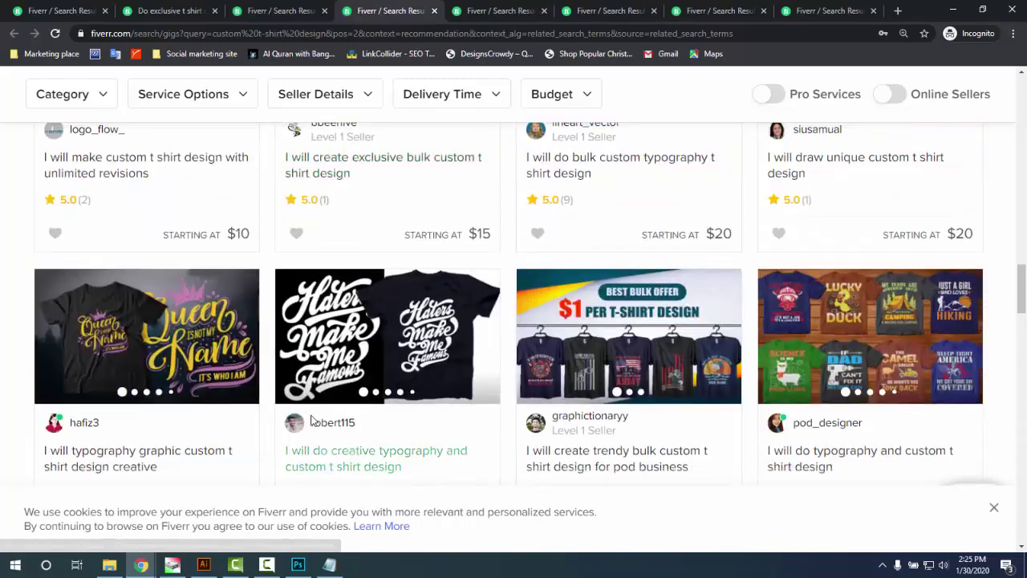
{"action": "scroll", "coordinate": [346, 398], "scroll_direction": "down", "scroll_amount": 4}
{"action": "scroll", "coordinate": [387, 377], "scroll_direction": "up", "scroll_amount": 3}
{"action": "scroll", "coordinate": [386, 371], "scroll_direction": "up", "scroll_amount": 4}
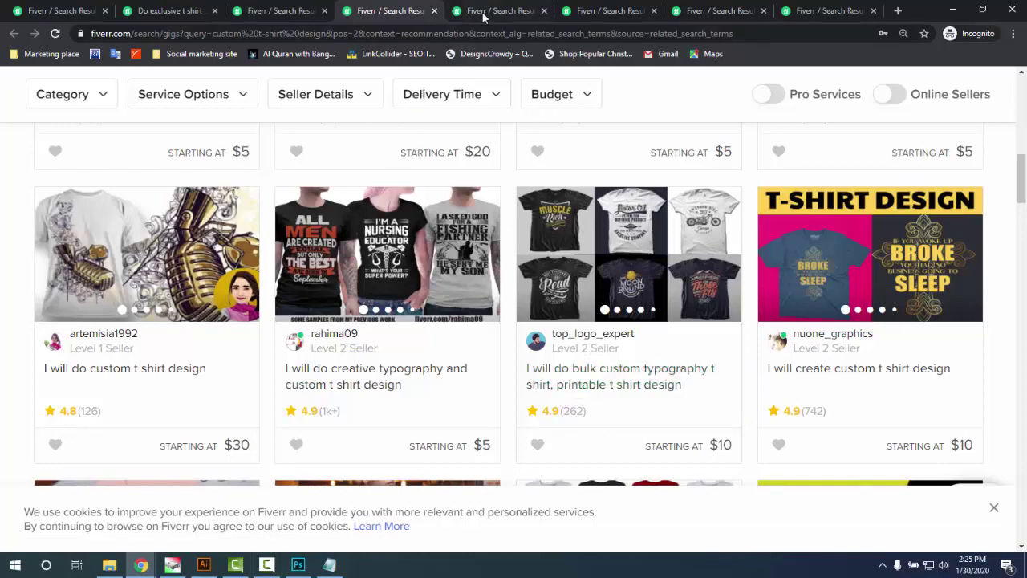
{"action": "scroll", "coordinate": [440, 345], "scroll_direction": "up", "scroll_amount": 10}
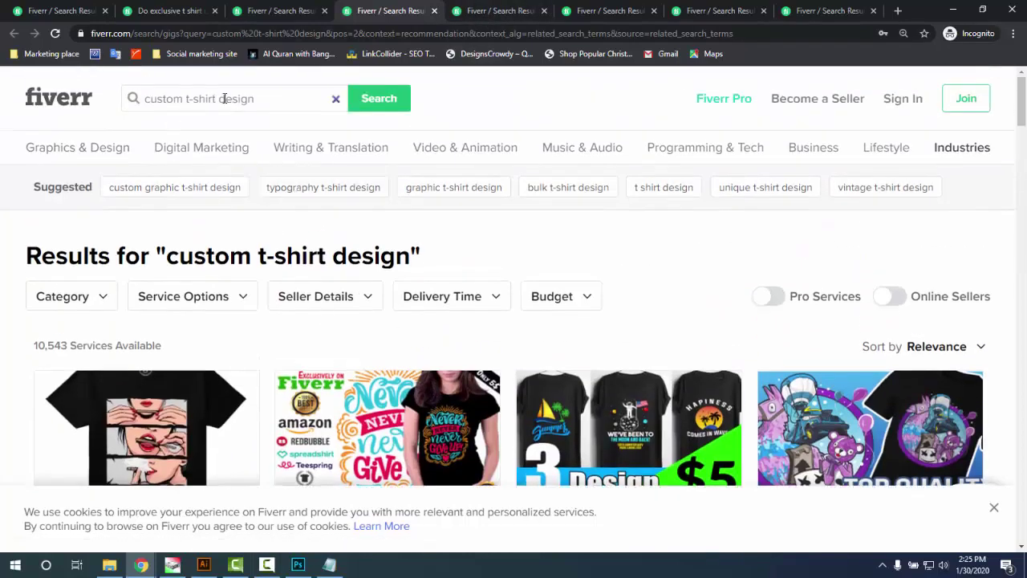
- Open the "I will do bulk custom typography t shirt, printable t shirt design" gig from the "custom t-shirt design" results, keeping the results open
{"action": "scroll", "coordinate": [618, 433], "scroll_direction": "down", "scroll_amount": 10}
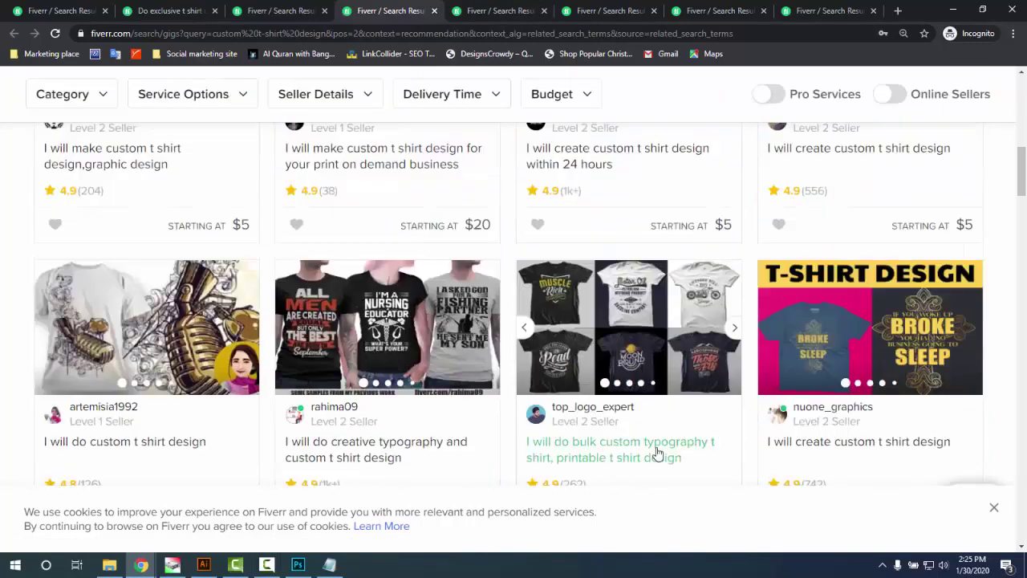
{"action": "left_click", "coordinate": [617, 437]}
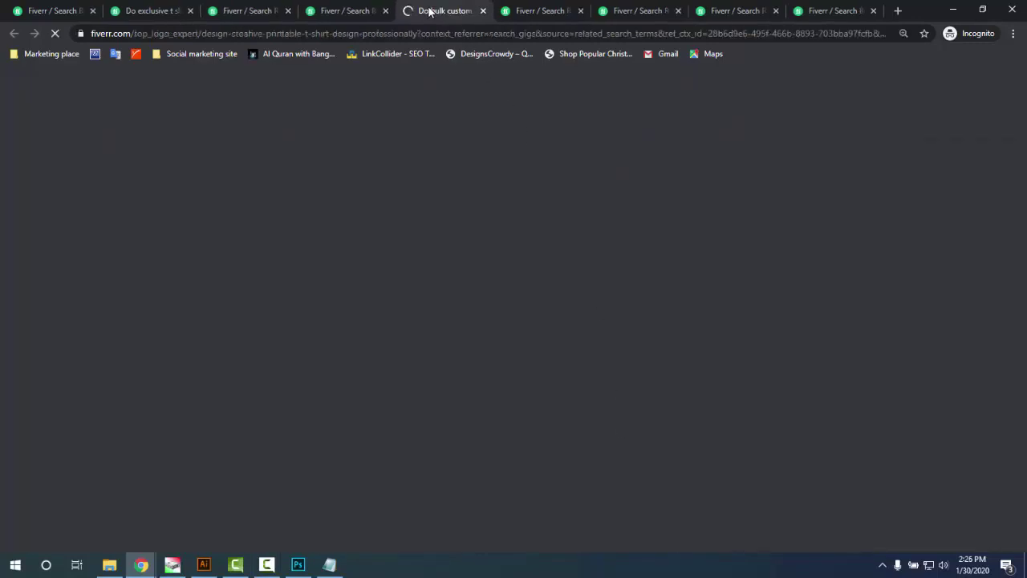
{"action": "left_click", "coordinate": [337, 11]}
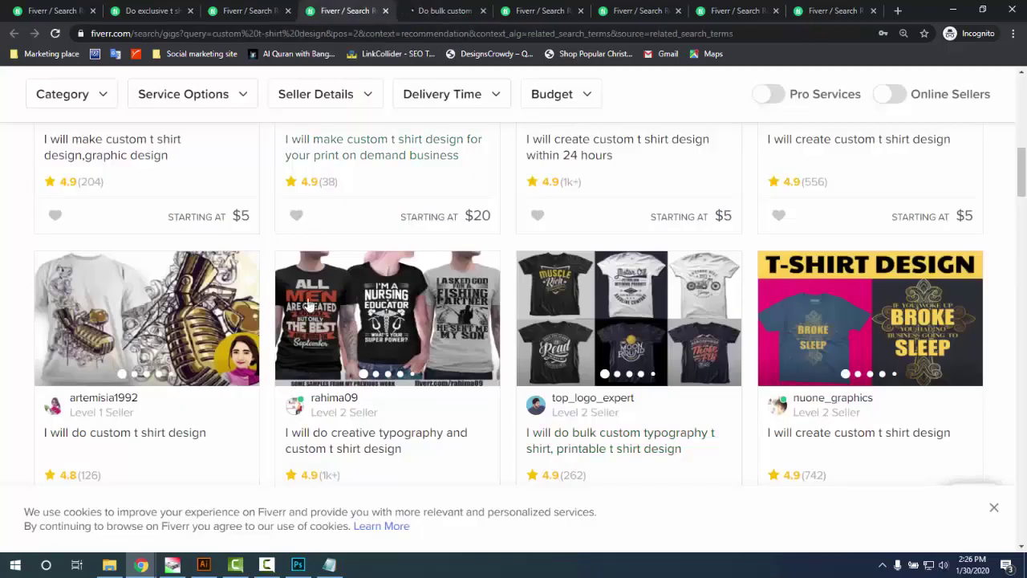
{"action": "scroll", "coordinate": [309, 233], "scroll_direction": "up", "scroll_amount": 5}
{"action": "scroll", "coordinate": [309, 233], "scroll_direction": "up", "scroll_amount": 5}
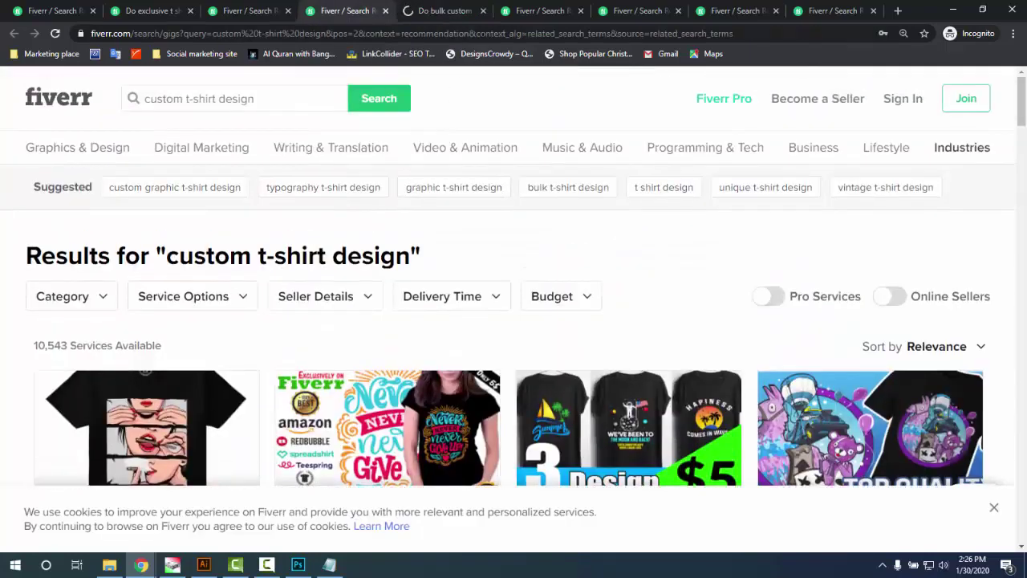
- Look through the "typography t-shirt design" results for the same bulk custom typography gig and similar keyword combinations in titles
{"action": "left_click", "coordinate": [539, 10]}
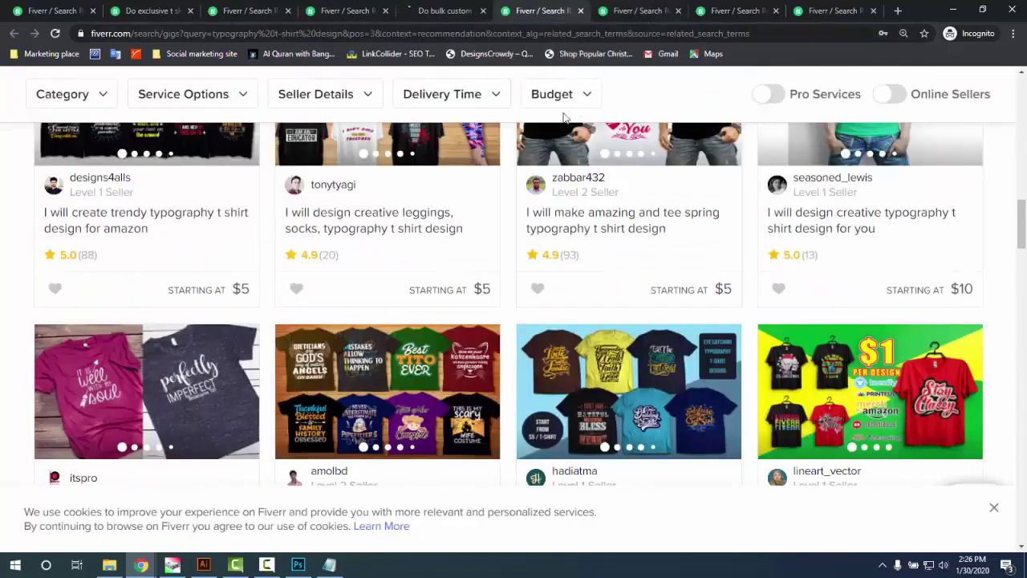
{"action": "scroll", "coordinate": [190, 321], "scroll_direction": "up", "scroll_amount": 10}
{"action": "scroll", "coordinate": [186, 298], "scroll_direction": "up", "scroll_amount": 6}
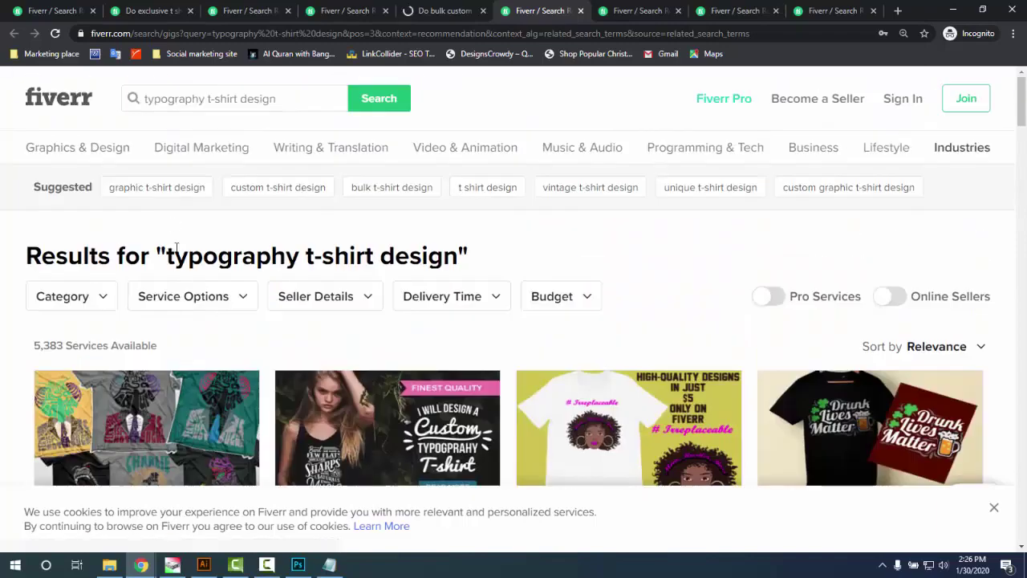
{"action": "scroll", "coordinate": [183, 153], "scroll_direction": "down", "scroll_amount": 10}
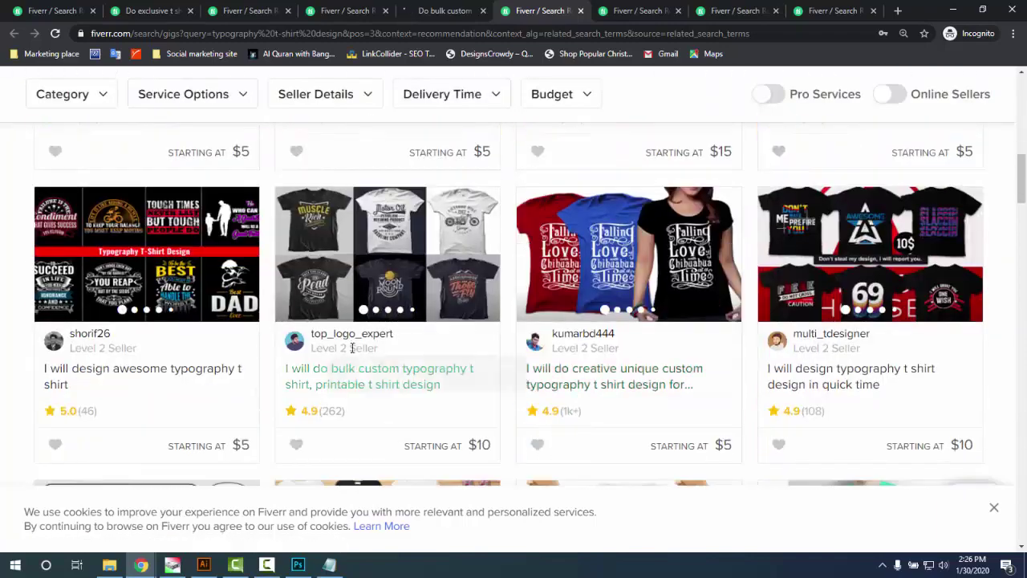
{"action": "scroll", "coordinate": [369, 404], "scroll_direction": "up", "scroll_amount": 10}
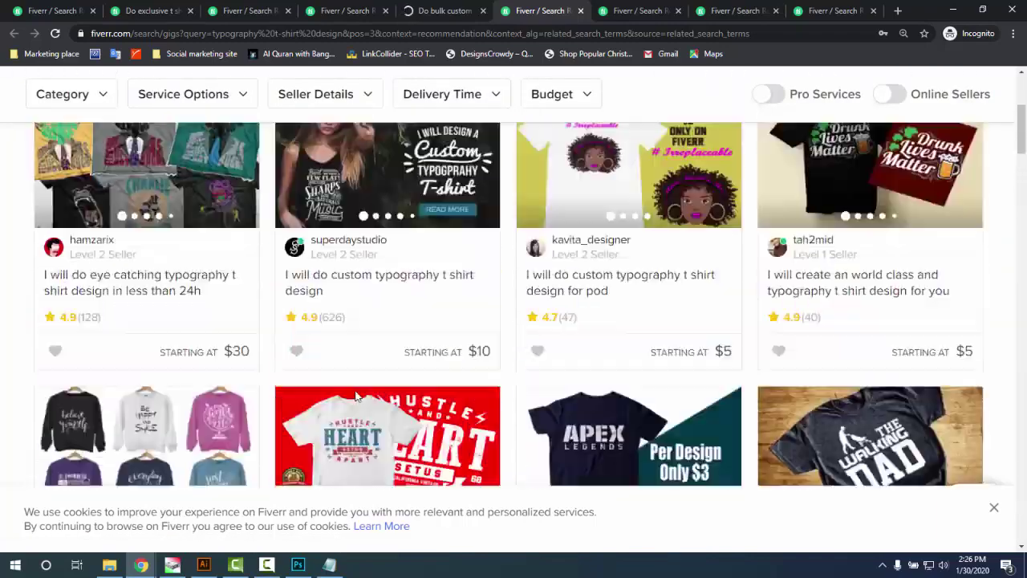
- Review the bulk custom typography gig's title, description and provided files, and close the gig page
{"action": "left_click", "coordinate": [424, 11]}
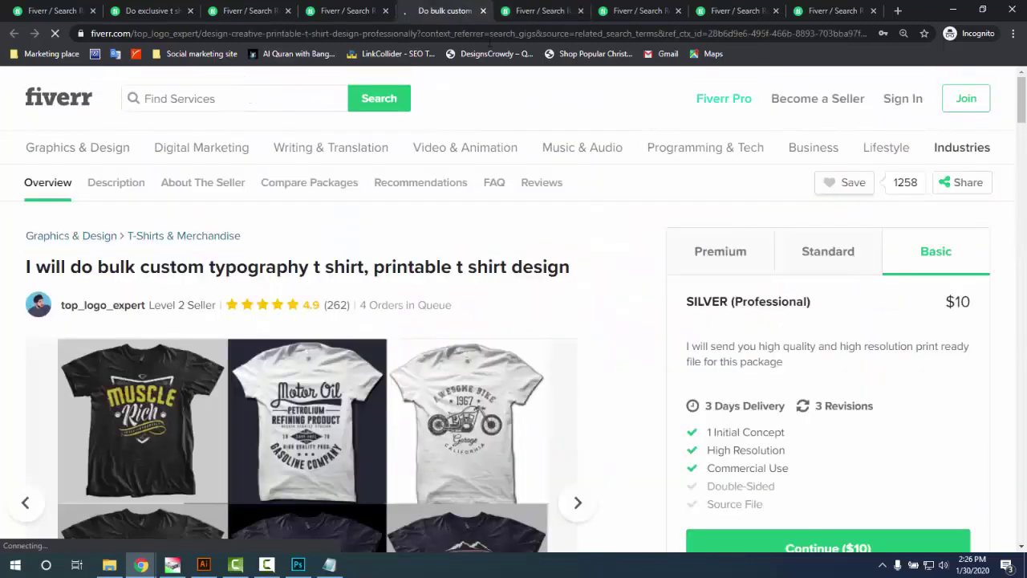
{"action": "scroll", "coordinate": [528, 132], "scroll_direction": "down", "scroll_amount": 9}
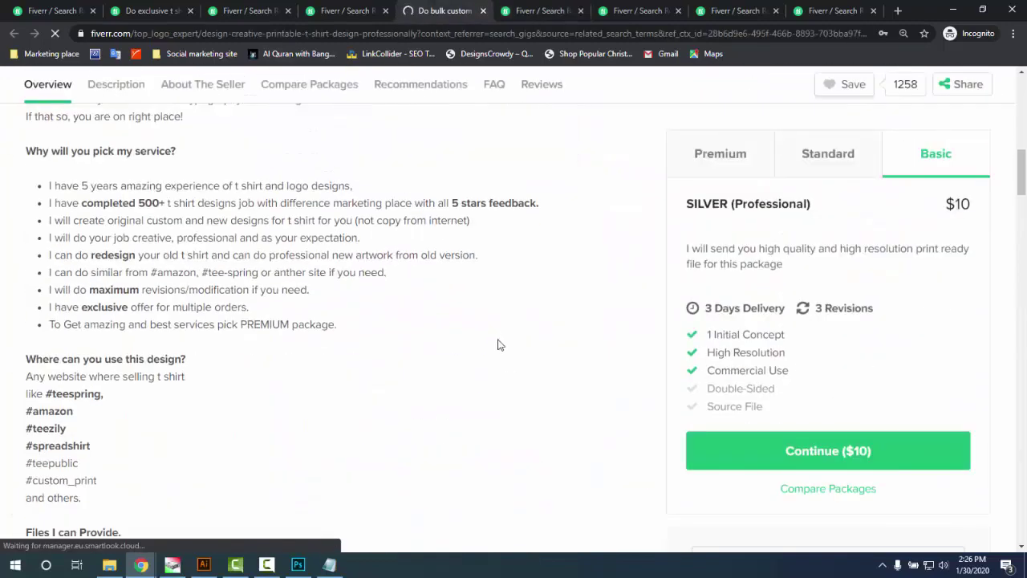
{"action": "scroll", "coordinate": [500, 343], "scroll_direction": "up", "scroll_amount": 3}
{"action": "scroll", "coordinate": [428, 362], "scroll_direction": "down", "scroll_amount": 6}
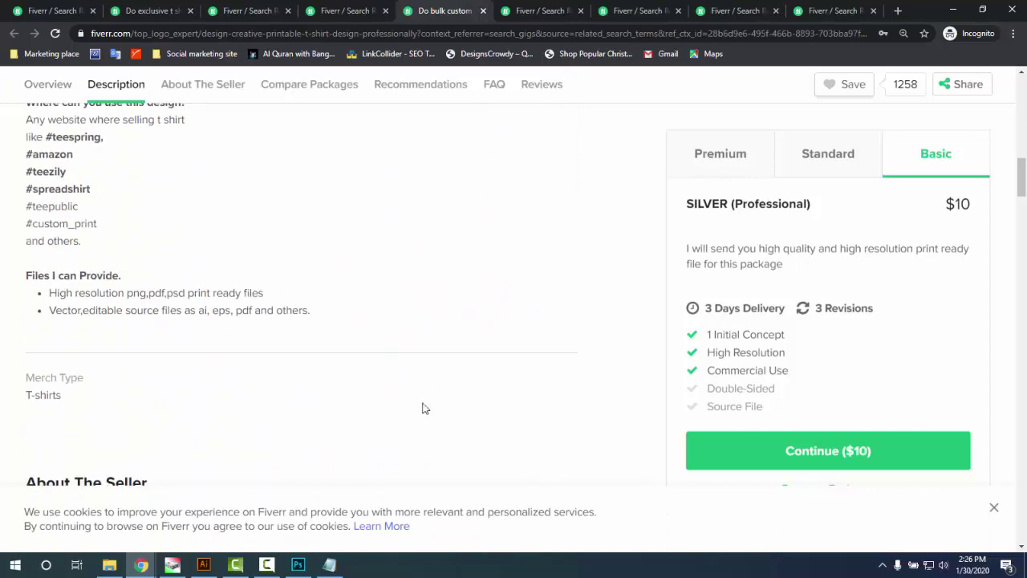
{"action": "scroll", "coordinate": [411, 378], "scroll_direction": "up", "scroll_amount": 9}
{"action": "scroll", "coordinate": [429, 377], "scroll_direction": "up", "scroll_amount": 3}
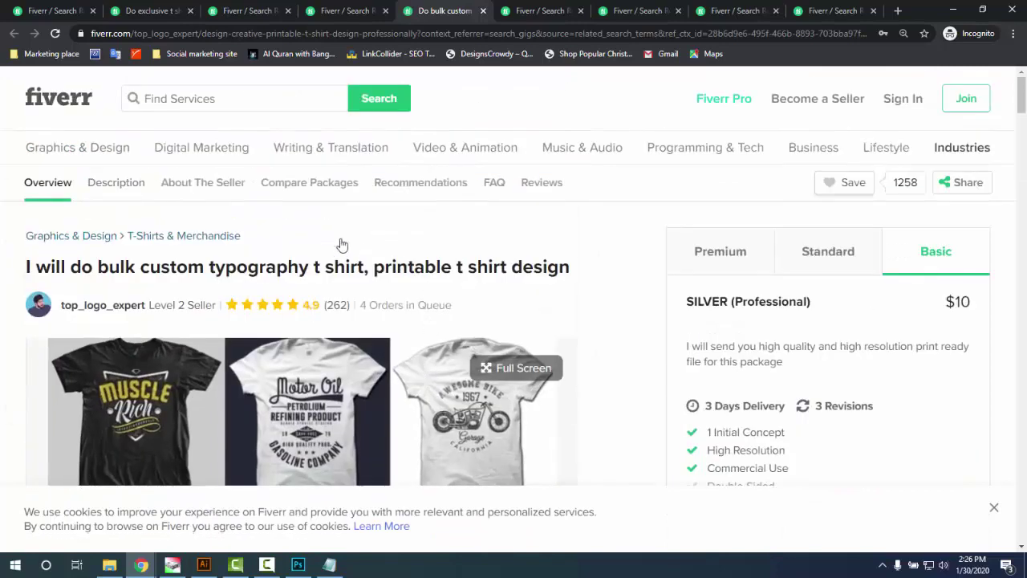
{"action": "left_click", "coordinate": [482, 10]}
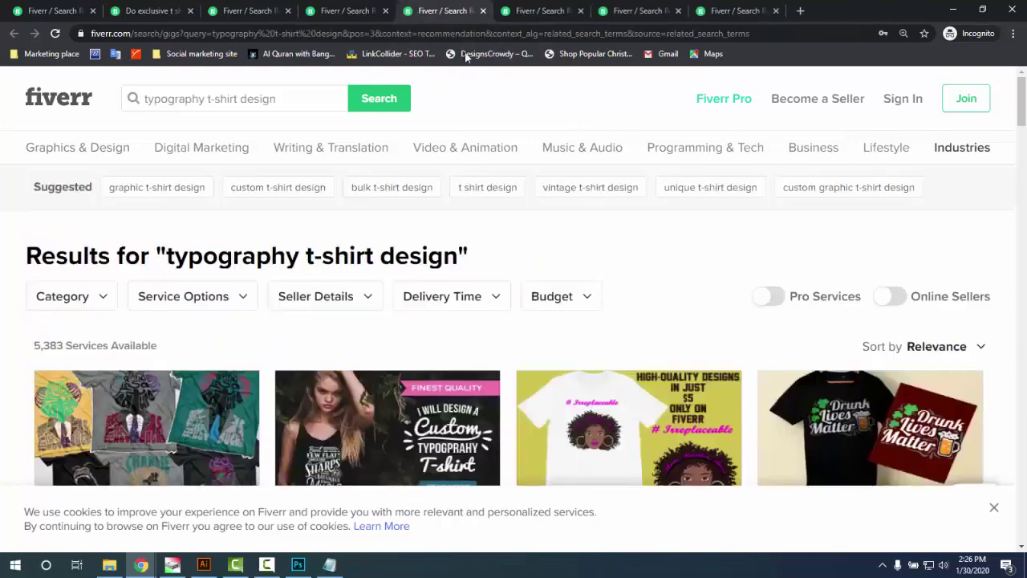
- Examine the "bulk t-shirt design" results for gig titles that combine "bulk" with keywords such as custom, graphic and typography
{"action": "left_click", "coordinate": [586, 11]}
{"action": "scroll", "coordinate": [592, 332], "scroll_direction": "up", "scroll_amount": 2}
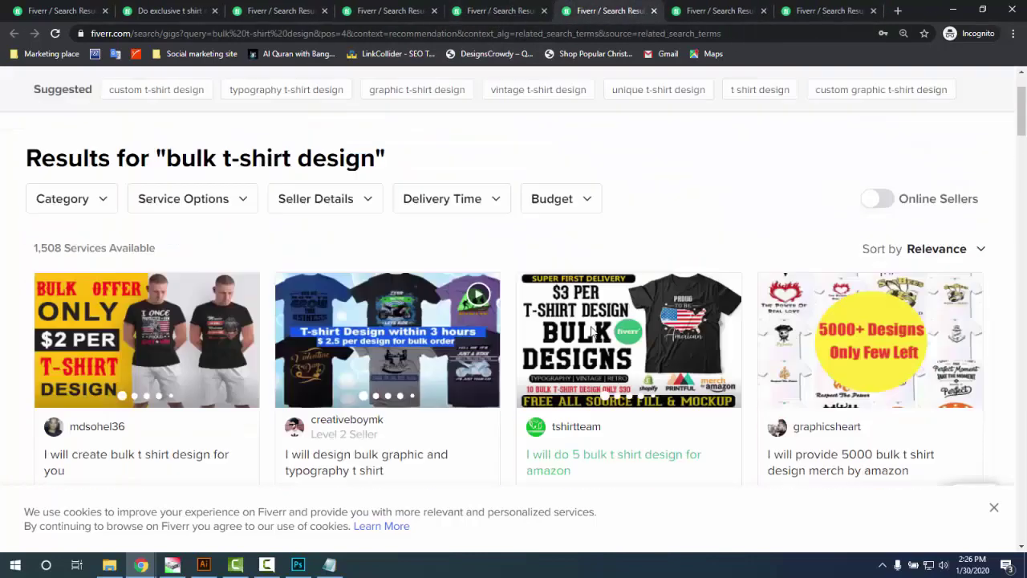
{"action": "scroll", "coordinate": [592, 332], "scroll_direction": "up", "scroll_amount": 2}
{"action": "scroll", "coordinate": [592, 332], "scroll_direction": "down", "scroll_amount": 3}
{"action": "left_click", "coordinate": [494, 11]}
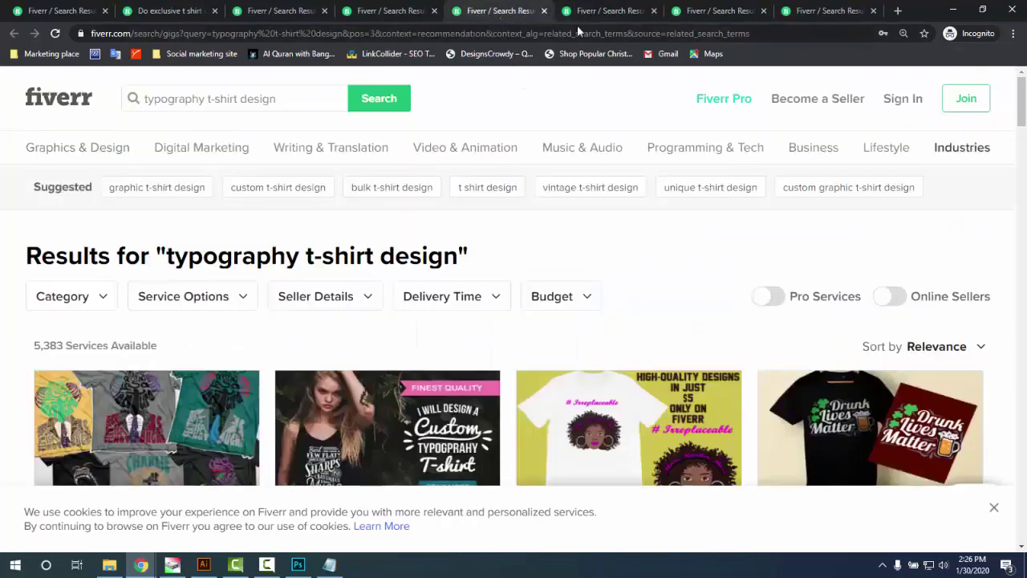
{"action": "left_click", "coordinate": [581, 11]}
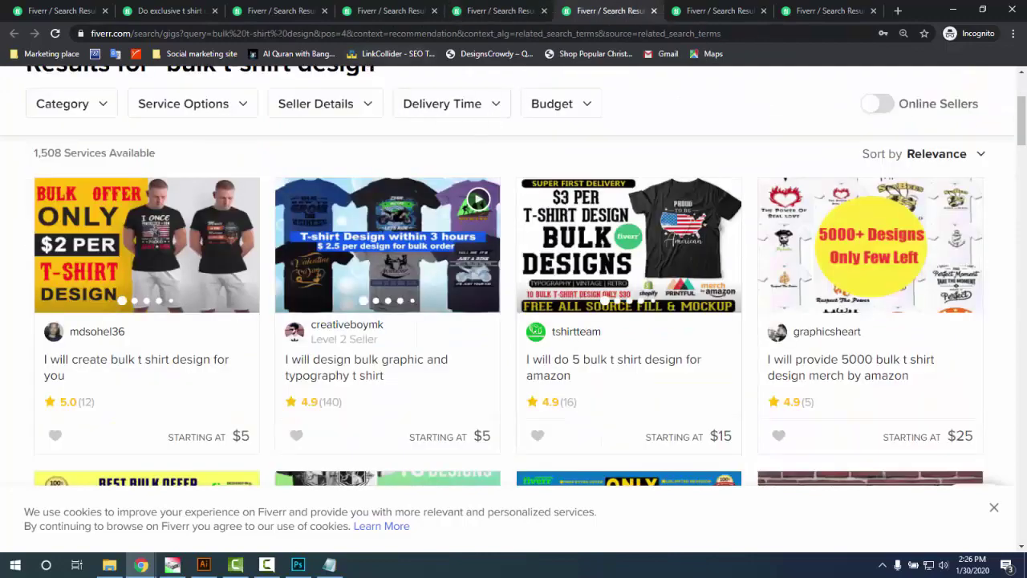
{"action": "scroll", "coordinate": [679, 255], "scroll_direction": "down", "scroll_amount": 12}
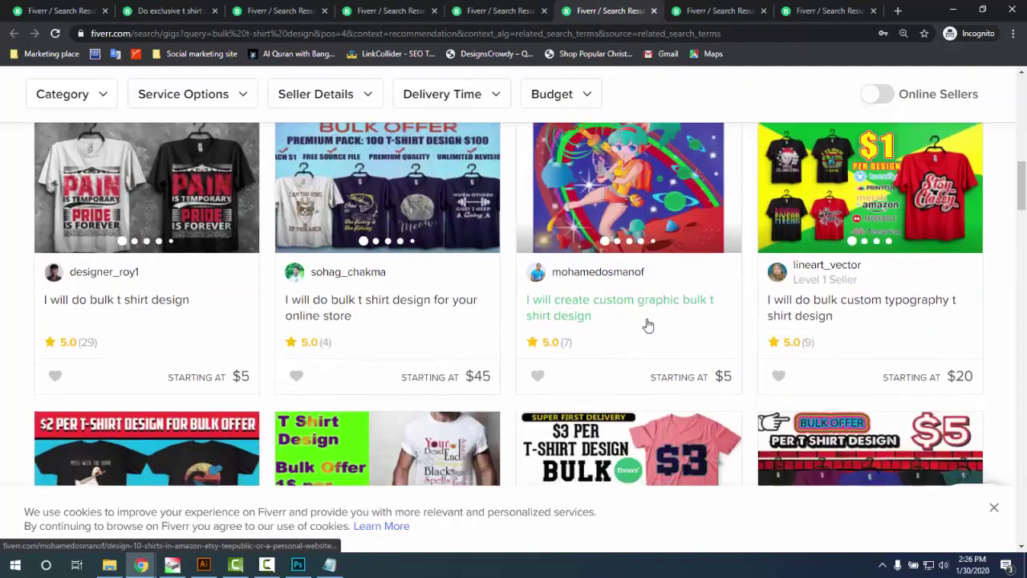
{"action": "scroll", "coordinate": [648, 331], "scroll_direction": "down", "scroll_amount": 3}
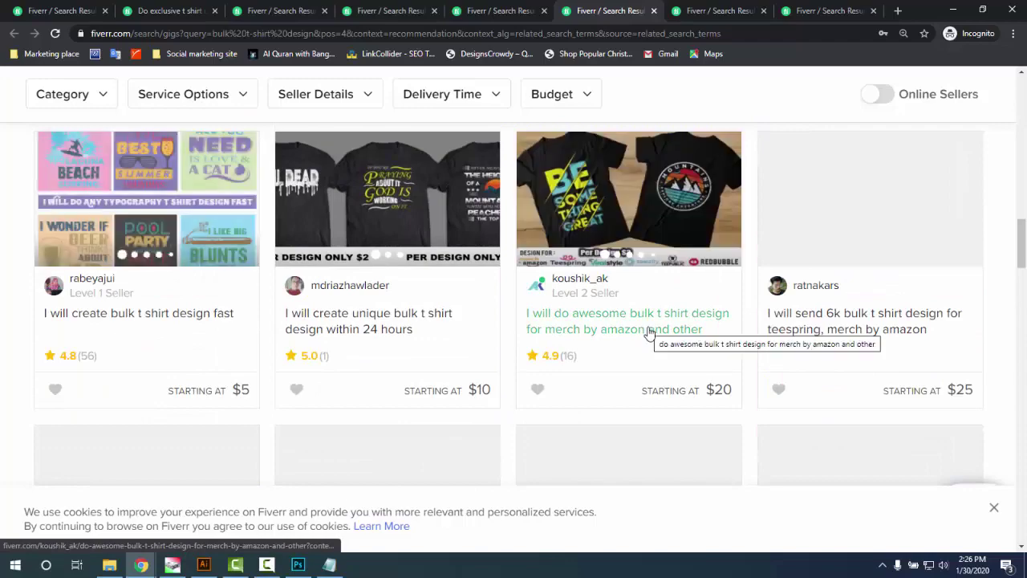
{"action": "scroll", "coordinate": [649, 333], "scroll_direction": "down", "scroll_amount": 3}
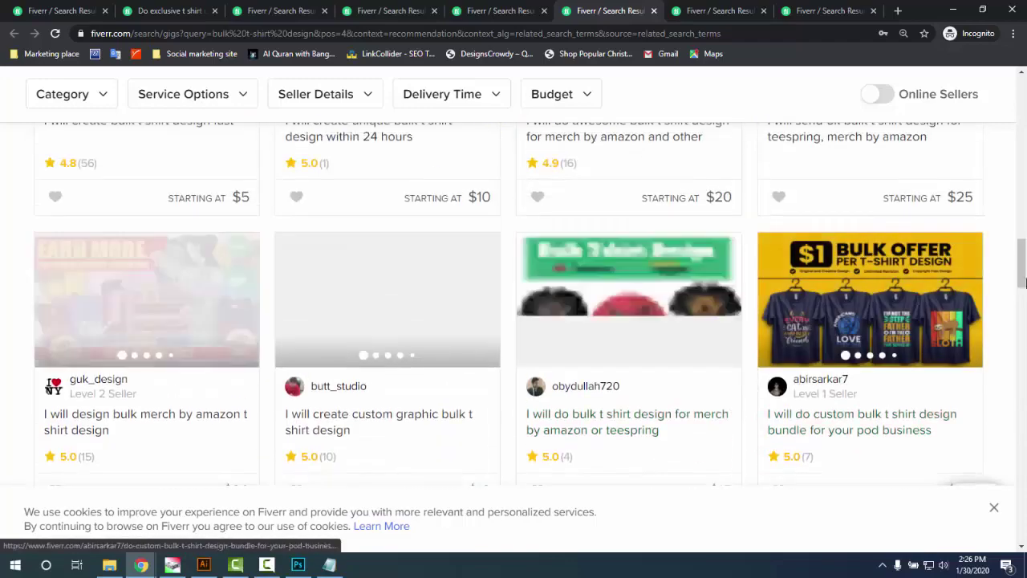
{"action": "left_click_drag", "start_coordinate": [1023, 271], "coordinate": [1022, 96]}
- Close the "I will do exclusive t shirt design" gig page and return to the "graphic t-shirt design" results
{"action": "left_click", "coordinate": [163, 10]}
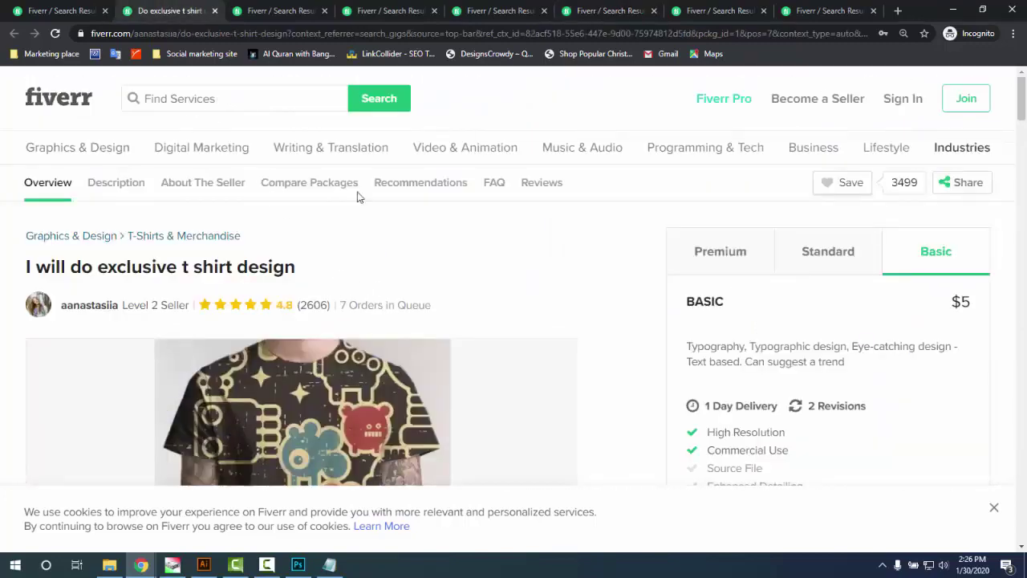
{"action": "left_click", "coordinate": [273, 9]}
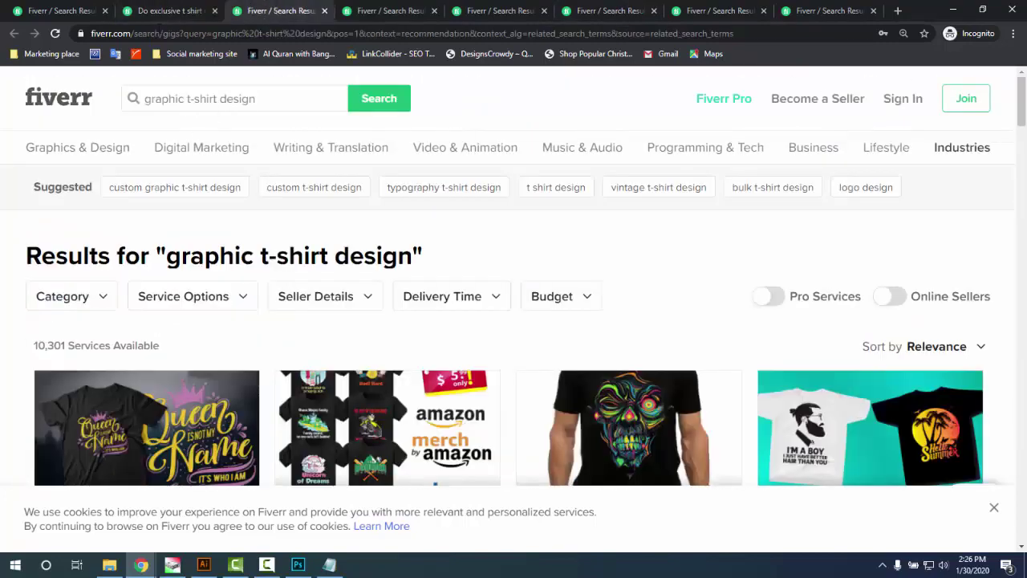
{"action": "left_click", "coordinate": [215, 10]}
- Copy the gig title "I will typography graphic custom t shirt design creative" from the graphic results into the Notepad title list
{"action": "scroll", "coordinate": [232, 293], "scroll_direction": "down", "scroll_amount": 3}
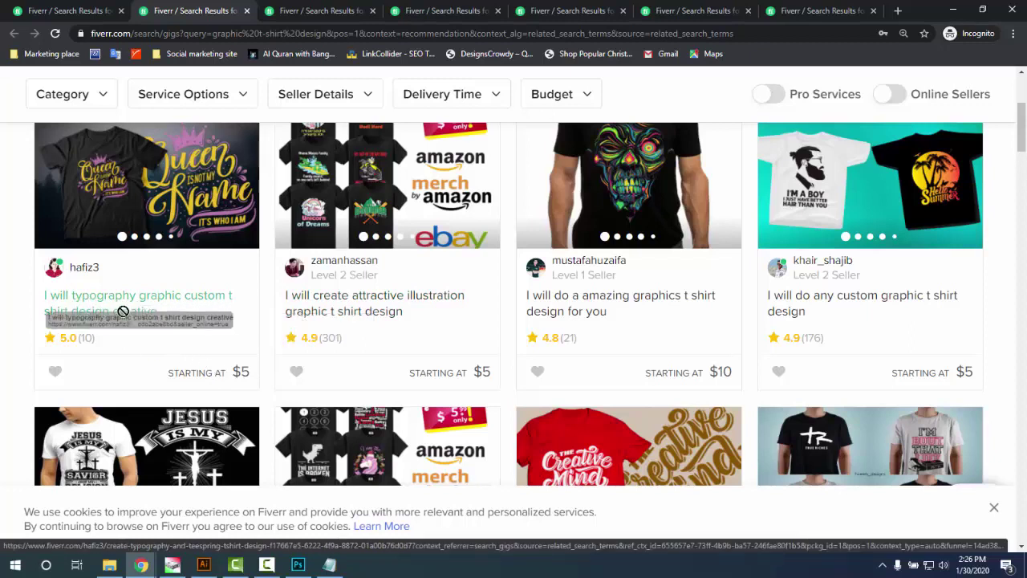
{"action": "left_click_drag", "start_coordinate": [32, 290], "coordinate": [68, 305]}
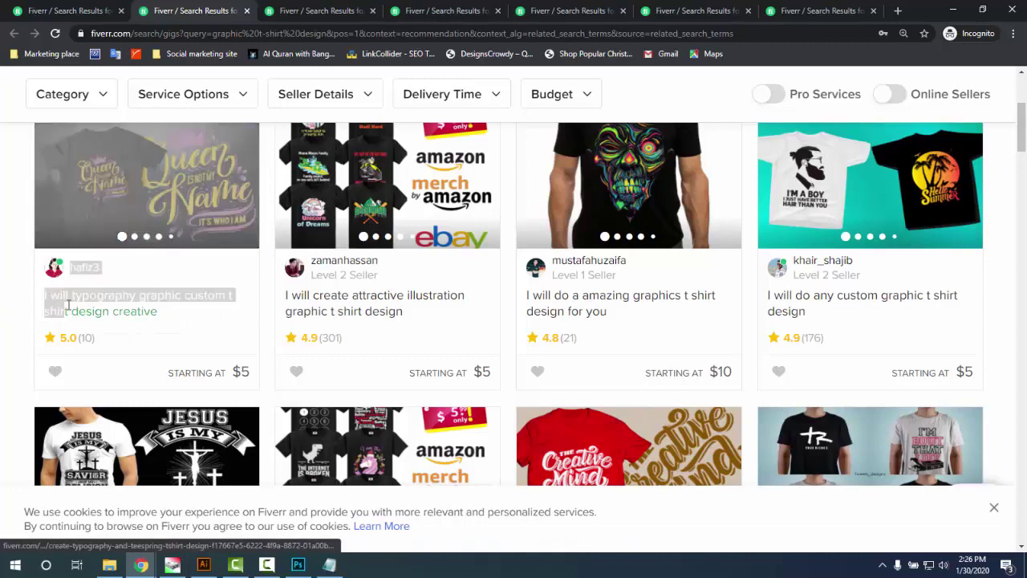
{"action": "left_click_drag", "start_coordinate": [131, 311], "coordinate": [45, 297]}
{"action": "key", "text": "ctrl+c"}
{"action": "left_click", "coordinate": [123, 329]}
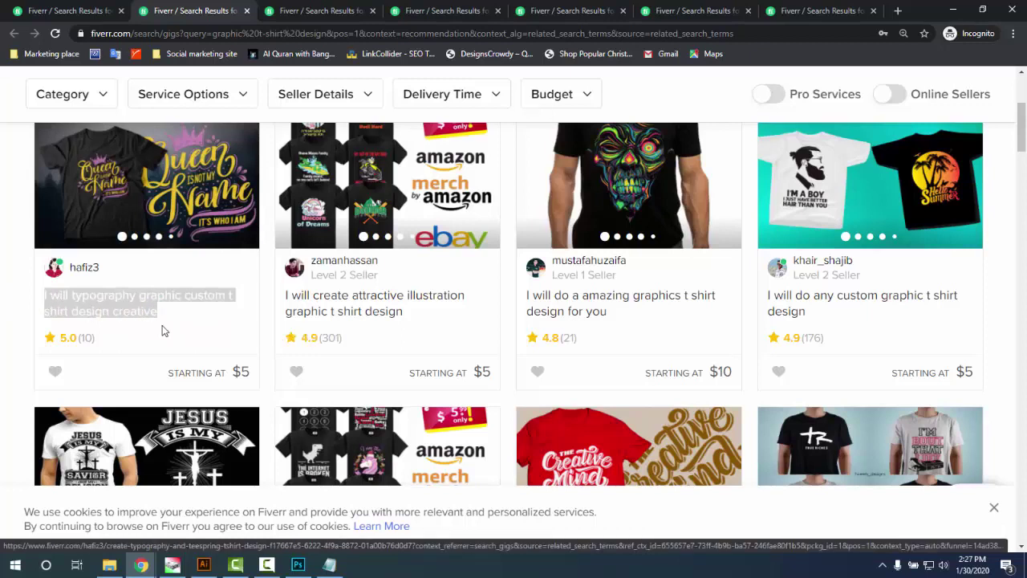
{"action": "left_click", "coordinate": [330, 565]}
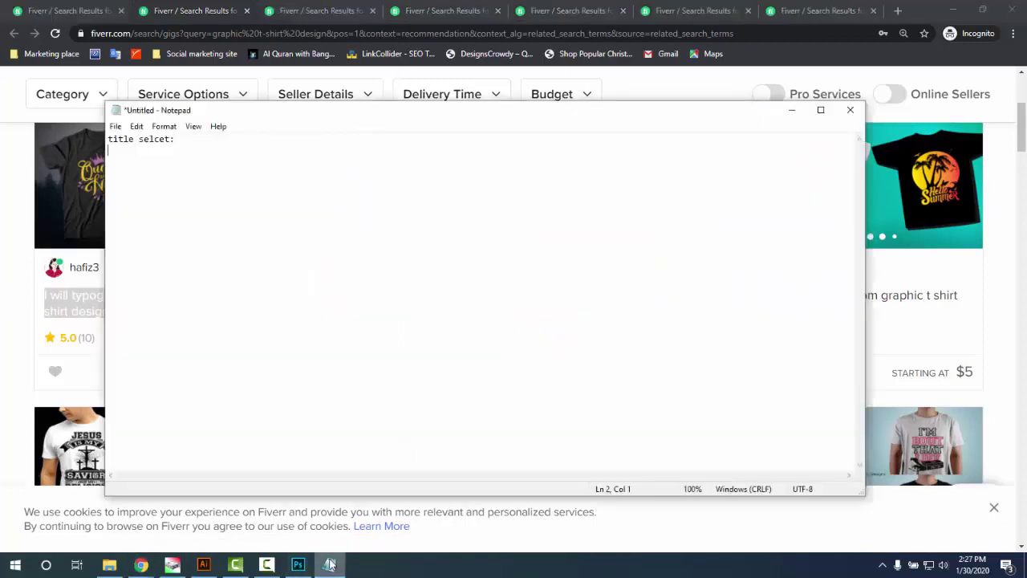
{"action": "key", "text": "ctrl+v"}
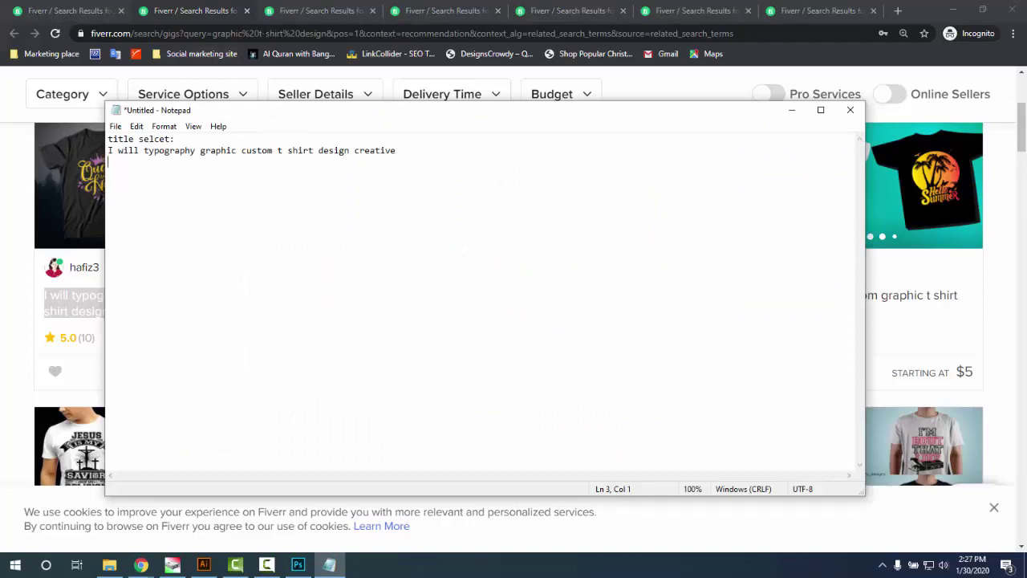
- Check the first gigs in the "graphic t-shirt design" results for another suitable title, comparing their wording, seller levels and review counts
{"action": "left_click", "coordinate": [294, 15]}
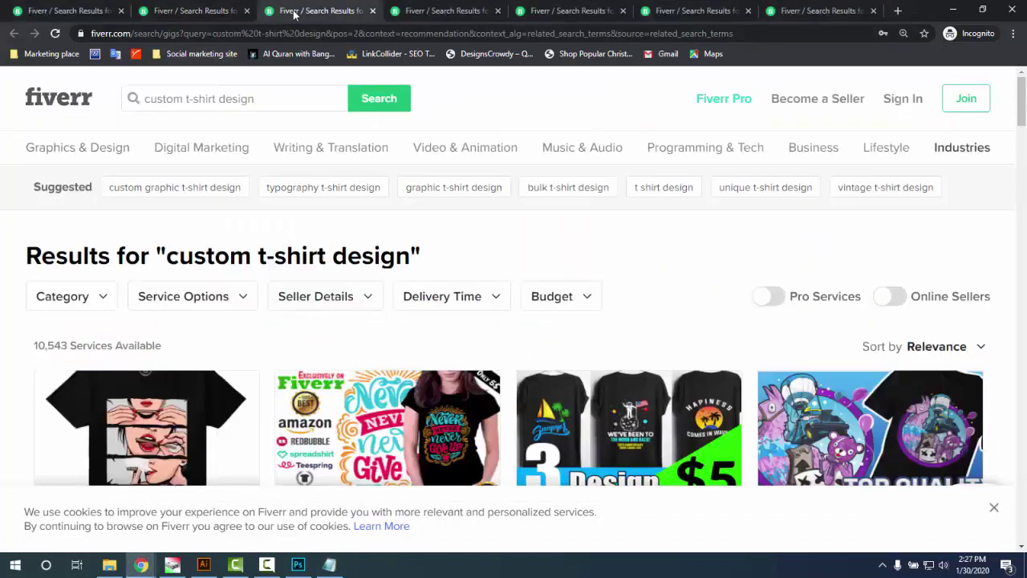
{"action": "left_click", "coordinate": [193, 11]}
{"action": "scroll", "coordinate": [305, 321], "scroll_direction": "down", "scroll_amount": 2}
{"action": "scroll", "coordinate": [327, 261], "scroll_direction": "up", "scroll_amount": 1}
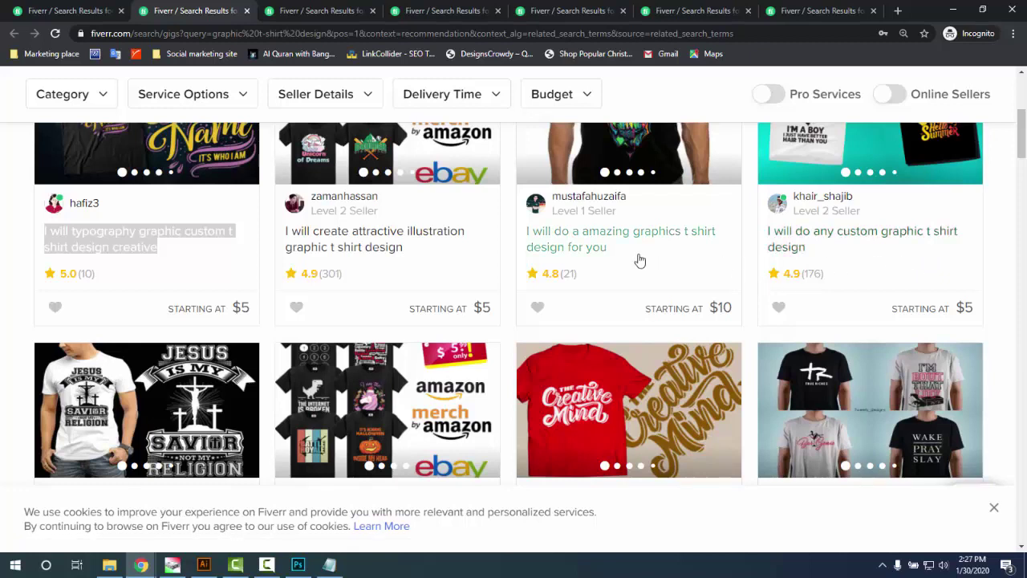
{"action": "left_click", "coordinate": [11, 298]}
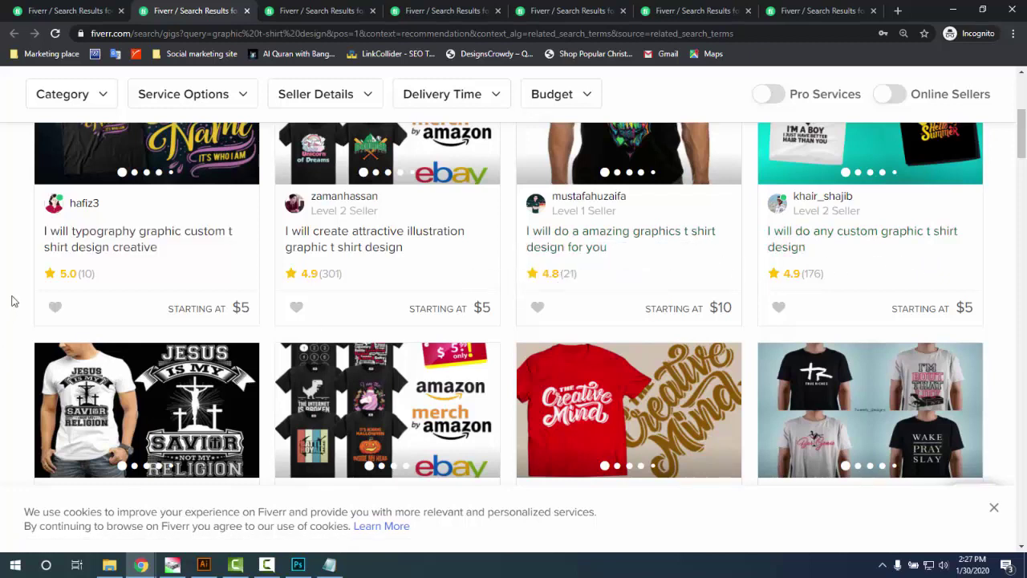
{"action": "left_click", "coordinate": [269, 564]}
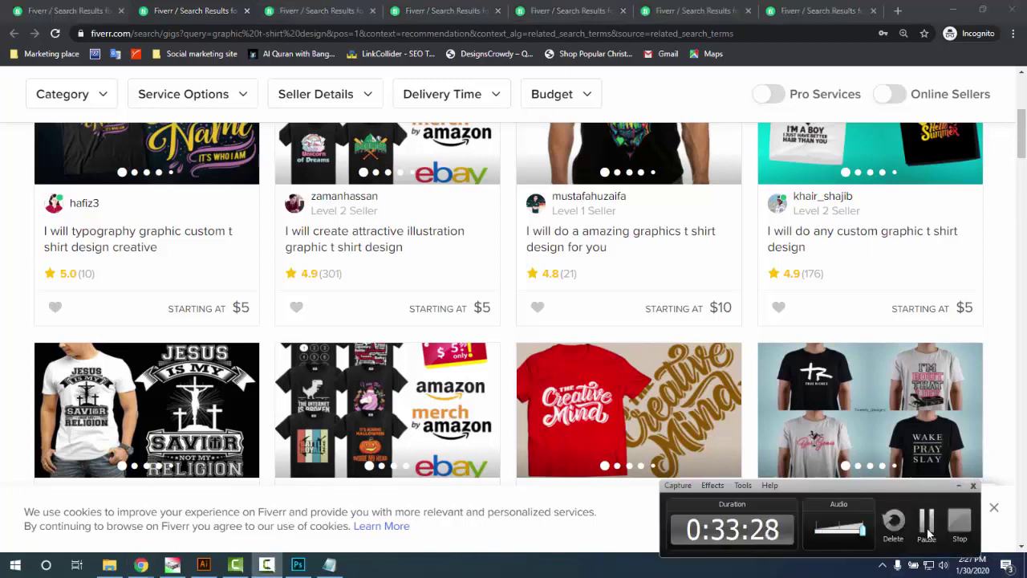
{"action": "left_click", "coordinate": [927, 521]}
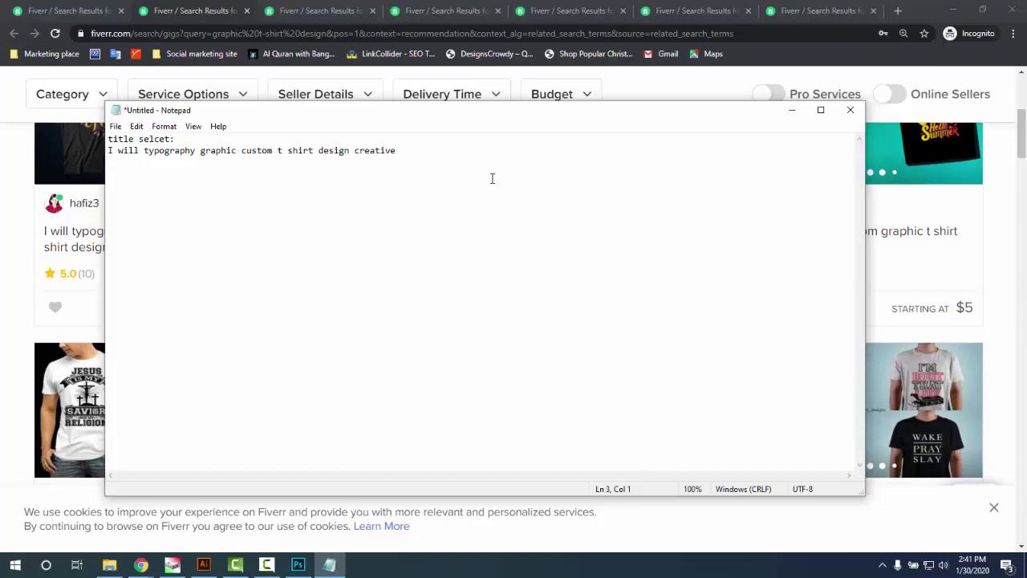
- Copy the gig title "I will create attractive illustration graphic t shirt design" from the graphic results into the Notepad title list
{"action": "left_click", "coordinate": [639, 80]}
{"action": "scroll", "coordinate": [451, 279], "scroll_direction": "up", "scroll_amount": 2}
{"action": "scroll", "coordinate": [415, 331], "scroll_direction": "down", "scroll_amount": 2}
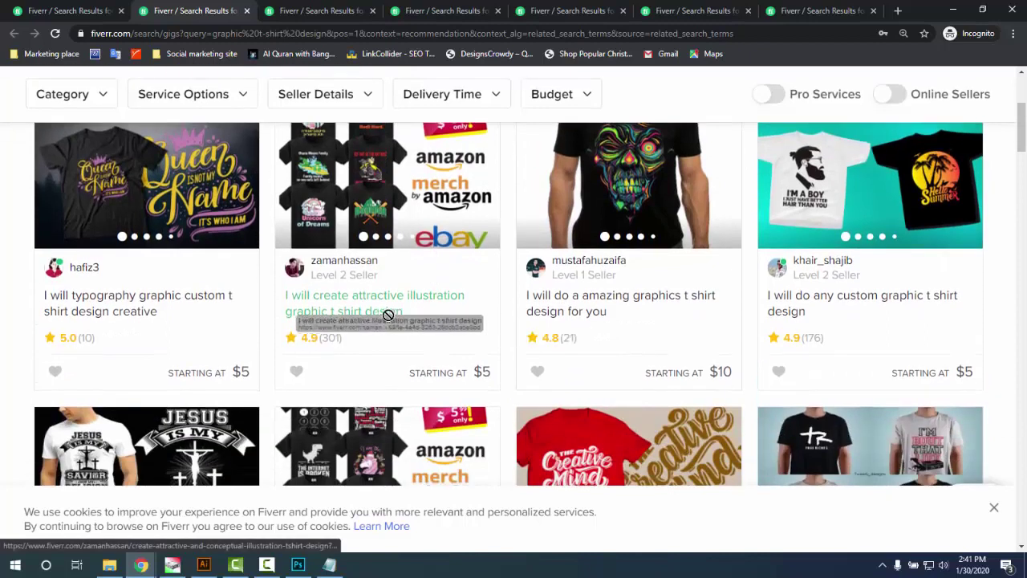
{"action": "left_click_drag", "start_coordinate": [408, 318], "coordinate": [286, 299]}
{"action": "key", "text": "ctrl+c"}
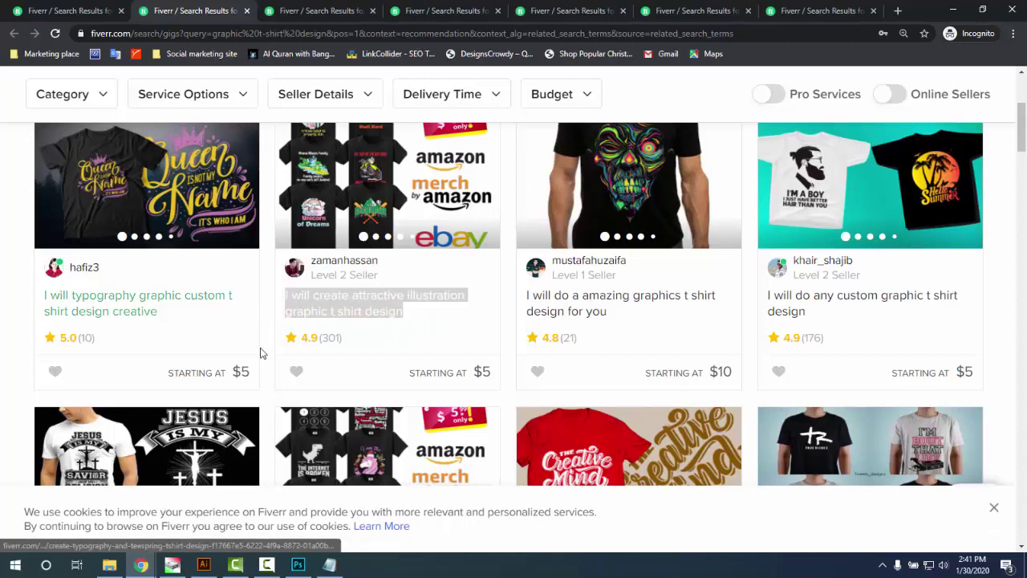
{"action": "left_click", "coordinate": [329, 565]}
{"action": "key", "text": "ctrl+v"}
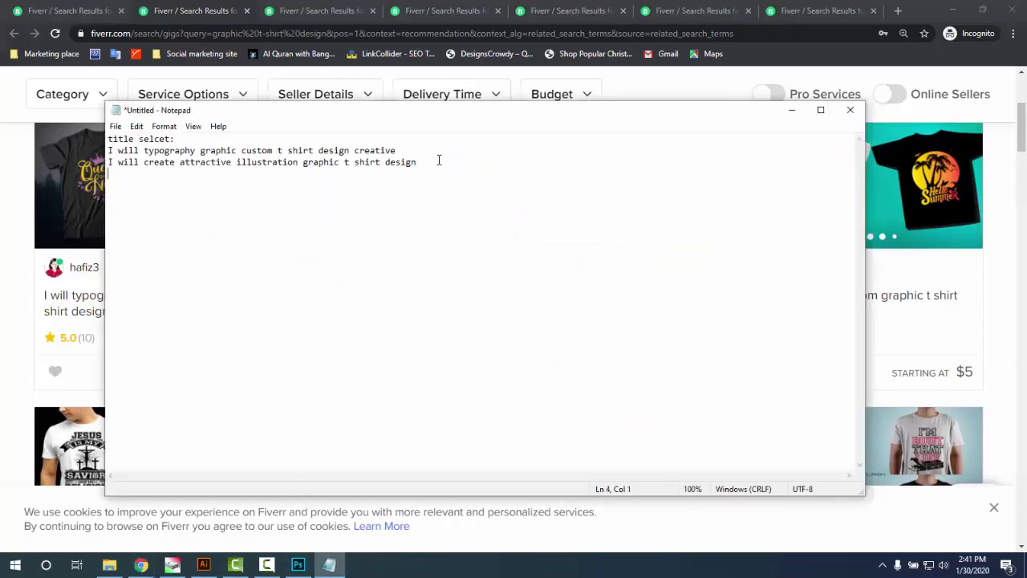
{"action": "left_click", "coordinate": [792, 111]}
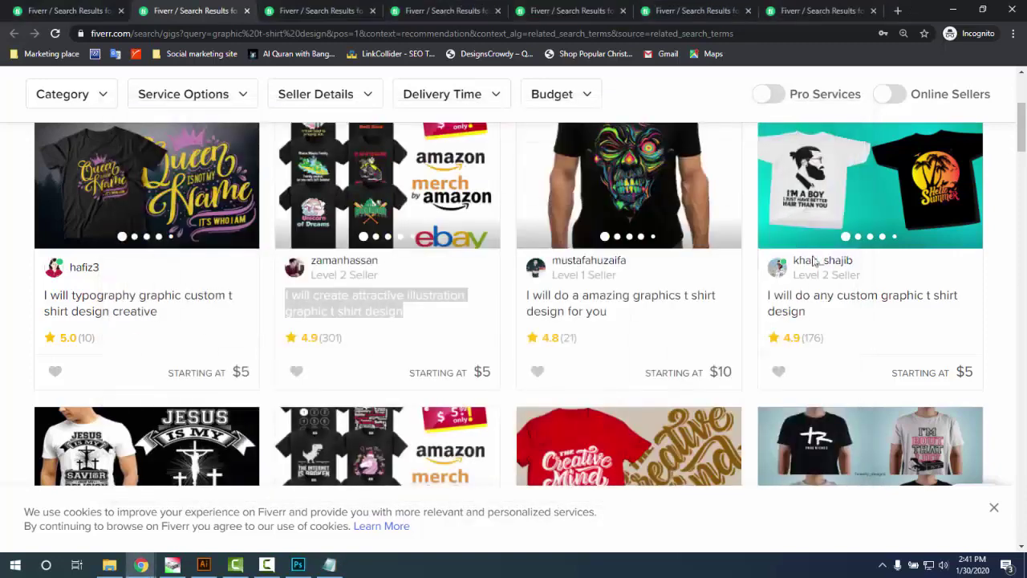
- Copy the gig title "I will do any custom graphic t shirt design" from the graphic results into the Notepad title list
{"action": "scroll", "coordinate": [818, 289], "scroll_direction": "down", "scroll_amount": 1}
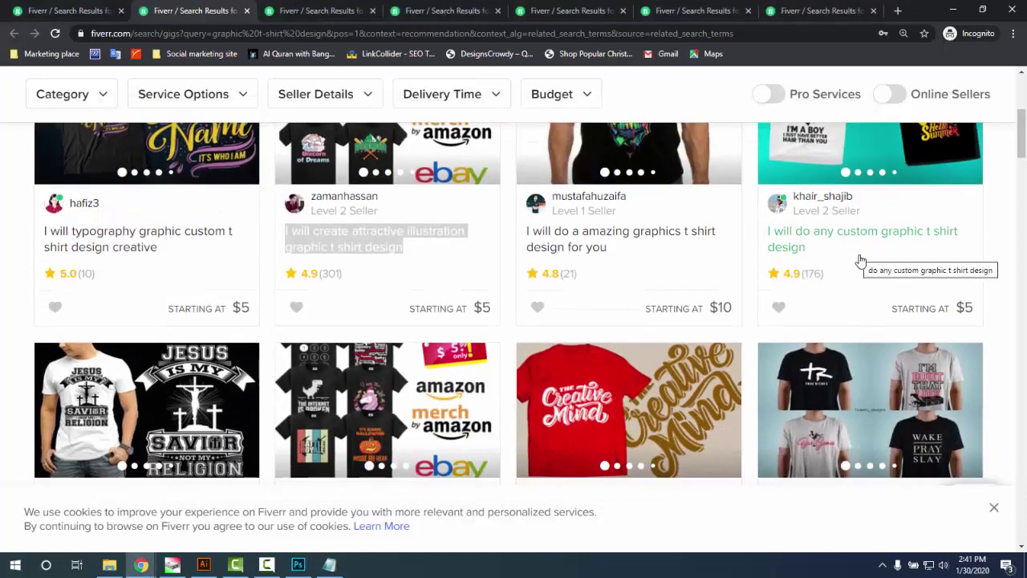
{"action": "scroll", "coordinate": [851, 280], "scroll_direction": "down", "scroll_amount": 1}
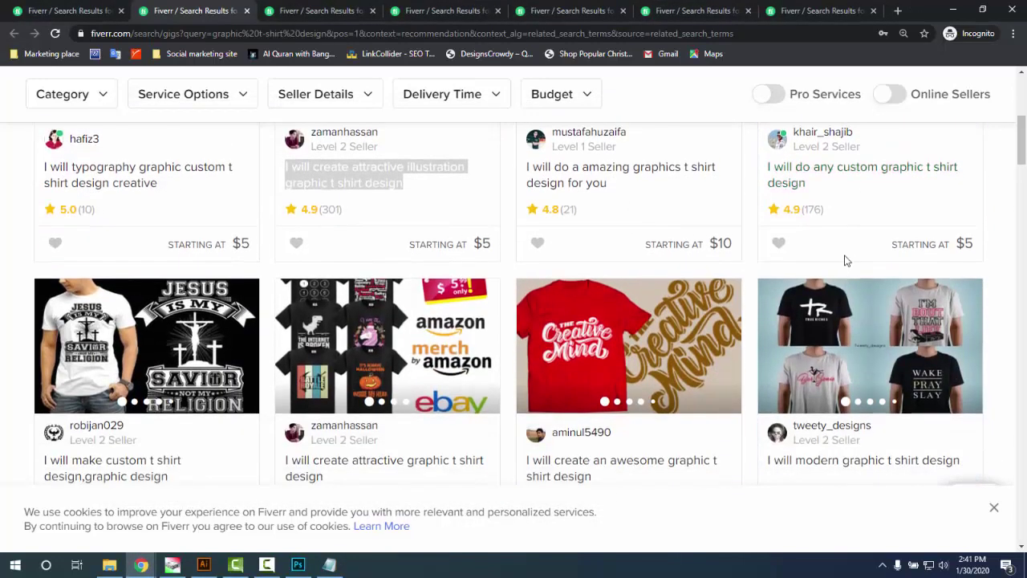
{"action": "left_click", "coordinate": [850, 189]}
{"action": "triple_click", "coordinate": [792, 172]}
{"action": "key", "text": "ctrl+c"}
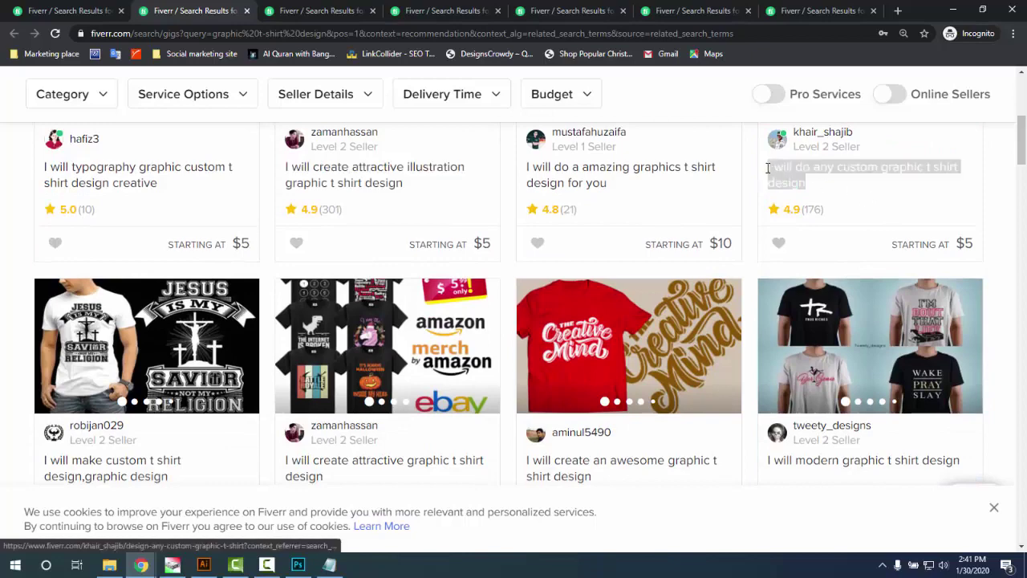
{"action": "scroll", "coordinate": [482, 345], "scroll_direction": "down", "scroll_amount": 2}
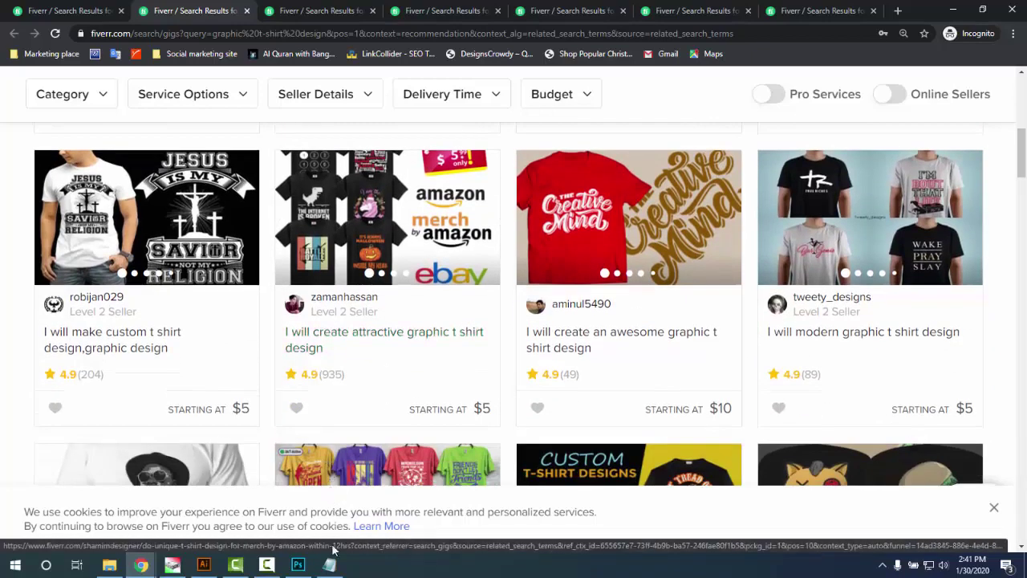
{"action": "left_click", "coordinate": [329, 565]}
{"action": "key", "text": "ctrl+v"}
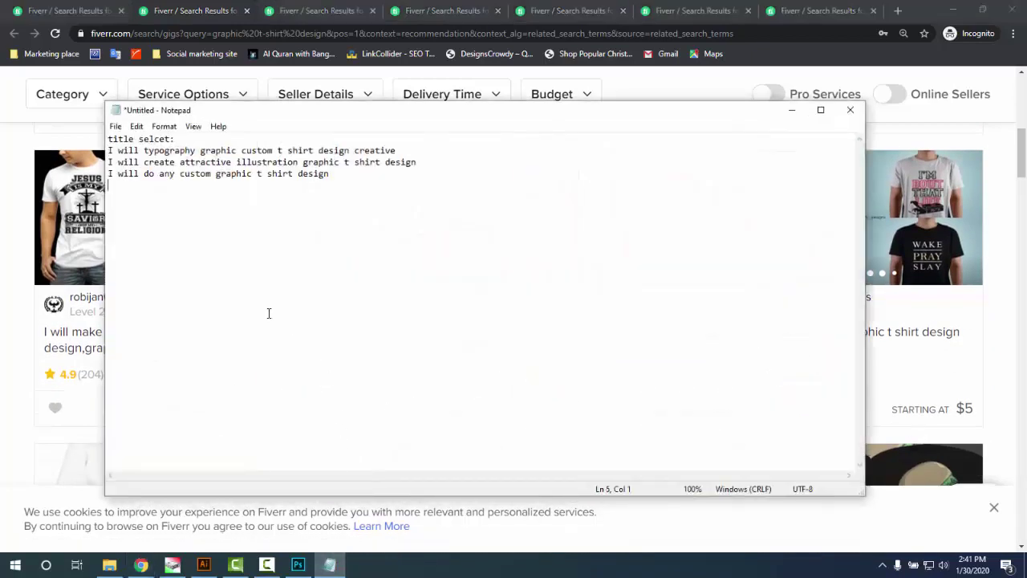
{"action": "left_click", "coordinate": [793, 111]}
{"action": "scroll", "coordinate": [216, 152], "scroll_direction": "up", "scroll_amount": 4}
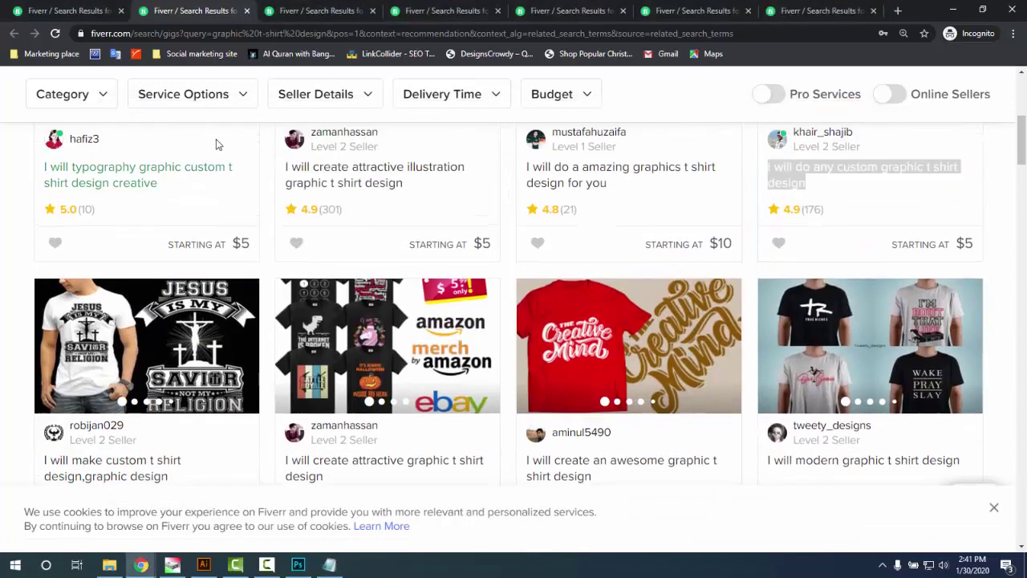
- Copy the gig title "I will create marvelous, exclusive, stunning custom t shirt design" from the "custom t-shirt design" results into the Notepad list
{"action": "key", "text": "ctrl+Tab"}
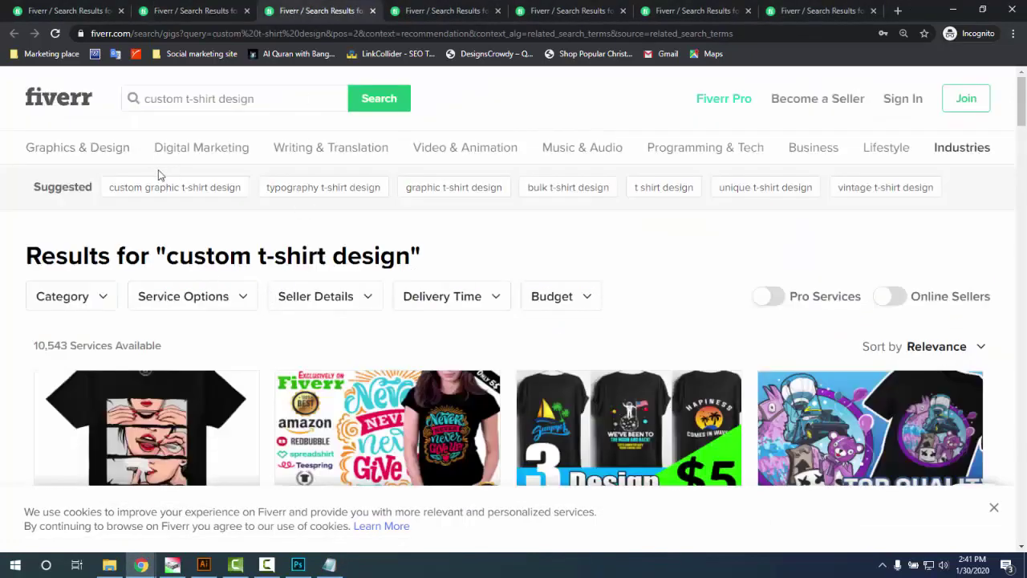
{"action": "scroll", "coordinate": [227, 255], "scroll_direction": "down", "scroll_amount": 3}
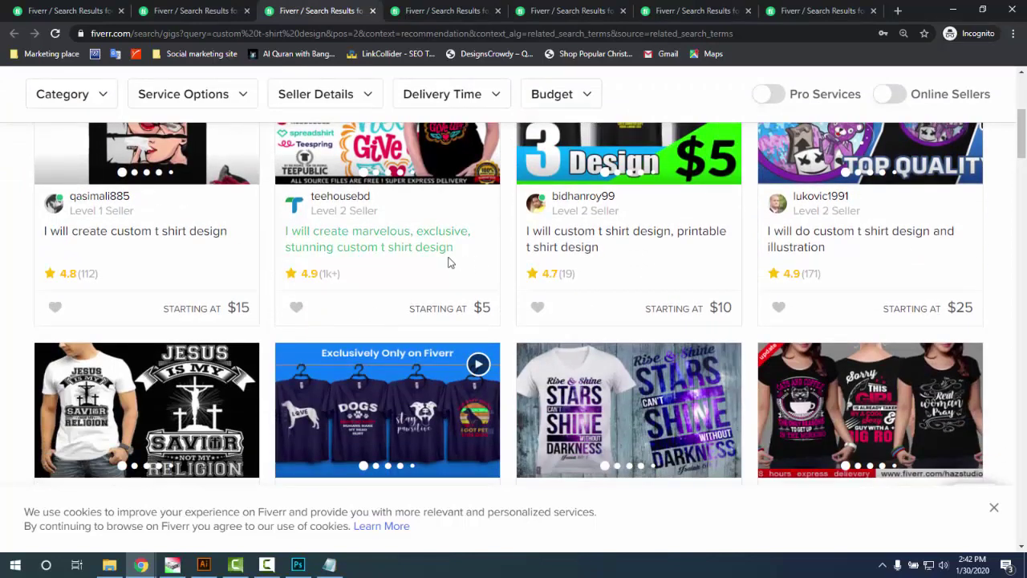
{"action": "left_click_drag", "start_coordinate": [451, 249], "coordinate": [284, 233]}
{"action": "key", "text": "ctrl+c"}
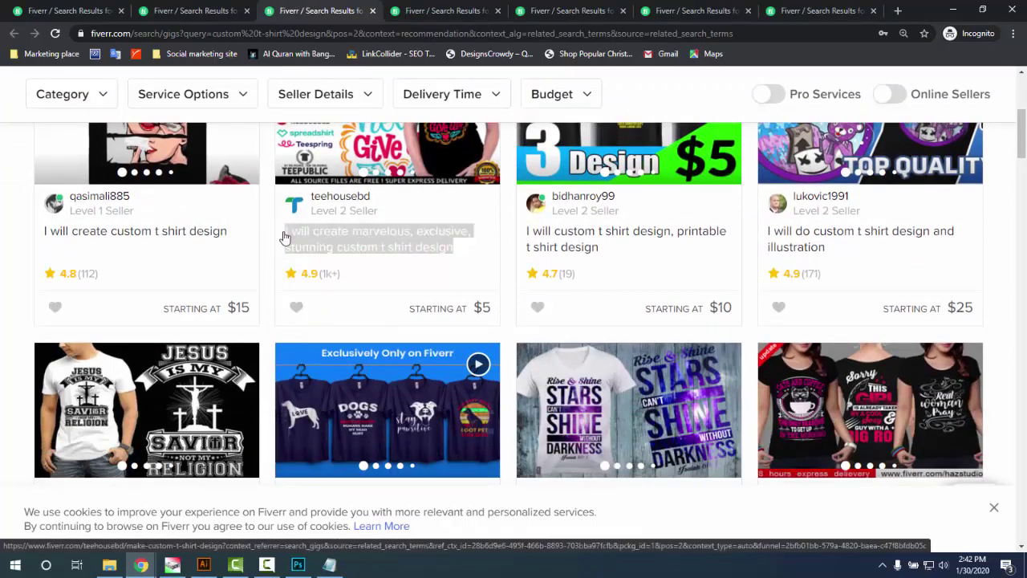
{"action": "left_click", "coordinate": [329, 564]}
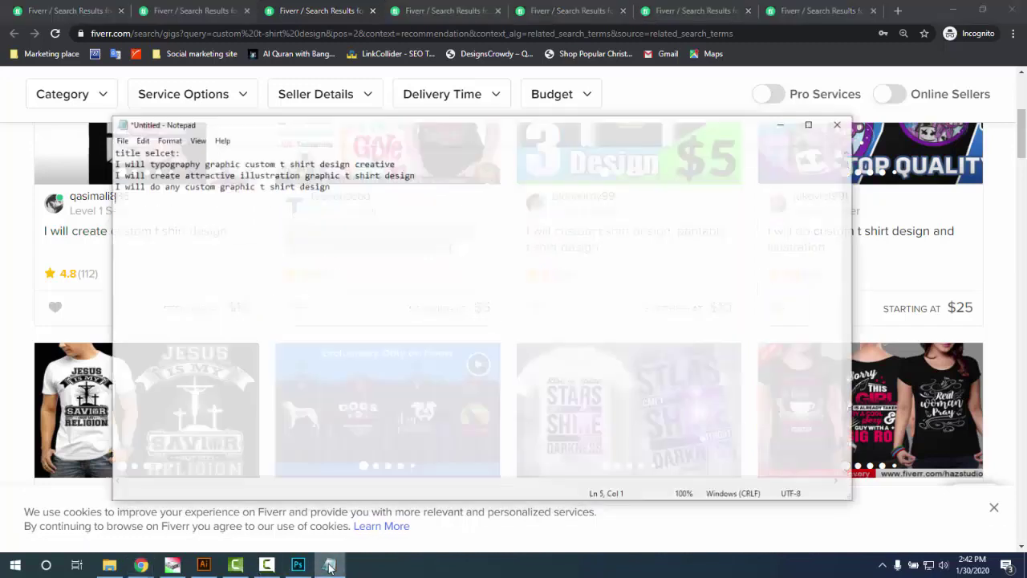
{"action": "key", "text": "ctrl+v"}
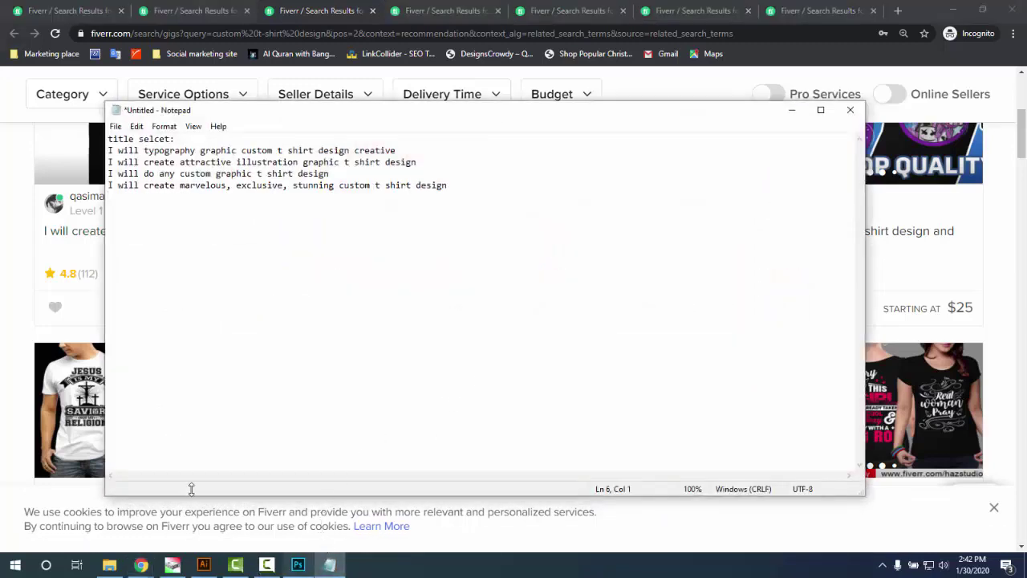
{"action": "left_click", "coordinate": [12, 281]}
- Examine the remaining gigs in the "custom t-shirt design" results for suitable titles, comparing their wording, seller levels, prices and review counts
{"action": "scroll", "coordinate": [176, 269], "scroll_direction": "up", "scroll_amount": 1}
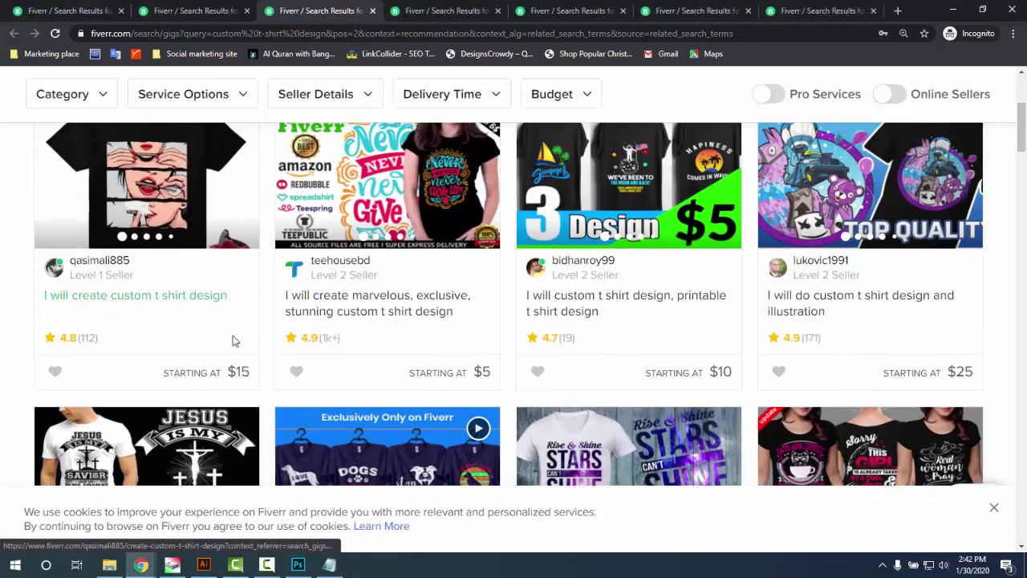
{"action": "left_click_drag", "start_coordinate": [223, 296], "coordinate": [210, 357]}
{"action": "left_click_drag", "start_coordinate": [226, 297], "coordinate": [153, 325]}
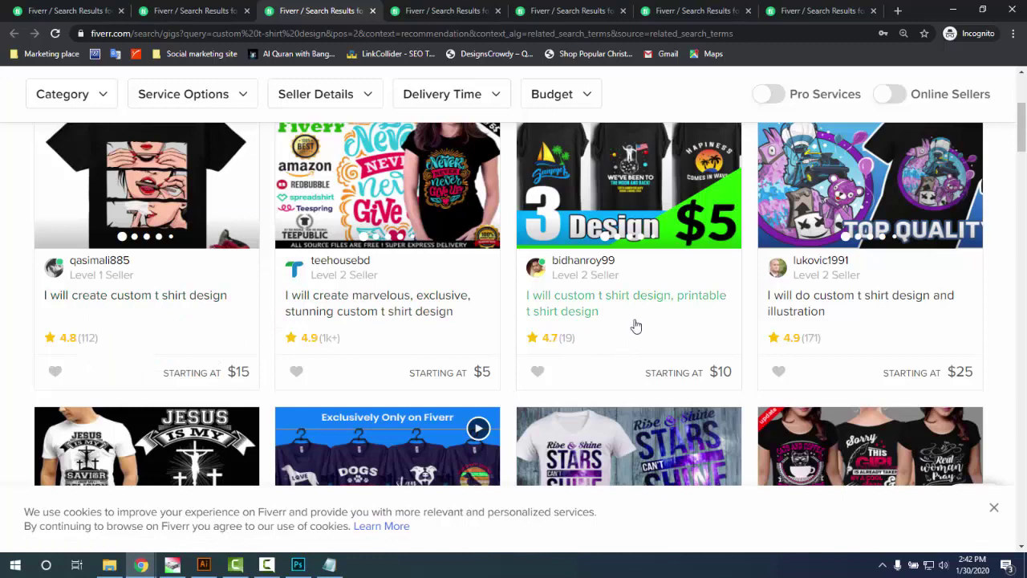
{"action": "scroll", "coordinate": [635, 329], "scroll_direction": "up", "scroll_amount": 2}
{"action": "scroll", "coordinate": [635, 347], "scroll_direction": "down", "scroll_amount": 2}
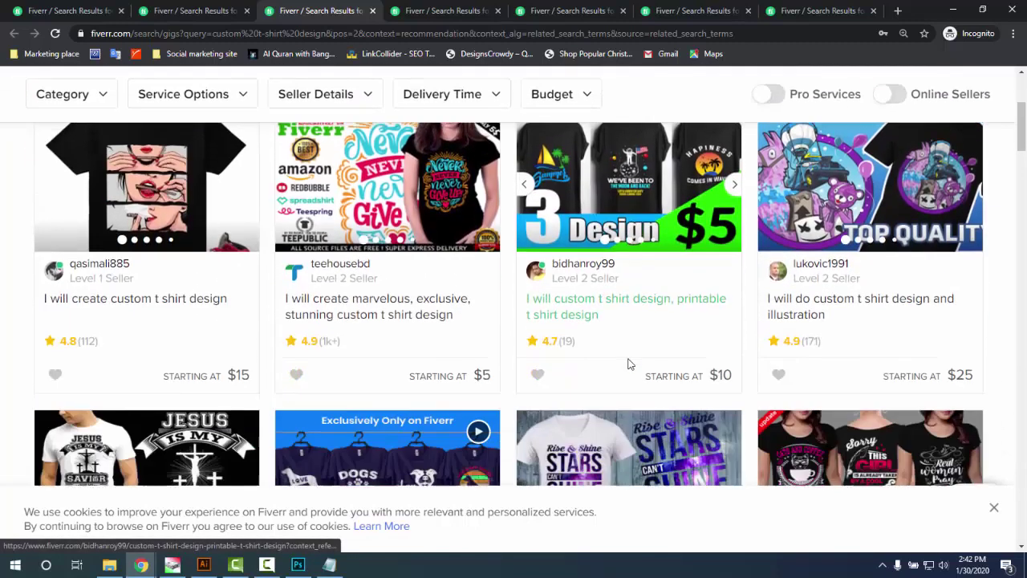
{"action": "left_click_drag", "start_coordinate": [621, 328], "coordinate": [665, 367]}
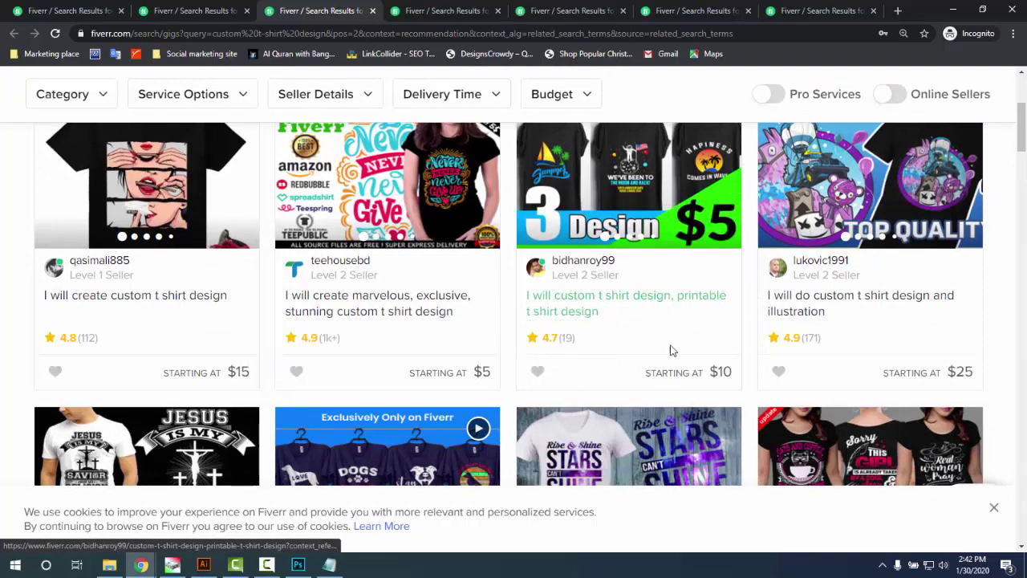
{"action": "scroll", "coordinate": [858, 321], "scroll_direction": "down", "scroll_amount": 1}
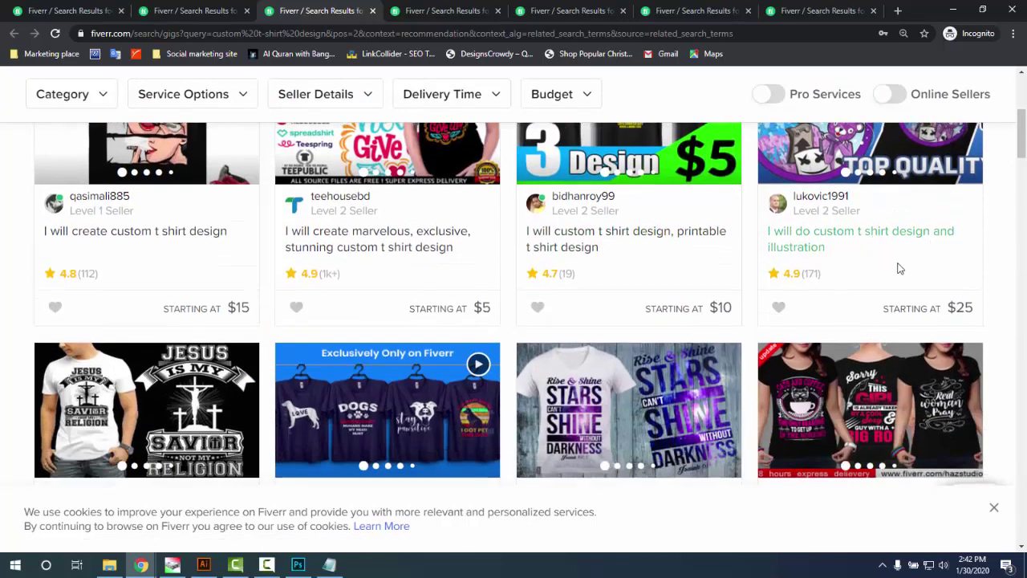
{"action": "scroll", "coordinate": [830, 265], "scroll_direction": "down", "scroll_amount": 2}
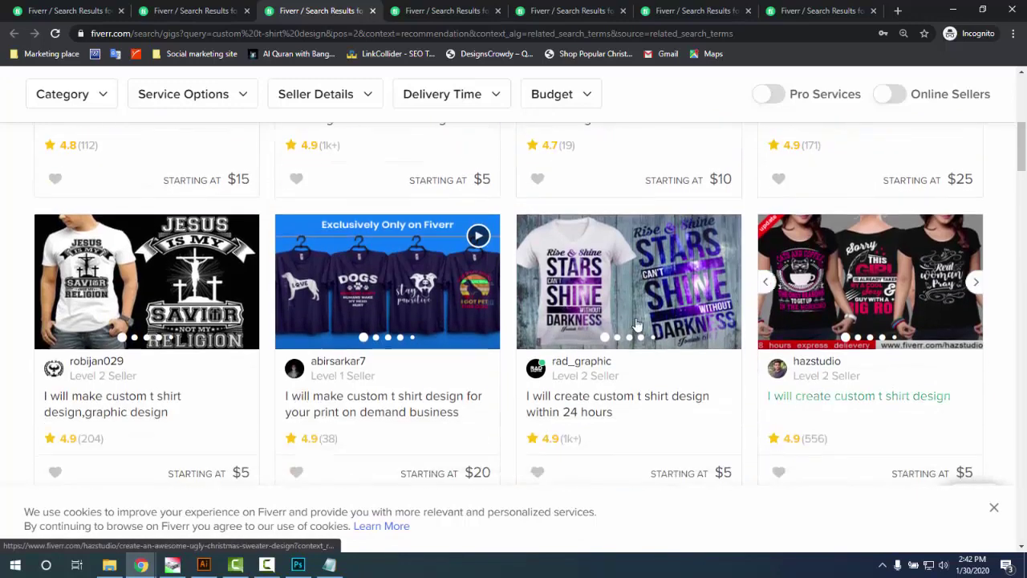
{"action": "scroll", "coordinate": [479, 380], "scroll_direction": "down", "scroll_amount": 1}
{"action": "scroll", "coordinate": [656, 361], "scroll_direction": "down", "scroll_amount": 1}
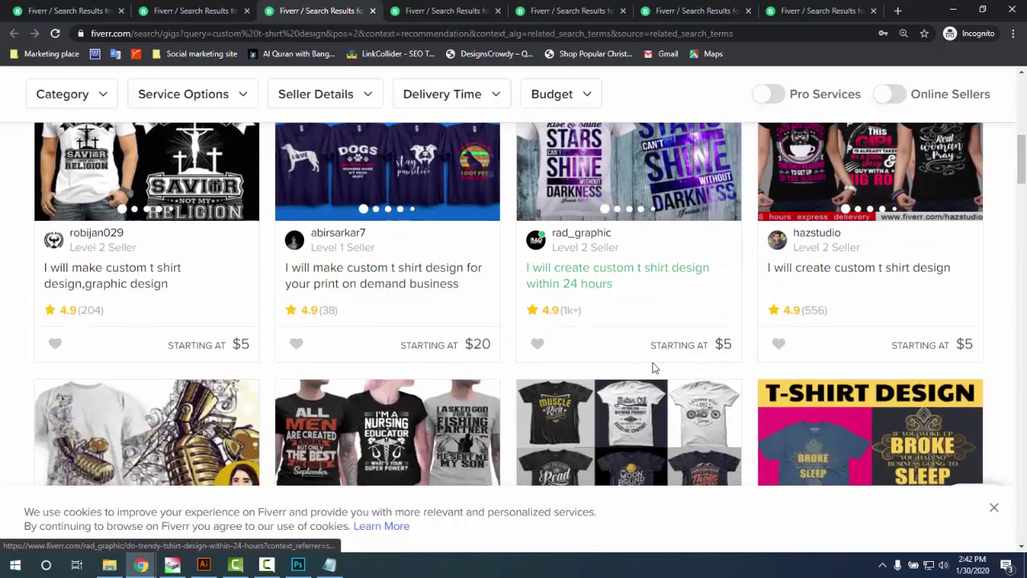
{"action": "scroll", "coordinate": [489, 341], "scroll_direction": "down", "scroll_amount": 1}
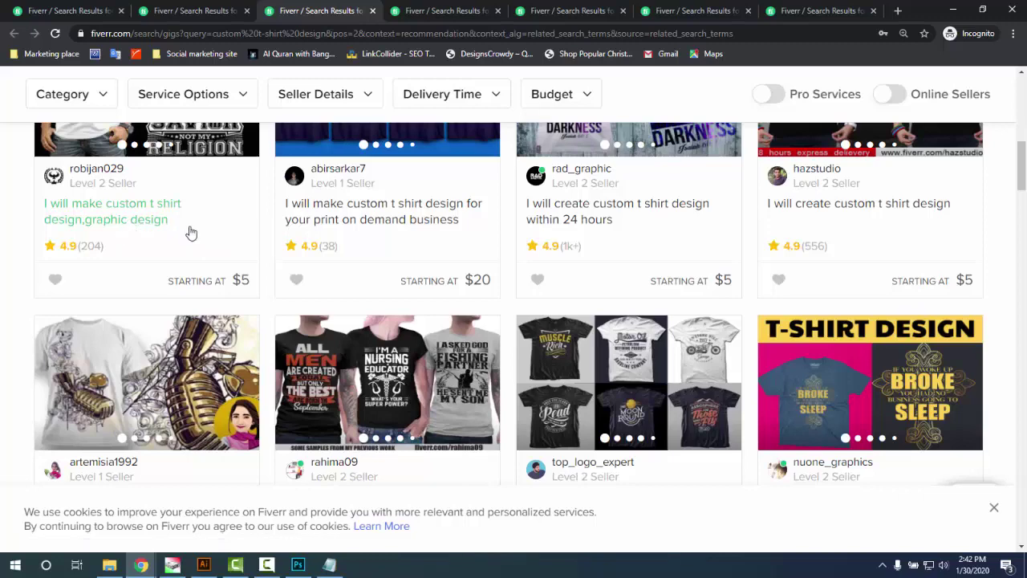
{"action": "left_click_drag", "start_coordinate": [190, 232], "coordinate": [124, 218]}
{"action": "scroll", "coordinate": [642, 462], "scroll_direction": "down", "scroll_amount": 3}
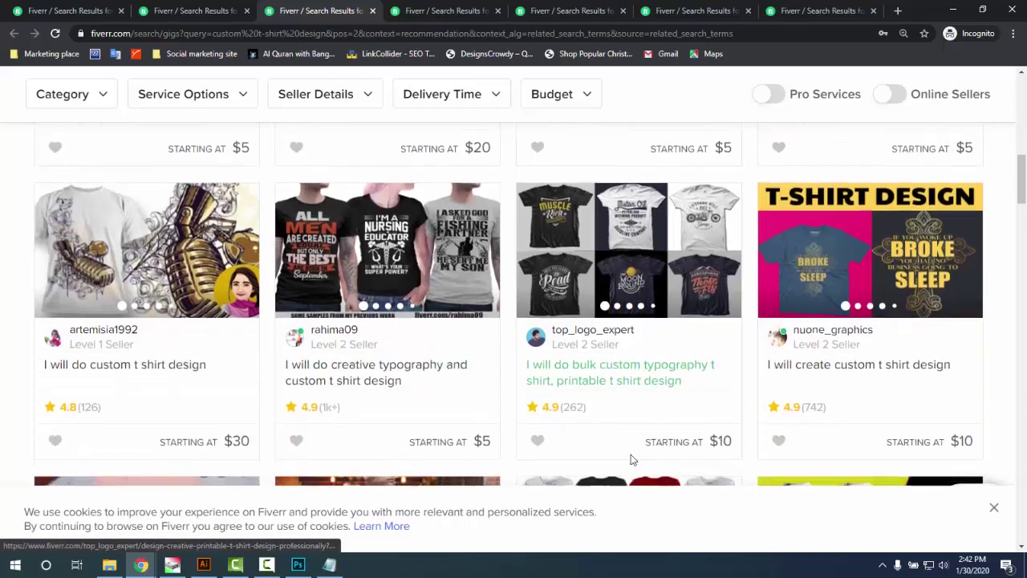
{"action": "scroll", "coordinate": [636, 423], "scroll_direction": "down", "scroll_amount": 2}
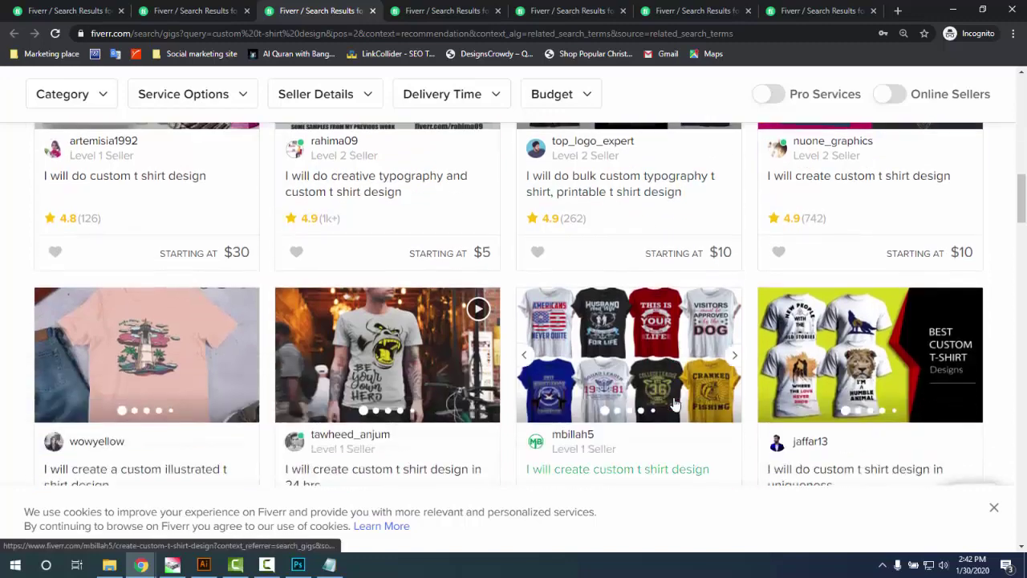
{"action": "scroll", "coordinate": [674, 404], "scroll_direction": "down", "scroll_amount": 2}
{"action": "scroll", "coordinate": [666, 409], "scroll_direction": "down", "scroll_amount": 2}
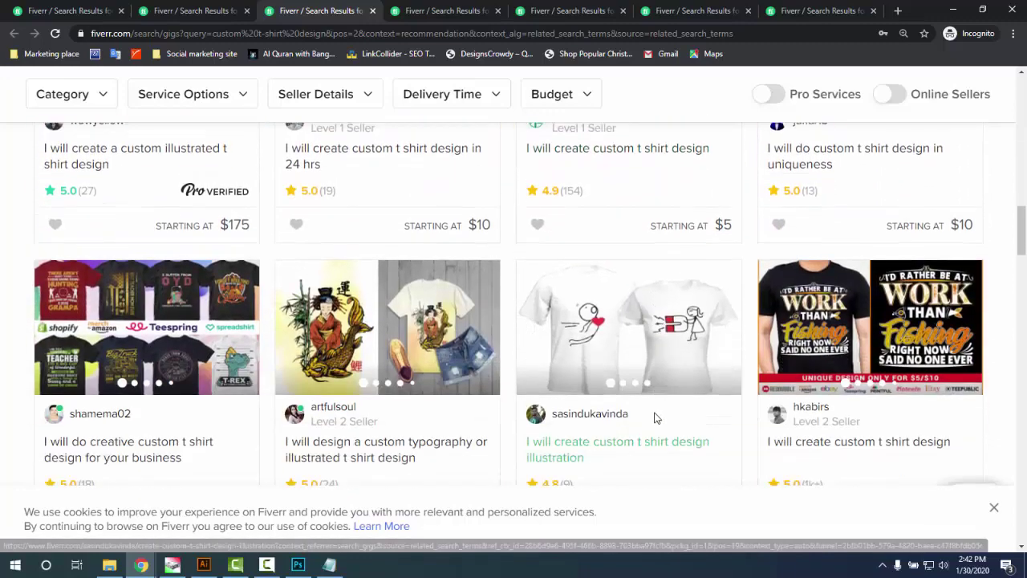
{"action": "scroll", "coordinate": [648, 417], "scroll_direction": "down", "scroll_amount": 5}
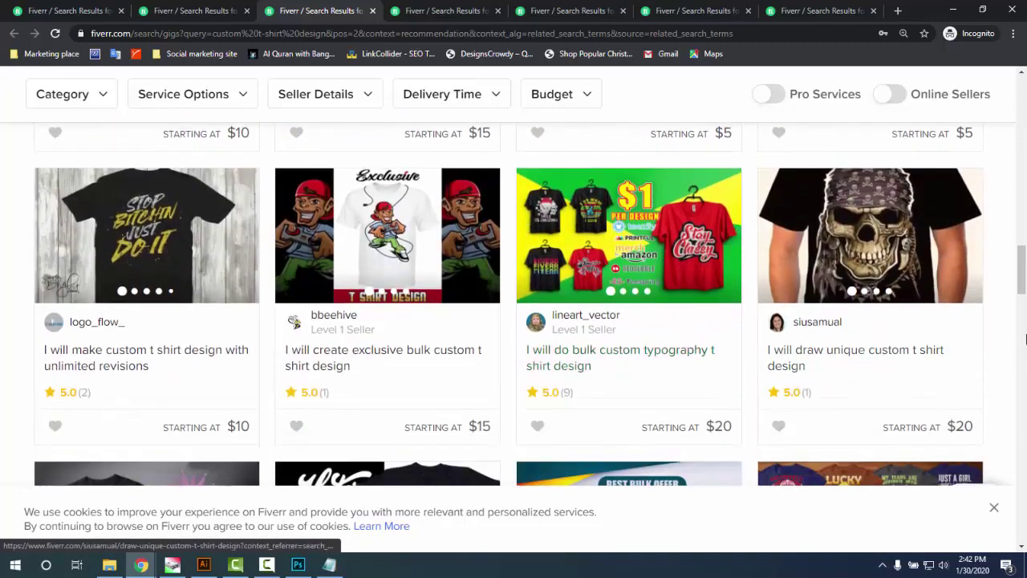
{"action": "left_click_drag", "start_coordinate": [1022, 270], "coordinate": [1023, 76]}
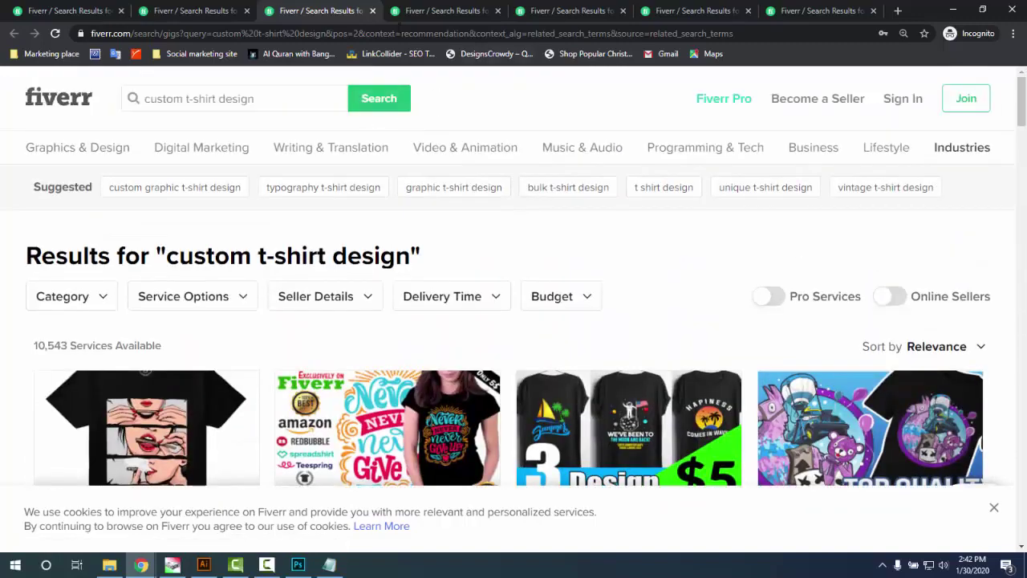
- Copy the gig title "I will do custom typography t shirt design" from the "typography t-shirt design" results into the Notepad title list
{"action": "left_click", "coordinate": [437, 10]}
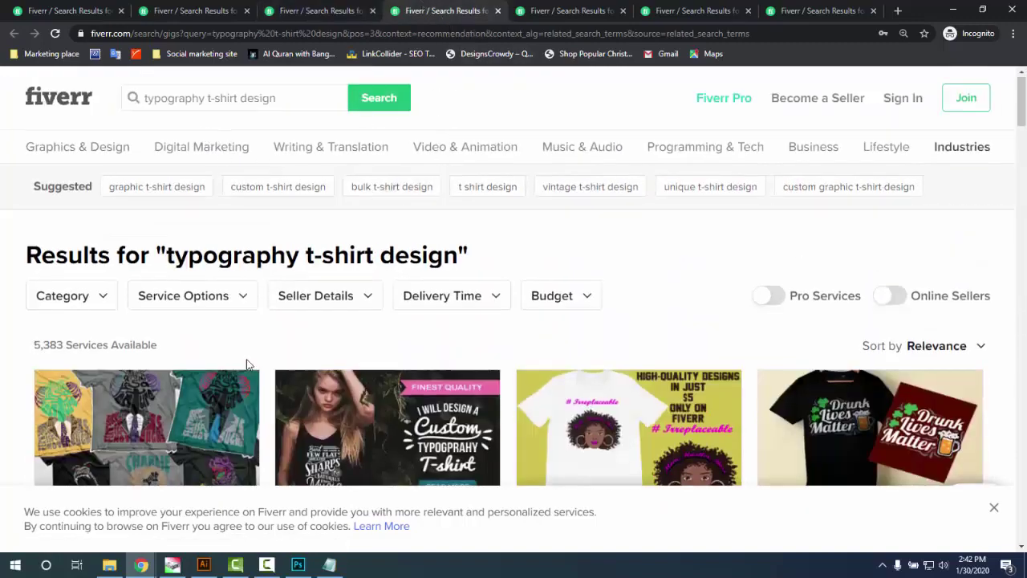
{"action": "scroll", "coordinate": [265, 378], "scroll_direction": "down", "scroll_amount": 4}
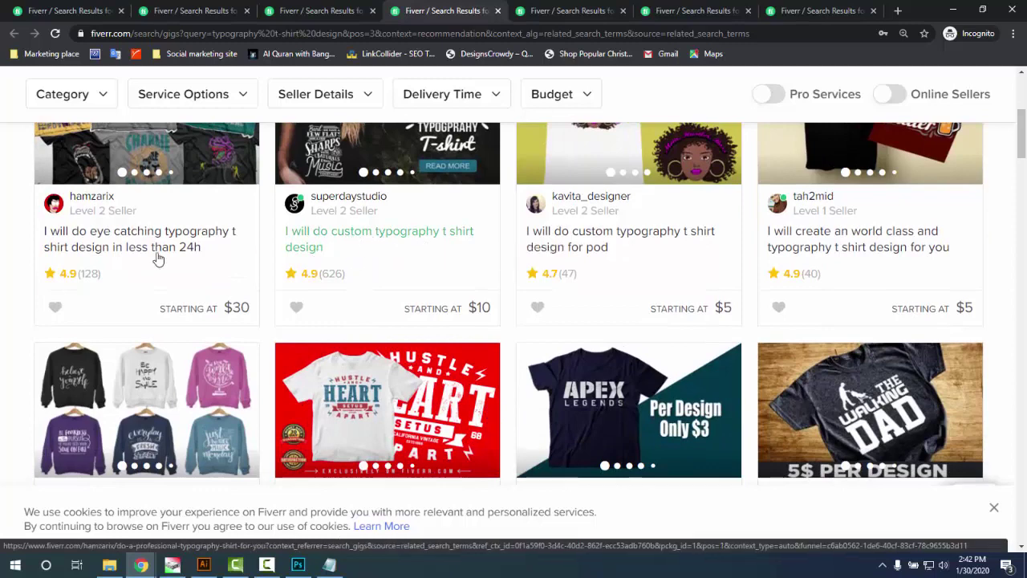
{"action": "left_click_drag", "start_coordinate": [361, 268], "coordinate": [337, 265]}
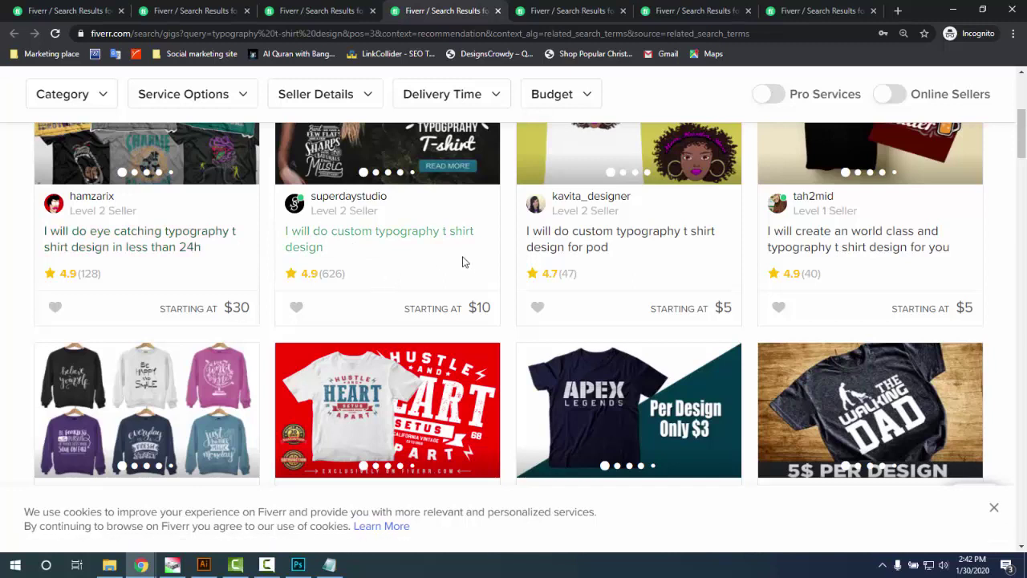
{"action": "left_click_drag", "start_coordinate": [408, 239], "coordinate": [285, 238]}
{"action": "key", "text": "ctrl+c"}
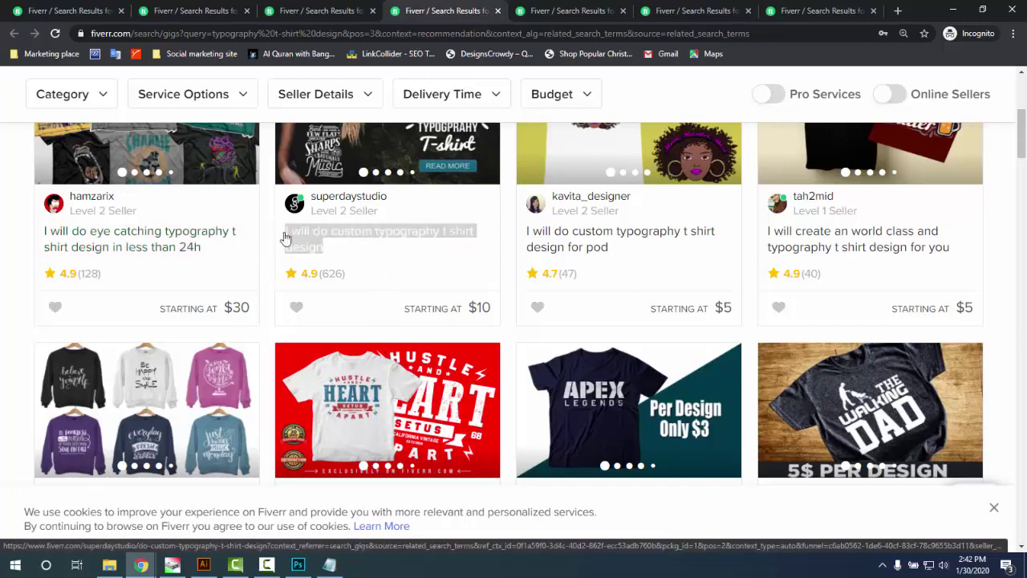
{"action": "left_click", "coordinate": [331, 565]}
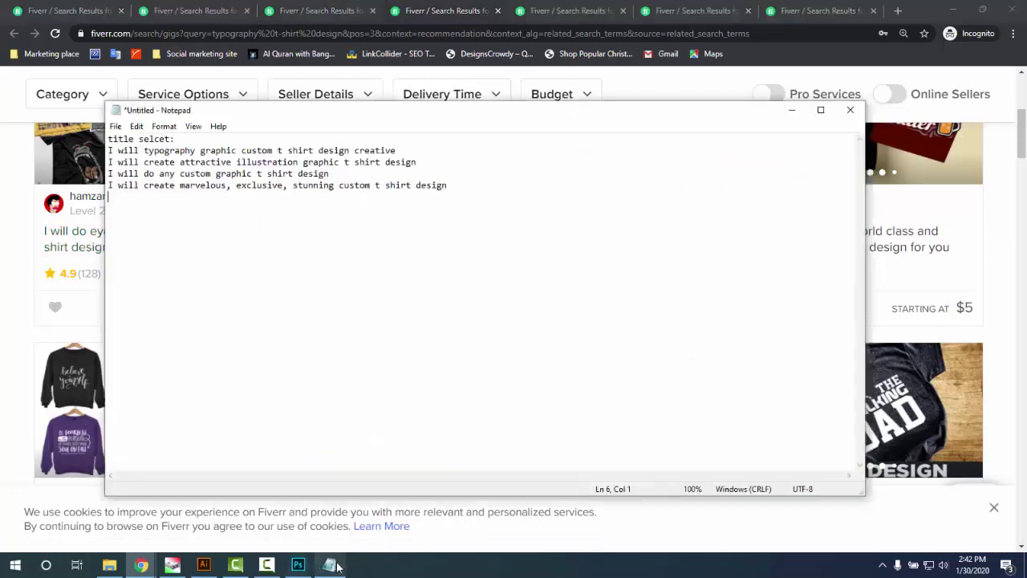
{"action": "key", "text": "ctrl+v"}
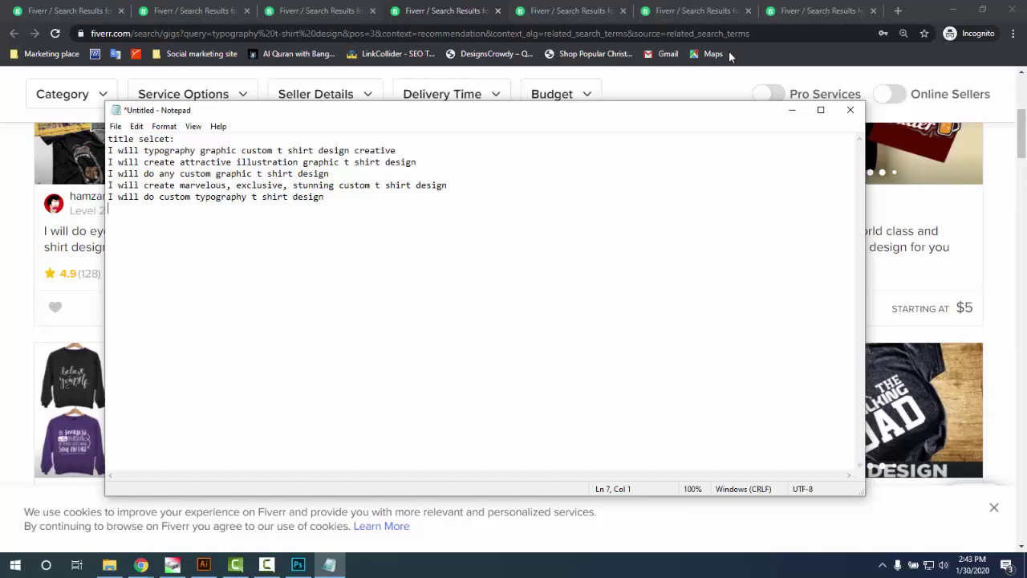
- Copy the gig title "I will design bulk graphic and typography t shirt" from the "bulk t-shirt design" results into the Notepad title list
{"action": "left_click", "coordinate": [690, 9]}
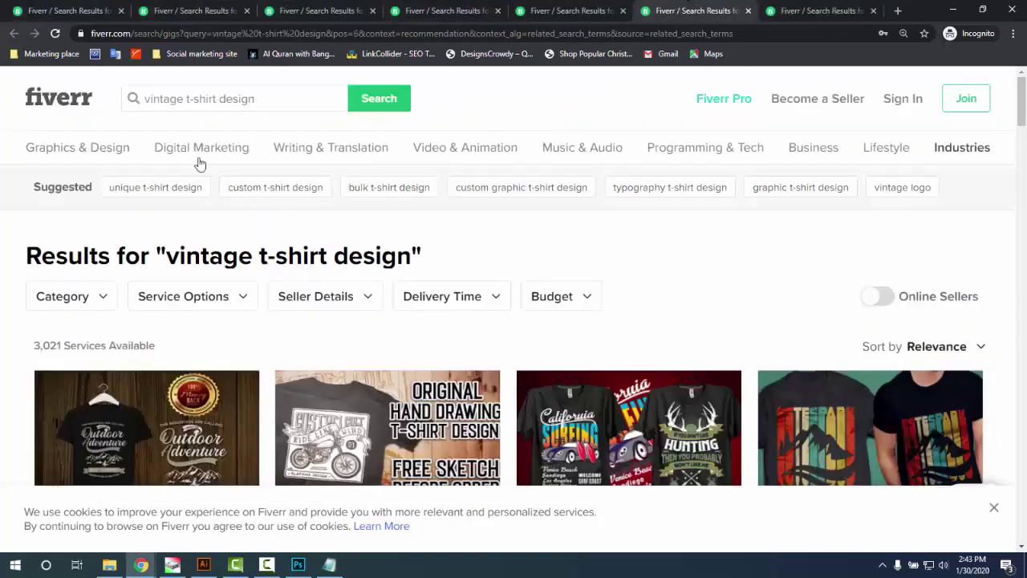
{"action": "left_click", "coordinate": [805, 14]}
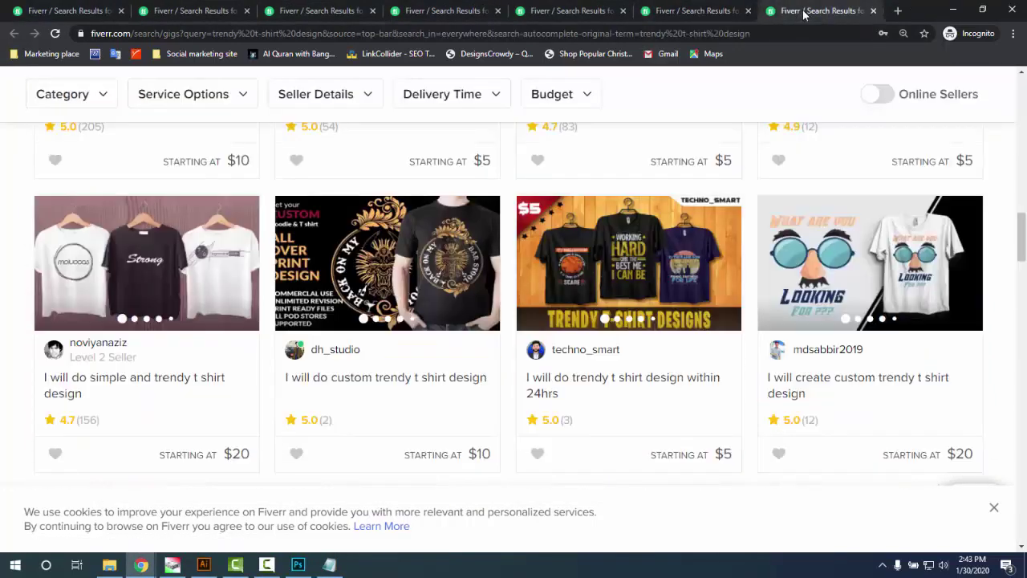
{"action": "left_click", "coordinate": [710, 9]}
{"action": "left_click", "coordinate": [576, 6]}
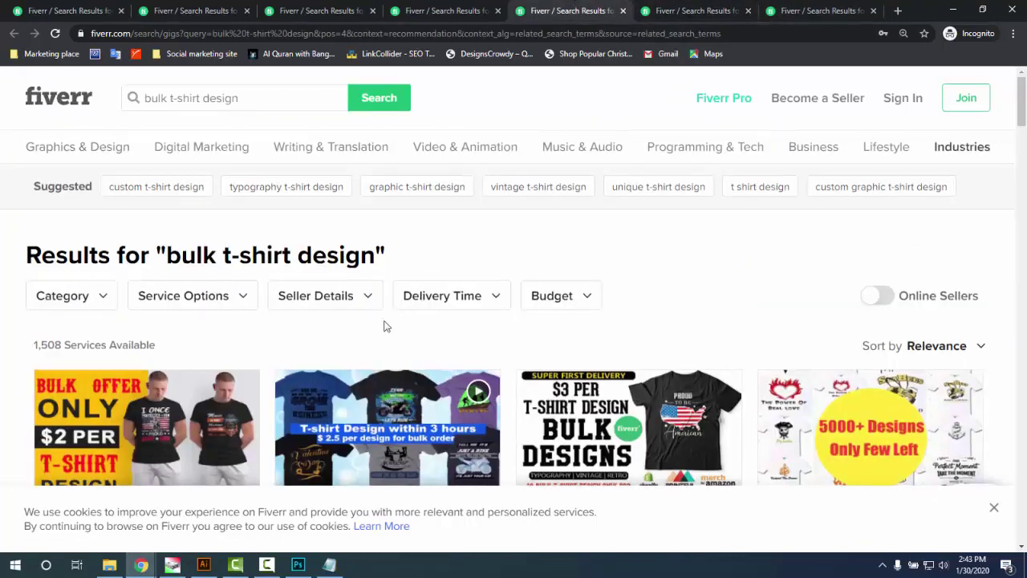
{"action": "scroll", "coordinate": [383, 326], "scroll_direction": "down", "scroll_amount": 4}
{"action": "scroll", "coordinate": [369, 356], "scroll_direction": "up", "scroll_amount": 4}
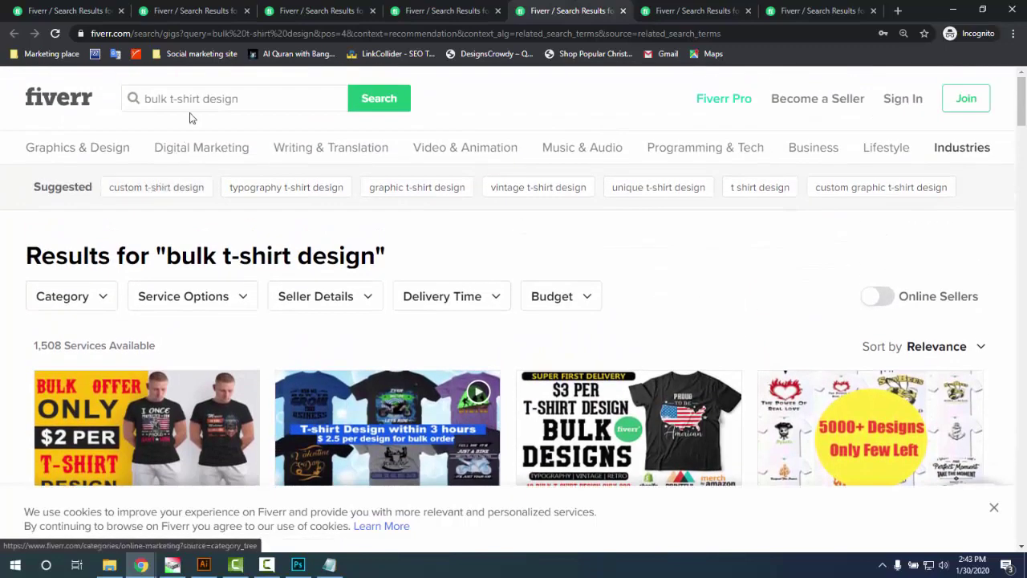
{"action": "scroll", "coordinate": [411, 321], "scroll_direction": "down", "scroll_amount": 3}
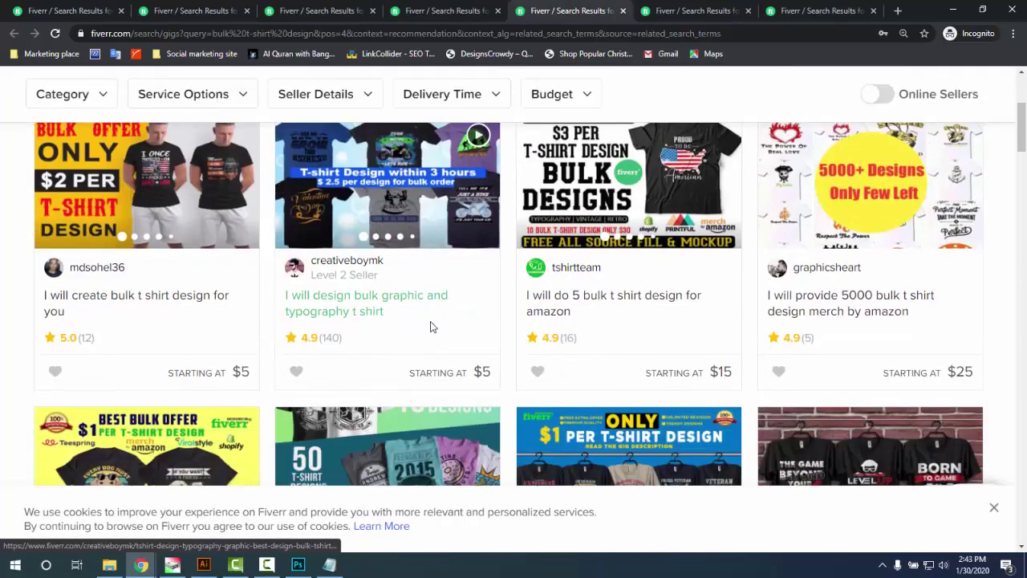
{"action": "left_click_drag", "start_coordinate": [385, 313], "coordinate": [281, 296]}
{"action": "key", "text": "ctrl+c"}
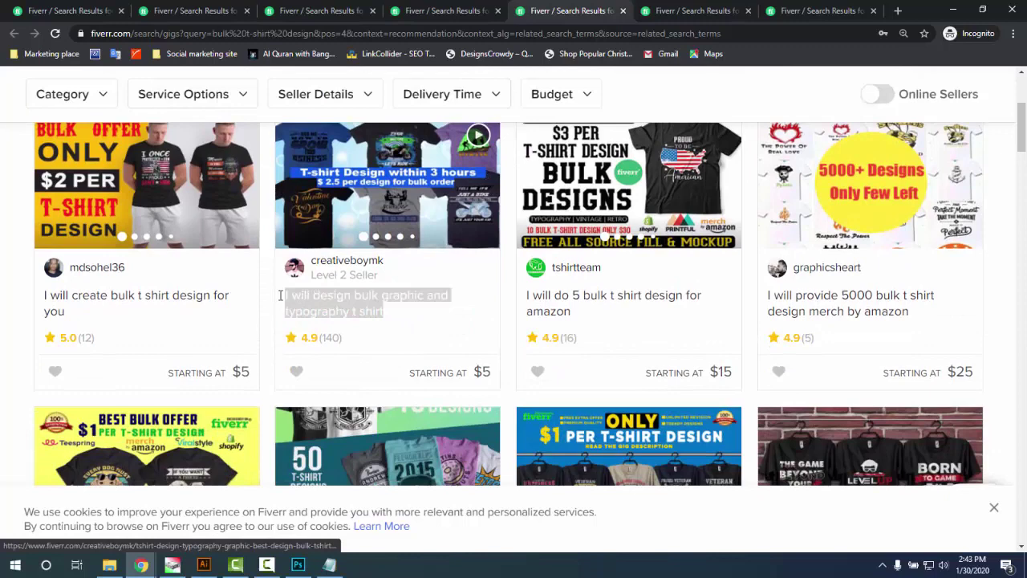
{"action": "scroll", "coordinate": [341, 379], "scroll_direction": "down", "scroll_amount": 1}
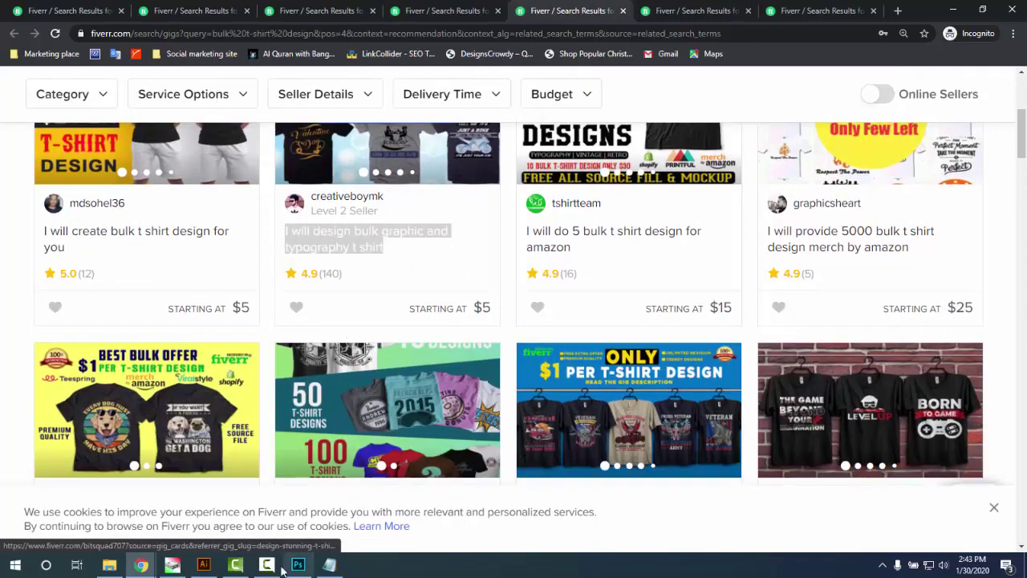
{"action": "left_click", "coordinate": [329, 565]}
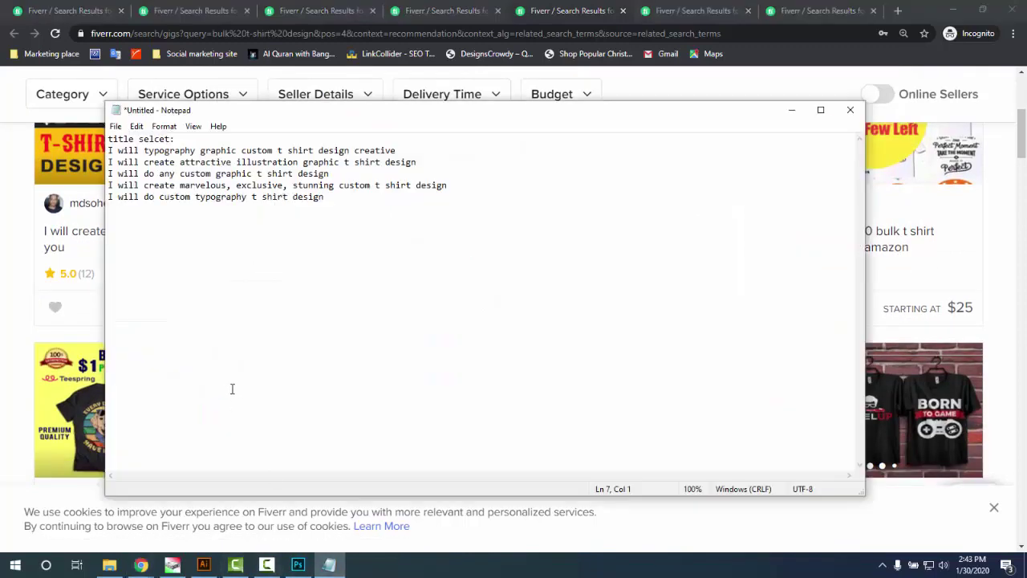
{"action": "key", "text": "ctrl+v"}
{"action": "key", "text": "ctrl+v"}
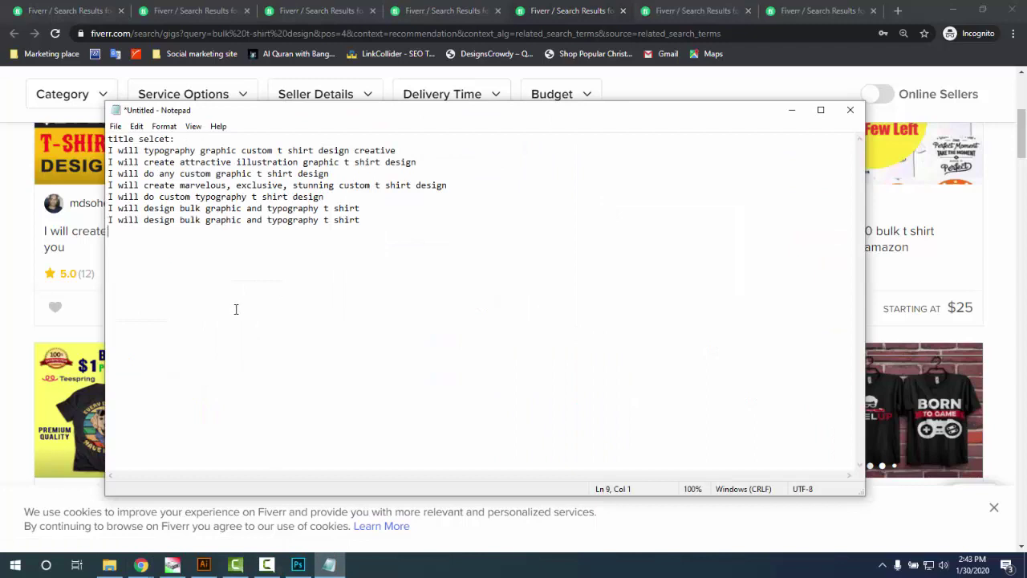
- Delete the duplicate "I will design bulk graphic and typography t shirt" line from the end of the title list
{"action": "key", "text": "ctrl+z"}
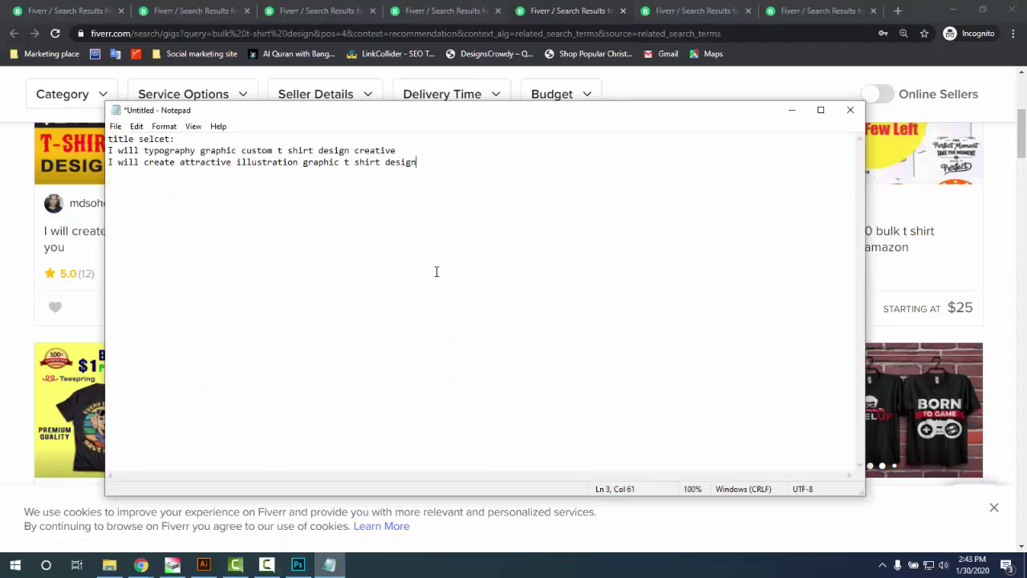
{"action": "key", "text": "ctrl+z"}
{"action": "left_click", "coordinate": [452, 268]}
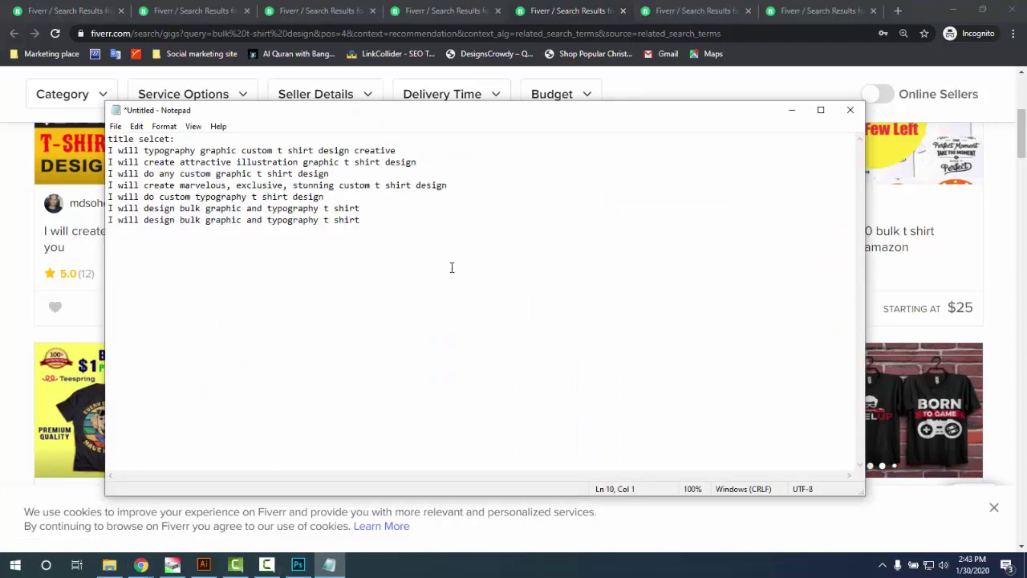
{"action": "left_click_drag", "start_coordinate": [360, 221], "coordinate": [95, 223]}
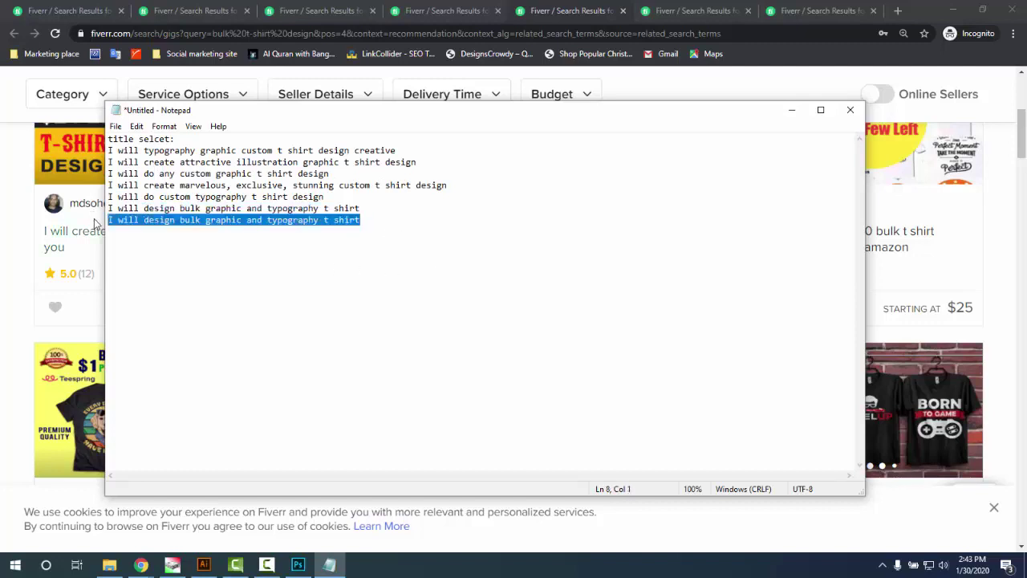
{"action": "key", "text": "Delete"}
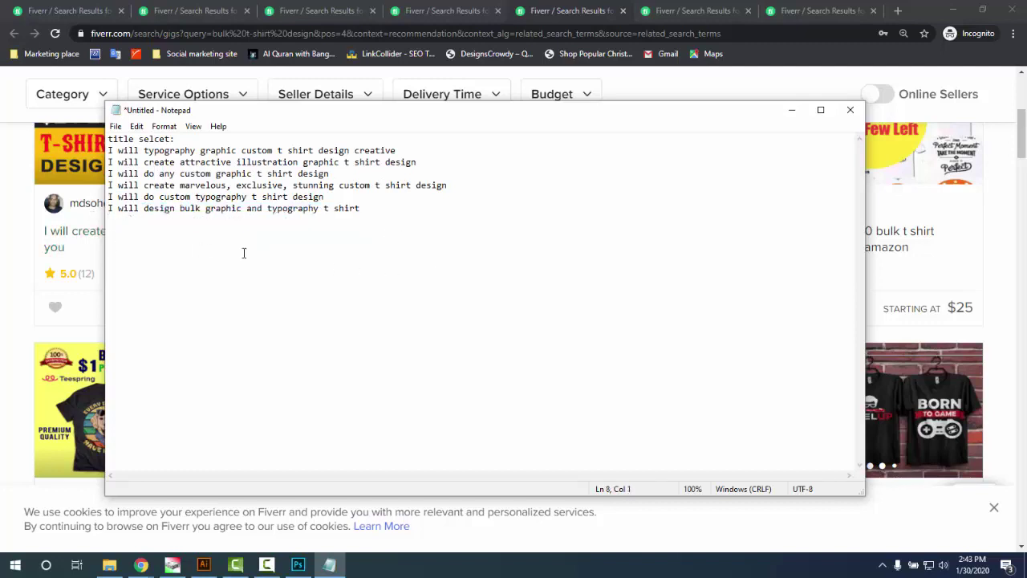
- Start a numbered keyword line below the titles, with "graphic" copied from the third title as item 1
{"action": "double_click", "coordinate": [169, 150]}
{"action": "left_click", "coordinate": [220, 150]}
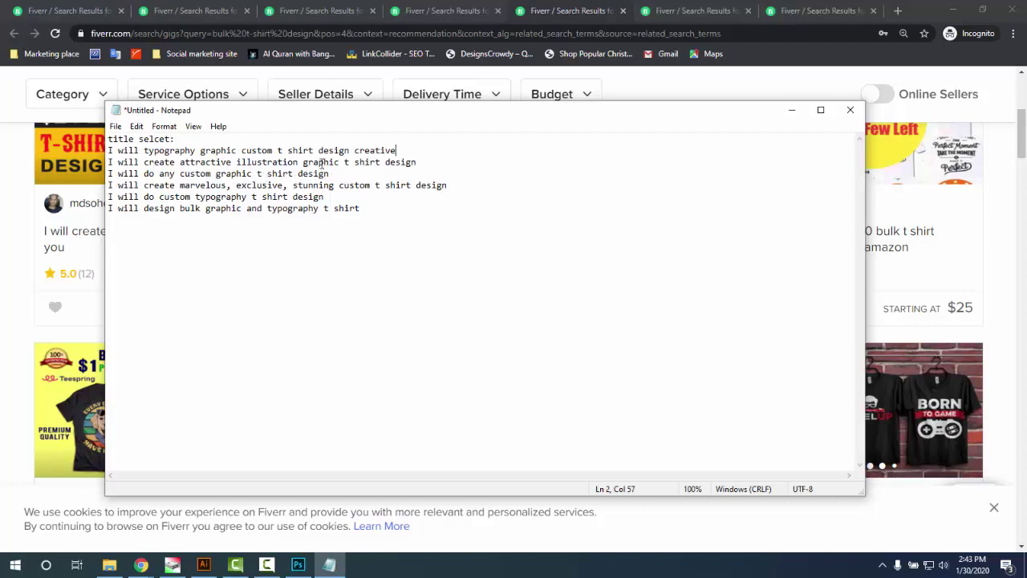
{"action": "double_click", "coordinate": [233, 173]}
{"action": "key", "text": "ctrl+c"}
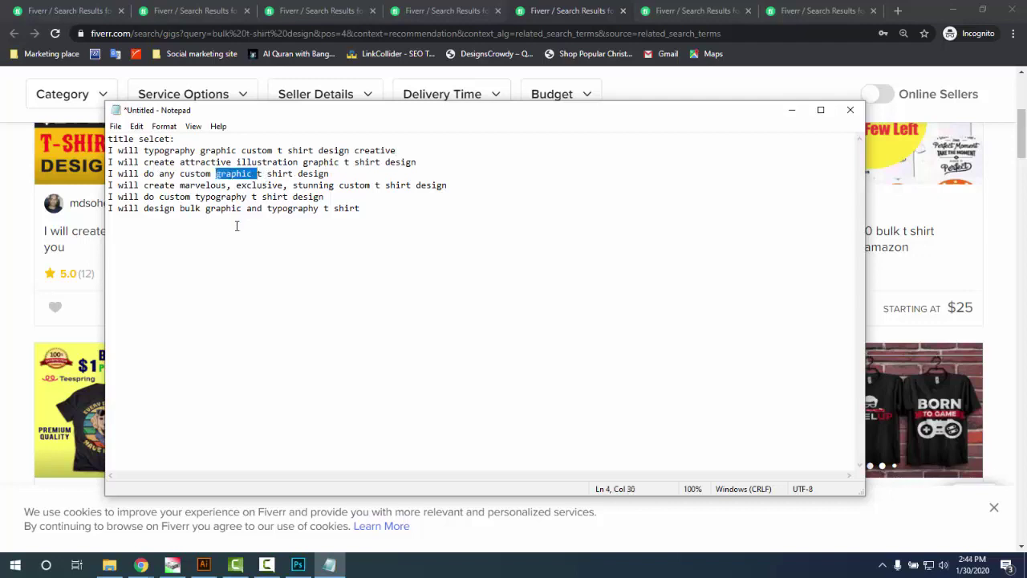
{"action": "left_click", "coordinate": [146, 328]}
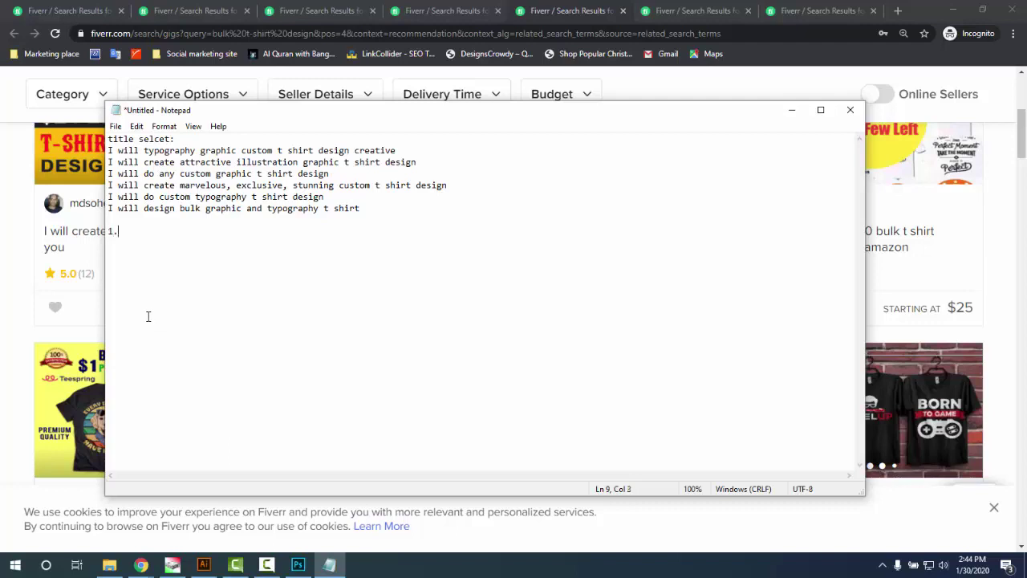
{"action": "type", "text": "1."}
{"action": "key", "text": "ctrl+v"}
- Compare where "custom" occurs in the collected titles and copy it into the keyword line as item 2
{"action": "double_click", "coordinate": [257, 152]}
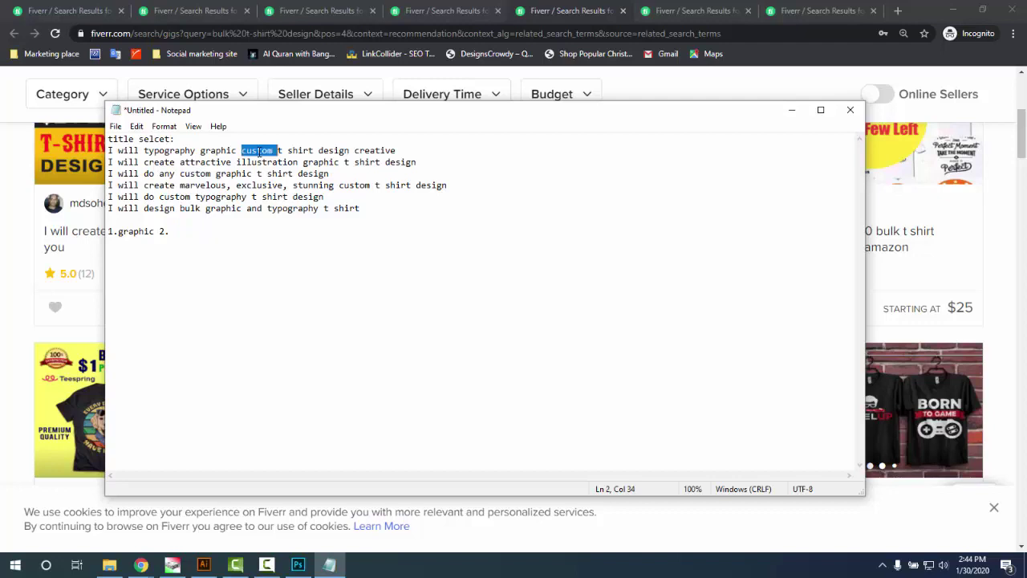
{"action": "double_click", "coordinate": [199, 174]}
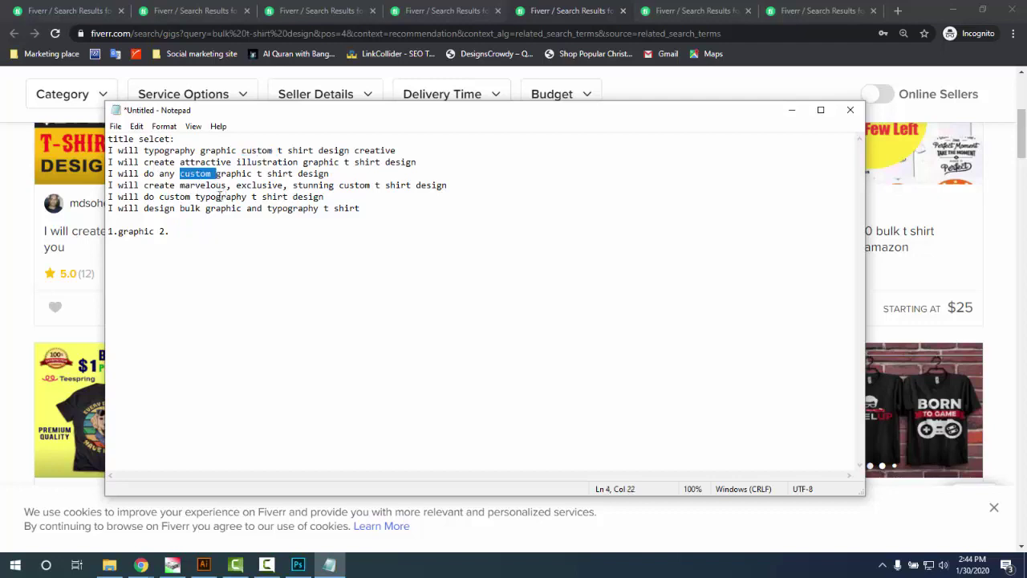
{"action": "double_click", "coordinate": [178, 198]}
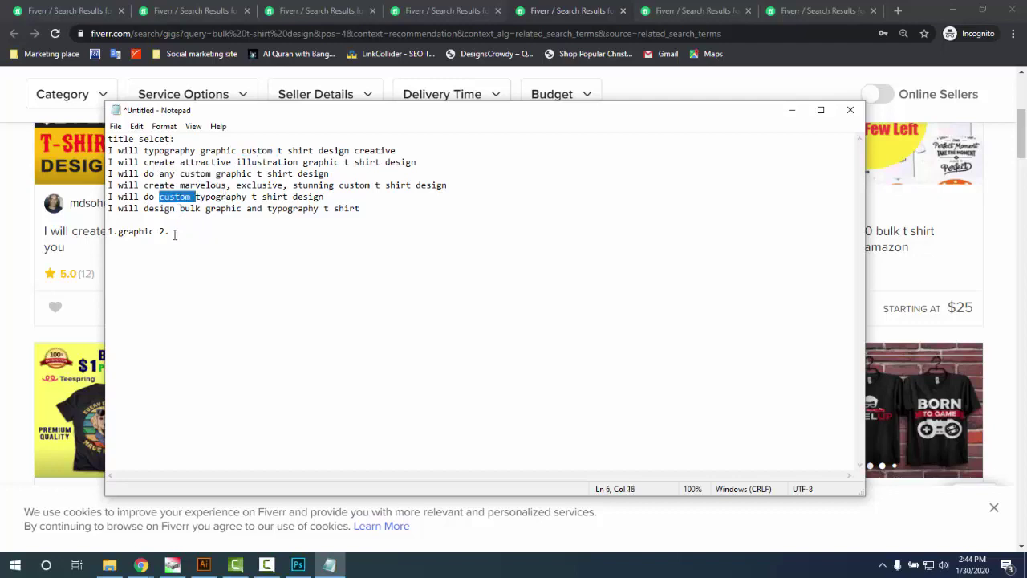
{"action": "left_click", "coordinate": [174, 234]}
{"action": "double_click", "coordinate": [173, 197]}
{"action": "key", "text": "ctrl+c"}
{"action": "left_click", "coordinate": [204, 233]}
{"action": "key", "text": "ctrl+v"}
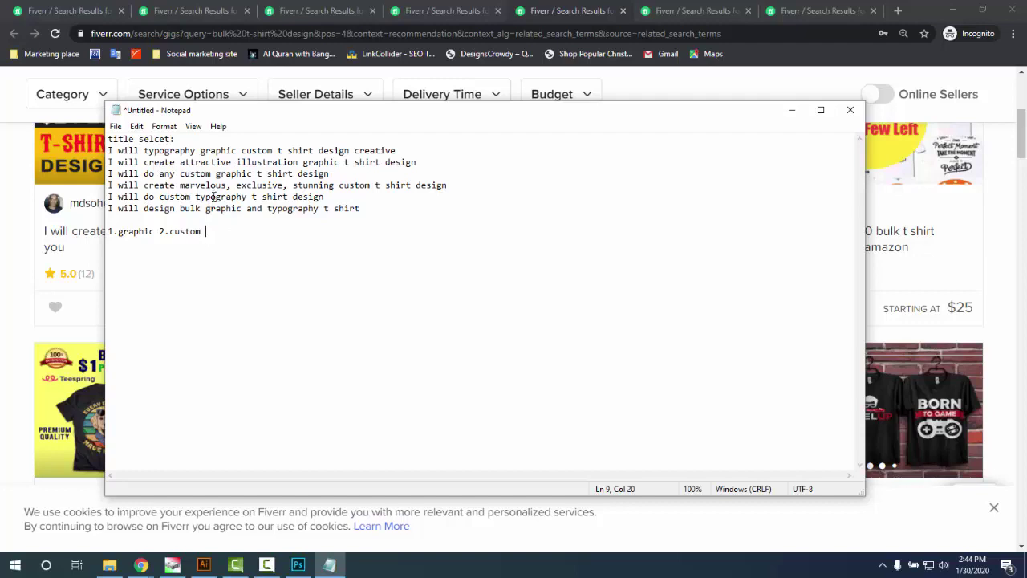
- Add "bulk" as item 3 of the keyword line and append the number for item 4
{"action": "double_click", "coordinate": [168, 150]}
{"action": "double_click", "coordinate": [221, 198]}
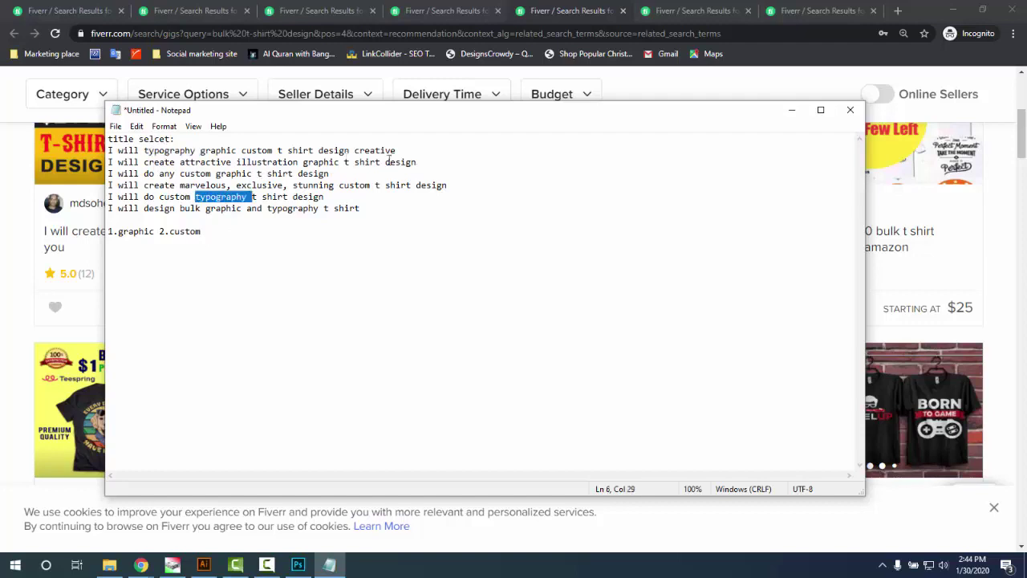
{"action": "left_click", "coordinate": [205, 233]}
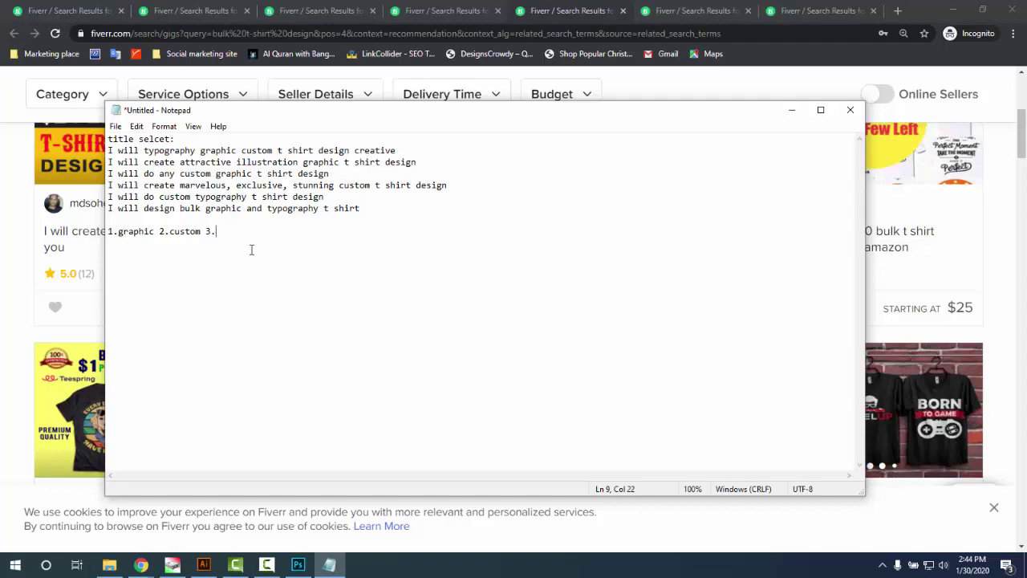
{"action": "type", "text": "bul"}
{"action": "type", "text": "4"}
{"action": "type", "text": ". "}
{"action": "type", "text": "custom"}
{"action": "key", "text": "BackSpace"}
{"action": "key", "text": "BackSpace"}
{"action": "key", "text": "BackSpace"}
{"action": "key", "text": "BackSpace"}
{"action": "key", "text": "BackSpace"}
{"action": "key", "text": "BackSpace"}
- Copy "typography" from the last title into the keyword line as item 4
{"action": "double_click", "coordinate": [292, 209]}
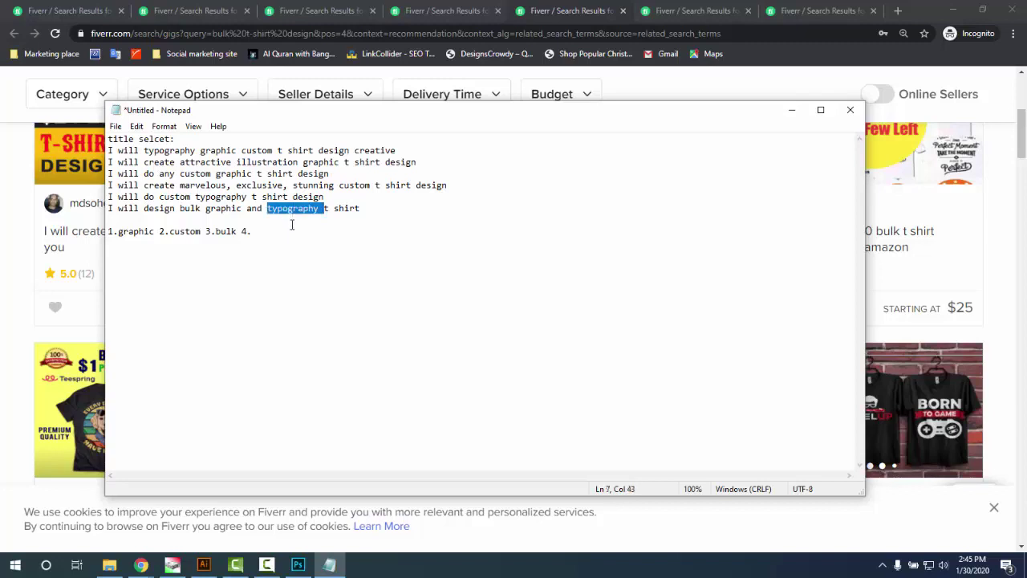
{"action": "key", "text": "ctrl+c"}
{"action": "left_click", "coordinate": [277, 239]}
{"action": "key", "text": "ctrl+v"}
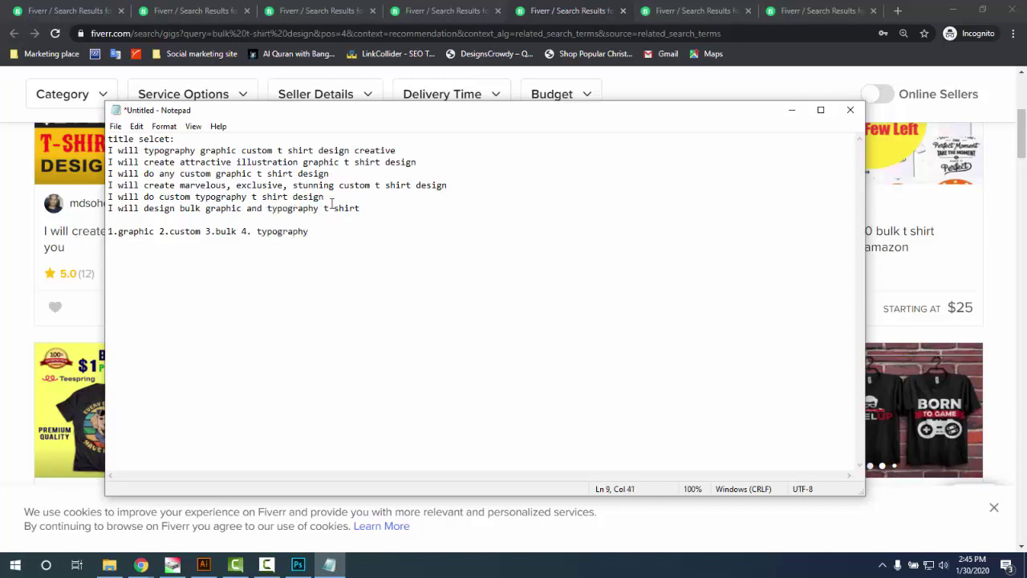
- Add "t shirt design" as item 5 at the end of the keyword line
{"action": "left_click_drag", "start_coordinate": [325, 208], "coordinate": [364, 208]}
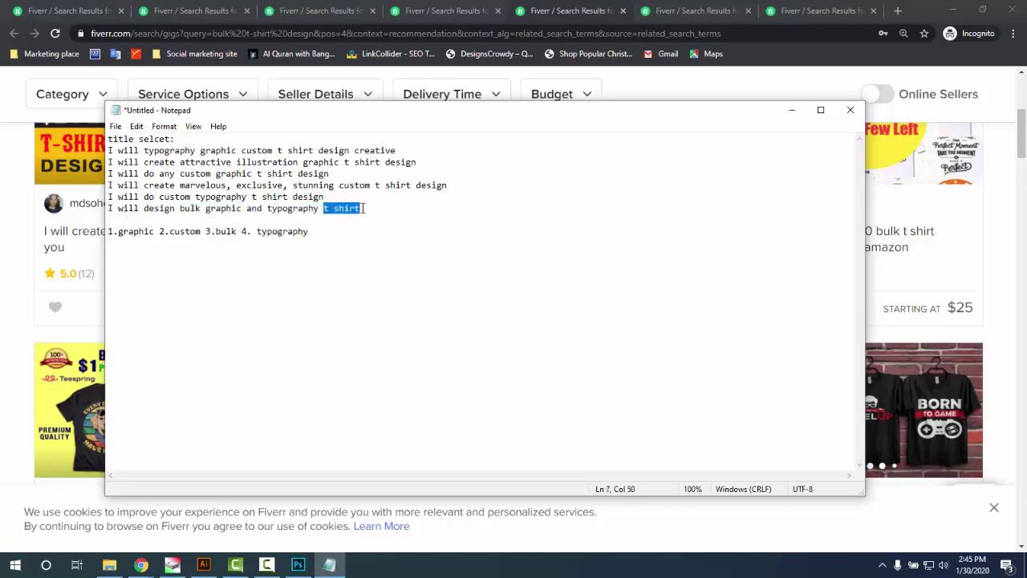
{"action": "left_click", "coordinate": [337, 232]}
{"action": "type", "text": "5"}
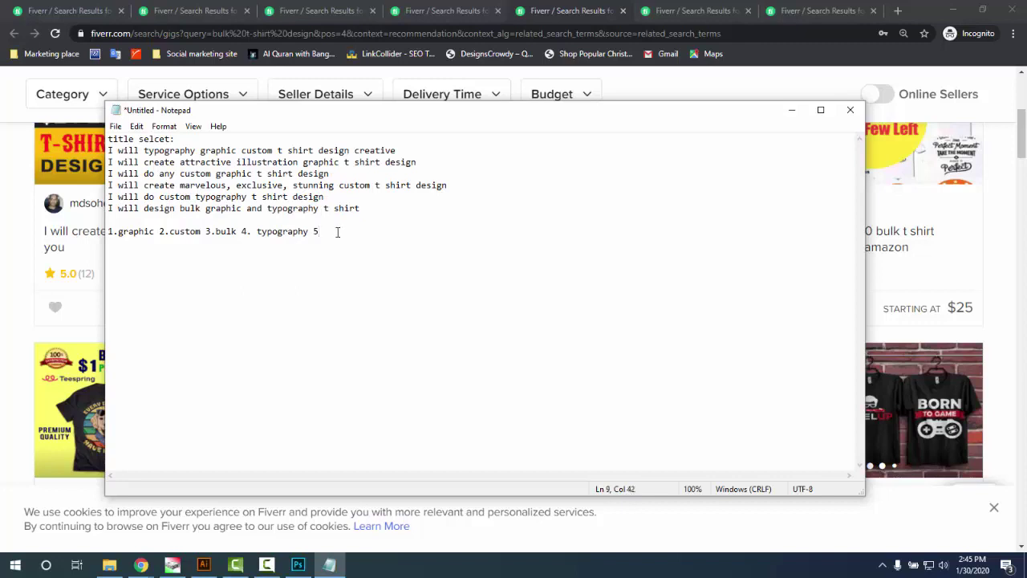
{"action": "type", "text": "."}
{"action": "key", "text": "ctrl+v"}
{"action": "type", "text": "design"}
{"action": "key", "text": "Left"}
- Remove the numbers 2 to 5 and their periods so the keyword line reads "1.graphic custom bulk typography t shirt design"
{"action": "left_click", "coordinate": [166, 232]}
{"action": "left_click_drag", "start_coordinate": [168, 232], "coordinate": [159, 231]}
{"action": "key", "text": "BackSpace"}
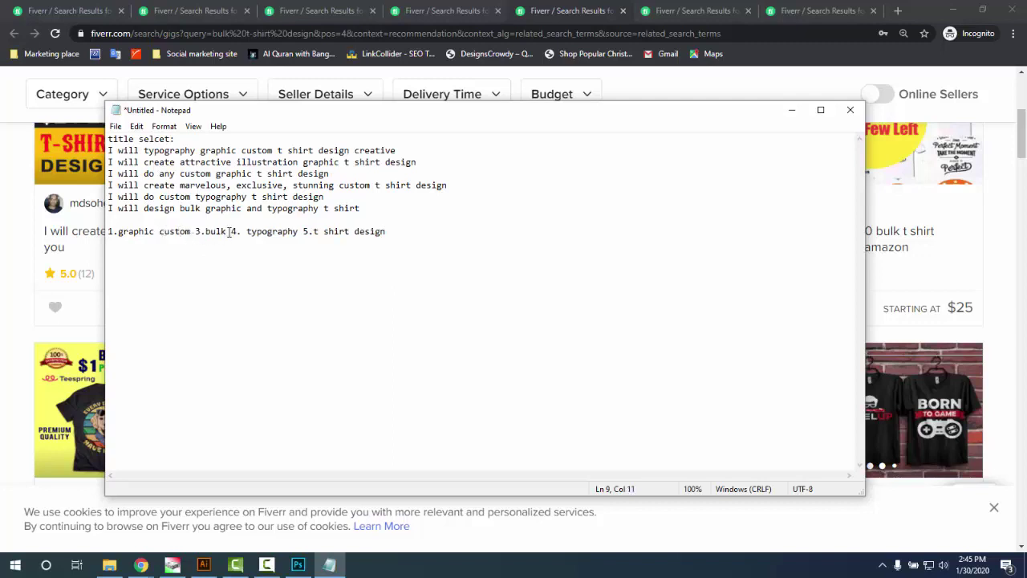
{"action": "left_click_drag", "start_coordinate": [205, 231], "coordinate": [228, 231]}
{"action": "key", "text": "BackSpace"}
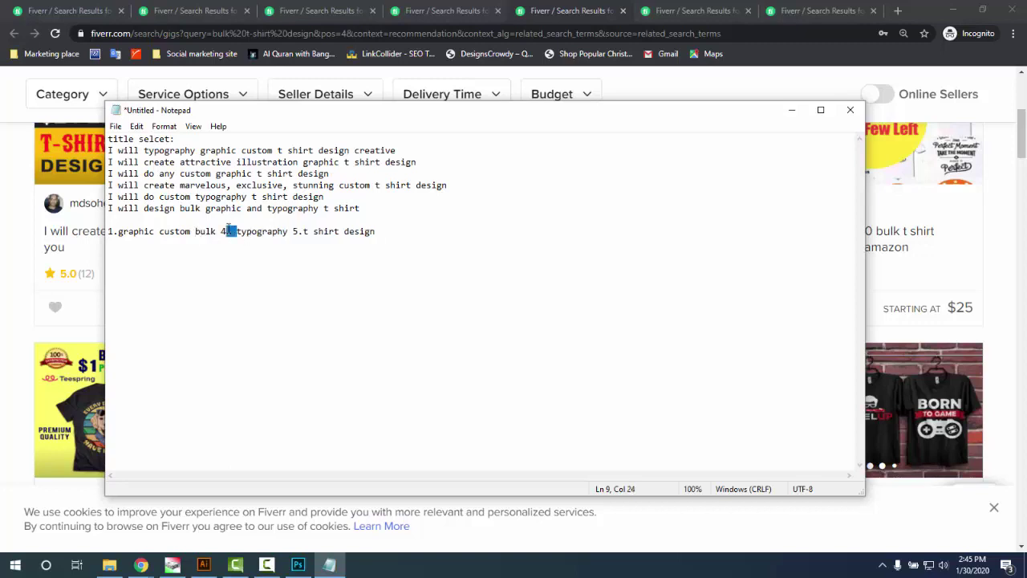
{"action": "key", "text": "BackSpace"}
{"action": "key", "text": "BackSpace"}
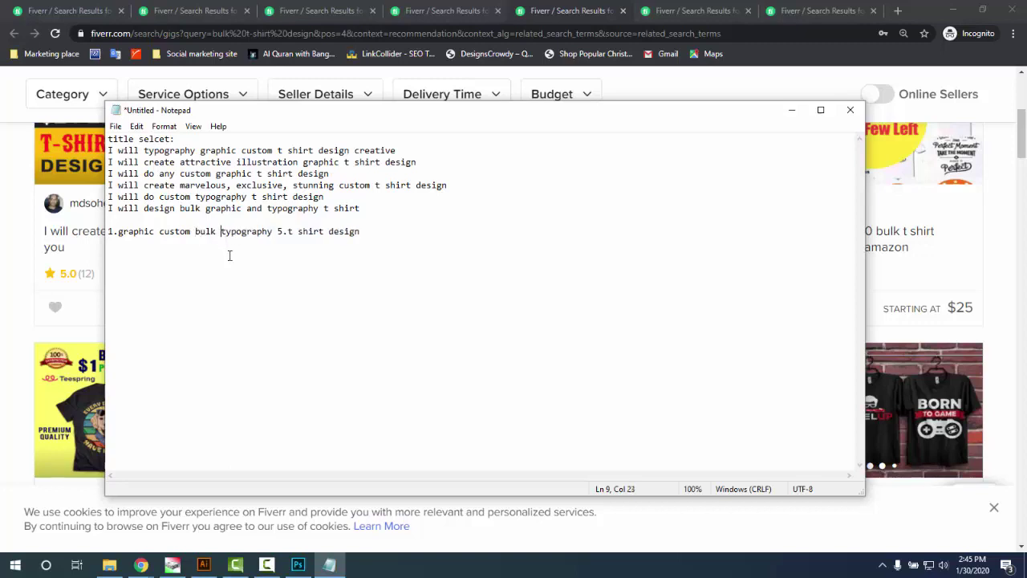
{"action": "left_click", "coordinate": [287, 231]}
{"action": "left_click_drag", "start_coordinate": [287, 231], "coordinate": [273, 232]}
{"action": "key", "text": "BackSpace"}
{"action": "left_click", "coordinate": [287, 231]}
{"action": "key", "text": "BackSpace"}
{"action": "left_click", "coordinate": [363, 241]}
{"action": "left_click", "coordinate": [358, 219]}
{"action": "left_click_drag", "start_coordinate": [361, 232], "coordinate": [111, 231]}
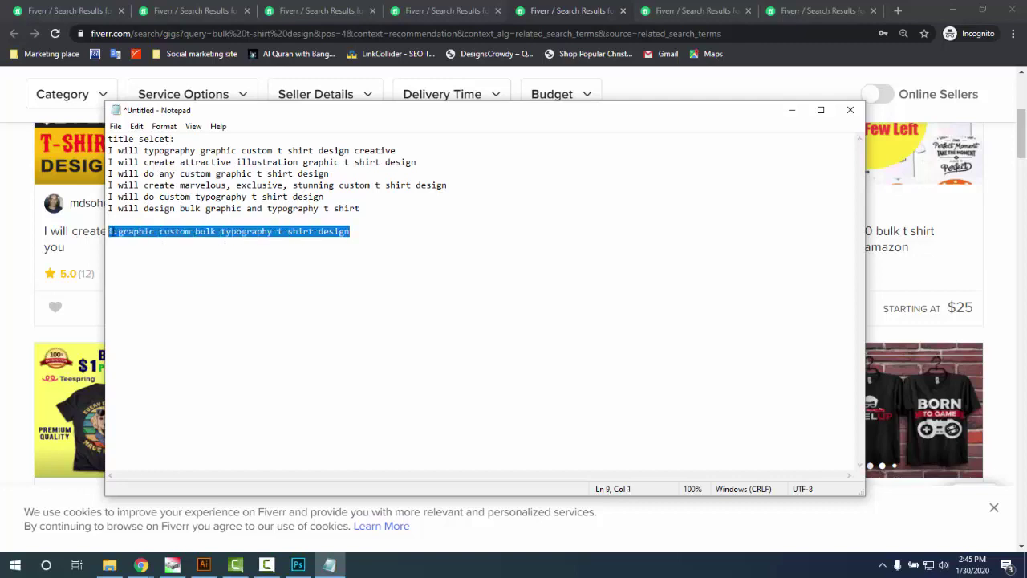
{"action": "left_click", "coordinate": [119, 232]}
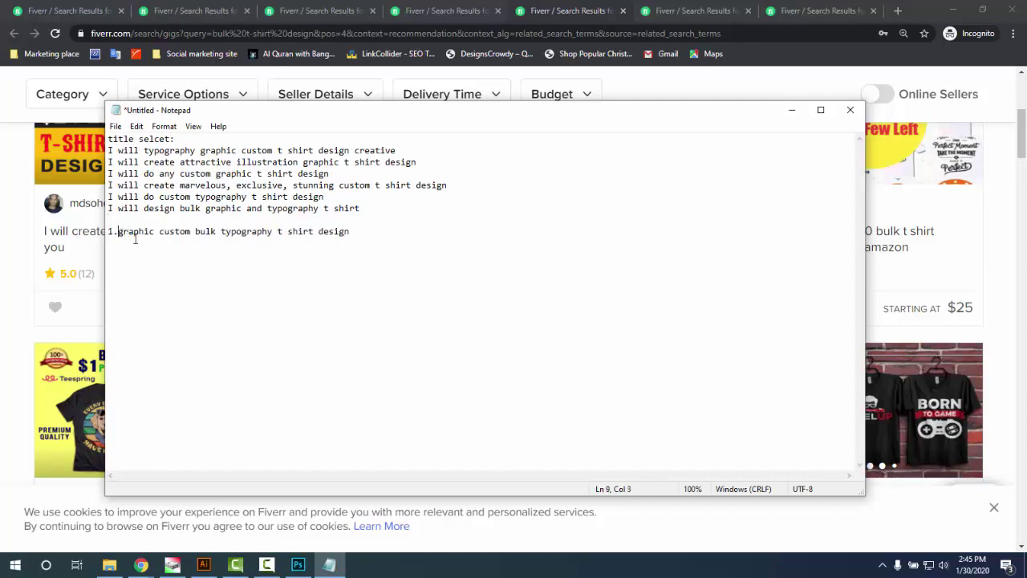
{"action": "left_click", "coordinate": [363, 241]}
{"action": "key", "text": "ctrl+s"}
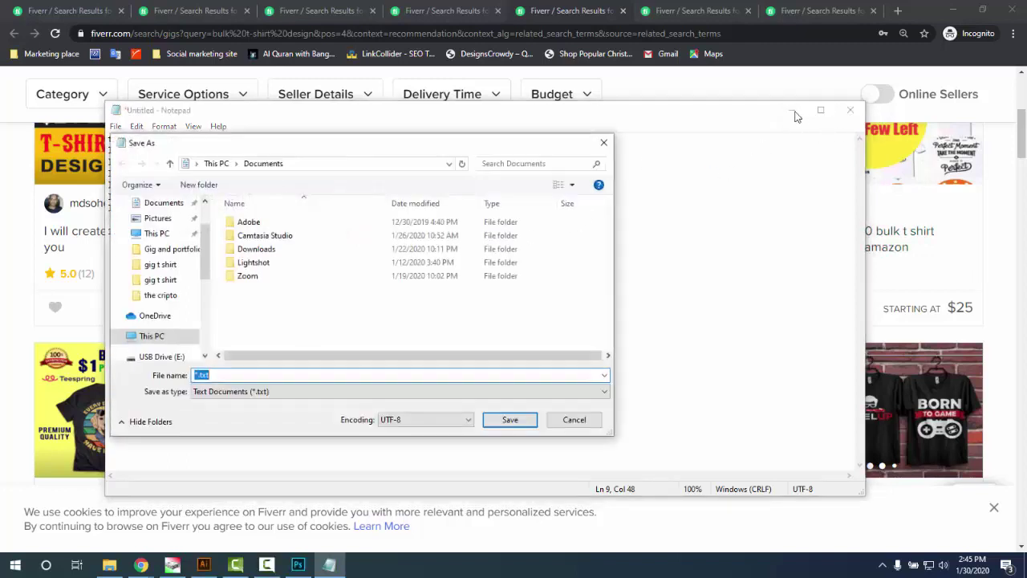
{"action": "left_click", "coordinate": [603, 142]}
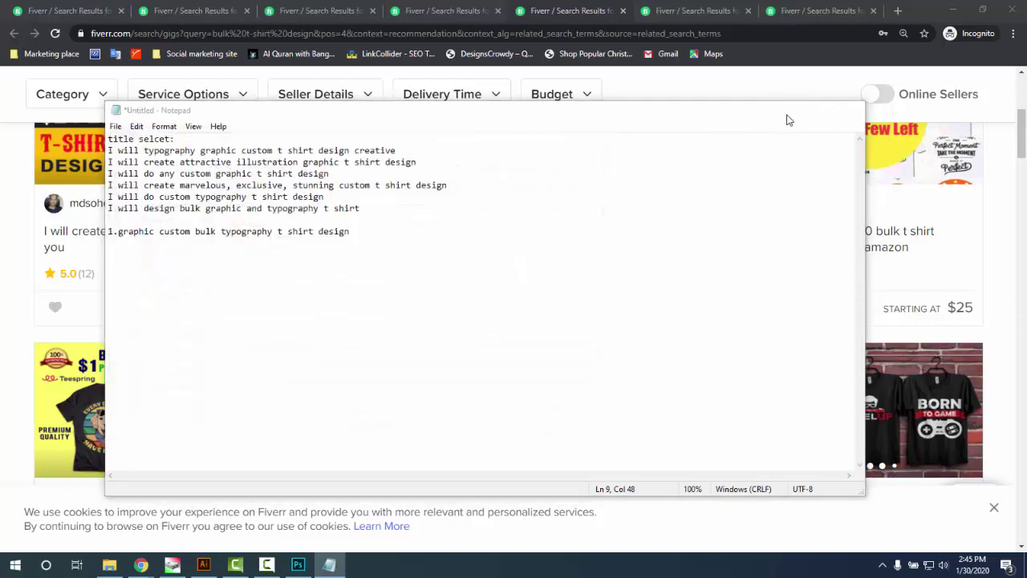
- Open the gig "I will typography graphic custom t shirt design creative" from the graphic t-shirt design search results
{"action": "left_click", "coordinate": [791, 110]}
{"action": "scroll", "coordinate": [472, 245], "scroll_direction": "up", "scroll_amount": 4}
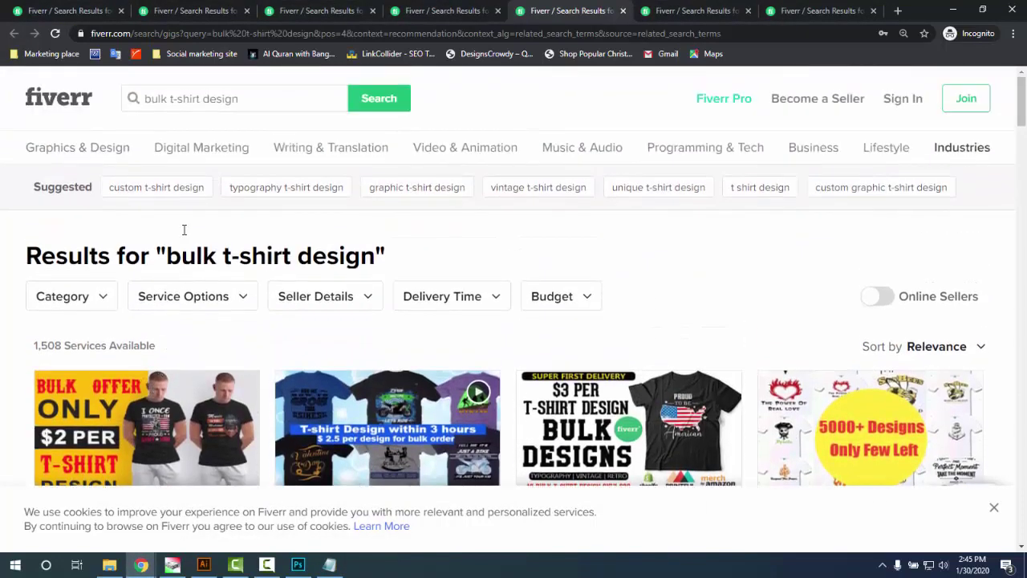
{"action": "left_click", "coordinate": [190, 13]}
{"action": "scroll", "coordinate": [234, 267], "scroll_direction": "up", "scroll_amount": 3}
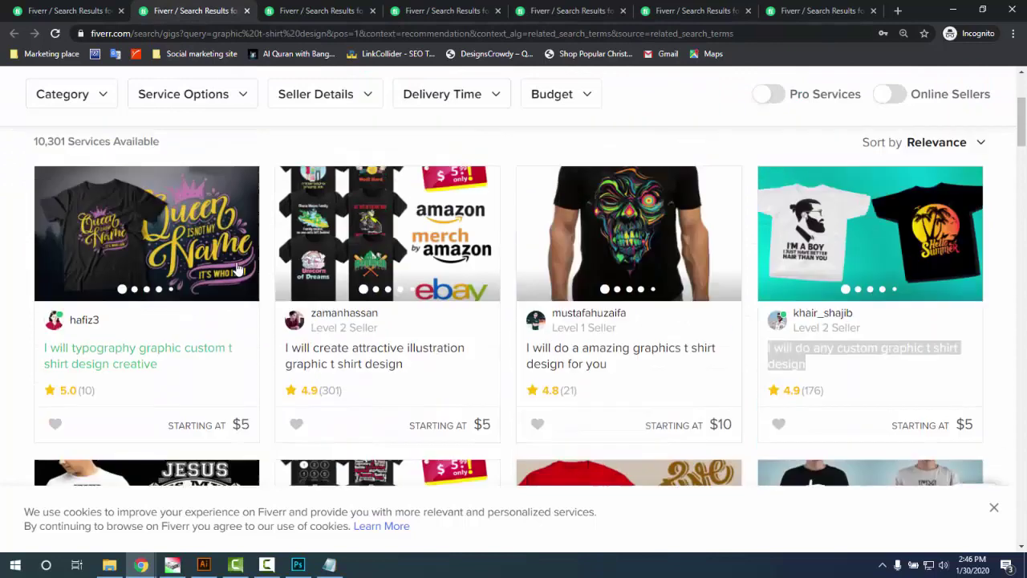
{"action": "scroll", "coordinate": [234, 267], "scroll_direction": "down", "scroll_amount": 3}
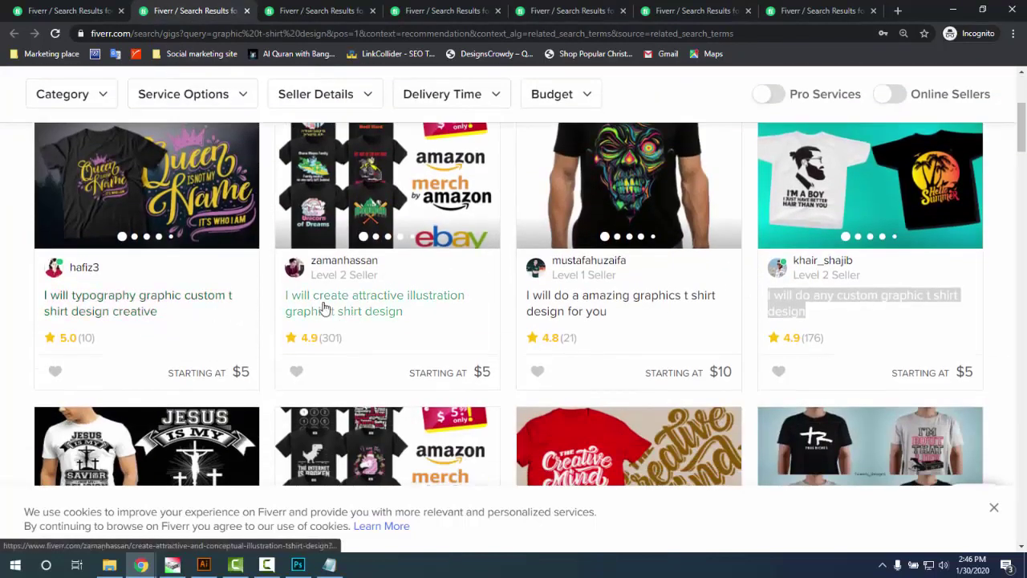
{"action": "left_click", "coordinate": [179, 298]}
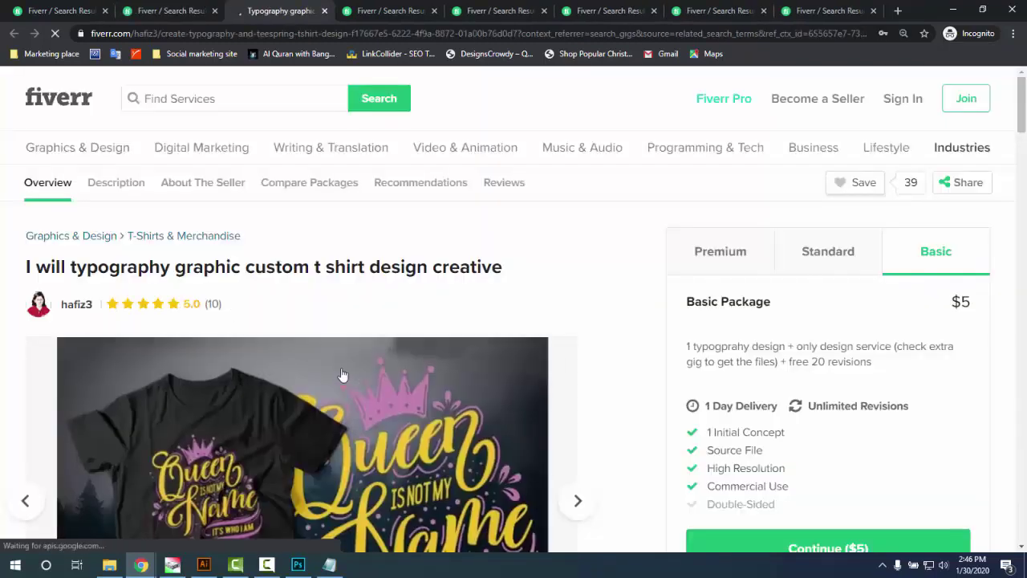
- Read the gig's description, including the introduction, the services offered, the reasons to choose the seller and the portfolio link
{"action": "scroll", "coordinate": [1024, 227], "scroll_direction": "down", "scroll_amount": 10}
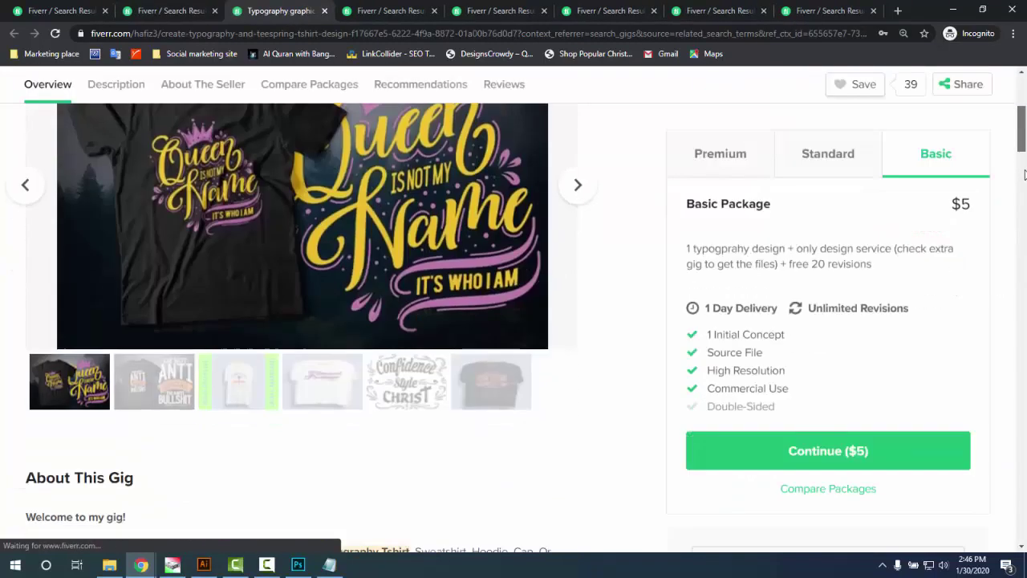
{"action": "scroll", "coordinate": [1024, 228], "scroll_direction": "down", "scroll_amount": 5}
{"action": "scroll", "coordinate": [293, 318], "scroll_direction": "up", "scroll_amount": 6}
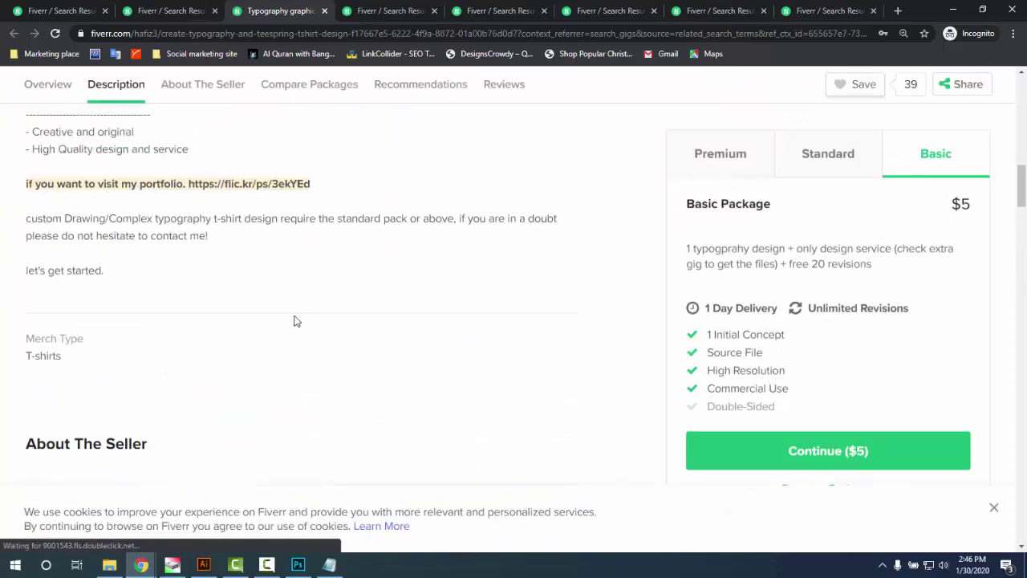
{"action": "scroll", "coordinate": [241, 333], "scroll_direction": "up", "scroll_amount": 3}
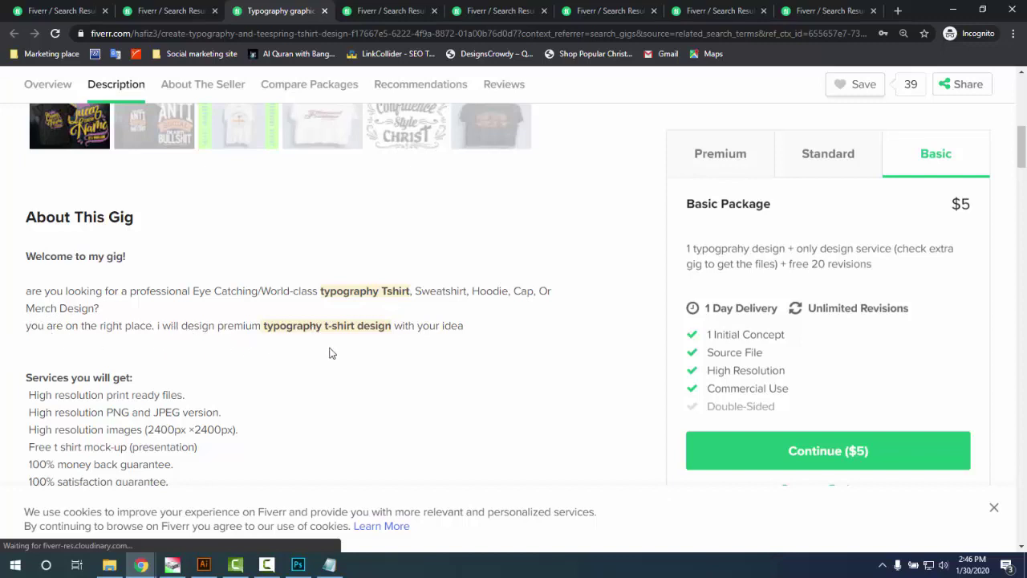
{"action": "scroll", "coordinate": [87, 291], "scroll_direction": "down", "scroll_amount": 2}
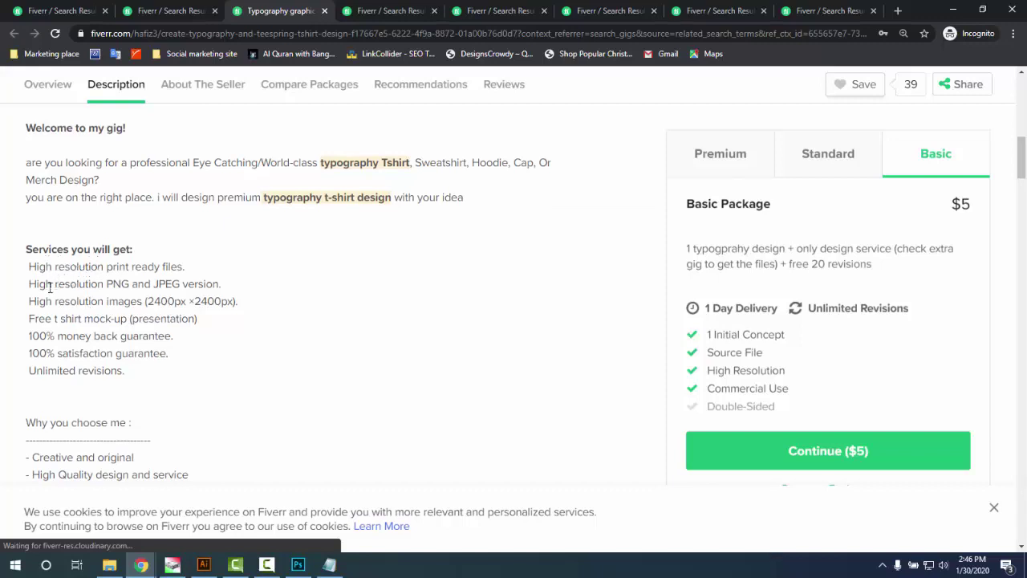
{"action": "scroll", "coordinate": [52, 297], "scroll_direction": "down", "scroll_amount": 3}
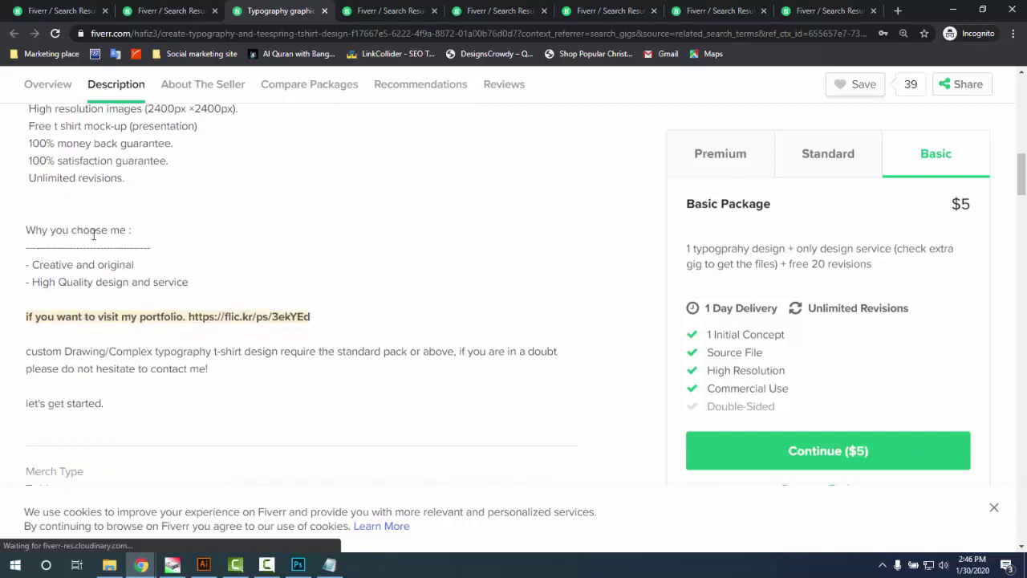
{"action": "scroll", "coordinate": [98, 270], "scroll_direction": "down", "scroll_amount": 1}
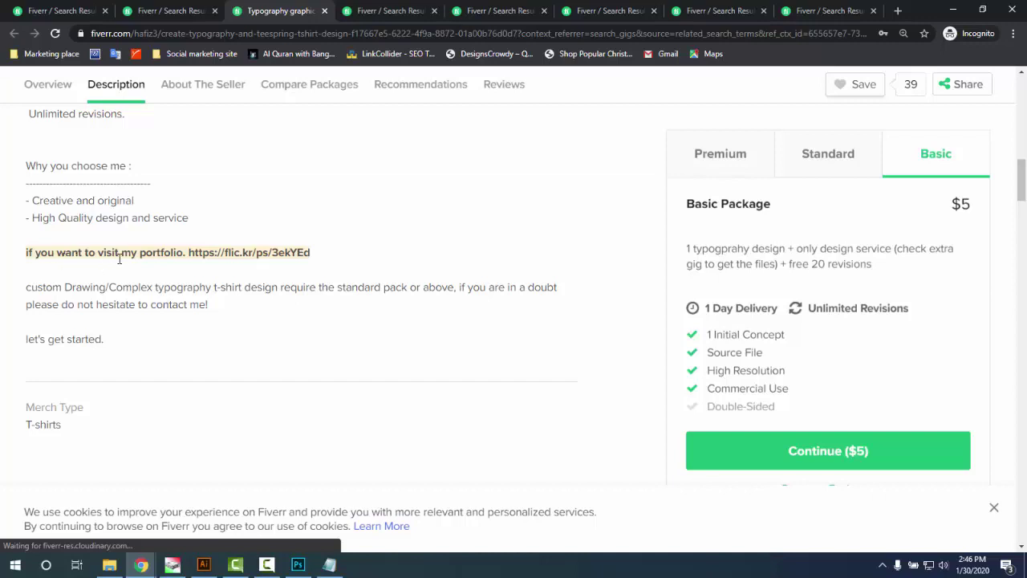
{"action": "double_click", "coordinate": [278, 252]}
{"action": "left_click", "coordinate": [352, 249]}
{"action": "scroll", "coordinate": [76, 328], "scroll_direction": "down", "scroll_amount": 2}
{"action": "scroll", "coordinate": [227, 329], "scroll_direction": "up", "scroll_amount": 8}
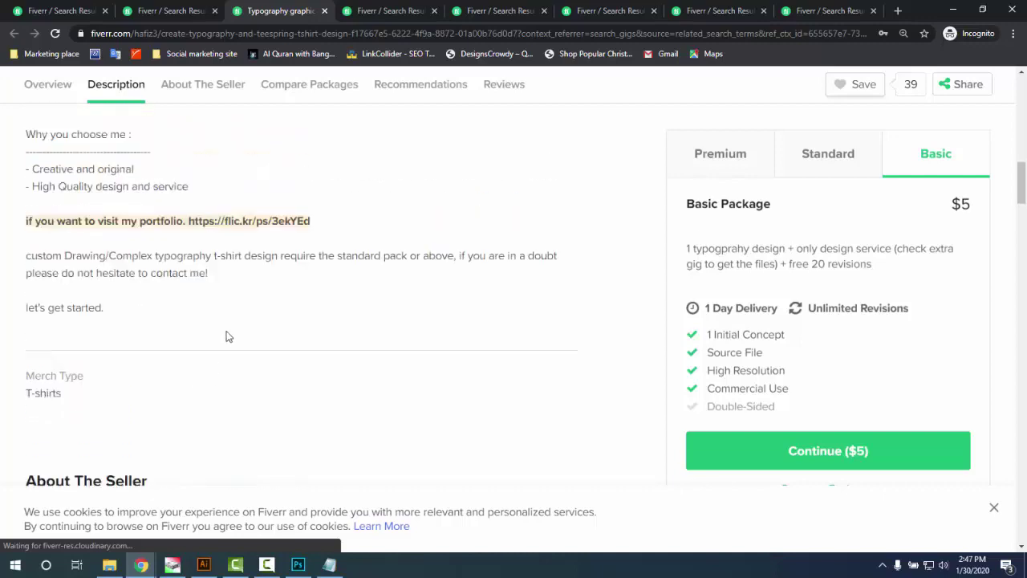
- Review the gig's image gallery and description against the Basic package details, ending at the gig title
{"action": "scroll", "coordinate": [221, 328], "scroll_direction": "up", "scroll_amount": 2}
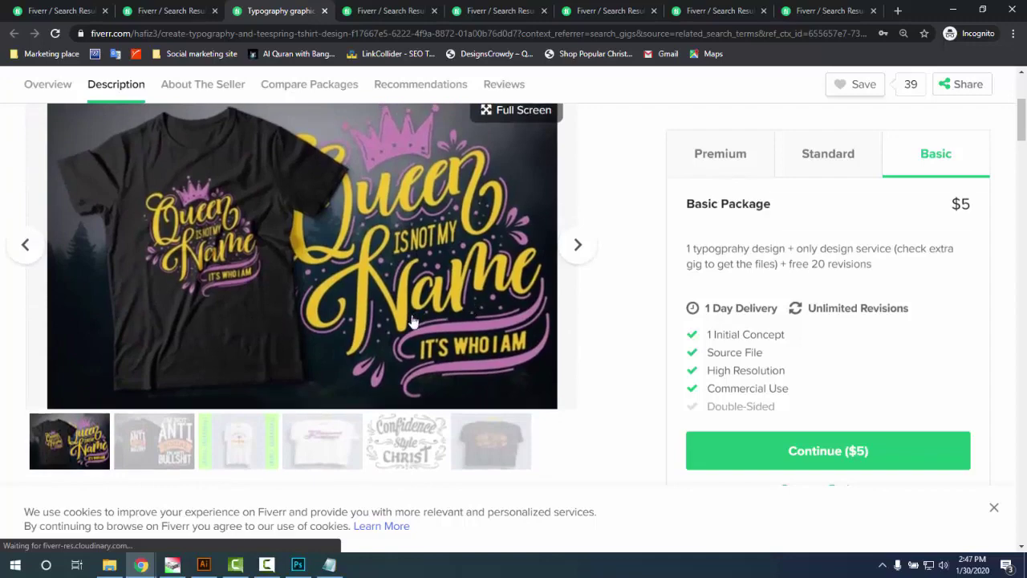
{"action": "scroll", "coordinate": [390, 324], "scroll_direction": "down", "scroll_amount": 4}
{"action": "scroll", "coordinate": [880, 333], "scroll_direction": "down", "scroll_amount": 5}
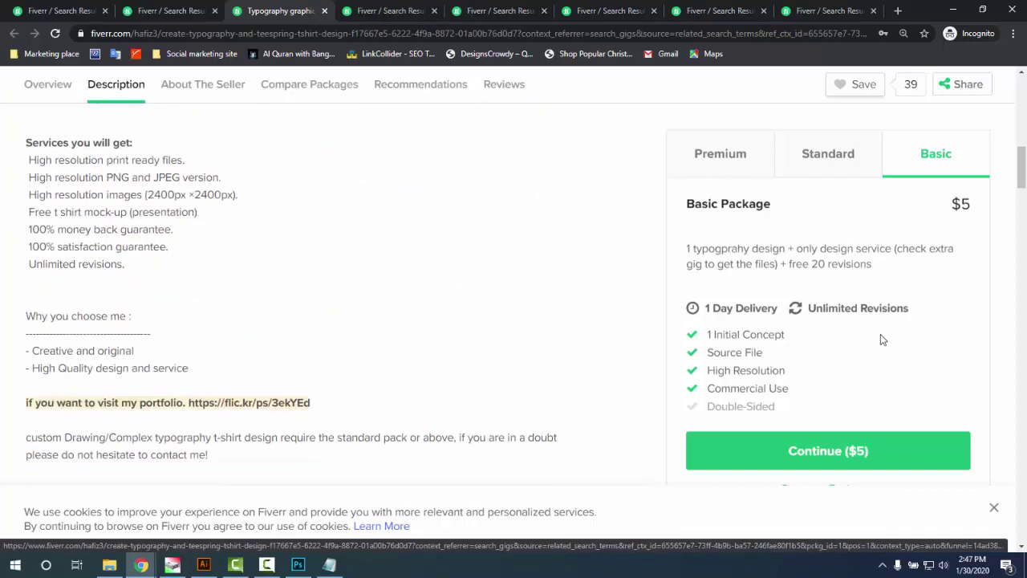
{"action": "scroll", "coordinate": [846, 275], "scroll_direction": "up", "scroll_amount": 8}
{"action": "scroll", "coordinate": [290, 271], "scroll_direction": "down", "scroll_amount": 6}
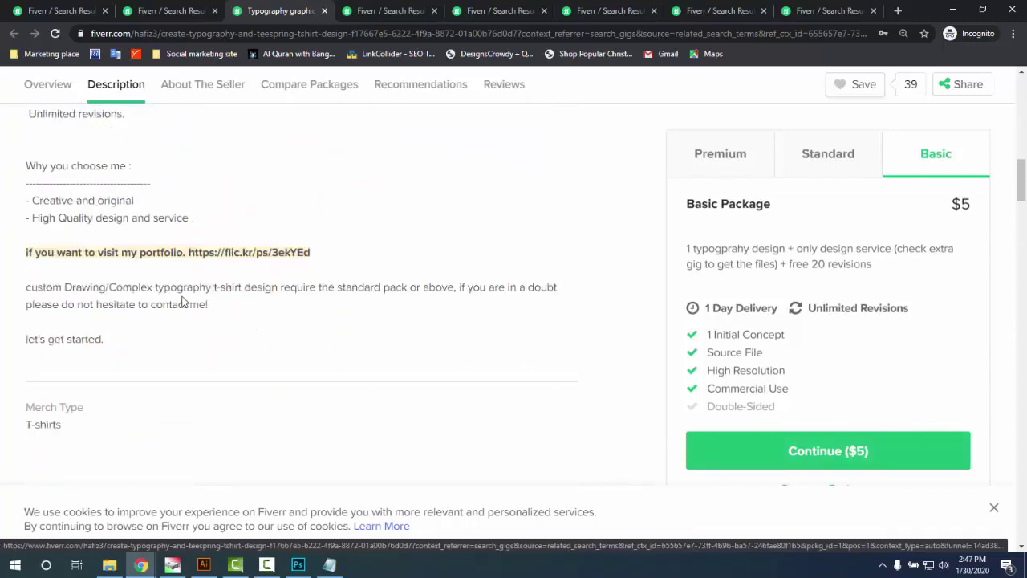
{"action": "scroll", "coordinate": [183, 302], "scroll_direction": "up", "scroll_amount": 4}
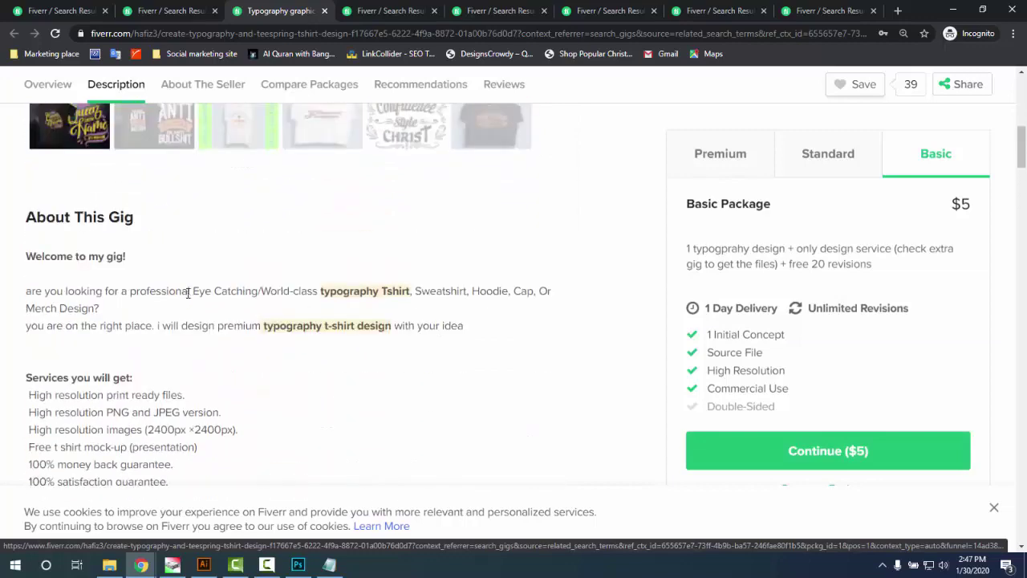
{"action": "scroll", "coordinate": [192, 298], "scroll_direction": "up", "scroll_amount": 3}
{"action": "scroll", "coordinate": [193, 299], "scroll_direction": "up", "scroll_amount": 3}
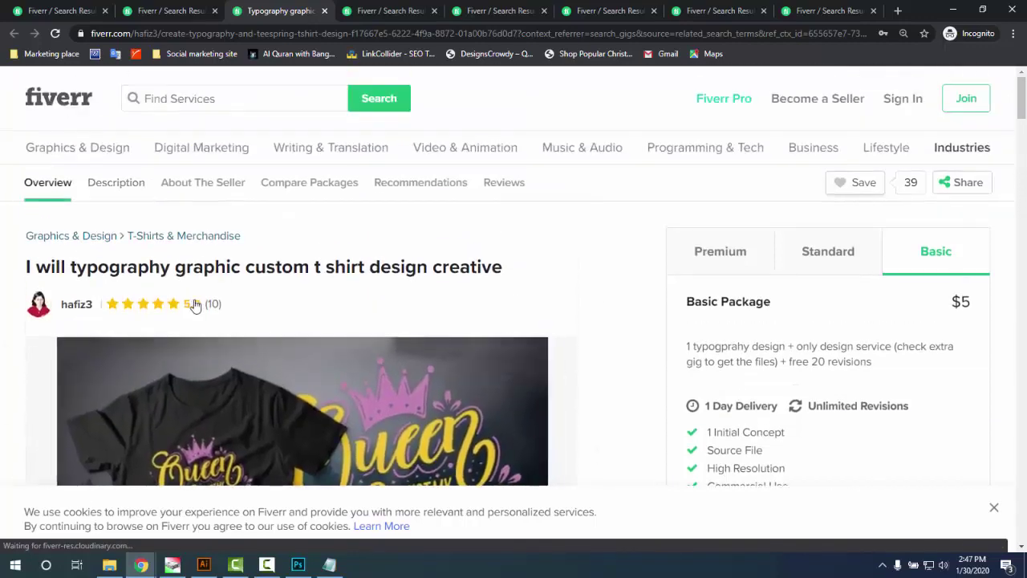
- Check the gig's seller information, including the seller's country and profile text
{"action": "left_click", "coordinate": [75, 306]}
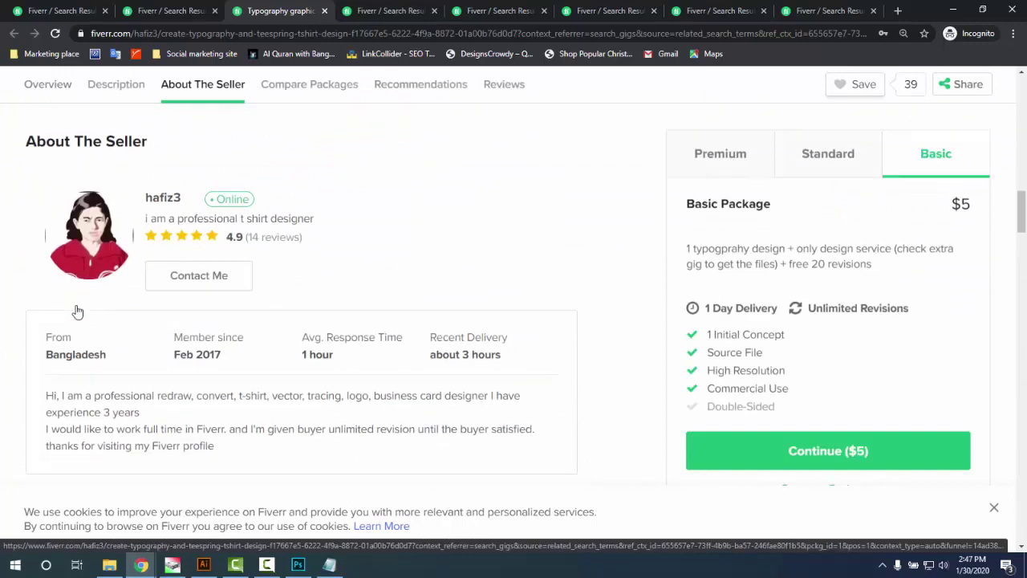
{"action": "double_click", "coordinate": [99, 358]}
{"action": "scroll", "coordinate": [103, 373], "scroll_direction": "down", "scroll_amount": 2}
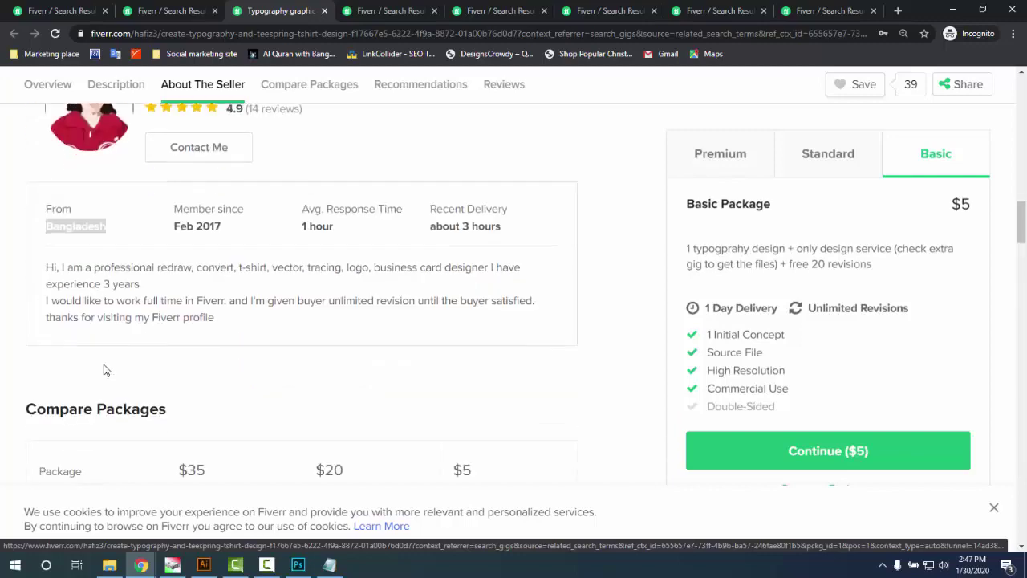
{"action": "scroll", "coordinate": [103, 361], "scroll_direction": "up", "scroll_amount": 3}
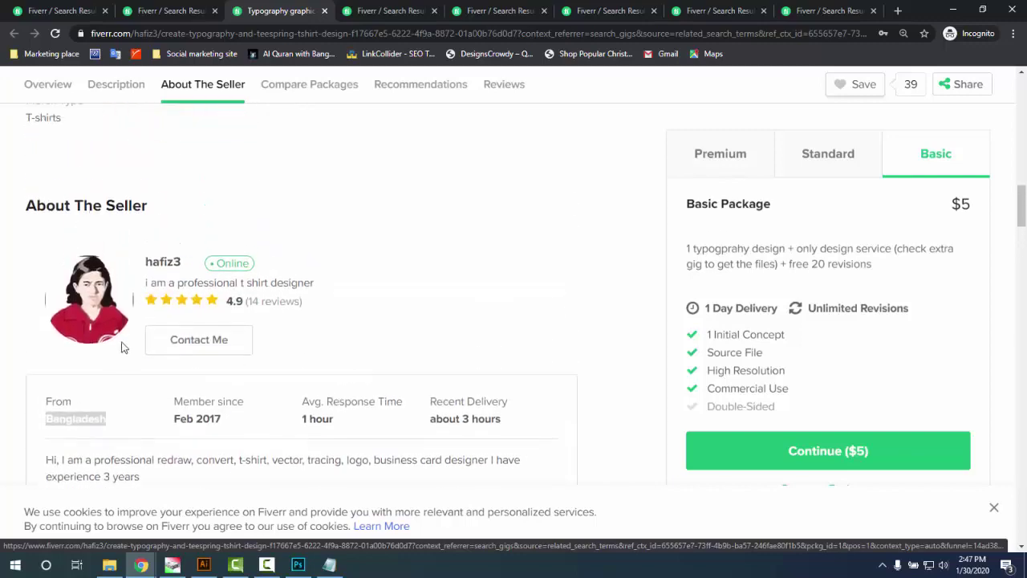
{"action": "scroll", "coordinate": [105, 351], "scroll_direction": "up", "scroll_amount": 10}
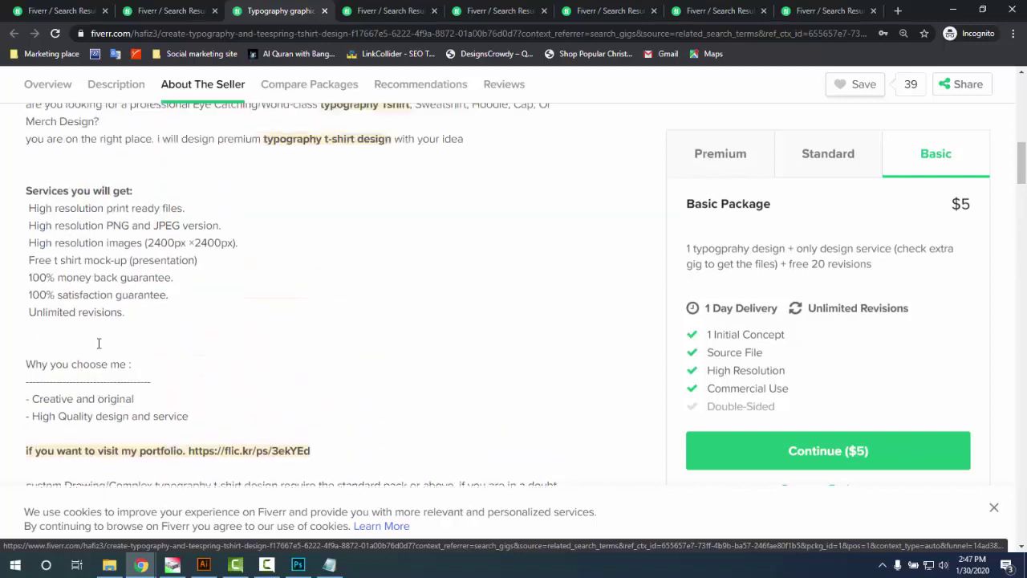
{"action": "scroll", "coordinate": [98, 347], "scroll_direction": "up", "scroll_amount": 3}
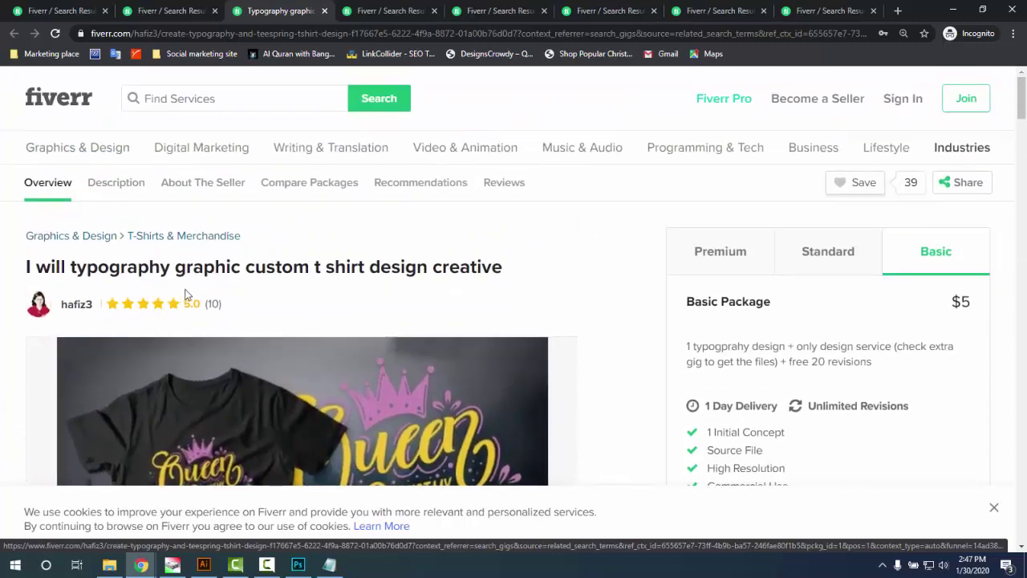
- Examine how the gig description is structured, from the "Services you will get" list through to the merch type
{"action": "scroll", "coordinate": [202, 280], "scroll_direction": "down", "scroll_amount": 7}
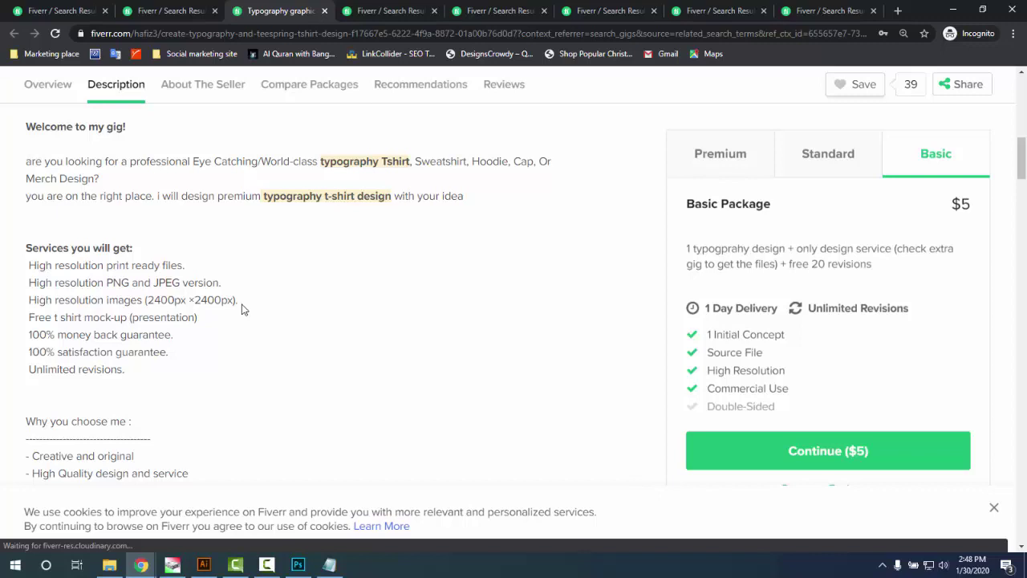
{"action": "left_click_drag", "start_coordinate": [155, 376], "coordinate": [25, 263]}
{"action": "left_click", "coordinate": [302, 397]}
{"action": "scroll", "coordinate": [303, 396], "scroll_direction": "down", "scroll_amount": 6}
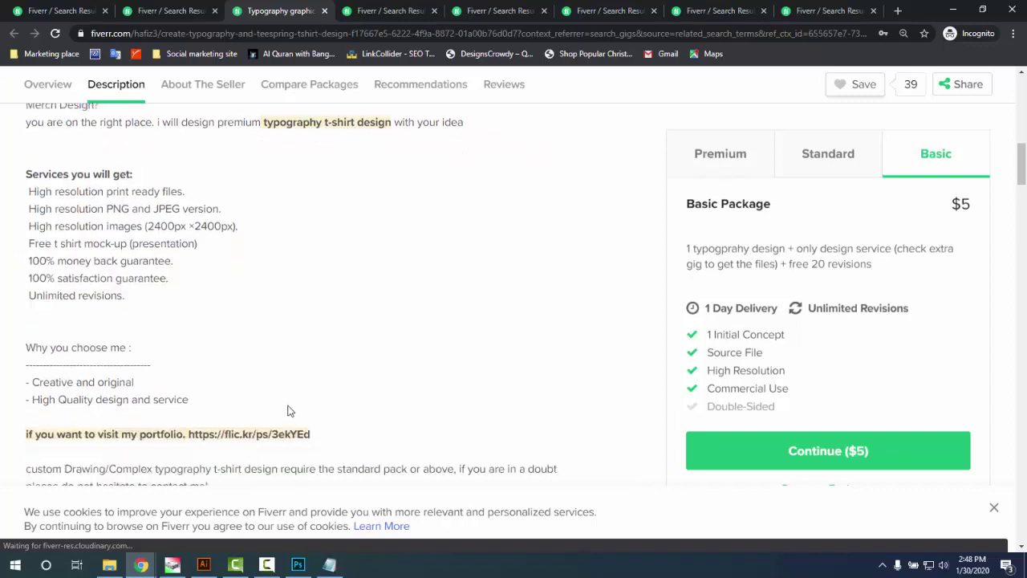
{"action": "scroll", "coordinate": [246, 390], "scroll_direction": "up", "scroll_amount": 10}
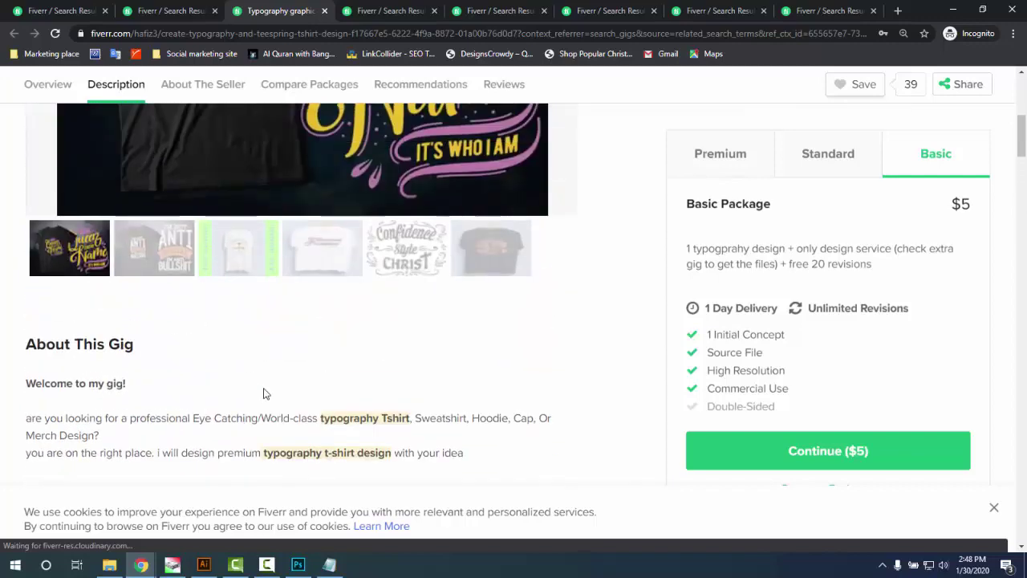
{"action": "scroll", "coordinate": [265, 393], "scroll_direction": "up", "scroll_amount": 1}
{"action": "scroll", "coordinate": [267, 381], "scroll_direction": "down", "scroll_amount": 5}
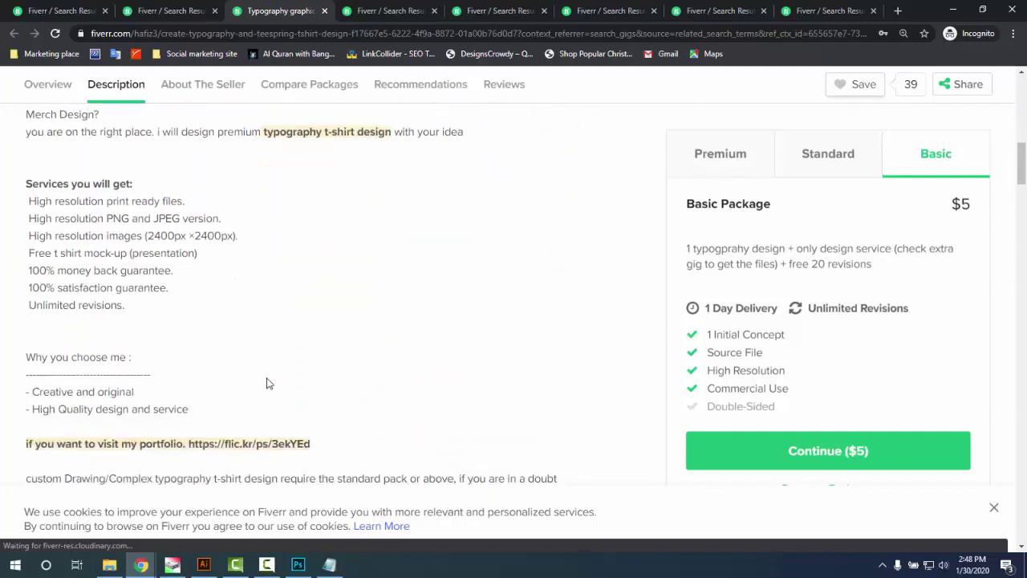
{"action": "scroll", "coordinate": [267, 382], "scroll_direction": "up", "scroll_amount": 4}
{"action": "scroll", "coordinate": [267, 384], "scroll_direction": "up", "scroll_amount": 3}
{"action": "scroll", "coordinate": [267, 384], "scroll_direction": "down", "scroll_amount": 7}
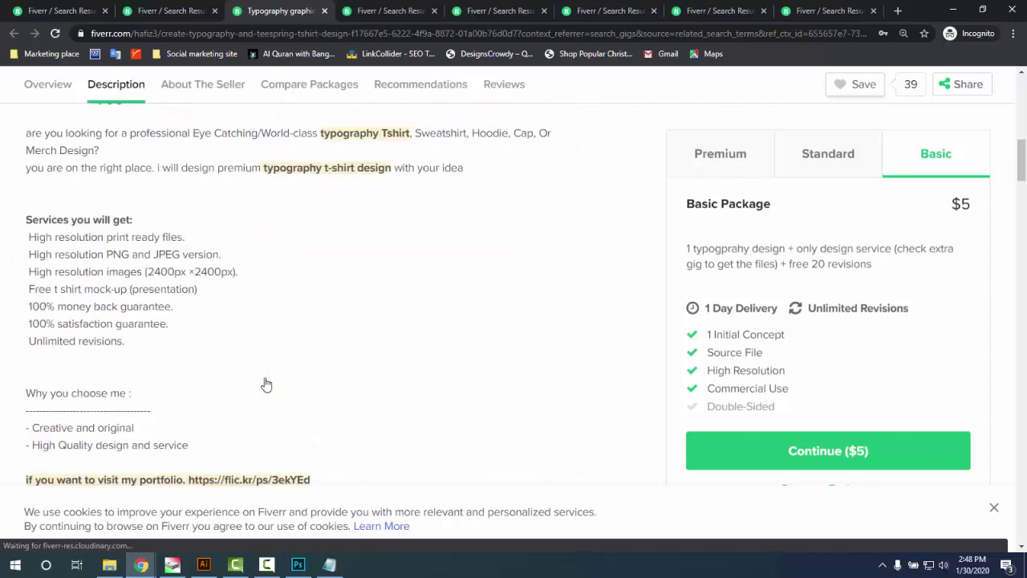
{"action": "scroll", "coordinate": [266, 383], "scroll_direction": "down", "scroll_amount": 5}
{"action": "scroll", "coordinate": [269, 381], "scroll_direction": "up", "scroll_amount": 4}
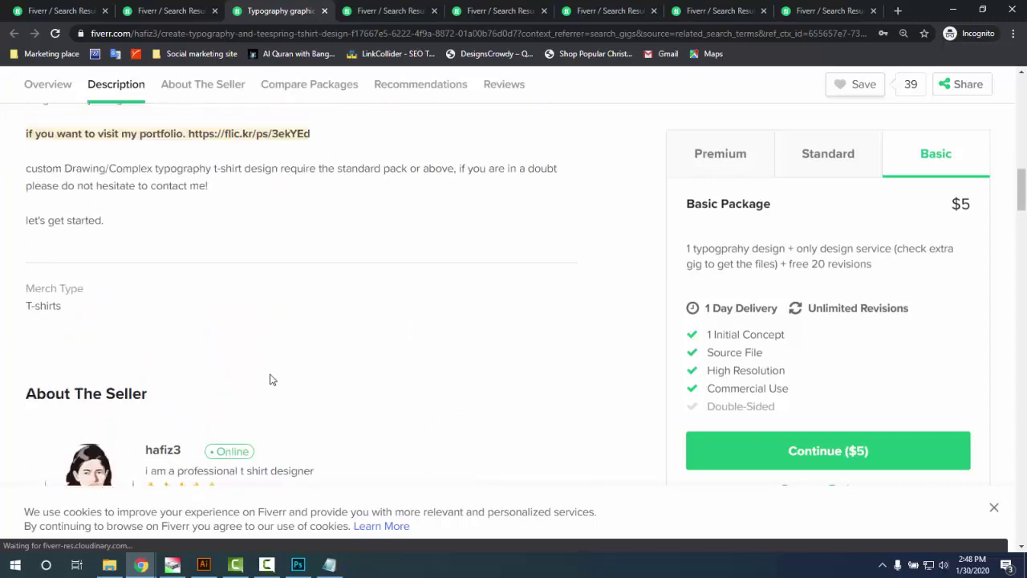
{"action": "scroll", "coordinate": [236, 378], "scroll_direction": "down", "scroll_amount": 2}
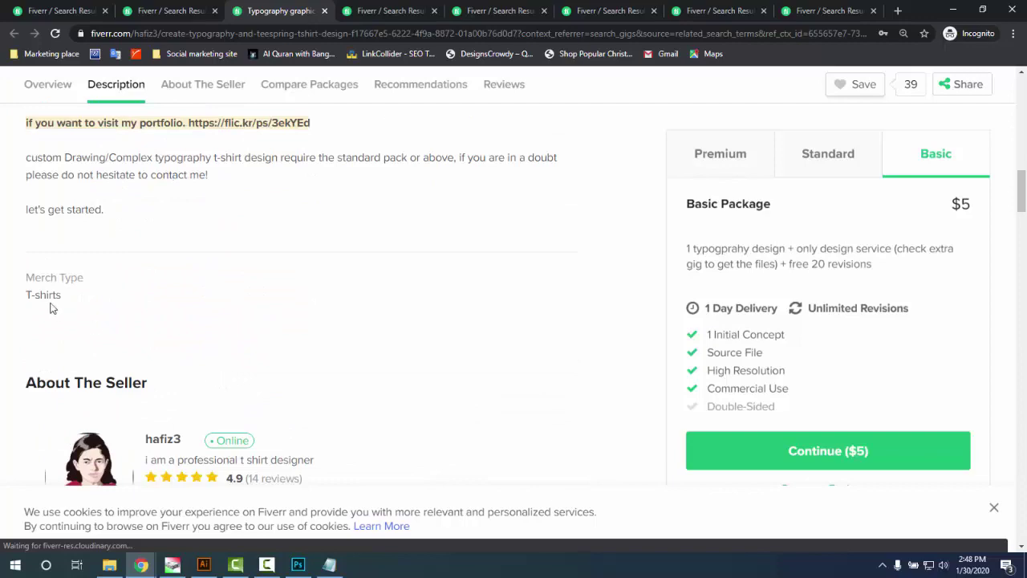
- Look through the gig's package comparison, recommendations and reviews, including the features and delivery times of each package
{"action": "scroll", "coordinate": [160, 307], "scroll_direction": "down", "scroll_amount": 4}
{"action": "scroll", "coordinate": [240, 311], "scroll_direction": "down", "scroll_amount": 5}
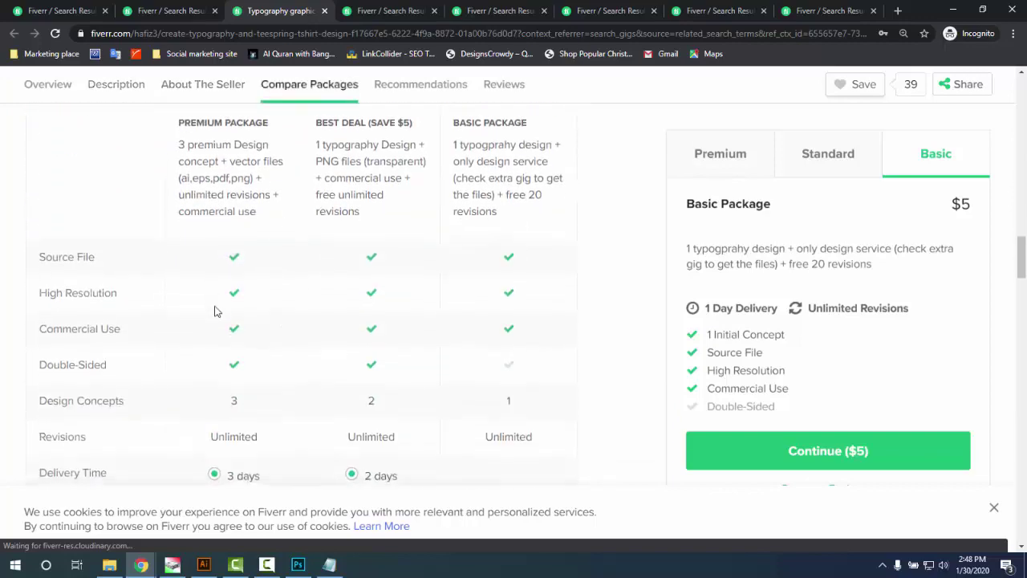
{"action": "scroll", "coordinate": [195, 294], "scroll_direction": "up", "scroll_amount": 8}
{"action": "scroll", "coordinate": [192, 293], "scroll_direction": "up", "scroll_amount": 10}
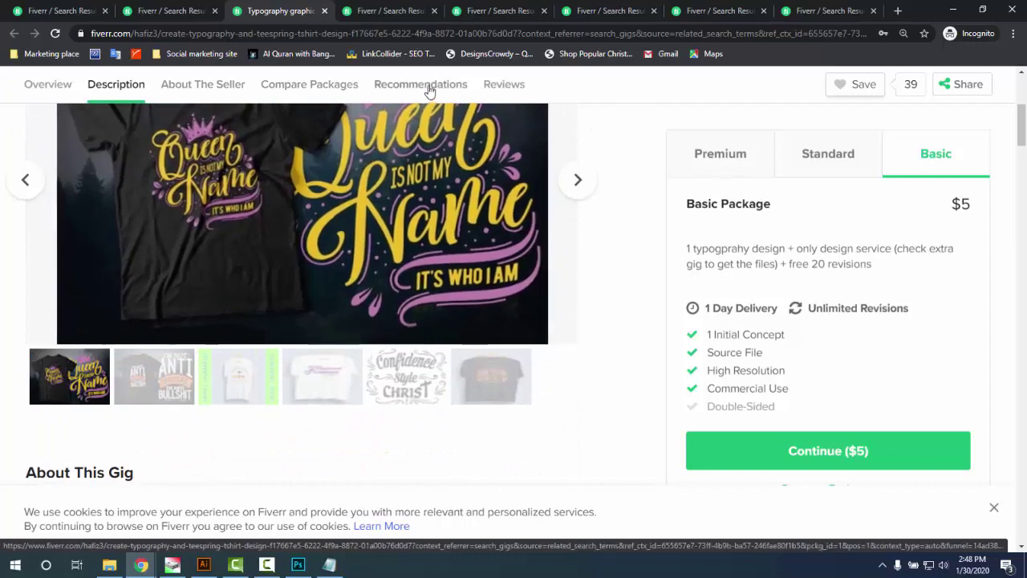
{"action": "left_click", "coordinate": [430, 90]}
{"action": "left_click", "coordinate": [498, 86]}
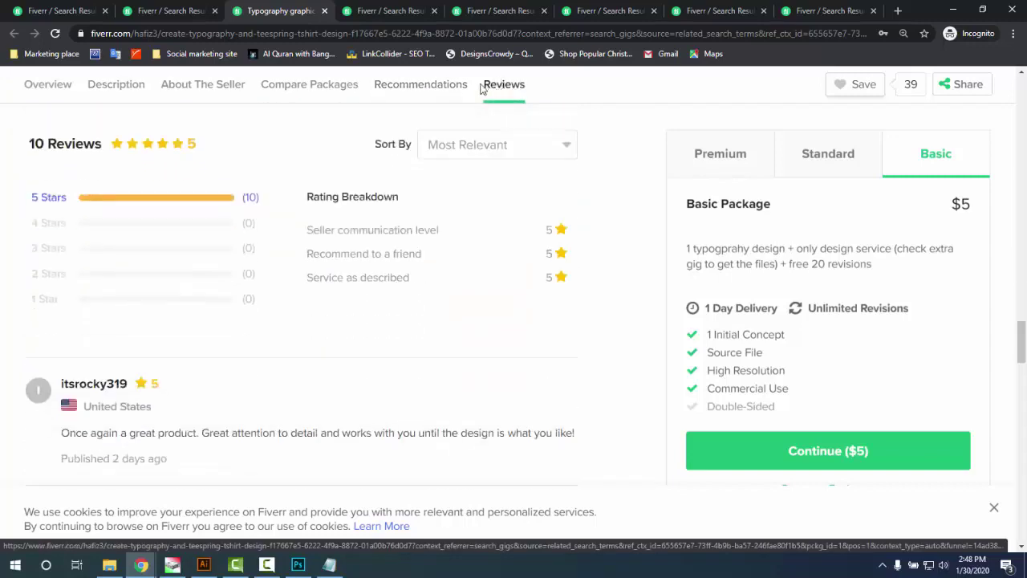
{"action": "left_click", "coordinate": [331, 88]}
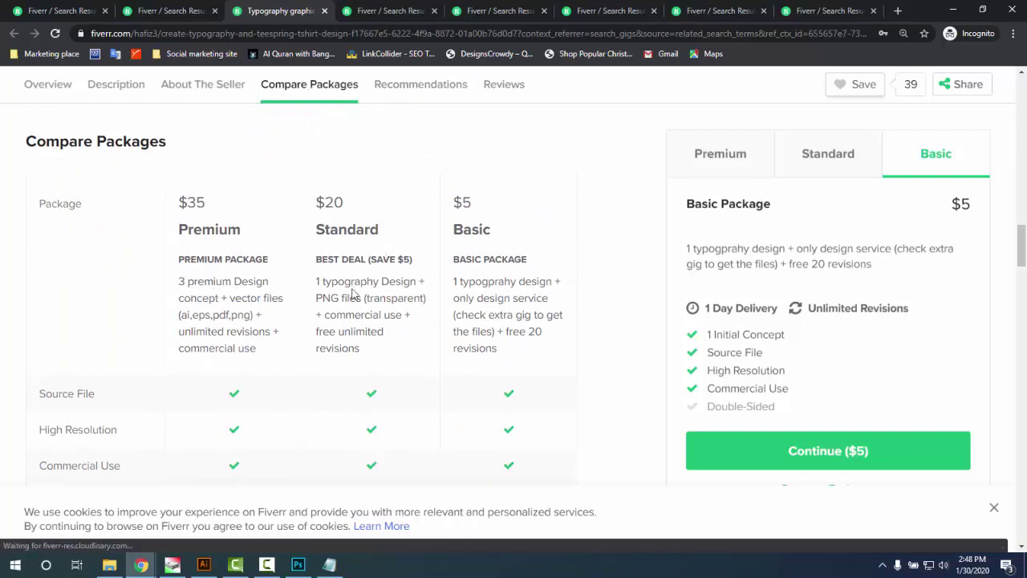
{"action": "scroll", "coordinate": [410, 326], "scroll_direction": "down", "scroll_amount": 3}
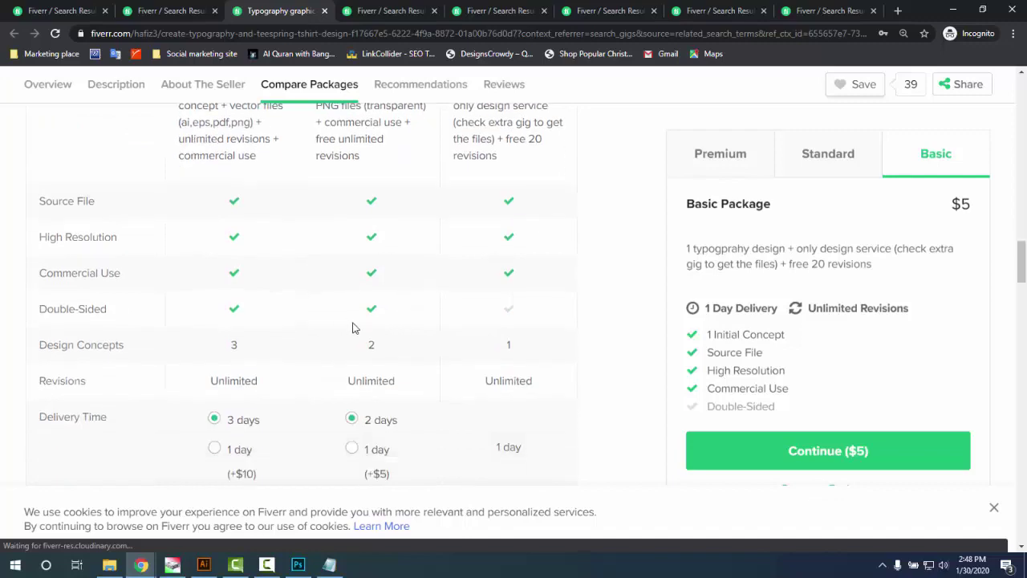
{"action": "scroll", "coordinate": [353, 328], "scroll_direction": "up", "scroll_amount": 3}
- Return to the graphic t-shirt design search results, passing through the general t-shirt design results
{"action": "left_click", "coordinate": [66, 12]}
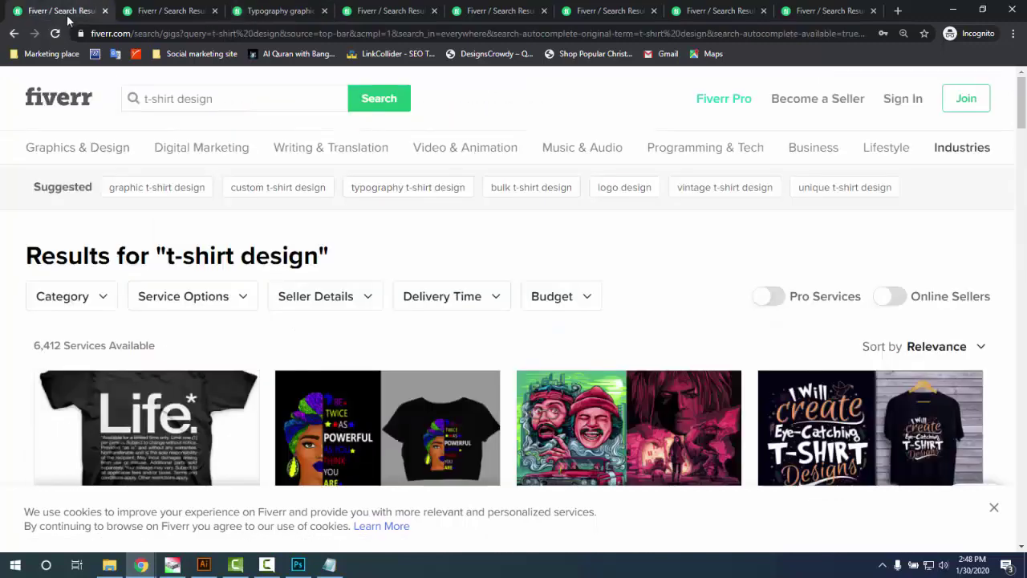
{"action": "left_click", "coordinate": [175, 11]}
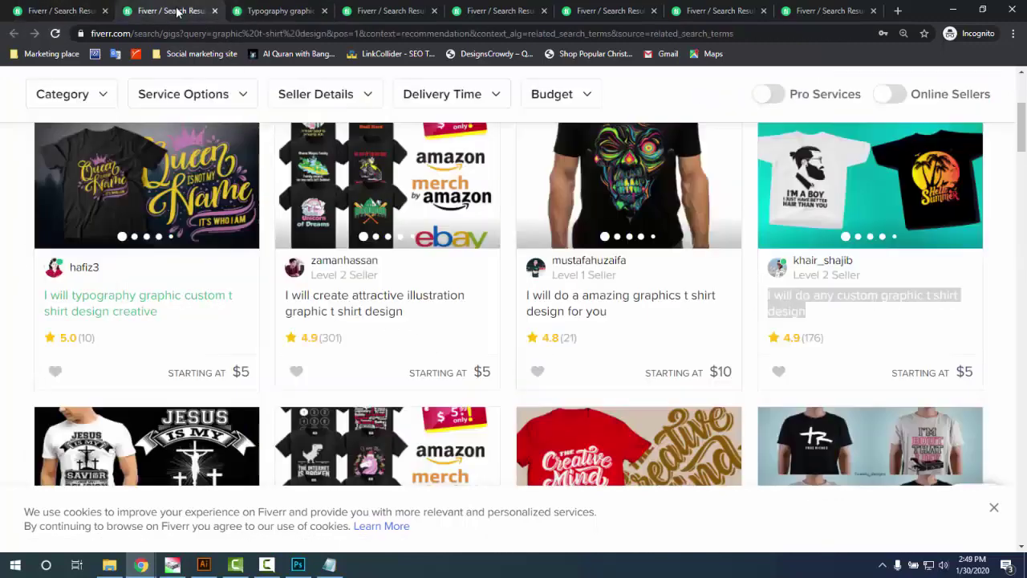
- Return to the typography graphic t-shirt gig and look through its packages and reviews down to the related tags
{"action": "left_click", "coordinate": [277, 11]}
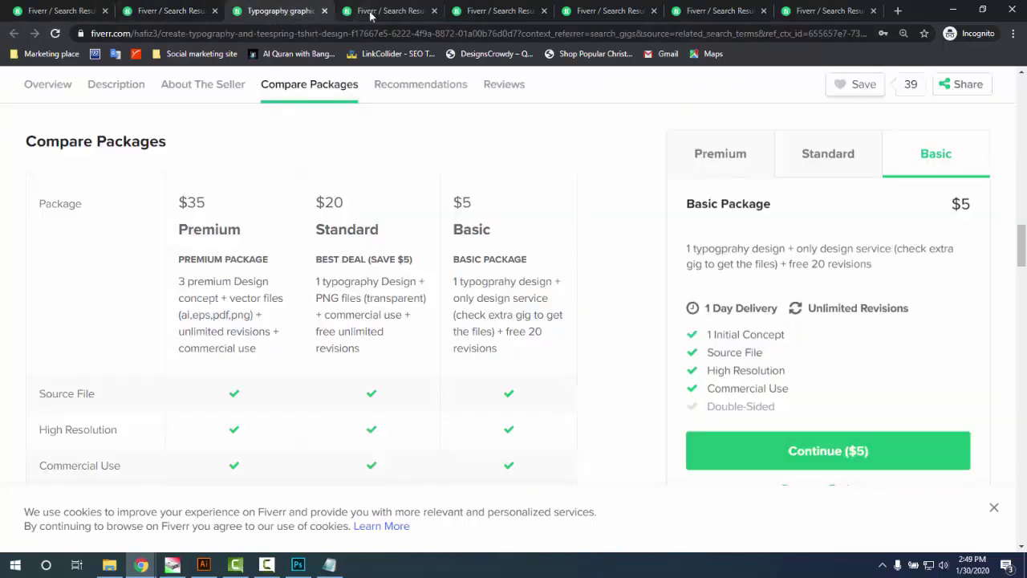
{"action": "left_click", "coordinate": [382, 11]}
{"action": "scroll", "coordinate": [337, 249], "scroll_direction": "down", "scroll_amount": 2}
{"action": "scroll", "coordinate": [328, 261], "scroll_direction": "up", "scroll_amount": 2}
{"action": "left_click", "coordinate": [277, 11]}
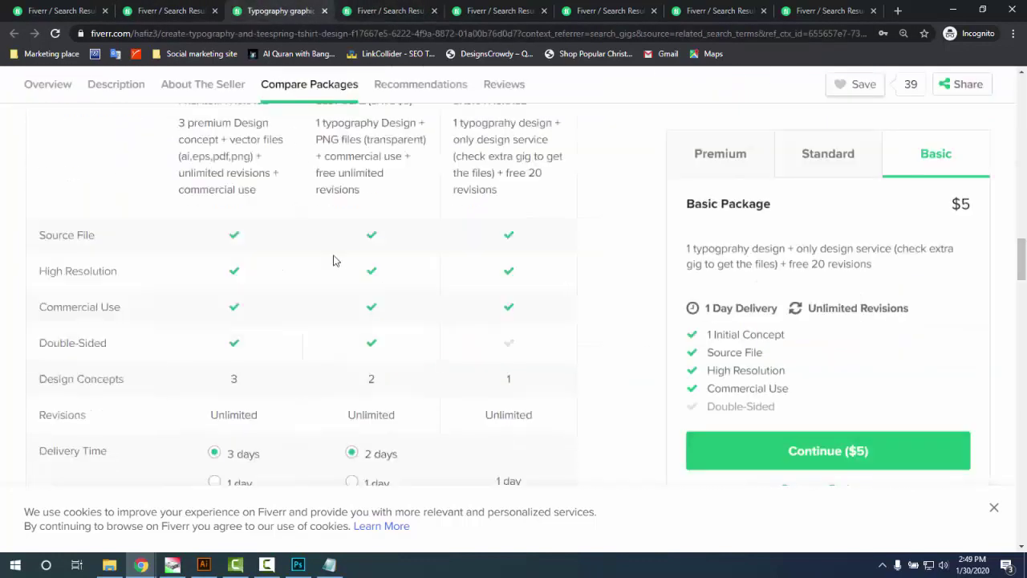
{"action": "scroll", "coordinate": [337, 265], "scroll_direction": "down", "scroll_amount": 8}
{"action": "scroll", "coordinate": [363, 348], "scroll_direction": "down", "scroll_amount": 4}
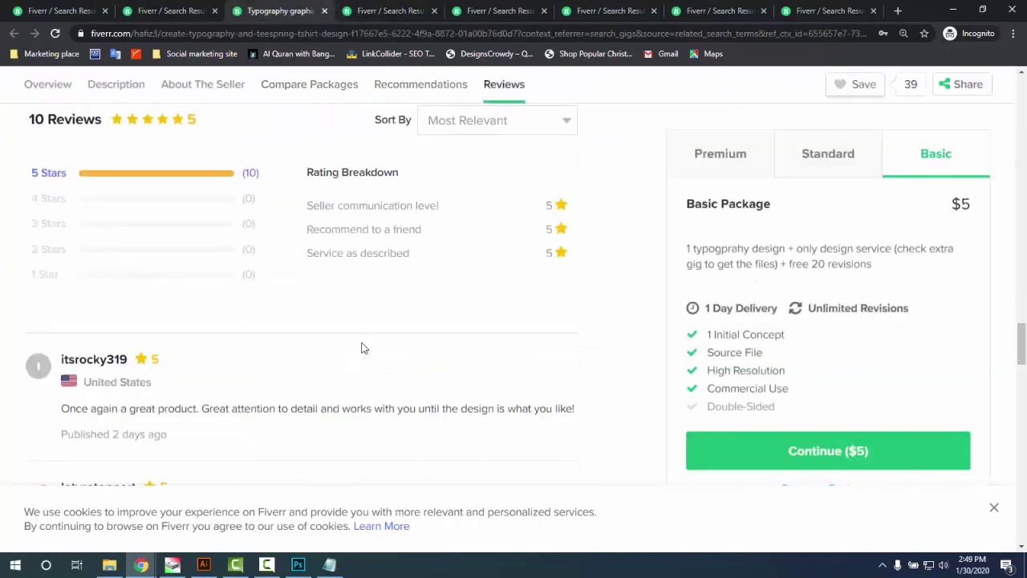
{"action": "scroll", "coordinate": [362, 346], "scroll_direction": "down", "scroll_amount": 3}
{"action": "scroll", "coordinate": [361, 341], "scroll_direction": "up", "scroll_amount": 5}
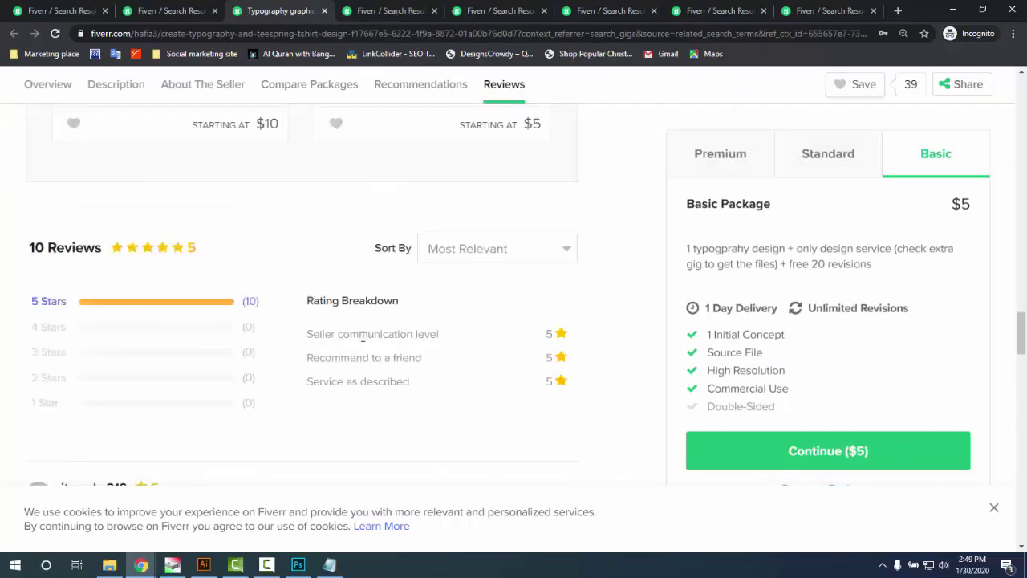
{"action": "scroll", "coordinate": [363, 338], "scroll_direction": "down", "scroll_amount": 12}
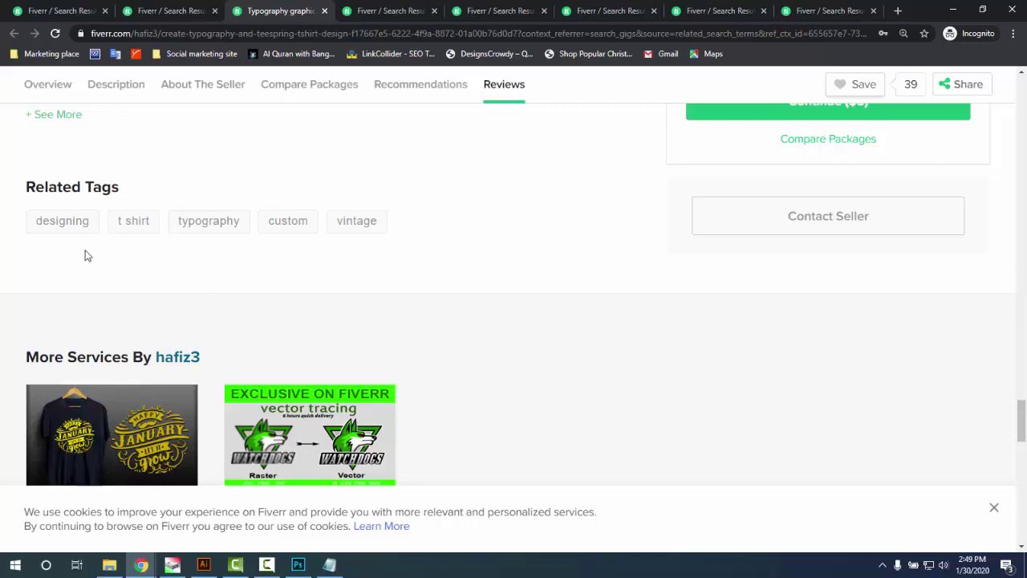
{"action": "scroll", "coordinate": [97, 193], "scroll_direction": "down", "scroll_amount": 1}
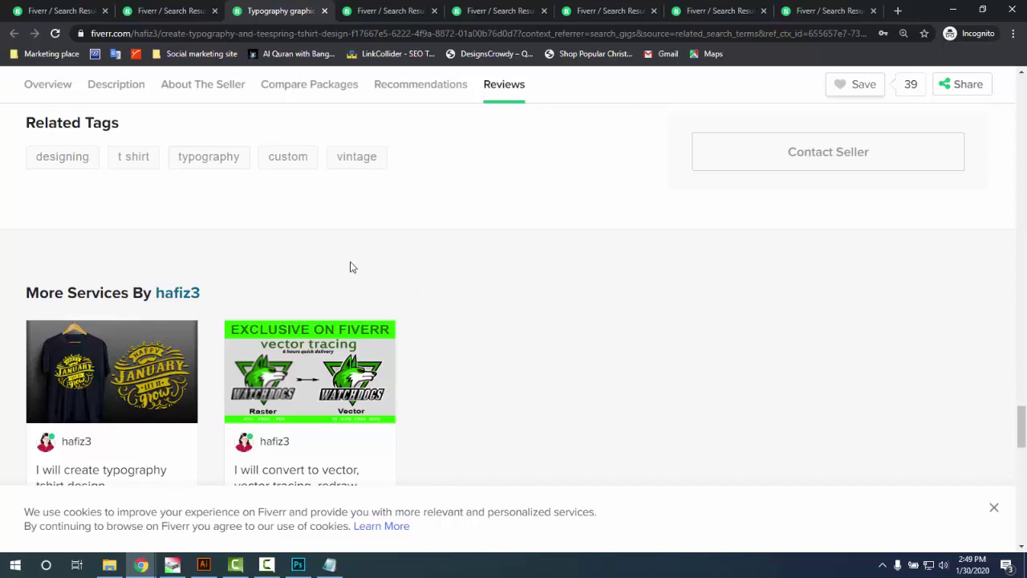
- Copy the gig's related tags into Notepad under a "Tag" heading as "designing t shirt typography custom vintage"
{"action": "left_click_drag", "start_coordinate": [399, 168], "coordinate": [27, 153]}
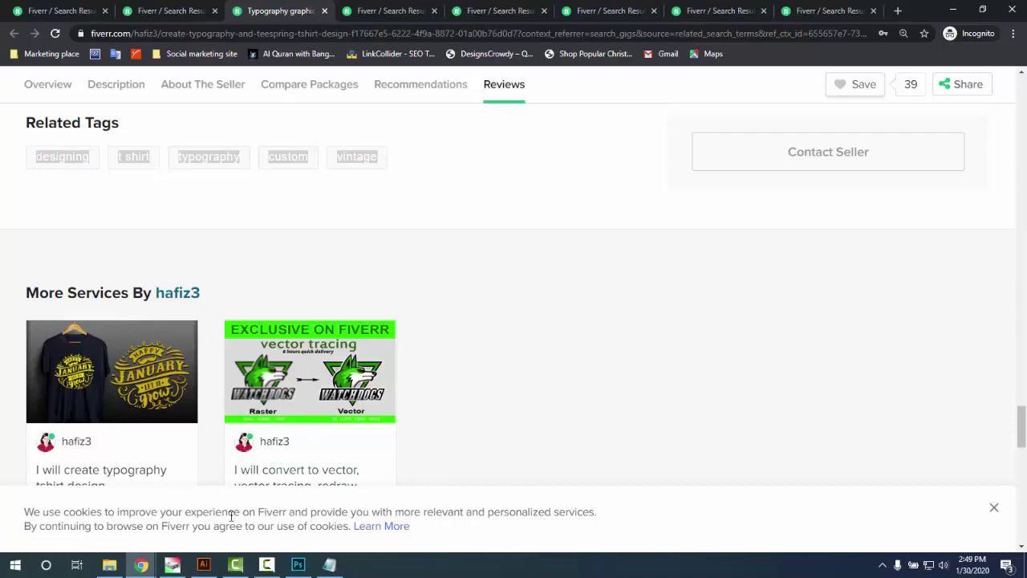
{"action": "left_click", "coordinate": [329, 565]}
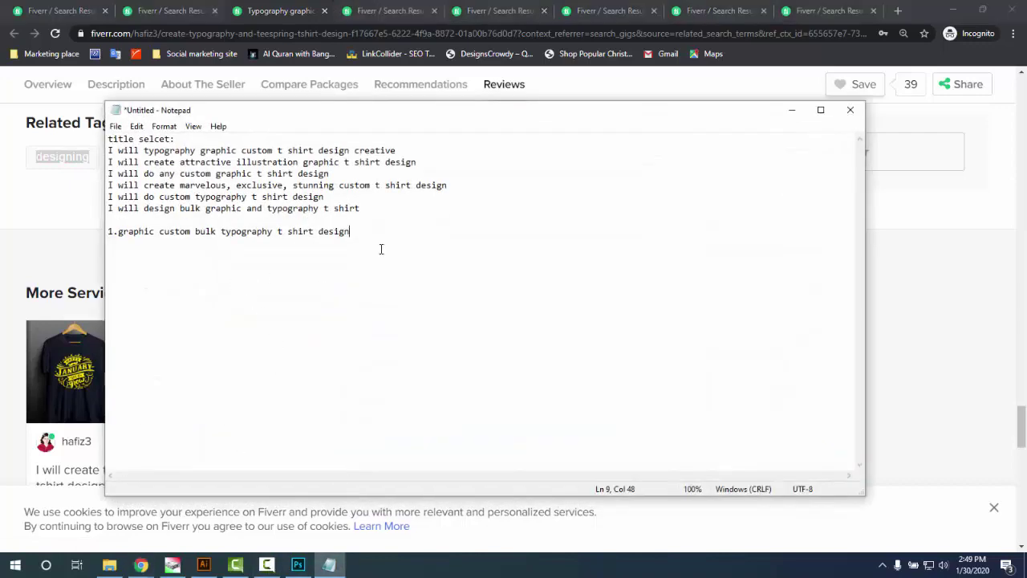
{"action": "key", "text": "Return"}
{"action": "key", "text": "Return"}
{"action": "type", "text": "designingt shirttypographycustomvintage"}
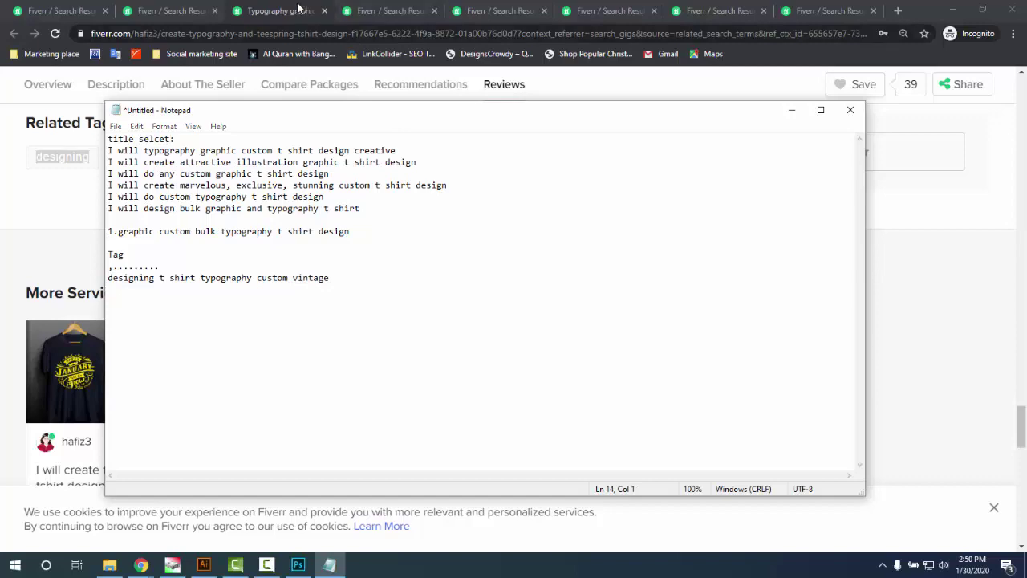
- Close the typography gig and open "I will create attractive illustration graphic t shirt design" from the graphic t-shirt results
{"action": "left_click", "coordinate": [362, 13]}
{"action": "left_click", "coordinate": [269, 10]}
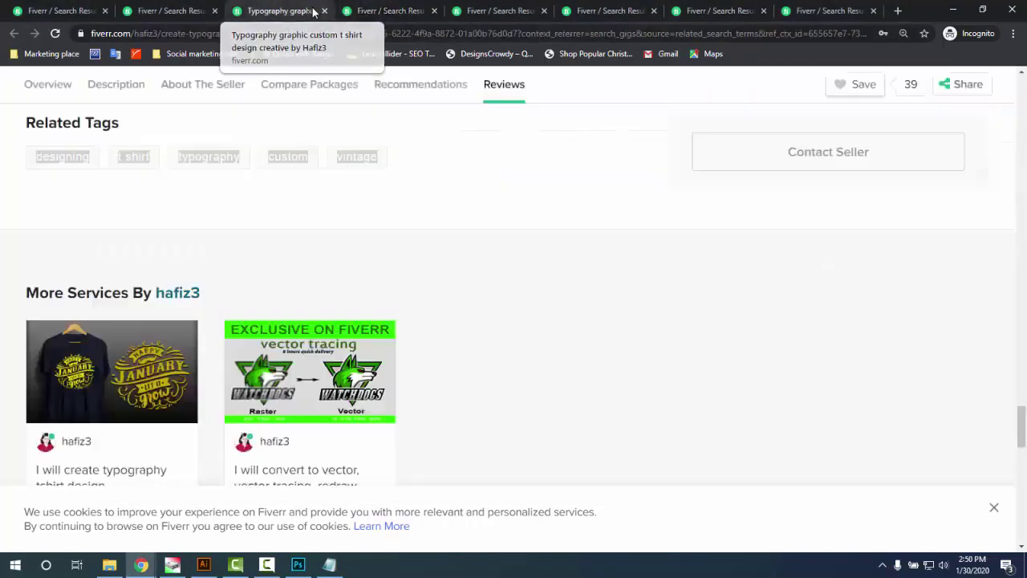
{"action": "left_click", "coordinate": [324, 11]}
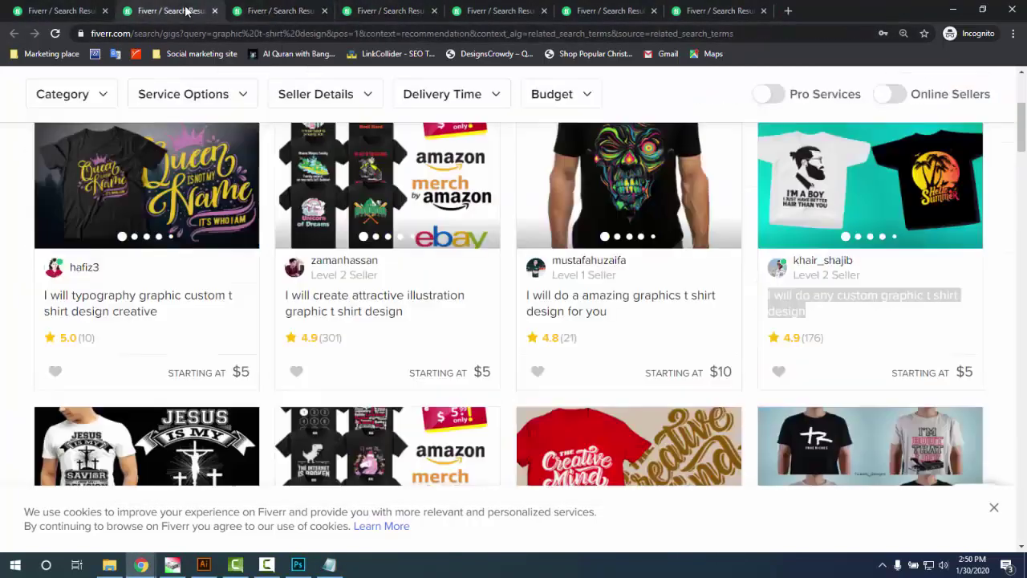
{"action": "middle_click", "coordinate": [369, 302]}
{"action": "left_click", "coordinate": [285, 10]}
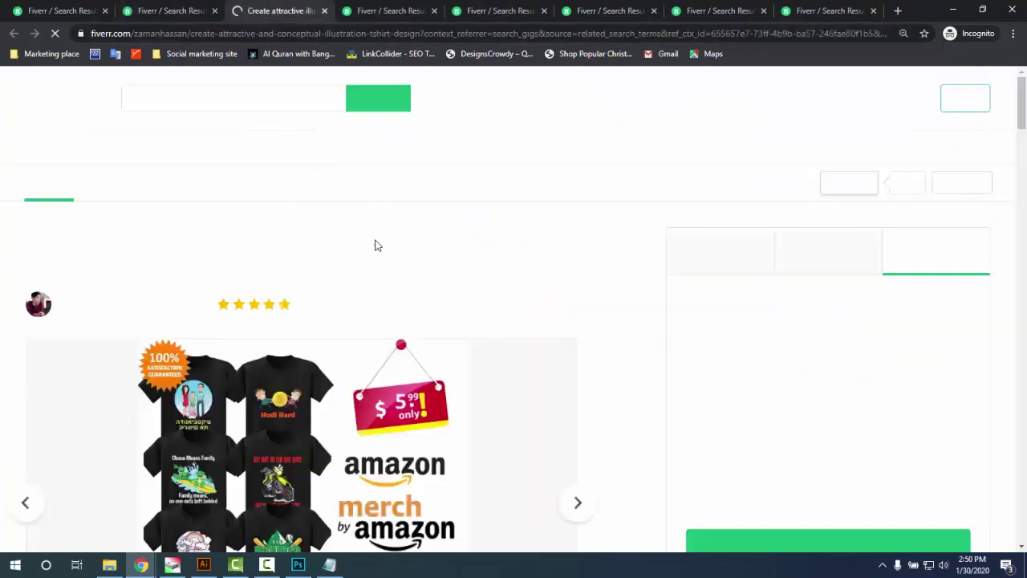
- Examine the illustration gig's title and main cover image, including its price badge, marketplace logos and slogan
{"action": "scroll", "coordinate": [754, 346], "scroll_direction": "down", "scroll_amount": 2}
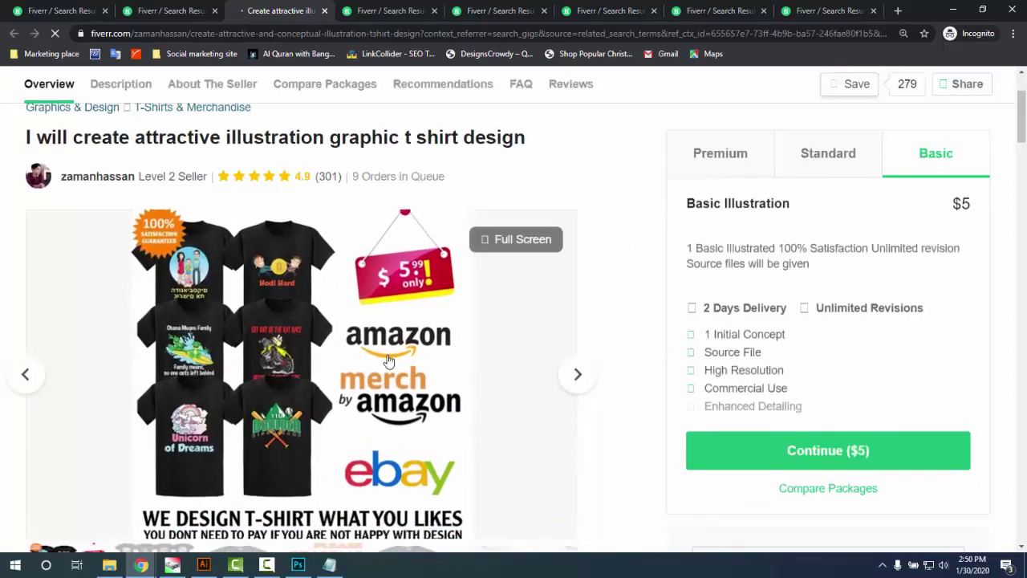
{"action": "scroll", "coordinate": [374, 392], "scroll_direction": "down", "scroll_amount": 1}
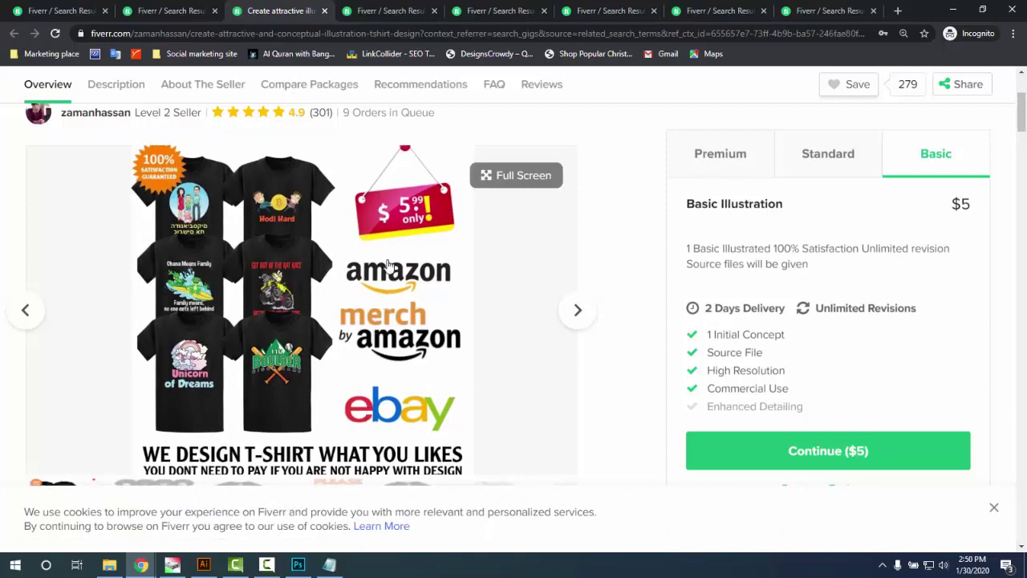
{"action": "scroll", "coordinate": [386, 363], "scroll_direction": "down", "scroll_amount": 1}
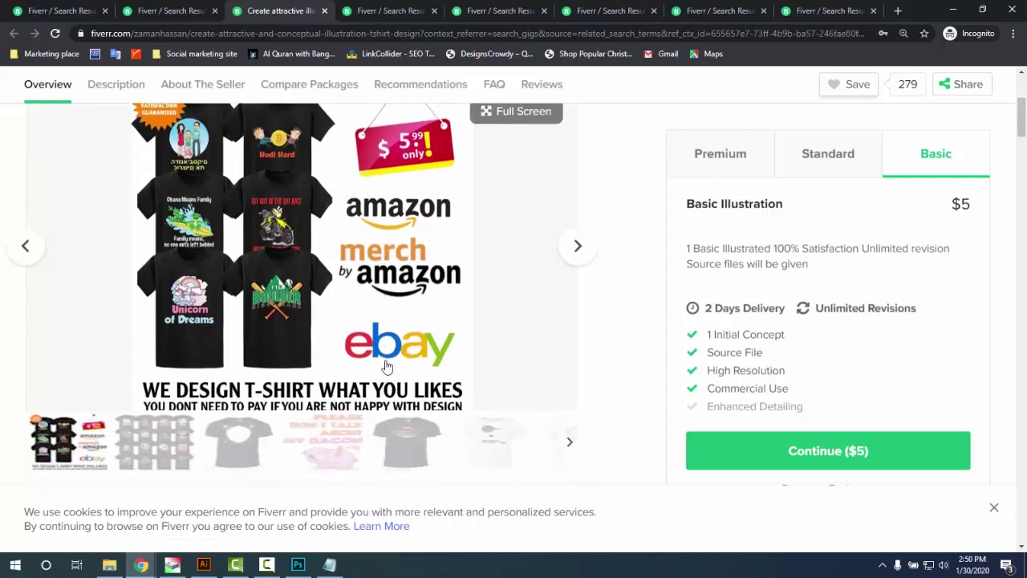
{"action": "scroll", "coordinate": [395, 368], "scroll_direction": "down", "scroll_amount": 1}
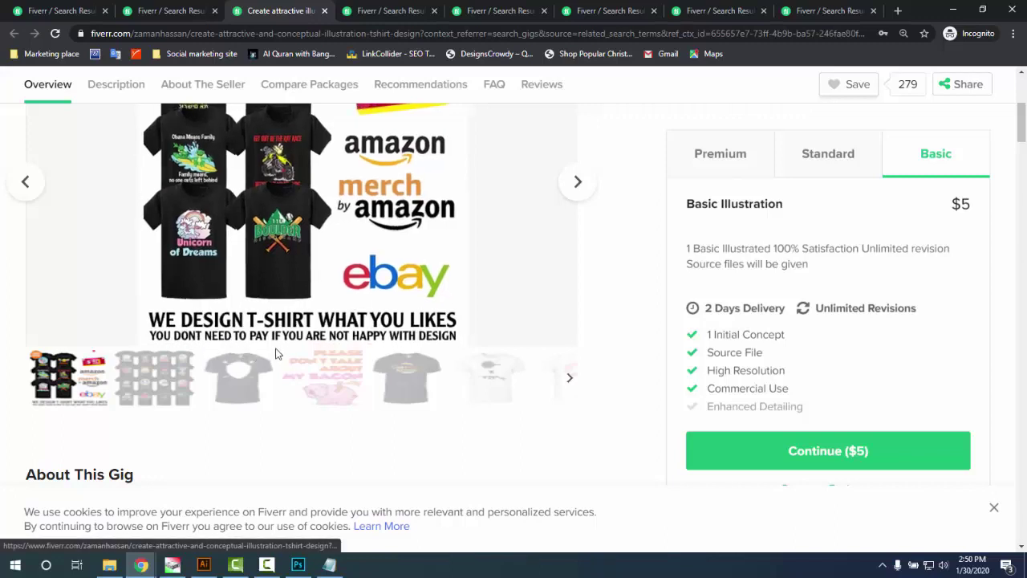
{"action": "scroll", "coordinate": [452, 361], "scroll_direction": "up", "scroll_amount": 2}
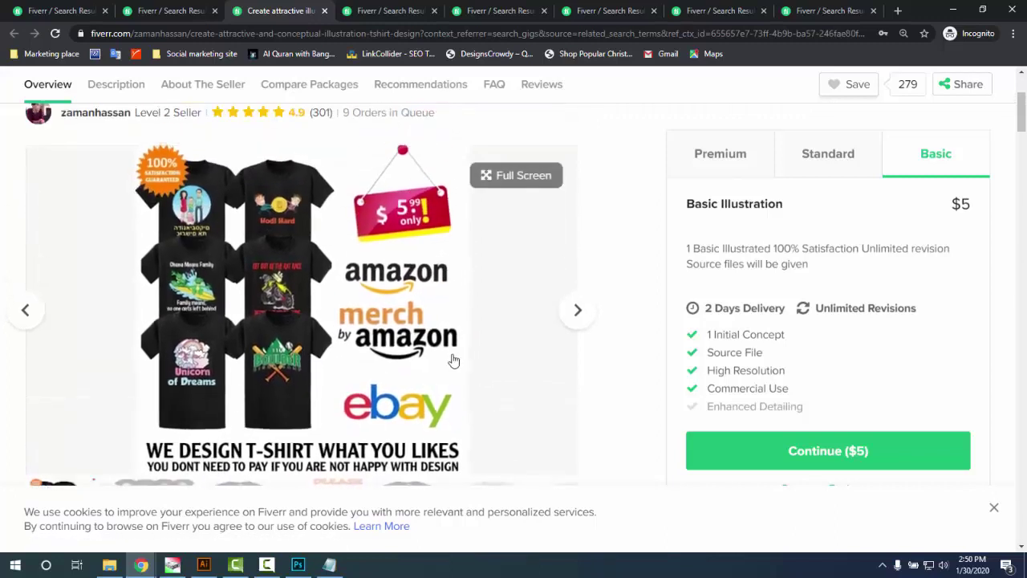
{"action": "scroll", "coordinate": [406, 361], "scroll_direction": "up", "scroll_amount": 1}
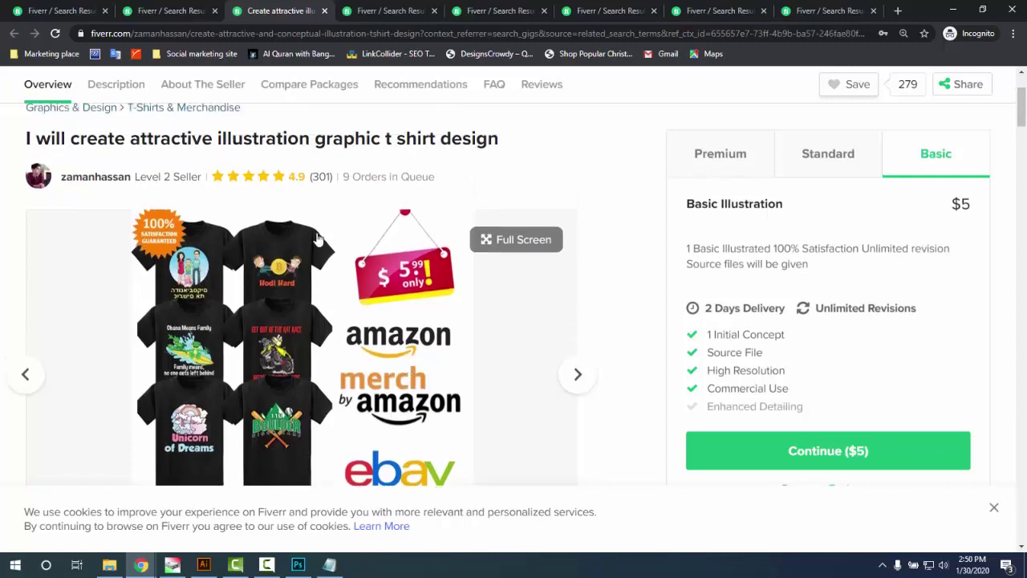
{"action": "scroll", "coordinate": [361, 180], "scroll_direction": "down", "scroll_amount": 3}
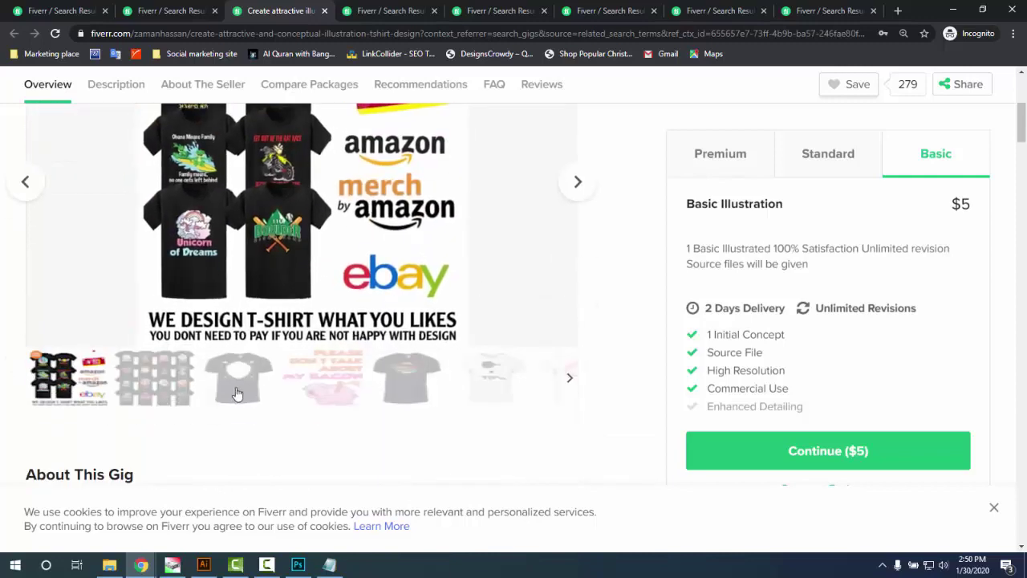
- Browse the gig's gallery from the second image onward to study the t-shirt samples and delivered work
{"action": "left_click", "coordinate": [167, 376]}
{"action": "scroll", "coordinate": [397, 336], "scroll_direction": "up", "scroll_amount": 1}
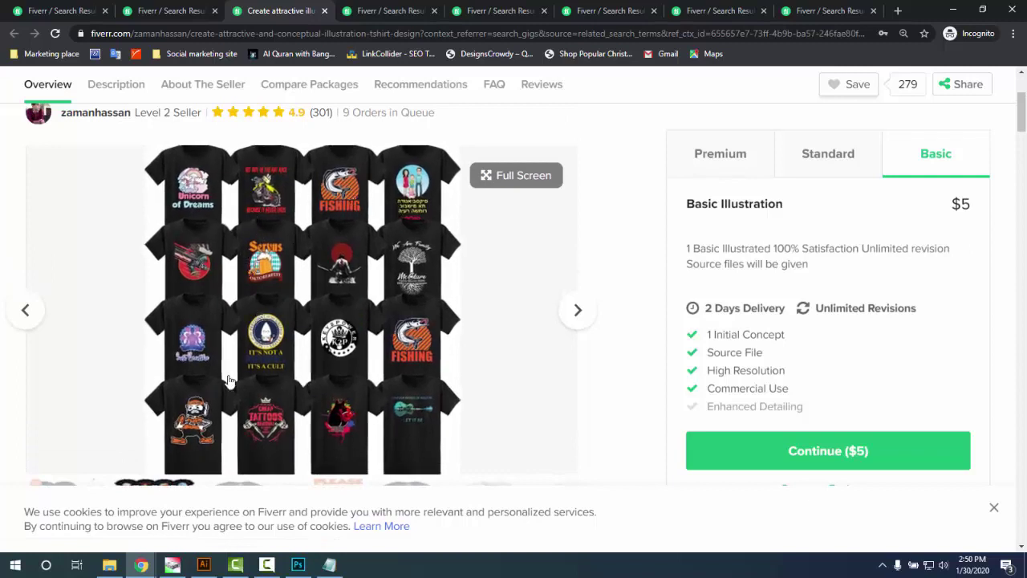
{"action": "left_click", "coordinate": [577, 310]}
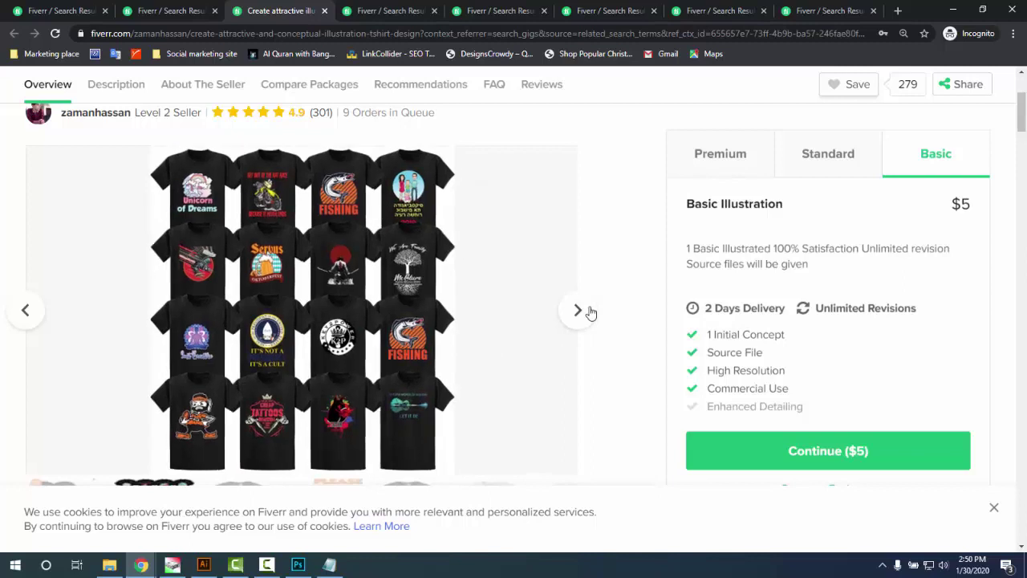
{"action": "left_click", "coordinate": [577, 313]}
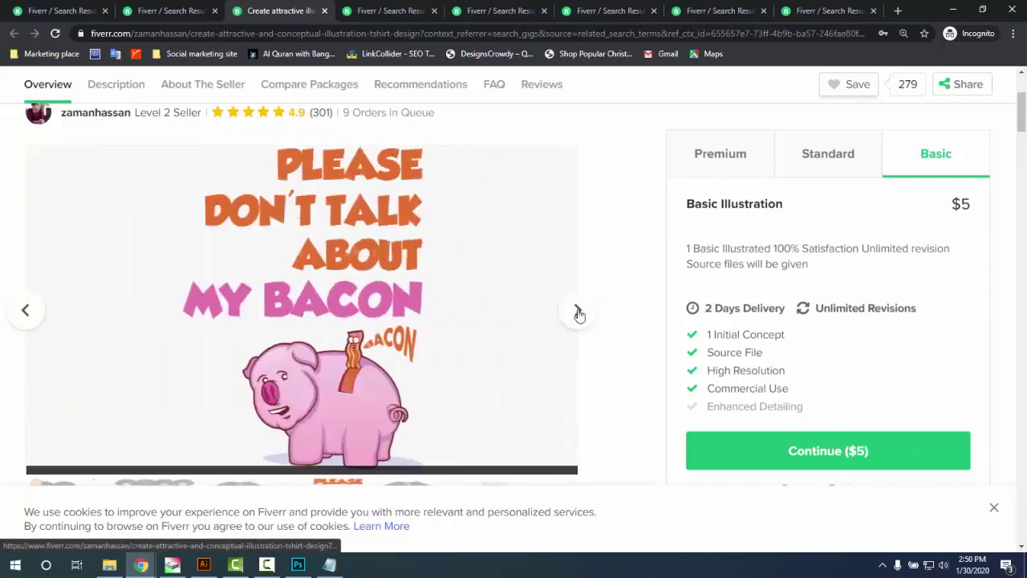
{"action": "left_click", "coordinate": [579, 313]}
{"action": "left_click", "coordinate": [578, 313]}
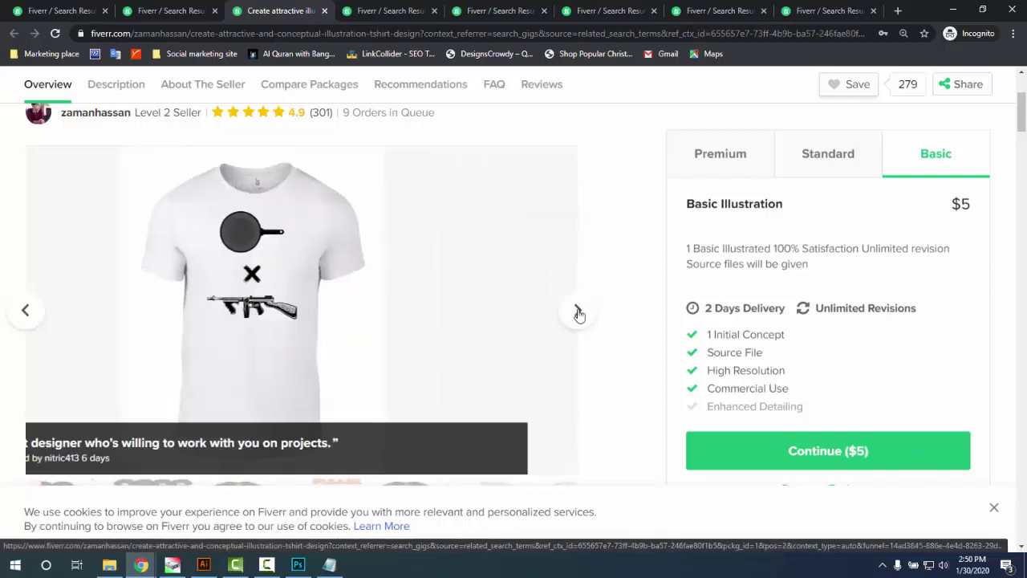
{"action": "left_click", "coordinate": [579, 313]}
{"action": "left_click", "coordinate": [578, 313]}
{"action": "left_click", "coordinate": [579, 313]}
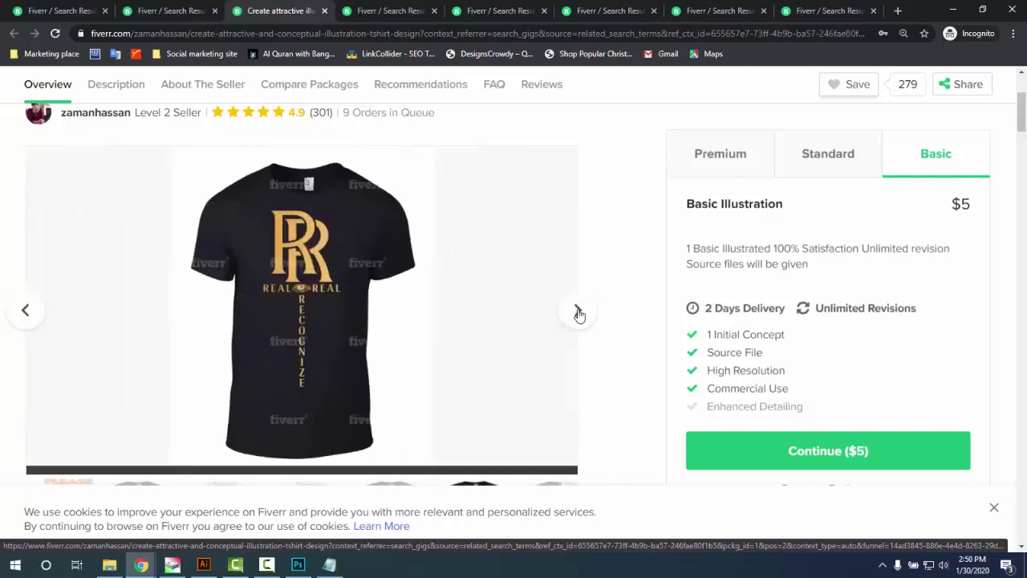
{"action": "left_click", "coordinate": [579, 313]}
{"action": "left_click", "coordinate": [579, 313]}
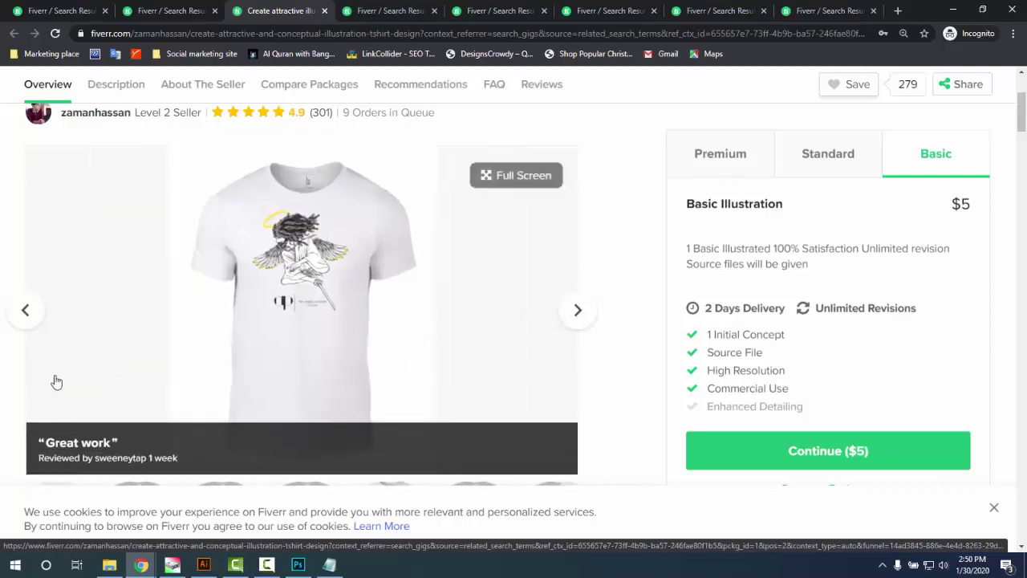
- Look through the illustration gig's description, seller information and reviews down to its related tags
{"action": "scroll", "coordinate": [141, 398], "scroll_direction": "down", "scroll_amount": 2}
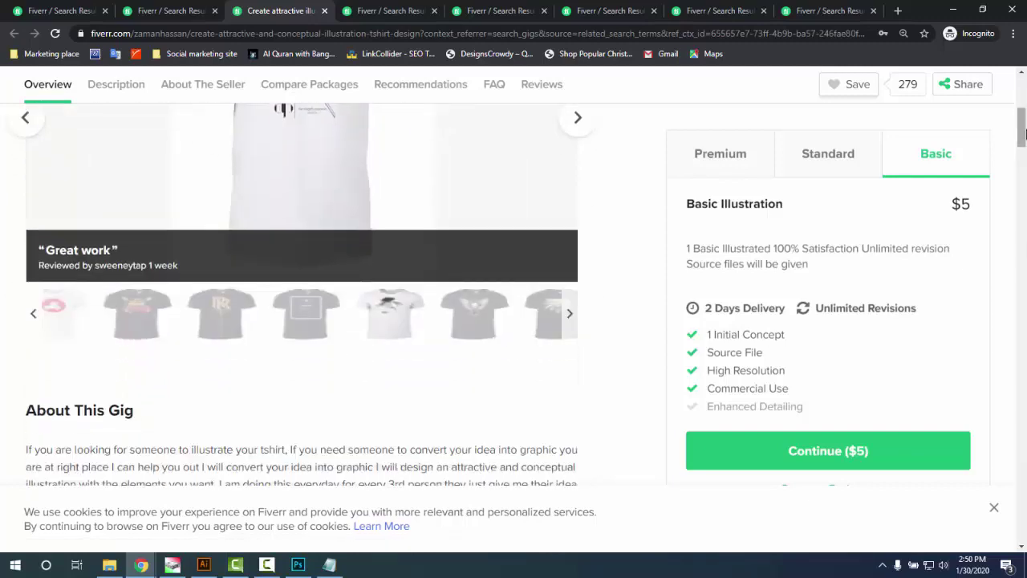
{"action": "left_click", "coordinate": [1022, 244]}
{"action": "left_click_drag", "start_coordinate": [1022, 233], "coordinate": [1021, 337]}
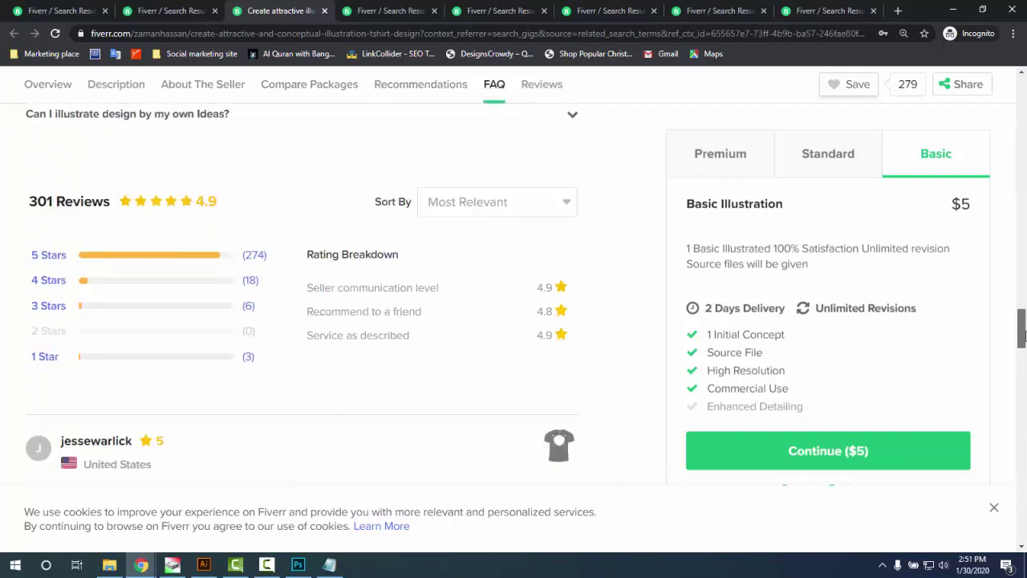
{"action": "left_click_drag", "start_coordinate": [1022, 337], "coordinate": [1023, 191]}
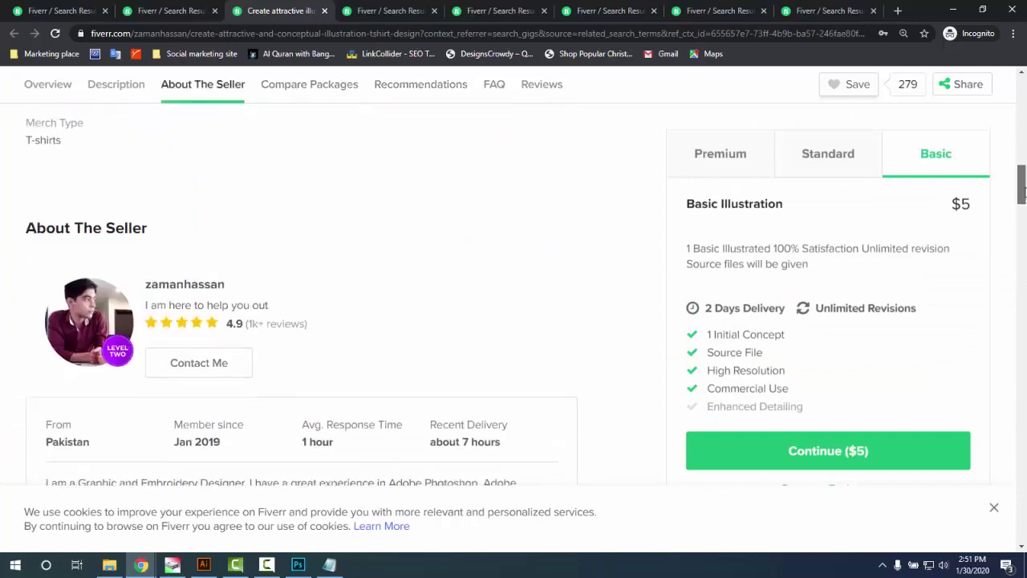
{"action": "scroll", "coordinate": [861, 409], "scroll_direction": "down", "scroll_amount": 6}
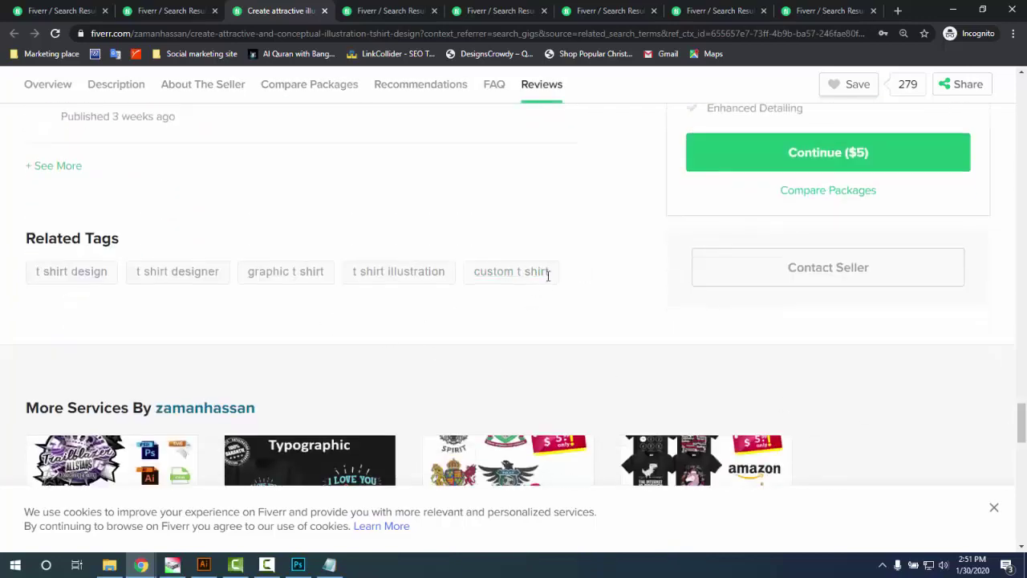
- Copy the related tags to a new Notepad line, spaced as "t shirt design t shirt designer graphic t shirt t shirt illustration custom t shirt"
{"action": "left_click_drag", "start_coordinate": [550, 275], "coordinate": [37, 277]}
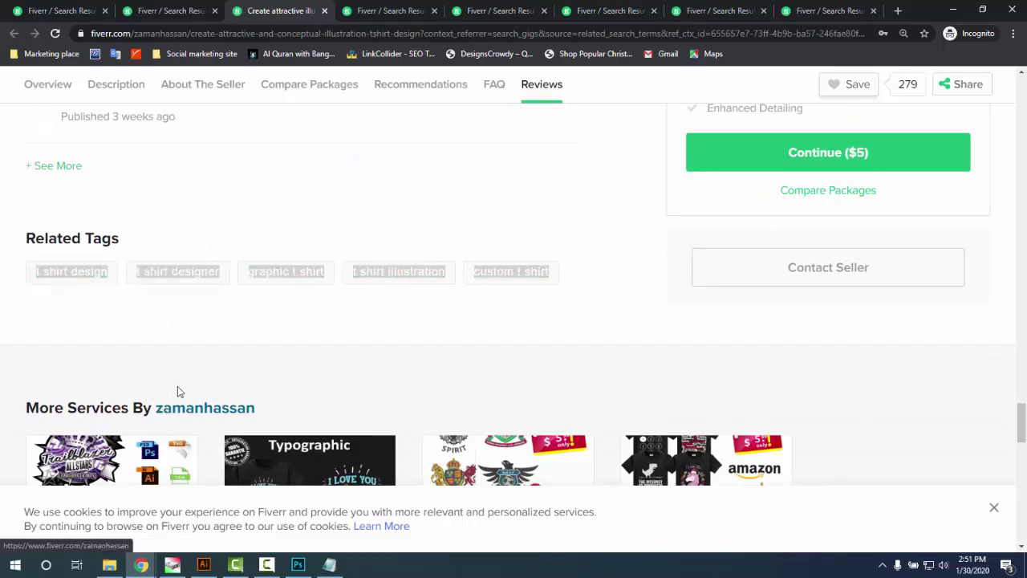
{"action": "left_click", "coordinate": [329, 564]}
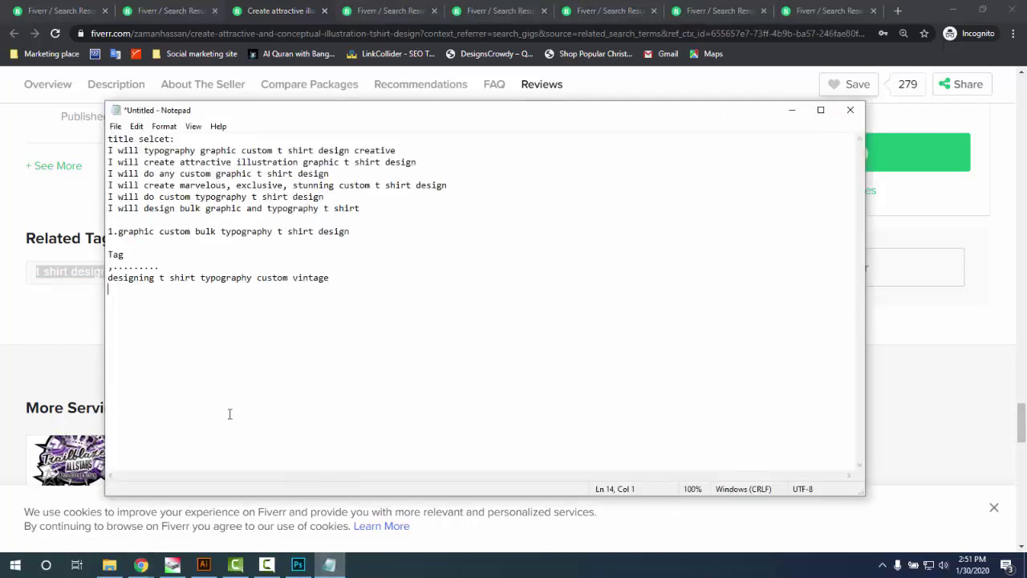
{"action": "type", "text": "t shirt designt shirt designergraphic t shirtt shirt illustrationcustom t shirt"}
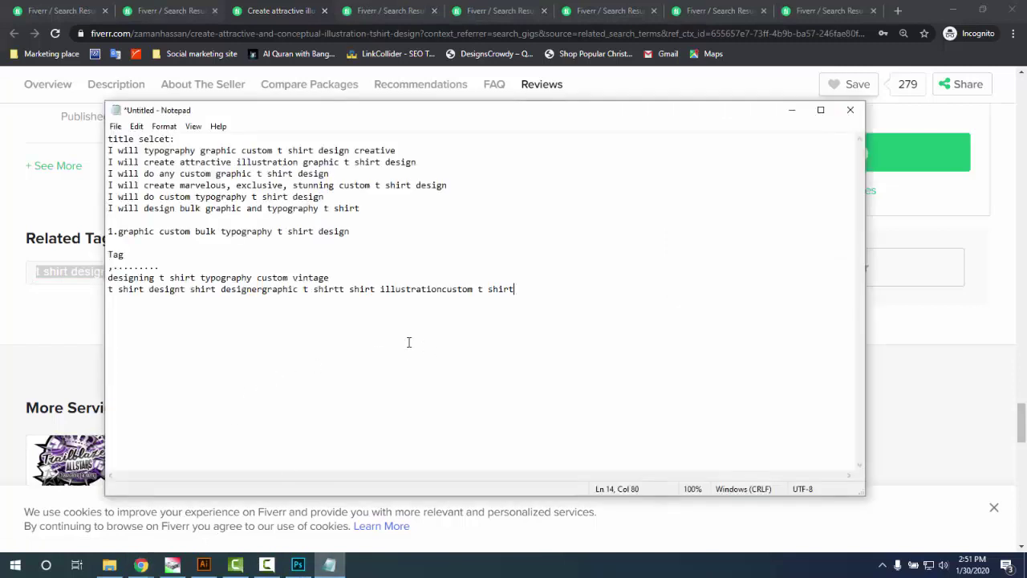
{"action": "left_click", "coordinate": [183, 291]}
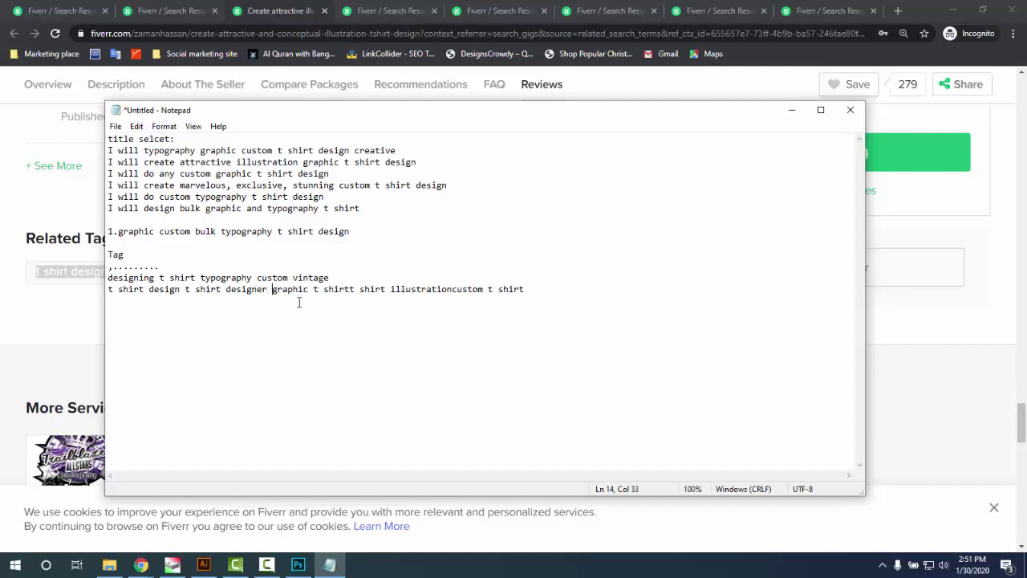
{"action": "left_click", "coordinate": [348, 290]}
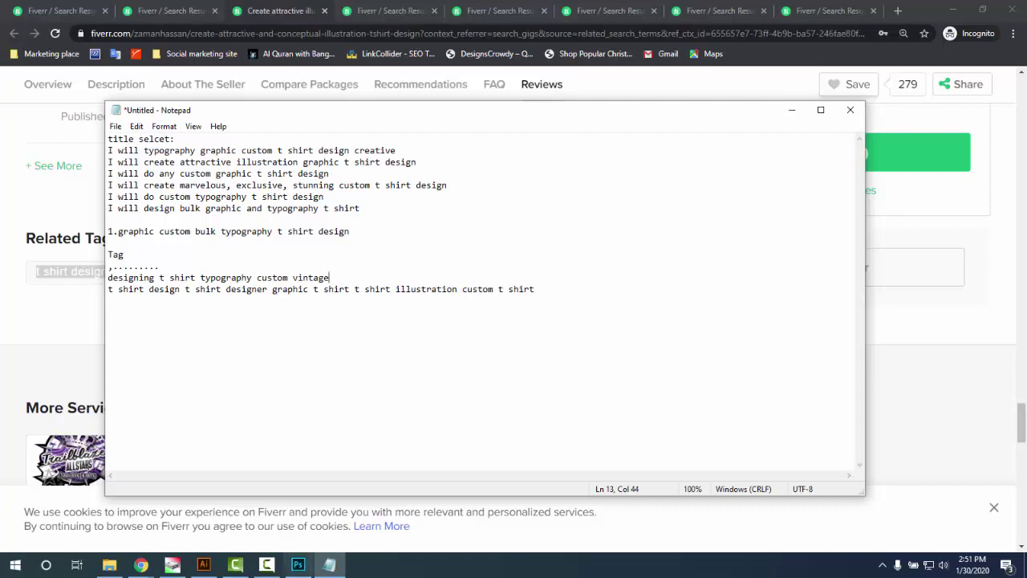
- Put the Notepad notes away and examine the seller's other services and the also-viewed gigs on the Fiverr gig page
{"action": "left_click", "coordinate": [337, 569]}
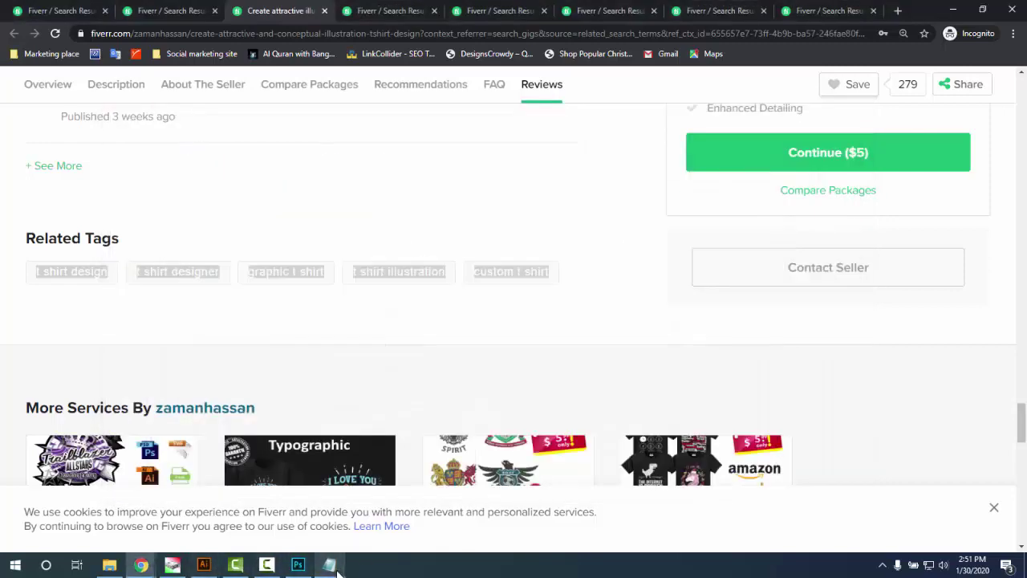
{"action": "scroll", "coordinate": [477, 344], "scroll_direction": "down", "scroll_amount": 1}
{"action": "scroll", "coordinate": [477, 344], "scroll_direction": "down", "scroll_amount": 2}
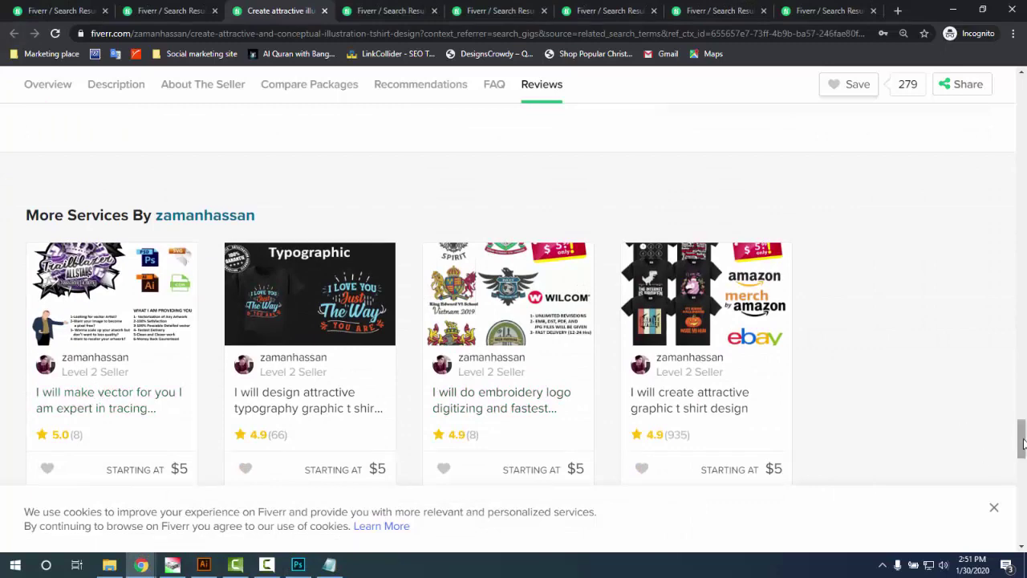
{"action": "left_click_drag", "start_coordinate": [1021, 442], "coordinate": [1023, 458]}
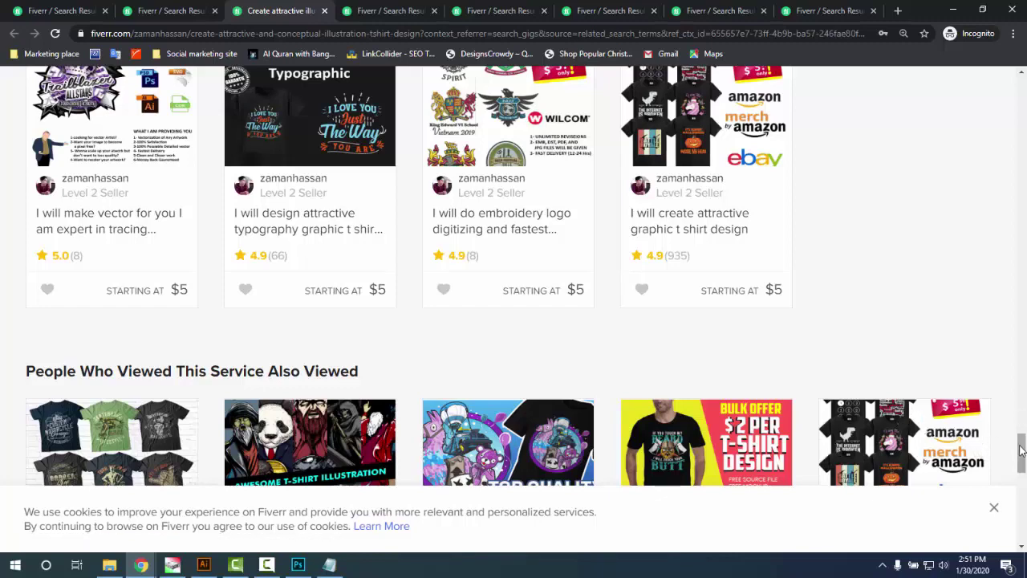
- Review the illustration gig's title, gallery, description, seller profile, package comparison and recommended gigs
{"action": "left_click_drag", "start_coordinate": [1021, 443], "coordinate": [1023, 118]}
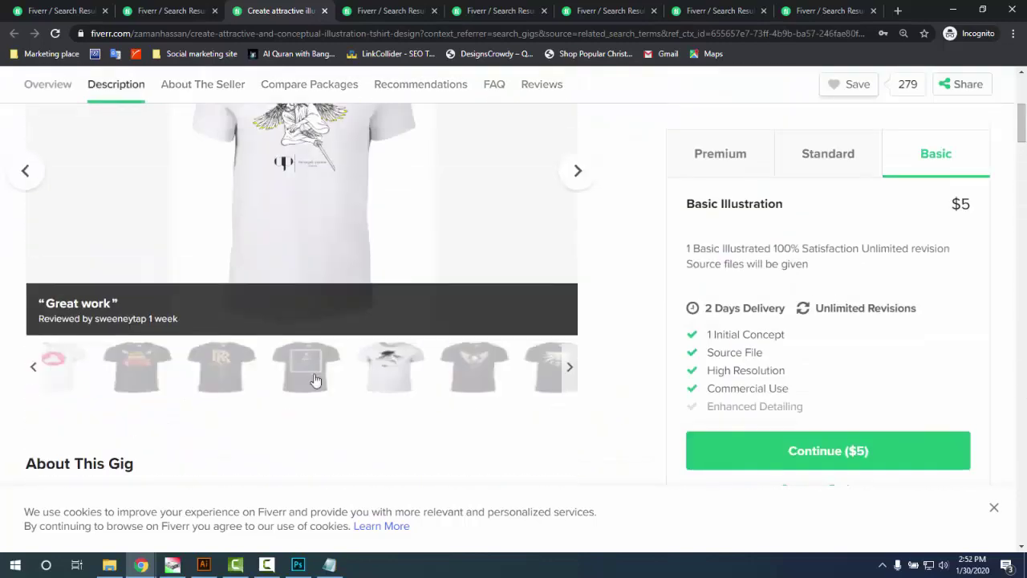
{"action": "scroll", "coordinate": [484, 372], "scroll_direction": "up", "scroll_amount": 2}
{"action": "scroll", "coordinate": [522, 374], "scroll_direction": "down", "scroll_amount": 2}
{"action": "scroll", "coordinate": [407, 442], "scroll_direction": "down", "scroll_amount": 6}
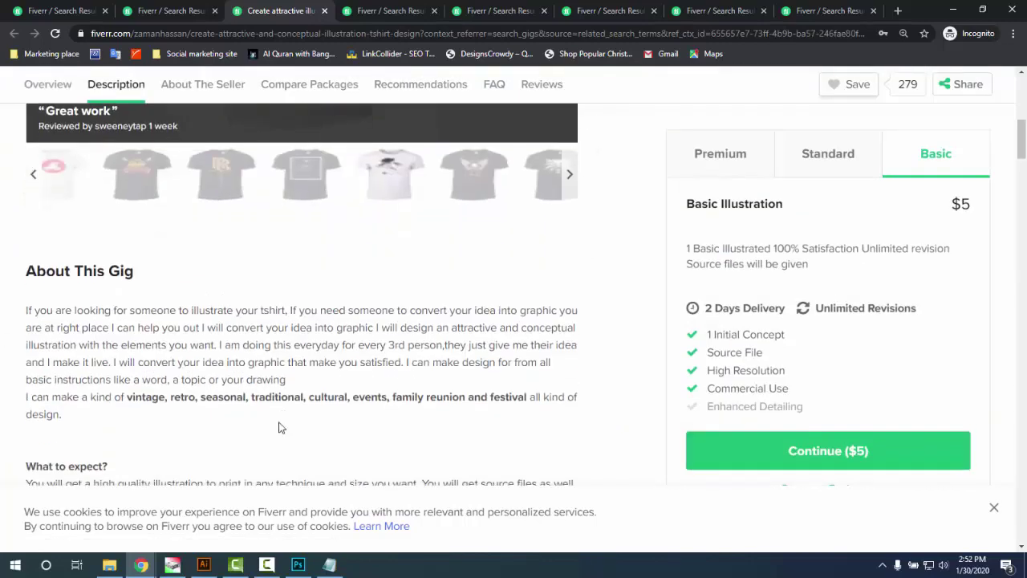
{"action": "scroll", "coordinate": [221, 418], "scroll_direction": "down", "scroll_amount": 7}
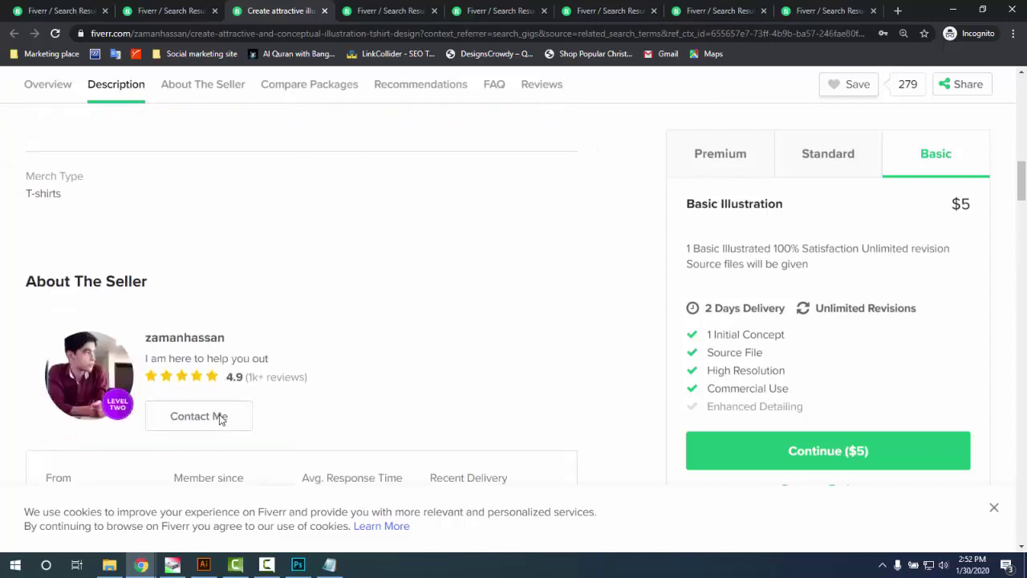
{"action": "scroll", "coordinate": [215, 427], "scroll_direction": "down", "scroll_amount": 8}
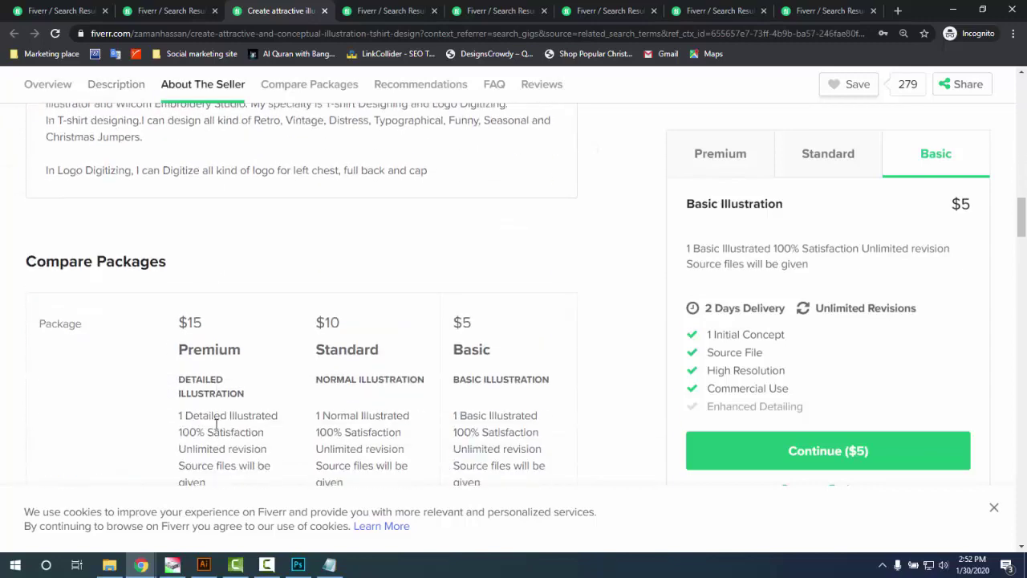
{"action": "scroll", "coordinate": [241, 424], "scroll_direction": "down", "scroll_amount": 6}
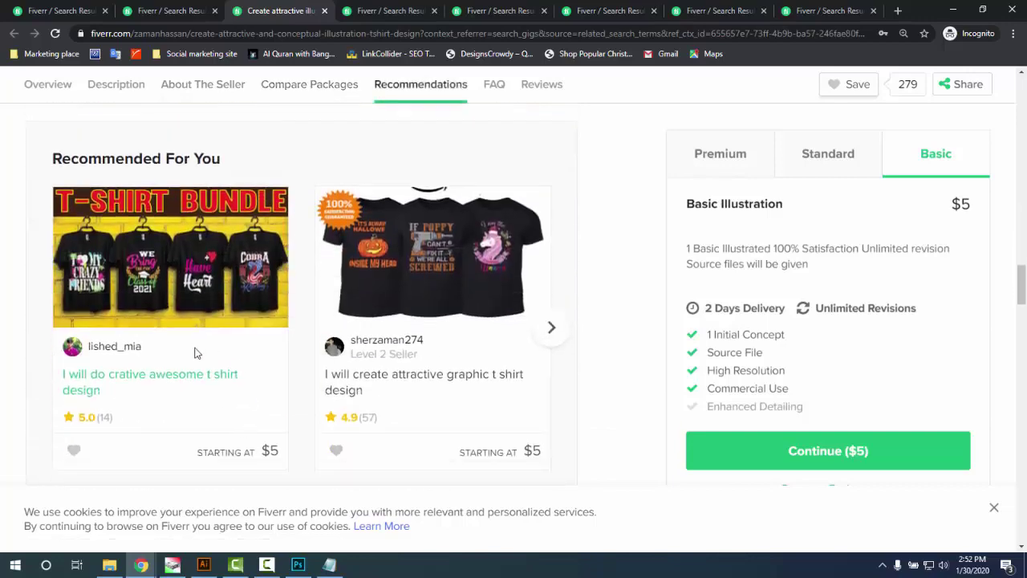
{"action": "scroll", "coordinate": [233, 361], "scroll_direction": "up", "scroll_amount": 8}
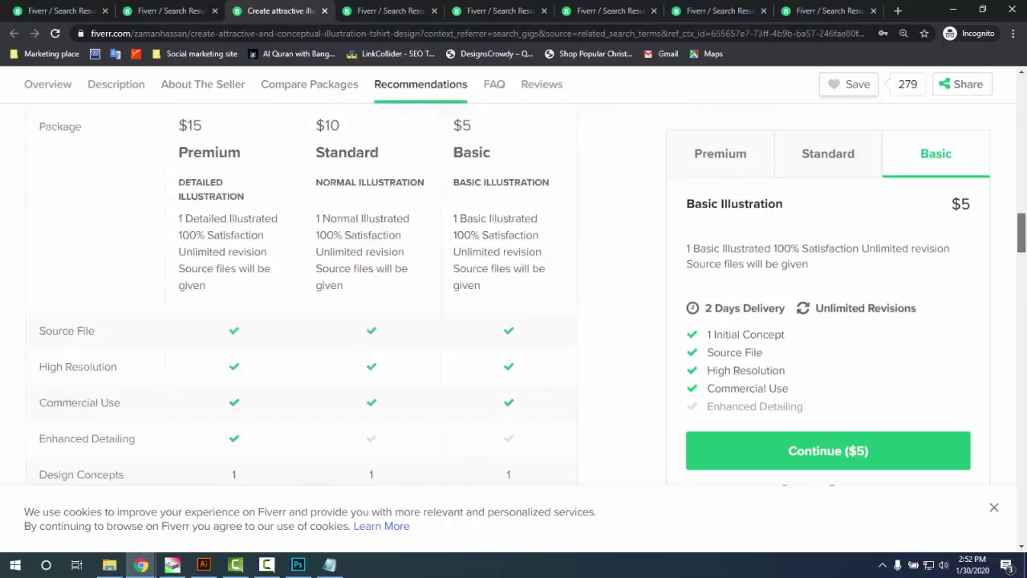
{"action": "scroll", "coordinate": [441, 274], "scroll_direction": "up", "scroll_amount": 10}
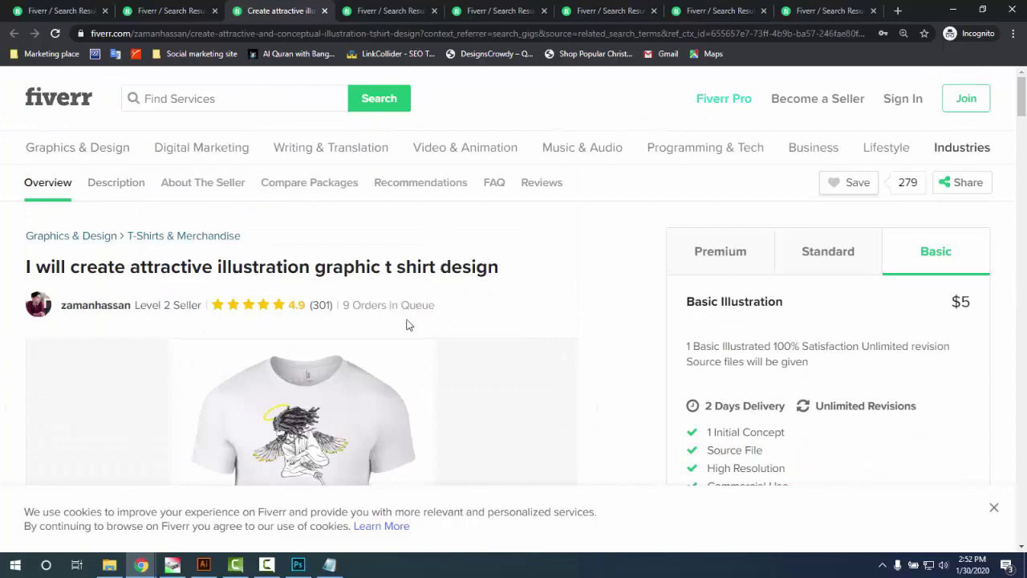
{"action": "scroll", "coordinate": [361, 348], "scroll_direction": "down", "scroll_amount": 1}
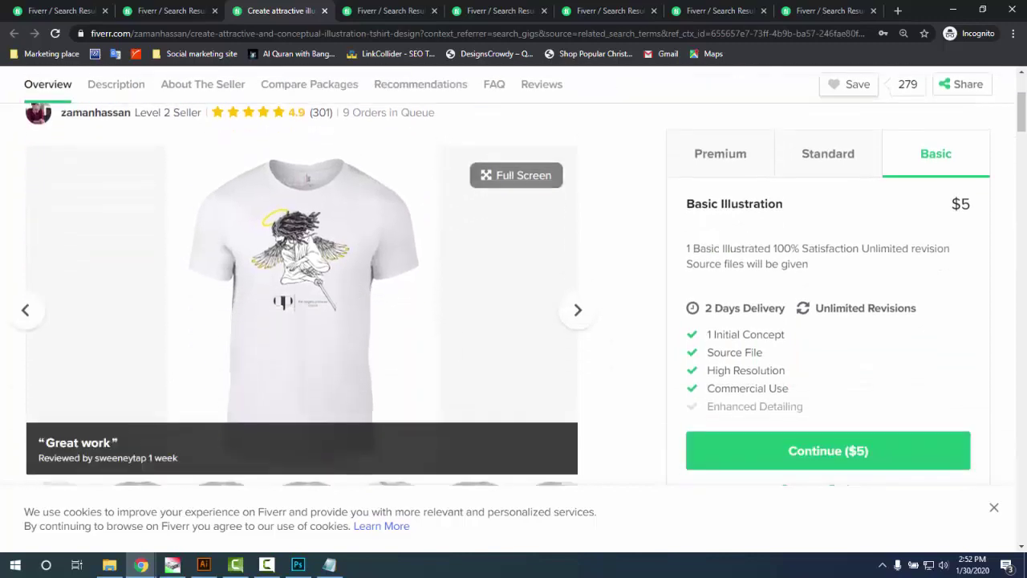
{"action": "scroll", "coordinate": [301, 288], "scroll_direction": "down", "scroll_amount": 5}
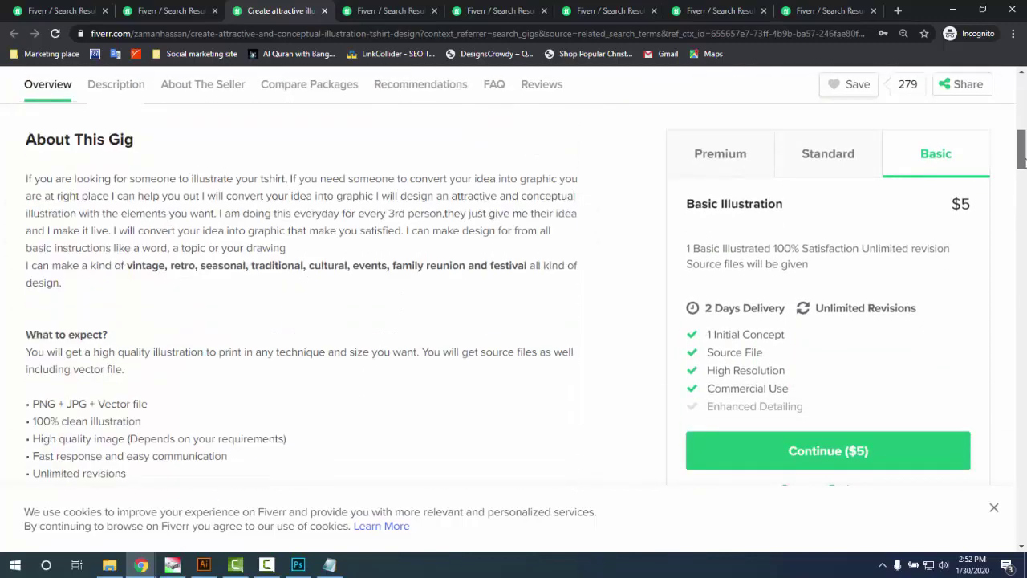
{"action": "scroll", "coordinate": [302, 289], "scroll_direction": "down", "scroll_amount": 4}
{"action": "scroll", "coordinate": [302, 289], "scroll_direction": "up", "scroll_amount": 8}
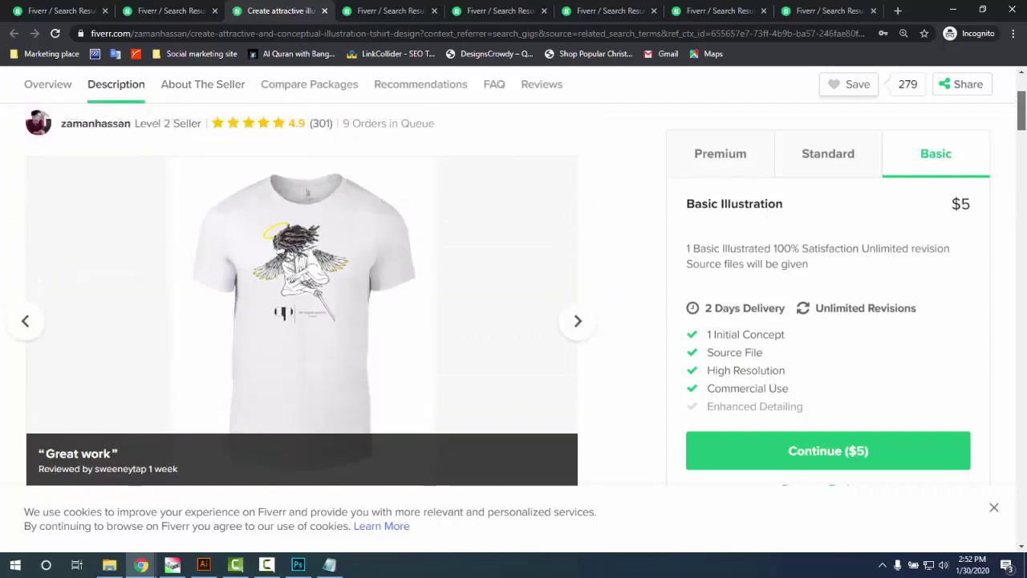
{"action": "left_click_drag", "start_coordinate": [1021, 112], "coordinate": [1022, 171]}
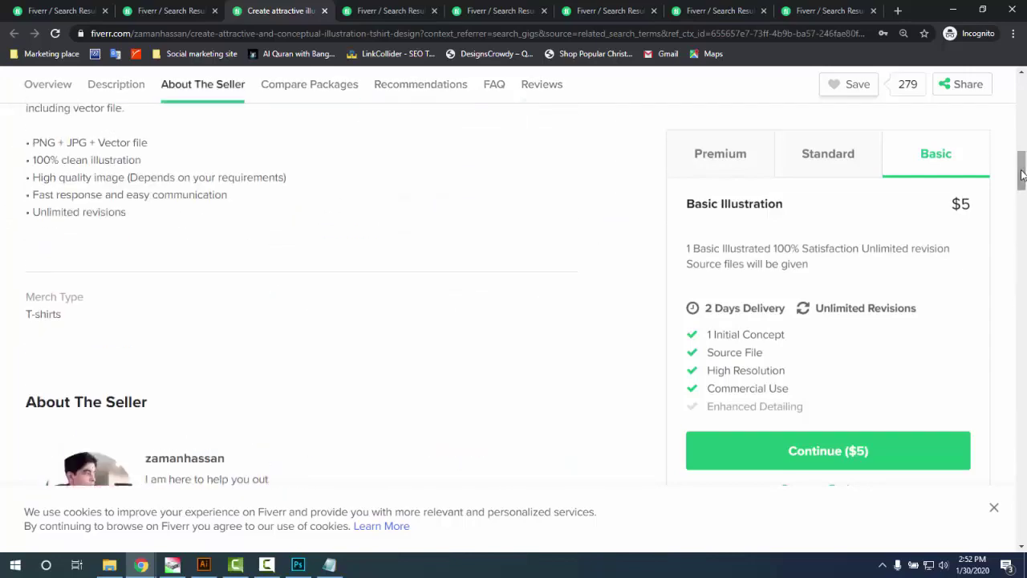
- Close the illustration gig's page and look over the search results for "graphic t-shirt design"
{"action": "left_click", "coordinate": [325, 10]}
{"action": "scroll", "coordinate": [383, 326], "scroll_direction": "up", "scroll_amount": 3}
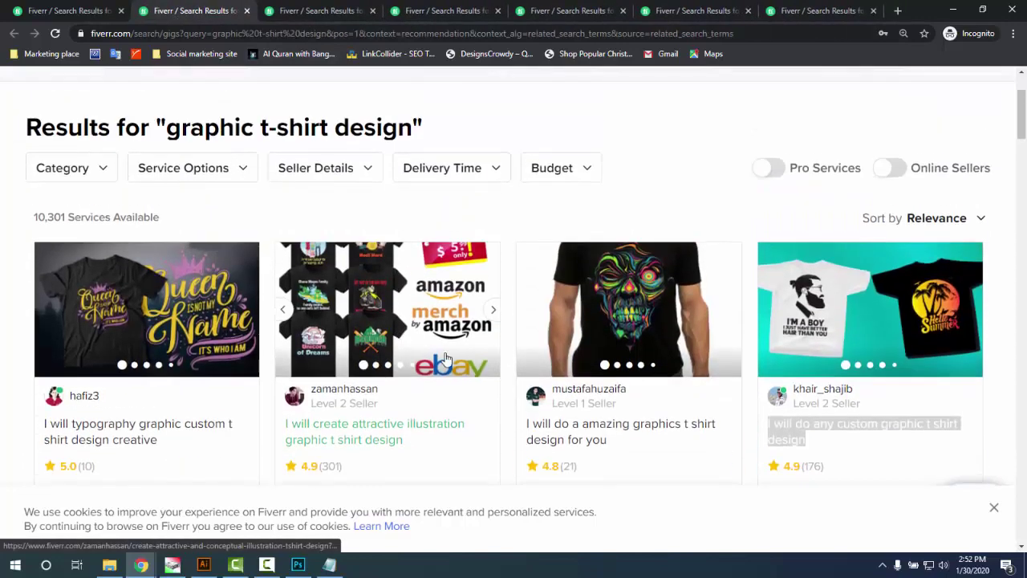
{"action": "scroll", "coordinate": [673, 410], "scroll_direction": "down", "scroll_amount": 2}
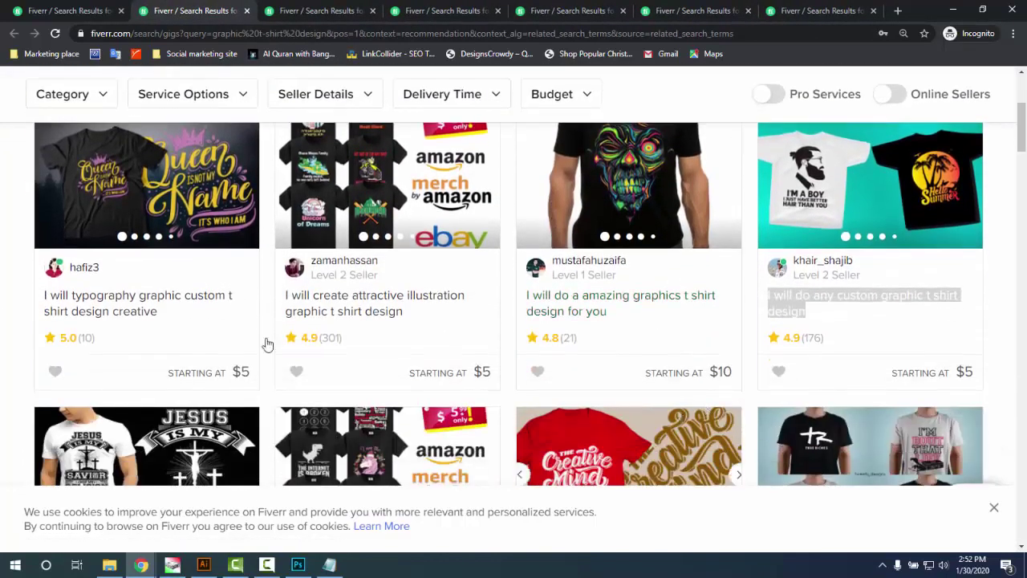
{"action": "left_click", "coordinate": [11, 294]}
{"action": "scroll", "coordinate": [171, 128], "scroll_direction": "up", "scroll_amount": 3}
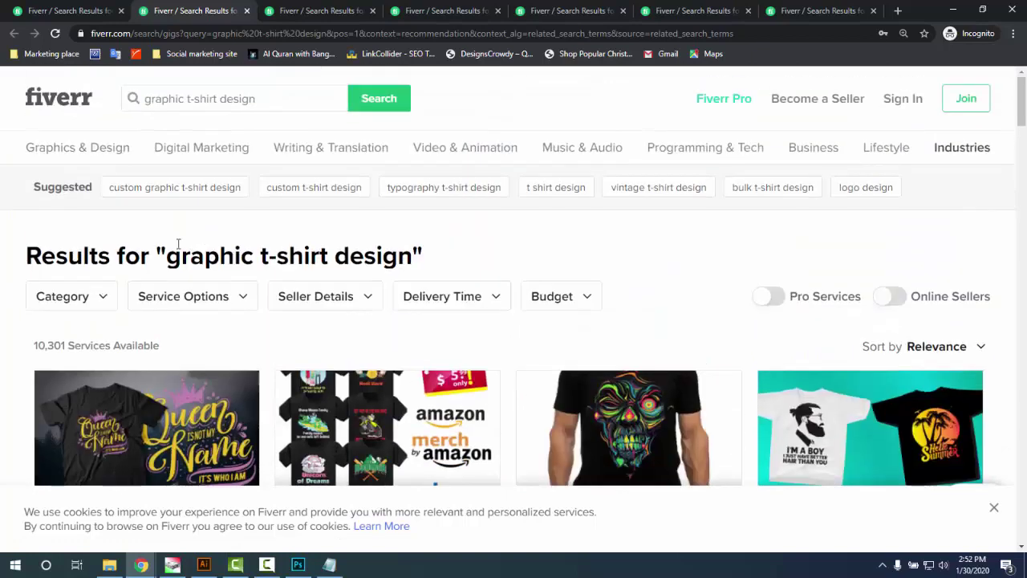
- Change the Fiverr search term to "t shirt design" and run the search
{"action": "mouse_move", "coordinate": [307, 169]}
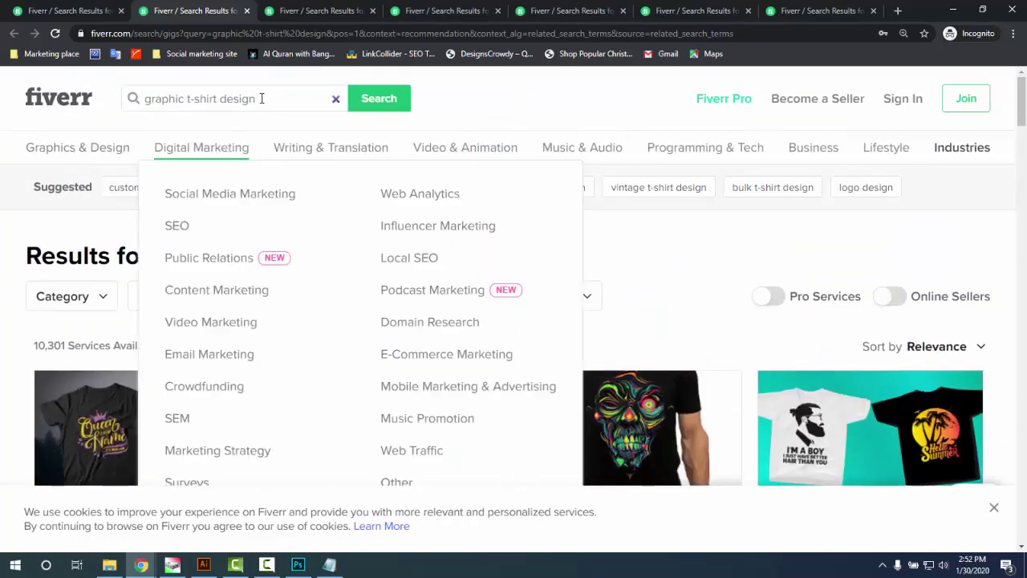
{"action": "left_click", "coordinate": [190, 99]}
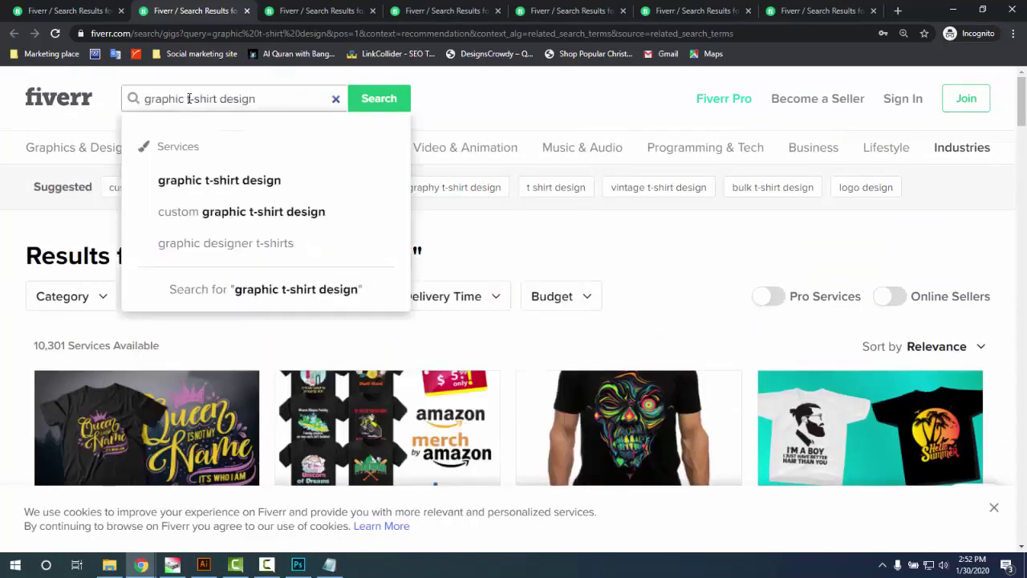
{"action": "left_click_drag", "start_coordinate": [189, 99], "coordinate": [3, 97]}
{"action": "key", "text": "BackSpace"}
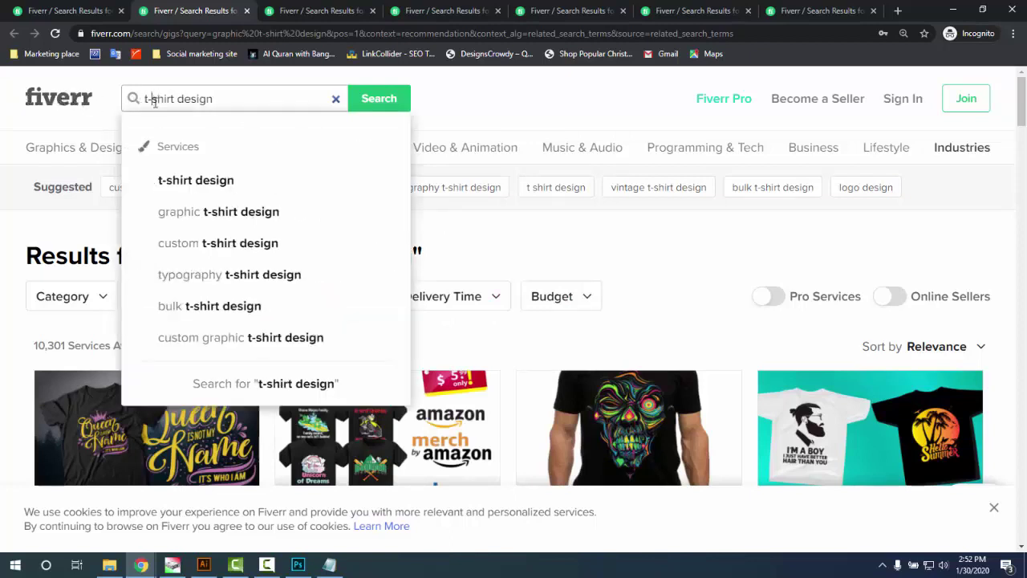
{"action": "key", "text": "Right"}
{"action": "key", "text": "Delete"}
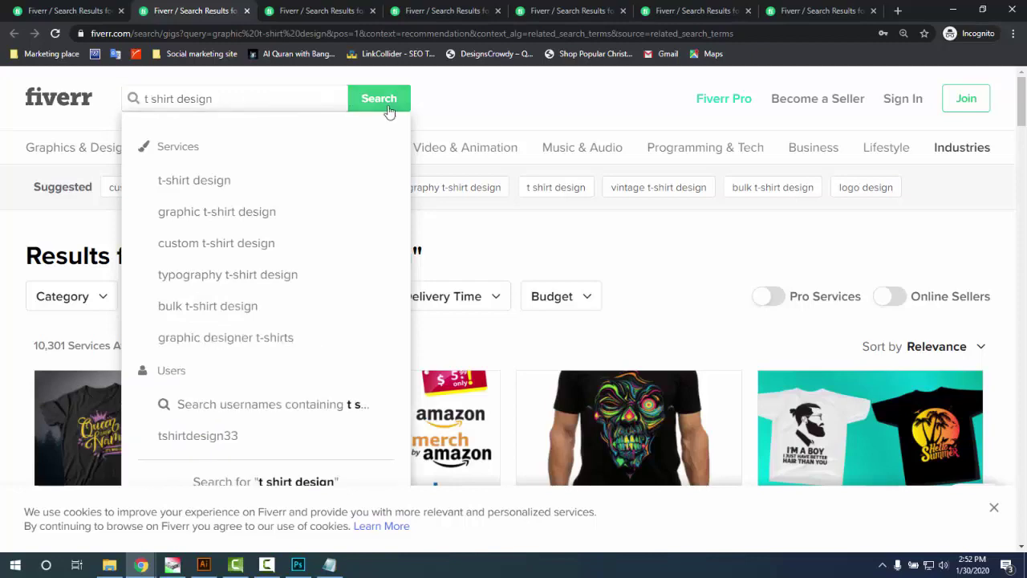
{"action": "left_click", "coordinate": [382, 112]}
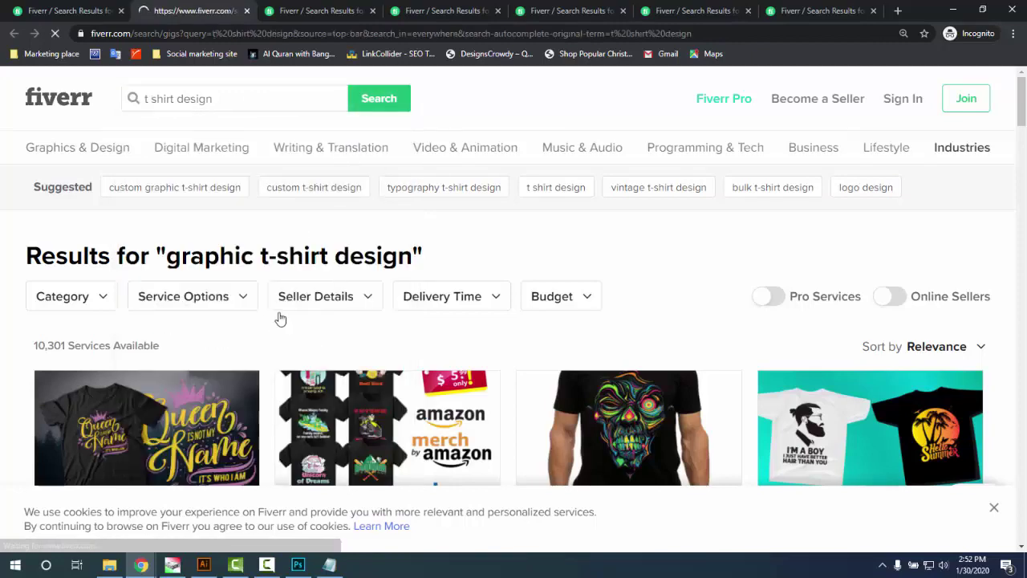
- Look through the search results and open the gig "I will do trendy t shirt design within 24hrs" in its own browser tab
{"action": "scroll", "coordinate": [280, 317], "scroll_direction": "down", "scroll_amount": 1}
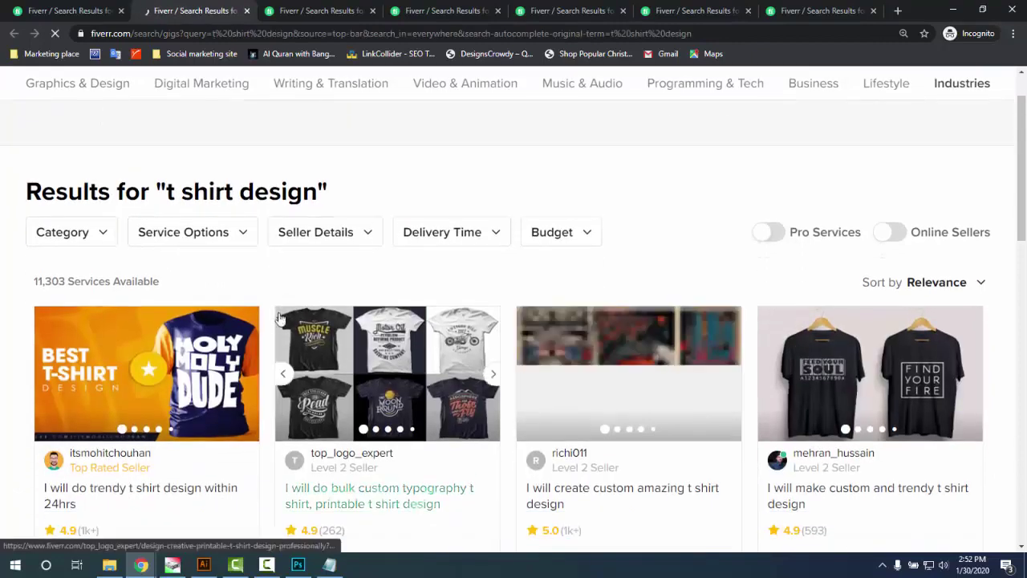
{"action": "scroll", "coordinate": [280, 317], "scroll_direction": "down", "scroll_amount": 1}
{"action": "scroll", "coordinate": [279, 317], "scroll_direction": "down", "scroll_amount": 1}
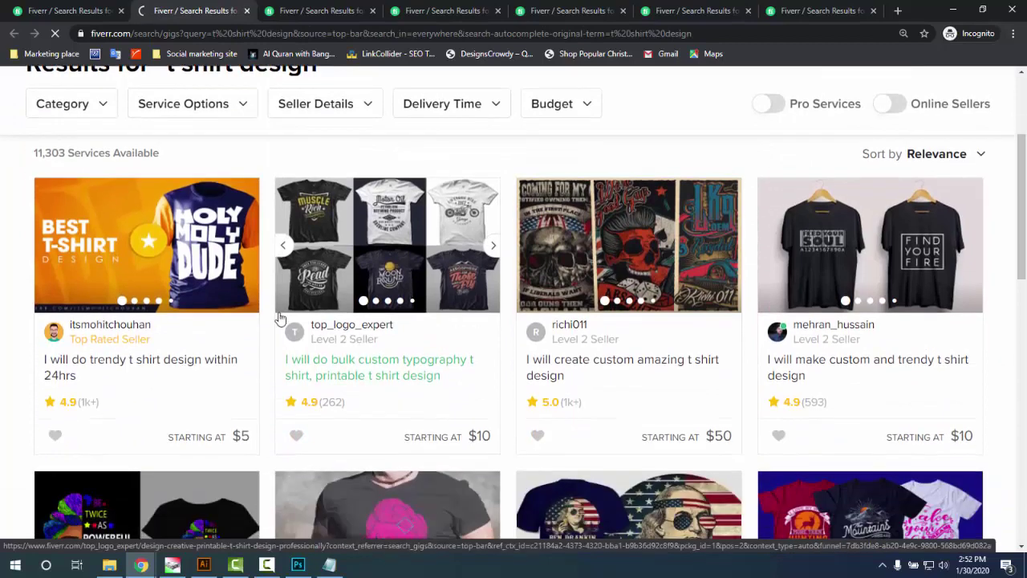
{"action": "scroll", "coordinate": [277, 318], "scroll_direction": "down", "scroll_amount": 1}
{"action": "scroll", "coordinate": [275, 318], "scroll_direction": "up", "scroll_amount": 3}
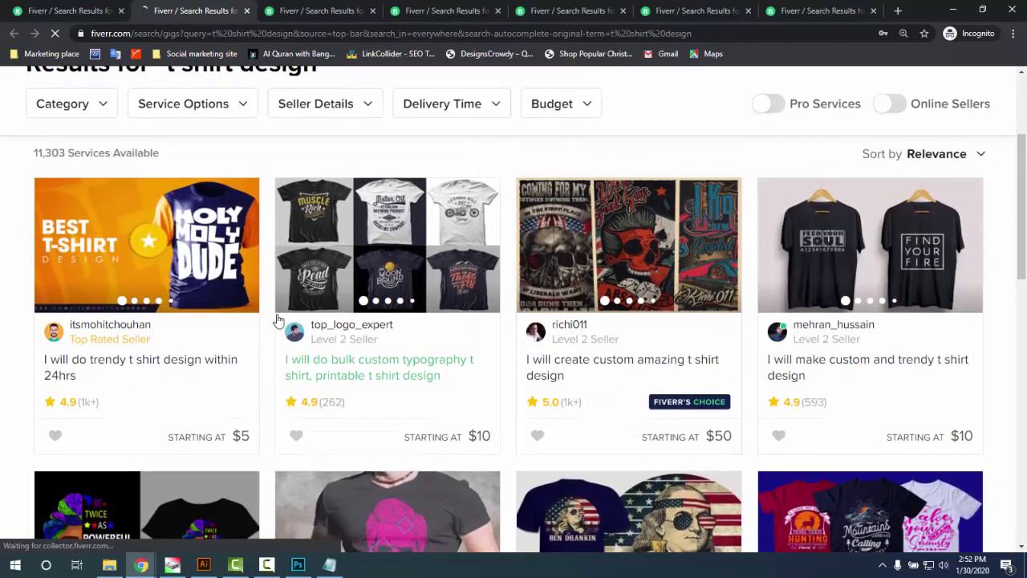
{"action": "scroll", "coordinate": [192, 284], "scroll_direction": "down", "scroll_amount": 2}
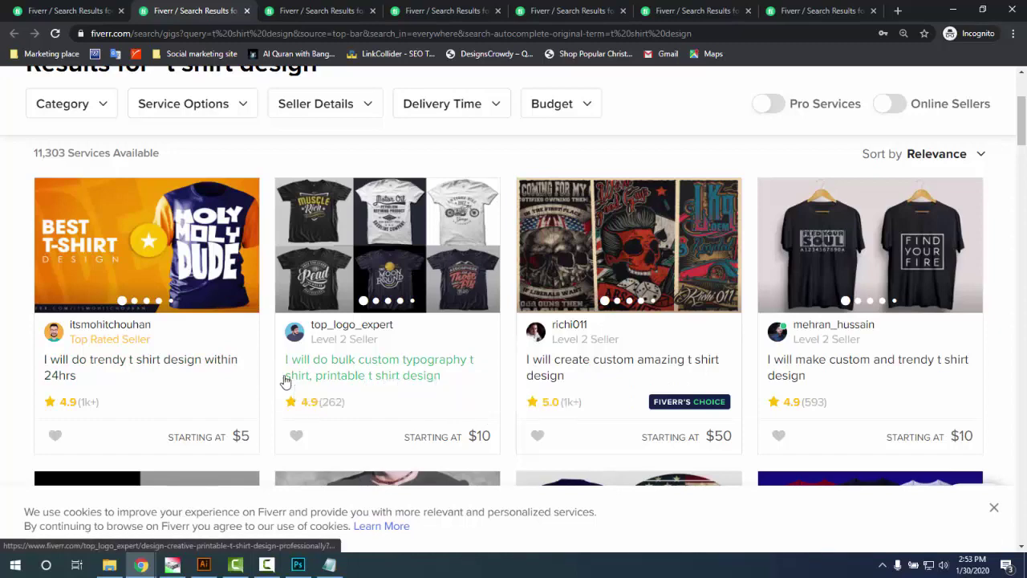
{"action": "scroll", "coordinate": [205, 341], "scroll_direction": "down", "scroll_amount": 1}
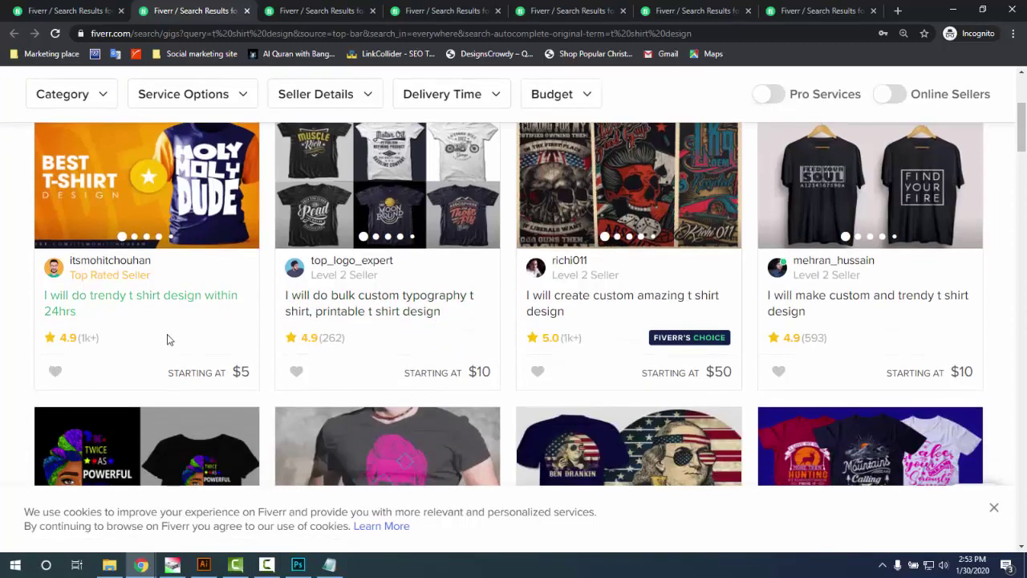
{"action": "middle_click", "coordinate": [133, 298]}
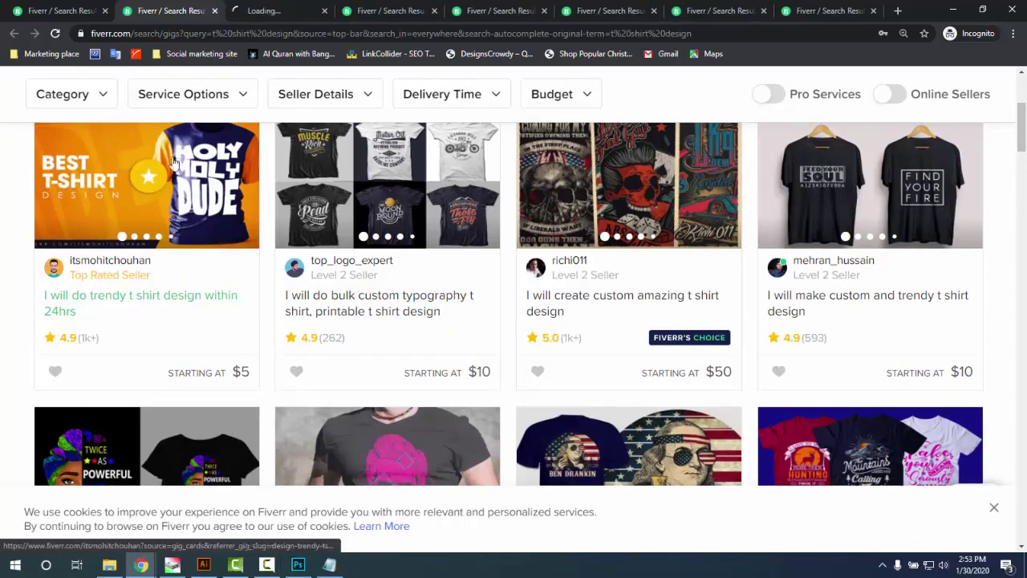
{"action": "left_click", "coordinate": [272, 12]}
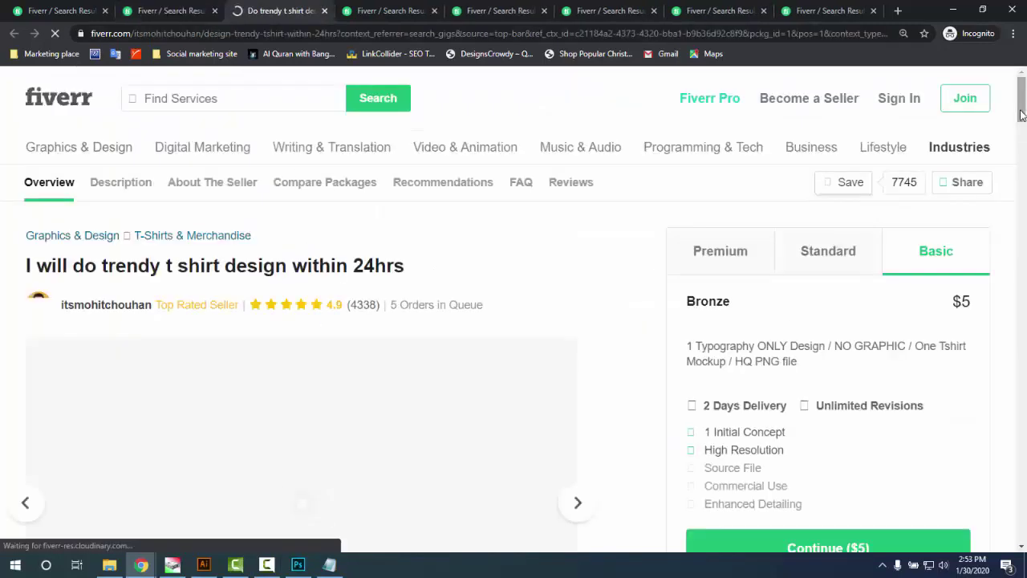
- Examine the trendy t shirt gig's reviews and highlight its related tags, then return to the gig's title
{"action": "mouse_move", "coordinate": [1021, 115]}
{"action": "left_mouse_down"}
{"action": "mouse_move", "coordinate": [1021, 232]}
{"action": "mouse_move", "coordinate": [1021, 121]}
{"action": "left_mouse_up"}
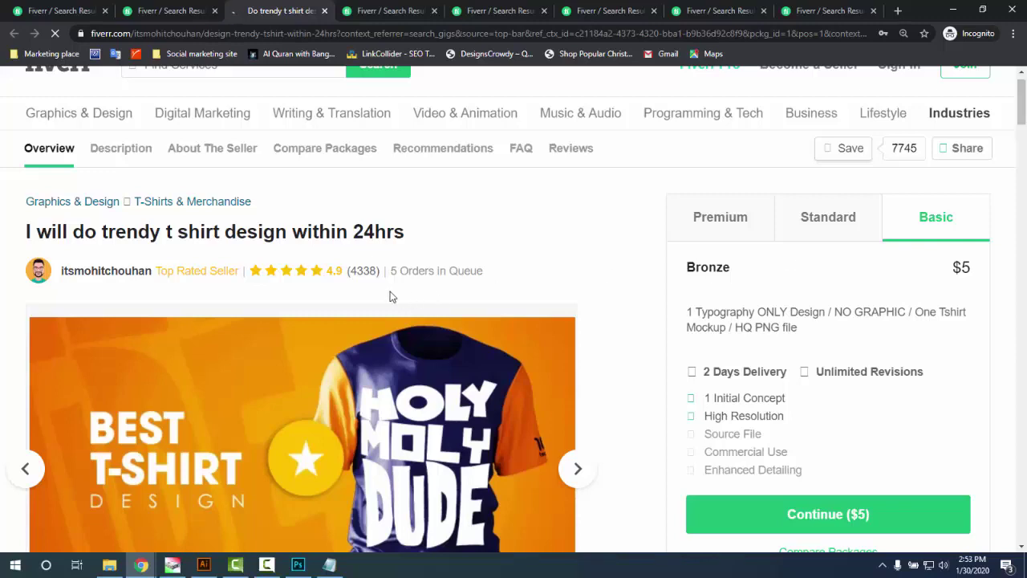
{"action": "scroll", "coordinate": [233, 291], "scroll_direction": "down", "scroll_amount": 1}
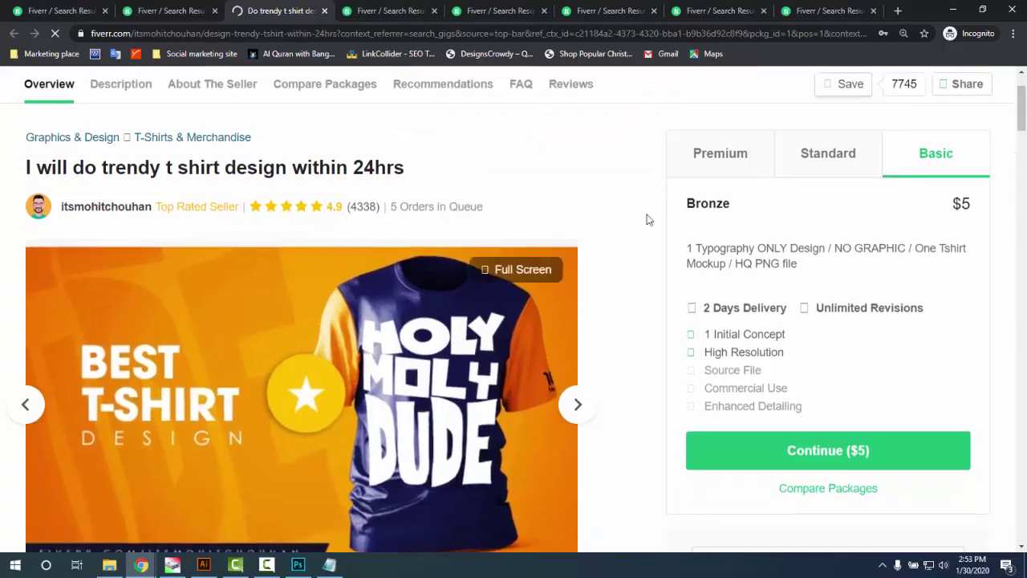
{"action": "left_click_drag", "start_coordinate": [1022, 112], "coordinate": [1025, 486]}
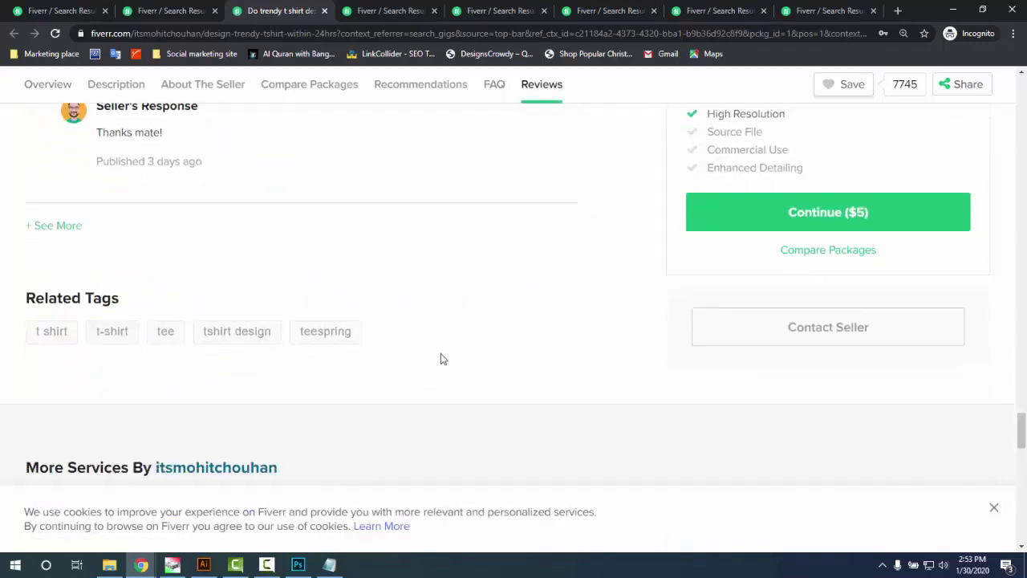
{"action": "left_click_drag", "start_coordinate": [378, 353], "coordinate": [35, 335]}
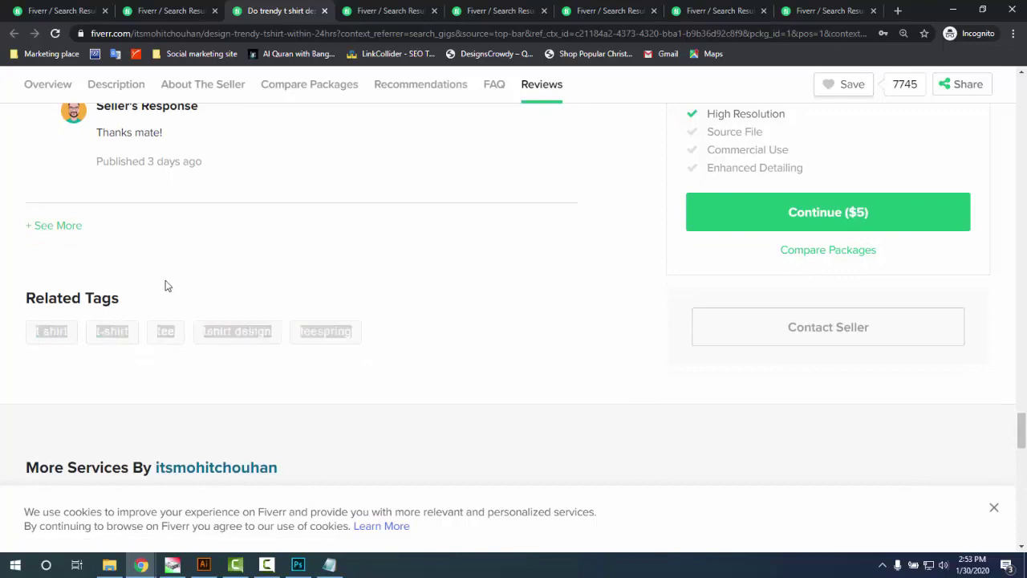
{"action": "left_click", "coordinate": [441, 289]}
{"action": "scroll", "coordinate": [562, 305], "scroll_direction": "up", "scroll_amount": 3}
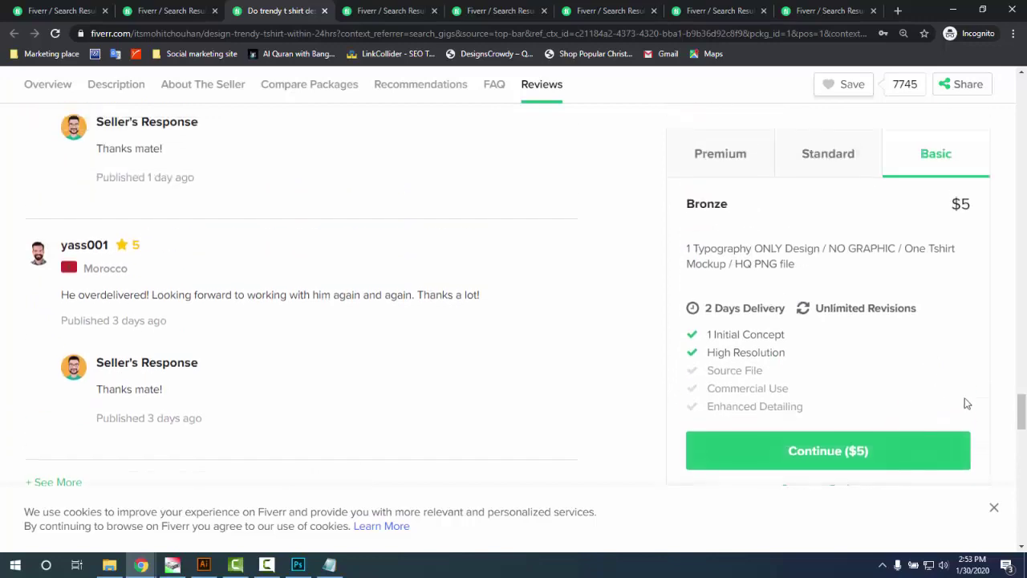
{"action": "scroll", "coordinate": [487, 282], "scroll_direction": "up", "scroll_amount": 15}
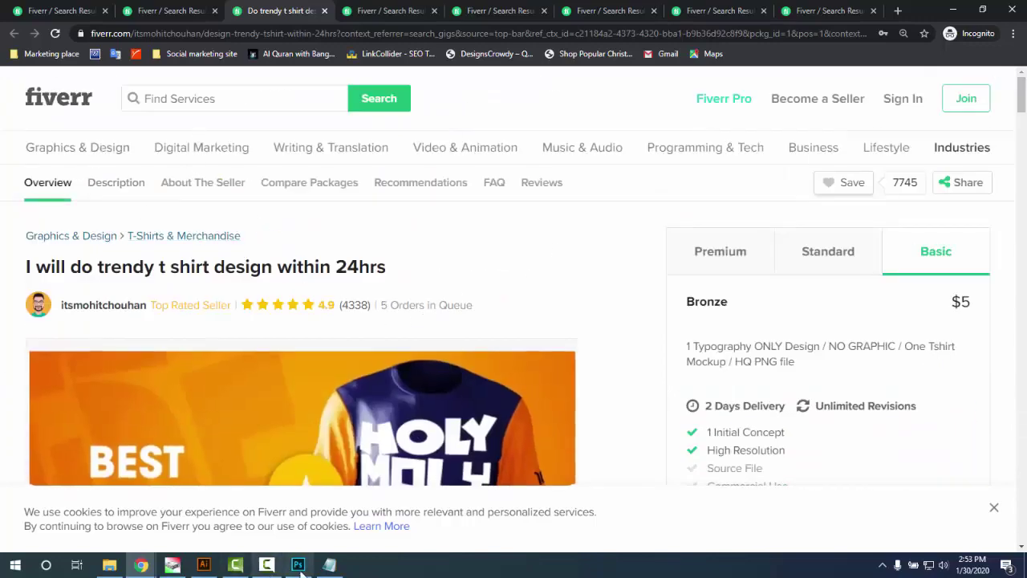
- Switch to the Notepad notes and add the tag line "t shirt t-shirt tee t shirt design teespring" below the existing tags
{"action": "left_click", "coordinate": [329, 565]}
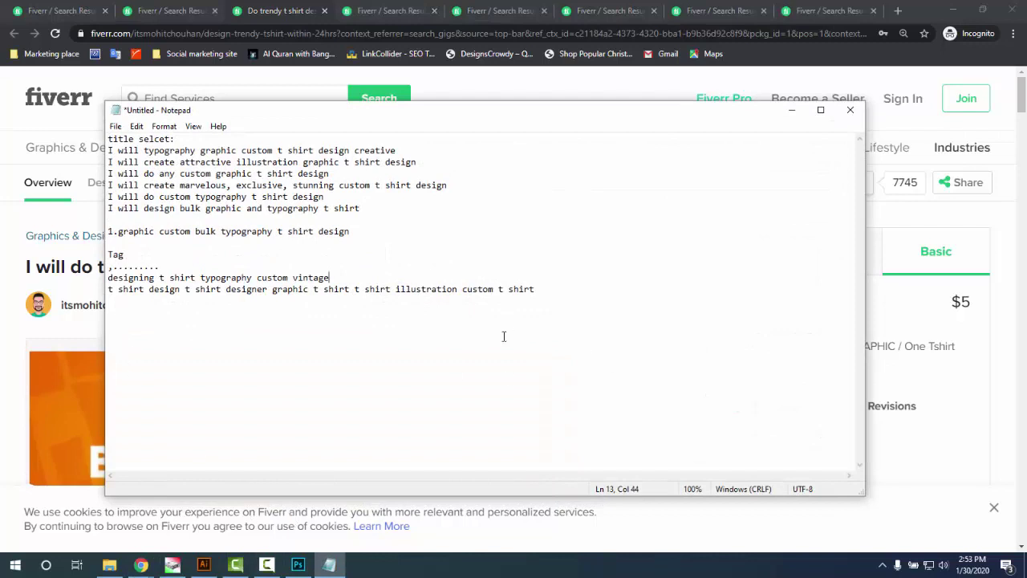
{"action": "type", "text": "t shirtt-shirtteetshirt designteespring"}
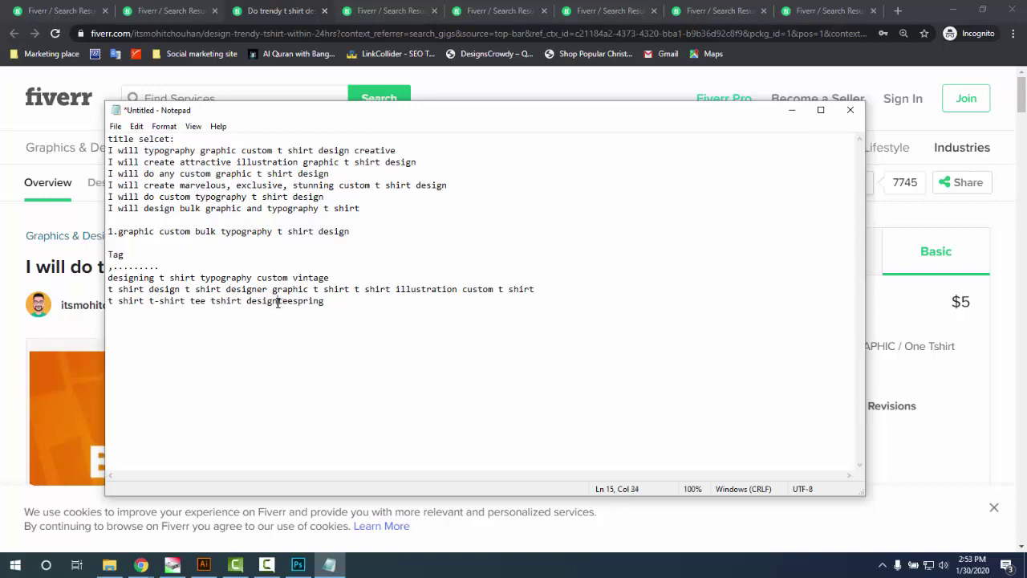
{"action": "left_click", "coordinate": [329, 565]}
- Check the noted tags against the trendy t shirt gig's related tags, then return to the gig's title
{"action": "scroll", "coordinate": [335, 302], "scroll_direction": "down", "scroll_amount": 3}
{"action": "scroll", "coordinate": [335, 301], "scroll_direction": "down", "scroll_amount": 10}
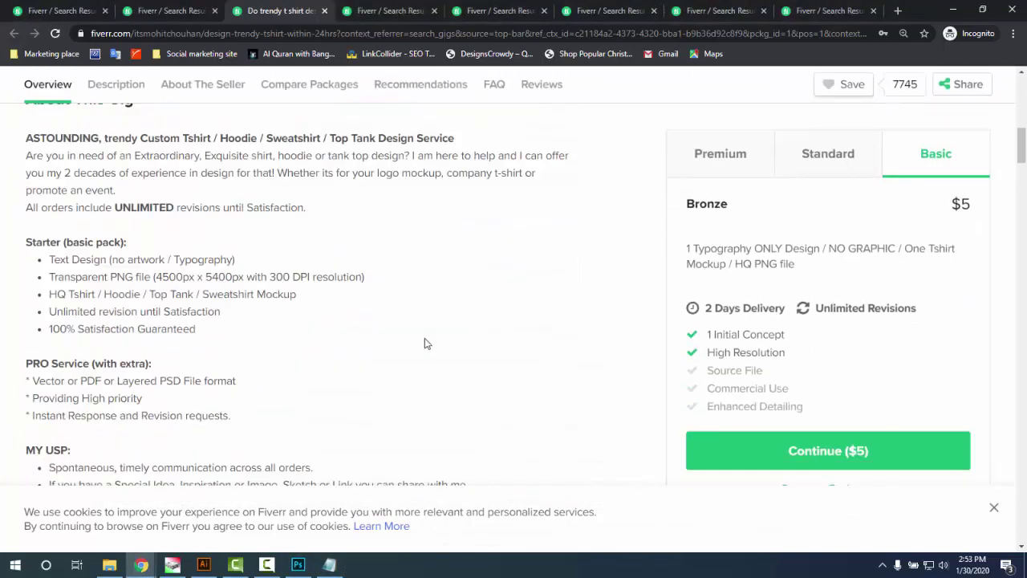
{"action": "left_click_drag", "start_coordinate": [1022, 196], "coordinate": [1022, 449]}
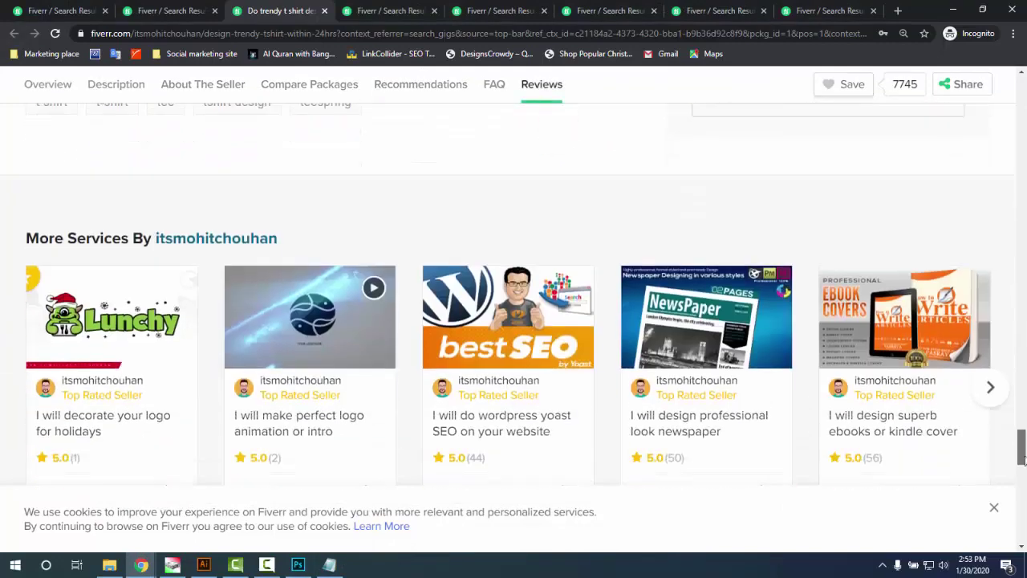
{"action": "scroll", "coordinate": [319, 248], "scroll_direction": "up", "scroll_amount": 3}
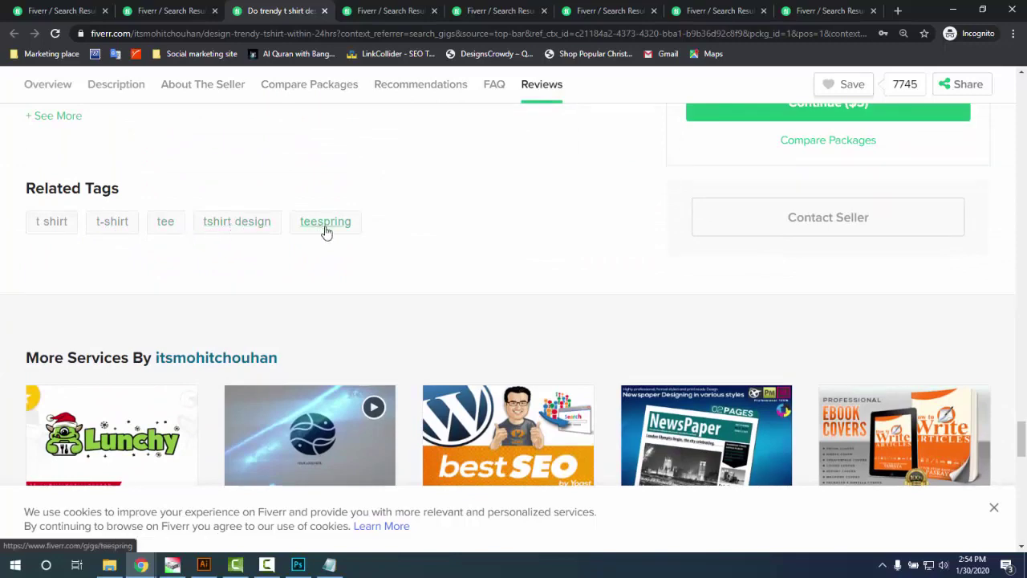
{"action": "left_click", "coordinate": [329, 565]}
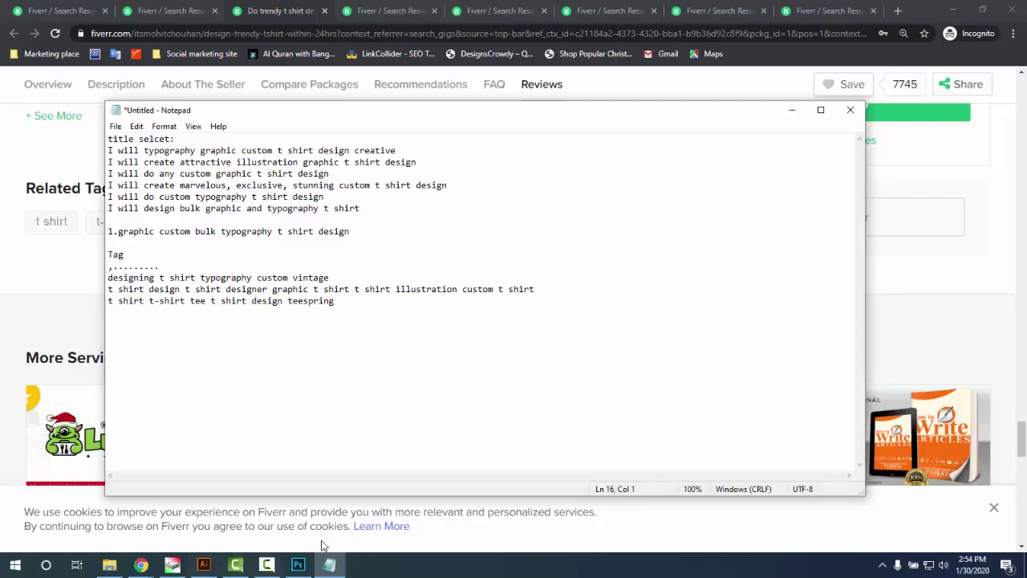
{"action": "left_click", "coordinate": [329, 565]}
{"action": "scroll", "coordinate": [280, 394], "scroll_direction": "up", "scroll_amount": 10}
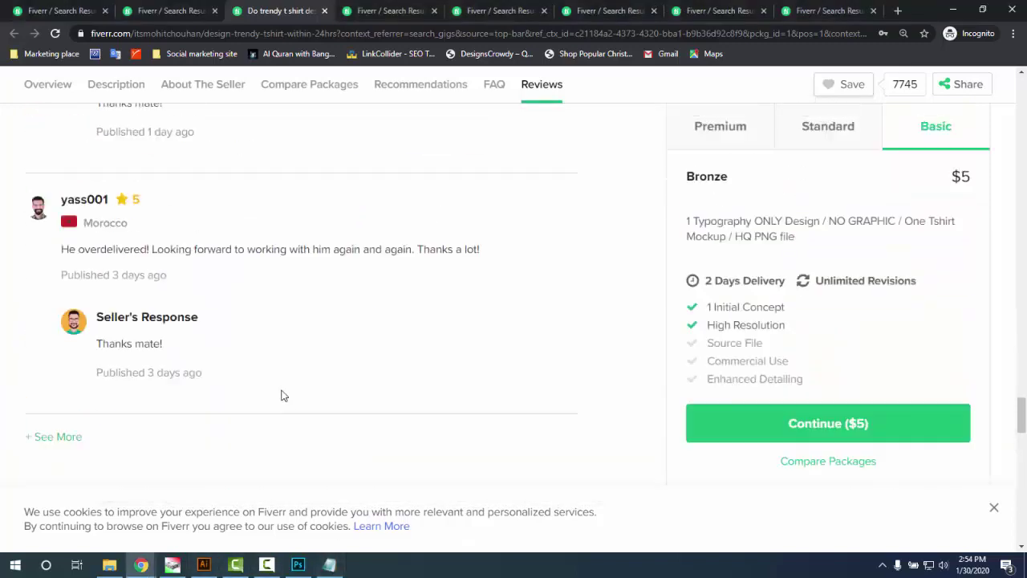
{"action": "scroll", "coordinate": [351, 259], "scroll_direction": "up", "scroll_amount": 15}
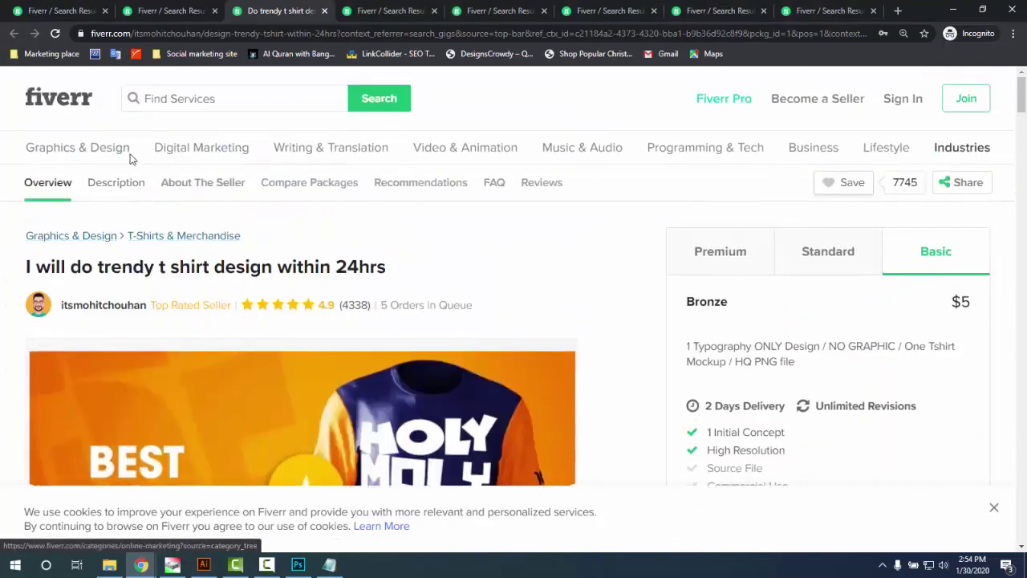
- Search Google for "t shirt deissgn" in a new browser tab
{"action": "left_click", "coordinate": [898, 11]}
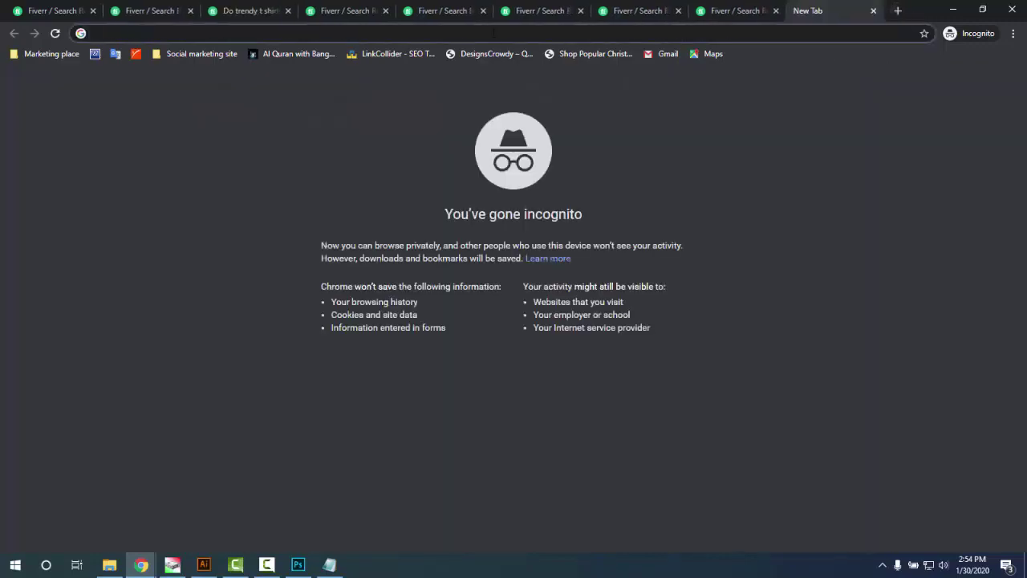
{"action": "type", "text": "t shirt"}
{"action": "type", "text": "deissgn"}
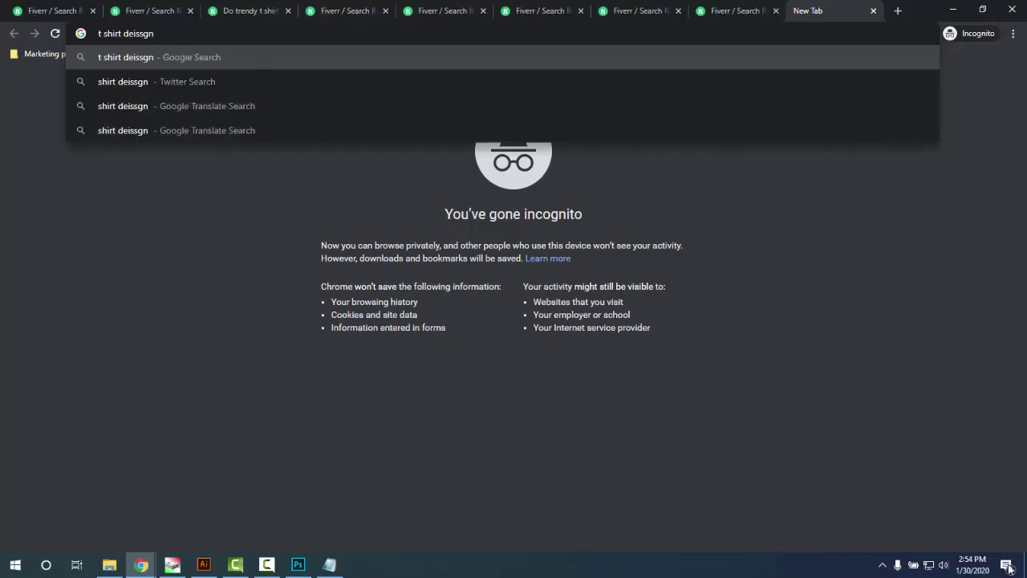
{"action": "key", "text": "Return"}
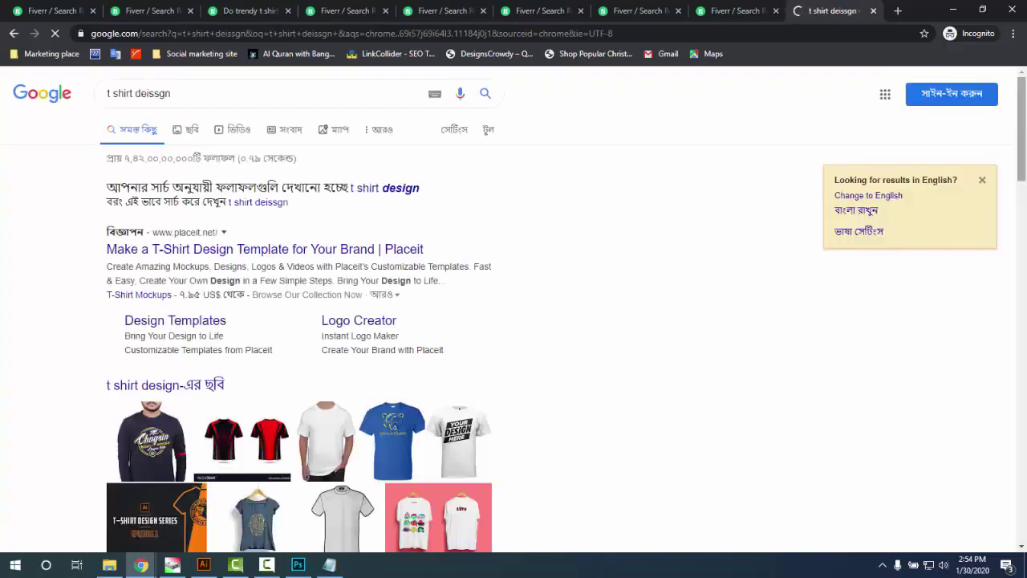
- Look through the first two pages of Google results and their related searches, dismissing the location request
{"action": "scroll", "coordinate": [514, 321], "scroll_direction": "down", "scroll_amount": 6}
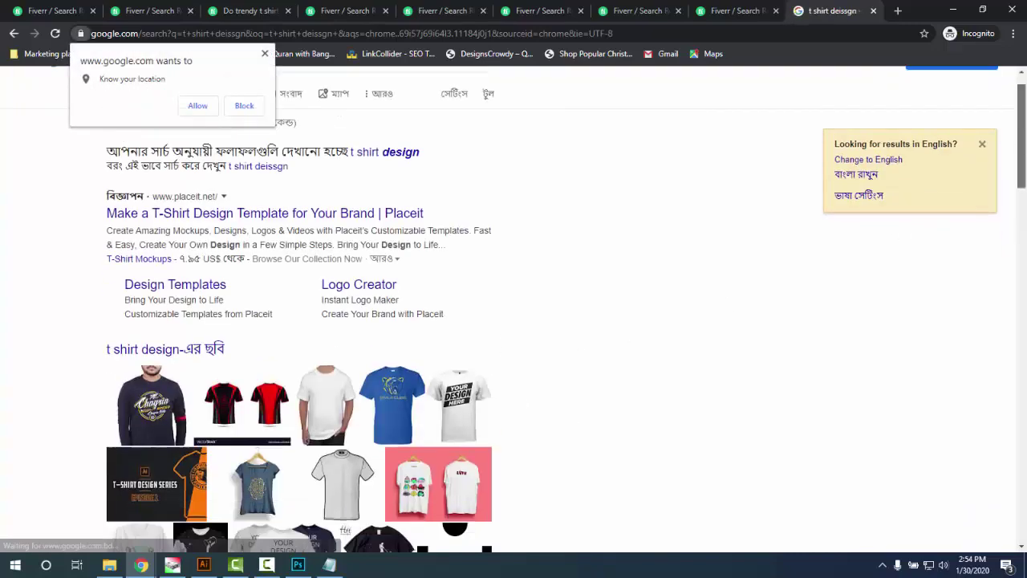
{"action": "scroll", "coordinate": [440, 478], "scroll_direction": "down", "scroll_amount": 10}
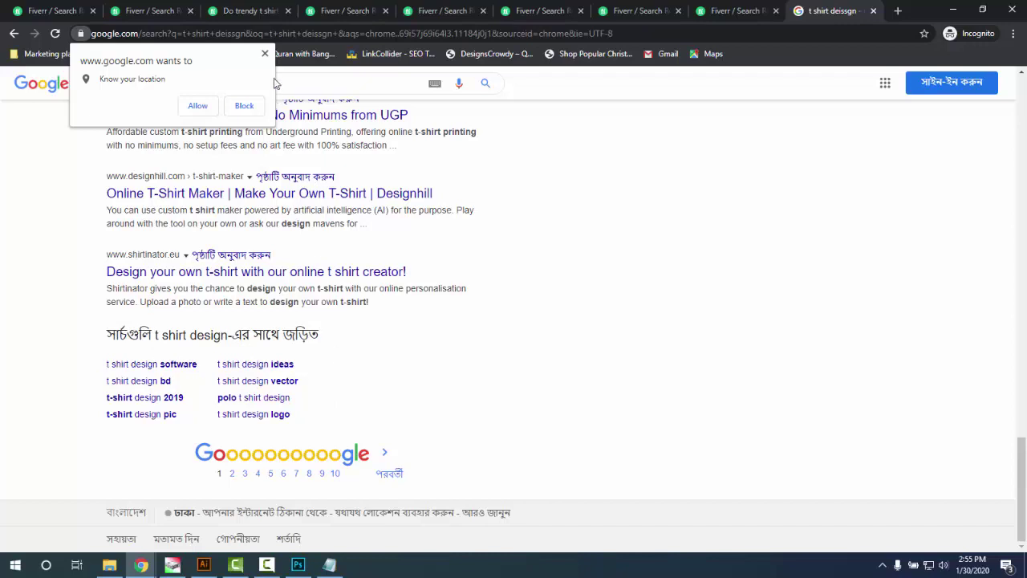
{"action": "left_click", "coordinate": [265, 55]}
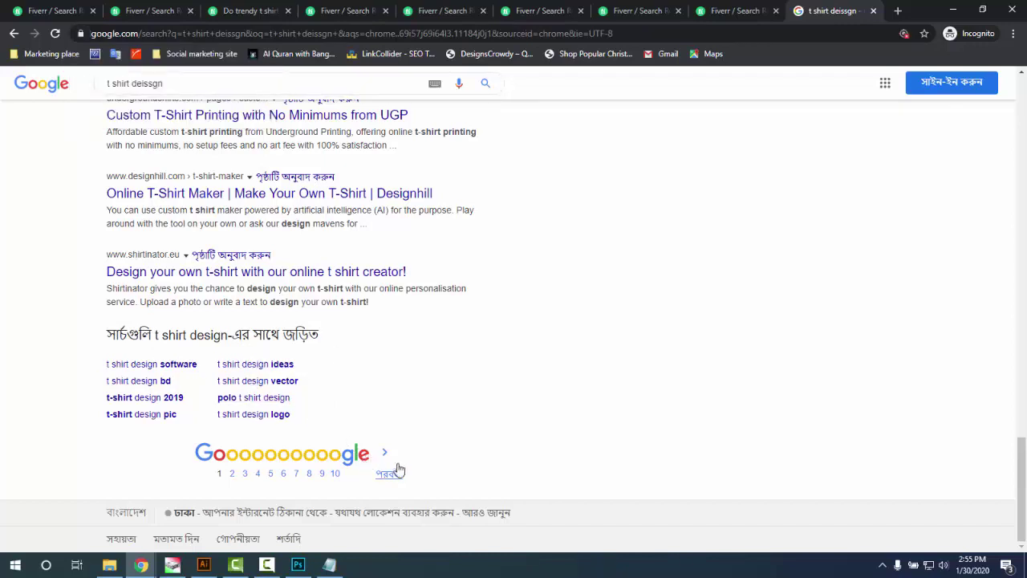
{"action": "left_click", "coordinate": [398, 472]}
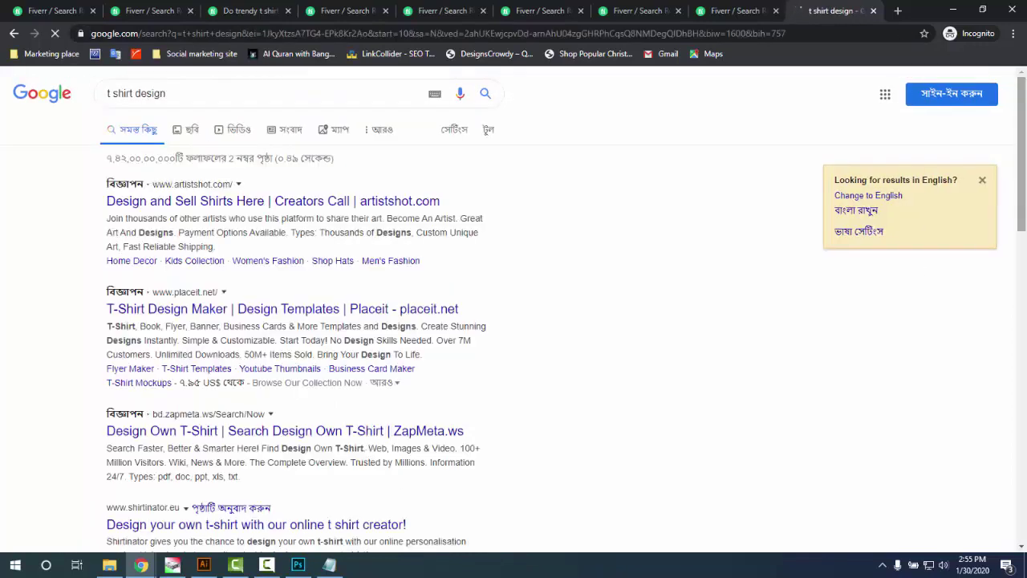
{"action": "left_click_drag", "start_coordinate": [1024, 90], "coordinate": [1024, 397]}
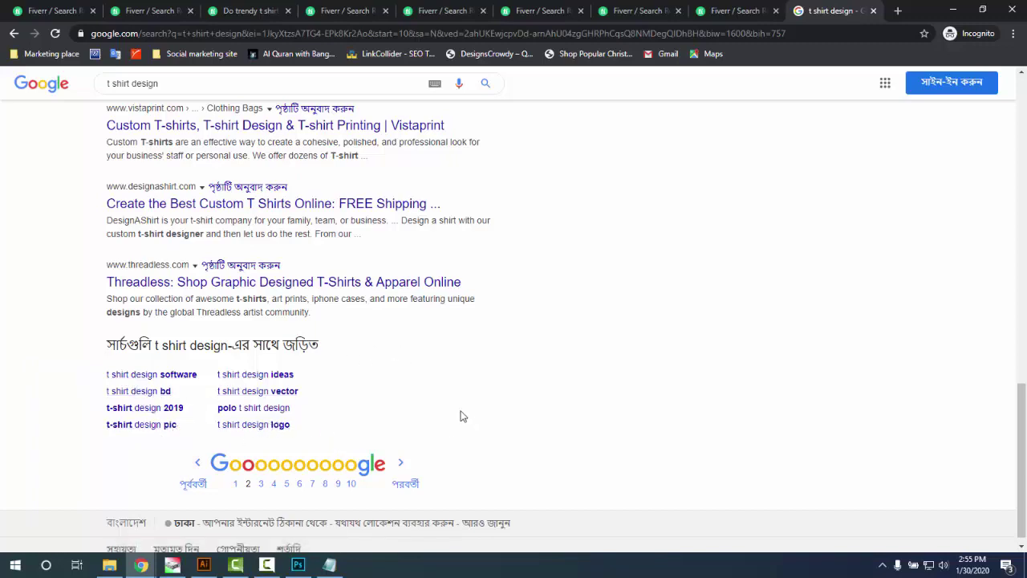
{"action": "scroll", "coordinate": [461, 416], "scroll_direction": "up", "scroll_amount": 6}
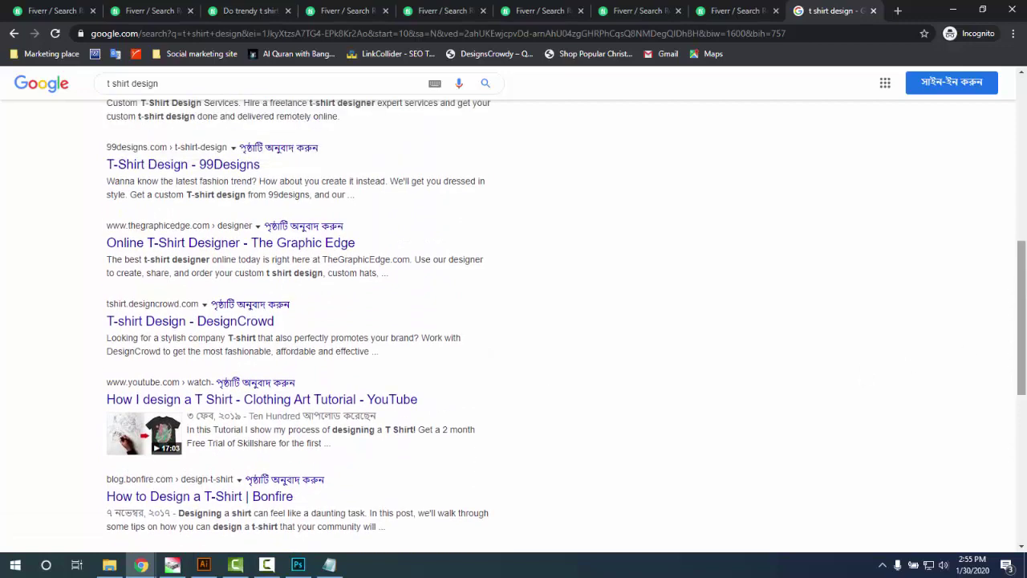
{"action": "scroll", "coordinate": [344, 288], "scroll_direction": "up", "scroll_amount": 8}
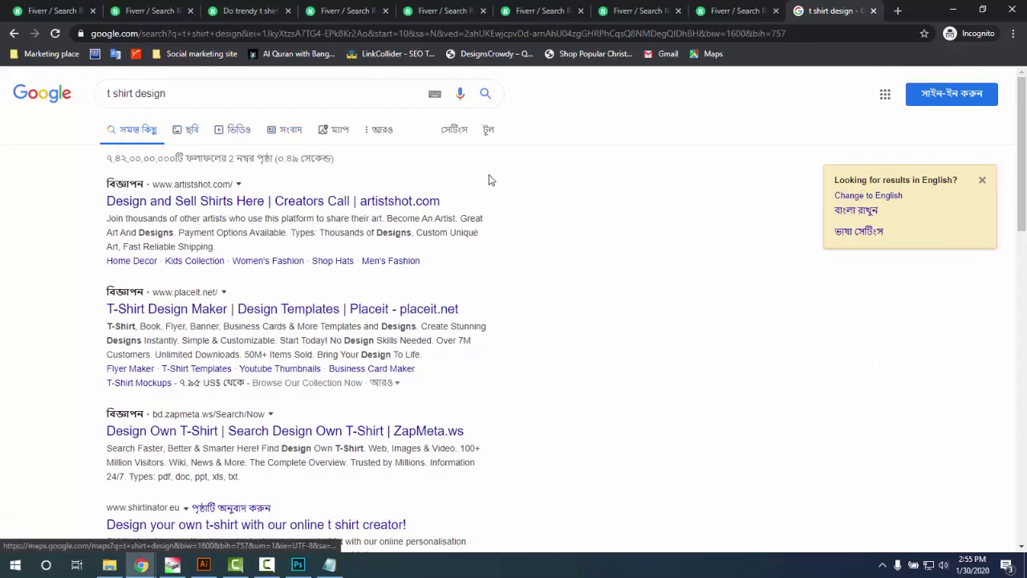
- Change the Google search term to "custom t shirt design", look over the suggestions and run the search
{"action": "left_click", "coordinate": [185, 93]}
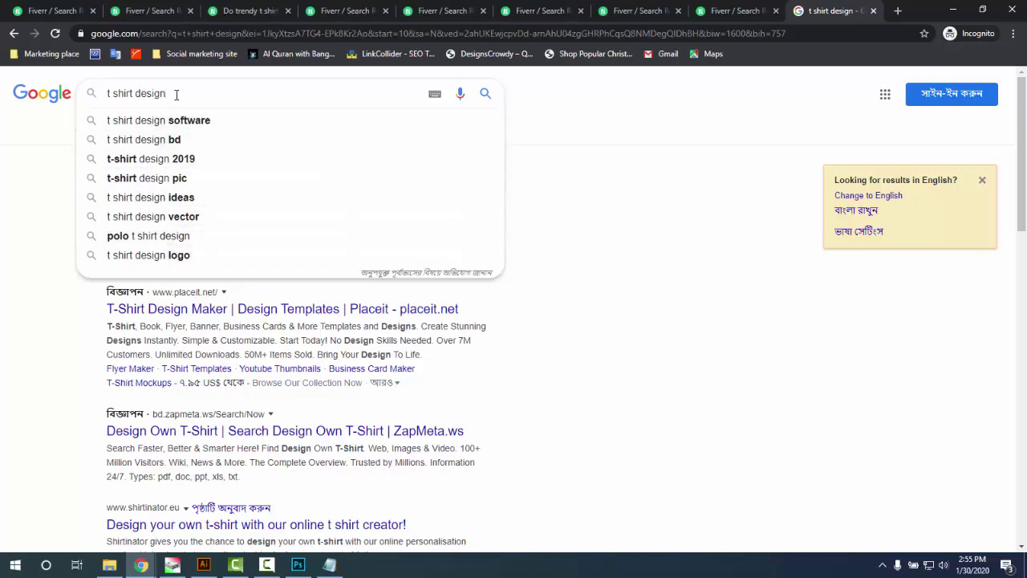
{"action": "key", "text": "ctrl+a"}
{"action": "type", "text": "ty"}
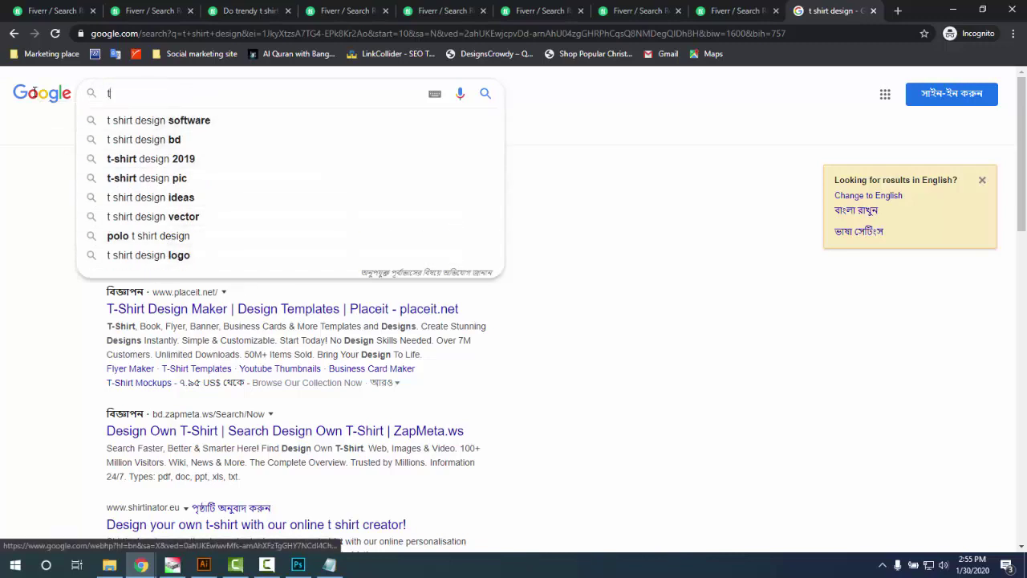
{"action": "key", "text": "BackSpace"}
{"action": "key", "text": "BackSpace"}
{"action": "type", "text": "ccus"}
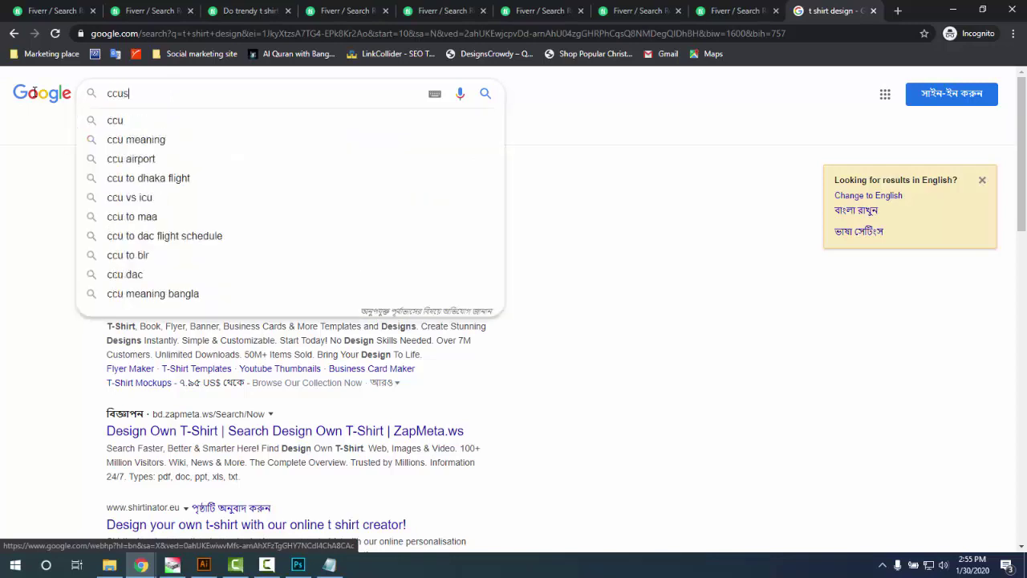
{"action": "key", "text": "BackSpace"}
{"action": "key", "text": "BackSpace"}
{"action": "key", "text": "BackSpace"}
{"action": "type", "text": "custom"}
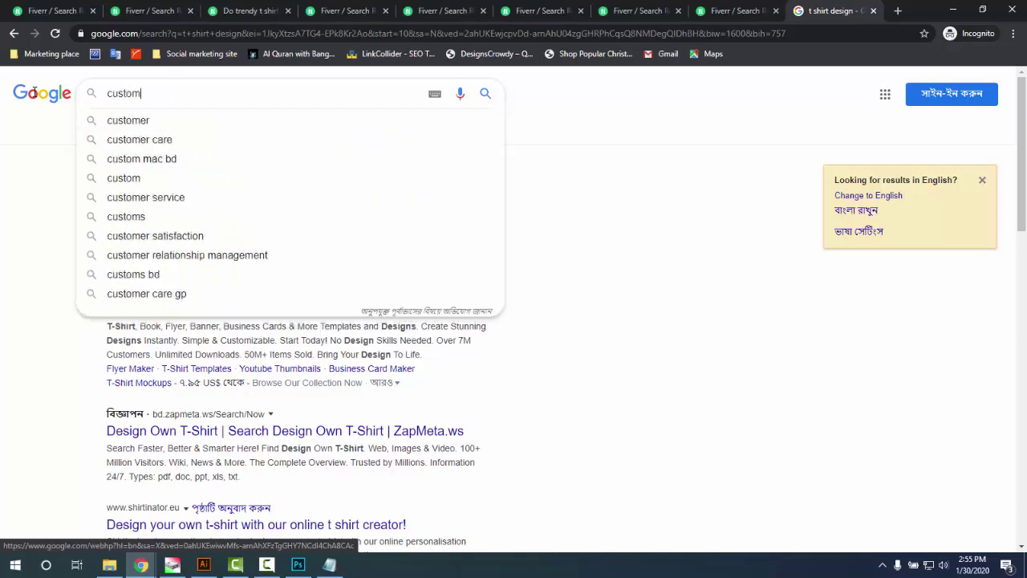
{"action": "type", "text": " t shirt design"}
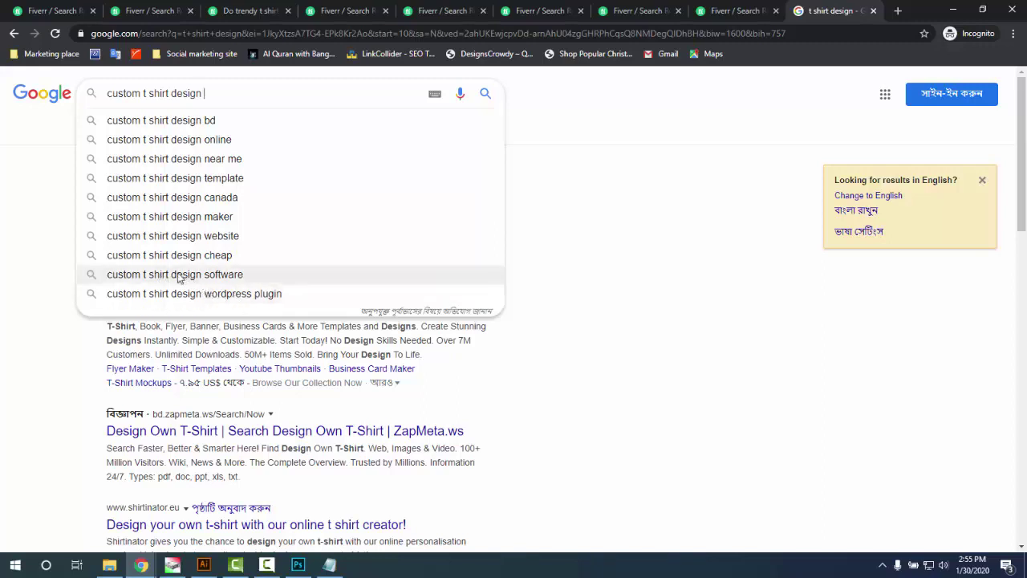
{"action": "key", "text": "Escape"}
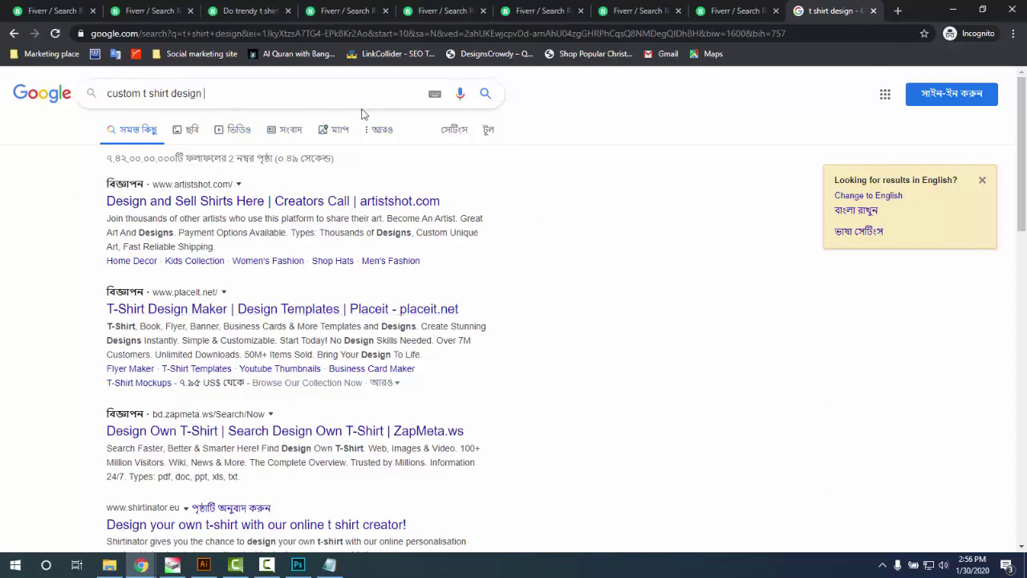
{"action": "left_click", "coordinate": [486, 97]}
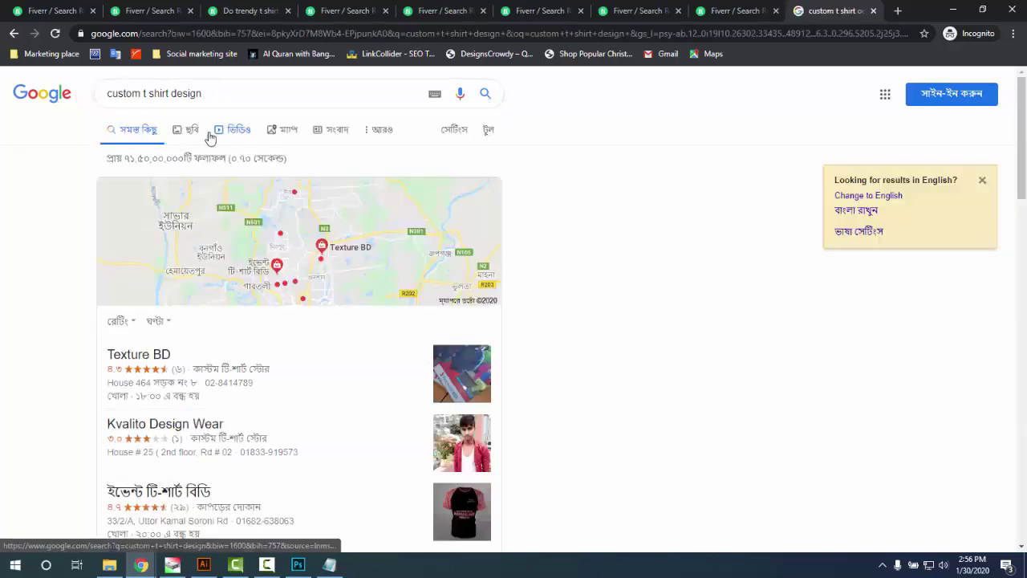
- Switch to the image results for "custom t shirt design" and browse the designs and their titles
{"action": "left_click", "coordinate": [185, 130]}
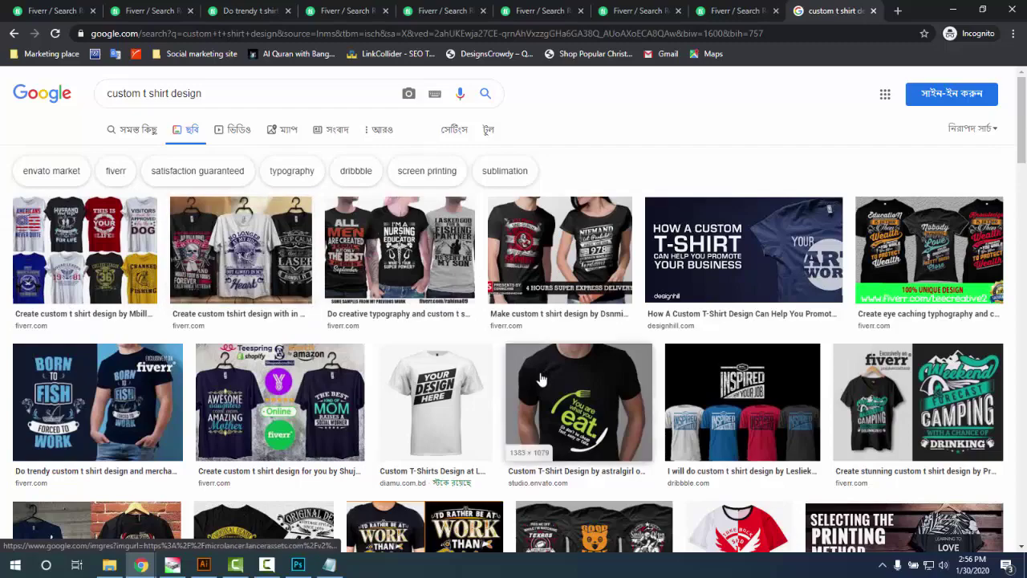
{"action": "scroll", "coordinate": [538, 377], "scroll_direction": "down", "scroll_amount": 4}
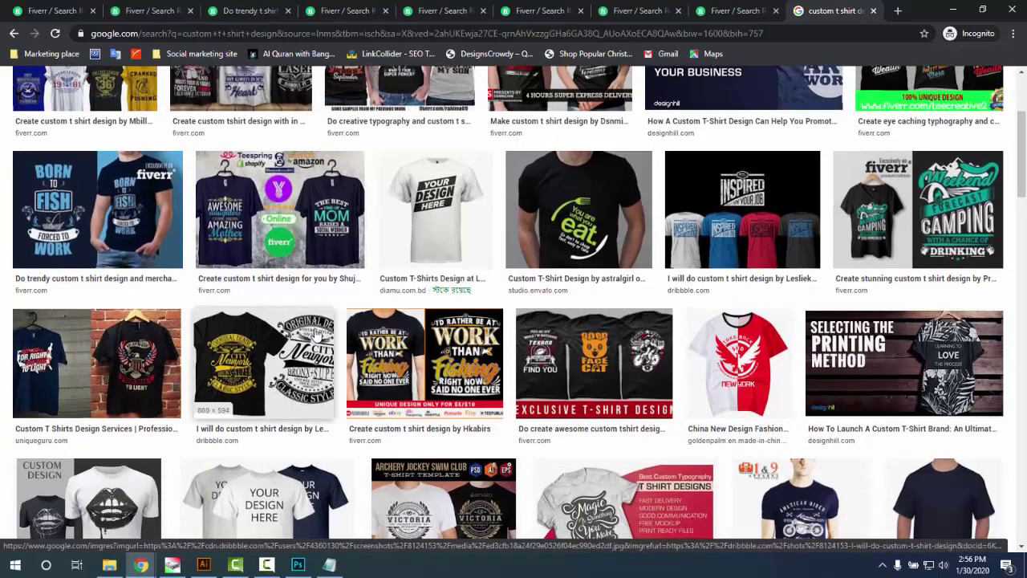
{"action": "scroll", "coordinate": [317, 336], "scroll_direction": "down", "scroll_amount": 12}
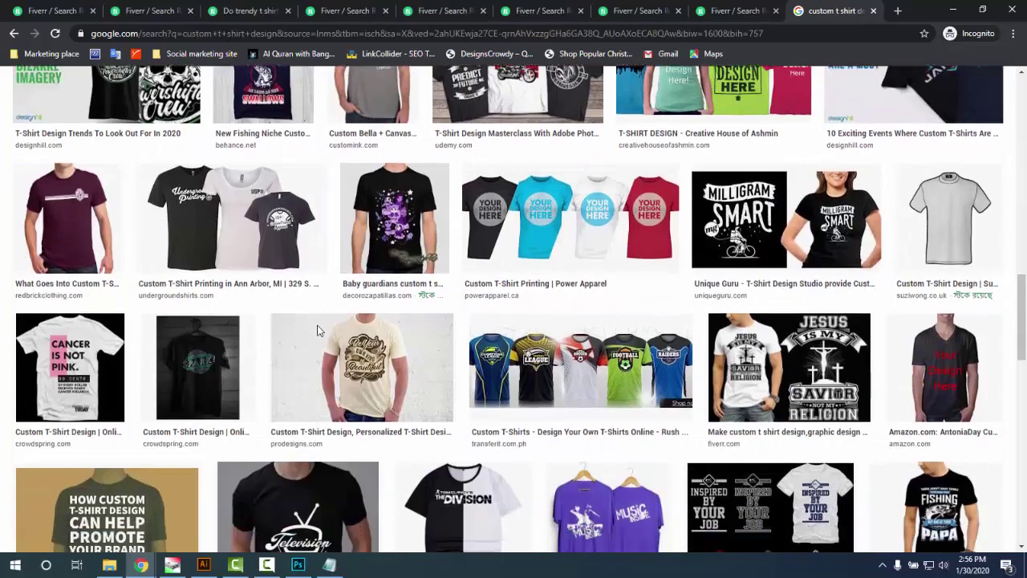
{"action": "scroll", "coordinate": [317, 331], "scroll_direction": "down", "scroll_amount": 15}
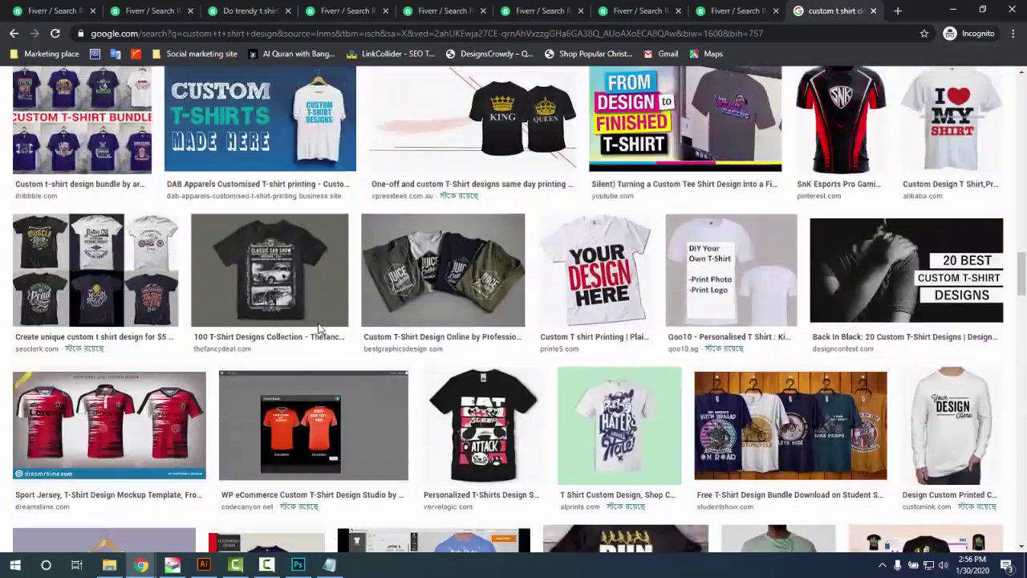
{"action": "scroll", "coordinate": [317, 329], "scroll_direction": "down", "scroll_amount": 2}
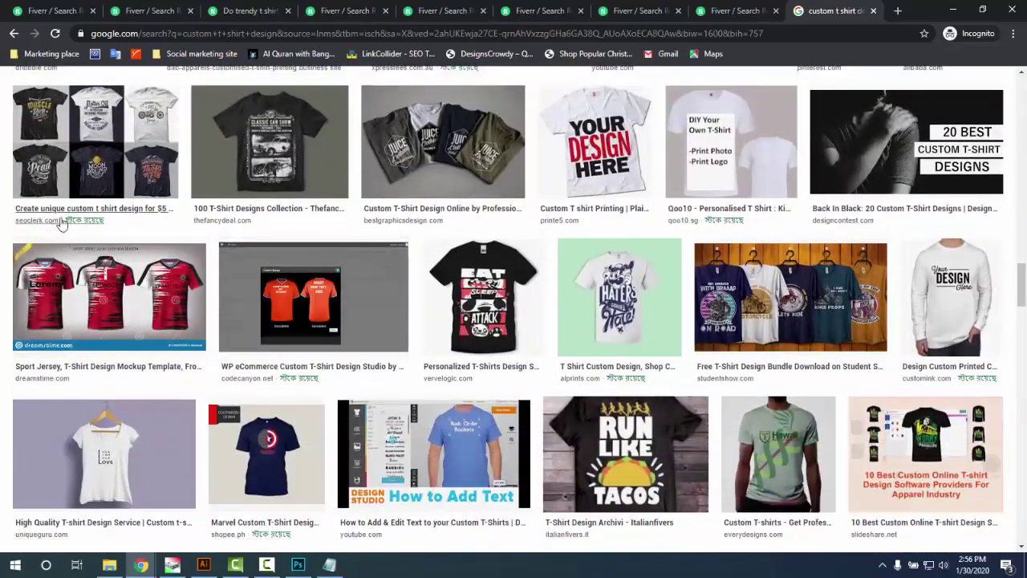
{"action": "scroll", "coordinate": [85, 175], "scroll_direction": "up", "scroll_amount": 2}
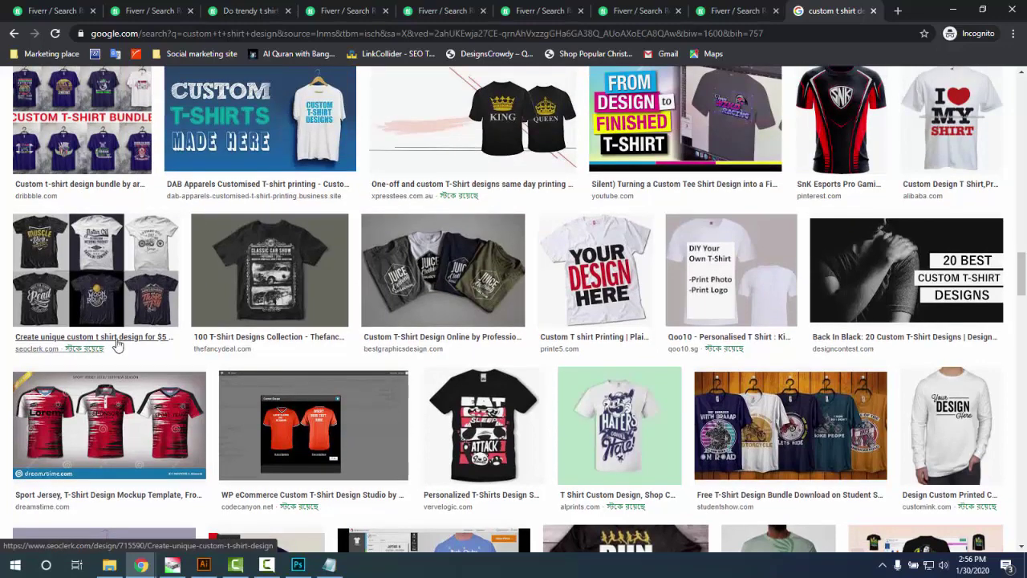
- Open the SEOClerks image "Create unique custom t shirt design for $5" in its own browser tab and view its description
{"action": "right_click", "coordinate": [137, 261]}
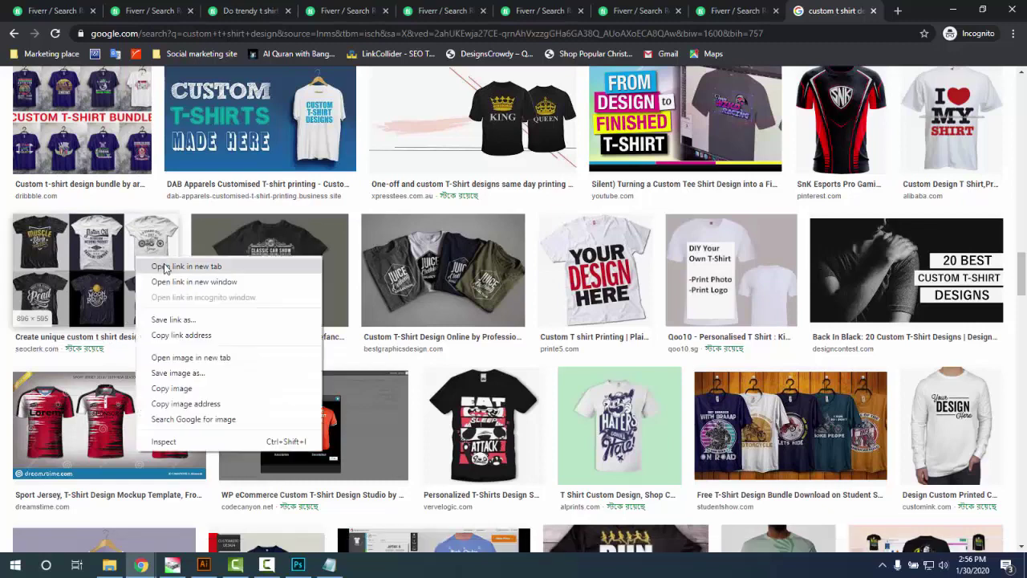
{"action": "left_click", "coordinate": [166, 267]}
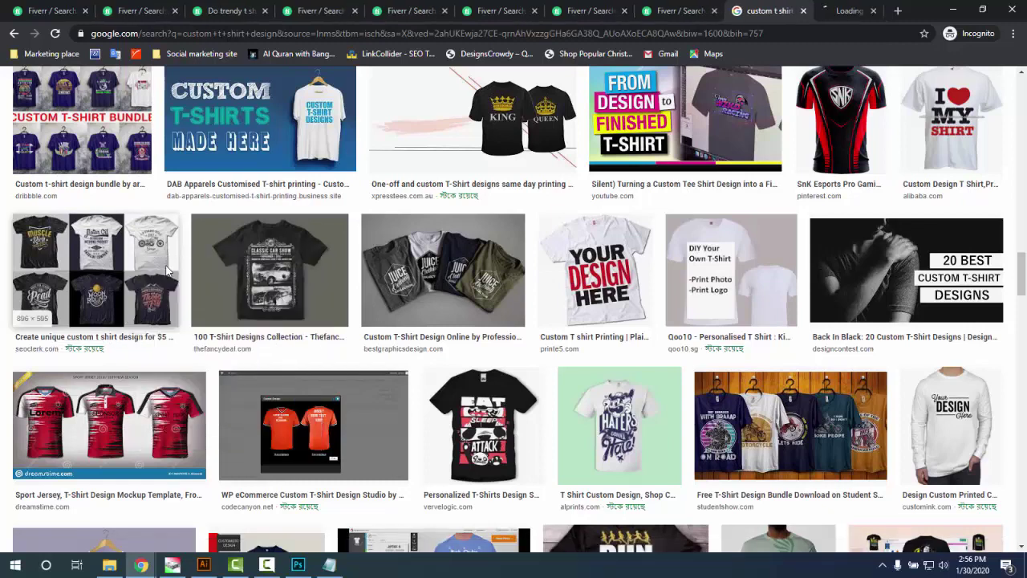
{"action": "left_click", "coordinate": [841, 11]}
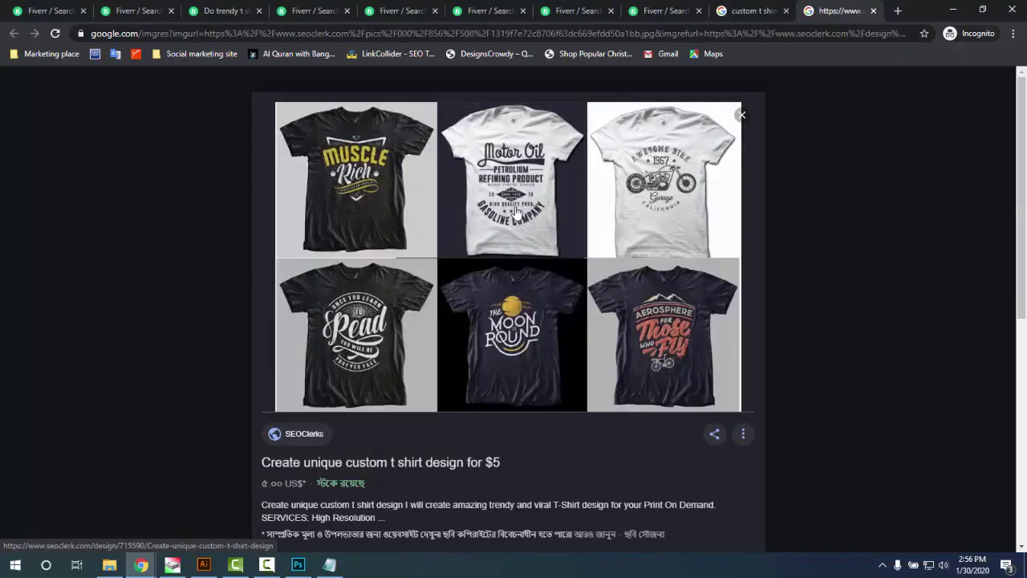
{"action": "scroll", "coordinate": [517, 213], "scroll_direction": "down", "scroll_amount": 2}
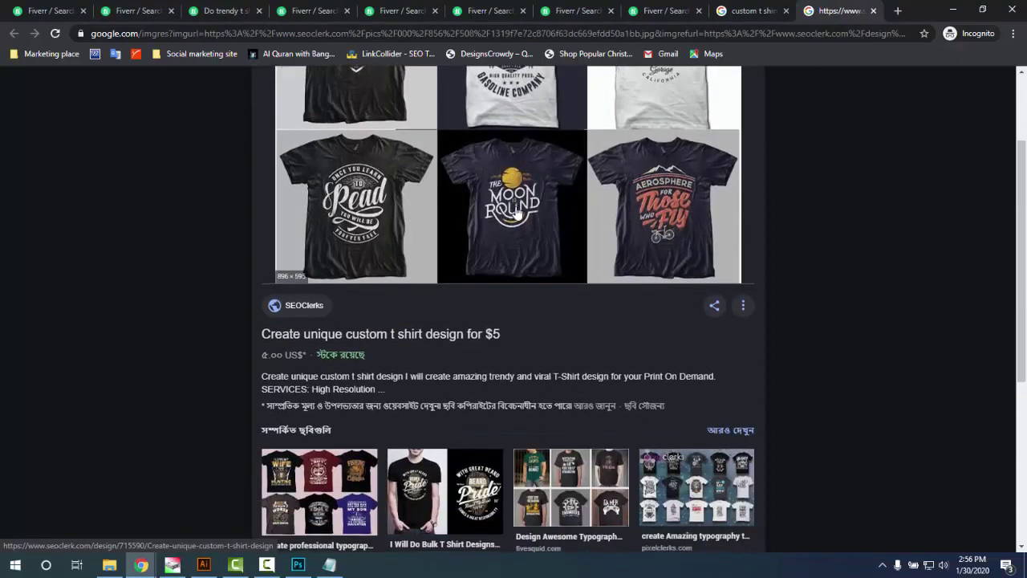
- Open the SEOClerks listing "Create unique custom t shirt design", examine its images, description, tags and extras, and close the listing
{"action": "scroll", "coordinate": [518, 213], "scroll_direction": "down", "scroll_amount": 4}
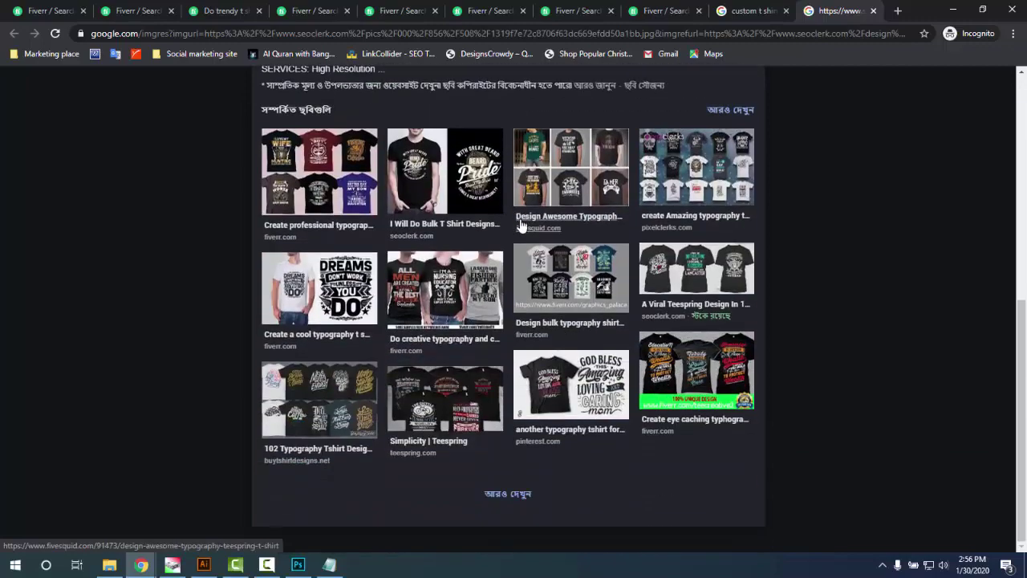
{"action": "scroll", "coordinate": [517, 214], "scroll_direction": "up", "scroll_amount": 6}
{"action": "left_click", "coordinate": [482, 319]}
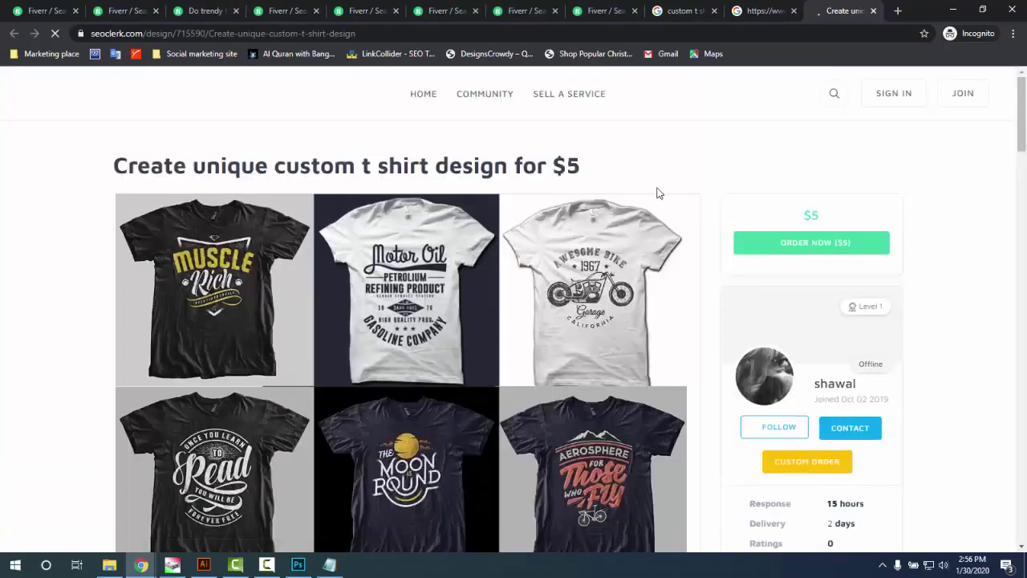
{"action": "scroll", "coordinate": [656, 197], "scroll_direction": "down", "scroll_amount": 3}
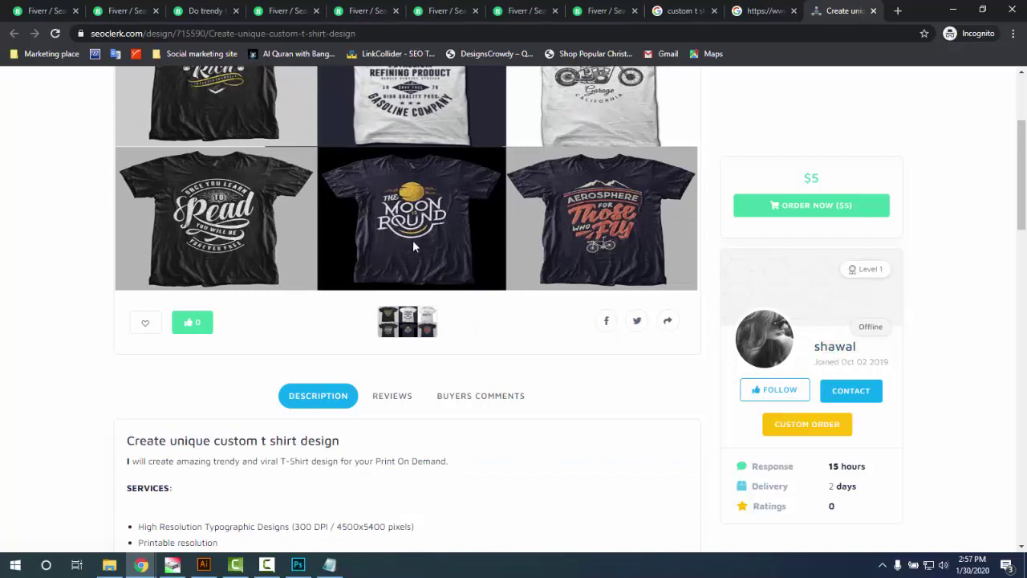
{"action": "scroll", "coordinate": [413, 240], "scroll_direction": "up", "scroll_amount": 3}
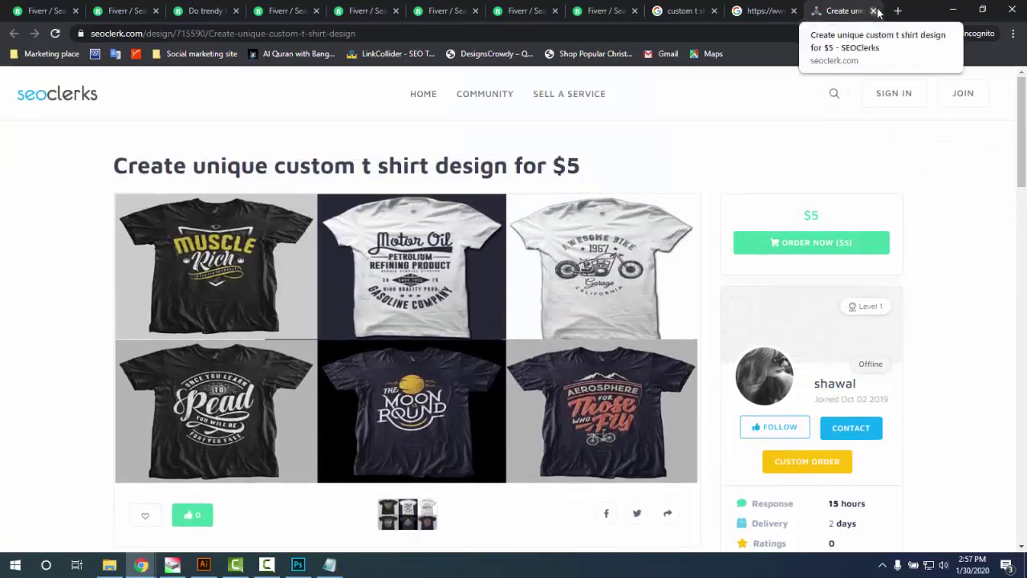
{"action": "scroll", "coordinate": [815, 466], "scroll_direction": "down", "scroll_amount": 2}
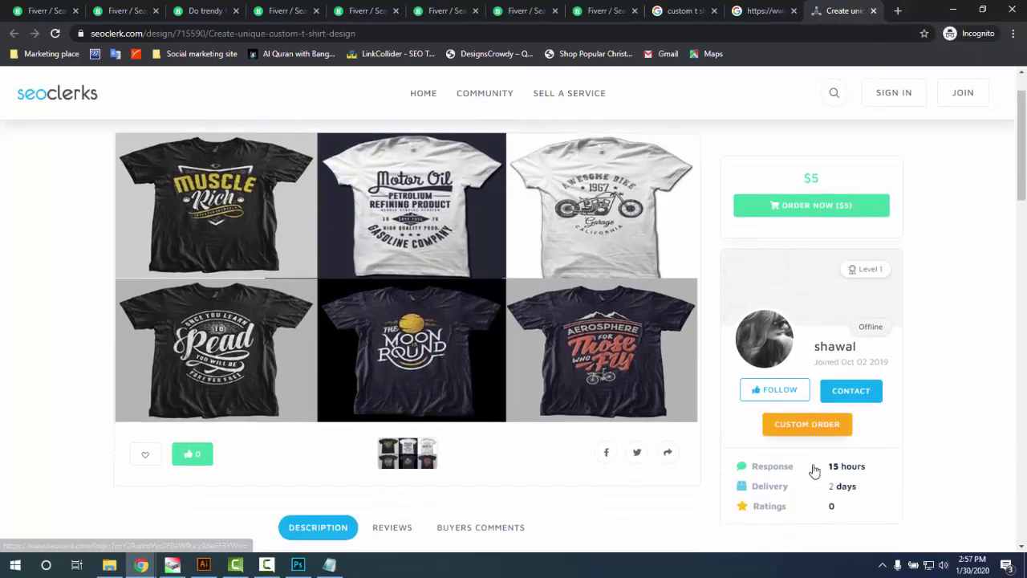
{"action": "scroll", "coordinate": [603, 482], "scroll_direction": "down", "scroll_amount": 7}
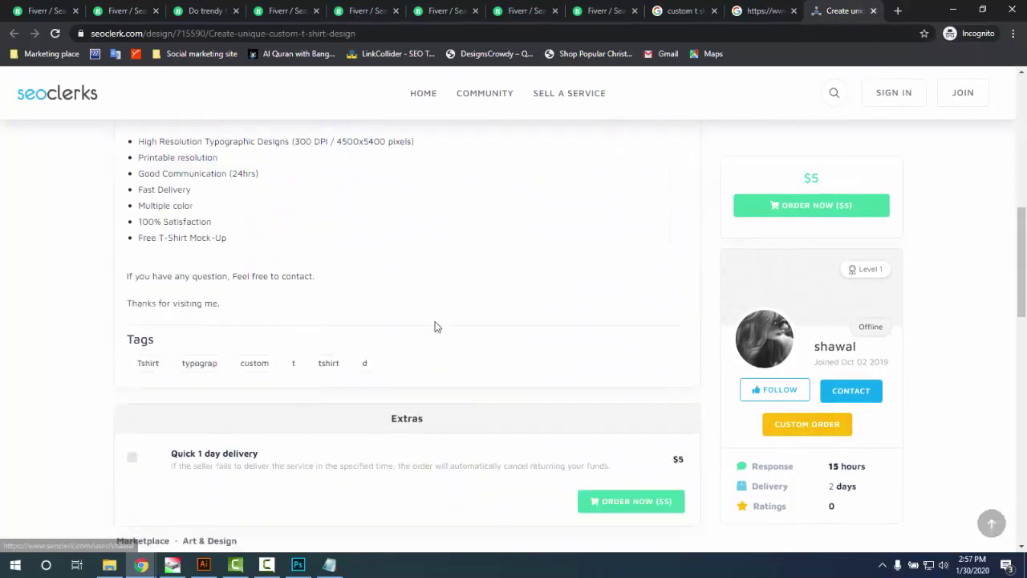
{"action": "scroll", "coordinate": [419, 341], "scroll_direction": "up", "scroll_amount": 2}
{"action": "scroll", "coordinate": [425, 347], "scroll_direction": "down", "scroll_amount": 6}
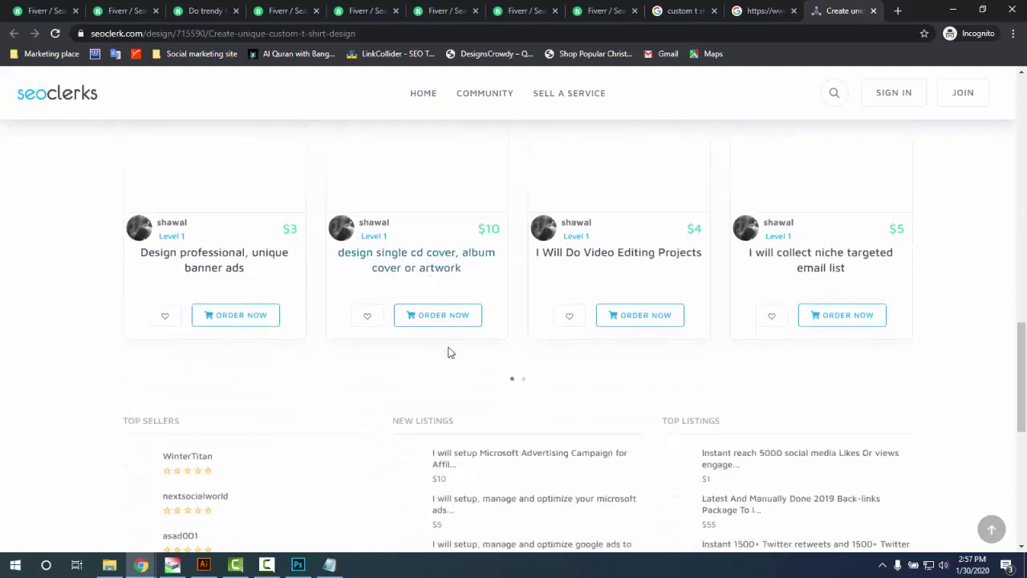
{"action": "scroll", "coordinate": [449, 351], "scroll_direction": "up", "scroll_amount": 2}
{"action": "left_click", "coordinate": [873, 11]}
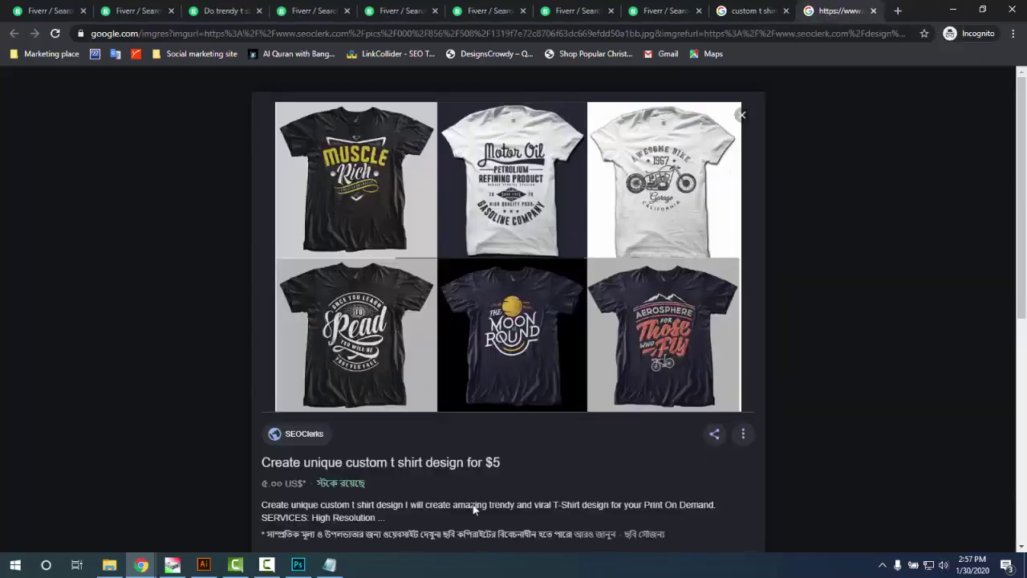
- Look through the related images below the SEOClerks design preview and close the preview's browser tab
{"action": "scroll", "coordinate": [596, 357], "scroll_direction": "down", "scroll_amount": 5}
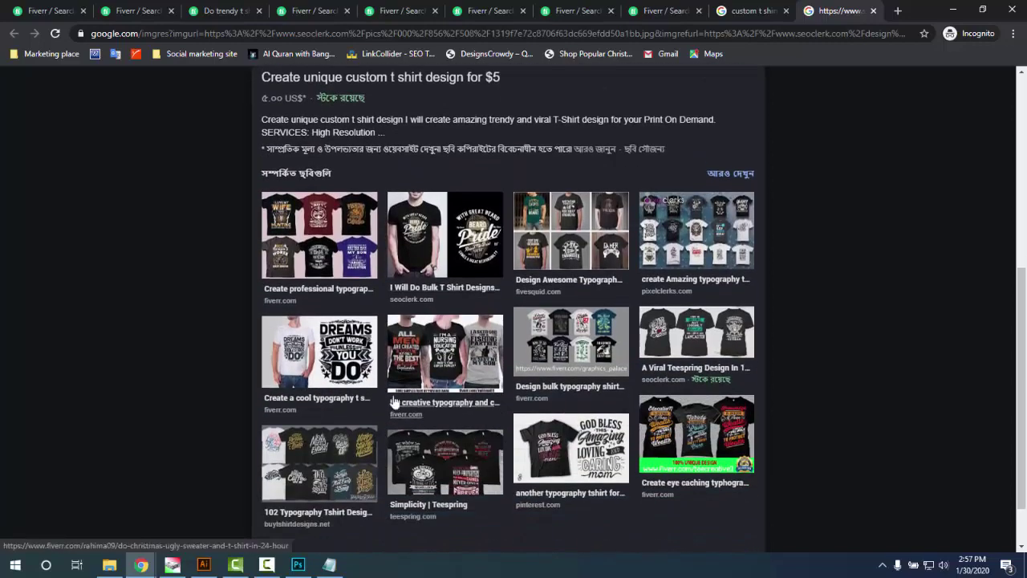
{"action": "scroll", "coordinate": [357, 391], "scroll_direction": "down", "scroll_amount": 1}
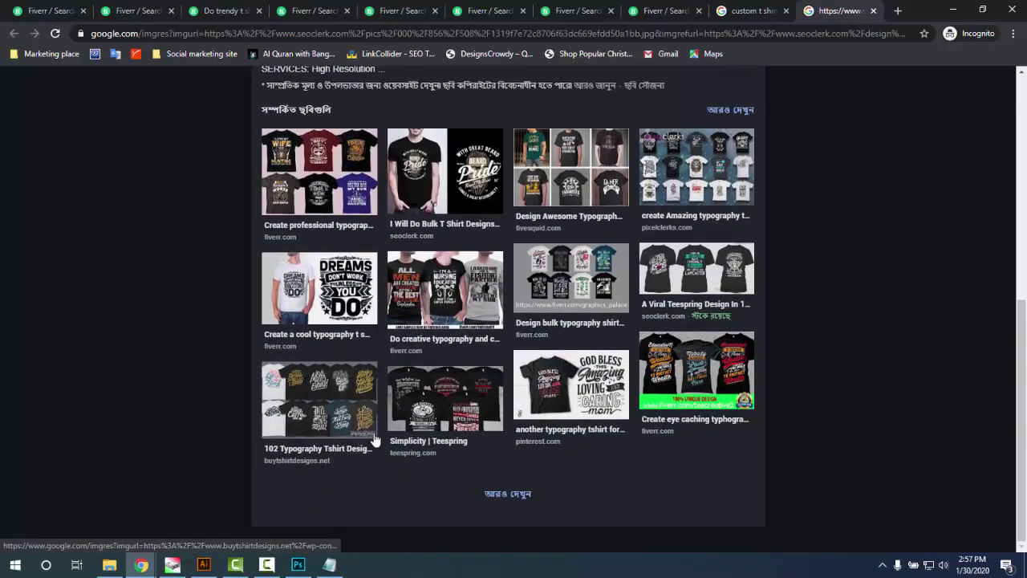
{"action": "scroll", "coordinate": [374, 440], "scroll_direction": "up", "scroll_amount": 5}
{"action": "left_click", "coordinate": [873, 10]}
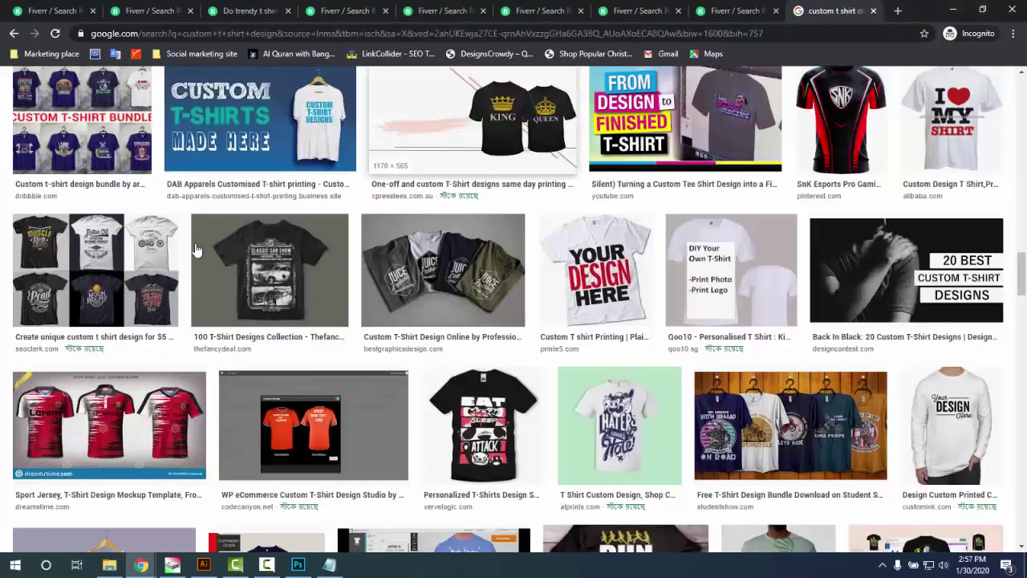
- Browse the "custom t shirt design" image results and examine the titles of competing designs and Fiverr gigs
{"action": "scroll", "coordinate": [197, 250], "scroll_direction": "down", "scroll_amount": 10}
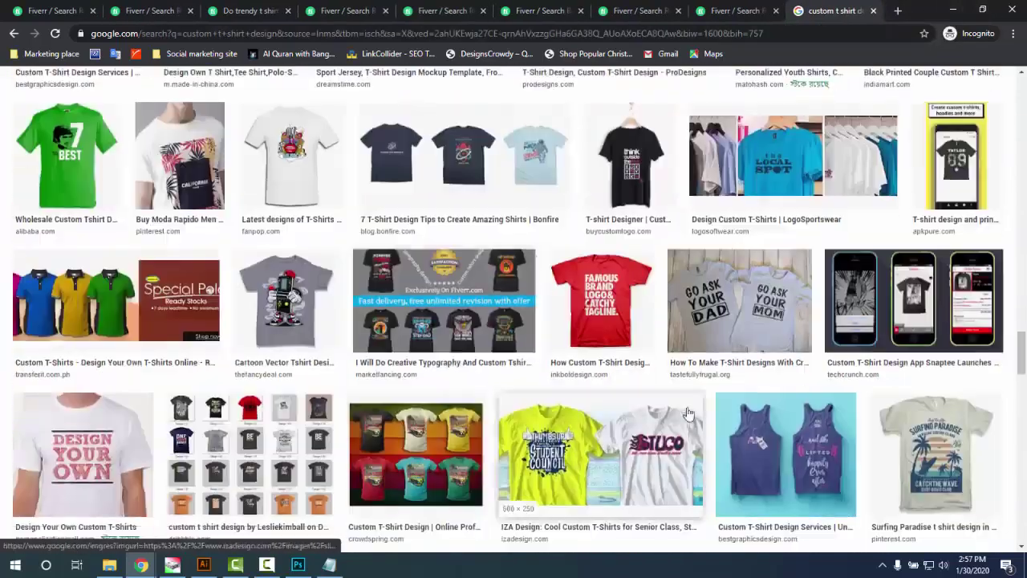
{"action": "scroll", "coordinate": [688, 413], "scroll_direction": "down", "scroll_amount": 10}
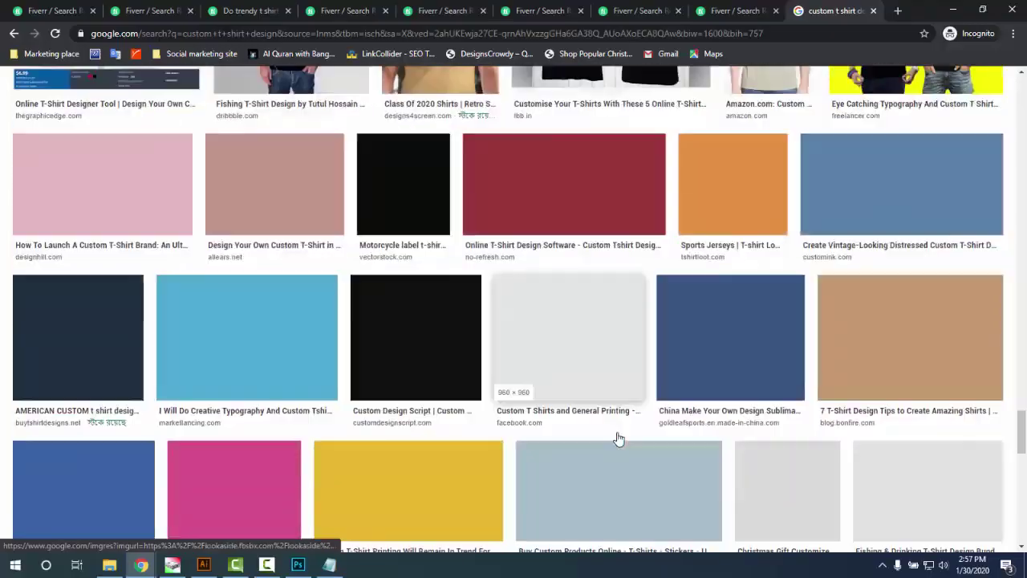
{"action": "scroll", "coordinate": [615, 436], "scroll_direction": "down", "scroll_amount": 3}
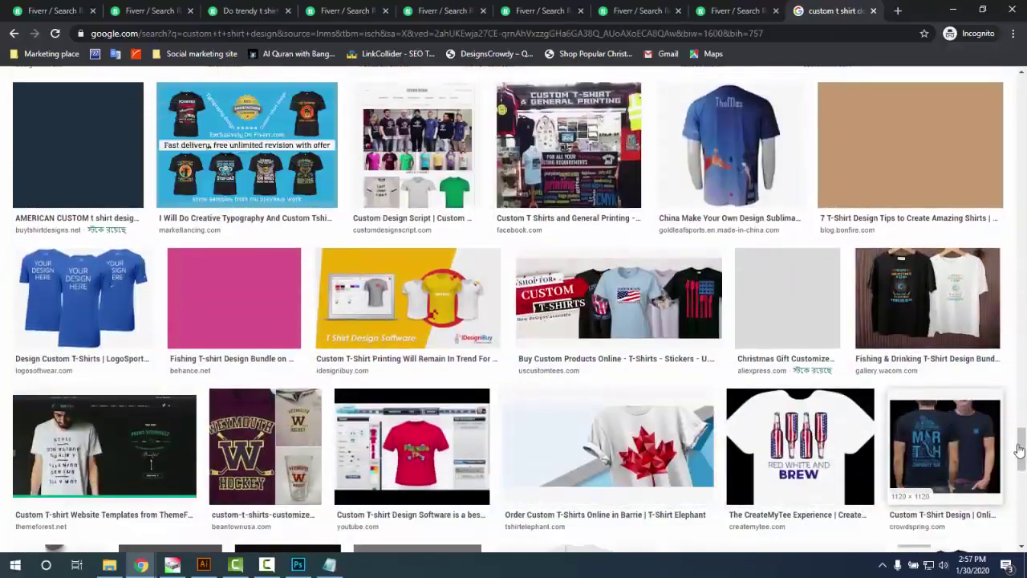
{"action": "left_click_drag", "start_coordinate": [1019, 449], "coordinate": [1022, 80]}
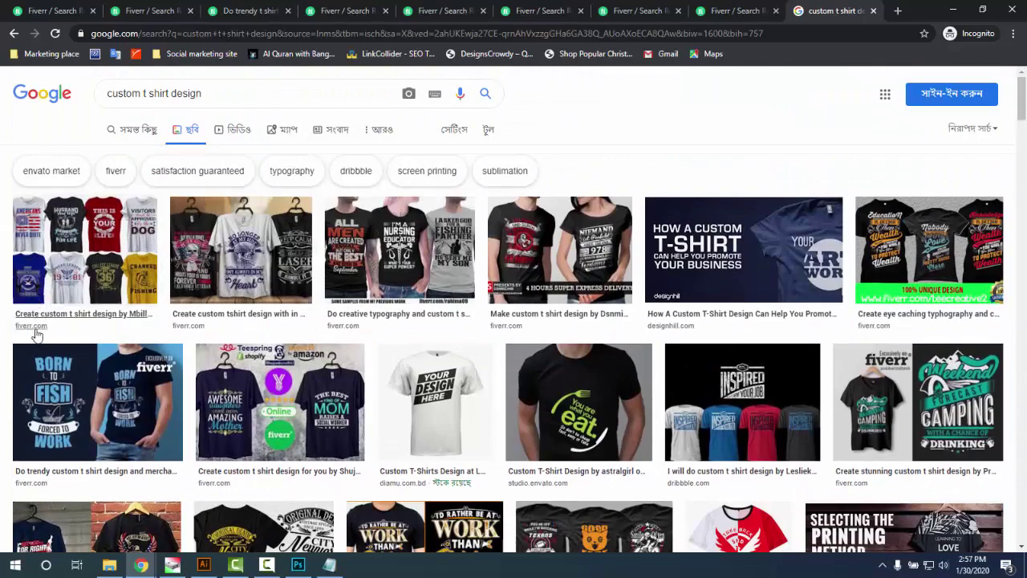
{"action": "scroll", "coordinate": [819, 326], "scroll_direction": "down", "scroll_amount": 1}
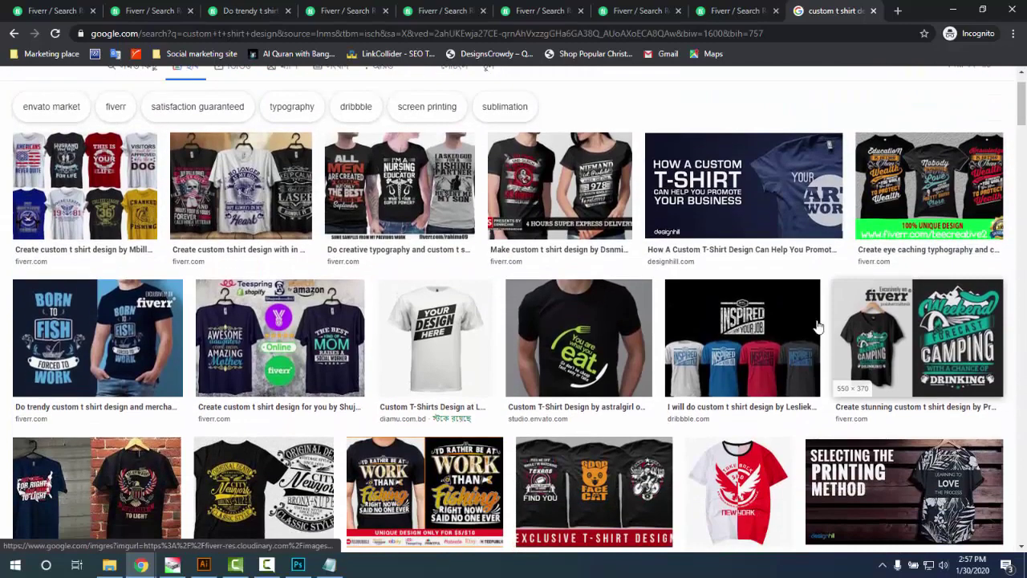
{"action": "scroll", "coordinate": [818, 326], "scroll_direction": "down", "scroll_amount": 4}
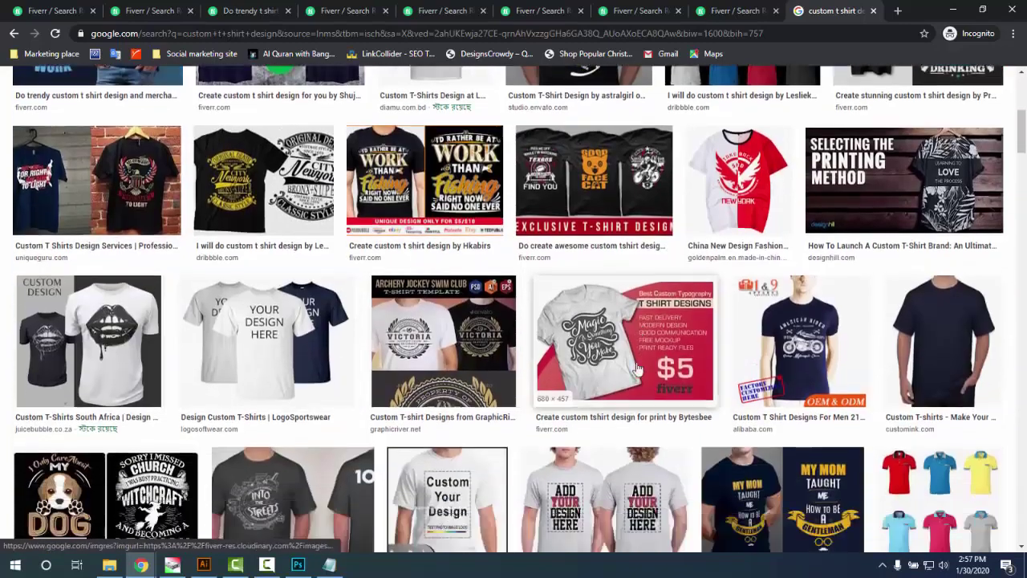
{"action": "scroll", "coordinate": [408, 351], "scroll_direction": "down", "scroll_amount": 3}
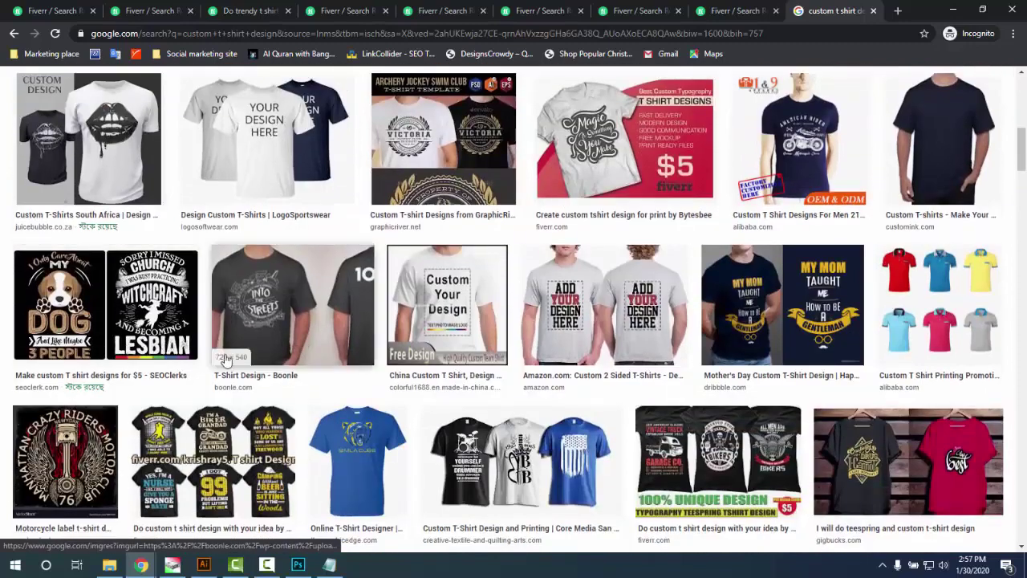
{"action": "scroll", "coordinate": [226, 361], "scroll_direction": "down", "scroll_amount": 1}
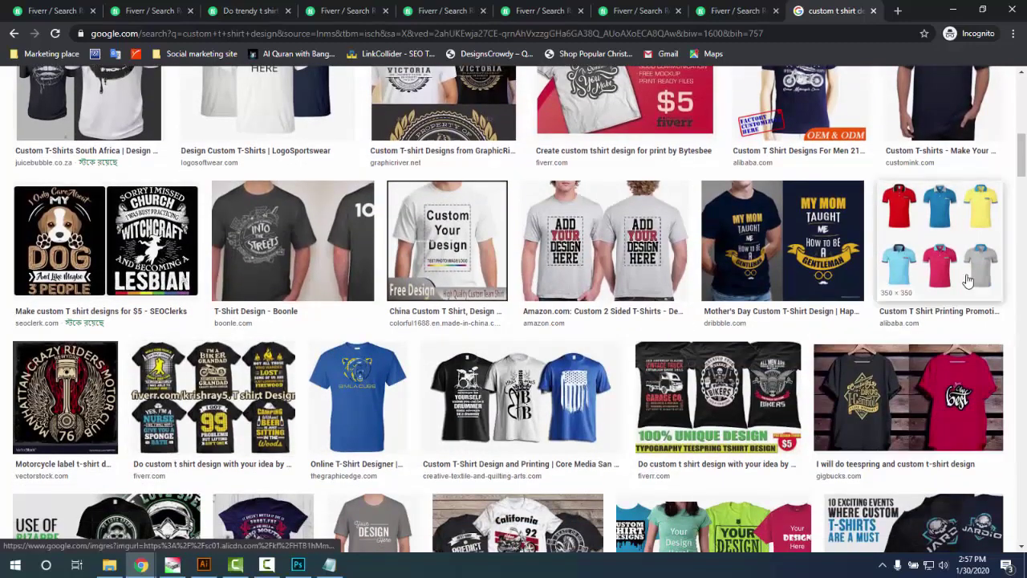
{"action": "left_click_drag", "start_coordinate": [1022, 157], "coordinate": [1021, 77]}
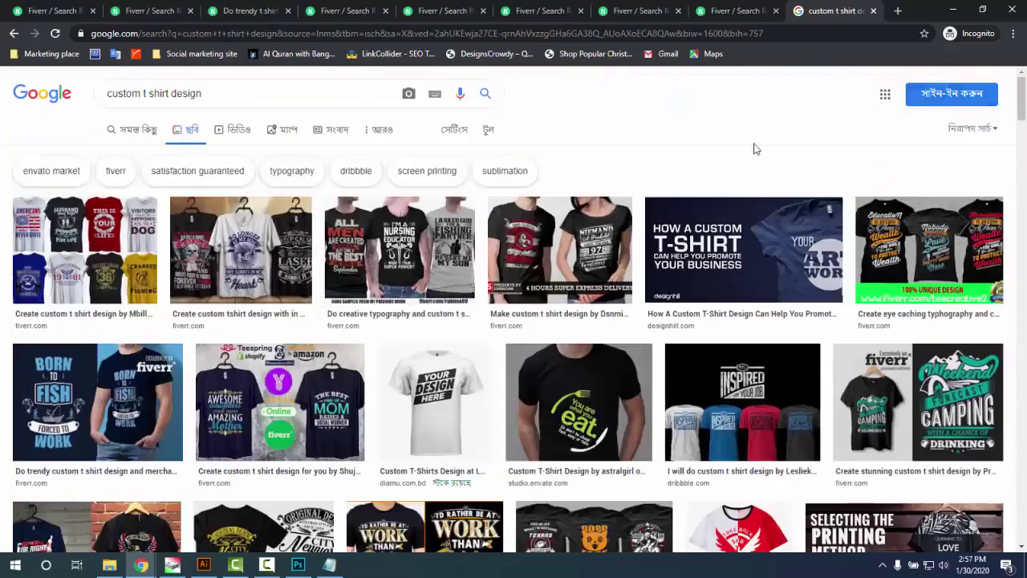
- Change the image search term to "typography t shirt design" and run the search
{"action": "left_click", "coordinate": [125, 94]}
{"action": "double_click", "coordinate": [125, 94]}
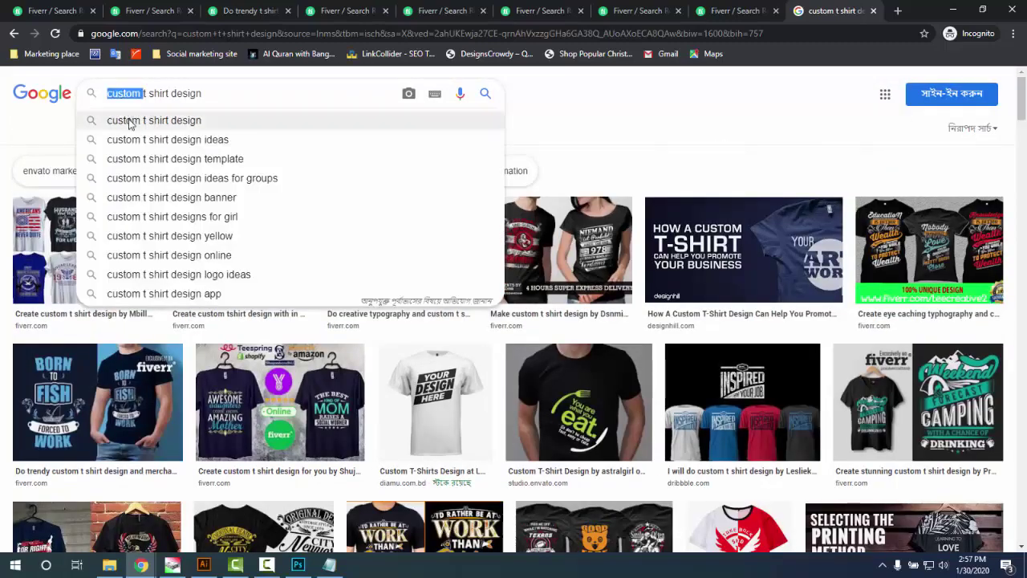
{"action": "type", "text": "typography"}
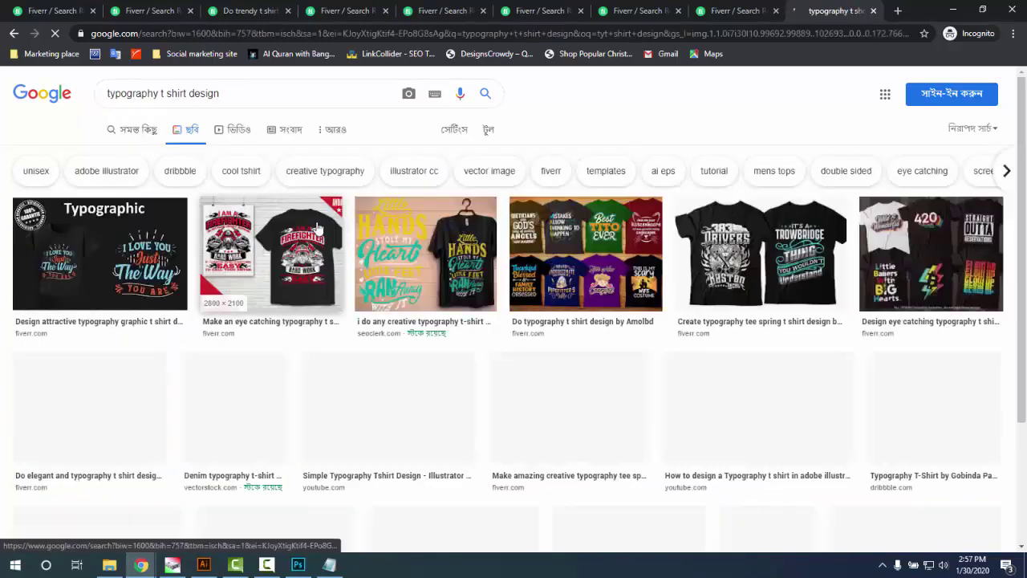
- Open the Fiverr gig "do bulk custom typography t shirt, printable t shirt design" from the image results and read its description
{"action": "scroll", "coordinate": [103, 421], "scroll_direction": "down", "scroll_amount": 3}
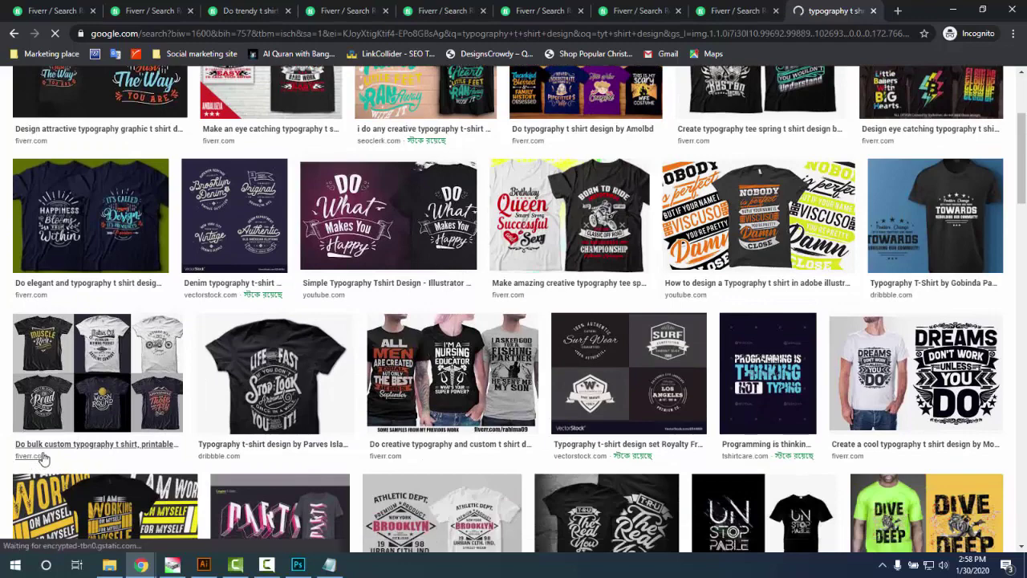
{"action": "left_click", "coordinate": [95, 379]}
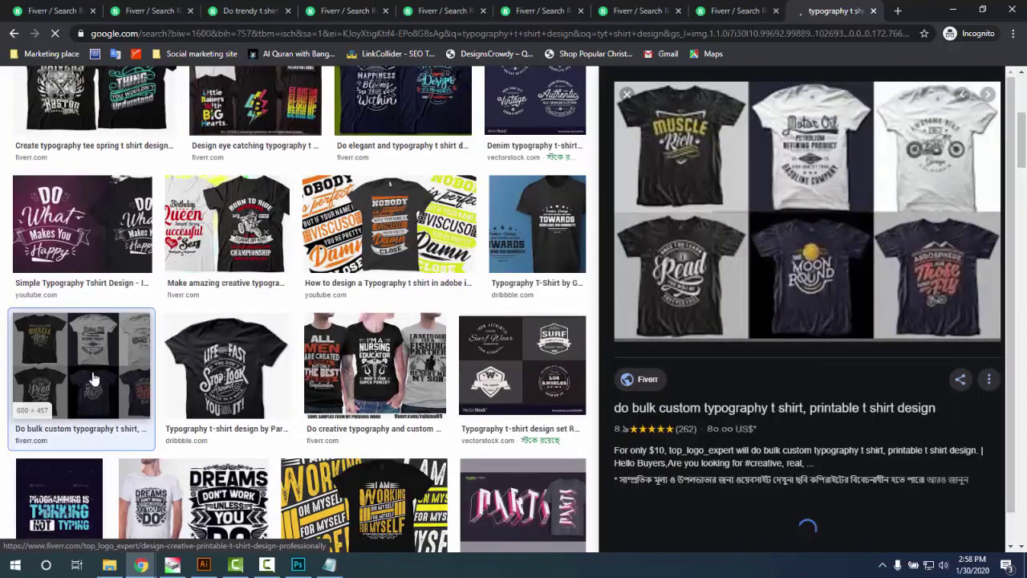
{"action": "left_click", "coordinate": [766, 240]}
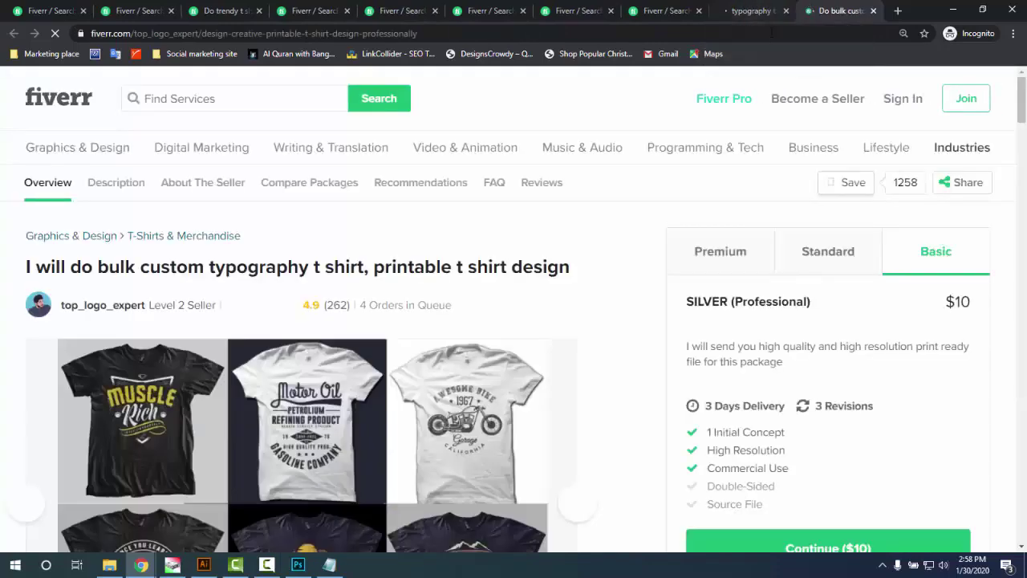
{"action": "scroll", "coordinate": [321, 385], "scroll_direction": "down", "scroll_amount": 1}
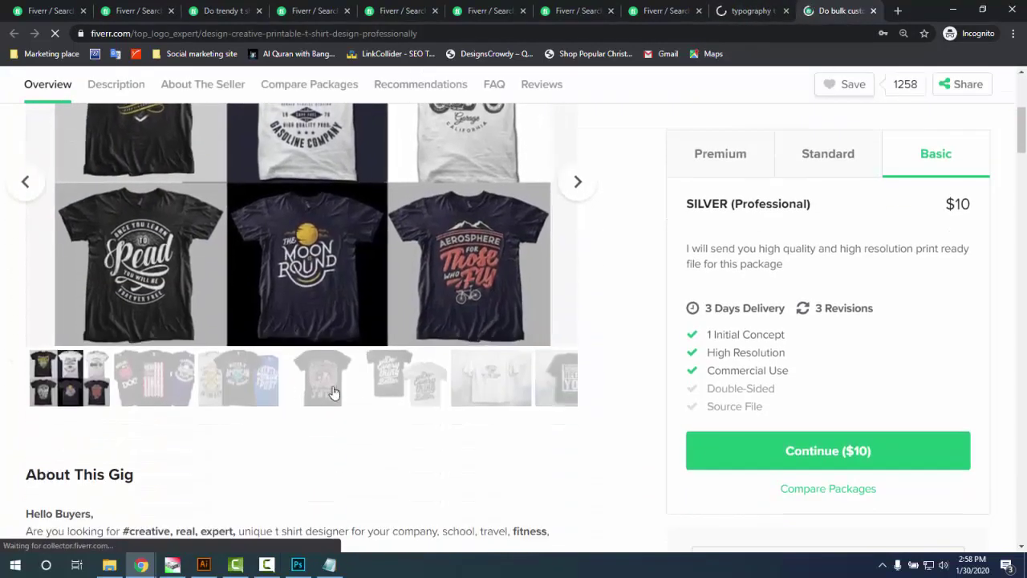
{"action": "scroll", "coordinate": [334, 392], "scroll_direction": "down", "scroll_amount": 10}
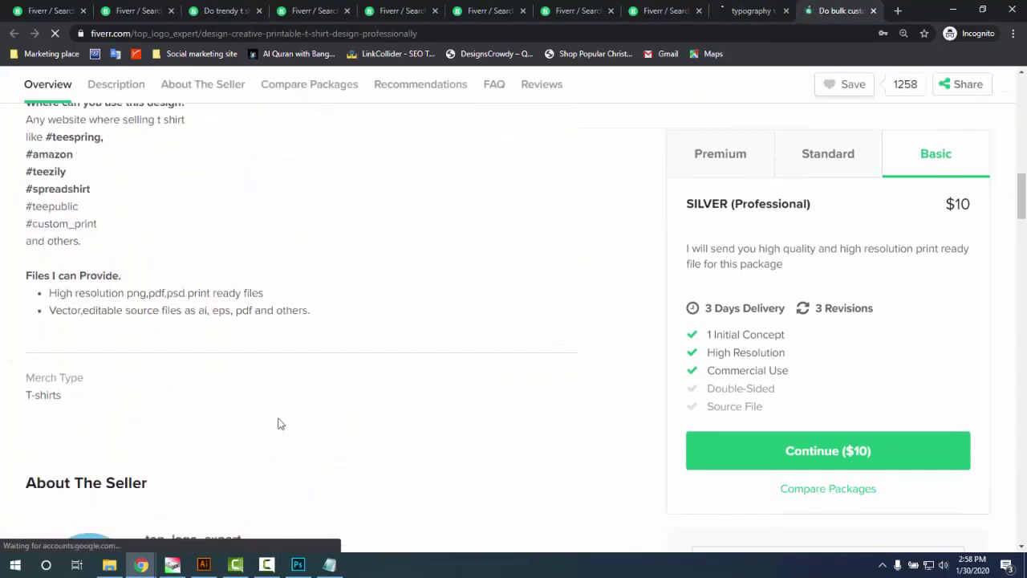
{"action": "scroll", "coordinate": [280, 424], "scroll_direction": "up", "scroll_amount": 3}
- Return to the "typography t shirt design" image results and examine the designs and their titles
{"action": "left_click", "coordinate": [753, 11]}
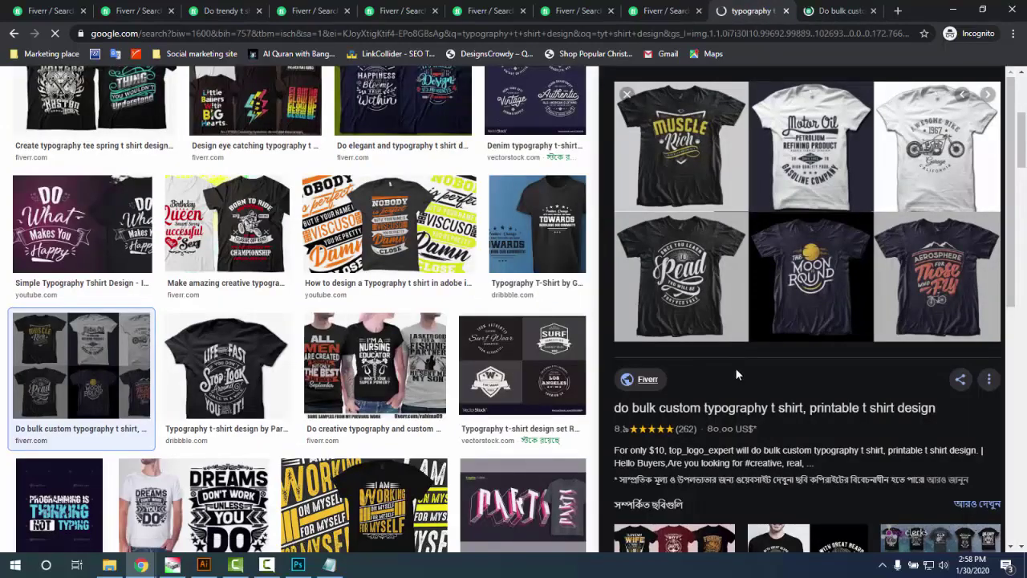
{"action": "scroll", "coordinate": [730, 378], "scroll_direction": "down", "scroll_amount": 1}
{"action": "scroll", "coordinate": [156, 327], "scroll_direction": "down", "scroll_amount": 2}
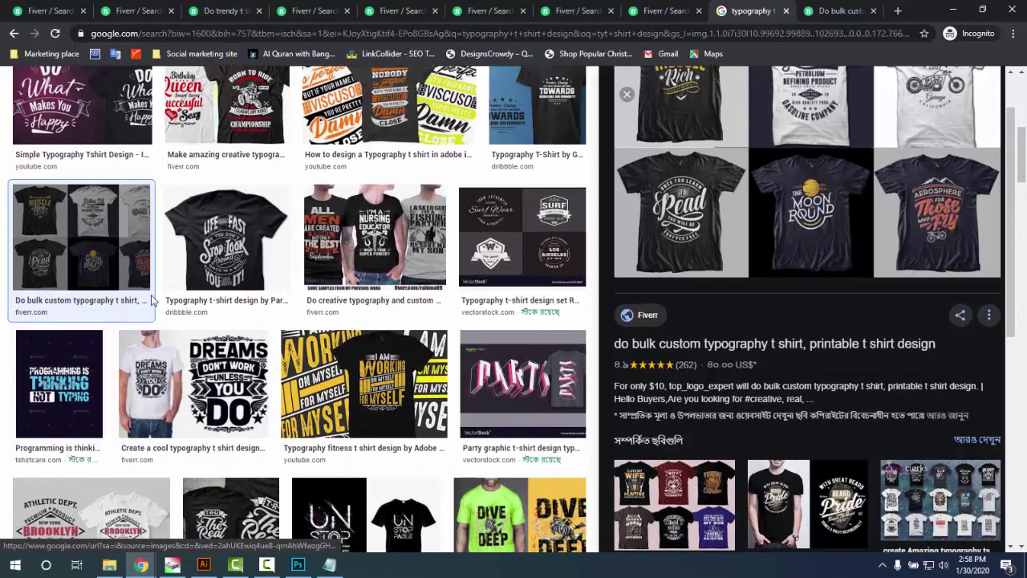
{"action": "scroll", "coordinate": [112, 355], "scroll_direction": "up", "scroll_amount": 2}
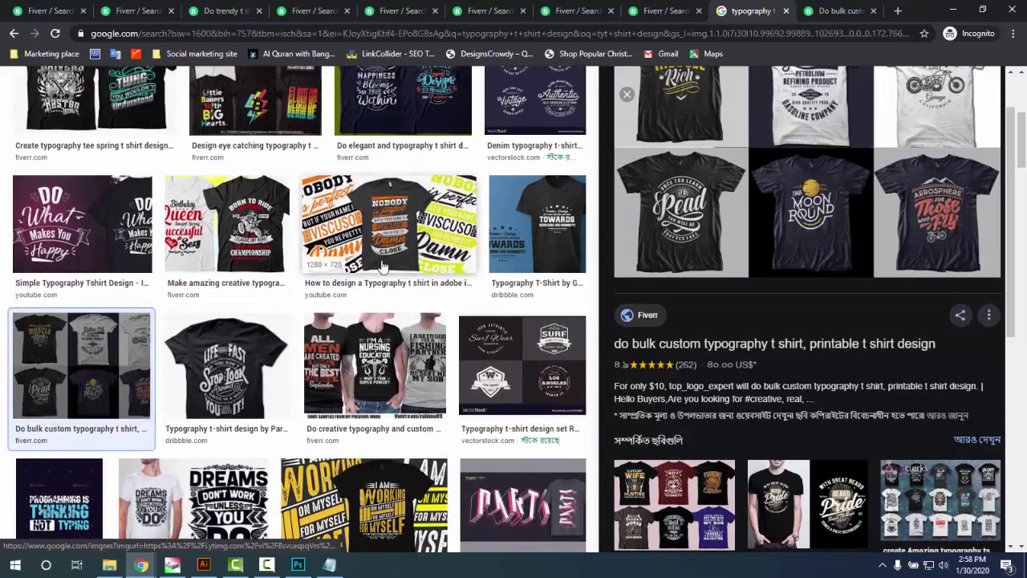
{"action": "scroll", "coordinate": [383, 267], "scroll_direction": "down", "scroll_amount": 3}
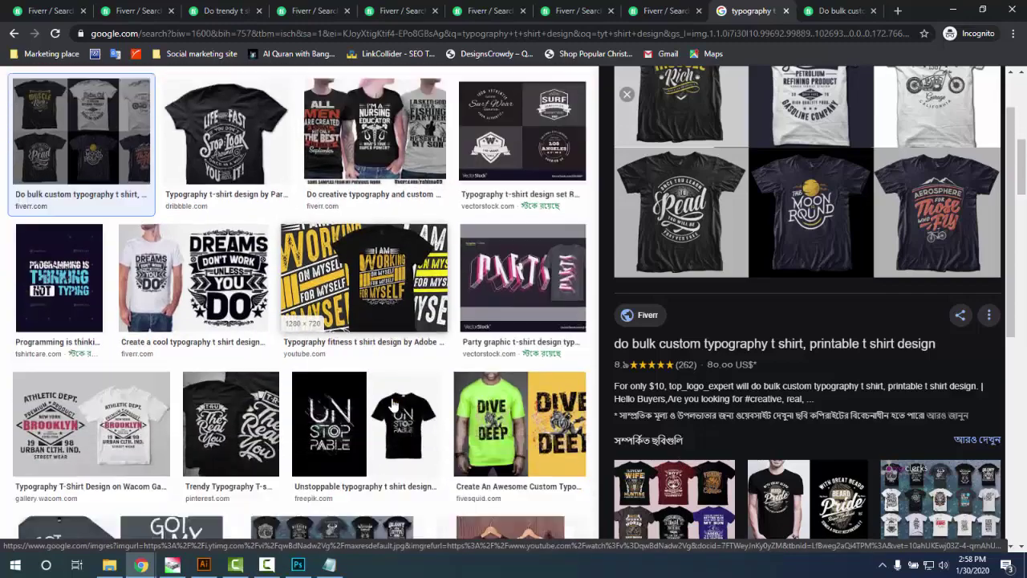
{"action": "scroll", "coordinate": [393, 406], "scroll_direction": "down", "scroll_amount": 2}
{"action": "scroll", "coordinate": [366, 431], "scroll_direction": "up", "scroll_amount": 5}
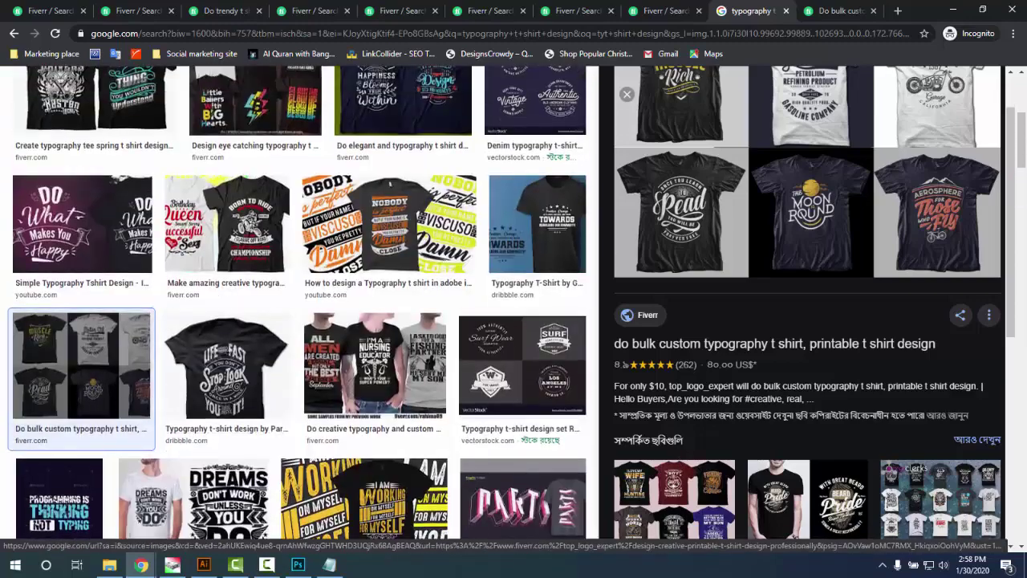
{"action": "scroll", "coordinate": [366, 417], "scroll_direction": "up", "scroll_amount": 4}
{"action": "scroll", "coordinate": [205, 290], "scroll_direction": "down", "scroll_amount": 1}
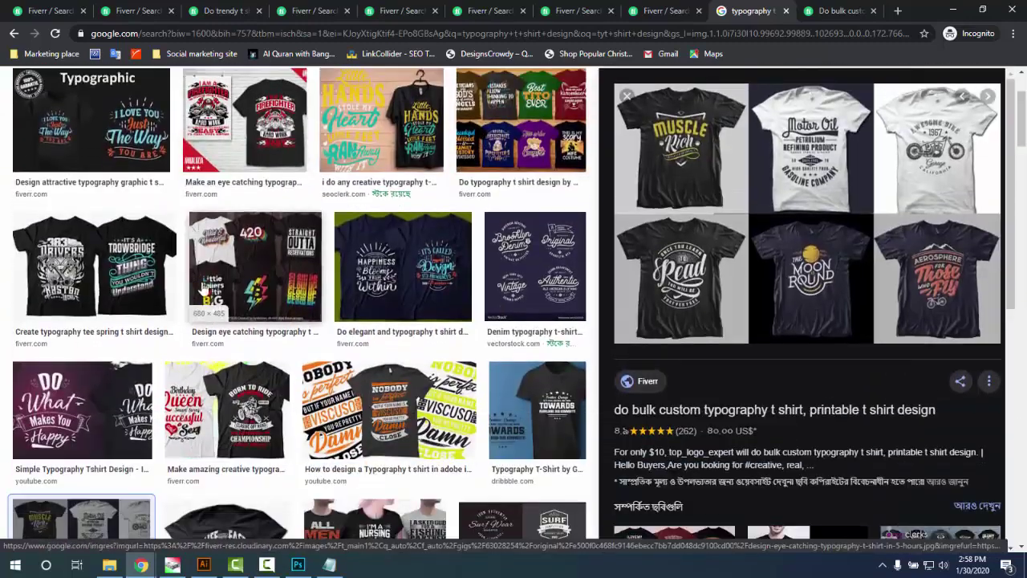
{"action": "scroll", "coordinate": [204, 289], "scroll_direction": "down", "scroll_amount": 8}
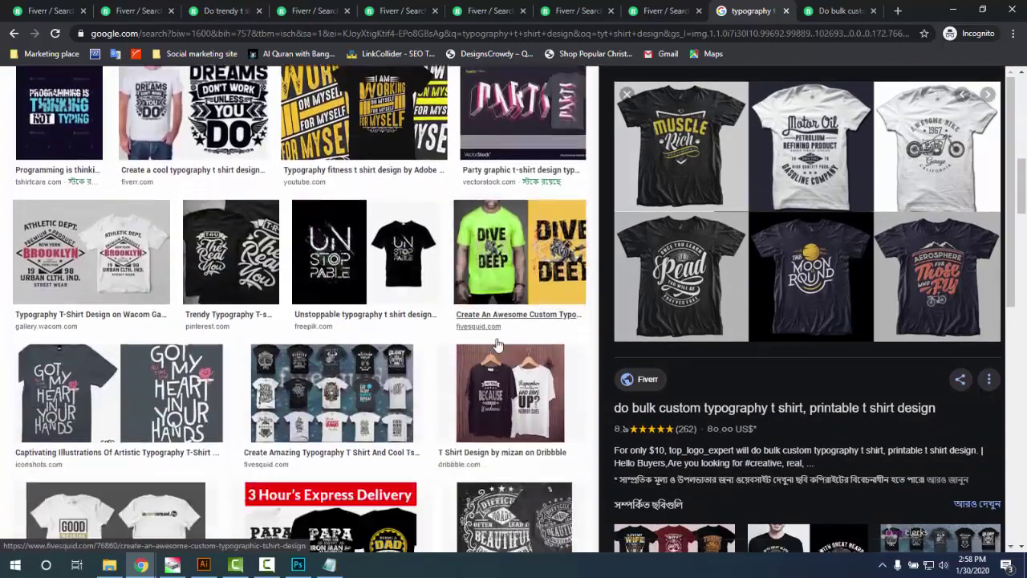
{"action": "scroll", "coordinate": [497, 344], "scroll_direction": "down", "scroll_amount": 12}
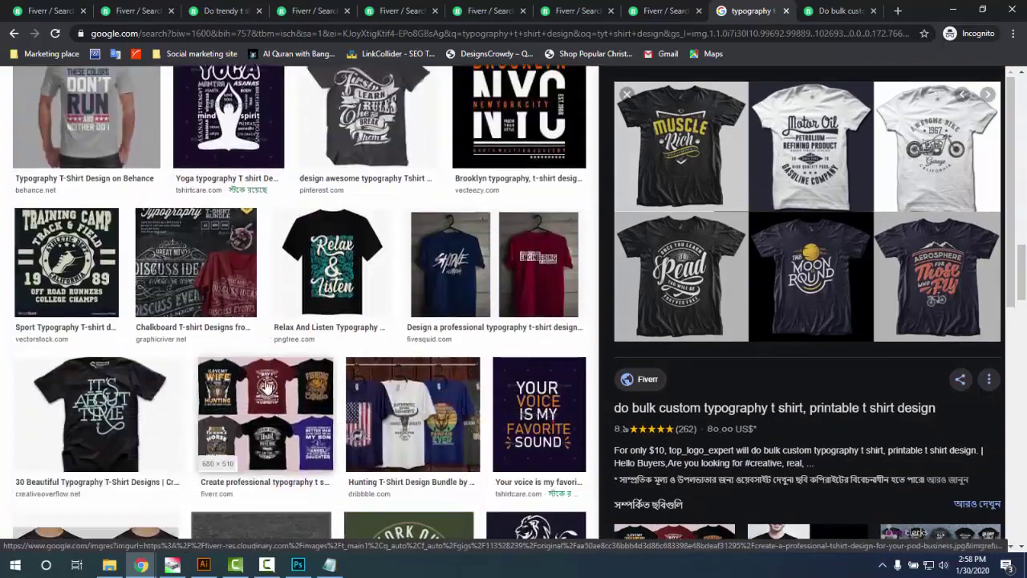
- Finish browsing the typography t-shirt image results and switch to Notepad to review the collected title ideas and tags
{"action": "scroll", "coordinate": [267, 387], "scroll_direction": "down", "scroll_amount": 2}
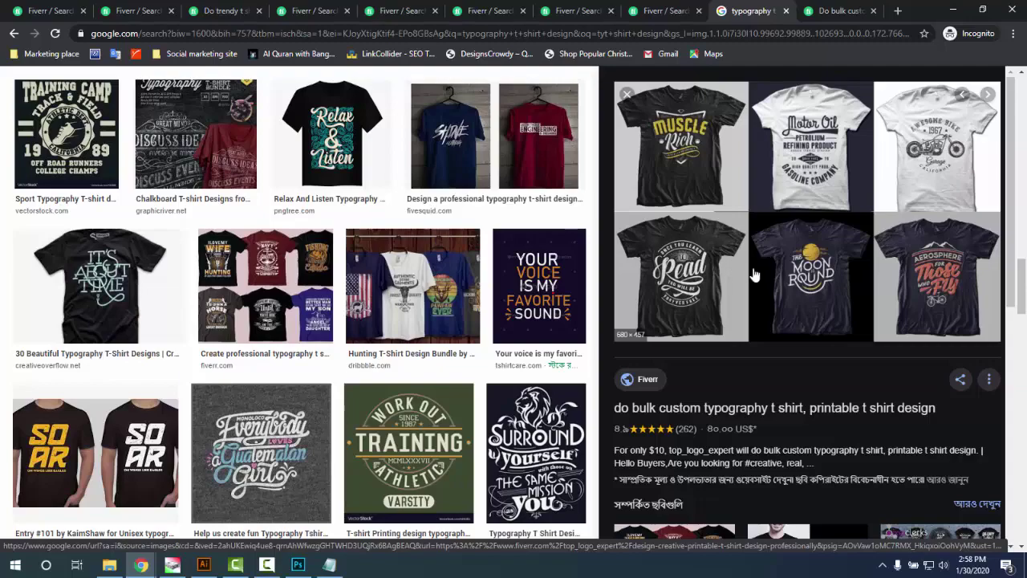
{"action": "scroll", "coordinate": [954, 269], "scroll_direction": "up", "scroll_amount": 20}
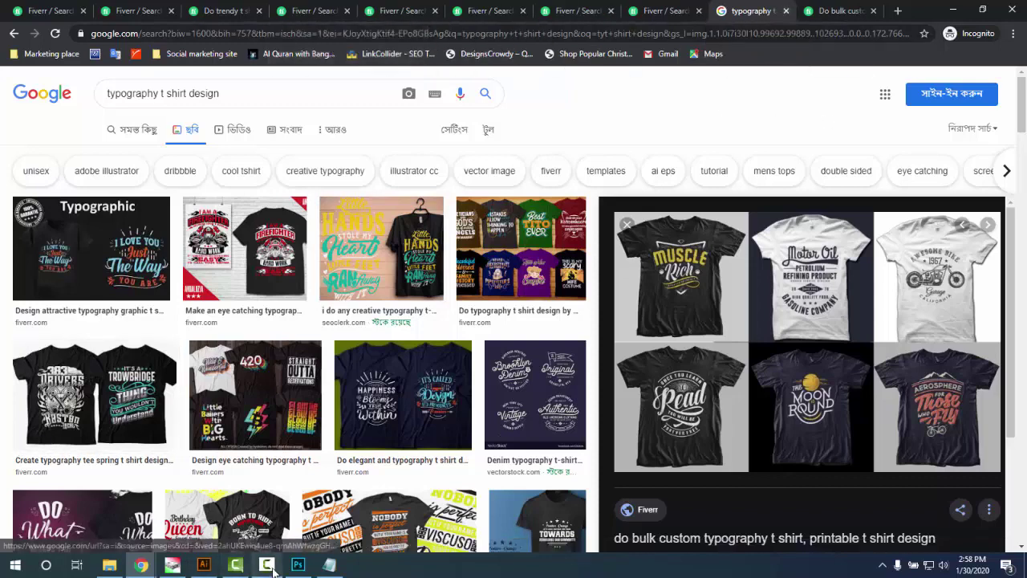
{"action": "left_click", "coordinate": [334, 567]}
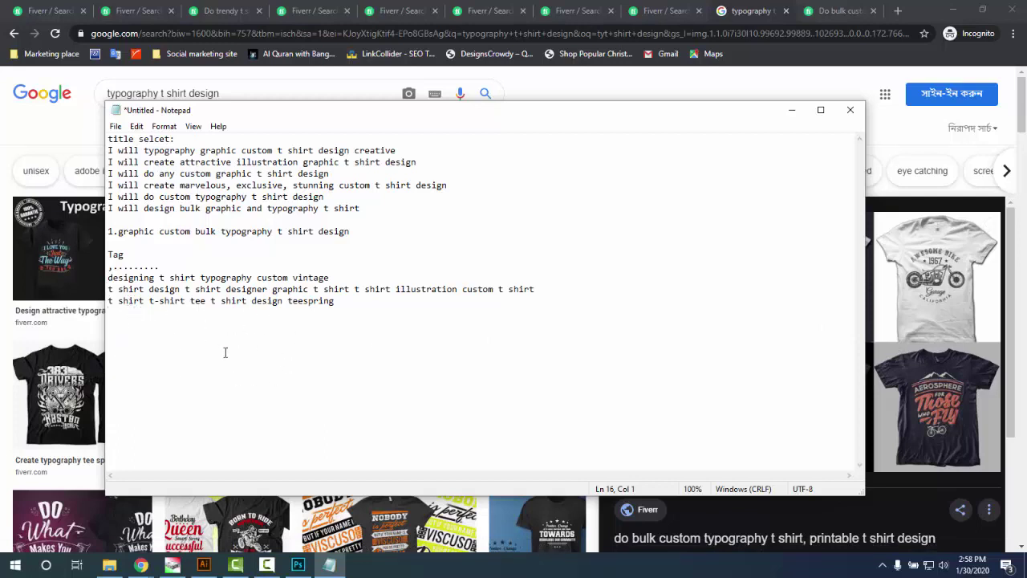
- Return to the Fiverr results for "t shirt design" in the browser and examine the titles of the listed gigs
{"action": "left_click", "coordinate": [122, 8]}
{"action": "scroll", "coordinate": [253, 320], "scroll_direction": "up", "scroll_amount": 3}
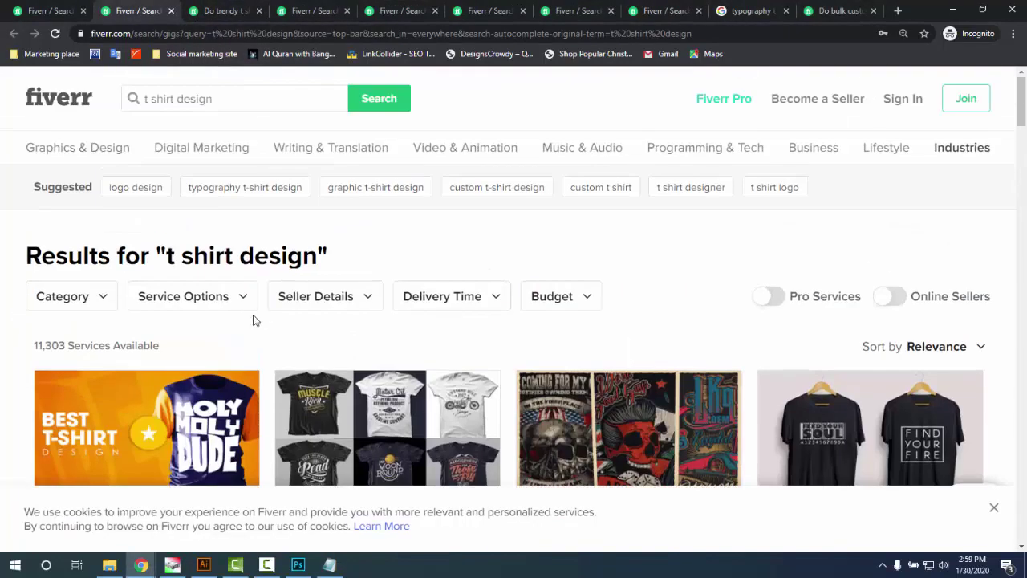
{"action": "scroll", "coordinate": [237, 321], "scroll_direction": "down", "scroll_amount": 9}
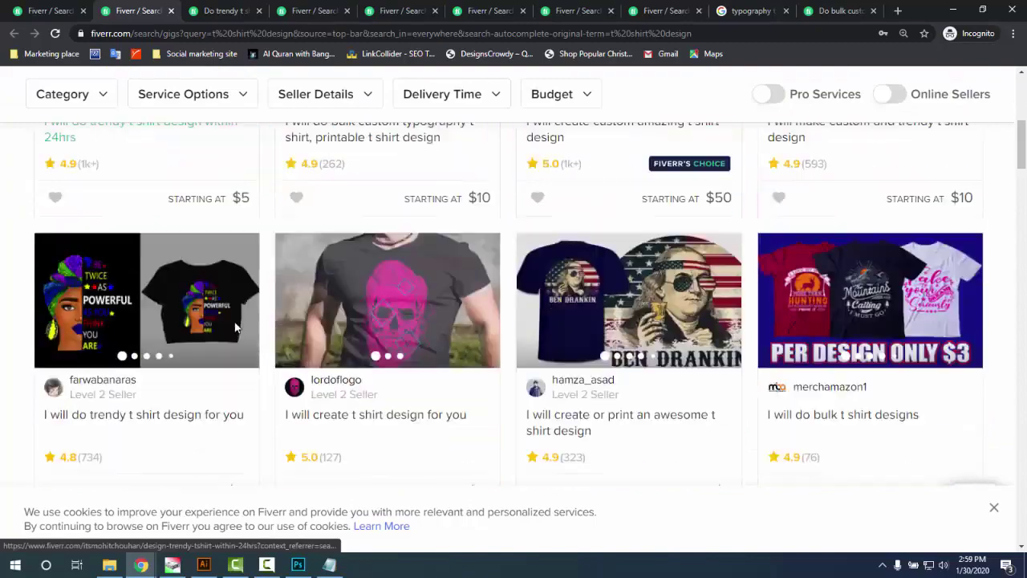
{"action": "scroll", "coordinate": [235, 346], "scroll_direction": "down", "scroll_amount": 1}
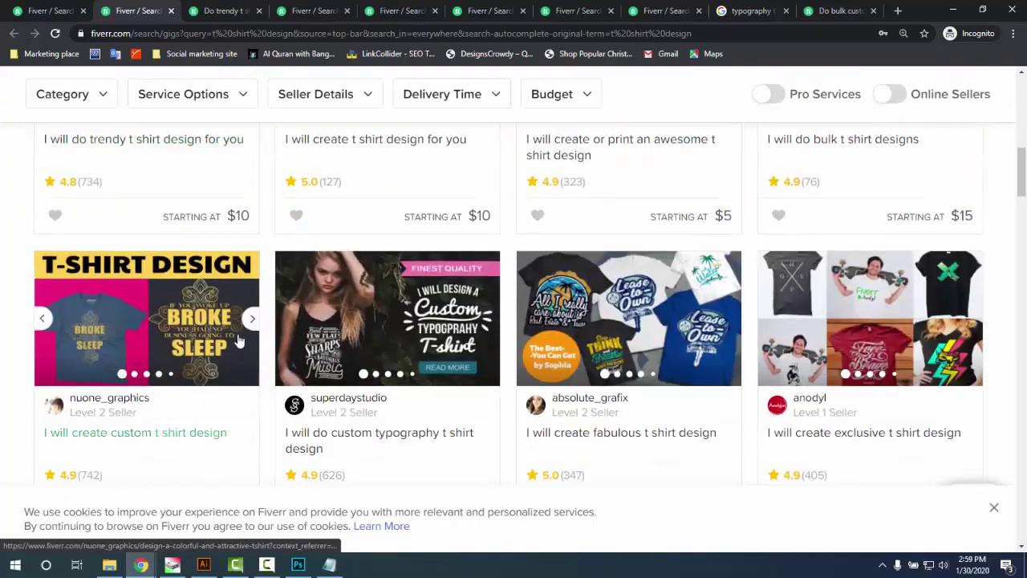
{"action": "scroll", "coordinate": [238, 341], "scroll_direction": "up", "scroll_amount": 10}
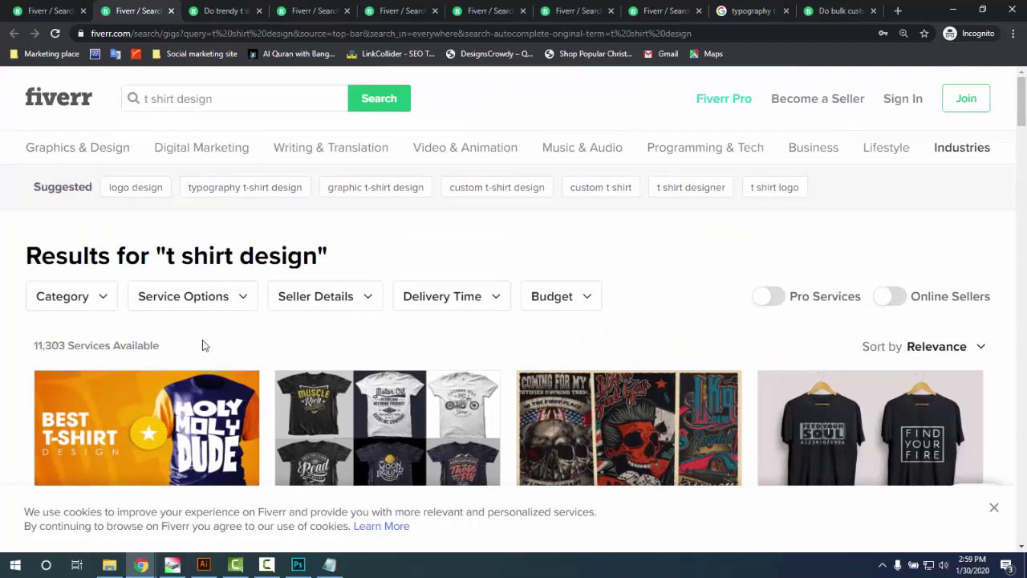
{"action": "scroll", "coordinate": [205, 345], "scroll_direction": "down", "scroll_amount": 2}
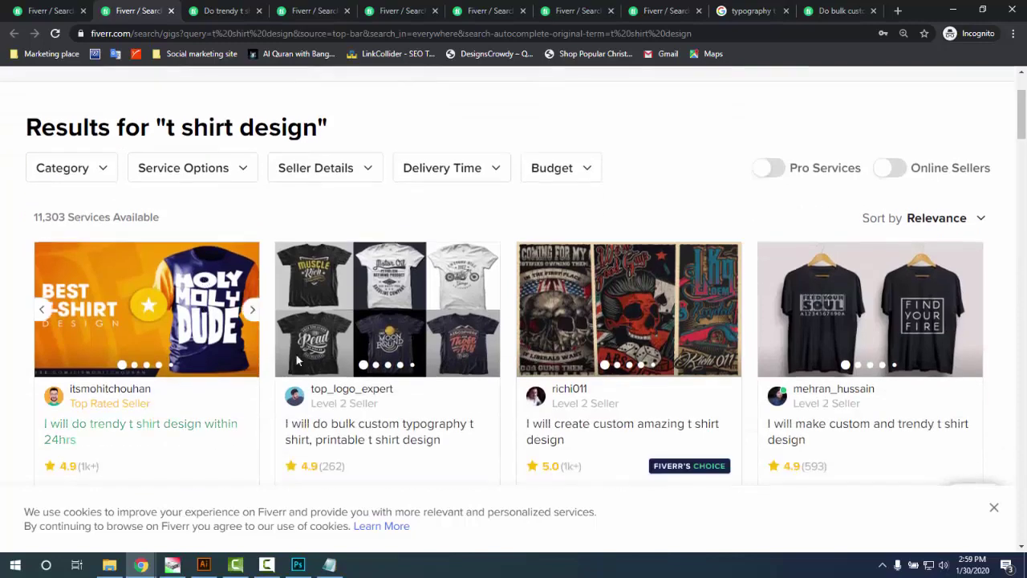
- Open the gig "I will do bulk custom typography t shirt, printable t shirt design", read its description, and close it
{"action": "left_click", "coordinate": [361, 430]}
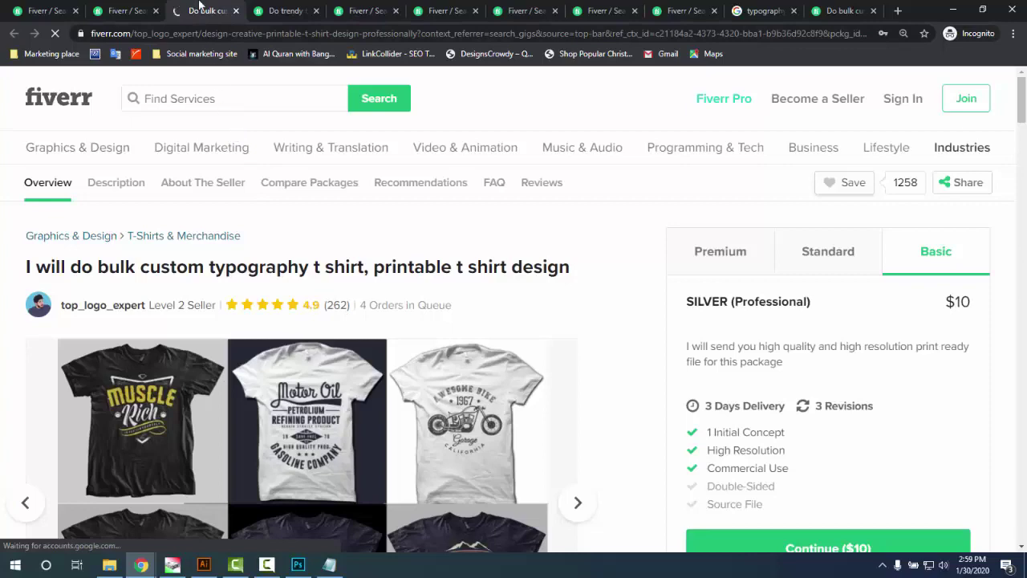
{"action": "scroll", "coordinate": [320, 209], "scroll_direction": "down", "scroll_amount": 3}
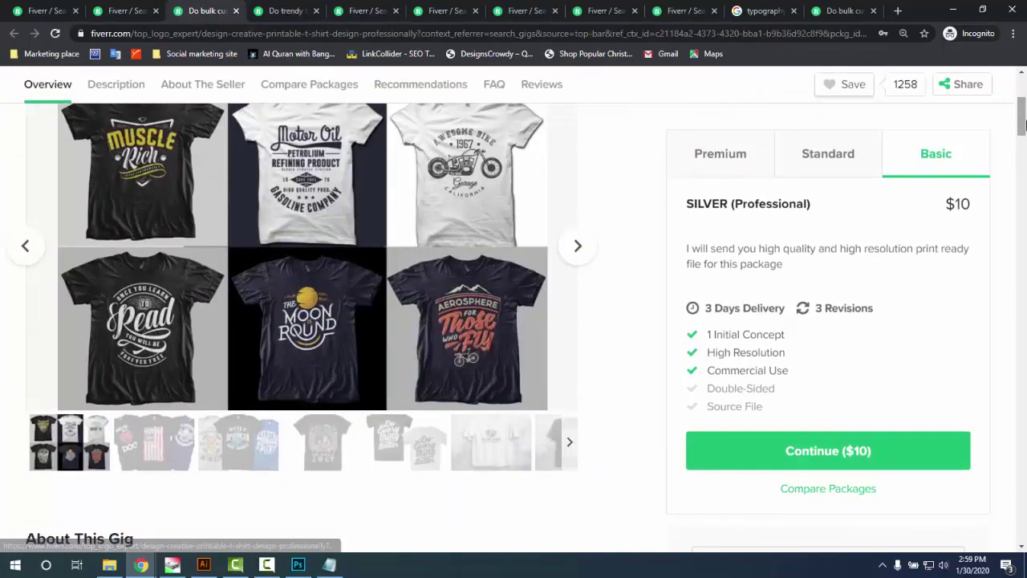
{"action": "left_click_drag", "start_coordinate": [1025, 185], "coordinate": [1025, 99]}
{"action": "scroll", "coordinate": [237, 257], "scroll_direction": "up", "scroll_amount": 1}
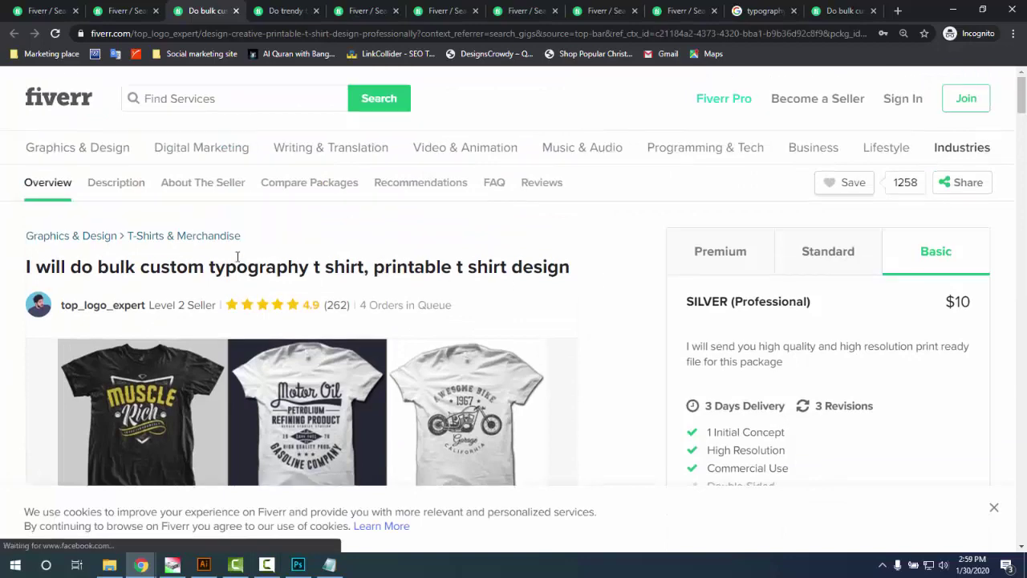
{"action": "scroll", "coordinate": [291, 301], "scroll_direction": "down", "scroll_amount": 5}
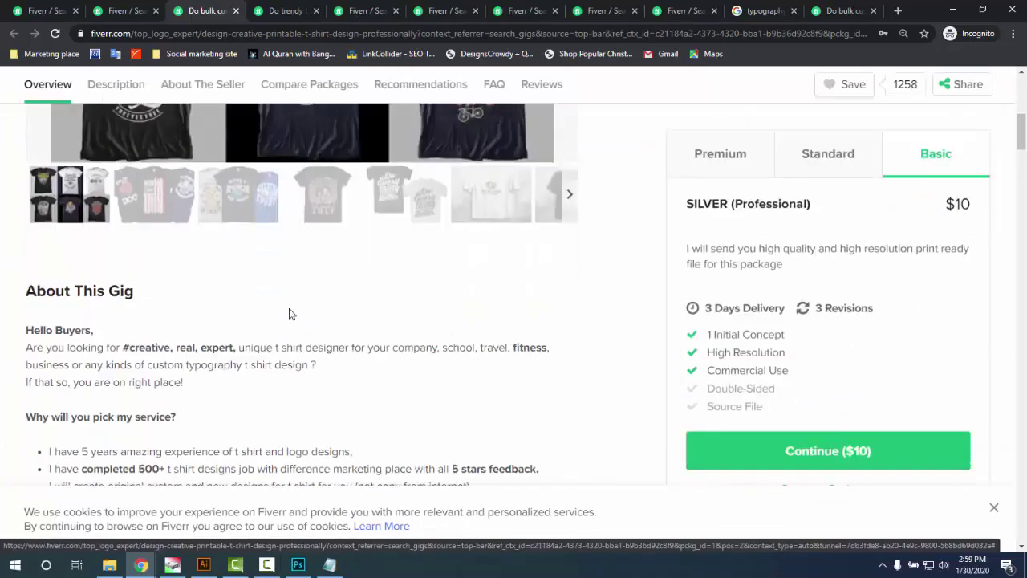
{"action": "scroll", "coordinate": [281, 321], "scroll_direction": "down", "scroll_amount": 4}
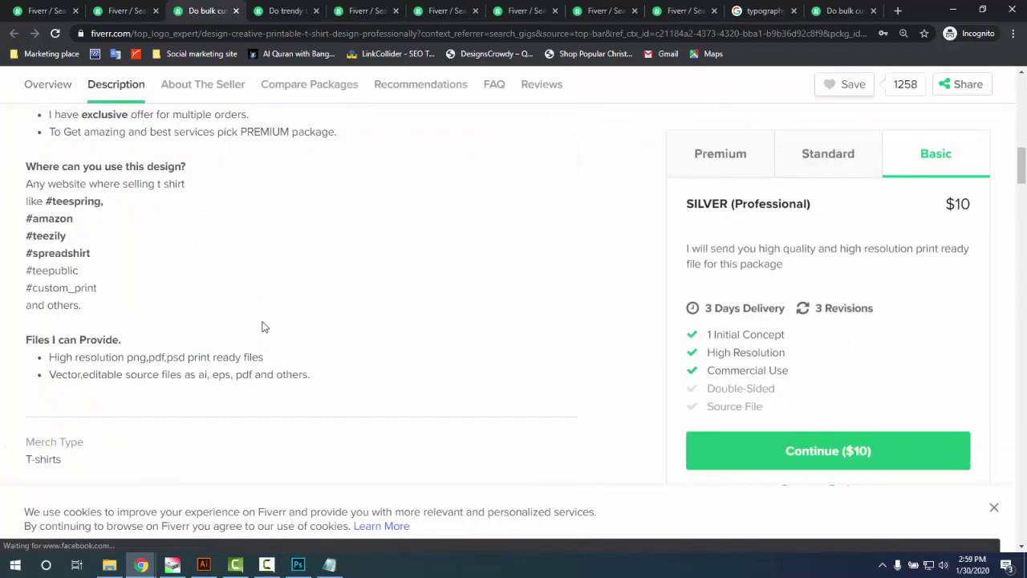
{"action": "scroll", "coordinate": [265, 328], "scroll_direction": "down", "scroll_amount": 1}
{"action": "scroll", "coordinate": [312, 367], "scroll_direction": "up", "scroll_amount": 7}
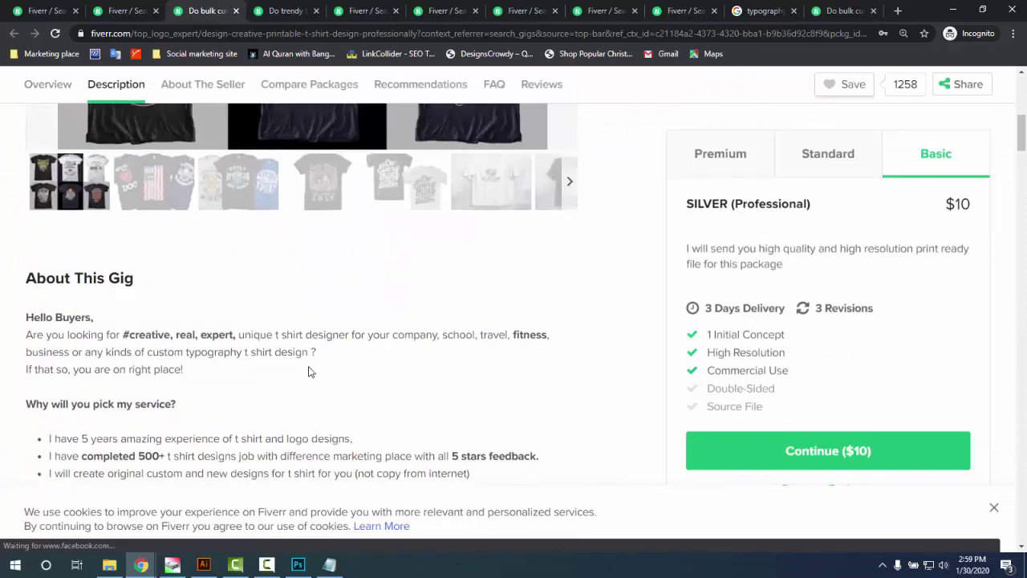
{"action": "scroll", "coordinate": [311, 371], "scroll_direction": "down", "scroll_amount": 2}
{"action": "scroll", "coordinate": [316, 362], "scroll_direction": "up", "scroll_amount": 6}
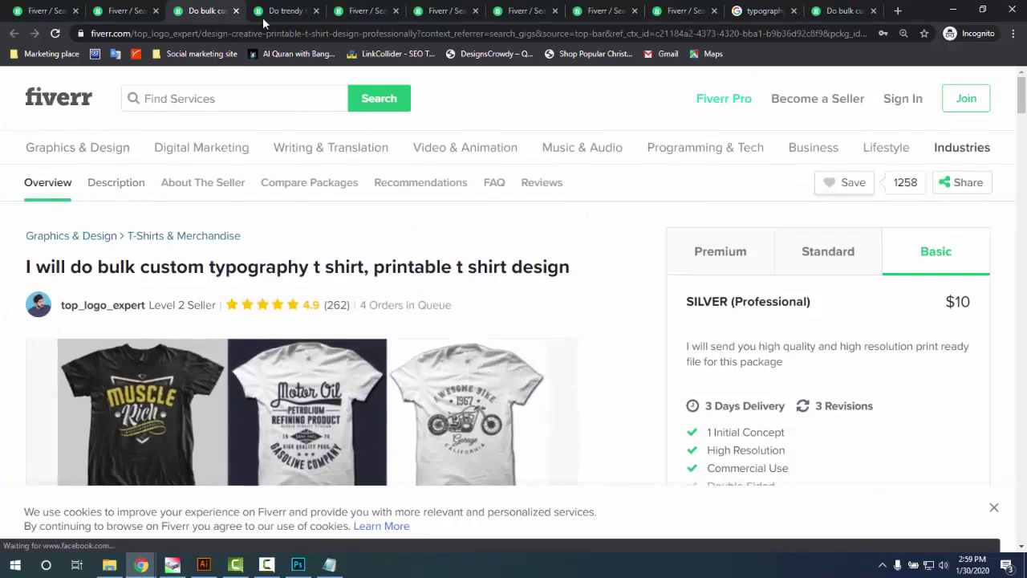
{"action": "left_click", "coordinate": [235, 11]}
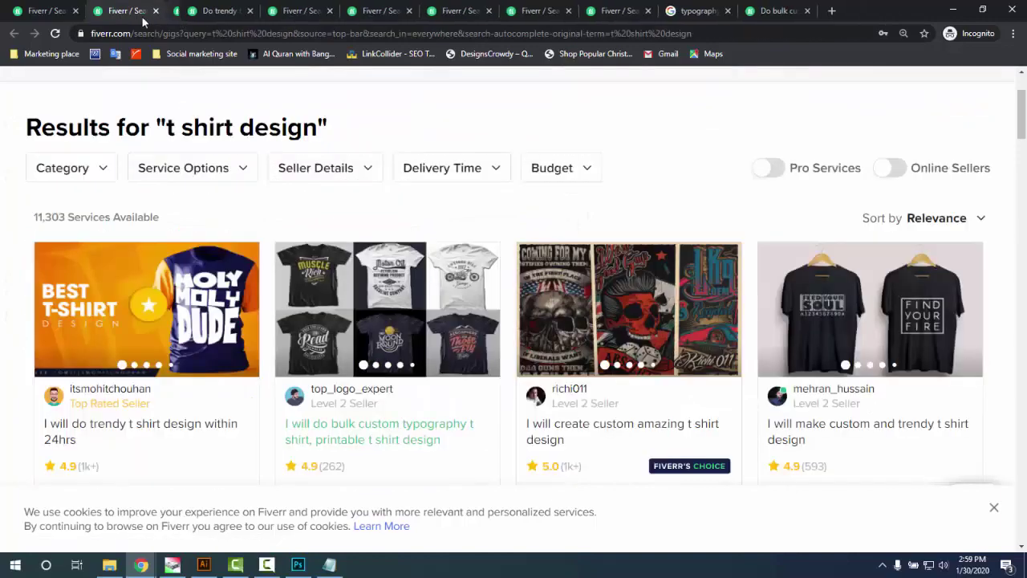
- Look over more "t shirt design" gigs, change the Fiverr search term to "t-shirt design" and run the search
{"action": "scroll", "coordinate": [615, 361], "scroll_direction": "down", "scroll_amount": 3}
{"action": "scroll", "coordinate": [604, 401], "scroll_direction": "down", "scroll_amount": 4}
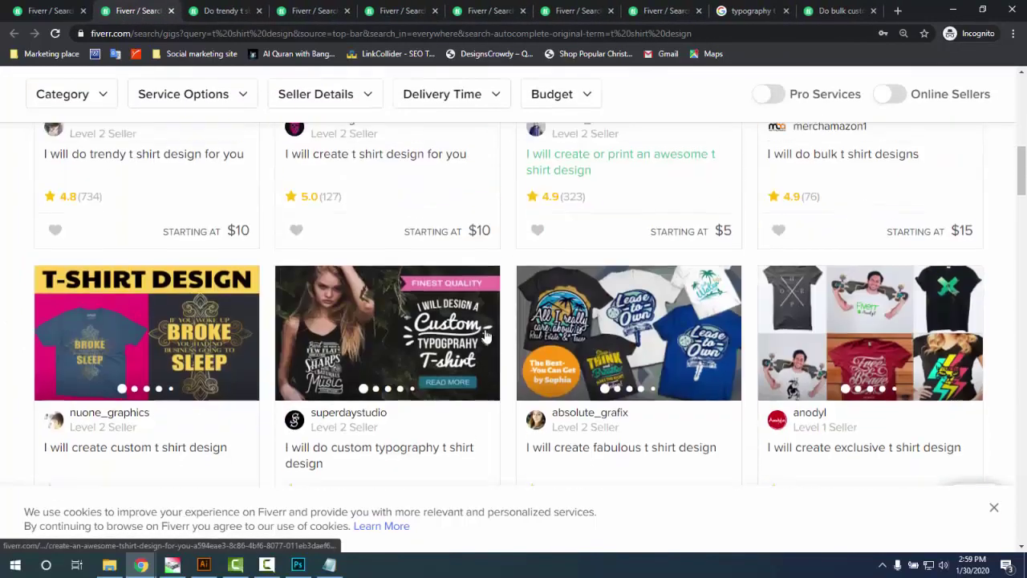
{"action": "scroll", "coordinate": [474, 337], "scroll_direction": "up", "scroll_amount": 10}
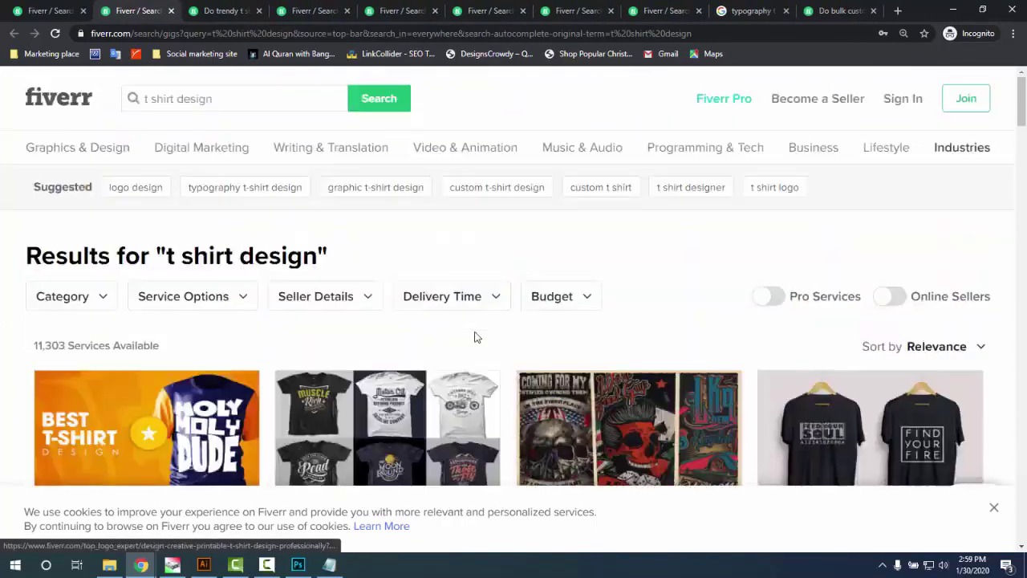
{"action": "left_click", "coordinate": [153, 98]}
{"action": "key", "text": "BackSpace"}
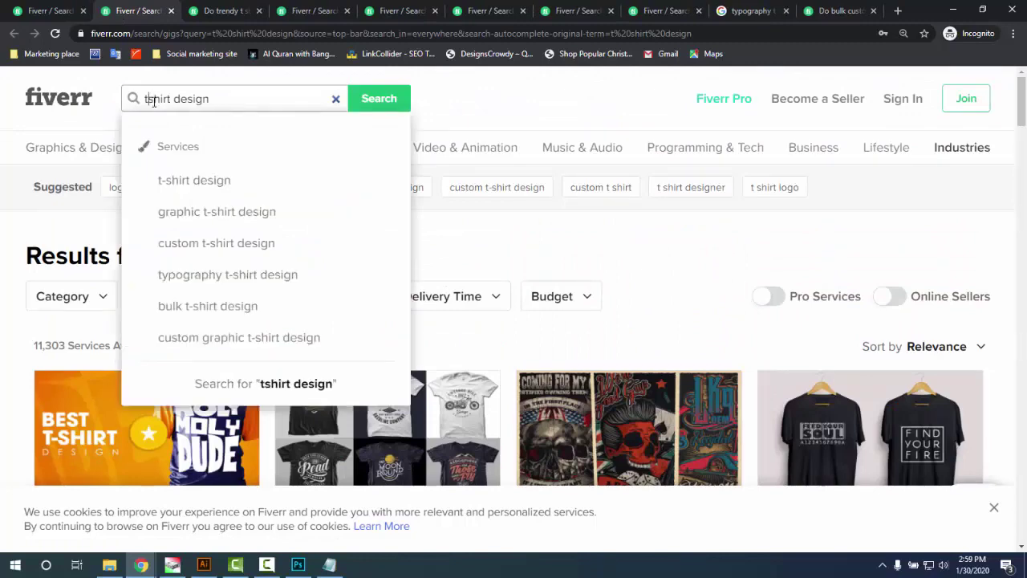
{"action": "type", "text": "-"}
{"action": "left_click", "coordinate": [181, 190]}
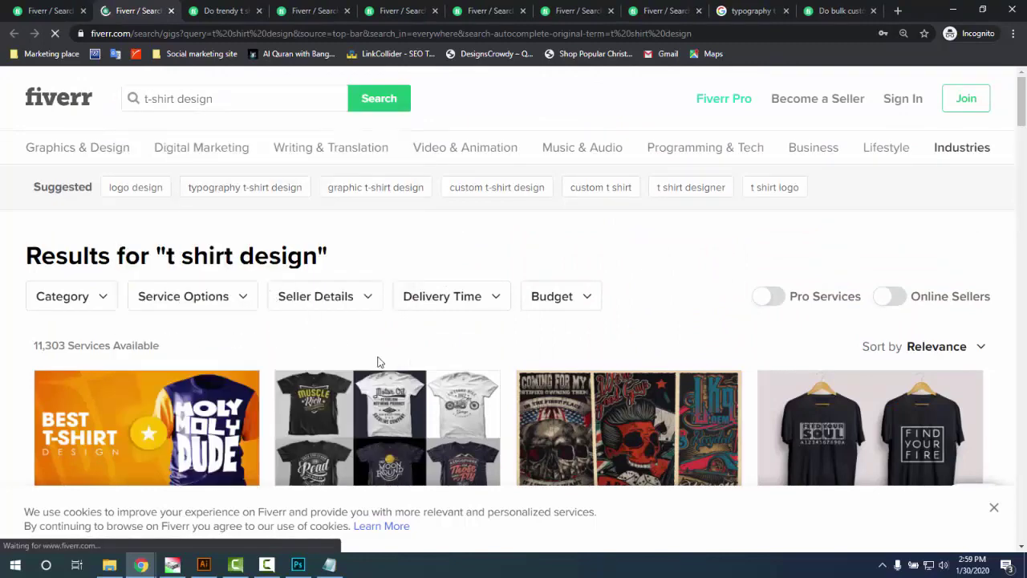
- Browse the "t-shirt design" search results and examine the titles of the competing gigs
{"action": "scroll", "coordinate": [380, 353], "scroll_direction": "down", "scroll_amount": 5}
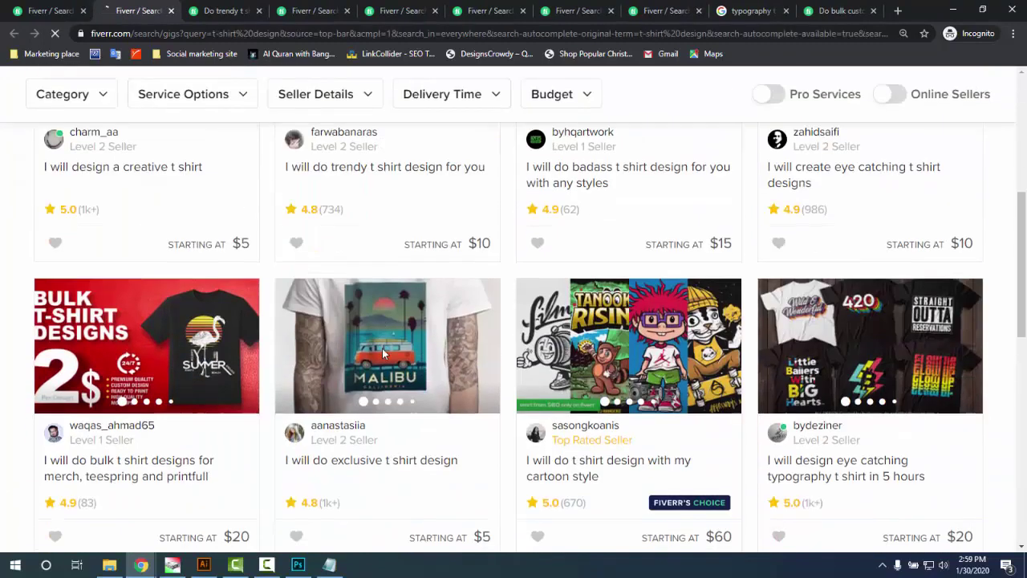
{"action": "scroll", "coordinate": [382, 351], "scroll_direction": "down", "scroll_amount": 8}
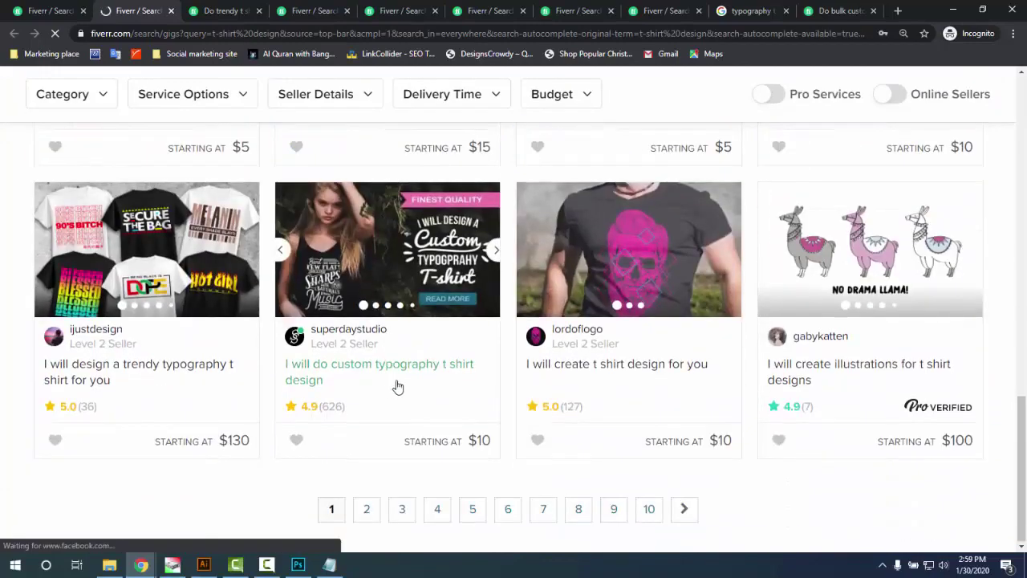
{"action": "scroll", "coordinate": [428, 365], "scroll_direction": "down", "scroll_amount": 5}
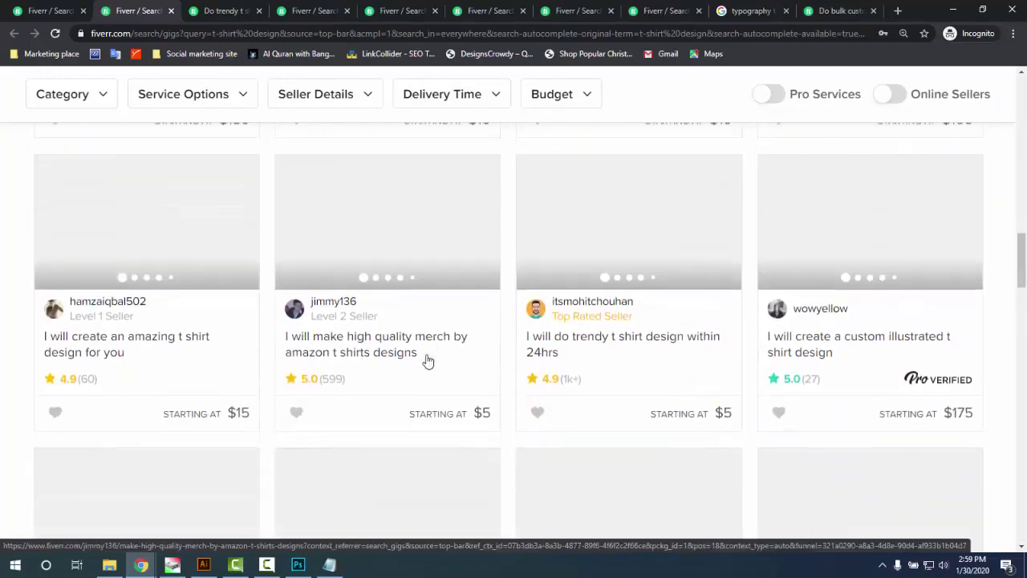
{"action": "scroll", "coordinate": [427, 362], "scroll_direction": "down", "scroll_amount": 7}
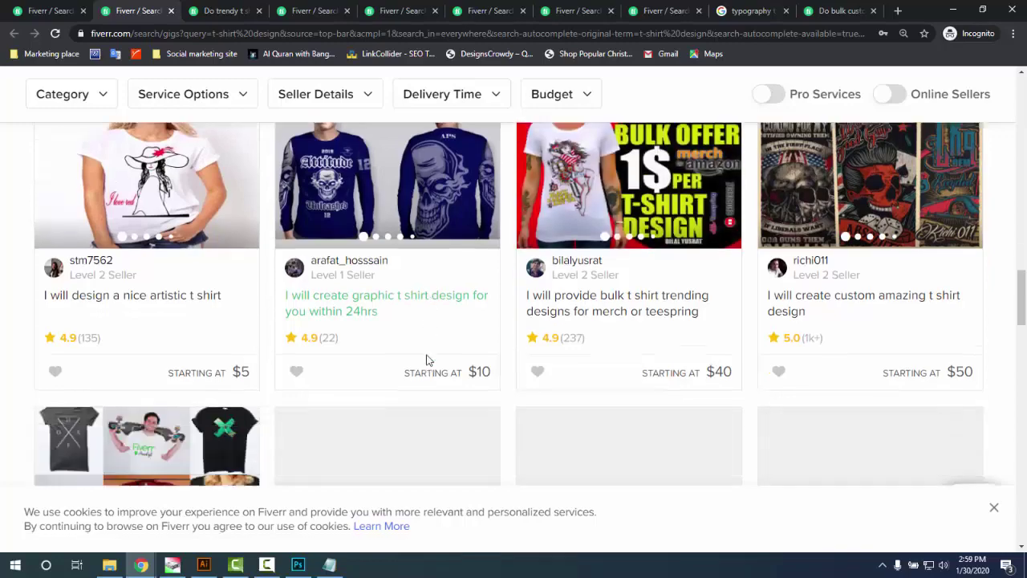
{"action": "scroll", "coordinate": [432, 360], "scroll_direction": "up", "scroll_amount": 4}
{"action": "scroll", "coordinate": [642, 449], "scroll_direction": "down", "scroll_amount": 5}
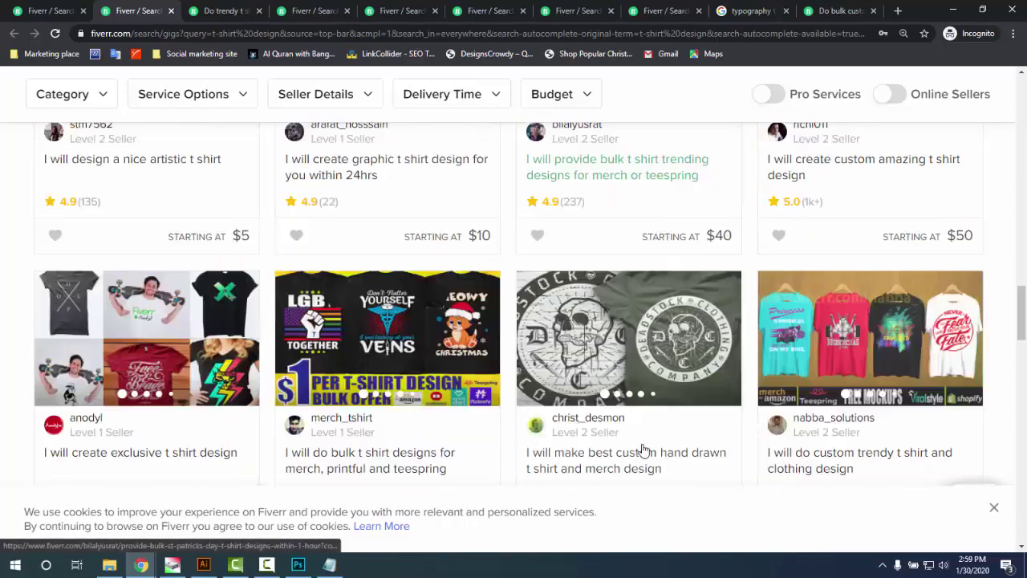
{"action": "scroll", "coordinate": [638, 443], "scroll_direction": "down", "scroll_amount": 5}
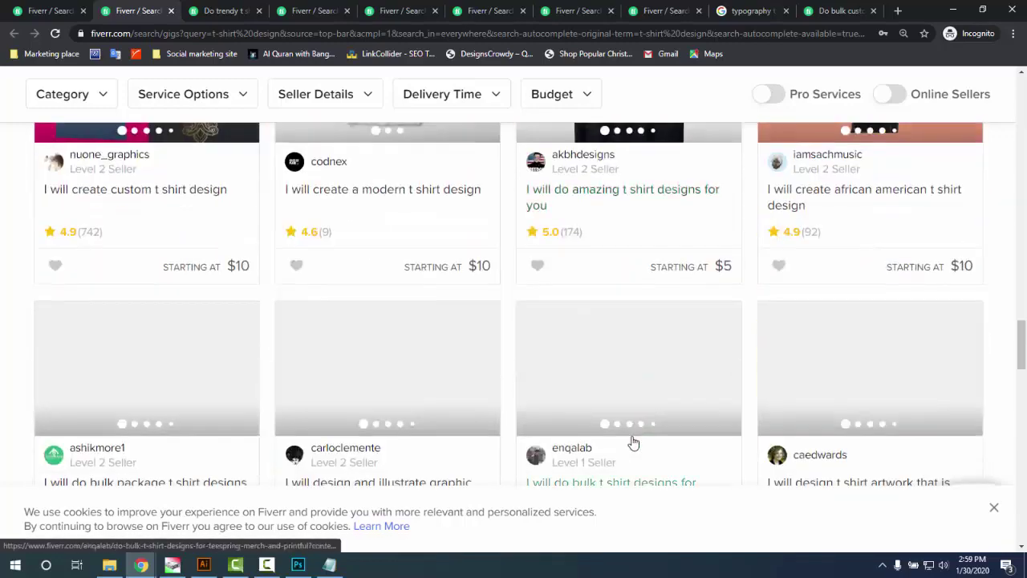
{"action": "left_click_drag", "start_coordinate": [1022, 357], "coordinate": [1016, 89]}
- Switch to the open gig "I will do trendy t shirt design within 24hrs" and read its About This Gig description
{"action": "left_click", "coordinate": [203, 8]}
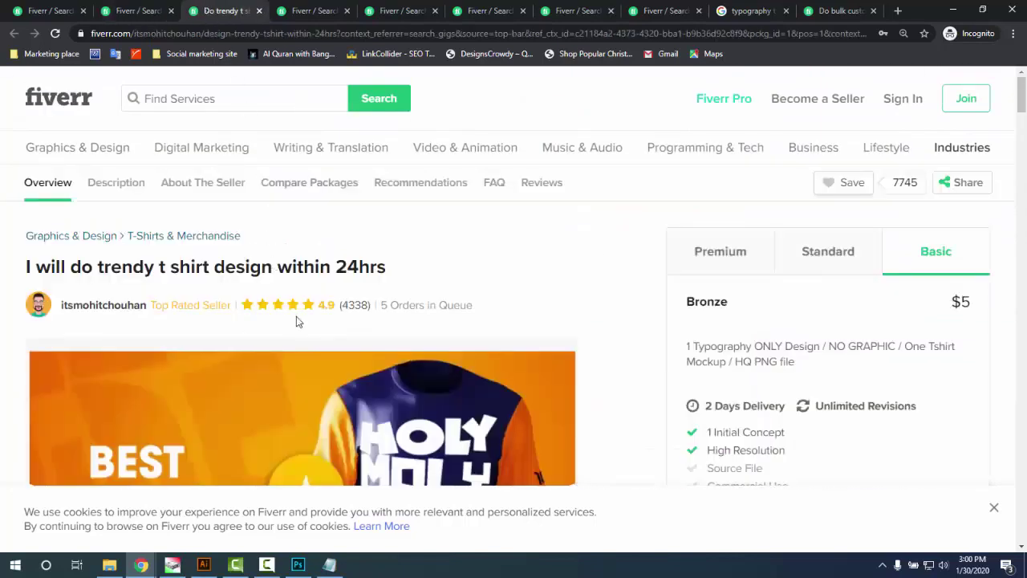
{"action": "mouse_move", "coordinate": [229, 302]}
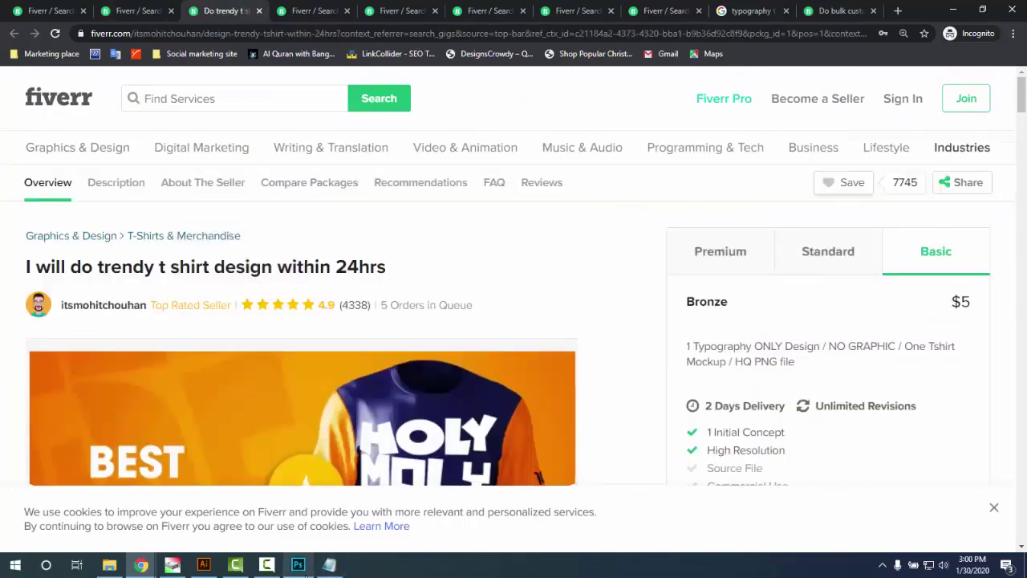
{"action": "left_click", "coordinate": [266, 565]}
{"action": "left_click", "coordinate": [265, 566]}
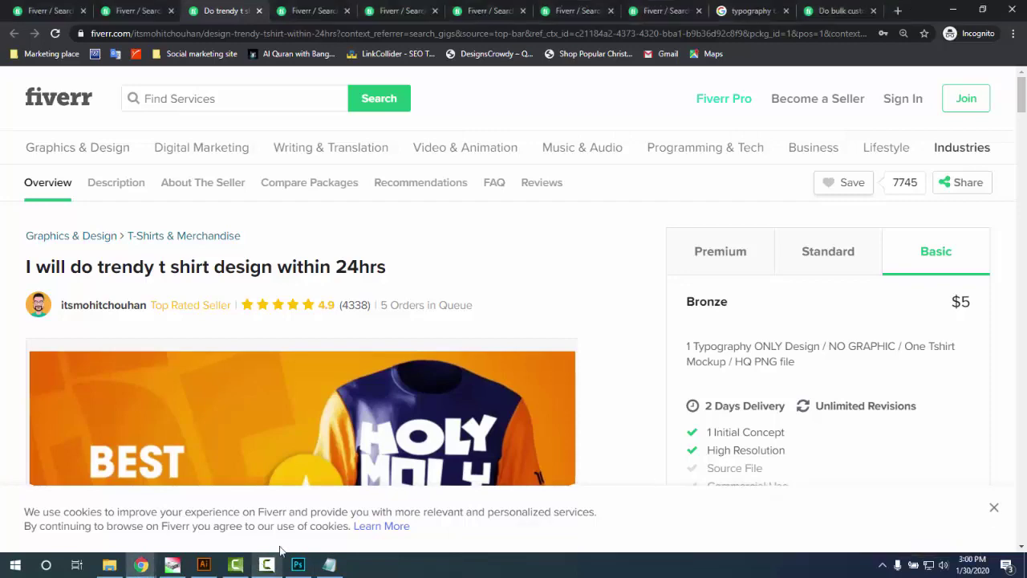
{"action": "scroll", "coordinate": [211, 274], "scroll_direction": "down", "scroll_amount": 1}
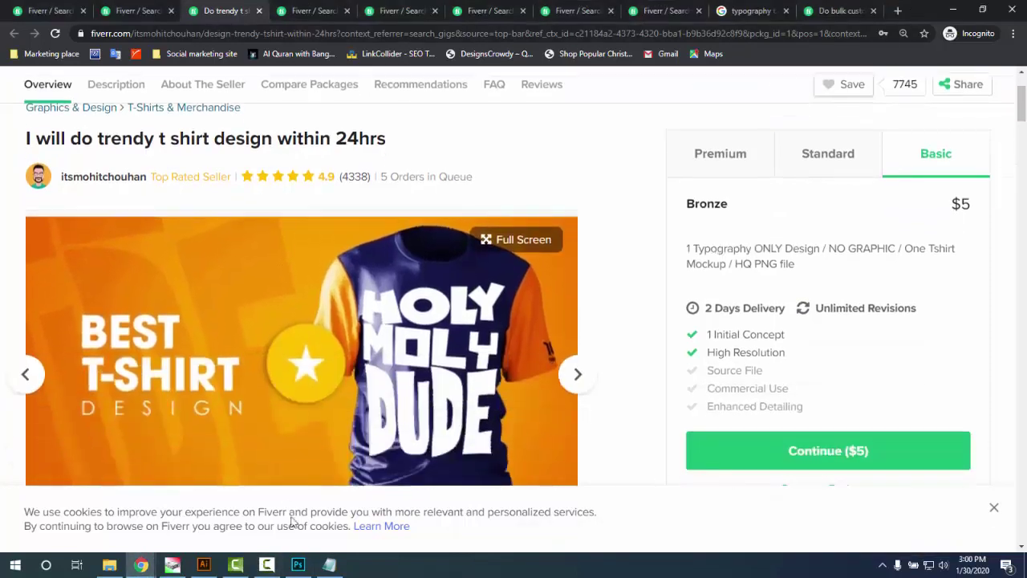
{"action": "scroll", "coordinate": [211, 274], "scroll_direction": "down", "scroll_amount": 13}
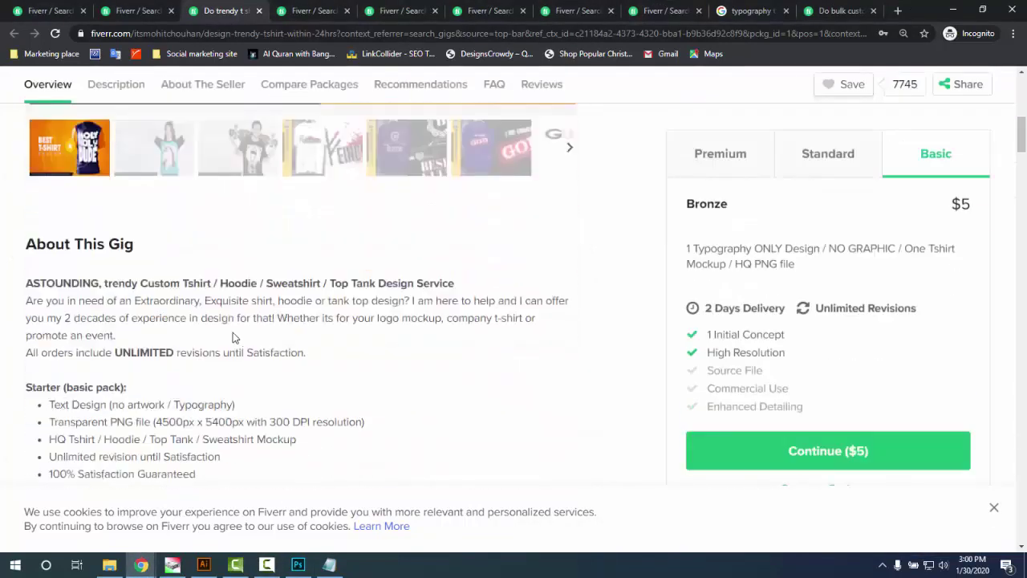
{"action": "scroll", "coordinate": [183, 342], "scroll_direction": "up", "scroll_amount": 5}
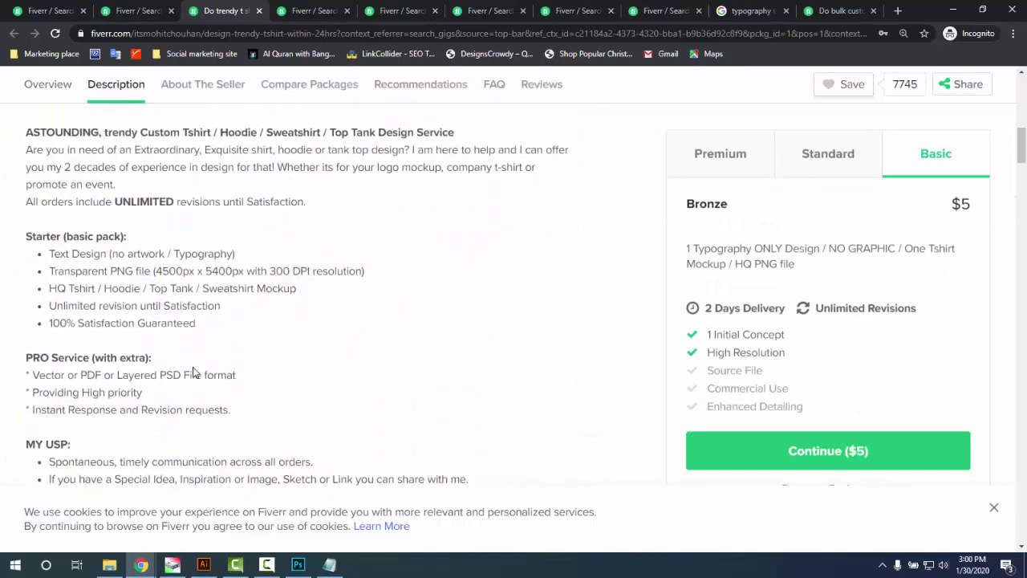
{"action": "scroll", "coordinate": [54, 291], "scroll_direction": "down", "scroll_amount": 4}
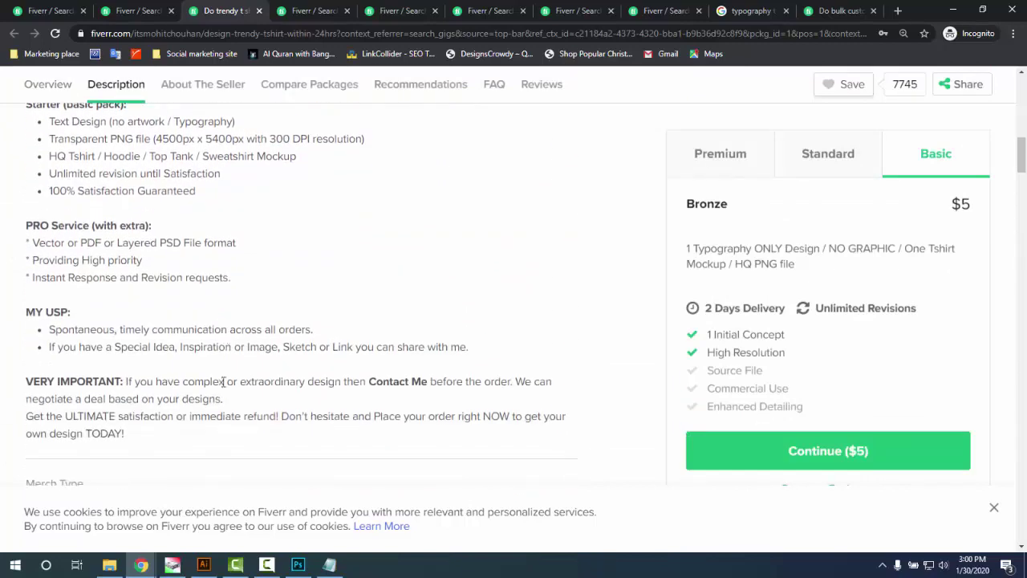
{"action": "scroll", "coordinate": [136, 391], "scroll_direction": "up", "scroll_amount": 2}
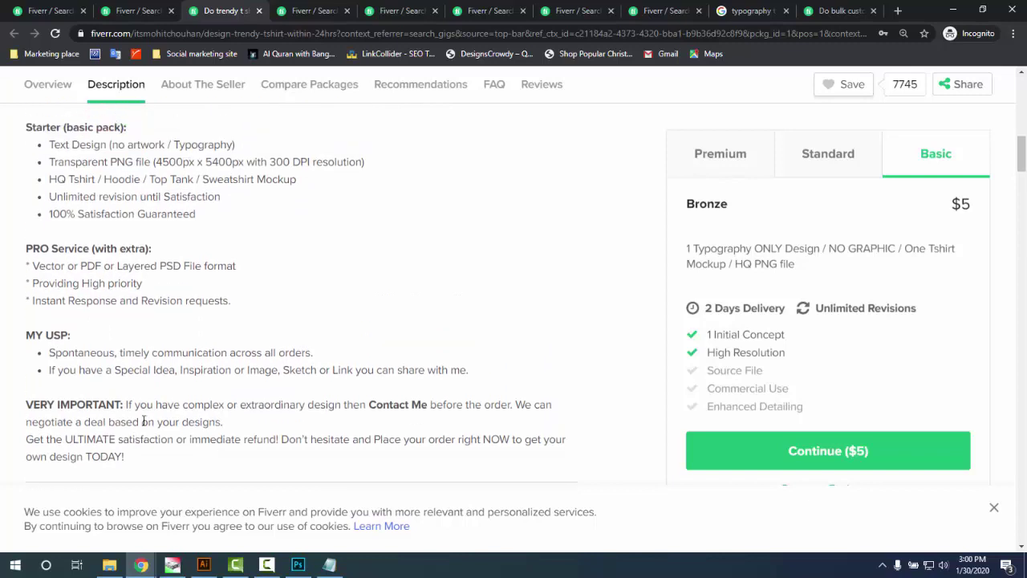
{"action": "scroll", "coordinate": [124, 337], "scroll_direction": "up", "scroll_amount": 2}
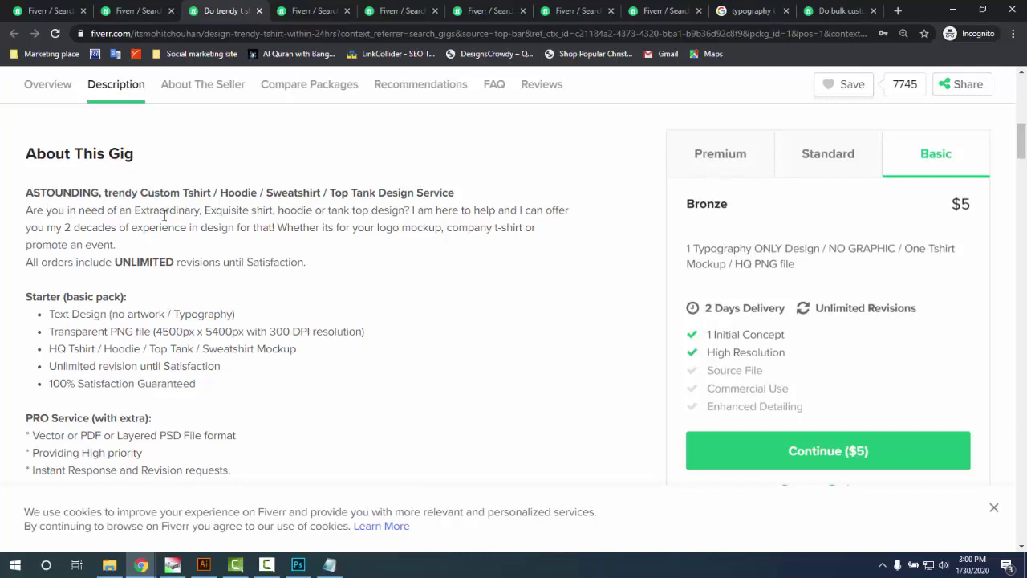
- Examine the intro, Starter (basic pack), PRO Service and MY USP sections of the gig's description
{"action": "left_click_drag", "start_coordinate": [164, 215], "coordinate": [424, 255]}
{"action": "left_click", "coordinate": [427, 257]}
{"action": "scroll", "coordinate": [361, 354], "scroll_direction": "down", "scroll_amount": 4}
{"action": "scroll", "coordinate": [305, 356], "scroll_direction": "up", "scroll_amount": 1}
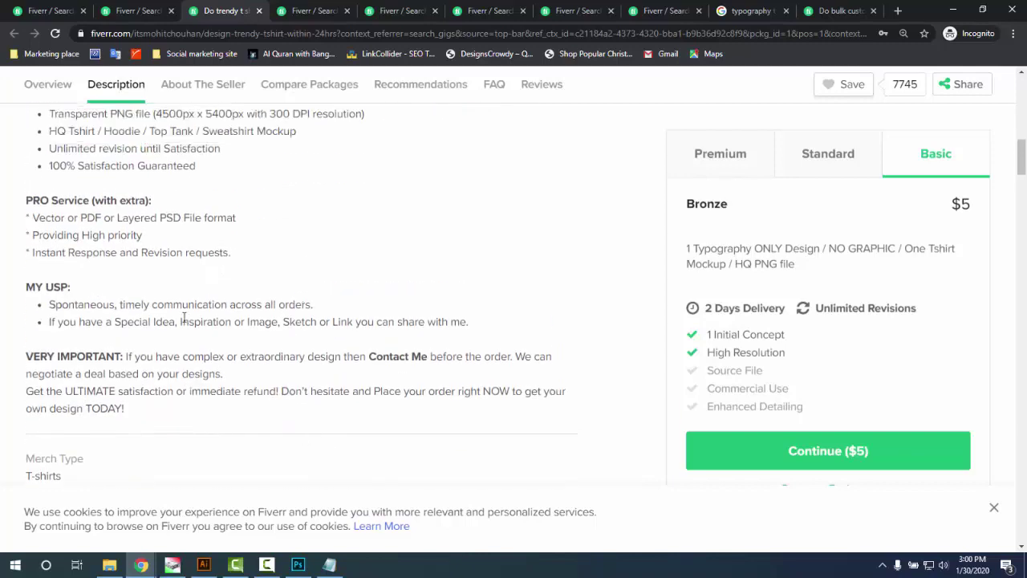
{"action": "scroll", "coordinate": [184, 317], "scroll_direction": "up", "scroll_amount": 6}
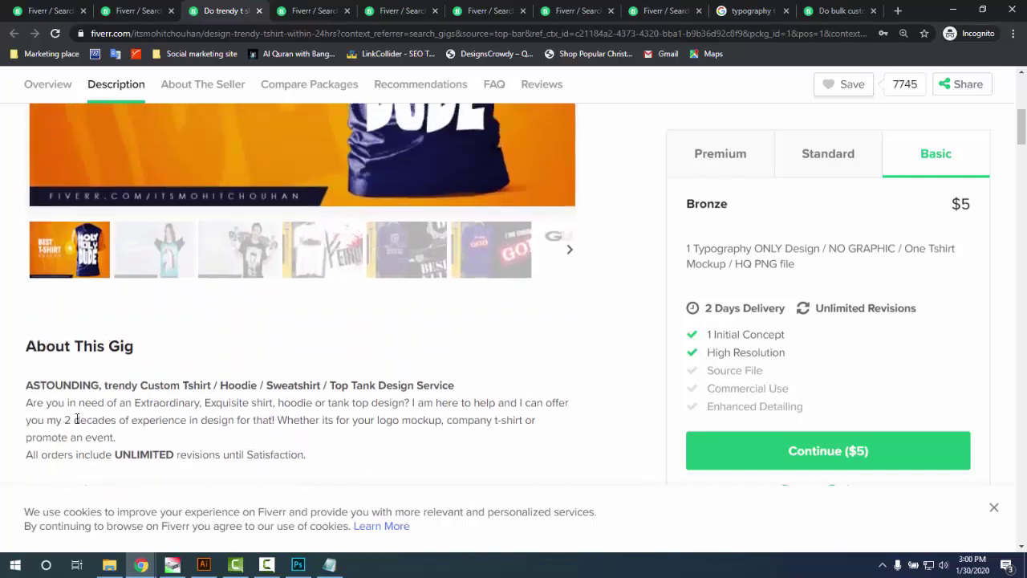
{"action": "scroll", "coordinate": [254, 407], "scroll_direction": "down", "scroll_amount": 1}
{"action": "scroll", "coordinate": [216, 389], "scroll_direction": "down", "scroll_amount": 1}
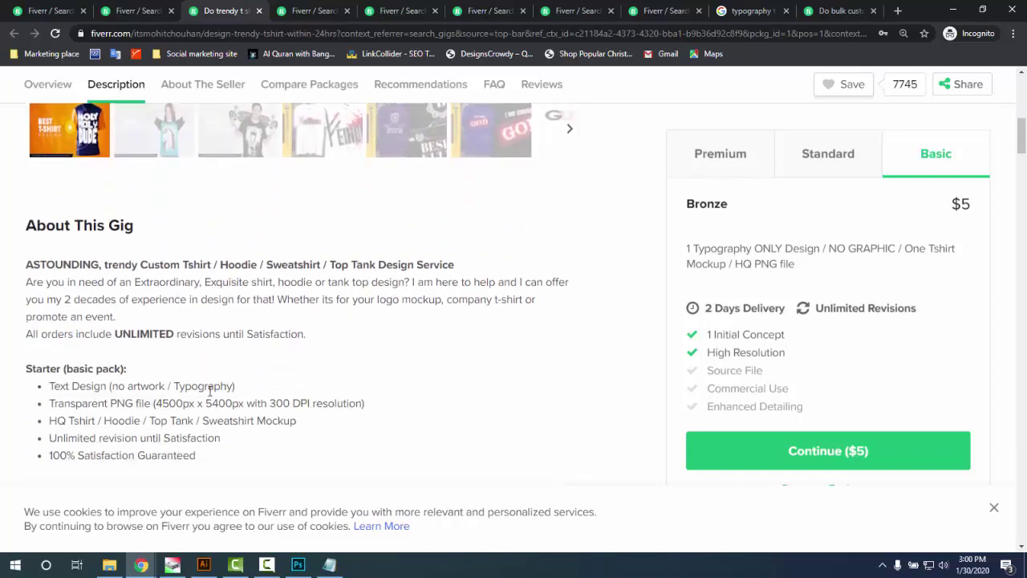
{"action": "scroll", "coordinate": [199, 413], "scroll_direction": "down", "scroll_amount": 1}
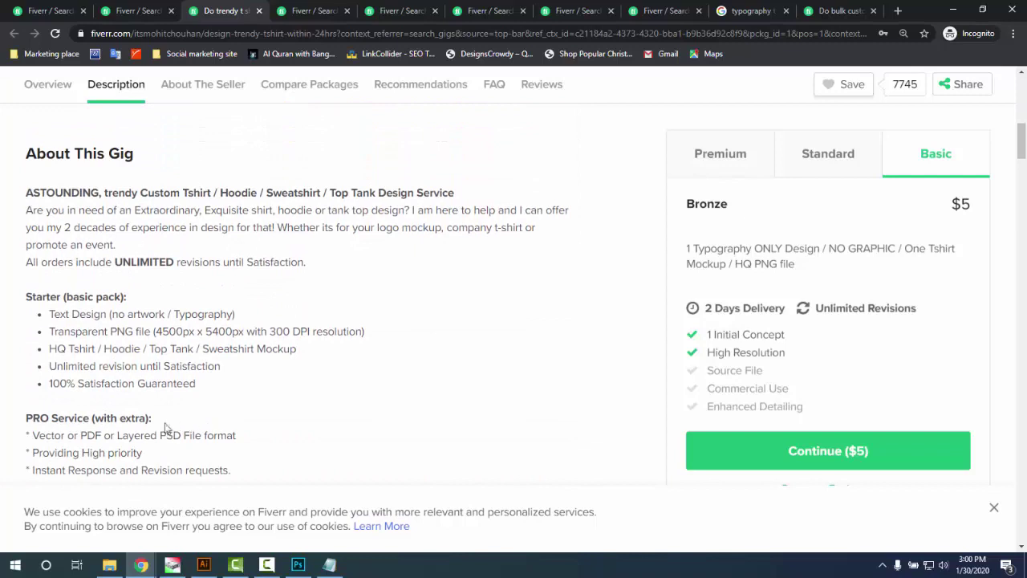
{"action": "double_click", "coordinate": [199, 314]}
{"action": "left_click", "coordinate": [311, 388]}
{"action": "scroll", "coordinate": [214, 397], "scroll_direction": "down", "scroll_amount": 1}
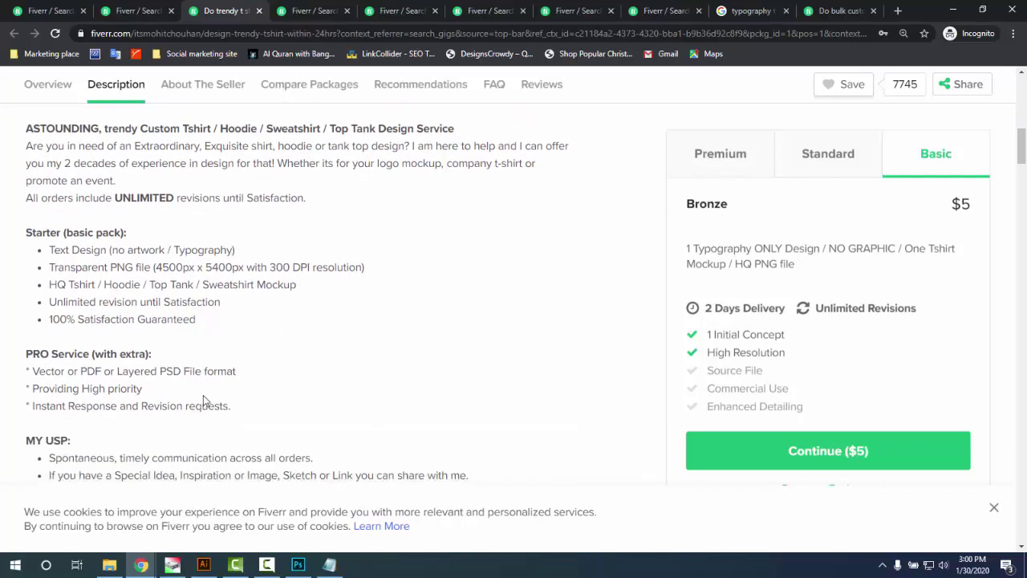
- Switch to the Notepad notes with the collected titles and tags and maximize the window
{"action": "left_click", "coordinate": [297, 564]}
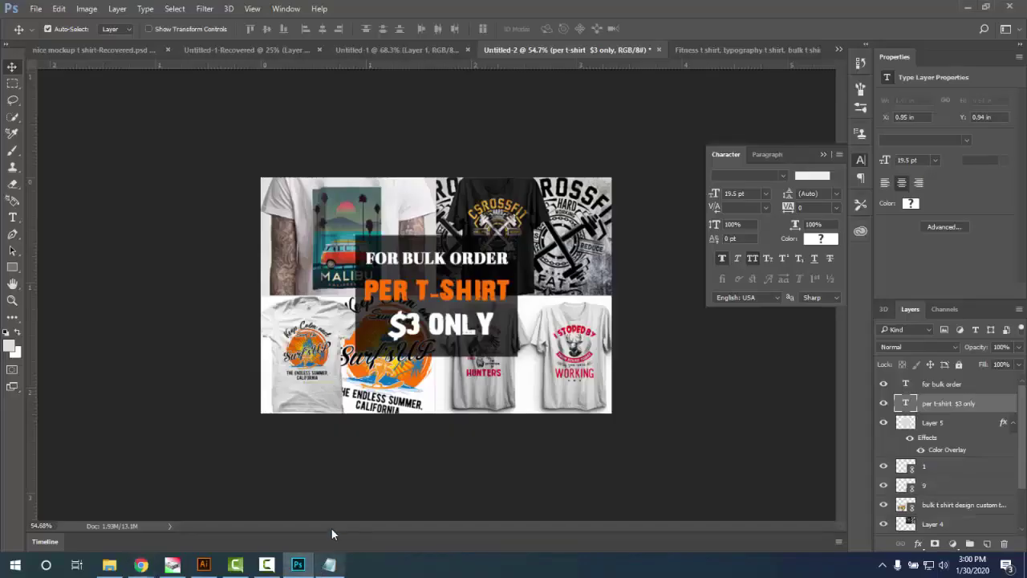
{"action": "left_click", "coordinate": [329, 564]}
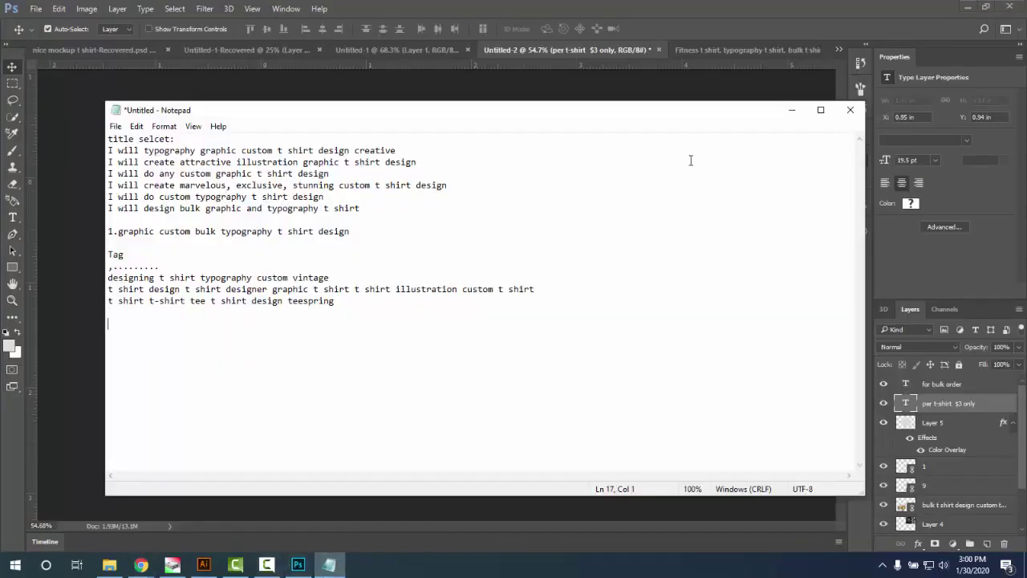
{"action": "left_click", "coordinate": [820, 110]}
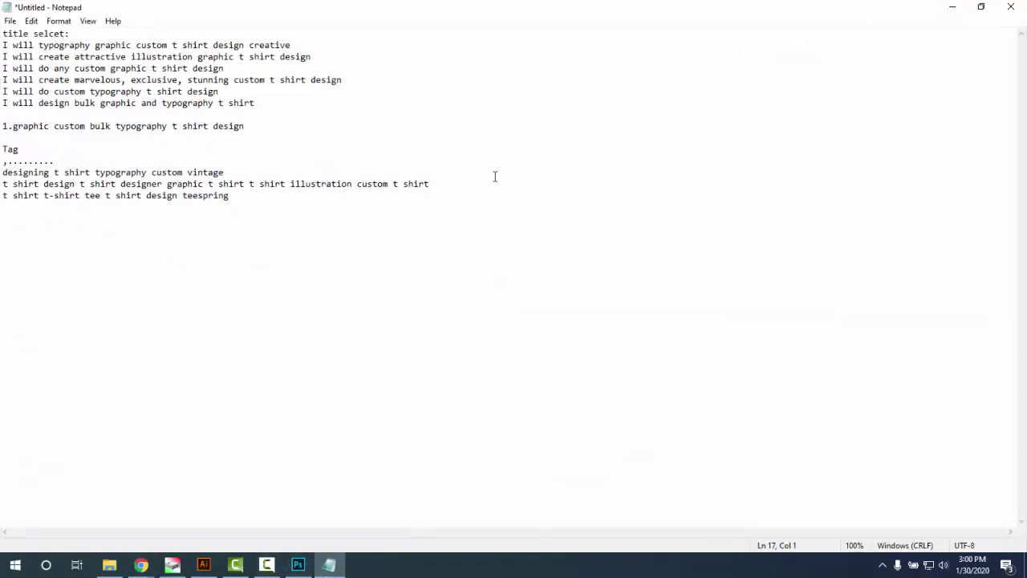
- Set the font size of the notes to 24 and place the cursor on the blank line below the tags
{"action": "left_click", "coordinate": [59, 21]}
{"action": "left_click", "coordinate": [69, 49]}
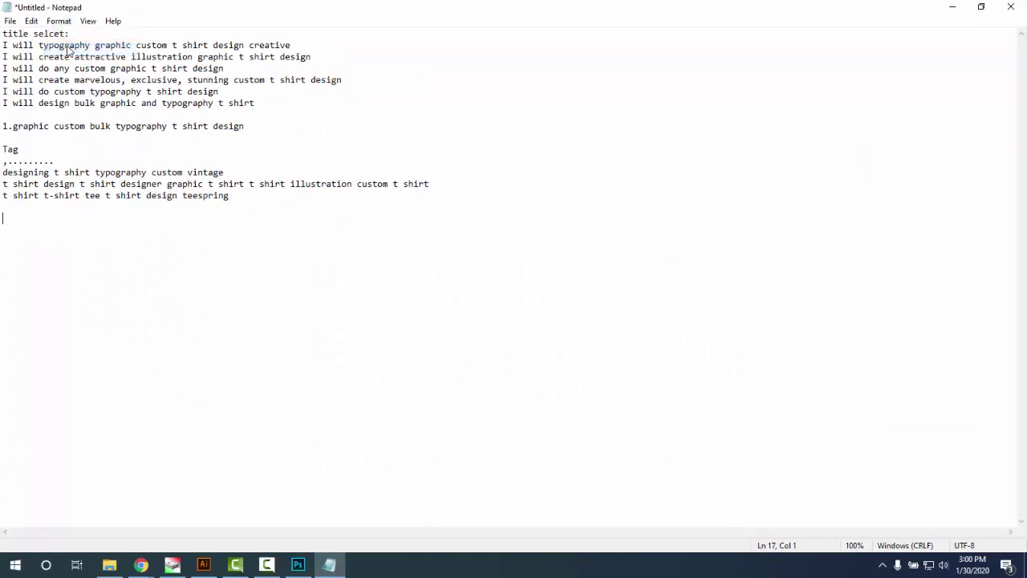
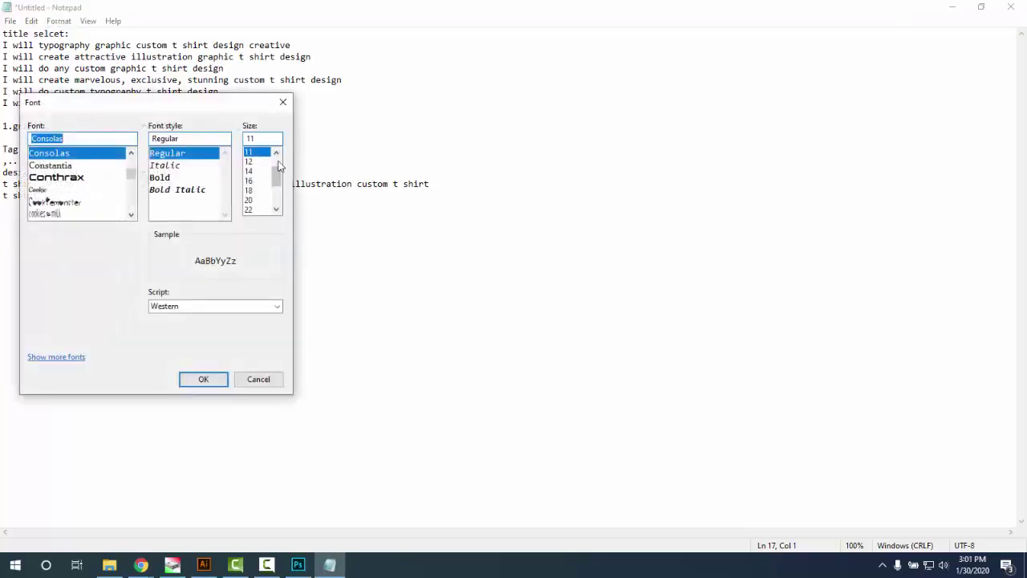
{"action": "left_click_drag", "start_coordinate": [279, 165], "coordinate": [282, 204]}
{"action": "left_click", "coordinate": [250, 162]}
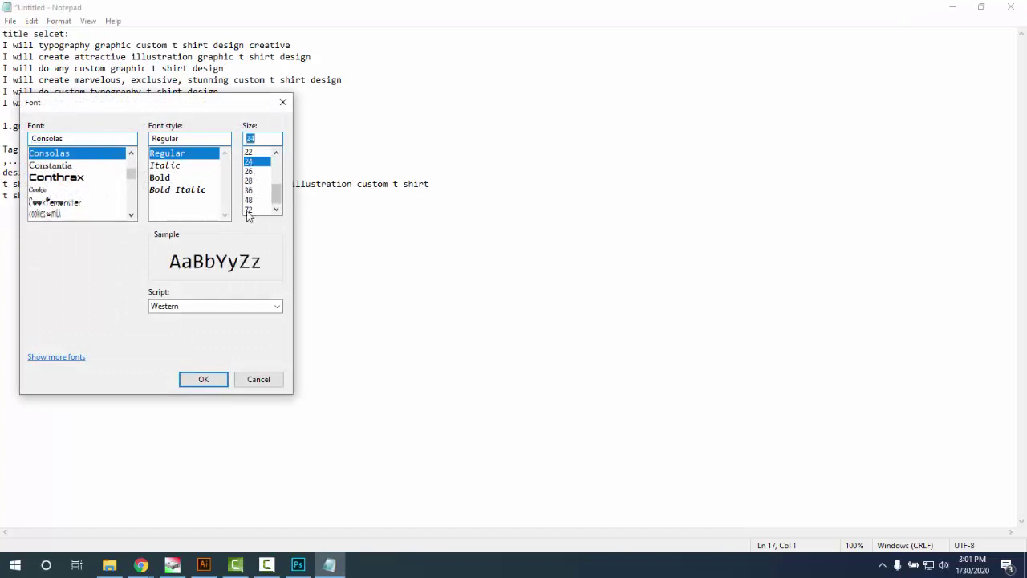
{"action": "left_click", "coordinate": [204, 379]}
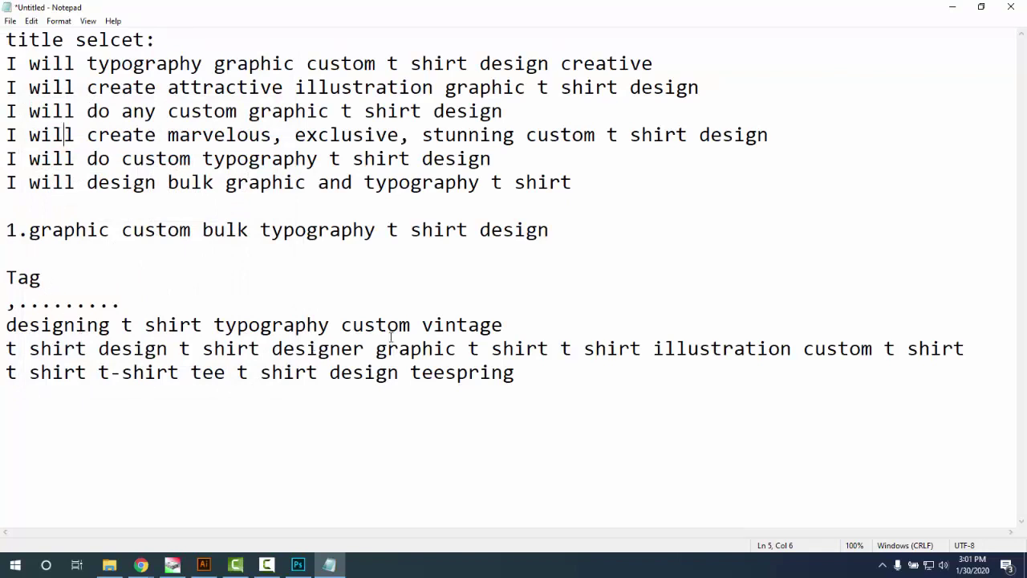
{"action": "key", "text": "Return"}
{"action": "left_click", "coordinate": [146, 66]}
{"action": "left_click", "coordinate": [572, 404]}
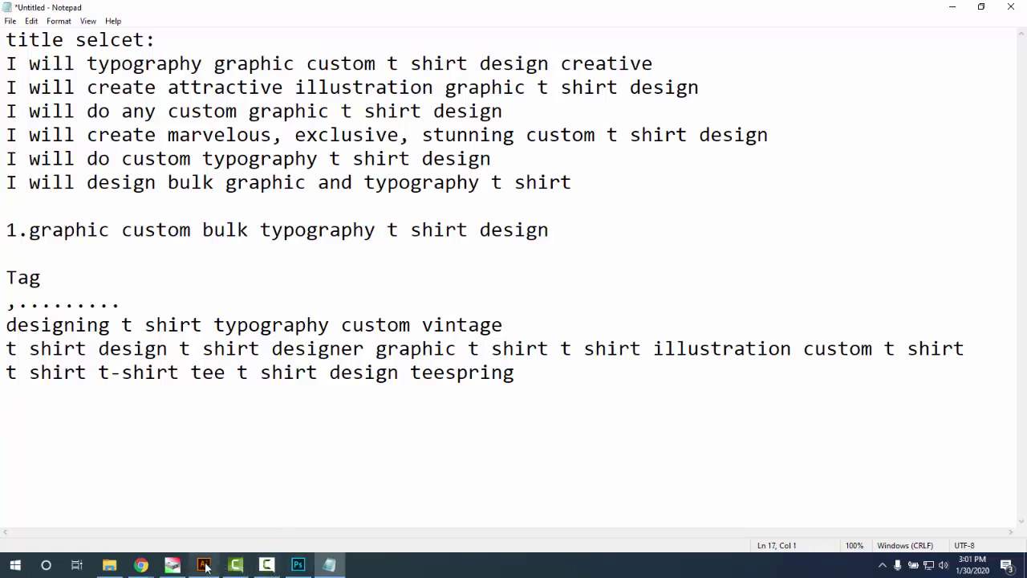
- Return to the browser gig "I will do trendy t shirt design within 24hrs" and reread how its description is structured
{"action": "mouse_move", "coordinate": [145, 569]}
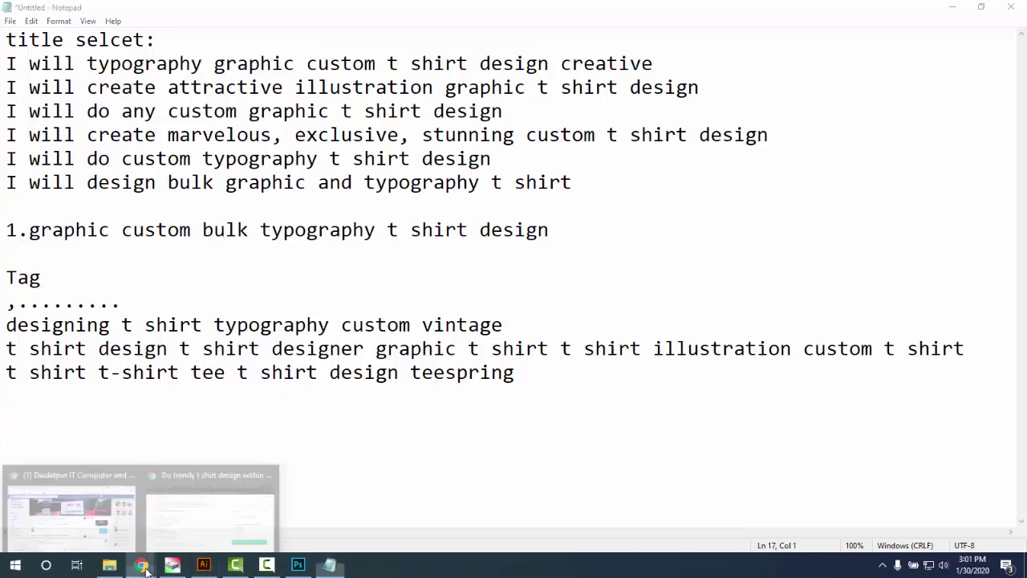
{"action": "left_click", "coordinate": [163, 521]}
{"action": "scroll", "coordinate": [247, 344], "scroll_direction": "up", "scroll_amount": 3}
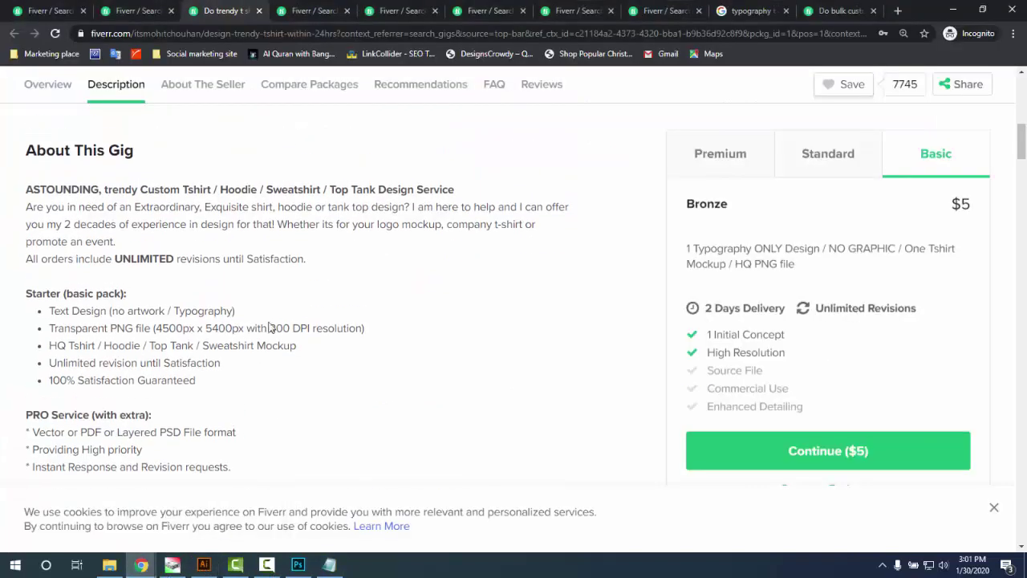
{"action": "scroll", "coordinate": [243, 354], "scroll_direction": "down", "scroll_amount": 7}
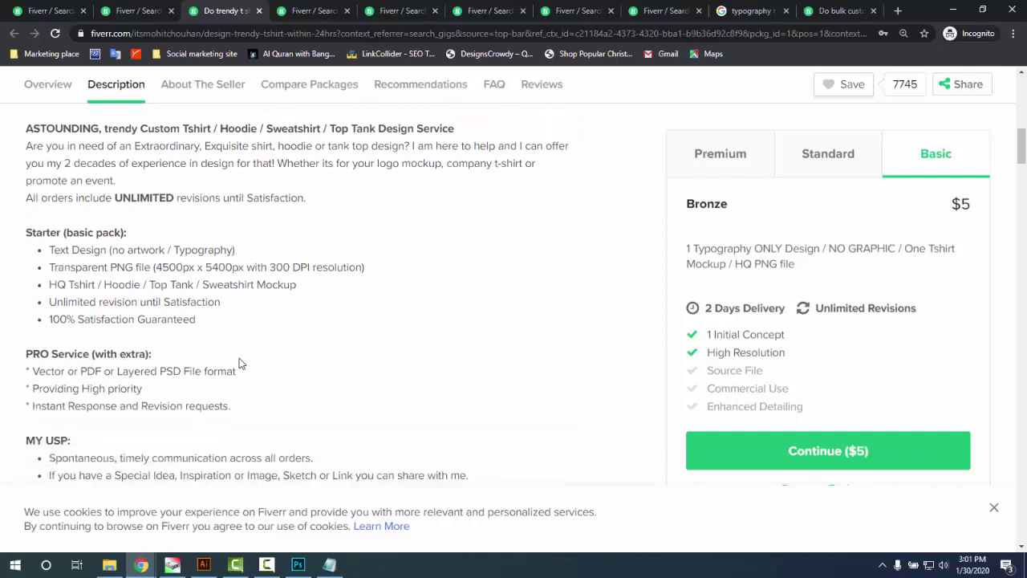
{"action": "scroll", "coordinate": [226, 367], "scroll_direction": "up", "scroll_amount": 2}
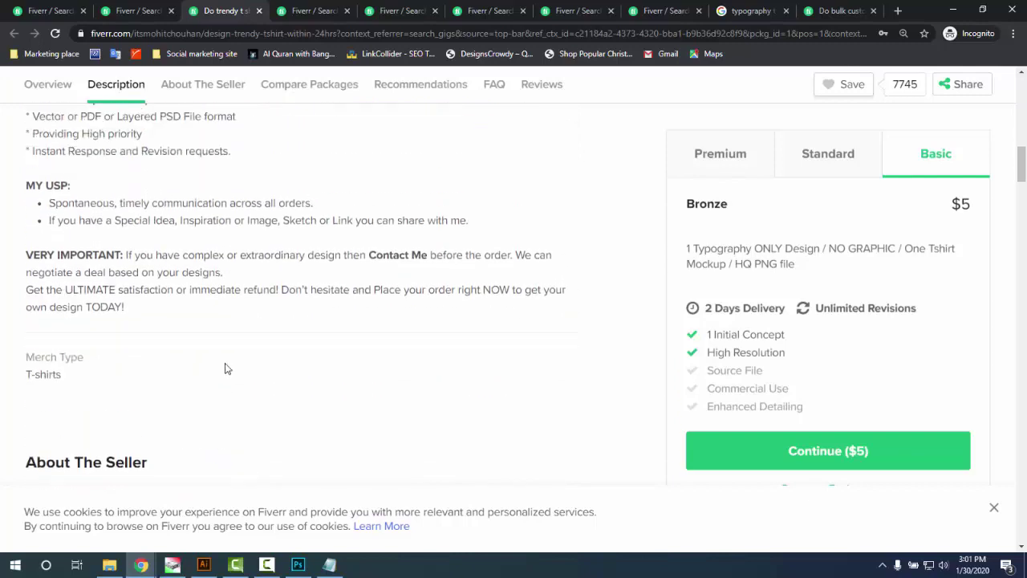
{"action": "scroll", "coordinate": [98, 336], "scroll_direction": "up", "scroll_amount": 1}
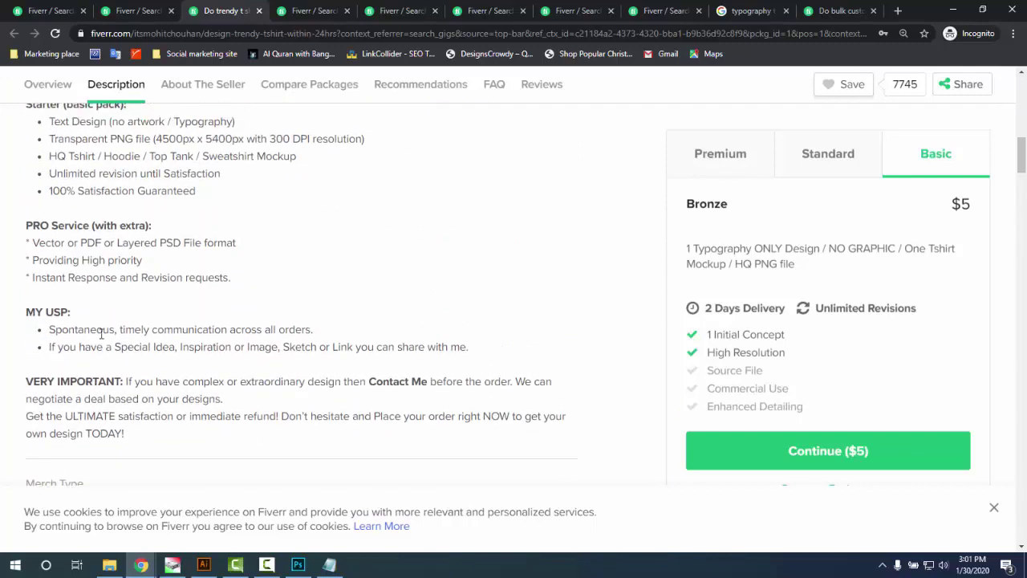
{"action": "scroll", "coordinate": [87, 327], "scroll_direction": "up", "scroll_amount": 1}
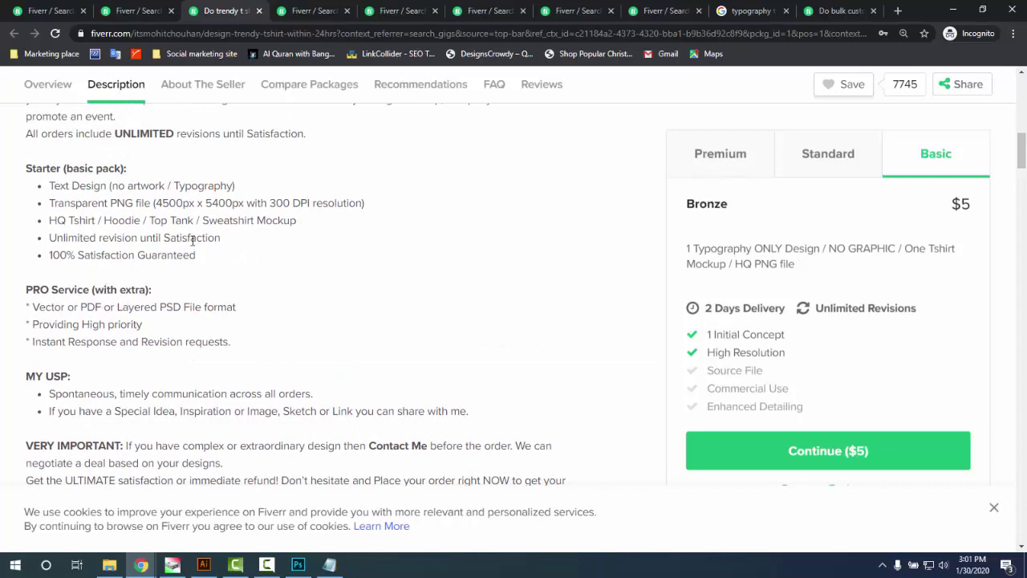
{"action": "scroll", "coordinate": [193, 239], "scroll_direction": "up", "scroll_amount": 2}
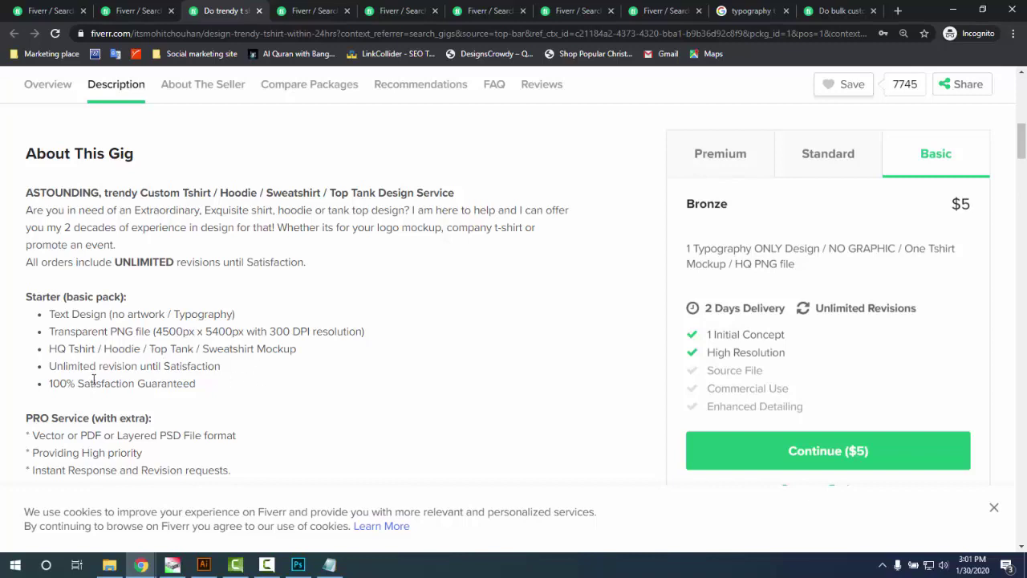
{"action": "scroll", "coordinate": [293, 373], "scroll_direction": "up", "scroll_amount": 1}
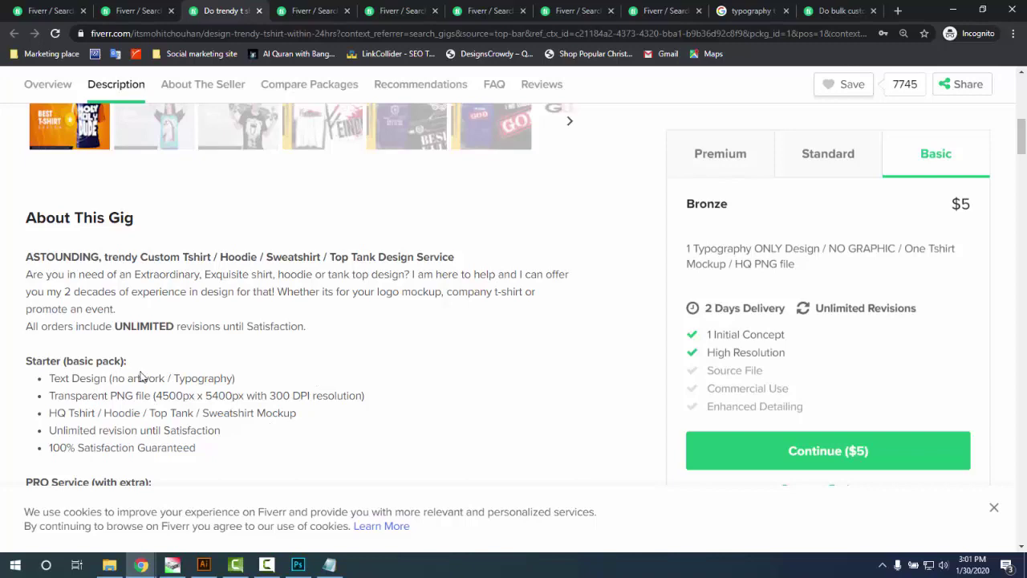
{"action": "scroll", "coordinate": [139, 376], "scroll_direction": "down", "scroll_amount": 3}
{"action": "scroll", "coordinate": [140, 342], "scroll_direction": "up", "scroll_amount": 10}
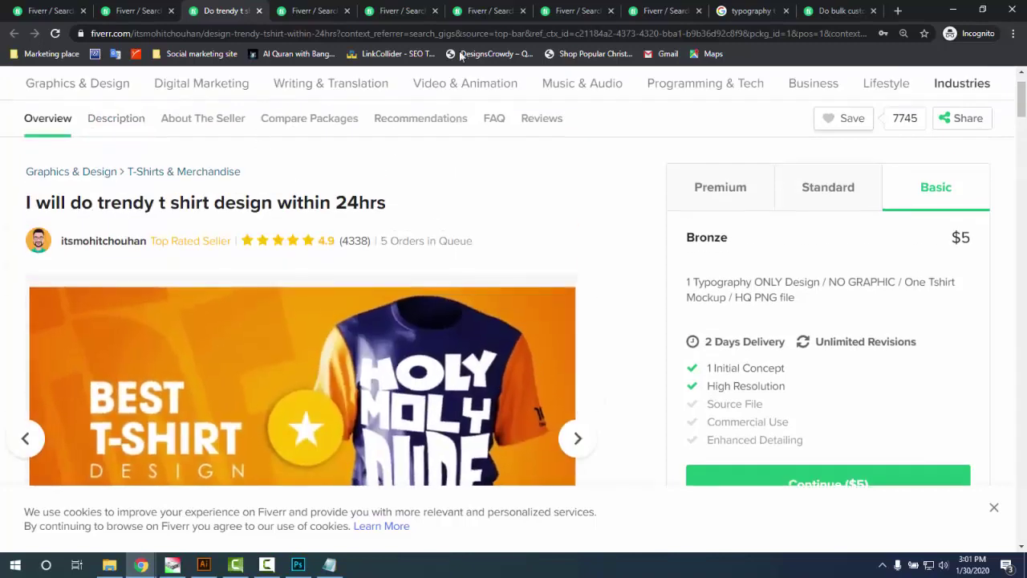
- Go back to the "t-shirt design" search results and open the gig "I will do trendy t shirt design for you"
{"action": "left_click", "coordinate": [140, 10]}
{"action": "scroll", "coordinate": [241, 328], "scroll_direction": "down", "scroll_amount": 4}
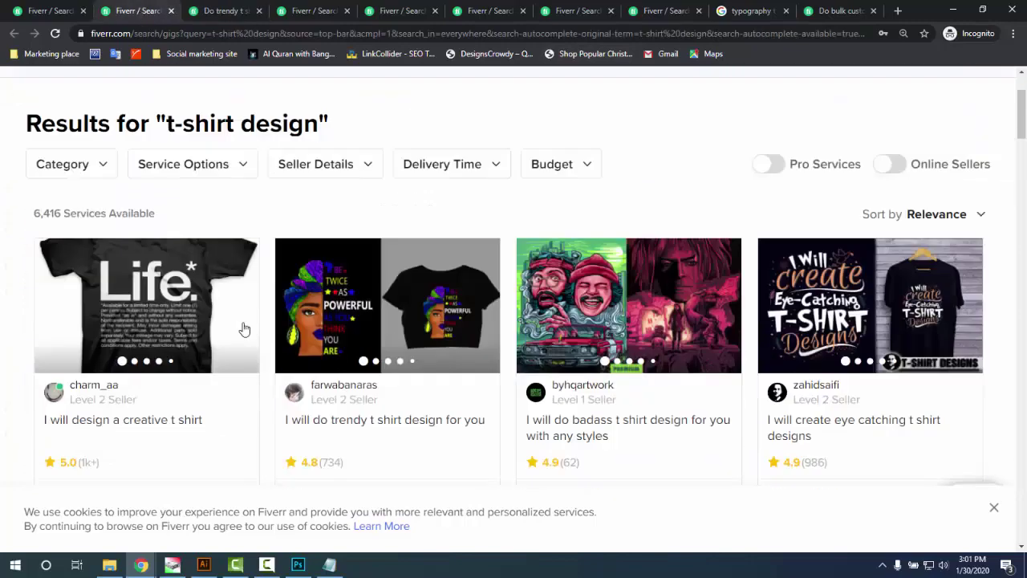
{"action": "scroll", "coordinate": [481, 363], "scroll_direction": "up", "scroll_amount": 1}
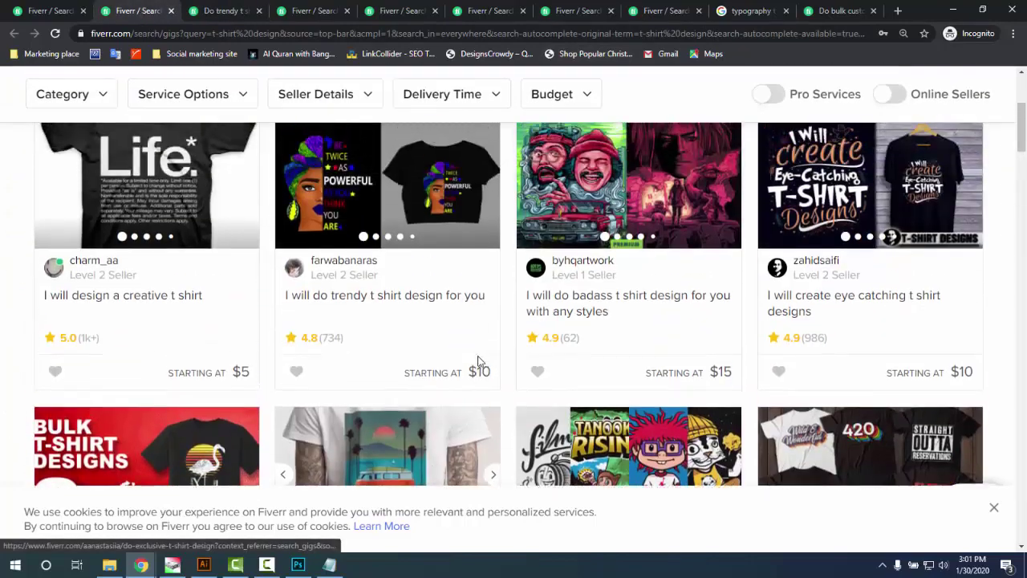
{"action": "left_click", "coordinate": [388, 299]}
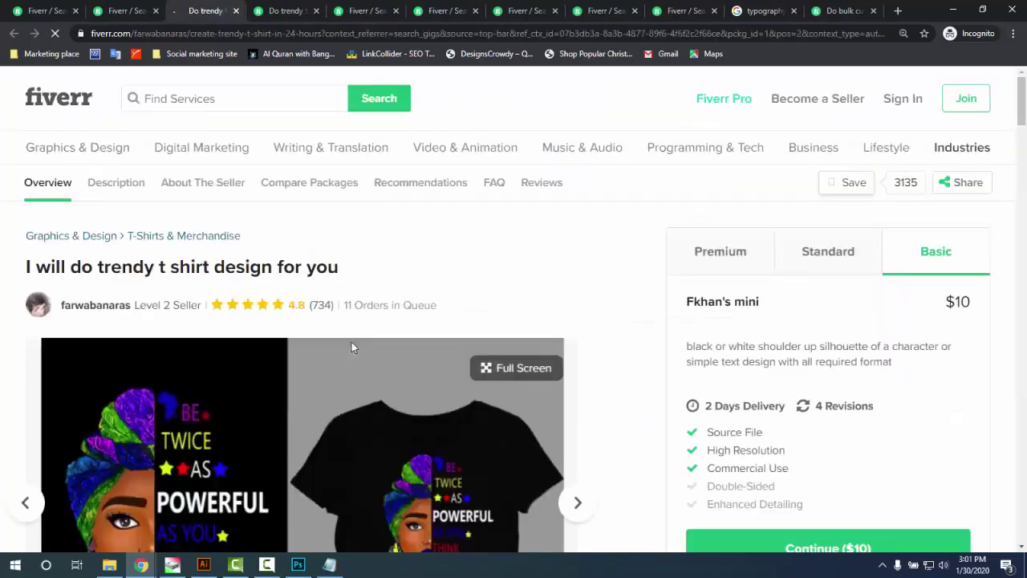
- Read the gig's About This Gig description, including the reasons to buy and the "What will you get?" list
{"action": "scroll", "coordinate": [345, 357], "scroll_direction": "down", "scroll_amount": 4}
{"action": "scroll", "coordinate": [351, 358], "scroll_direction": "up", "scroll_amount": 1}
{"action": "scroll", "coordinate": [361, 257], "scroll_direction": "up", "scroll_amount": 2}
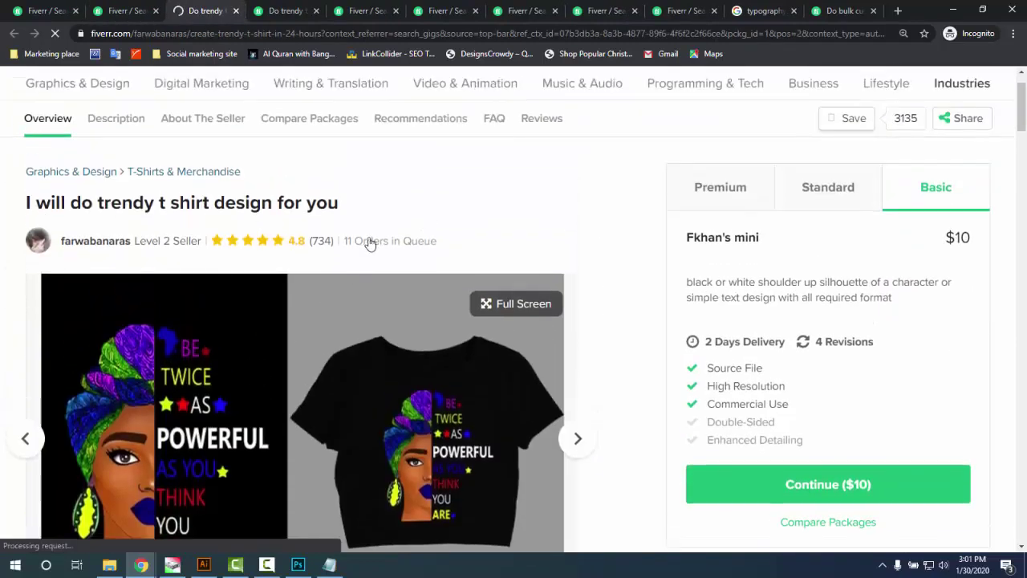
{"action": "scroll", "coordinate": [289, 402], "scroll_direction": "down", "scroll_amount": 5}
{"action": "scroll", "coordinate": [288, 402], "scroll_direction": "down", "scroll_amount": 3}
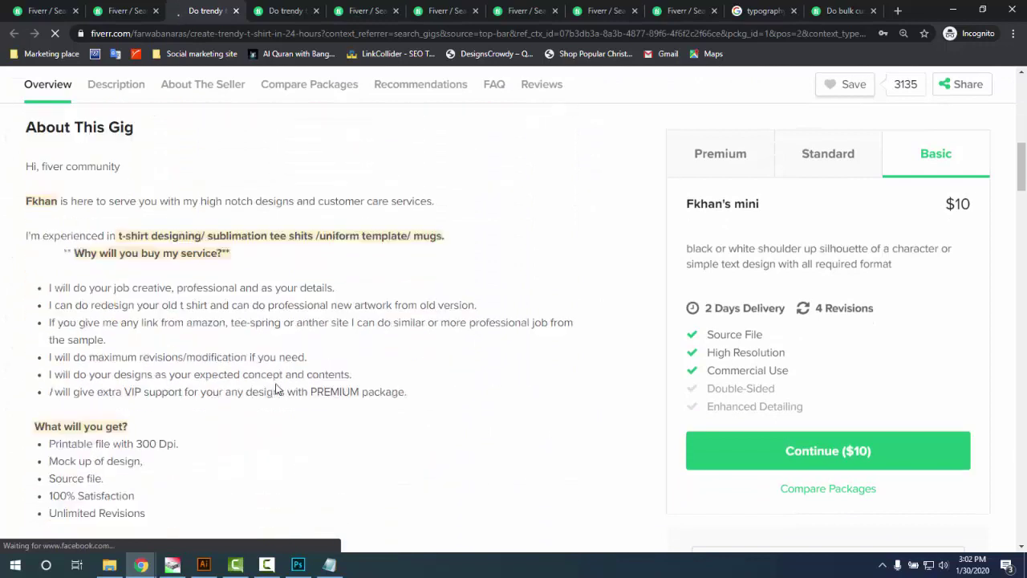
{"action": "scroll", "coordinate": [94, 254], "scroll_direction": "up", "scroll_amount": 1}
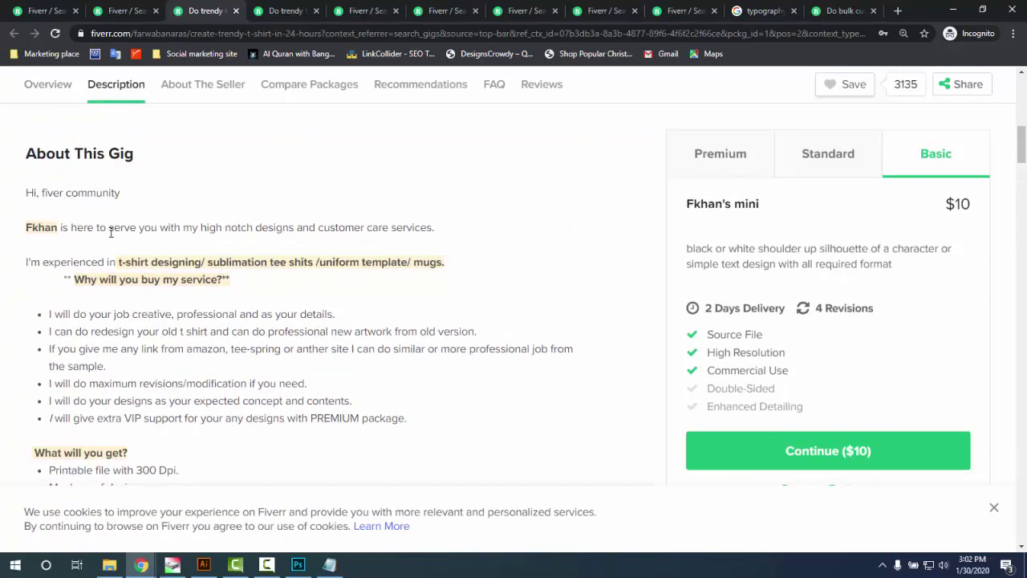
{"action": "scroll", "coordinate": [241, 244], "scroll_direction": "down", "scroll_amount": 3}
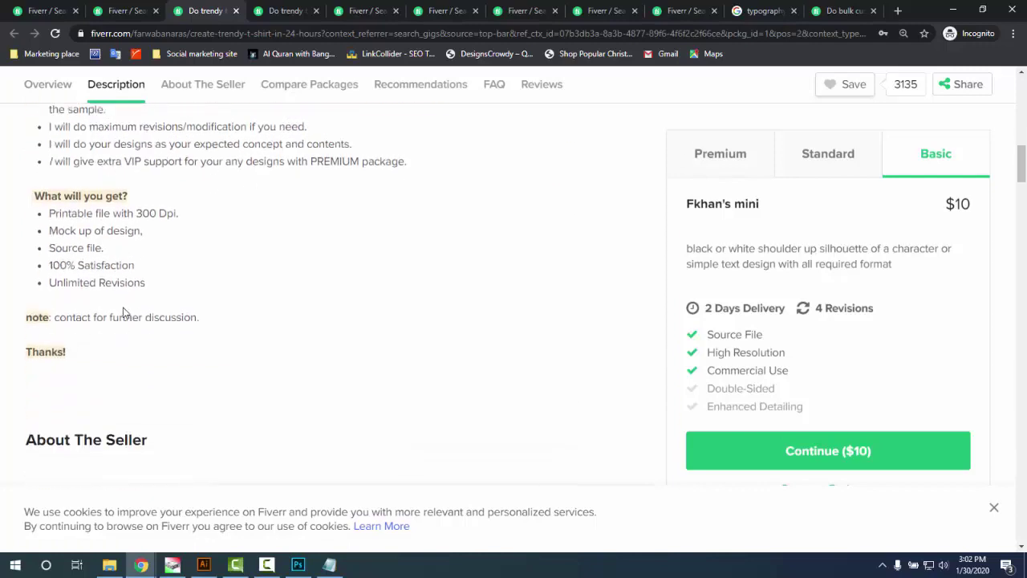
{"action": "scroll", "coordinate": [321, 308], "scroll_direction": "up", "scroll_amount": 2}
{"action": "scroll", "coordinate": [183, 292], "scroll_direction": "down", "scroll_amount": 3}
{"action": "scroll", "coordinate": [495, 394], "scroll_direction": "up", "scroll_amount": 5}
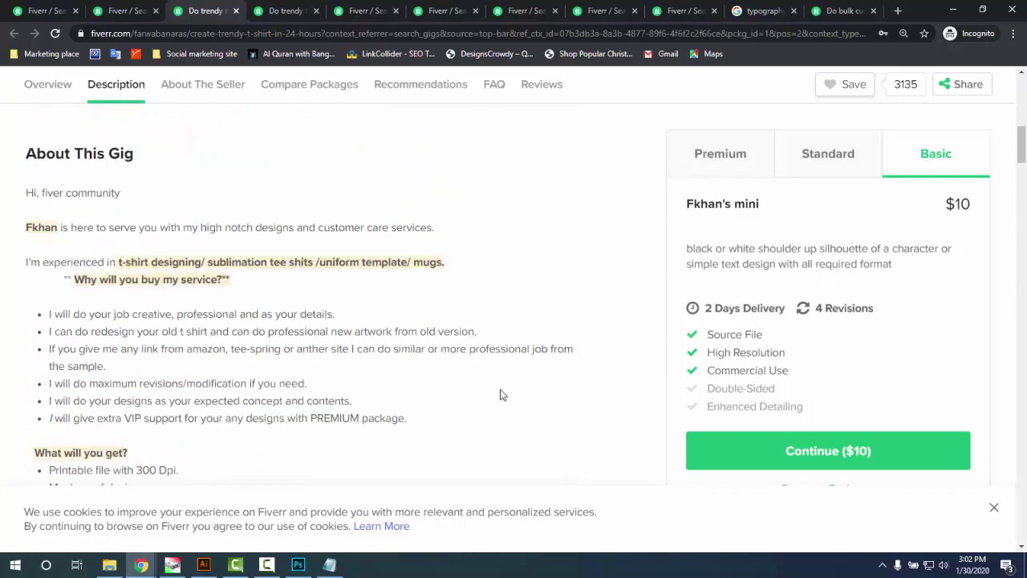
{"action": "left_click_drag", "start_coordinate": [1024, 136], "coordinate": [1024, 95]}
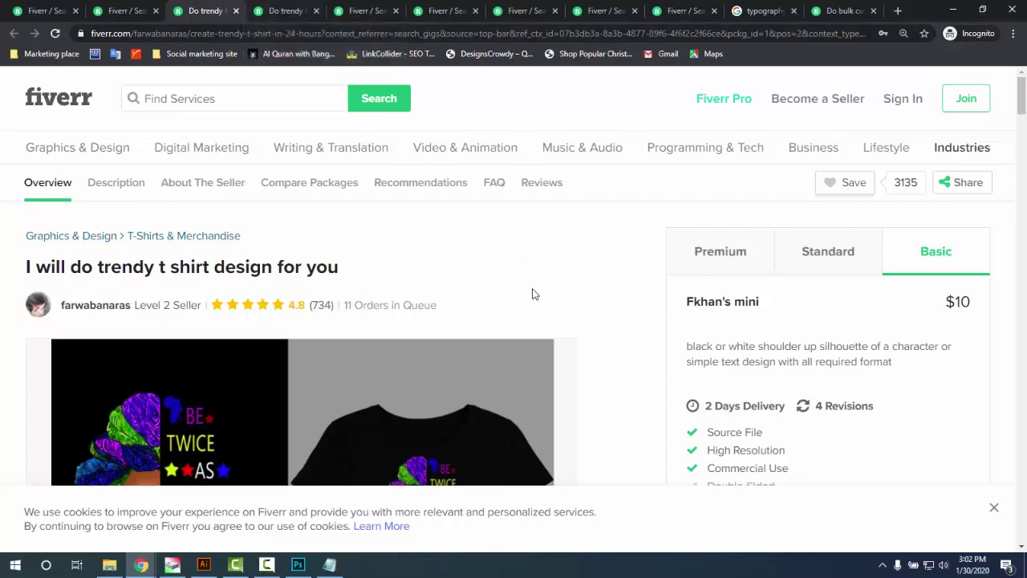
- Switch to the open gig "I will do bulk custom typography t shirt, printable t shirt design" and review its description, images and title
{"action": "left_click", "coordinate": [847, 10]}
{"action": "scroll", "coordinate": [912, 197], "scroll_direction": "up", "scroll_amount": 3}
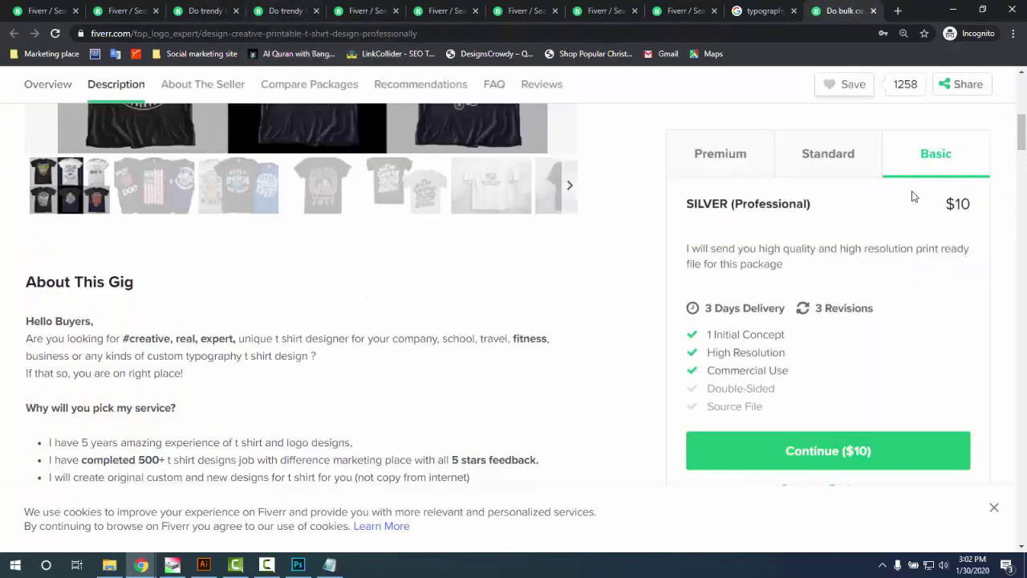
{"action": "scroll", "coordinate": [562, 236], "scroll_direction": "up", "scroll_amount": 4}
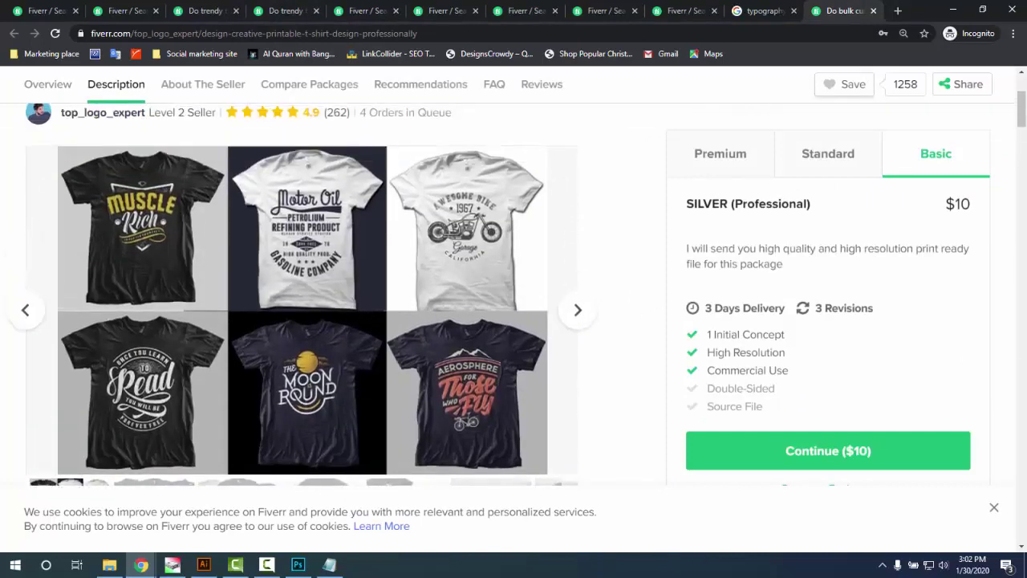
{"action": "left_click_drag", "start_coordinate": [1021, 112], "coordinate": [1024, 100]}
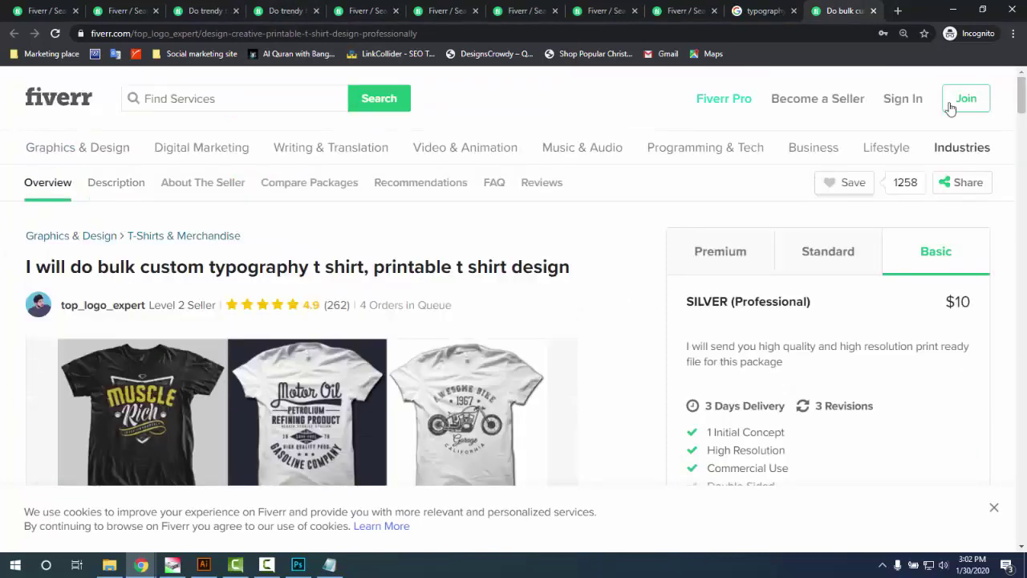
- Look through the "t-shirt design" search results in the first two open Fiverr result pages
{"action": "left_click", "coordinate": [144, 17]}
{"action": "scroll", "coordinate": [461, 321], "scroll_direction": "down", "scroll_amount": 2}
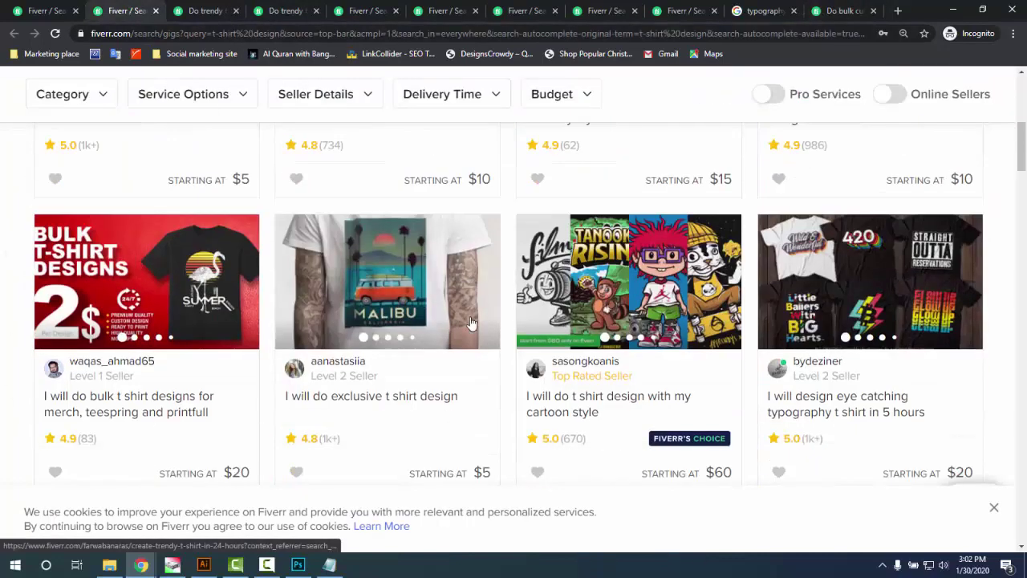
{"action": "scroll", "coordinate": [874, 361], "scroll_direction": "up", "scroll_amount": 3}
{"action": "scroll", "coordinate": [249, 385], "scroll_direction": "down", "scroll_amount": 2}
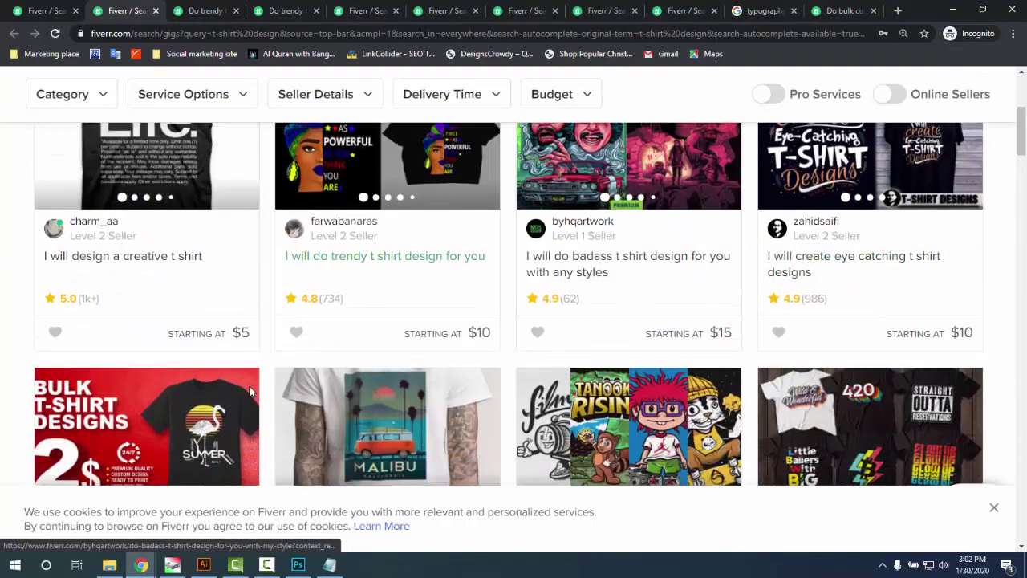
{"action": "left_click", "coordinate": [50, 11]}
{"action": "scroll", "coordinate": [264, 360], "scroll_direction": "down", "scroll_amount": 3}
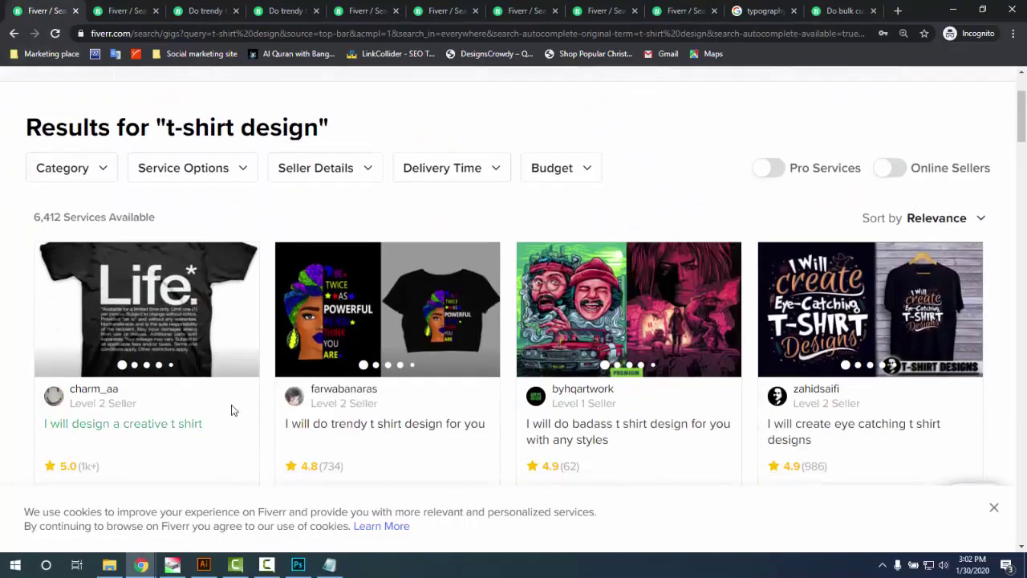
- Copy the title "graphic custom bulk typography t shirt design" from the Notepad notes
{"action": "left_click", "coordinate": [329, 564]}
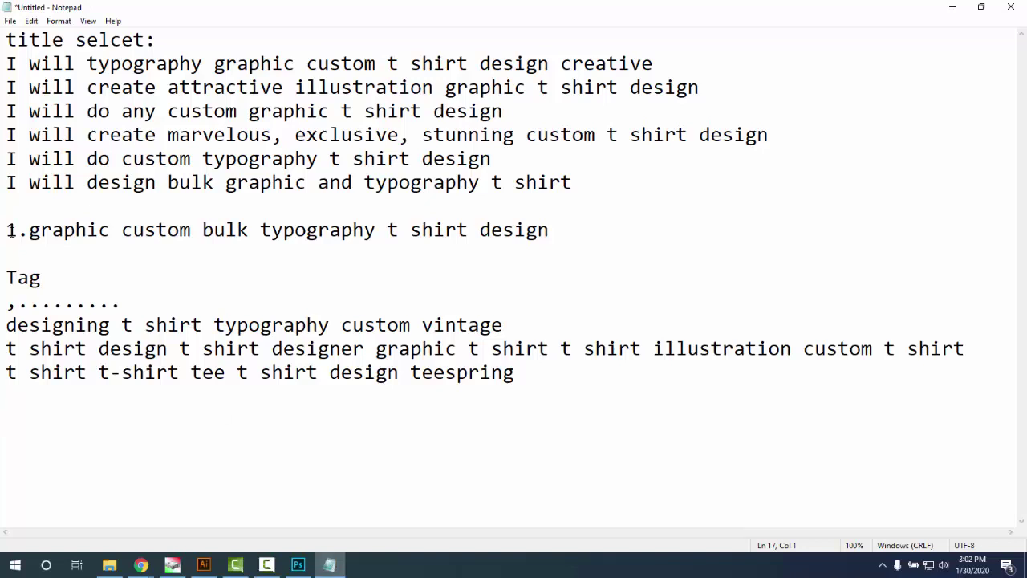
{"action": "left_click_drag", "start_coordinate": [552, 232], "coordinate": [28, 230]}
{"action": "key", "text": "ctrl+c"}
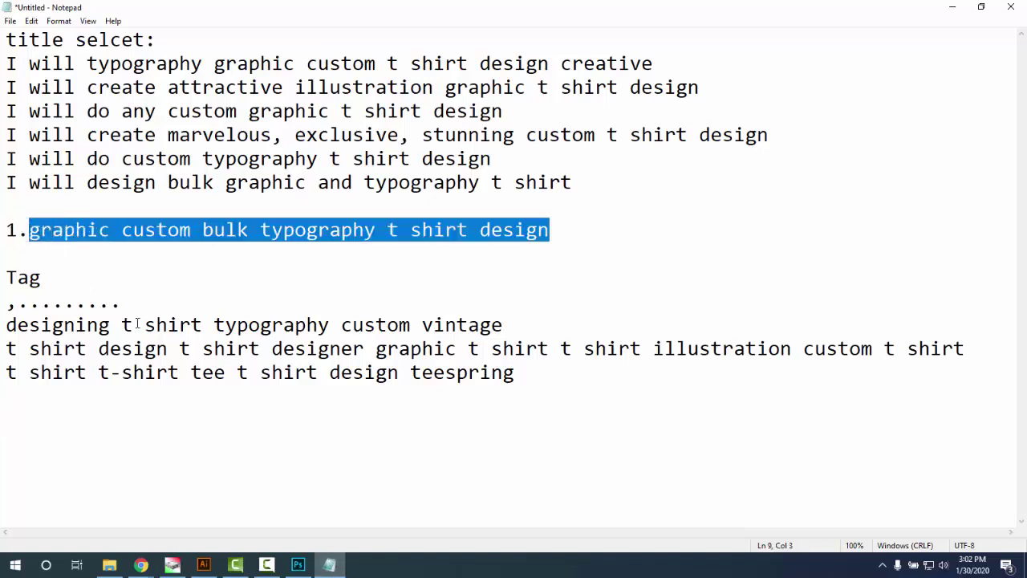
{"action": "left_click", "coordinate": [329, 564]}
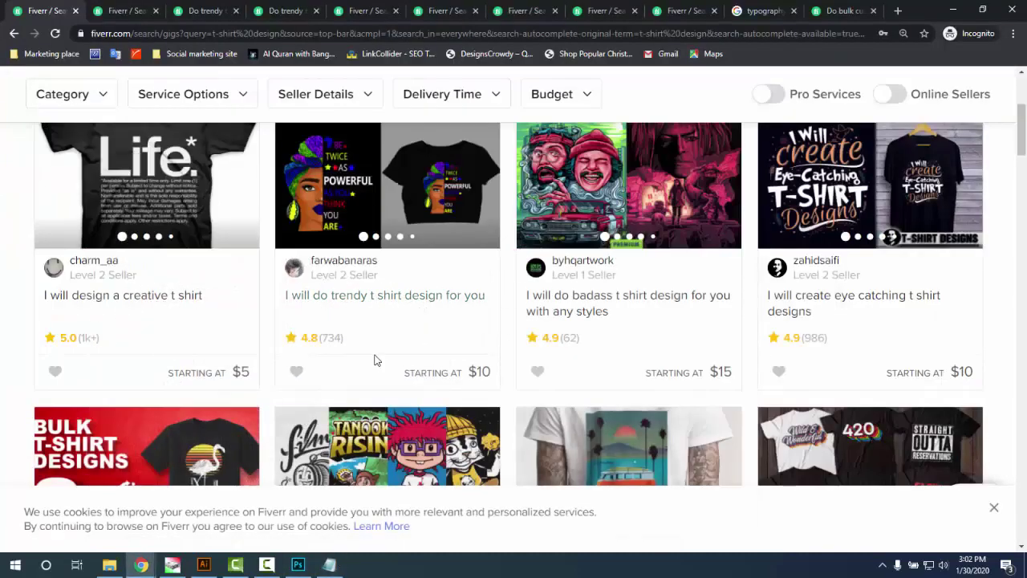
{"action": "scroll", "coordinate": [396, 373], "scroll_direction": "up", "scroll_amount": 2}
{"action": "scroll", "coordinate": [397, 374], "scroll_direction": "up", "scroll_amount": 1}
{"action": "scroll", "coordinate": [397, 374], "scroll_direction": "down", "scroll_amount": 2}
{"action": "scroll", "coordinate": [396, 374], "scroll_direction": "up", "scroll_amount": 2}
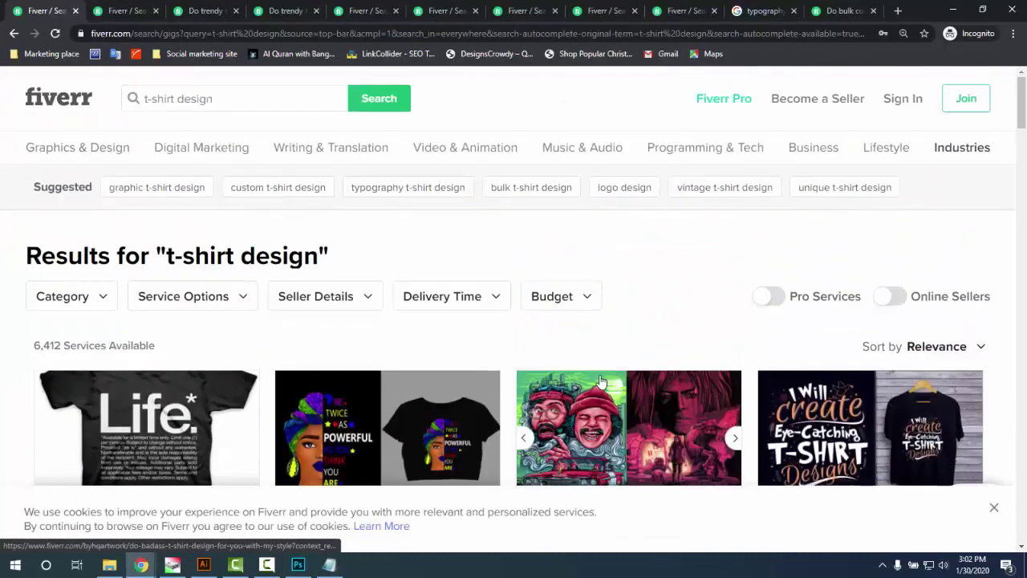
- Switch to the signed-in browser window's new gig form and paste the copied "graphic custom bulk typography t shirt design" as the gig title
{"action": "mouse_move", "coordinate": [141, 564]}
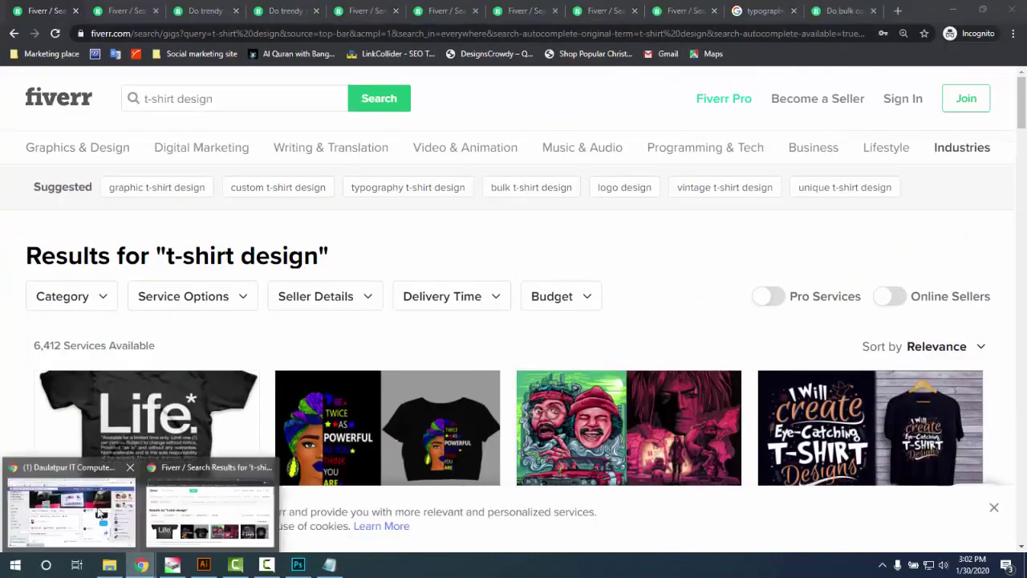
{"action": "left_click", "coordinate": [91, 506]}
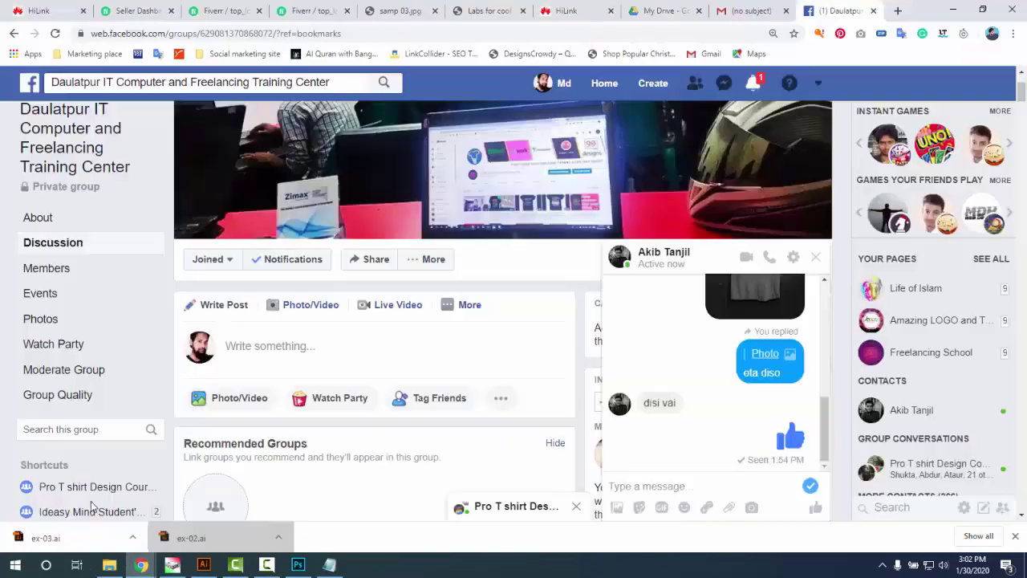
{"action": "left_click", "coordinate": [324, 11]}
{"action": "left_click", "coordinate": [374, 297]}
{"action": "key", "text": "ctrl+v"}
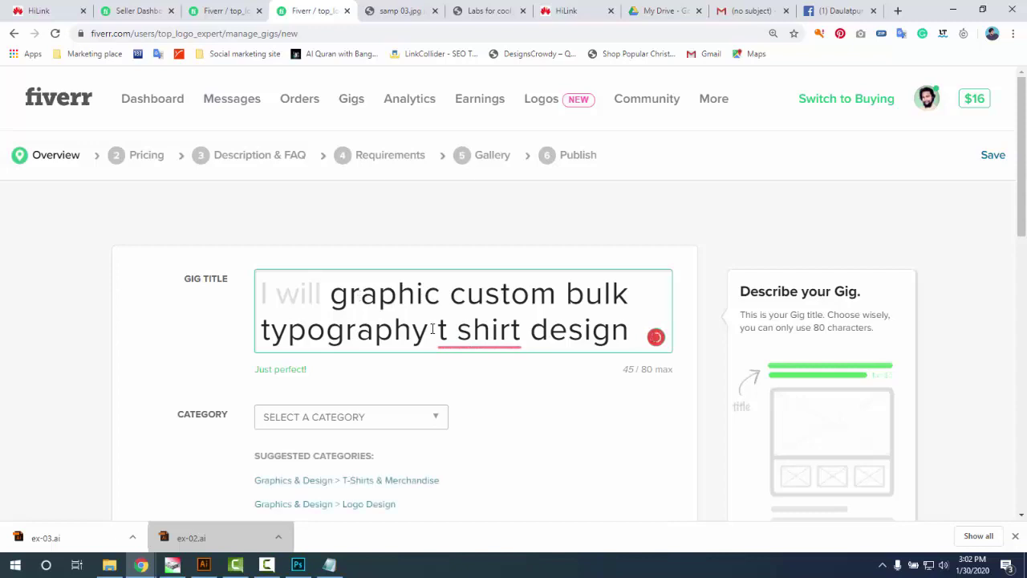
- Correct "t shirt" to "t-shirt" in the gig title and insert "do" before "graphic"
{"action": "mouse_move", "coordinate": [463, 333]}
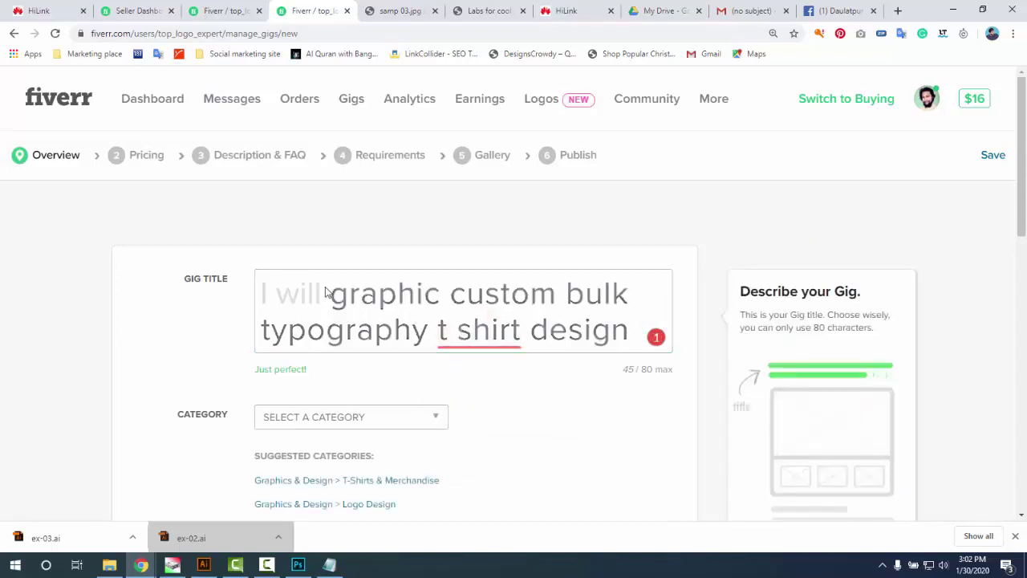
{"action": "left_click", "coordinate": [463, 388]}
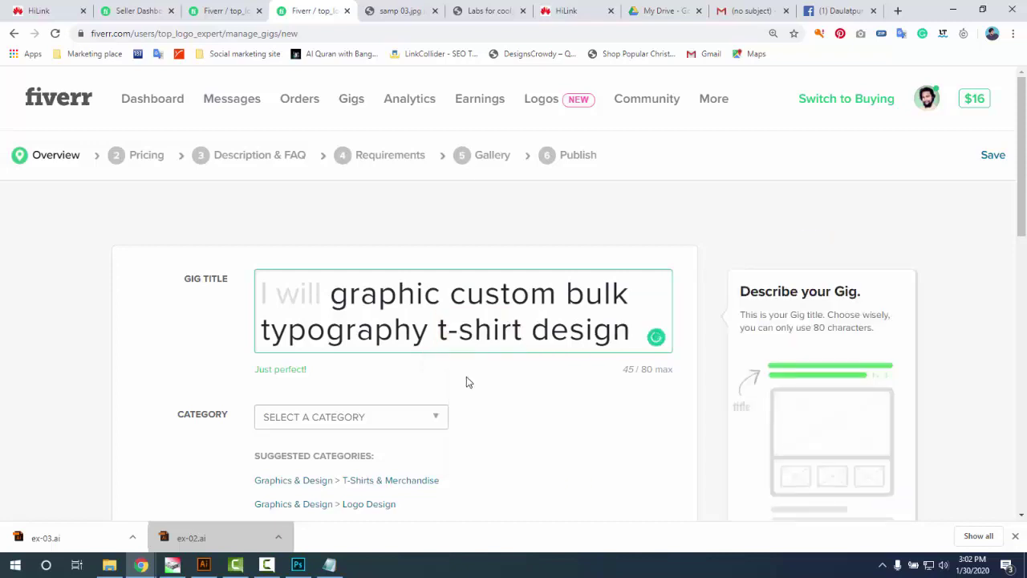
{"action": "left_click", "coordinate": [330, 295]}
{"action": "type", "text": "d"}
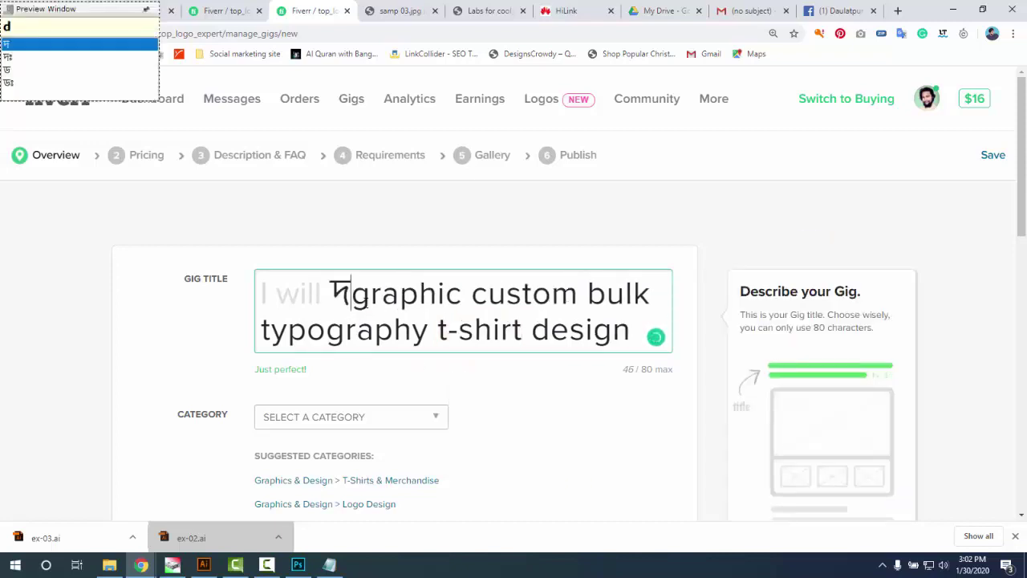
{"action": "key", "text": "BackSpace"}
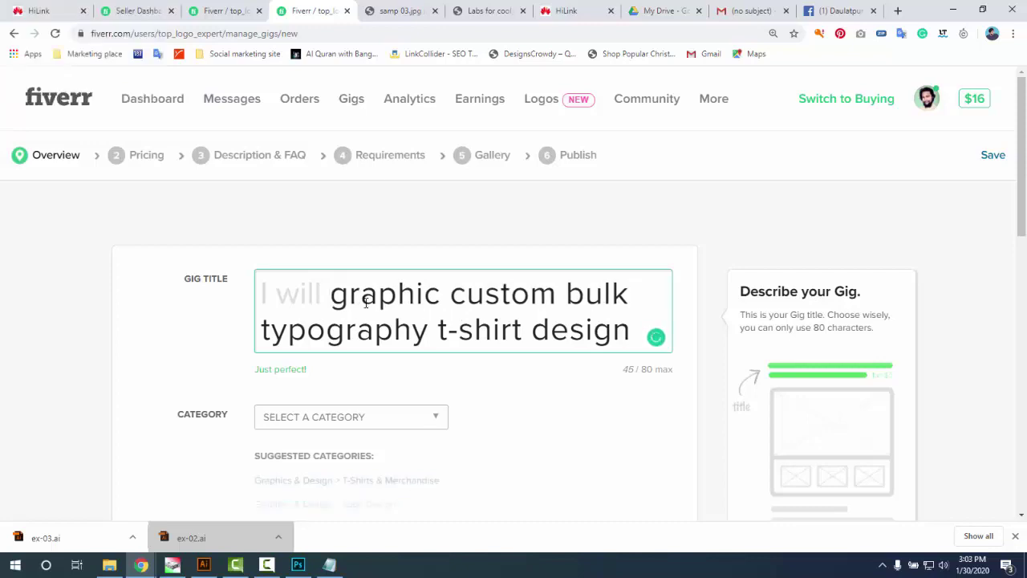
{"action": "type", "text": "do"}
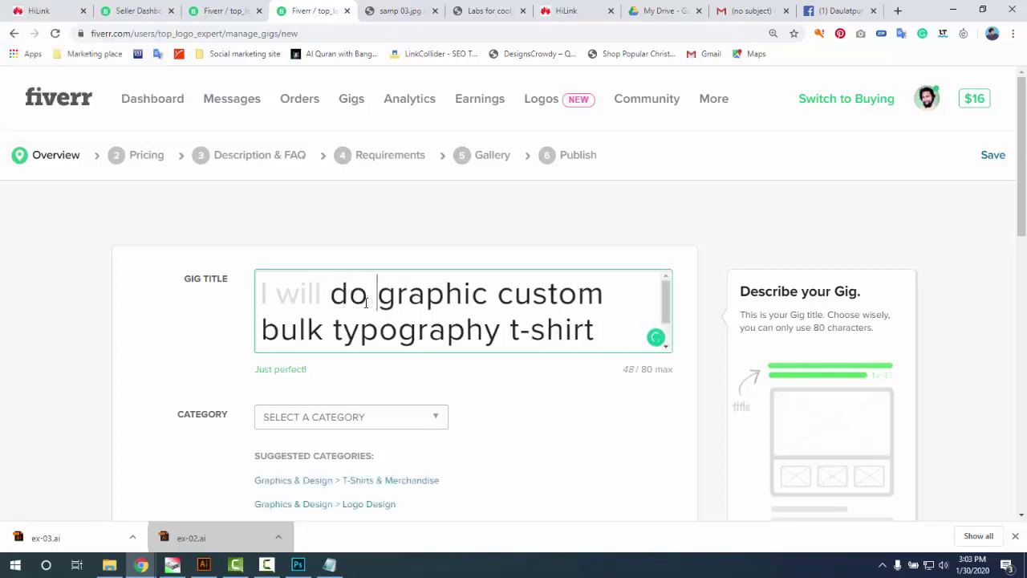
- Reread the complete gig title and check its character count against the 80-character limit
{"action": "scroll", "coordinate": [417, 317], "scroll_direction": "down", "scroll_amount": 1}
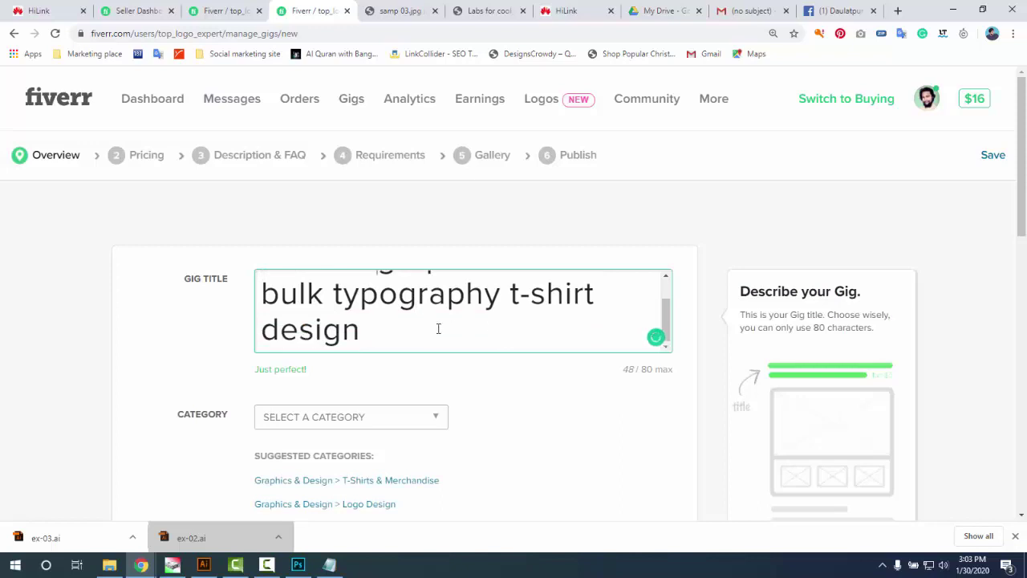
{"action": "scroll", "coordinate": [417, 329], "scroll_direction": "up", "scroll_amount": 1}
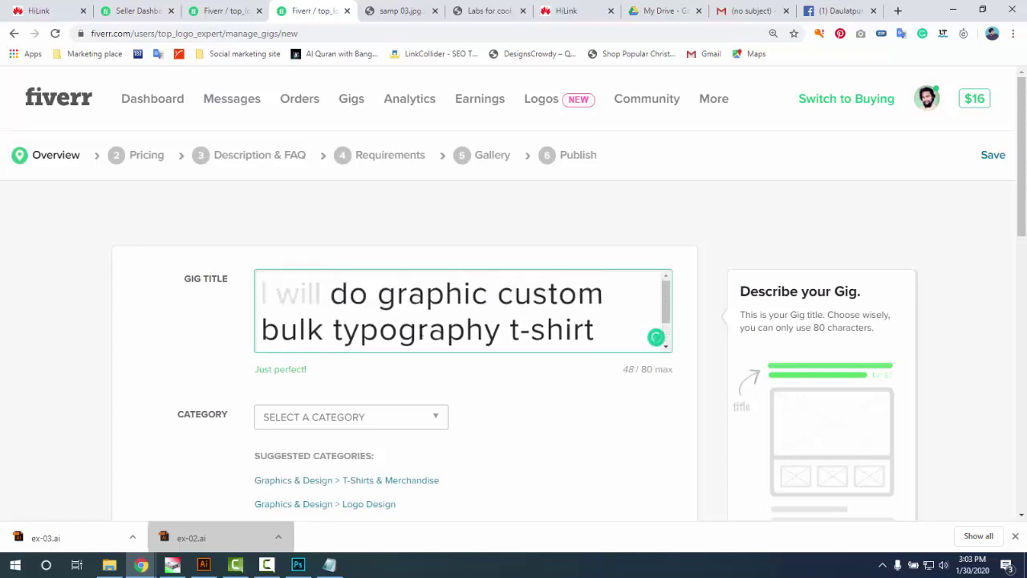
{"action": "scroll", "coordinate": [359, 307], "scroll_direction": "down", "scroll_amount": 1}
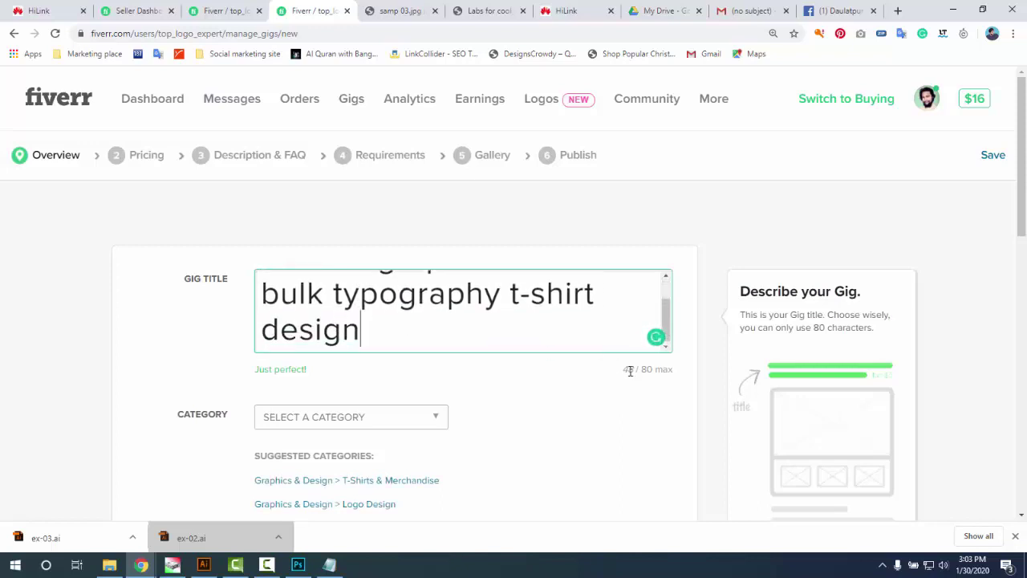
{"action": "left_click_drag", "start_coordinate": [634, 370], "coordinate": [624, 370]}
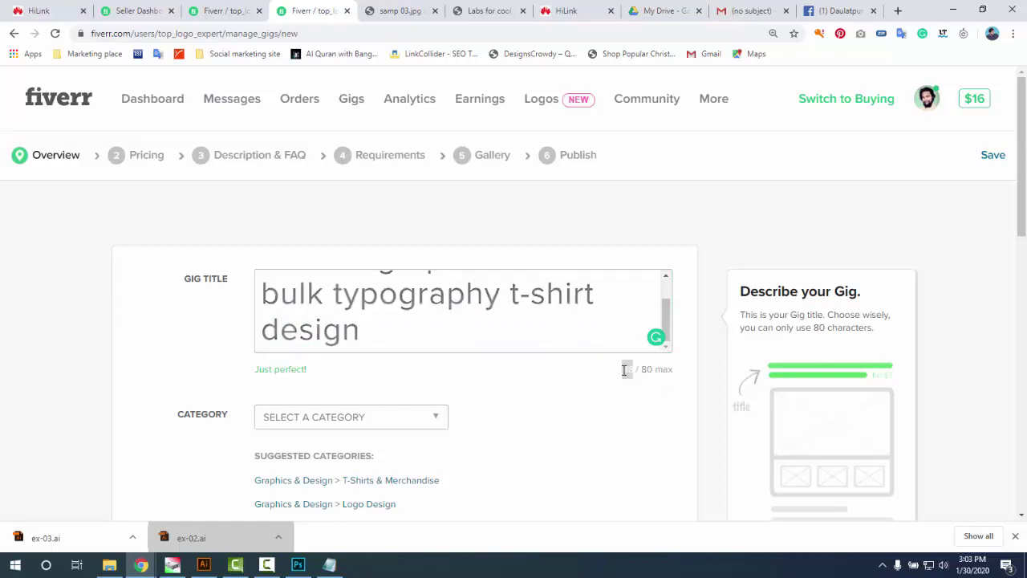
{"action": "left_click", "coordinate": [476, 319]}
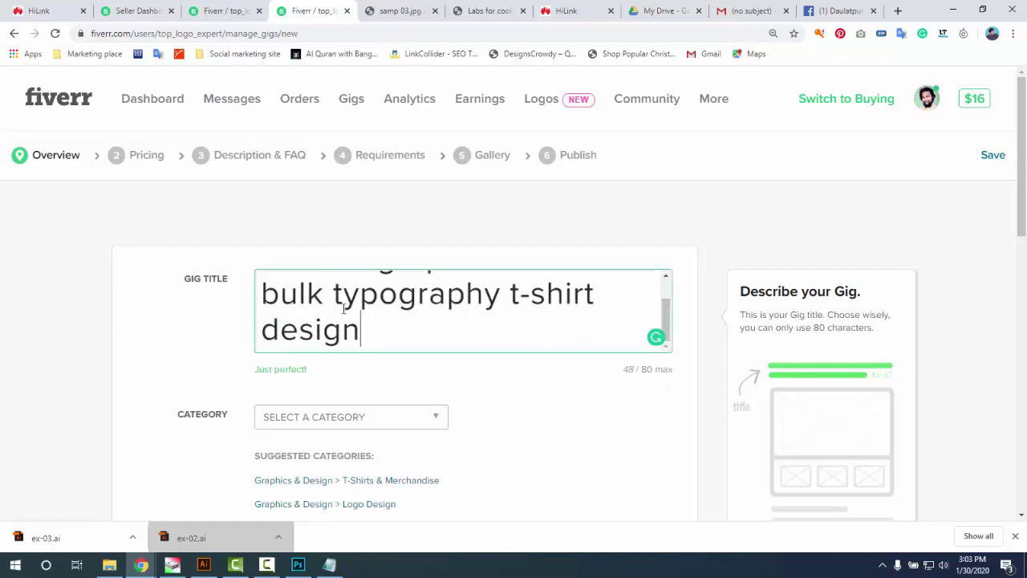
{"action": "scroll", "coordinate": [391, 315], "scroll_direction": "up", "scroll_amount": 1}
{"action": "scroll", "coordinate": [405, 314], "scroll_direction": "down", "scroll_amount": 1}
{"action": "scroll", "coordinate": [387, 337], "scroll_direction": "up", "scroll_amount": 1}
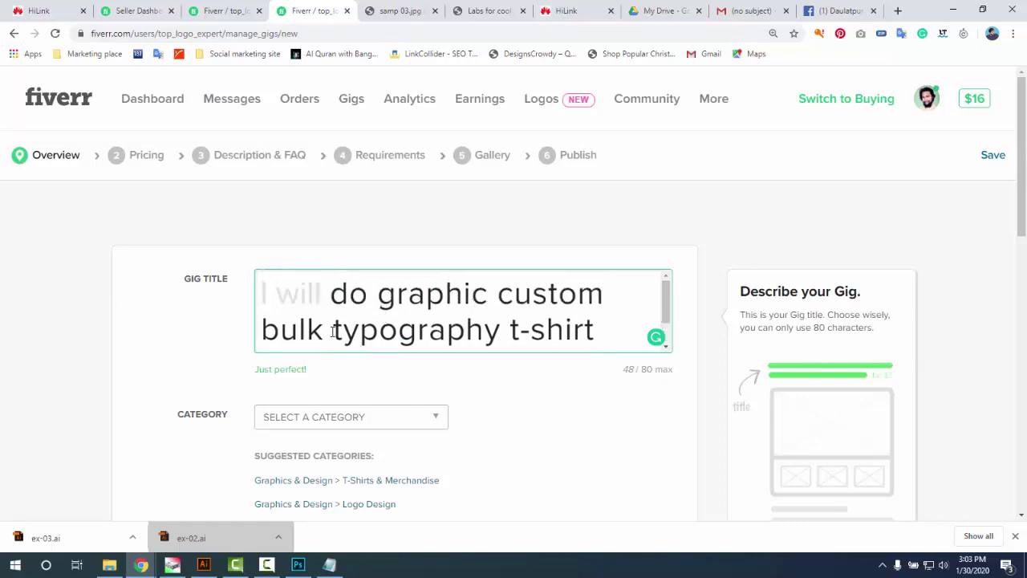
{"action": "scroll", "coordinate": [499, 337], "scroll_direction": "down", "scroll_amount": 1}
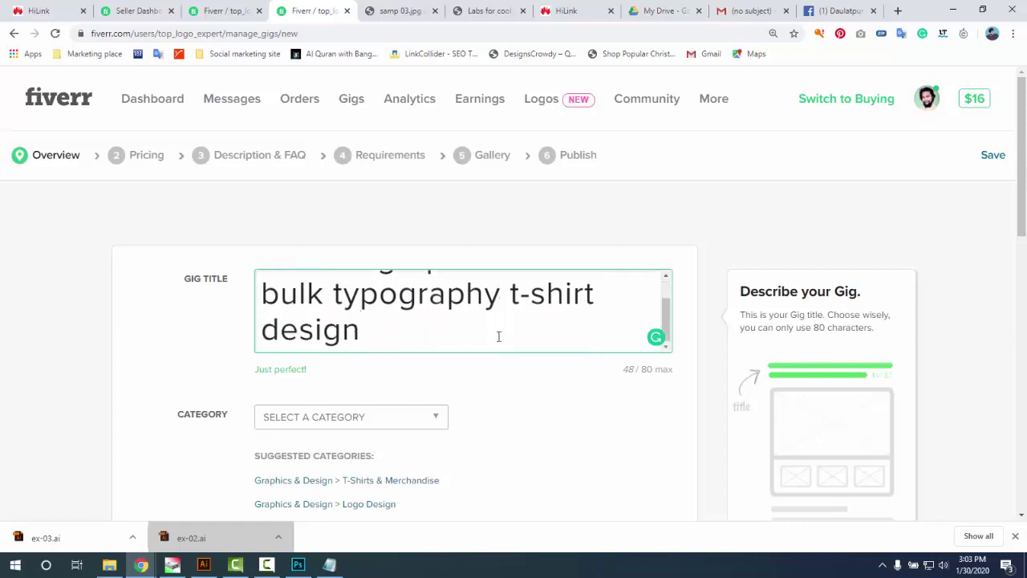
{"action": "scroll", "coordinate": [409, 325], "scroll_direction": "up", "scroll_amount": 1}
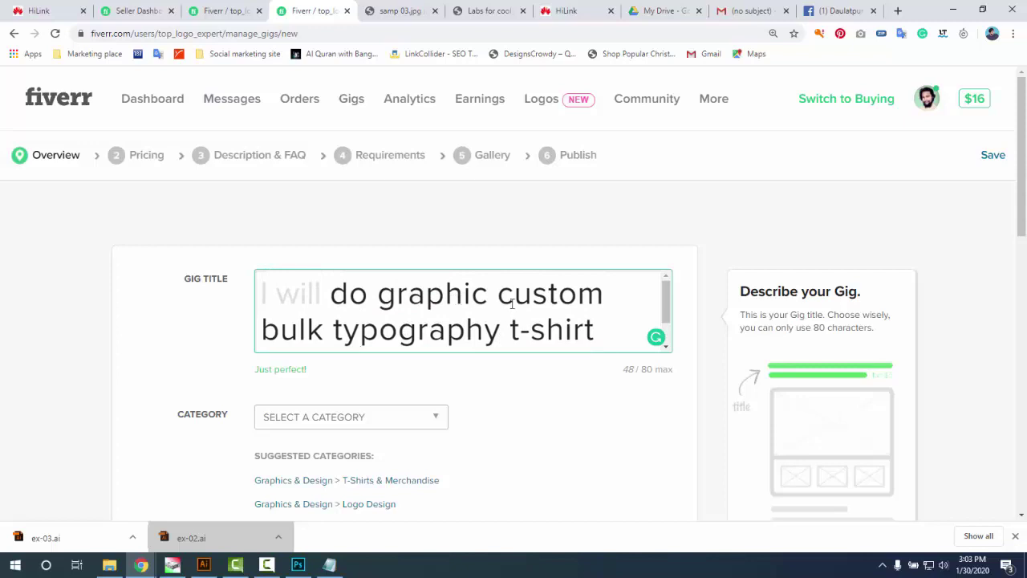
{"action": "scroll", "coordinate": [468, 333], "scroll_direction": "down", "scroll_amount": 1}
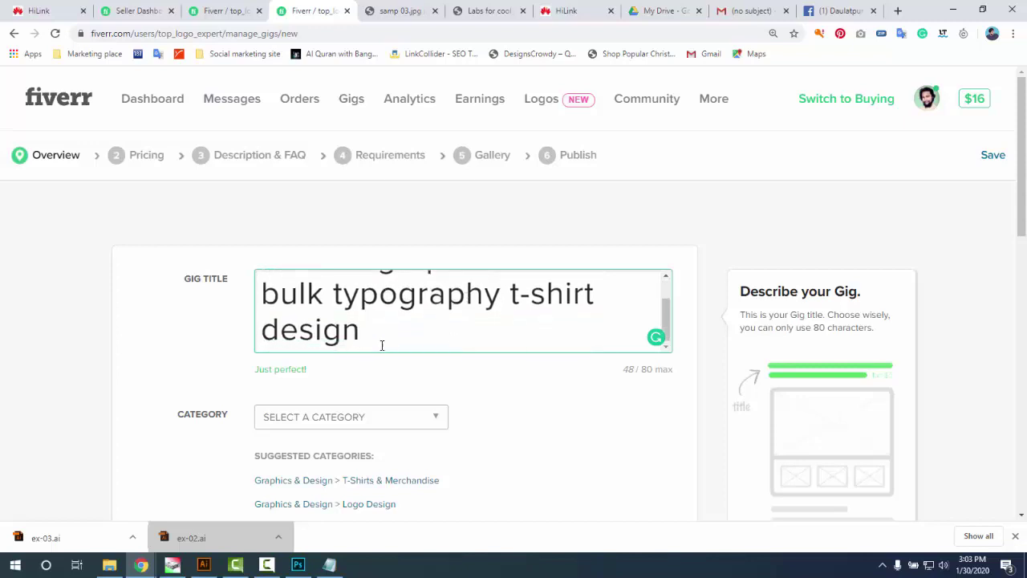
- Set the gig's category to Graphics & Design and its subcategory to T-Shirts & Merchandise
{"action": "scroll", "coordinate": [445, 408], "scroll_direction": "down", "scroll_amount": 2}
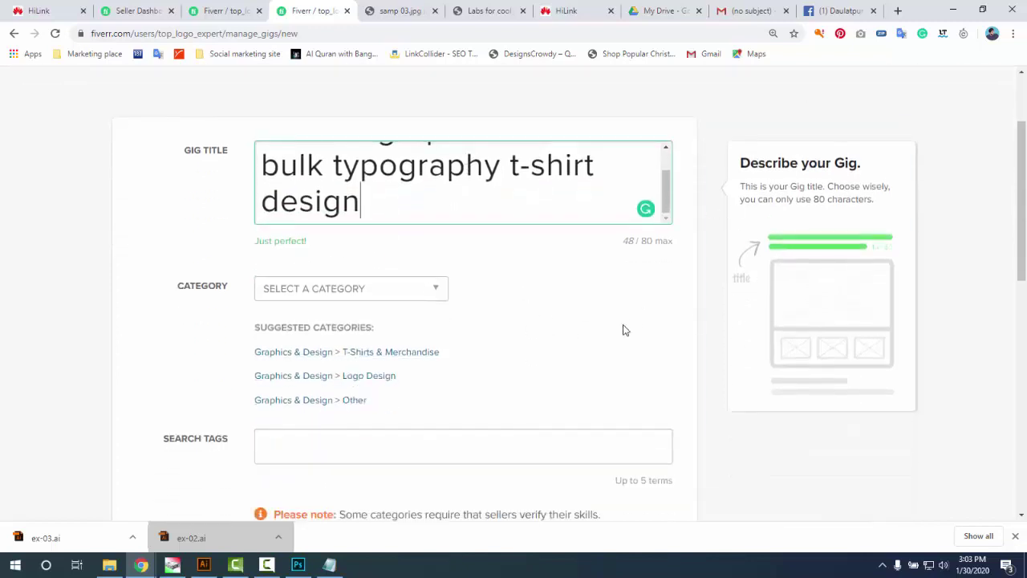
{"action": "scroll", "coordinate": [562, 365], "scroll_direction": "down", "scroll_amount": 1}
{"action": "left_click", "coordinate": [351, 399]}
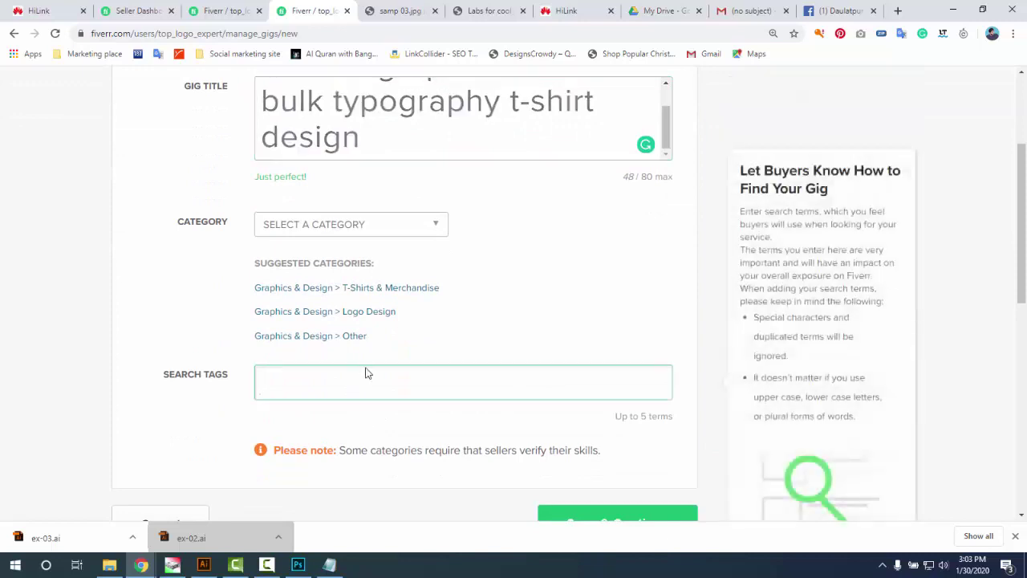
{"action": "scroll", "coordinate": [358, 337], "scroll_direction": "up", "scroll_amount": 1}
{"action": "left_click", "coordinate": [340, 282]}
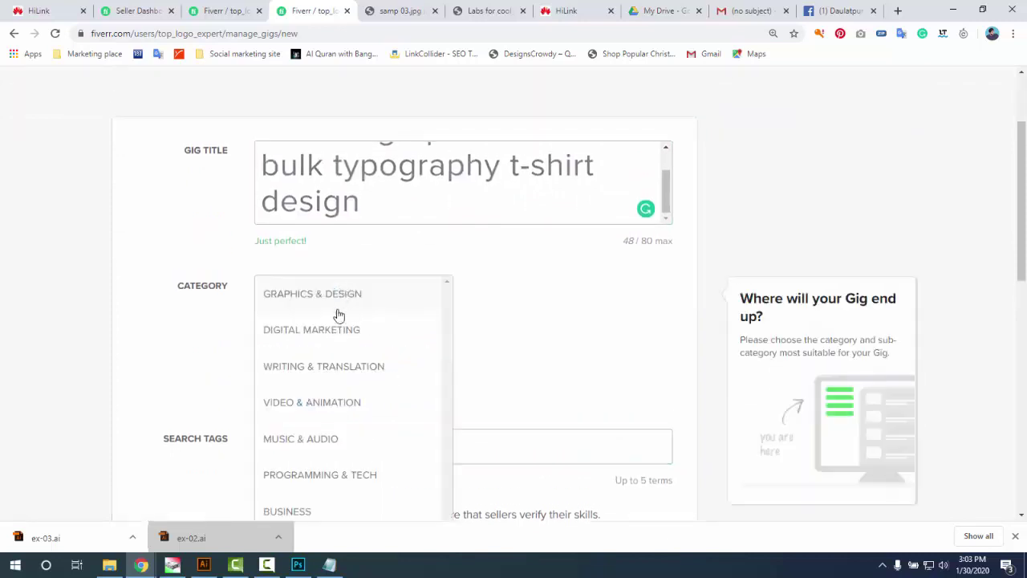
{"action": "left_click", "coordinate": [330, 294]}
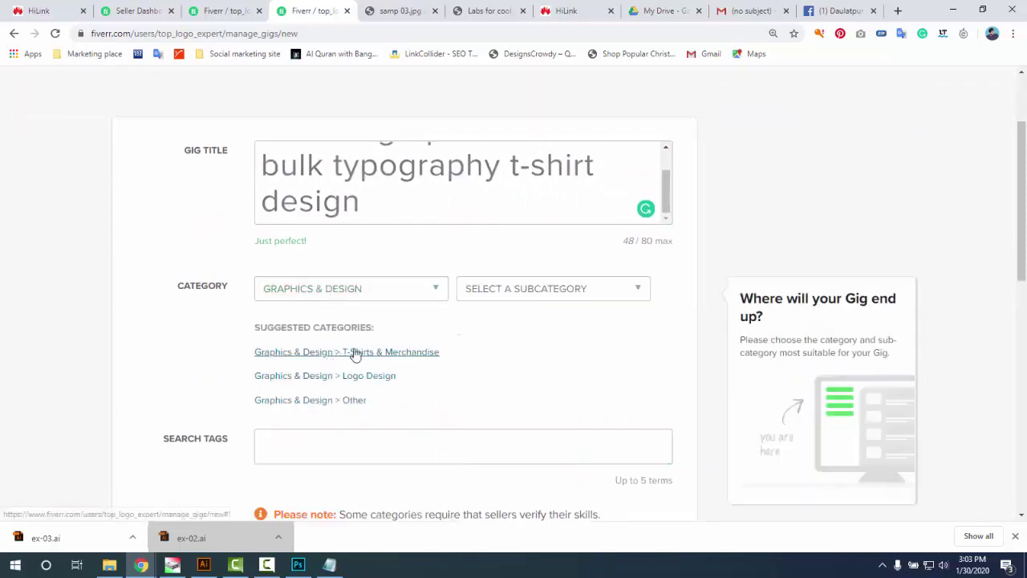
{"action": "left_click", "coordinate": [487, 300]}
{"action": "scroll", "coordinate": [492, 426], "scroll_direction": "down", "scroll_amount": 2}
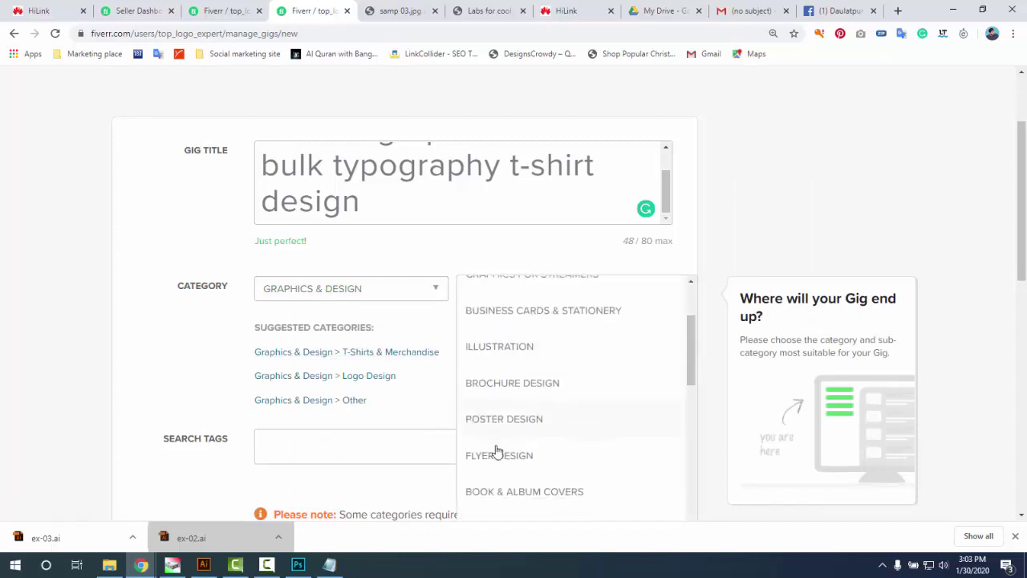
{"action": "scroll", "coordinate": [509, 474], "scroll_direction": "down", "scroll_amount": 2}
{"action": "scroll", "coordinate": [514, 484], "scroll_direction": "down", "scroll_amount": 3}
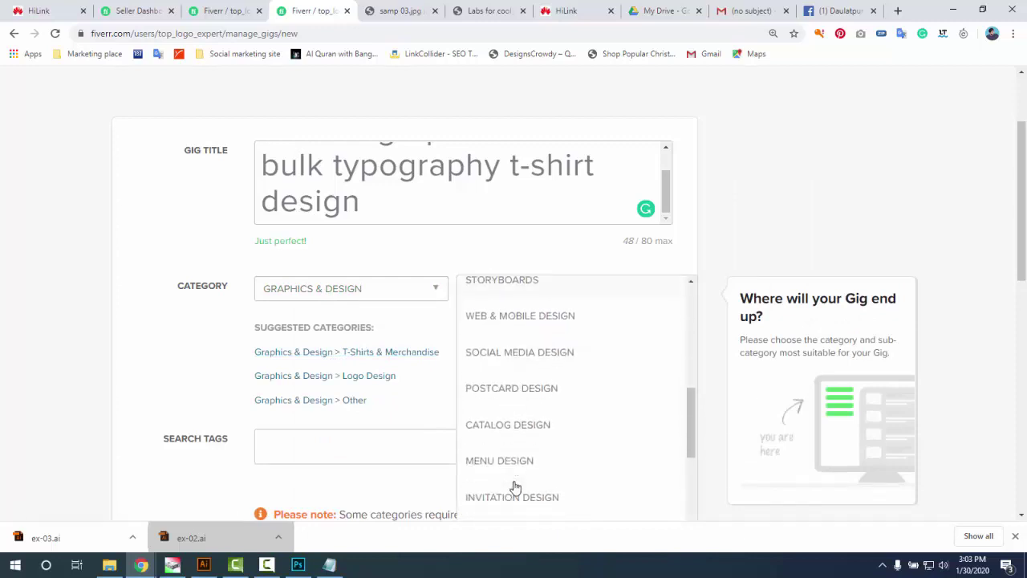
{"action": "scroll", "coordinate": [515, 487], "scroll_direction": "down", "scroll_amount": 5}
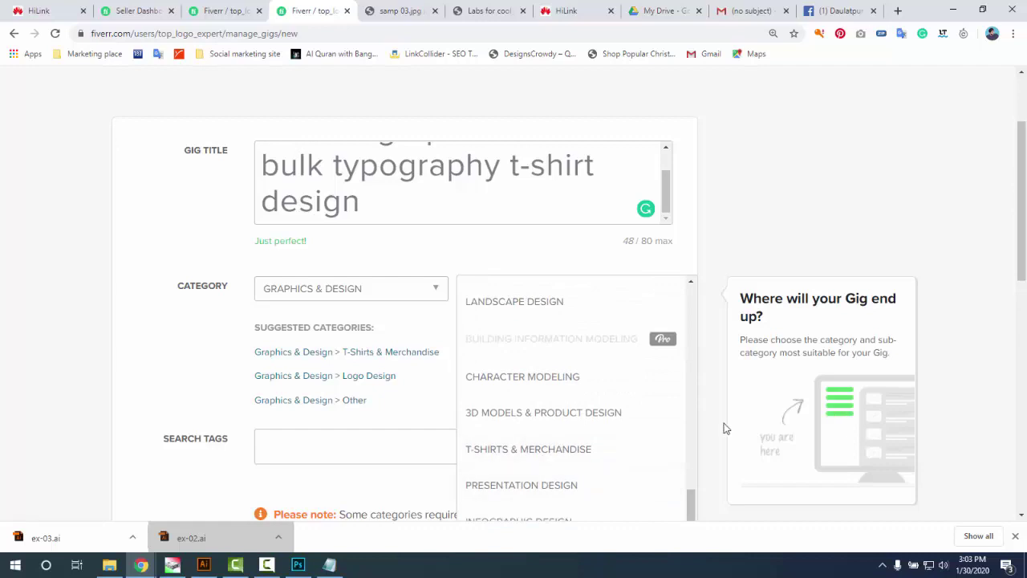
{"action": "left_click", "coordinate": [563, 451]}
- Choose T-Shirts as the merchandise type in the gig metadata
{"action": "scroll", "coordinate": [403, 385], "scroll_direction": "down", "scroll_amount": 2}
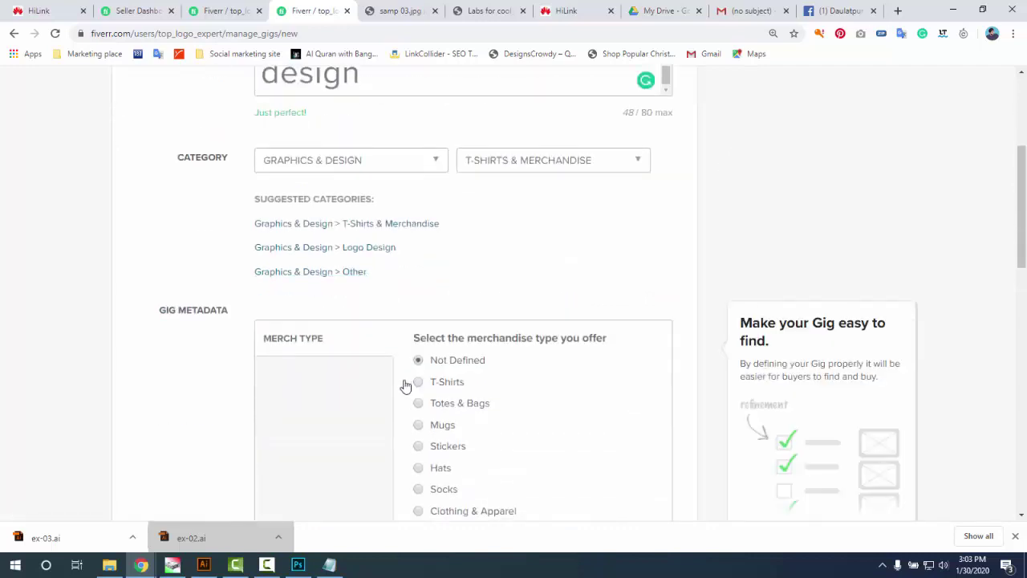
{"action": "left_click", "coordinate": [421, 383]}
{"action": "scroll", "coordinate": [393, 357], "scroll_direction": "down", "scroll_amount": 5}
{"action": "scroll", "coordinate": [414, 361], "scroll_direction": "up", "scroll_amount": 3}
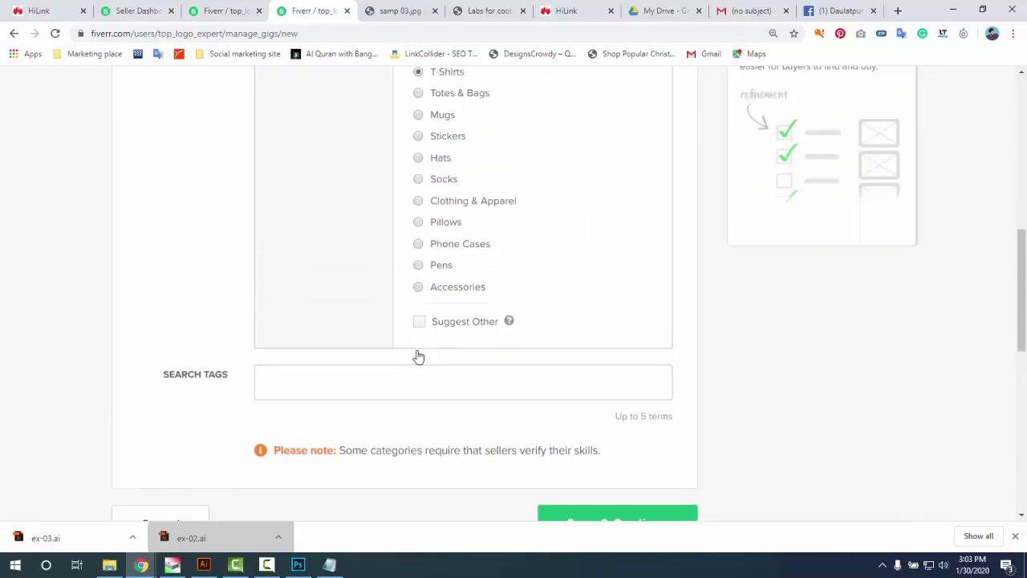
{"action": "left_click", "coordinate": [419, 232]}
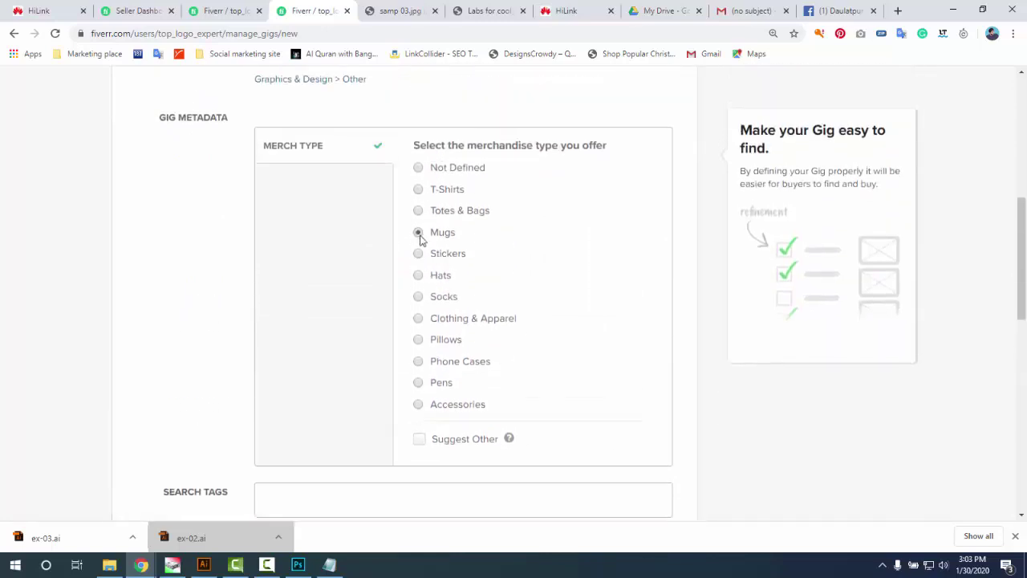
{"action": "left_click", "coordinate": [419, 191]}
- Copy "typography" from the tag notes in Notepad and add "typography t shirt" as the gig's first search tag
{"action": "scroll", "coordinate": [410, 254], "scroll_direction": "down", "scroll_amount": 3}
{"action": "left_click", "coordinate": [290, 304]}
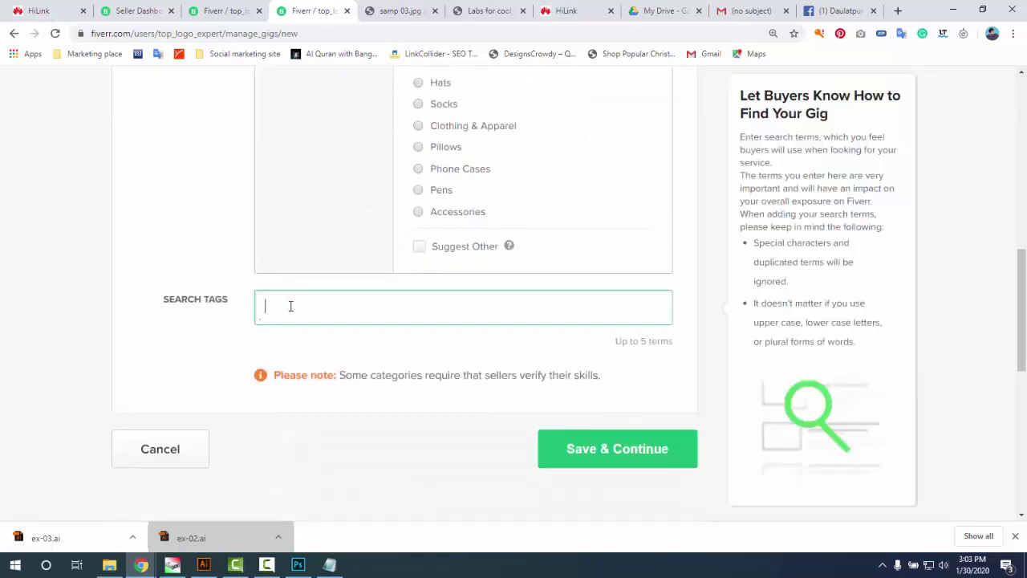
{"action": "left_click", "coordinate": [329, 565]}
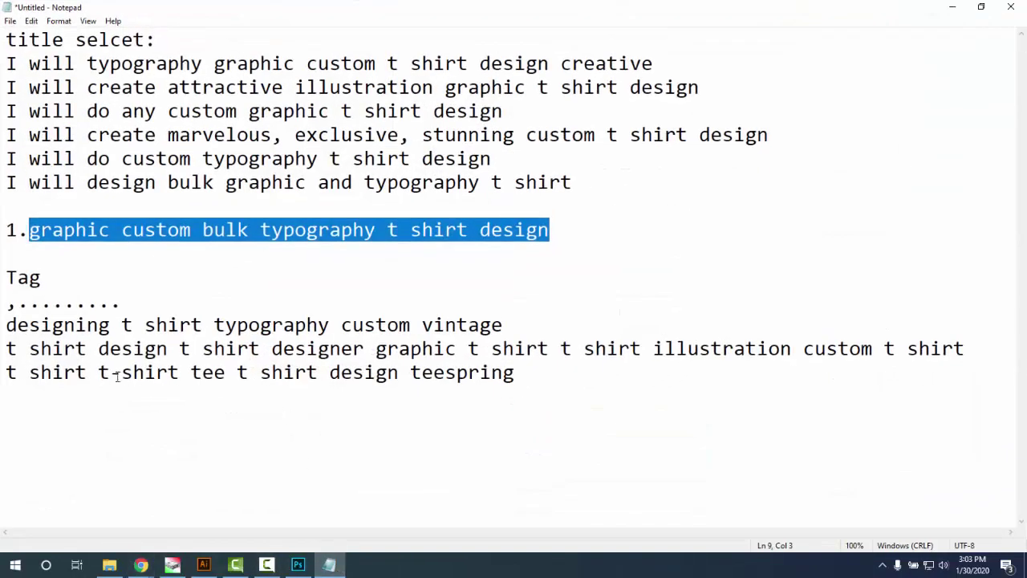
{"action": "left_click", "coordinate": [222, 331]}
{"action": "double_click", "coordinate": [259, 329]}
{"action": "key", "text": "ctrl+c"}
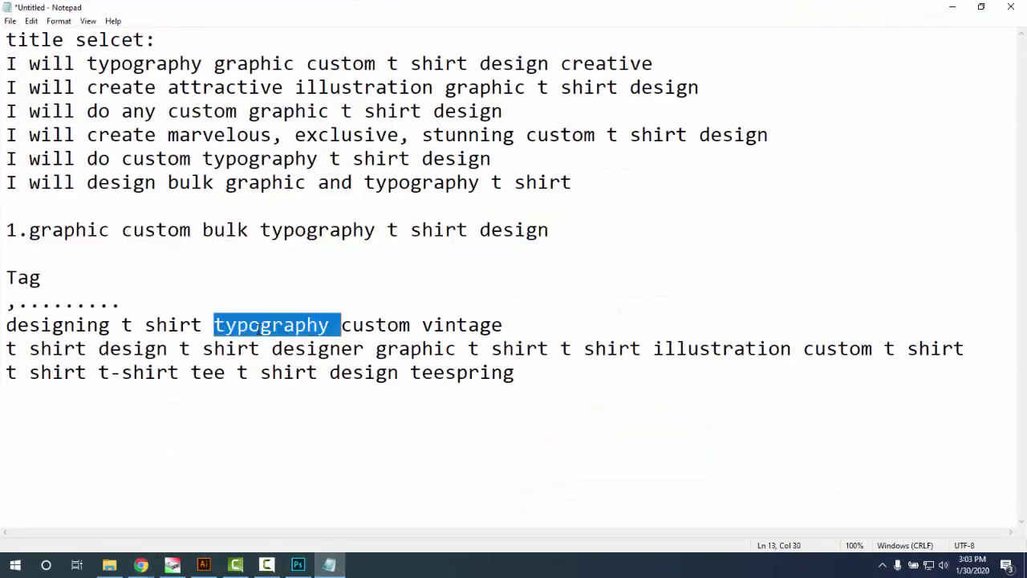
{"action": "left_click", "coordinate": [329, 565]}
{"action": "key", "text": "ctrl+v"}
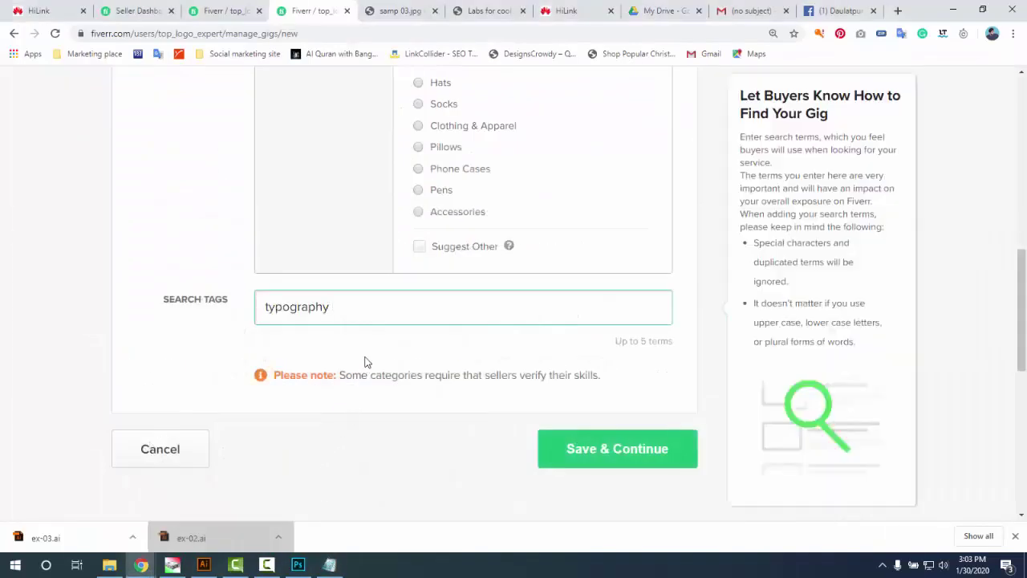
{"action": "type", "text": "t shirt"}
{"action": "key", "text": "Return"}
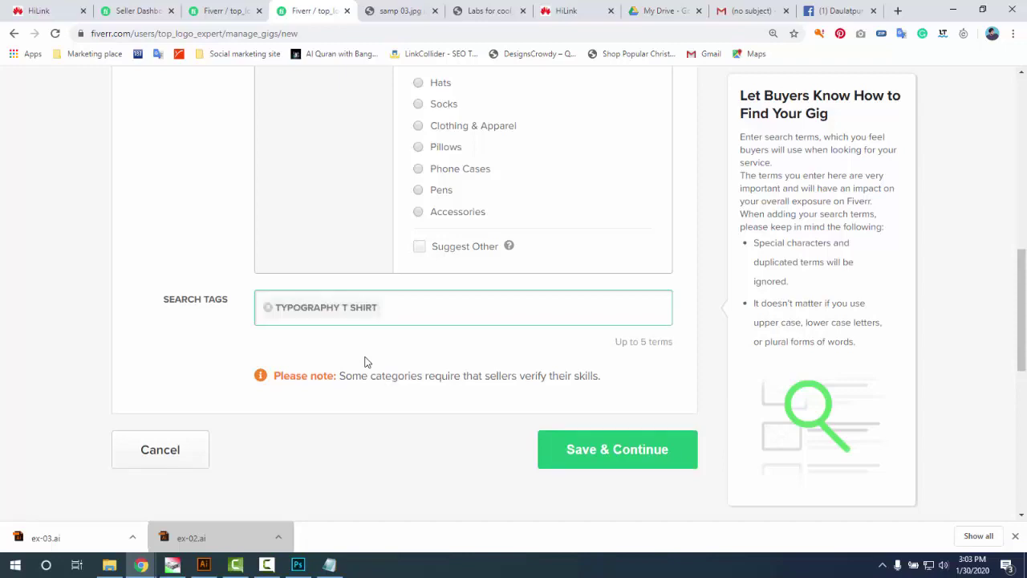
- Copy "custom" from the Notepad tag notes and add "custom t shirt" as the second search tag
{"action": "left_click", "coordinate": [329, 565]}
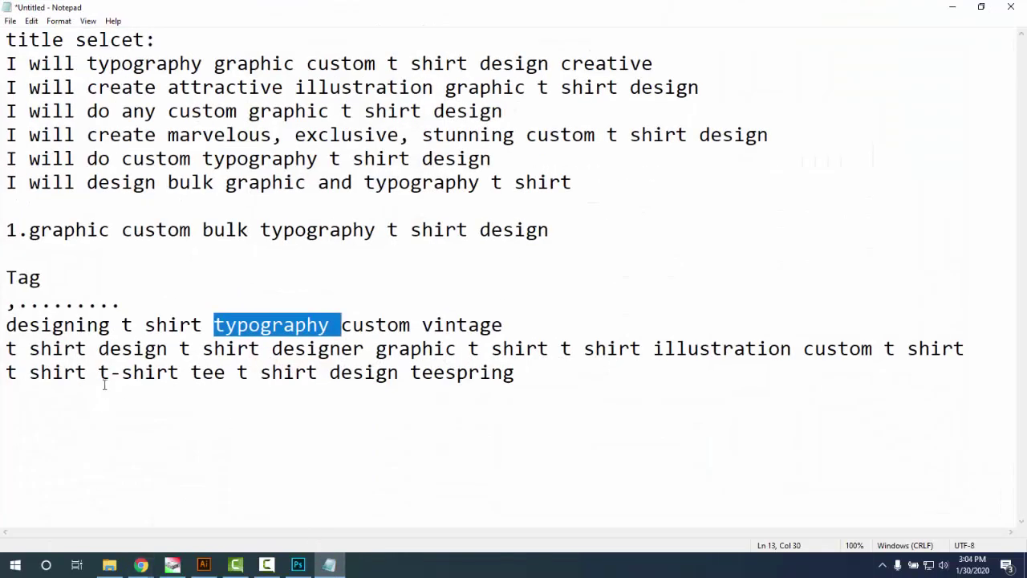
{"action": "double_click", "coordinate": [375, 325]}
{"action": "key", "text": "ctrl+c"}
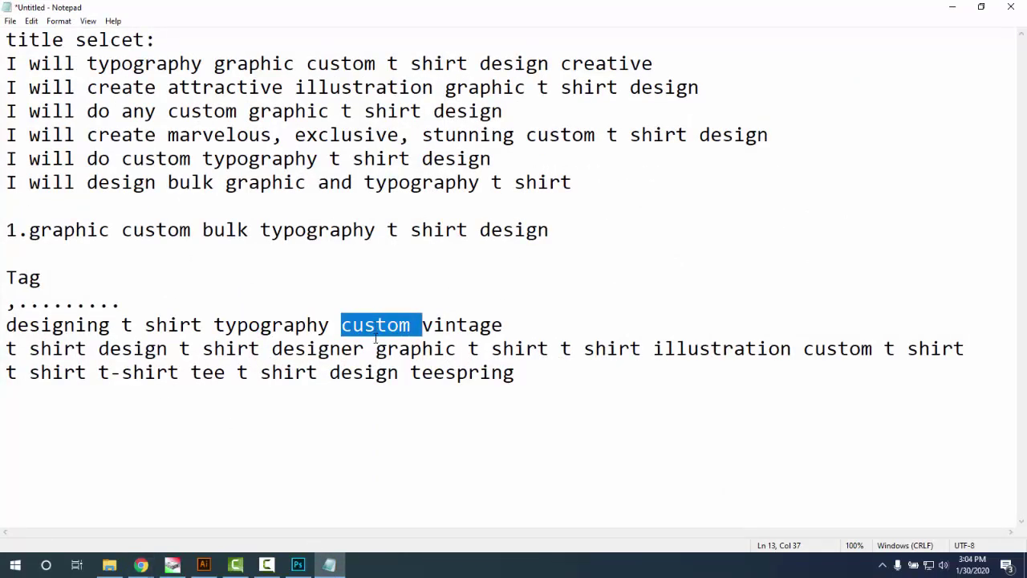
{"action": "key", "text": "alt+Tab"}
{"action": "key", "text": "ctrl+v"}
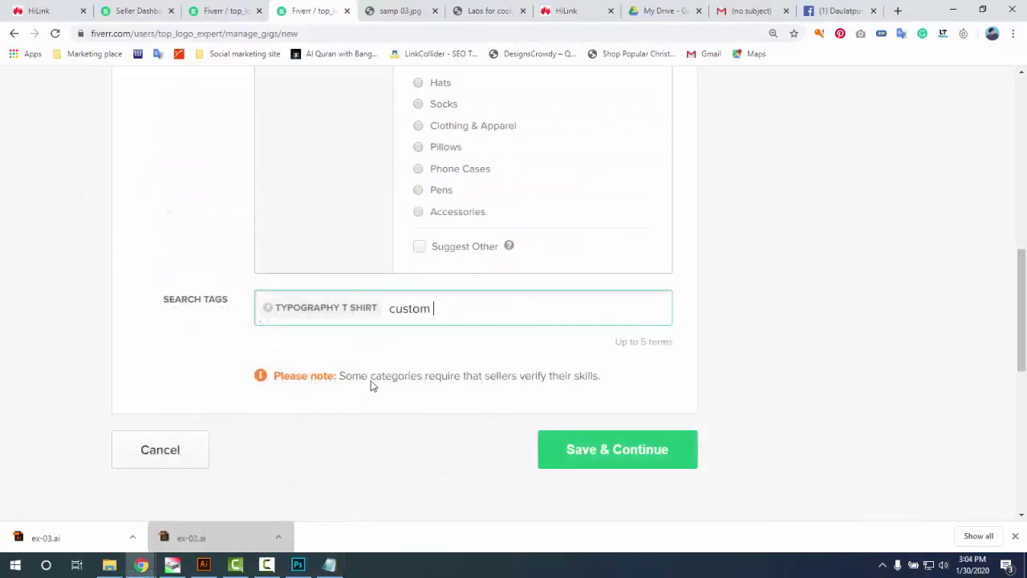
{"action": "type", "text": "t"}
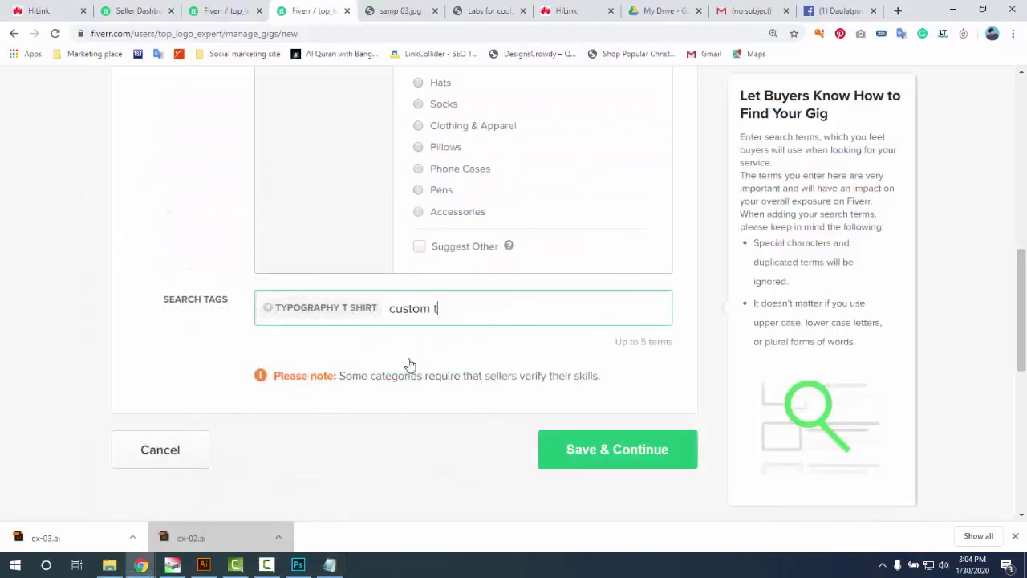
{"action": "type", "text": " shirt"}
{"action": "key", "text": "Return"}
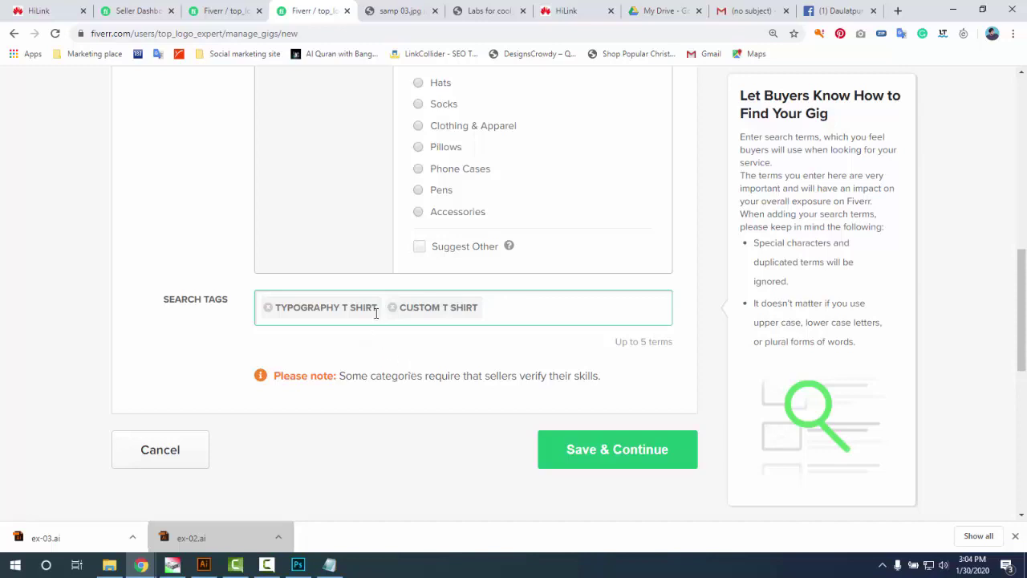
- Check the gig title's keywords and add "Graphic t shirt" as the third search tag
{"action": "scroll", "coordinate": [376, 313], "scroll_direction": "up", "scroll_amount": 10}
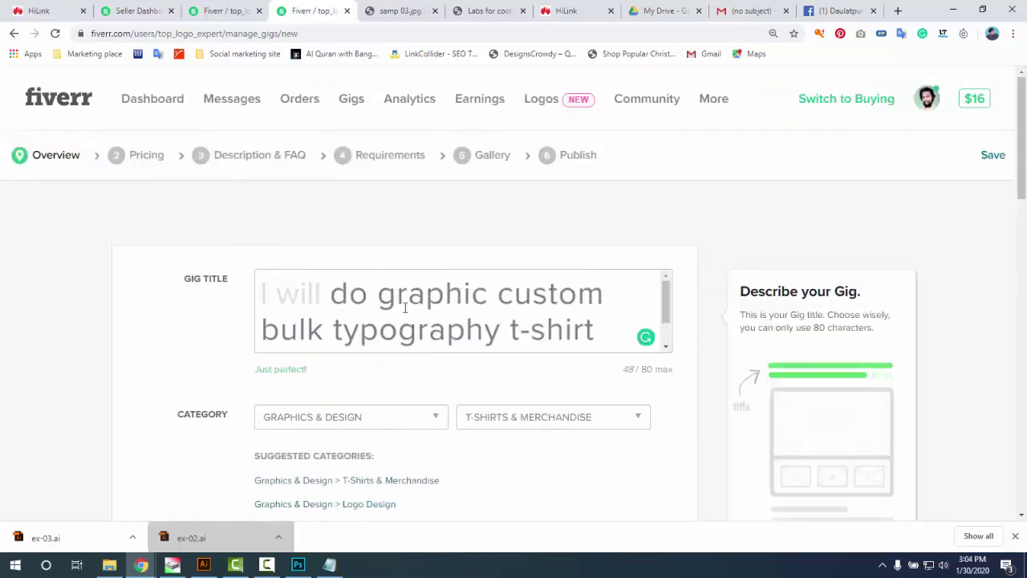
{"action": "scroll", "coordinate": [539, 297], "scroll_direction": "down", "scroll_amount": 1}
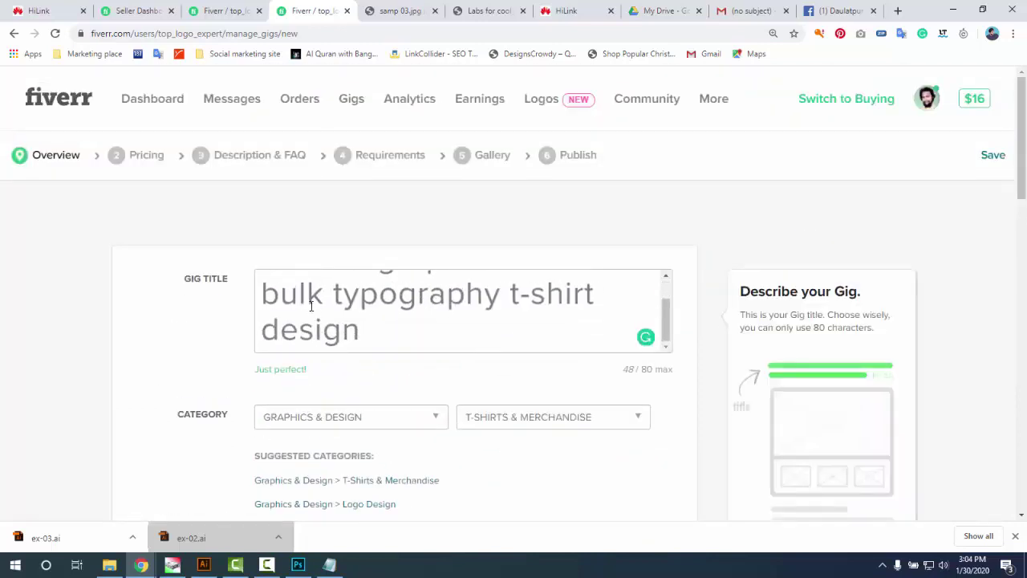
{"action": "scroll", "coordinate": [518, 307], "scroll_direction": "down", "scroll_amount": 10}
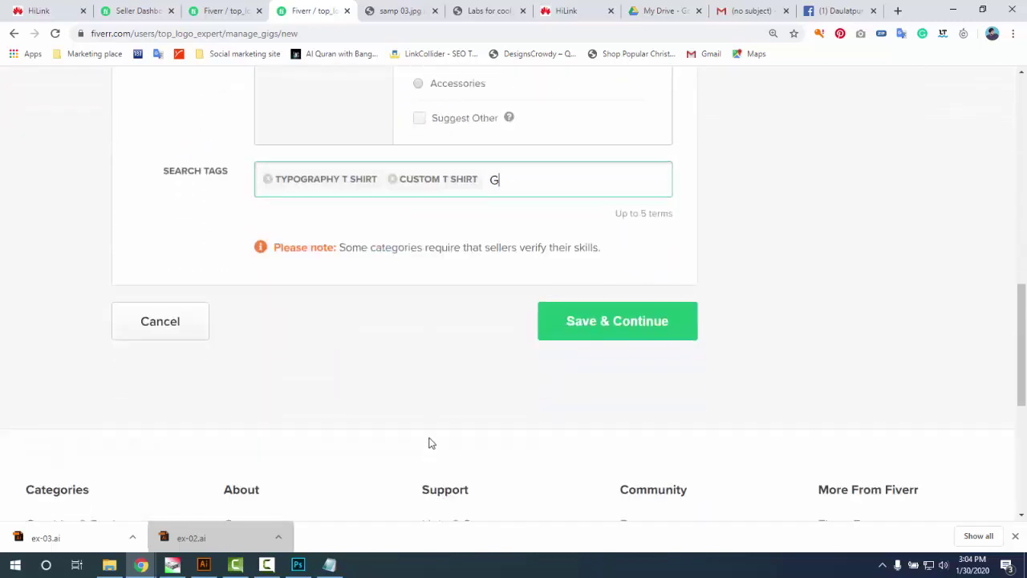
{"action": "type", "text": "phics"}
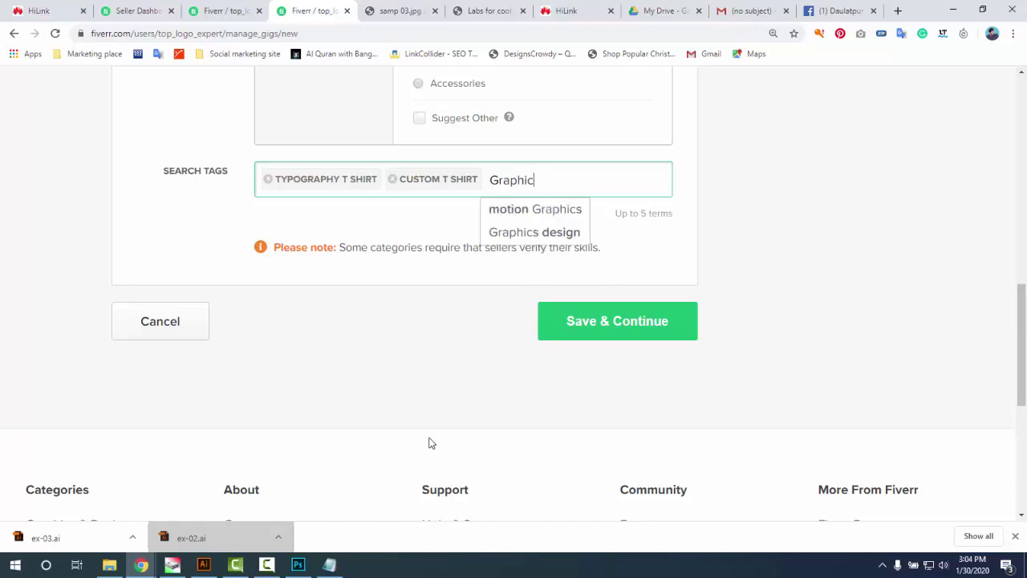
{"action": "key", "text": "BackSpace"}
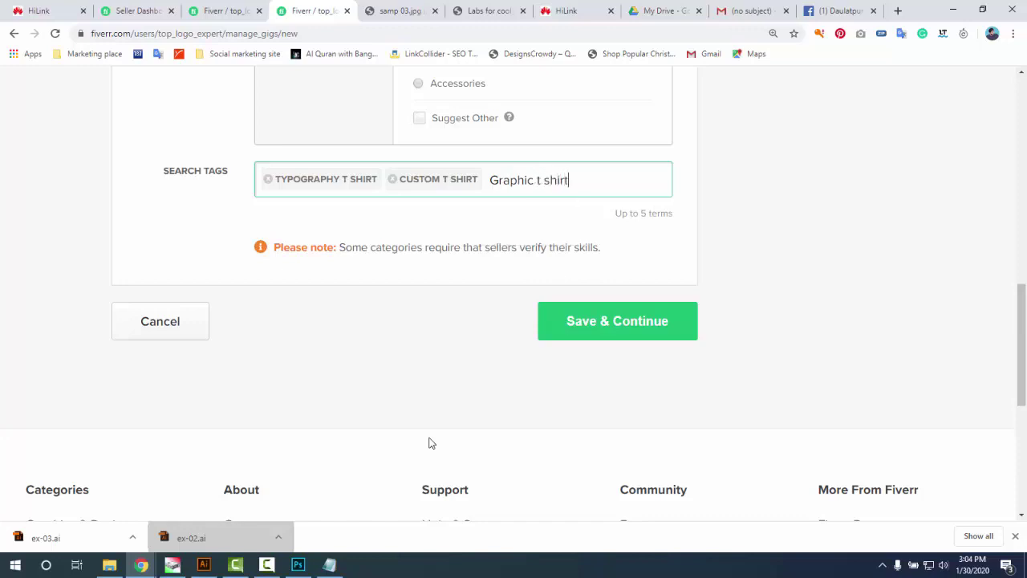
{"action": "key", "text": "Return"}
- Add "Bulk" and "unique" as the last two search tags
{"action": "type", "text": "B"}
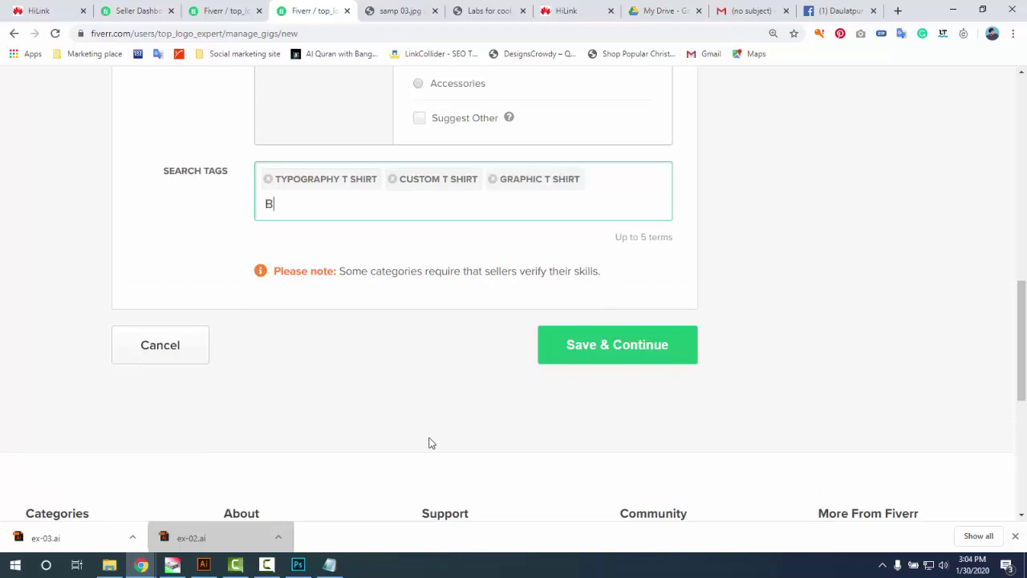
{"action": "type", "text": "ulk desig"}
{"action": "key", "text": "BackSpace"}
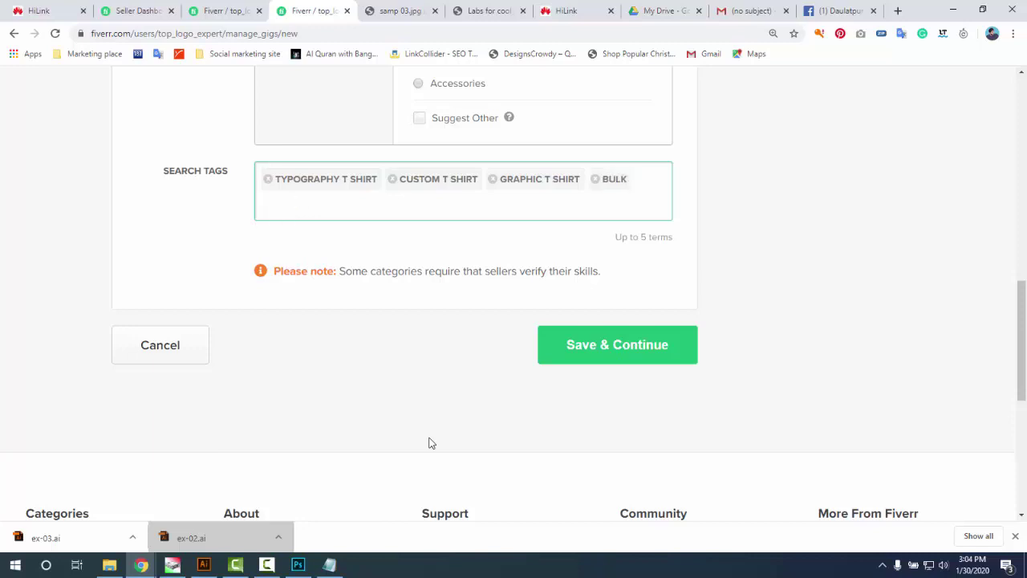
{"action": "type", "text": "s"}
{"action": "key", "text": "BackSpace"}
{"action": "type", "text": "uniqu"}
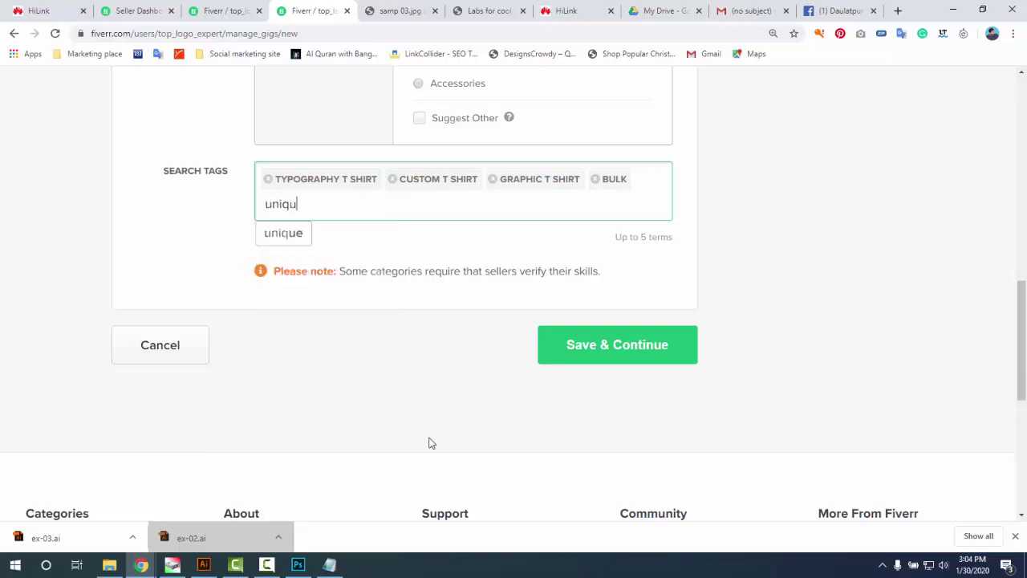
{"action": "type", "text": "e"}
{"action": "key", "text": "Return"}
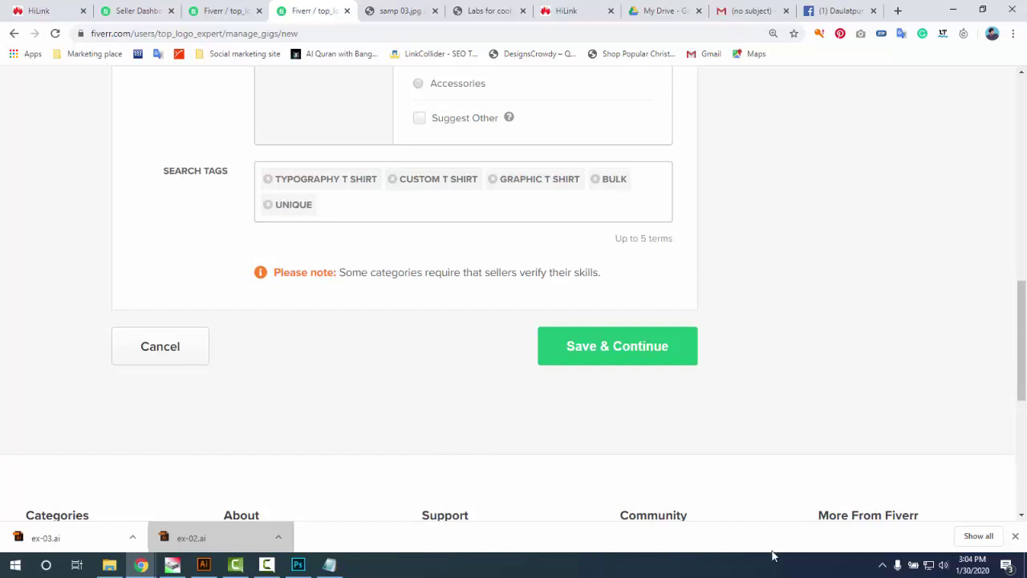
- Replace the hyphen in "t-shirt" with a space in the gig title and save the overview to continue to pricing
{"action": "left_click", "coordinate": [622, 362]}
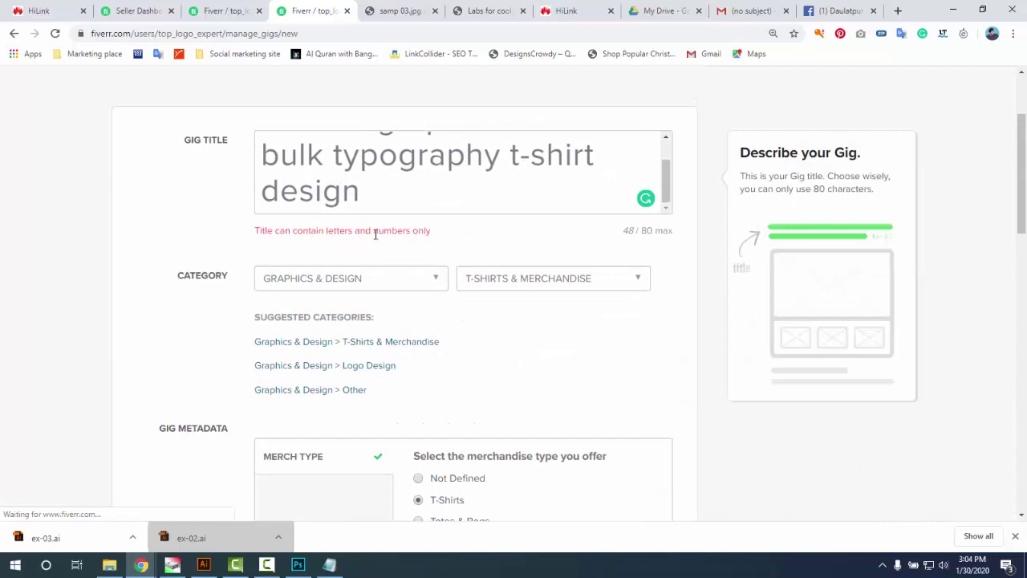
{"action": "double_click", "coordinate": [521, 254]}
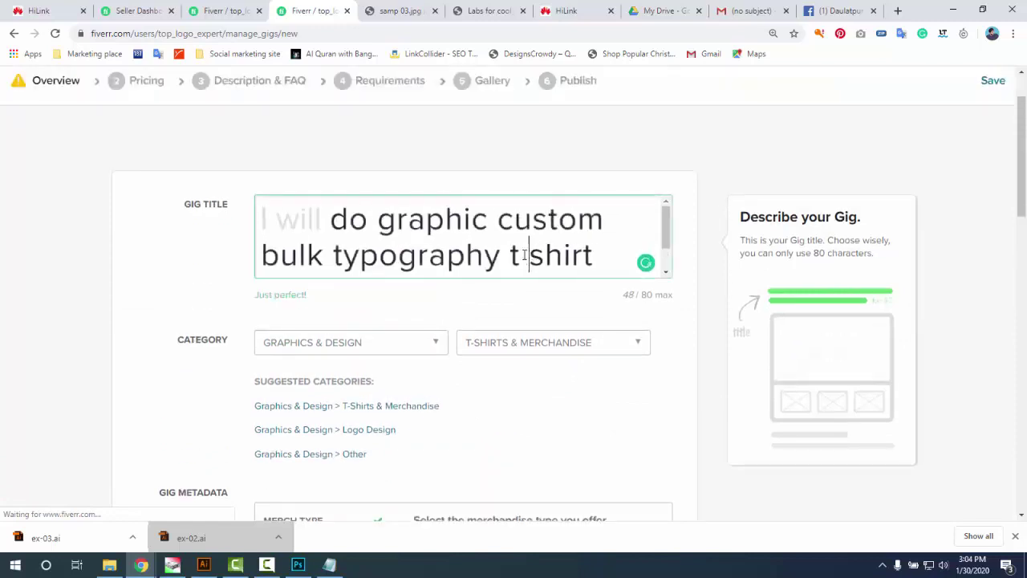
{"action": "scroll", "coordinate": [837, 424], "scroll_direction": "down", "scroll_amount": 11}
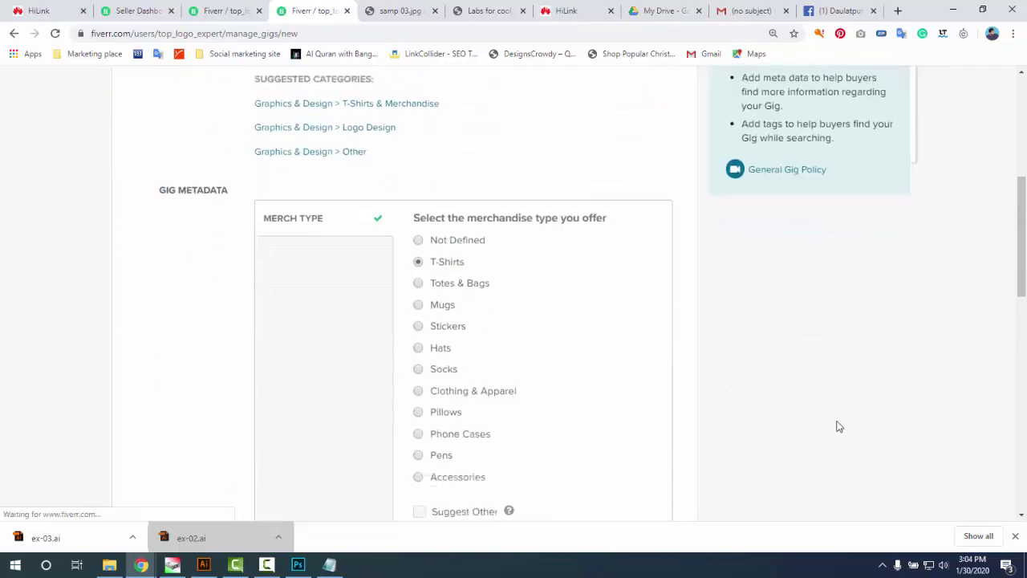
{"action": "left_click", "coordinate": [614, 88]}
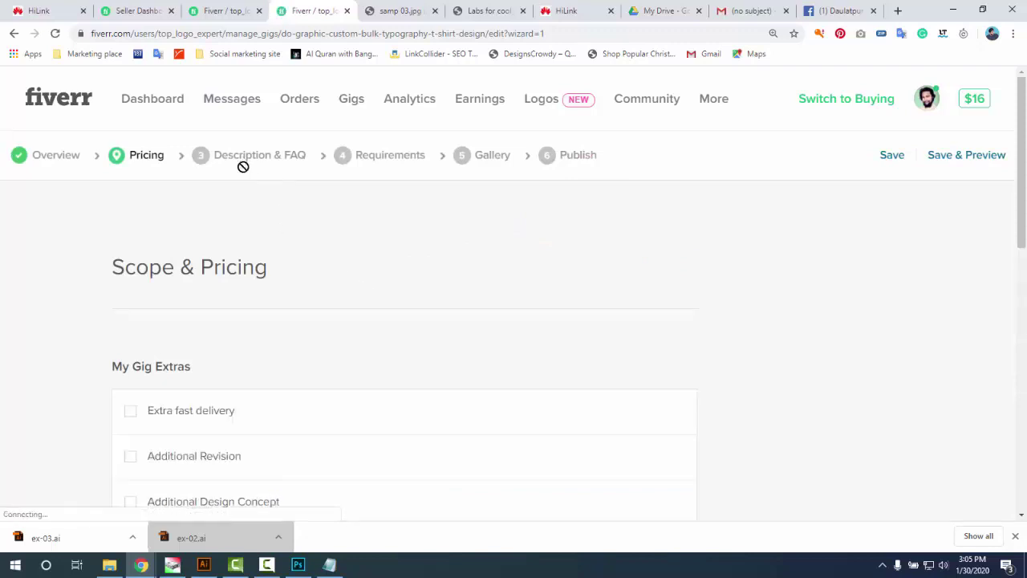
- Look over the pricing page's package table, gig extras, shipping option and the three package name fields
{"action": "scroll", "coordinate": [296, 297], "scroll_direction": "down", "scroll_amount": 5}
{"action": "scroll", "coordinate": [329, 351], "scroll_direction": "down", "scroll_amount": 4}
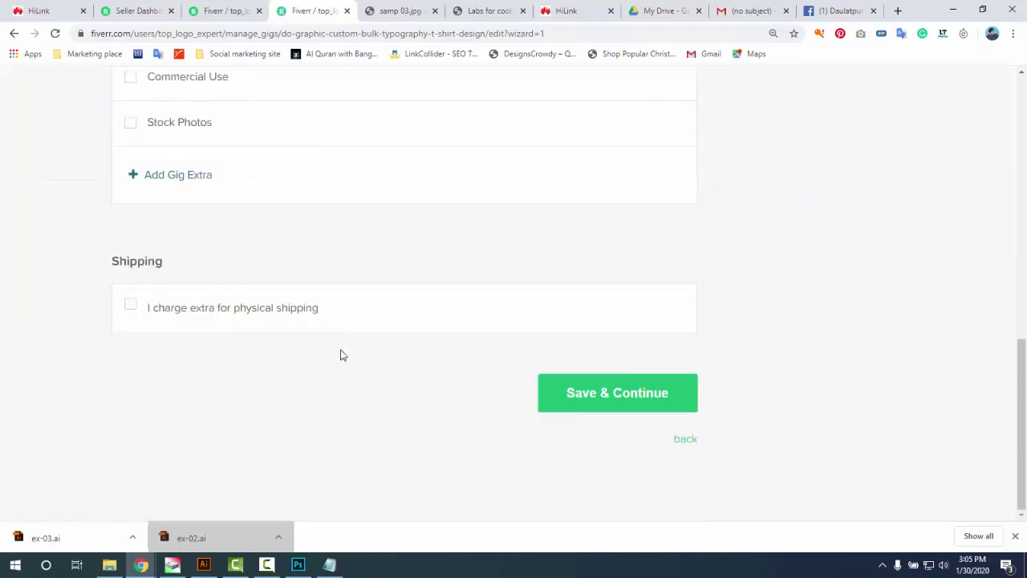
{"action": "scroll", "coordinate": [350, 348], "scroll_direction": "up", "scroll_amount": 5}
{"action": "scroll", "coordinate": [351, 345], "scroll_direction": "up", "scroll_amount": 8}
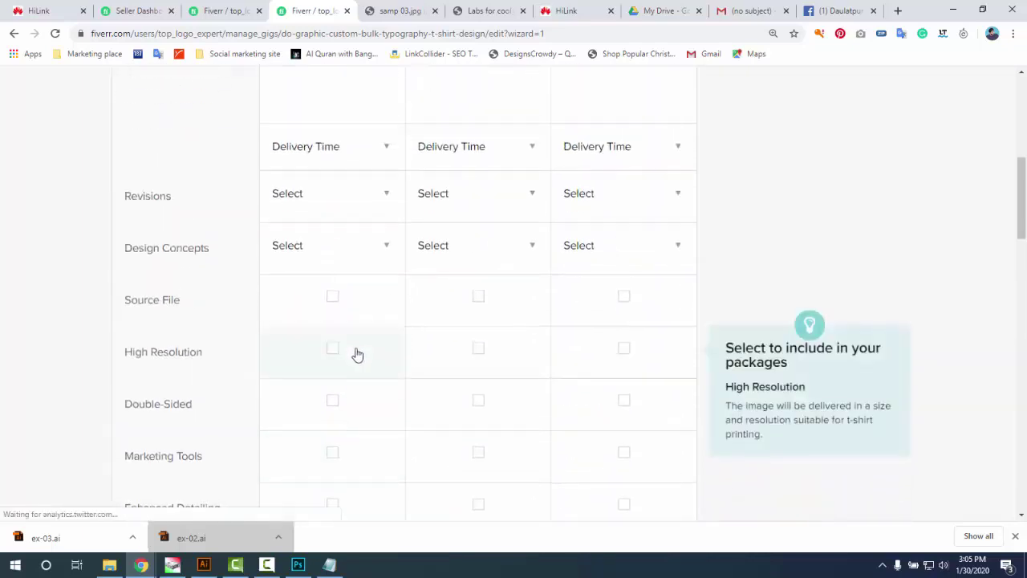
{"action": "scroll", "coordinate": [356, 353], "scroll_direction": "up", "scroll_amount": 3}
{"action": "scroll", "coordinate": [321, 298], "scroll_direction": "down", "scroll_amount": 1}
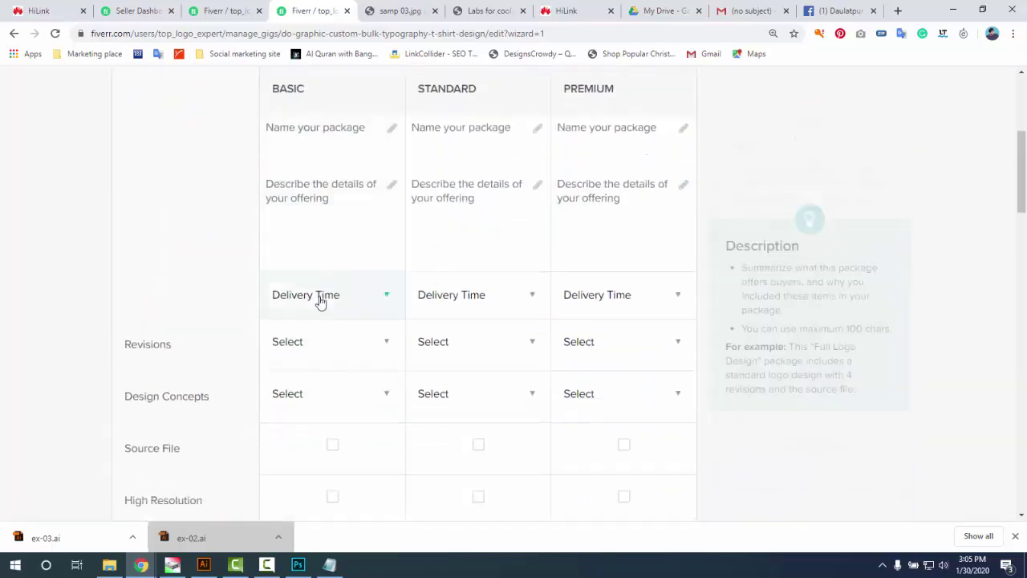
{"action": "scroll", "coordinate": [323, 300], "scroll_direction": "up", "scroll_amount": 1}
{"action": "left_click", "coordinate": [325, 192]}
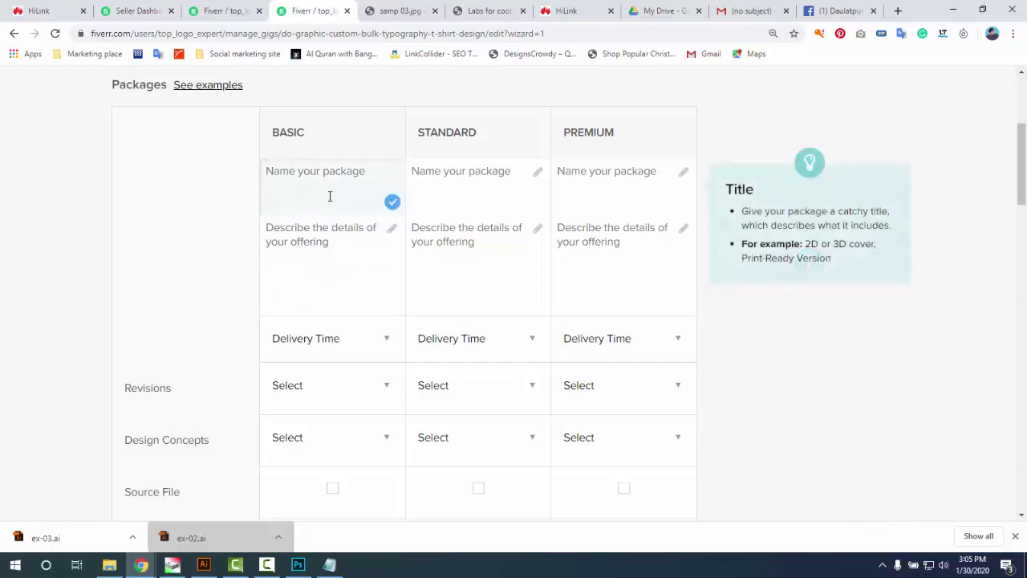
{"action": "left_click", "coordinate": [463, 184]}
{"action": "left_click", "coordinate": [596, 195]}
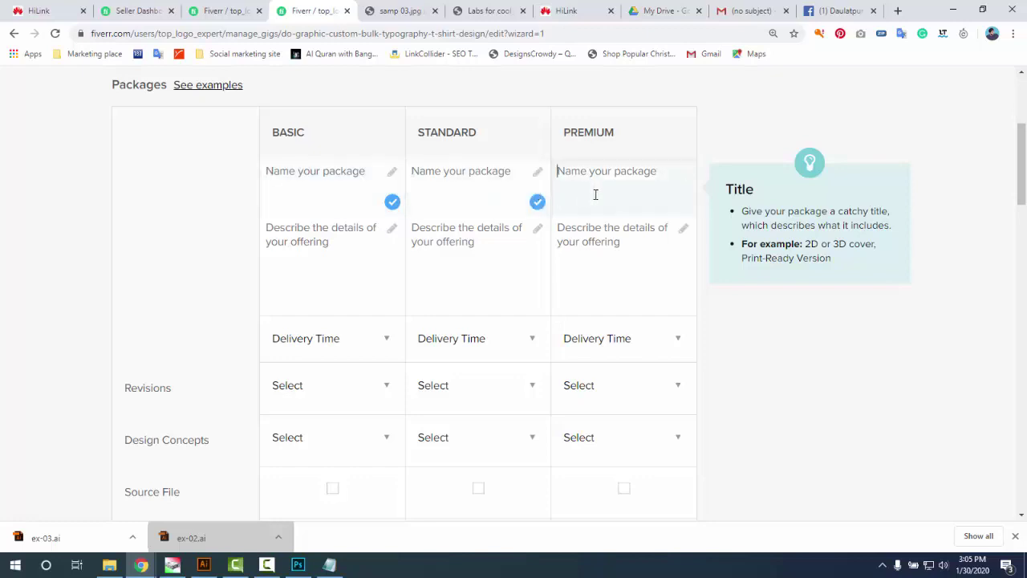
{"action": "left_click", "coordinate": [341, 176]}
{"action": "left_click", "coordinate": [466, 183]}
{"action": "left_click", "coordinate": [599, 179]}
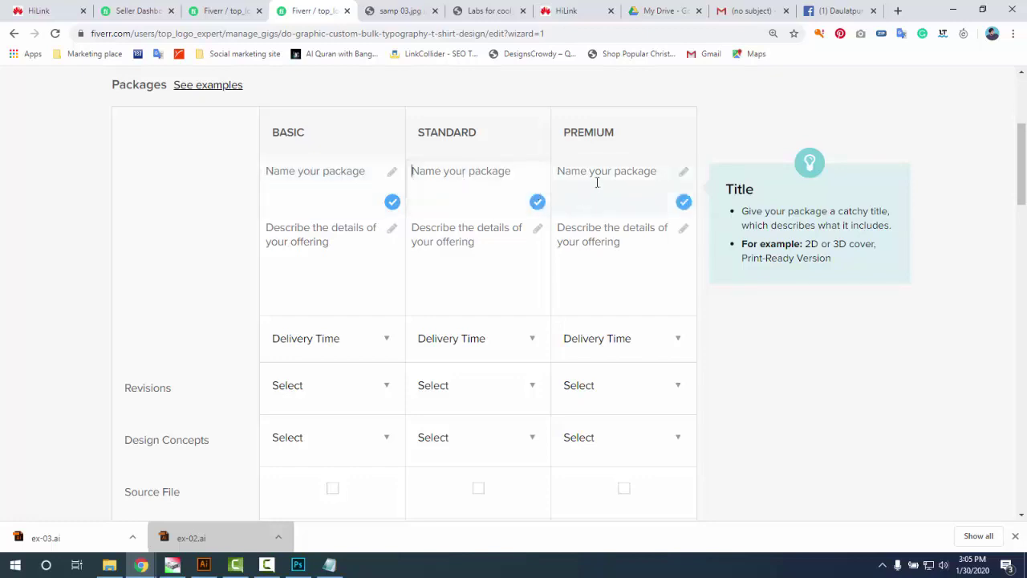
- Name the Basic package "Typography t shirt design,"
{"action": "left_click", "coordinate": [320, 183]}
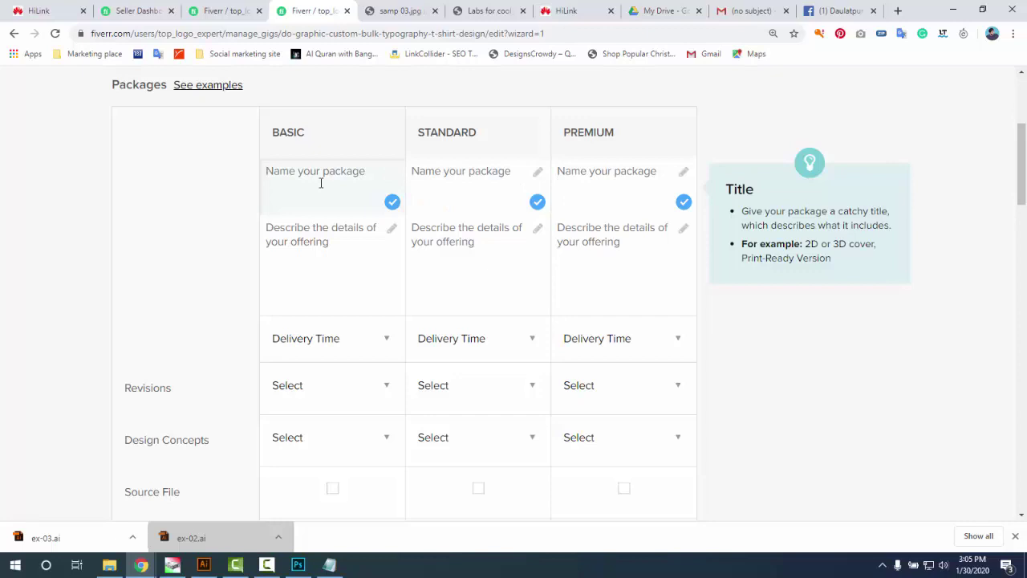
{"action": "mouse_move", "coordinate": [307, 224]}
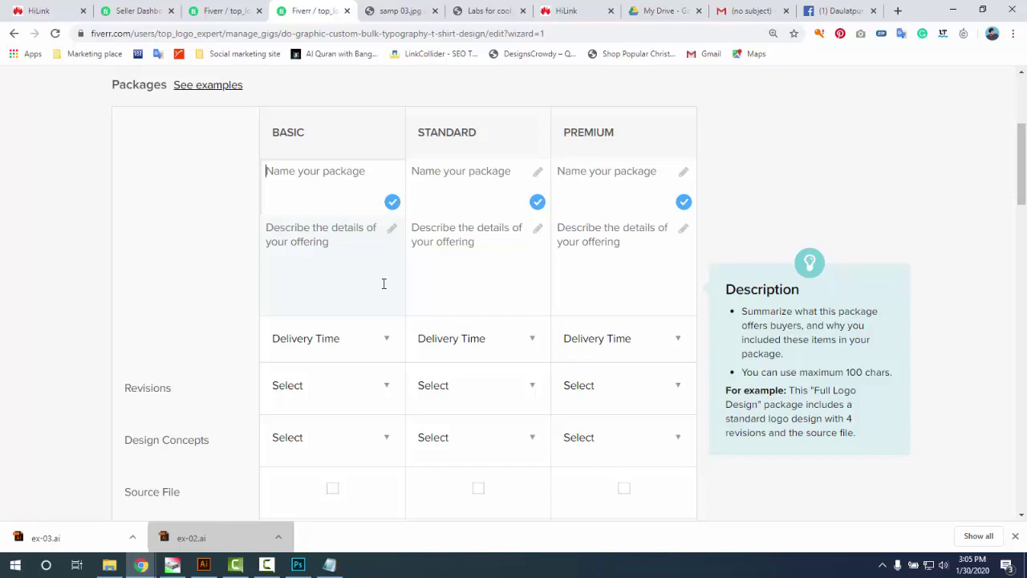
{"action": "type", "text": "T"}
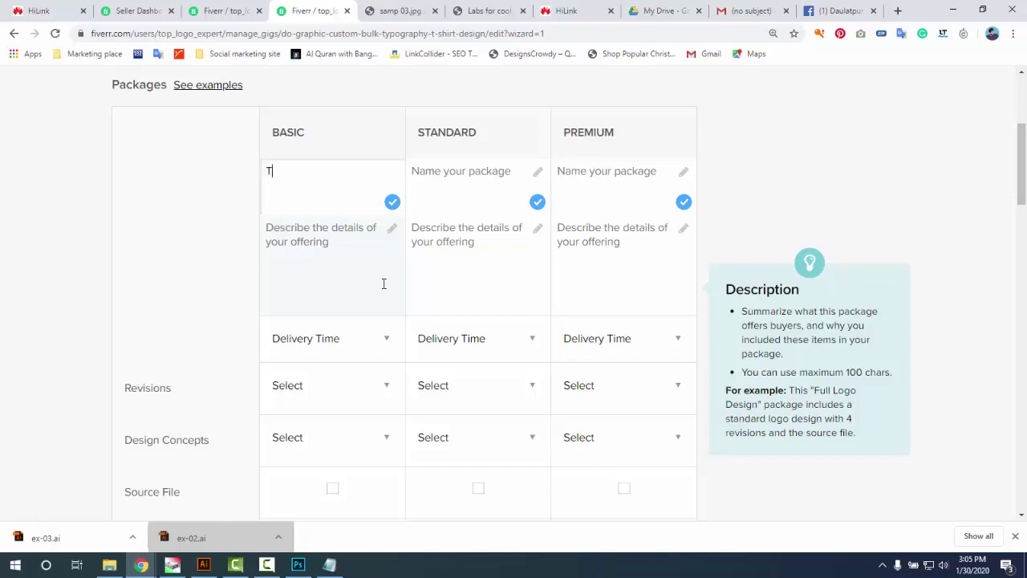
{"action": "type", "text": "ypography t shirt"}
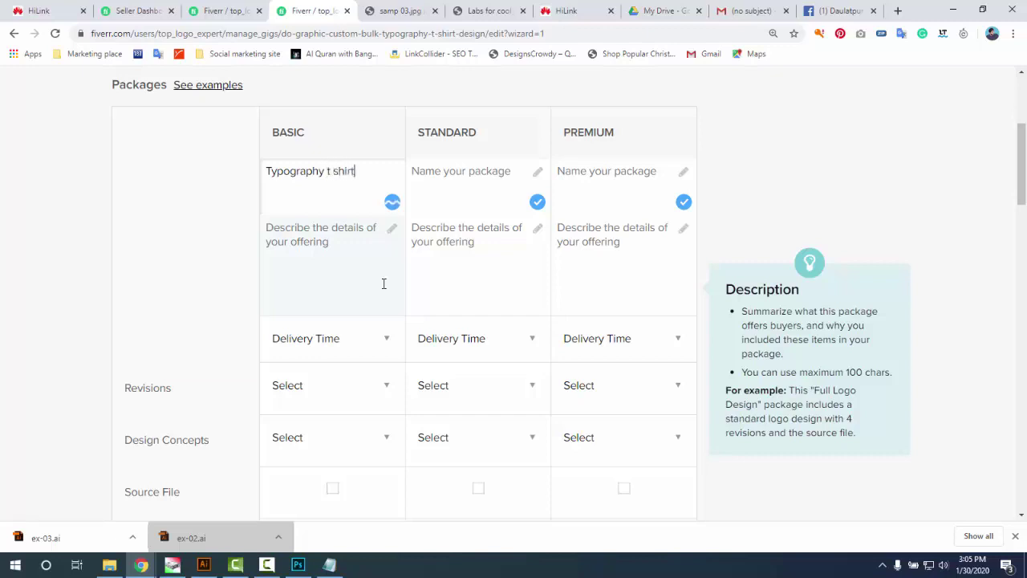
{"action": "type", "text": " design,"}
- Name the Standard package "Unique typography t shirt design," and correct the misspelled "typograhy"
{"action": "left_click", "coordinate": [418, 170]}
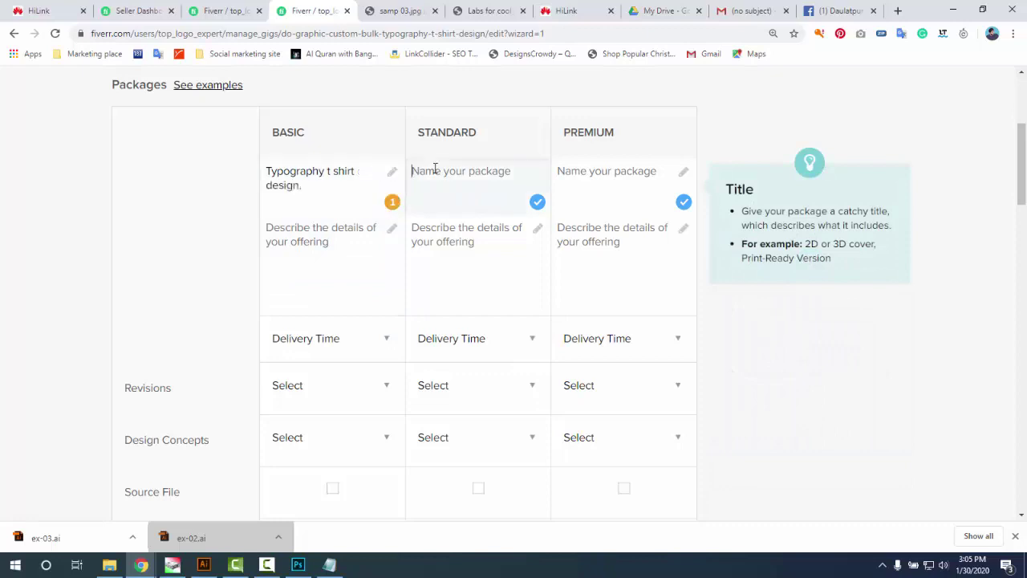
{"action": "type", "text": "Unique"}
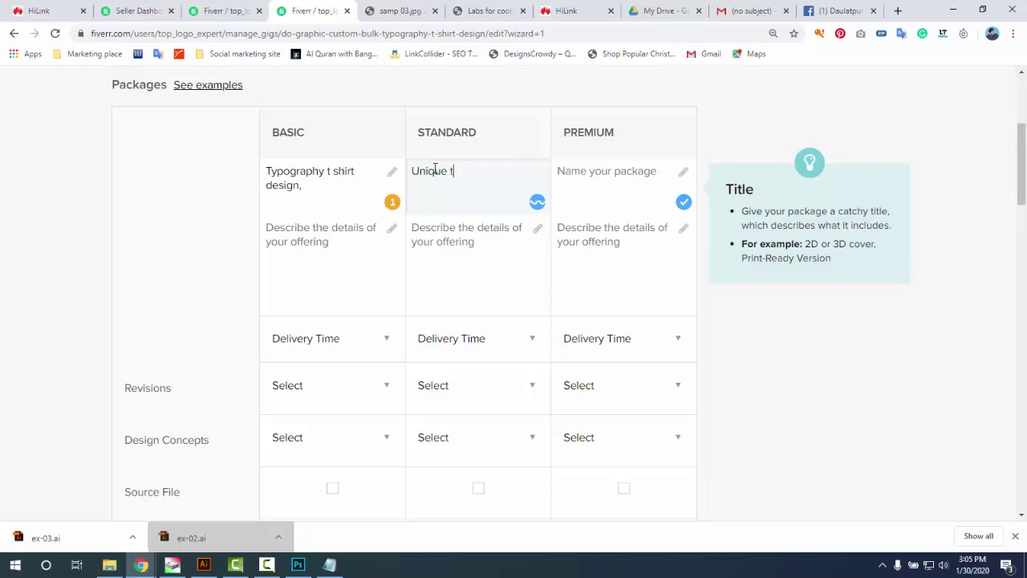
{"action": "type", "text": " typograhy"}
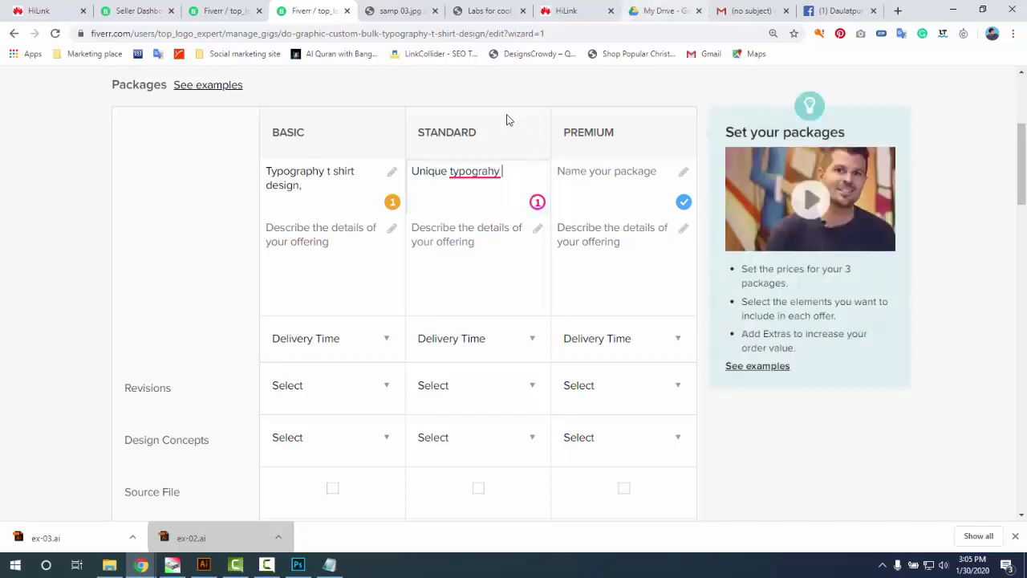
{"action": "left_click", "coordinate": [477, 172]}
{"action": "left_click", "coordinate": [498, 245]}
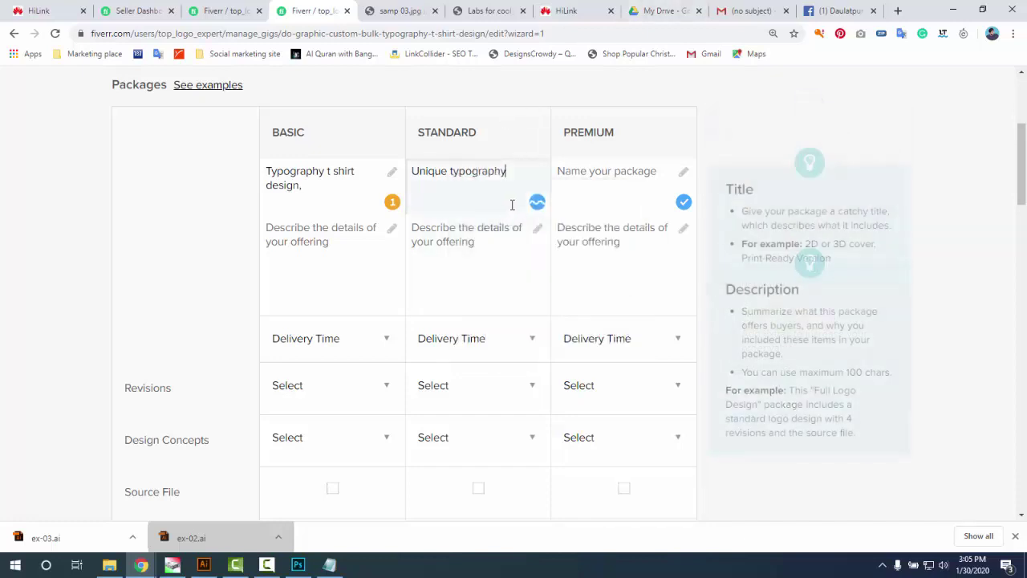
{"action": "type", "text": "d"}
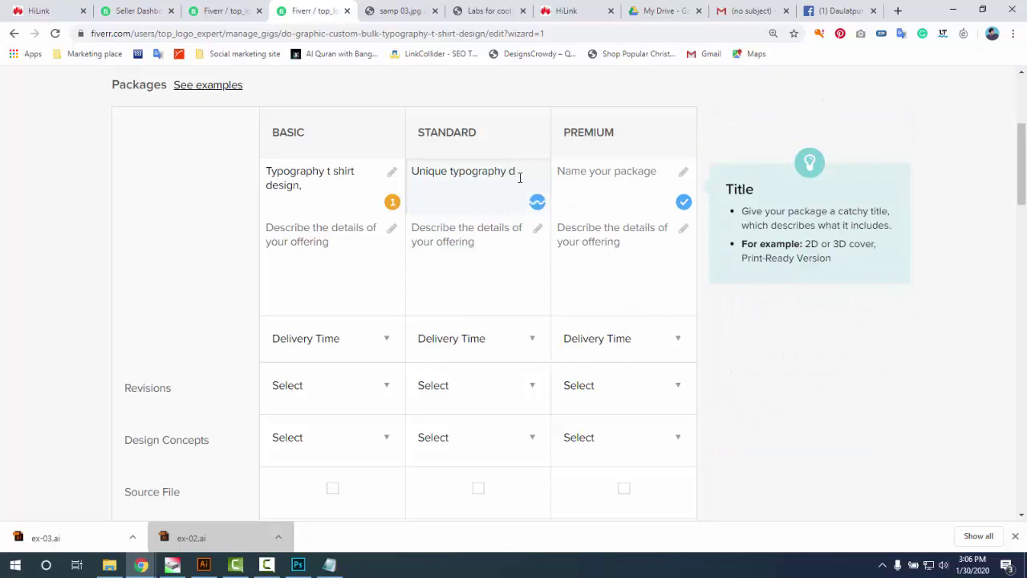
{"action": "key", "text": "BackSpace"}
{"action": "type", "text": "t shirt design,"}
- Replace the word "typography" with "custom" in the Standard package's name
{"action": "left_click", "coordinate": [607, 179]}
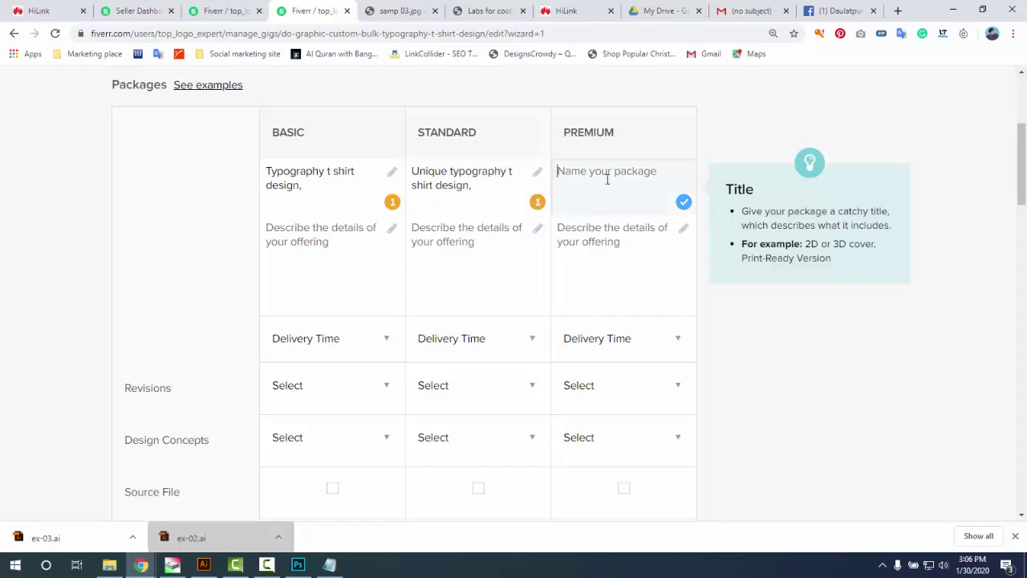
{"action": "double_click", "coordinate": [469, 168]}
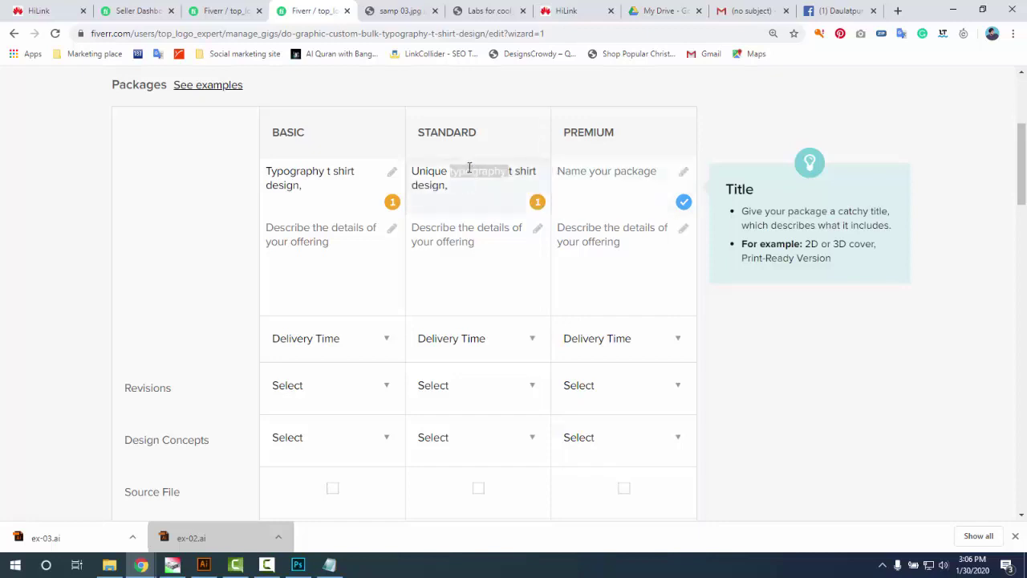
{"action": "type", "text": "custom"}
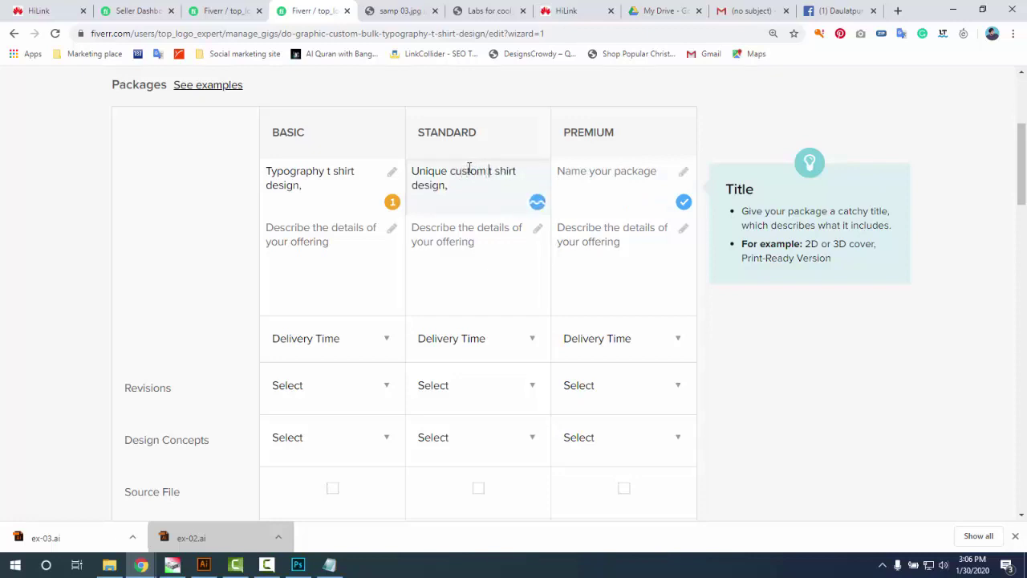
- Name the Premium package "Graphics creative professional"
{"action": "left_click", "coordinate": [585, 189]}
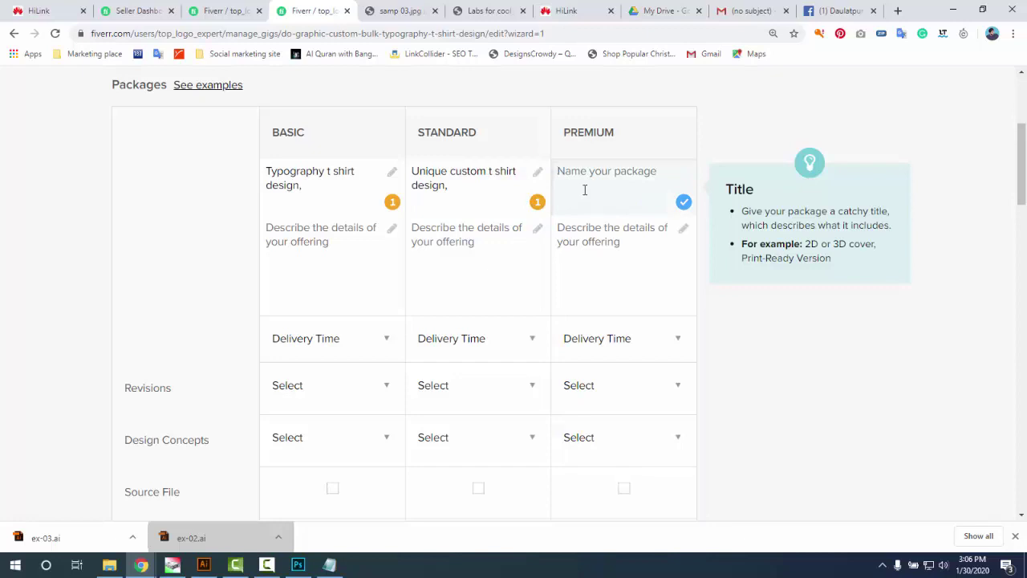
{"action": "type", "text": "Graphics"}
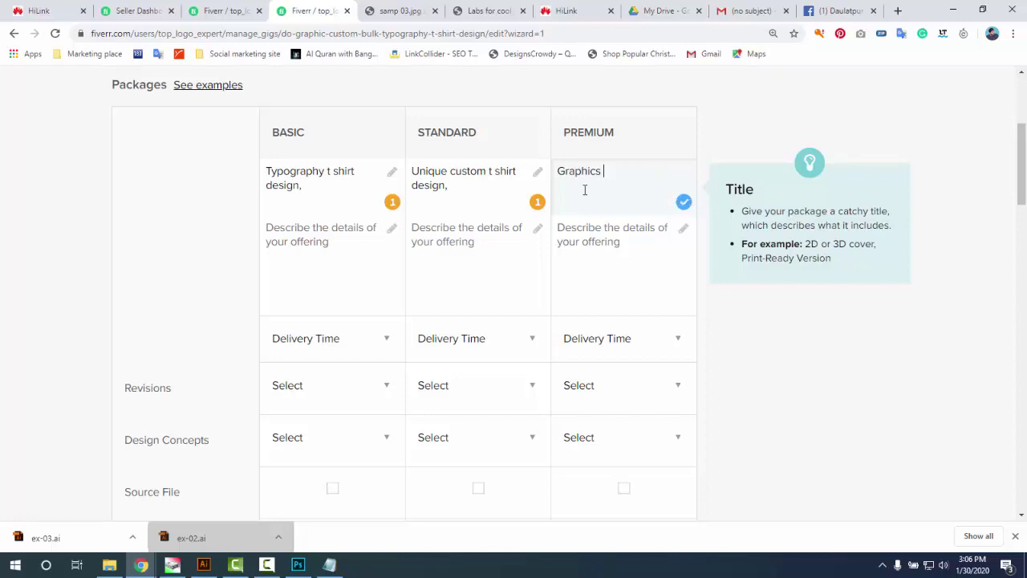
{"action": "type", "text": " creative"}
{"action": "type", "text": "professional t sh"}
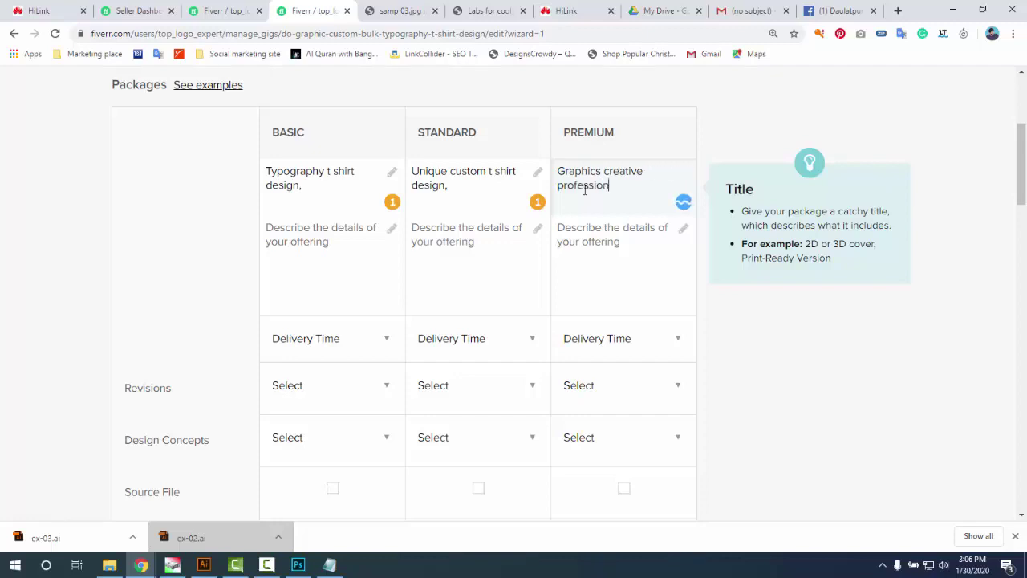
{"action": "key", "text": "BackSpace"}
{"action": "key", "text": "BackSpace"}
{"action": "key", "text": "BackSpace"}
{"action": "key", "text": "BackSpace"}
{"action": "key", "text": "BackSpace"}
- Enter "5 t shirt desigs for 25" as the Basic package's description
{"action": "scroll", "coordinate": [460, 213], "scroll_direction": "down", "scroll_amount": 1}
{"action": "left_click", "coordinate": [323, 193]}
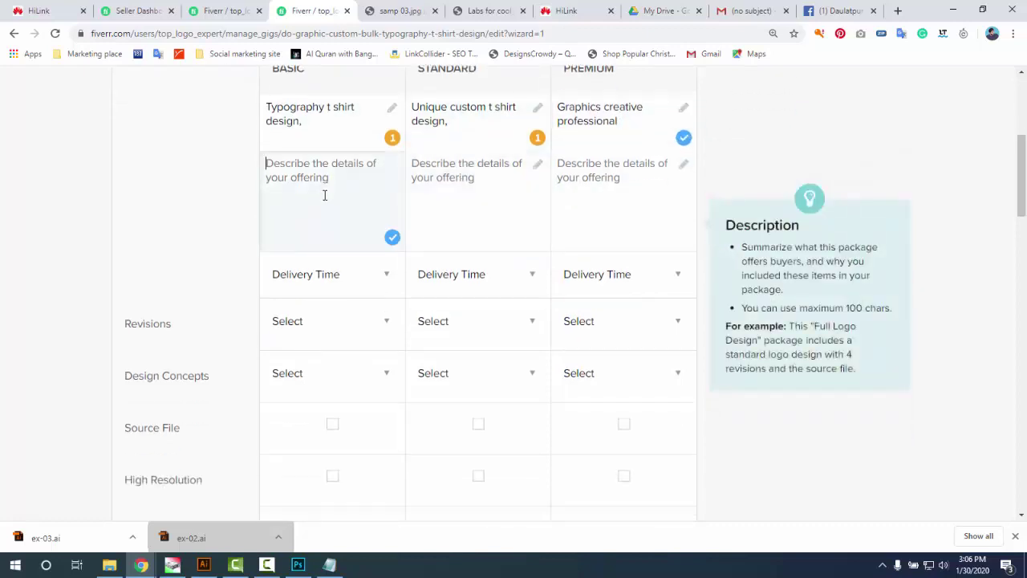
{"action": "scroll", "coordinate": [305, 194], "scroll_direction": "up", "scroll_amount": 1}
{"action": "left_click", "coordinate": [330, 263]}
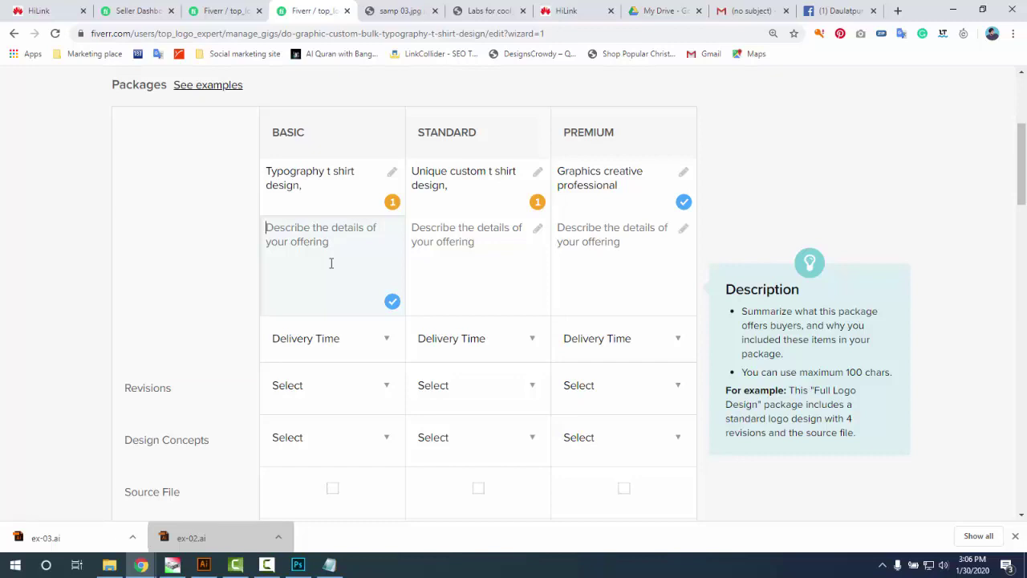
{"action": "type", "text": "5"}
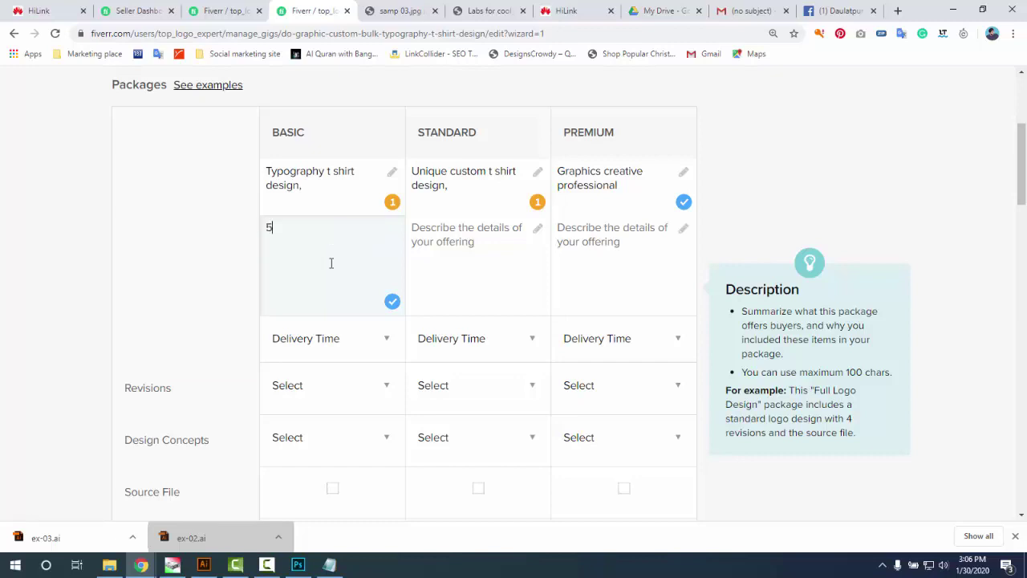
{"action": "type", "text": " t shirt desig"}
{"action": "type", "text": "s,"}
{"action": "key", "text": "Return"}
{"action": "key", "text": "BackSpace"}
{"action": "key", "text": "BackSpace"}
{"action": "type", "text": "for 25"}
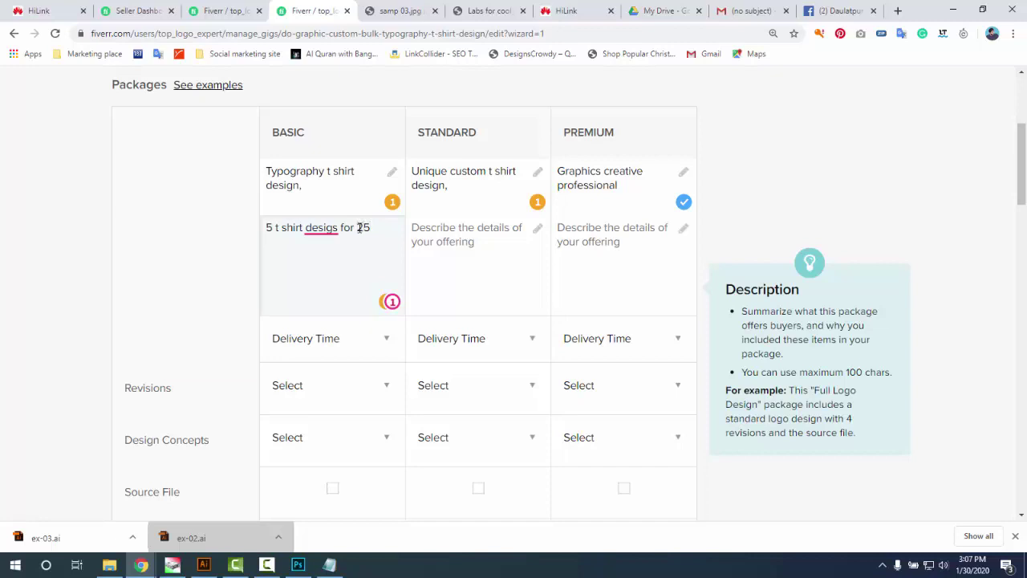
- Add a dollar sign before 25 in the Basic description and correct "desigs" to "designs"
{"action": "left_click", "coordinate": [358, 228]}
{"action": "type", "text": "$"}
{"action": "left_click", "coordinate": [321, 228]}
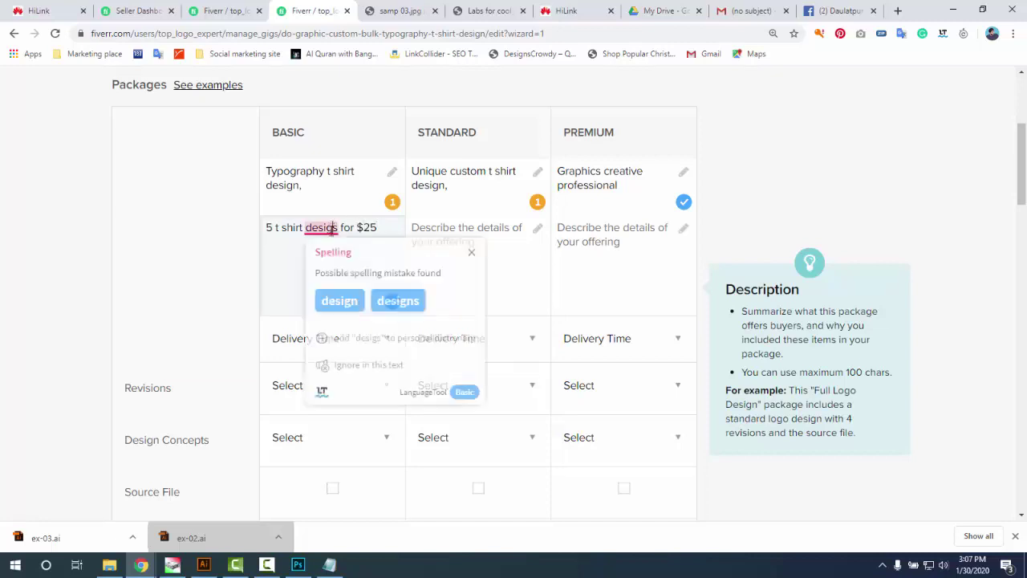
{"action": "left_click", "coordinate": [402, 311]}
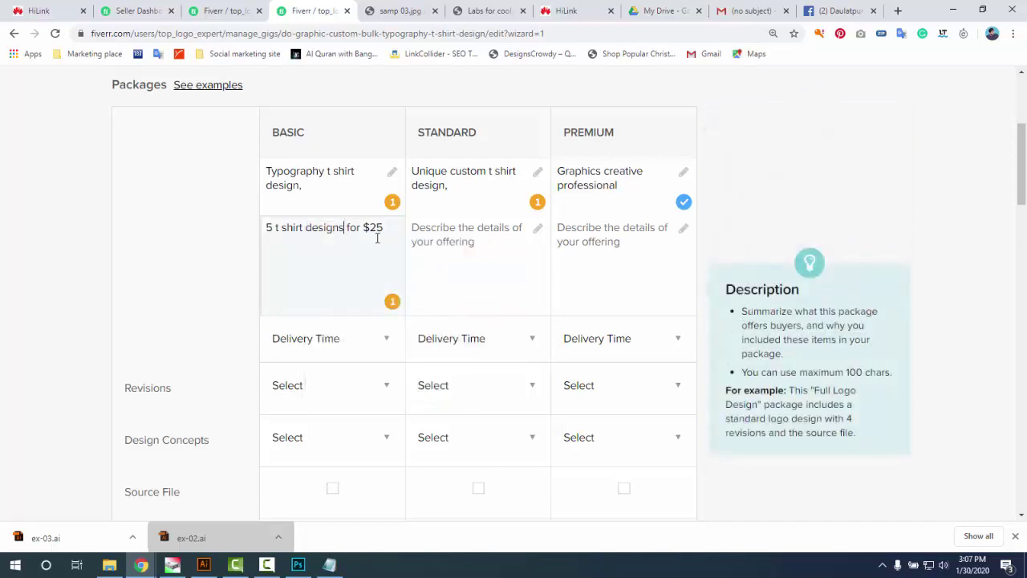
- Copy the Basic description into the Standard and Premium packages, changing the Standard one to "20 t shirt designs for $80"
{"action": "left_click_drag", "start_coordinate": [386, 231], "coordinate": [269, 228]}
{"action": "key", "text": "ctrl+c"}
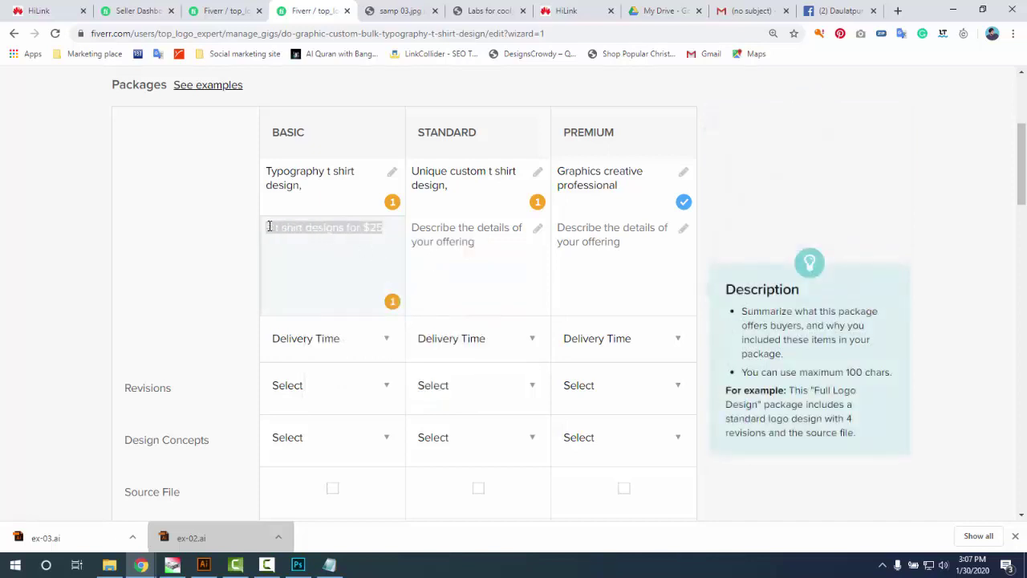
{"action": "left_click", "coordinate": [486, 251]}
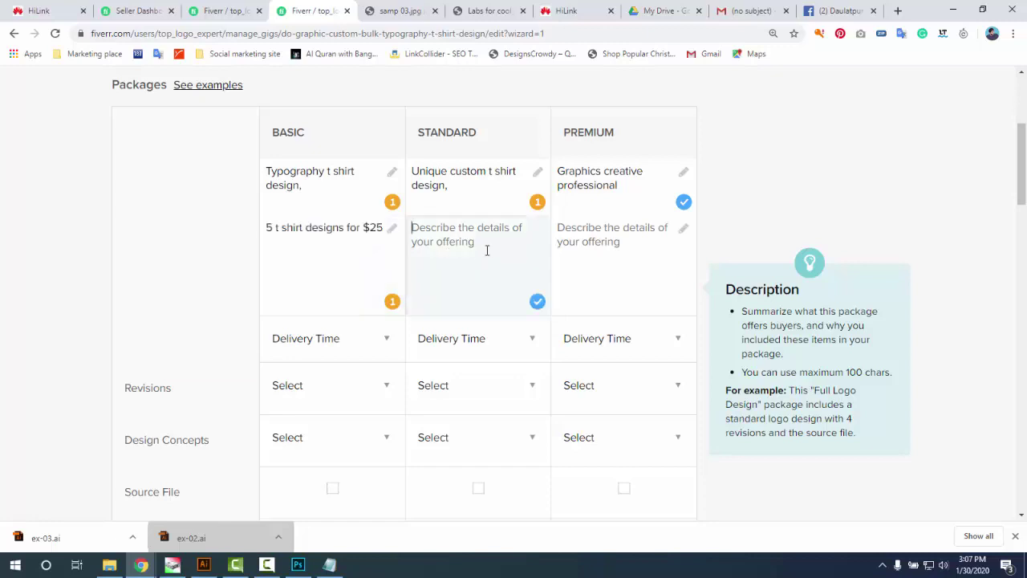
{"action": "key", "text": "ctrl+v"}
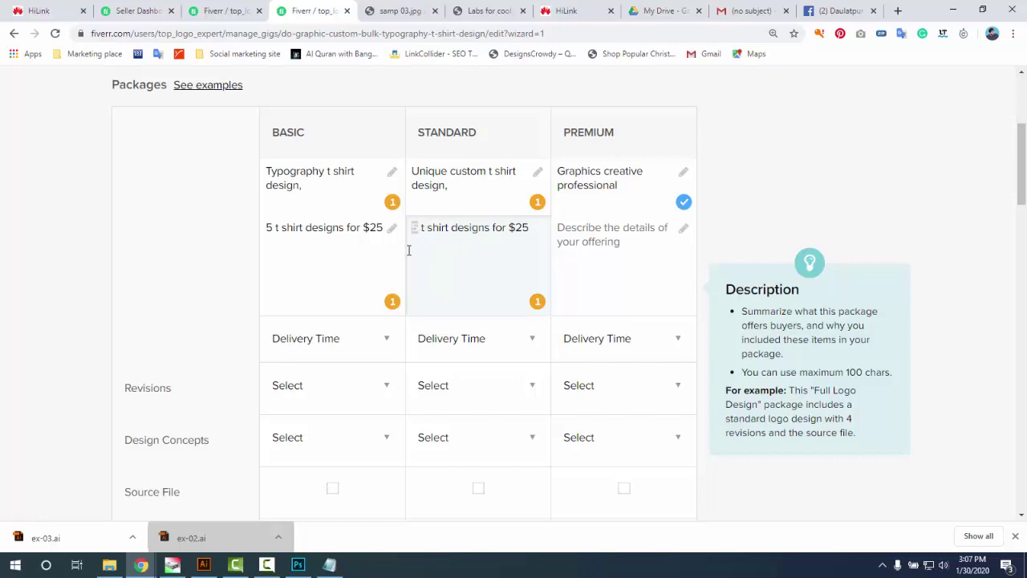
{"action": "type", "text": "20"}
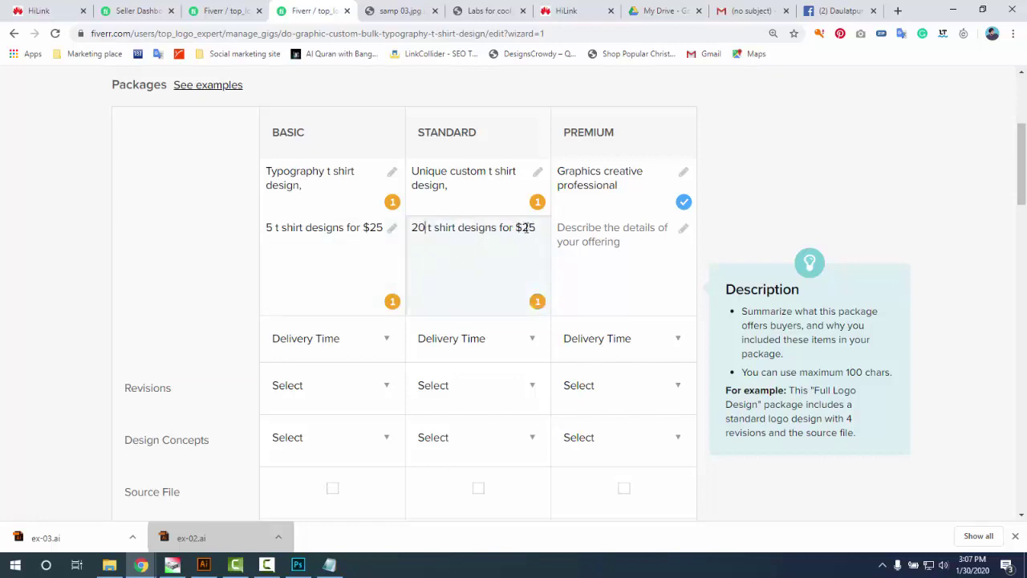
{"action": "left_click_drag", "start_coordinate": [523, 228], "coordinate": [541, 229]}
{"action": "type", "text": "80"}
{"action": "left_click", "coordinate": [592, 242]}
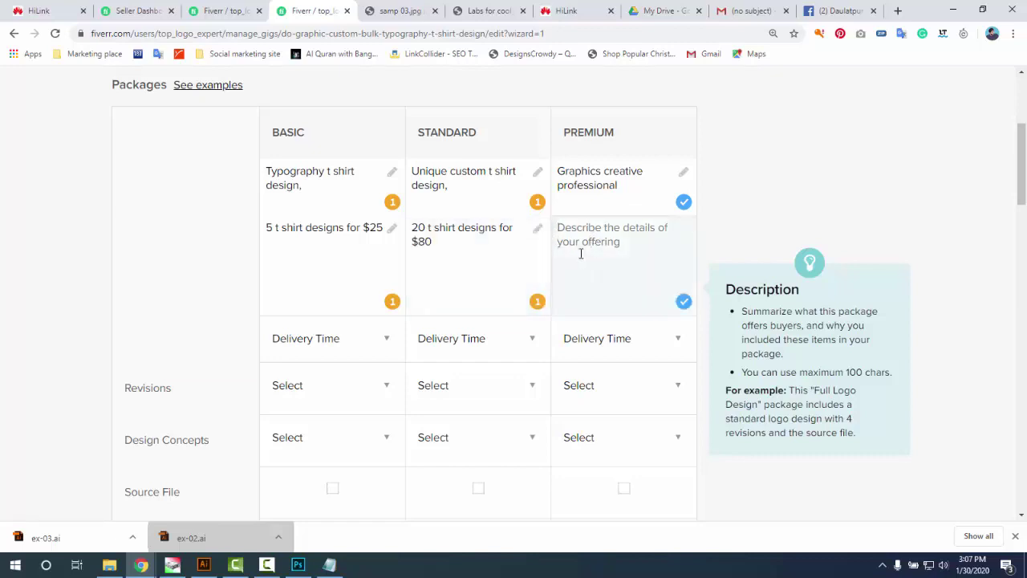
{"action": "key", "text": "ctrl+v"}
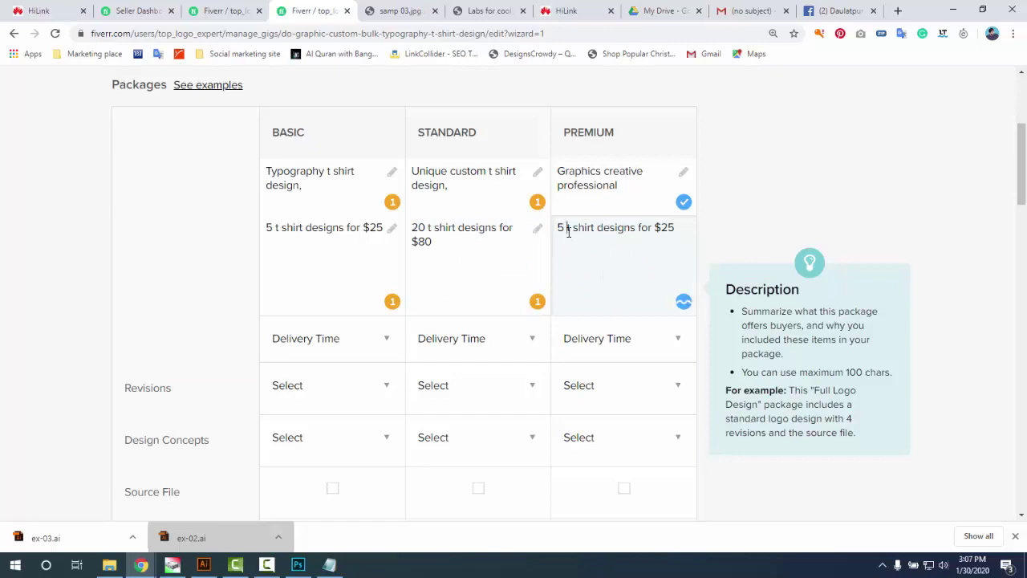
- Add "More than" at the start of the Basic package's description, correcting the misspelled "then"
{"action": "left_click", "coordinate": [268, 228]}
{"action": "type", "text": "MOR"}
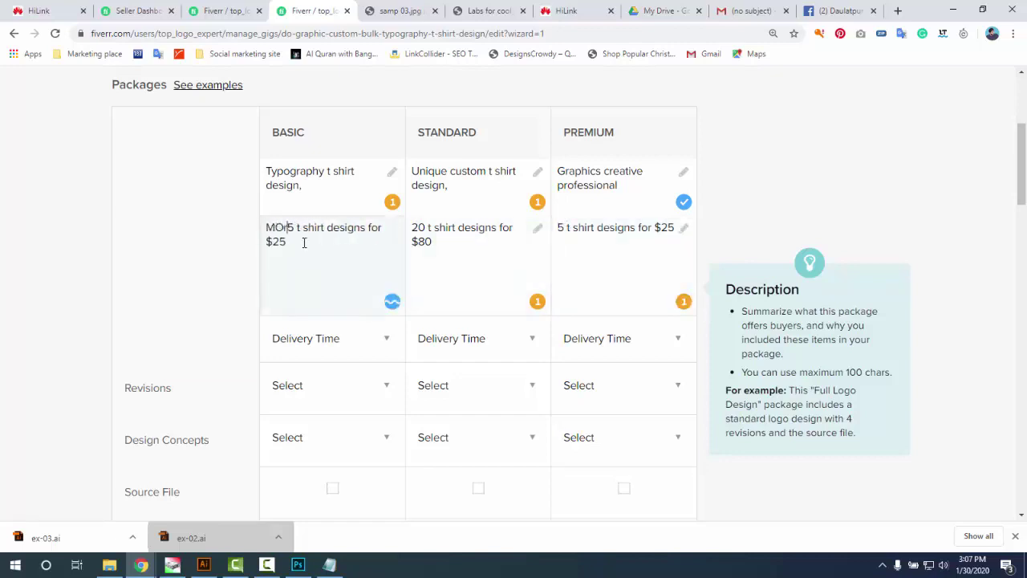
{"action": "key", "text": "BackSpace"}
{"action": "key", "text": "BackSpace"}
{"action": "type", "text": "ore th"}
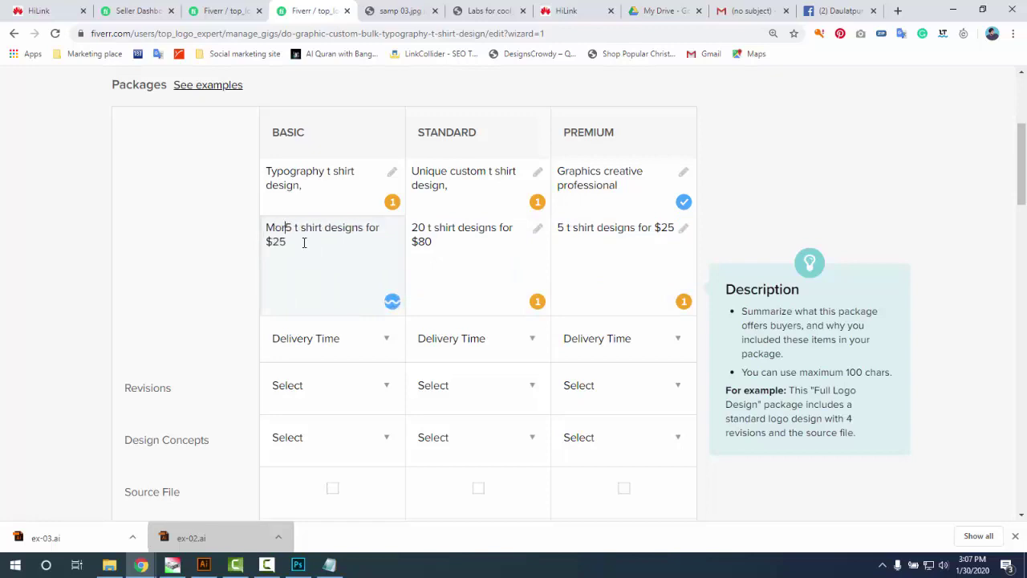
{"action": "type", "text": "en"}
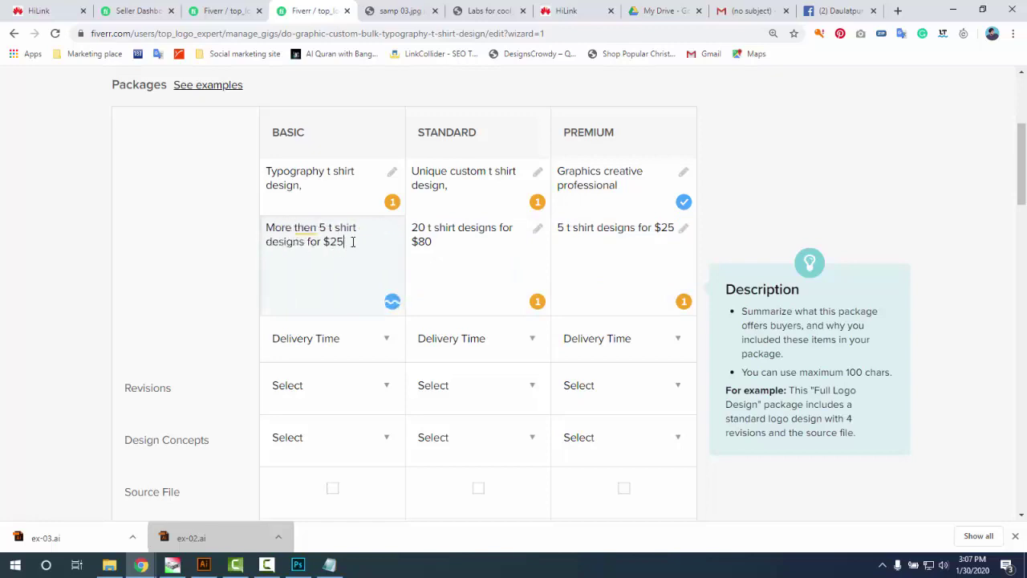
{"action": "left_click", "coordinate": [304, 228]}
{"action": "left_click", "coordinate": [323, 300]}
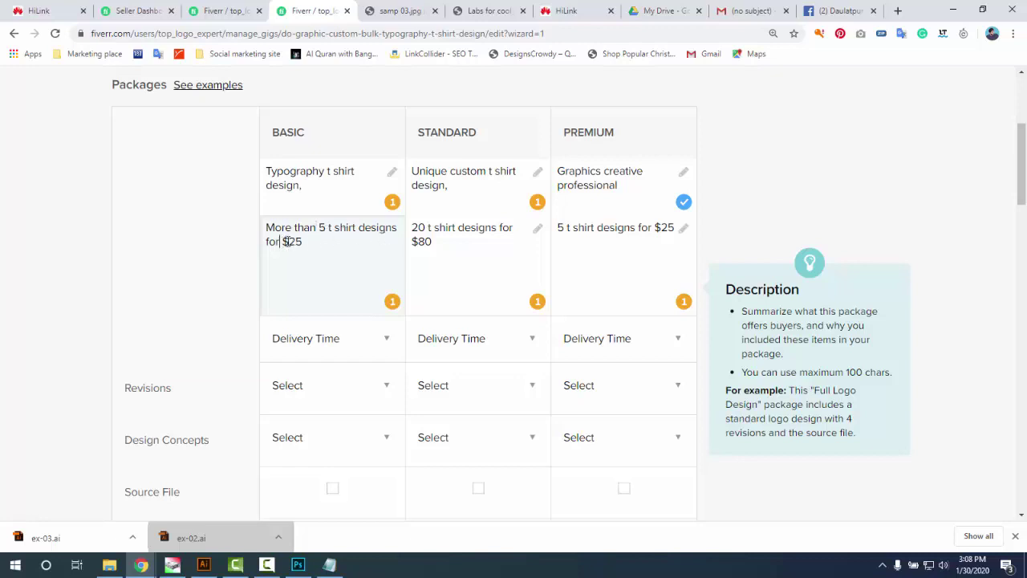
- Replace the $25 price in the Basic description with "per t shirt $5"
{"action": "left_click_drag", "start_coordinate": [282, 241], "coordinate": [314, 252]}
{"action": "type", "text": "per t shirt"}
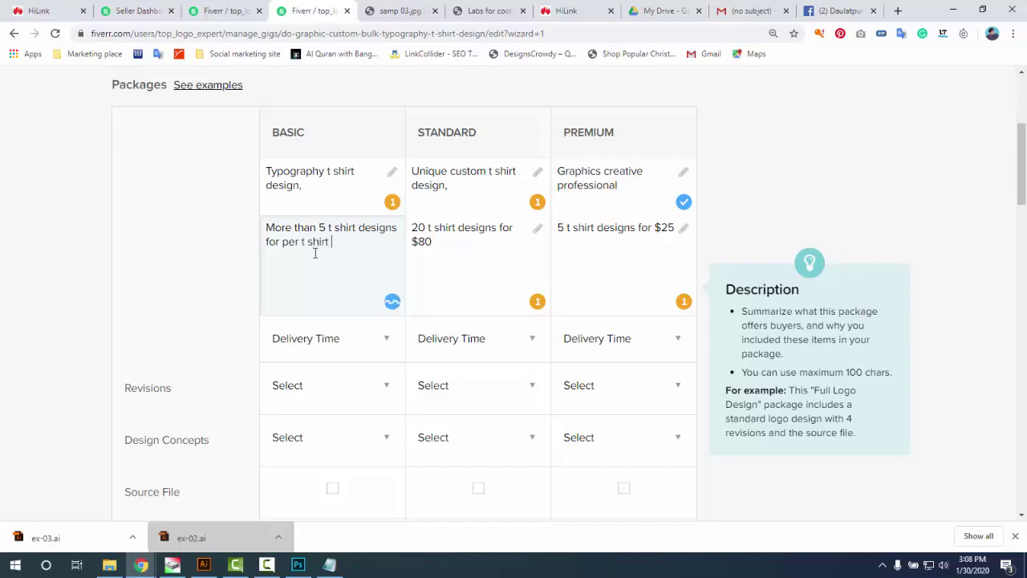
{"action": "type", "text": " 3"}
{"action": "key", "text": "BackSpace"}
{"action": "type", "text": "5"}
{"action": "type", "text": "$5"}
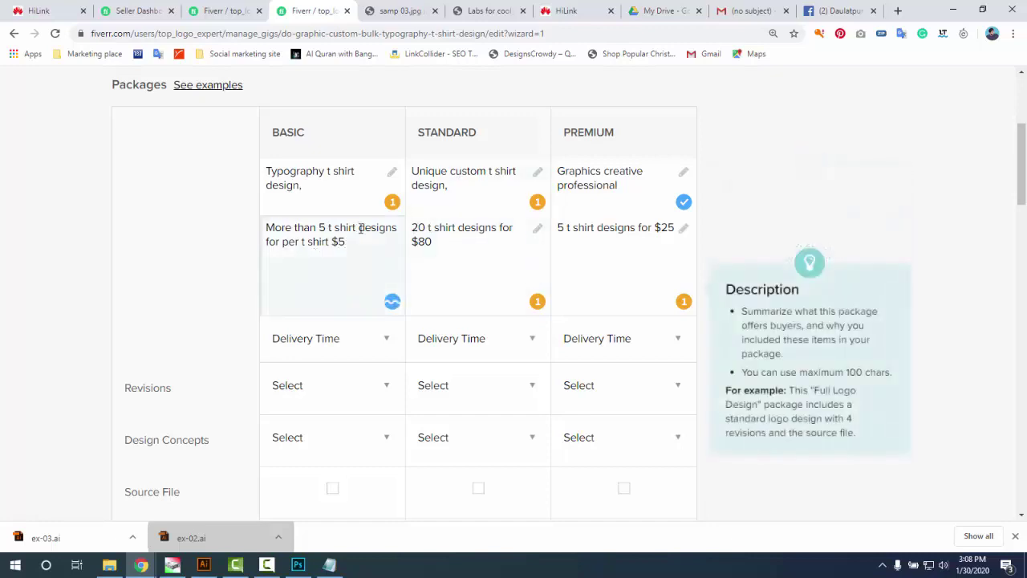
- Replace the Standard description with a copy of the Basic one, reworded to "More than 20 t shirt designs for per t shirt $4"
{"action": "left_click_drag", "start_coordinate": [347, 242], "coordinate": [265, 229]}
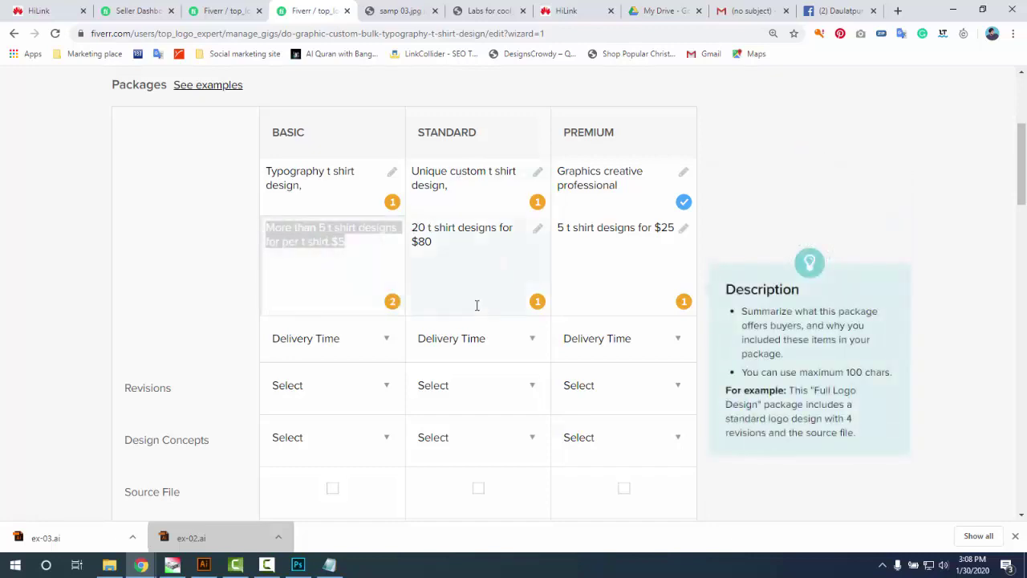
{"action": "left_click_drag", "start_coordinate": [470, 228], "coordinate": [415, 245]}
{"action": "key", "text": "ctrl+a"}
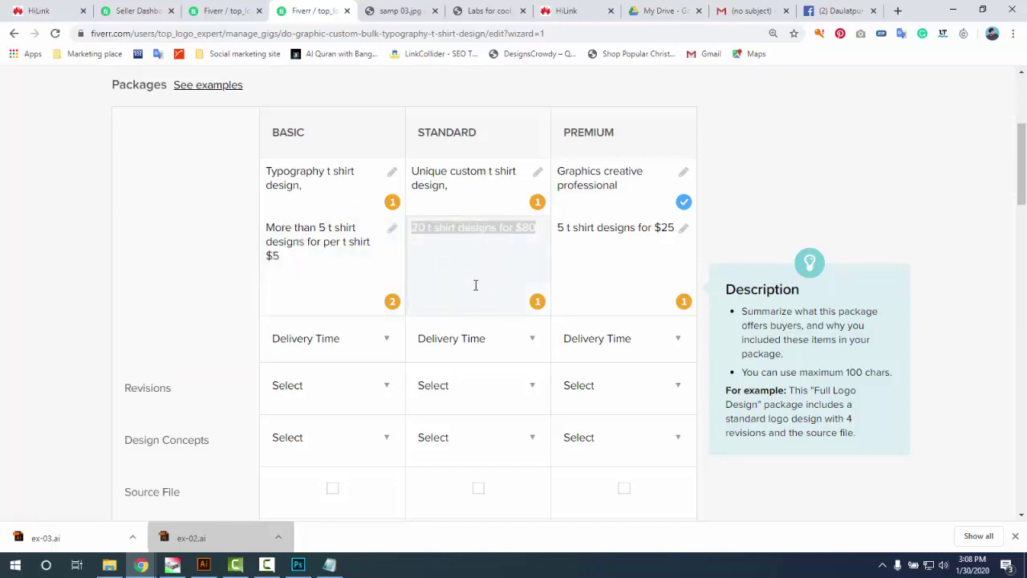
{"action": "type", "text": "More than 5 t shirt designs for per t shirt $5"}
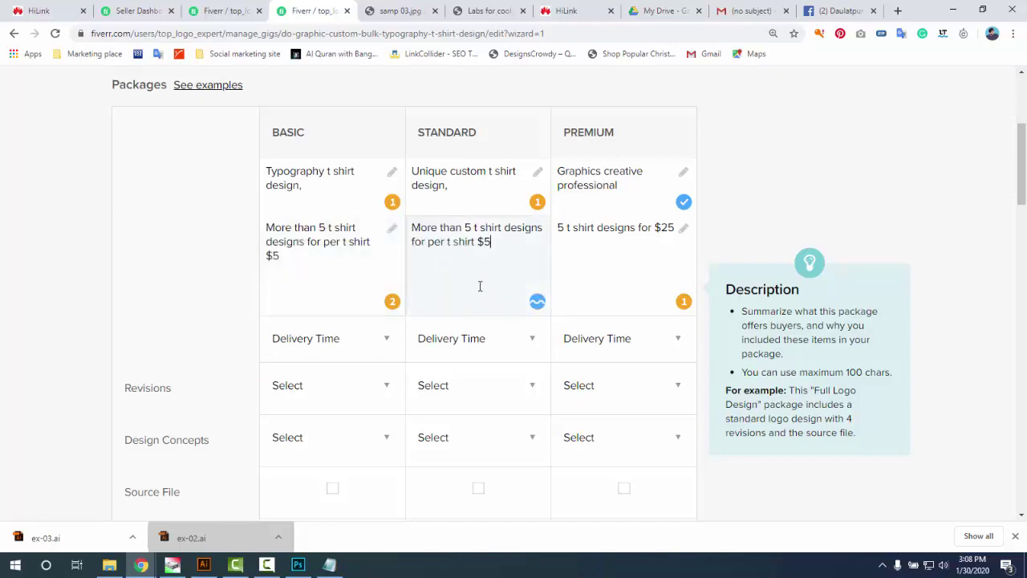
{"action": "left_click", "coordinate": [474, 227]}
{"action": "key", "text": "BackSpace"}
{"action": "type", "text": "20"}
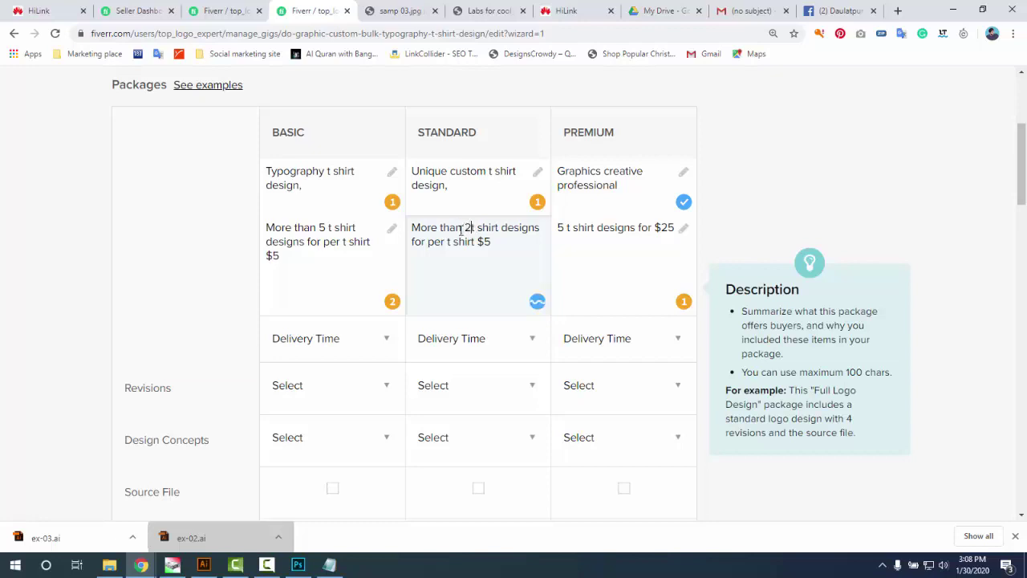
{"action": "left_click", "coordinate": [530, 243]}
{"action": "key", "text": "BackSpace"}
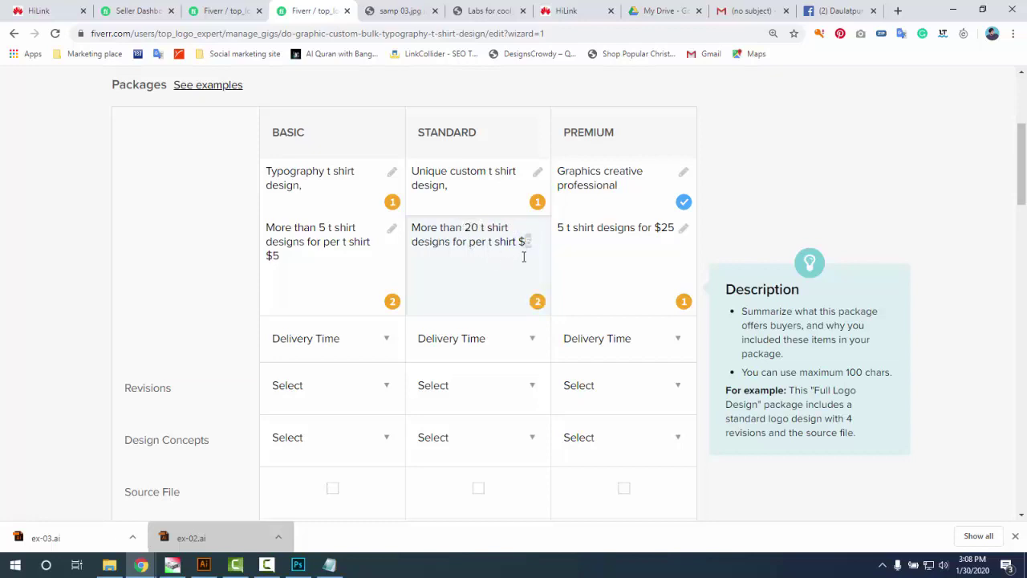
{"action": "type", "text": "4"}
- Replace the Premium description with a copy of the Basic one, reworded to "More than 50 t shirt designs for per t shirt $3"
{"action": "left_click", "coordinate": [552, 225]}
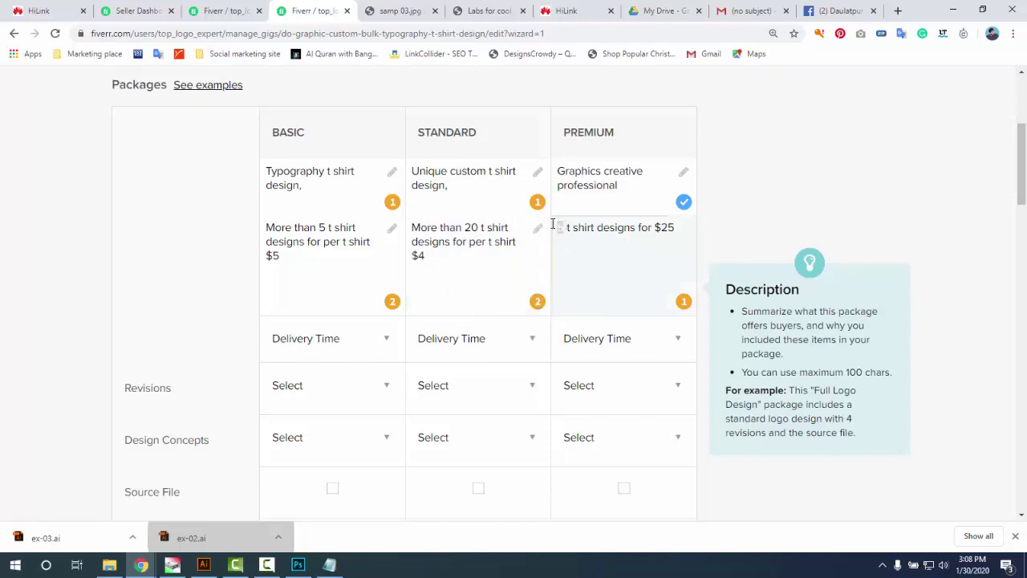
{"action": "key", "text": "ctrl+a"}
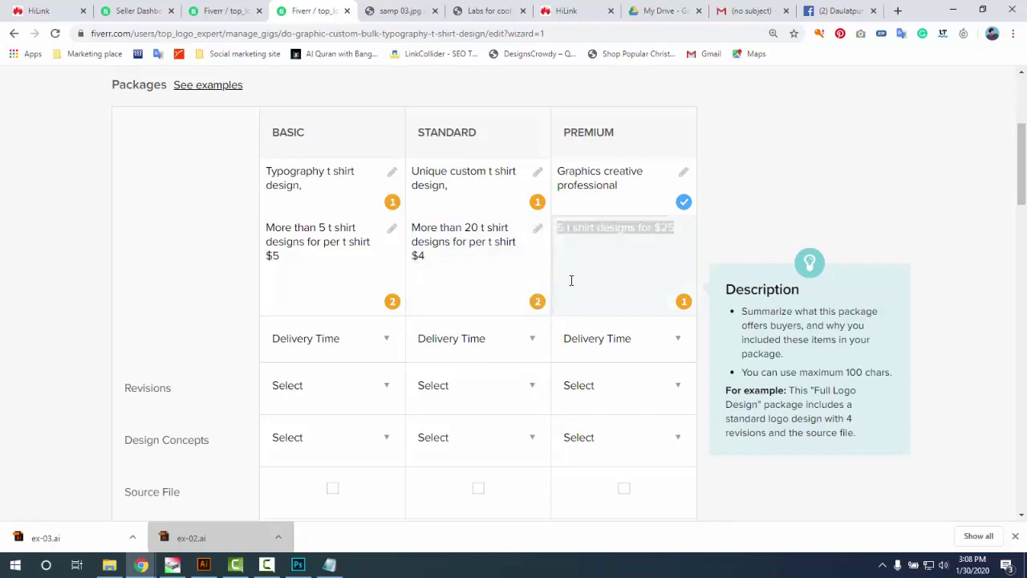
{"action": "type", "text": "More than 5 t shirt designs for per t shirt $5"}
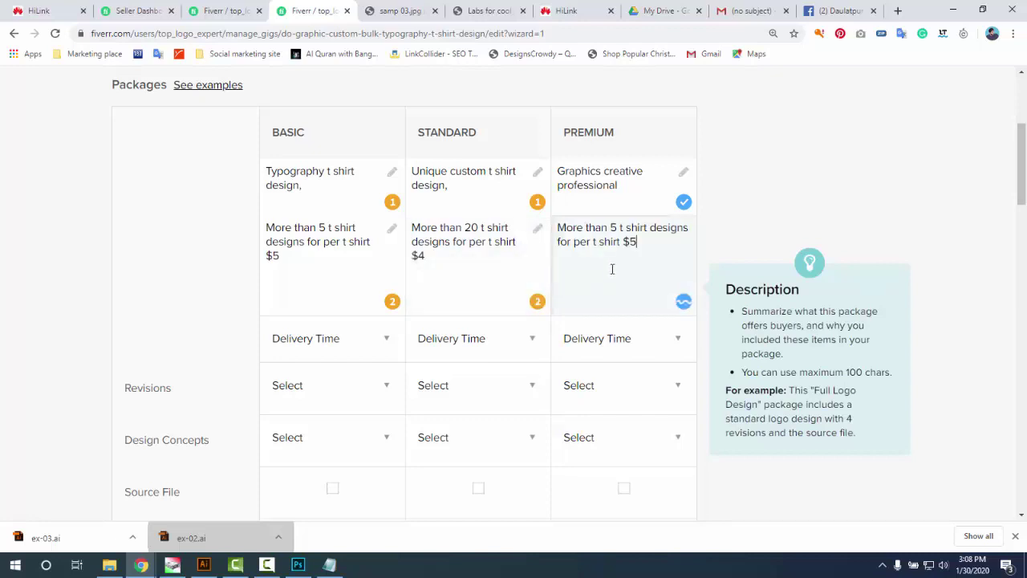
{"action": "double_click", "coordinate": [613, 228]}
{"action": "type", "text": "50"}
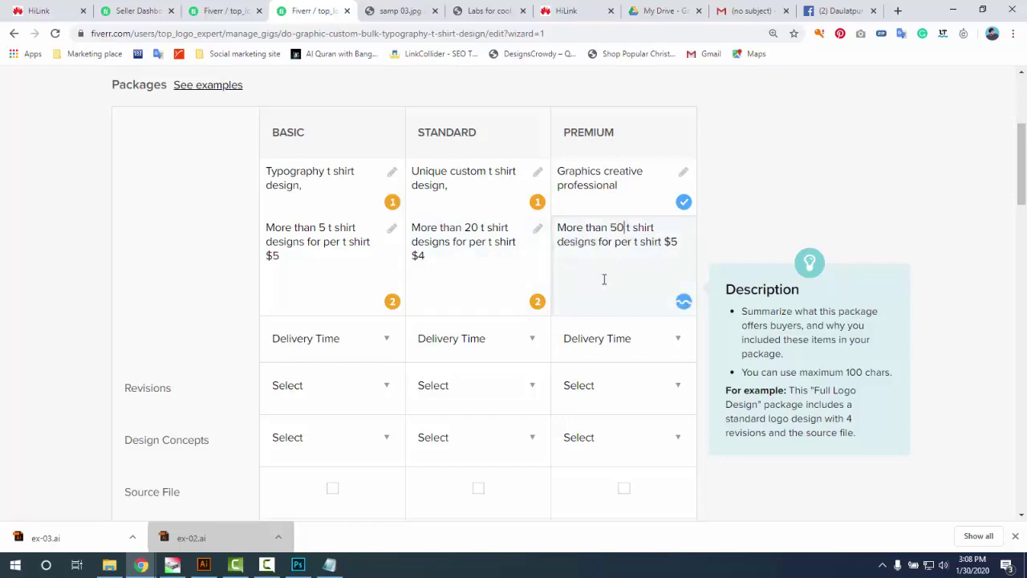
{"action": "double_click", "coordinate": [674, 242]}
{"action": "type", "text": "3"}
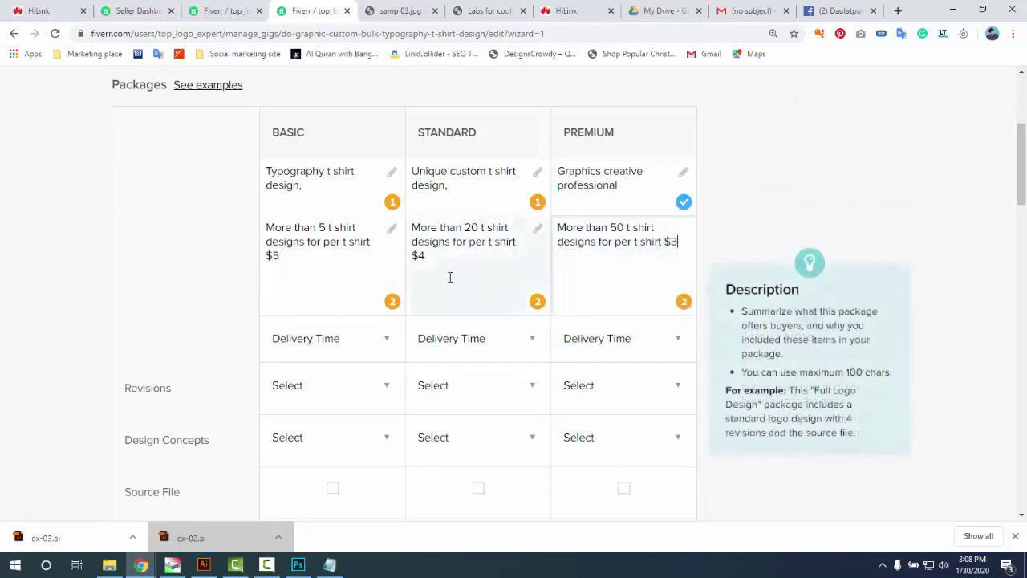
- Add a new line reading "$25 for 5 t shirt design." to the end of the Basic package's description
{"action": "left_click", "coordinate": [290, 284]}
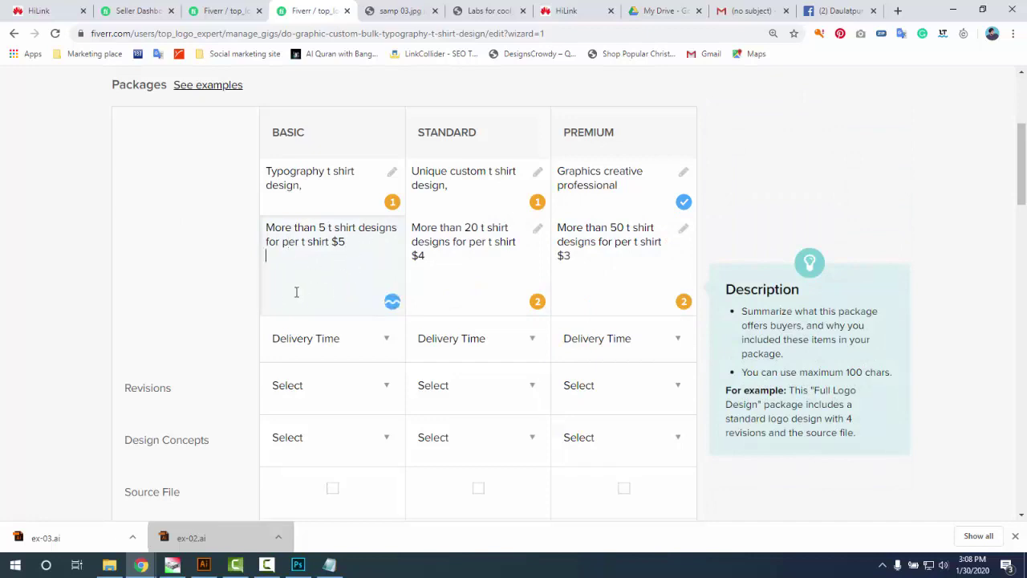
{"action": "type", "text": "2"}
{"action": "key", "text": "BackSpace"}
{"action": "type", "text": "for 5 t shirt design"}
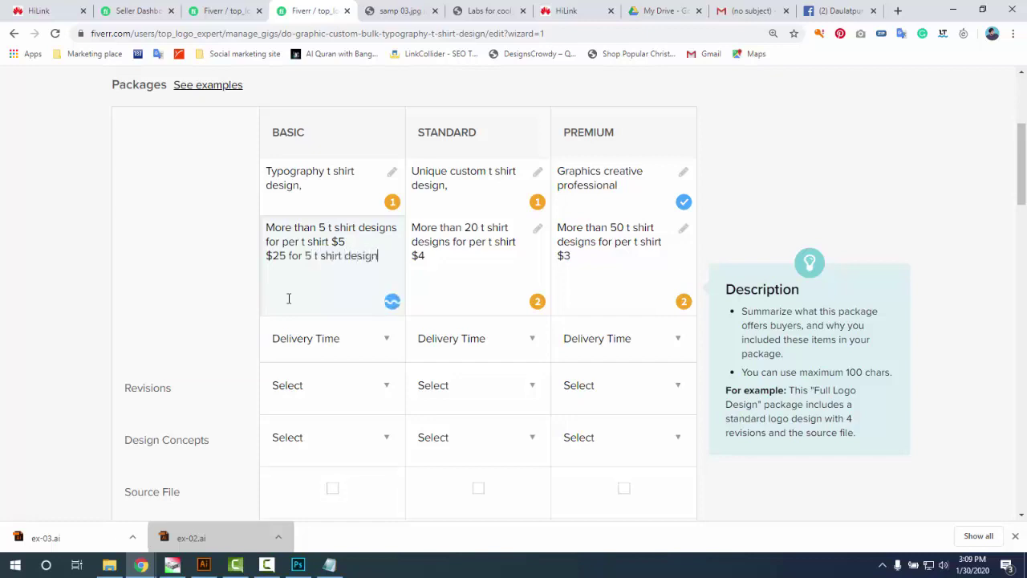
{"action": "type", "text": "."}
- Copy the Basic description's total-price line to the end of the Standard description, changing it to "$80 for 20 t shirt design."
{"action": "left_click_drag", "start_coordinate": [380, 256], "coordinate": [267, 255]}
{"action": "left_click", "coordinate": [461, 263]}
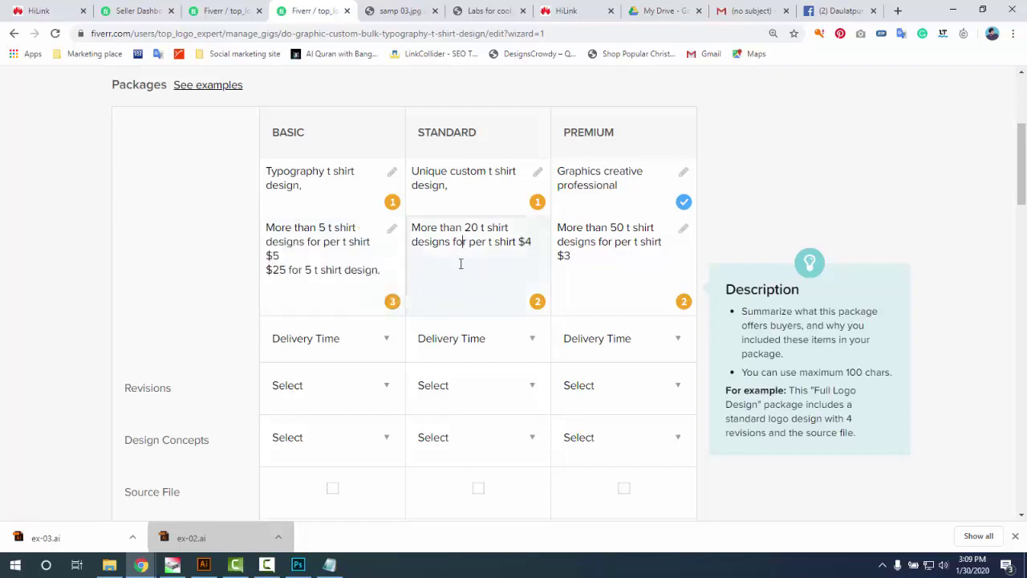
{"action": "left_click", "coordinate": [537, 238]}
{"action": "key", "text": "Return"}
{"action": "type", "text": "$25 for 5 t shirt design."}
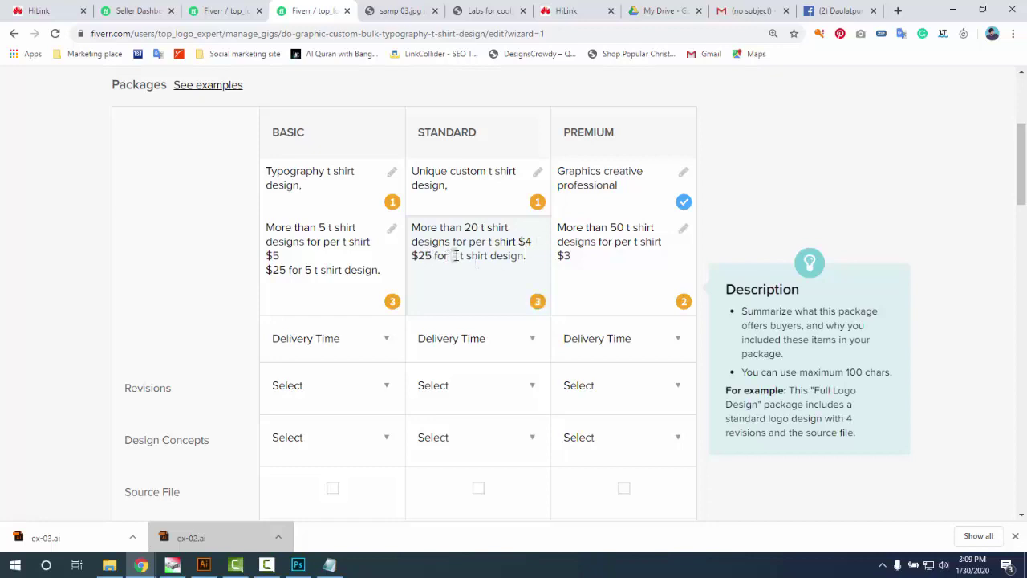
{"action": "double_click", "coordinate": [455, 255]}
{"action": "type", "text": "20"}
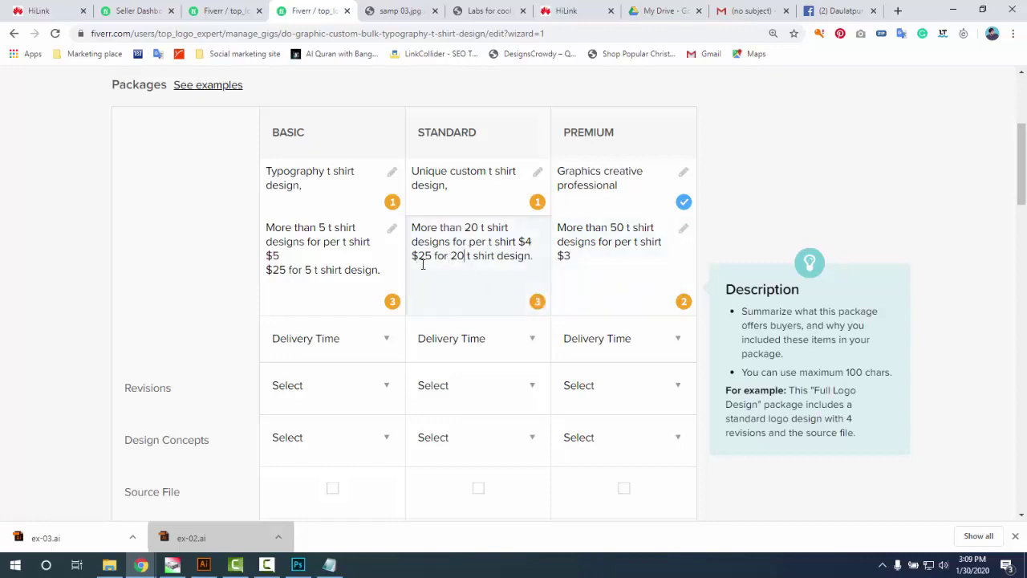
{"action": "left_click_drag", "start_coordinate": [419, 257], "coordinate": [430, 255]}
{"action": "type", "text": "80"}
- Add the copied total-price line to the end of the Premium description, changing it to "$150 for 50 t shirt design."
{"action": "left_click", "coordinate": [587, 261]}
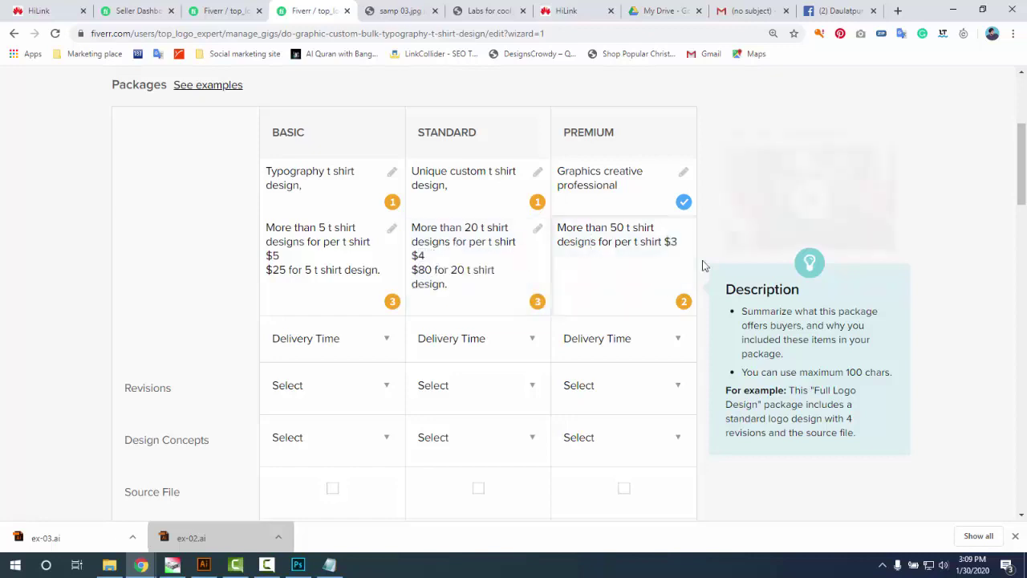
{"action": "key", "text": "Return"}
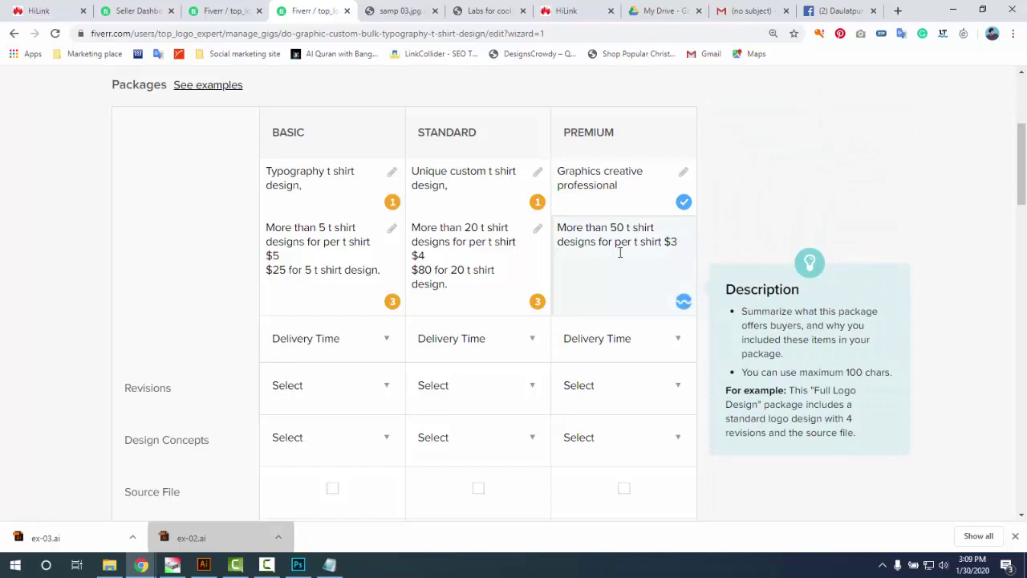
{"action": "type", "text": "$25 for 5 t shirt design."}
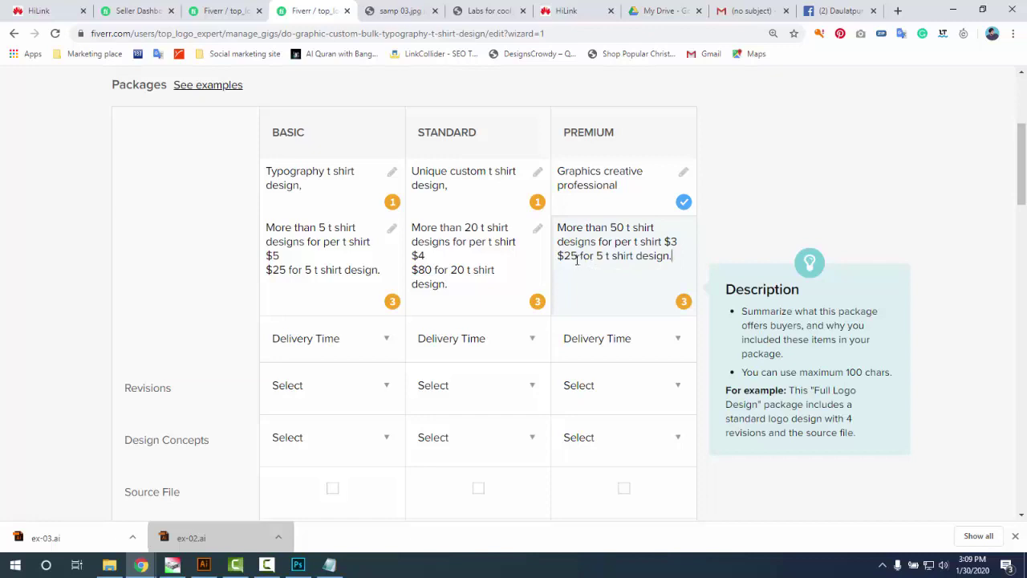
{"action": "left_click_drag", "start_coordinate": [576, 260], "coordinate": [567, 263]}
{"action": "type", "text": "150"}
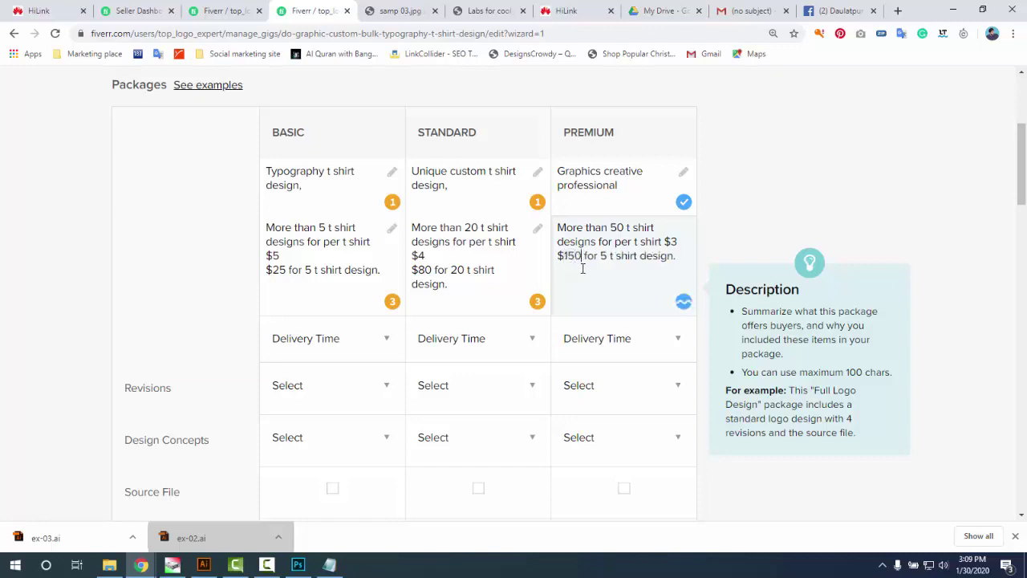
{"action": "left_click", "coordinate": [606, 258]}
{"action": "type", "text": "0"}
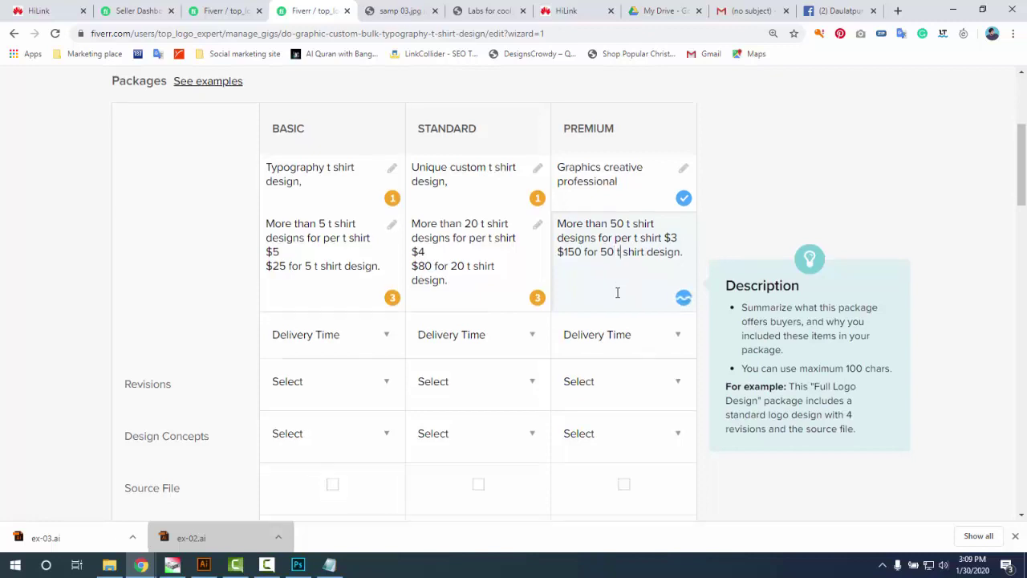
- Set the Basic package's delivery time to 3 Days Delivery
{"action": "scroll", "coordinate": [562, 313], "scroll_direction": "down", "scroll_amount": 2}
{"action": "left_click", "coordinate": [345, 228]}
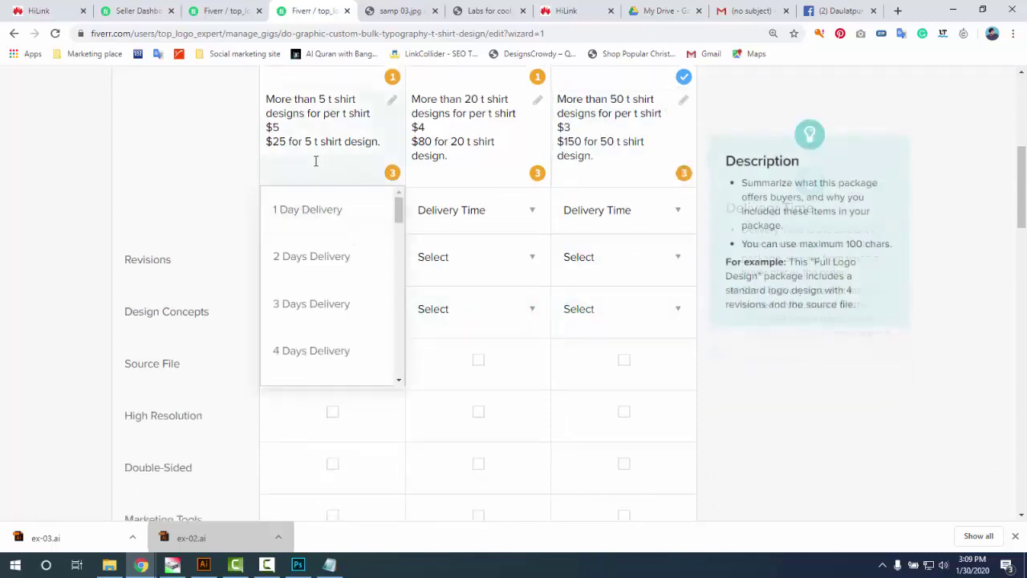
{"action": "scroll", "coordinate": [321, 172], "scroll_direction": "up", "scroll_amount": 1}
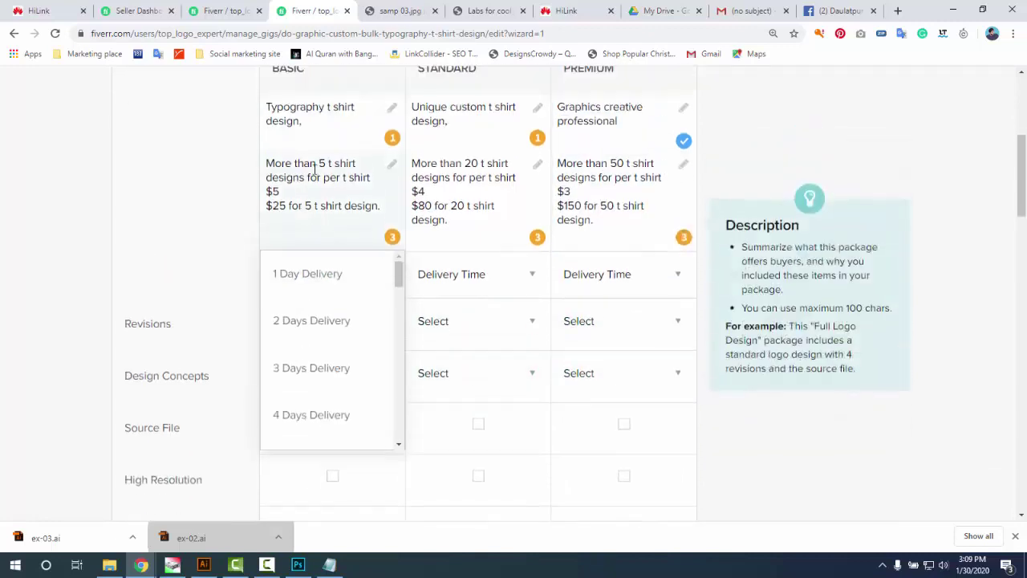
{"action": "left_click", "coordinate": [313, 326]}
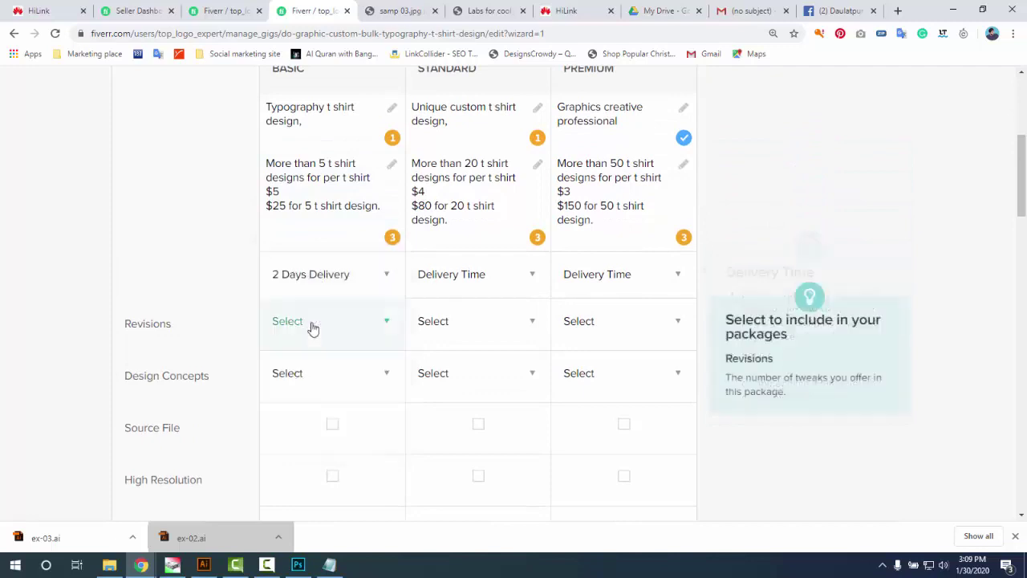
{"action": "left_click", "coordinate": [346, 291]}
{"action": "left_click", "coordinate": [302, 377]}
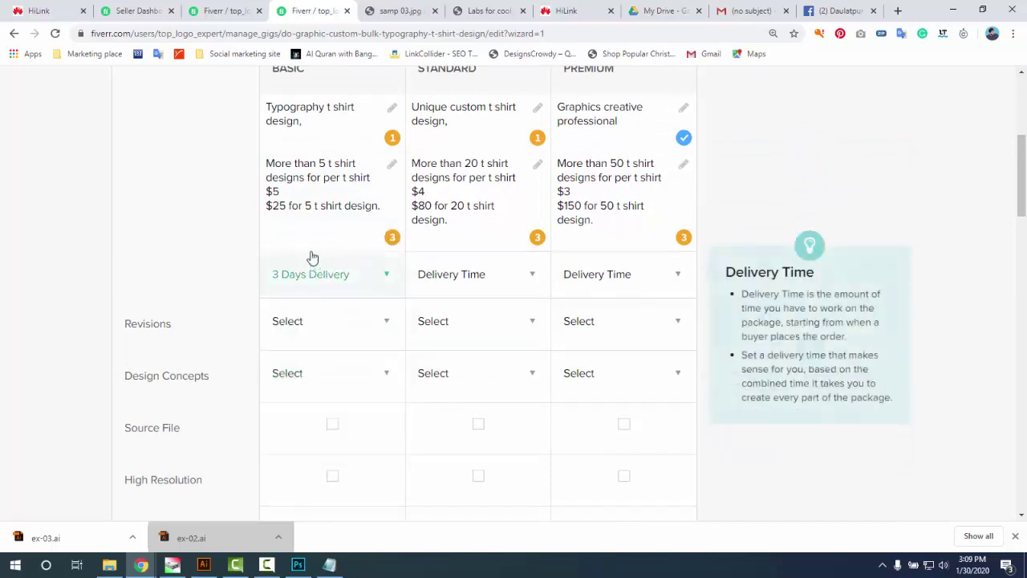
{"action": "scroll", "coordinate": [325, 229], "scroll_direction": "up", "scroll_amount": 1}
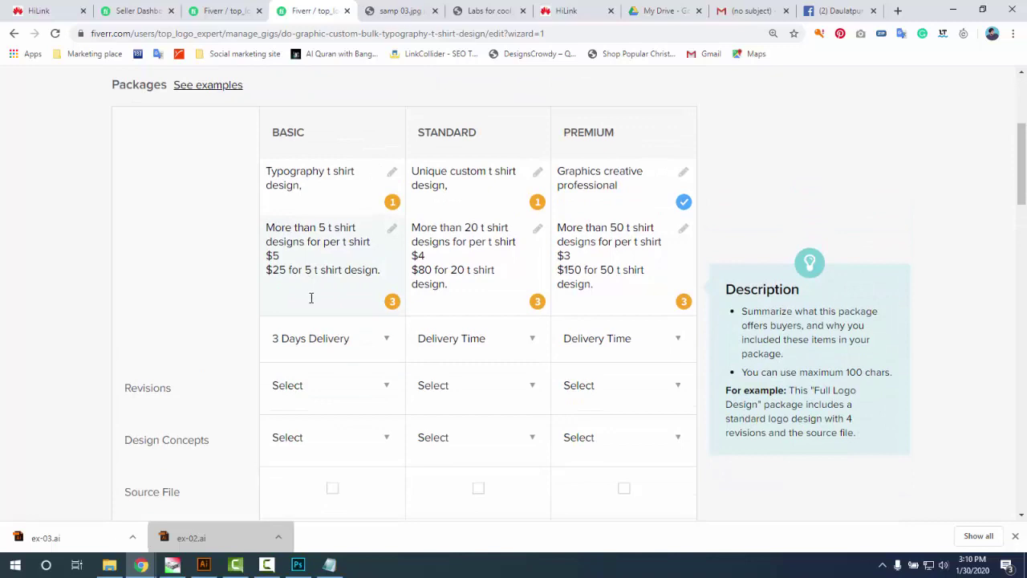
- Set the delivery time to 4 Days Delivery for the Standard package and 5 Days Delivery for the Premium package
{"action": "scroll", "coordinate": [393, 337], "scroll_direction": "down", "scroll_amount": 1}
{"action": "left_click", "coordinate": [456, 276]}
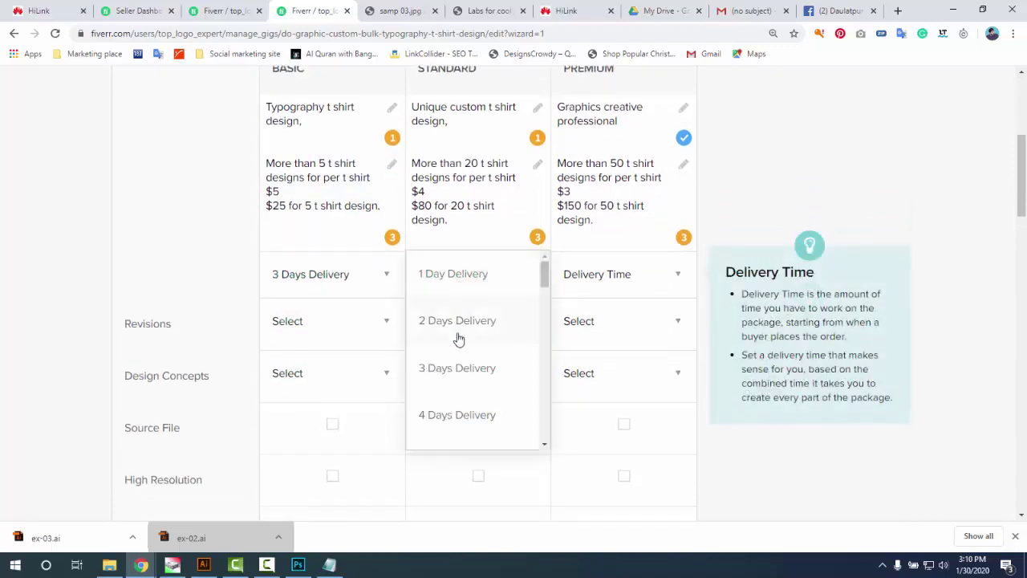
{"action": "left_click", "coordinate": [454, 379]}
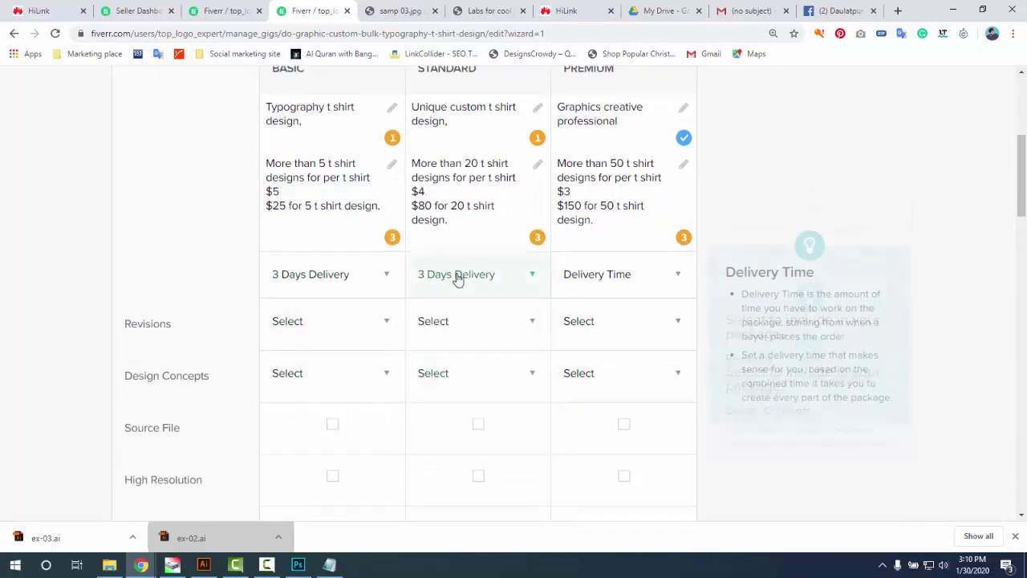
{"action": "left_click", "coordinate": [456, 278]}
{"action": "left_click", "coordinate": [444, 415]}
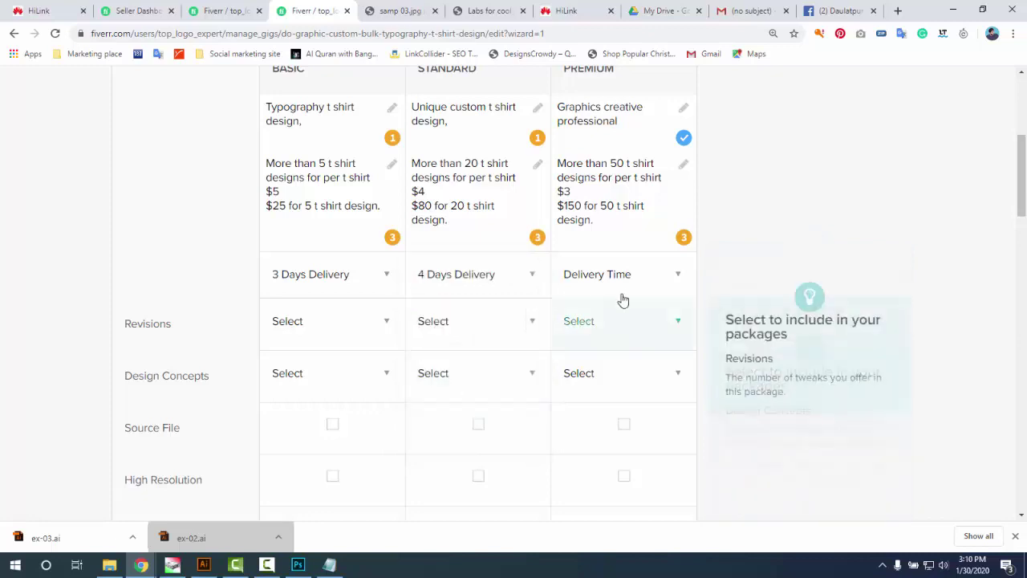
{"action": "left_click", "coordinate": [624, 276]}
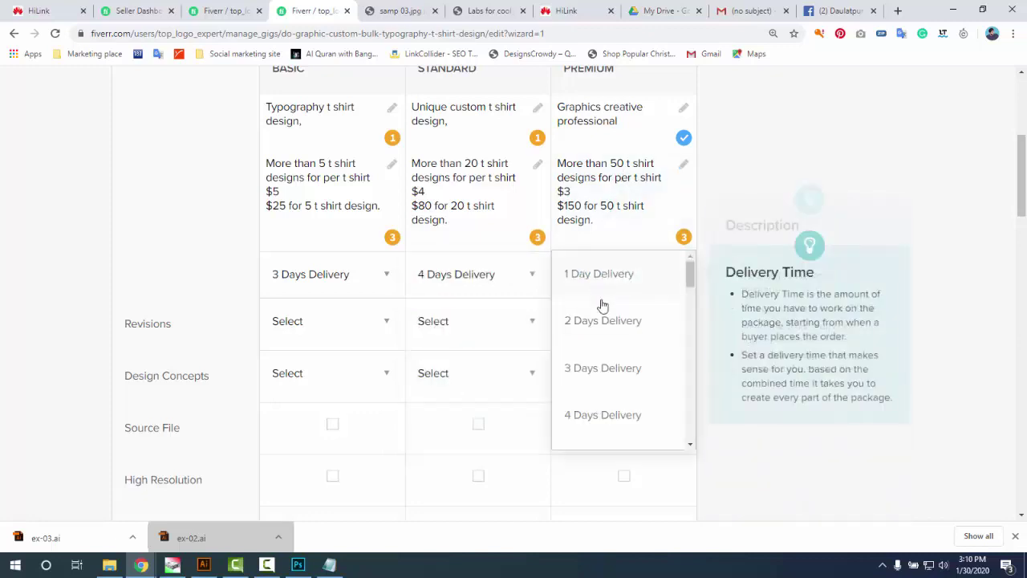
{"action": "scroll", "coordinate": [602, 382], "scroll_direction": "down", "scroll_amount": 1}
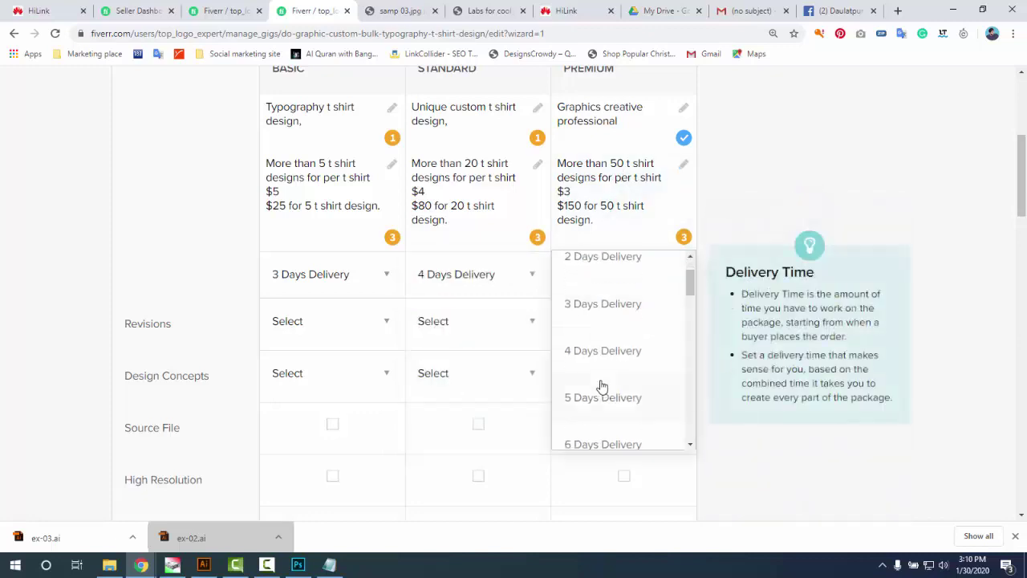
{"action": "left_click", "coordinate": [597, 403]}
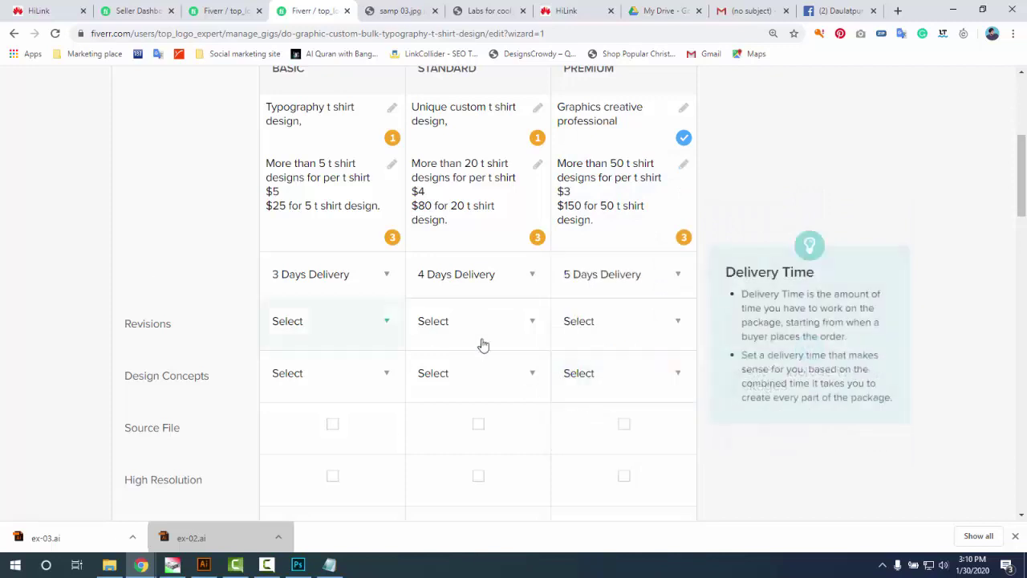
- Open the Basic package's choices for the number of revisions and go to the end of the list
{"action": "scroll", "coordinate": [481, 345], "scroll_direction": "down", "scroll_amount": 1}
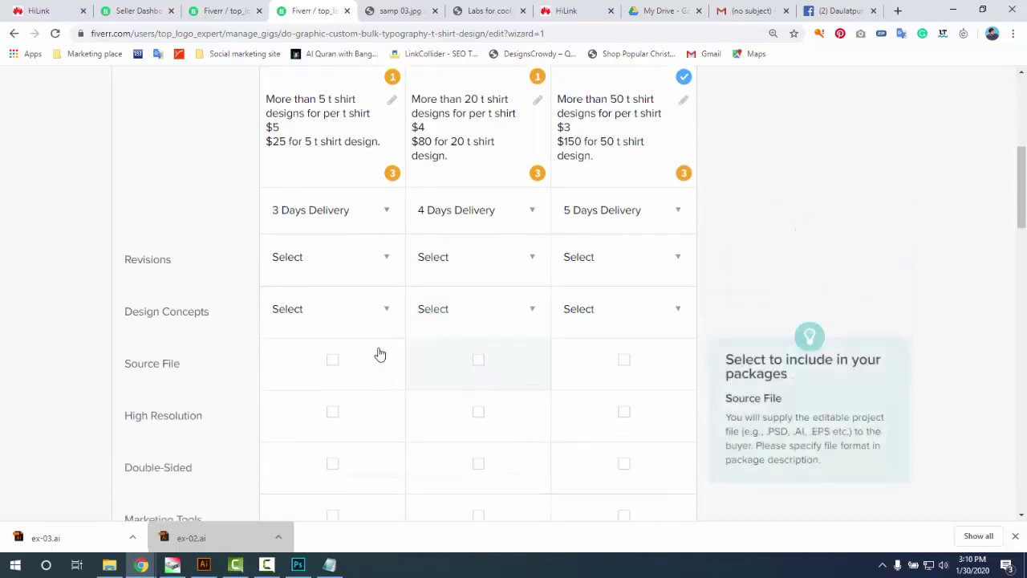
{"action": "left_click", "coordinate": [335, 275]}
{"action": "left_click_drag", "start_coordinate": [395, 277], "coordinate": [398, 414]}
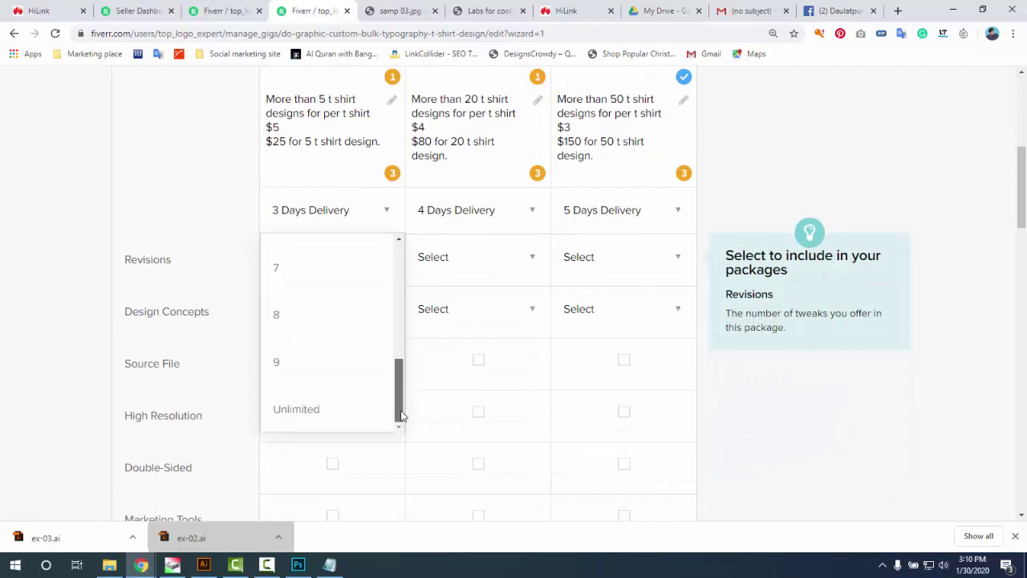
- Set the package revisions to 5 for Basic, 9 for Standard and Unlimited for Premium
{"action": "scroll", "coordinate": [320, 323], "scroll_direction": "up", "scroll_amount": 1}
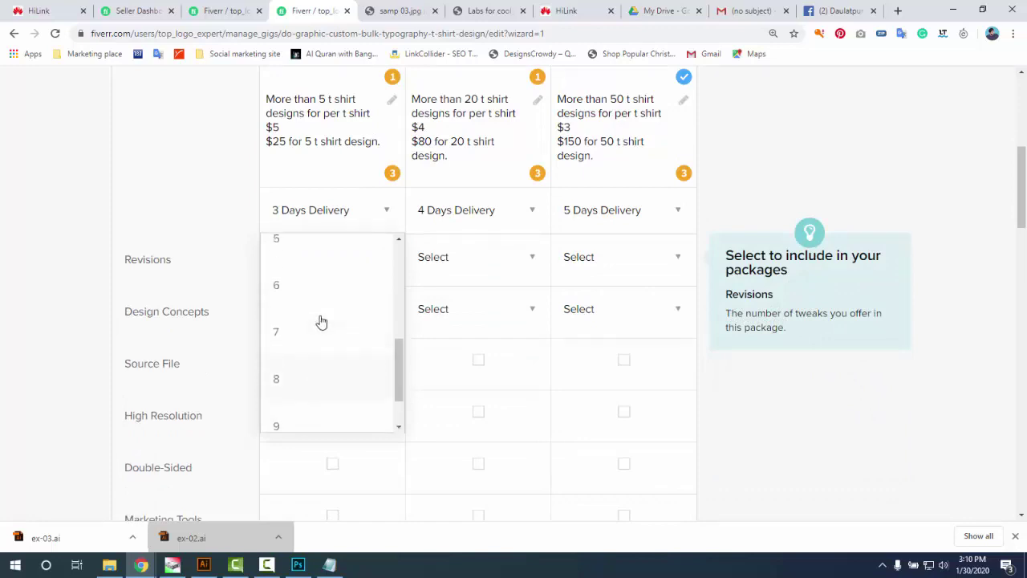
{"action": "left_click", "coordinate": [308, 248]}
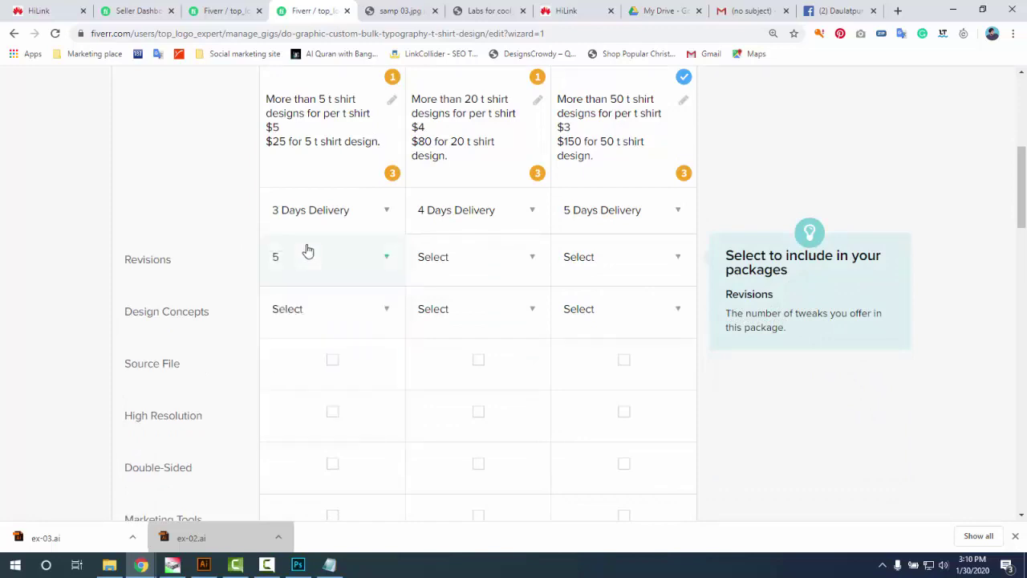
{"action": "left_click", "coordinate": [490, 268]}
{"action": "scroll", "coordinate": [482, 393], "scroll_direction": "down", "scroll_amount": 3}
{"action": "scroll", "coordinate": [454, 390], "scroll_direction": "down", "scroll_amount": 1}
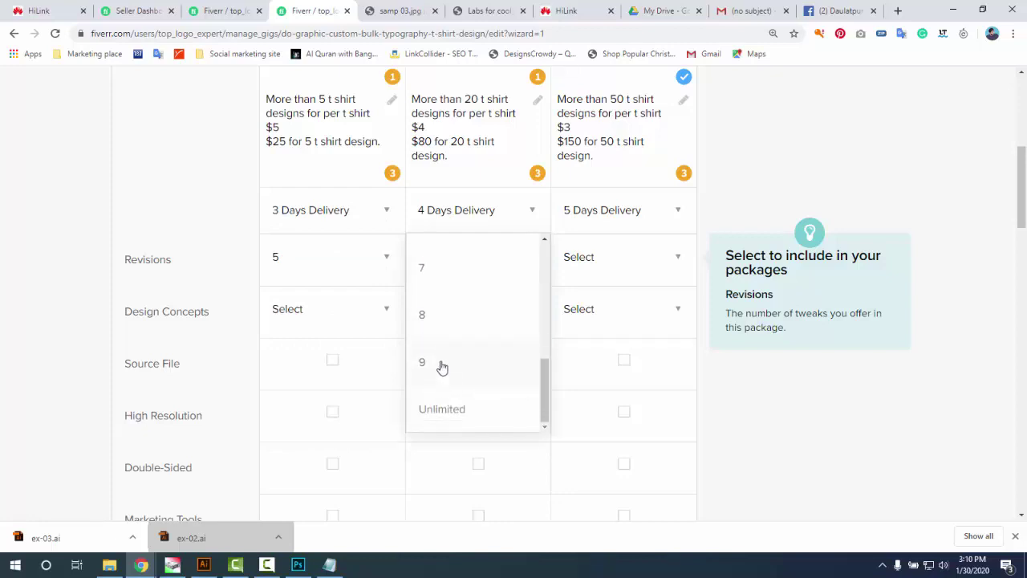
{"action": "left_click", "coordinate": [443, 364]}
{"action": "left_click", "coordinate": [647, 269]}
{"action": "scroll", "coordinate": [637, 405], "scroll_direction": "down", "scroll_amount": 5}
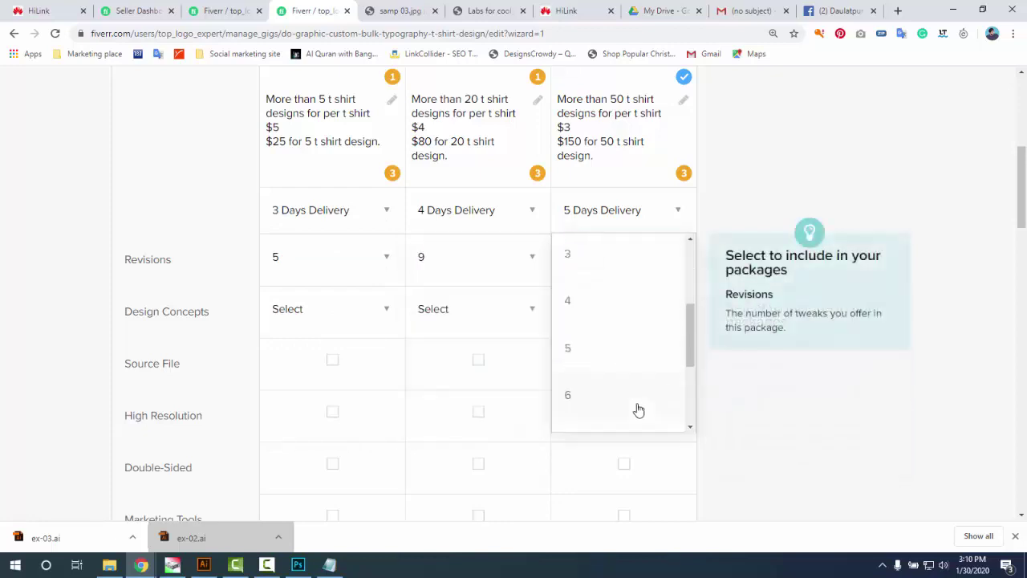
{"action": "left_click", "coordinate": [596, 293]}
{"action": "scroll", "coordinate": [452, 399], "scroll_direction": "up", "scroll_amount": 4}
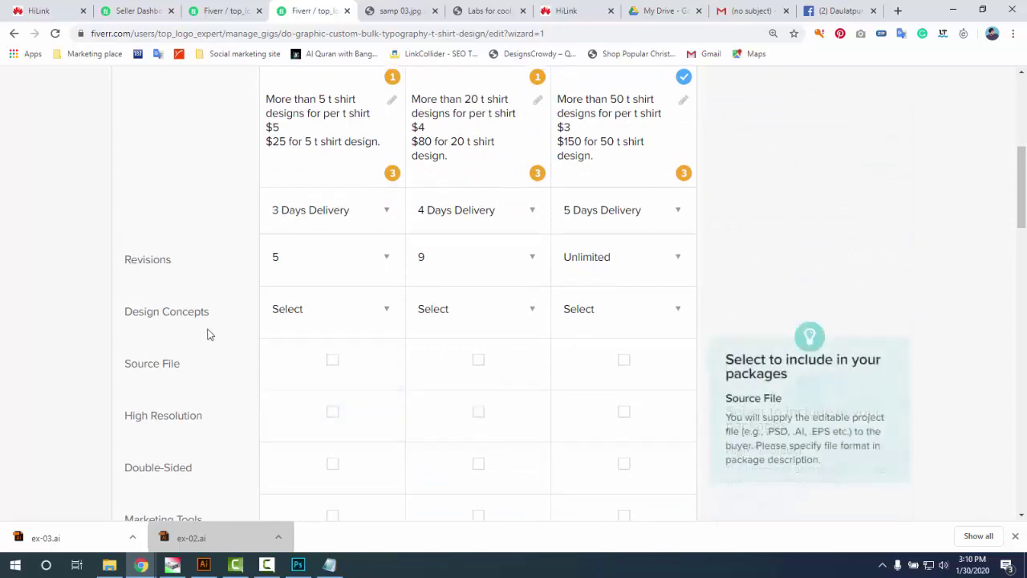
- Set Design Concepts to 1 for the Basic, Standard and Premium packages
{"action": "left_click", "coordinate": [308, 312]}
{"action": "left_click", "coordinate": [294, 355]}
{"action": "left_click", "coordinate": [474, 307]}
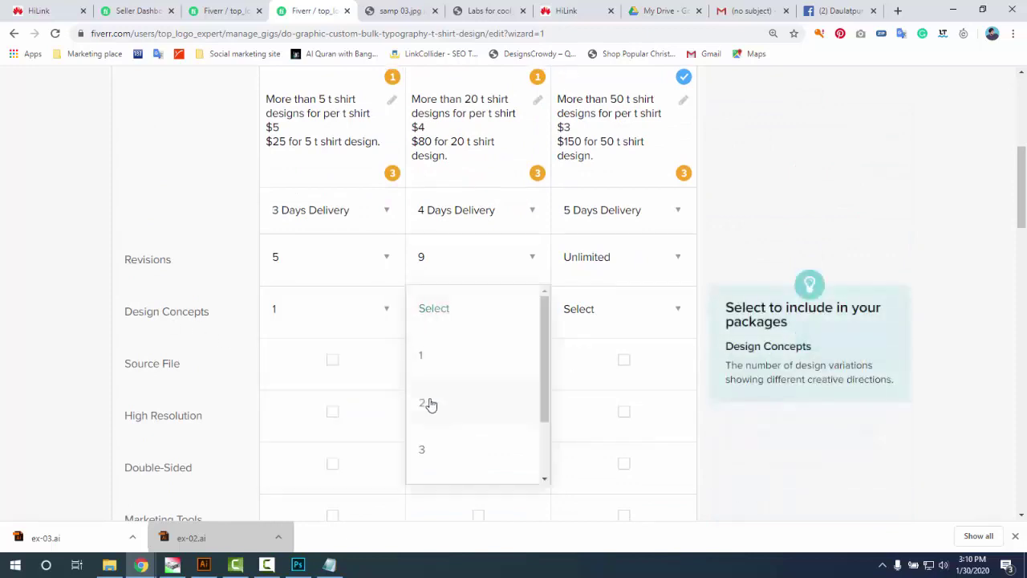
{"action": "left_click", "coordinate": [462, 357]}
{"action": "left_click", "coordinate": [602, 317]}
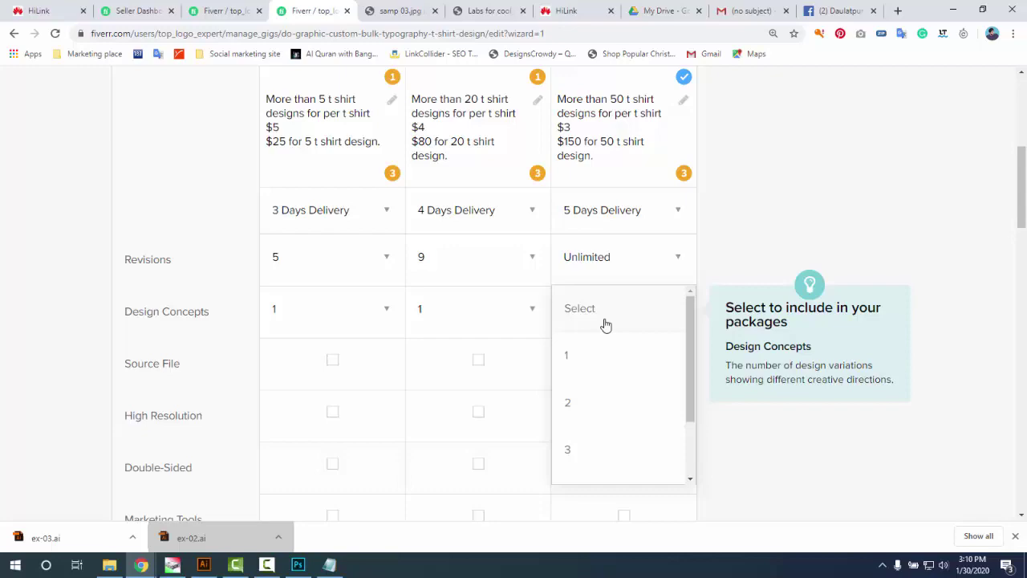
{"action": "left_click", "coordinate": [591, 376]}
- Include Source File in the Basic, Standard and Premium packages
{"action": "scroll", "coordinate": [293, 343], "scroll_direction": "down", "scroll_amount": 2}
{"action": "scroll", "coordinate": [297, 346], "scroll_direction": "down", "scroll_amount": 1}
{"action": "scroll", "coordinate": [280, 348], "scroll_direction": "up", "scroll_amount": 6}
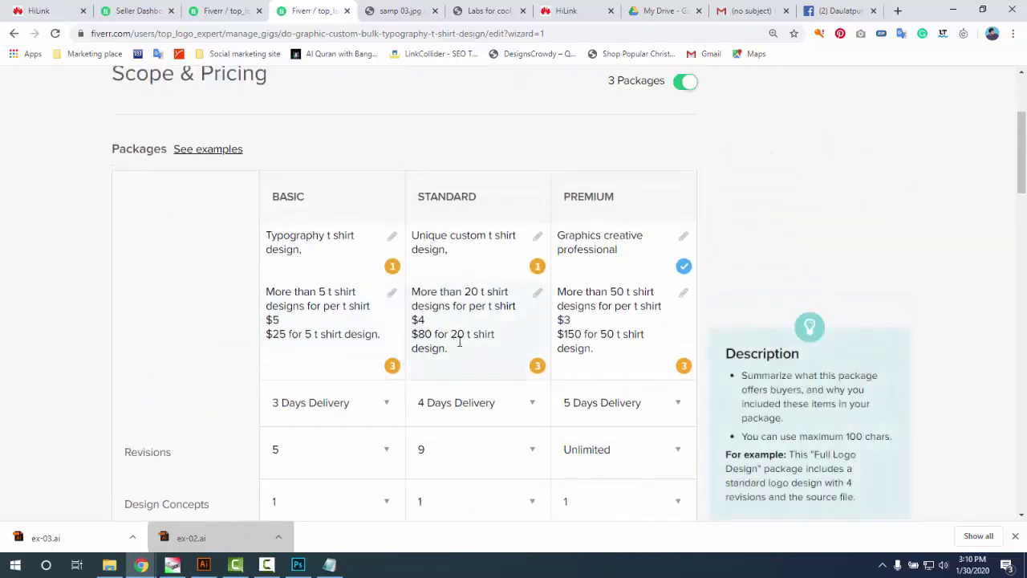
{"action": "scroll", "coordinate": [467, 312], "scroll_direction": "down", "scroll_amount": 3}
{"action": "scroll", "coordinate": [366, 305], "scroll_direction": "down", "scroll_amount": 1}
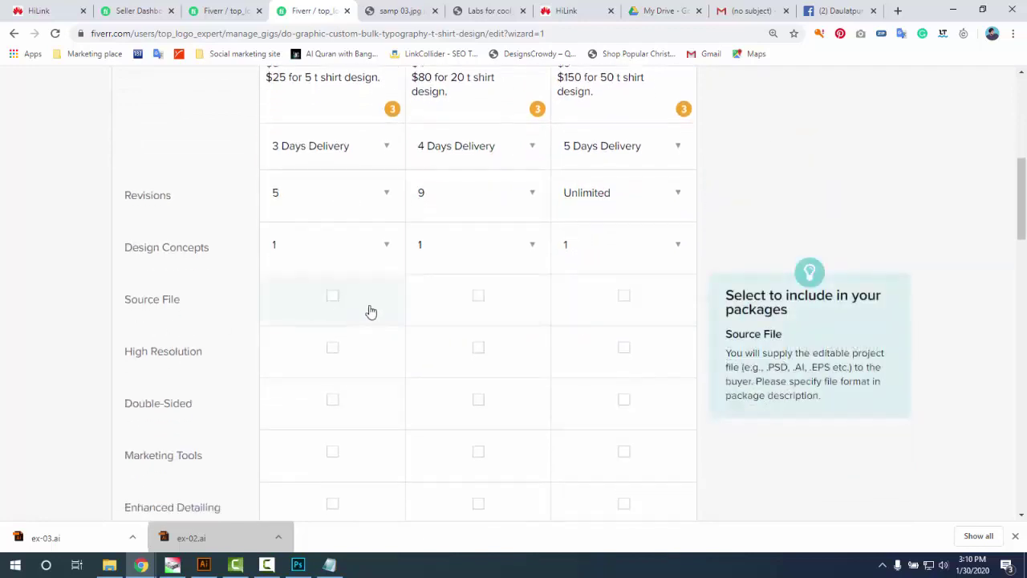
{"action": "left_click", "coordinate": [623, 296]}
{"action": "left_click", "coordinate": [332, 297]}
{"action": "left_click", "coordinate": [473, 297]}
- Include High Resolution in the Basic, Standard and Premium packages
{"action": "scroll", "coordinate": [300, 340], "scroll_direction": "down", "scroll_amount": 2}
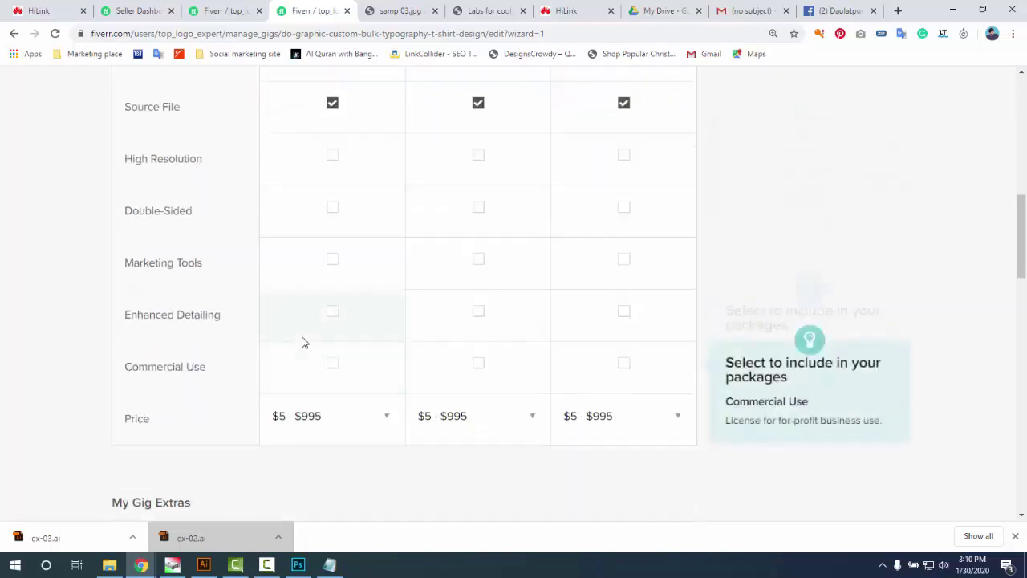
{"action": "scroll", "coordinate": [309, 298], "scroll_direction": "up", "scroll_amount": 1}
{"action": "left_click", "coordinate": [332, 231]}
{"action": "left_click", "coordinate": [460, 230]}
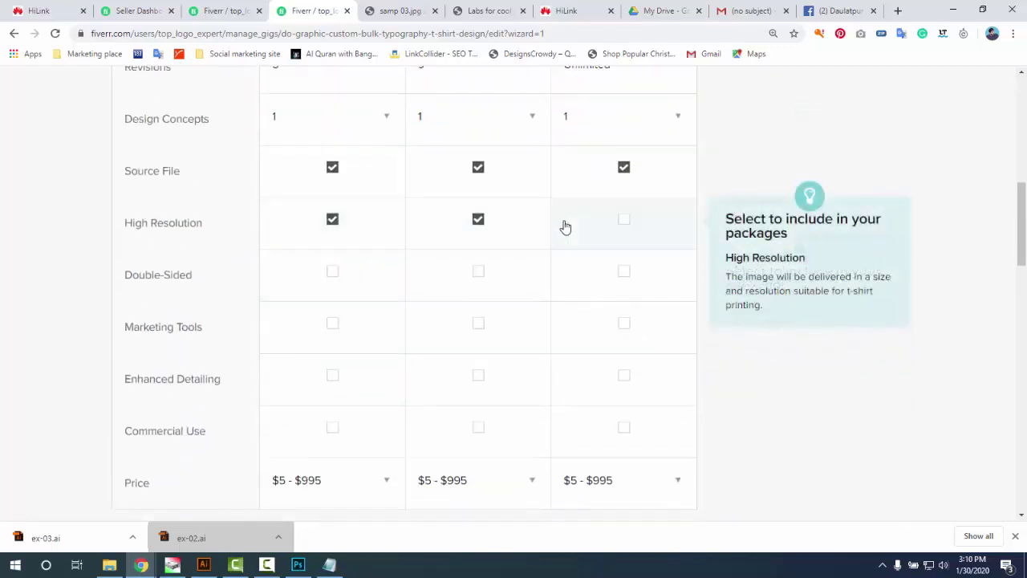
{"action": "left_click", "coordinate": [566, 228]}
{"action": "scroll", "coordinate": [342, 277], "scroll_direction": "up", "scroll_amount": 3}
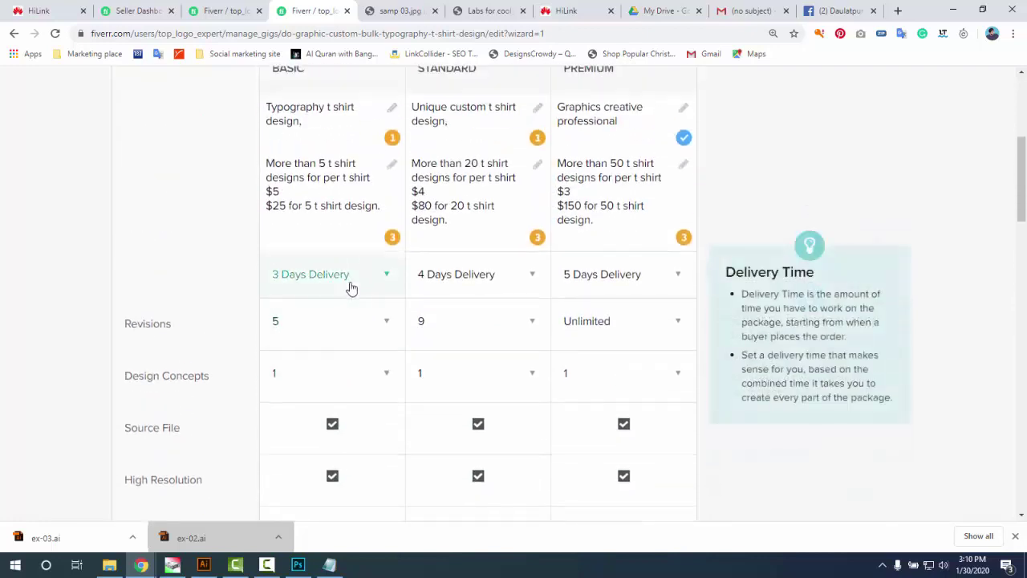
{"action": "scroll", "coordinate": [348, 293], "scroll_direction": "down", "scroll_amount": 1}
{"action": "scroll", "coordinate": [341, 307], "scroll_direction": "down", "scroll_amount": 4}
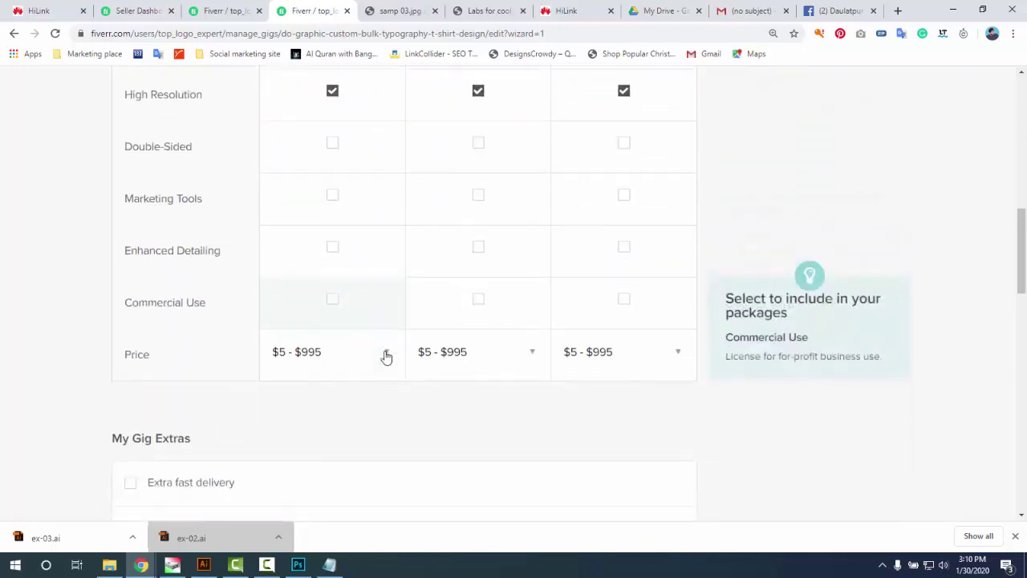
{"action": "scroll", "coordinate": [385, 355], "scroll_direction": "up", "scroll_amount": 2}
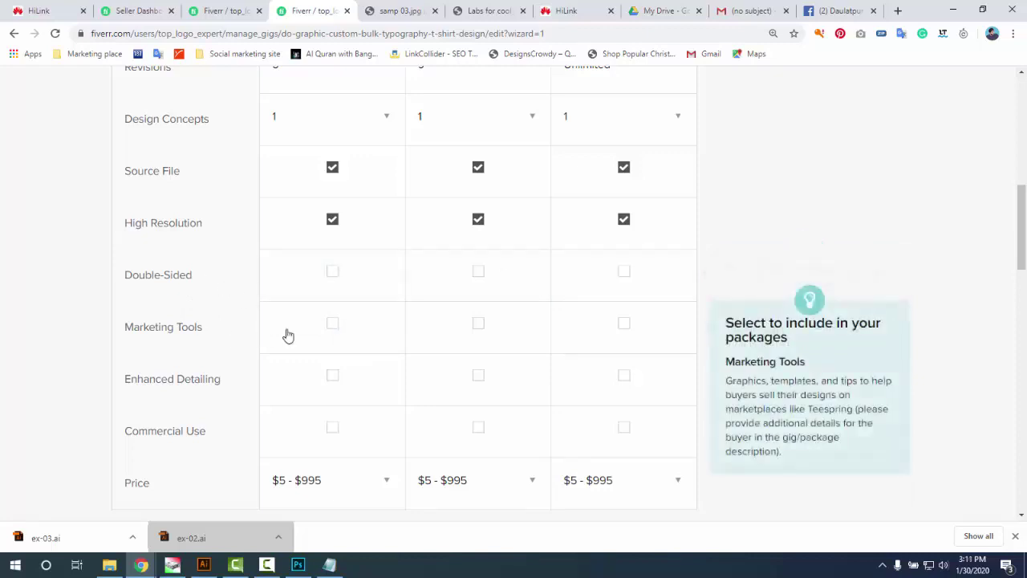
{"action": "left_click", "coordinate": [334, 273]}
{"action": "left_click", "coordinate": [480, 273]}
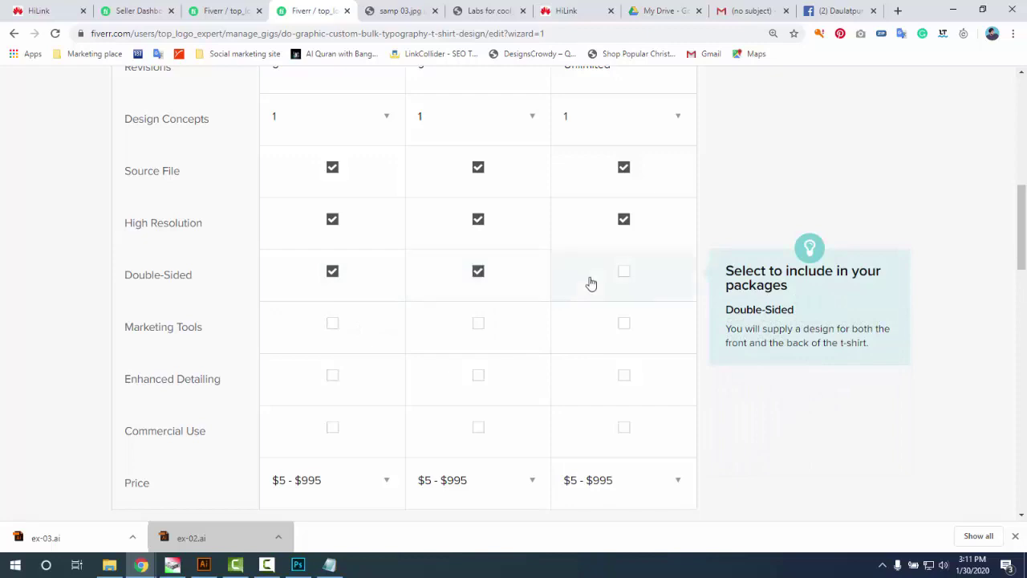
{"action": "left_click", "coordinate": [624, 273]}
{"action": "scroll", "coordinate": [328, 358], "scroll_direction": "down", "scroll_amount": 1}
{"action": "scroll", "coordinate": [257, 321], "scroll_direction": "down", "scroll_amount": 1}
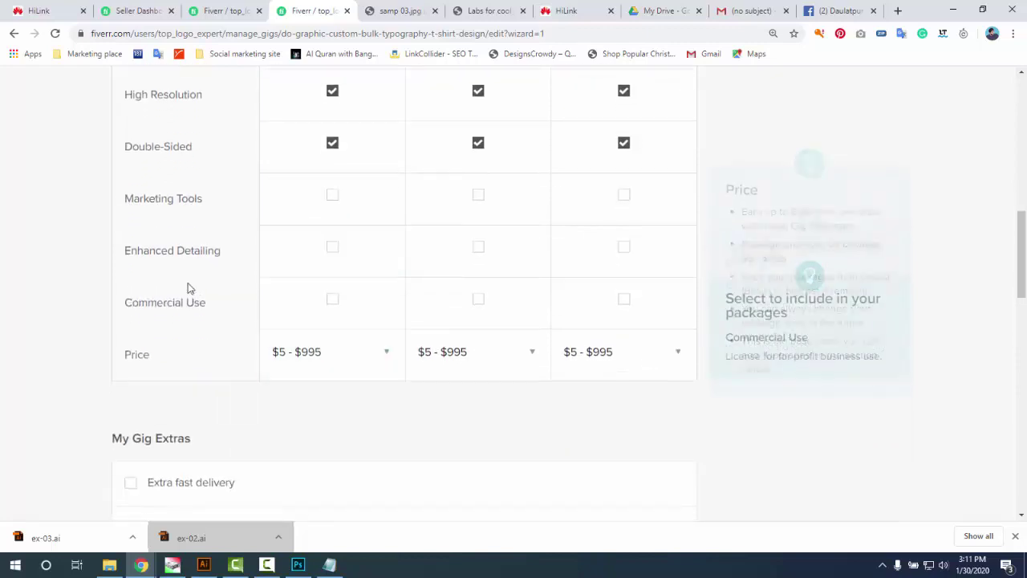
{"action": "left_click", "coordinate": [335, 156]}
{"action": "left_click", "coordinate": [481, 157]}
{"action": "left_click", "coordinate": [609, 155]}
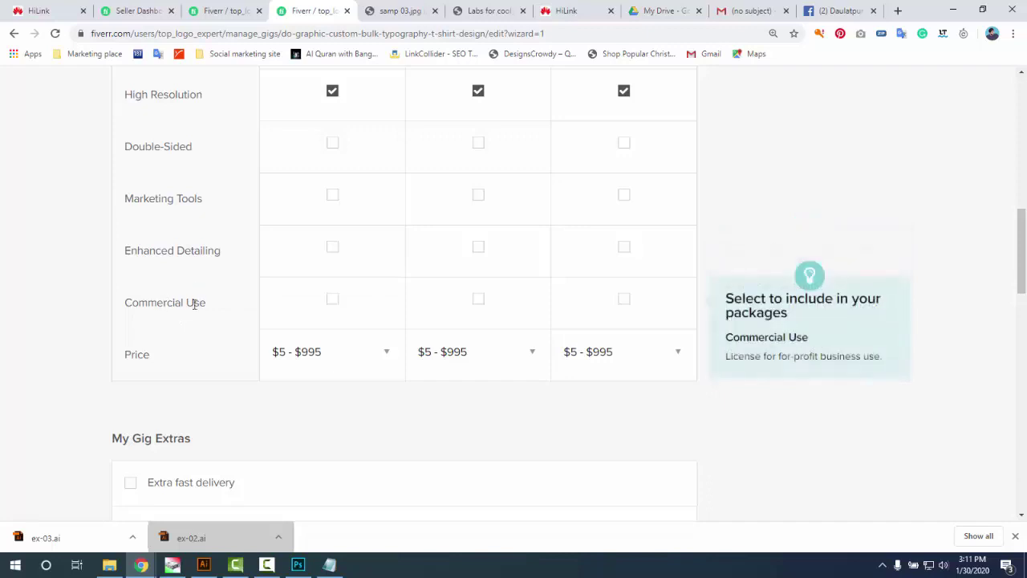
- Include Commercial Use in the Basic, Standard and Premium packages
{"action": "left_click", "coordinate": [296, 301]}
{"action": "left_click", "coordinate": [505, 309]}
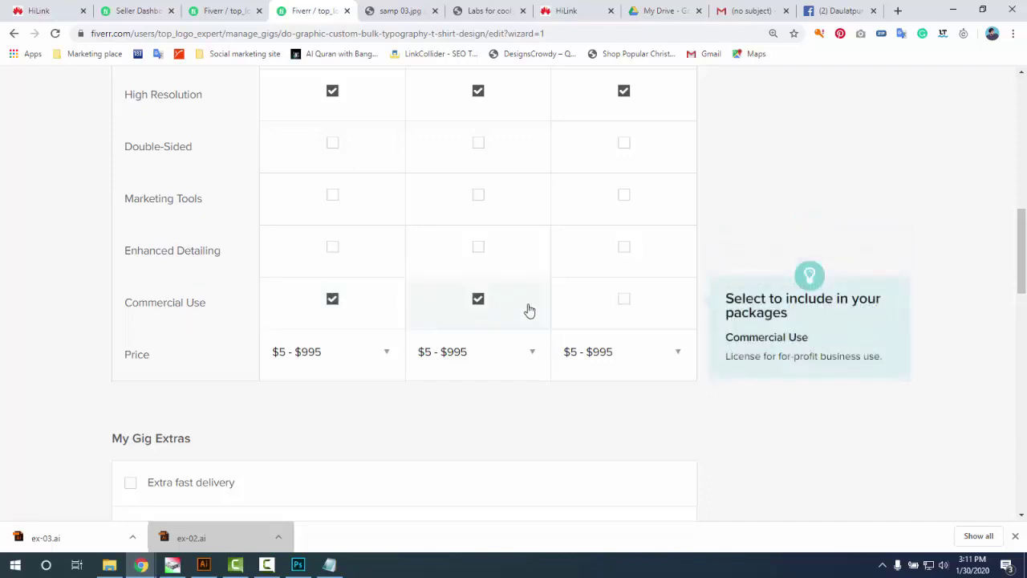
{"action": "left_click", "coordinate": [618, 302]}
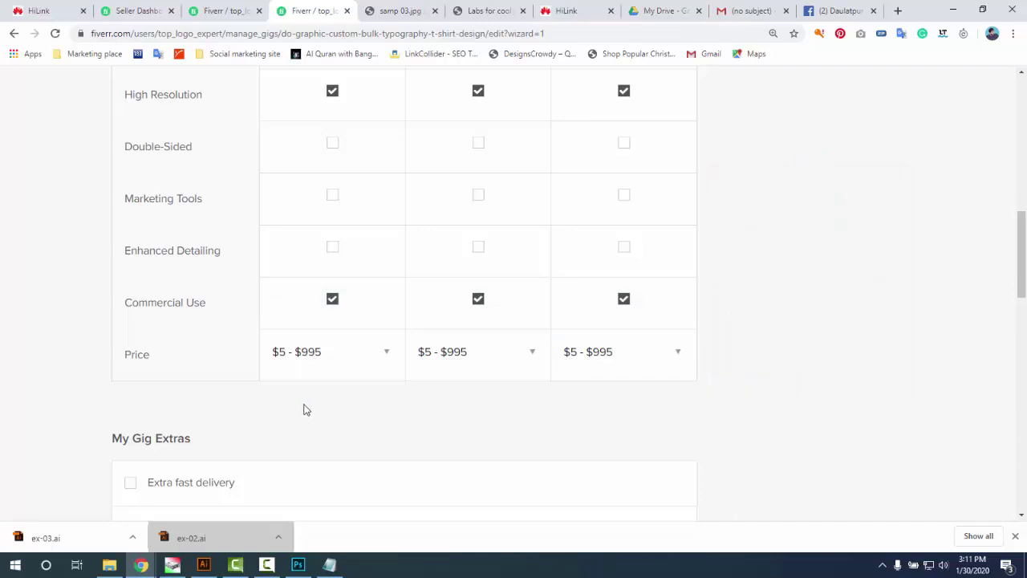
- Set the price of the Basic package to $25 and the Standard package to $80
{"action": "scroll", "coordinate": [321, 417], "scroll_direction": "up", "scroll_amount": 5}
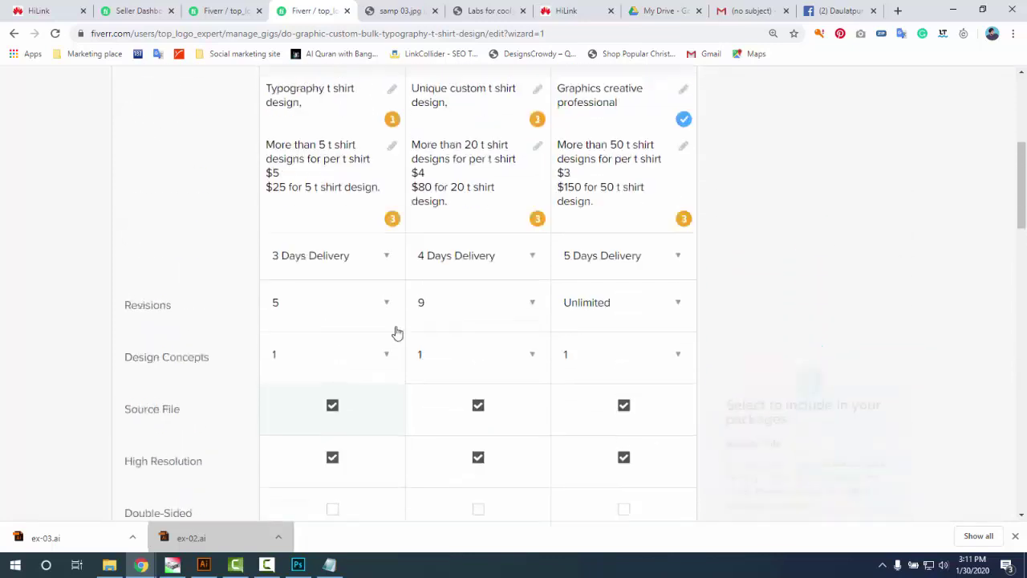
{"action": "scroll", "coordinate": [321, 401], "scroll_direction": "down", "scroll_amount": 5}
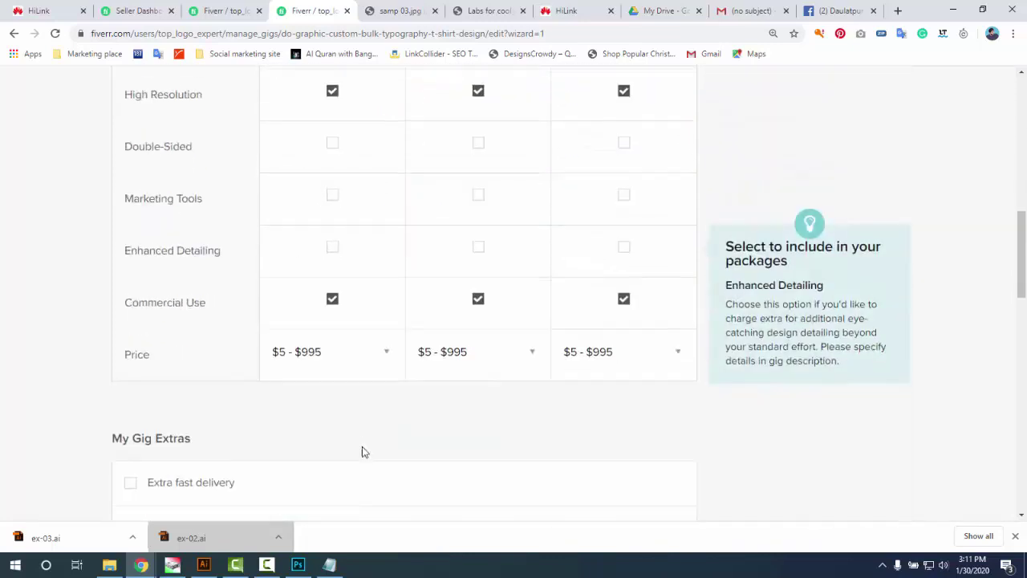
{"action": "scroll", "coordinate": [334, 383], "scroll_direction": "up", "scroll_amount": 1}
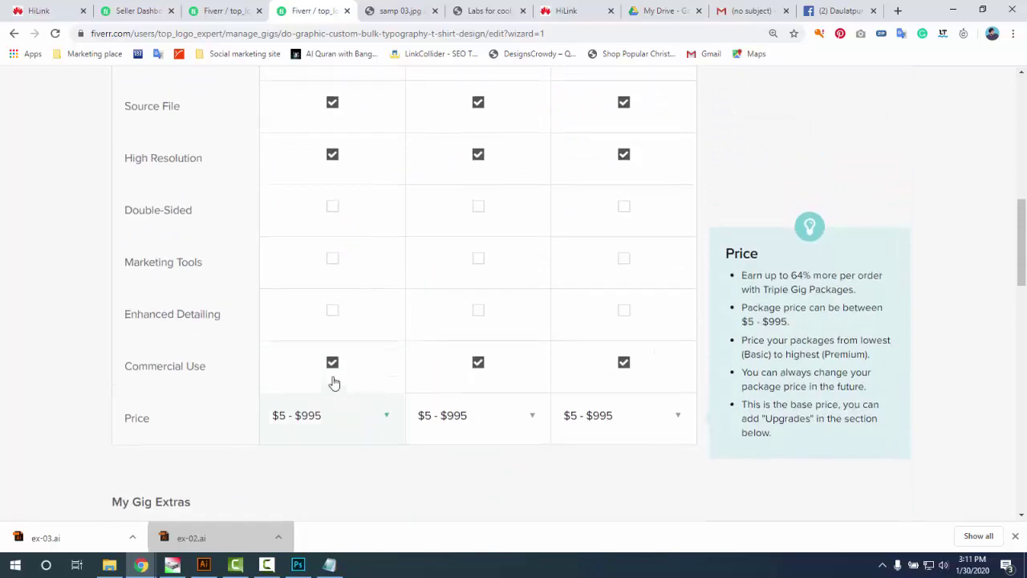
{"action": "left_click", "coordinate": [325, 416]}
{"action": "scroll", "coordinate": [317, 477], "scroll_direction": "down", "scroll_amount": 2}
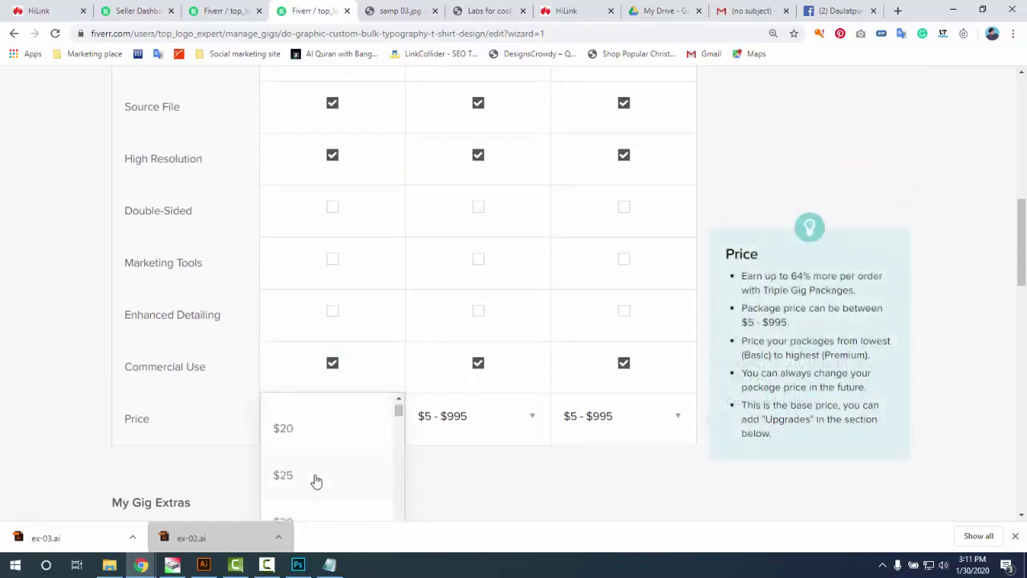
{"action": "left_click", "coordinate": [315, 480]}
{"action": "left_click", "coordinate": [500, 424]}
{"action": "scroll", "coordinate": [481, 465], "scroll_direction": "down", "scroll_amount": 5}
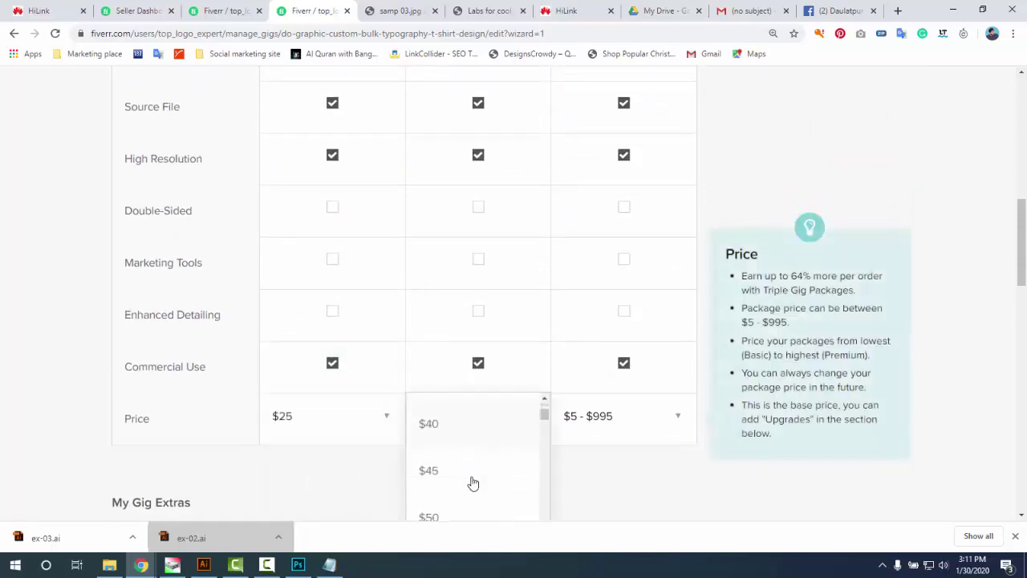
{"action": "scroll", "coordinate": [472, 485], "scroll_direction": "down", "scroll_amount": 5}
{"action": "left_click", "coordinate": [460, 432]}
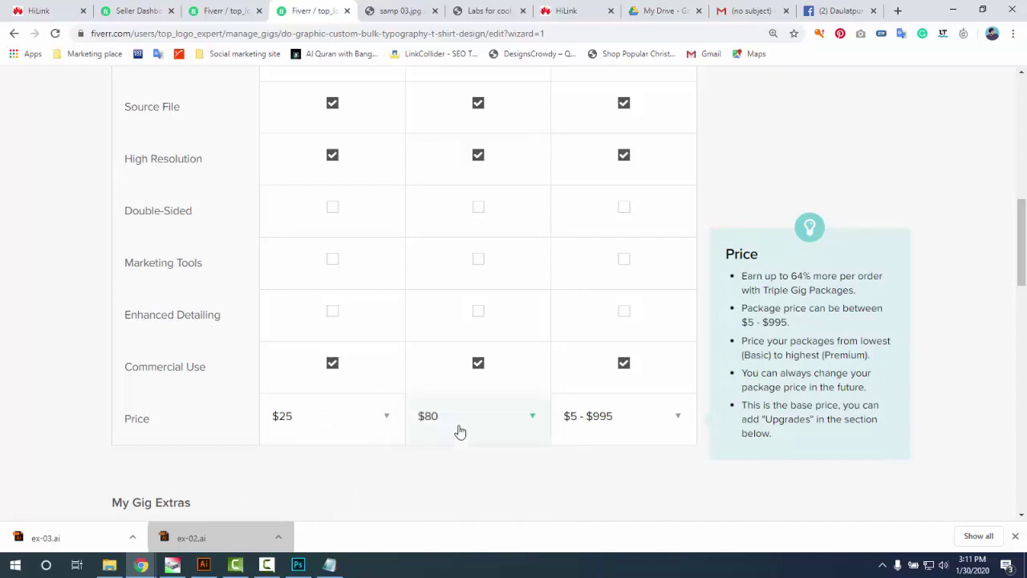
- Set the price of the Premium package to $150
{"action": "left_click", "coordinate": [631, 422]}
{"action": "scroll", "coordinate": [626, 441], "scroll_direction": "down", "scroll_amount": 2}
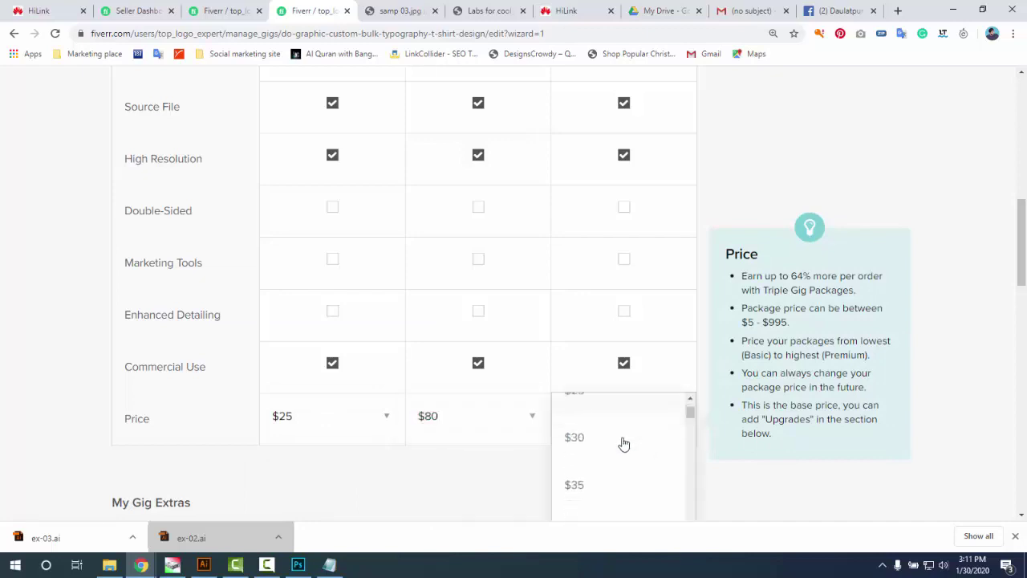
{"action": "scroll", "coordinate": [624, 444], "scroll_direction": "down", "scroll_amount": 8}
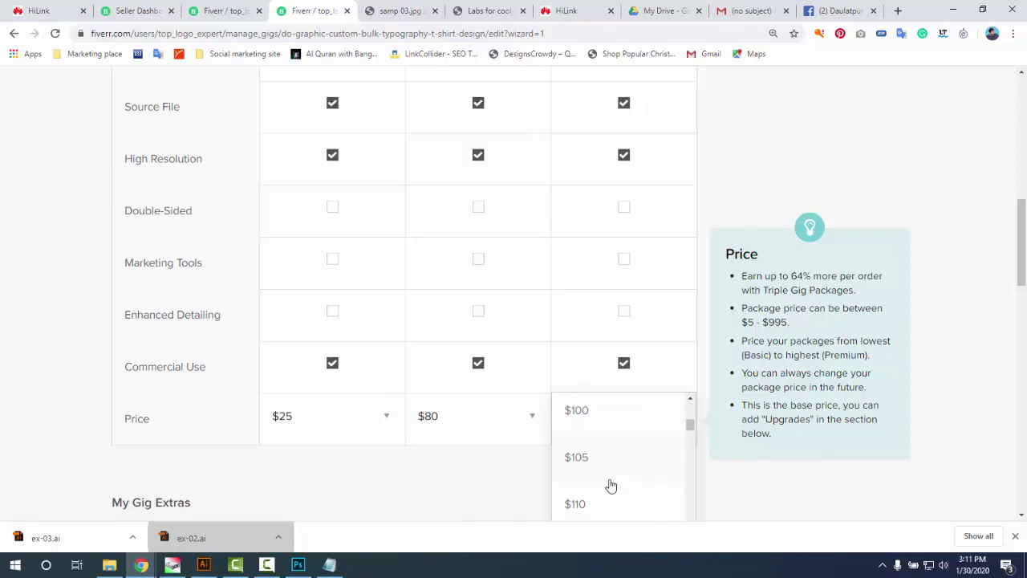
{"action": "scroll", "coordinate": [611, 486], "scroll_direction": "down", "scroll_amount": 5}
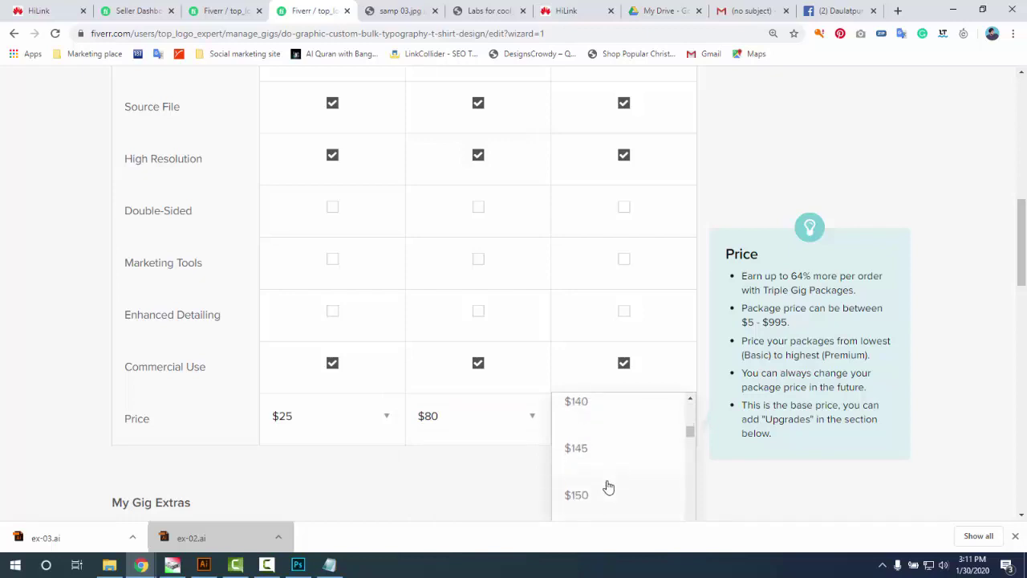
{"action": "left_click", "coordinate": [608, 489]}
- Enable the Extra fast delivery gig extra and offer Basic delivery in 1 day for an extra $20
{"action": "scroll", "coordinate": [364, 414], "scroll_direction": "down", "scroll_amount": 3}
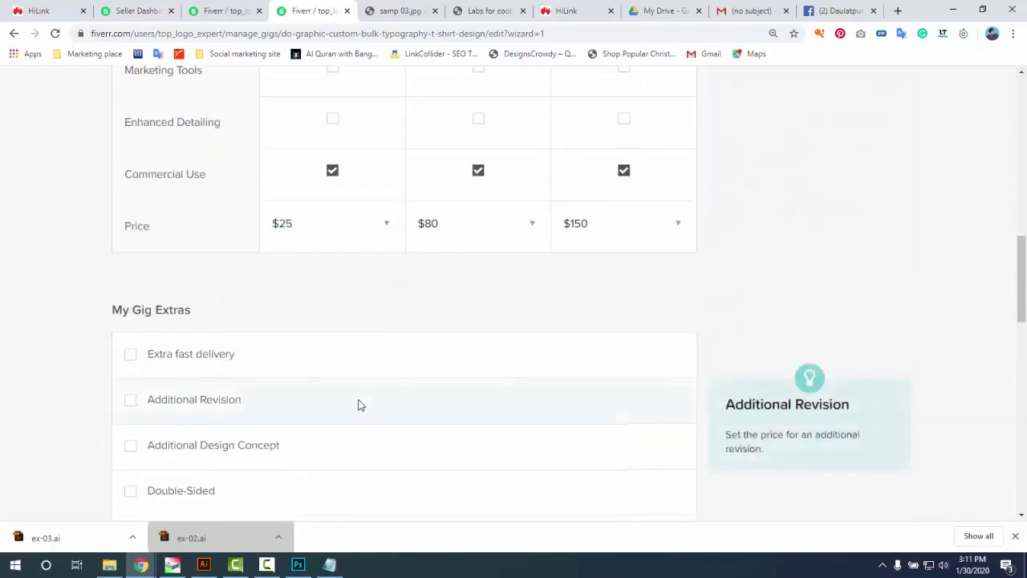
{"action": "scroll", "coordinate": [401, 449], "scroll_direction": "down", "scroll_amount": 2}
{"action": "scroll", "coordinate": [223, 394], "scroll_direction": "down", "scroll_amount": 2}
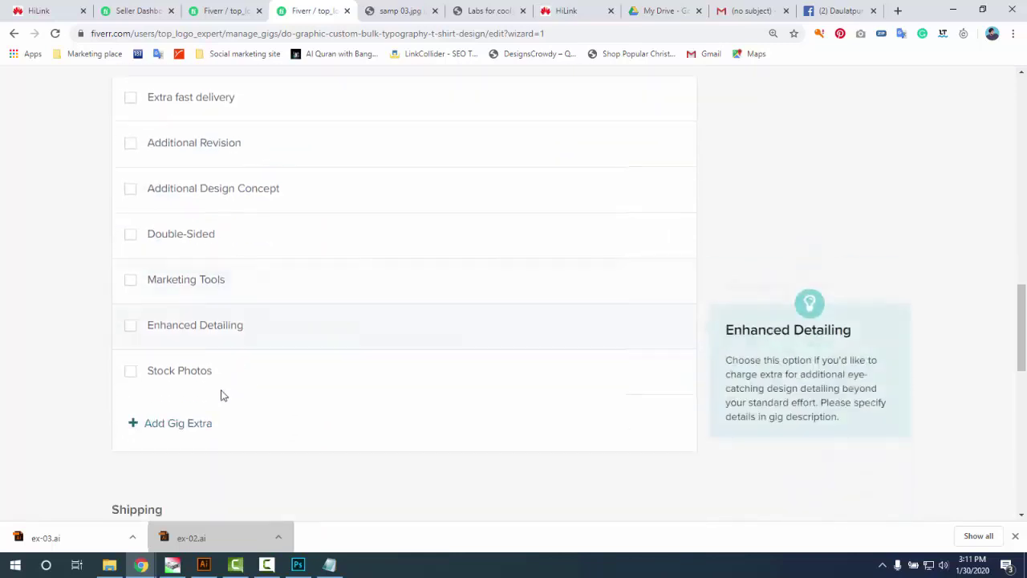
{"action": "scroll", "coordinate": [215, 379], "scroll_direction": "up", "scroll_amount": 3}
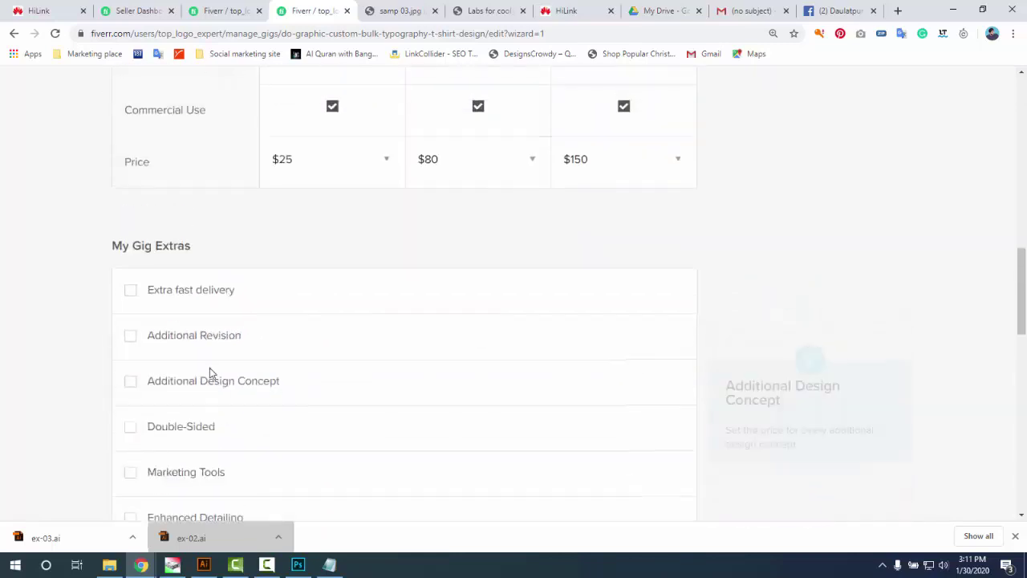
{"action": "left_click", "coordinate": [130, 291]}
{"action": "left_click", "coordinate": [477, 339]}
{"action": "left_click", "coordinate": [460, 378]}
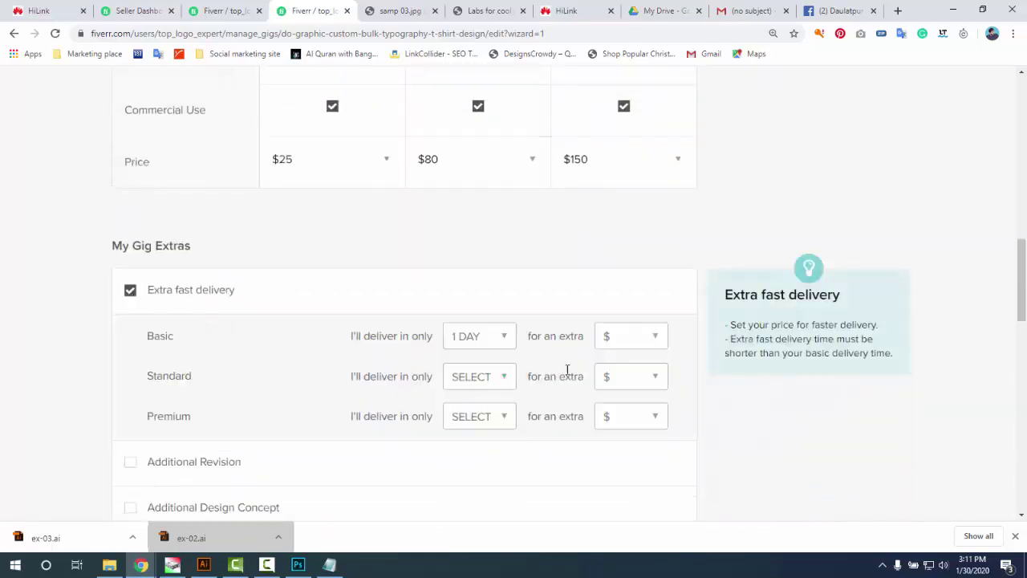
{"action": "left_click", "coordinate": [627, 343]}
{"action": "scroll", "coordinate": [617, 457], "scroll_direction": "down", "scroll_amount": 2}
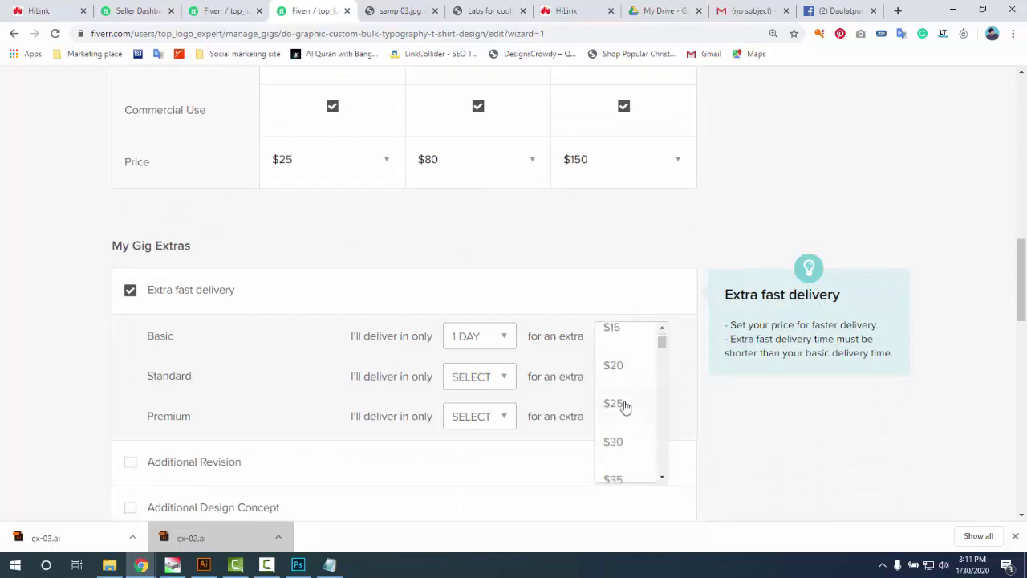
{"action": "left_click", "coordinate": [626, 373]}
- Offer extra fast delivery for the Standard package in 1 day for an extra $30
{"action": "left_click", "coordinate": [488, 380]}
{"action": "scroll", "coordinate": [500, 458], "scroll_direction": "down", "scroll_amount": 2}
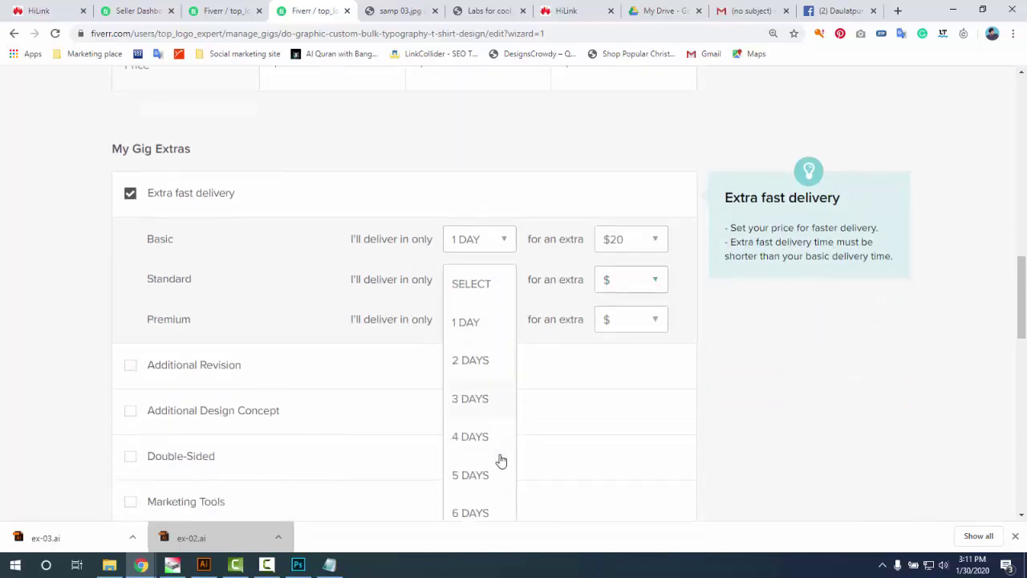
{"action": "left_click", "coordinate": [464, 297]}
{"action": "left_click", "coordinate": [624, 255]}
{"action": "scroll", "coordinate": [631, 309], "scroll_direction": "down", "scroll_amount": 3}
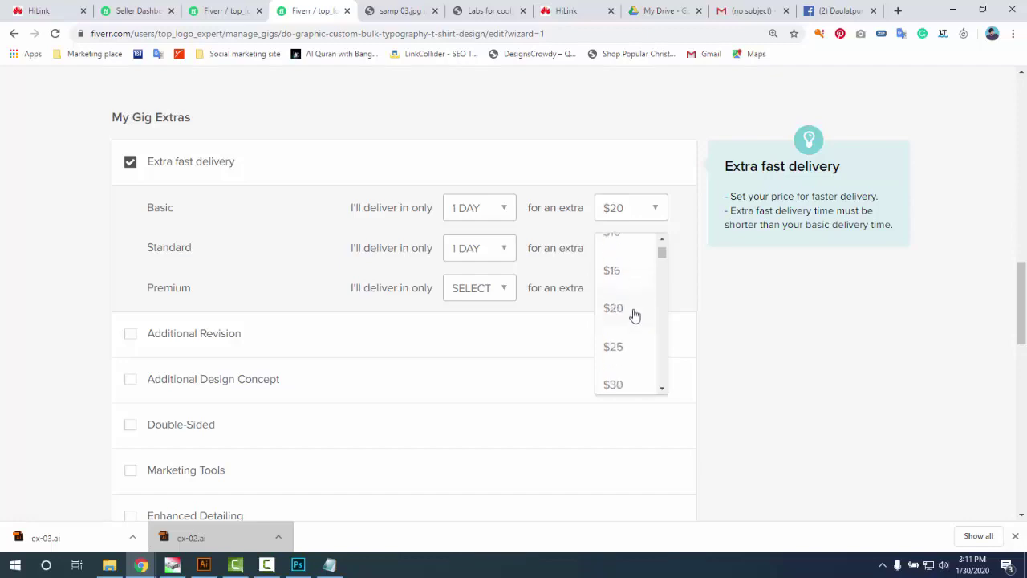
{"action": "left_click", "coordinate": [631, 351]}
- Offer extra fast delivery for the Premium package in 1 day for an extra $50
{"action": "left_click", "coordinate": [496, 288]}
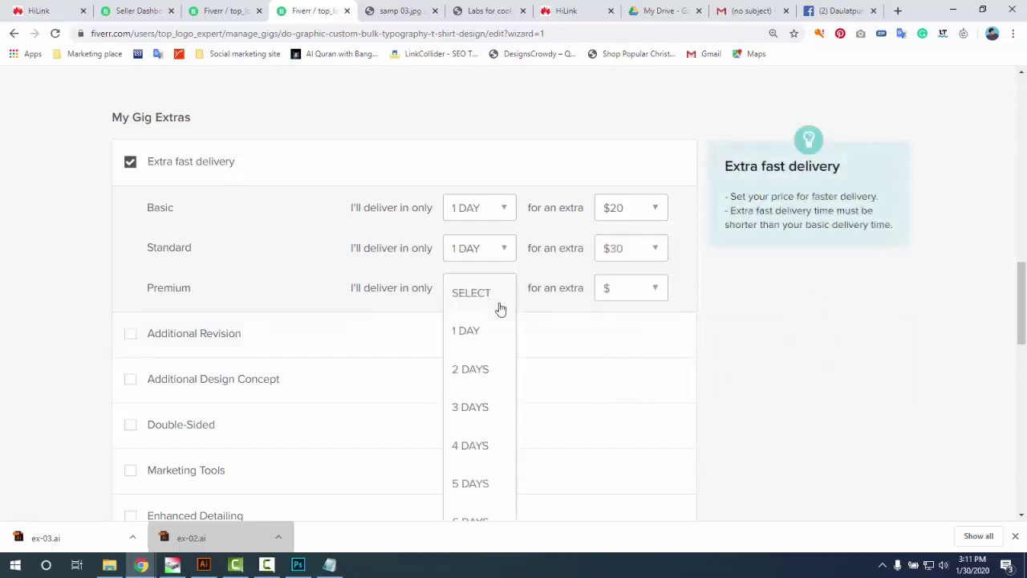
{"action": "left_click", "coordinate": [497, 328]}
{"action": "left_click", "coordinate": [647, 294]}
{"action": "scroll", "coordinate": [630, 361], "scroll_direction": "down", "scroll_amount": 1}
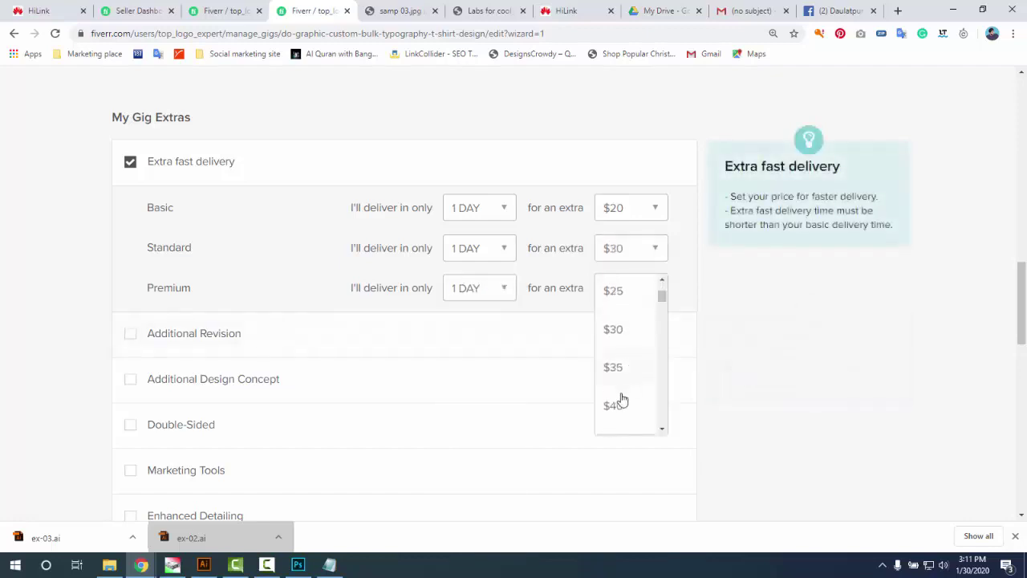
{"action": "scroll", "coordinate": [626, 394], "scroll_direction": "down", "scroll_amount": 2}
{"action": "left_click", "coordinate": [623, 418]}
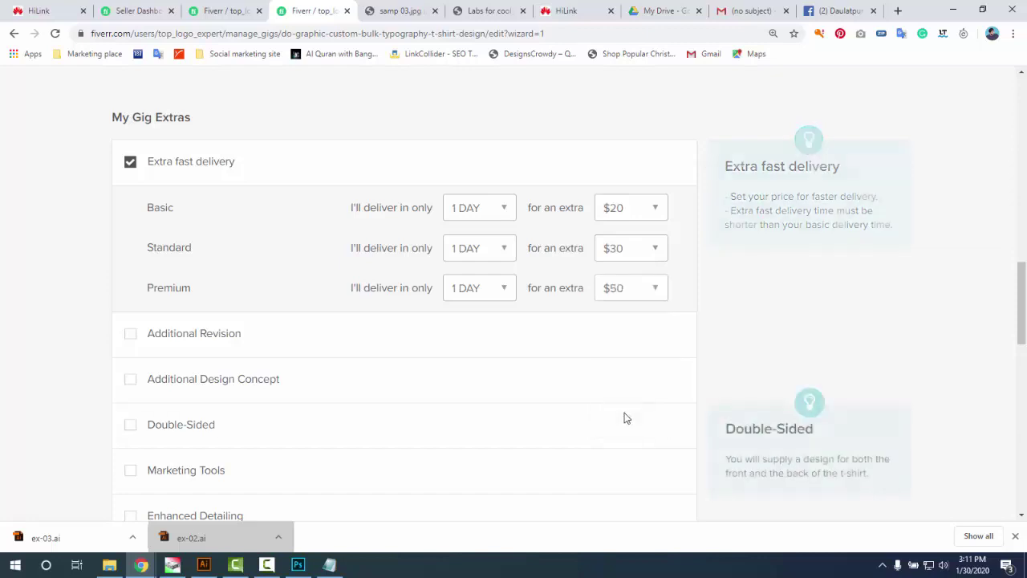
- Review the package descriptions, delivery times and prices against the extra fast delivery settings
{"action": "scroll", "coordinate": [698, 316], "scroll_direction": "up", "scroll_amount": 2}
{"action": "scroll", "coordinate": [635, 335], "scroll_direction": "up", "scroll_amount": 7}
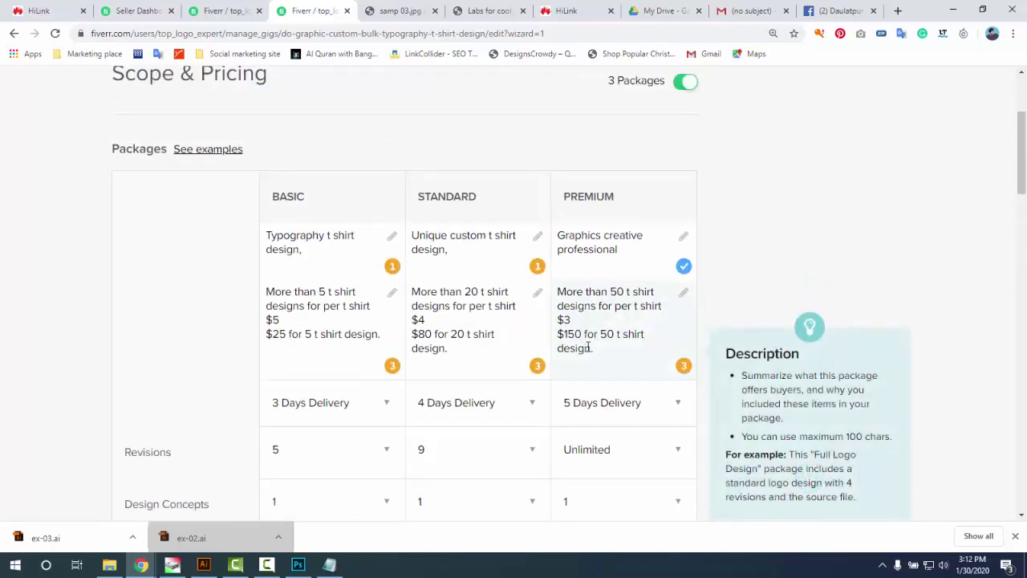
{"action": "scroll", "coordinate": [592, 345], "scroll_direction": "down", "scroll_amount": 7}
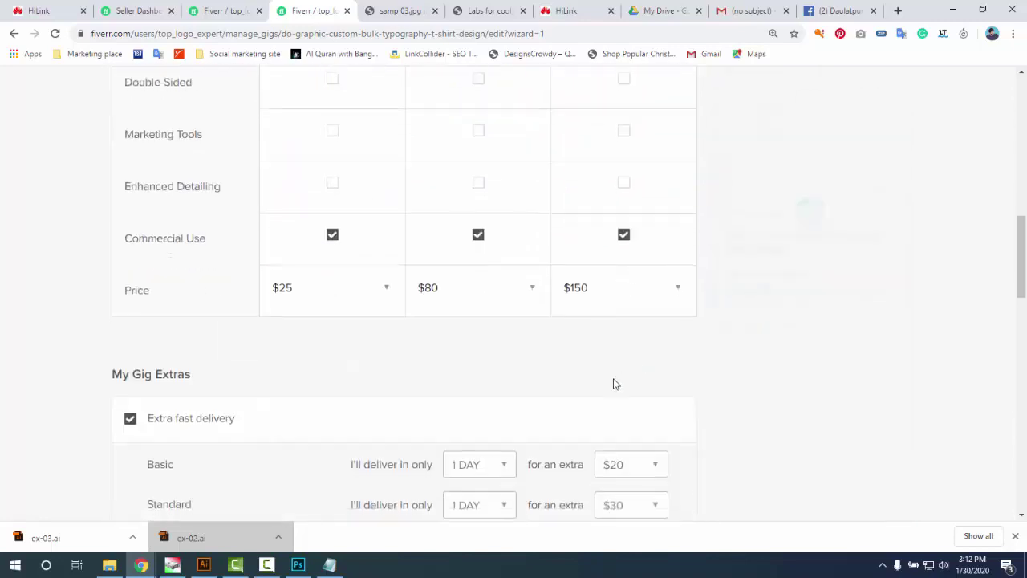
{"action": "scroll", "coordinate": [437, 317], "scroll_direction": "down", "scroll_amount": 1}
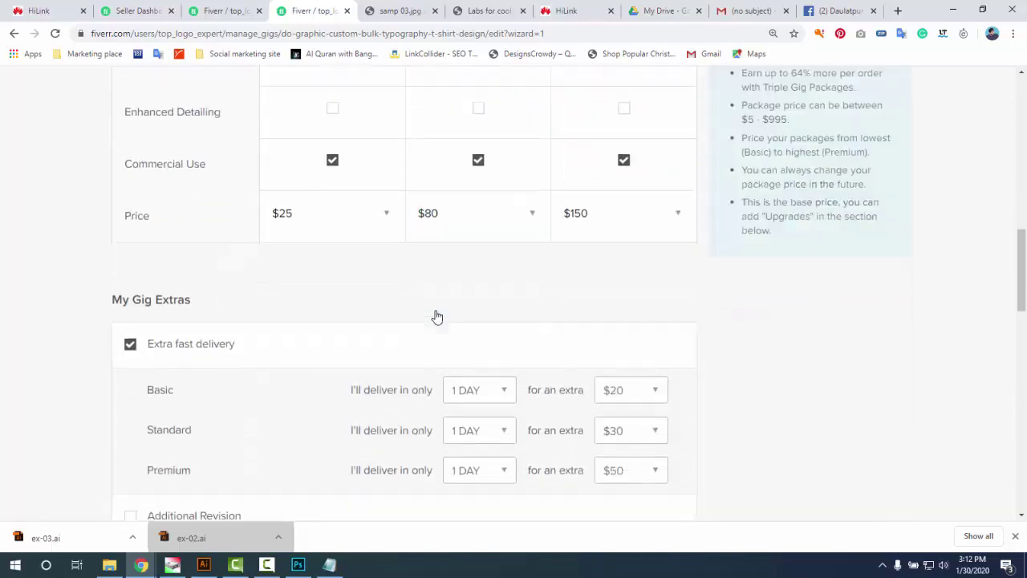
{"action": "scroll", "coordinate": [437, 317], "scroll_direction": "down", "scroll_amount": 1}
{"action": "scroll", "coordinate": [374, 284], "scroll_direction": "down", "scroll_amount": 2}
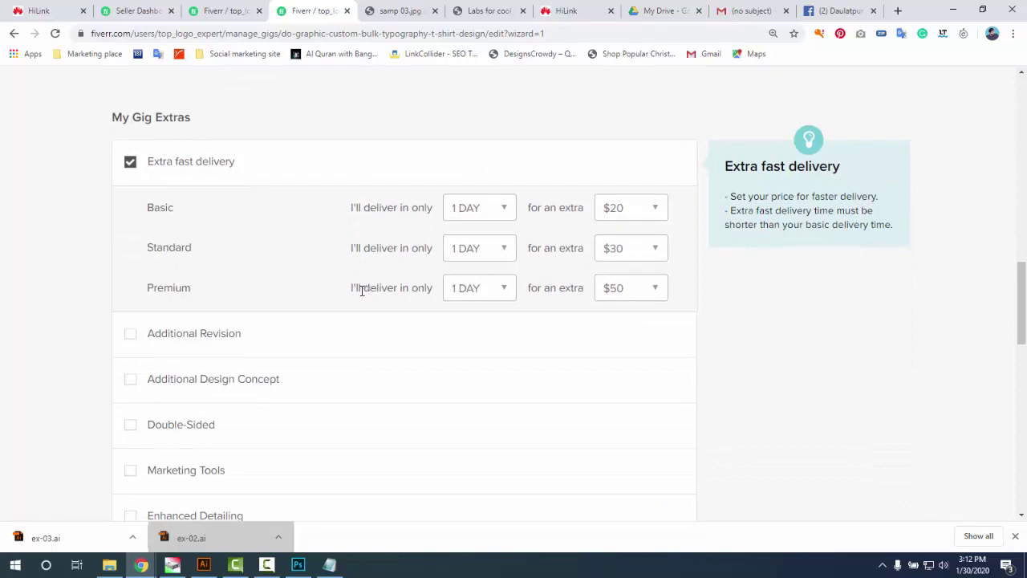
- Enable the Additional Revision gig extra for an extra $20 and 1 additional day
{"action": "scroll", "coordinate": [238, 300], "scroll_direction": "down", "scroll_amount": 1}
{"action": "left_click", "coordinate": [130, 272]}
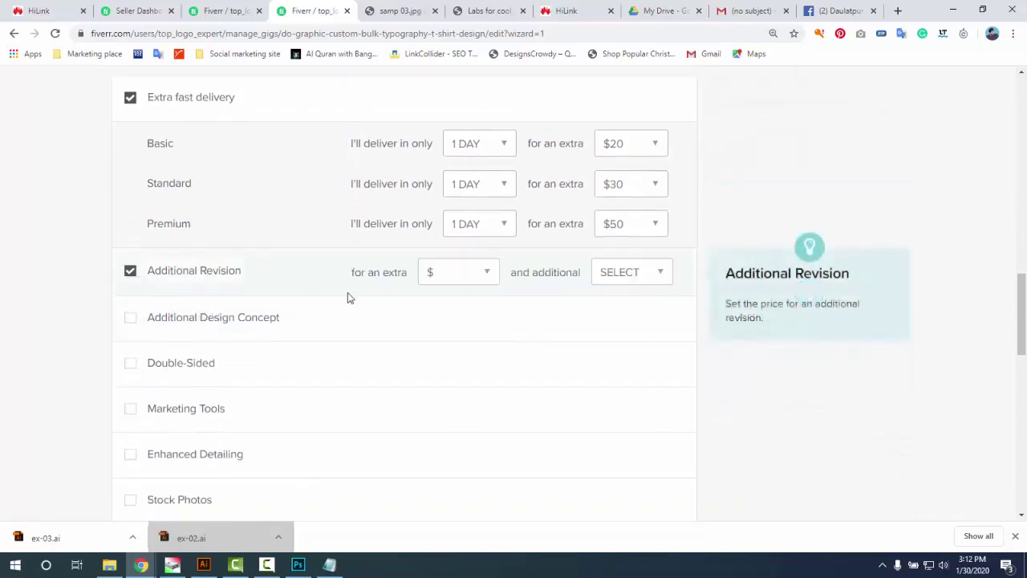
{"action": "left_click", "coordinate": [445, 275]}
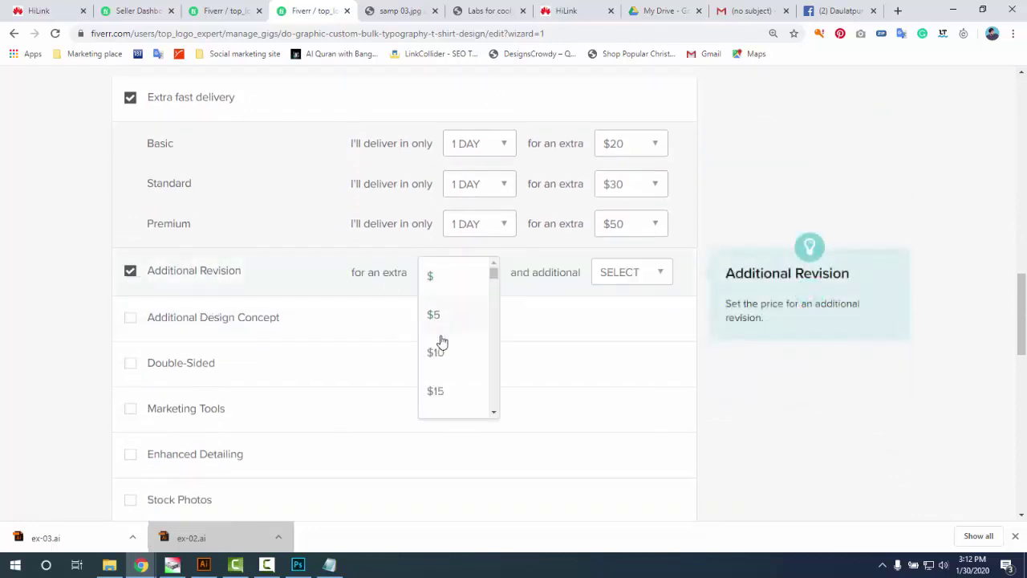
{"action": "left_click", "coordinate": [438, 392]}
{"action": "scroll", "coordinate": [441, 384], "scroll_direction": "down", "scroll_amount": 3}
{"action": "scroll", "coordinate": [475, 301], "scroll_direction": "up", "scroll_amount": 2}
{"action": "left_click", "coordinate": [473, 209]}
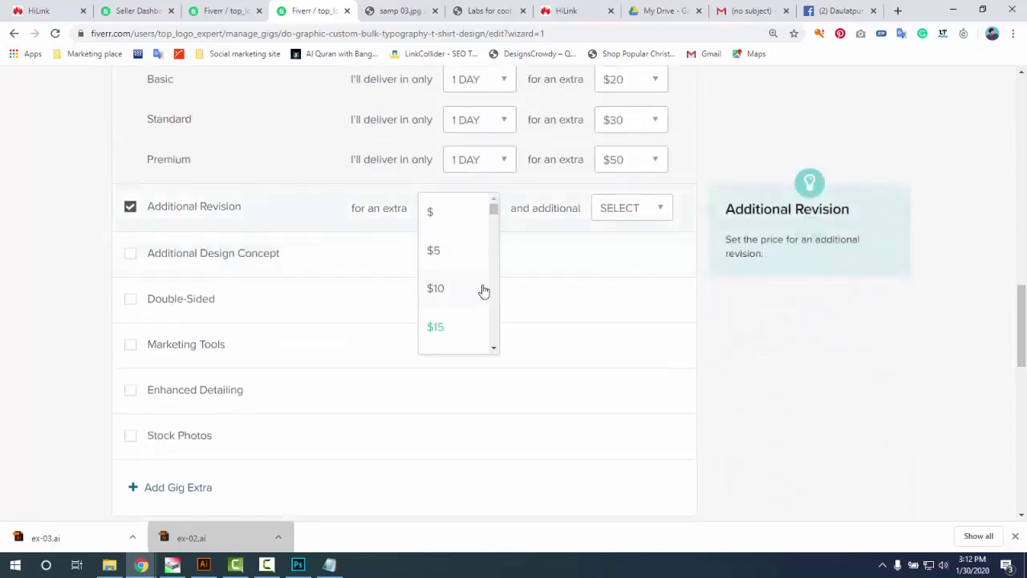
{"action": "scroll", "coordinate": [479, 299], "scroll_direction": "down", "scroll_amount": 2}
{"action": "scroll", "coordinate": [477, 298], "scroll_direction": "down", "scroll_amount": 2}
{"action": "scroll", "coordinate": [465, 287], "scroll_direction": "up", "scroll_amount": 2}
{"action": "left_click", "coordinate": [473, 241]}
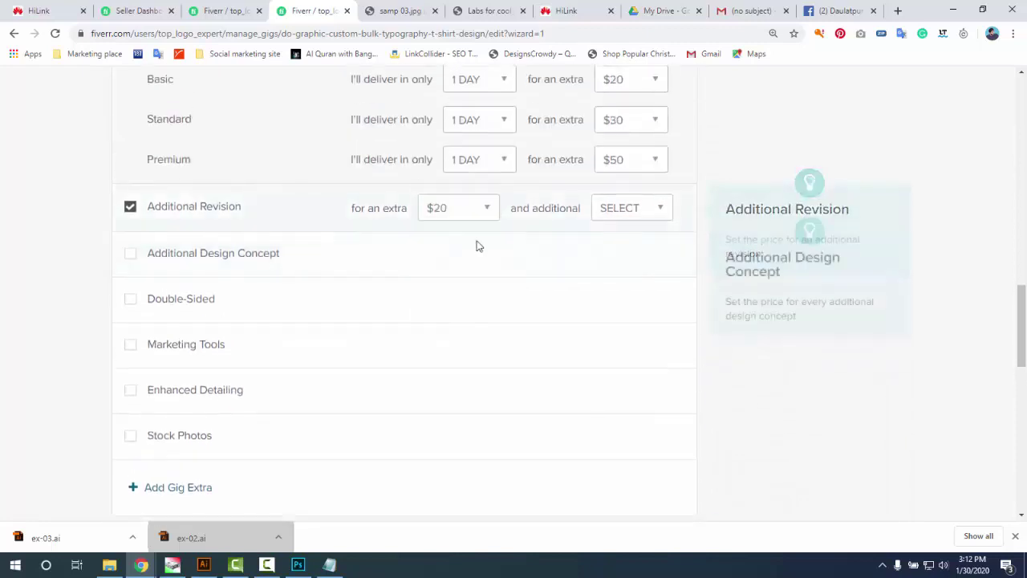
{"action": "left_click", "coordinate": [639, 209]}
{"action": "left_click", "coordinate": [608, 252]}
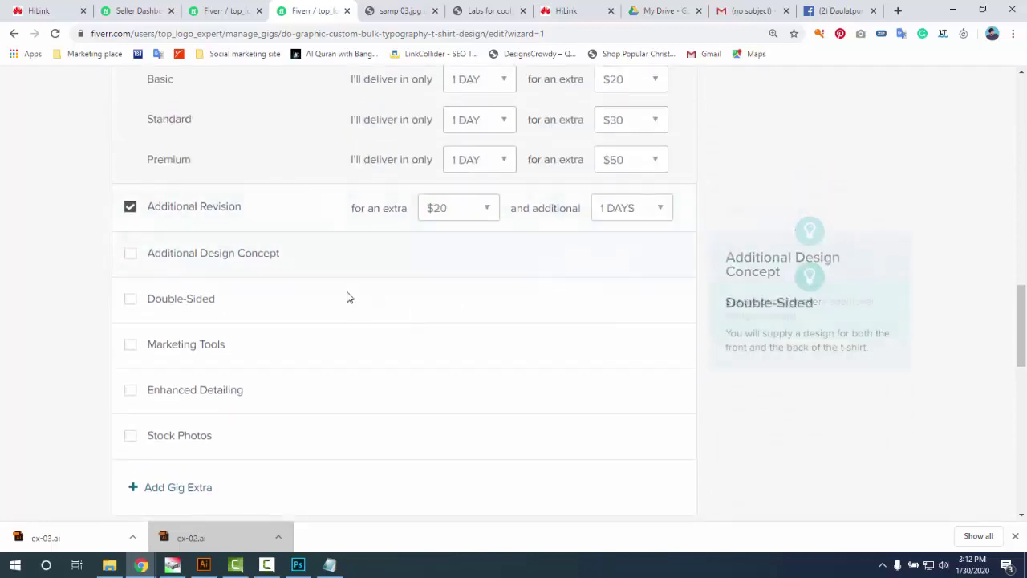
- Enable the Additional Design Concept gig extra for an extra $5 and 1 additional day
{"action": "left_click", "coordinate": [129, 255]}
{"action": "left_click", "coordinate": [461, 259]}
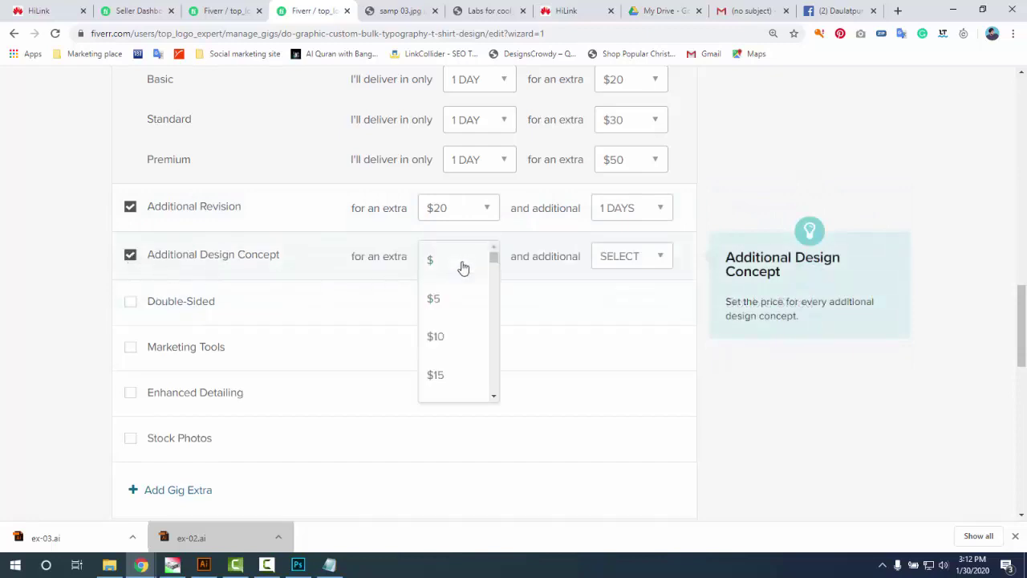
{"action": "left_click", "coordinate": [437, 300]}
{"action": "left_click", "coordinate": [621, 257]}
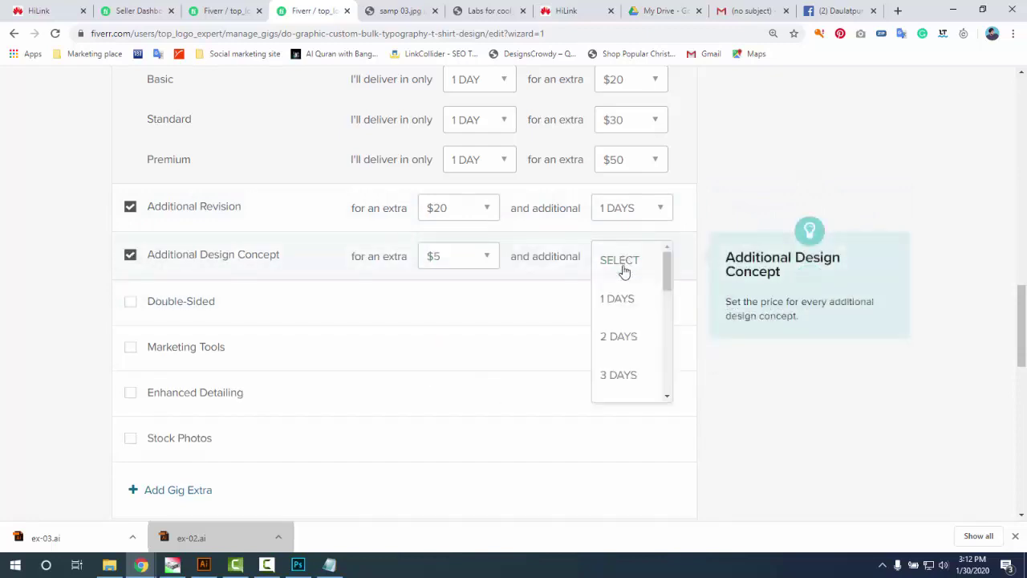
{"action": "left_click", "coordinate": [610, 300]}
- Enable the Double-Sided gig extra for an extra $20 and 1 additional day
{"action": "scroll", "coordinate": [172, 254], "scroll_direction": "down", "scroll_amount": 1}
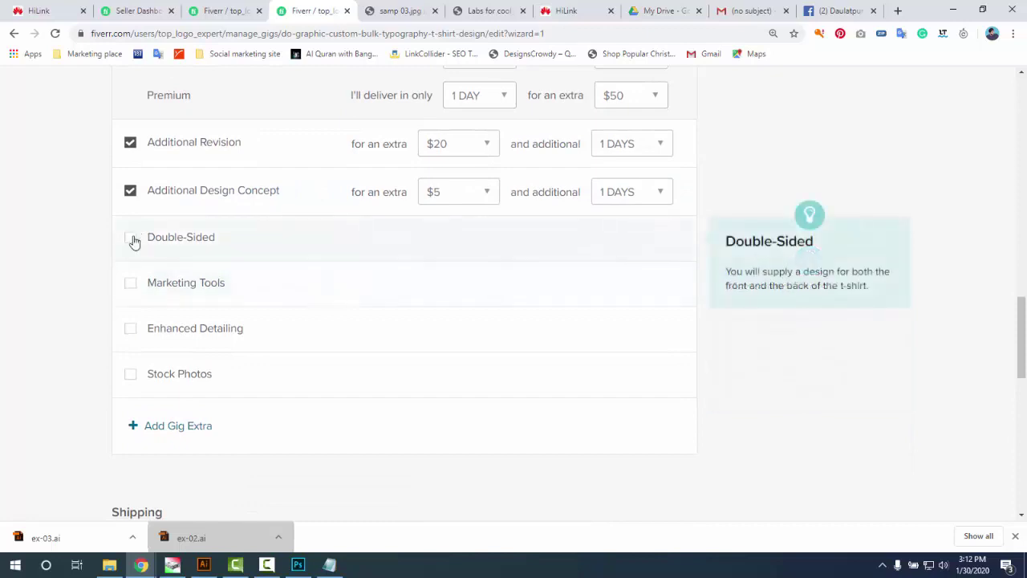
{"action": "left_click", "coordinate": [131, 239]}
{"action": "left_click", "coordinate": [460, 242]}
{"action": "scroll", "coordinate": [473, 307], "scroll_direction": "down", "scroll_amount": 1}
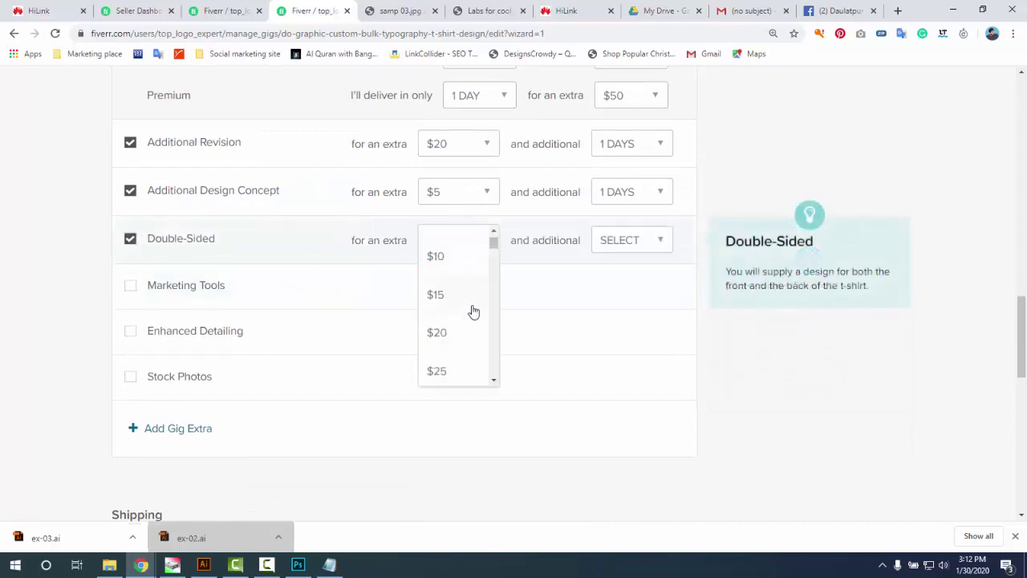
{"action": "scroll", "coordinate": [462, 295], "scroll_direction": "up", "scroll_amount": 1}
{"action": "left_click", "coordinate": [456, 287]}
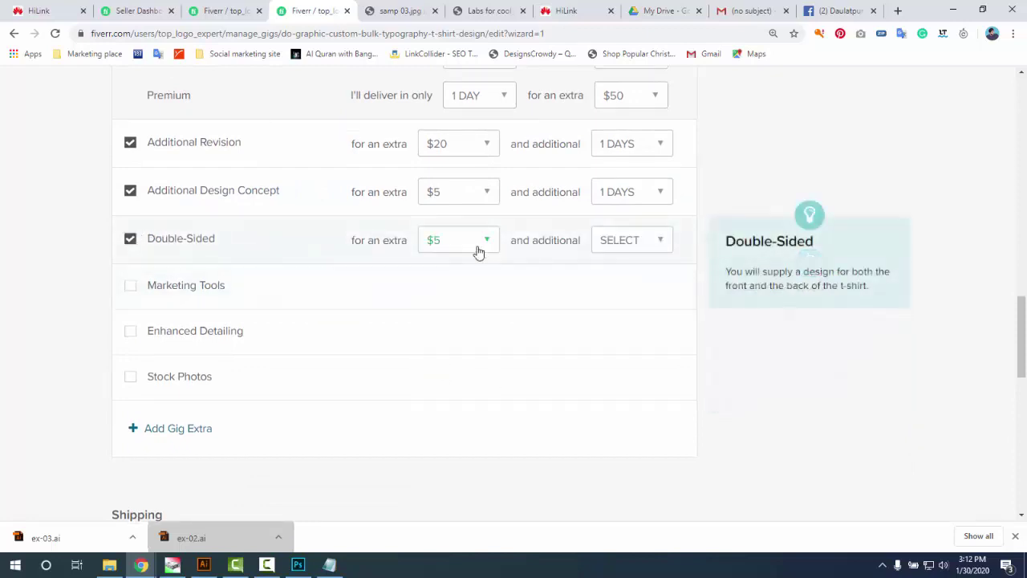
{"action": "left_click", "coordinate": [477, 250]}
{"action": "scroll", "coordinate": [467, 301], "scroll_direction": "down", "scroll_amount": 1}
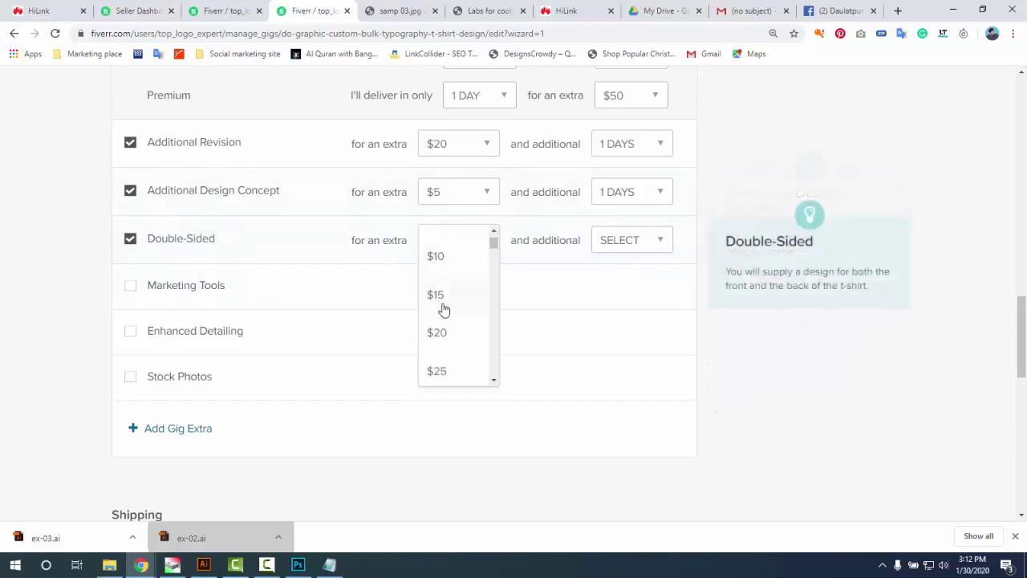
{"action": "scroll", "coordinate": [448, 315], "scroll_direction": "down", "scroll_amount": 1}
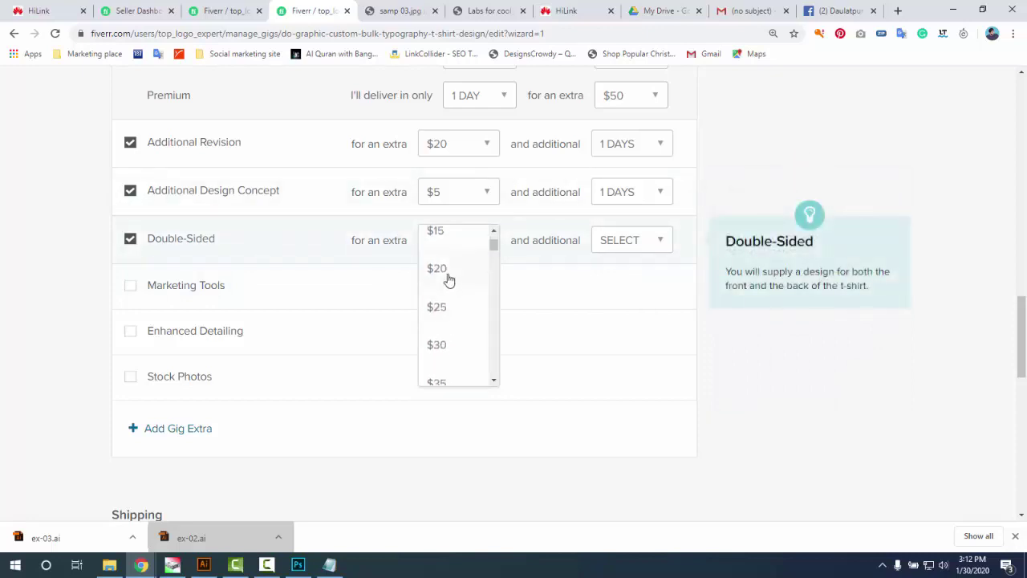
{"action": "left_click", "coordinate": [451, 307]}
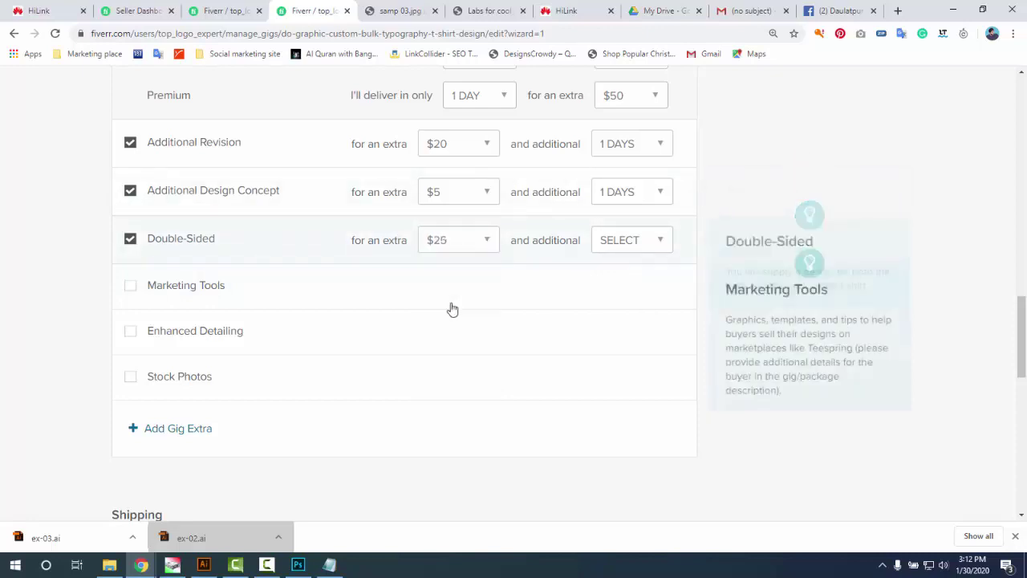
{"action": "left_click", "coordinate": [460, 243]}
{"action": "left_click", "coordinate": [440, 271]}
{"action": "left_click", "coordinate": [647, 245]}
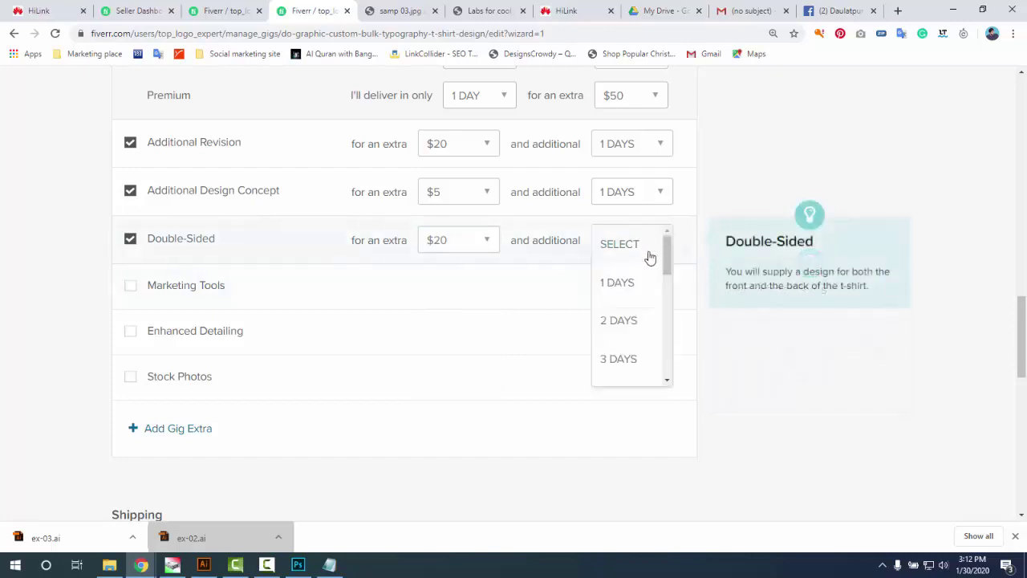
{"action": "left_click", "coordinate": [611, 281]}
- Enable the Marketing Tools, Enhanced Detailing and Stock Photos gig extras
{"action": "scroll", "coordinate": [155, 268], "scroll_direction": "down", "scroll_amount": 1}
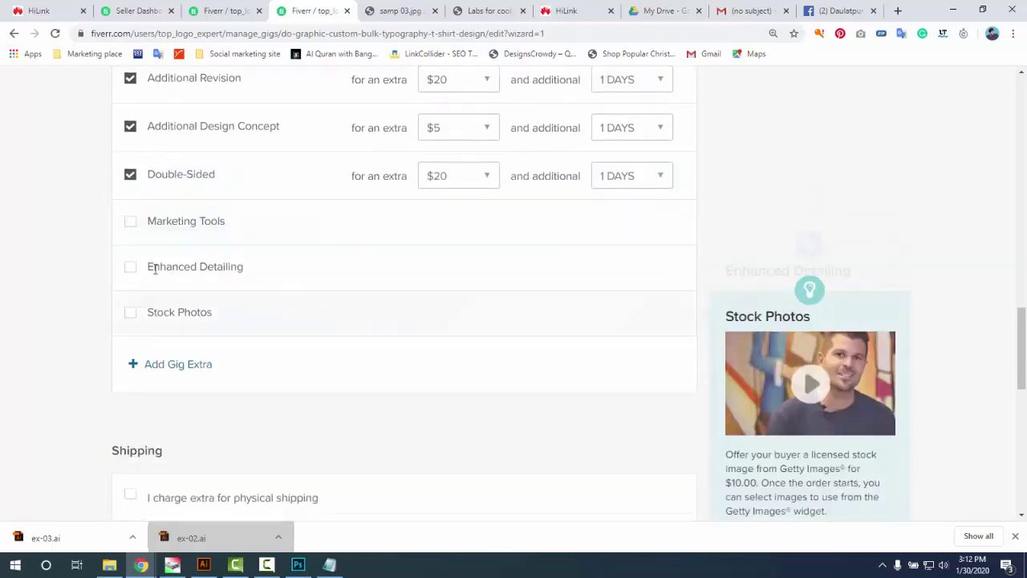
{"action": "left_click", "coordinate": [130, 223]}
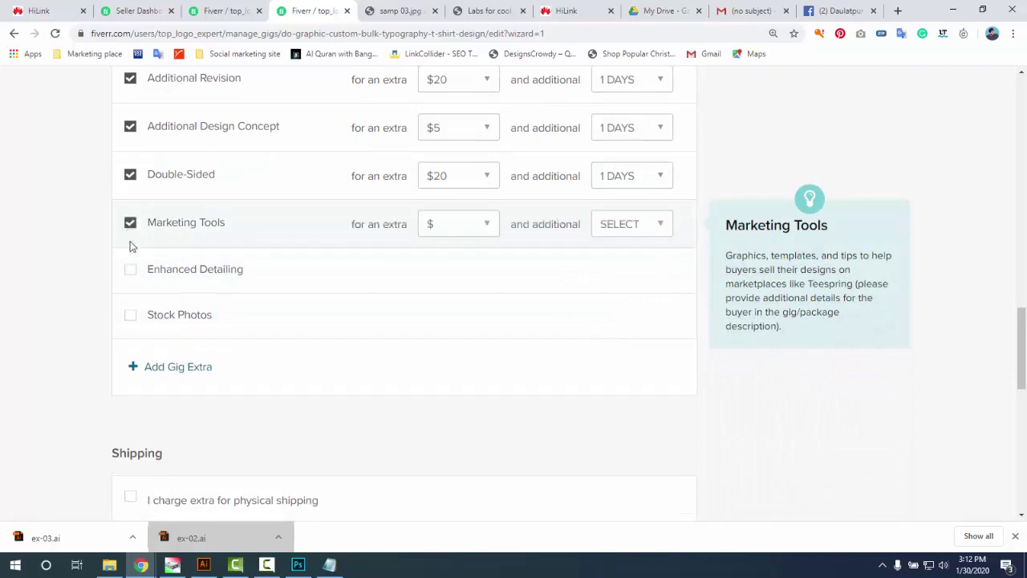
{"action": "left_click", "coordinate": [128, 271]}
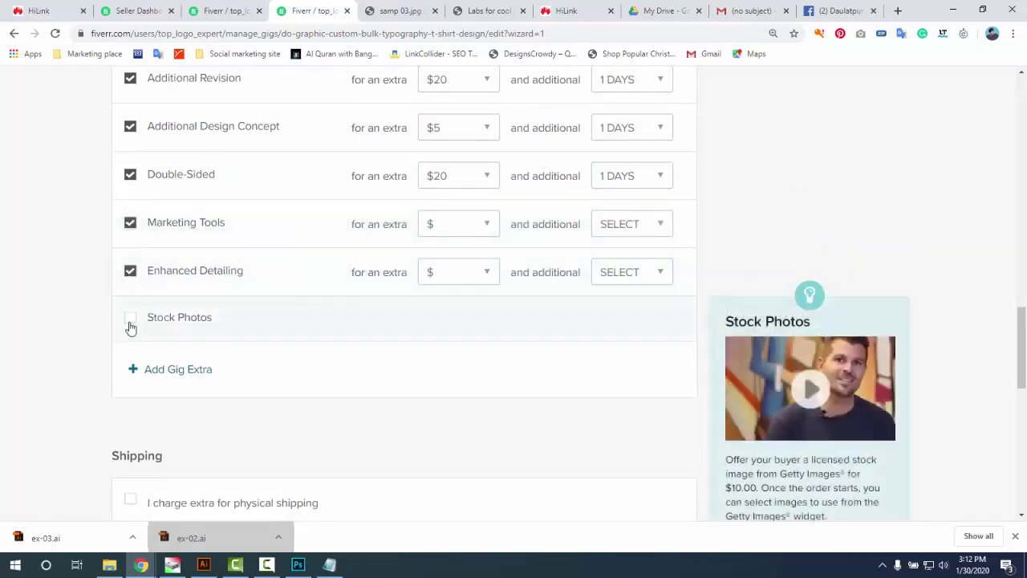
{"action": "left_click", "coordinate": [129, 321]}
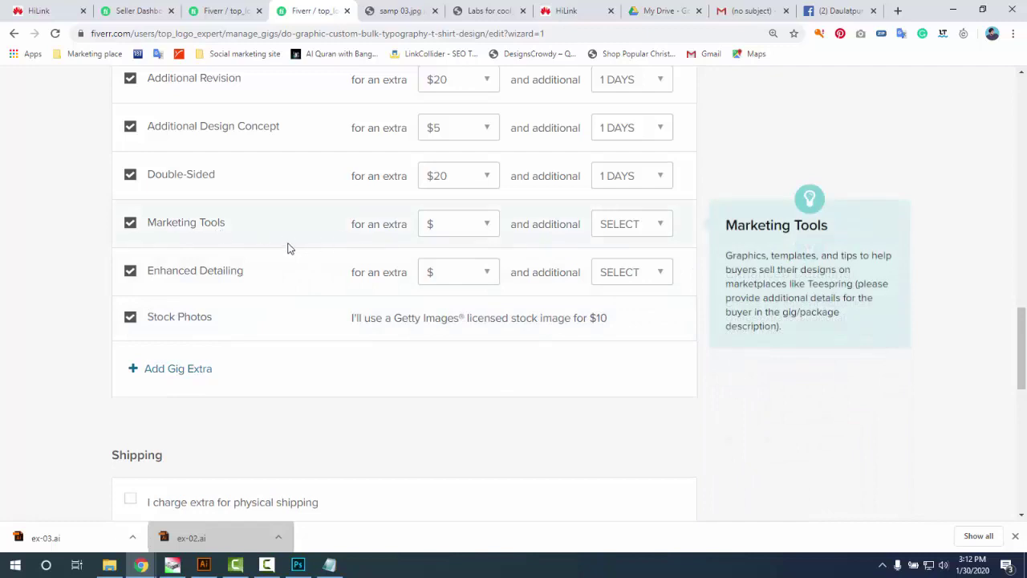
- Set the extra price of Marketing Tools to $20 and of Enhanced Detailing to $30
{"action": "left_click", "coordinate": [473, 226]}
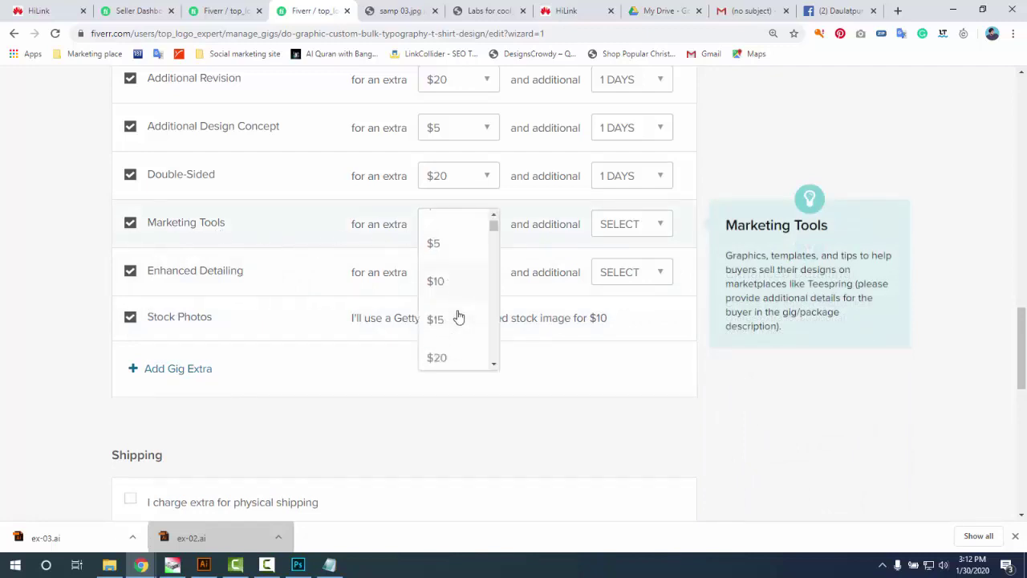
{"action": "scroll", "coordinate": [455, 321], "scroll_direction": "down", "scroll_amount": 1}
{"action": "left_click", "coordinate": [452, 325]}
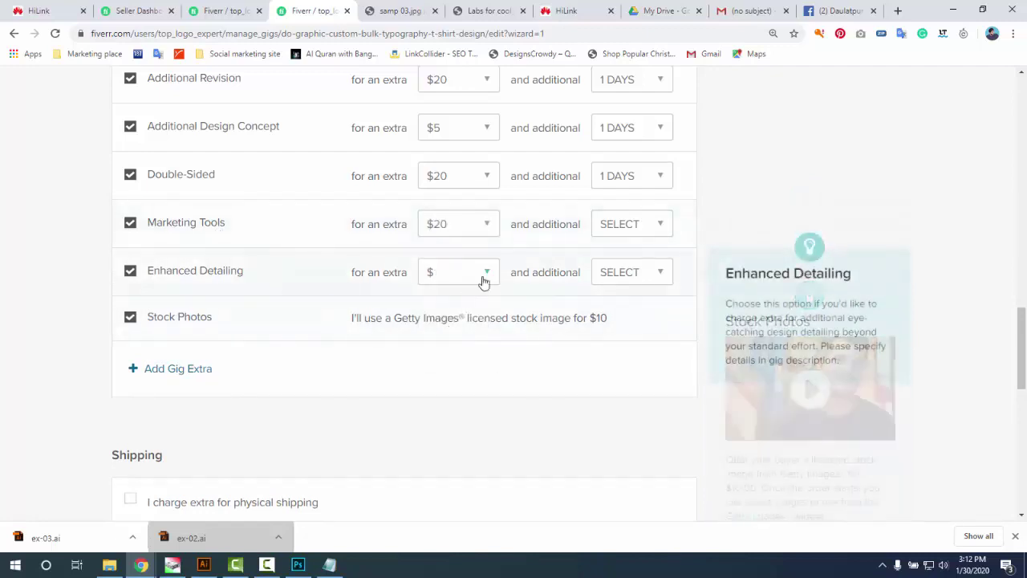
{"action": "left_click", "coordinate": [484, 277]}
{"action": "scroll", "coordinate": [455, 353], "scroll_direction": "down", "scroll_amount": 3}
{"action": "left_click", "coordinate": [444, 326]}
- Save the scope, pricing and gig extras and continue to the gig's Description & FAQ section
{"action": "scroll", "coordinate": [307, 361], "scroll_direction": "down", "scroll_amount": 1}
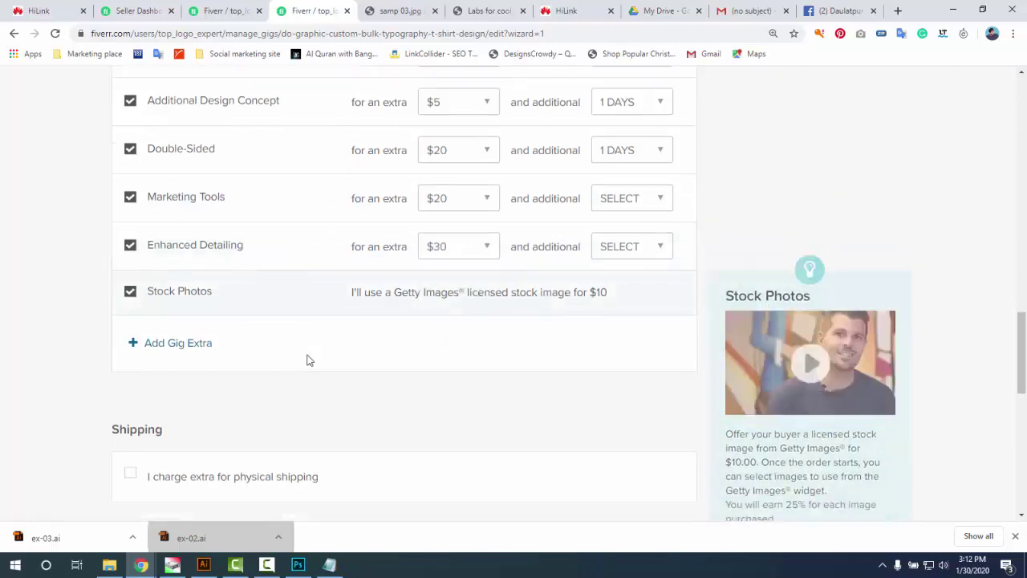
{"action": "scroll", "coordinate": [306, 360], "scroll_direction": "down", "scroll_amount": 2}
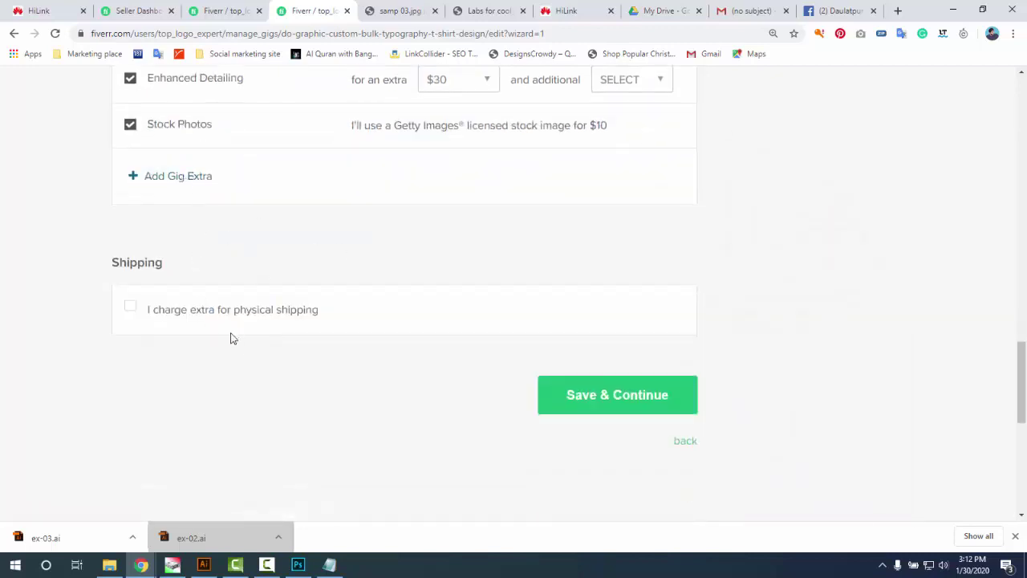
{"action": "left_click", "coordinate": [626, 400]}
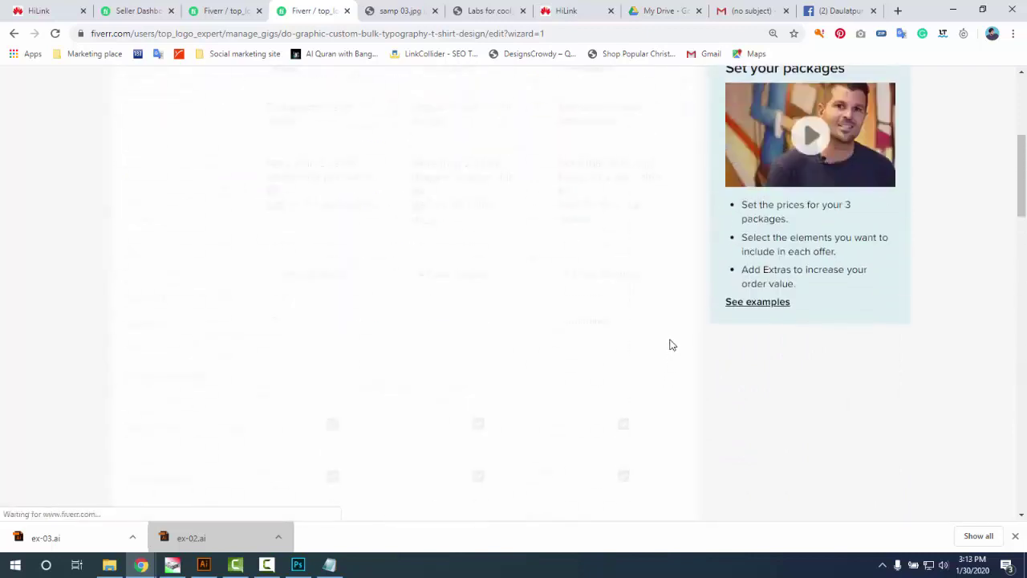
- Switch to the Notepad notes that hold the gig's title ideas and tags
{"action": "scroll", "coordinate": [518, 312], "scroll_direction": "down", "scroll_amount": 2}
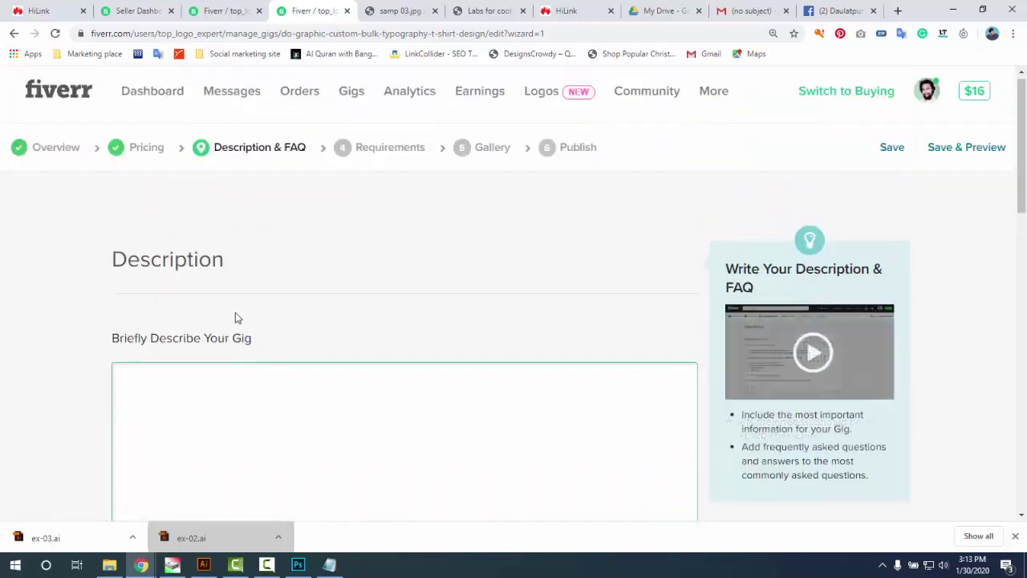
{"action": "left_click", "coordinate": [220, 11]}
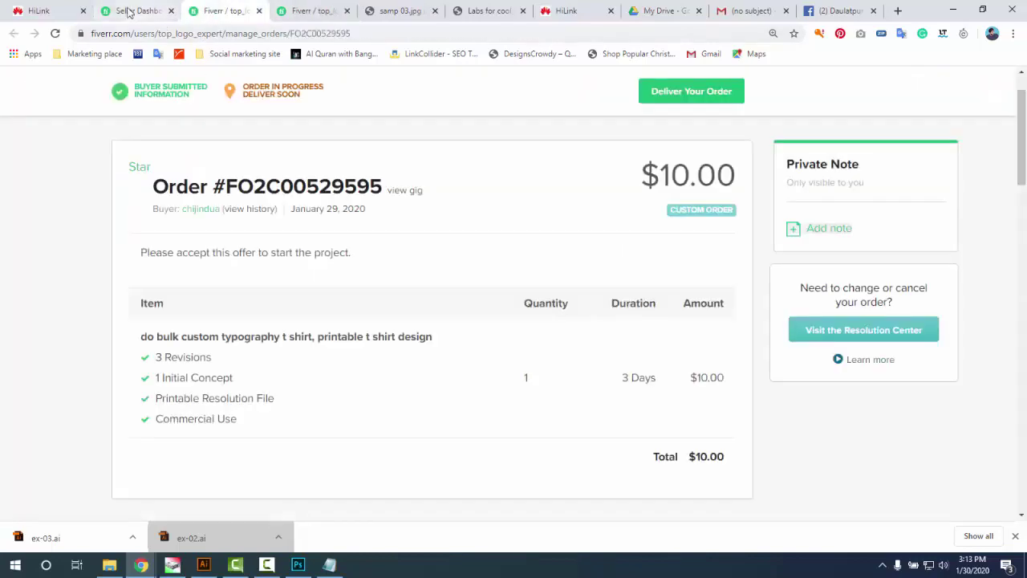
{"action": "left_click", "coordinate": [334, 566]}
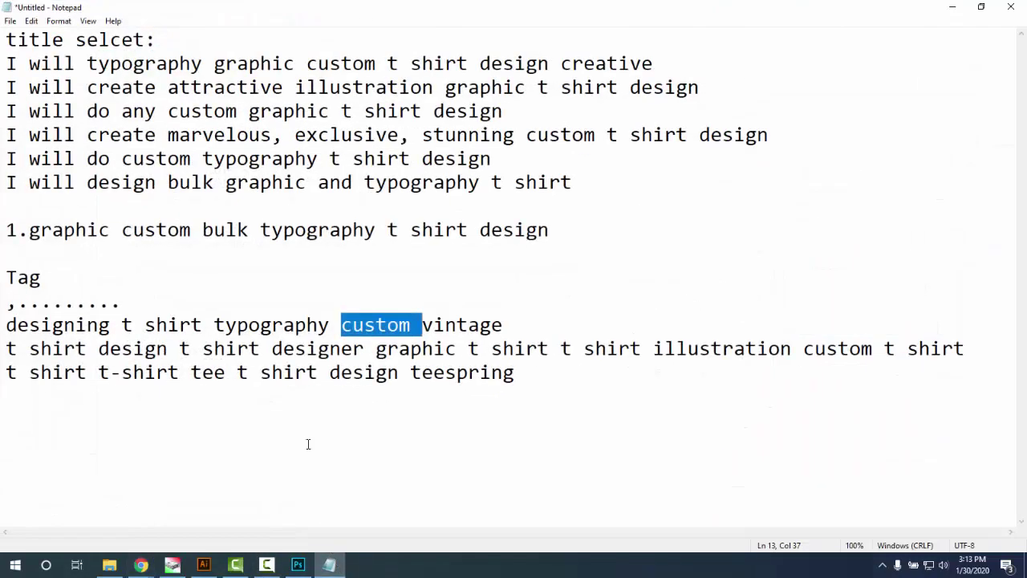
- Return from the notes to the browser, look through the open order's page, and go back to the gig's description form
{"action": "left_click", "coordinate": [329, 565]}
{"action": "left_click", "coordinate": [329, 566]}
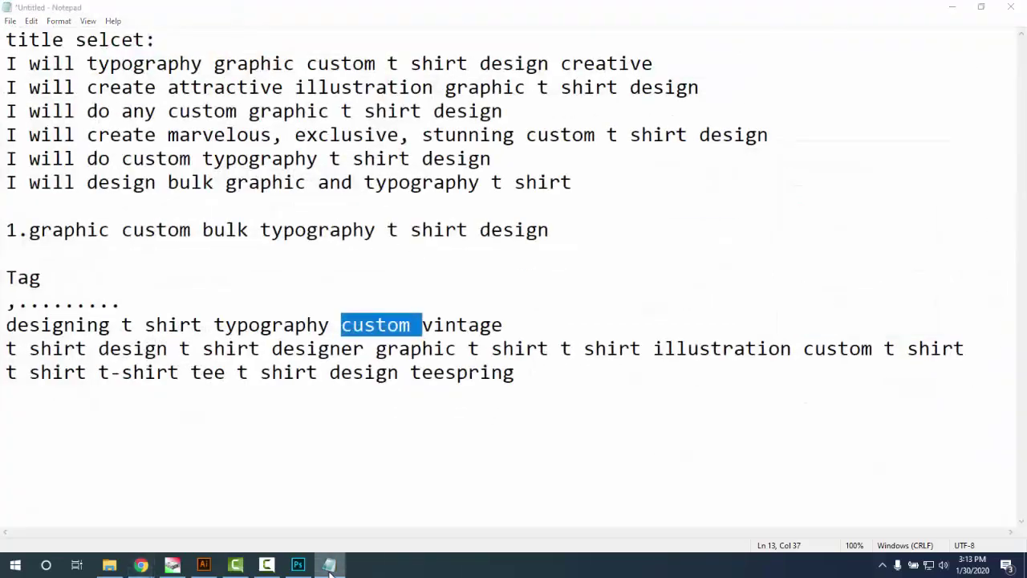
{"action": "left_click", "coordinate": [329, 566]}
{"action": "scroll", "coordinate": [248, 418], "scroll_direction": "down", "scroll_amount": 4}
{"action": "scroll", "coordinate": [281, 440], "scroll_direction": "down", "scroll_amount": 3}
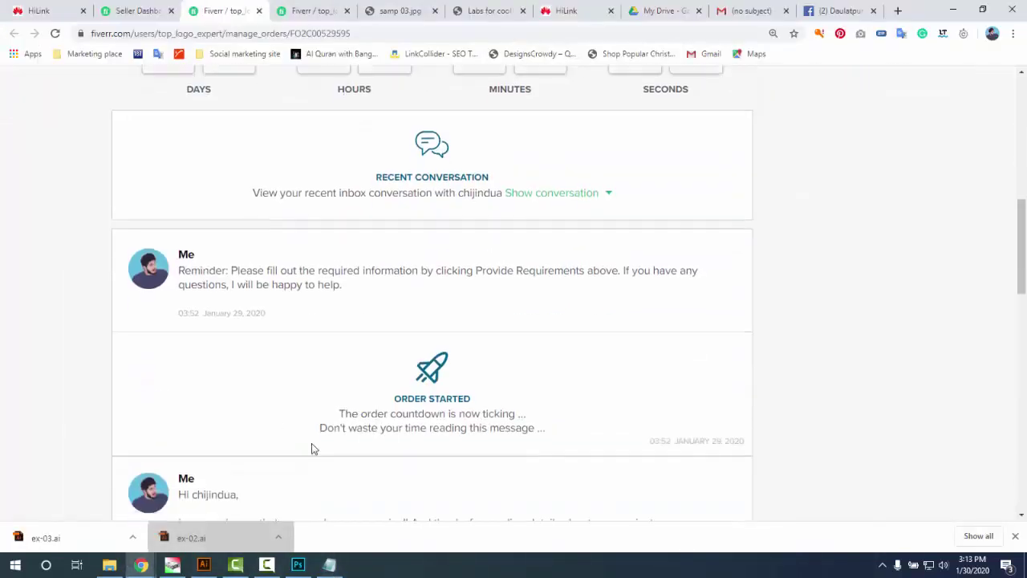
{"action": "scroll", "coordinate": [337, 421], "scroll_direction": "up", "scroll_amount": 7}
{"action": "scroll", "coordinate": [333, 338], "scroll_direction": "down", "scroll_amount": 15}
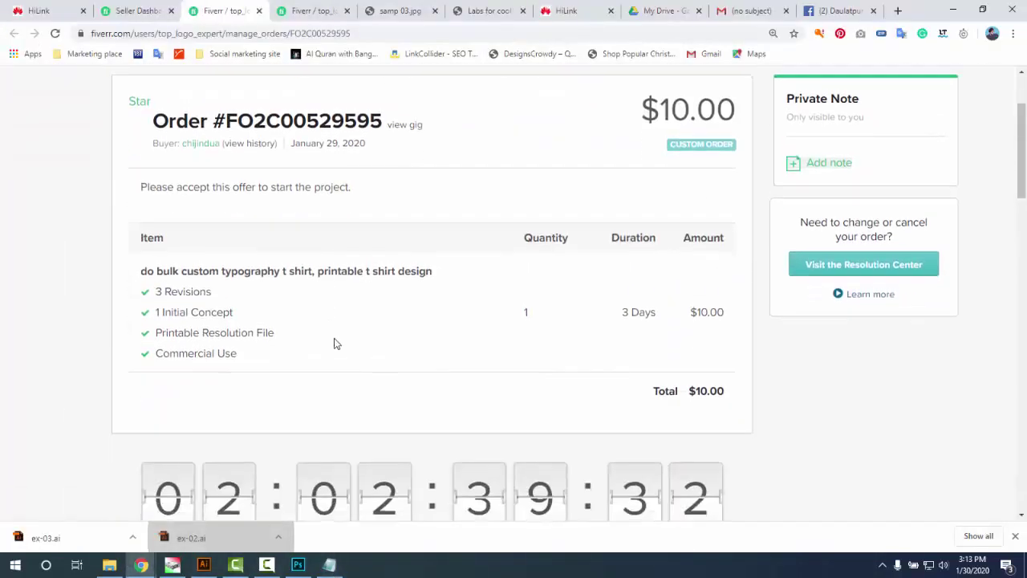
{"action": "scroll", "coordinate": [273, 275], "scroll_direction": "up", "scroll_amount": 2}
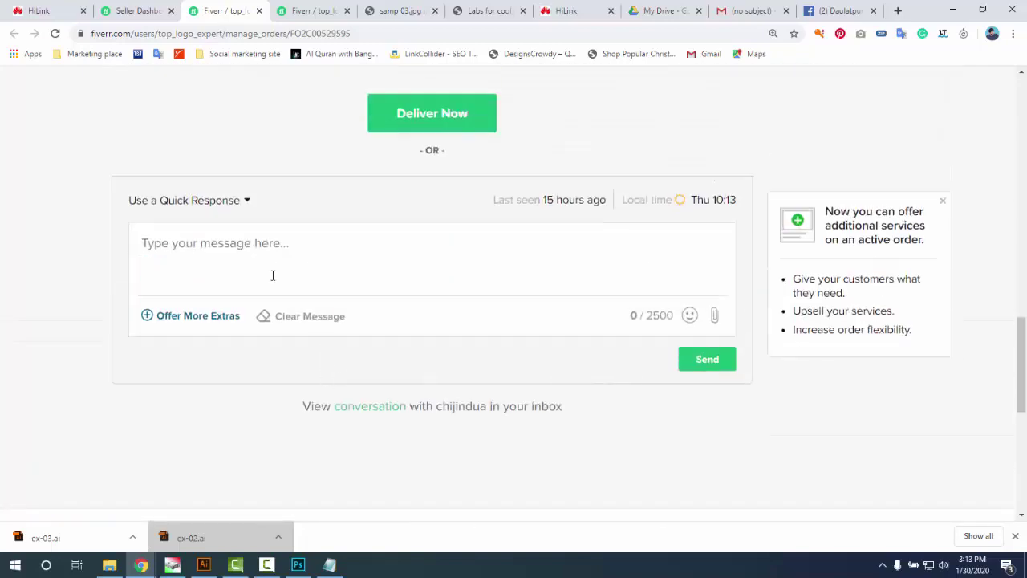
{"action": "left_click", "coordinate": [270, 280]}
{"action": "scroll", "coordinate": [280, 285], "scroll_direction": "up", "scroll_amount": 2}
{"action": "scroll", "coordinate": [283, 289], "scroll_direction": "up", "scroll_amount": 3}
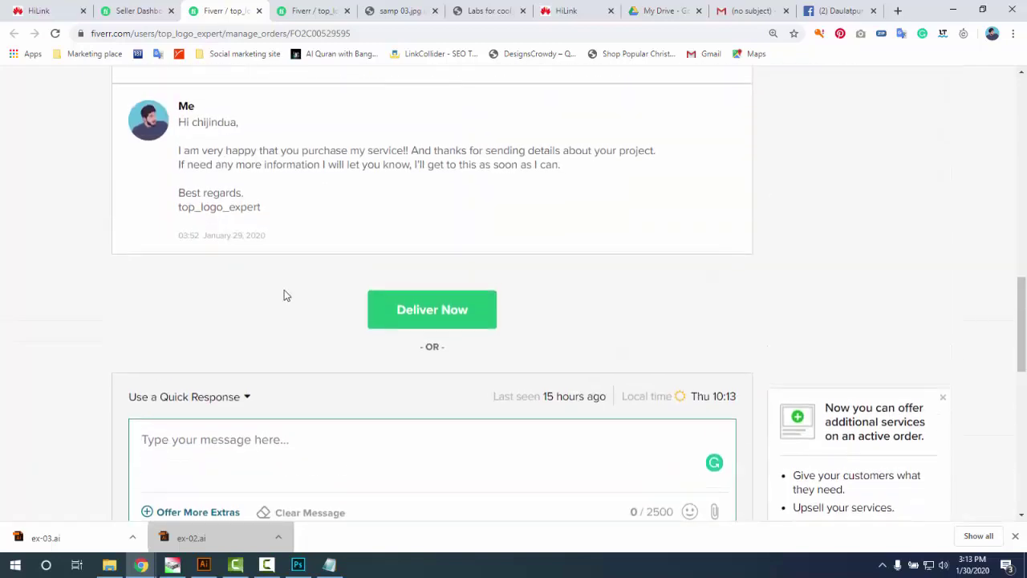
{"action": "left_click", "coordinate": [308, 13]}
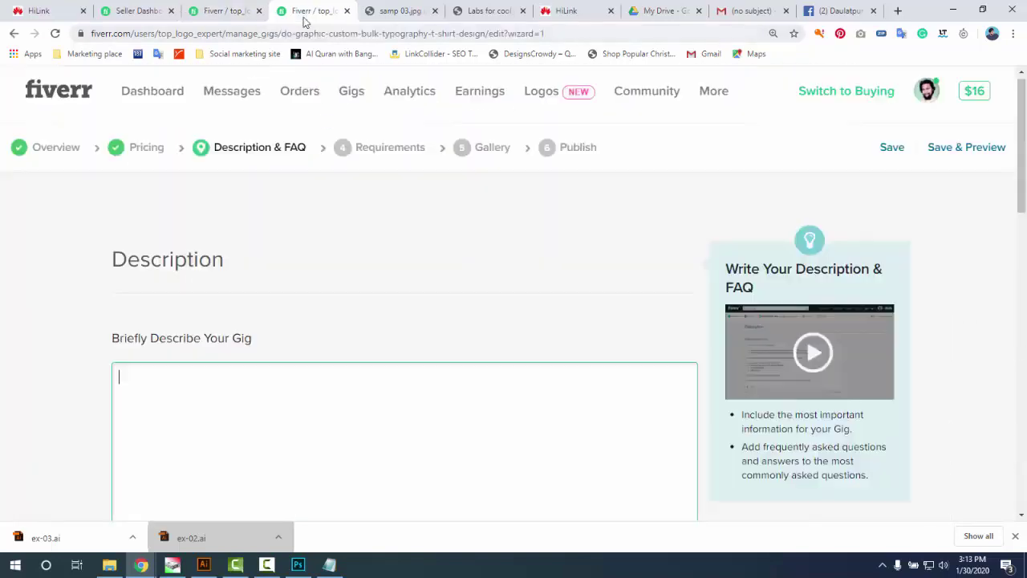
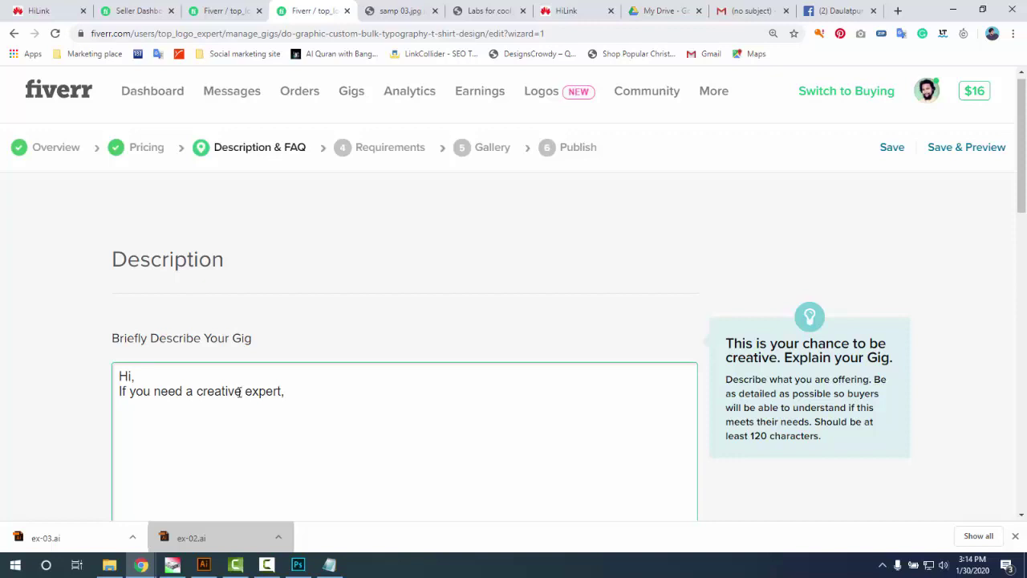
- Put a comma after "Creative" and capitalise Creative, Expert and Real in the description's opening sentence
{"action": "left_click", "coordinate": [241, 392]}
{"action": "type", "text": ","}
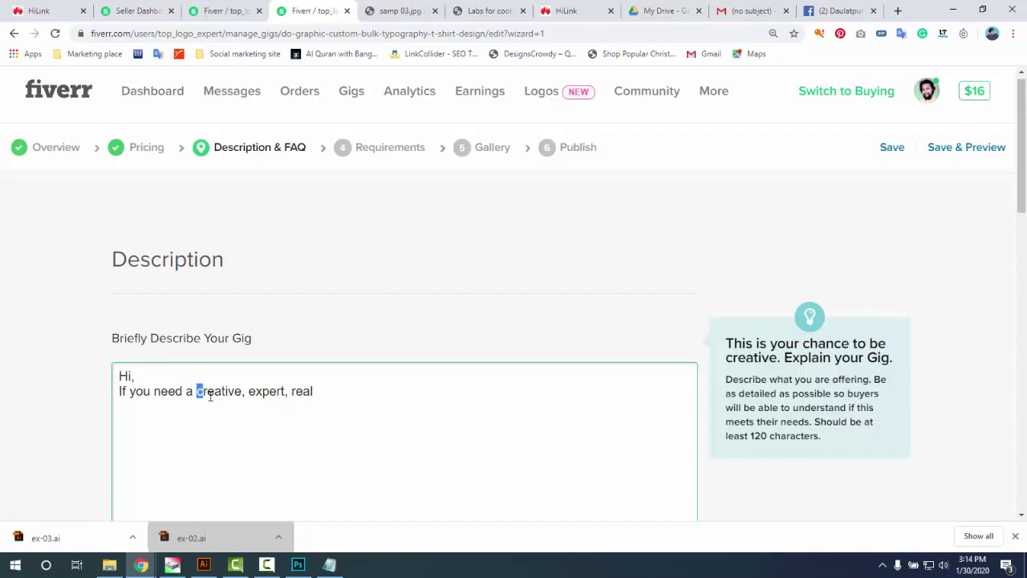
{"action": "type", "text": "C"}
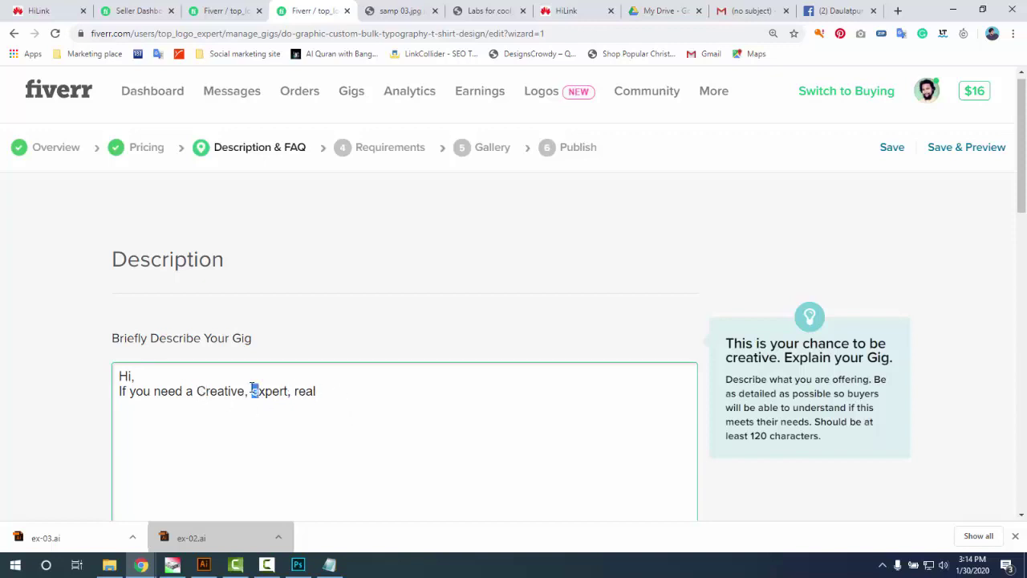
{"action": "type", "text": "E"}
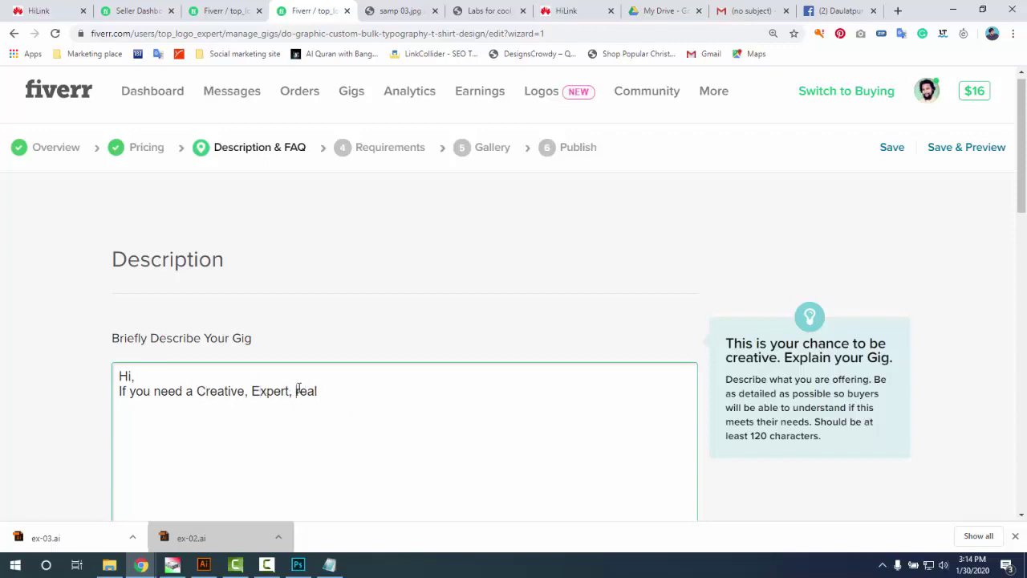
{"action": "type", "text": "R"}
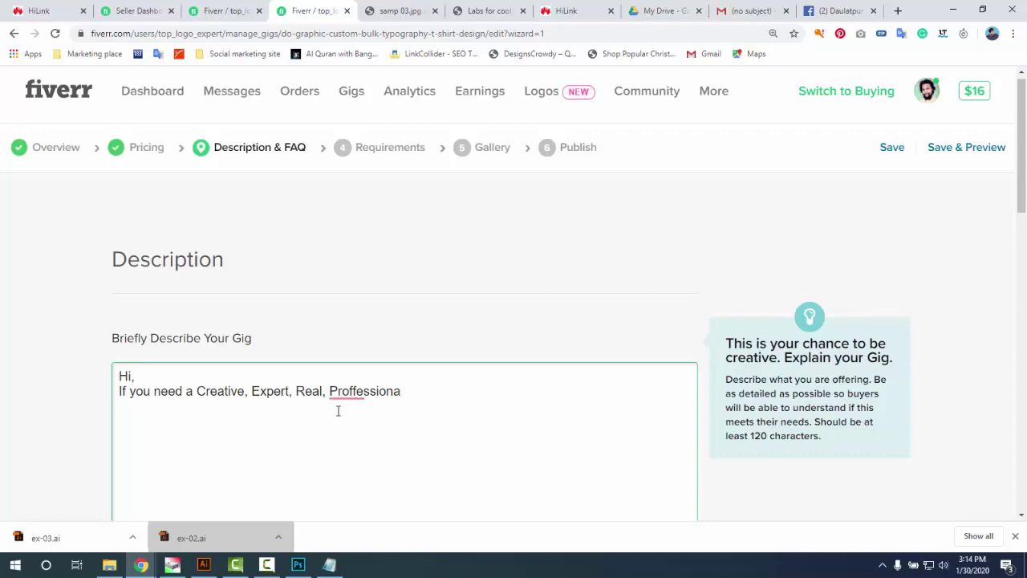
- Continue the sentence with "Professional t-shirt designer", accepting the suggested spelling corrections for those words
{"action": "type", "text": "l"}
{"action": "mouse_move", "coordinate": [352, 396]}
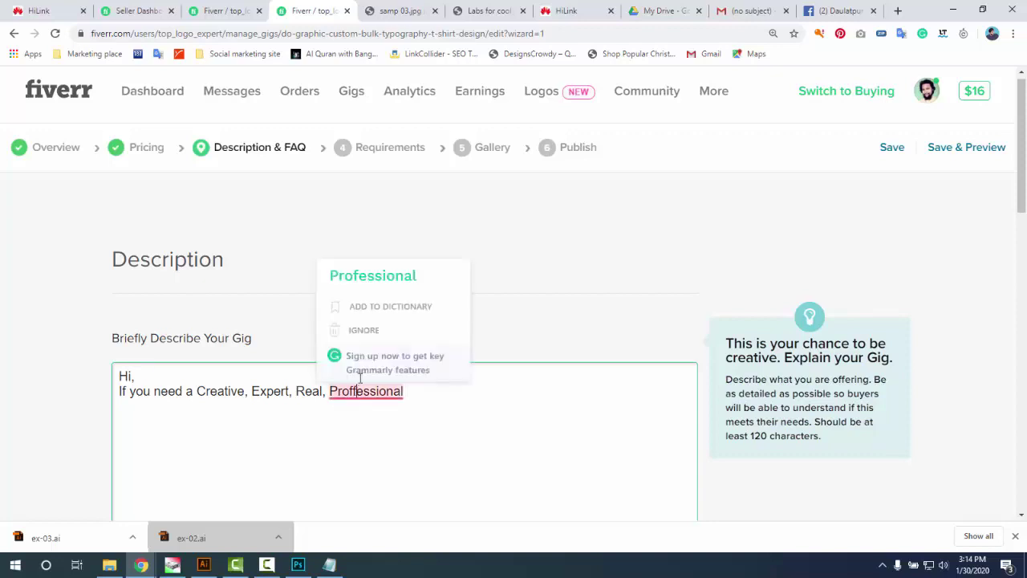
{"action": "left_click", "coordinate": [371, 275]}
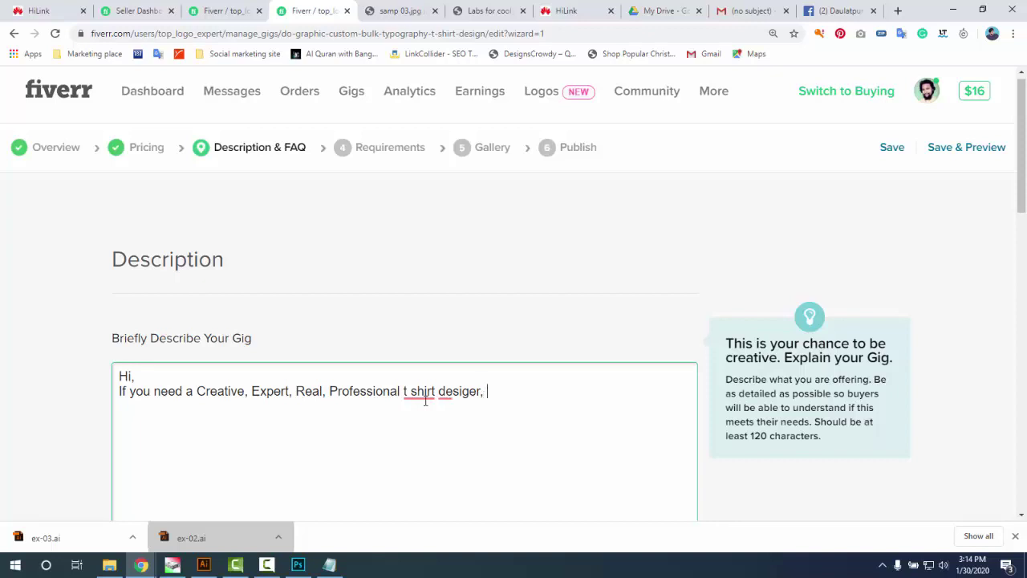
{"action": "left_click", "coordinate": [424, 392]}
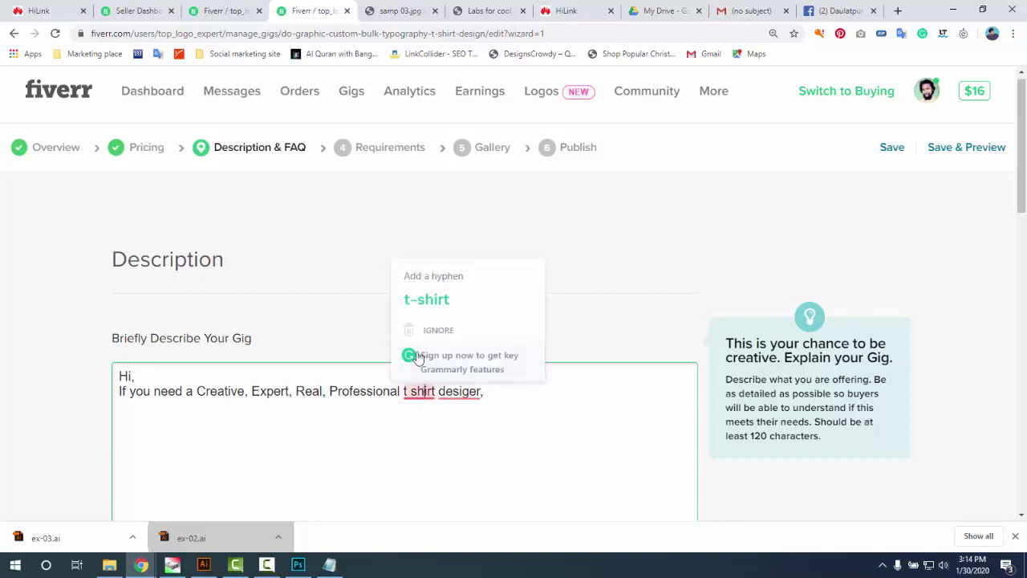
{"action": "left_click", "coordinate": [422, 303]}
{"action": "left_click", "coordinate": [479, 292]}
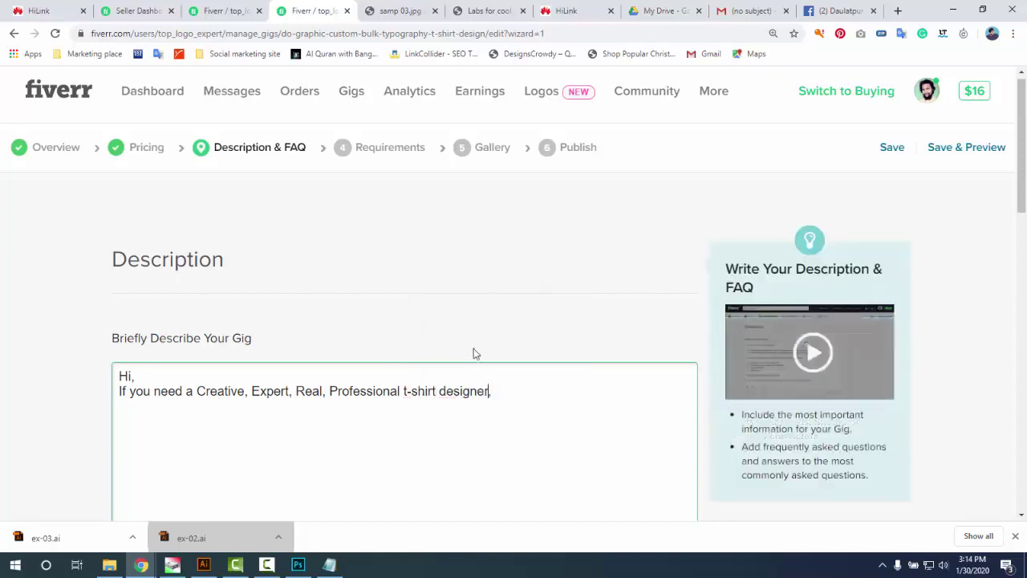
- Complete the opening sentence of the gig description with "so you are right place."
{"action": "type", "text": ", "}
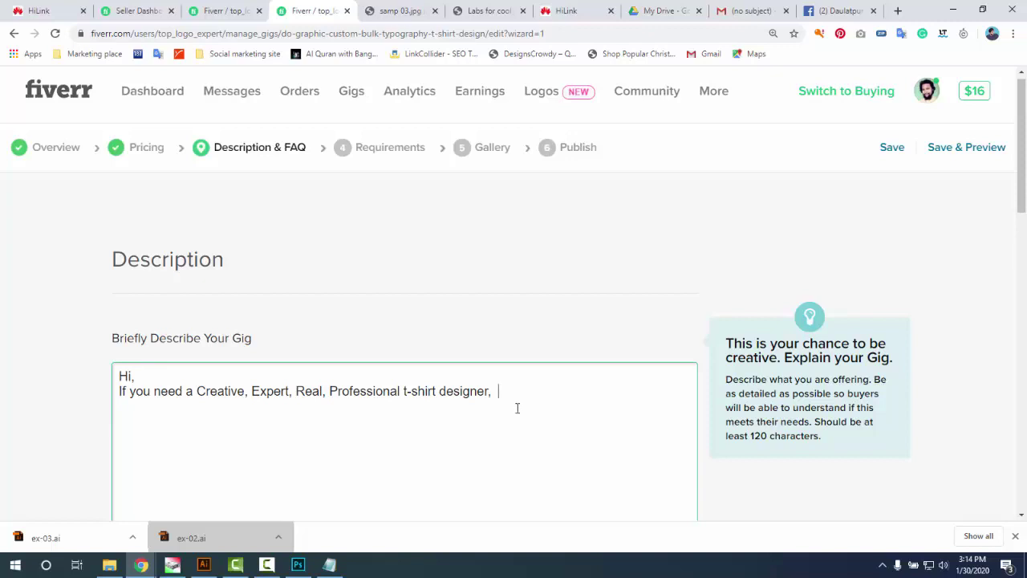
{"action": "type", "text": "so you are"}
{"action": "type", "text": "right"}
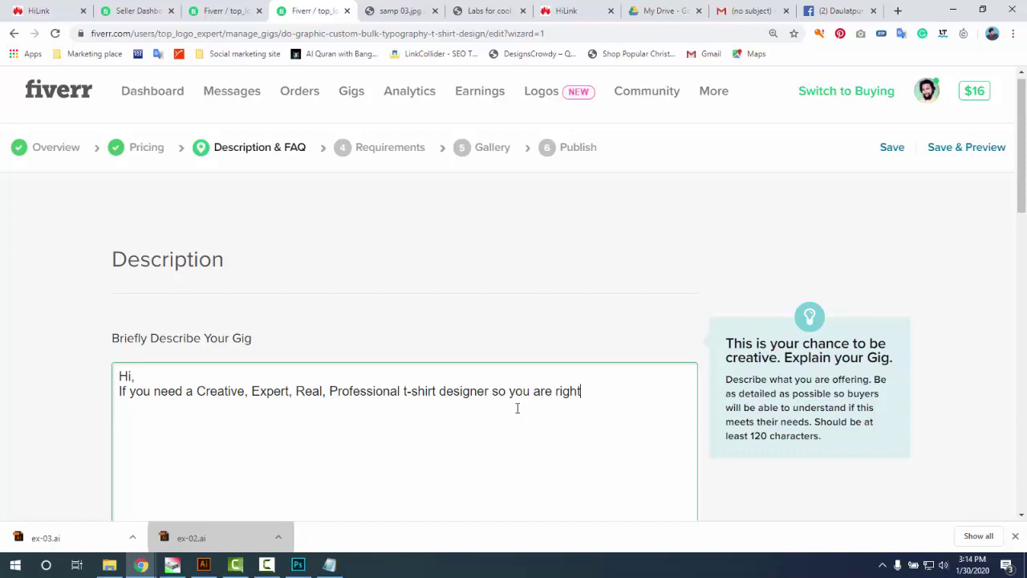
{"action": "type", "text": " place."}
- Add the line "I have more then 5 years experience." below the opening sentence
{"action": "scroll", "coordinate": [617, 403], "scroll_direction": "down", "scroll_amount": 1}
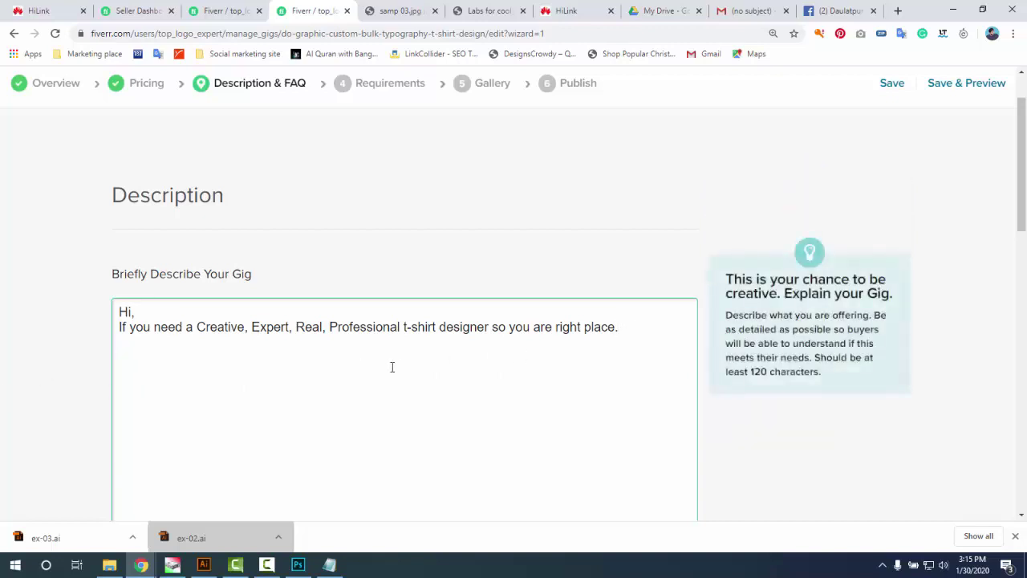
{"action": "scroll", "coordinate": [256, 367], "scroll_direction": "down", "scroll_amount": 1}
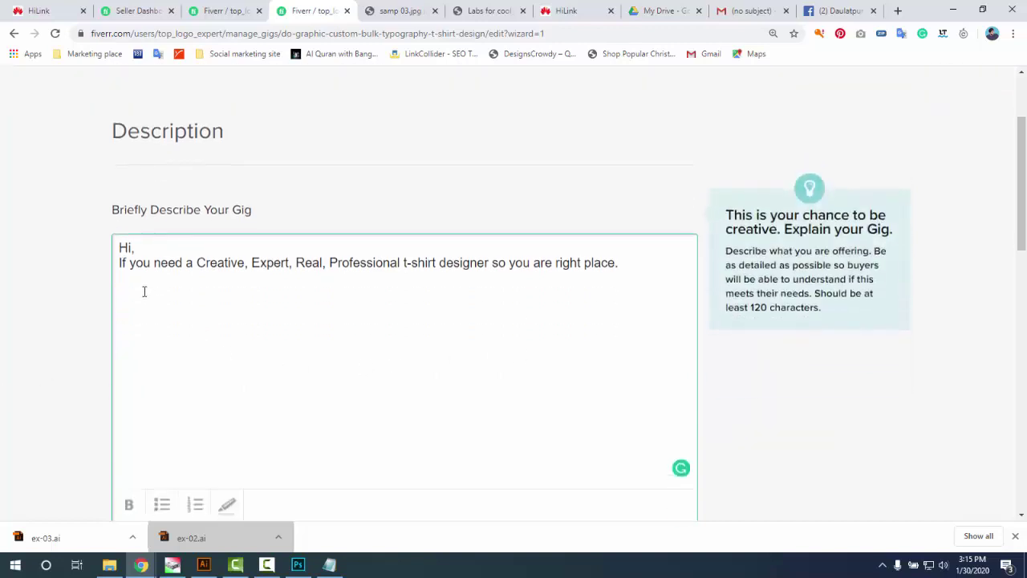
{"action": "type", "text": "have more then"}
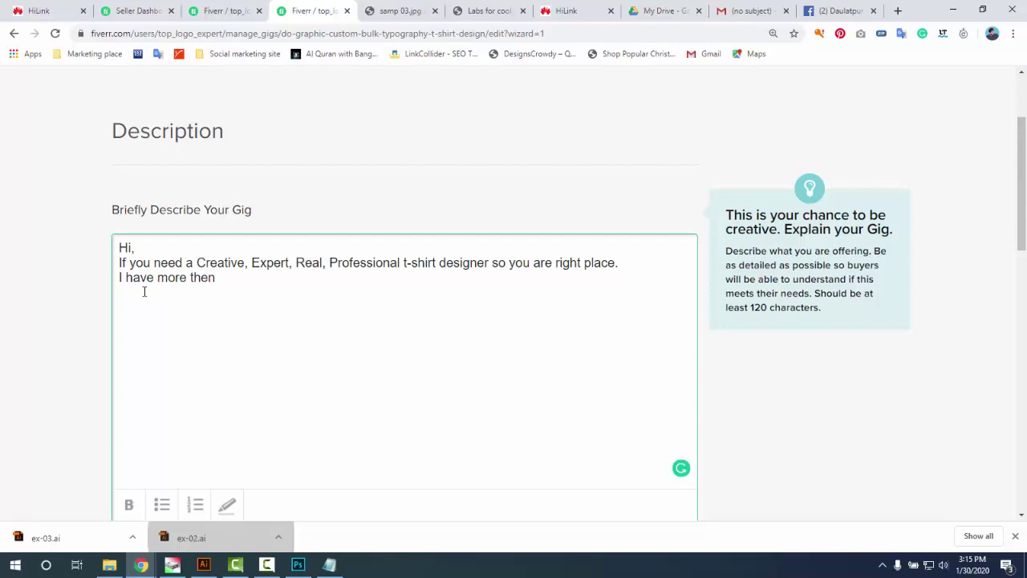
{"action": "type", "text": " 5 years exper"}
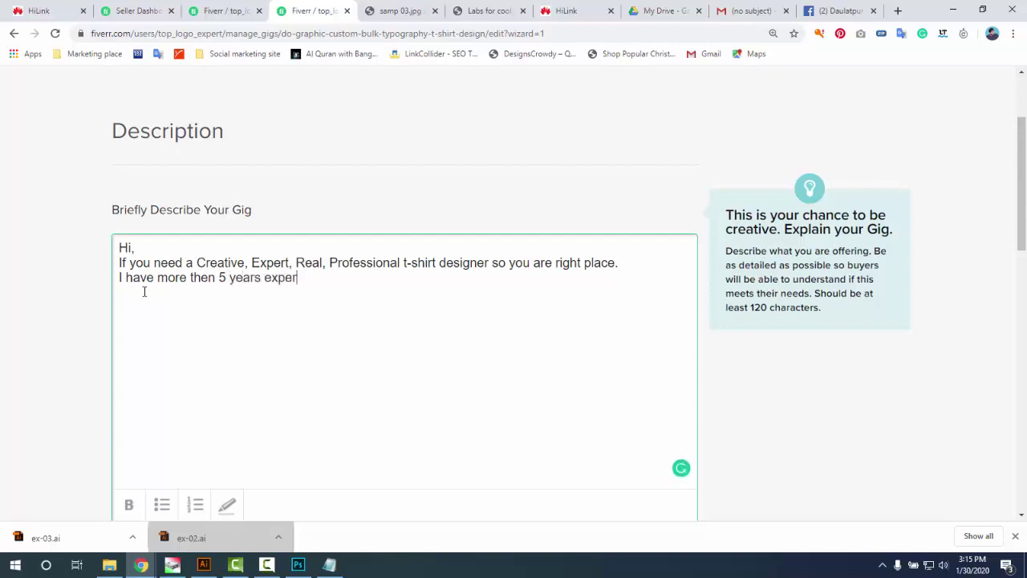
{"action": "type", "text": "ience."}
{"action": "key", "text": "Return"}
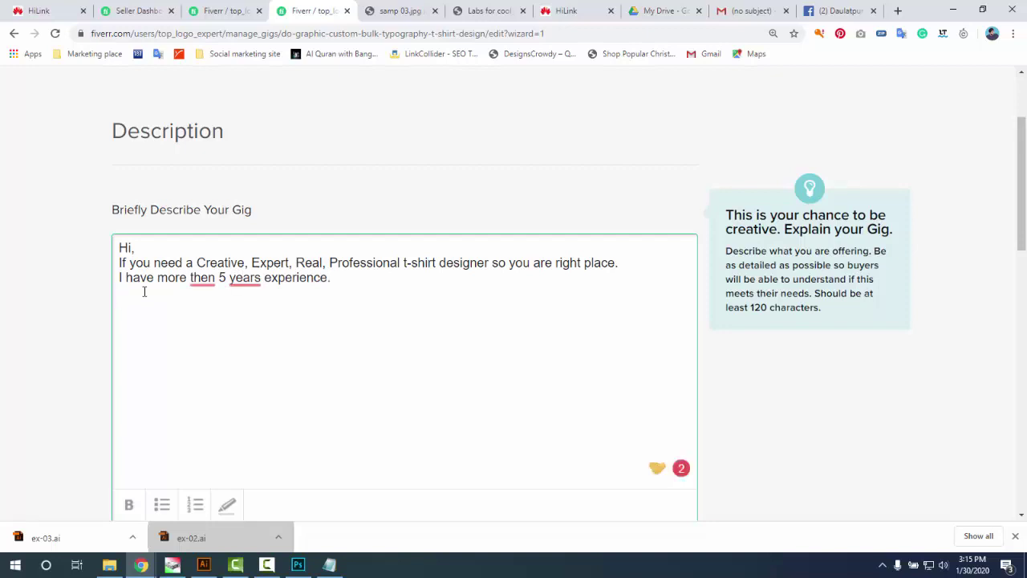
- Accept the grammar suggestions "than" and "years of" in the experience sentence
{"action": "mouse_move", "coordinate": [205, 281]}
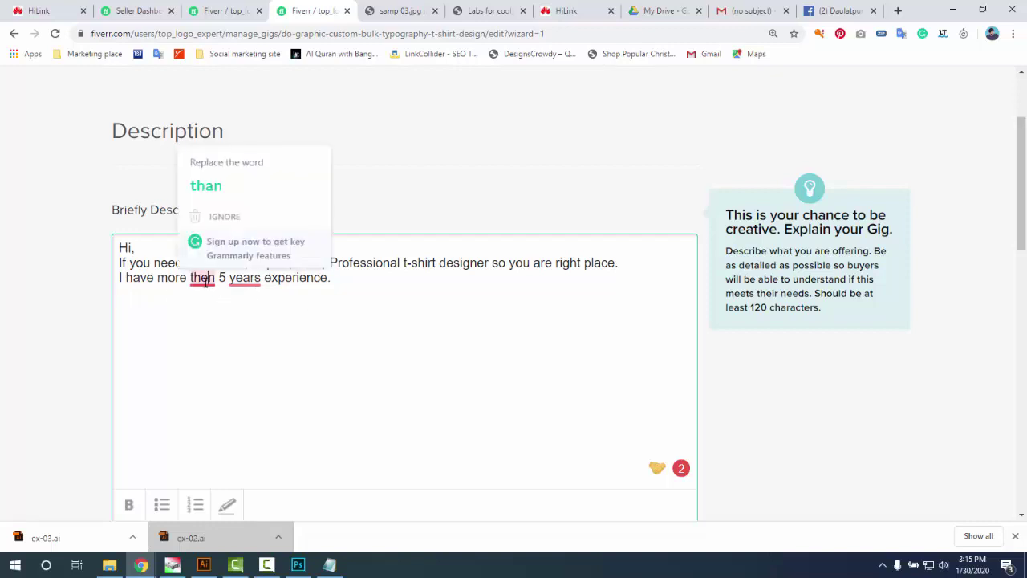
{"action": "left_click", "coordinate": [207, 186]}
{"action": "mouse_move", "coordinate": [253, 273]}
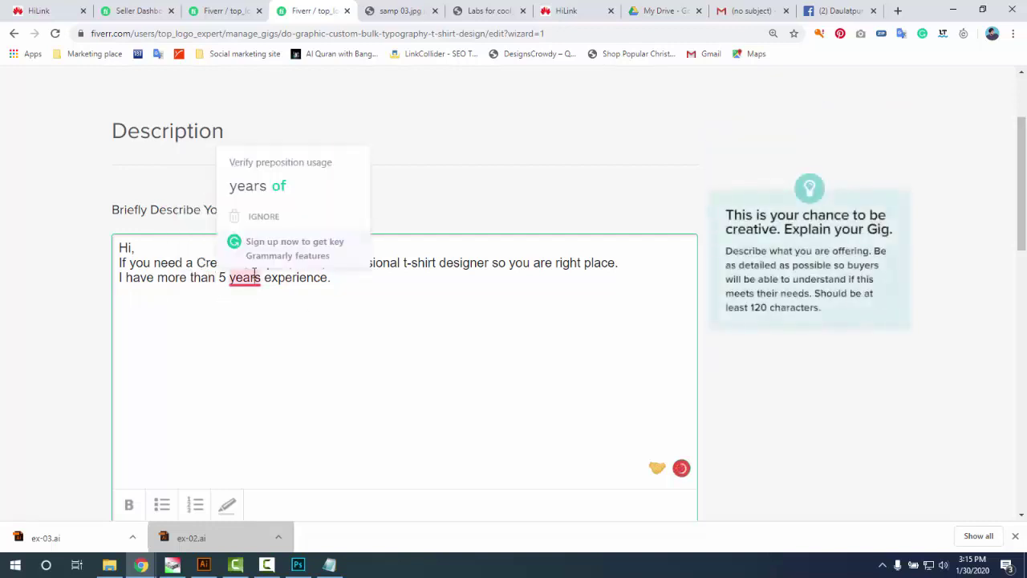
{"action": "left_click", "coordinate": [248, 185]}
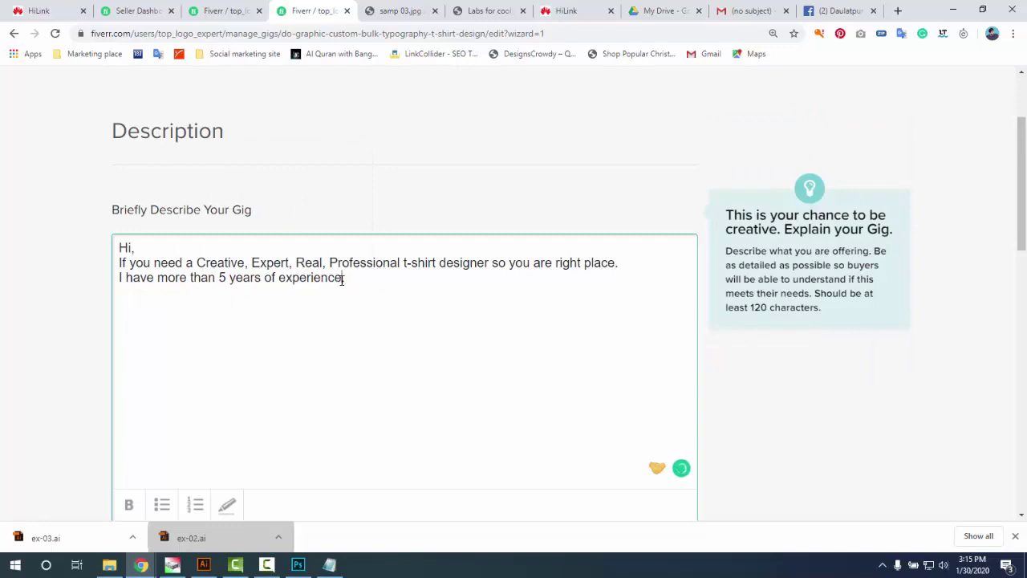
- Extend the experience sentence with "of bulk t shirt design."
{"action": "key", "text": "Delete"}
{"action": "type", "text": "of bulk "}
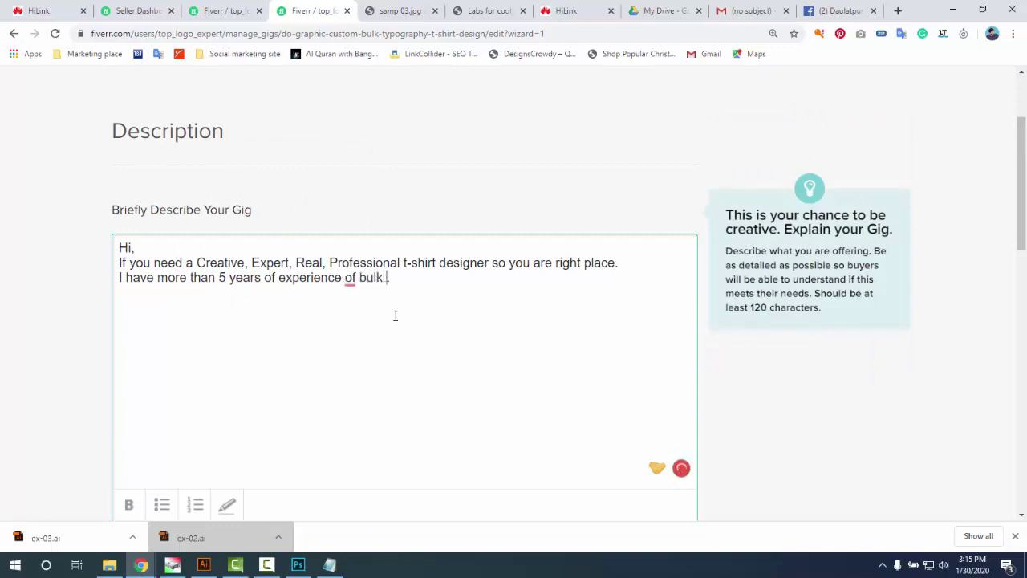
{"action": "type", "text": "t shirt design."}
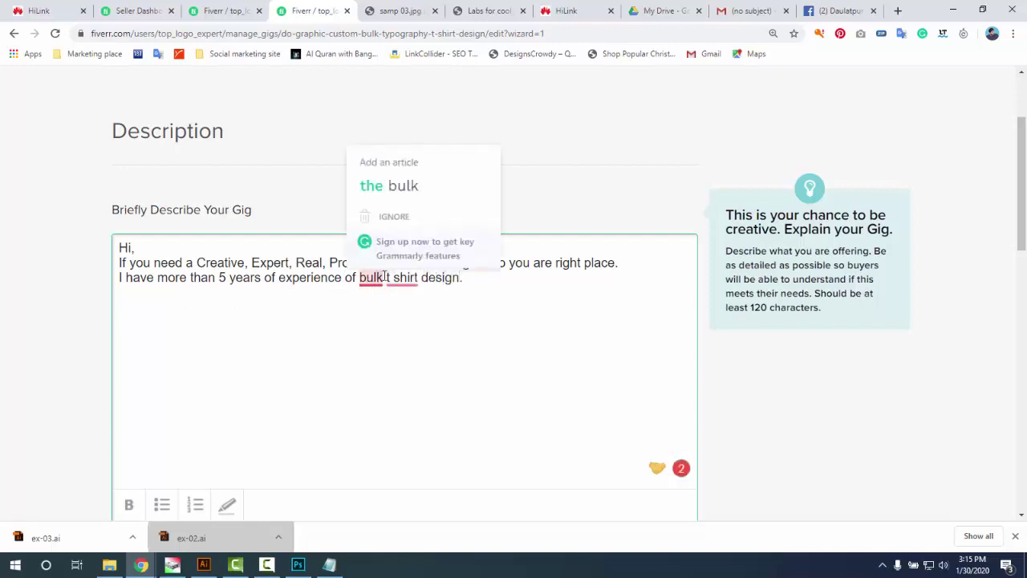
- Go back to the gig's Overview and copy "do graphic custom bulk typography t shirt" from the gig title
{"action": "scroll", "coordinate": [324, 329], "scroll_direction": "up", "scroll_amount": 3}
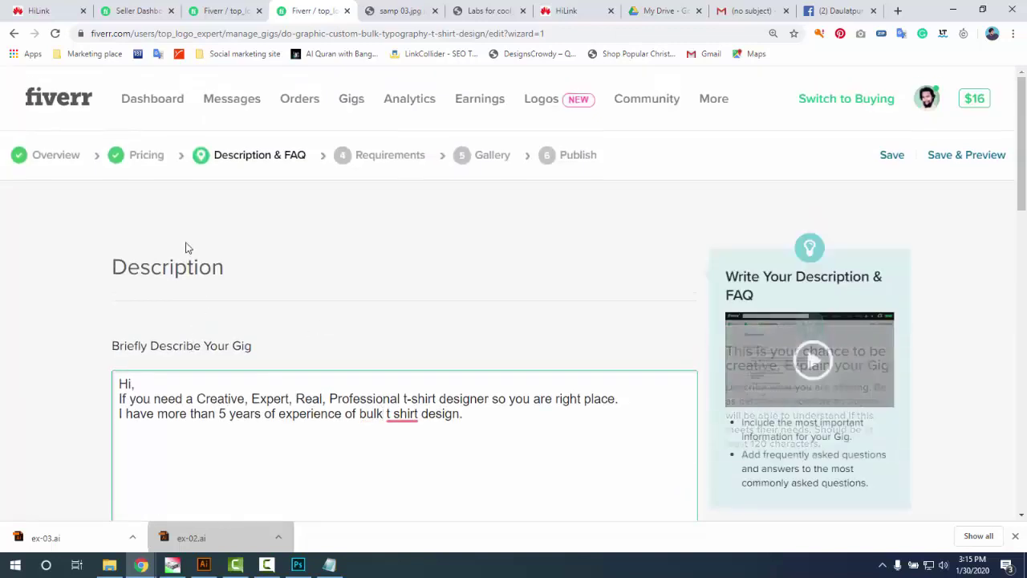
{"action": "scroll", "coordinate": [128, 201], "scroll_direction": "down", "scroll_amount": 1}
{"action": "scroll", "coordinate": [78, 164], "scroll_direction": "up", "scroll_amount": 1}
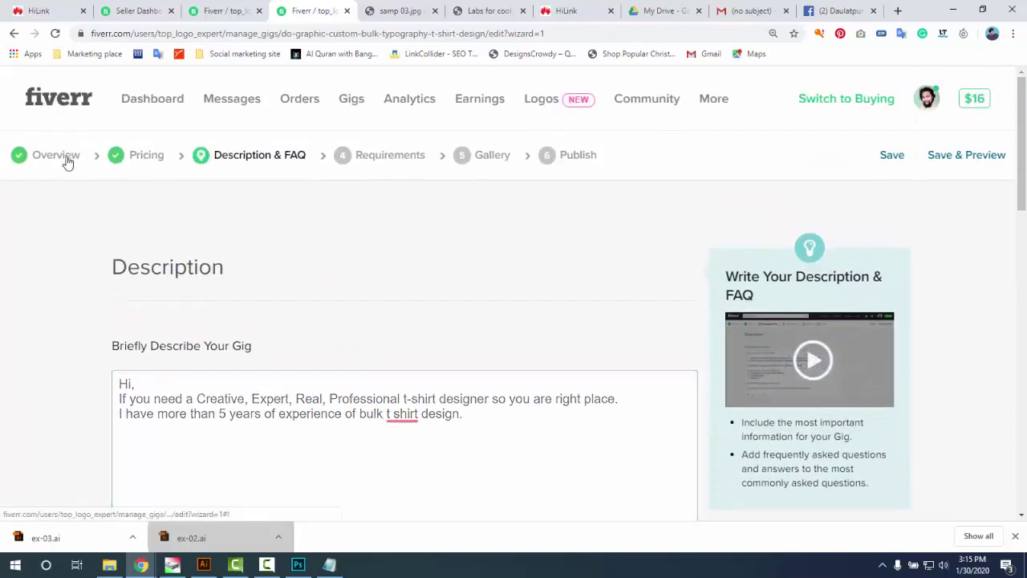
{"action": "left_click", "coordinate": [67, 164]}
{"action": "left_click_drag", "start_coordinate": [589, 344], "coordinate": [338, 290]}
{"action": "key", "text": "ctrl+c"}
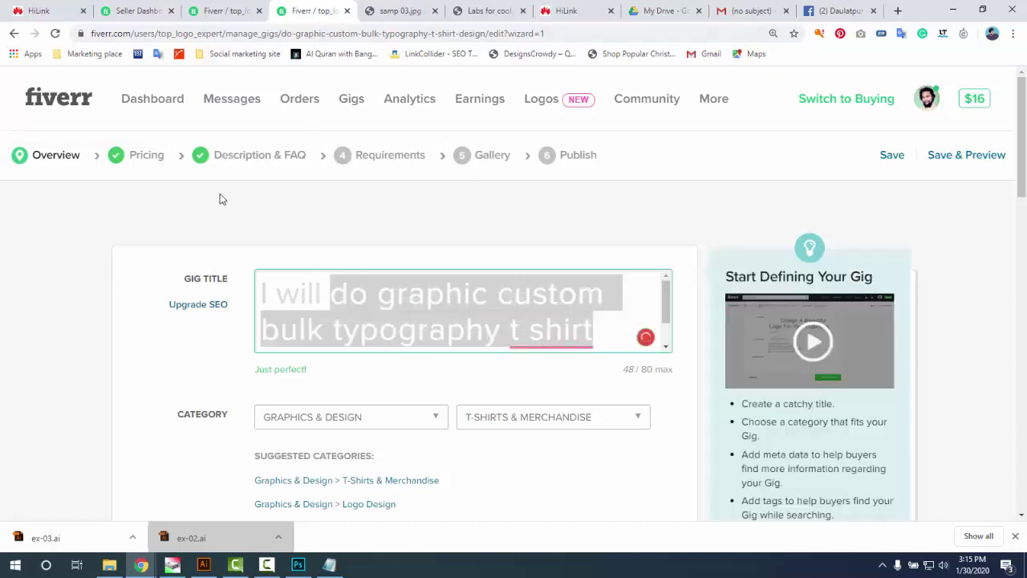
- Return to Description & FAQ and replace "bulk t shirt design." in the experience sentence with the copied title text
{"action": "left_click", "coordinate": [259, 155]}
{"action": "left_click", "coordinate": [391, 386]}
{"action": "scroll", "coordinate": [413, 403], "scroll_direction": "down", "scroll_amount": 1}
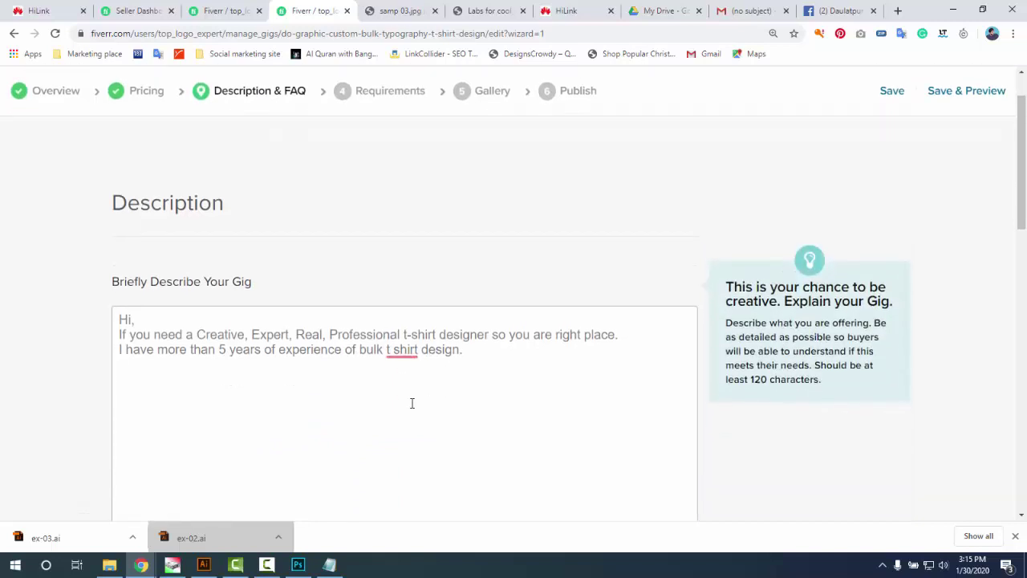
{"action": "mouse_move", "coordinate": [384, 351]}
{"action": "left_click_drag", "start_coordinate": [360, 349], "coordinate": [464, 358]}
{"action": "key", "text": "ctrl+v"}
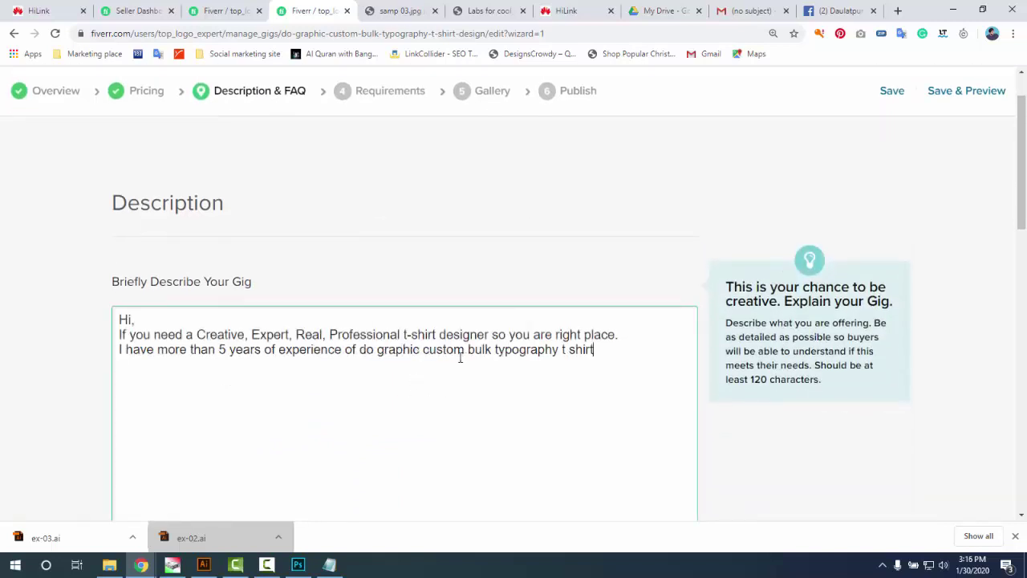
- Remove the word "do" before "graphic" in the description's experience sentence
{"action": "double_click", "coordinate": [377, 350]}
{"action": "key", "text": "BackSpace"}
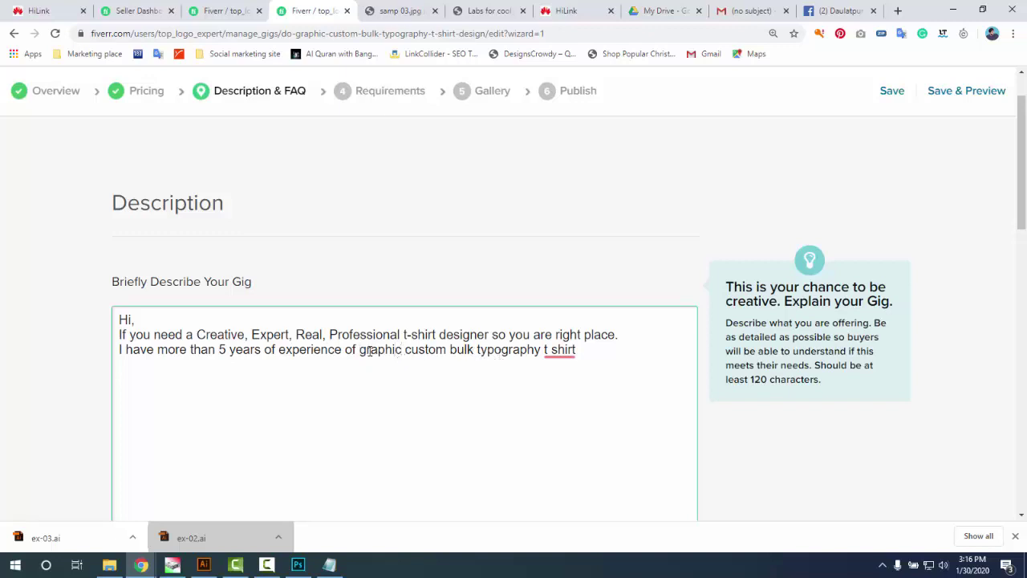
- Try capitalizing "Graphic" and "Custom" in the experience sentence, and undo those edits
{"action": "key", "text": "Delete"}
{"action": "type", "text": "G"}
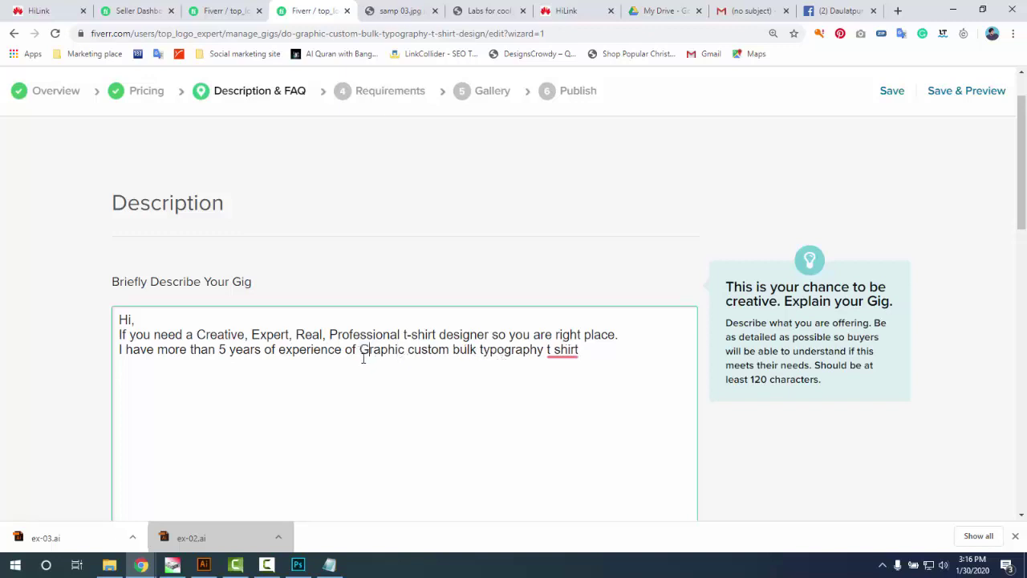
{"action": "left_click", "coordinate": [406, 350]}
{"action": "key", "text": "Delete"}
{"action": "type", "text": "C"}
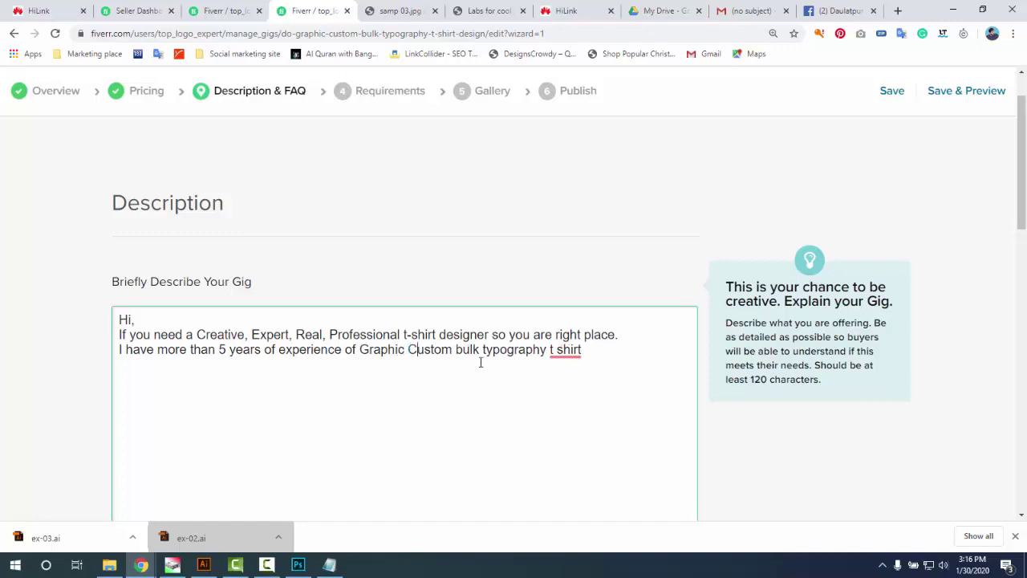
{"action": "double_click", "coordinate": [458, 350]}
{"action": "left_click_drag", "start_coordinate": [458, 351], "coordinate": [485, 350]}
{"action": "key", "text": "ctrl+z"}
{"action": "key", "text": "ctrl+z"}
{"action": "key", "text": "ctrl+z"}
- Capitalize "Bulk" and "Typography" in the experience sentence and accept the suggested spelling "t-shirt"
{"action": "type", "text": "Bulk "}
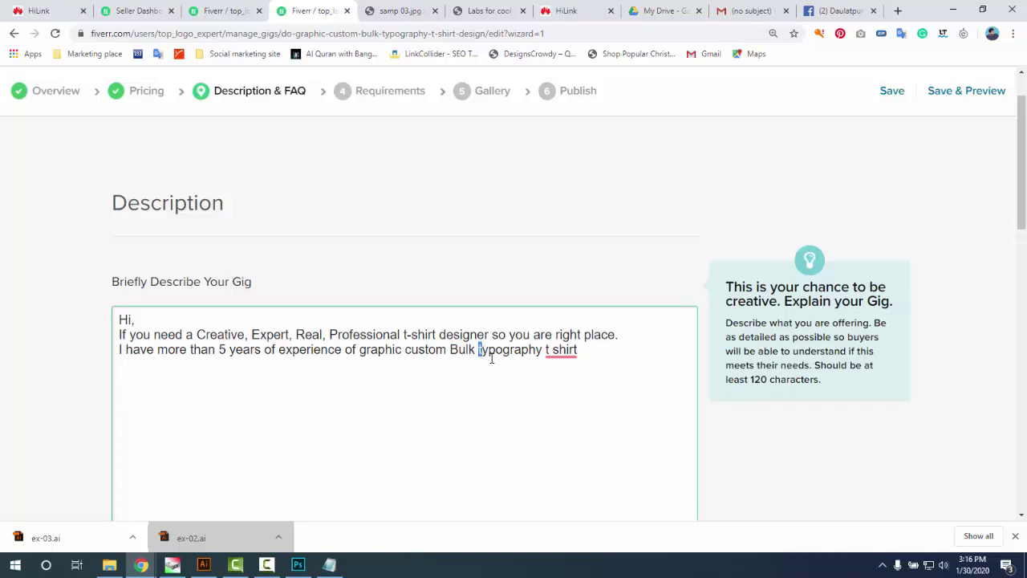
{"action": "type", "text": "T"}
{"action": "left_click_drag", "start_coordinate": [546, 350], "coordinate": [552, 350]}
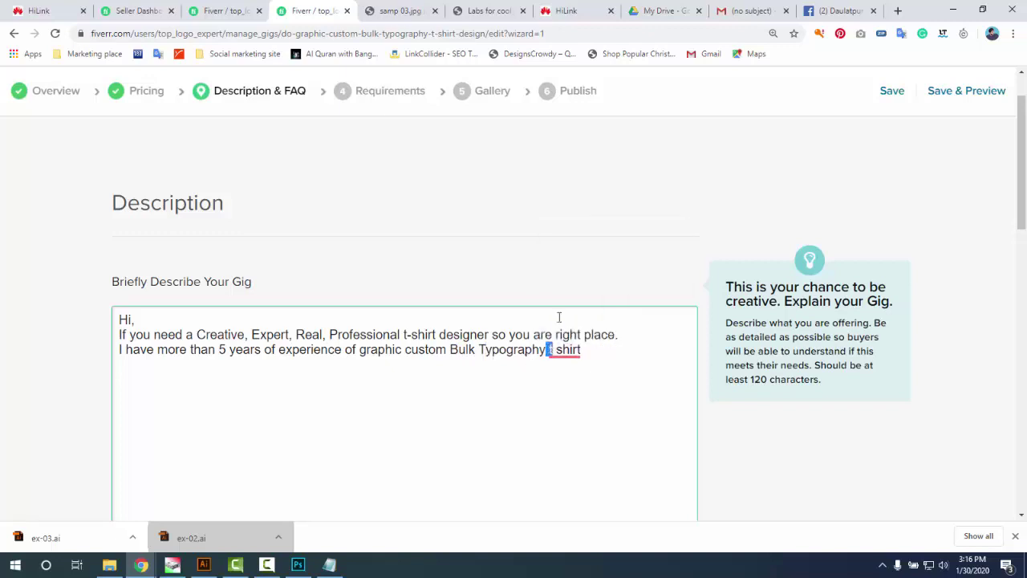
{"action": "left_click", "coordinate": [566, 350]}
{"action": "left_click", "coordinate": [571, 257]}
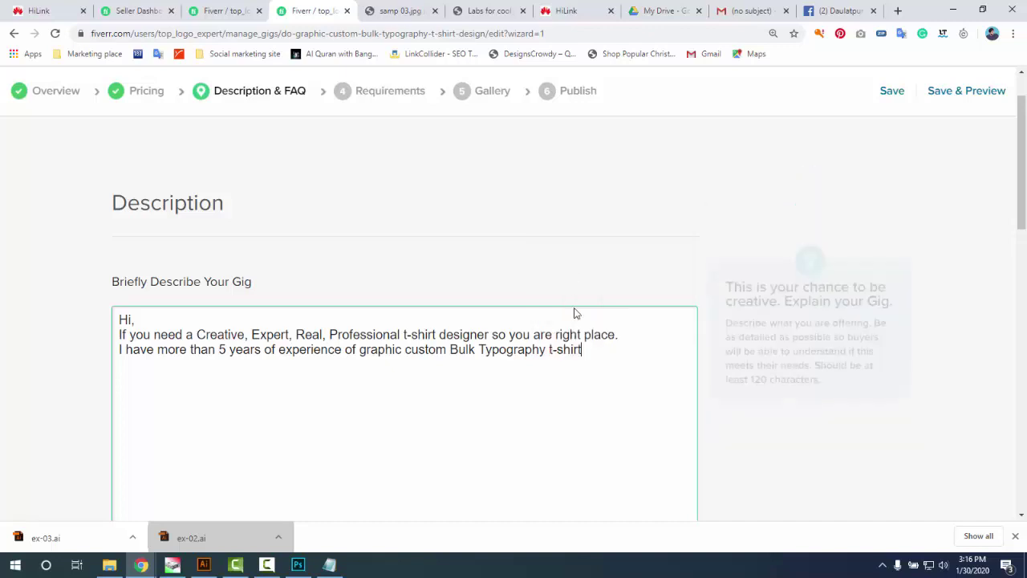
- Insert ", vintage, minimalist," between "Typography" and "t-shirt", accepting the spelling suggestion for "minimalist"
{"action": "left_click", "coordinate": [549, 350]}
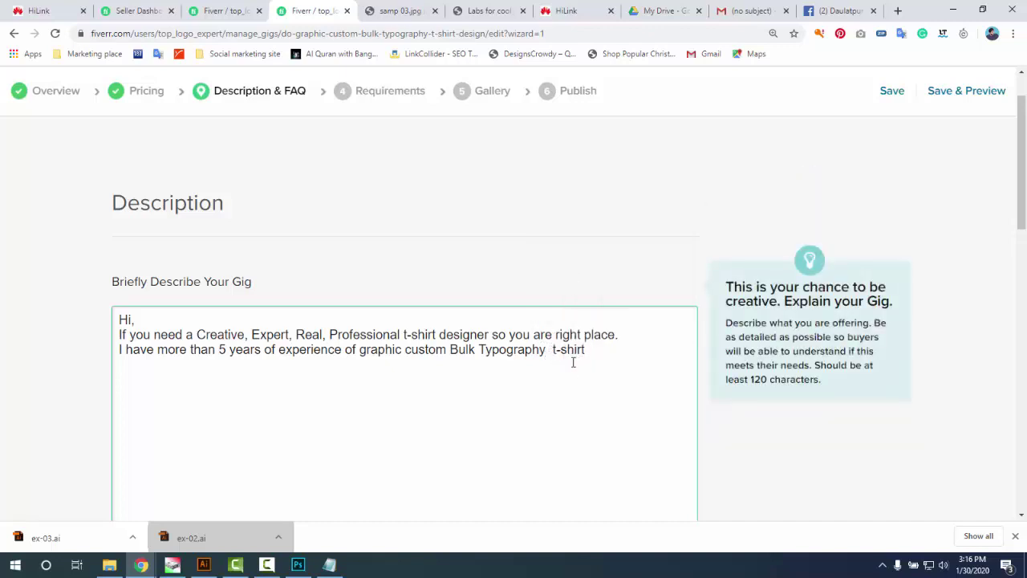
{"action": "key", "text": "BackSpace"}
{"action": "key", "text": "BackSpace"}
{"action": "type", "text": ", vintage"}
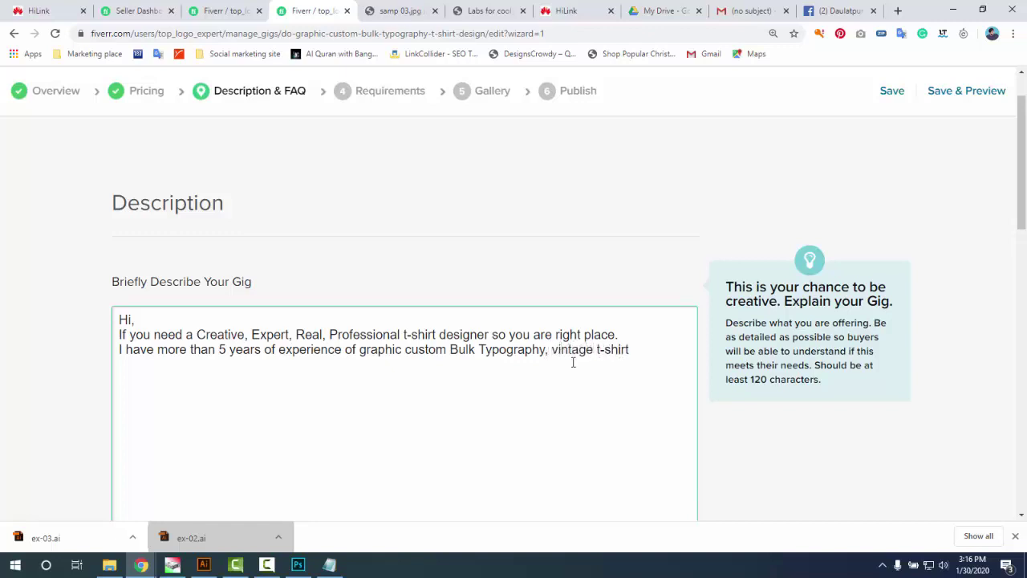
{"action": "key", "text": "BackSpace"}
{"action": "type", "text": ", minimaist,"}
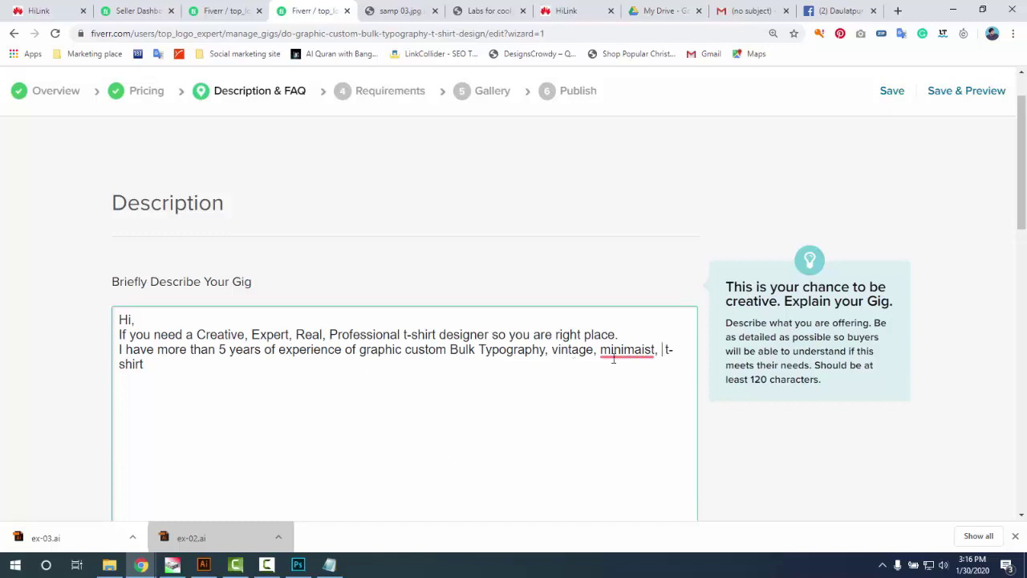
{"action": "mouse_move", "coordinate": [614, 358]}
{"action": "left_click", "coordinate": [626, 232]}
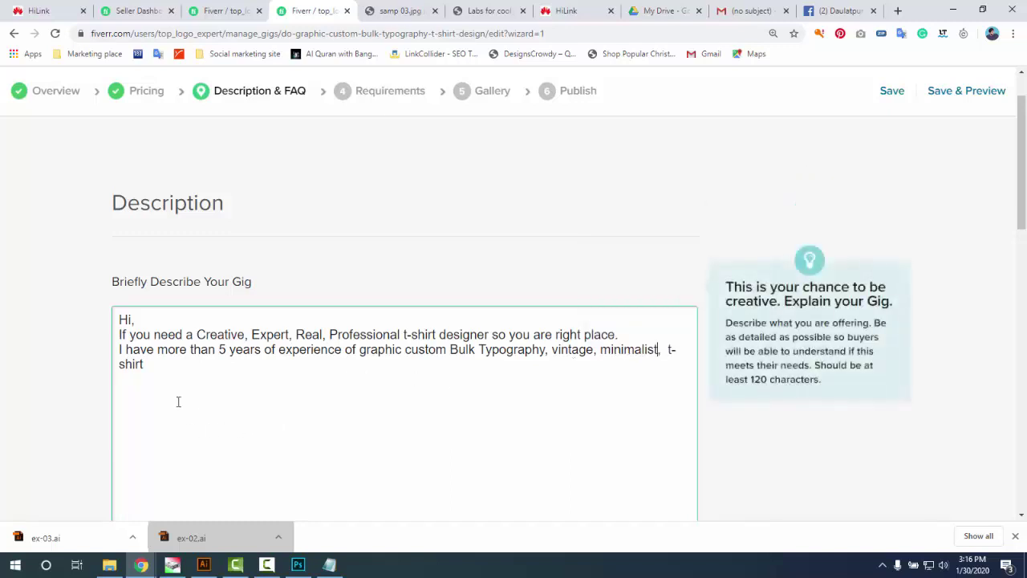
- Continue the experience sentence after "t-shirt" with "designs for company,"
{"action": "type", "text": "designs for "}
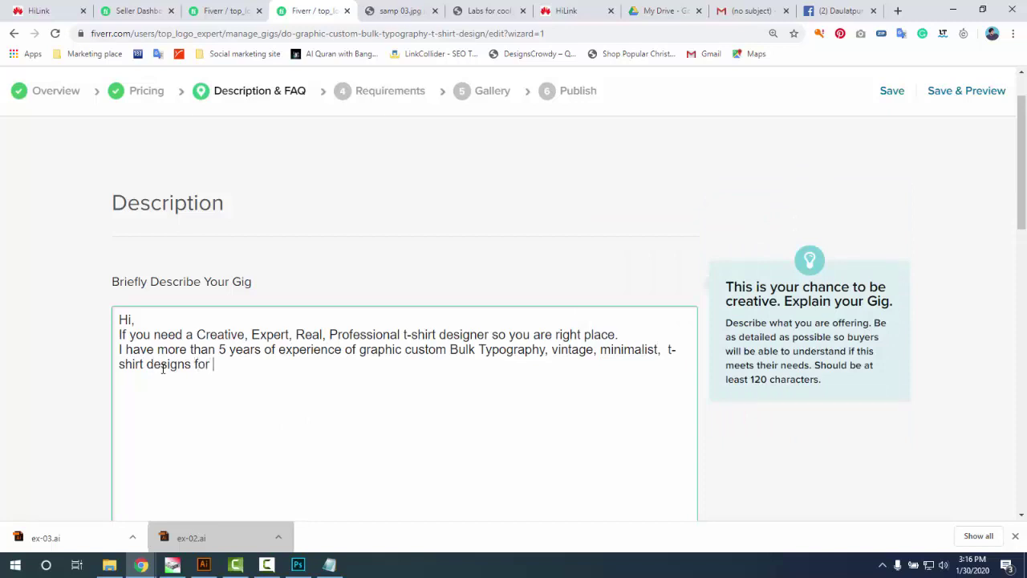
{"action": "type", "text": "compna"}
{"action": "key", "text": "BackSpace"}
{"action": "type", "text": "an"}
{"action": "type", "text": "y"}
{"action": "type", "text": "sc"}
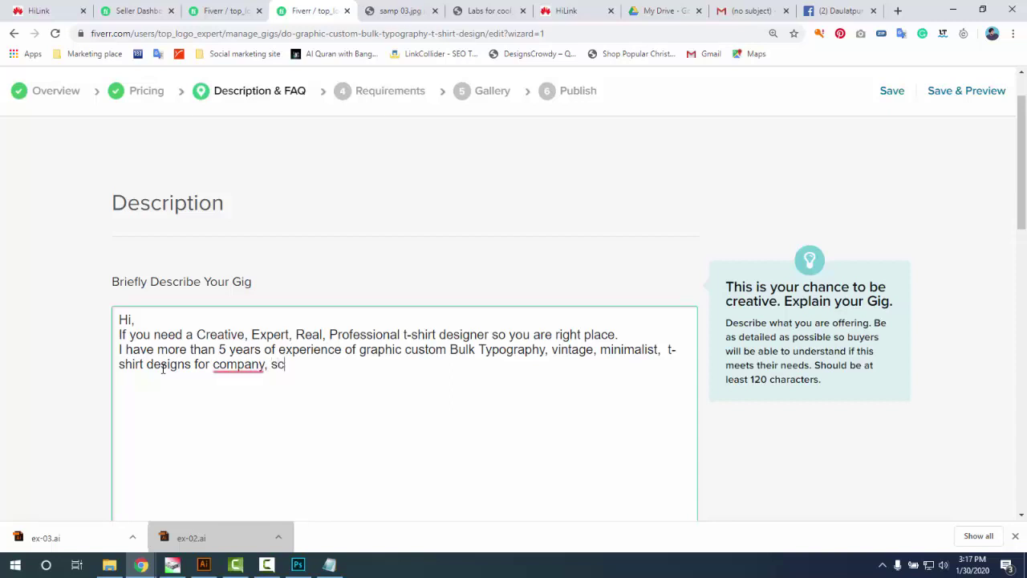
{"action": "key", "text": "BackSpace"}
{"action": "key", "text": "BackSpace"}
- Add "fitness, school, traveling," to the list after "company," and start a new line below it
{"action": "type", "text": "fitness s"}
{"action": "key", "text": "BackSpace"}
{"action": "key", "text": "BackSpace"}
{"action": "type", "text": ", sch"}
{"action": "key", "text": "BackSpace"}
{"action": "type", "text": "chool"}
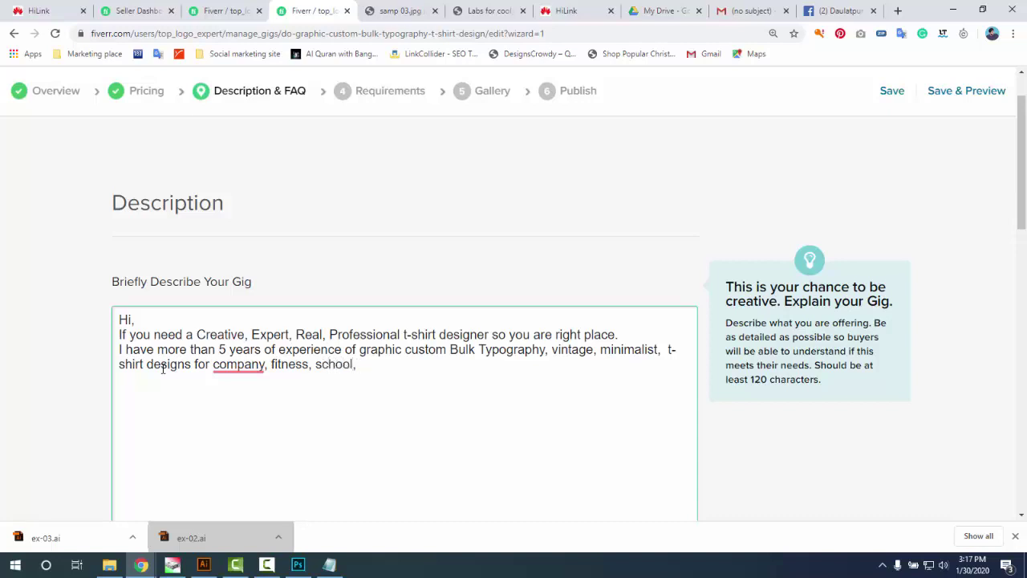
{"action": "type", "text": ", trave"}
{"action": "type", "text": "ler"}
{"action": "key", "text": "BackSpace"}
{"action": "key", "text": "BackSpace"}
{"action": "type", "text": "ing,"}
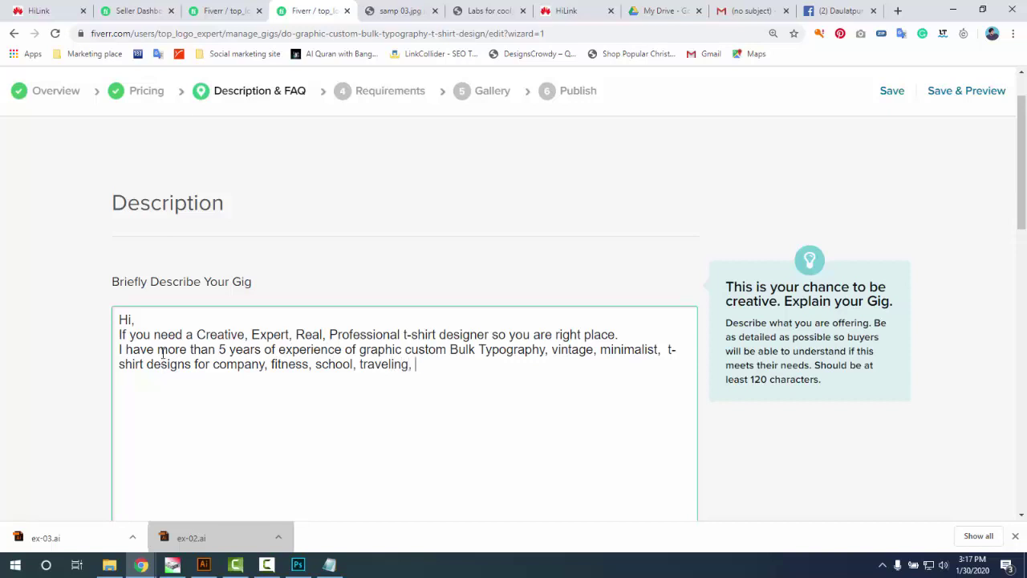
{"action": "key", "text": "Return"}
- Make the word "Typography" bold in the gig description
{"action": "scroll", "coordinate": [282, 390], "scroll_direction": "down", "scroll_amount": 1}
{"action": "scroll", "coordinate": [222, 333], "scroll_direction": "down", "scroll_amount": 1}
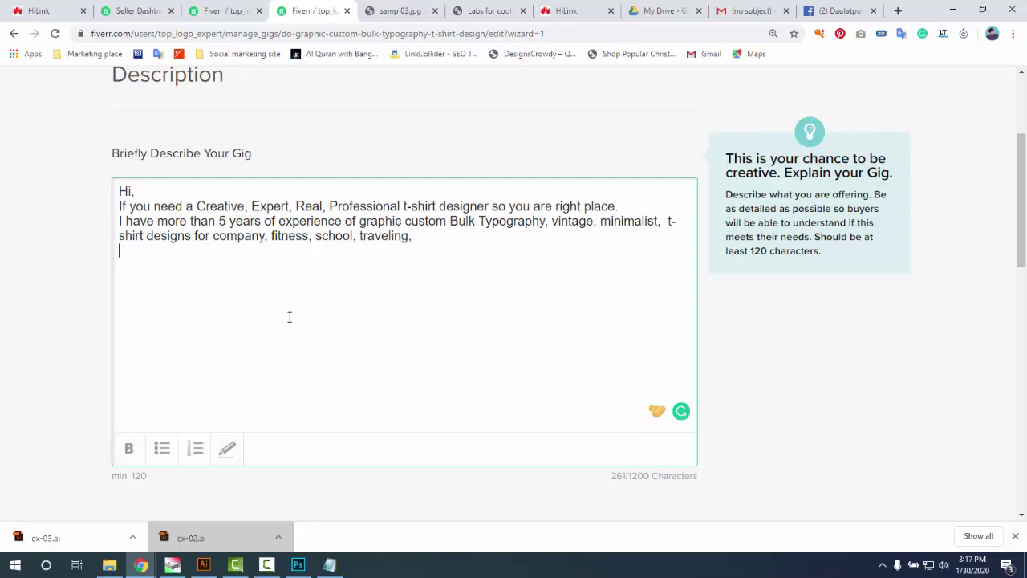
{"action": "double_click", "coordinate": [514, 223]}
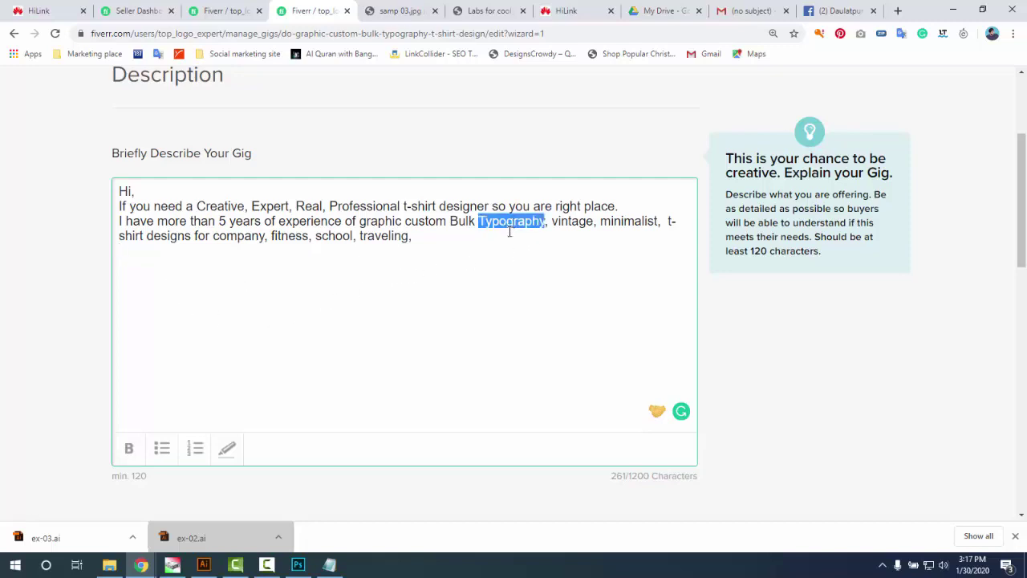
{"action": "left_click", "coordinate": [129, 450]}
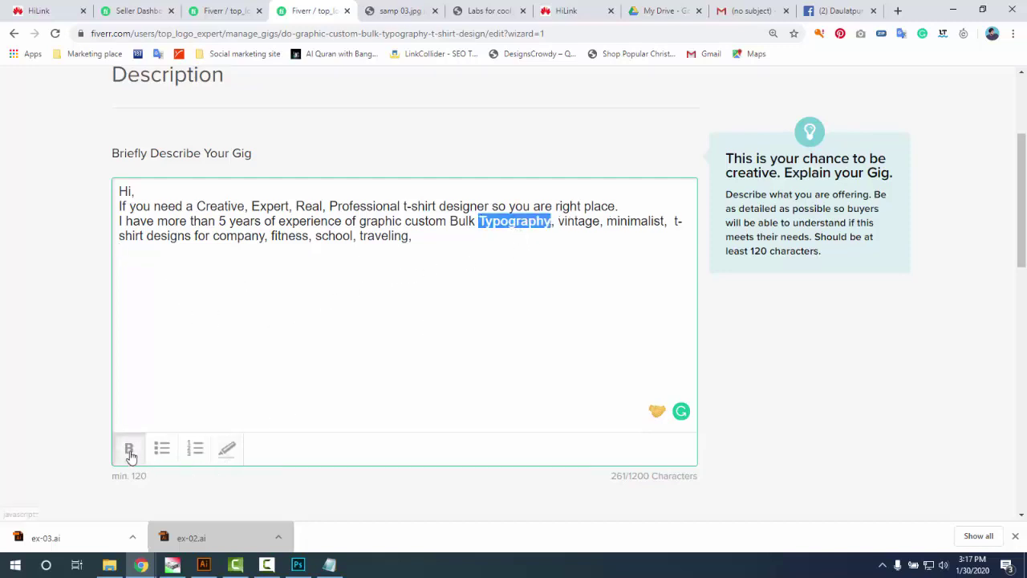
{"action": "left_click", "coordinate": [480, 333]}
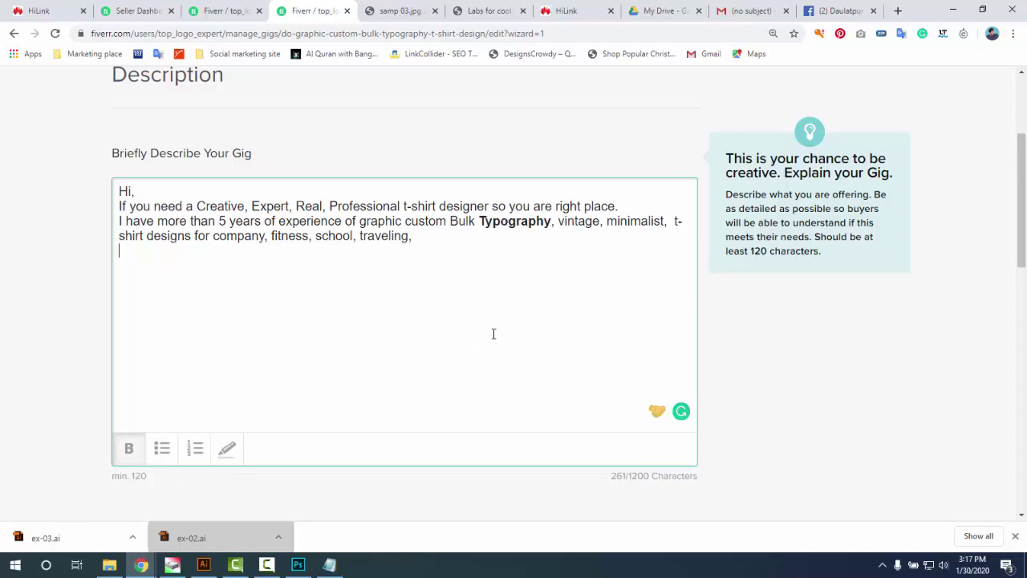
- Put a # in front of "Typography", "vintage" and "minimalist" in the experience sentence
{"action": "double_click", "coordinate": [576, 222]}
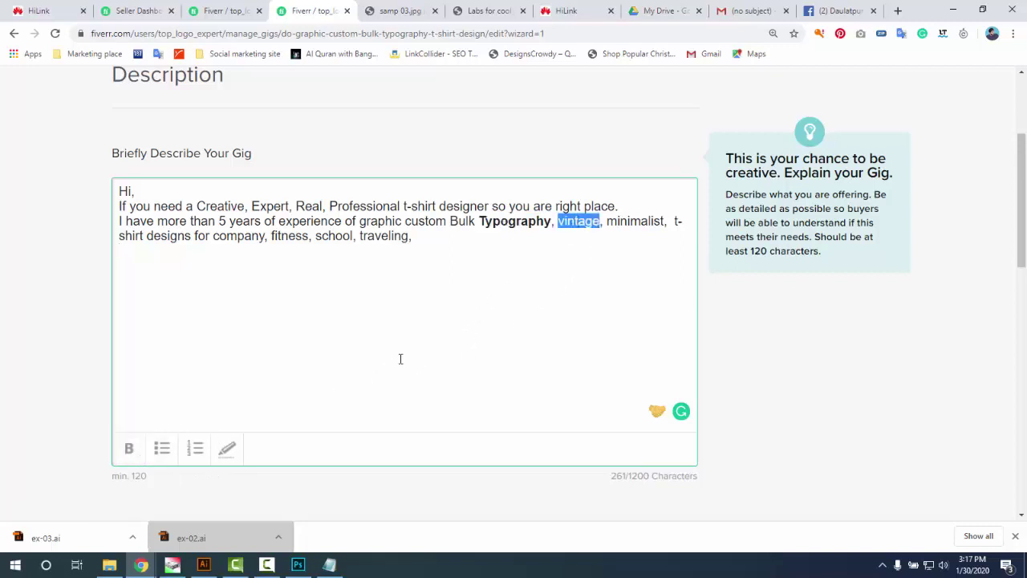
{"action": "left_click", "coordinate": [480, 221]}
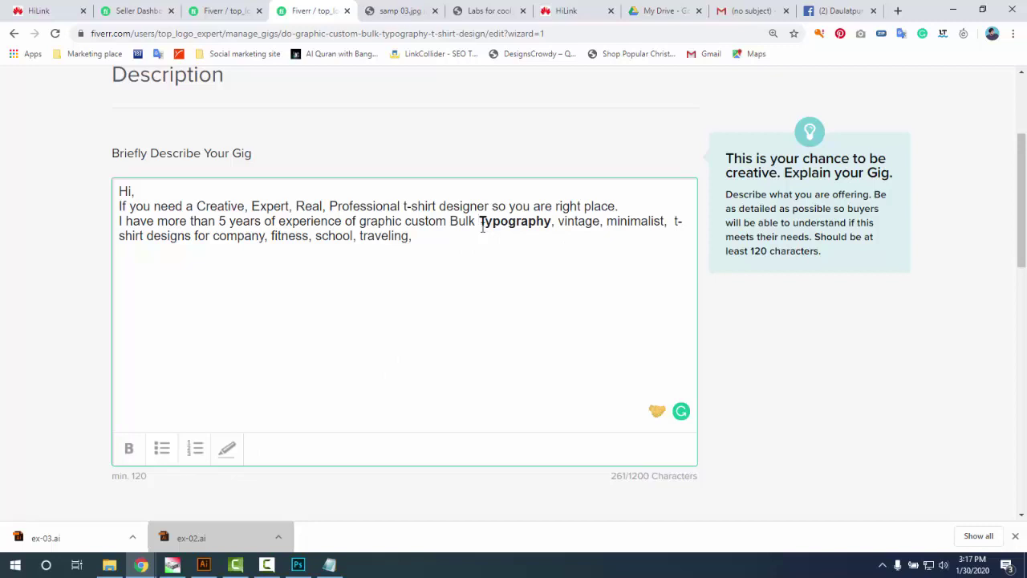
{"action": "type", "text": "#"}
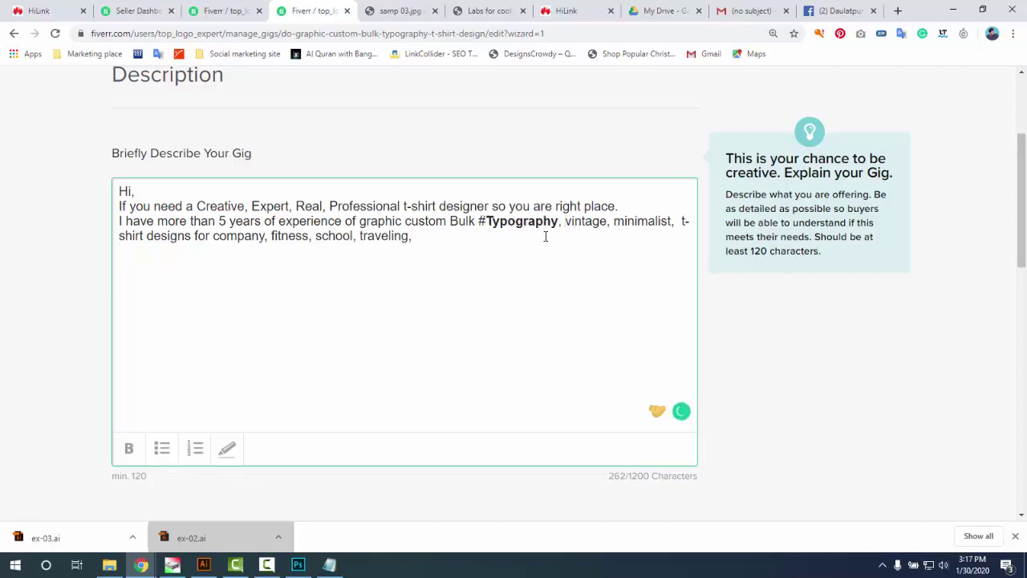
{"action": "type", "text": "#"}
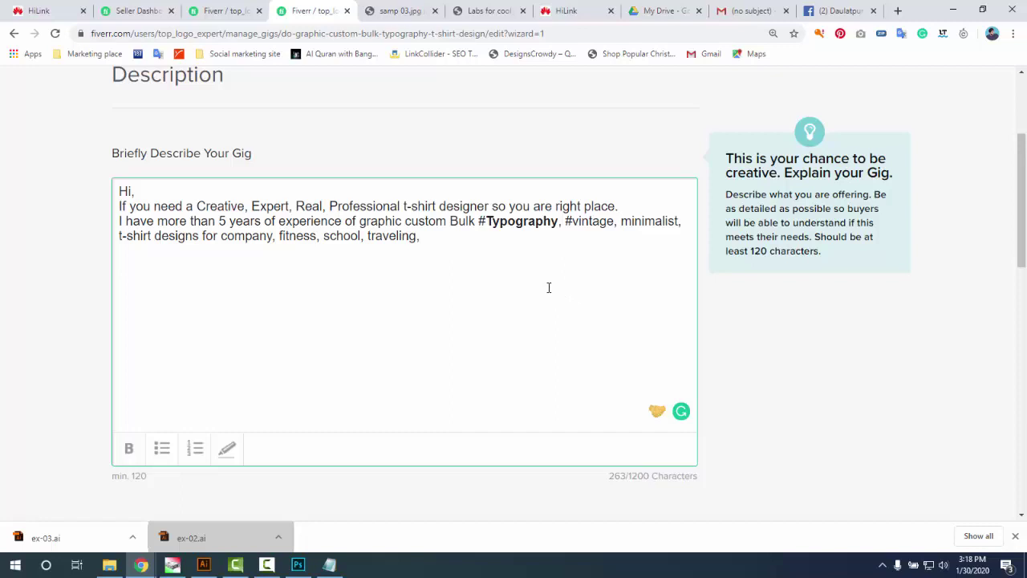
{"action": "type", "text": "#"}
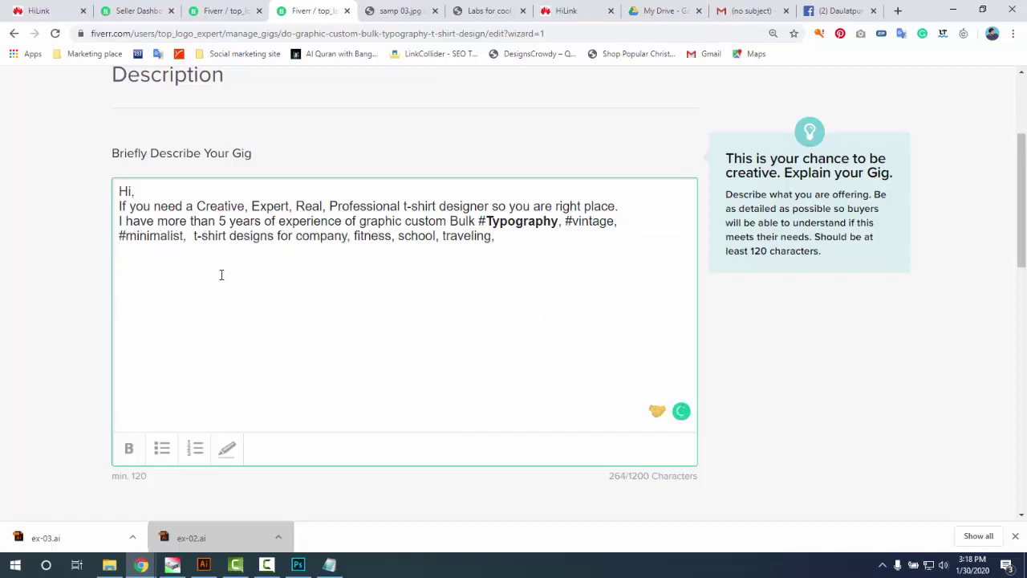
- Leave a blank line and add "I did 1000 of projects for different experience", accepting the spelling correction for "different"
{"action": "scroll", "coordinate": [221, 274], "scroll_direction": "down", "scroll_amount": 3}
{"action": "scroll", "coordinate": [473, 254], "scroll_direction": "up", "scroll_amount": 2}
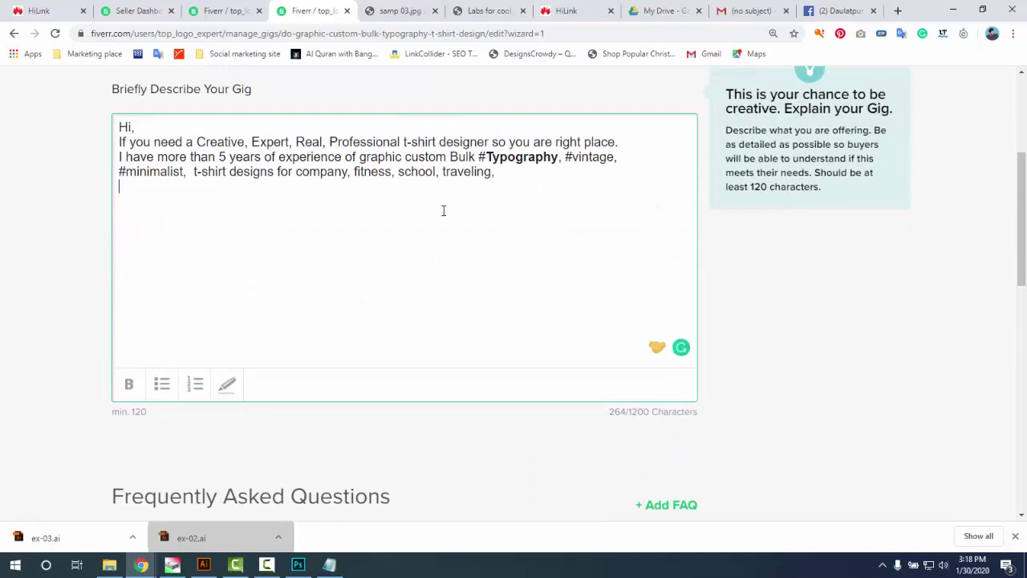
{"action": "key", "text": "Return"}
{"action": "type", "text": "I did 1000 of projects for diferent"}
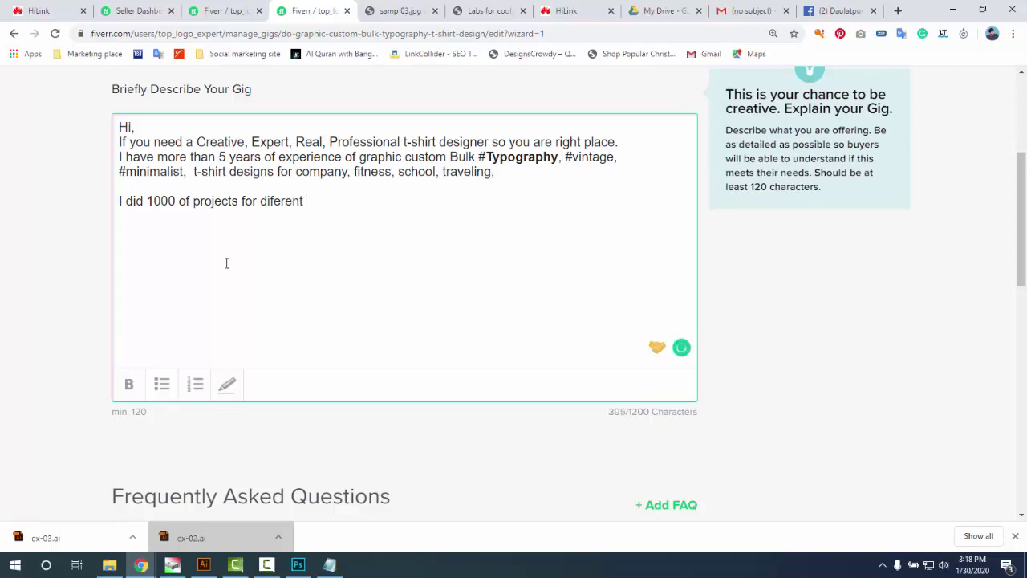
{"action": "type", "text": "experience"}
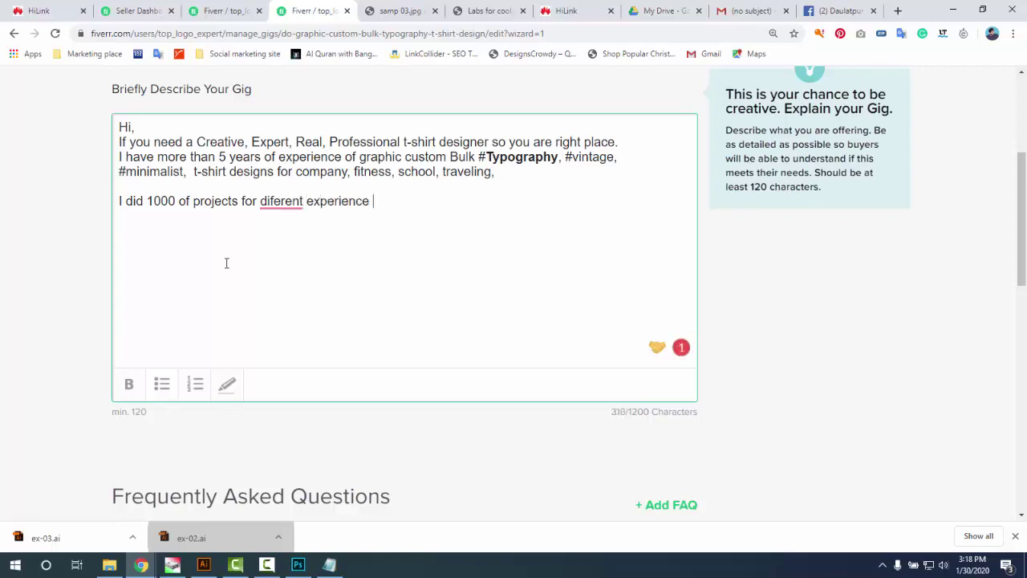
{"action": "mouse_move", "coordinate": [287, 202]}
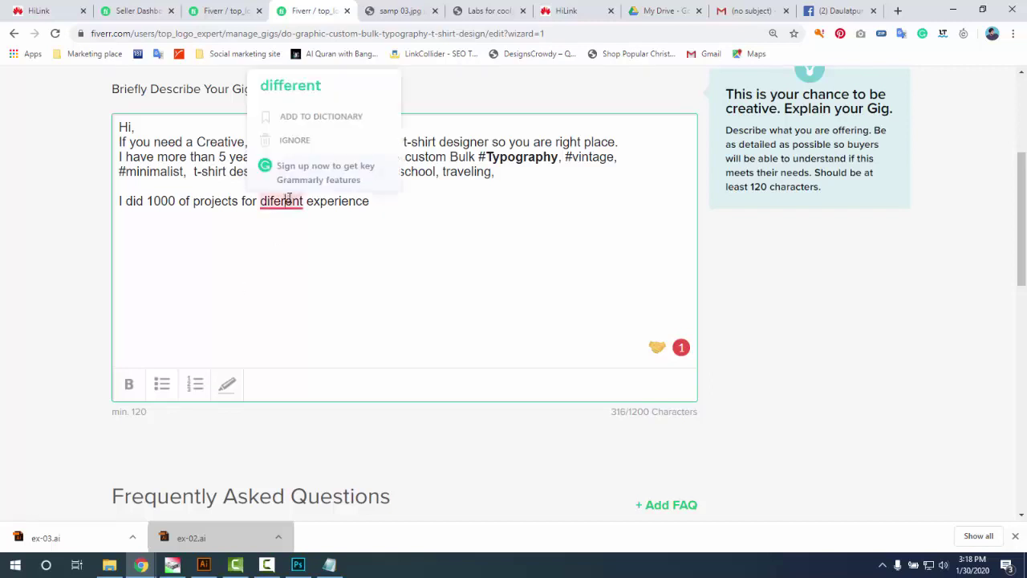
{"action": "left_click", "coordinate": [291, 85]}
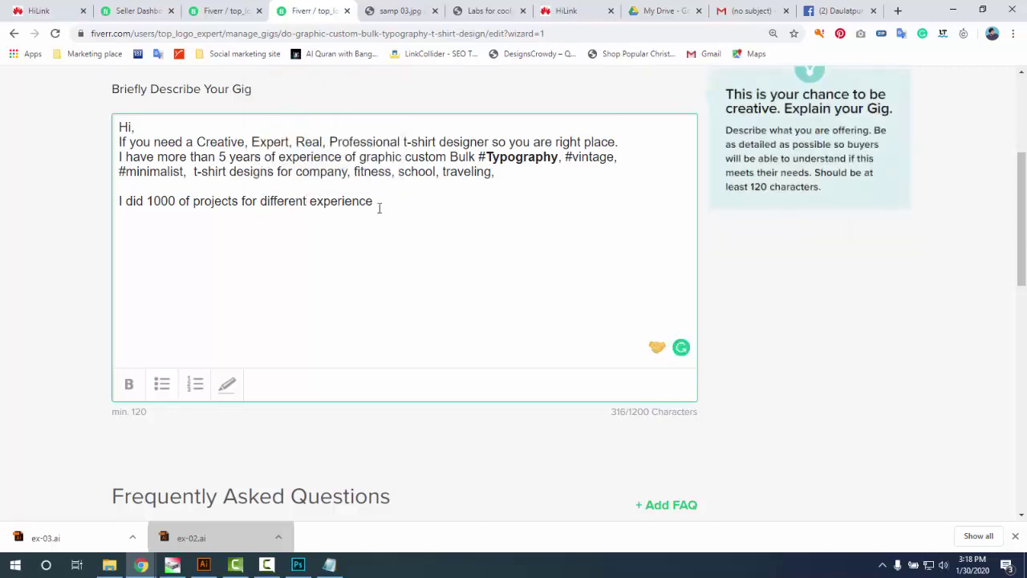
- End the projects sentence with a period and add "you can check my portfolio."
{"action": "key", "text": "BackSpace"}
{"action": "type", "text": "ou can check my portfortfoli"}
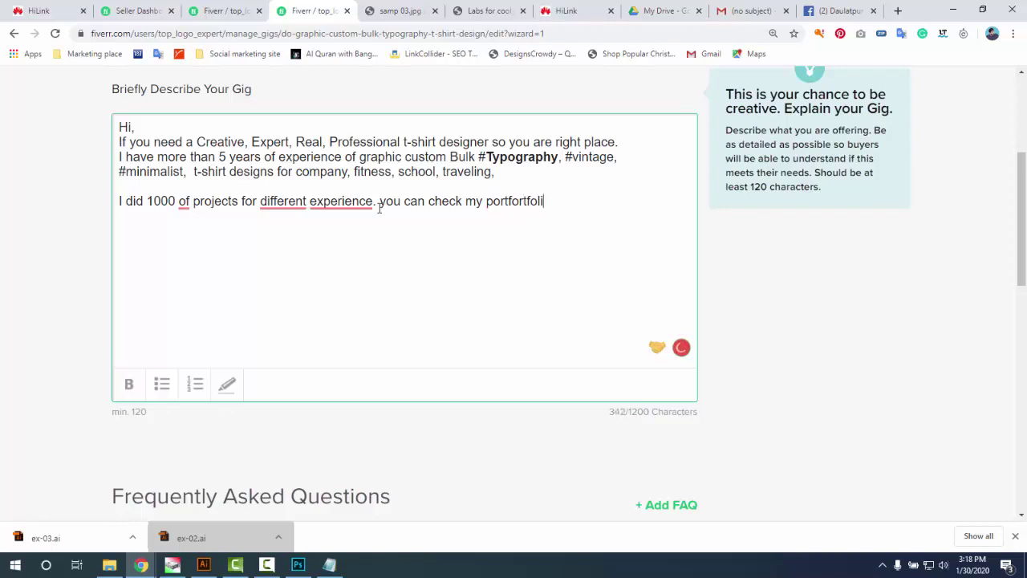
{"action": "key", "text": "BackSpace"}
{"action": "key", "text": "BackSpace"}
{"action": "key", "text": "BackSpace"}
- Switch to the incognito browser window and close the extra Fiverr search result pages before the Google typography t shirt results
{"action": "left_click", "coordinate": [145, 565]}
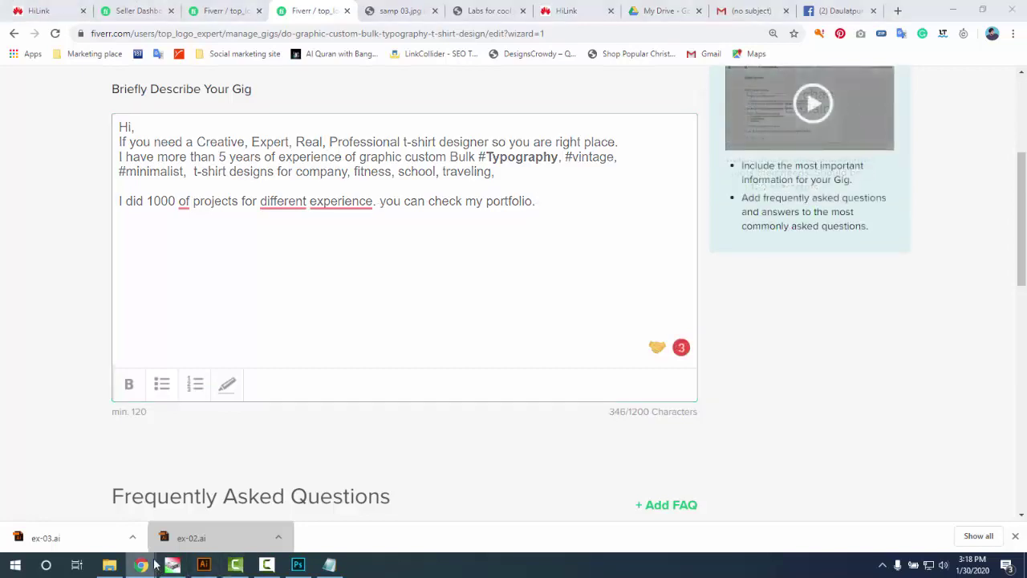
{"action": "left_click", "coordinate": [217, 484]}
{"action": "scroll", "coordinate": [346, 385], "scroll_direction": "down", "scroll_amount": 3}
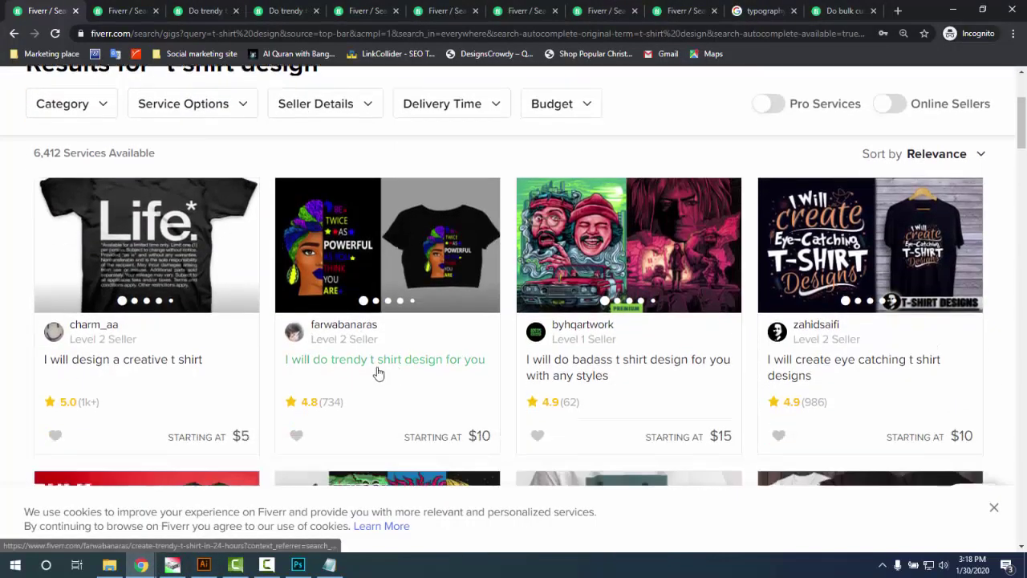
{"action": "left_click", "coordinate": [277, 12]}
{"action": "left_click", "coordinate": [315, 11]}
{"action": "left_click", "coordinate": [315, 11]}
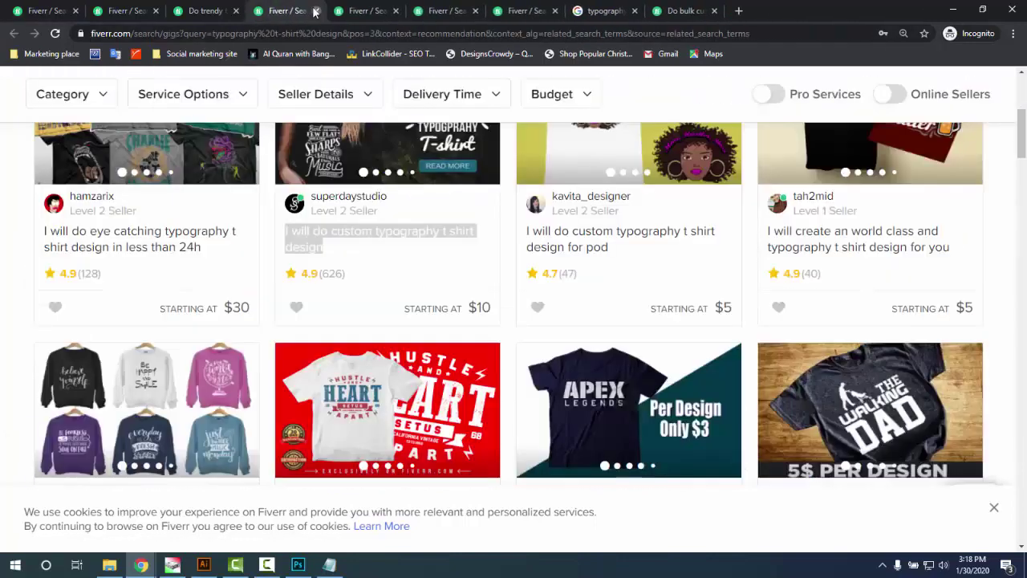
{"action": "left_click", "coordinate": [314, 11]}
{"action": "left_click", "coordinate": [314, 11]}
{"action": "left_click", "coordinate": [315, 11]}
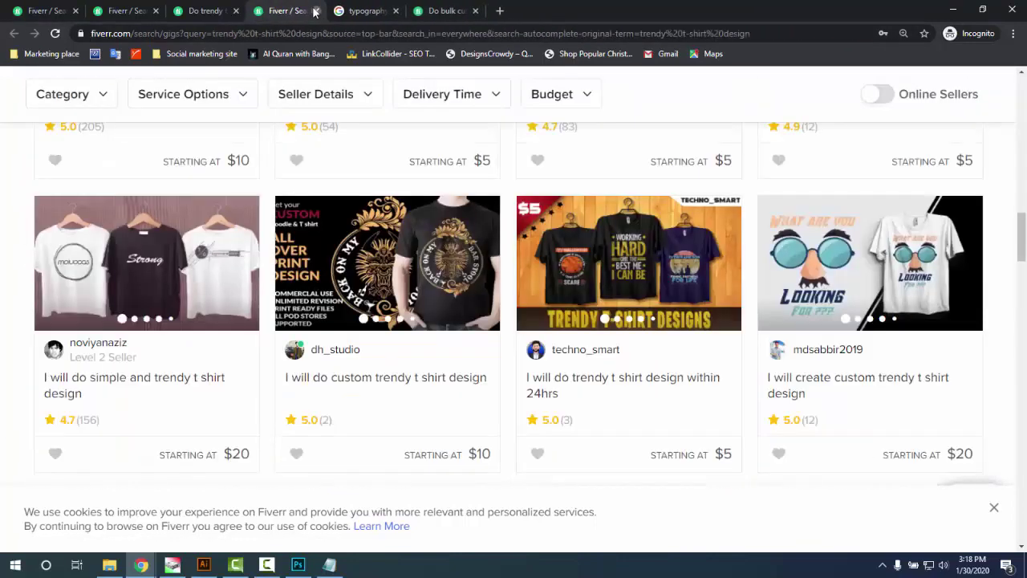
{"action": "left_click", "coordinate": [315, 12]}
- Open the Fiverr image result "Do typography t shirt design" separately from the Google image results and view it
{"action": "middle_click", "coordinate": [504, 261]}
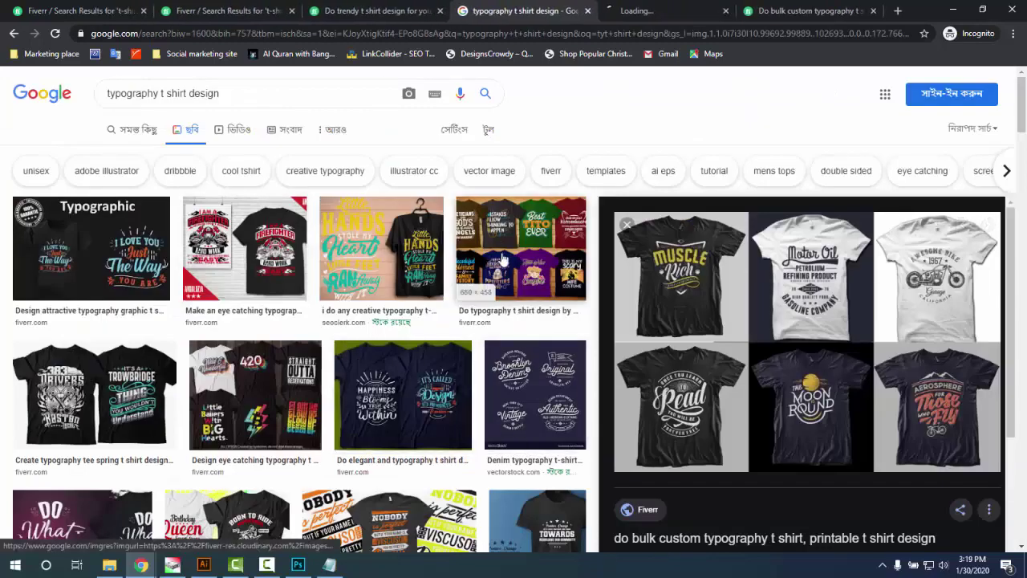
{"action": "left_click", "coordinate": [666, 13]}
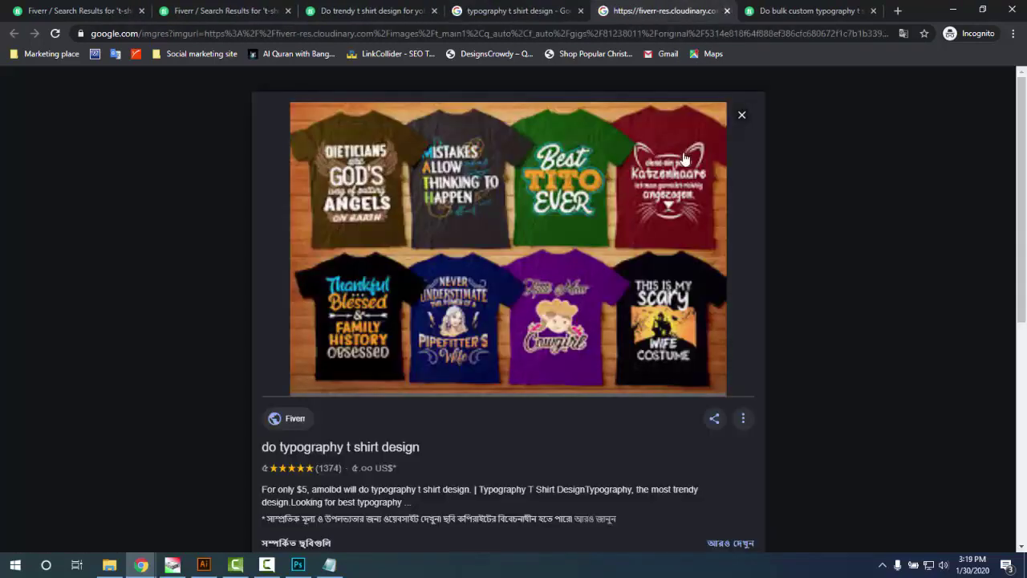
- Open the "I will do typography t shirt design" gig from the image result, read its About This Gig description, and close it
{"action": "left_click", "coordinate": [518, 317]}
{"action": "left_click", "coordinate": [566, 11]}
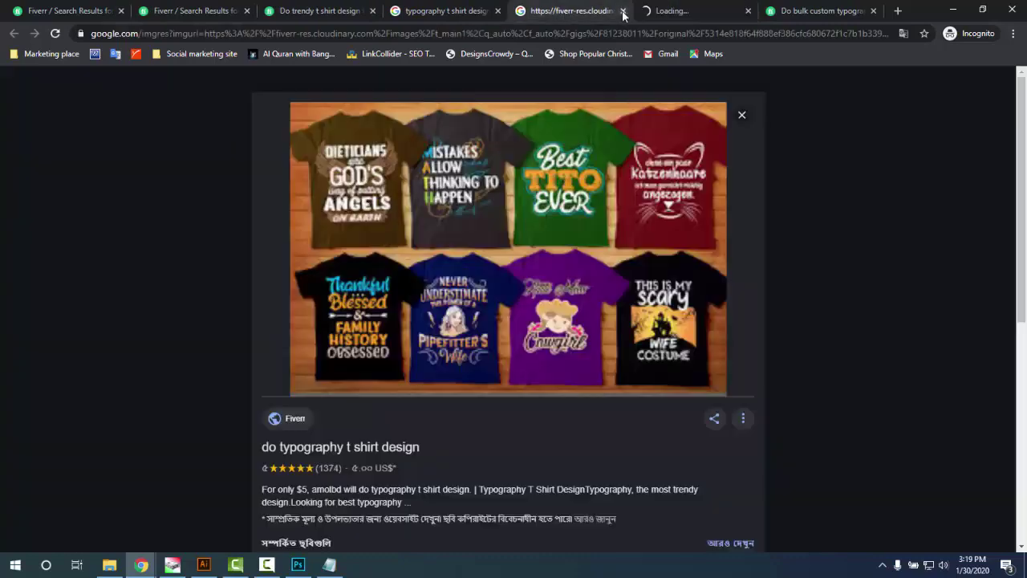
{"action": "left_click", "coordinate": [623, 10]}
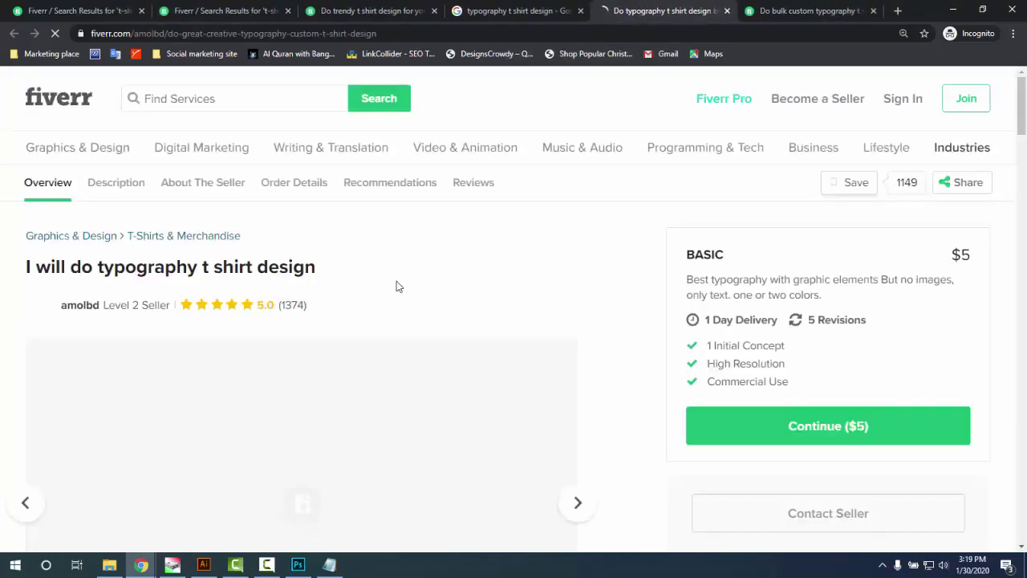
{"action": "scroll", "coordinate": [291, 306], "scroll_direction": "down", "scroll_amount": 4}
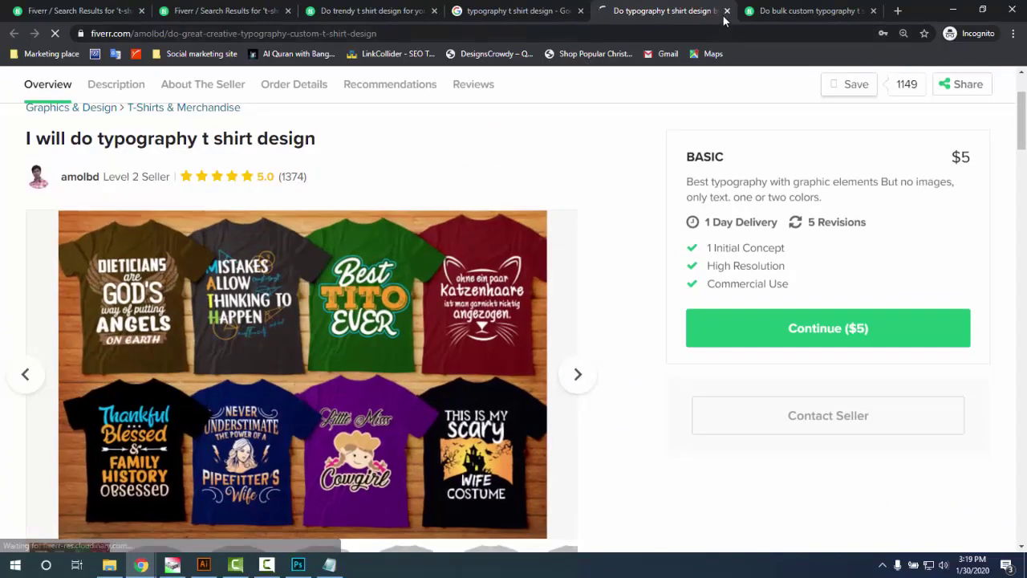
{"action": "scroll", "coordinate": [510, 303], "scroll_direction": "down", "scroll_amount": 5}
{"action": "scroll", "coordinate": [351, 362], "scroll_direction": "down", "scroll_amount": 5}
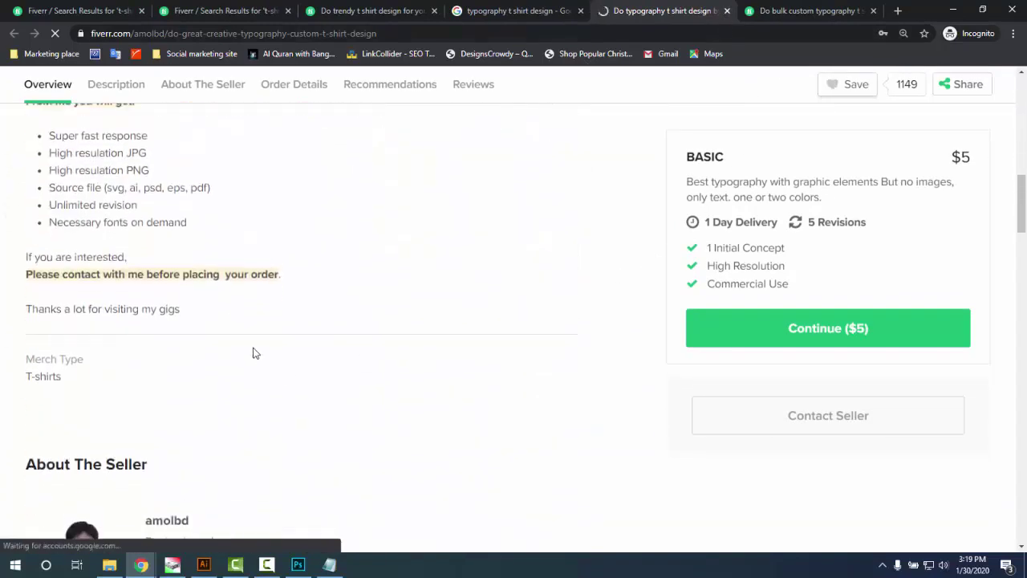
{"action": "scroll", "coordinate": [254, 351], "scroll_direction": "up", "scroll_amount": 3}
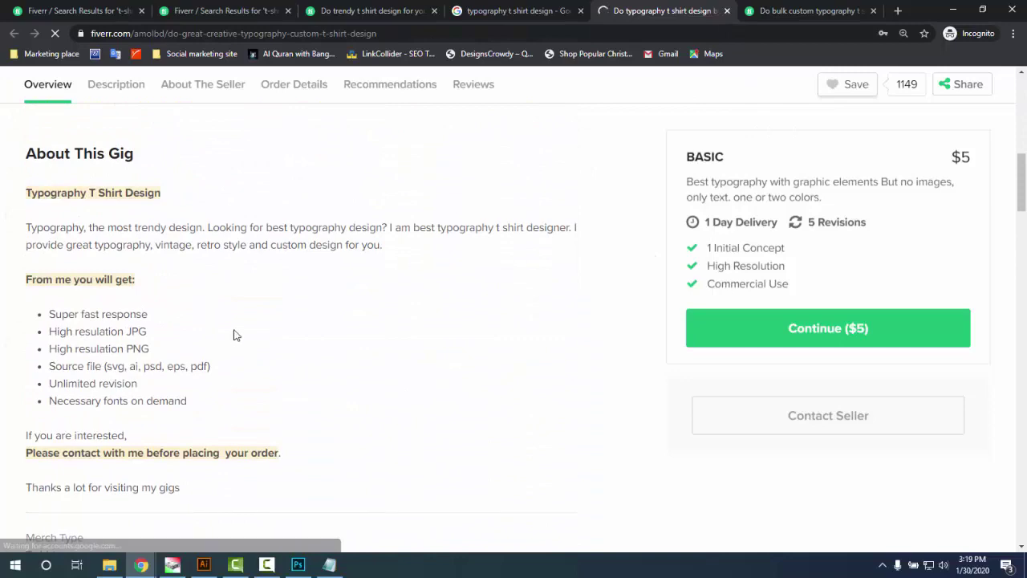
{"action": "left_click", "coordinate": [727, 10]}
- Return to the Fiverr t-shirt design search results and open the "I will create eye catching t shirt designs" gig
{"action": "left_click", "coordinate": [215, 8]}
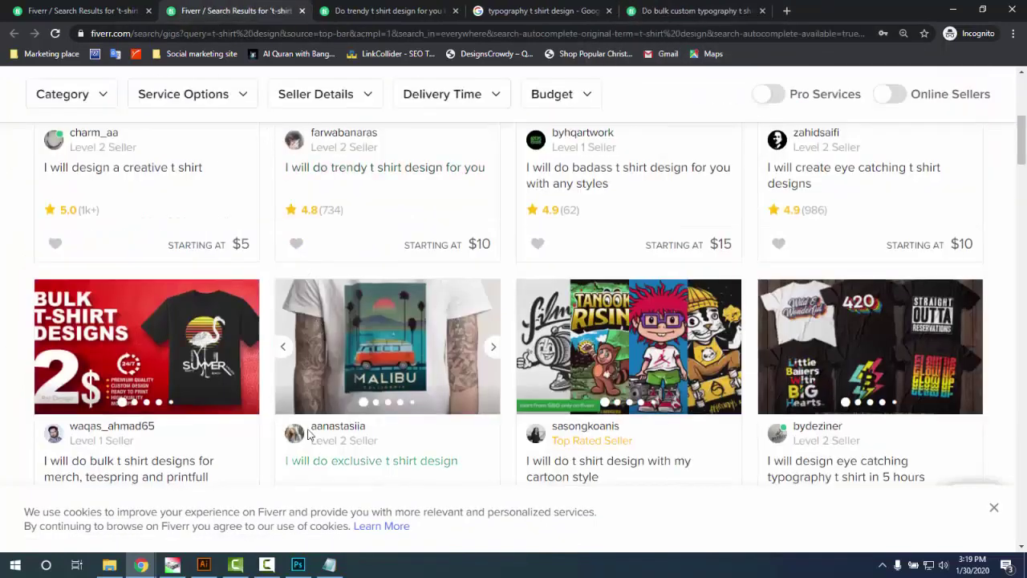
{"action": "scroll", "coordinate": [353, 401], "scroll_direction": "up", "scroll_amount": 5}
{"action": "scroll", "coordinate": [360, 431], "scroll_direction": "down", "scroll_amount": 3}
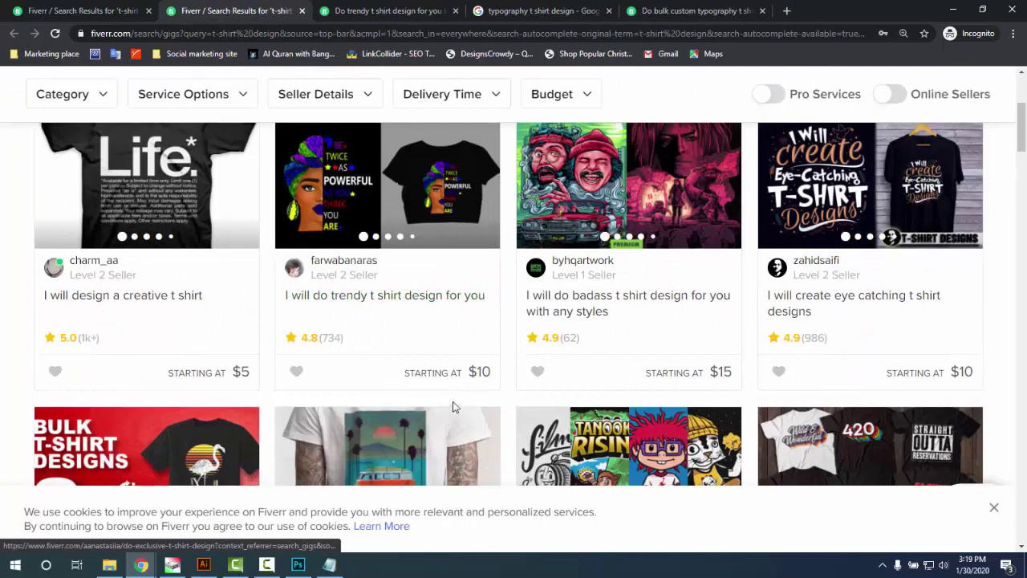
{"action": "left_click", "coordinate": [837, 301]}
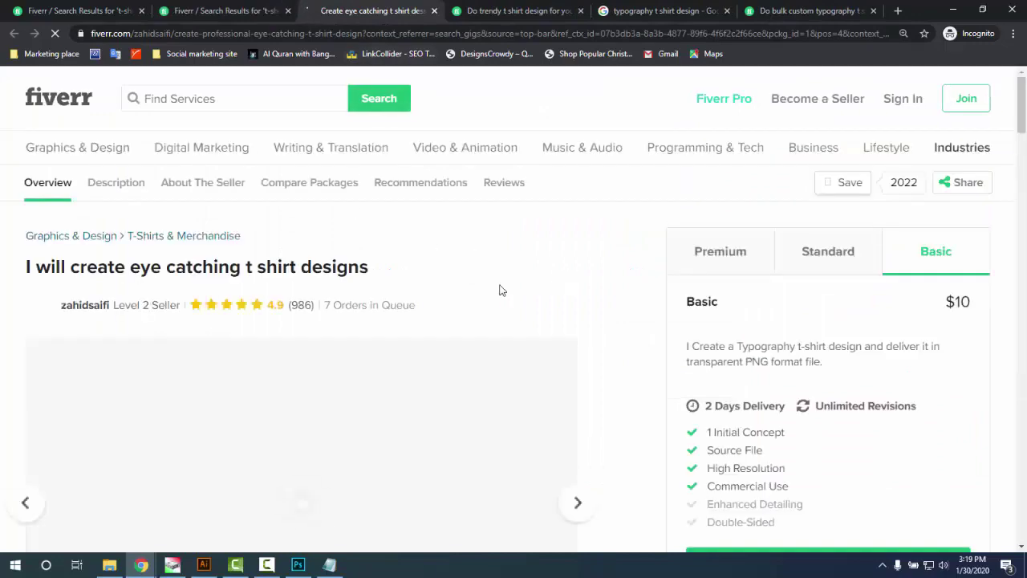
- Read the eye catching t shirt gig's description, including its "Why Choose Me?" list and closing contact lines
{"action": "scroll", "coordinate": [299, 392], "scroll_direction": "down", "scroll_amount": 10}
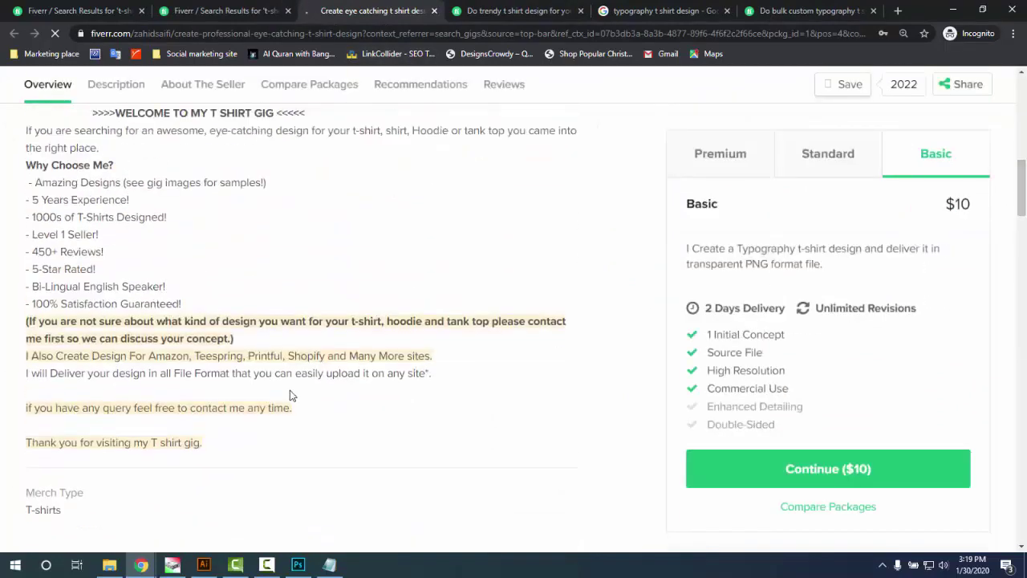
{"action": "scroll", "coordinate": [291, 395], "scroll_direction": "up", "scroll_amount": 3}
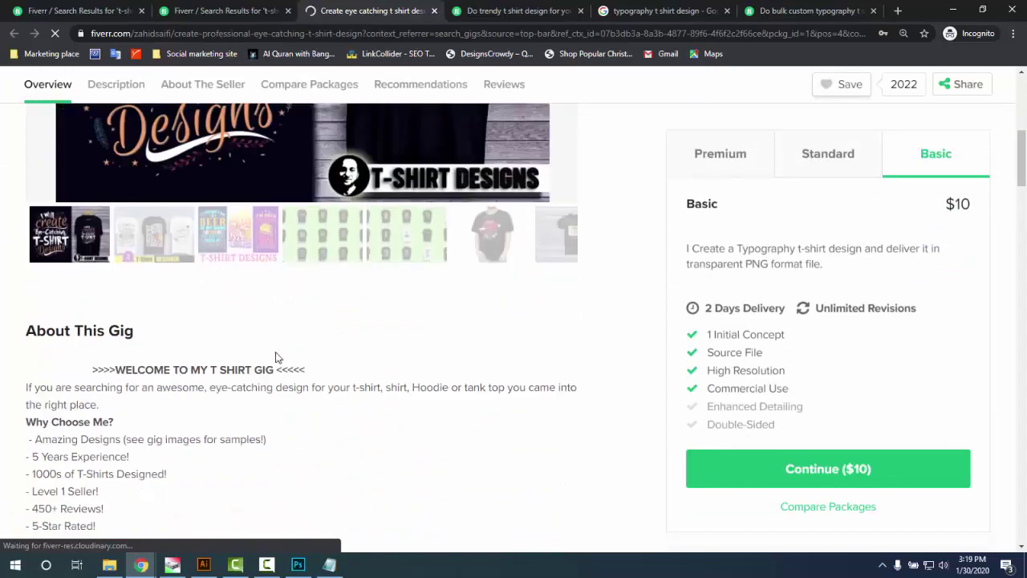
{"action": "scroll", "coordinate": [276, 358], "scroll_direction": "down", "scroll_amount": 3}
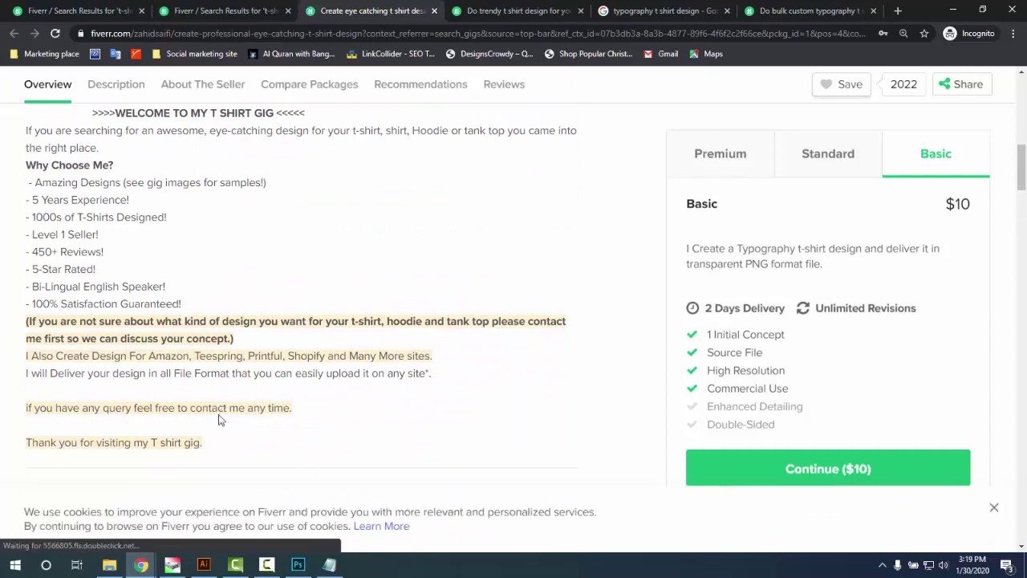
{"action": "scroll", "coordinate": [222, 421], "scroll_direction": "down", "scroll_amount": 1}
{"action": "scroll", "coordinate": [225, 419], "scroll_direction": "up", "scroll_amount": 1}
{"action": "scroll", "coordinate": [230, 417], "scroll_direction": "down", "scroll_amount": 2}
{"action": "scroll", "coordinate": [231, 416], "scroll_direction": "up", "scroll_amount": 2}
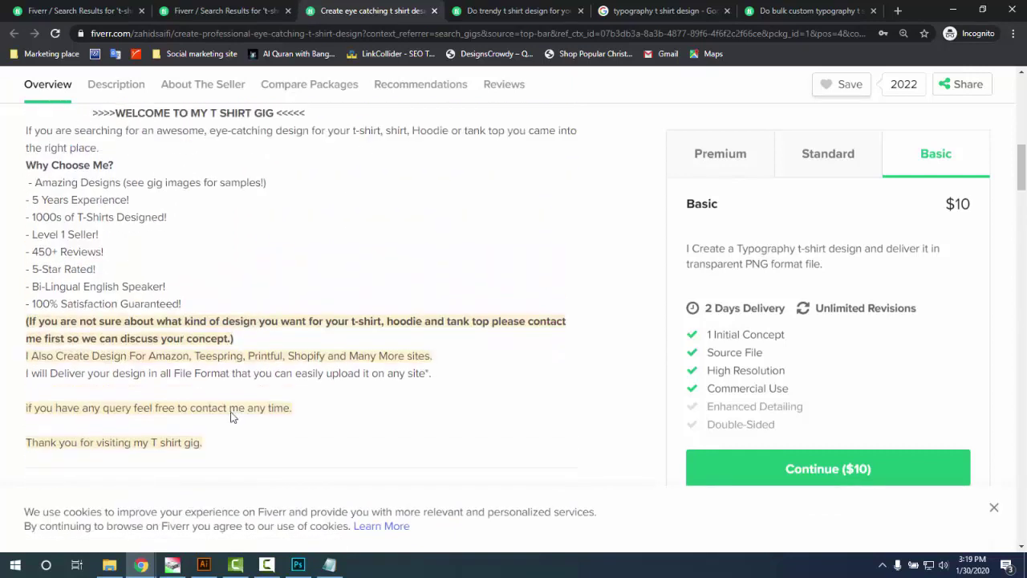
{"action": "scroll", "coordinate": [312, 297], "scroll_direction": "up", "scroll_amount": 2}
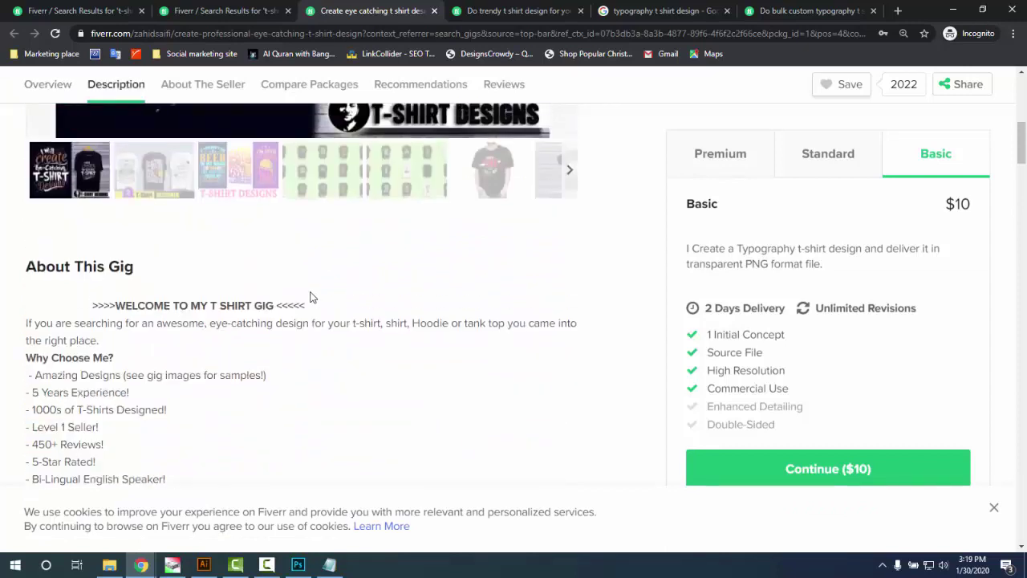
{"action": "scroll", "coordinate": [300, 339], "scroll_direction": "down", "scroll_amount": 2}
{"action": "scroll", "coordinate": [258, 341], "scroll_direction": "down", "scroll_amount": 2}
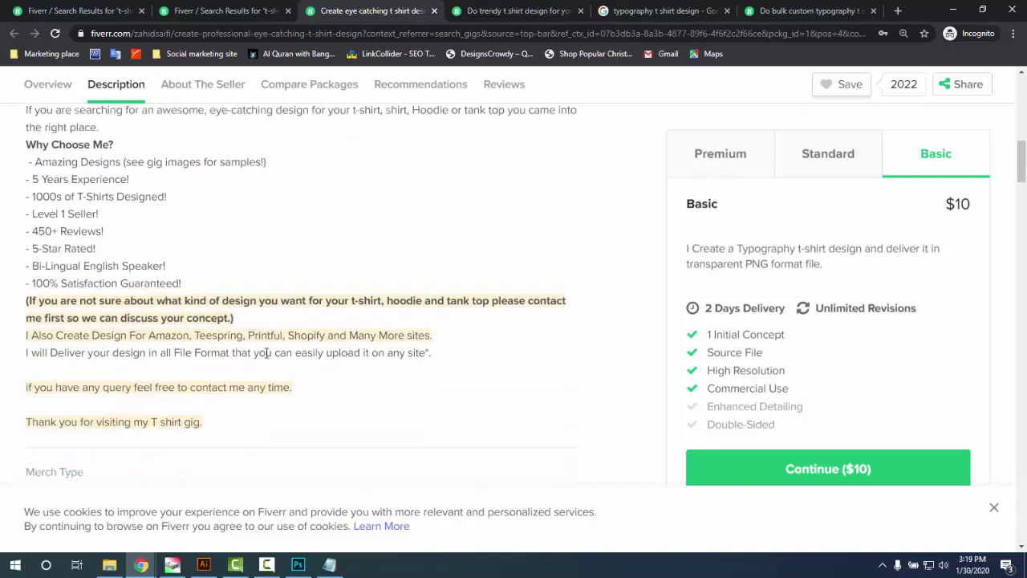
{"action": "scroll", "coordinate": [215, 366], "scroll_direction": "up", "scroll_amount": 1}
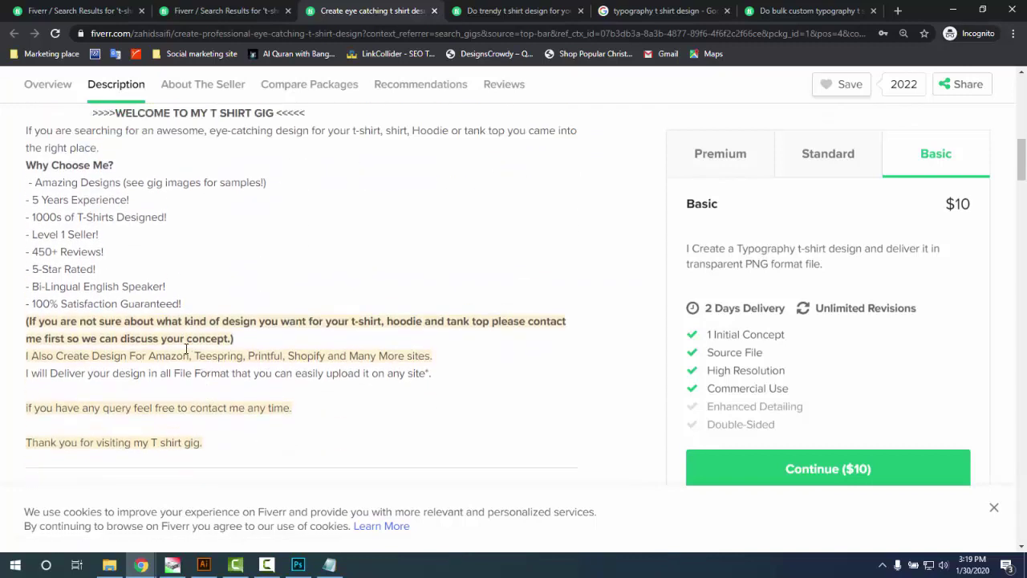
{"action": "scroll", "coordinate": [182, 331], "scroll_direction": "up", "scroll_amount": 2}
{"action": "scroll", "coordinate": [185, 343], "scroll_direction": "down", "scroll_amount": 1}
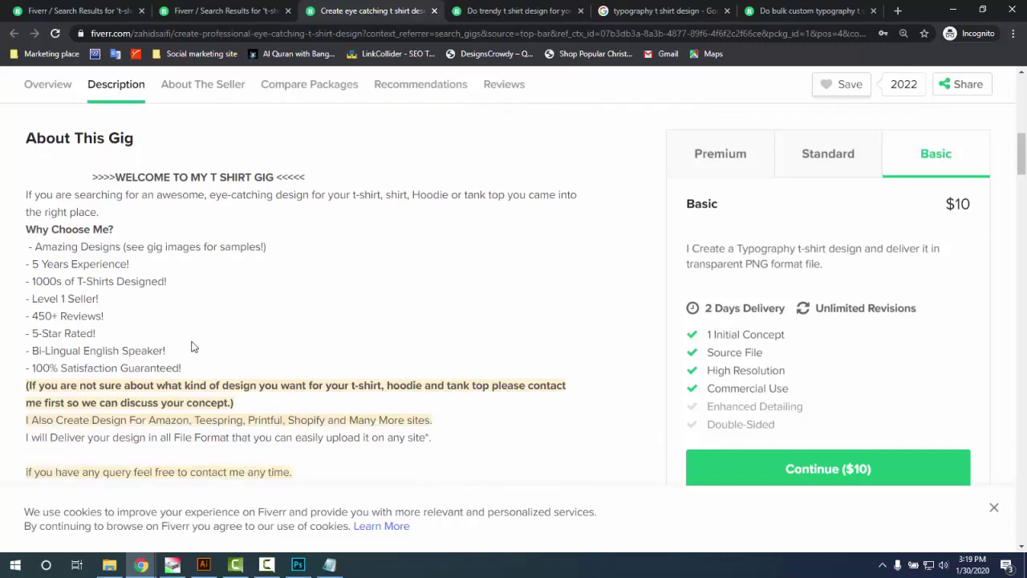
{"action": "scroll", "coordinate": [208, 345], "scroll_direction": "down", "scroll_amount": 2}
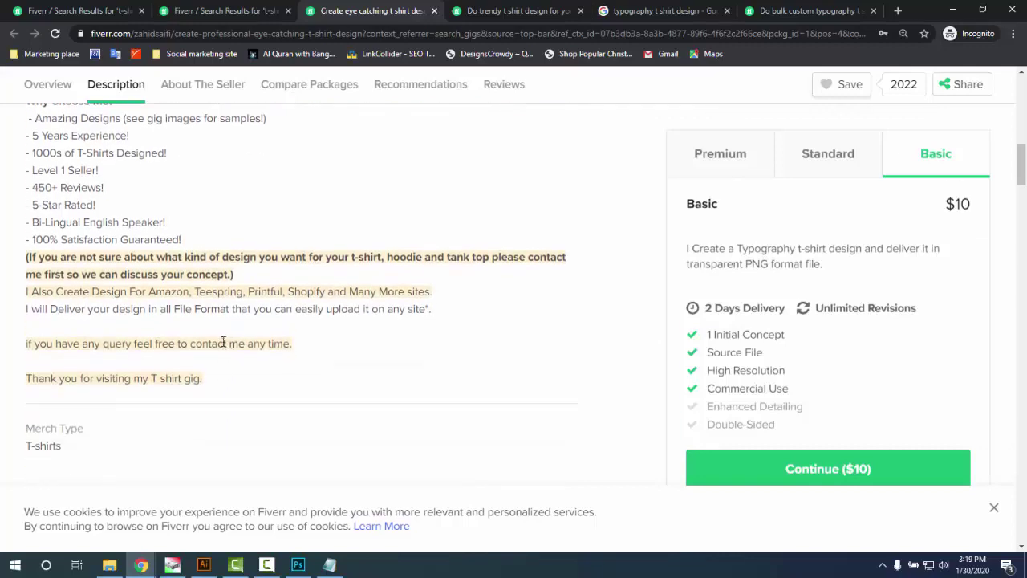
{"action": "scroll", "coordinate": [225, 345], "scroll_direction": "up", "scroll_amount": 2}
- From the search results, open the "typography t shirt in 5 hours" gig and the "bulk t shirt designs for merch, teespring and printfull" gig separately
{"action": "left_click", "coordinate": [248, 15]}
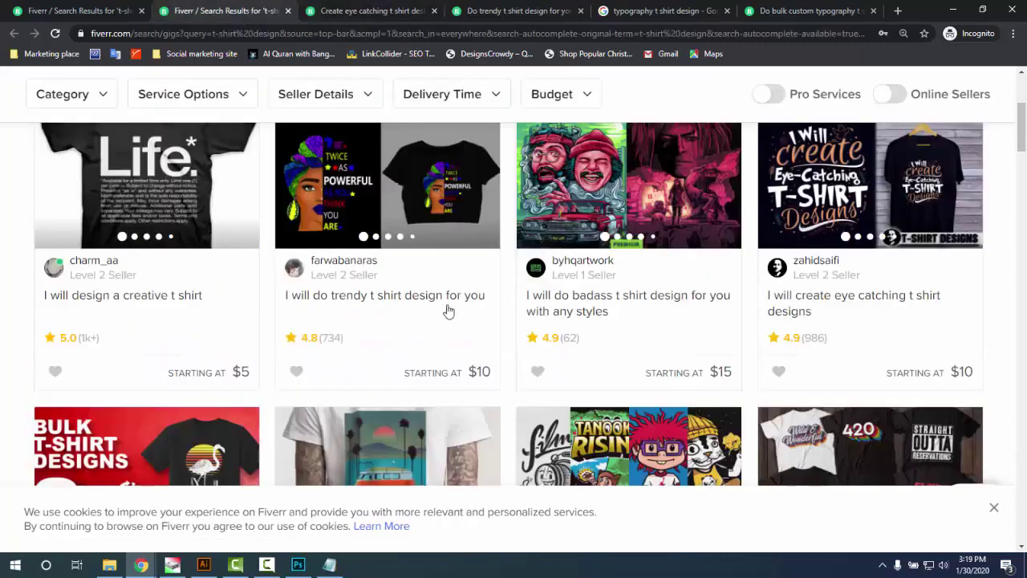
{"action": "scroll", "coordinate": [733, 365], "scroll_direction": "down", "scroll_amount": 1}
{"action": "scroll", "coordinate": [733, 365], "scroll_direction": "down", "scroll_amount": 3}
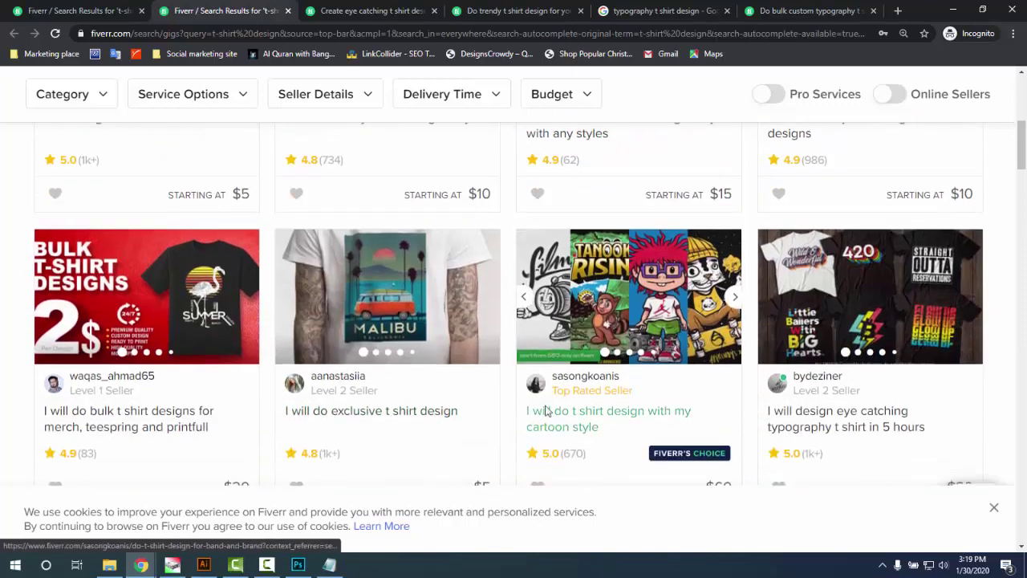
{"action": "middle_click", "coordinate": [831, 420]}
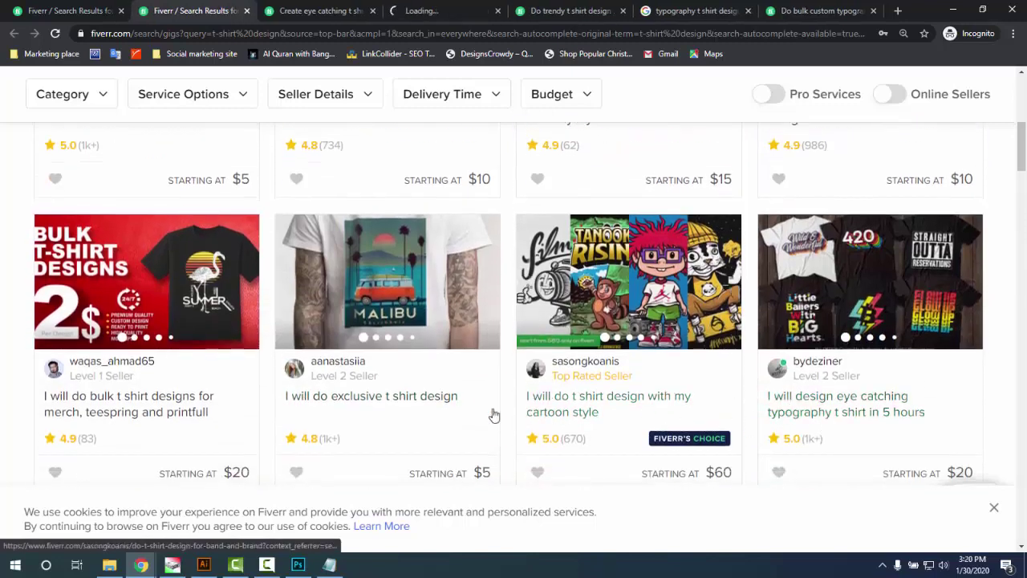
{"action": "left_click", "coordinate": [437, 11]}
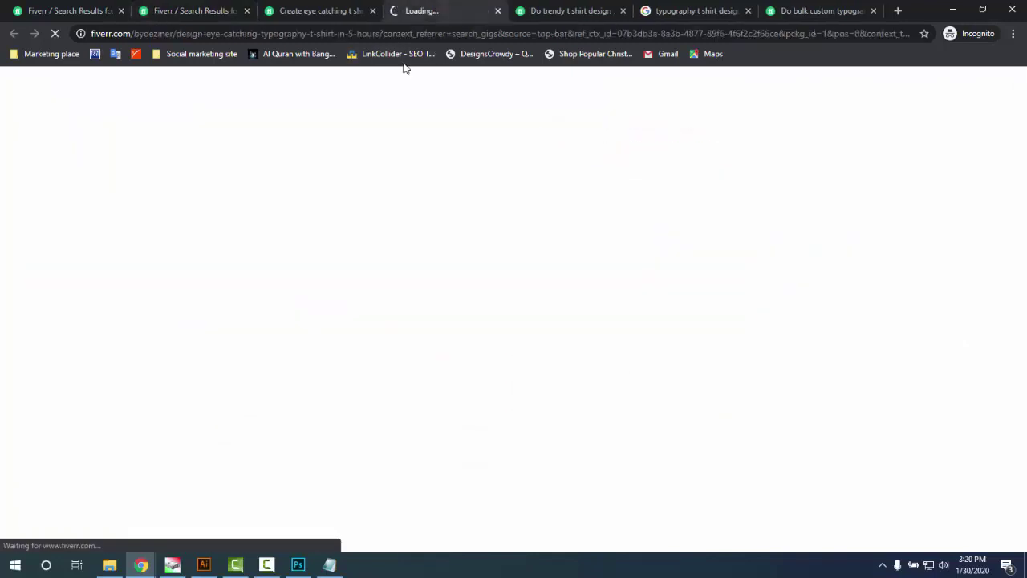
{"action": "left_click", "coordinate": [337, 12]}
{"action": "left_click", "coordinate": [433, 11]}
{"action": "left_click", "coordinate": [329, 12]}
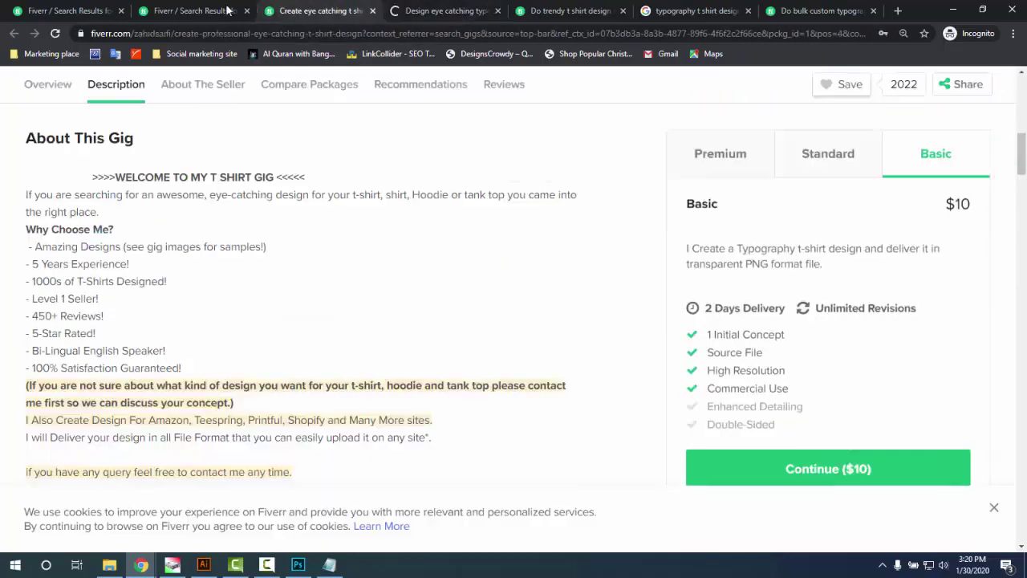
{"action": "left_click", "coordinate": [197, 11]}
{"action": "middle_click", "coordinate": [126, 414]}
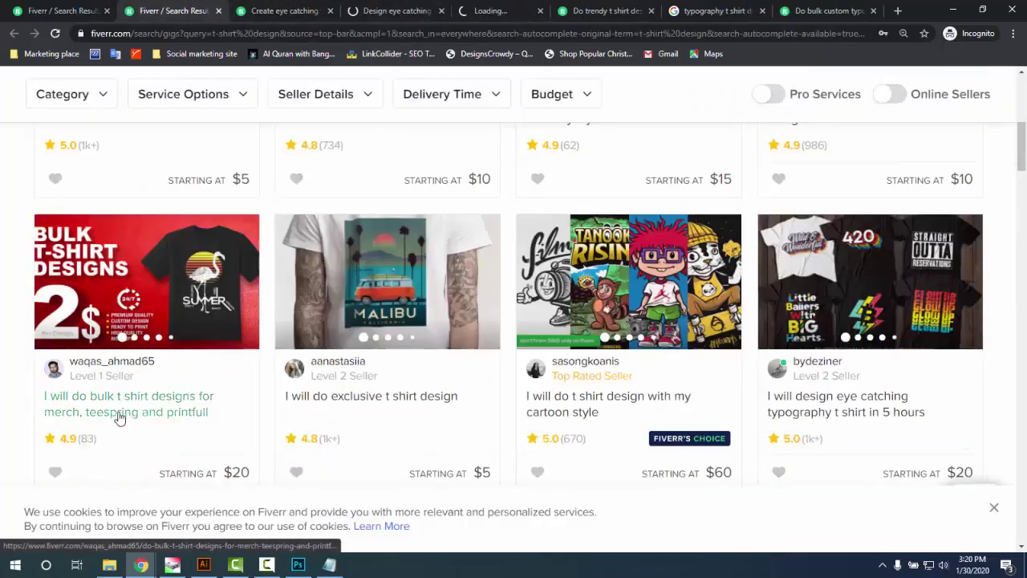
- Read the 5-hour typography t shirt gig's offered services, bonus and rush delivery text, and close that gig
{"action": "left_click", "coordinate": [394, 11]}
{"action": "scroll", "coordinate": [543, 389], "scroll_direction": "down", "scroll_amount": 2}
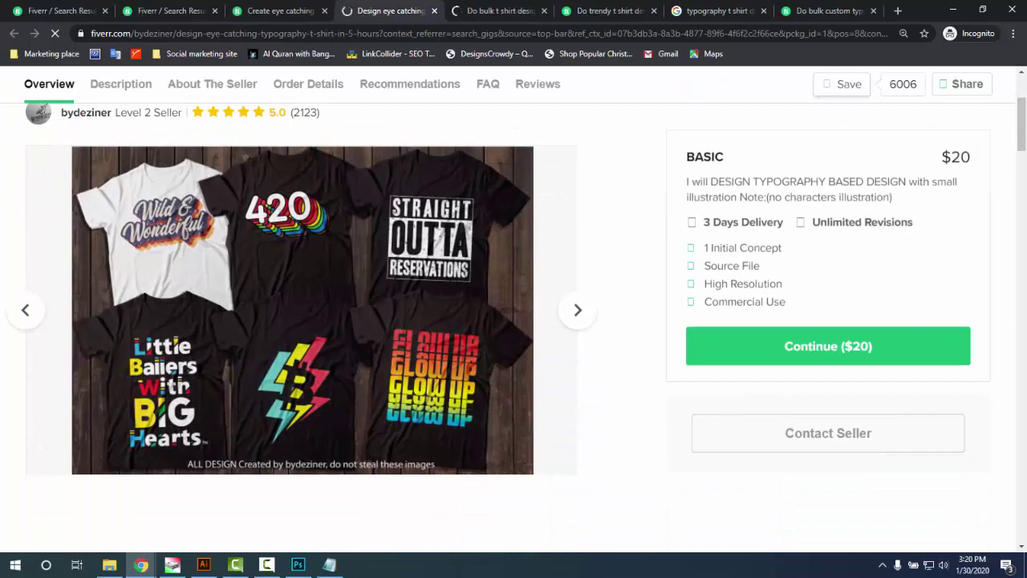
{"action": "left_click_drag", "start_coordinate": [1022, 121], "coordinate": [1024, 174]}
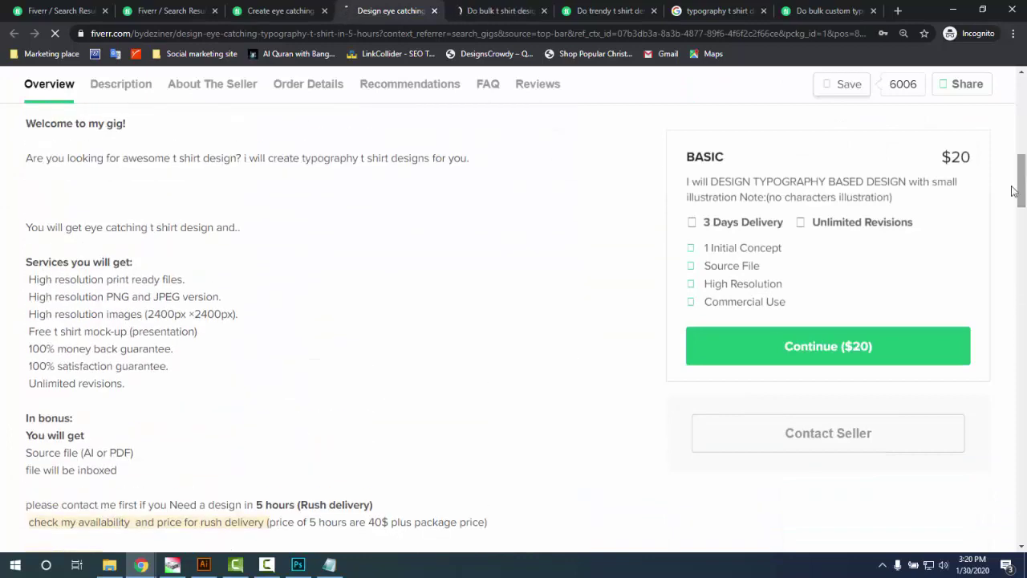
{"action": "scroll", "coordinate": [284, 383], "scroll_direction": "down", "scroll_amount": 2}
{"action": "scroll", "coordinate": [240, 403], "scroll_direction": "down", "scroll_amount": 2}
{"action": "scroll", "coordinate": [266, 404], "scroll_direction": "up", "scroll_amount": 3}
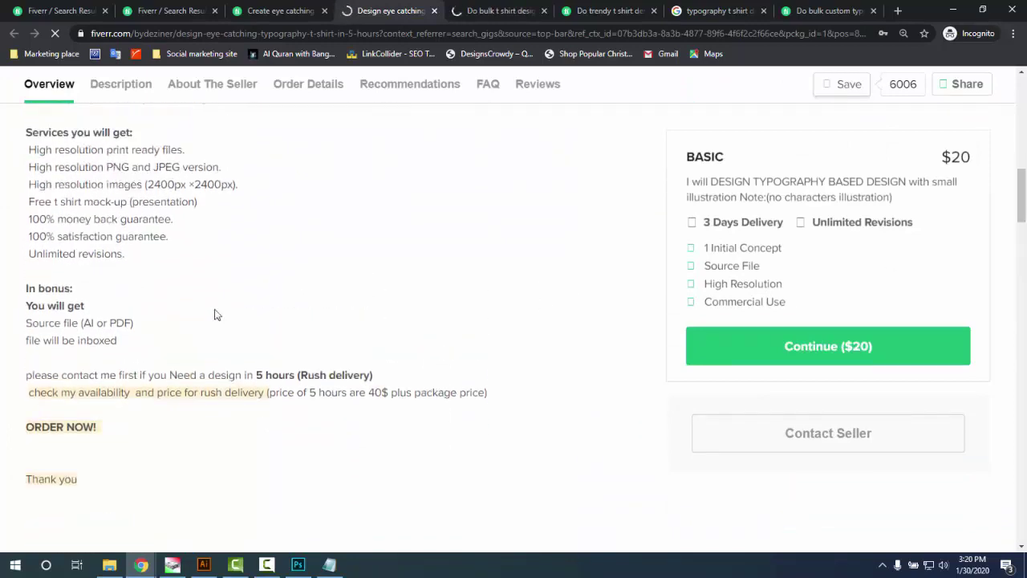
{"action": "left_click", "coordinate": [434, 10]}
- Read the description of the bulk t shirt designs gig for merch, teespring and printfull
{"action": "scroll", "coordinate": [458, 360], "scroll_direction": "down", "scroll_amount": 10}
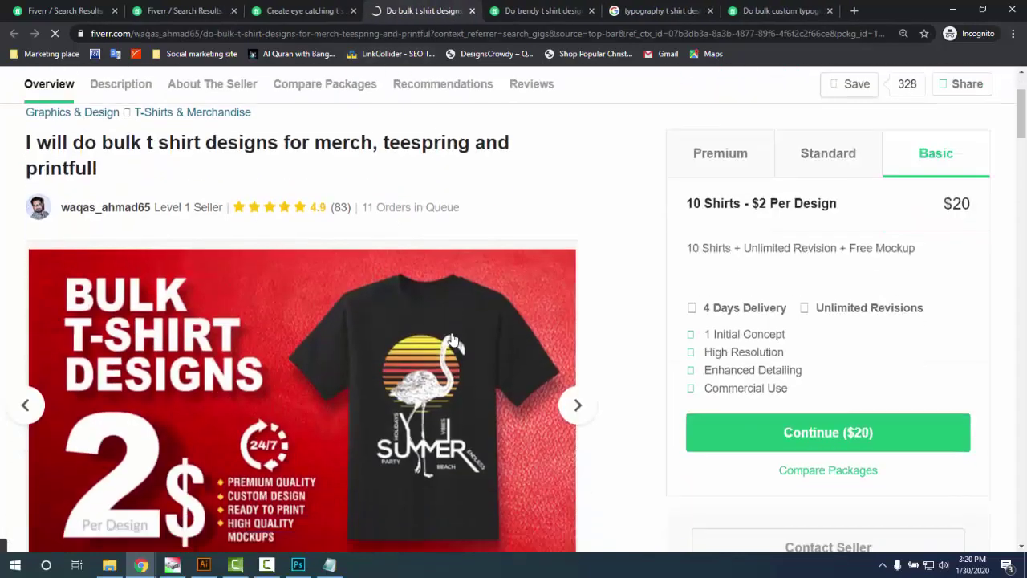
{"action": "scroll", "coordinate": [335, 399], "scroll_direction": "down", "scroll_amount": 4}
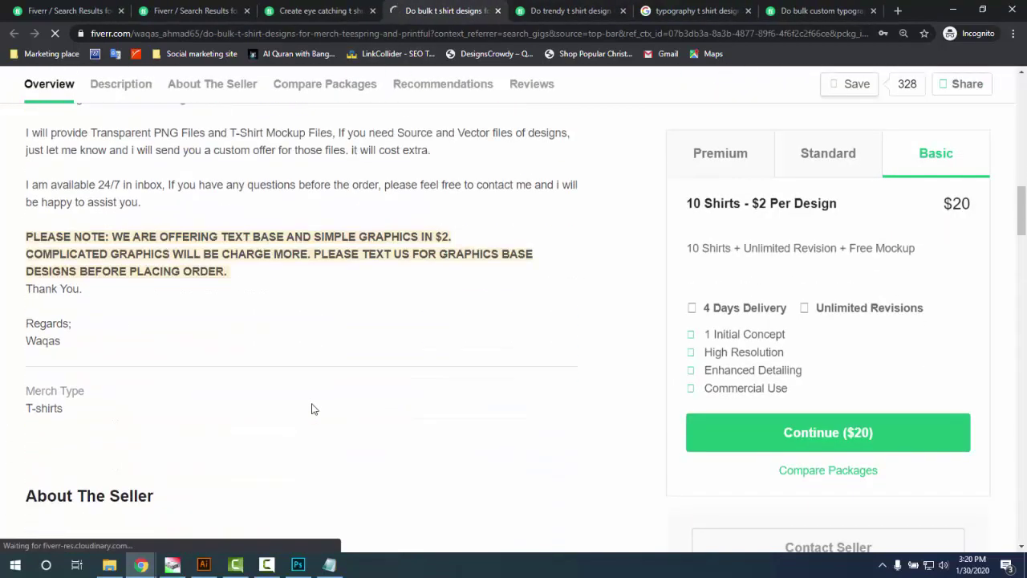
{"action": "scroll", "coordinate": [125, 380], "scroll_direction": "up", "scroll_amount": 7}
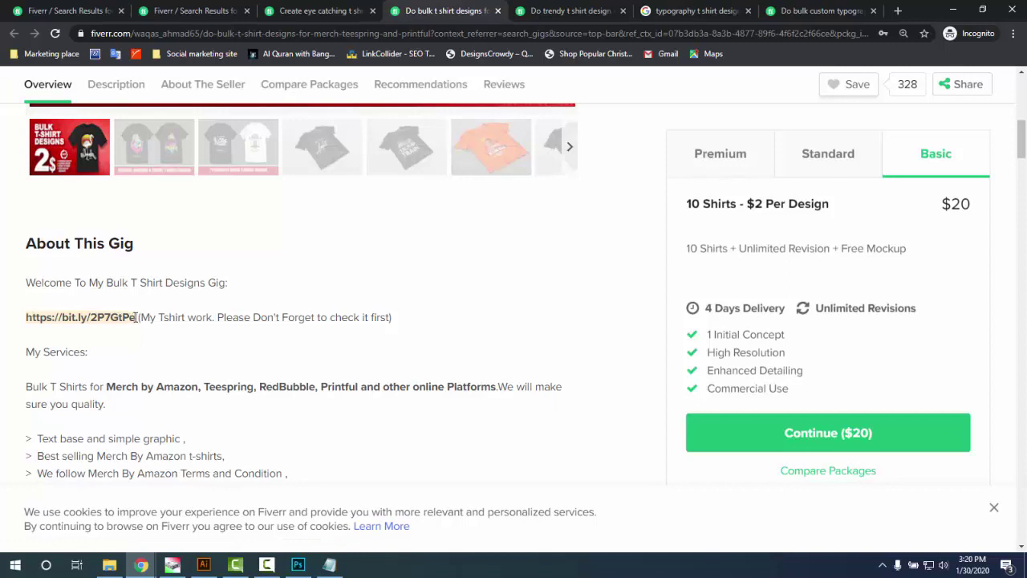
- Open the bit.ly t-shirt work link from the bulk gig's description as a separate page
{"action": "left_click_drag", "start_coordinate": [126, 317], "coordinate": [28, 319]}
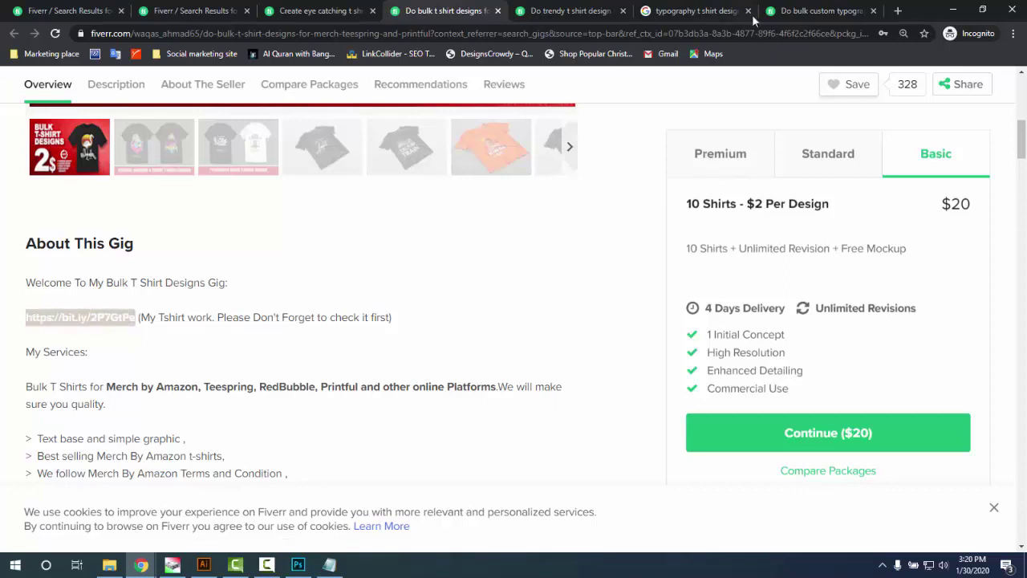
{"action": "right_click", "coordinate": [64, 318]}
{"action": "left_click", "coordinate": [91, 343]}
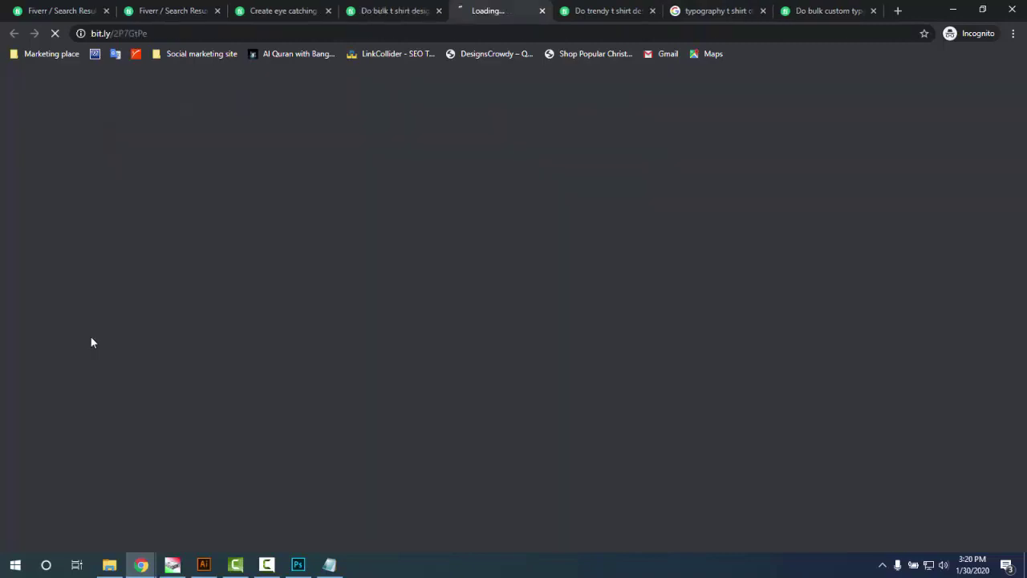
- Go back to the bulk t shirt gig and examine its title, cover image and About The Seller section
{"action": "left_click", "coordinate": [390, 11]}
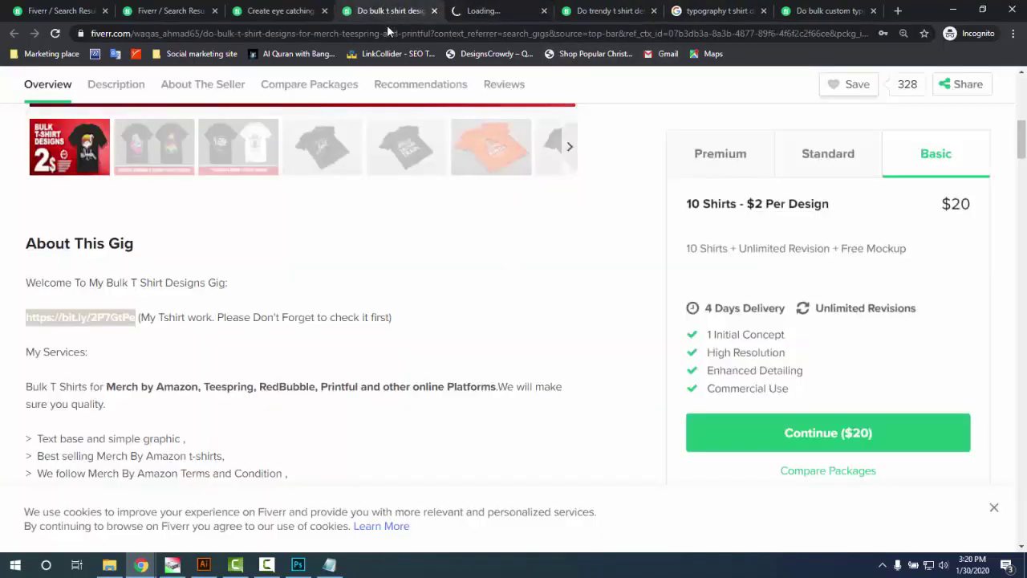
{"action": "scroll", "coordinate": [310, 286], "scroll_direction": "up", "scroll_amount": 7}
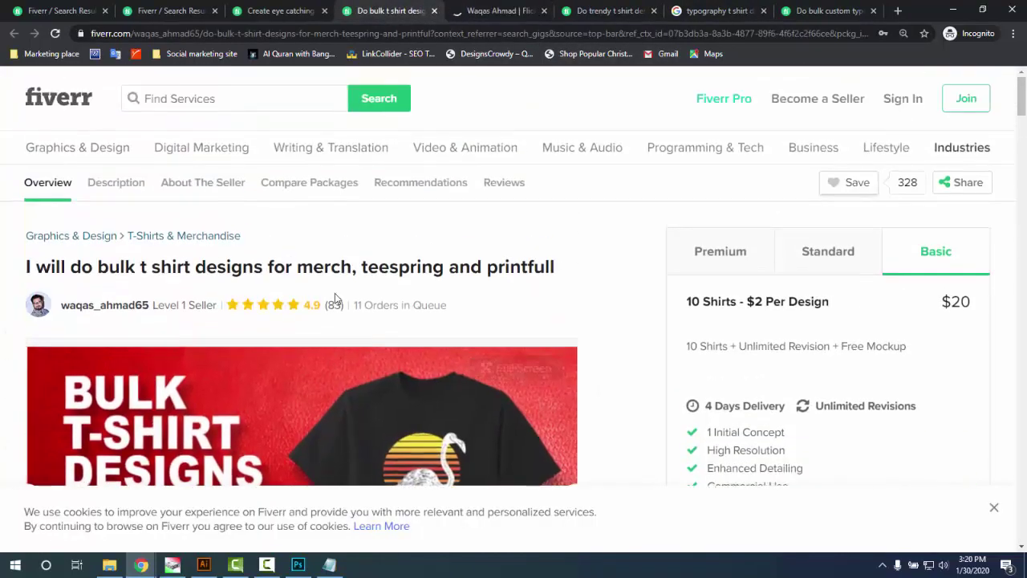
{"action": "scroll", "coordinate": [321, 321], "scroll_direction": "down", "scroll_amount": 7}
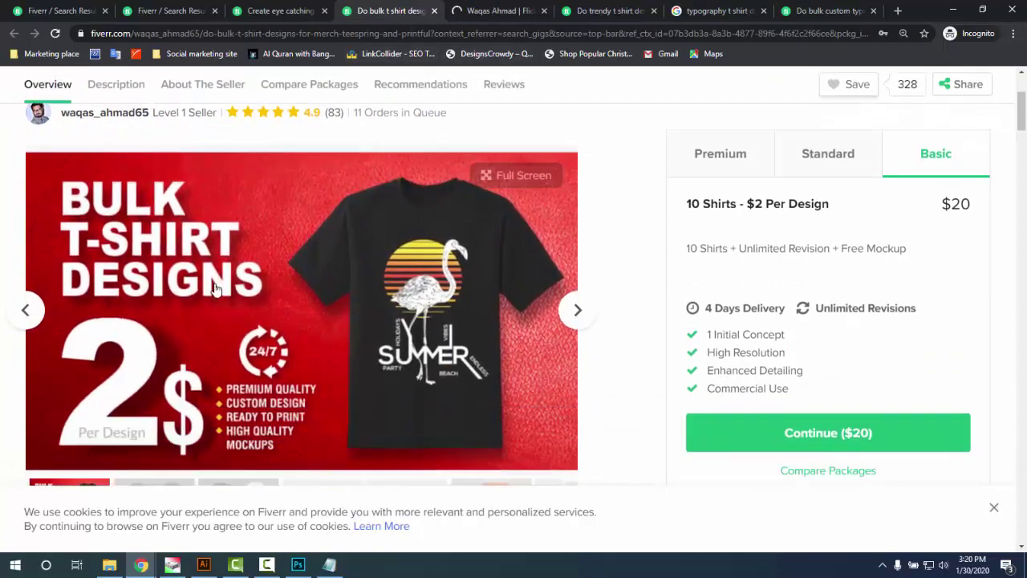
{"action": "scroll", "coordinate": [279, 342], "scroll_direction": "down", "scroll_amount": 8}
{"action": "scroll", "coordinate": [239, 376], "scroll_direction": "up", "scroll_amount": 2}
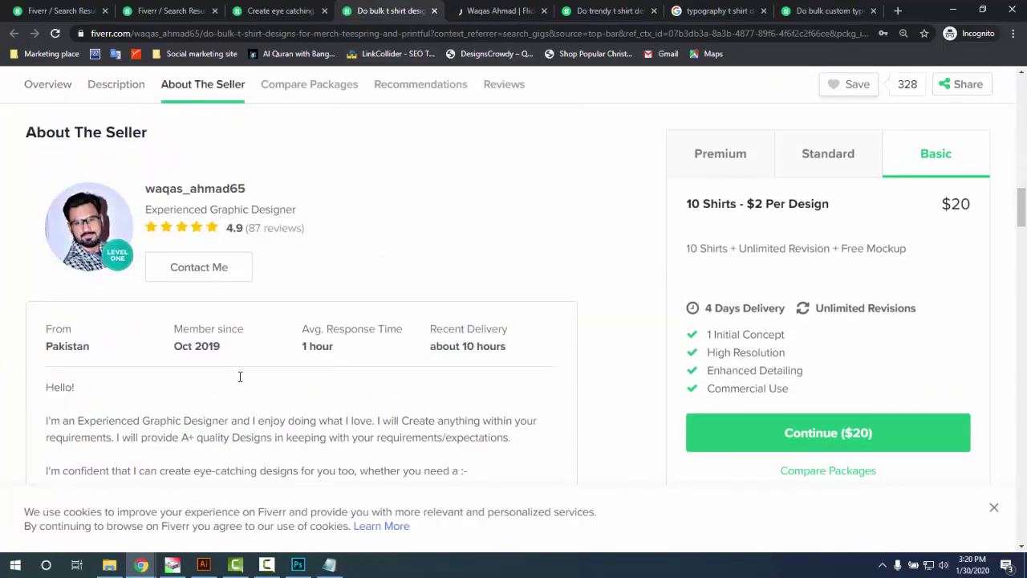
- Look through the t-shirt mockups in the bulk gig seller's linked Flickr photostream, and close that page
{"action": "left_click", "coordinate": [493, 11]}
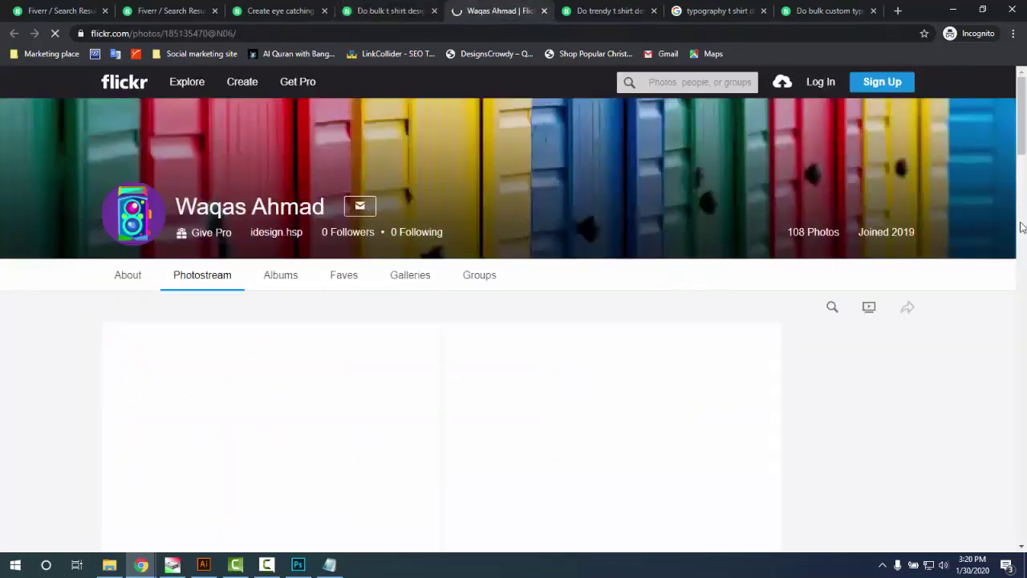
{"action": "left_click_drag", "start_coordinate": [1021, 112], "coordinate": [1024, 490]}
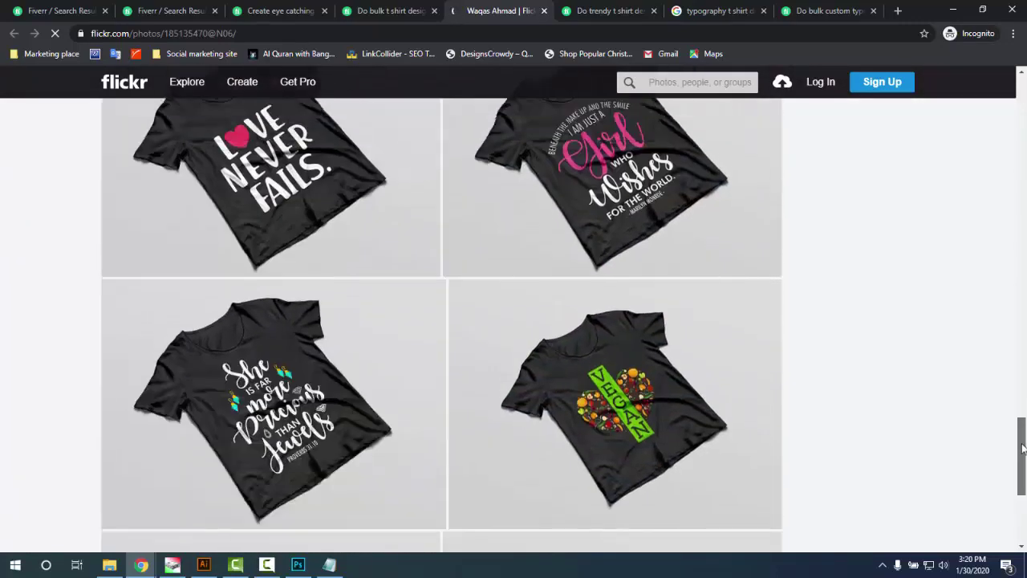
{"action": "scroll", "coordinate": [674, 321], "scroll_direction": "up", "scroll_amount": 15}
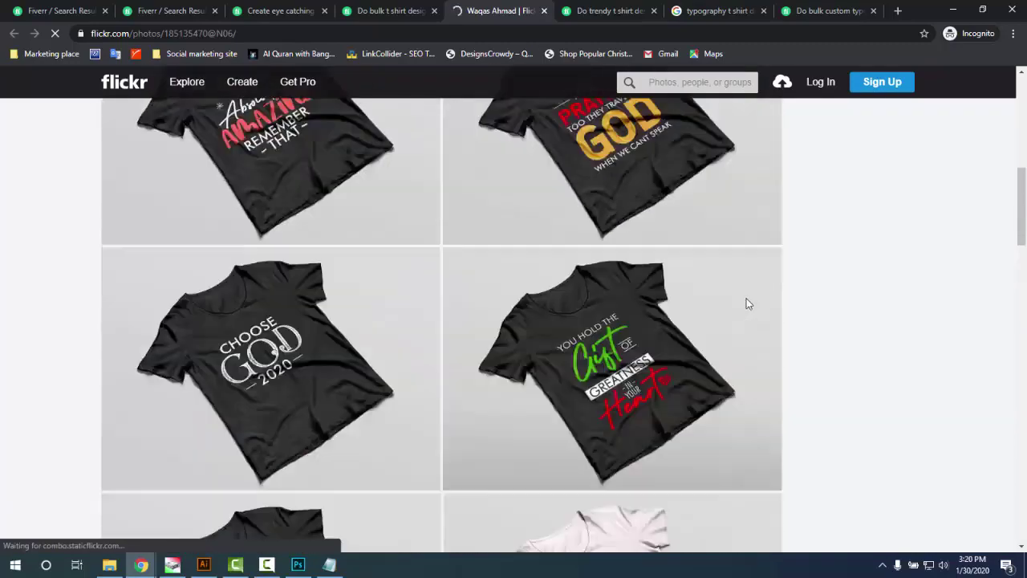
{"action": "scroll", "coordinate": [737, 294], "scroll_direction": "up", "scroll_amount": 2}
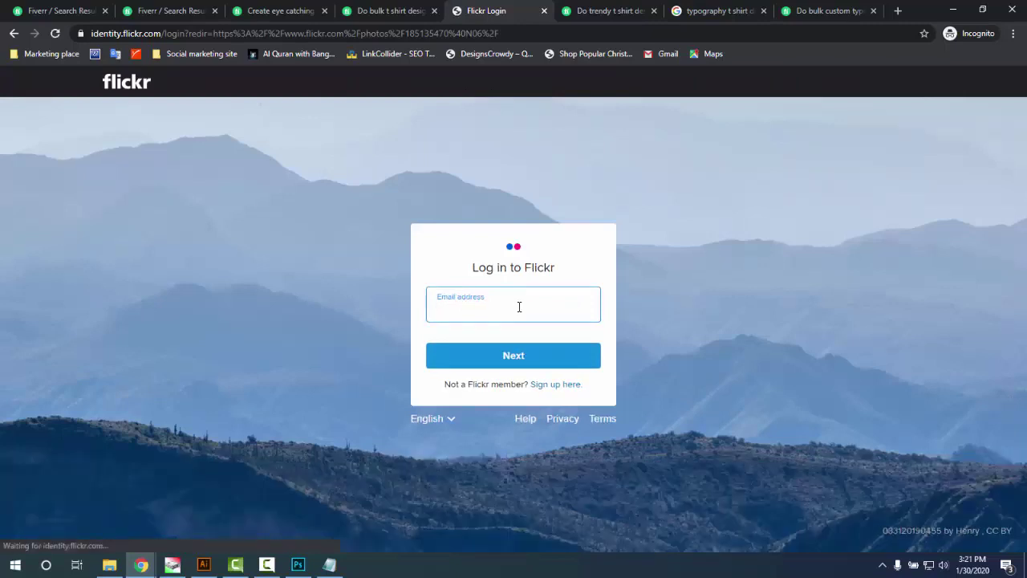
{"action": "left_click", "coordinate": [543, 11]}
- Review the bulk gig's seller profile, the eye catching t shirt gig's description and the "t shirt design" search results
{"action": "scroll", "coordinate": [265, 261], "scroll_direction": "down", "scroll_amount": 12}
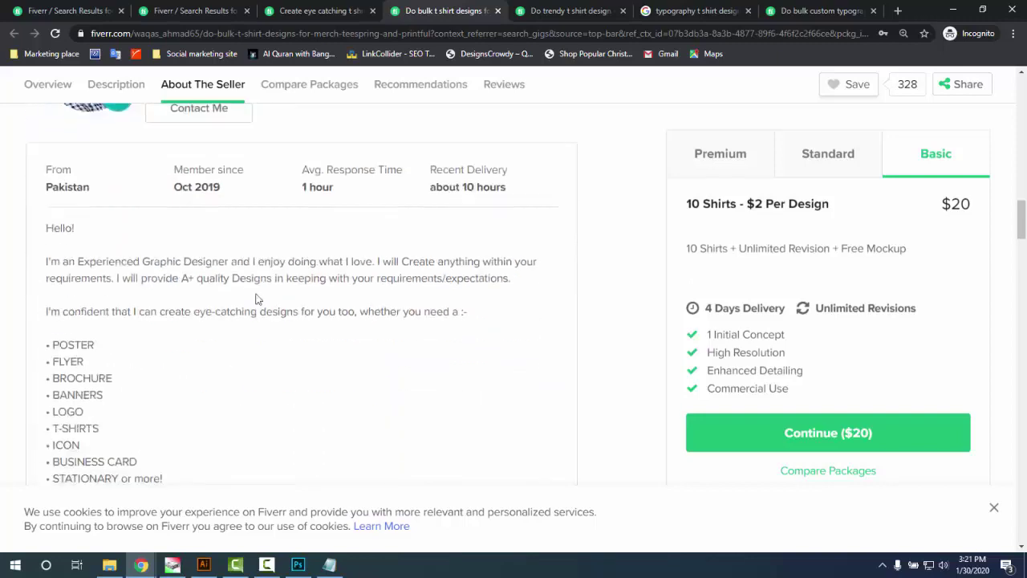
{"action": "left_click", "coordinate": [321, 10]}
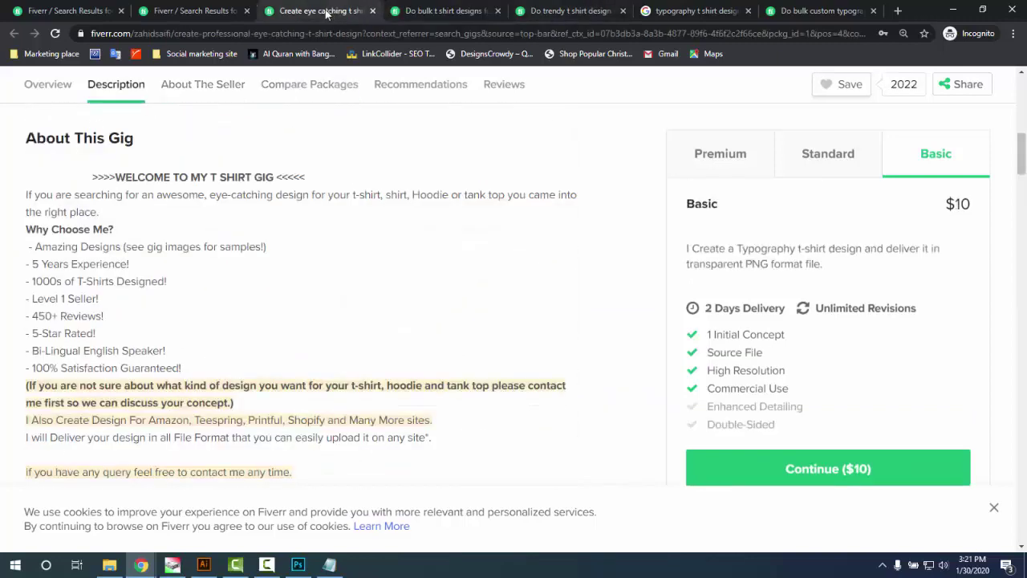
{"action": "left_click", "coordinate": [227, 11]}
{"action": "left_click", "coordinate": [65, 8]}
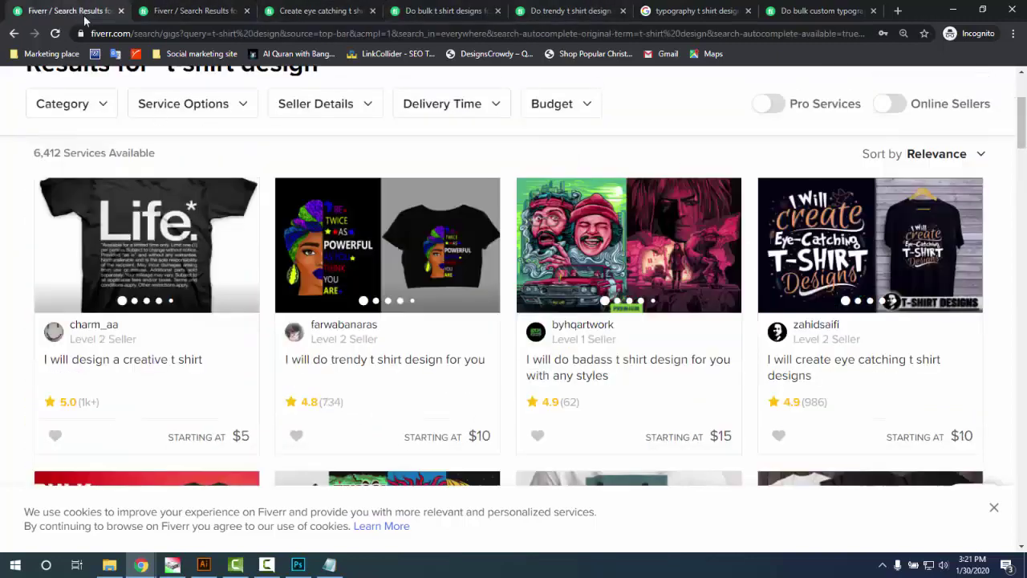
{"action": "scroll", "coordinate": [401, 241], "scroll_direction": "up", "scroll_amount": 3}
{"action": "scroll", "coordinate": [498, 345], "scroll_direction": "down", "scroll_amount": 1}
{"action": "scroll", "coordinate": [542, 391], "scroll_direction": "down", "scroll_amount": 2}
- Check the gig title and tag notes in Notepad, and return to the Fiverr search results in the browser
{"action": "left_click", "coordinate": [329, 564]}
{"action": "left_click", "coordinate": [354, 486]}
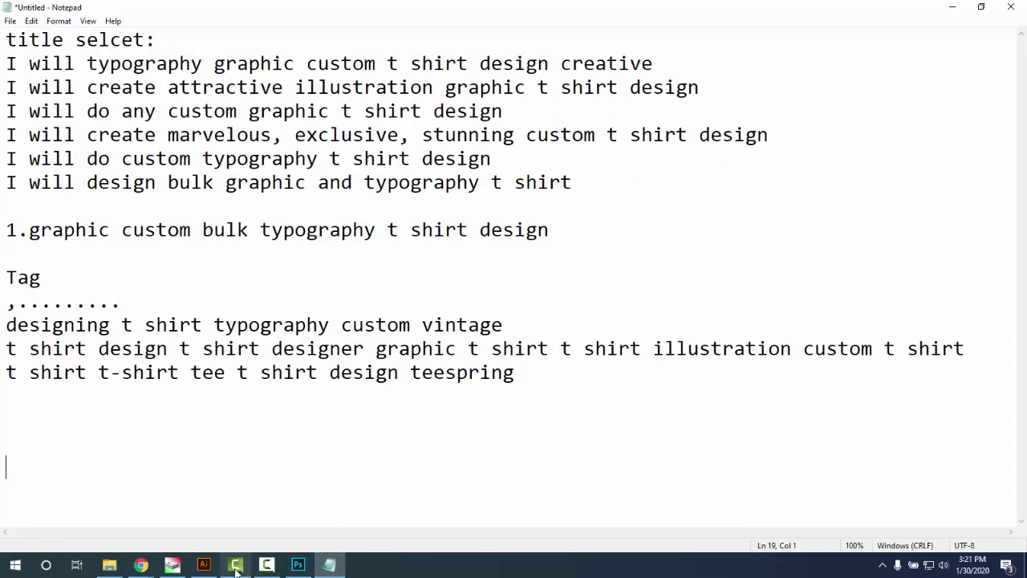
{"action": "left_click", "coordinate": [150, 563]}
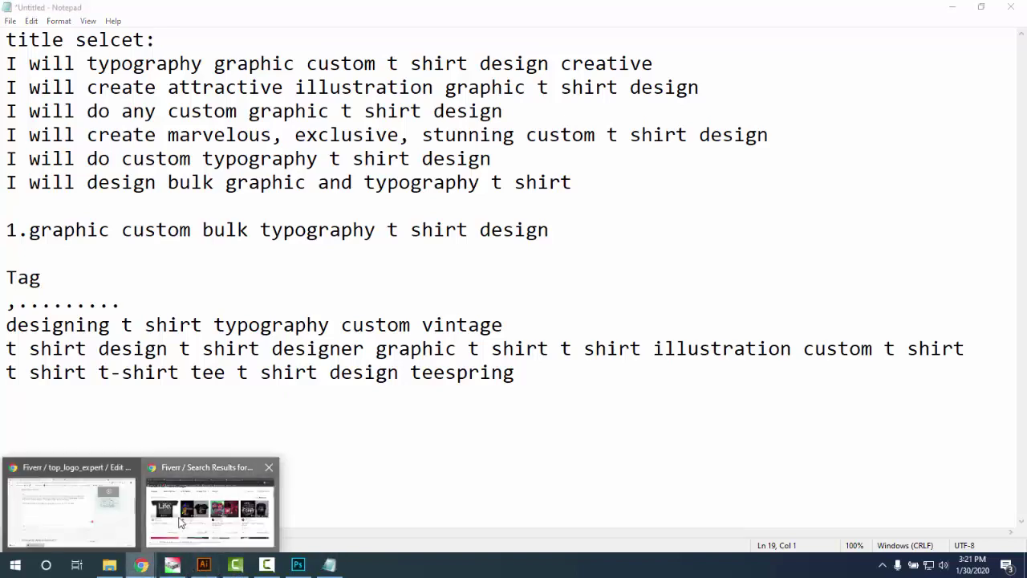
{"action": "left_click", "coordinate": [183, 523]}
{"action": "left_click", "coordinate": [140, 563]}
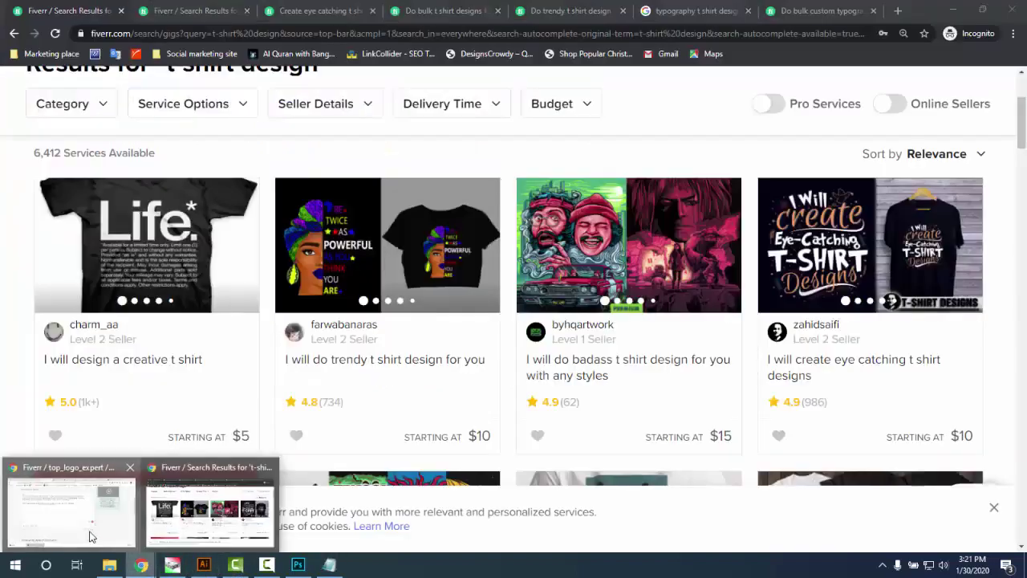
- Switch to the own gig's edit page and add the line "what will you get from this offer." below the portfolio sentence
{"action": "left_click", "coordinate": [73, 514]}
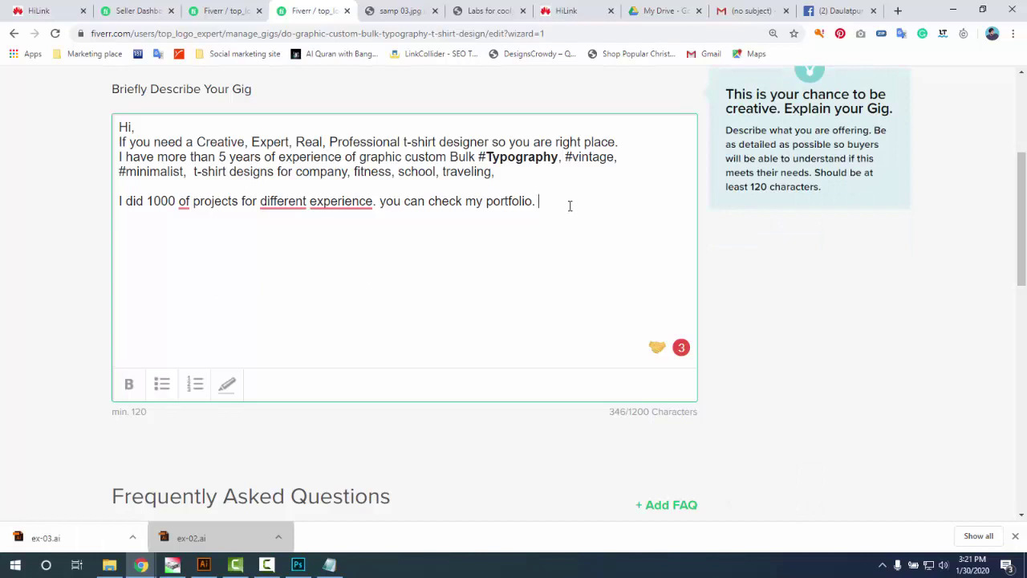
{"action": "key", "text": "Return"}
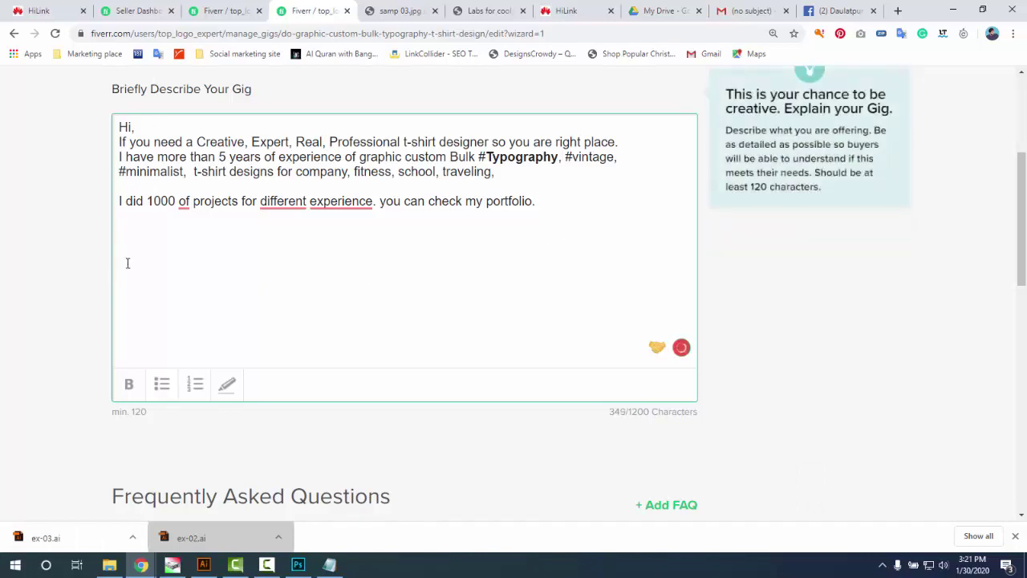
{"action": "type", "text": "what will y"}
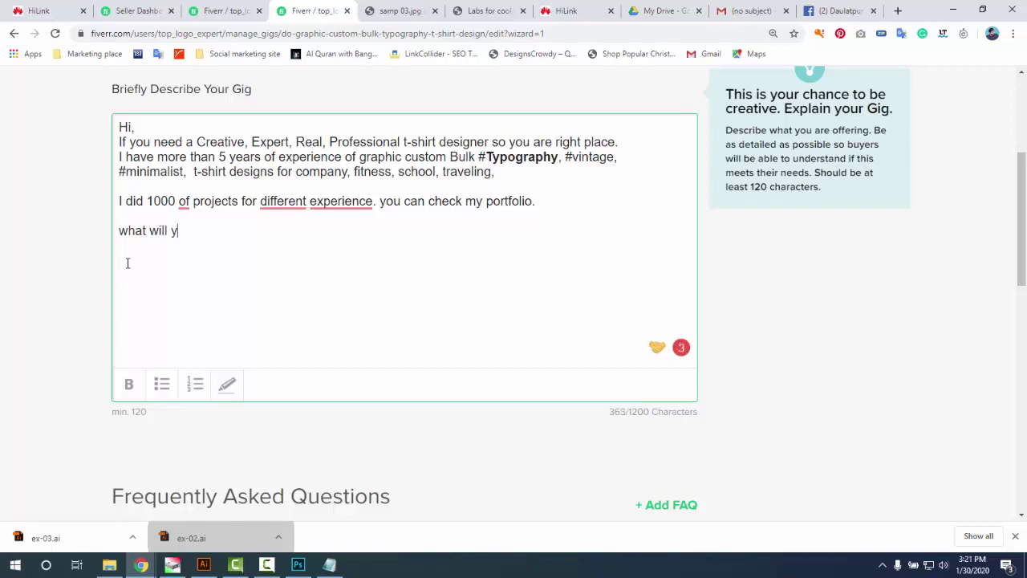
{"action": "type", "text": "ou geet"}
{"action": "key", "text": "BackSpace"}
{"action": "key", "text": "BackSpace"}
{"action": "key", "text": "BackSpace"}
{"action": "type", "text": "t from th"}
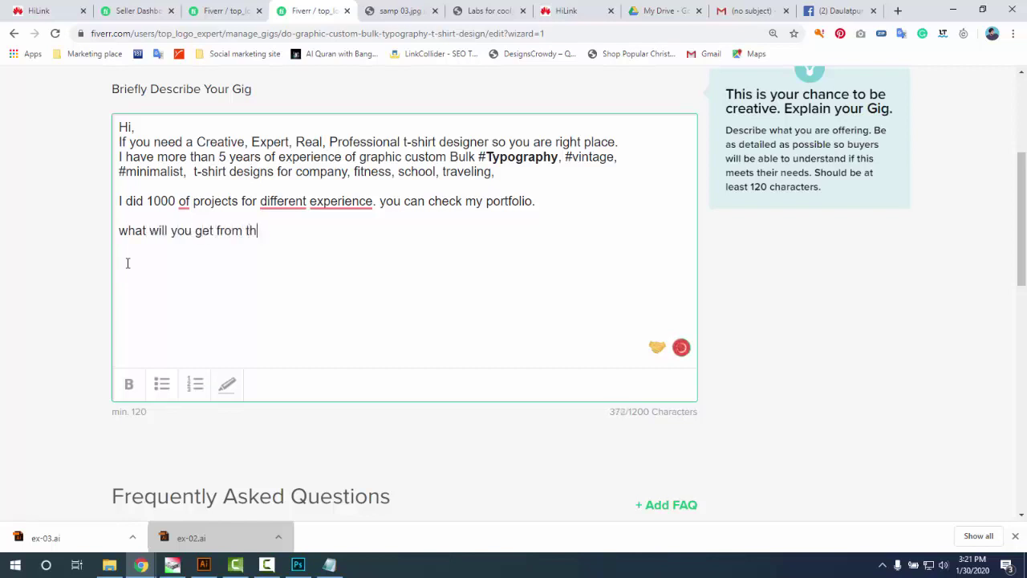
{"action": "type", "text": "is offer."}
{"action": "key", "text": "Return"}
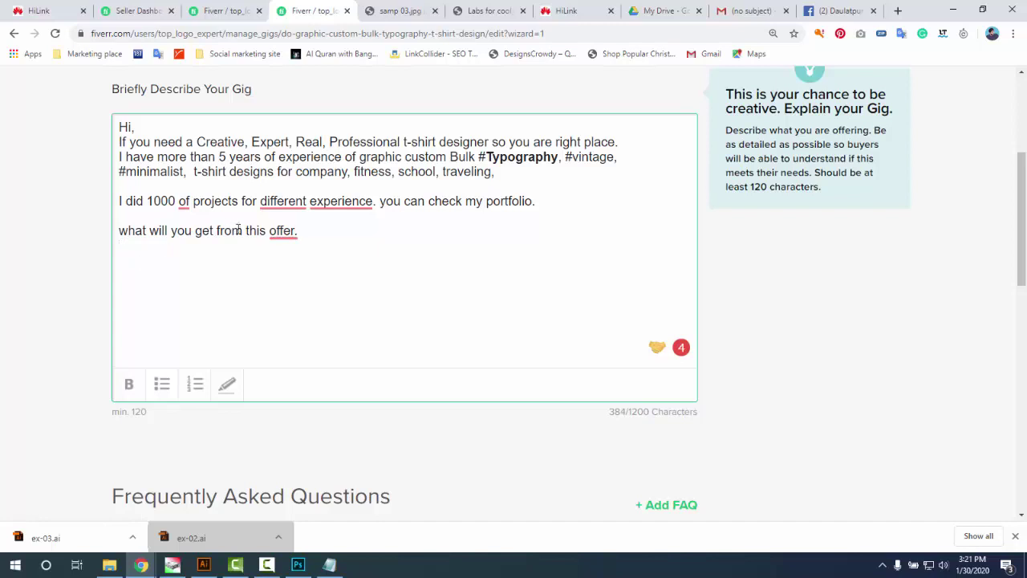
- Reword the ending of the new line to "gig?" and begin a list item numbered 1 below it
{"action": "double_click", "coordinate": [285, 231]}
{"action": "type", "text": "gig"}
{"action": "left_click", "coordinate": [197, 278]}
{"action": "key", "text": "BackSpace"}
{"action": "type", "text": "? '"}
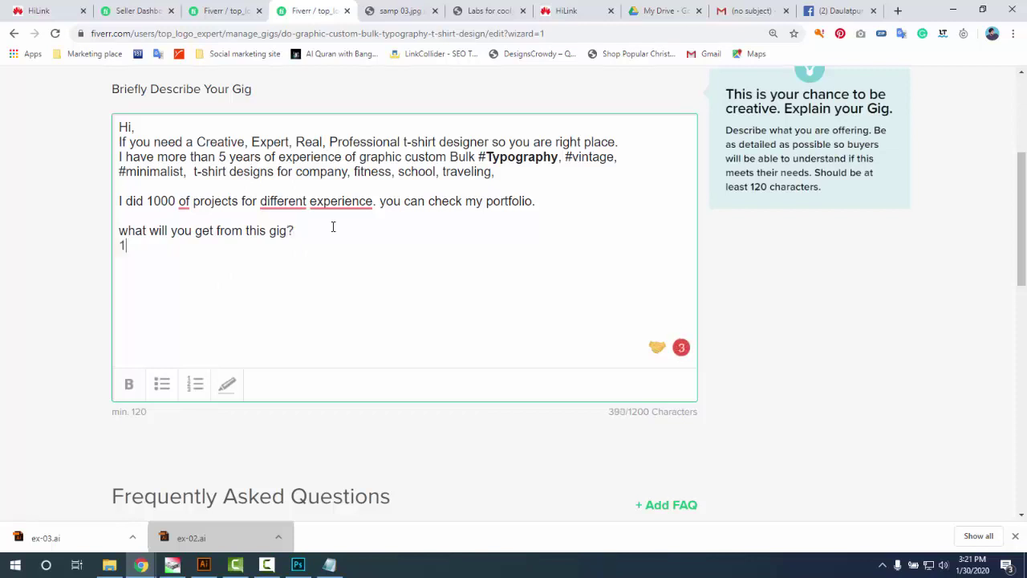
- Start item 1 of the gig description with "High resolution", with the spelling of "resolution" corrected
{"action": "type", "text": " H"}
{"action": "key", "text": "BackSpace"}
{"action": "type", "text": "High resoltio"}
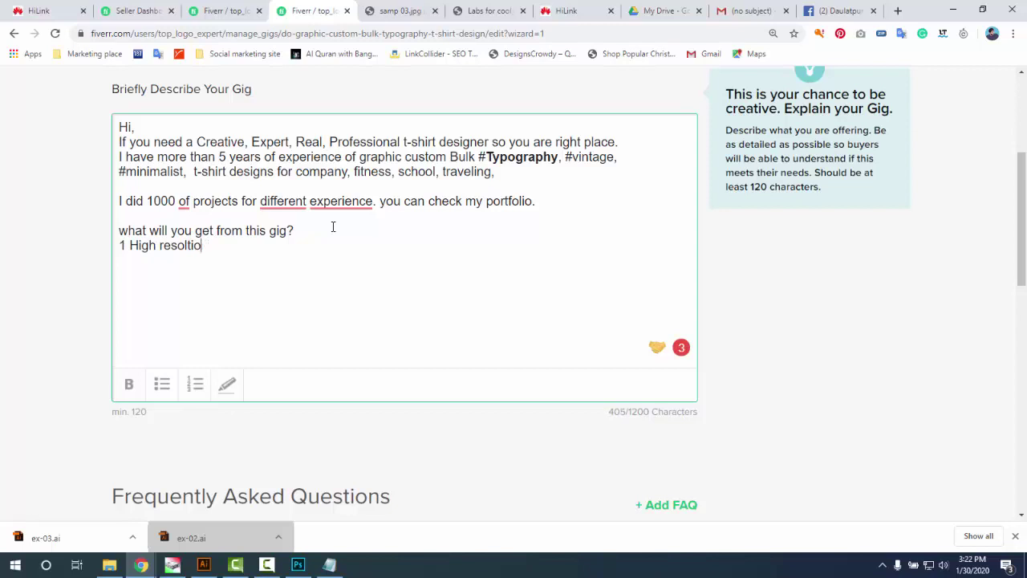
{"action": "key", "text": "BackSpace"}
{"action": "key", "text": "BackSpace"}
{"action": "key", "text": "BackSpace"}
{"action": "type", "text": "ution"}
{"action": "left_click", "coordinate": [190, 245]}
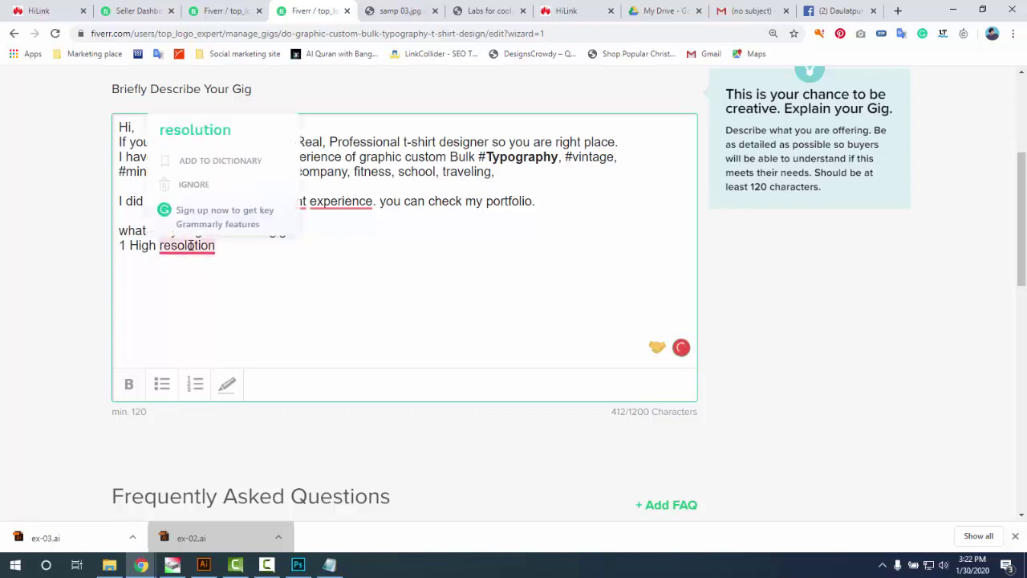
{"action": "left_click", "coordinate": [197, 129]}
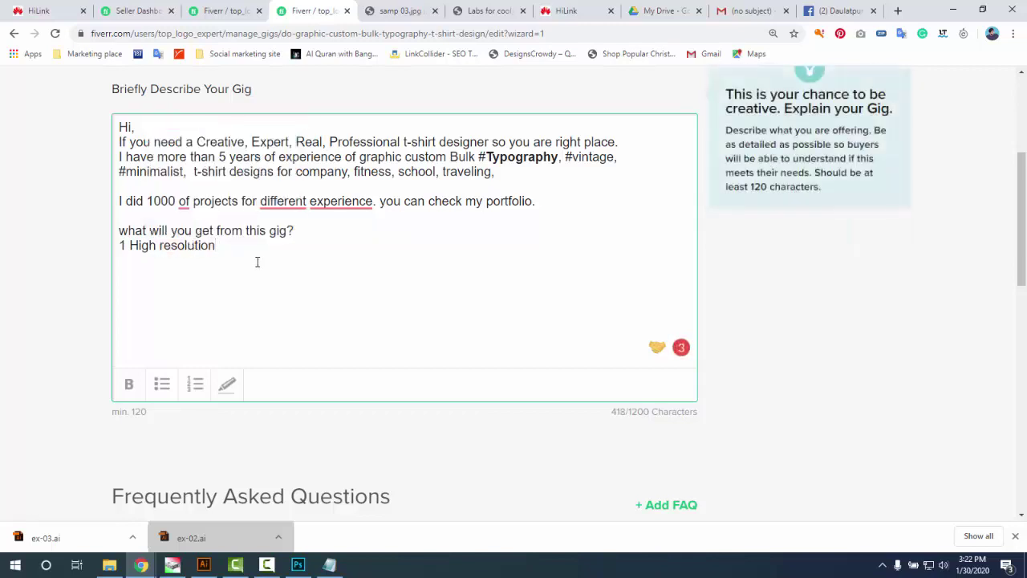
- Continue item 1 with "printable transparent PNG/PDF/PSD/EPS files.", correcting the spelling of "printable" and "transparent"
{"action": "type", "text": "pritn"}
{"action": "key", "text": "BackSpace"}
{"action": "type", "text": "able "}
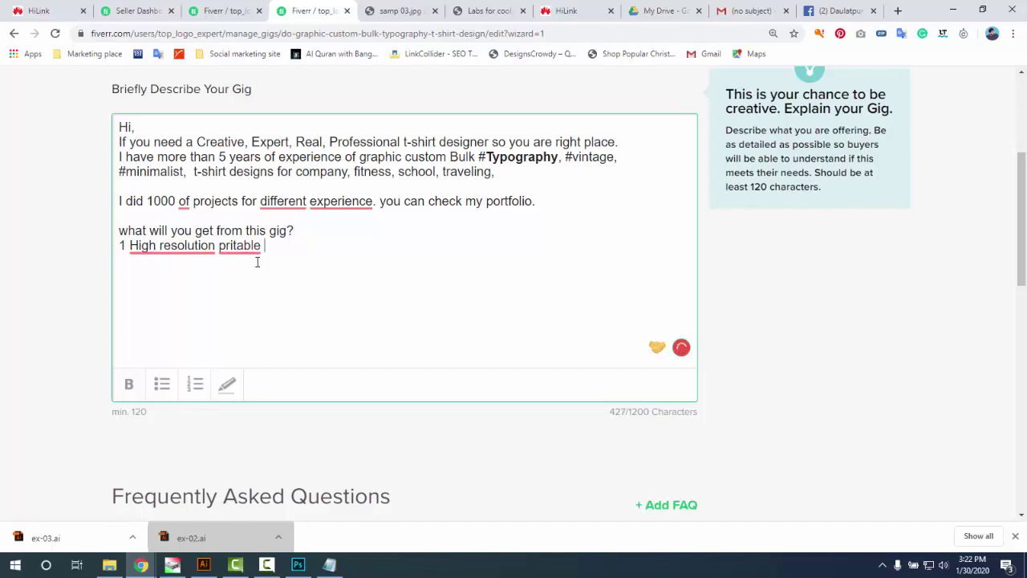
{"action": "type", "text": "transprent"}
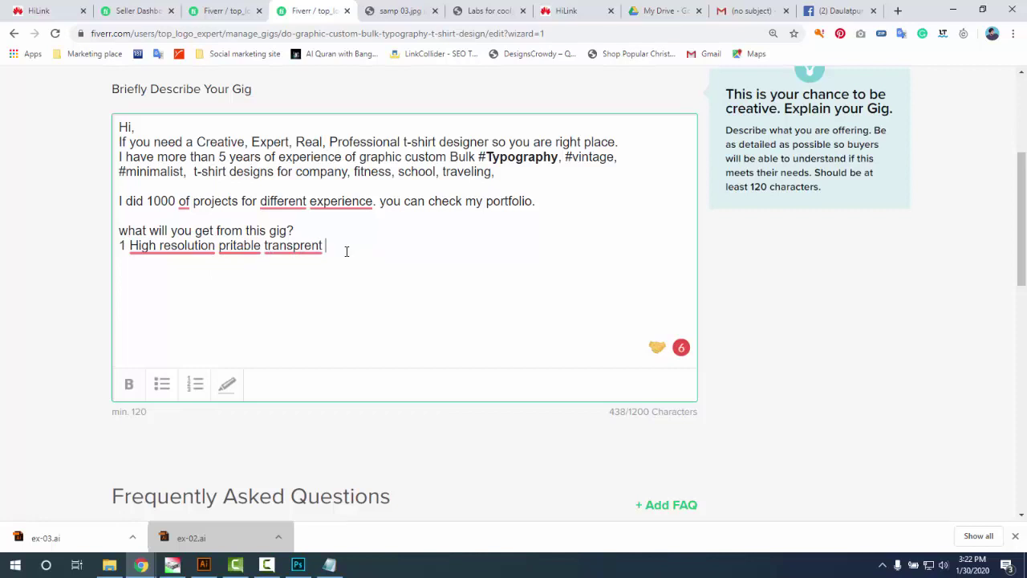
{"action": "type", "text": " PNG/PDF/"}
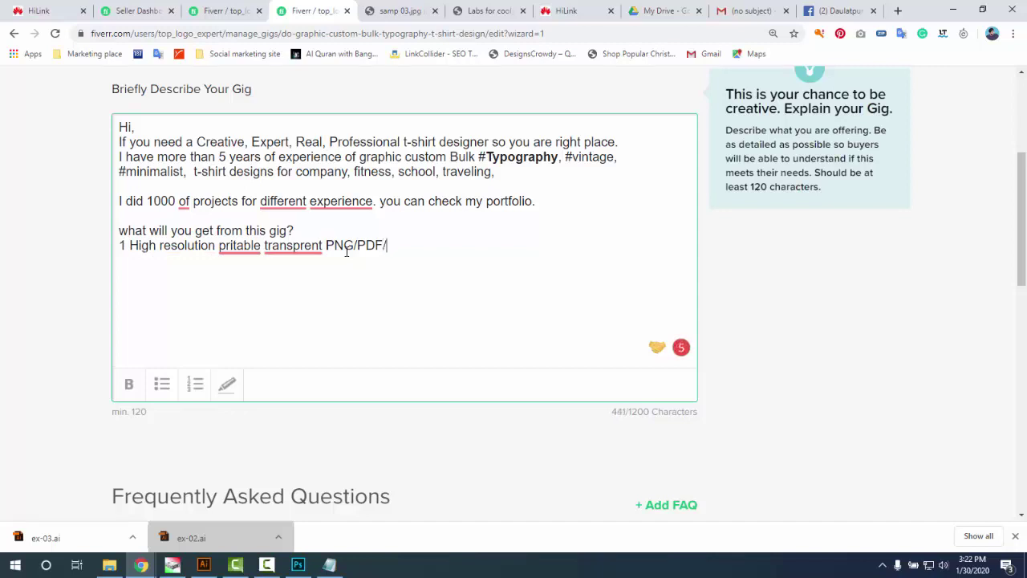
{"action": "type", "text": "PSD/EPS fi"}
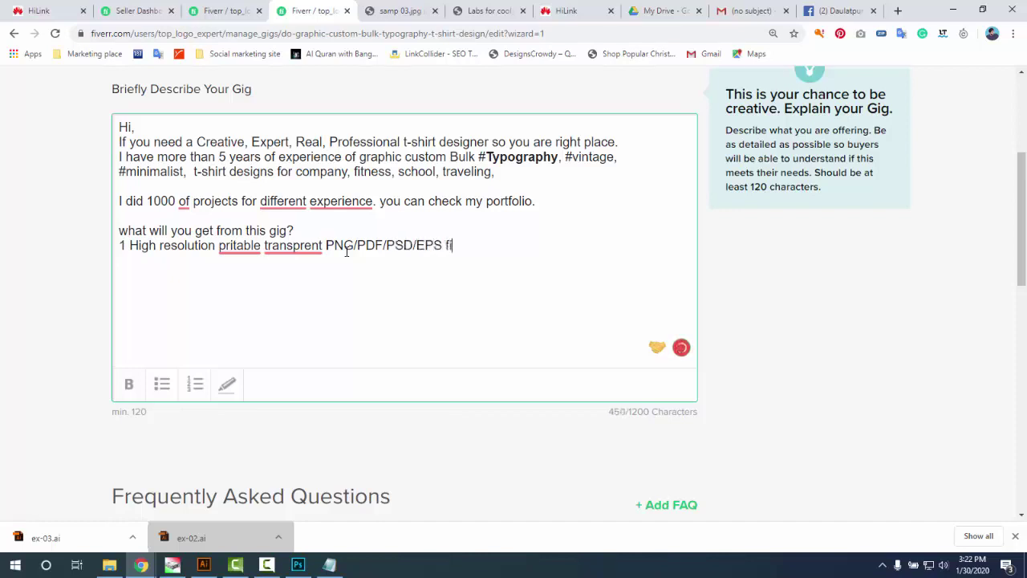
{"action": "type", "text": "les."}
{"action": "left_click", "coordinate": [241, 246]}
{"action": "left_click", "coordinate": [252, 128]}
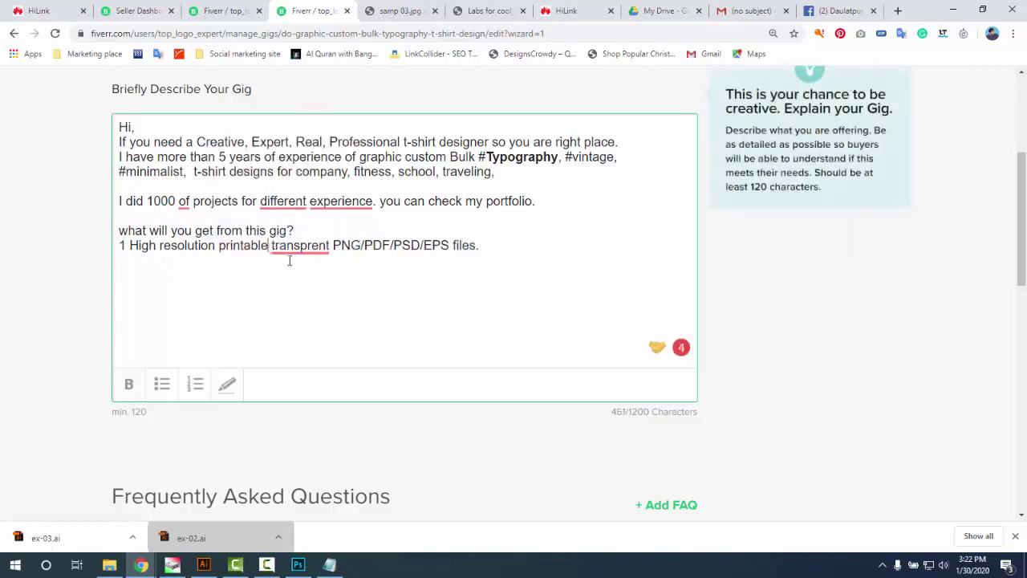
{"action": "left_click", "coordinate": [293, 247]}
{"action": "left_click", "coordinate": [315, 135]}
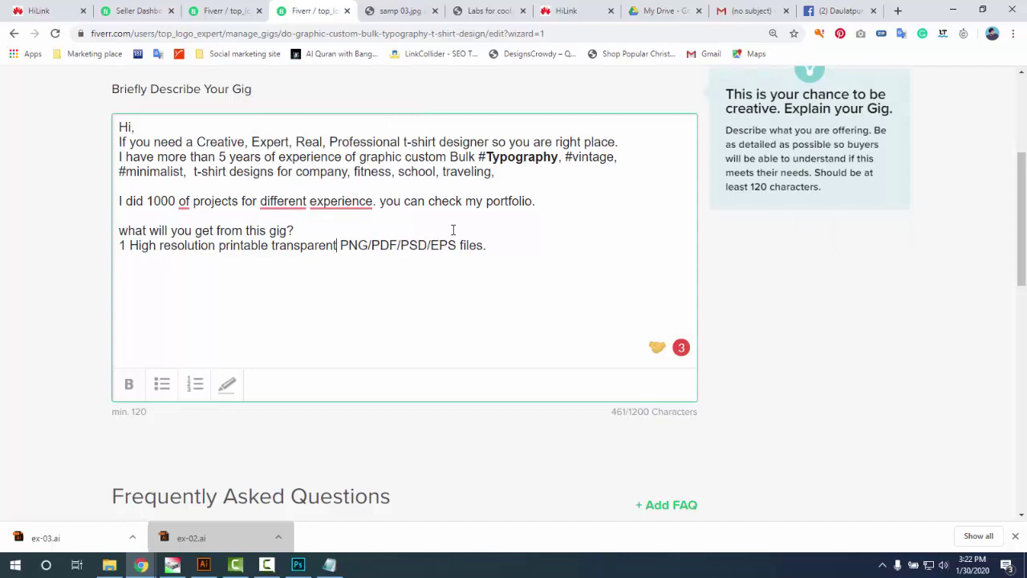
- Replace the full stop after "files" with the file dimensions "as 4500 px X 5400 px"
{"action": "left_click", "coordinate": [502, 245]}
{"action": "key", "text": "BackSpace"}
{"action": "key", "text": "BackSpace"}
{"action": "key", "text": "BackSpace"}
{"action": "key", "text": "BackSpace"}
{"action": "key", "text": "BackSpace"}
{"action": "key", "text": "BackSpace"}
{"action": "key", "text": "BackSpace"}
{"action": "type", "text": "es as "}
{"action": "type", "text": "3"}
{"action": "key", "text": "BackSpace"}
{"action": "type", "text": "4500 P"}
{"action": "key", "text": "BackSpace"}
{"action": "type", "text": "px"}
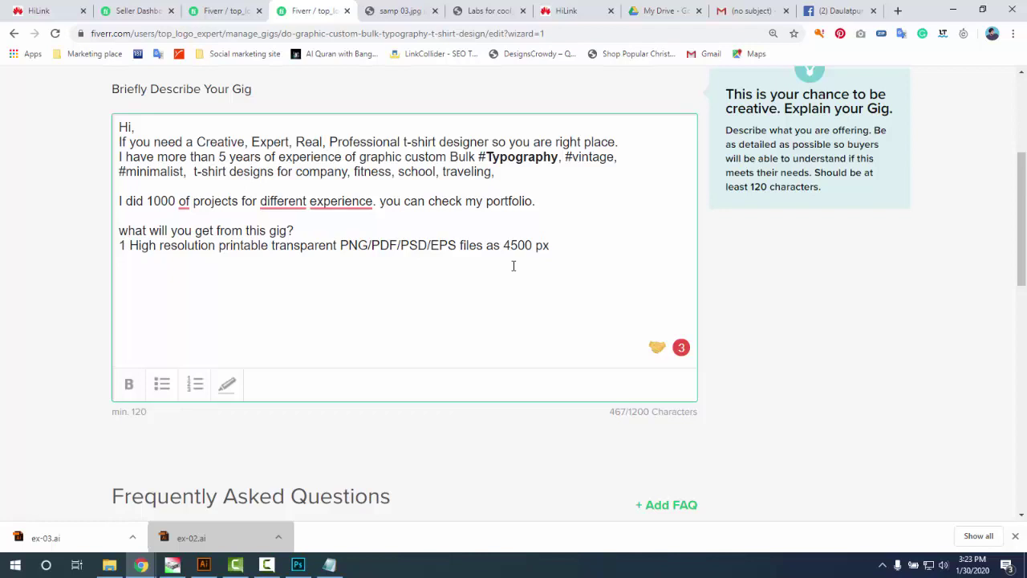
{"action": "type", "text": "X 5400 px"}
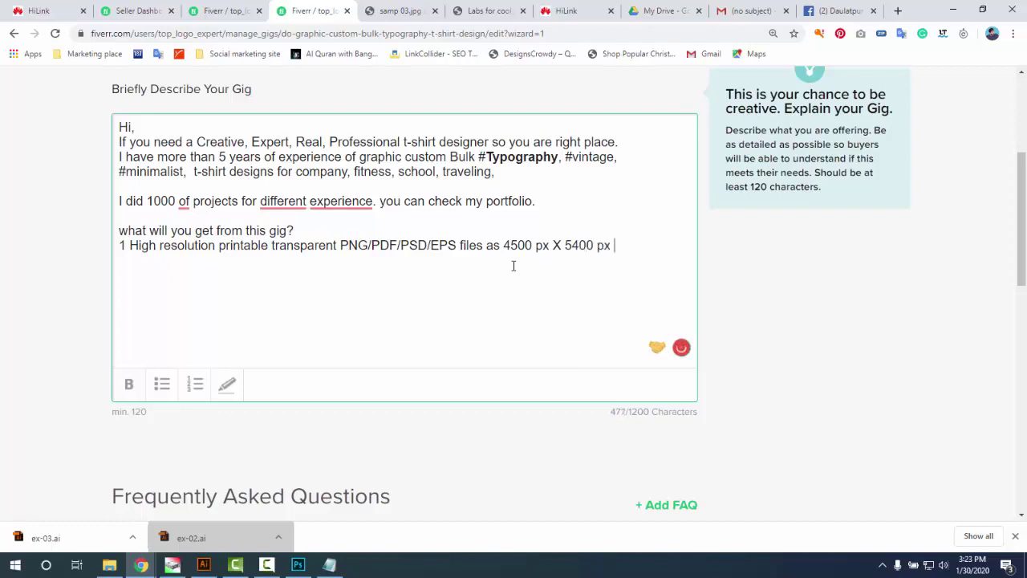
- Finish item 1 with "or as your expected size." and start a new line below it
{"action": "type", "text": " or as your expec"}
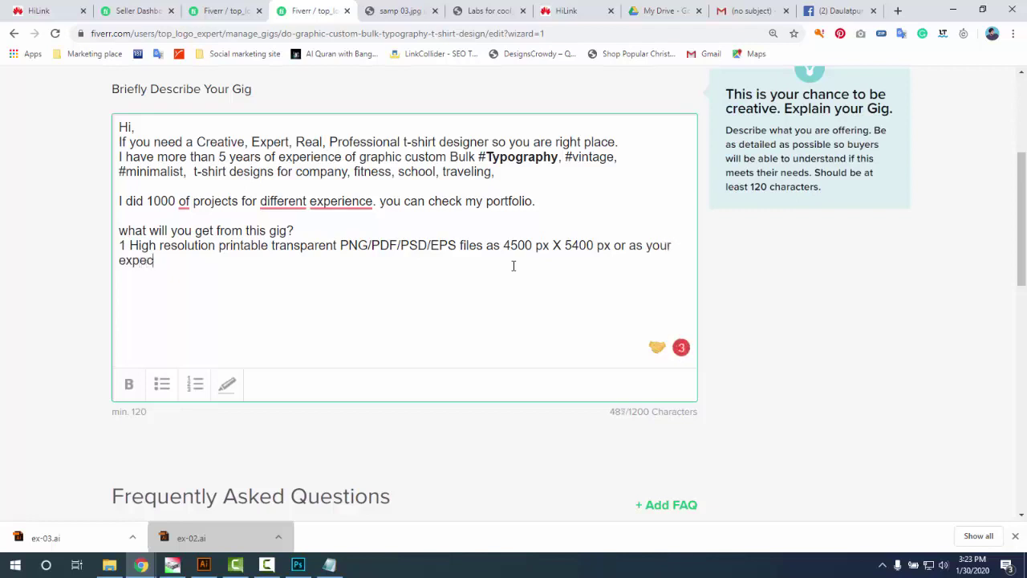
{"action": "type", "text": "ted size"}
{"action": "key", "text": "BackSpace"}
{"action": "type", "text": "e."}
{"action": "key", "text": "Return"}
{"action": "scroll", "coordinate": [165, 329], "scroll_direction": "down", "scroll_amount": 1}
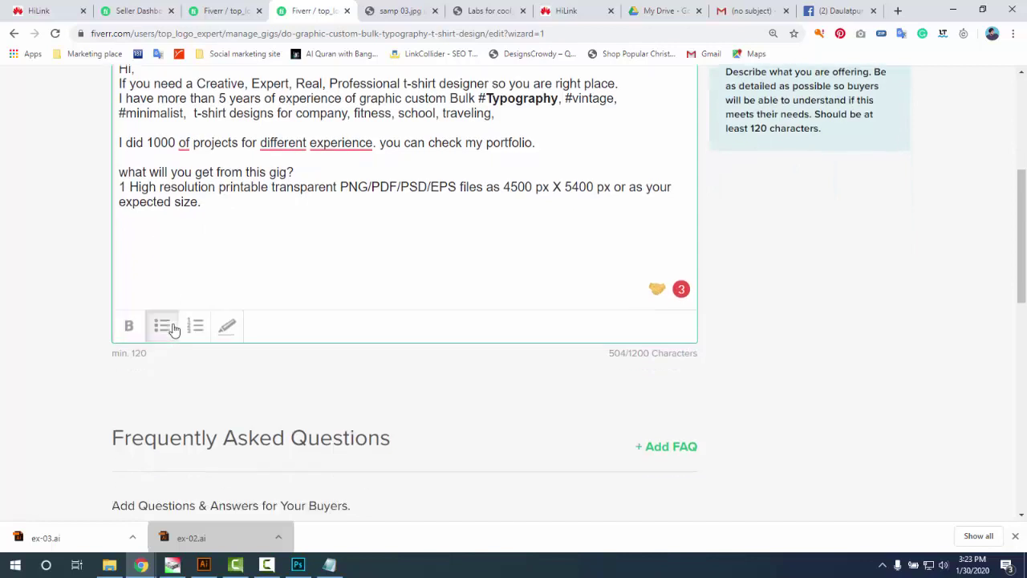
{"action": "scroll", "coordinate": [241, 289], "scroll_direction": "up", "scroll_amount": 1}
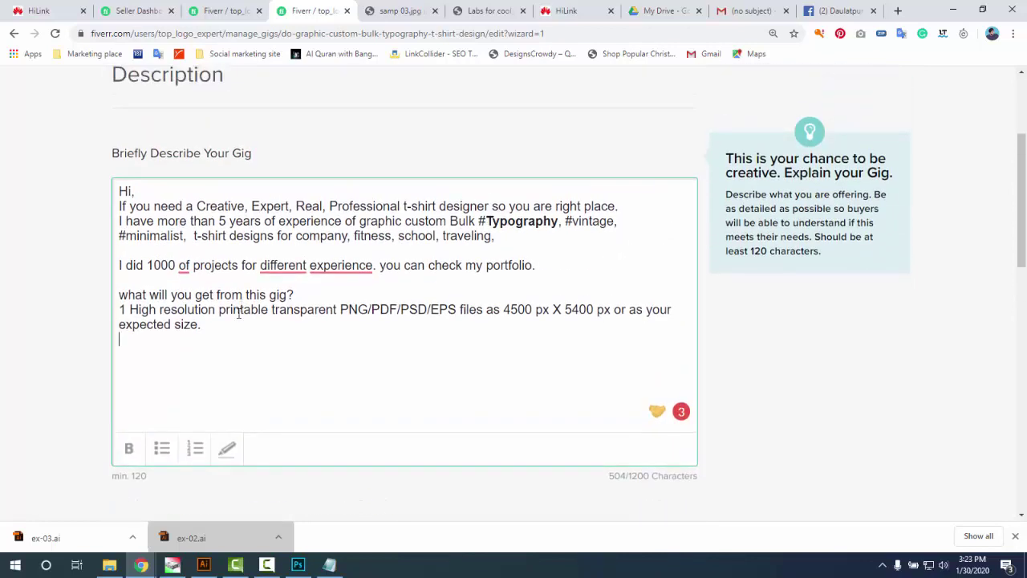
{"action": "scroll", "coordinate": [257, 309], "scroll_direction": "down", "scroll_amount": 2}
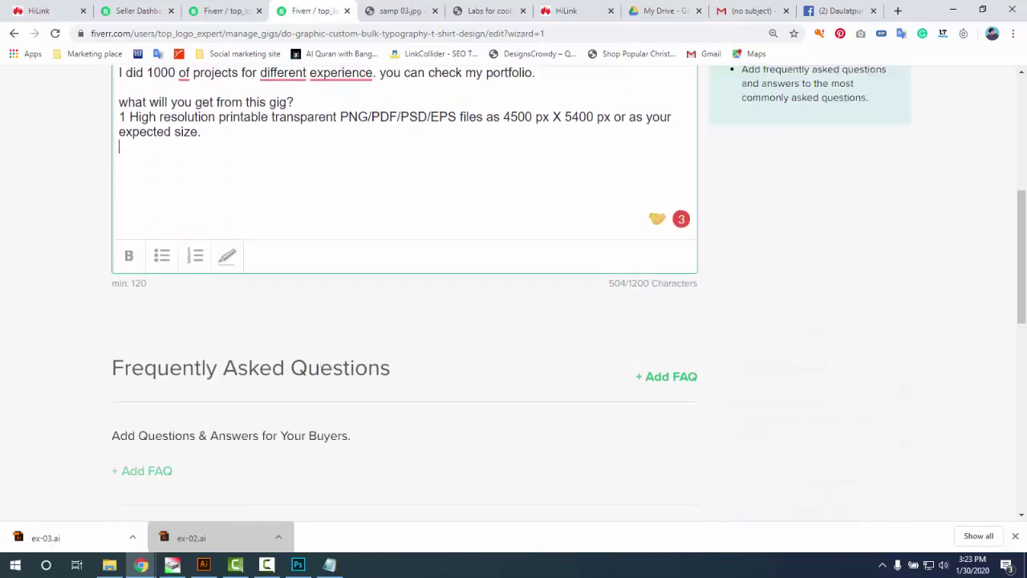
{"action": "left_click", "coordinate": [268, 565]}
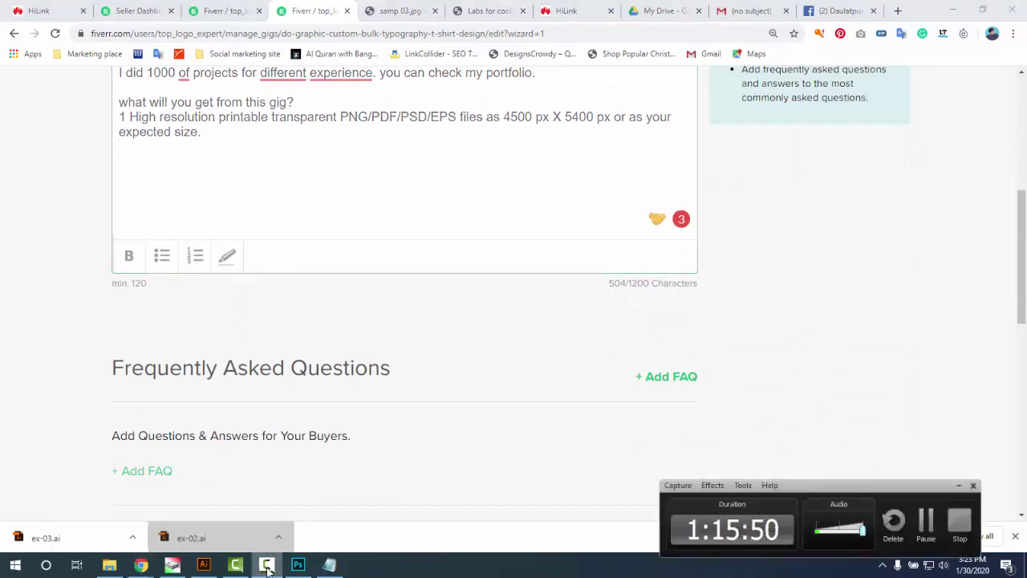
{"action": "left_click", "coordinate": [268, 565]}
{"action": "scroll", "coordinate": [239, 361], "scroll_direction": "up", "scroll_amount": 1}
{"action": "scroll", "coordinate": [239, 361], "scroll_direction": "down", "scroll_amount": 2}
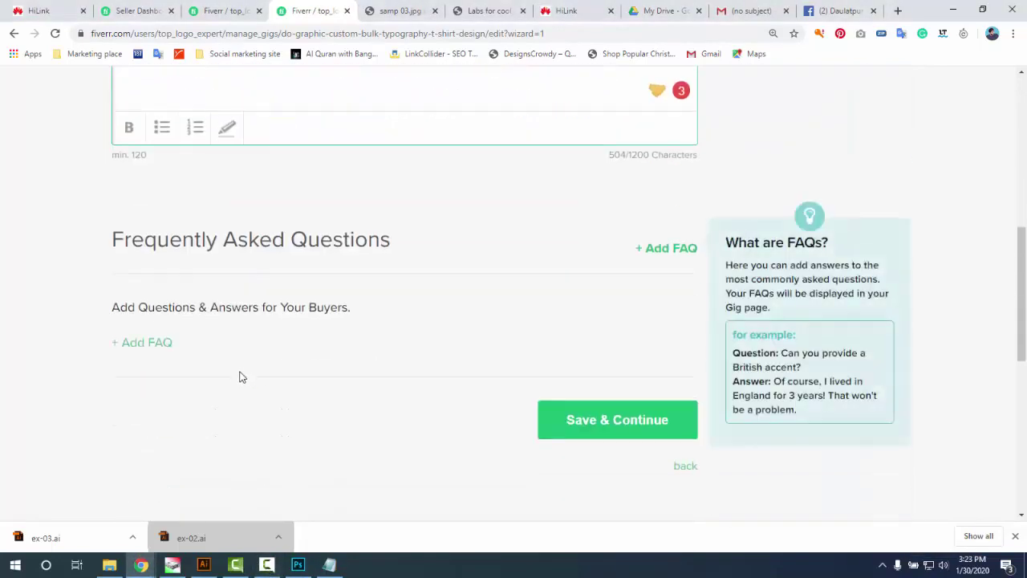
{"action": "scroll", "coordinate": [238, 374], "scroll_direction": "up", "scroll_amount": 3}
{"action": "scroll", "coordinate": [252, 374], "scroll_direction": "down", "scroll_amount": 2}
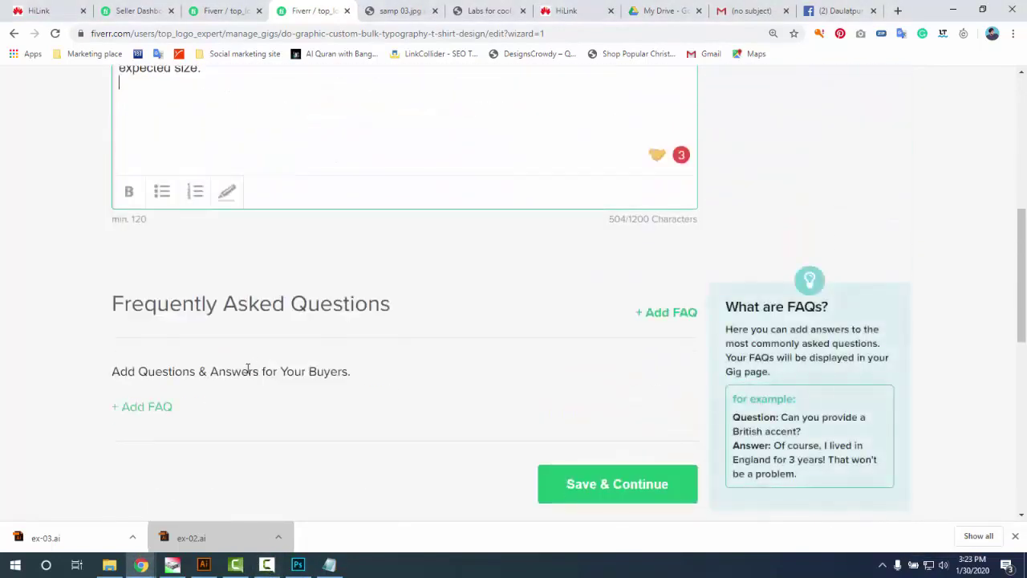
{"action": "scroll", "coordinate": [244, 311], "scroll_direction": "up", "scroll_amount": 2}
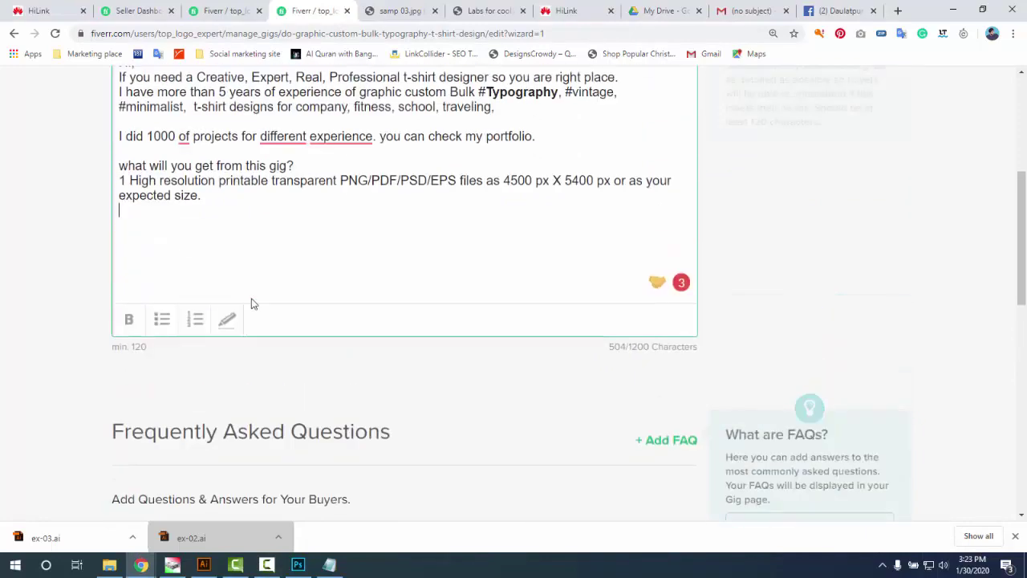
- Open a blank question-and-answer entry in the gig's Frequently Asked Questions section
{"action": "scroll", "coordinate": [367, 252], "scroll_direction": "up", "scroll_amount": 3}
{"action": "scroll", "coordinate": [177, 369], "scroll_direction": "down", "scroll_amount": 1}
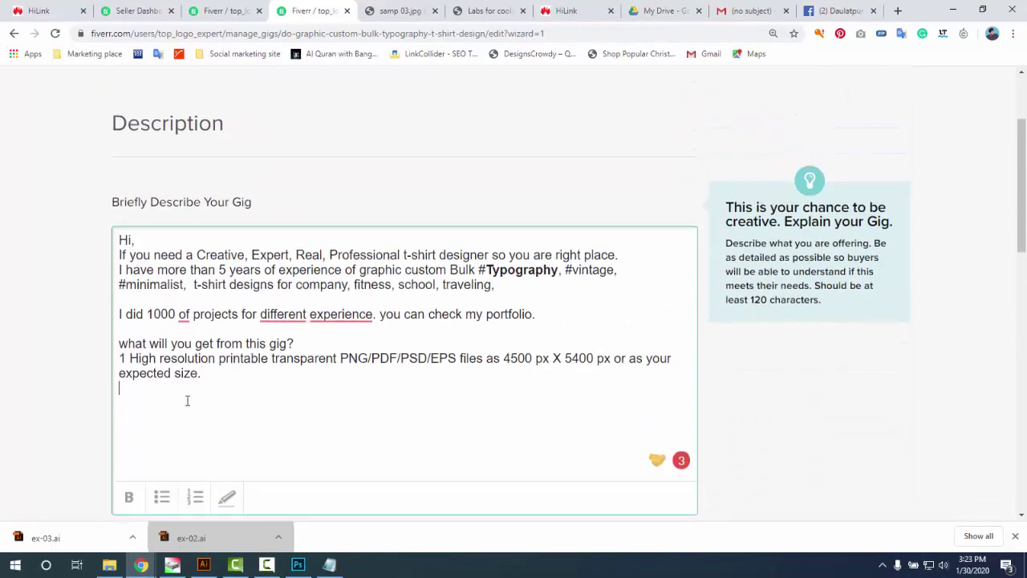
{"action": "scroll", "coordinate": [321, 353], "scroll_direction": "down", "scroll_amount": 1}
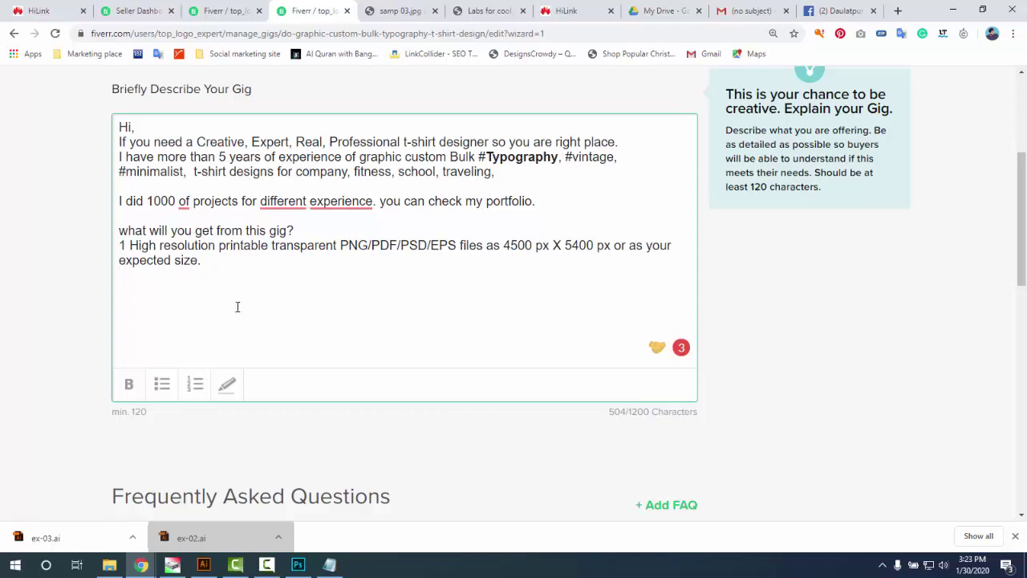
{"action": "scroll", "coordinate": [289, 361], "scroll_direction": "down", "scroll_amount": 2}
{"action": "scroll", "coordinate": [201, 345], "scroll_direction": "down", "scroll_amount": 2}
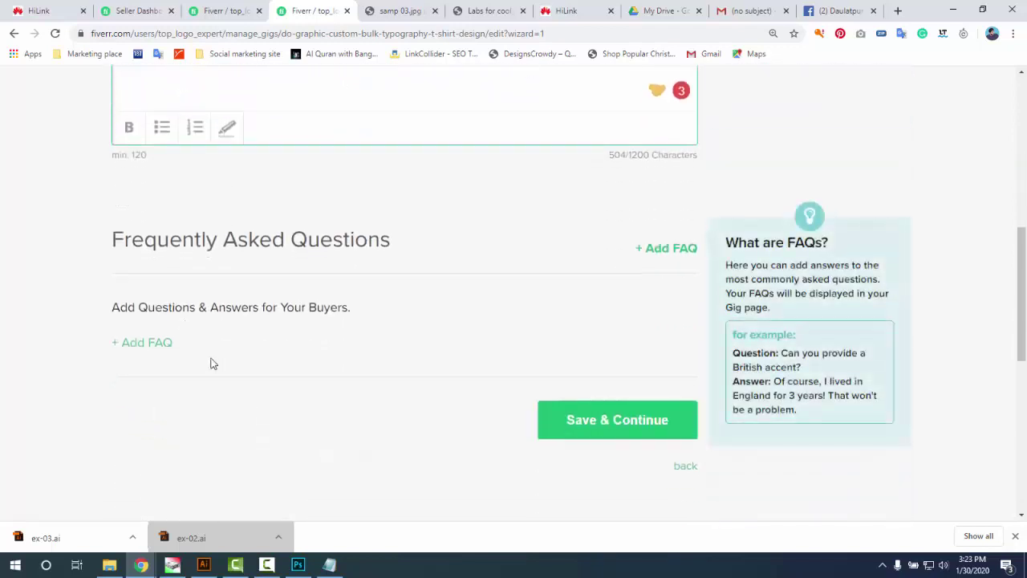
{"action": "left_click", "coordinate": [155, 343]}
{"action": "scroll", "coordinate": [187, 359], "scroll_direction": "down", "scroll_amount": 1}
{"action": "left_click", "coordinate": [367, 297]}
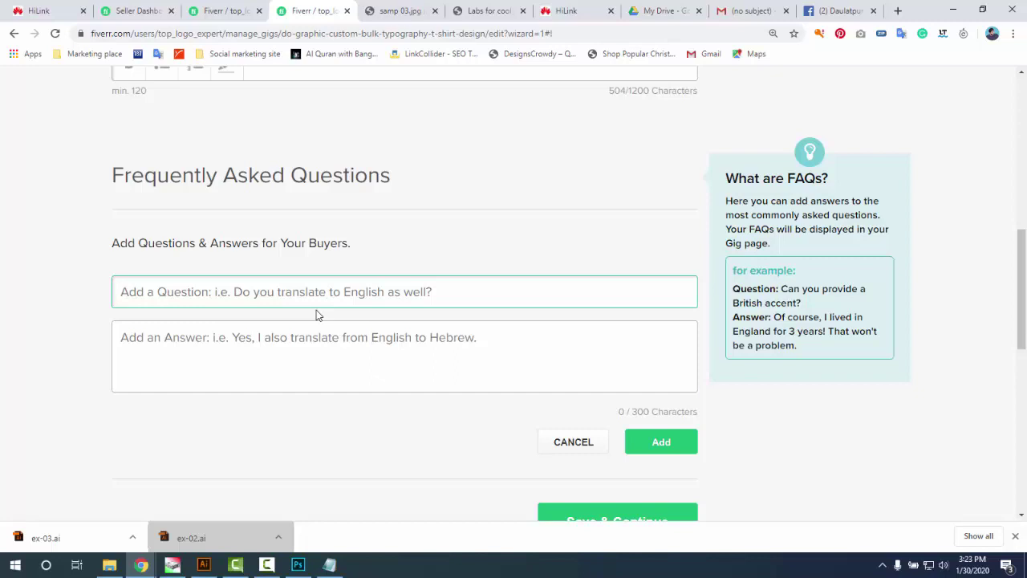
{"action": "scroll", "coordinate": [317, 315], "scroll_direction": "down", "scroll_amount": 1}
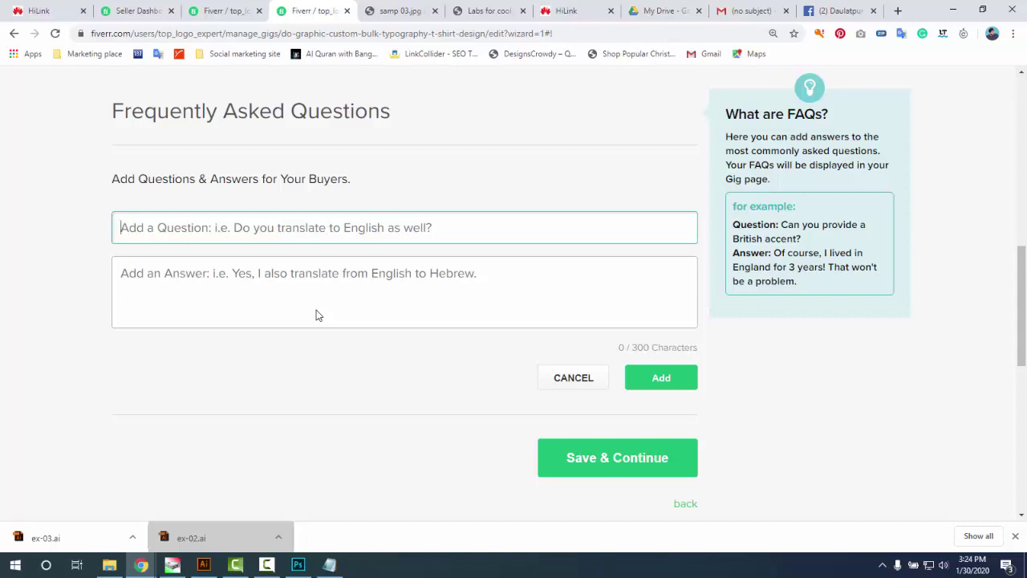
{"action": "type", "text": "Will you p"}
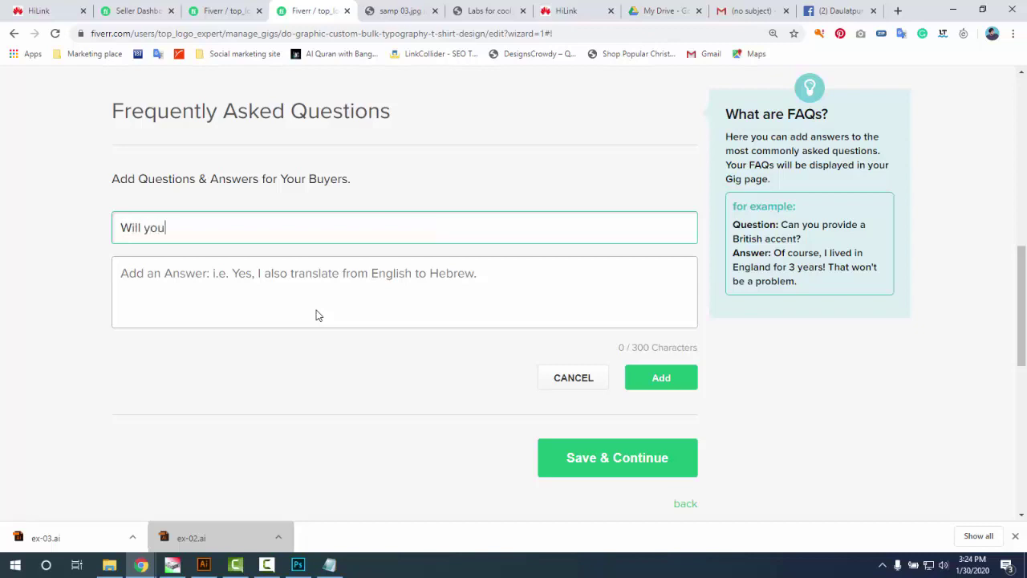
{"action": "key", "text": "BackSpace"}
{"action": "key", "text": "BackSpace"}
{"action": "key", "text": "BackSpace"}
{"action": "key", "text": "BackSpace"}
{"action": "key", "text": "BackSpace"}
{"action": "key", "text": "BackSpace"}
{"action": "key", "text": "BackSpace"}
{"action": "key", "text": "BackSpace"}
{"action": "key", "text": "BackSpace"}
- Enter "Can you do long term design with?" as the first FAQ question
{"action": "type", "text": "Can you do lo"}
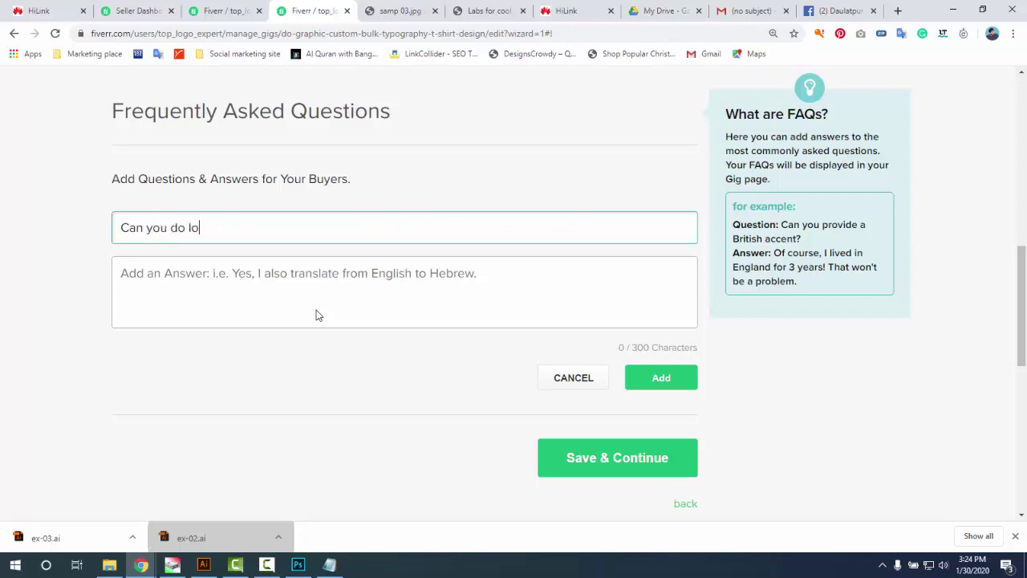
{"action": "type", "text": "ng term design "}
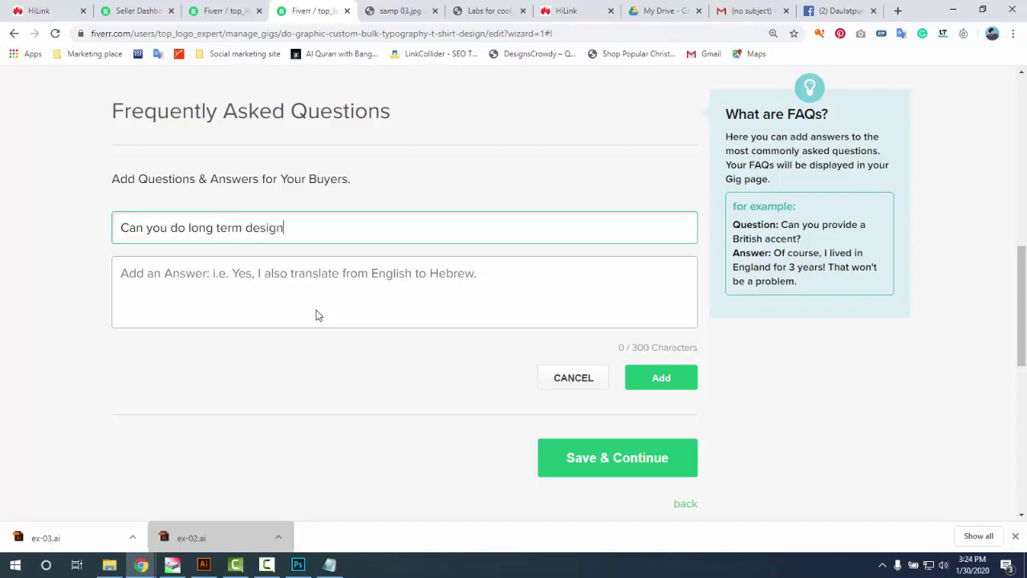
{"action": "type", "text": "wit m"}
{"action": "key", "text": "BackSpace"}
{"action": "key", "text": "BackSpace"}
{"action": "type", "text": "h?"}
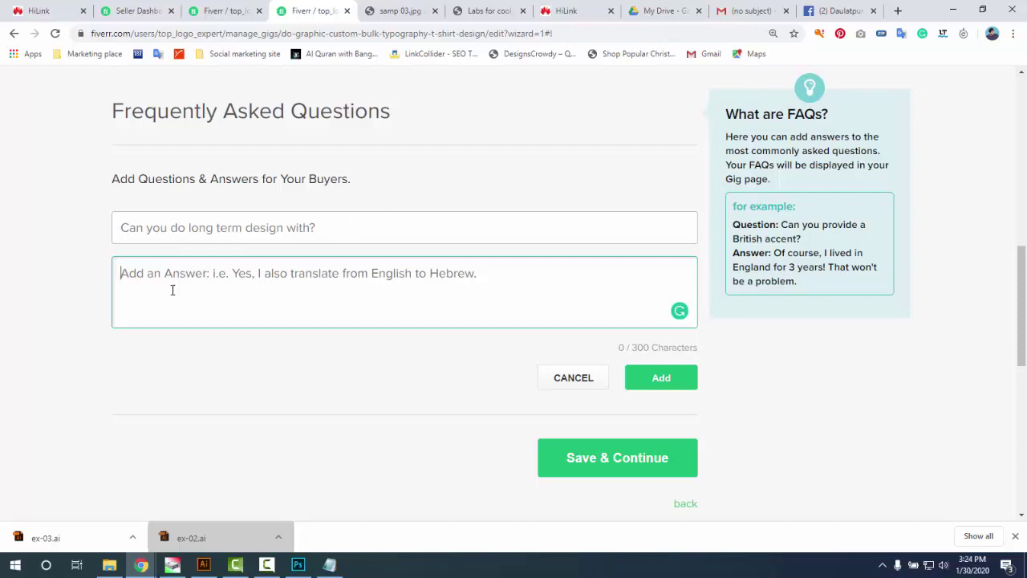
- Answer the question with "Yes I am very much interested to do long term design with you."
{"action": "type", "text": "Yes I am "}
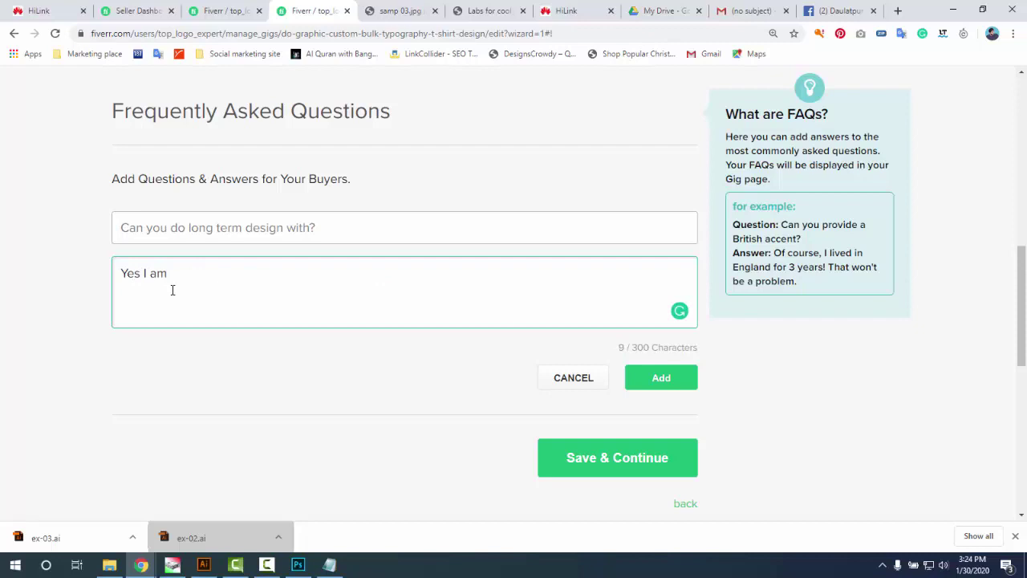
{"action": "type", "text": "very much inter"}
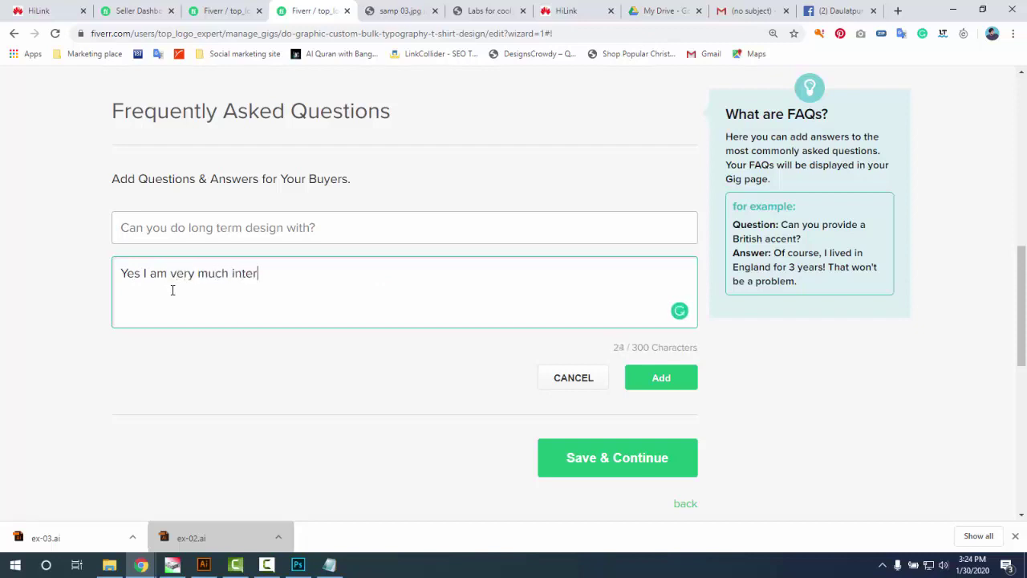
{"action": "type", "text": "ested to do lo"}
{"action": "key", "text": "BackSpace"}
{"action": "type", "text": "lon"}
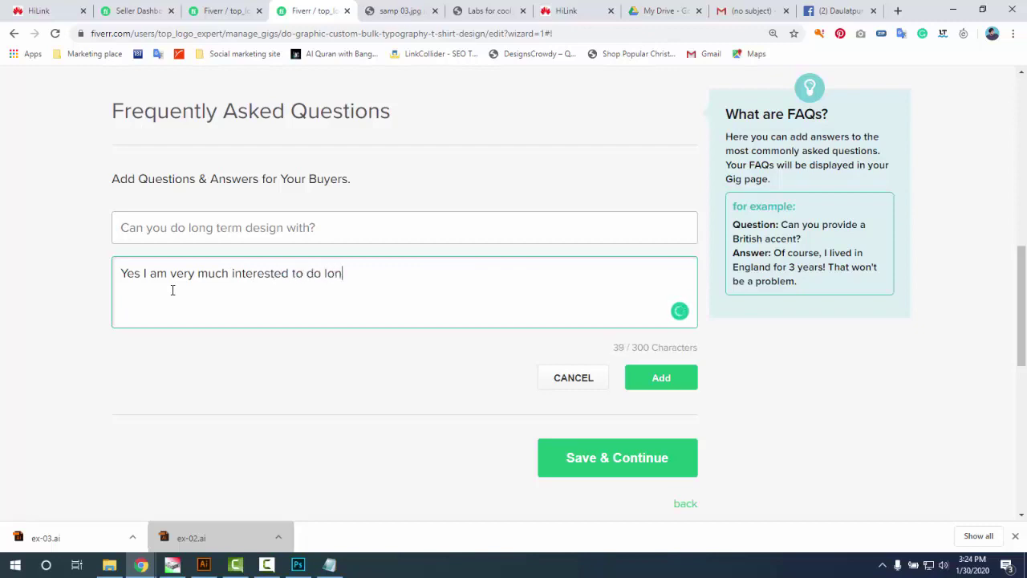
{"action": "type", "text": "g term design with y"}
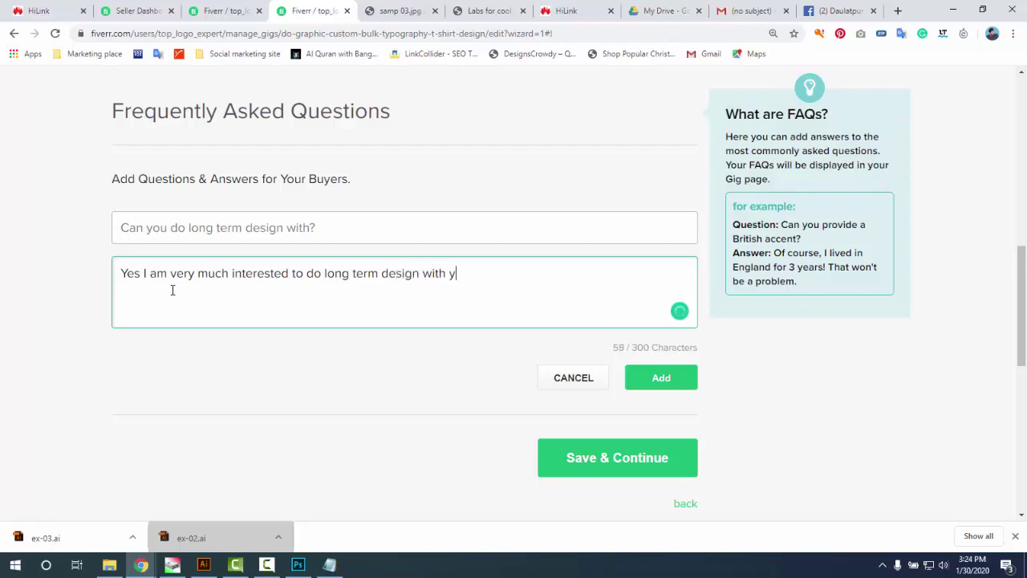
{"action": "type", "text": "you."}
{"action": "key", "text": "Return"}
- Apply the suggested comma after "Yes" in the long-term design answer and add the FAQ to the gig
{"action": "left_click", "coordinate": [131, 274]}
{"action": "left_click", "coordinate": [132, 182]}
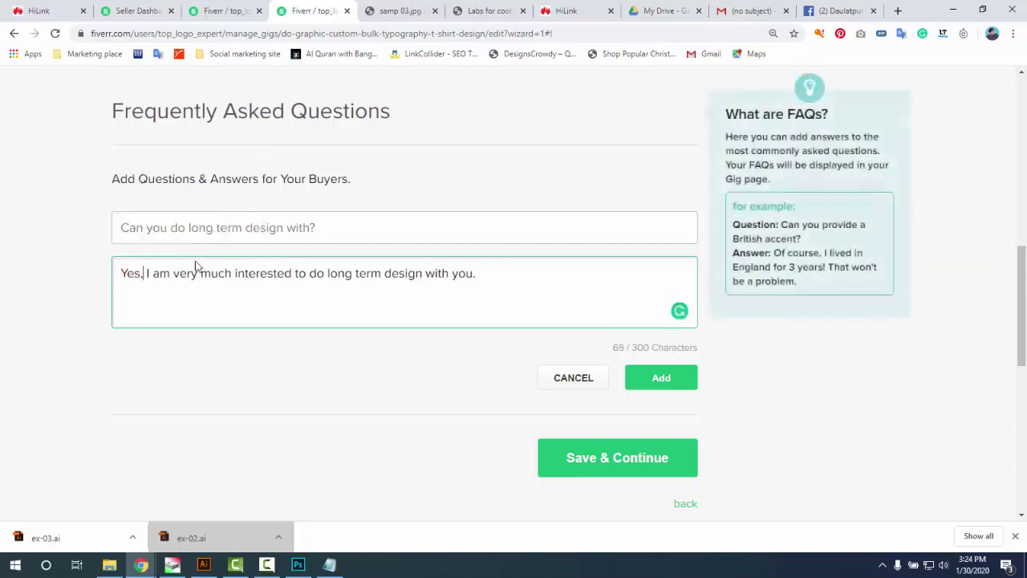
{"action": "left_click", "coordinate": [665, 383]}
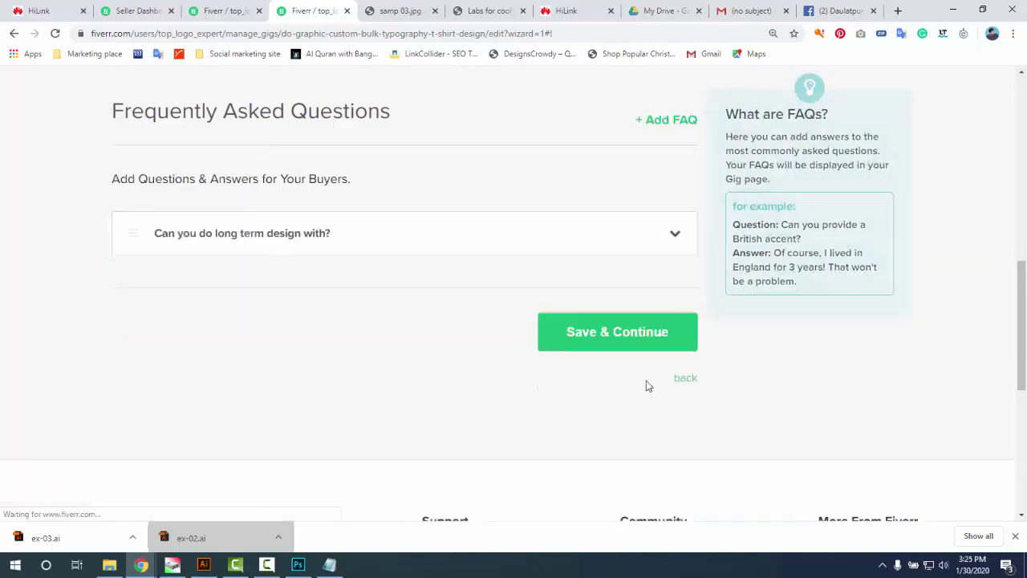
{"action": "left_click", "coordinate": [251, 241]}
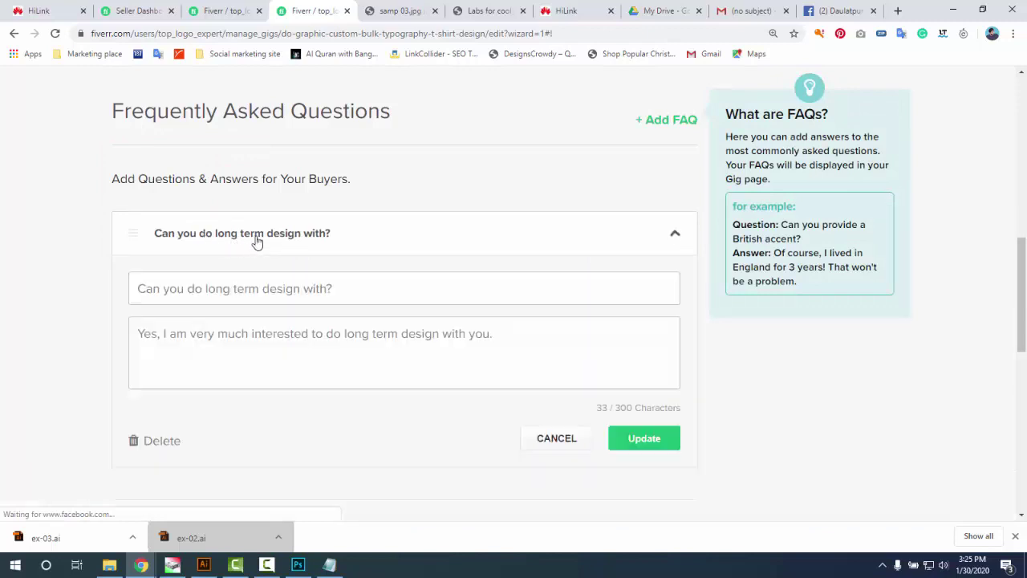
{"action": "left_click", "coordinate": [270, 235]}
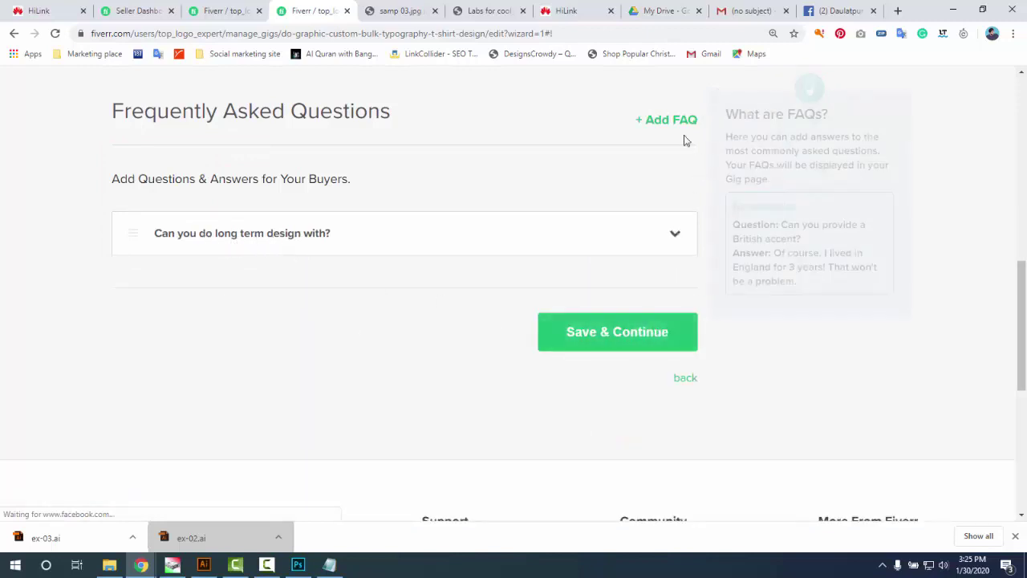
- Start a second FAQ entry with the question "Can you send Editable files?"
{"action": "left_click", "coordinate": [663, 123]}
{"action": "left_click", "coordinate": [186, 229]}
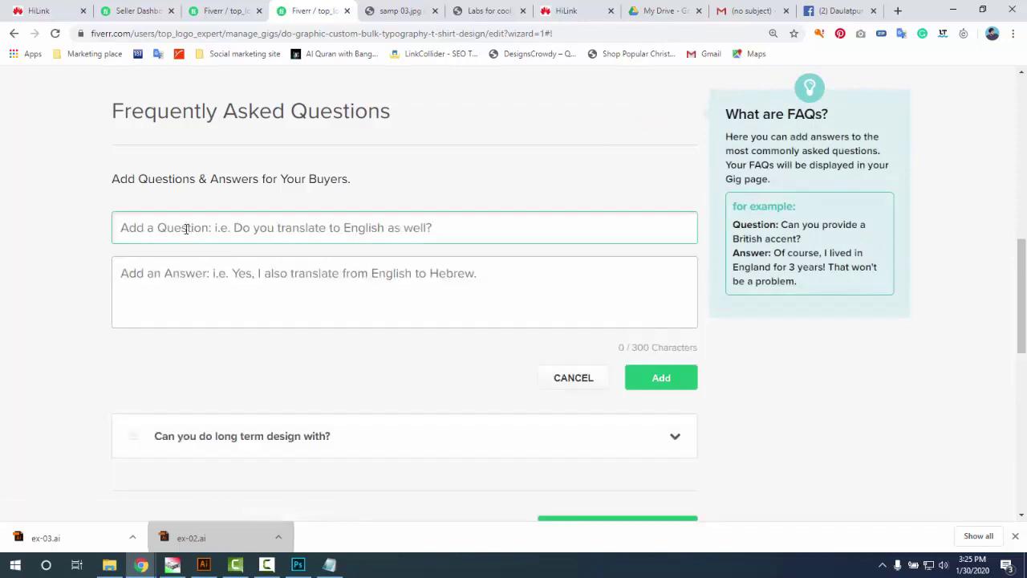
{"action": "type", "text": "W"}
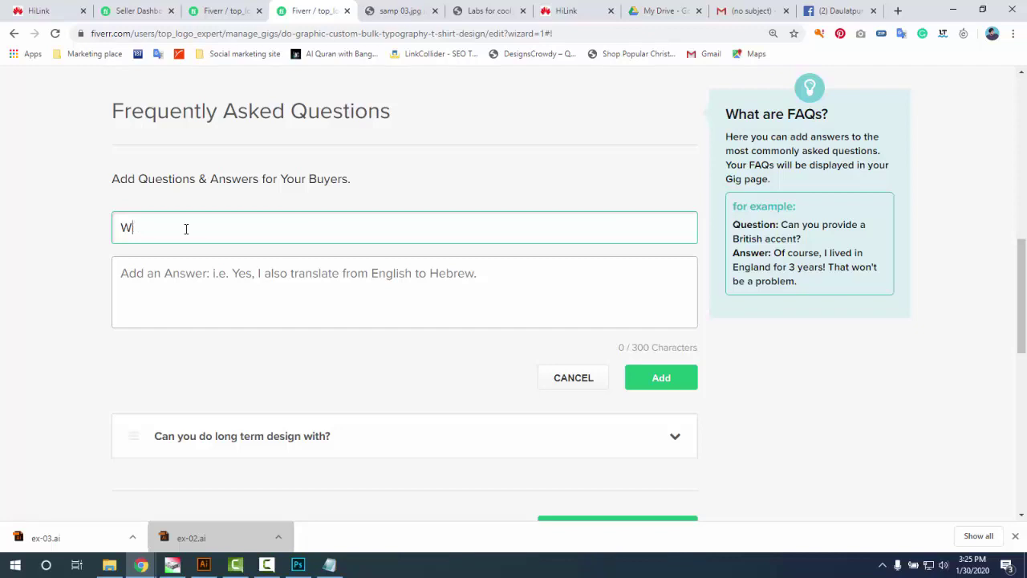
{"action": "key", "text": "BackSpace"}
{"action": "type", "text": "Can you send Editable files."}
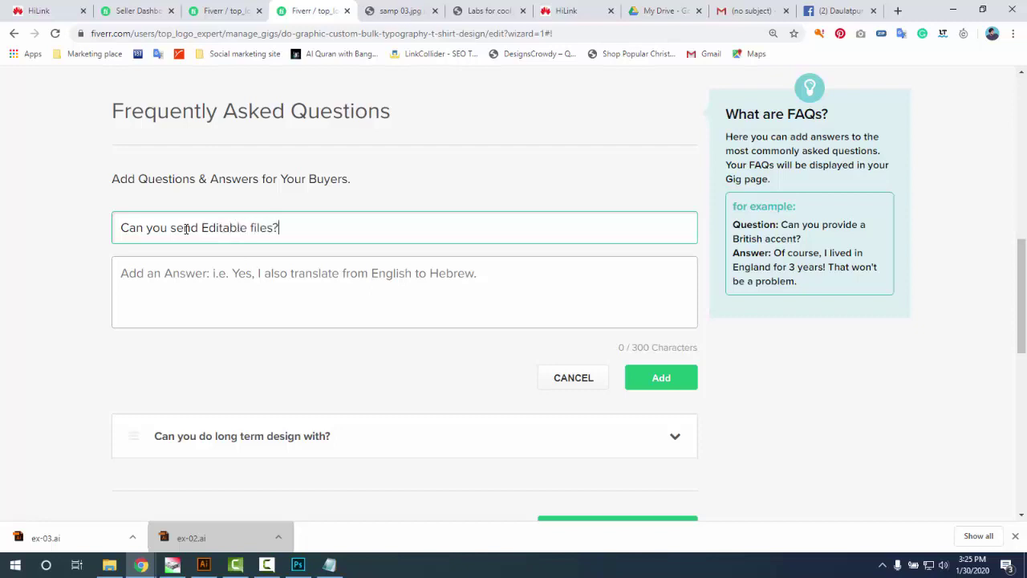
- Answer it with "Yes I will send editable vector or Illustrator files as eps pdf Ai or as you expected."
{"action": "left_click", "coordinate": [170, 268]}
{"action": "type", "text": "Ye"}
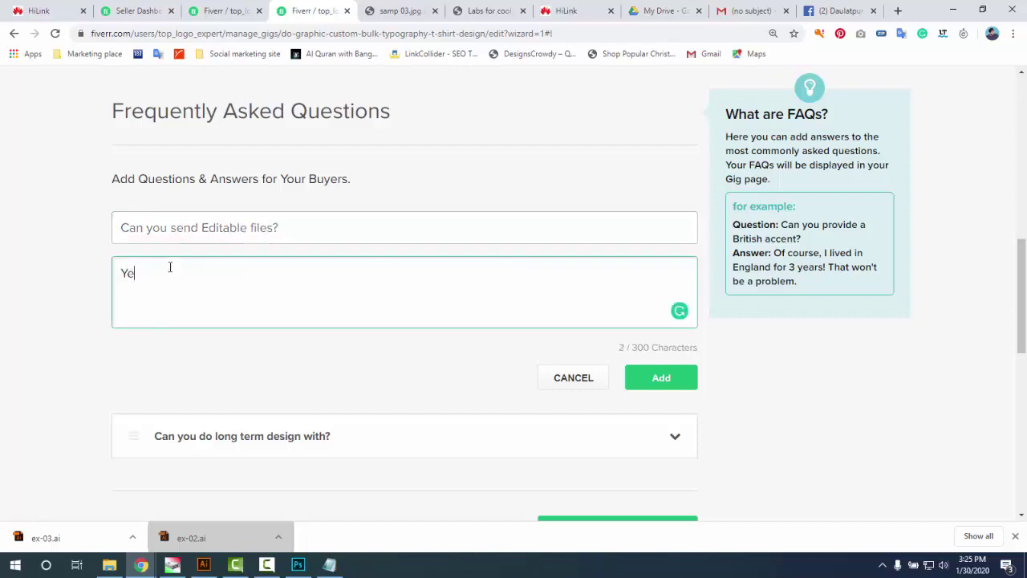
{"action": "type", "text": "s I will send editable "}
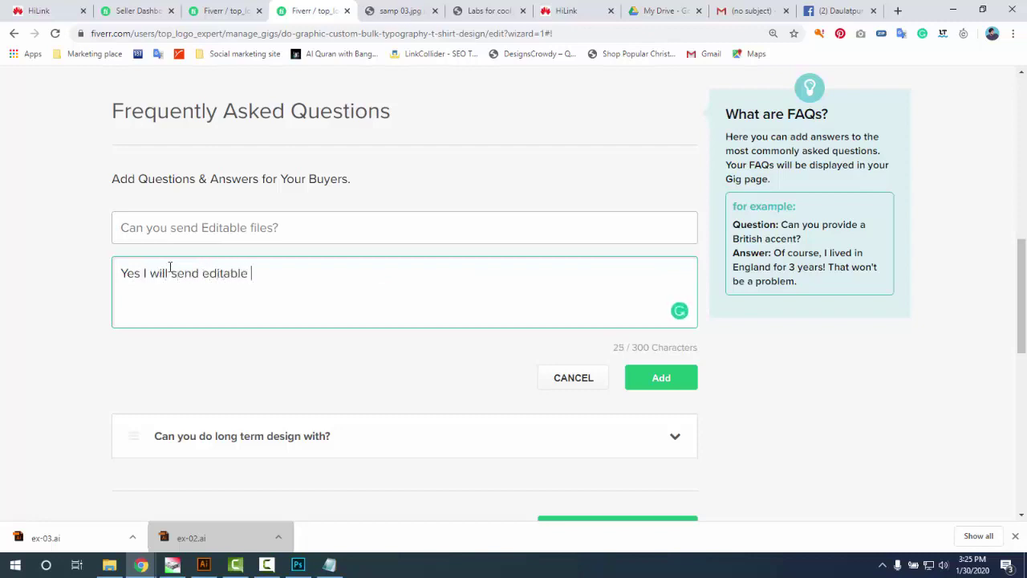
{"action": "type", "text": "vector or Illustrator files"}
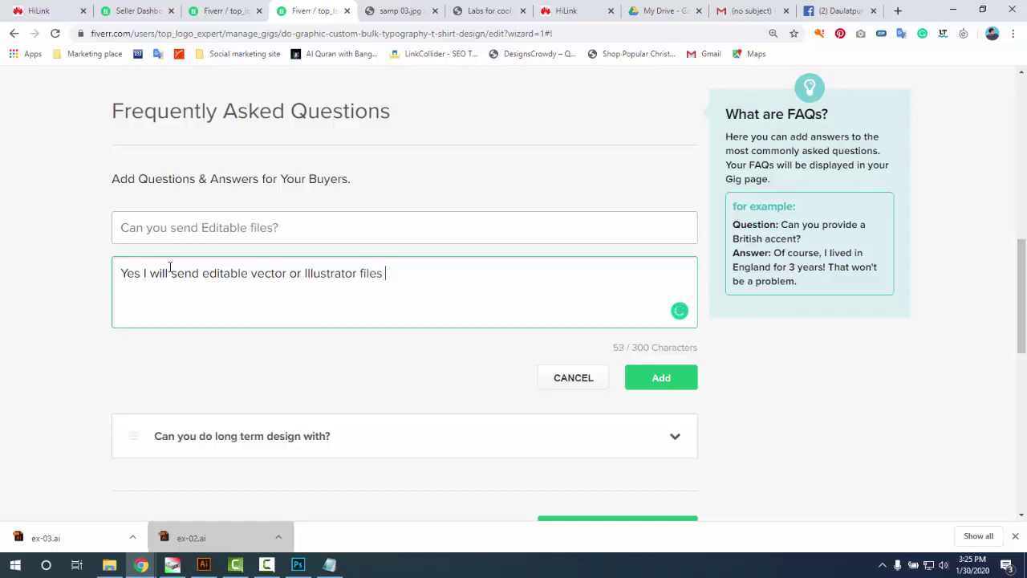
{"action": "type", "text": " as eps pdf Ai."}
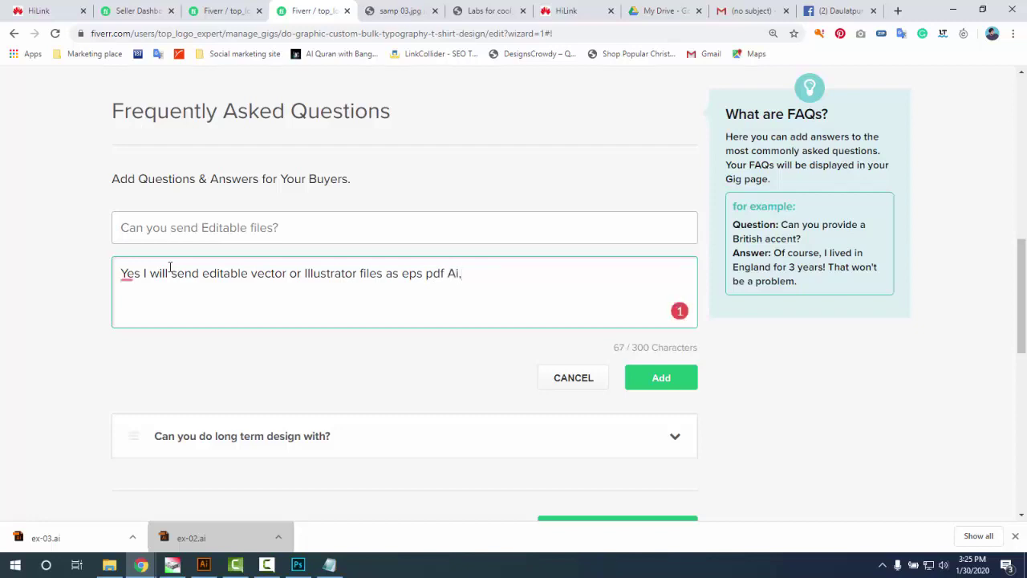
{"action": "key", "text": "BackSpace"}
{"action": "type", "text": " or as"}
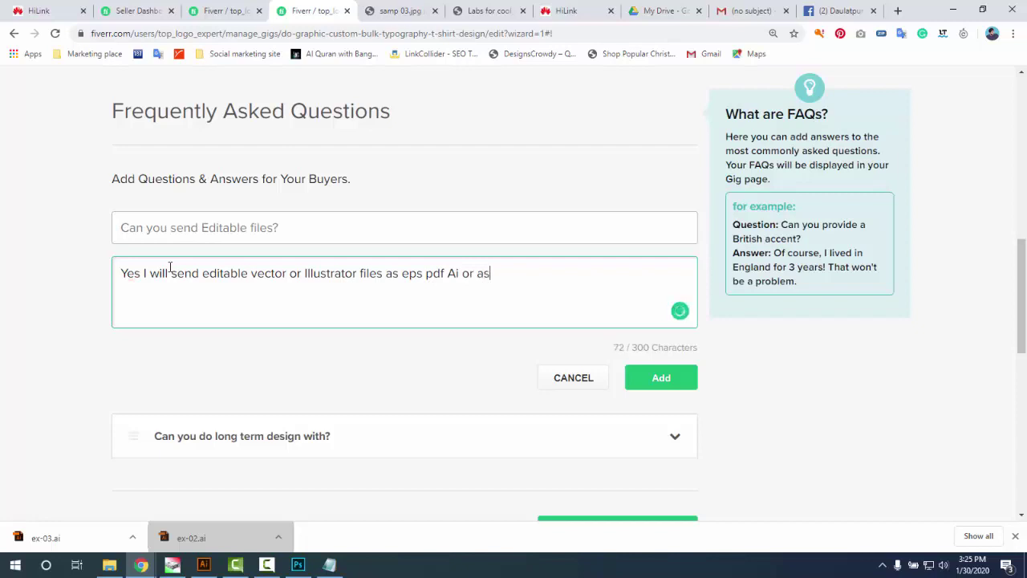
{"action": "type", "text": " you ep"}
{"action": "type", "text": "xpected"}
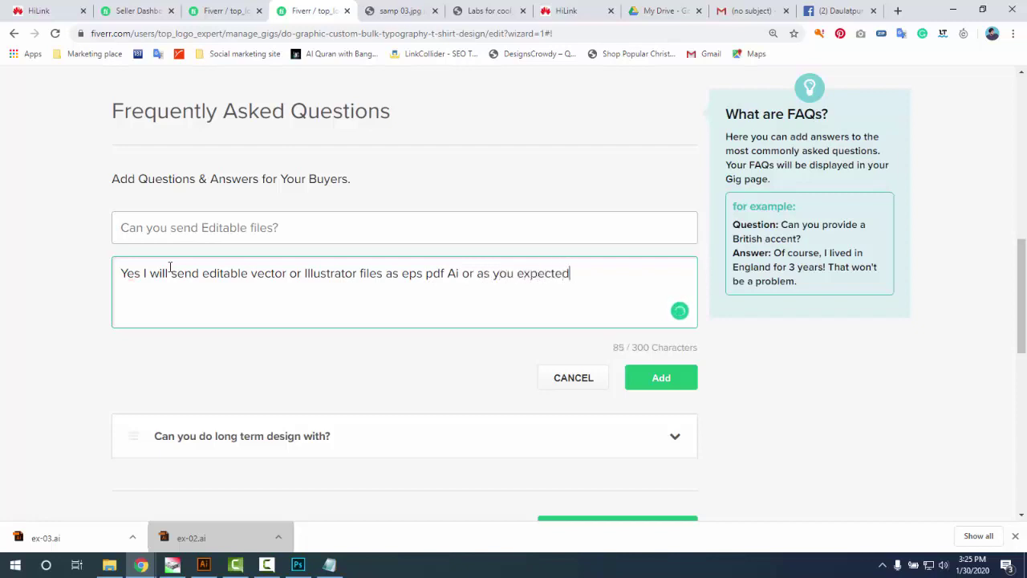
{"action": "type", "text": "."}
{"action": "key", "text": "Return"}
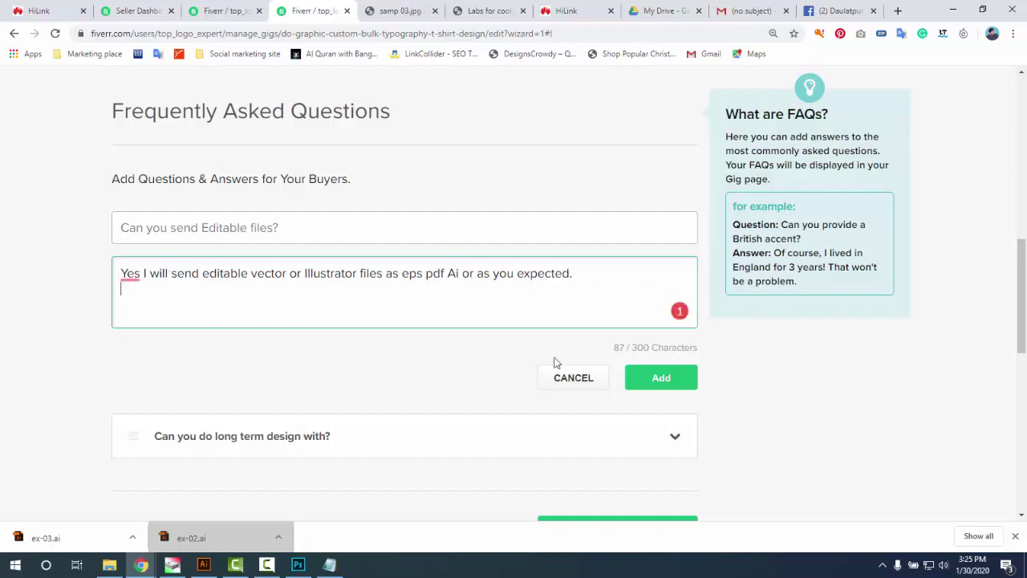
- Apply the suggested comma after "Yes" in the editable-files answer and add this second FAQ to the gig
{"action": "left_click", "coordinate": [128, 274]}
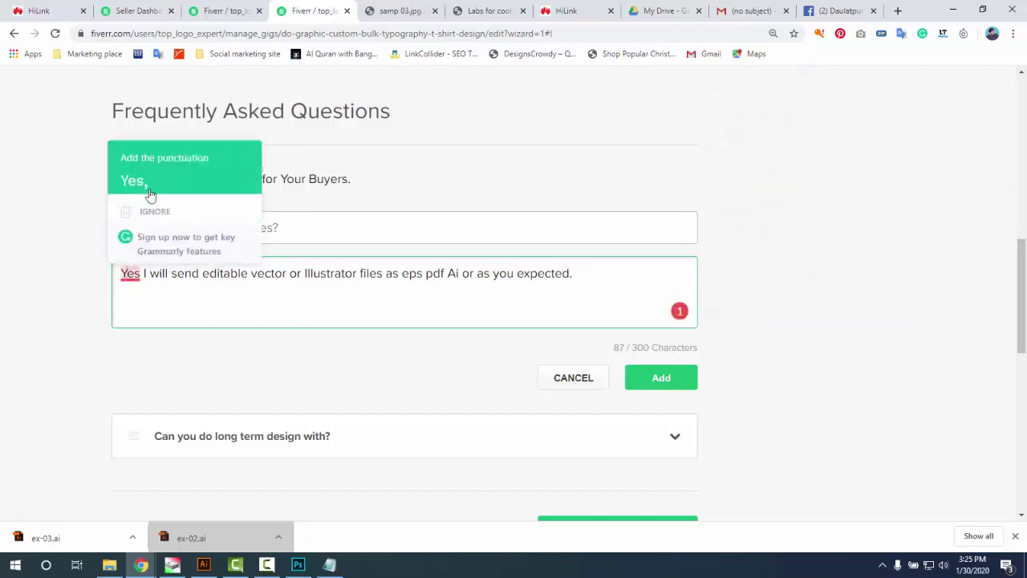
{"action": "left_click", "coordinate": [150, 183]}
{"action": "left_click", "coordinate": [635, 388]}
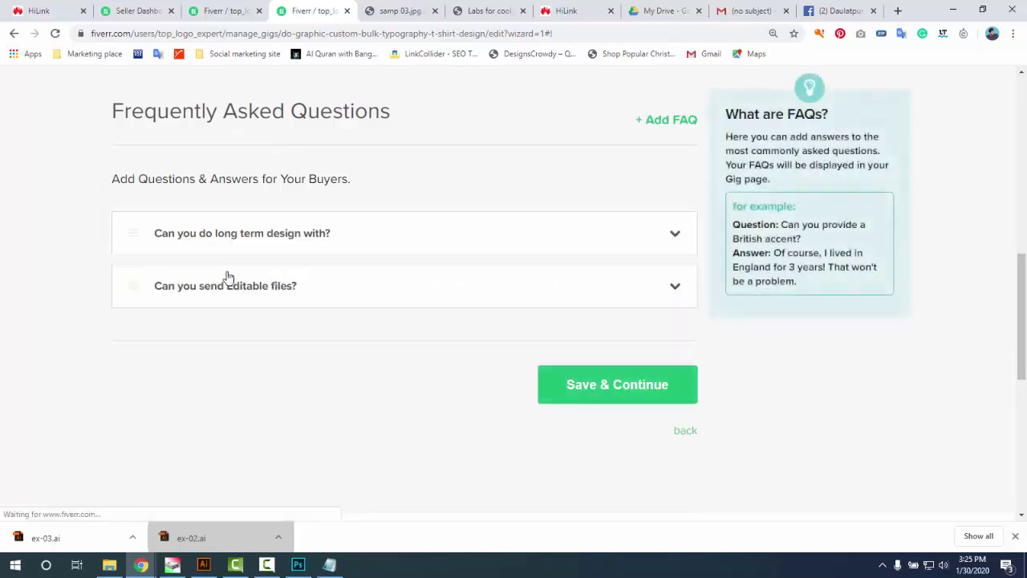
- In the description's "I did 1000" sentence, apply the grammar suggestions "experiences" and "a different", and remove "of" before "projects"
{"action": "scroll", "coordinate": [259, 337], "scroll_direction": "up", "scroll_amount": 3}
{"action": "scroll", "coordinate": [261, 333], "scroll_direction": "down", "scroll_amount": 2}
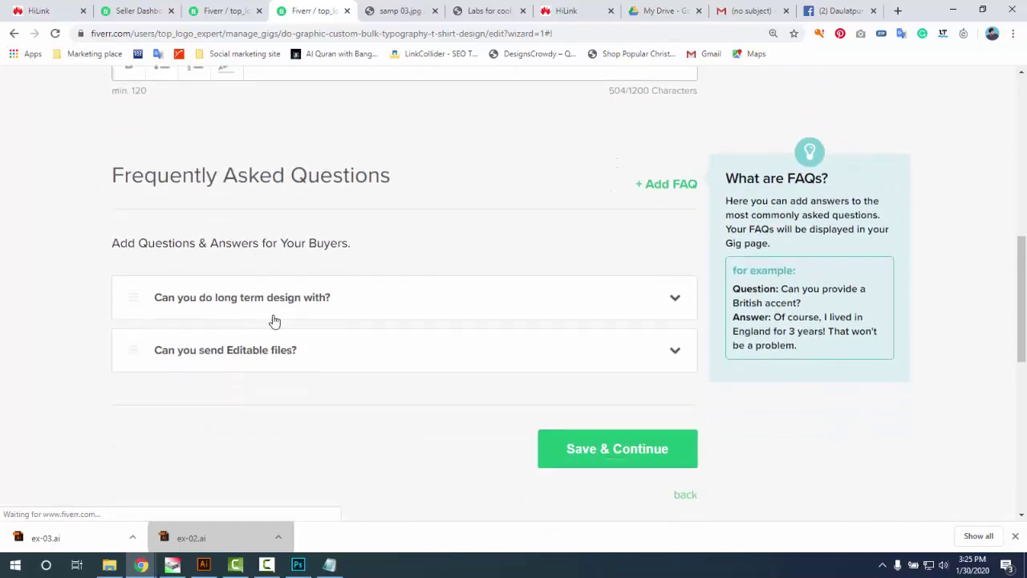
{"action": "scroll", "coordinate": [231, 300], "scroll_direction": "down", "scroll_amount": 2}
{"action": "scroll", "coordinate": [259, 291], "scroll_direction": "up", "scroll_amount": 6}
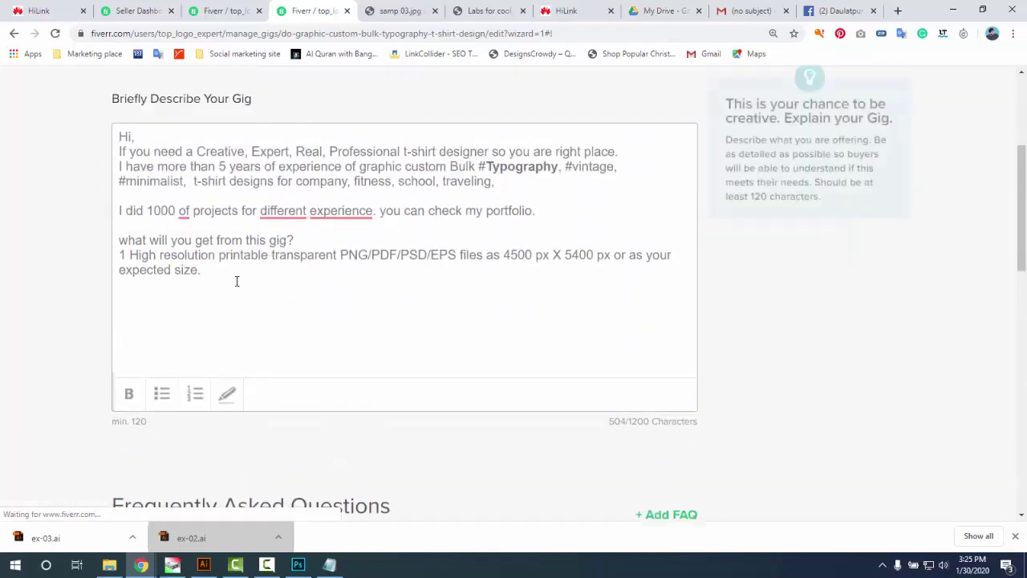
{"action": "scroll", "coordinate": [236, 281], "scroll_direction": "up", "scroll_amount": 2}
{"action": "scroll", "coordinate": [233, 265], "scroll_direction": "down", "scroll_amount": 1}
{"action": "left_click", "coordinate": [283, 271]}
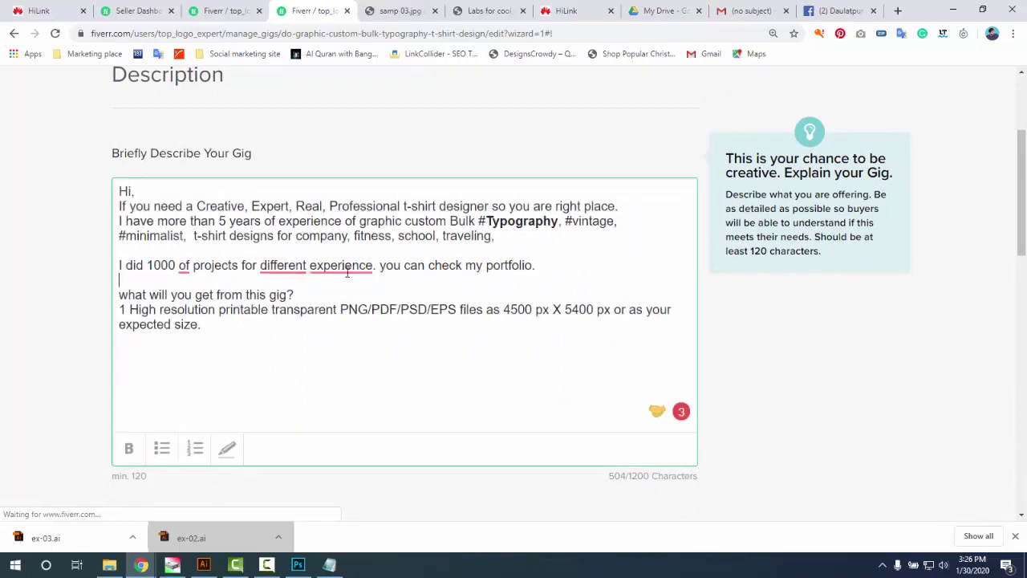
{"action": "mouse_move", "coordinate": [347, 273]}
{"action": "left_click", "coordinate": [357, 175]}
{"action": "mouse_move", "coordinate": [292, 271]}
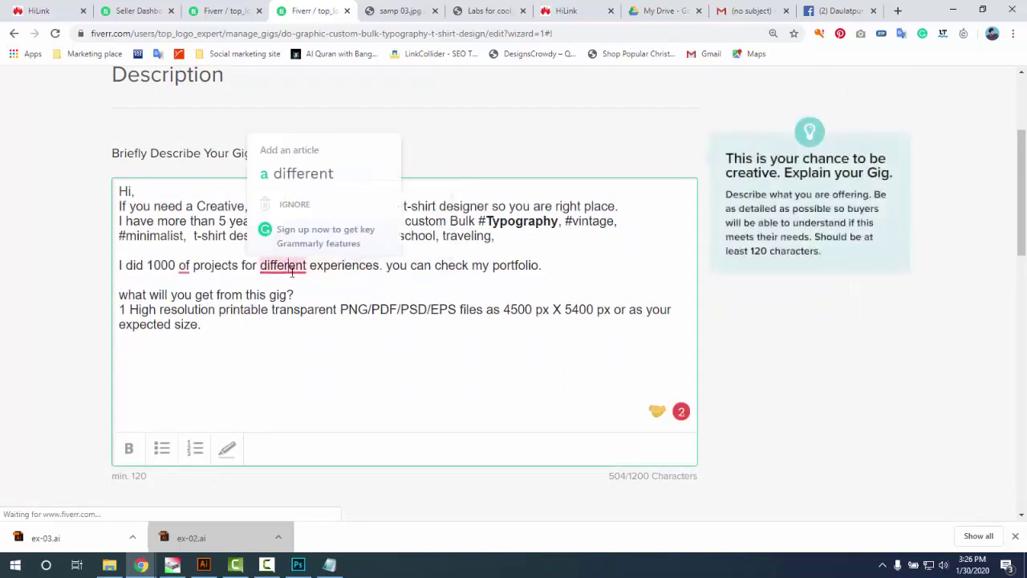
{"action": "left_click", "coordinate": [301, 174]}
{"action": "mouse_move", "coordinate": [183, 268]}
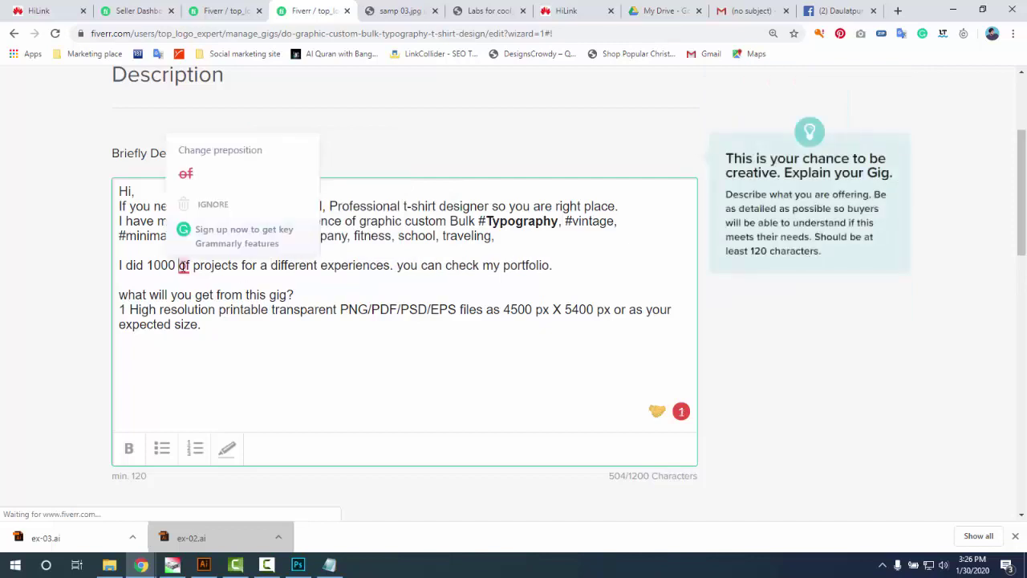
{"action": "left_click", "coordinate": [185, 173]}
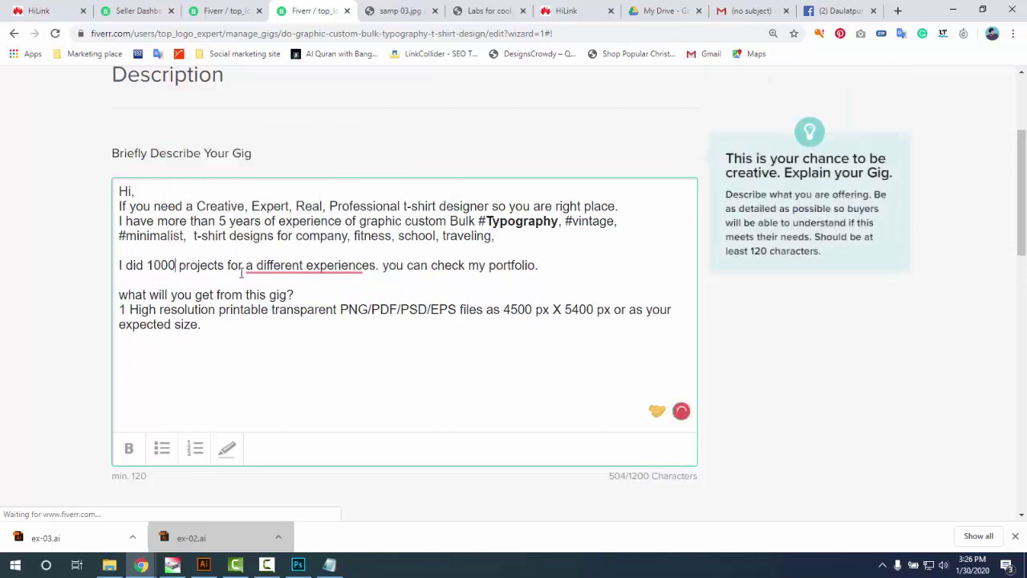
- Apply the grammar suggestion "a different experience" in the description, then save the description and FAQs and continue to the requirements
{"action": "scroll", "coordinate": [241, 272], "scroll_direction": "down", "scroll_amount": 2}
{"action": "mouse_move", "coordinate": [291, 137]}
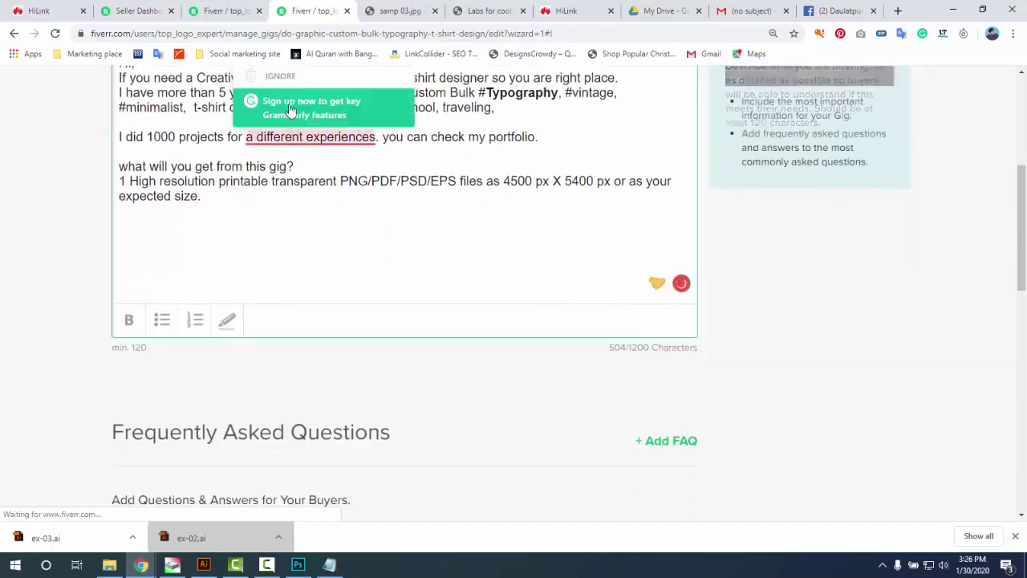
{"action": "scroll", "coordinate": [291, 111], "scroll_direction": "up", "scroll_amount": 2}
{"action": "mouse_move", "coordinate": [294, 264]}
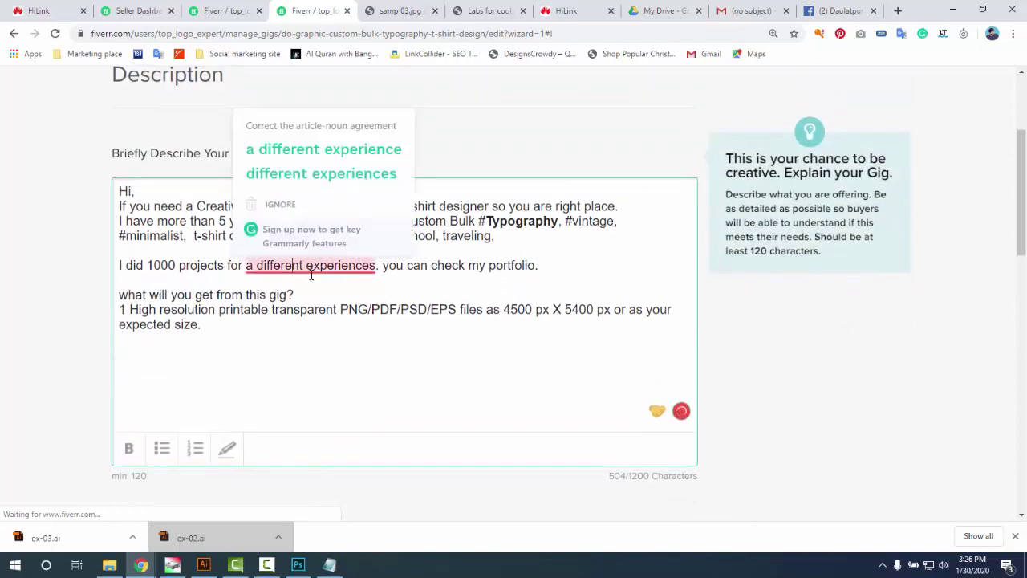
{"action": "left_click", "coordinate": [294, 161]}
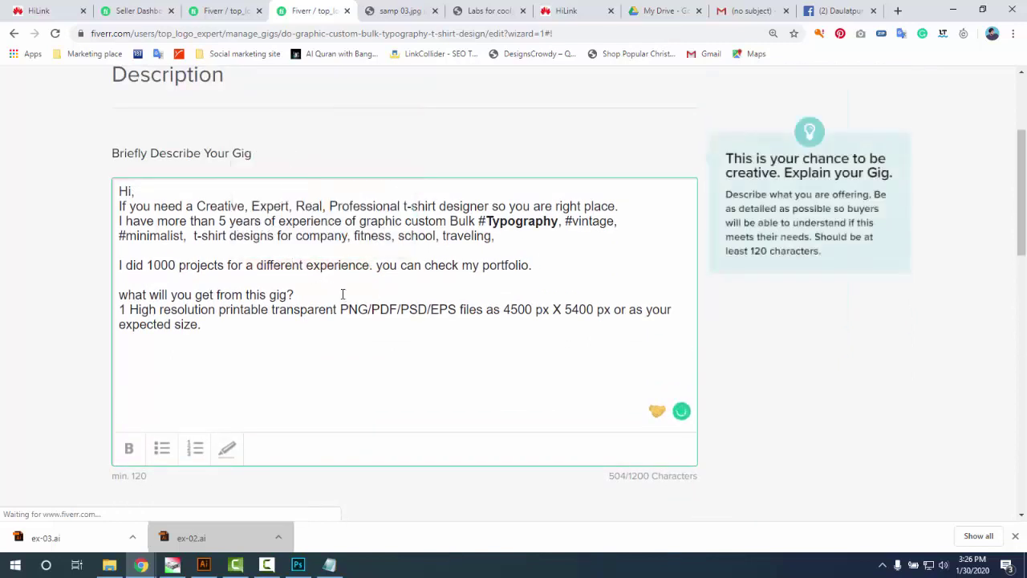
{"action": "scroll", "coordinate": [342, 294], "scroll_direction": "down", "scroll_amount": 5}
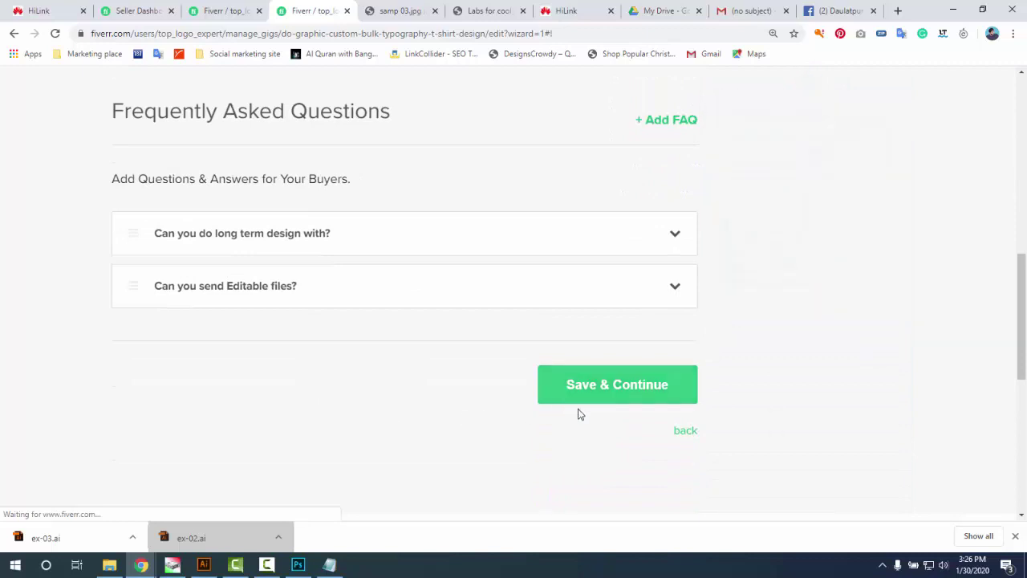
{"action": "left_click", "coordinate": [629, 386]}
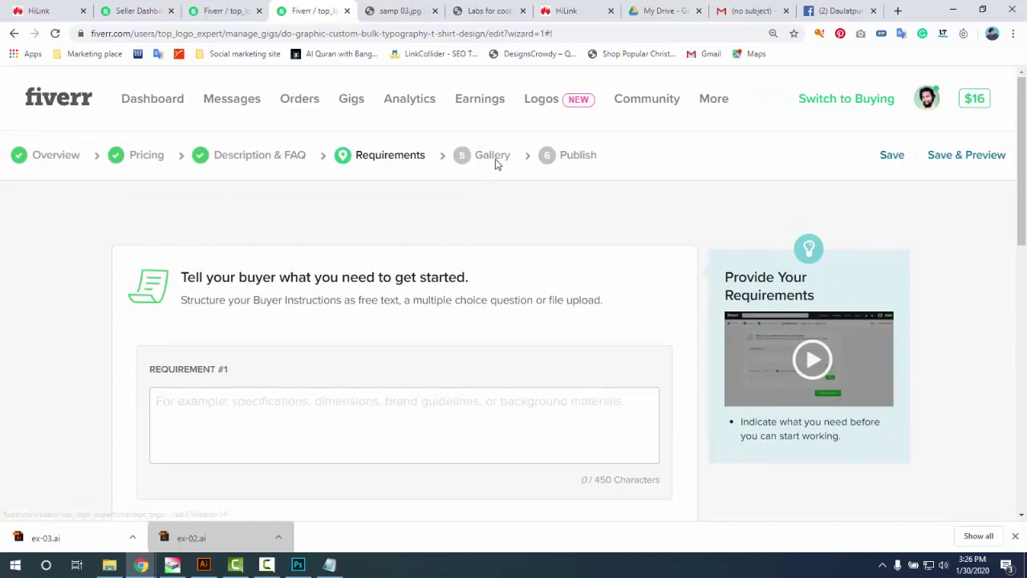
- Start the first buyer requirement with the line "Please give me details about your project."
{"action": "scroll", "coordinate": [356, 300], "scroll_direction": "down", "scroll_amount": 1}
{"action": "scroll", "coordinate": [289, 342], "scroll_direction": "down", "scroll_amount": 1}
{"action": "scroll", "coordinate": [289, 345], "scroll_direction": "up", "scroll_amount": 1}
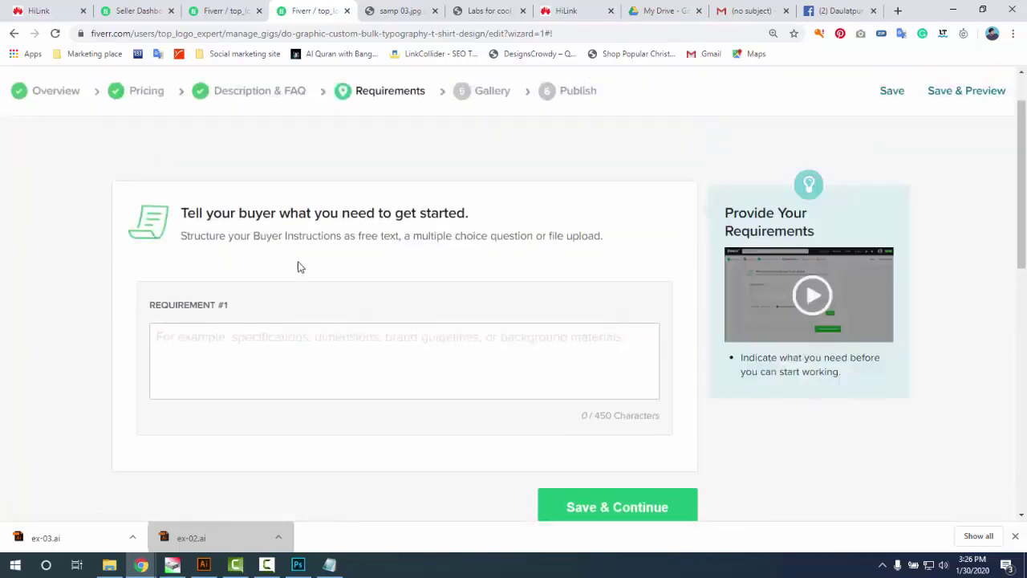
{"action": "scroll", "coordinate": [297, 337], "scroll_direction": "down", "scroll_amount": 1}
{"action": "scroll", "coordinate": [305, 385], "scroll_direction": "up", "scroll_amount": 1}
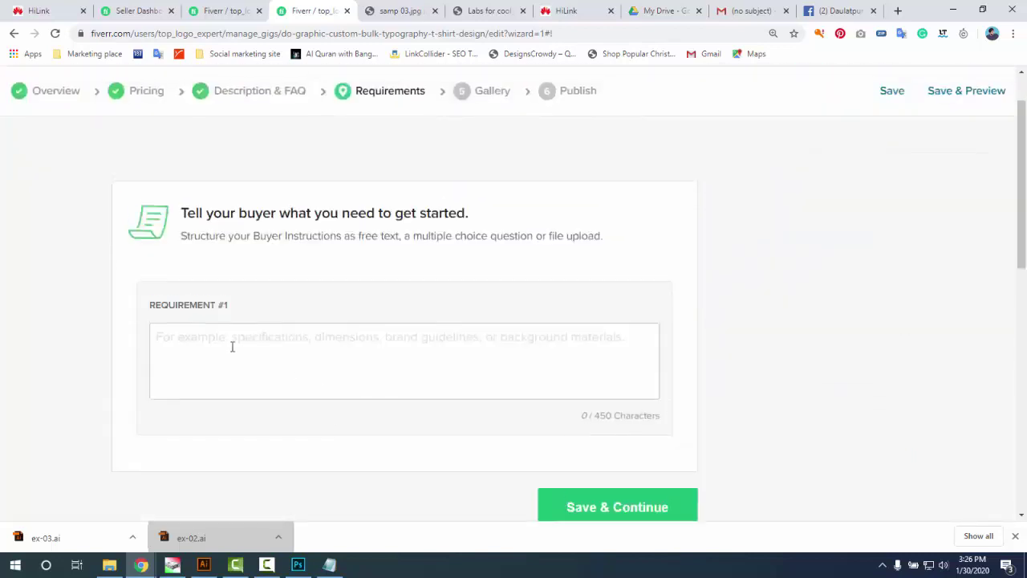
{"action": "left_click", "coordinate": [232, 347]}
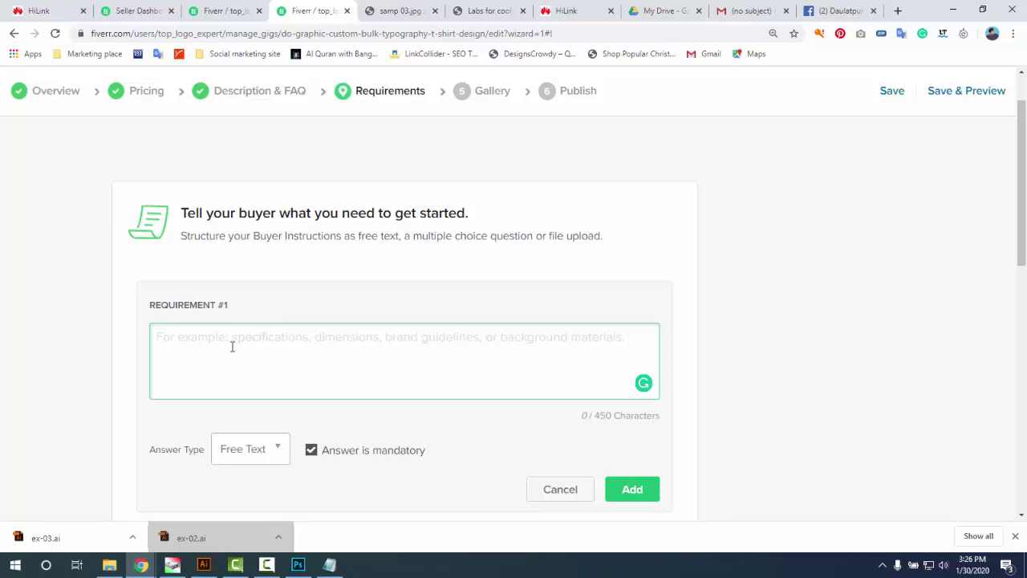
{"action": "type", "text": "Please g"}
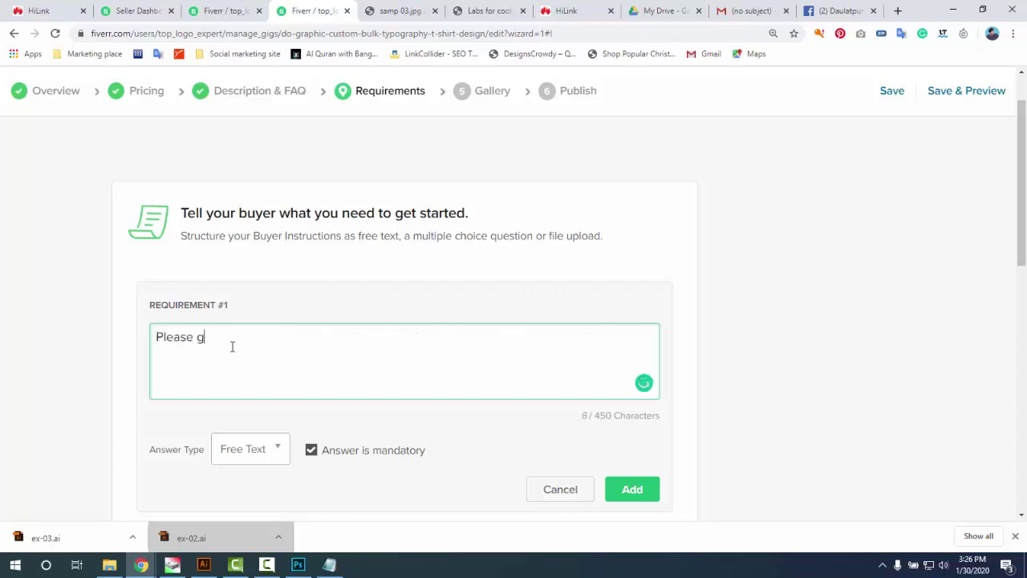
{"action": "type", "text": "ive em "}
{"action": "type", "text": "me detai"}
{"action": "type", "text": "ls "}
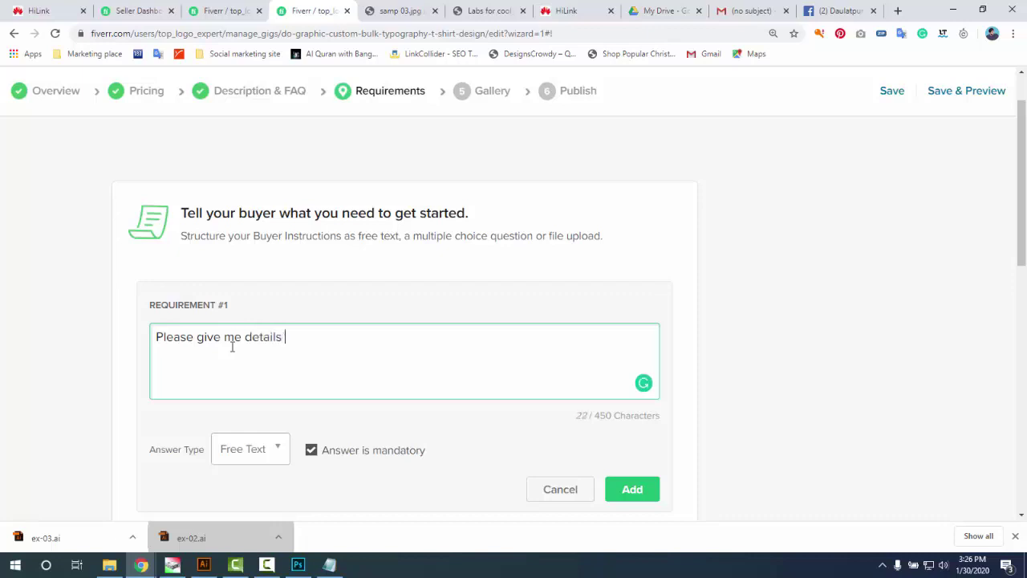
{"action": "type", "text": "about yur project."}
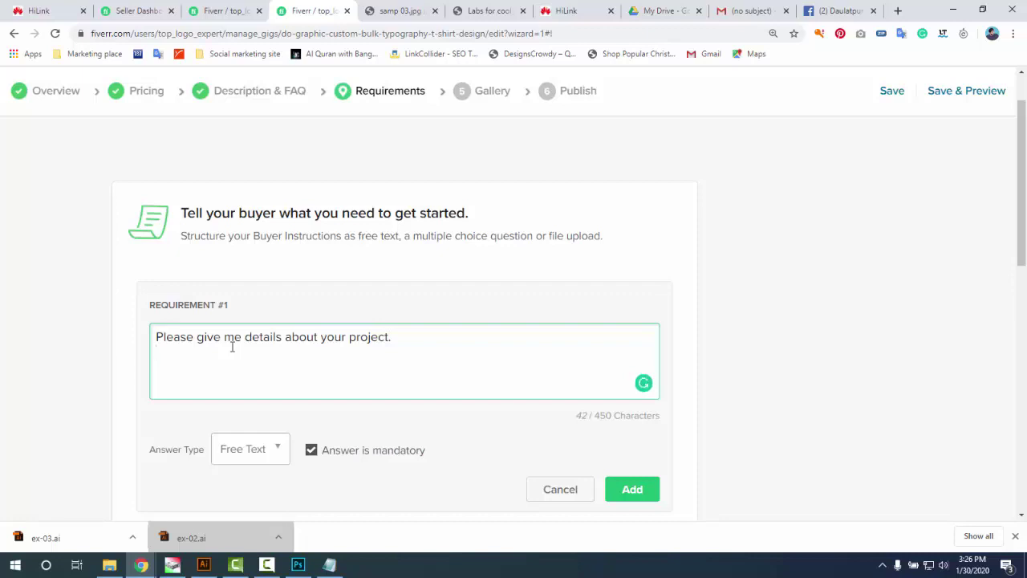
- Add a second requirement line "if possible send me some examples, please", applying the suggested comma before "please"
{"action": "key", "text": "Return"}
{"action": "type", "text": "send me some s"}
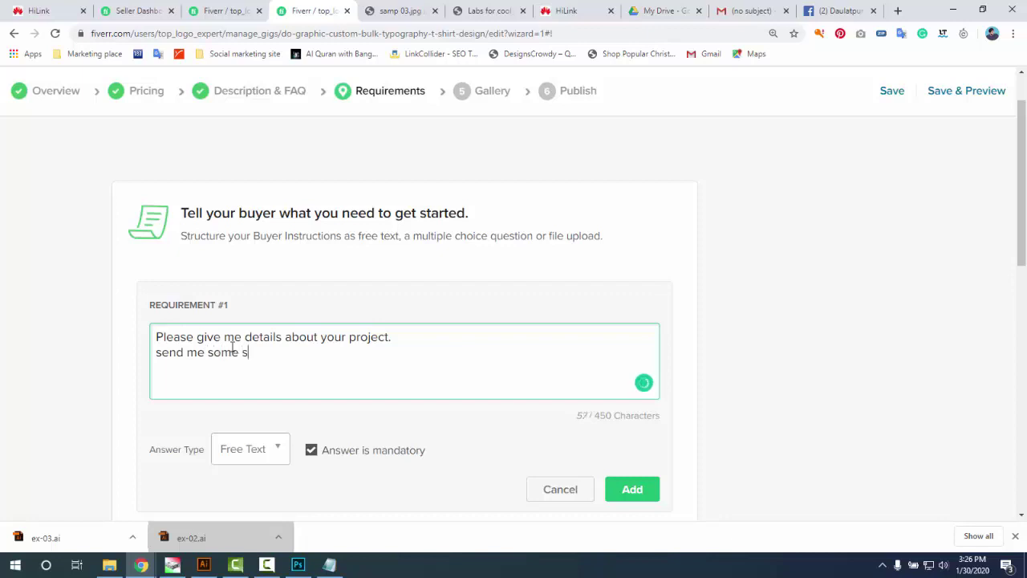
{"action": "key", "text": "BackSpace"}
{"action": "type", "text": "examples please"}
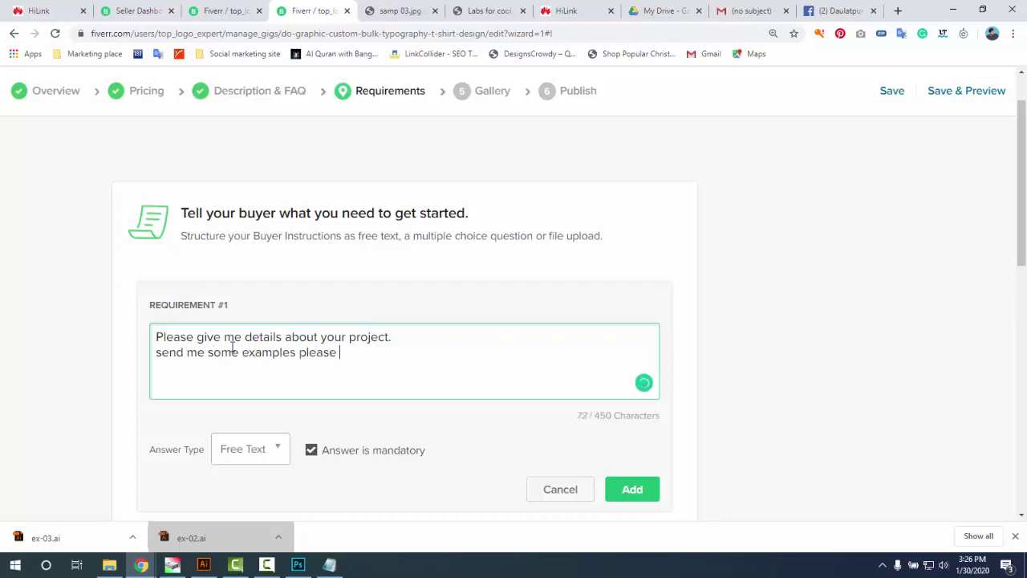
{"action": "left_click", "coordinate": [157, 352]}
{"action": "type", "text": "If possi"}
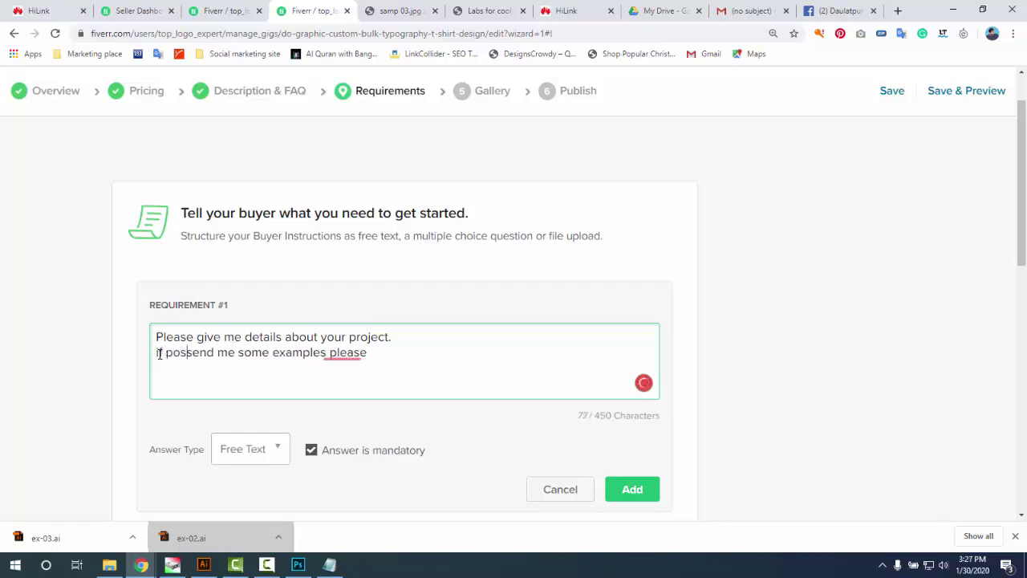
{"action": "type", "text": "ble"}
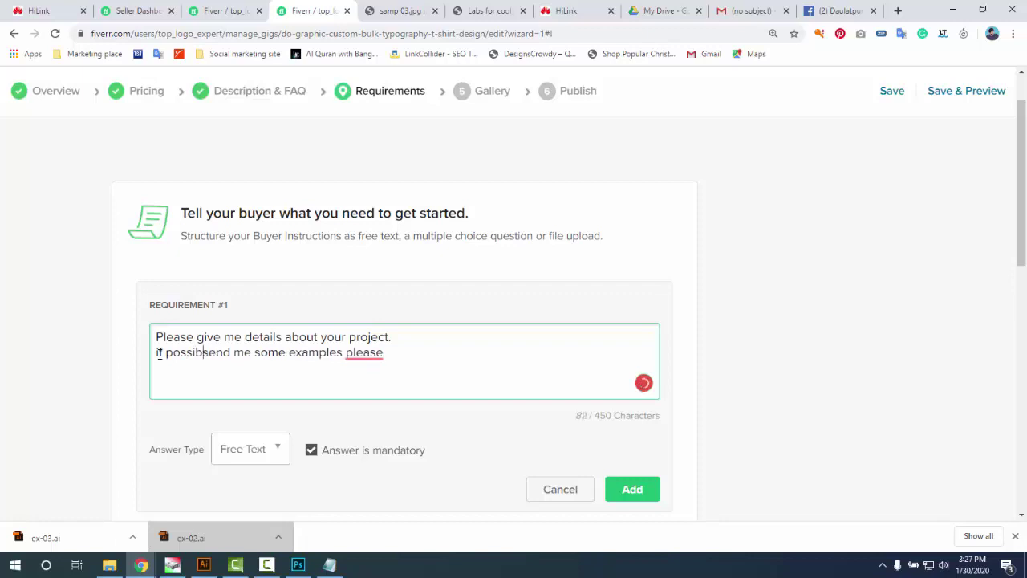
{"action": "left_click", "coordinate": [378, 353]}
{"action": "left_click", "coordinate": [388, 270]}
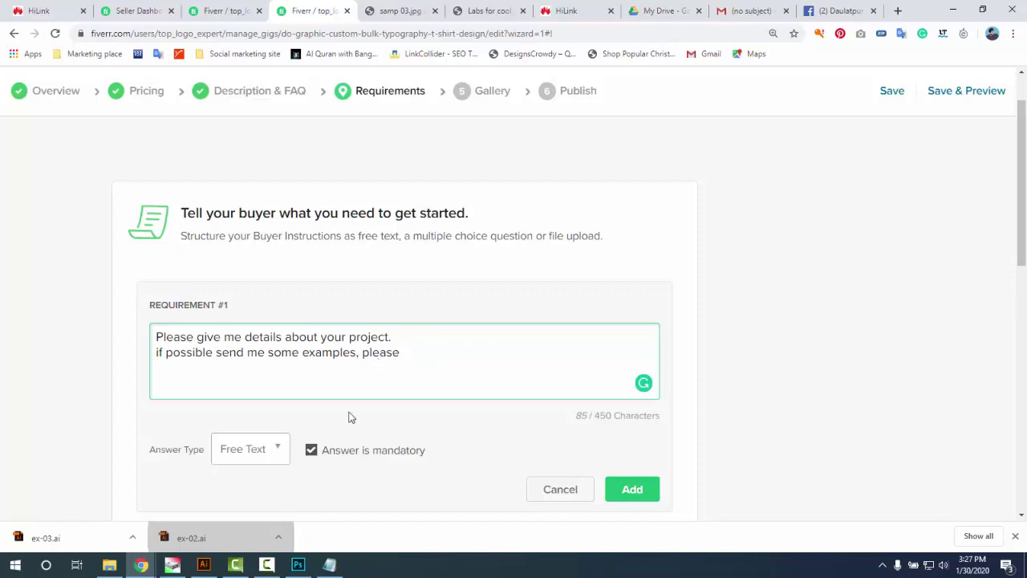
- Extend the second requirement line with "if don't have any problem.", using the grammar suggestion "don't have any"
{"action": "type", "text": "if don"}
{"action": "type", "text": "'tf"}
{"action": "type", "text": "ave no pro"}
{"action": "type", "text": "blem."}
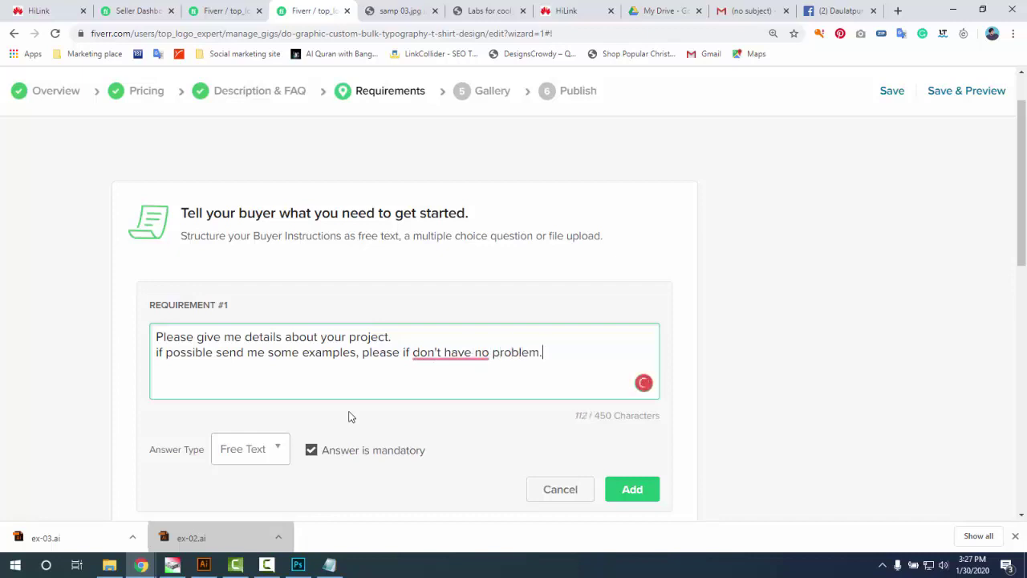
{"action": "mouse_move", "coordinate": [457, 356]}
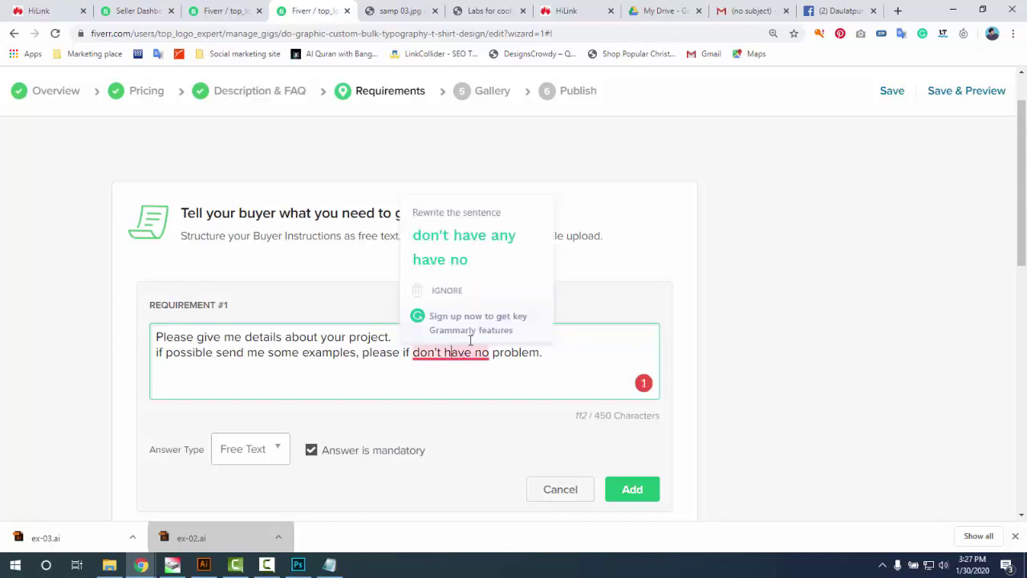
{"action": "left_click", "coordinate": [463, 245]}
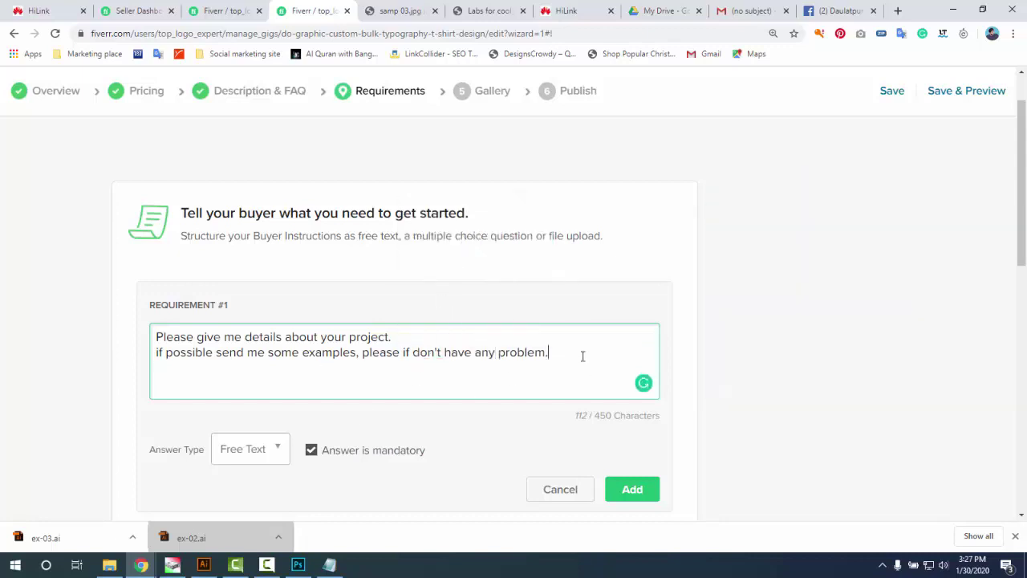
- Write a third line "Please give me the color name which you like." and add the requirement to the gig
{"action": "key", "text": "Return"}
{"action": "type", "text": "Please fgive me the "}
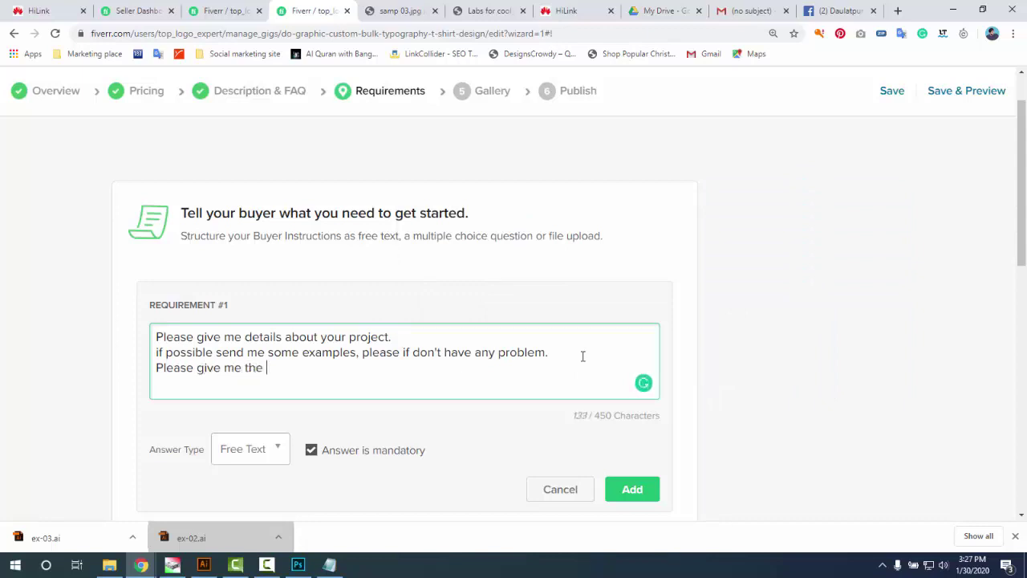
{"action": "type", "text": "color name which "}
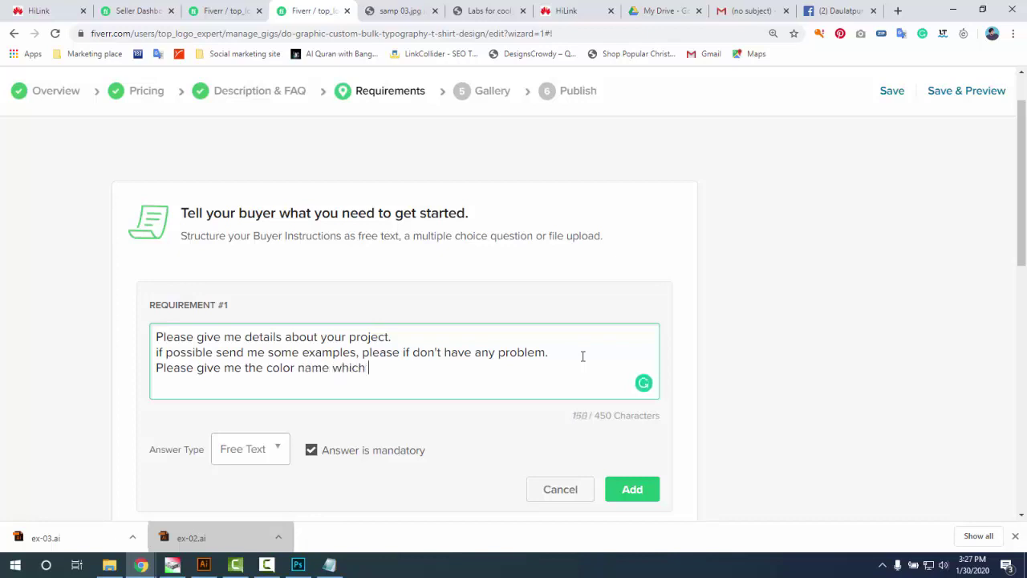
{"action": "type", "text": "you like."}
{"action": "key", "text": "Return"}
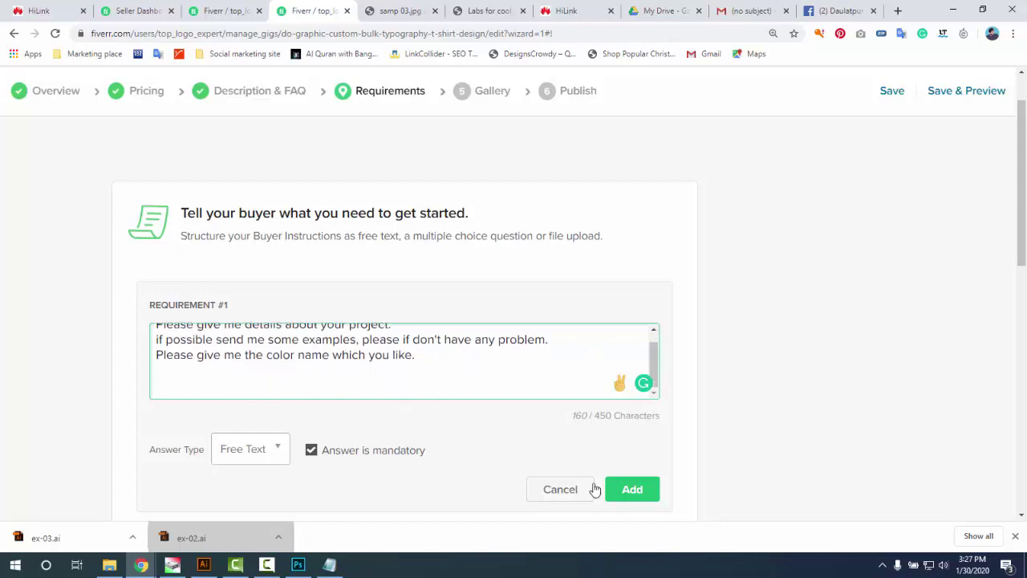
{"action": "left_click", "coordinate": [623, 499]}
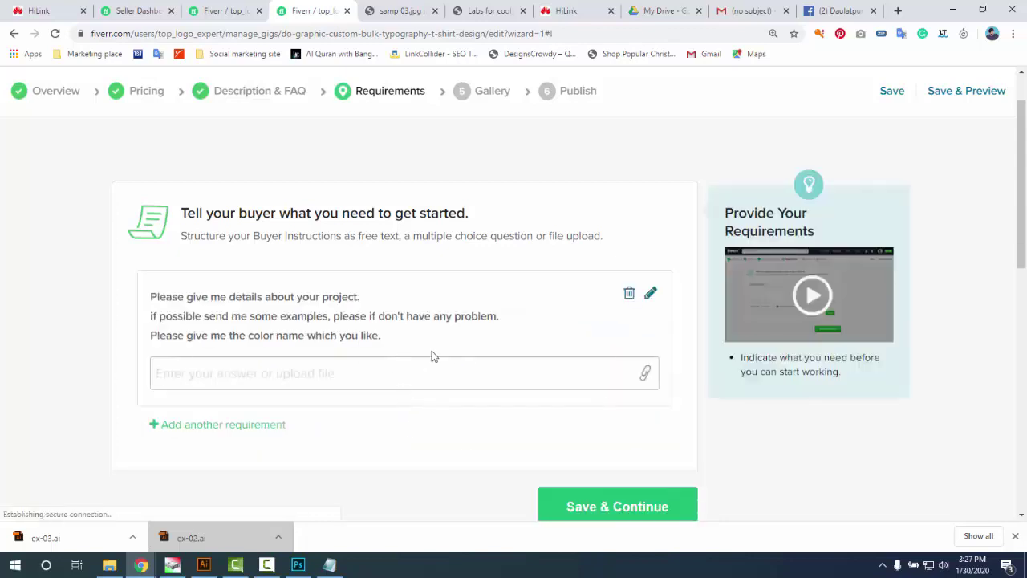
- Save the requirements, continue to the gallery and browse for the first gig photo
{"action": "scroll", "coordinate": [431, 353], "scroll_direction": "up", "scroll_amount": 1}
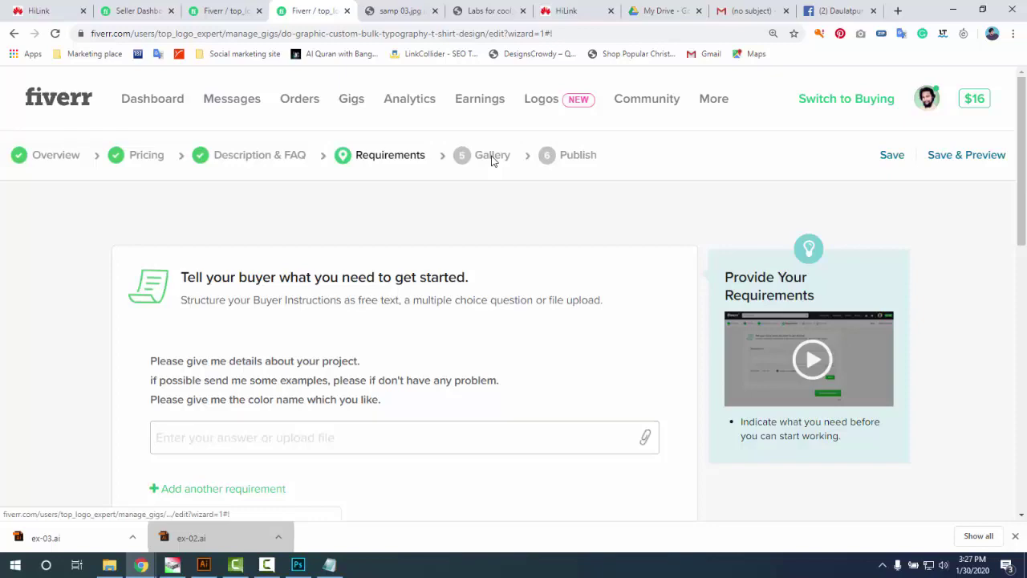
{"action": "scroll", "coordinate": [365, 378], "scroll_direction": "down", "scroll_amount": 2}
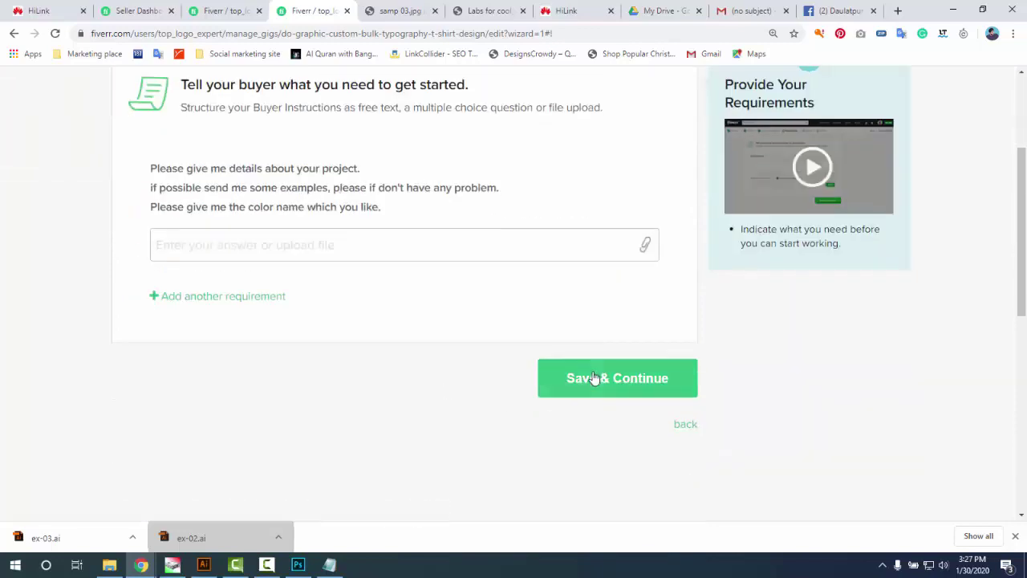
{"action": "left_click", "coordinate": [593, 378]}
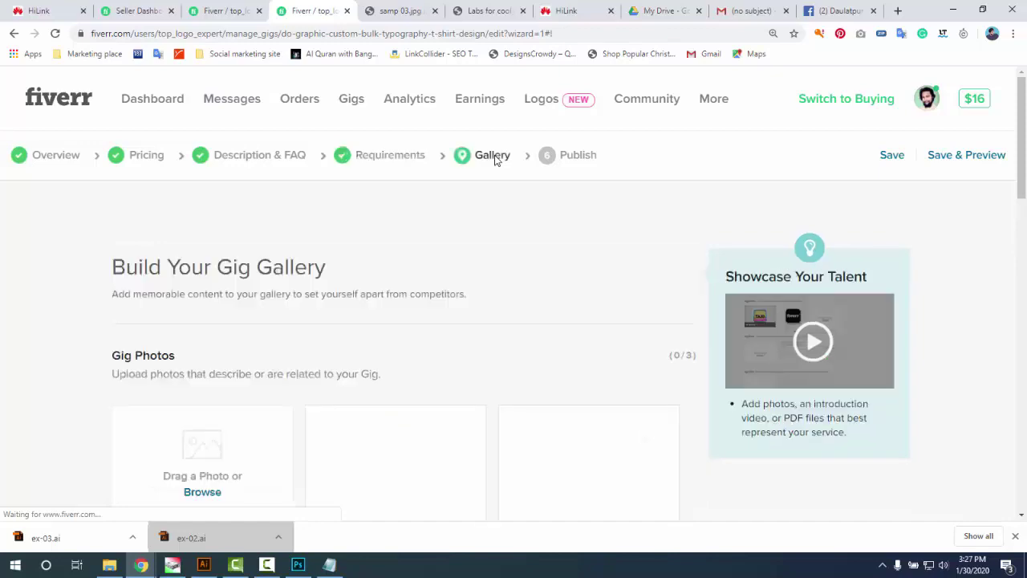
{"action": "scroll", "coordinate": [240, 338], "scroll_direction": "down", "scroll_amount": 1}
{"action": "left_click", "coordinate": [210, 368]}
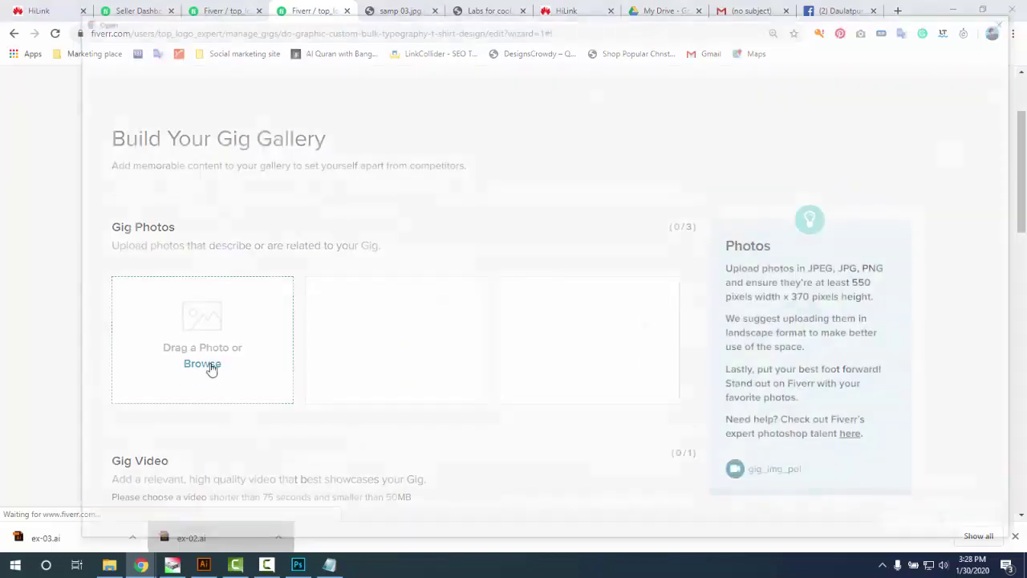
- Switch to Photoshop and start saving a copy of the bulk-order image, then copy "graphic custom bulk typography t shirt design" from Notepad
{"action": "left_click", "coordinate": [298, 564]}
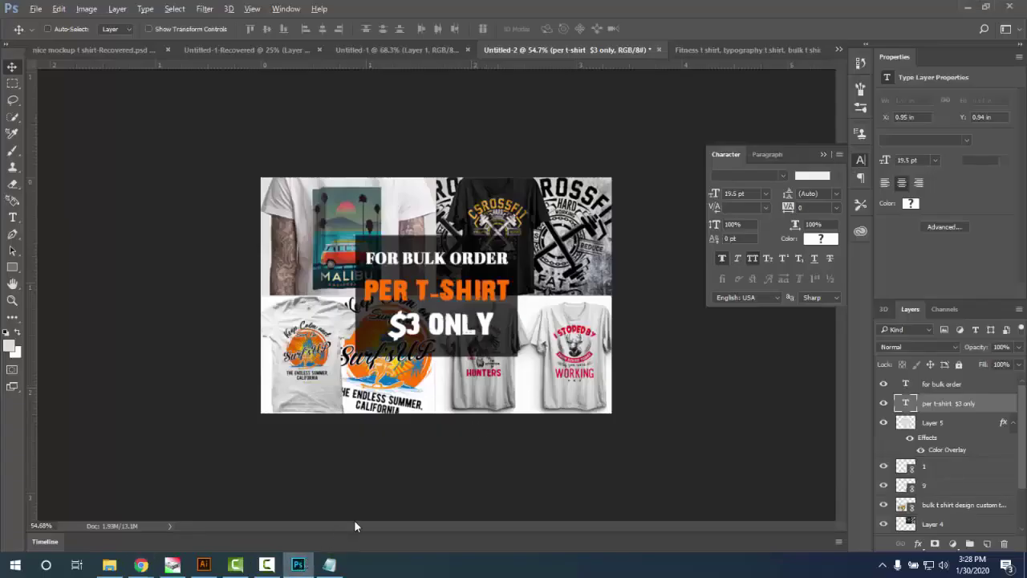
{"action": "key", "text": "ctrl+alt+s"}
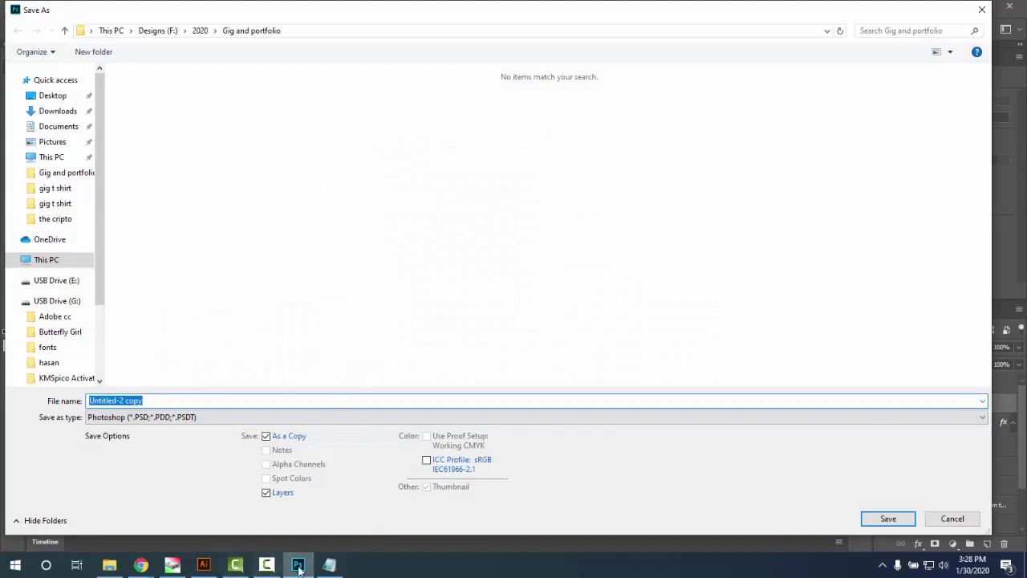
{"action": "left_click", "coordinate": [330, 564]}
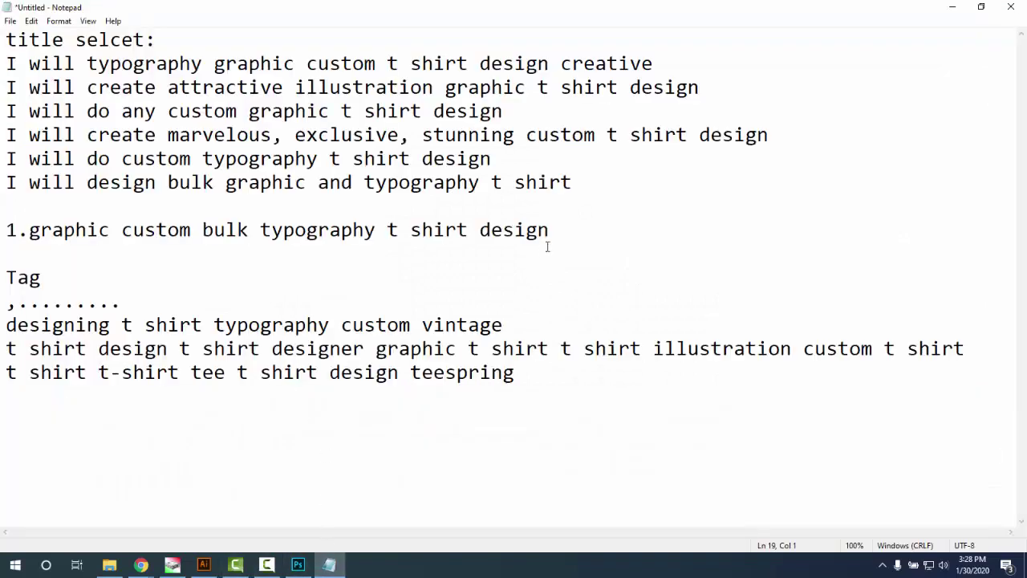
{"action": "left_click_drag", "start_coordinate": [549, 231], "coordinate": [31, 233]}
{"action": "key", "text": "ctrl+c"}
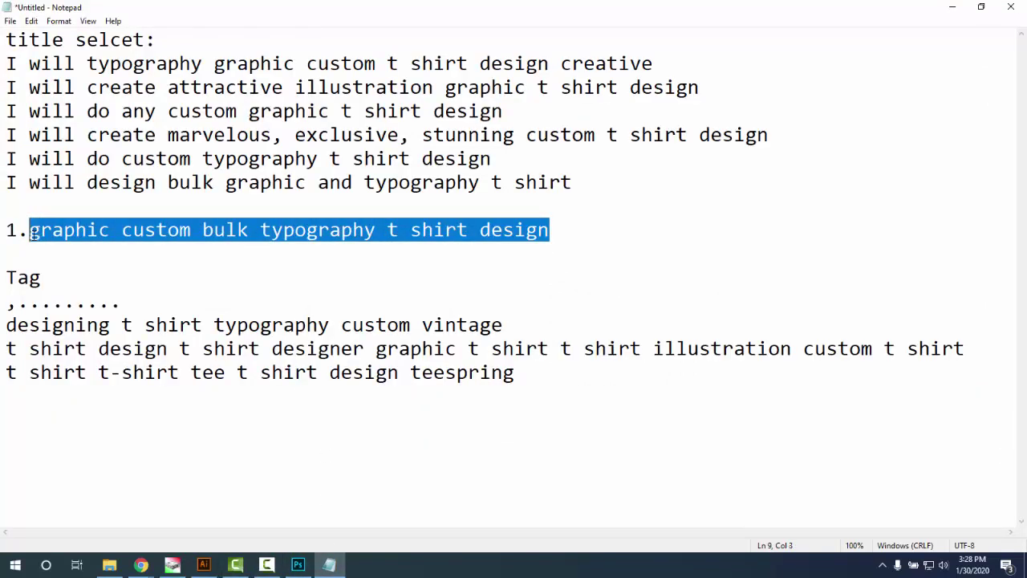
- In Photoshop, name the saved copy "graphic custom bulk typography t shirt design" and set its format to JPEG
{"action": "left_click", "coordinate": [297, 564]}
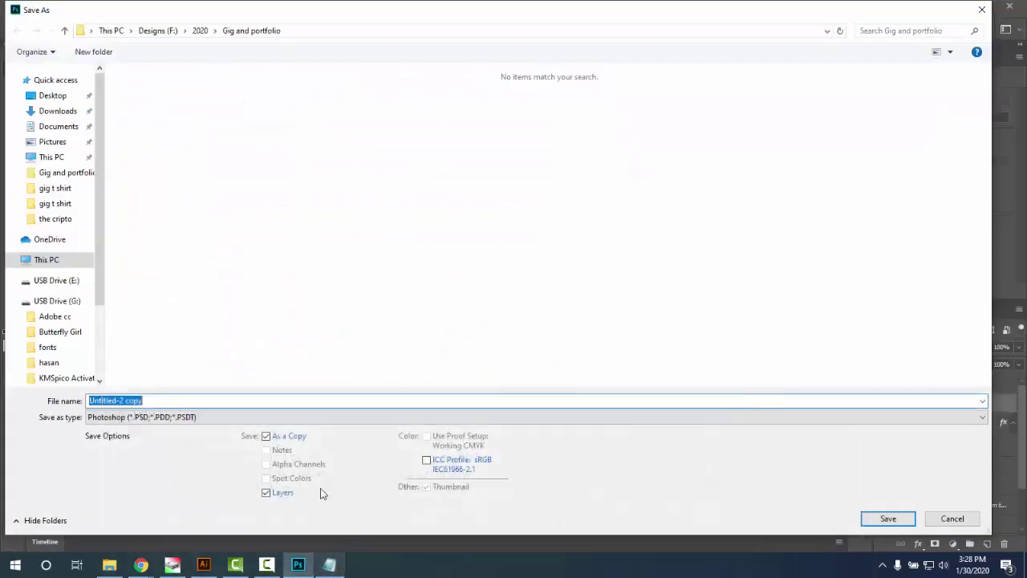
{"action": "key", "text": "ctrl+v"}
{"action": "left_click", "coordinate": [213, 417]}
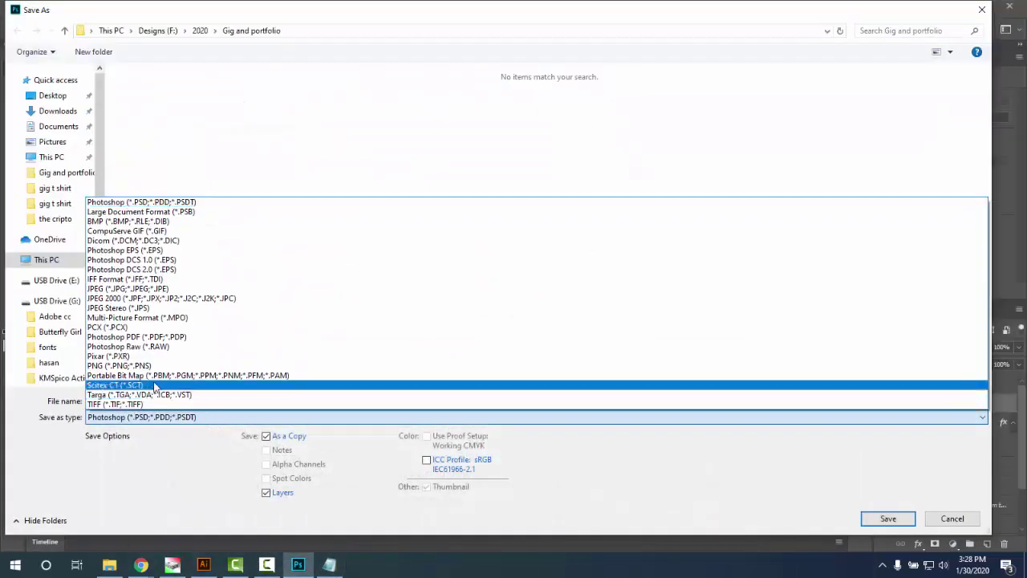
{"action": "left_click", "coordinate": [145, 289]}
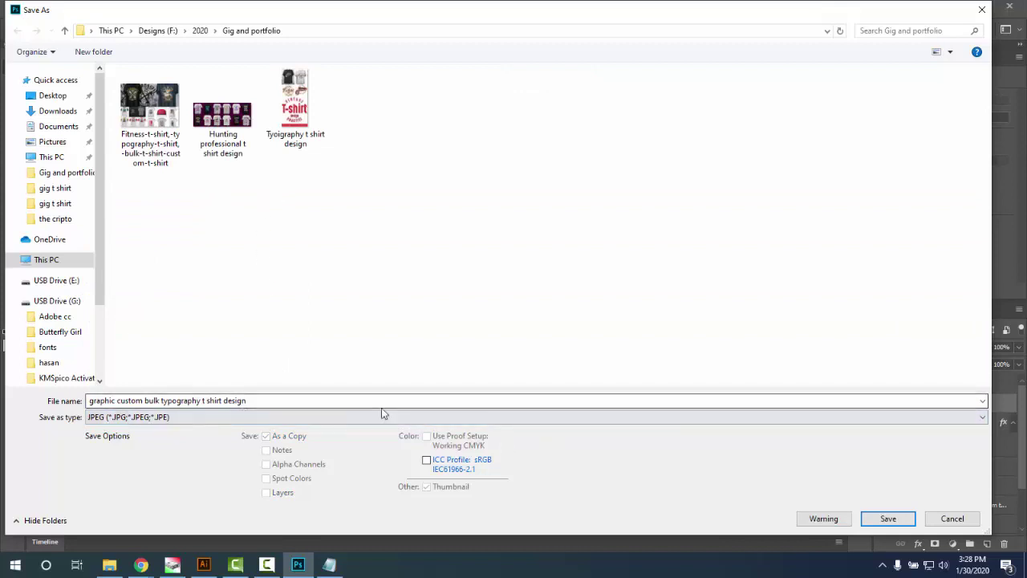
- Add "Unique" to the start of the file name, making it "Unique graphic custom bulk typography t shirt design"
{"action": "left_click", "coordinate": [90, 400]}
{"action": "left_click", "coordinate": [138, 401]}
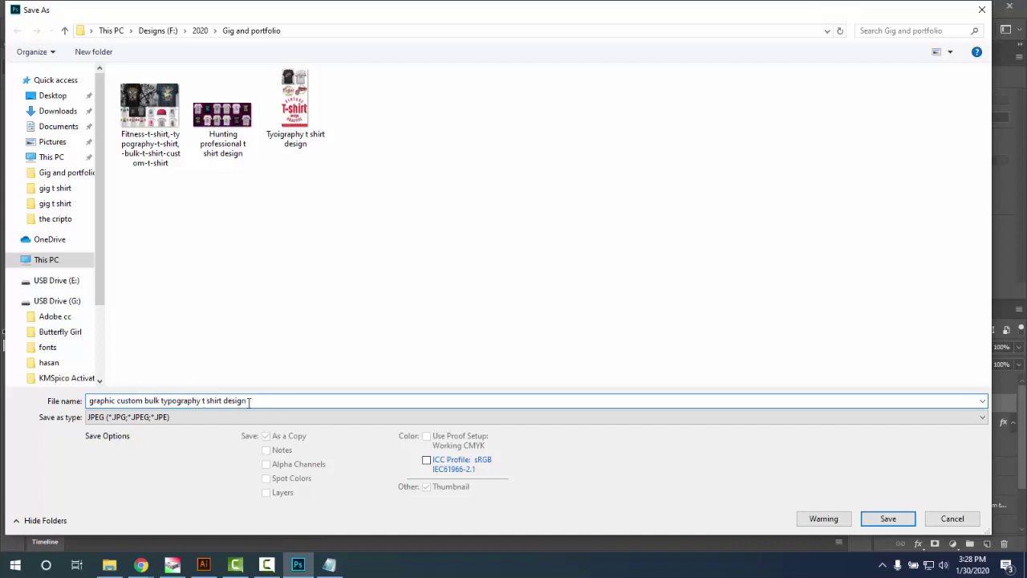
{"action": "left_click", "coordinate": [90, 401]}
{"action": "type", "text": "Uni"}
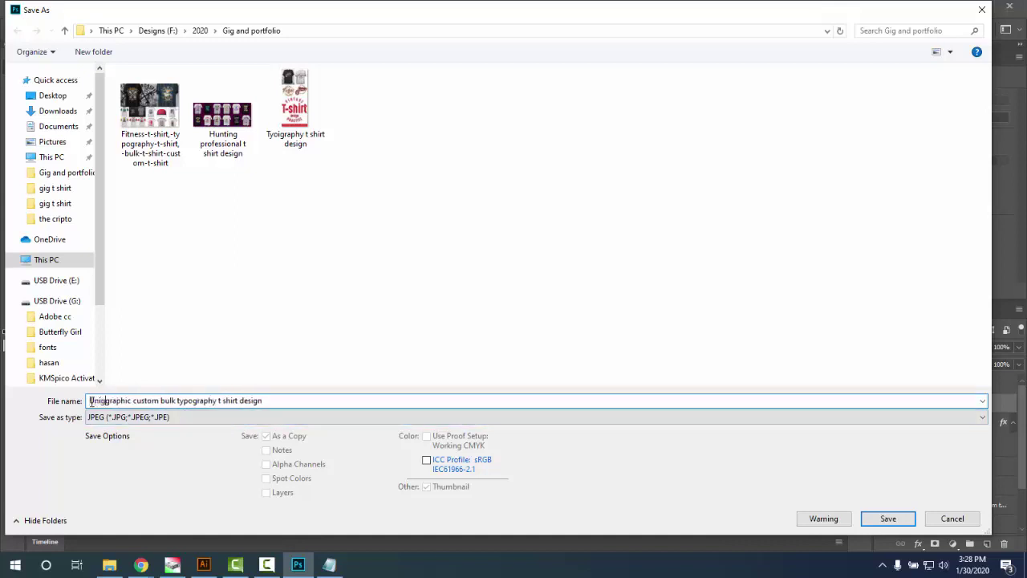
{"action": "type", "text": "qe"}
{"action": "key", "text": "BackSpace"}
{"action": "type", "text": "ue"}
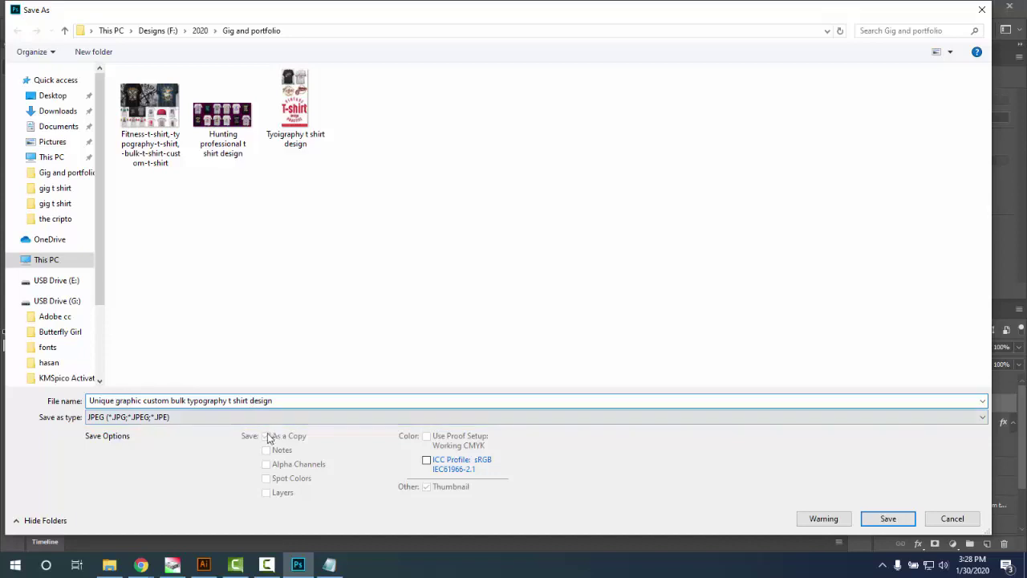
- Save the bulk-order image as a baseline standard JPEG at Maximum quality 12
{"action": "left_click", "coordinate": [887, 518]}
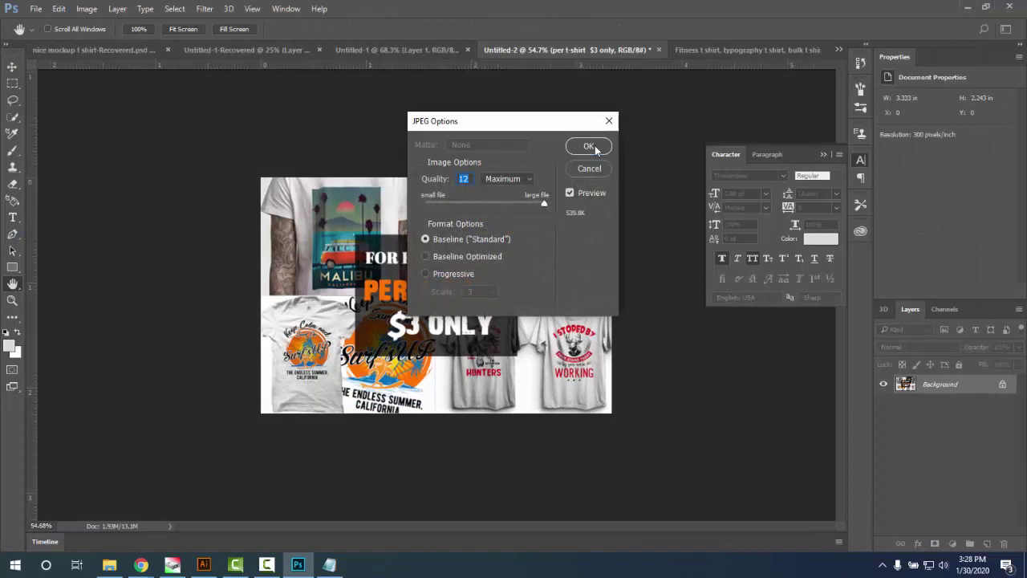
{"action": "left_click", "coordinate": [589, 146]}
{"action": "key", "text": "ctrl+z"}
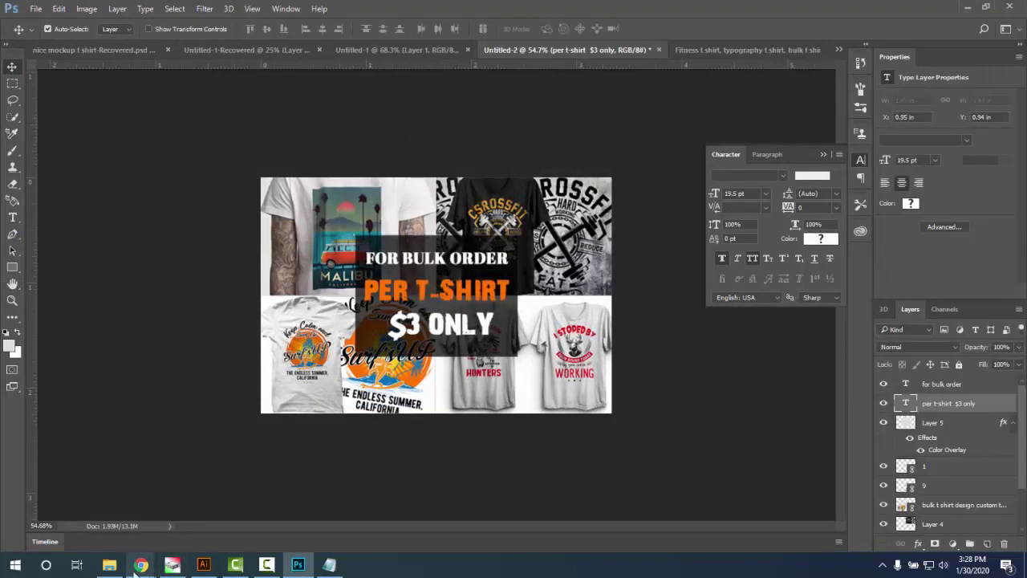
- Switch to Chrome, browse Designs (F:) to the "gig t shirt" folder in 2019 and upload image 1 as the first gig photo
{"action": "mouse_move", "coordinate": [136, 568]}
{"action": "left_click", "coordinate": [208, 513]}
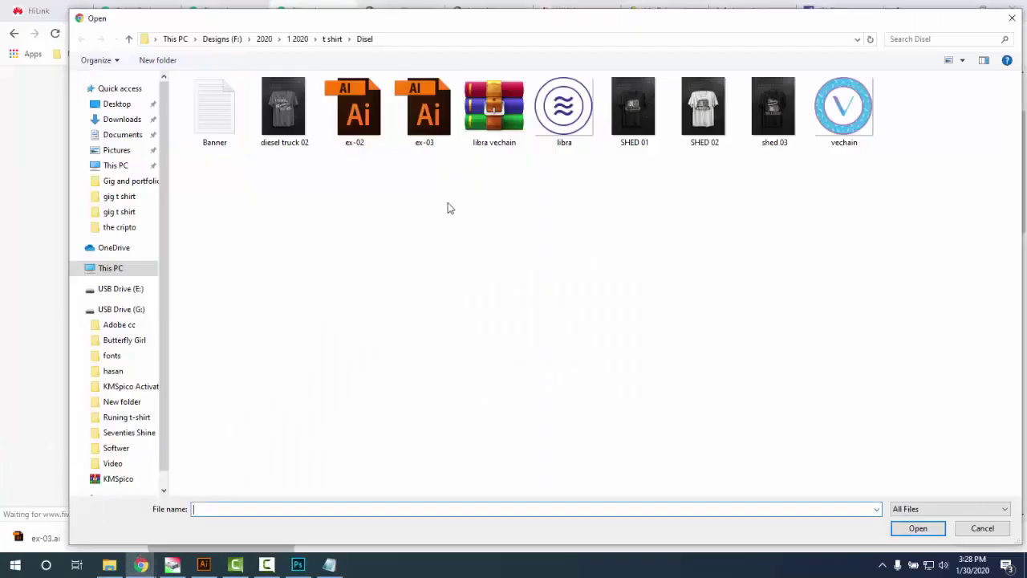
{"action": "left_click", "coordinate": [262, 39]}
{"action": "left_click", "coordinate": [222, 39]}
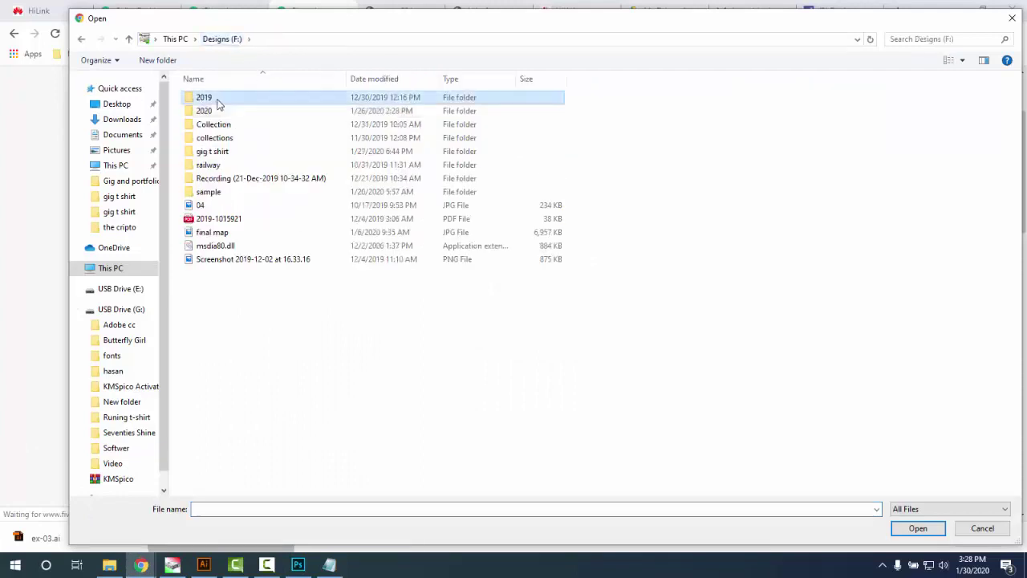
{"action": "double_click", "coordinate": [216, 100]}
{"action": "double_click", "coordinate": [235, 234]}
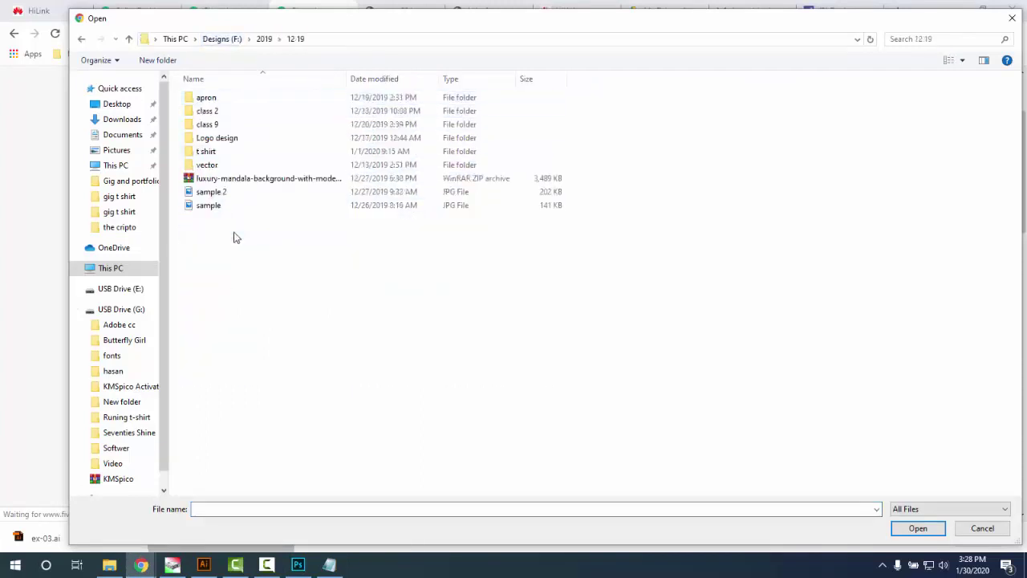
{"action": "left_click", "coordinate": [266, 40]}
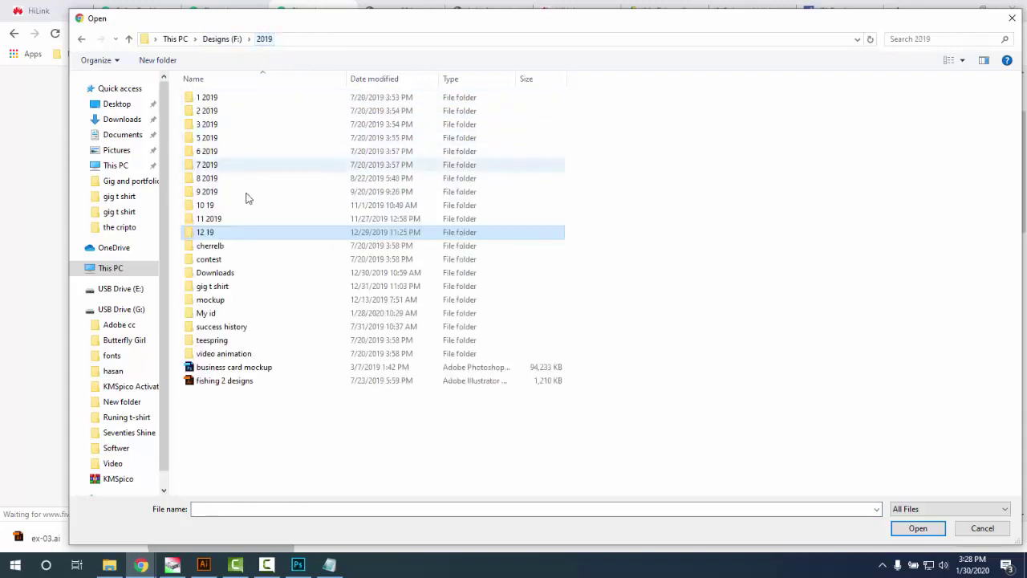
{"action": "double_click", "coordinate": [218, 287]}
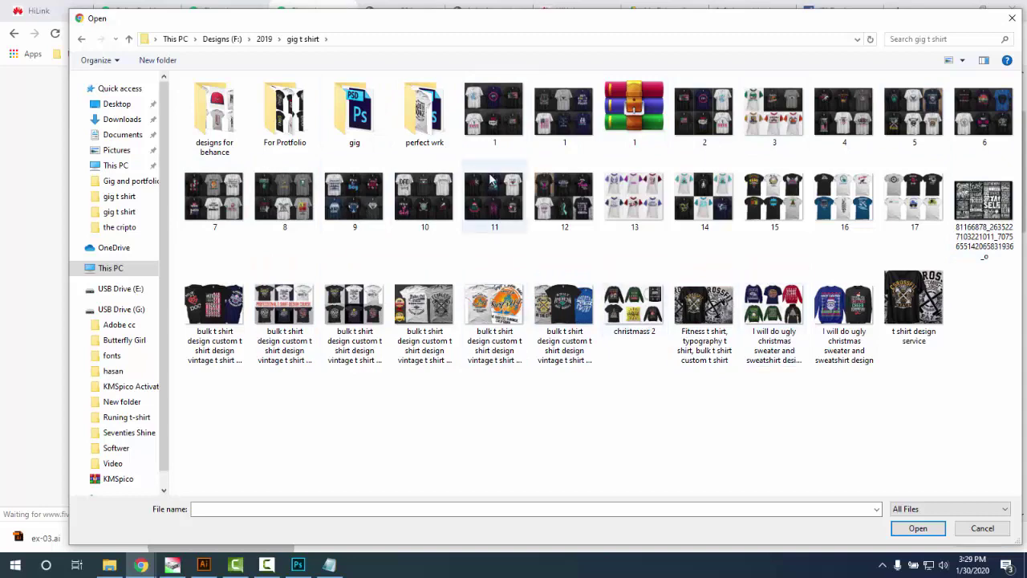
{"action": "double_click", "coordinate": [562, 121]}
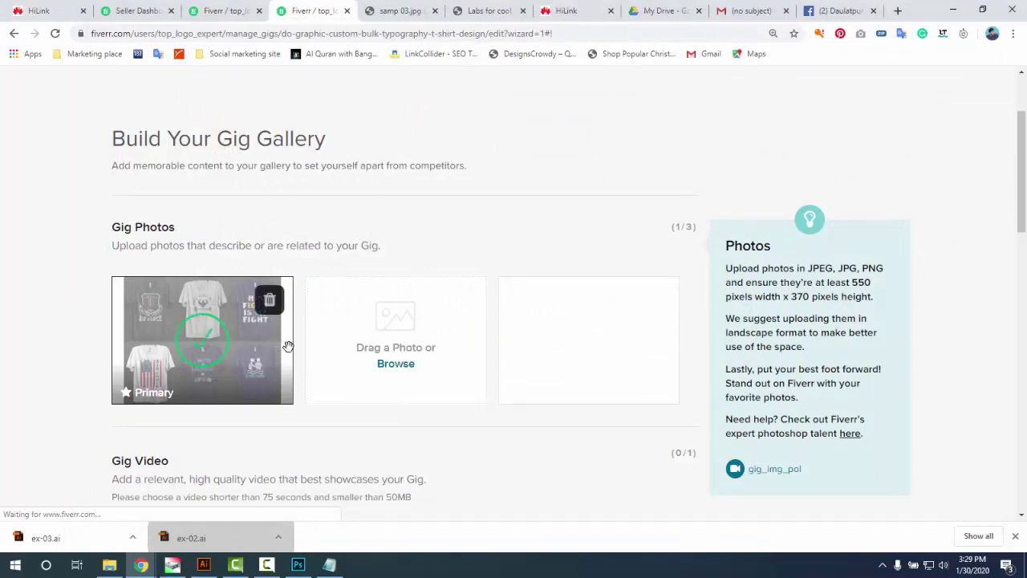
- Look over the gallery page's photo, video and PDF sections
{"action": "scroll", "coordinate": [284, 351], "scroll_direction": "down", "scroll_amount": 4}
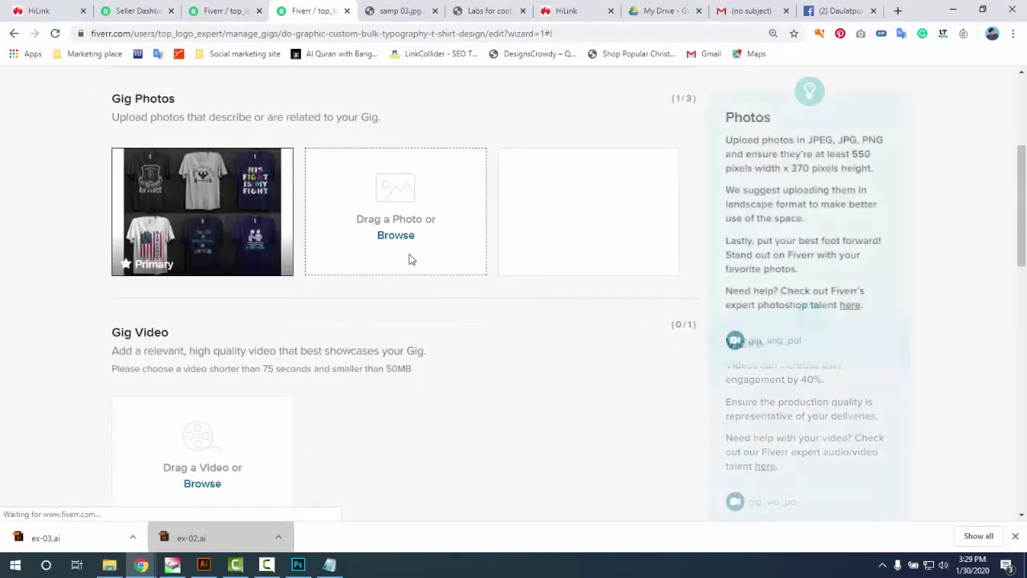
{"action": "scroll", "coordinate": [439, 466], "scroll_direction": "down", "scroll_amount": 3}
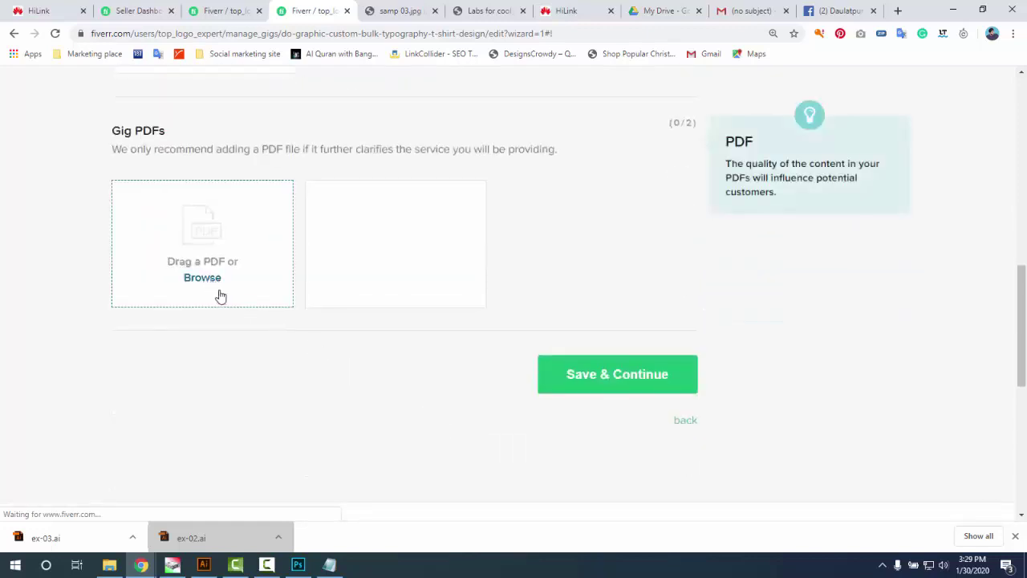
{"action": "scroll", "coordinate": [361, 385], "scroll_direction": "up", "scroll_amount": 2}
{"action": "scroll", "coordinate": [362, 431], "scroll_direction": "up", "scroll_amount": 1}
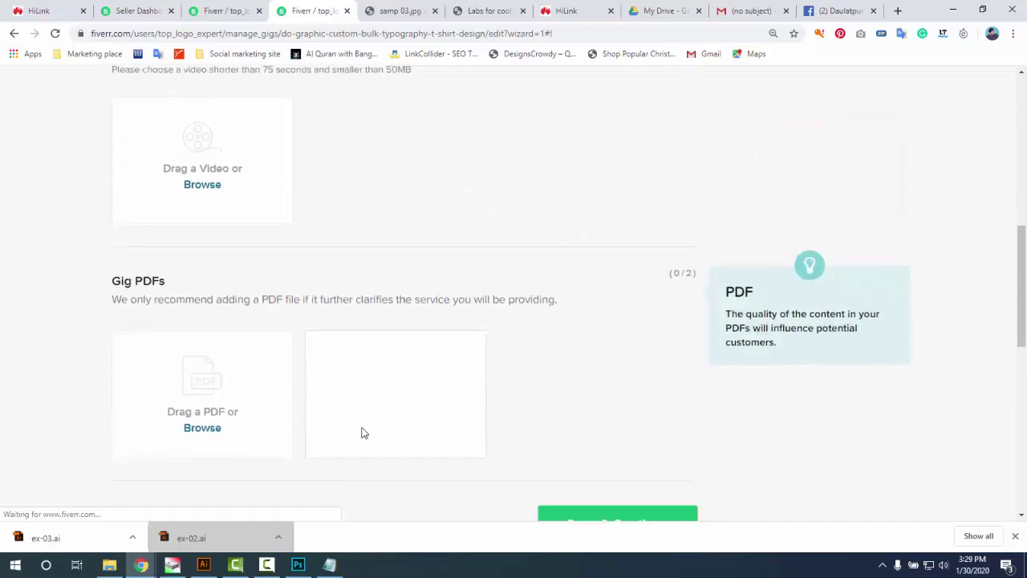
{"action": "scroll", "coordinate": [479, 323], "scroll_direction": "down", "scroll_amount": 1}
{"action": "scroll", "coordinate": [569, 357], "scroll_direction": "up", "scroll_amount": 2}
{"action": "scroll", "coordinate": [554, 365], "scroll_direction": "up", "scroll_amount": 5}
{"action": "scroll", "coordinate": [542, 365], "scroll_direction": "up", "scroll_amount": 2}
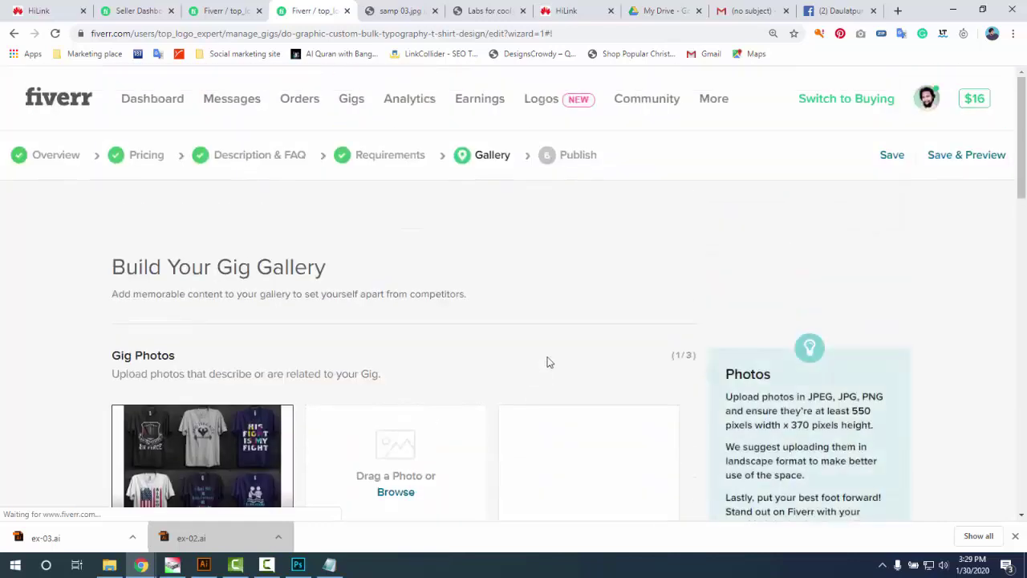
{"action": "scroll", "coordinate": [513, 361], "scroll_direction": "down", "scroll_amount": 2}
{"action": "scroll", "coordinate": [482, 340], "scroll_direction": "down", "scroll_amount": 8}
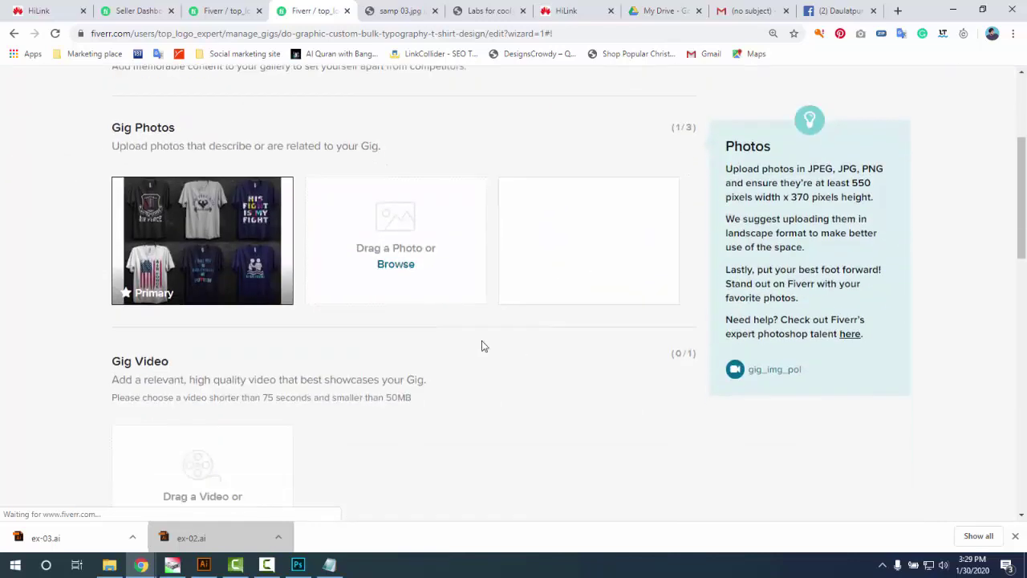
- Save the gallery and try to continue to the Publish stage of the gig
{"action": "left_click", "coordinate": [619, 440]}
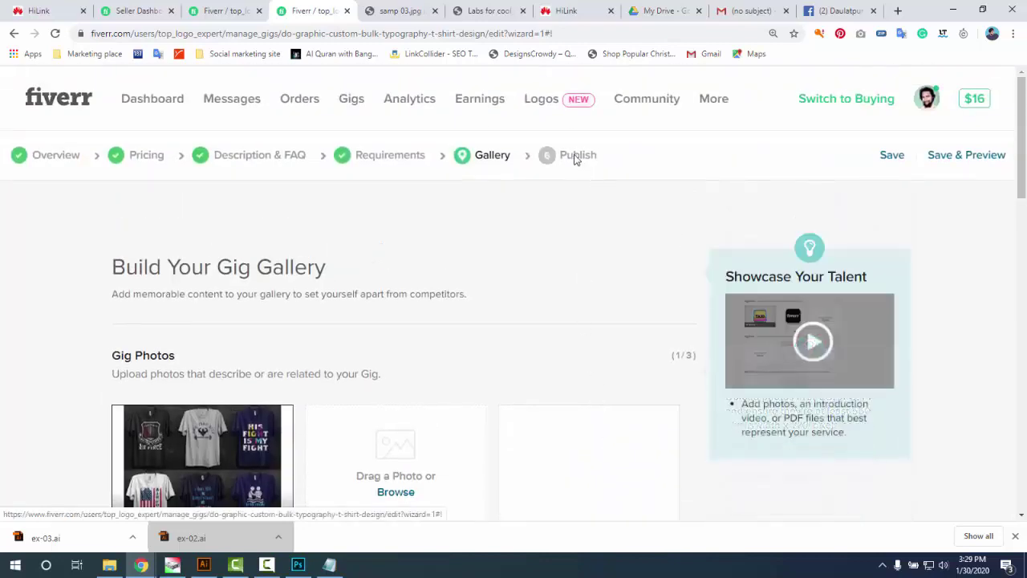
{"action": "left_click", "coordinate": [581, 163]}
{"action": "scroll", "coordinate": [379, 192], "scroll_direction": "down", "scroll_amount": 1}
{"action": "scroll", "coordinate": [380, 193], "scroll_direction": "up", "scroll_amount": 1}
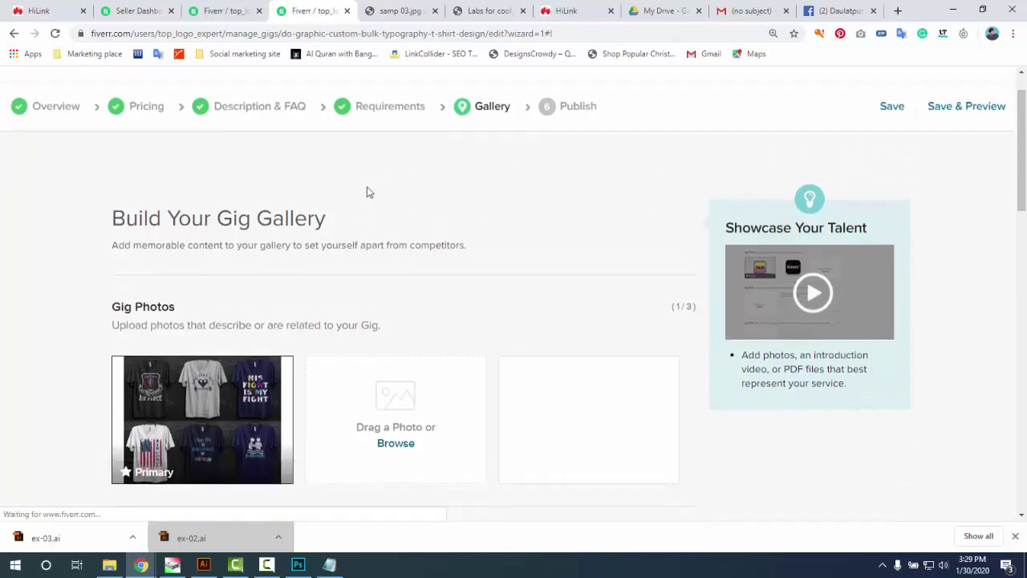
{"action": "scroll", "coordinate": [364, 206], "scroll_direction": "down", "scroll_amount": 4}
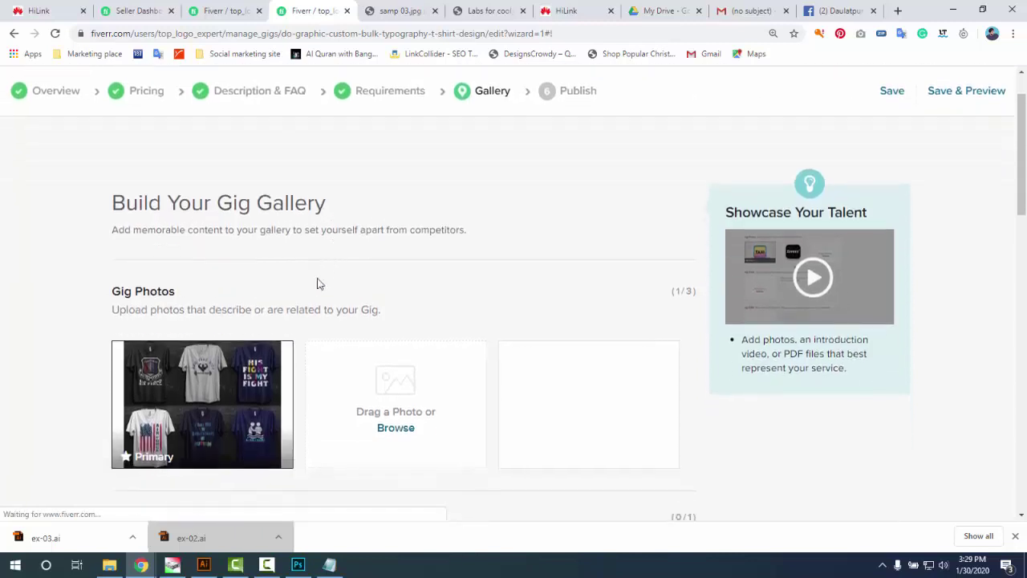
{"action": "scroll", "coordinate": [355, 368], "scroll_direction": "down", "scroll_amount": 6}
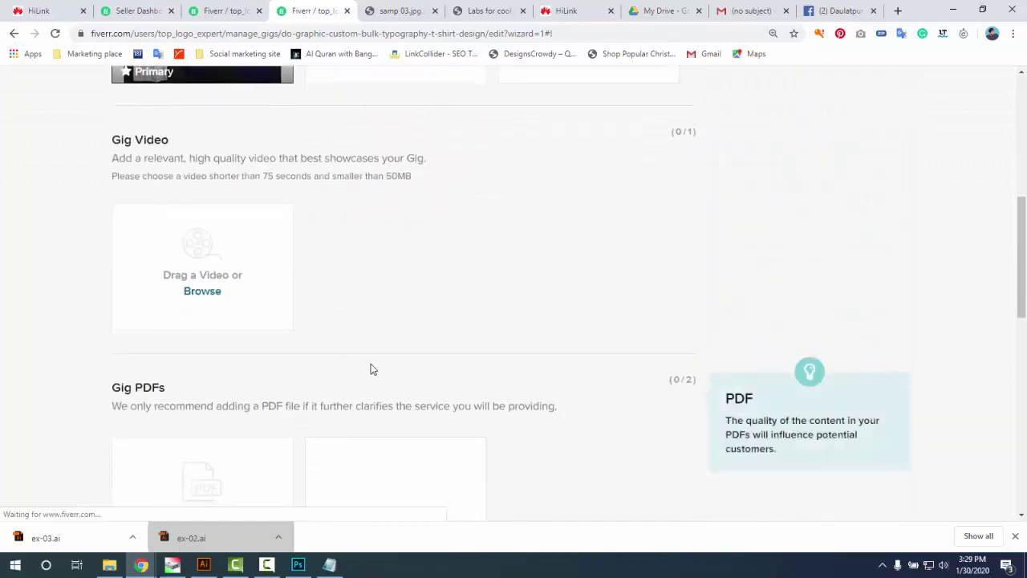
{"action": "scroll", "coordinate": [393, 370], "scroll_direction": "up", "scroll_amount": 10}
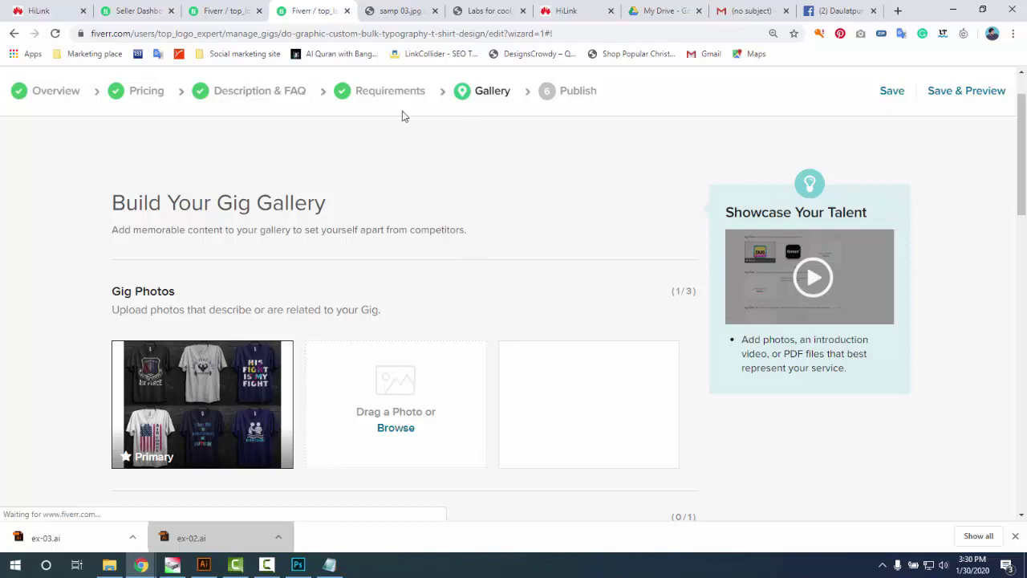
- Close the gig editing page and the samp 03.jpg image, and switch to the HiLink page beside the Labrador image
{"action": "left_click", "coordinate": [346, 15]}
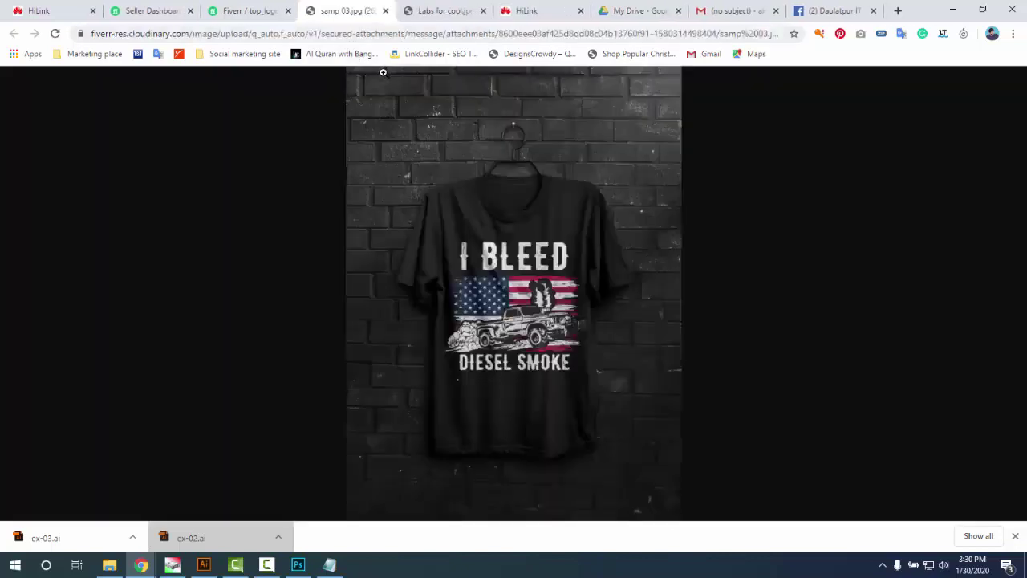
{"action": "left_click", "coordinate": [385, 11]}
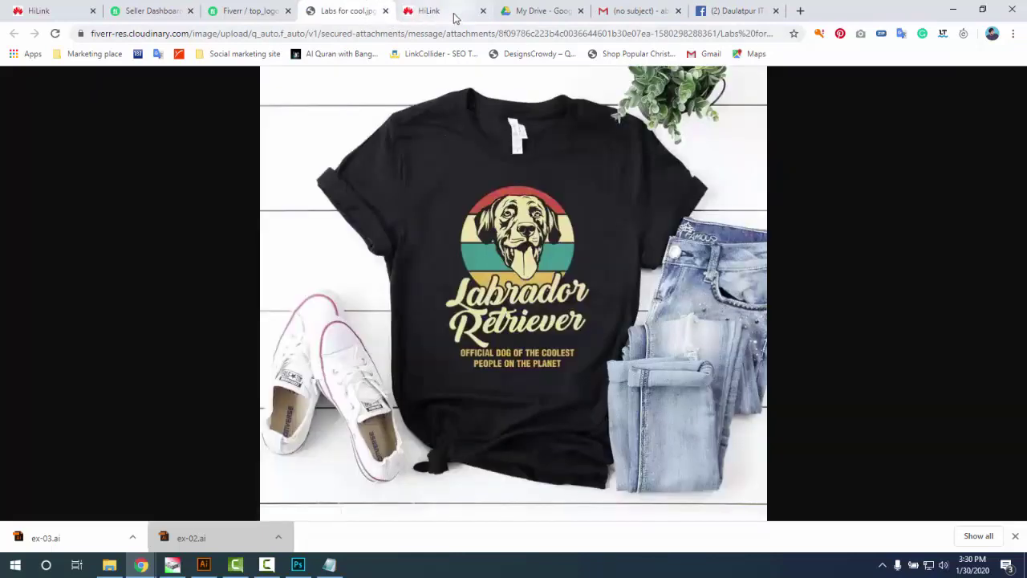
{"action": "left_click", "coordinate": [453, 15]}
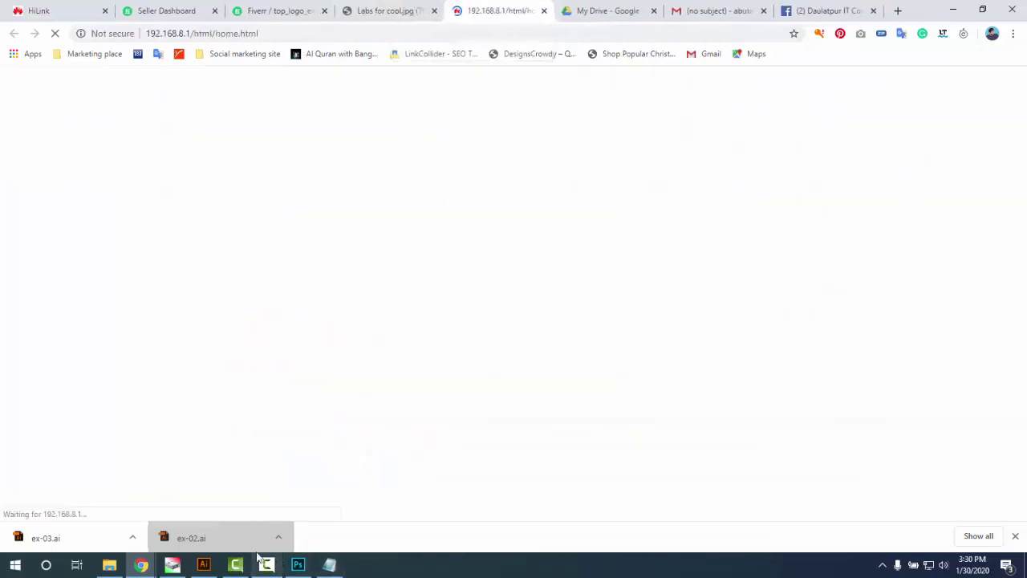
- Switch to Camtasia and bring up the recorder's capture controls
{"action": "left_click", "coordinate": [235, 565]}
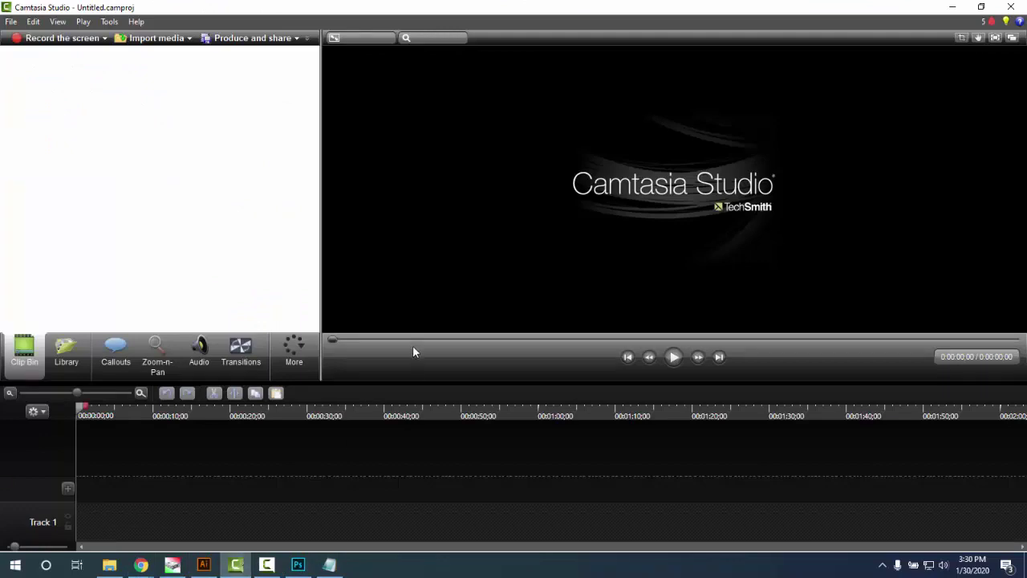
{"action": "left_click", "coordinate": [203, 565]}
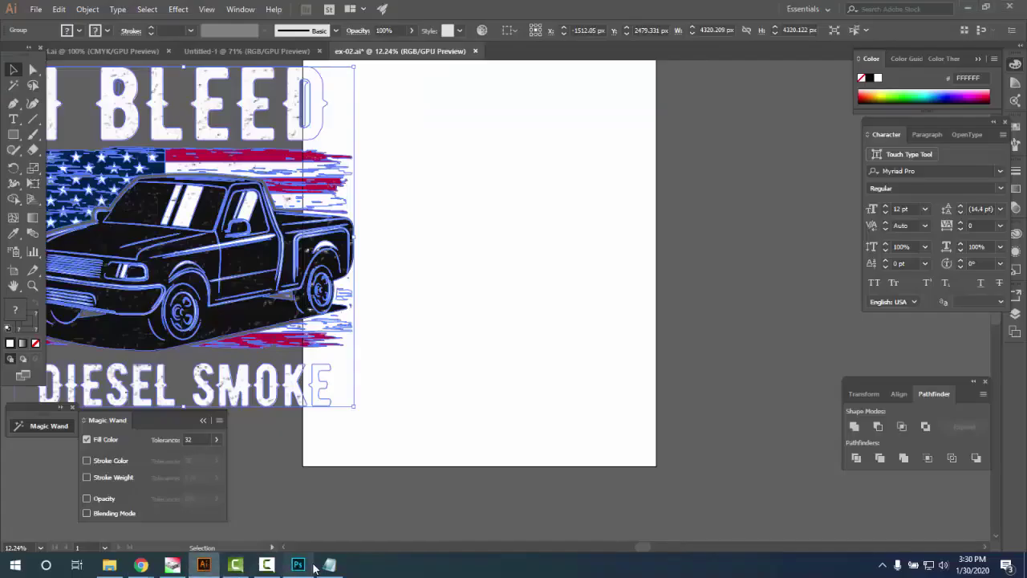
{"action": "mouse_move", "coordinate": [297, 568]}
{"action": "left_click", "coordinate": [236, 565]}
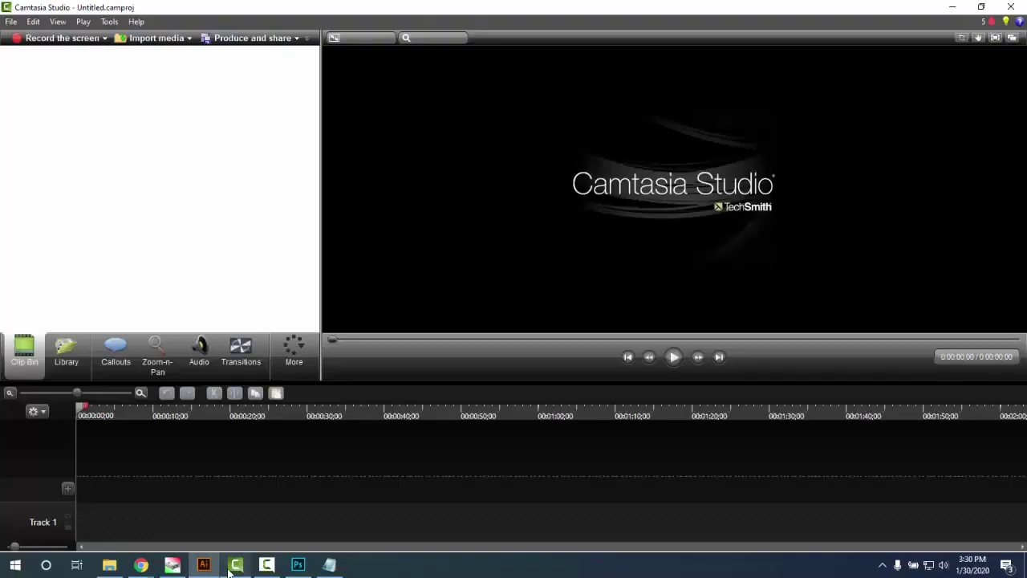
{"action": "left_click", "coordinate": [267, 566]}
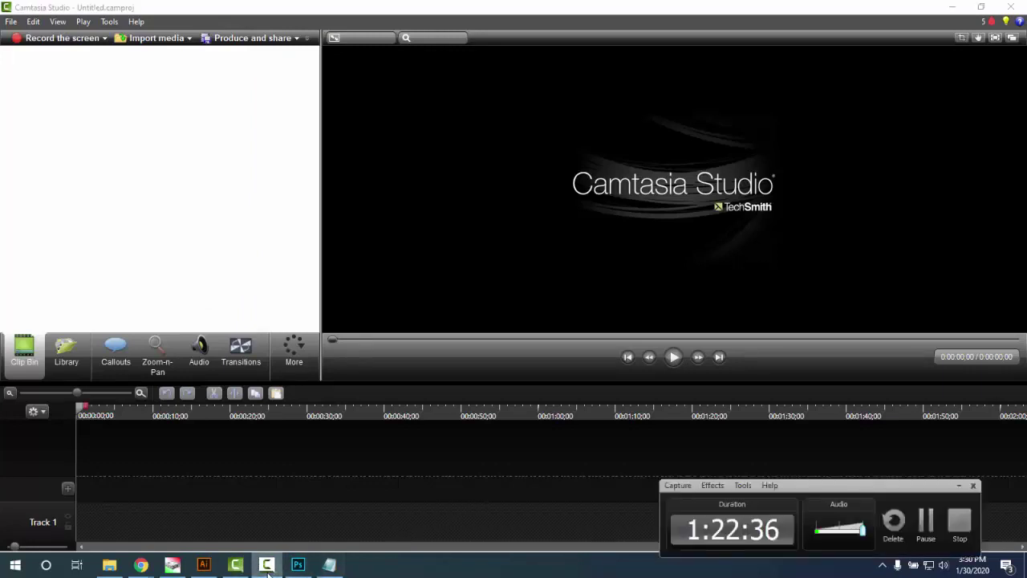